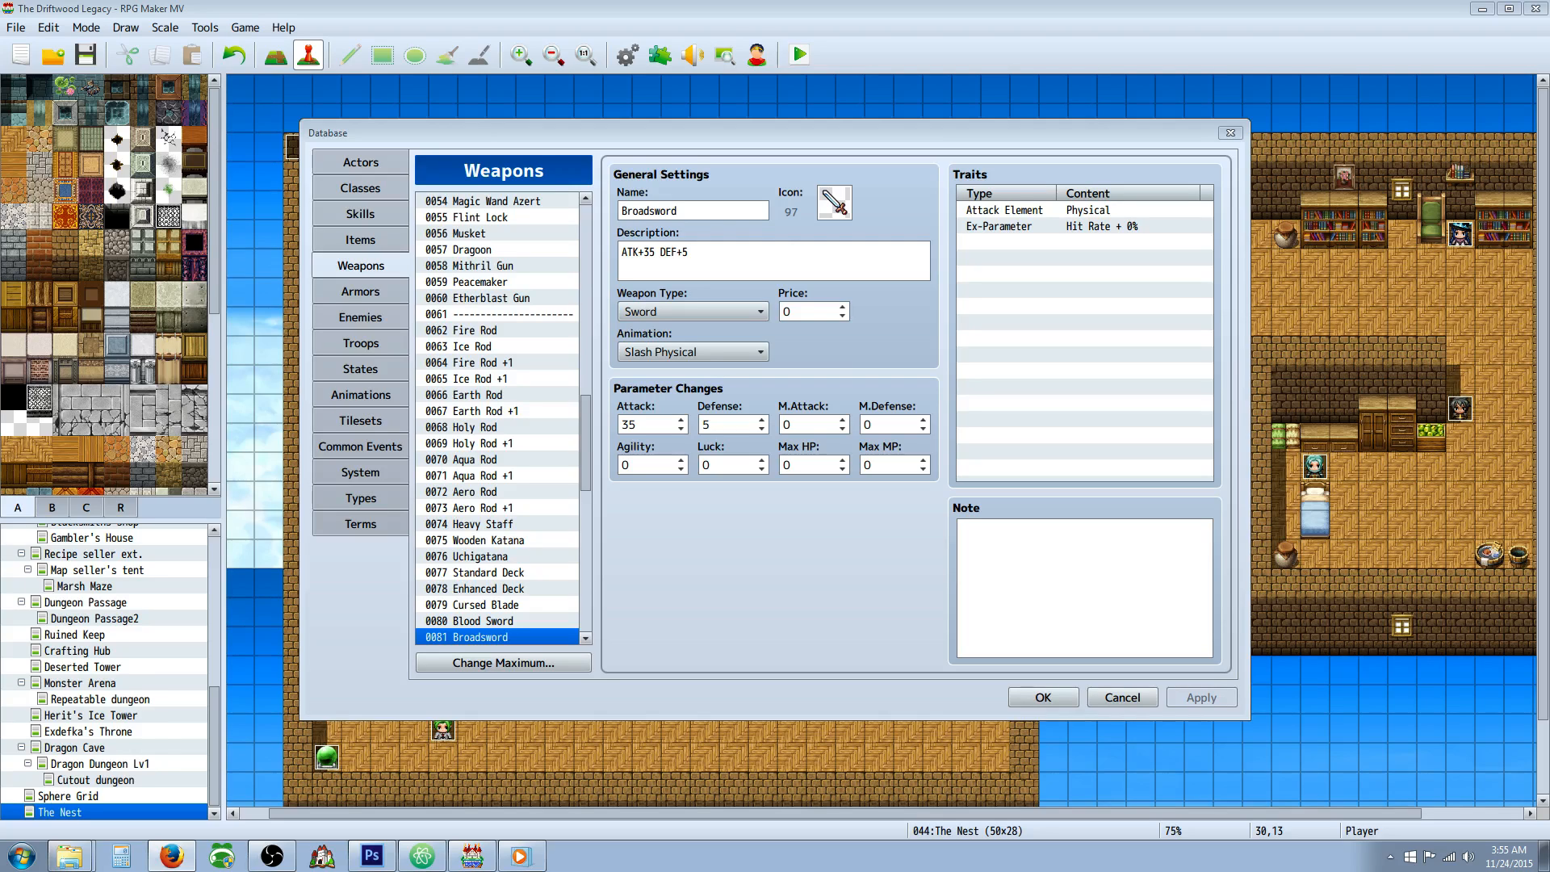
# Look through the Database's weapons, actors, skills and classes.
pyautogui.click(365, 553)
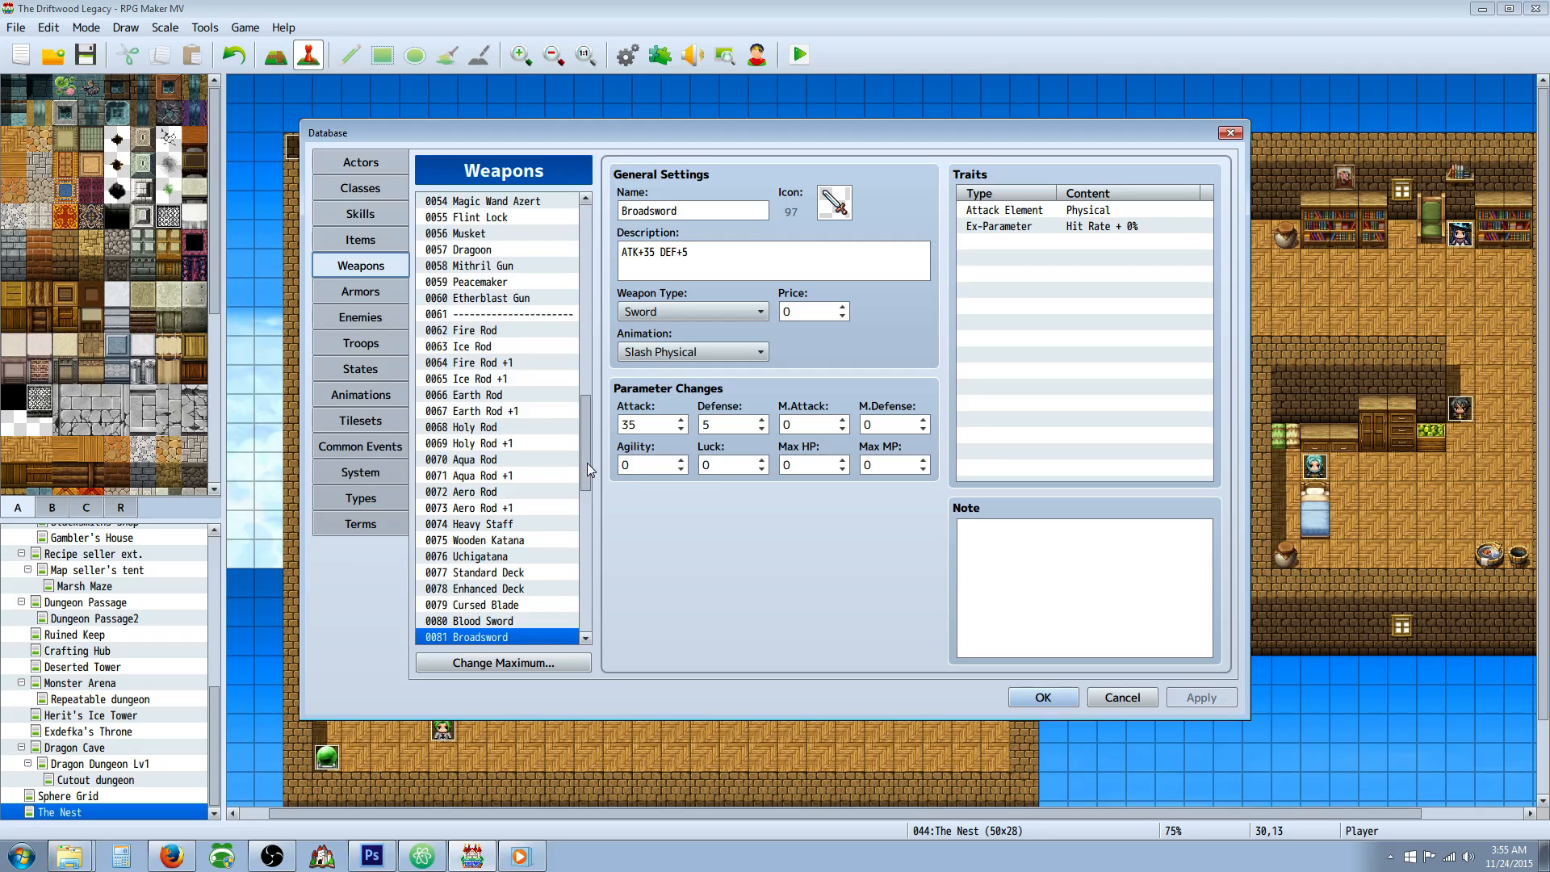
pyautogui.scroll(3, 588, 396)
pyautogui.scroll(-3, 587, 396)
pyautogui.click(360, 170)
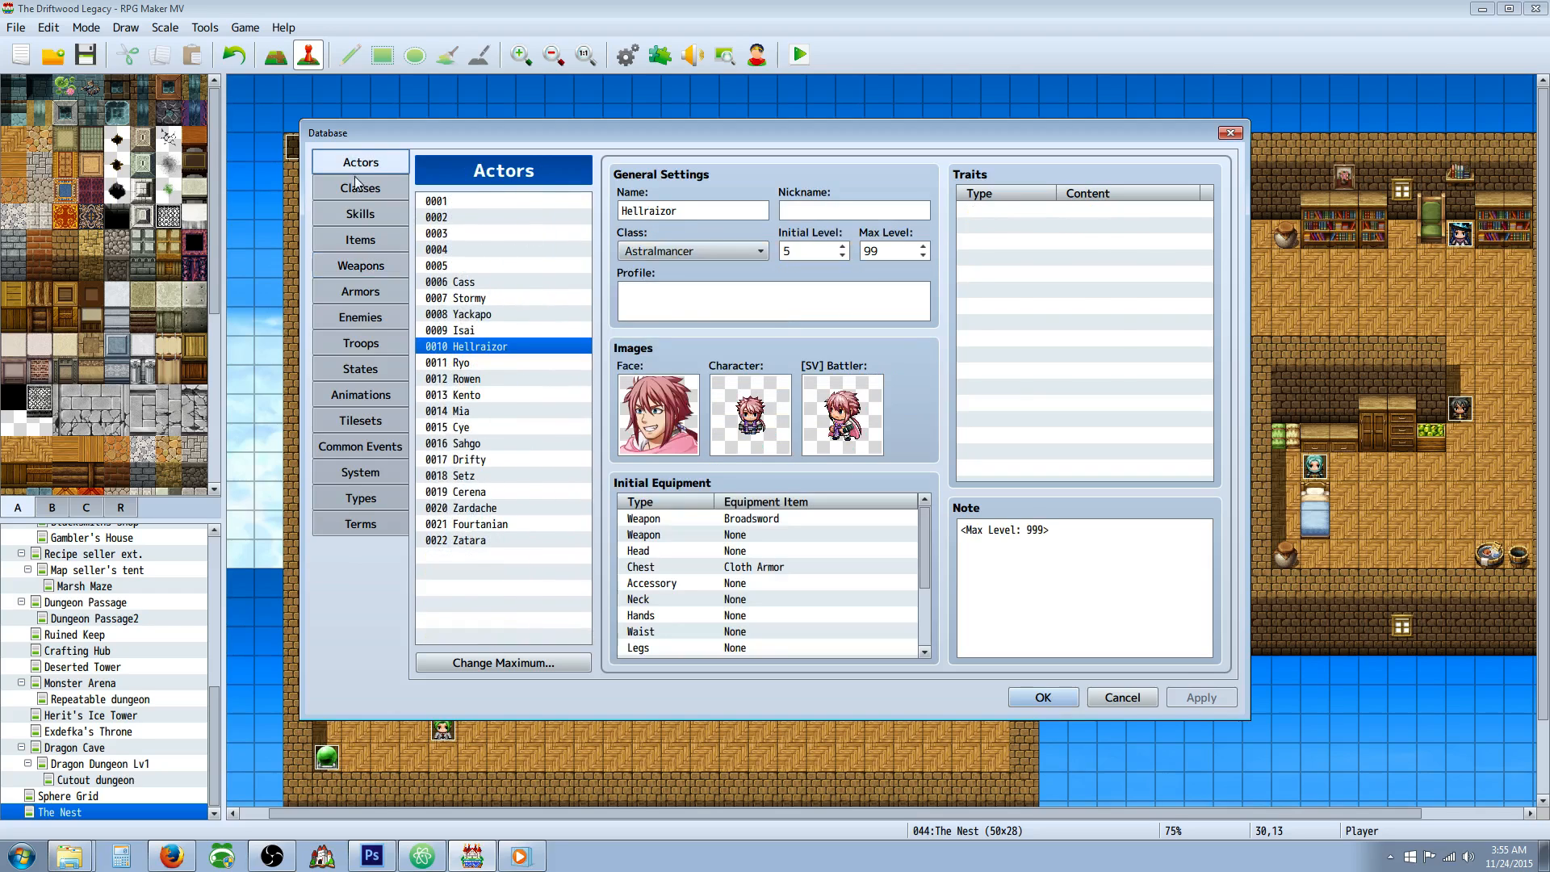
pyautogui.click(356, 187)
pyautogui.click(363, 213)
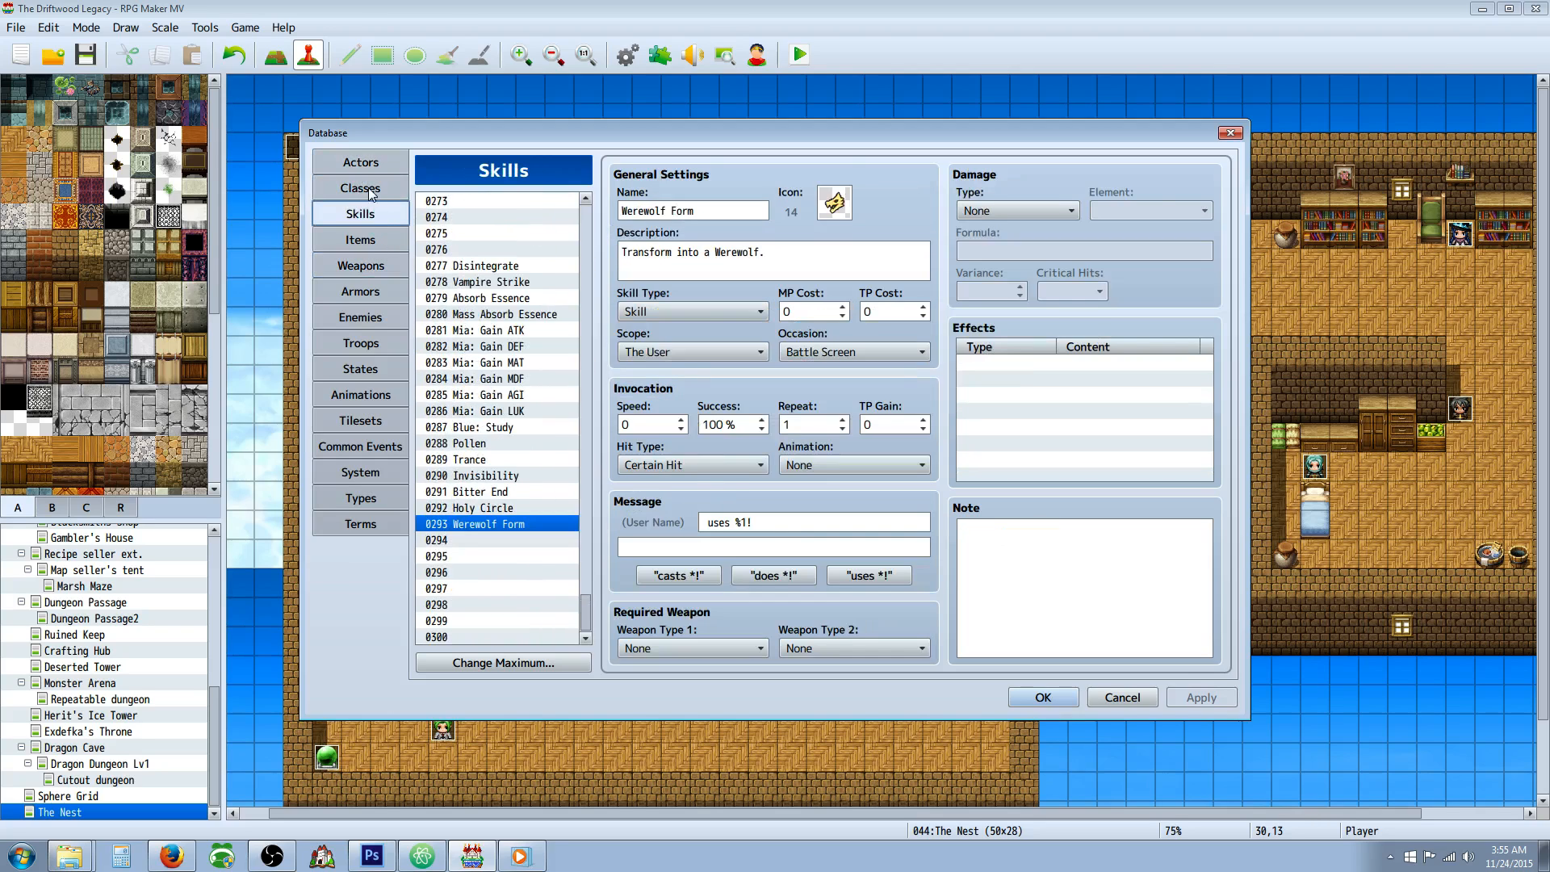
pyautogui.click(371, 190)
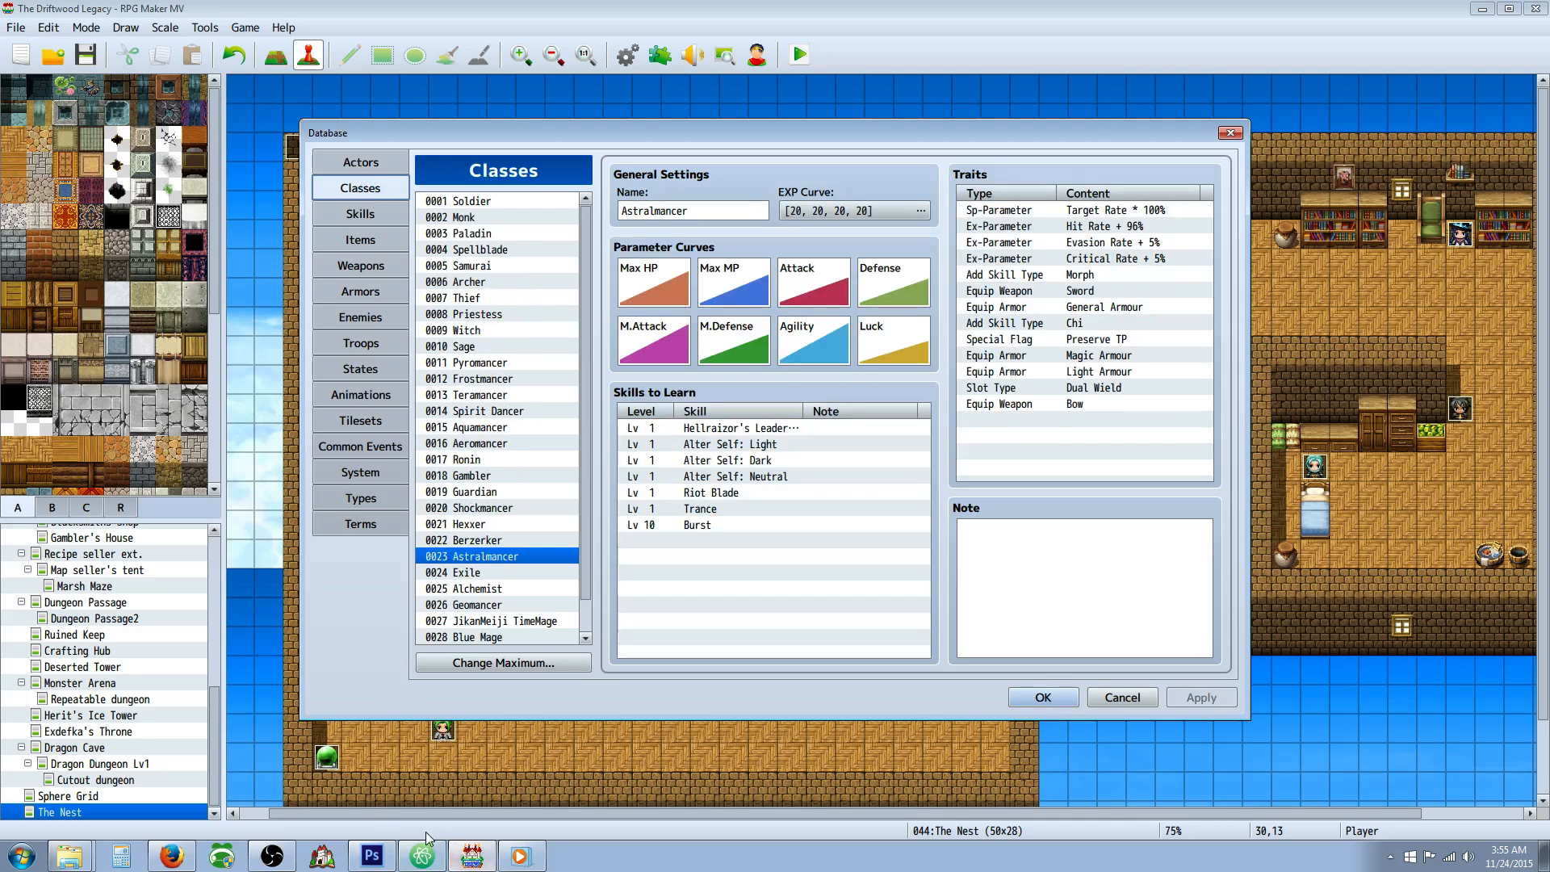
# Switch to the Steam library and view its software list with RPG Maker MV.
pyautogui.click(1390, 857)
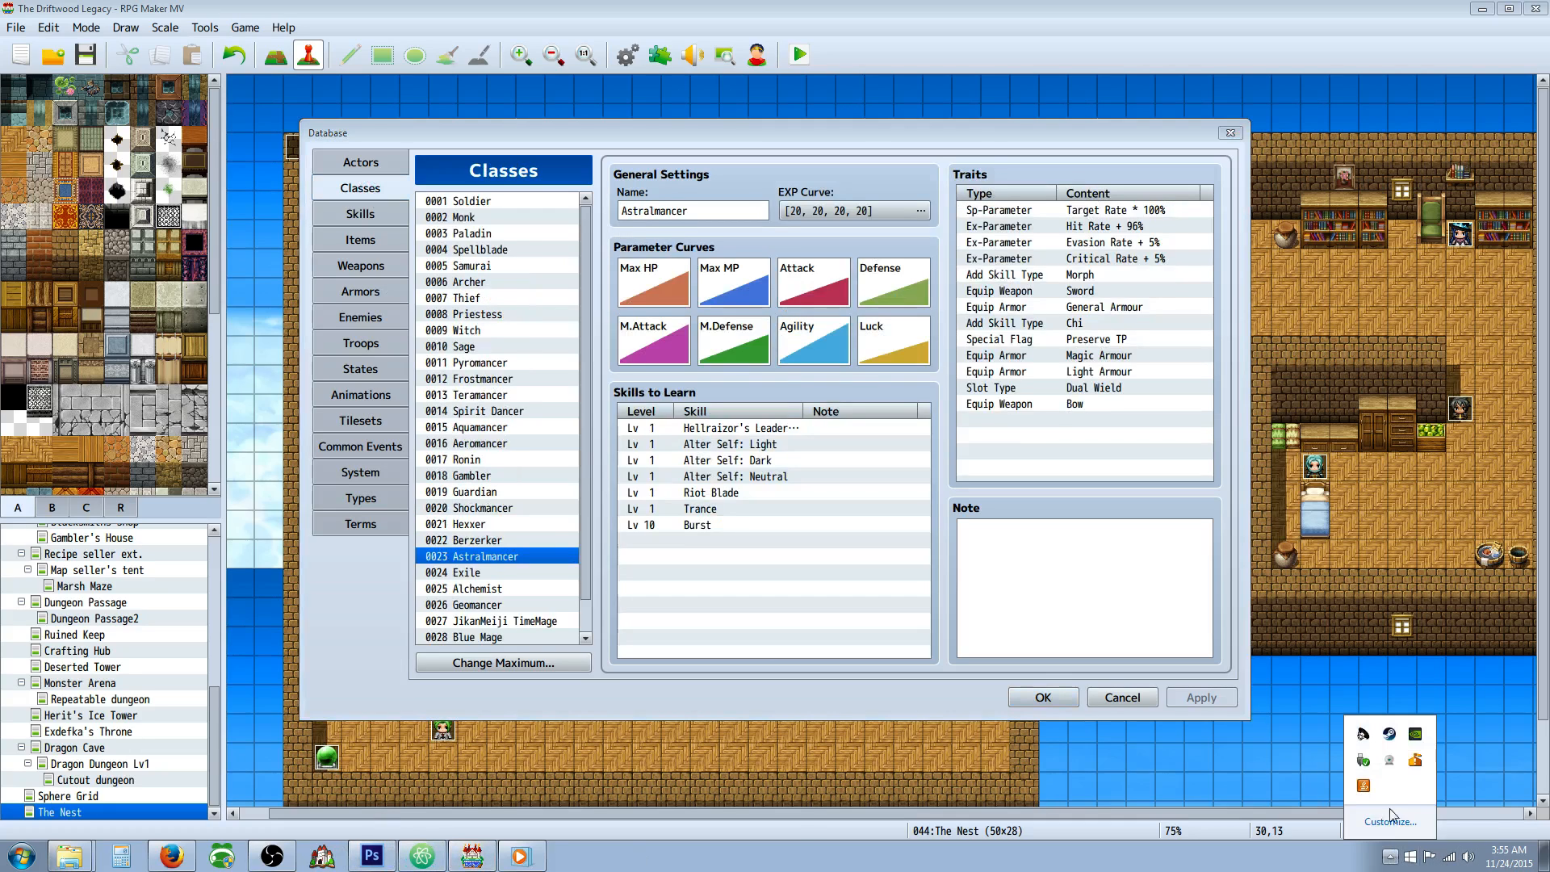
pyautogui.rightClick(1390, 735)
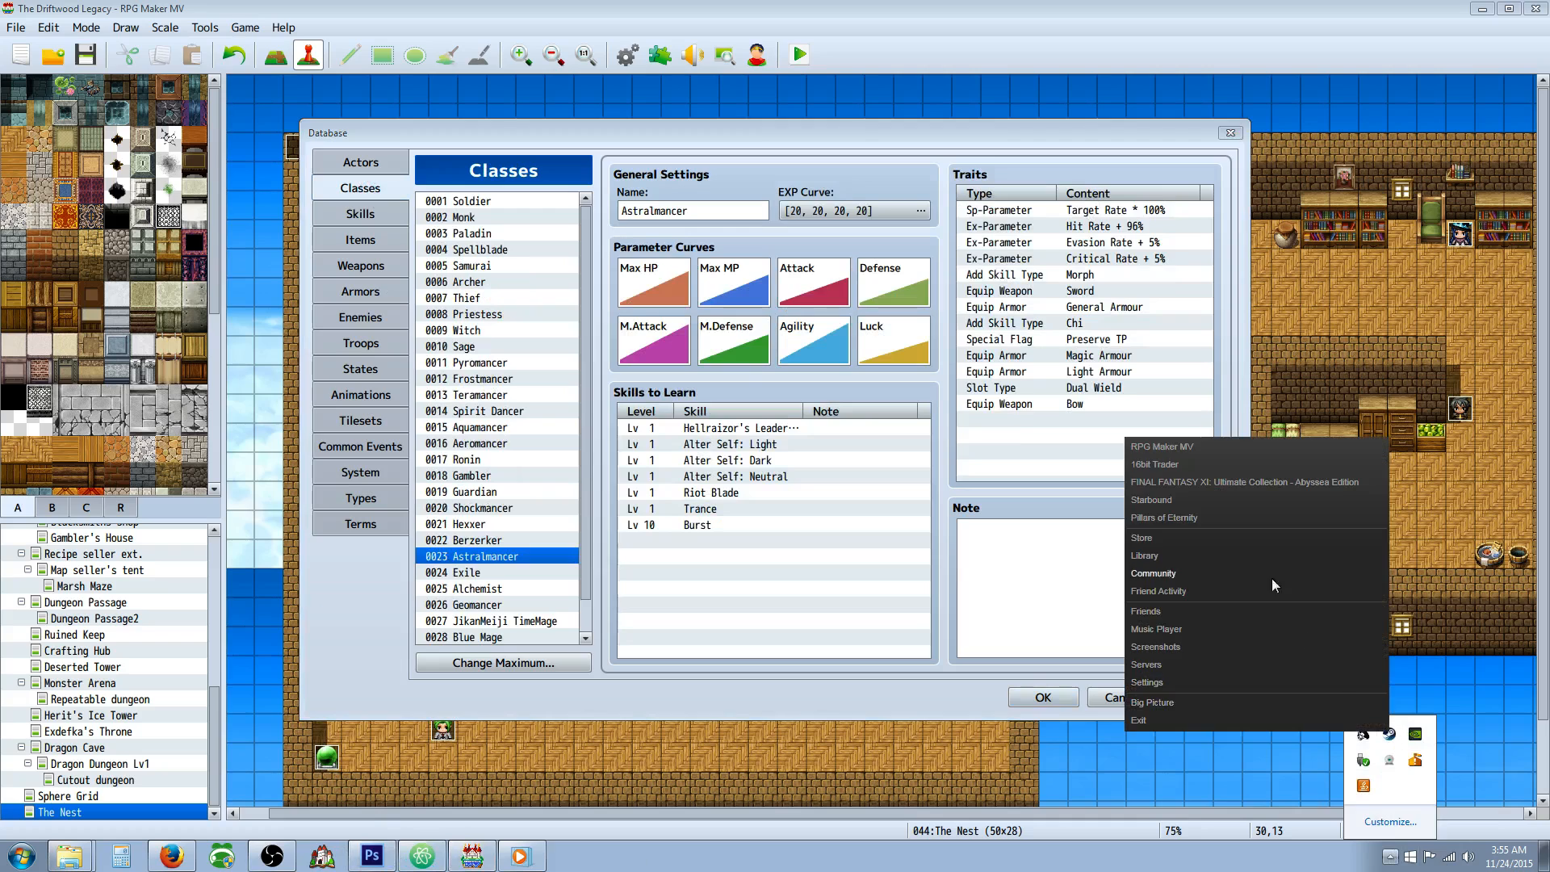
pyautogui.click(1165, 557)
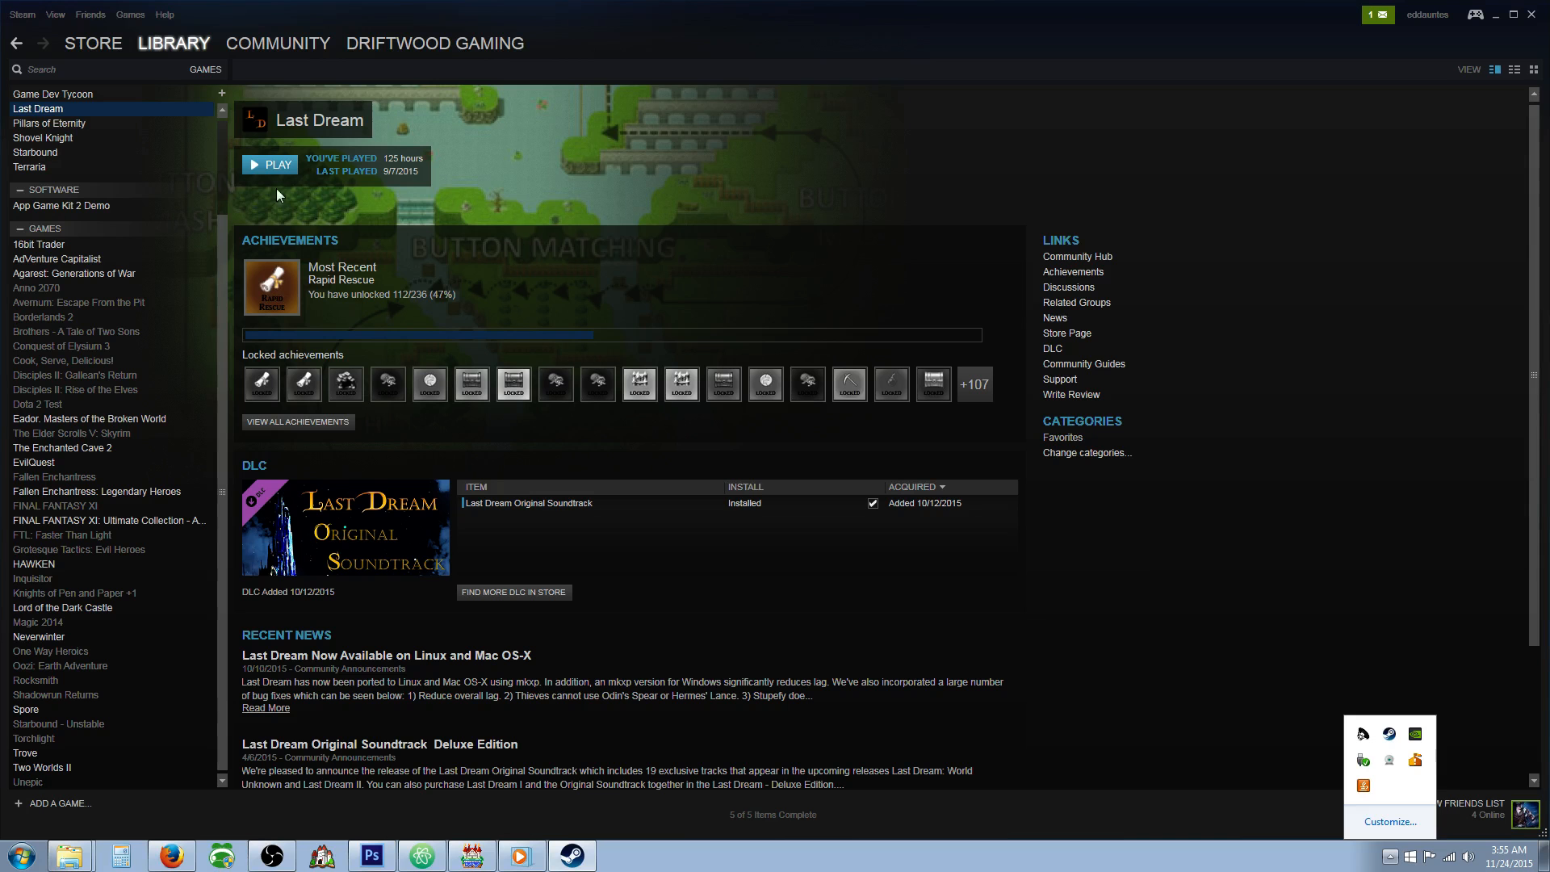
pyautogui.moveTo(74, 42)
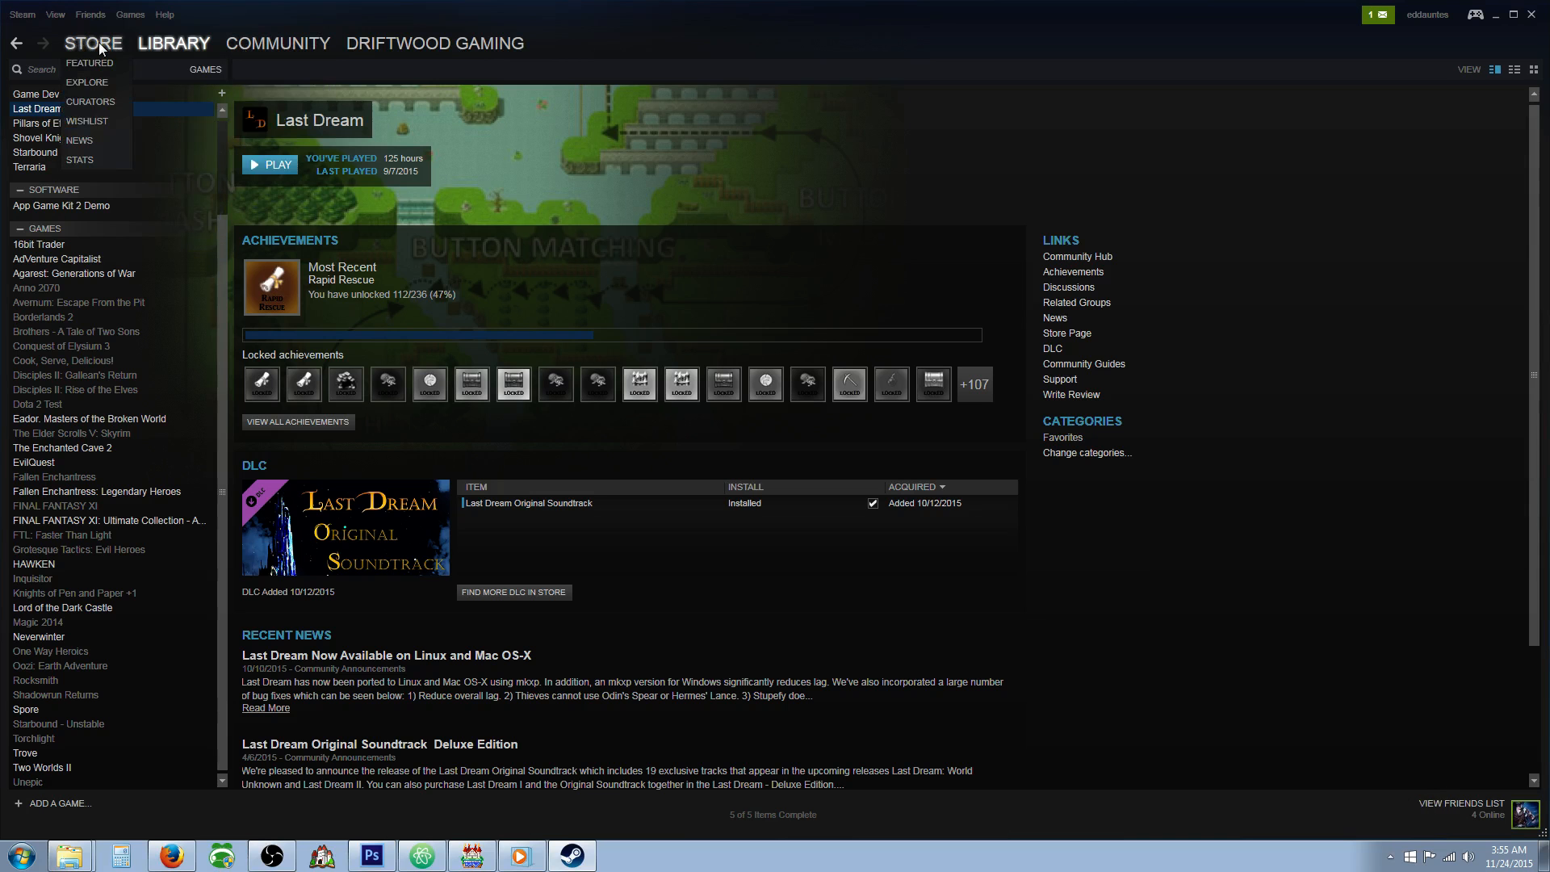
pyautogui.moveTo(167, 50)
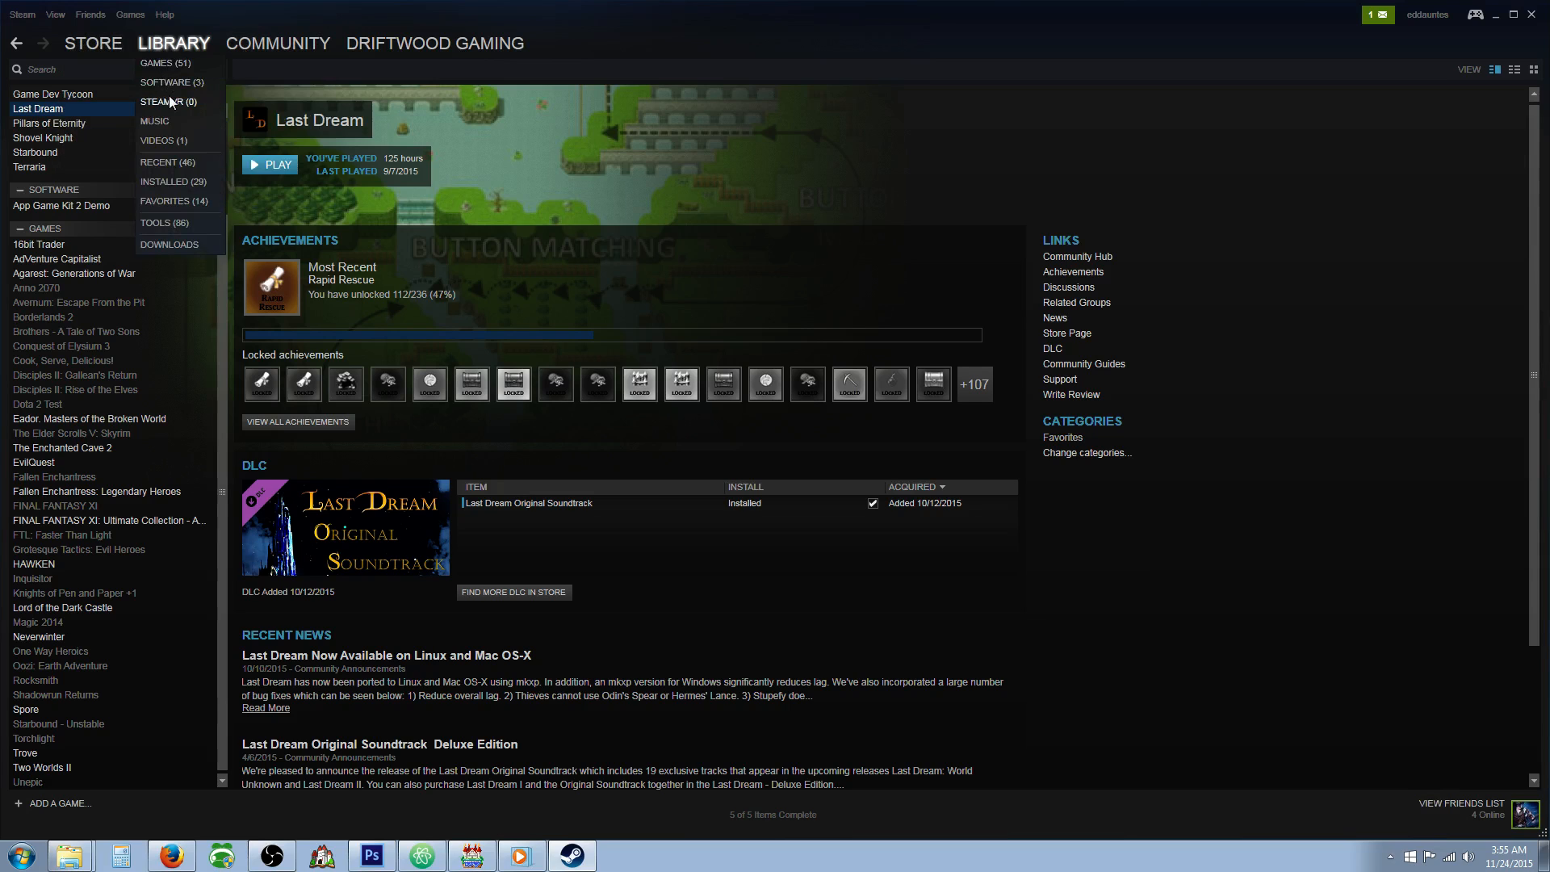
pyautogui.click(171, 81)
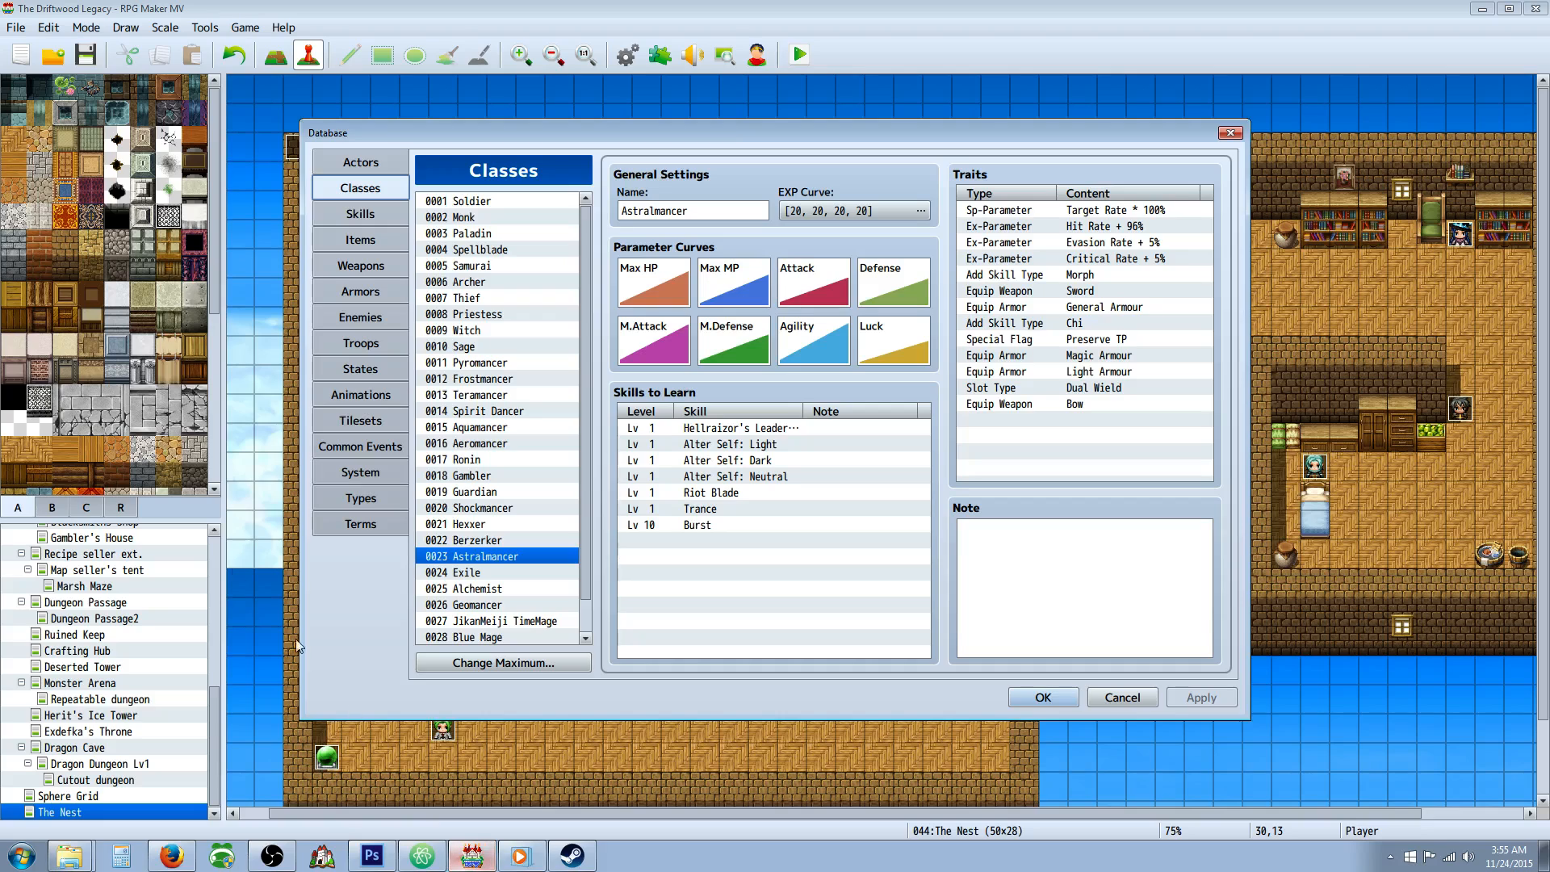
# Switch back to RPG Maker MV, review the Database's class, skill and item lists, and close the Database.
pyautogui.click(472, 856)
pyautogui.moveTo(589, 438)
pyautogui.mouseDown()
pyautogui.moveTo(583, 521)
pyautogui.moveTo(584, 333)
pyautogui.moveTo(587, 425)
pyautogui.mouseUp()
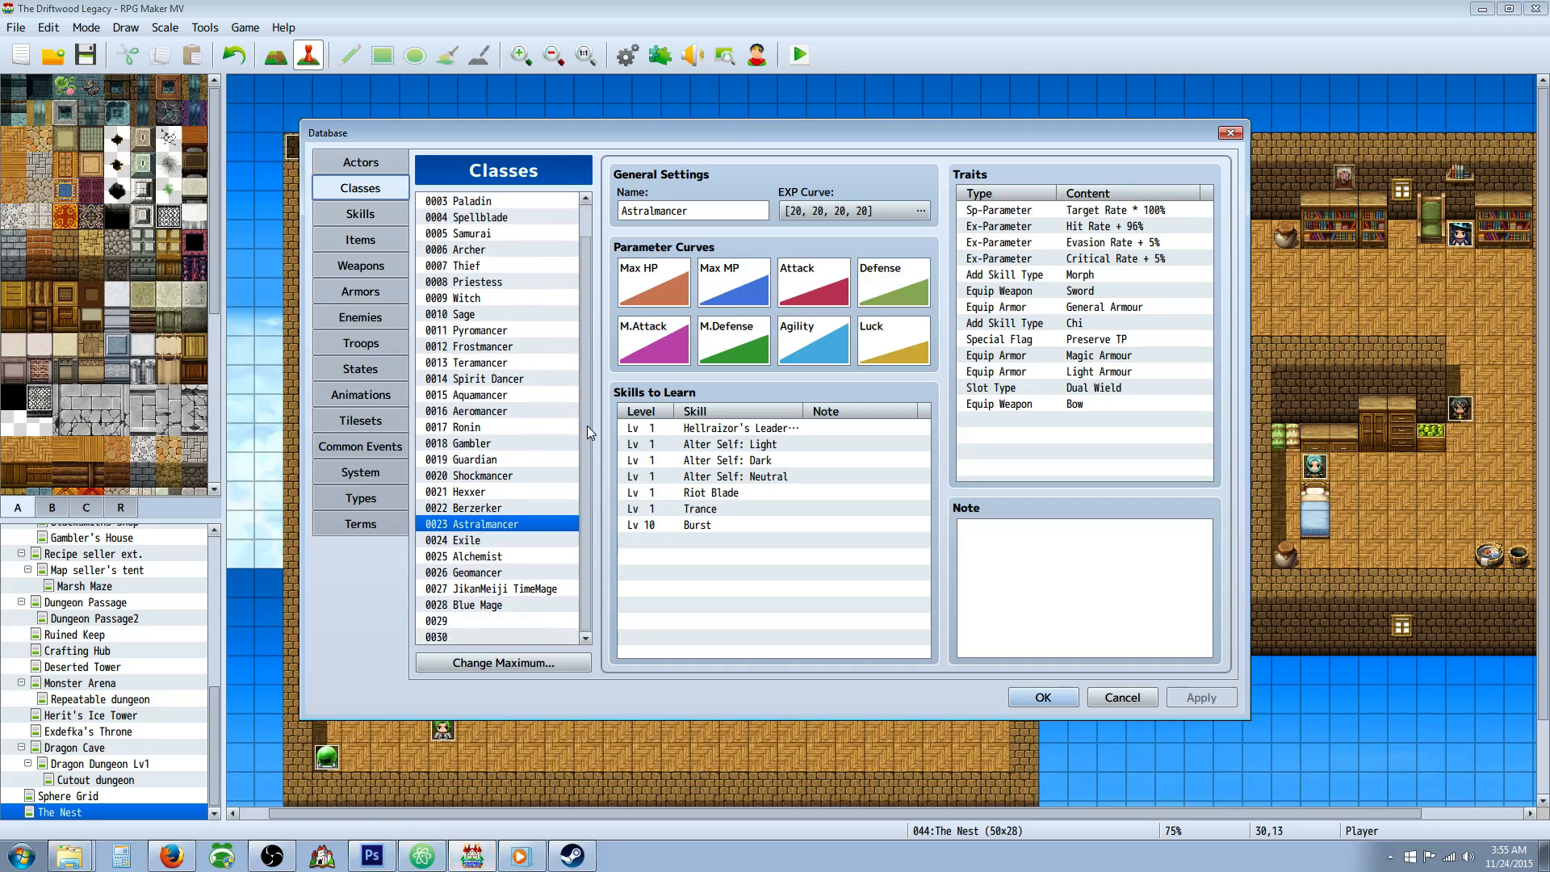
pyautogui.click(399, 219)
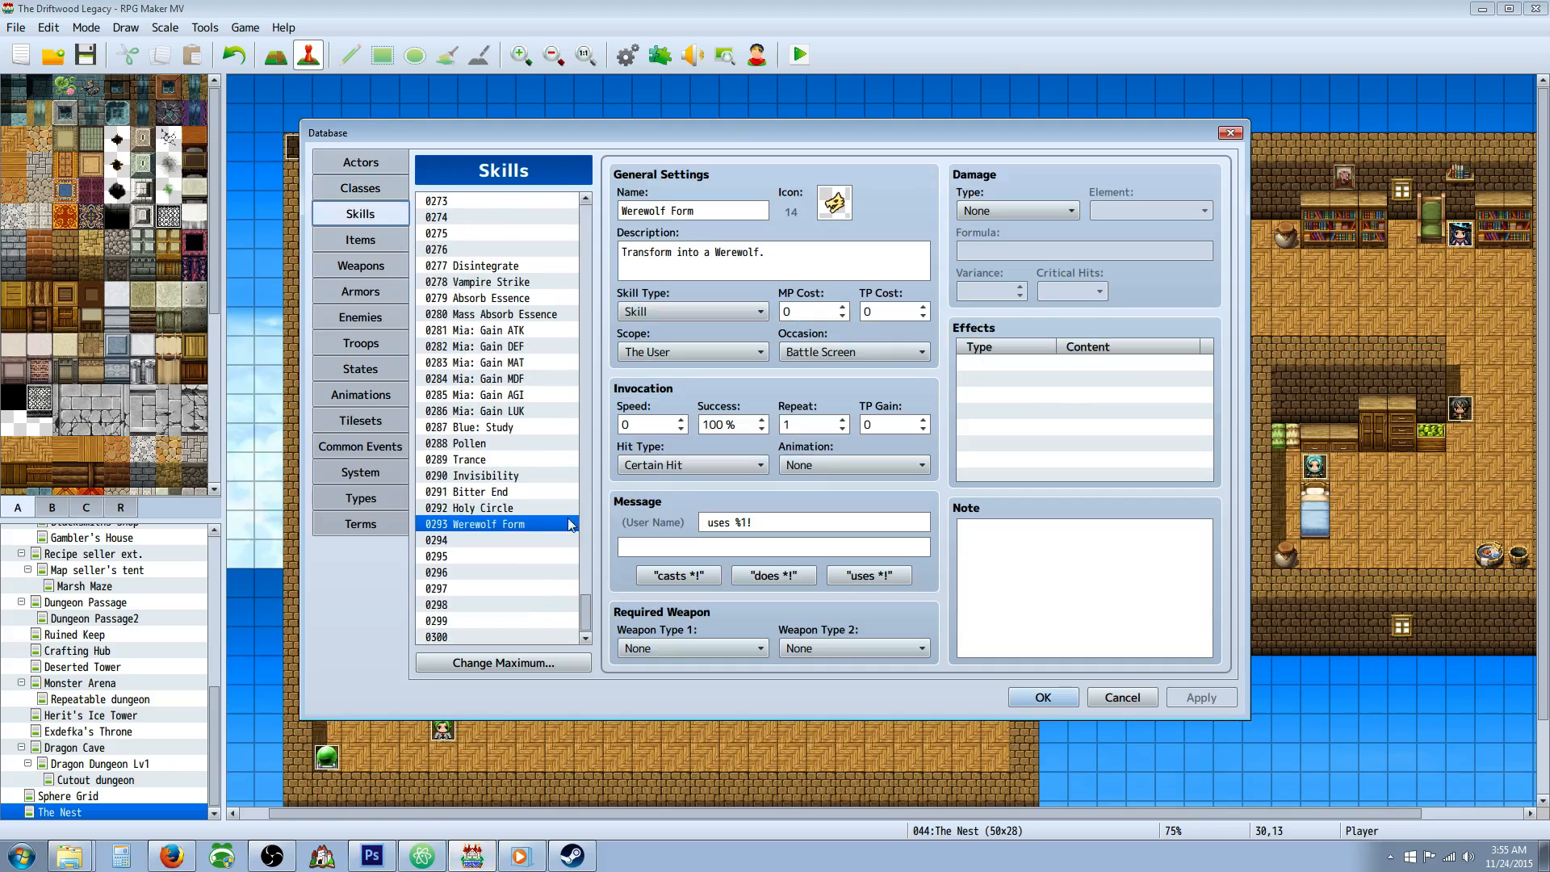
pyautogui.moveTo(587, 612); pyautogui.dragTo(583, 417)
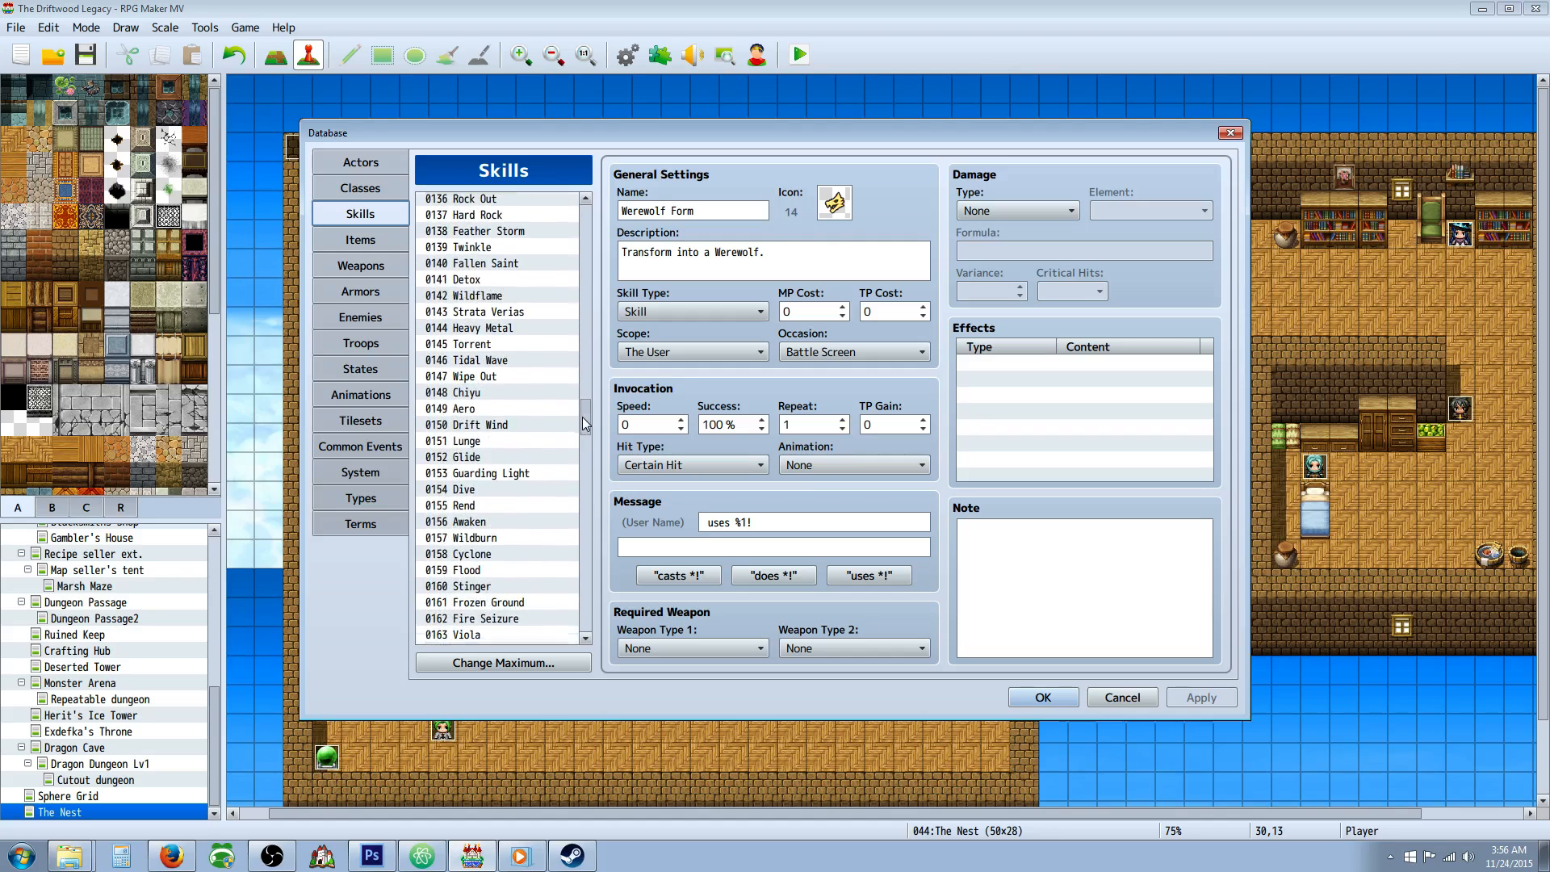
pyautogui.click(350, 241)
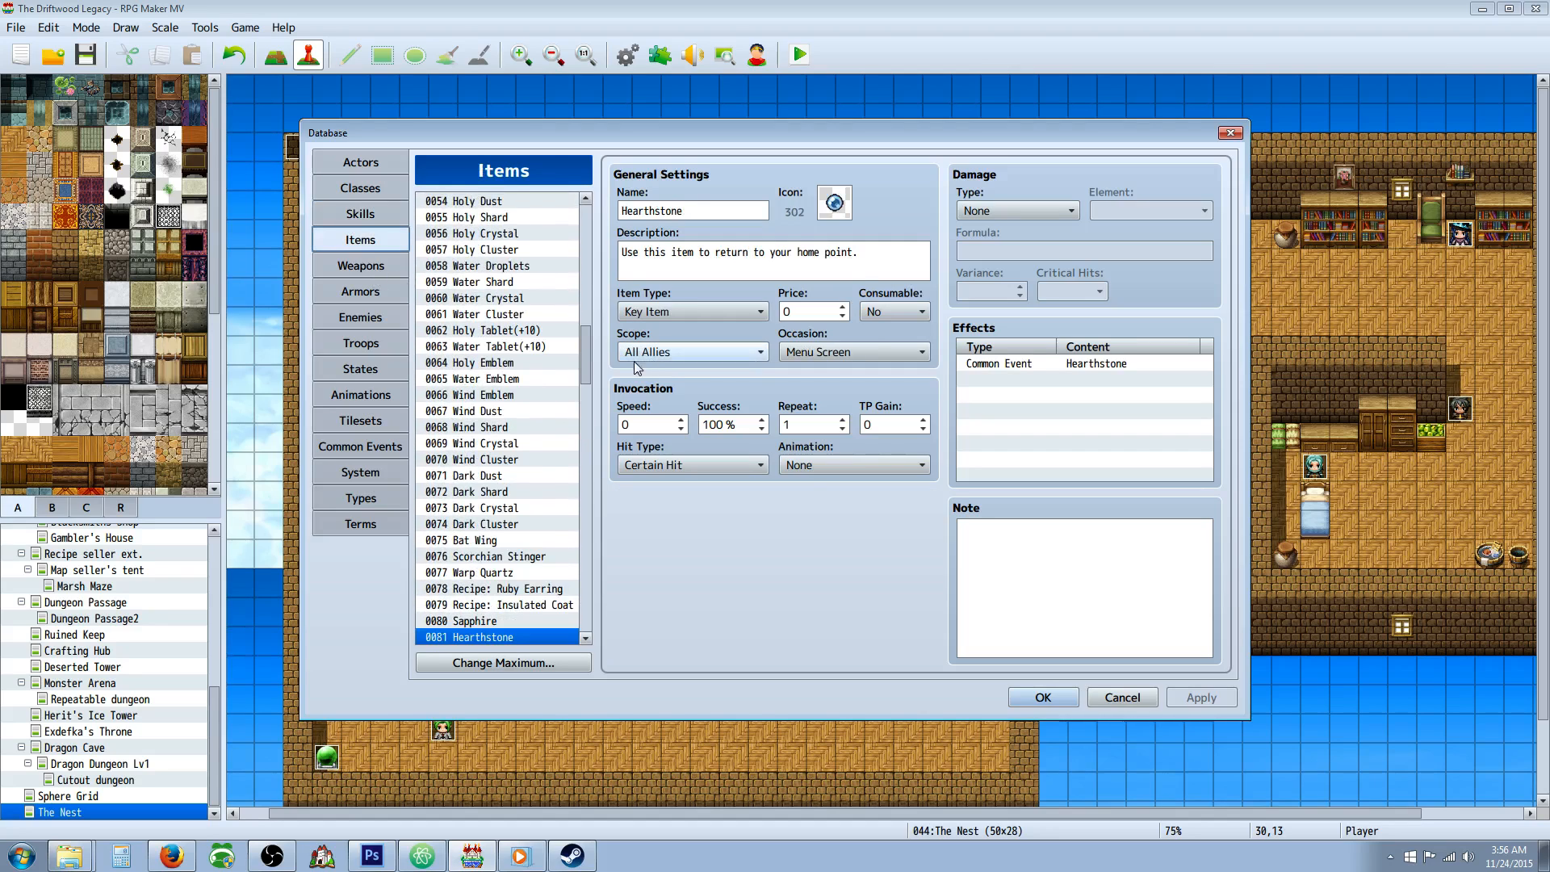
pyautogui.moveTo(585, 347); pyautogui.dragTo(642, 536)
pyautogui.click(1043, 697)
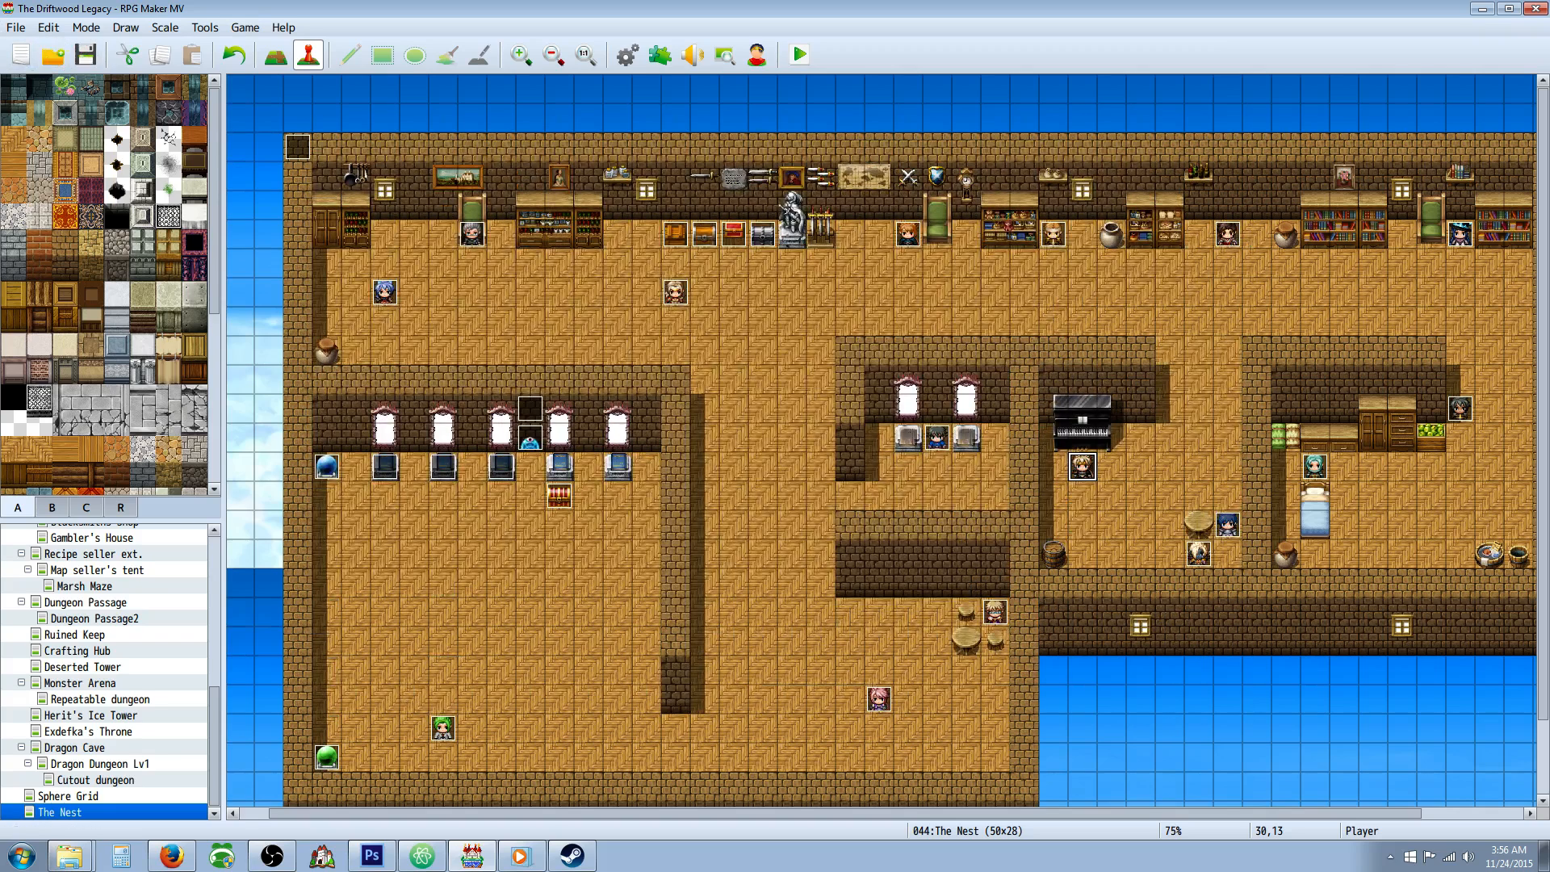
# Close the open project and create a new one with the name and game title The Legend of Driftwood.
pyautogui.click(16, 28)
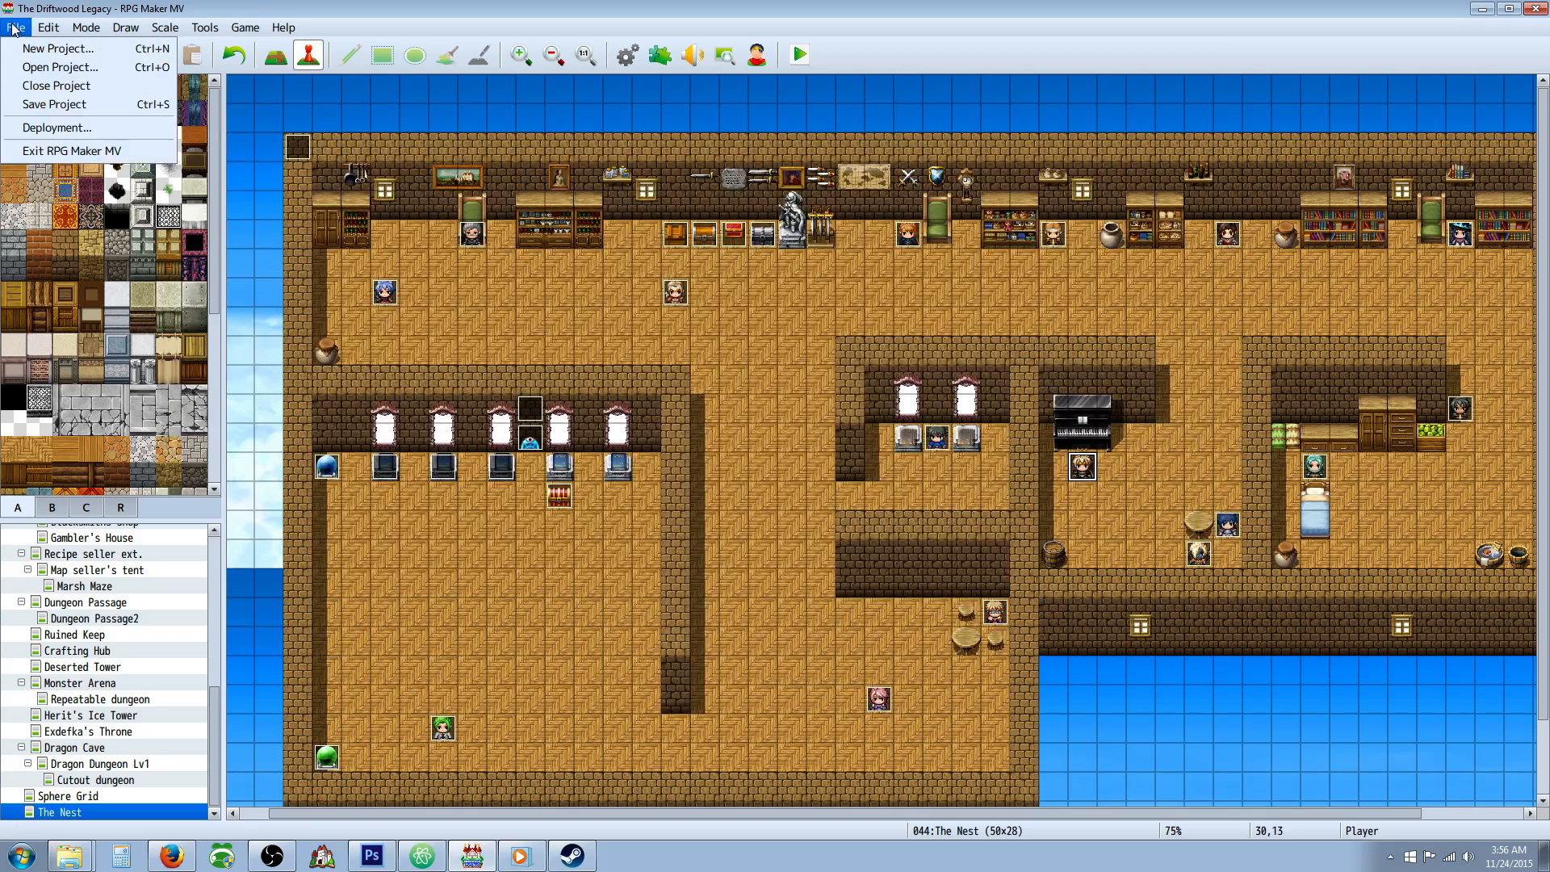
pyautogui.click(55, 86)
pyautogui.click(17, 27)
pyautogui.click(31, 56)
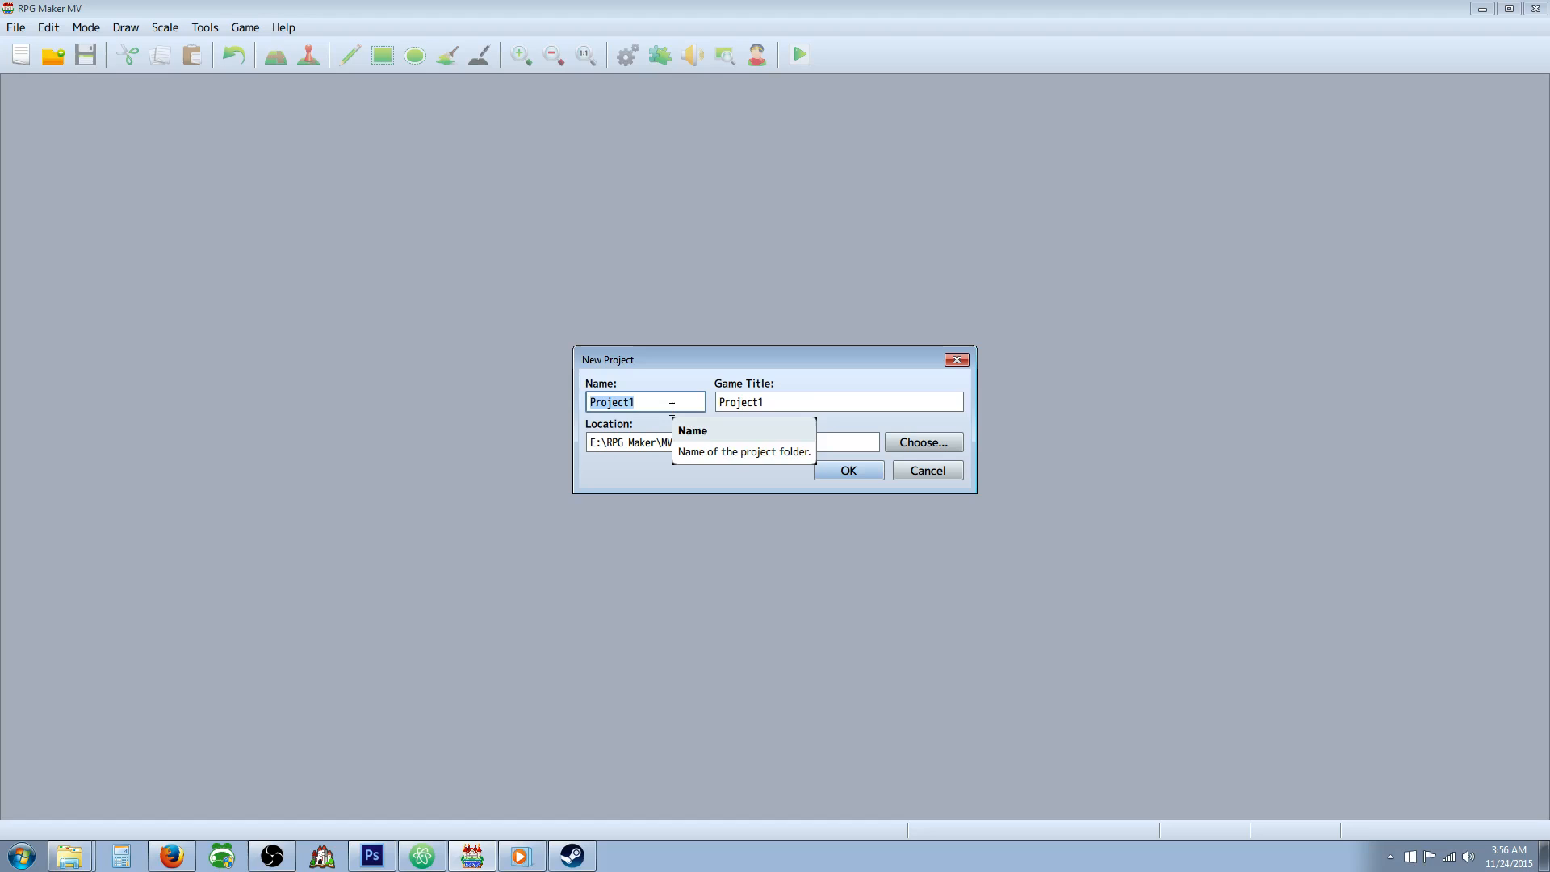
pyautogui.write('Driftwood')
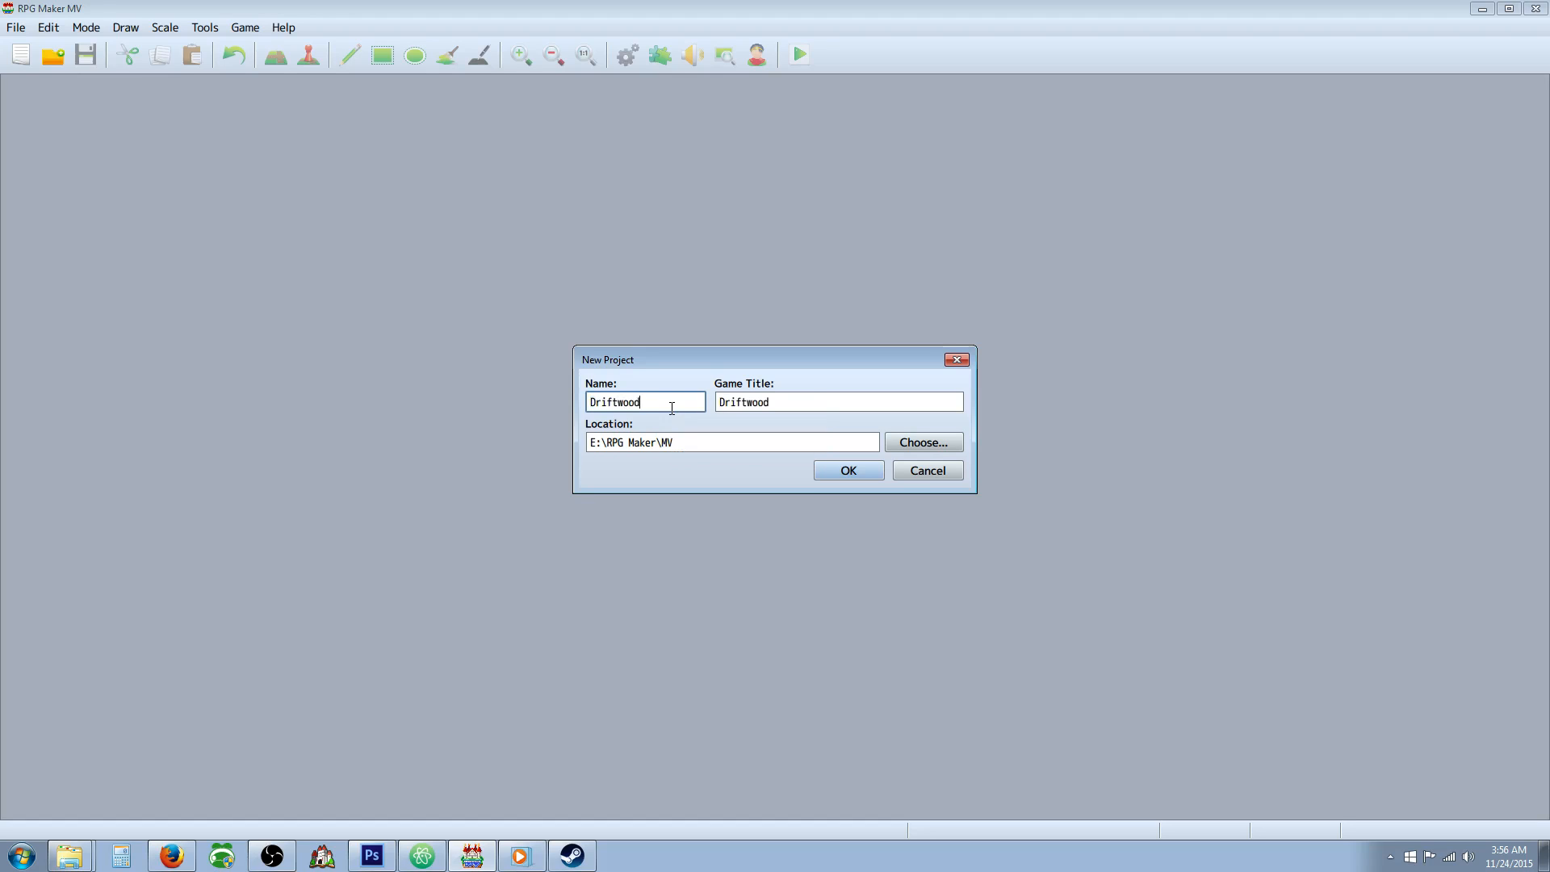
pyautogui.press('Tab')
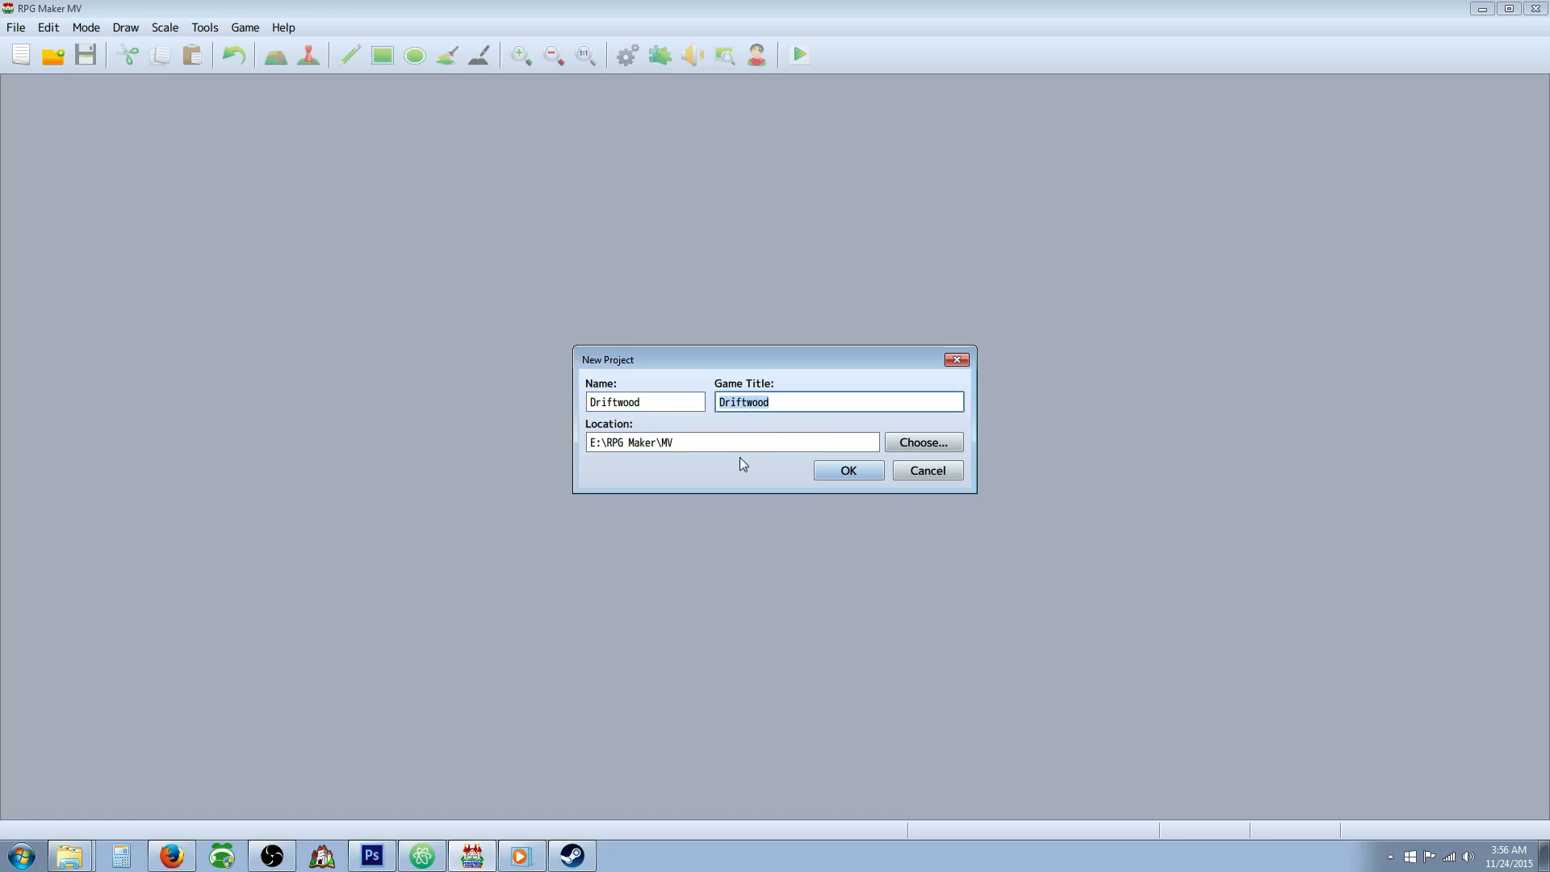
pyautogui.doubleClick(663, 405)
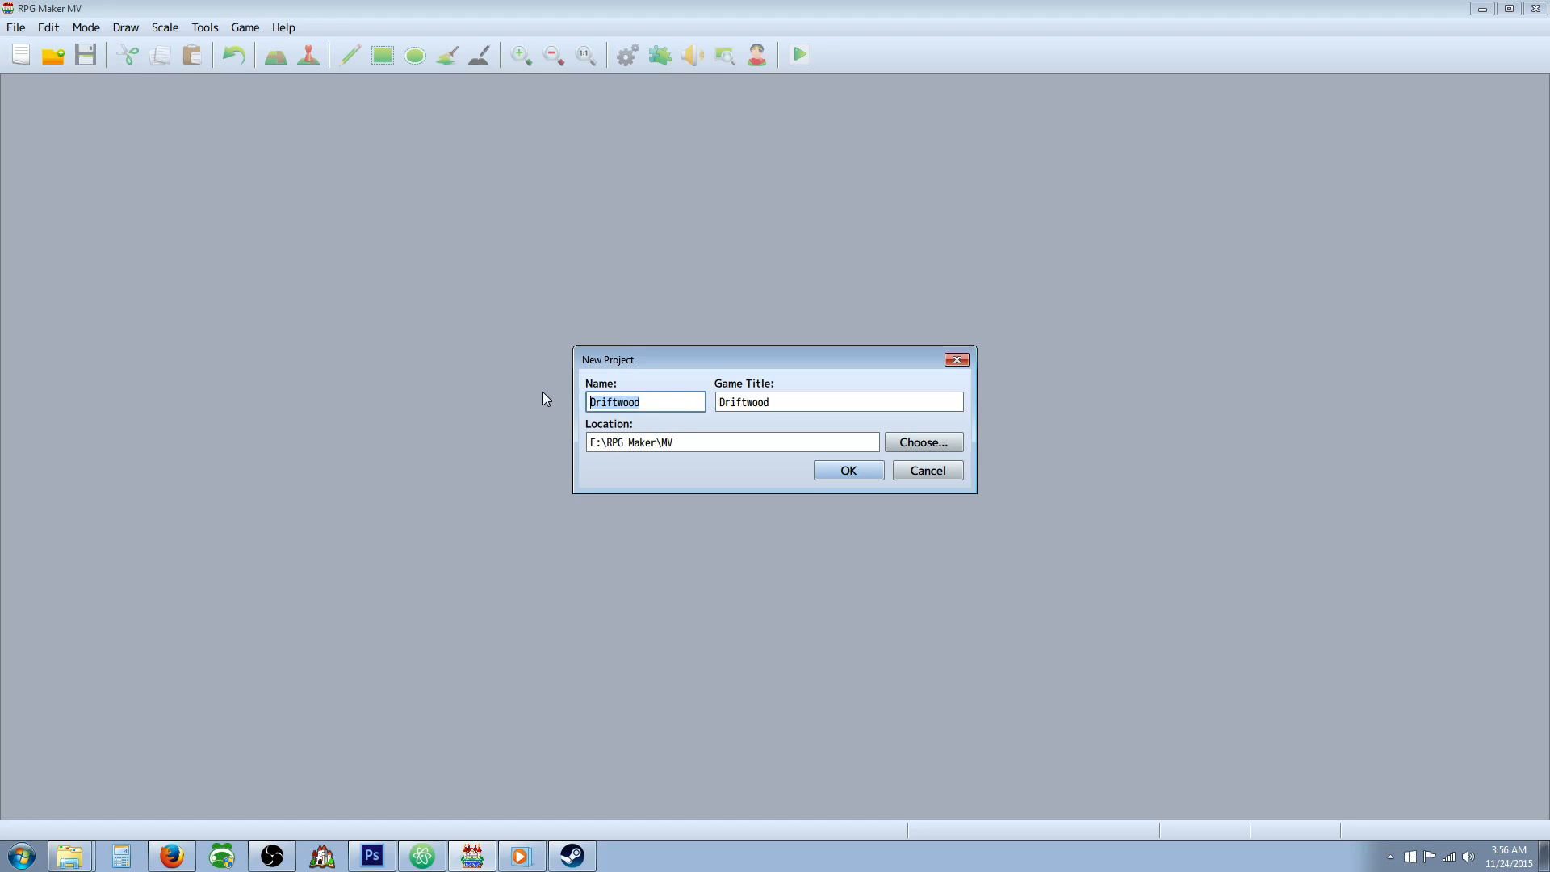
pyautogui.write('The Lege')
pyautogui.write('nd of D')
pyautogui.write('riftwood')
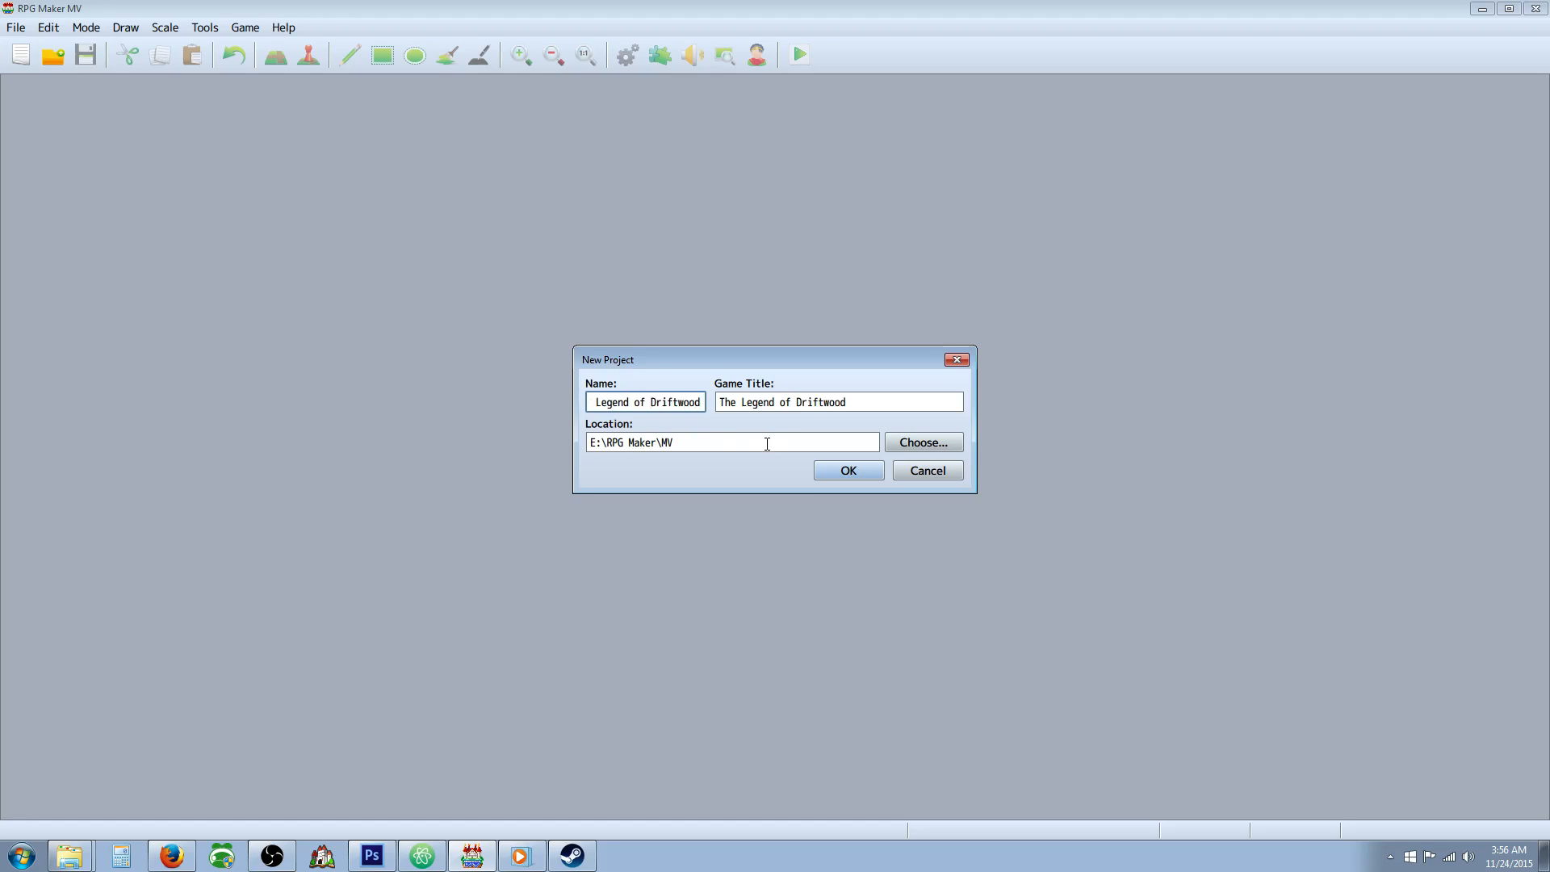
pyautogui.click(844, 473)
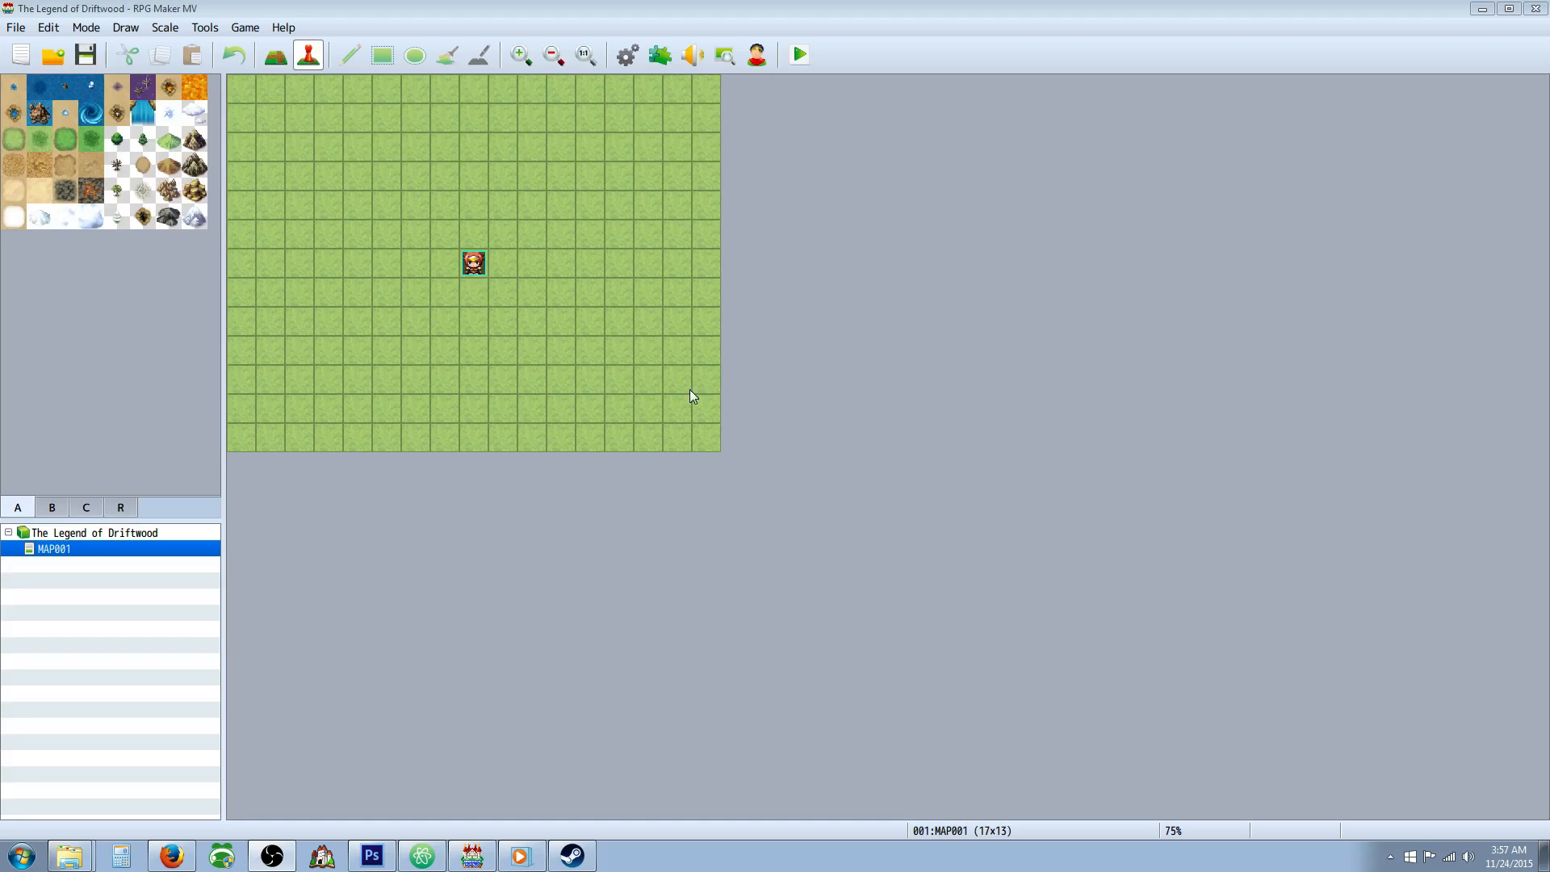
# Check the new project's Plugin Manager and open the project's folder in Windows Explorer.
pyautogui.click(660, 55)
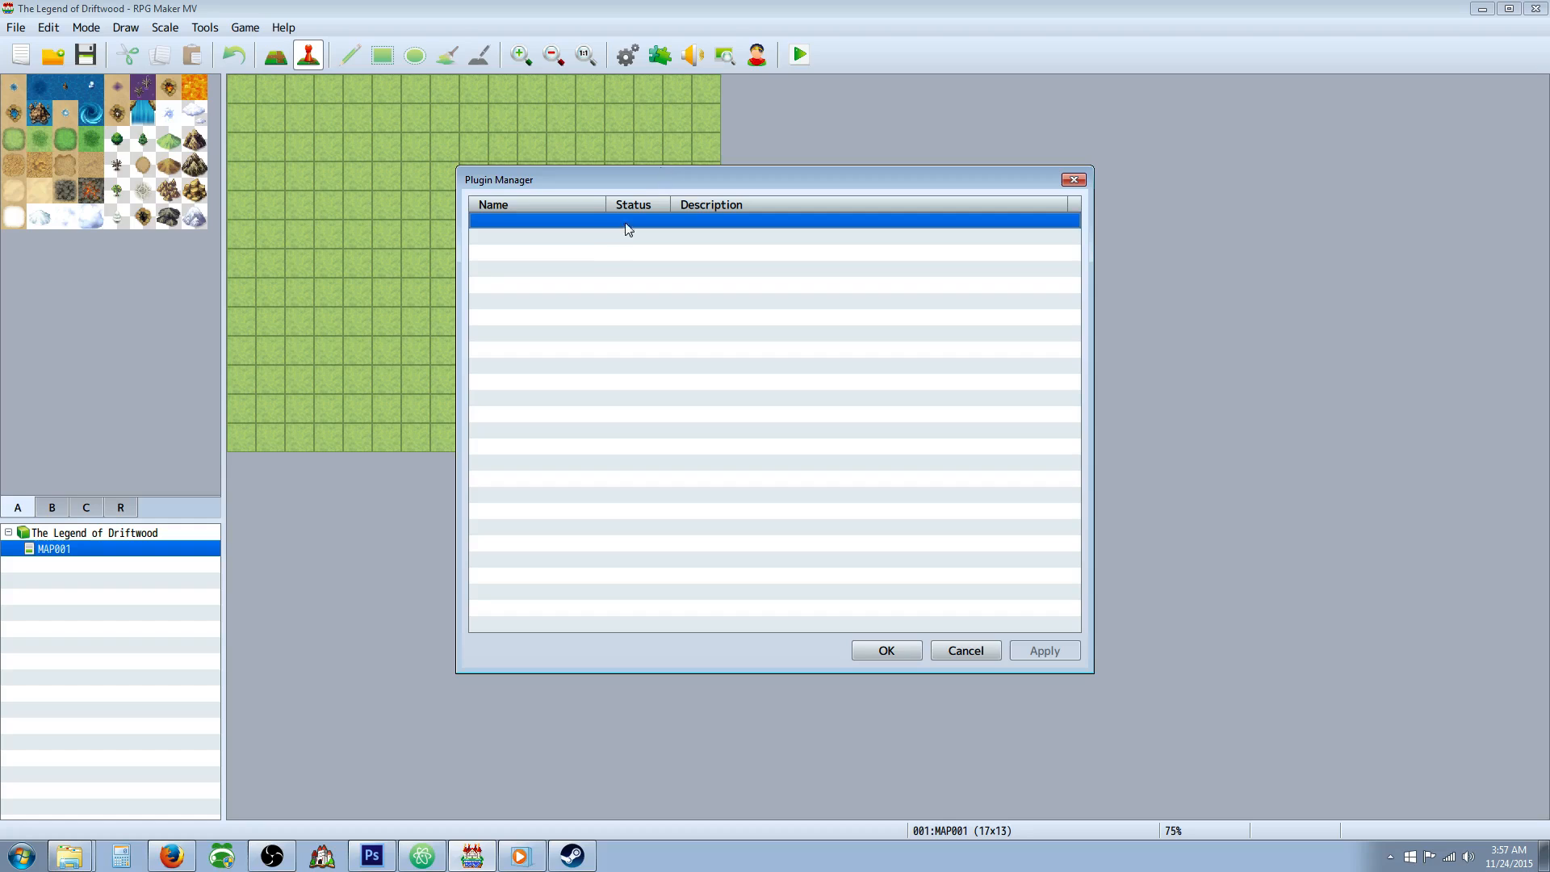
pyautogui.click(964, 651)
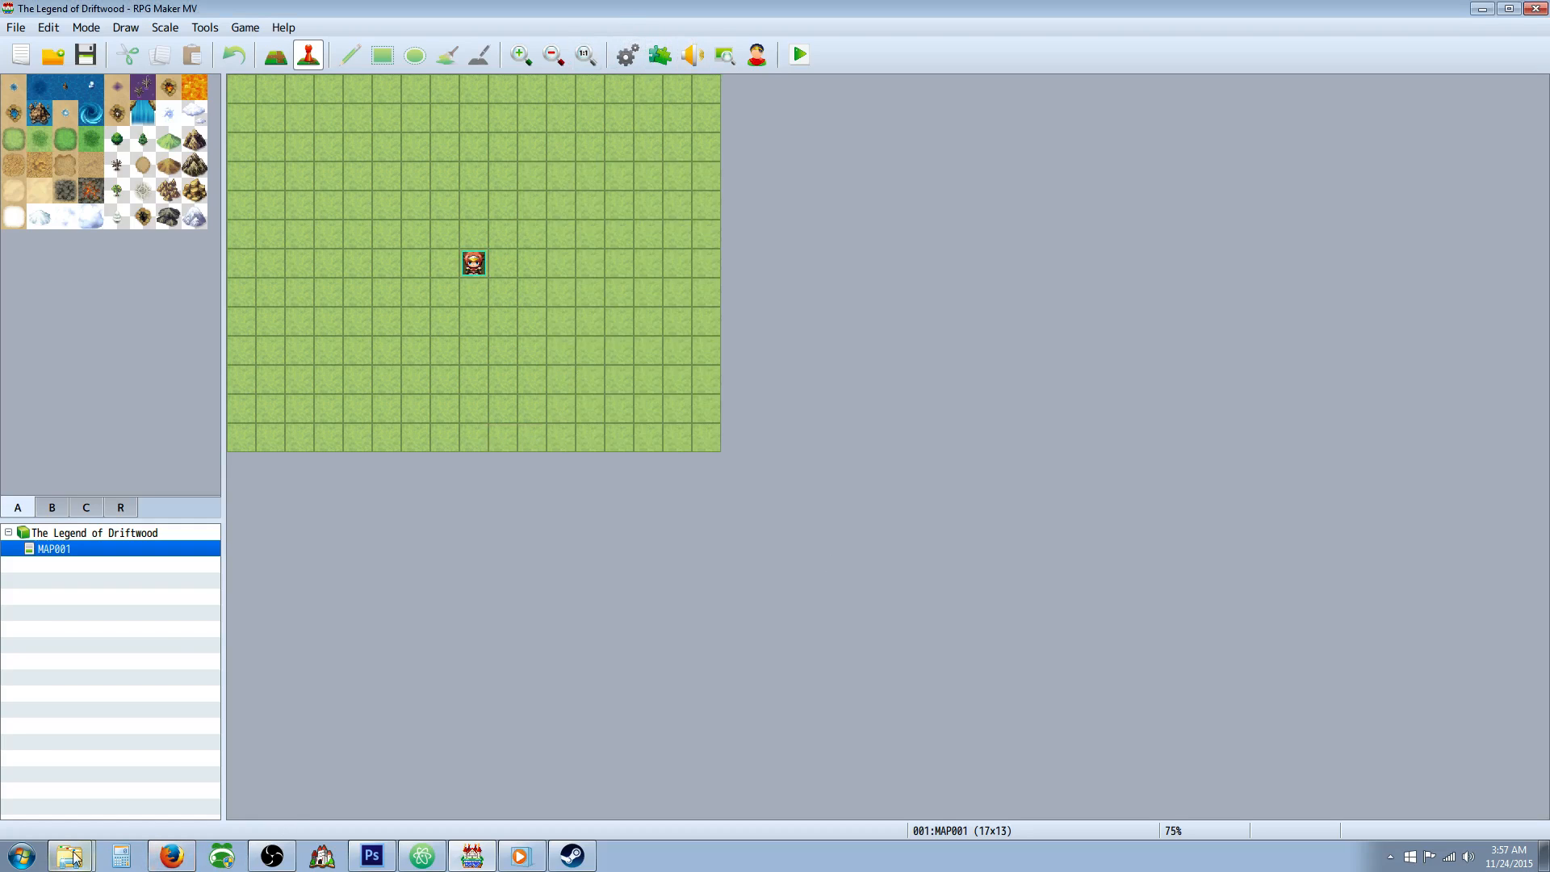
pyautogui.click(245, 28)
pyautogui.click(249, 71)
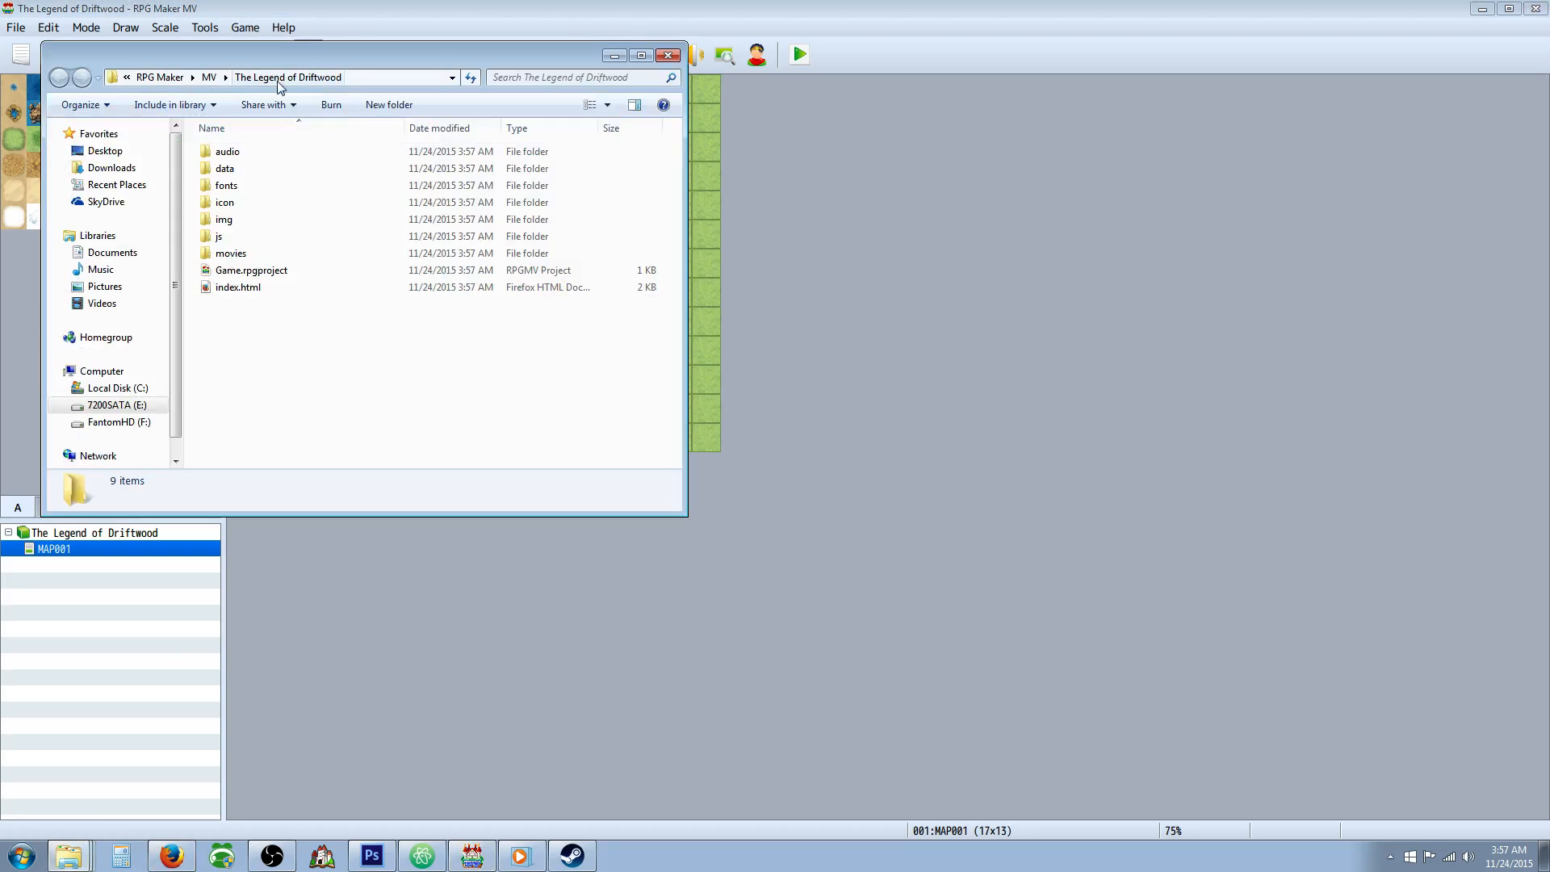
pyautogui.moveTo(337, 57); pyautogui.dragTo(1021, 98)
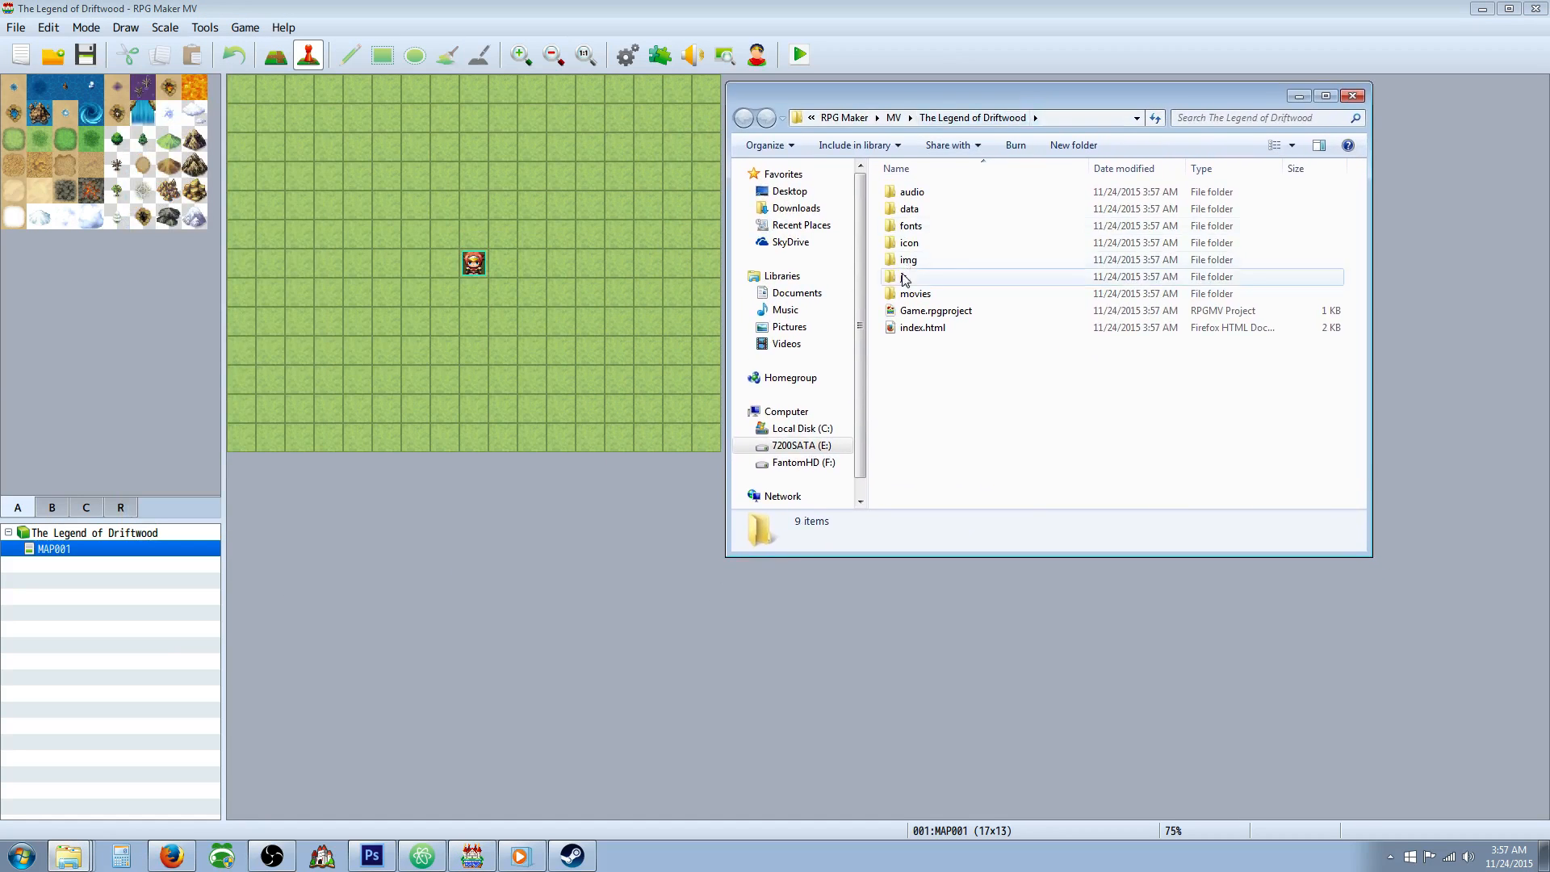
# Copy all plugin files from the js\plugins folder of the LevelWizard project.
pyautogui.click(894, 118)
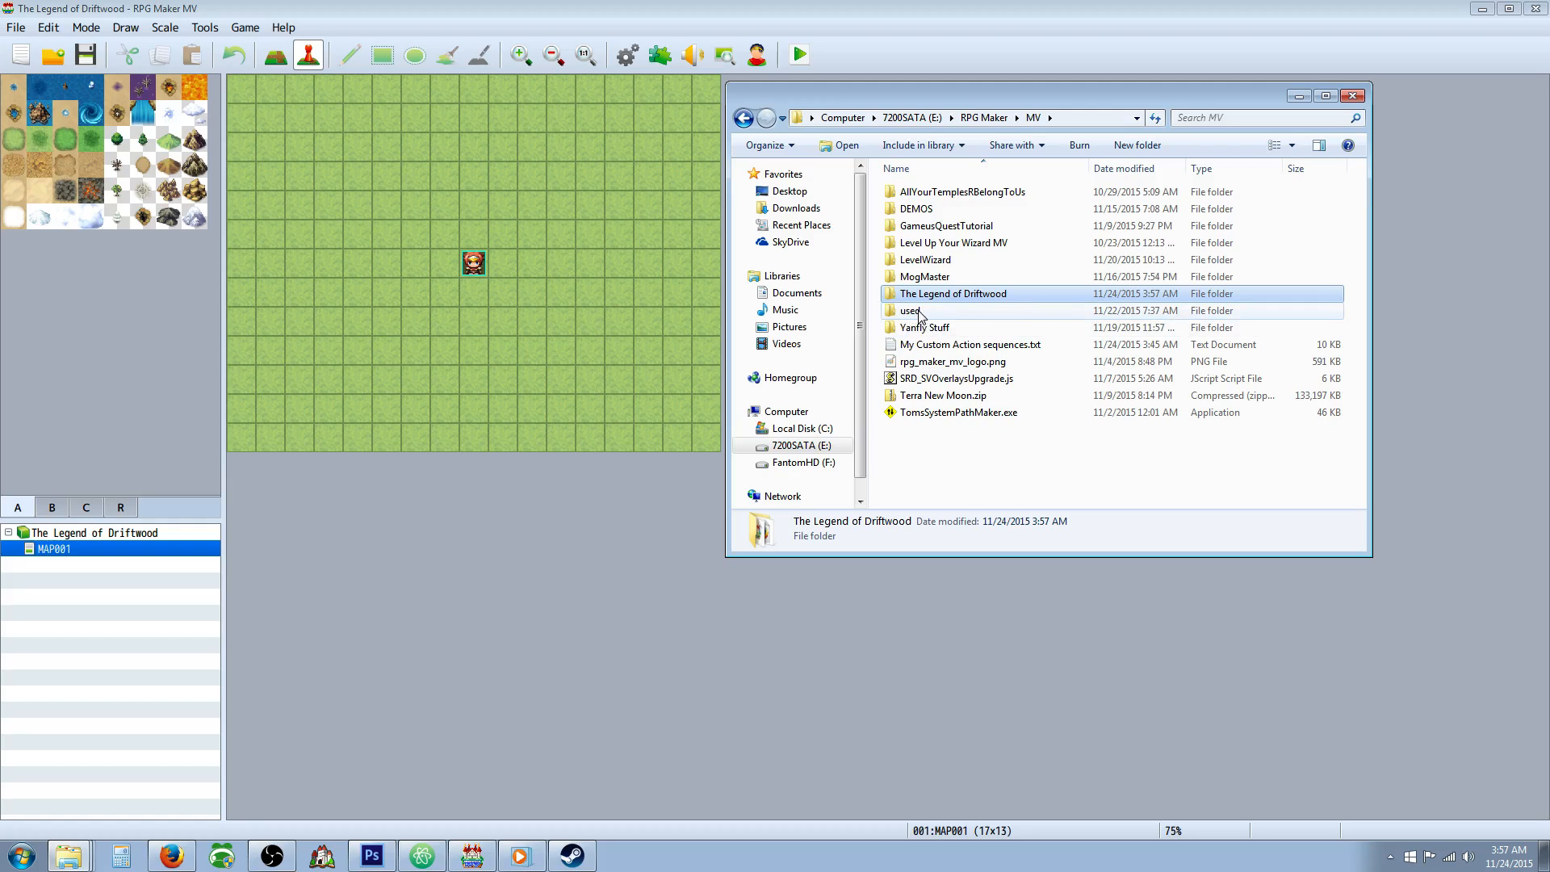
pyautogui.doubleClick(920, 261)
pyautogui.doubleClick(920, 277)
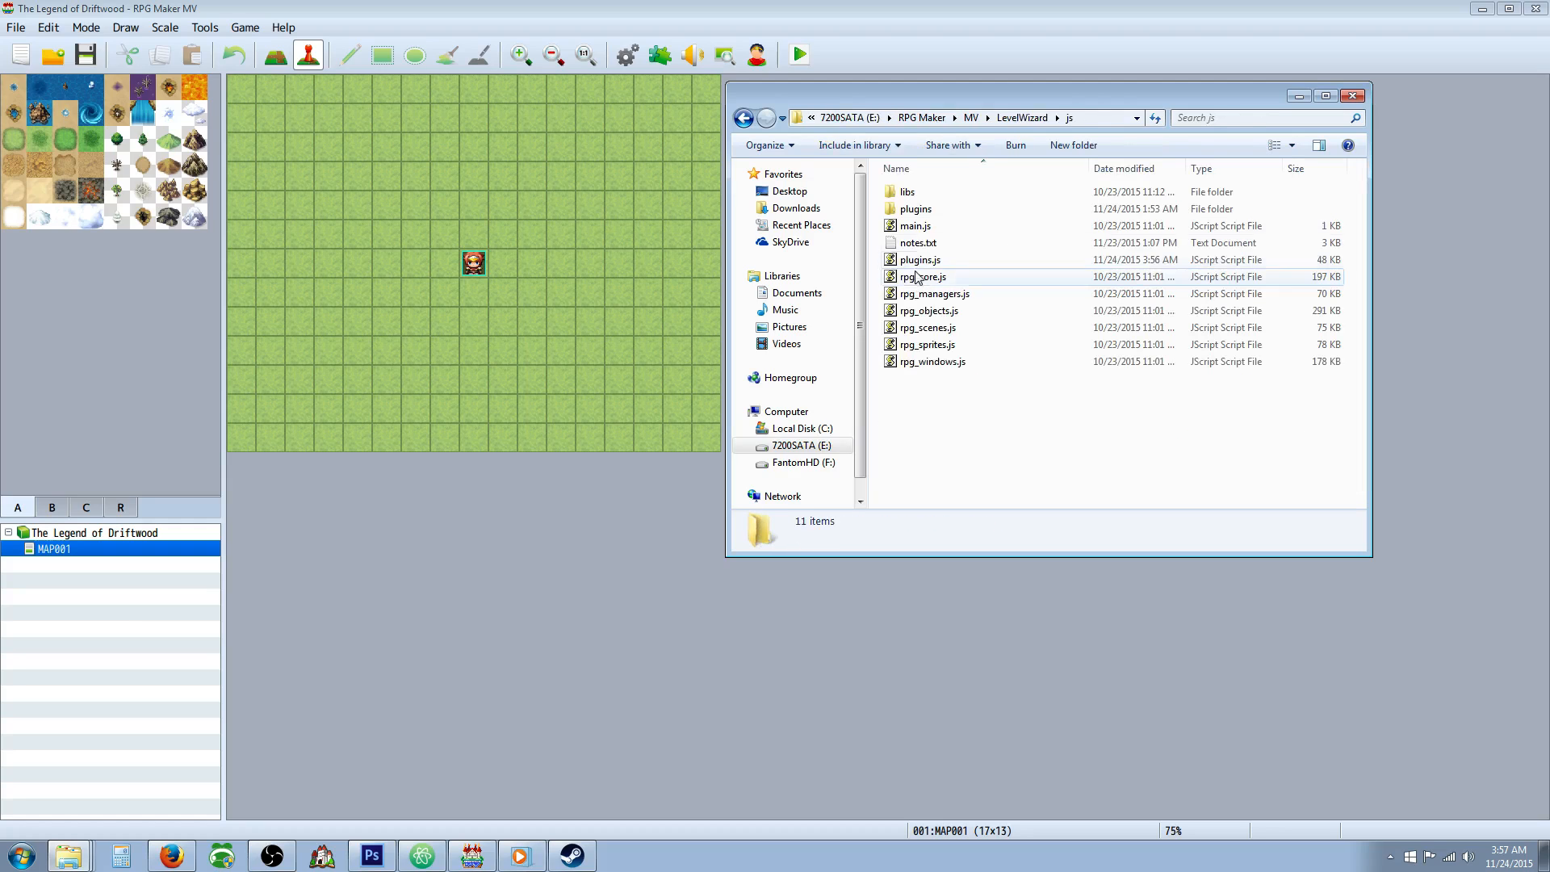
pyautogui.click(928, 211)
pyautogui.doubleClick(929, 212)
pyautogui.click(929, 194)
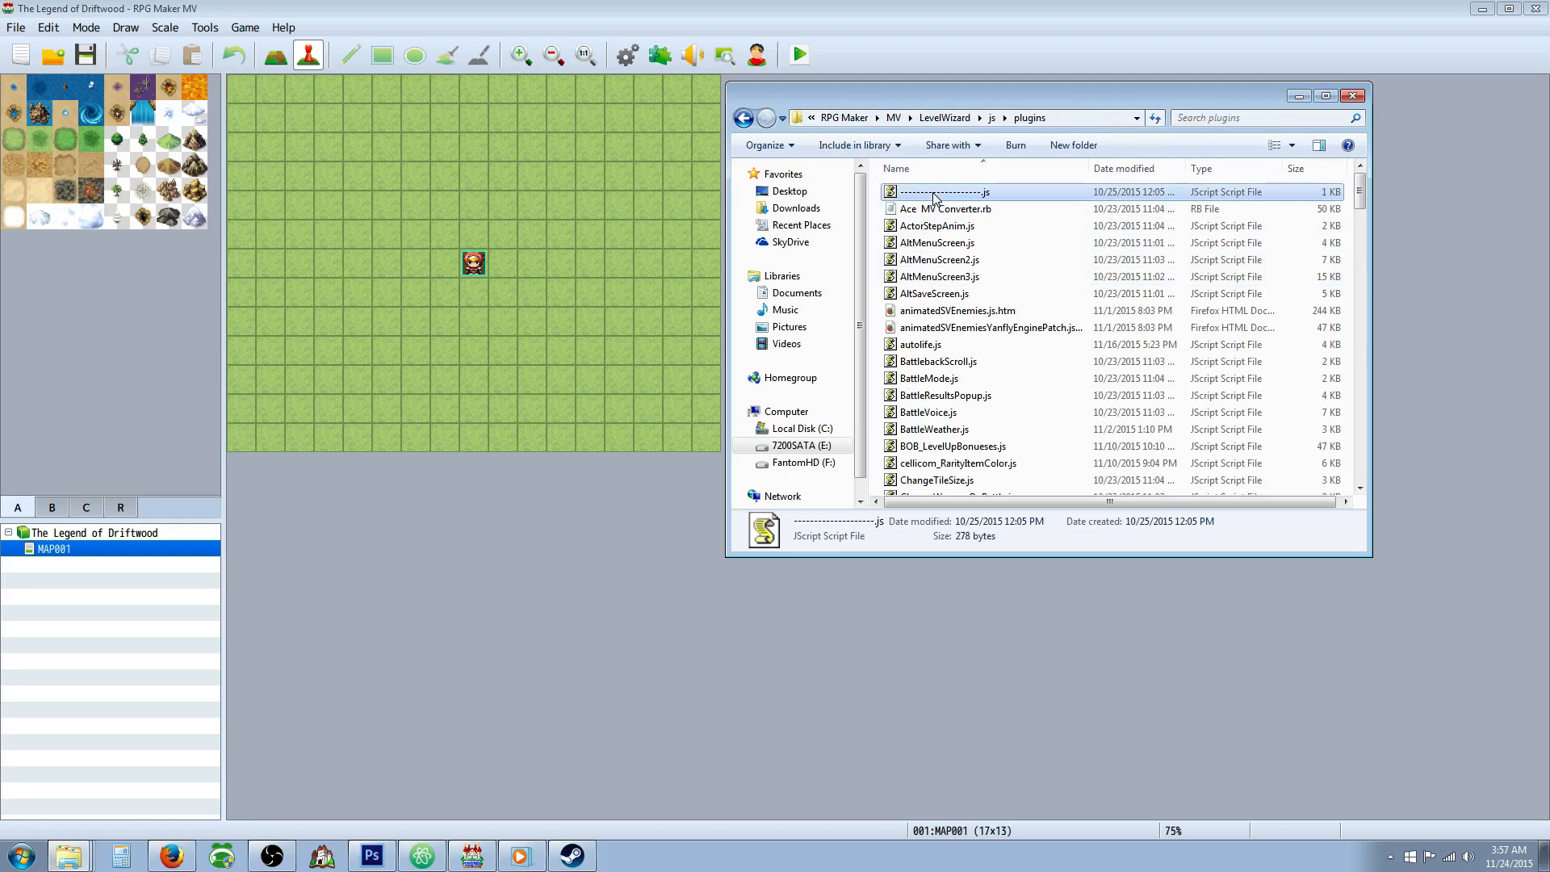
pyautogui.scroll(-5, 957, 282)
pyautogui.scroll(-20, 955, 283)
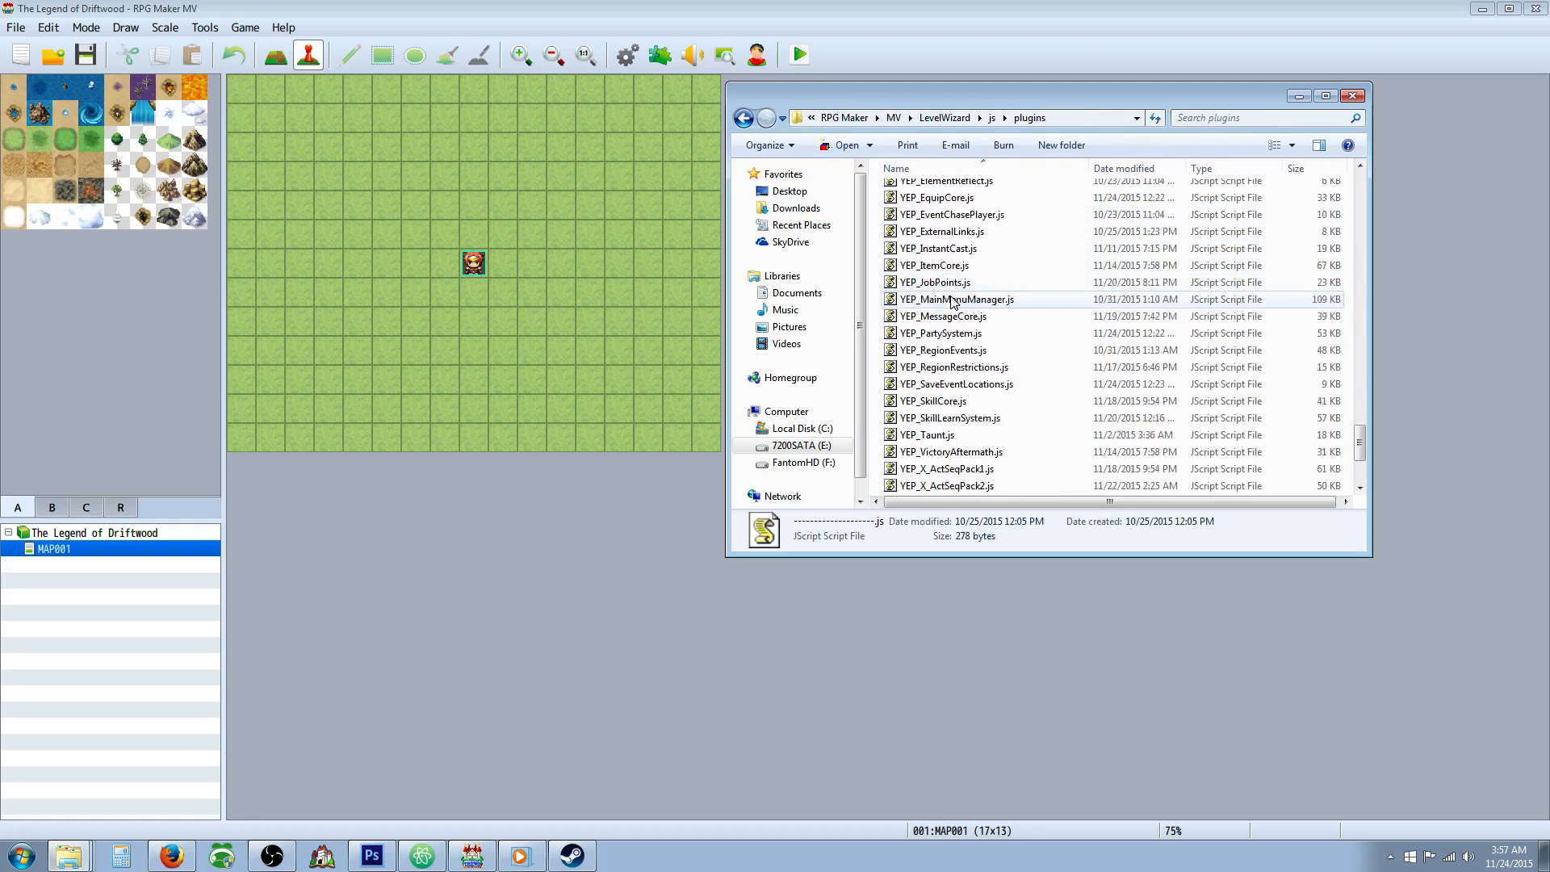
pyautogui.keyDown('shift'); pyautogui.click(943, 487); pyautogui.keyUp('shift')
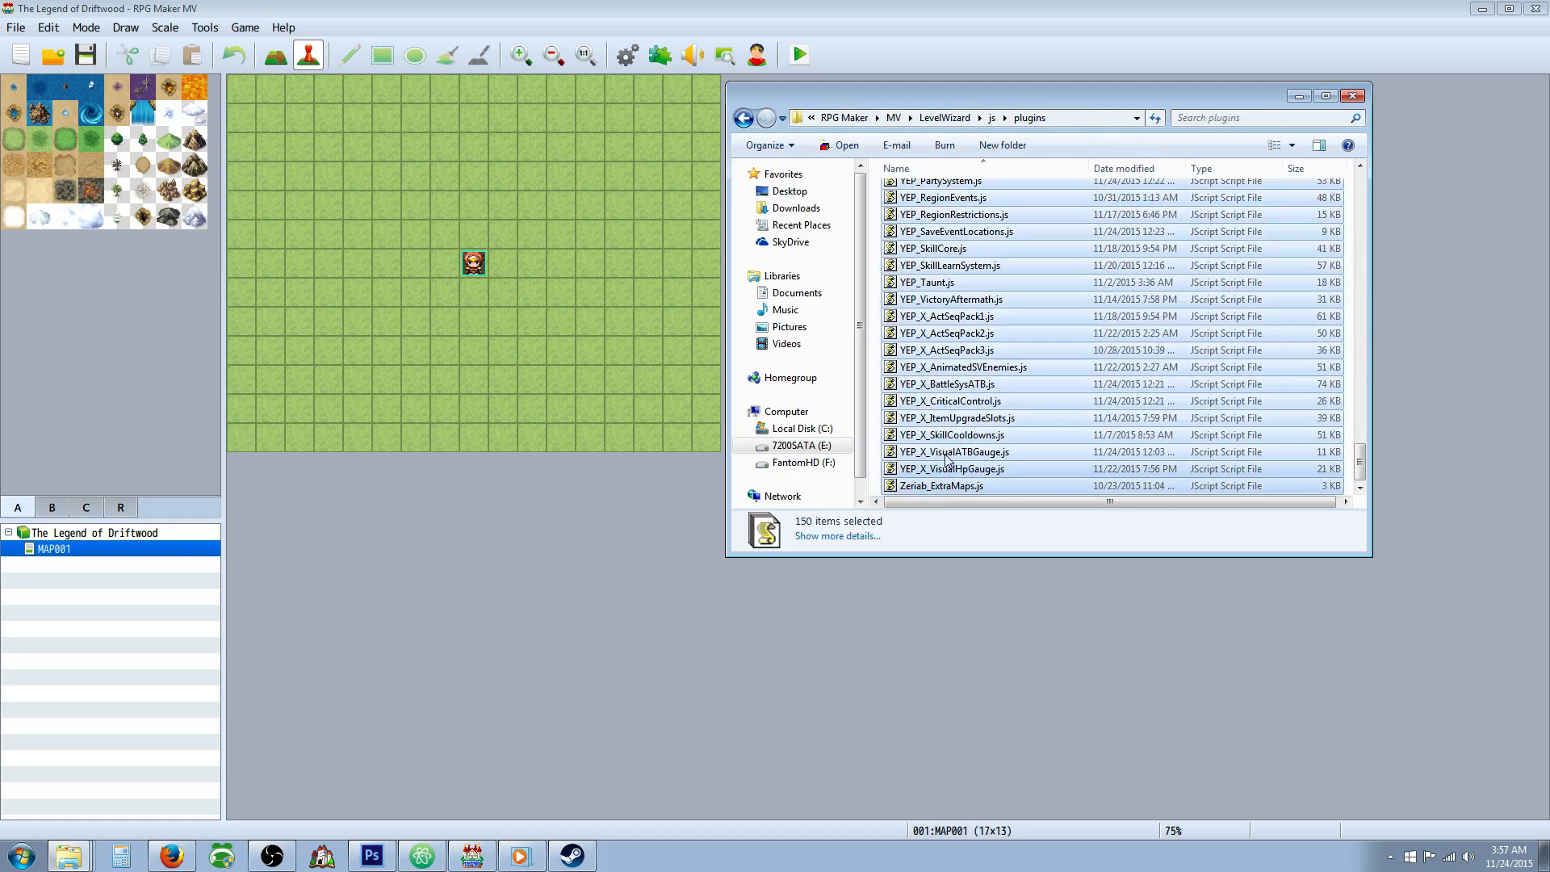
pyautogui.rightClick(946, 326)
pyautogui.click(992, 423)
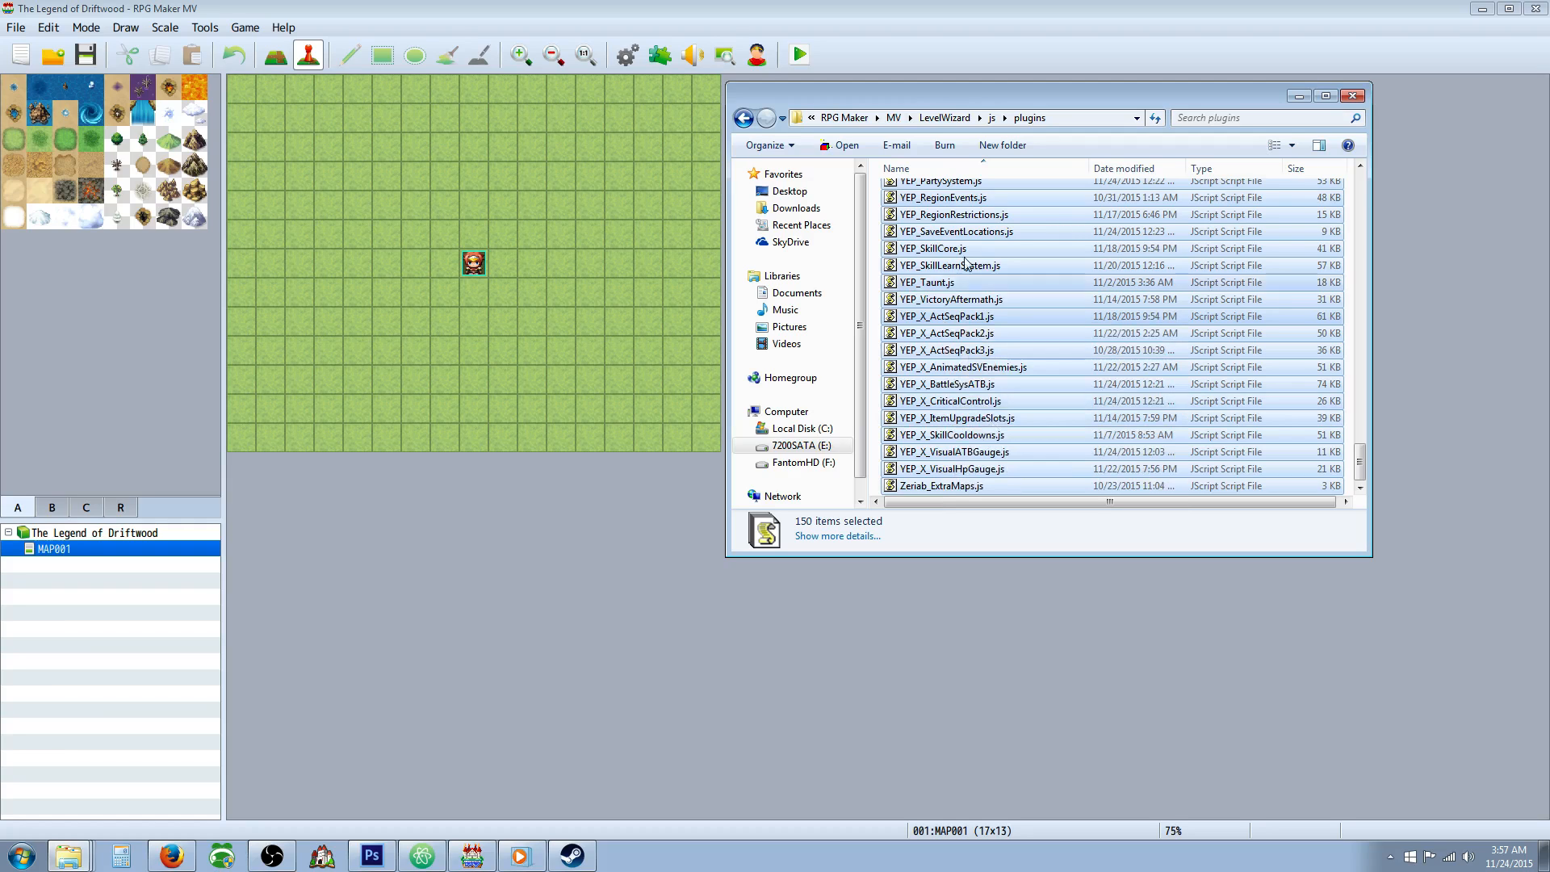
# Paste the copied plugin files into the js\plugins folder of The Legend of Driftwood project, replacing files with the same name.
pyautogui.click(946, 118)
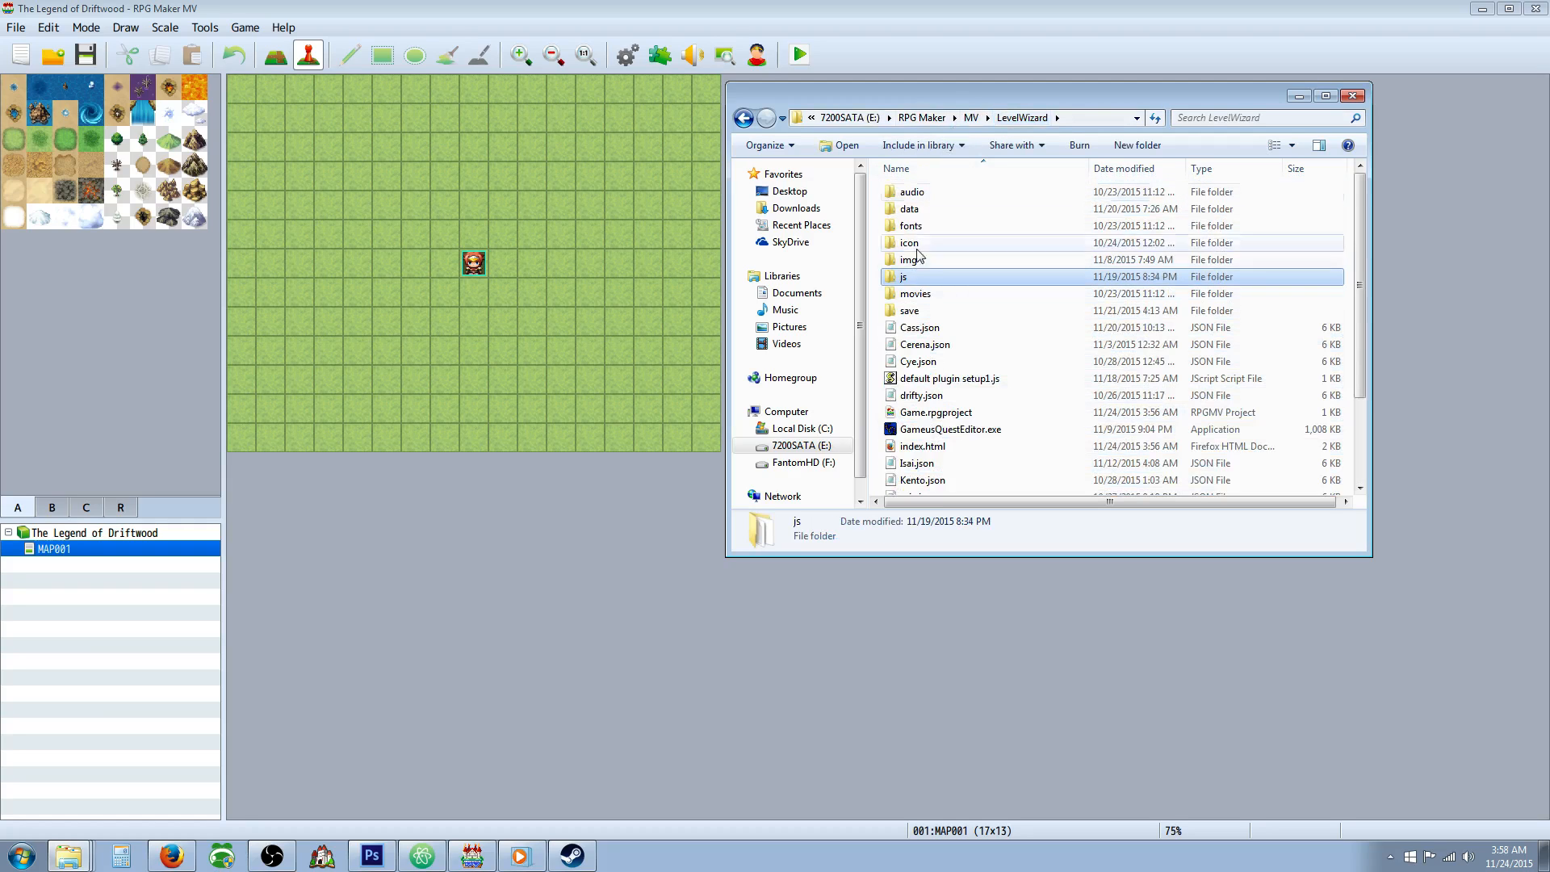
pyautogui.click(972, 119)
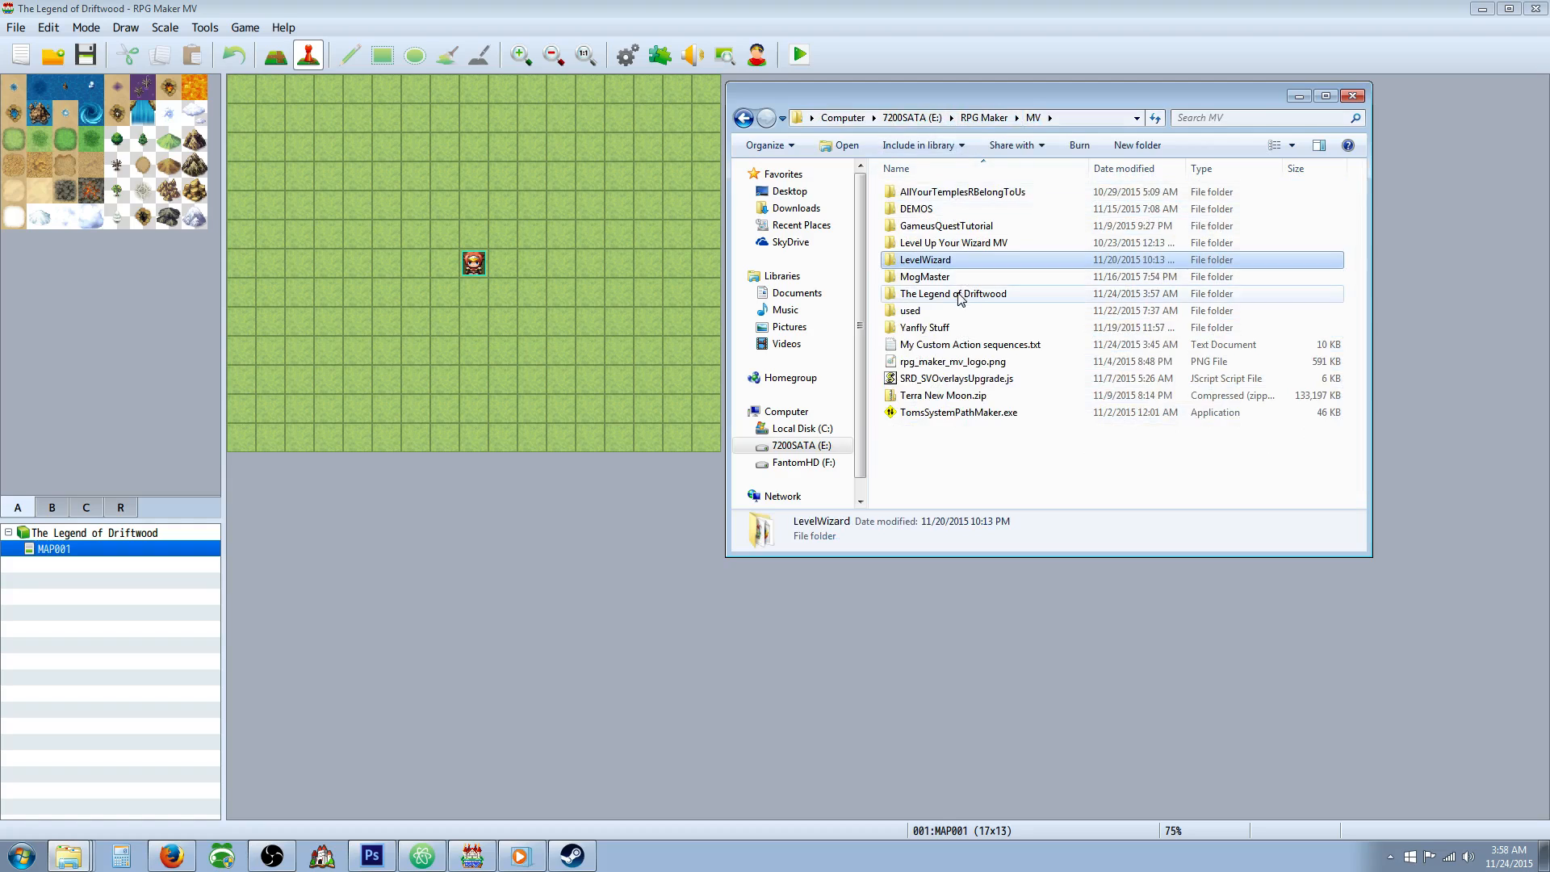
pyautogui.doubleClick(929, 294)
pyautogui.doubleClick(918, 277)
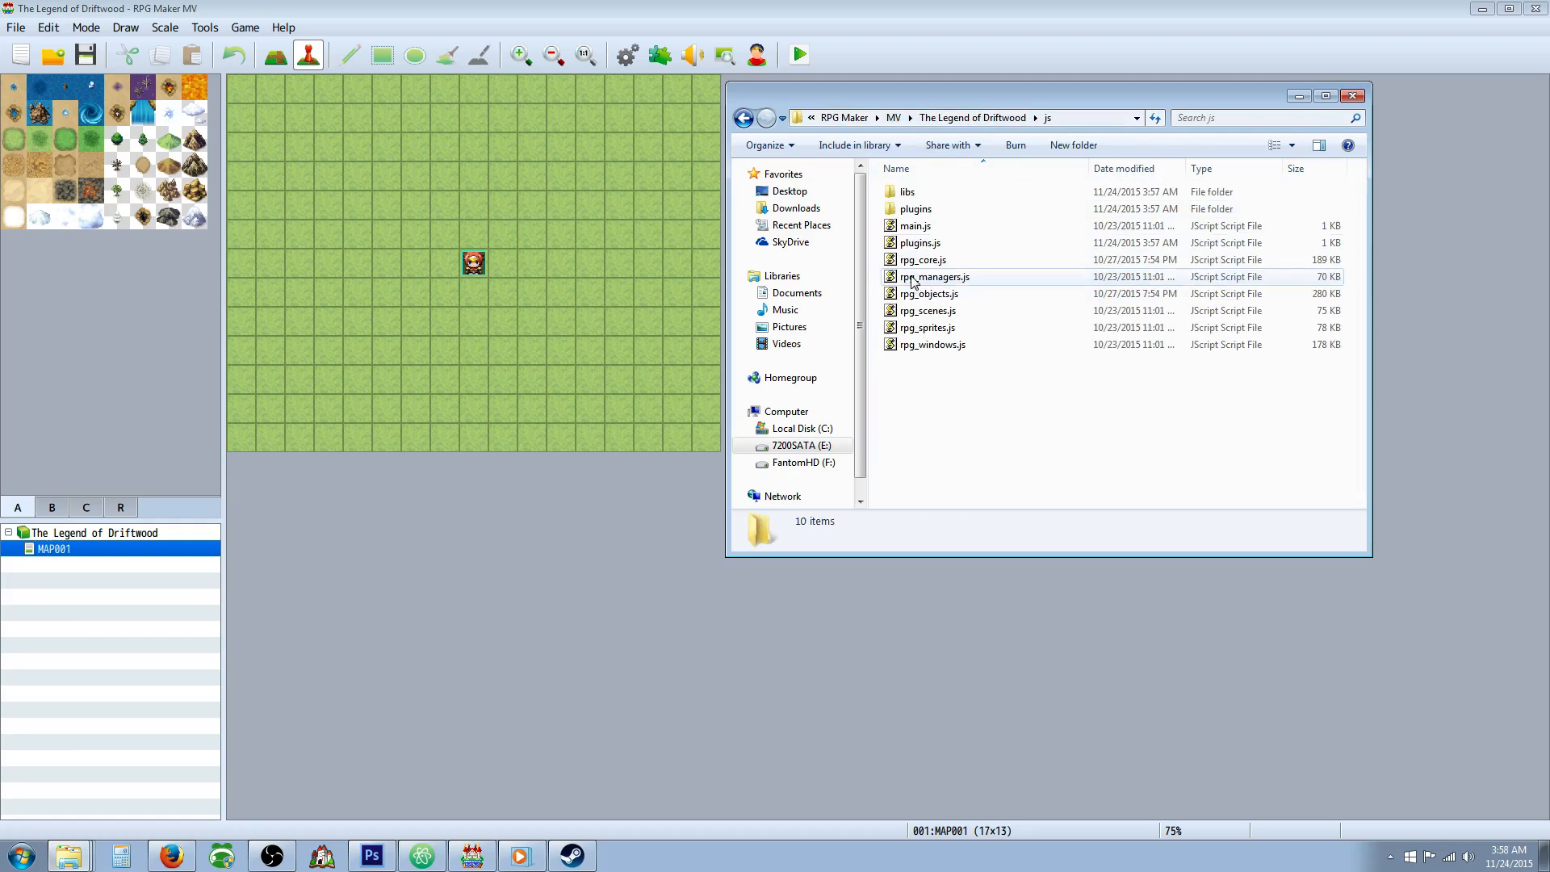
pyautogui.doubleClick(913, 208)
pyautogui.rightClick(909, 339)
pyautogui.click(941, 444)
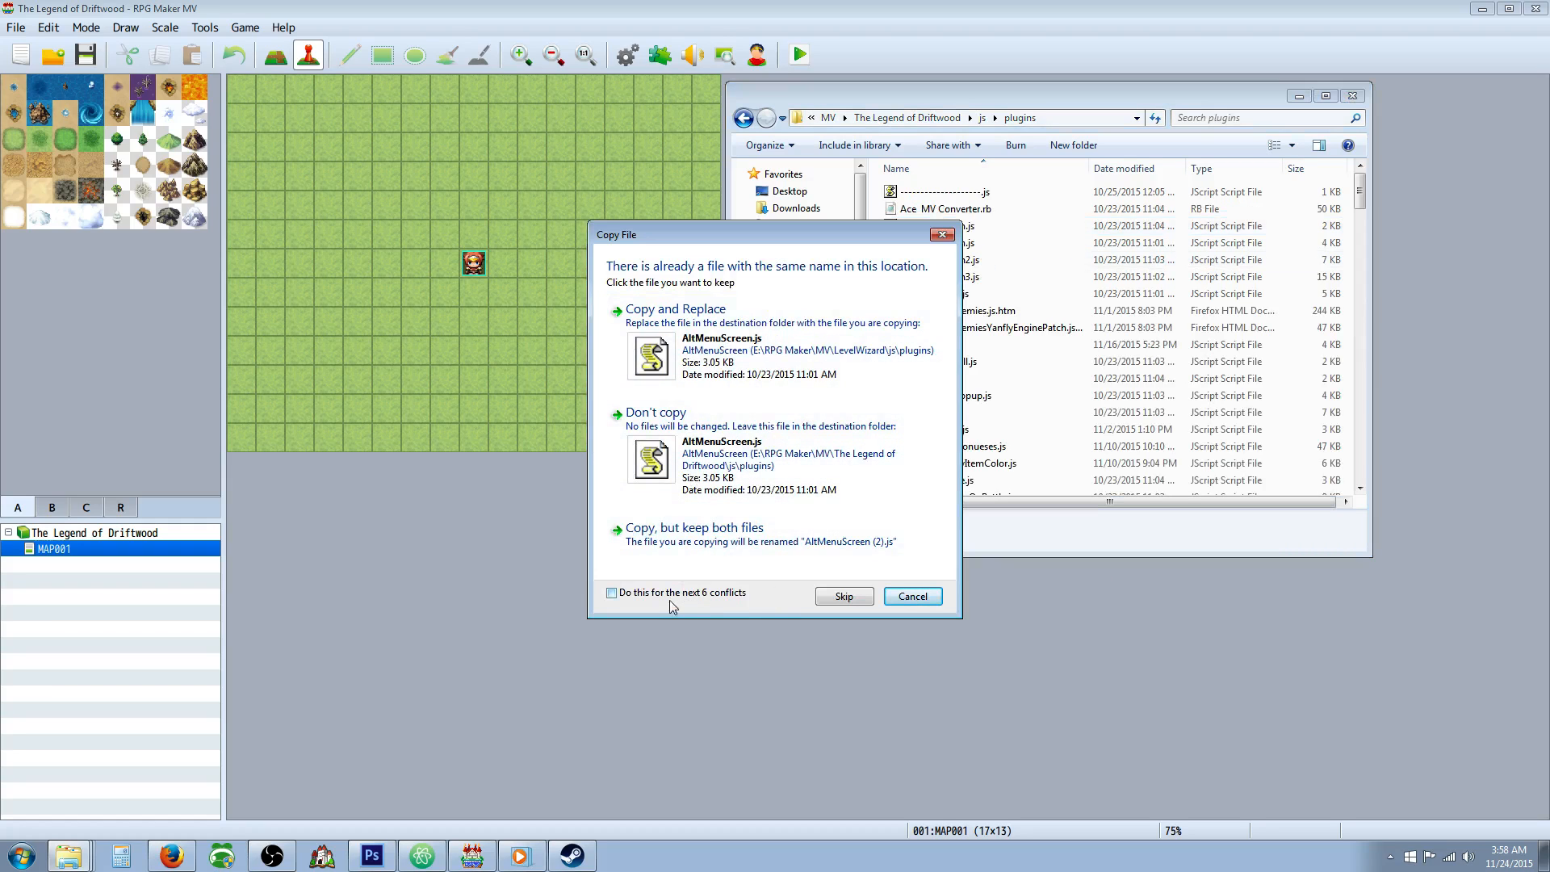
pyautogui.click(698, 363)
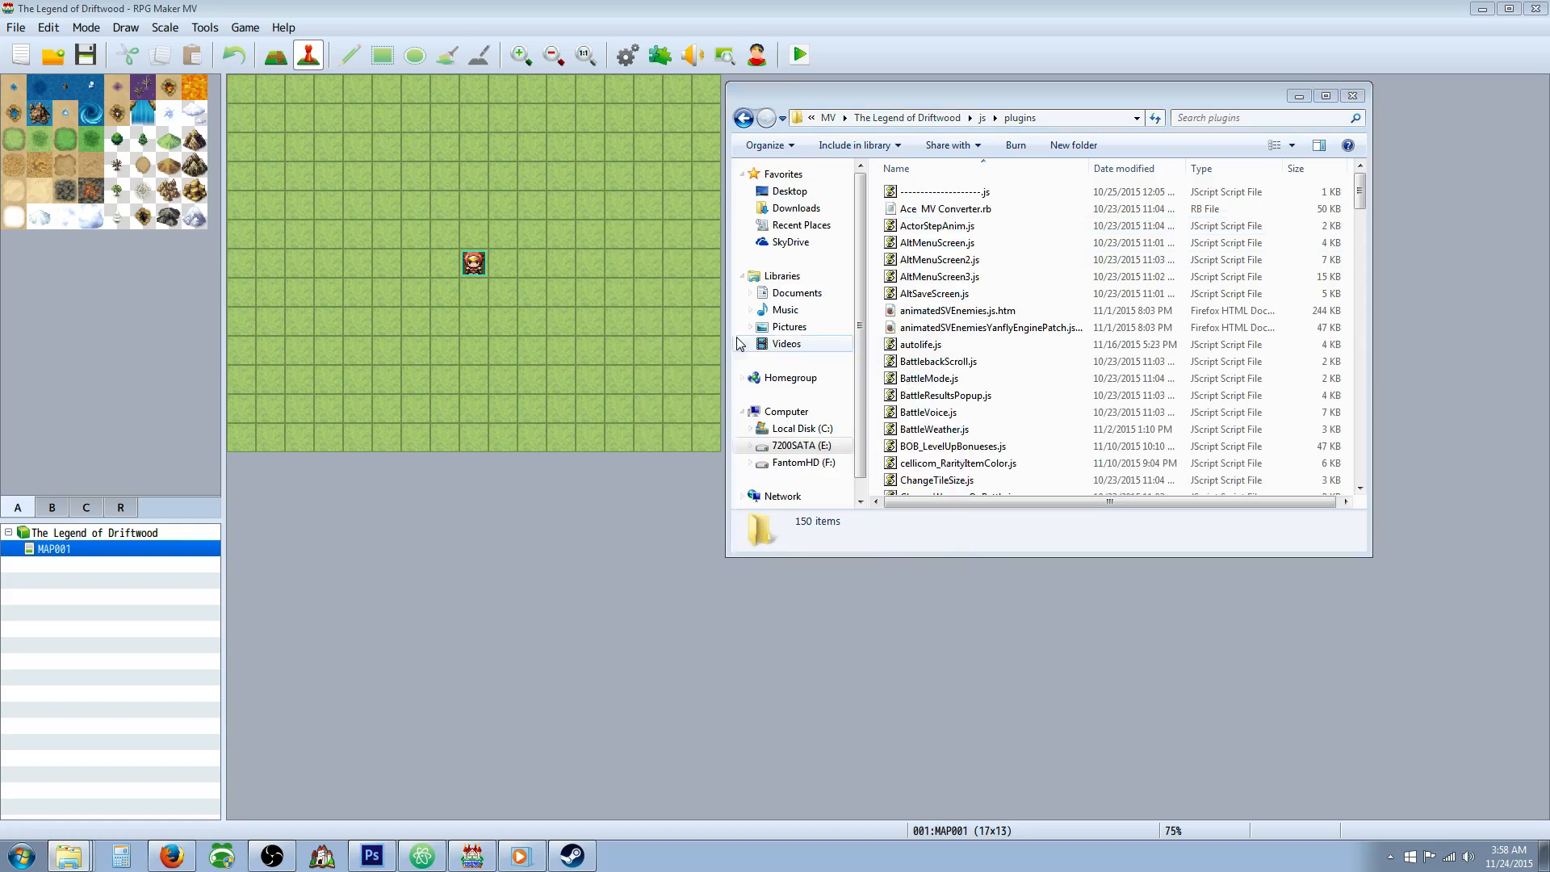
# Switch back to RPG Maker MV and add the YEP_CoreEngine plugin to the project in the Plugin Manager, with status ON.
pyautogui.click(980, 118)
pyautogui.click(660, 56)
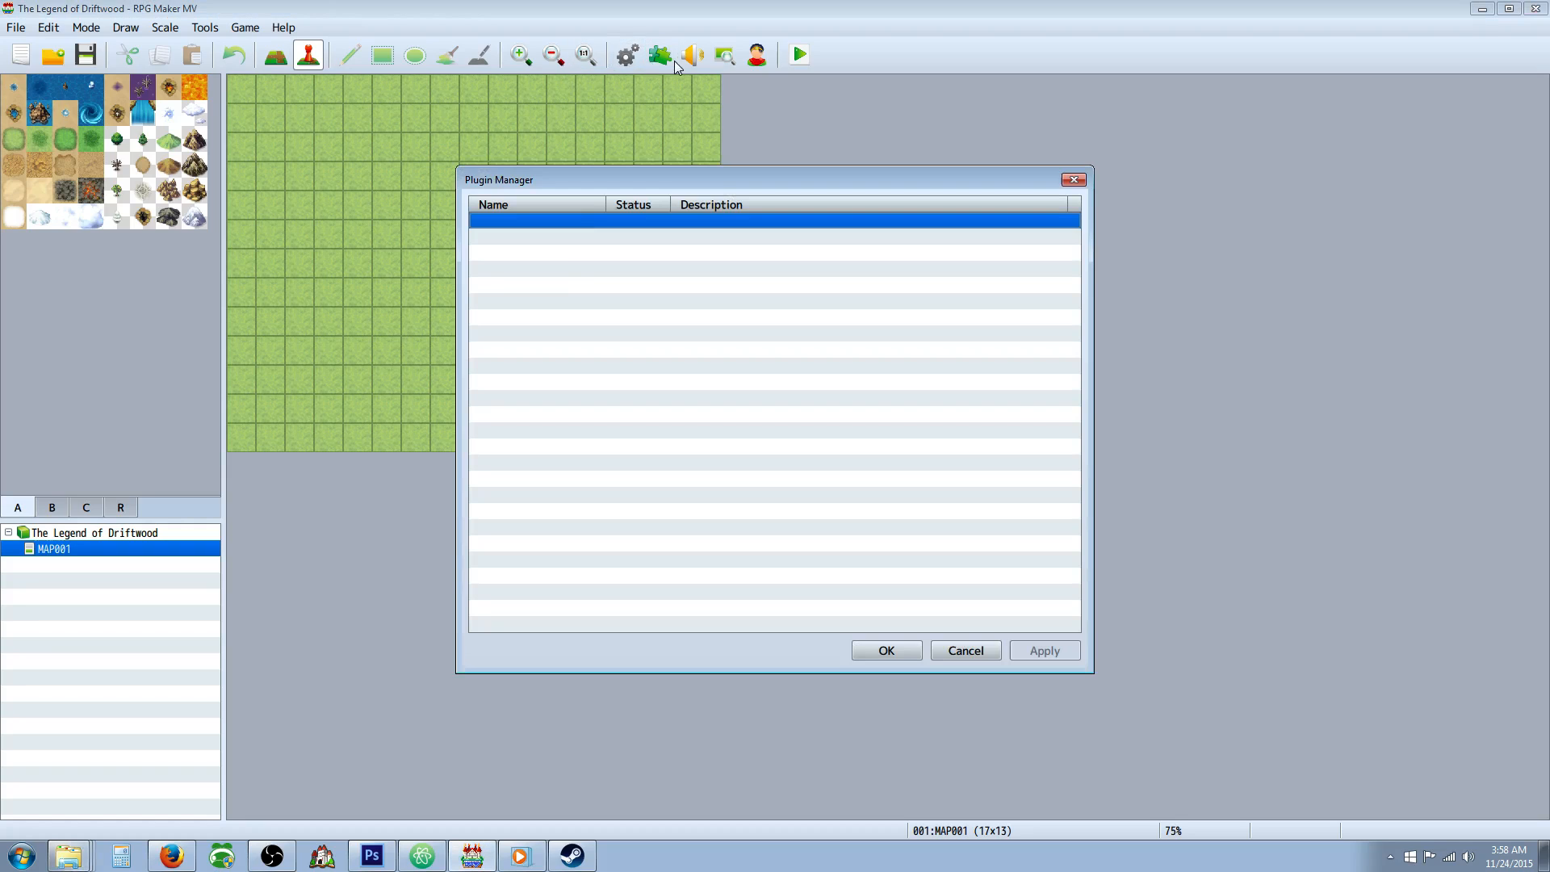
pyautogui.doubleClick(575, 221)
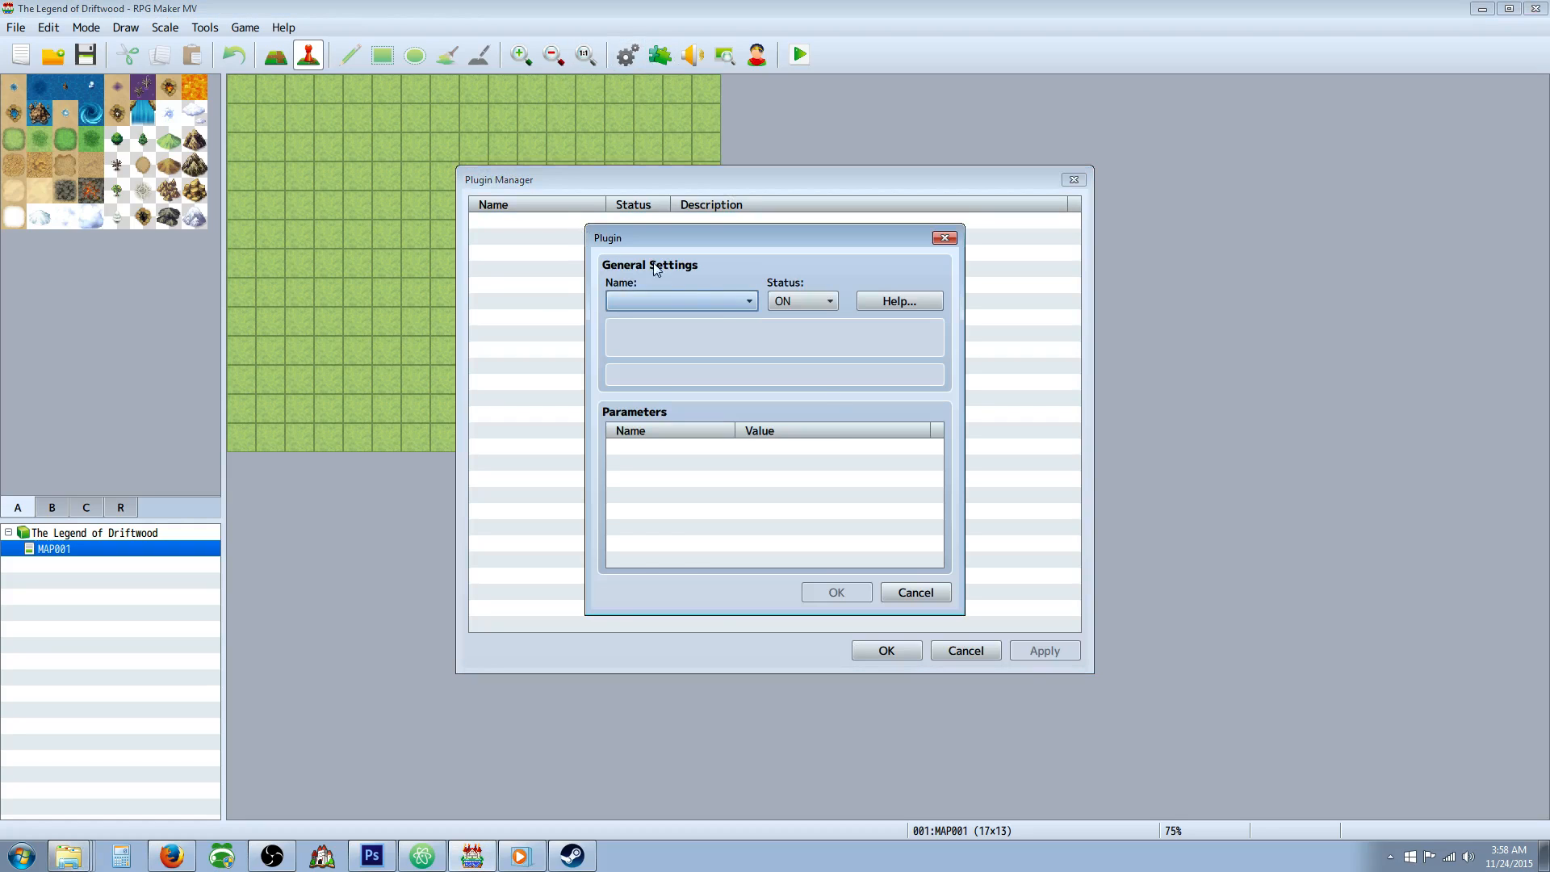
pyautogui.click(723, 301)
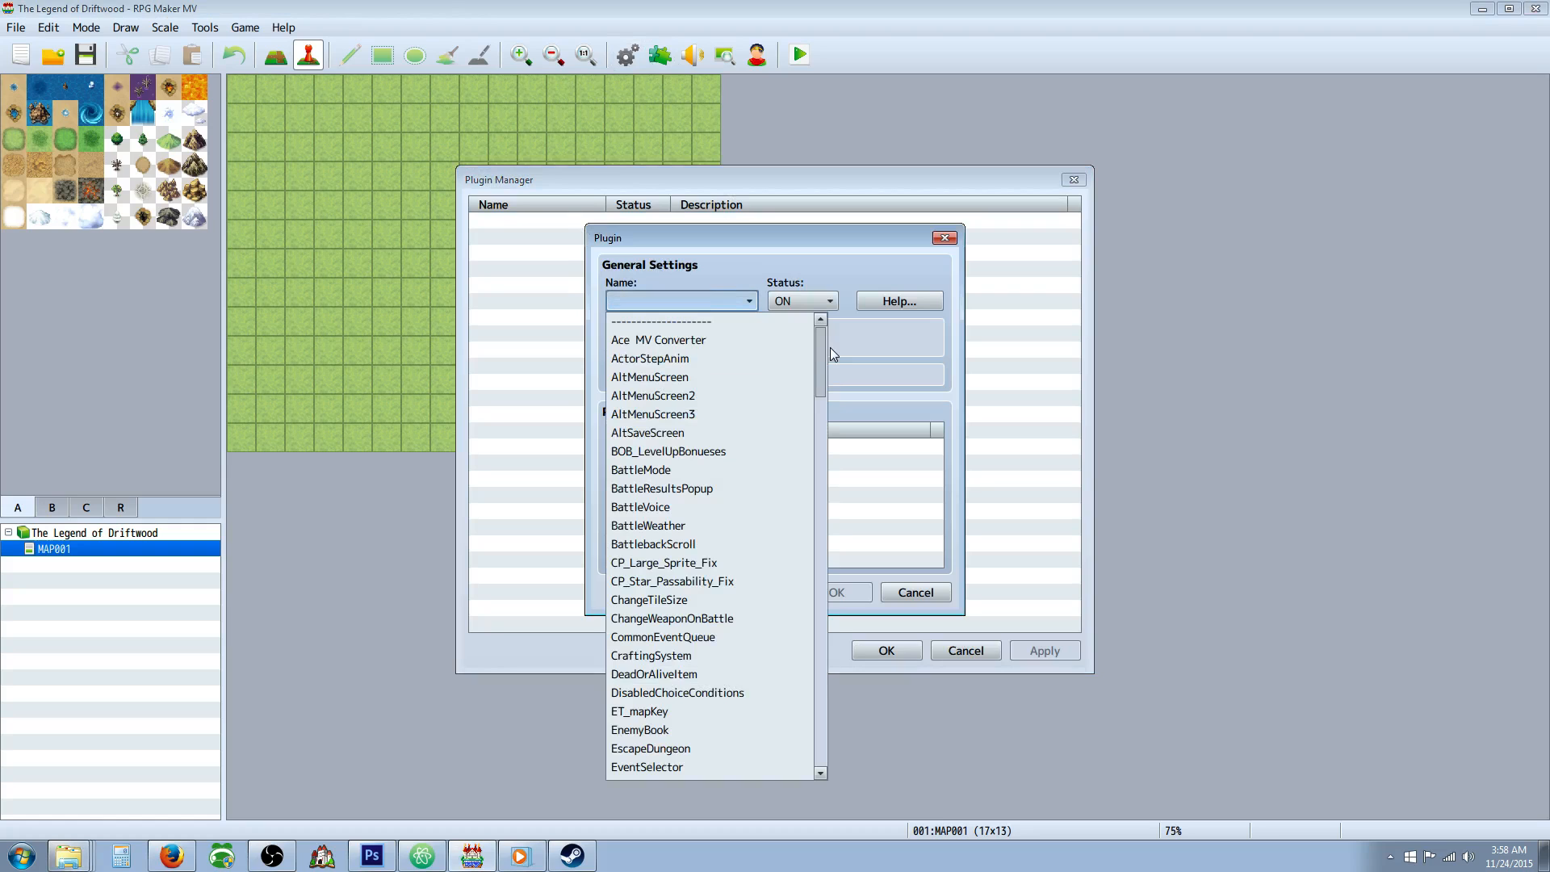
pyautogui.moveTo(825, 349); pyautogui.dragTo(811, 638)
pyautogui.scroll(-4, 772, 557)
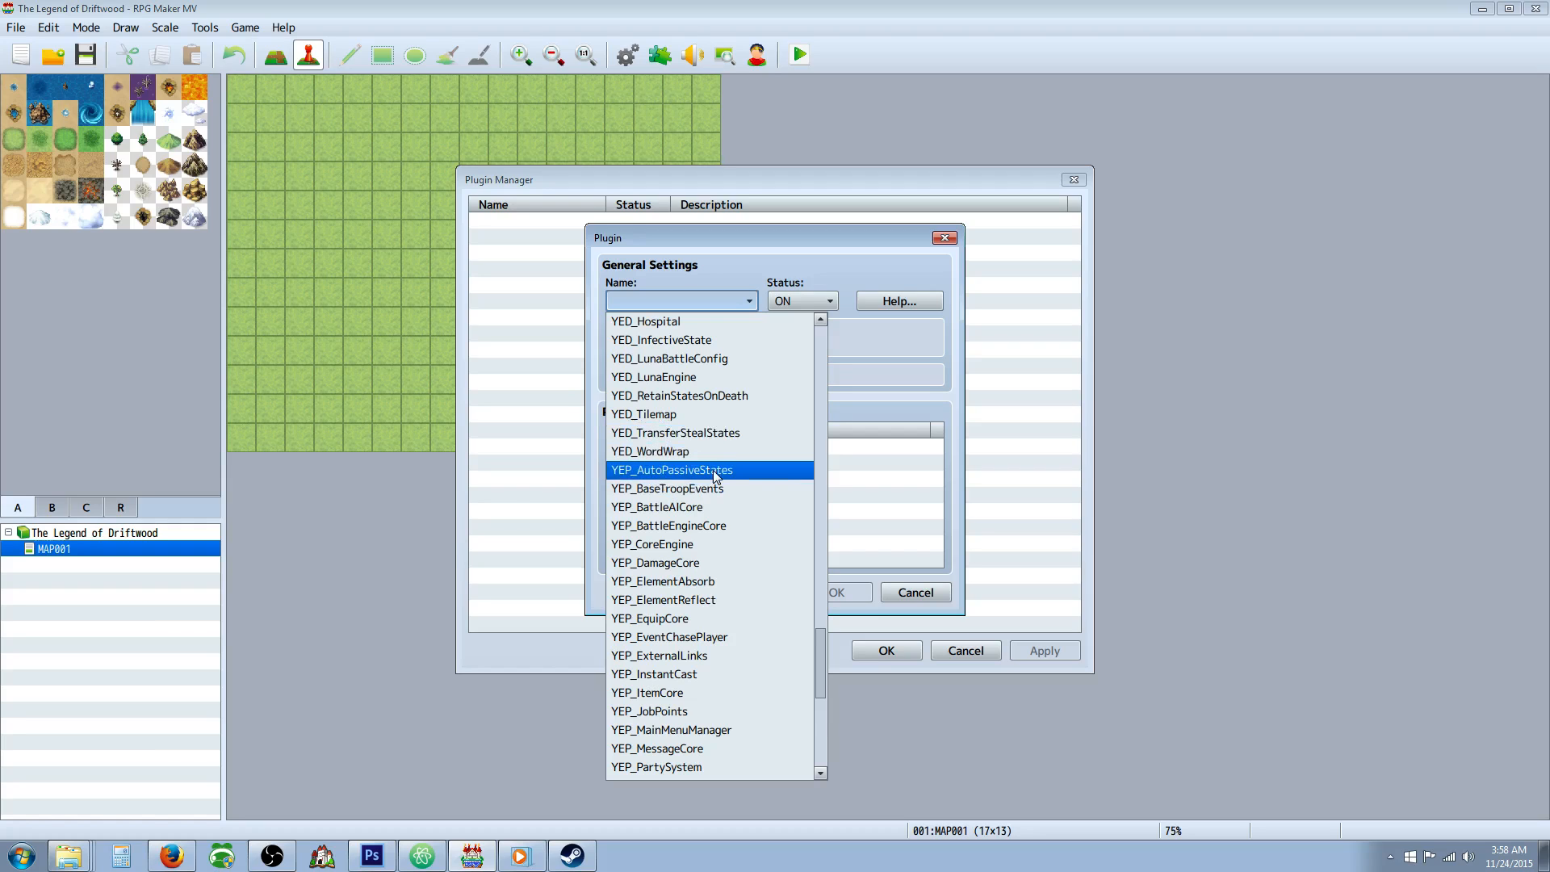
pyautogui.scroll(-3, 713, 480)
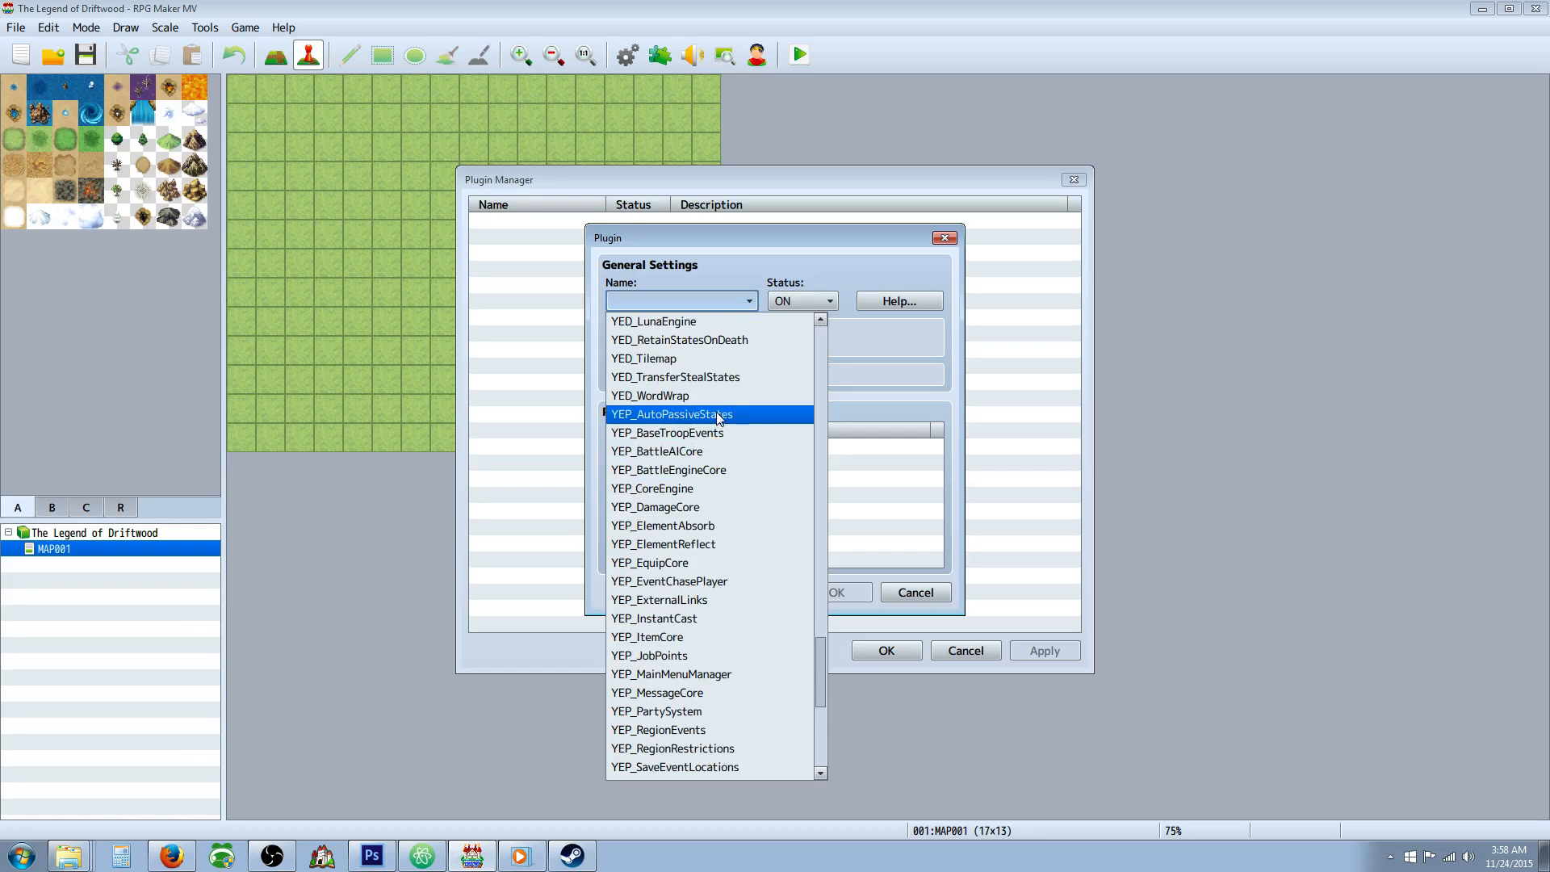
pyautogui.click(705, 488)
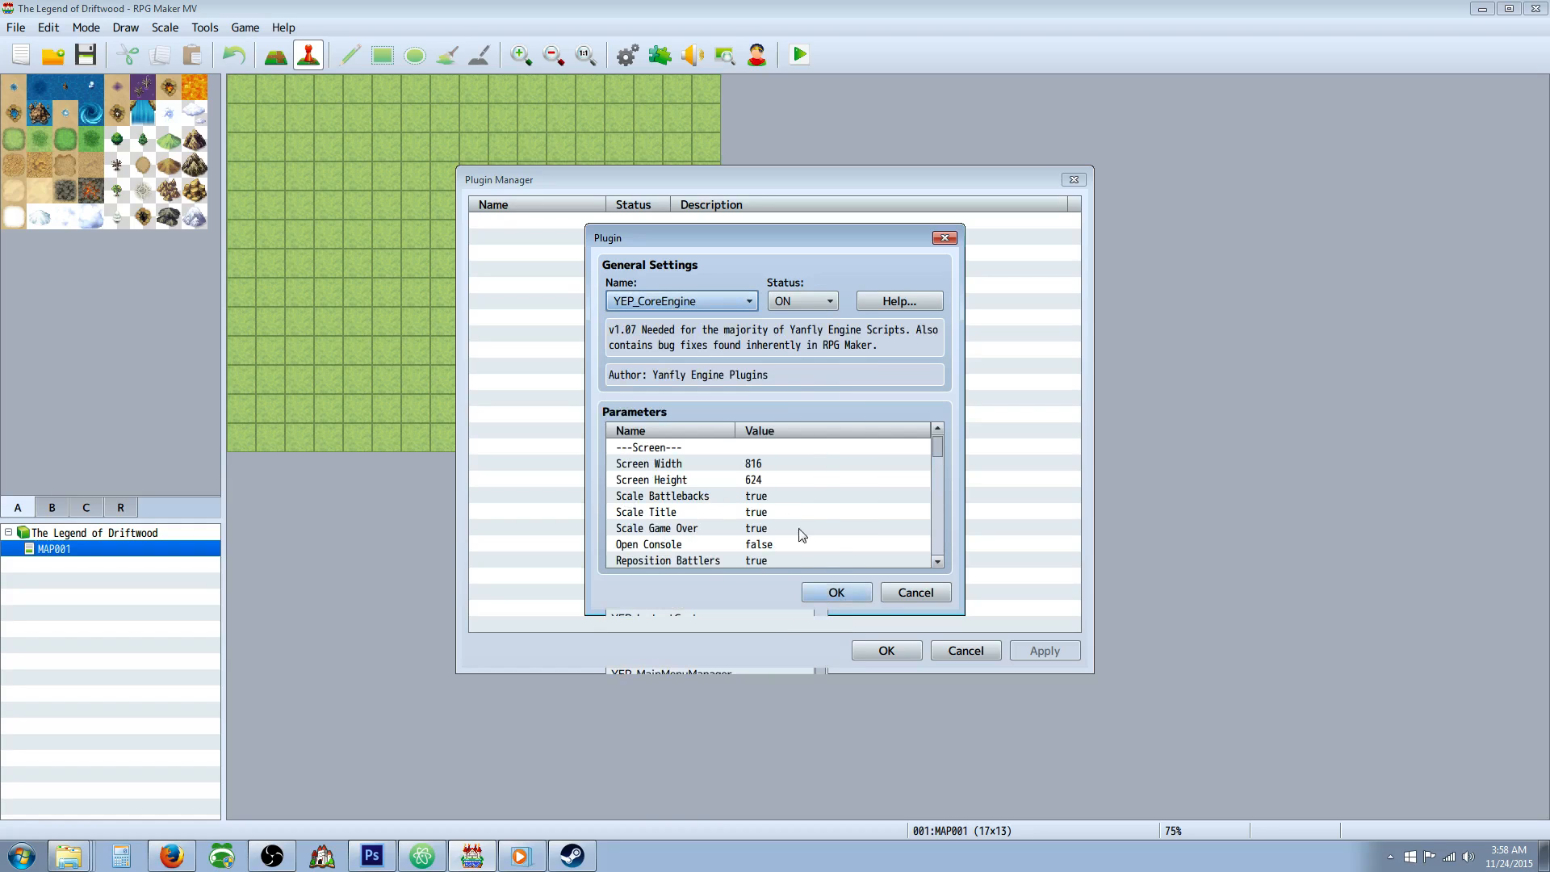
pyautogui.click(836, 594)
# Add the YEP_MainMenuManager plugin below YEP_CoreEngine in the plugin list, with status ON.
pyautogui.rightClick(570, 242)
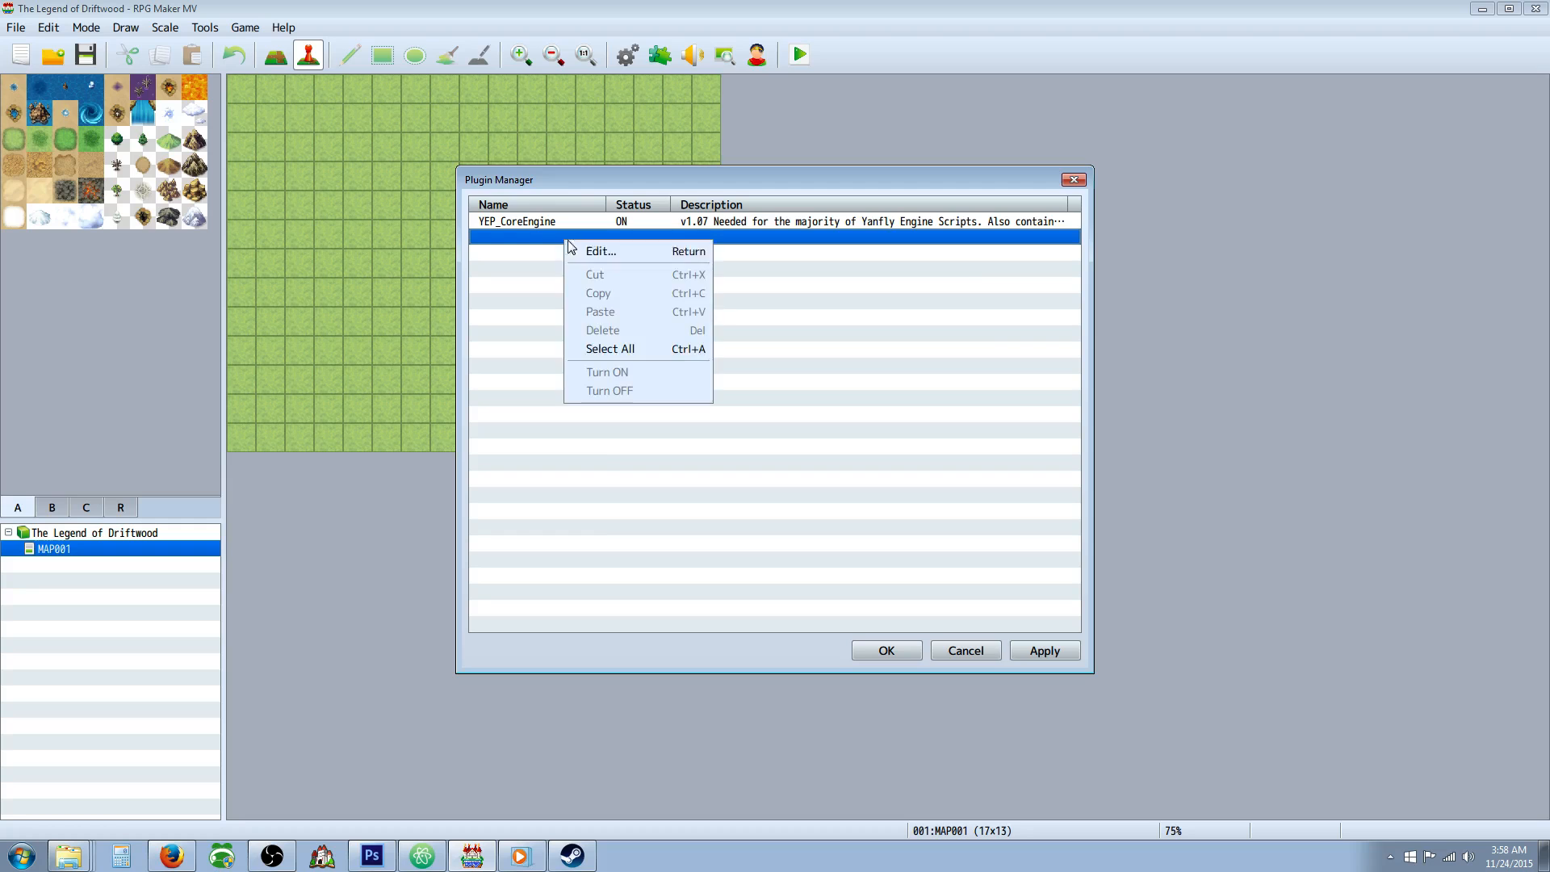
pyautogui.click(587, 251)
pyautogui.click(729, 303)
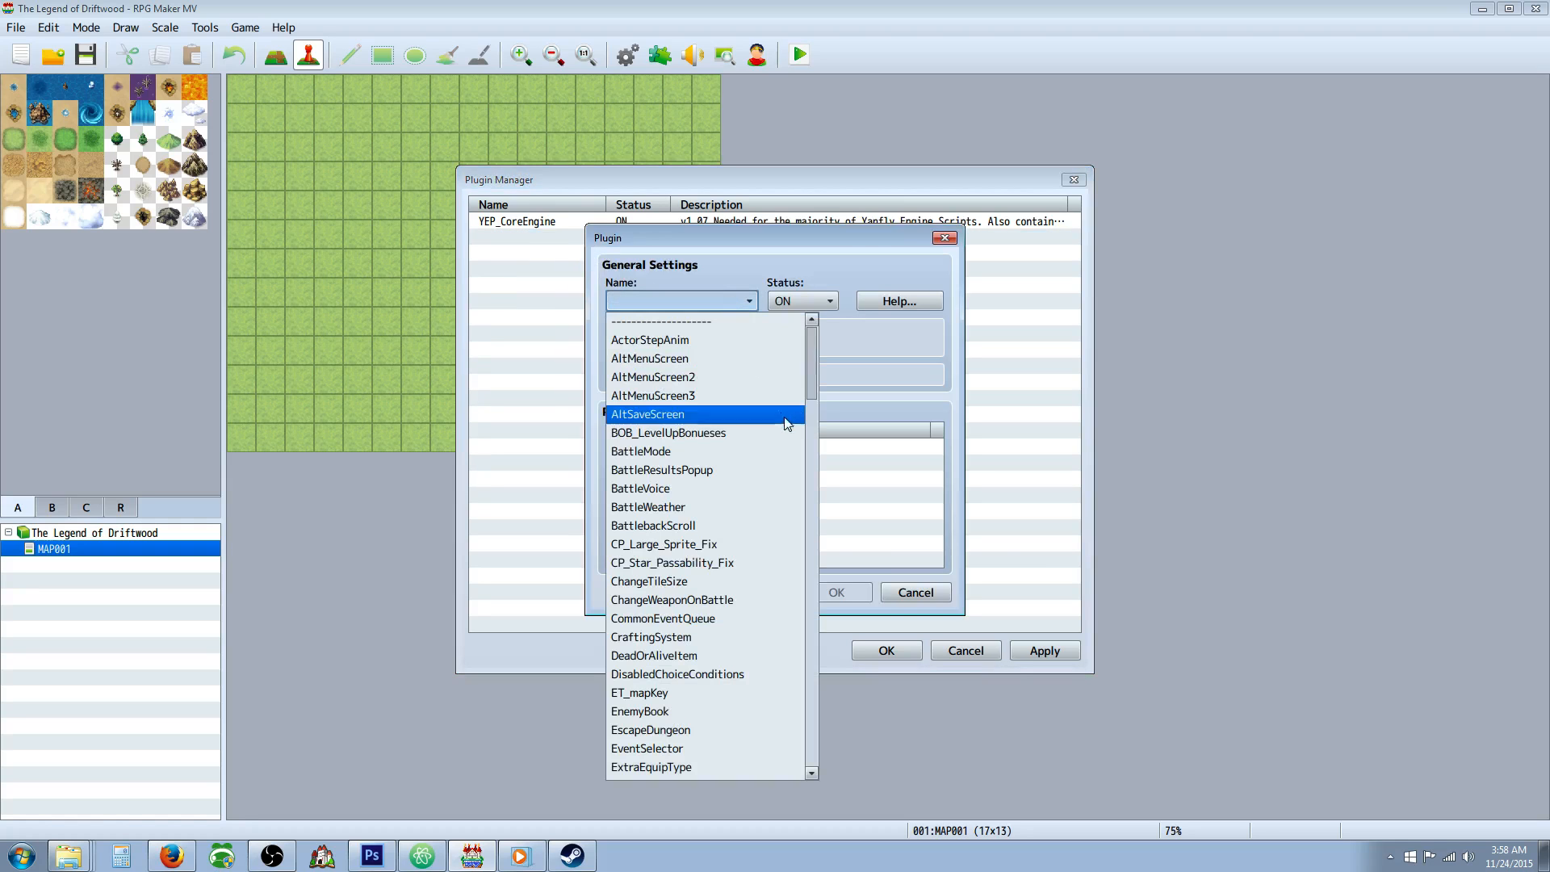
pyautogui.moveTo(811, 365); pyautogui.dragTo(806, 662)
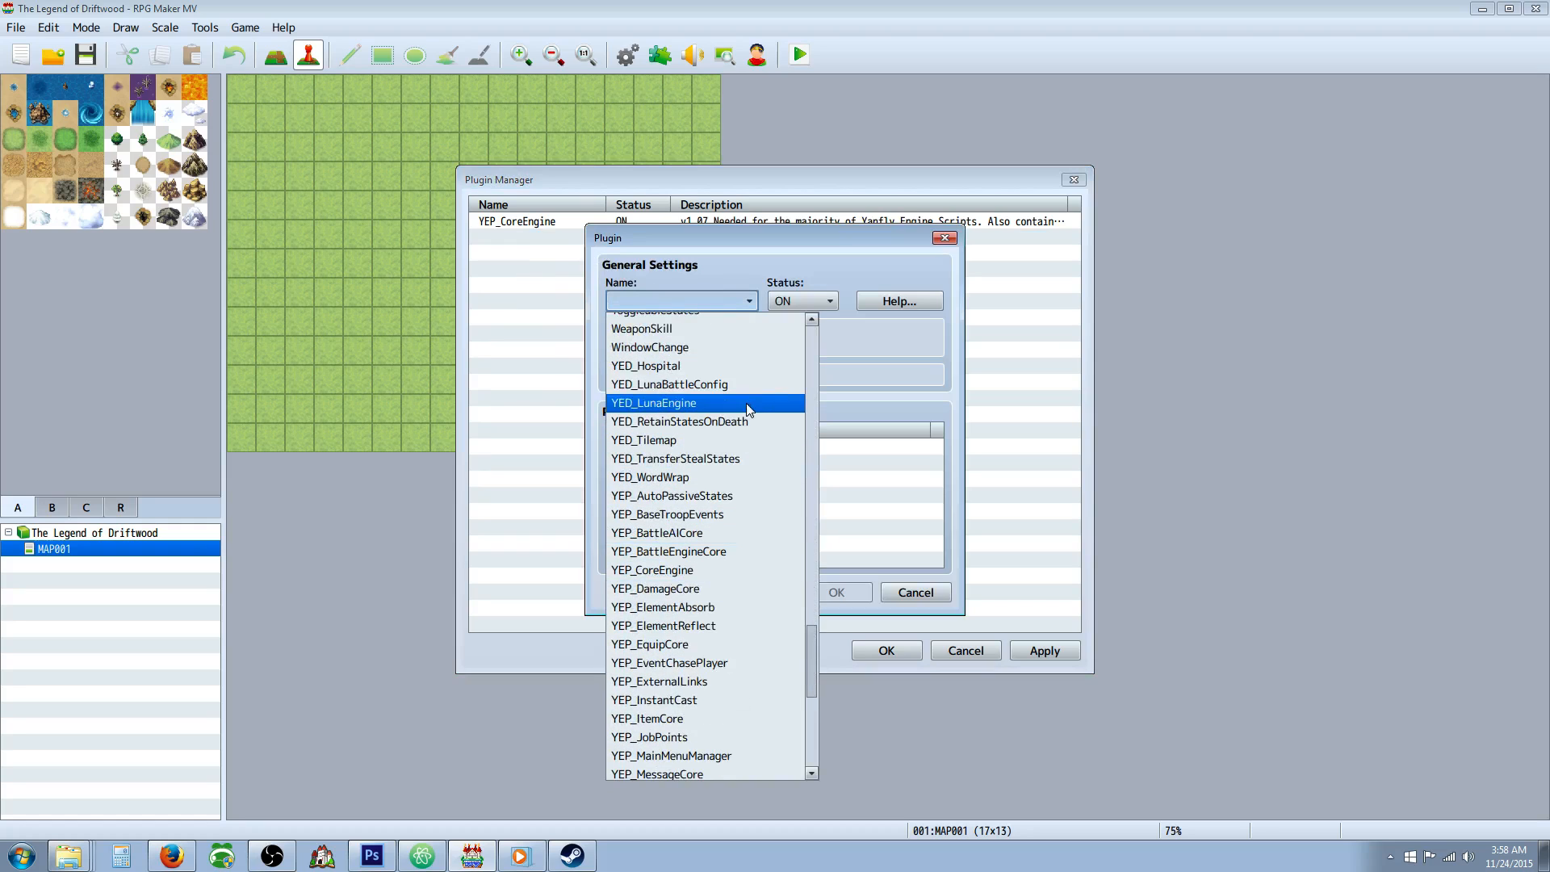
pyautogui.scroll(-2, 746, 403)
pyautogui.scroll(-2, 713, 411)
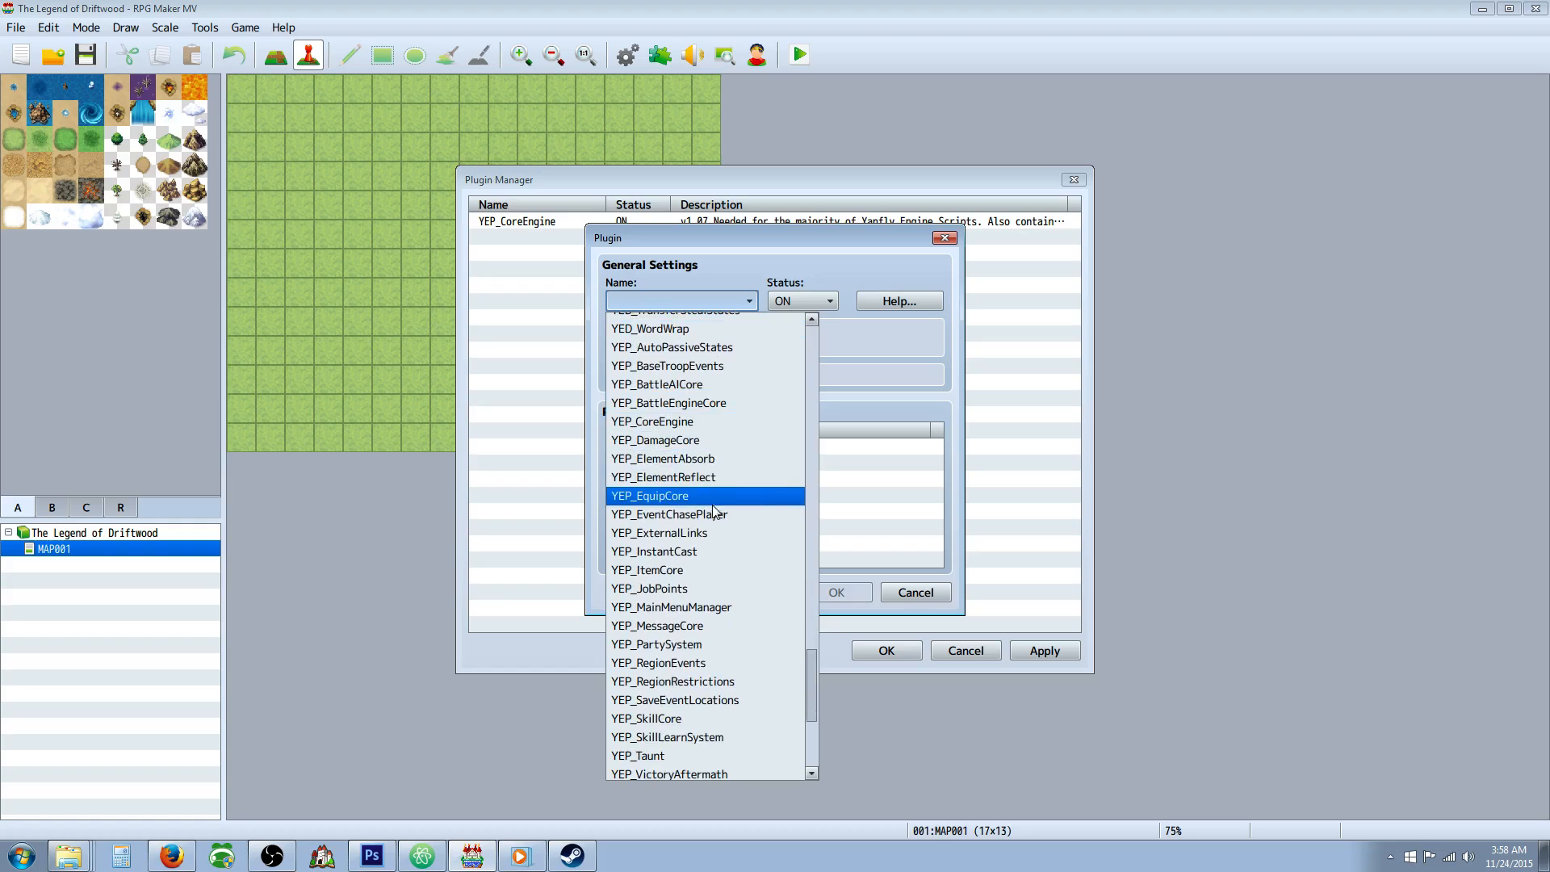
pyautogui.scroll(-1, 713, 510)
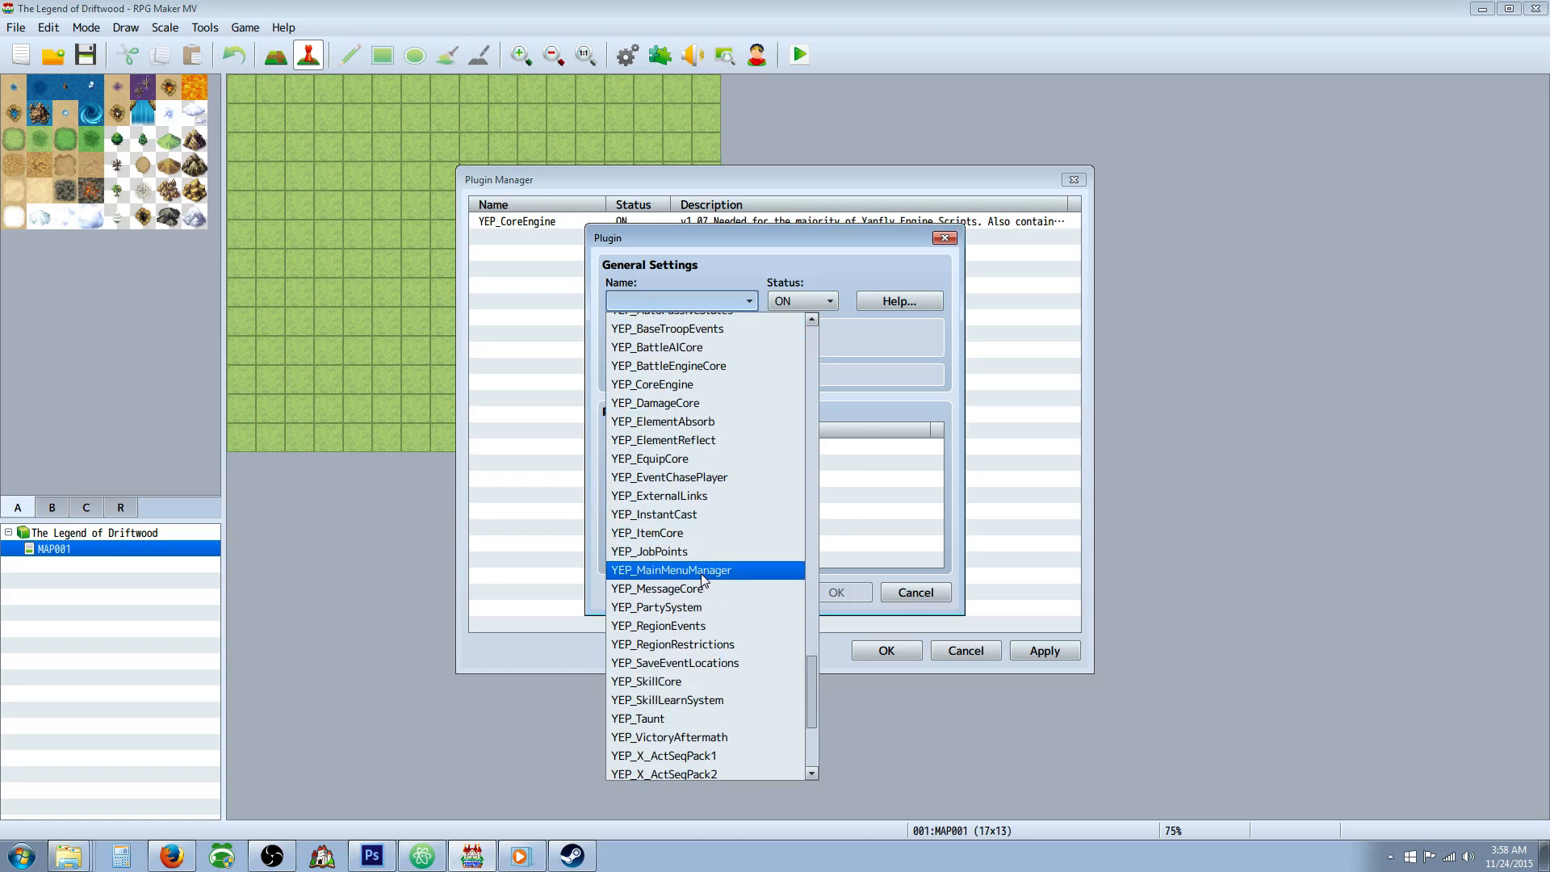
pyautogui.click(700, 573)
pyautogui.click(836, 593)
# Add the YEP_MessageCore plugin below YEP_MainMenuManager in the plugin list, with status ON.
pyautogui.rightClick(584, 256)
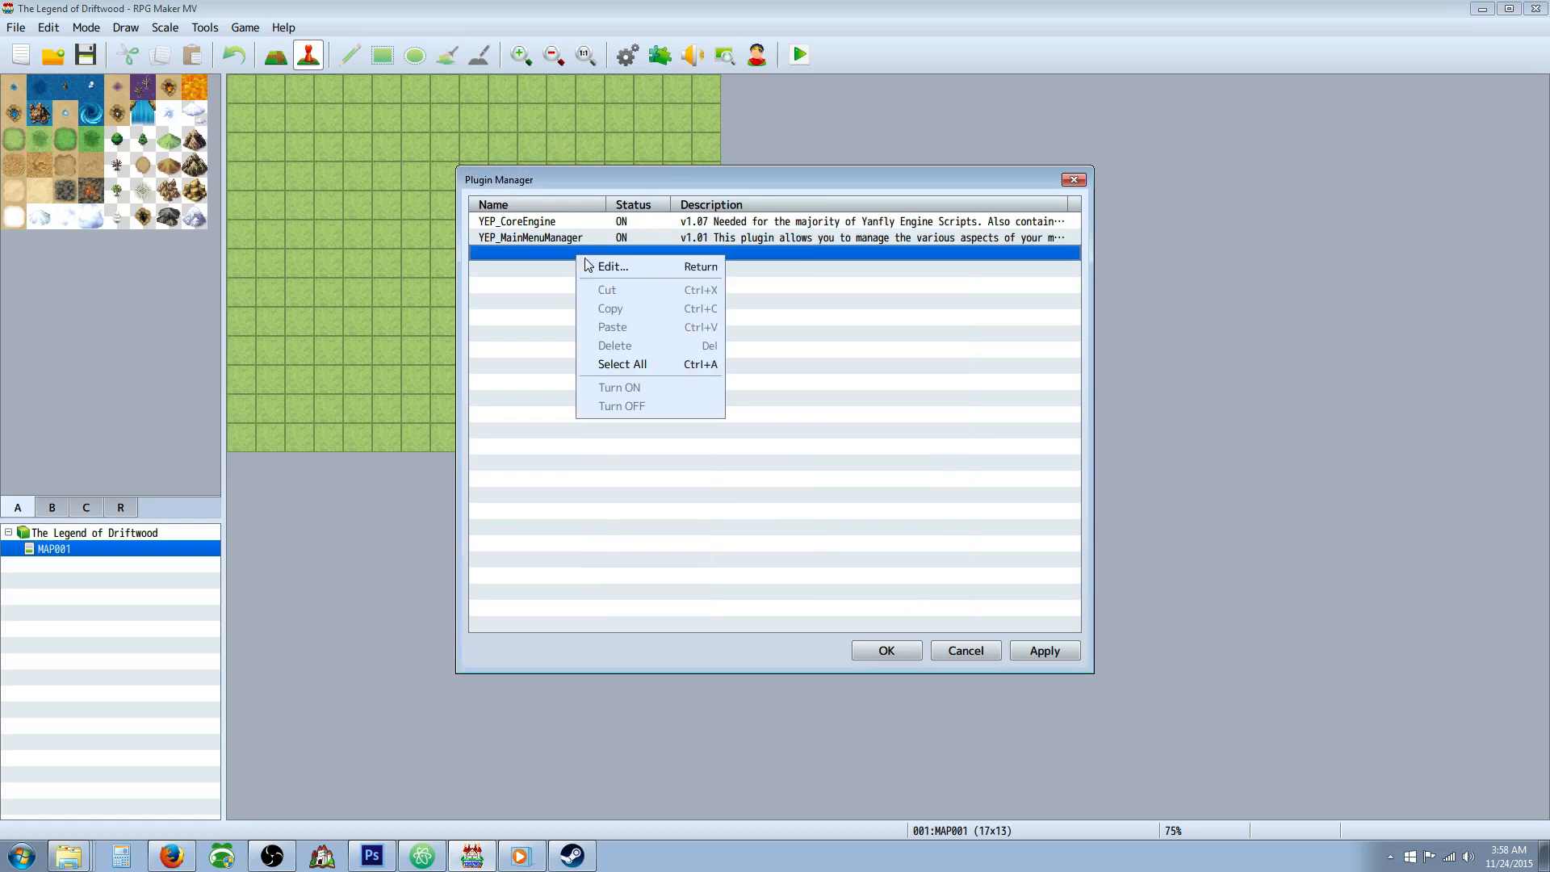
pyautogui.click(588, 265)
pyautogui.click(682, 300)
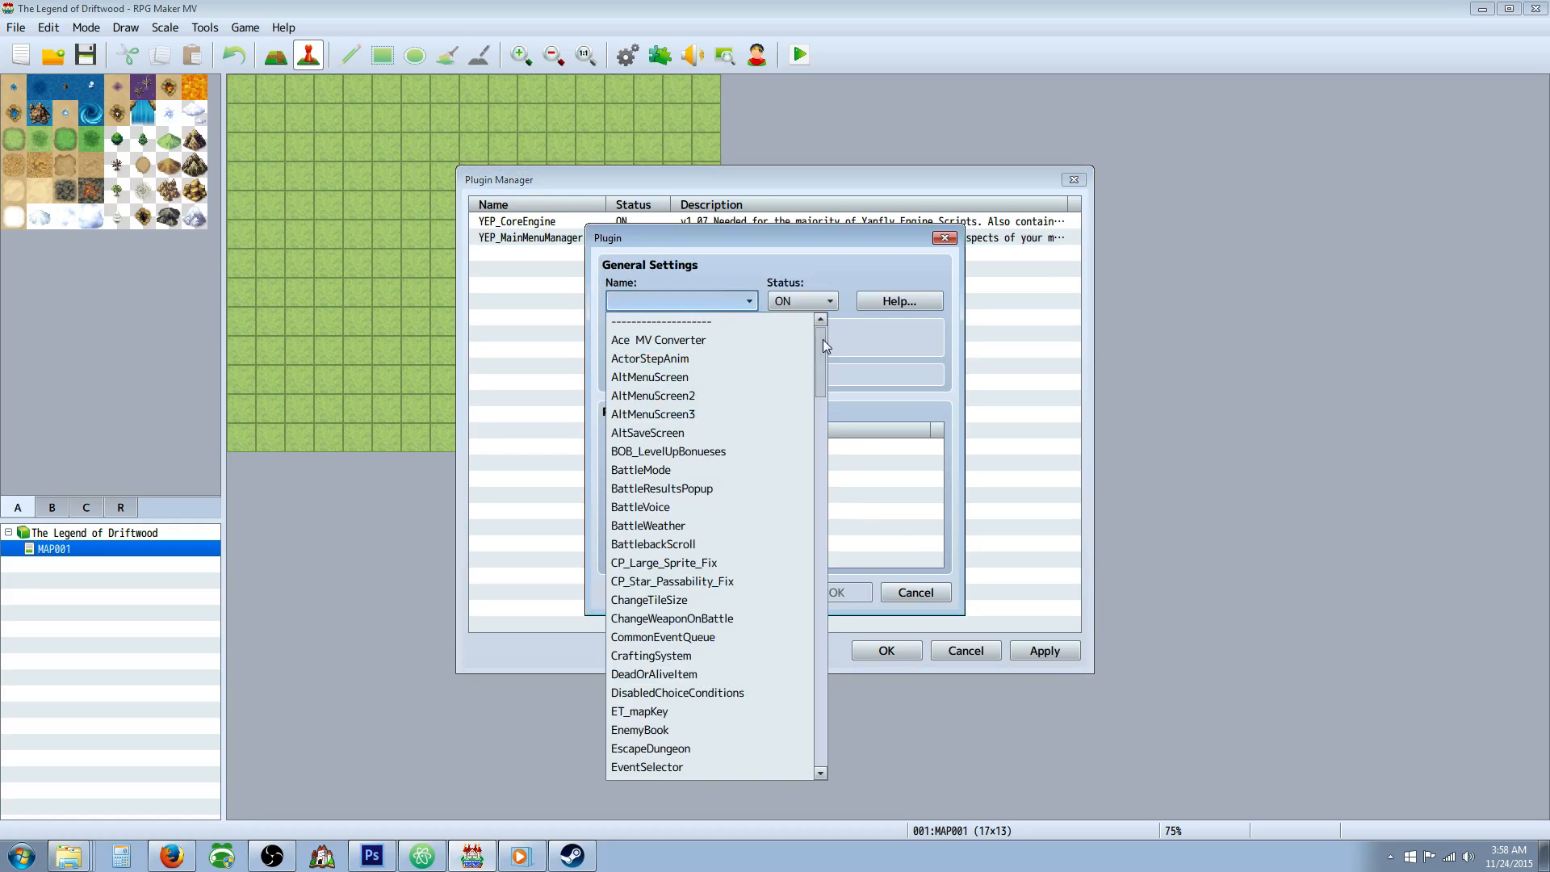
pyautogui.moveTo(822, 339); pyautogui.dragTo(816, 575)
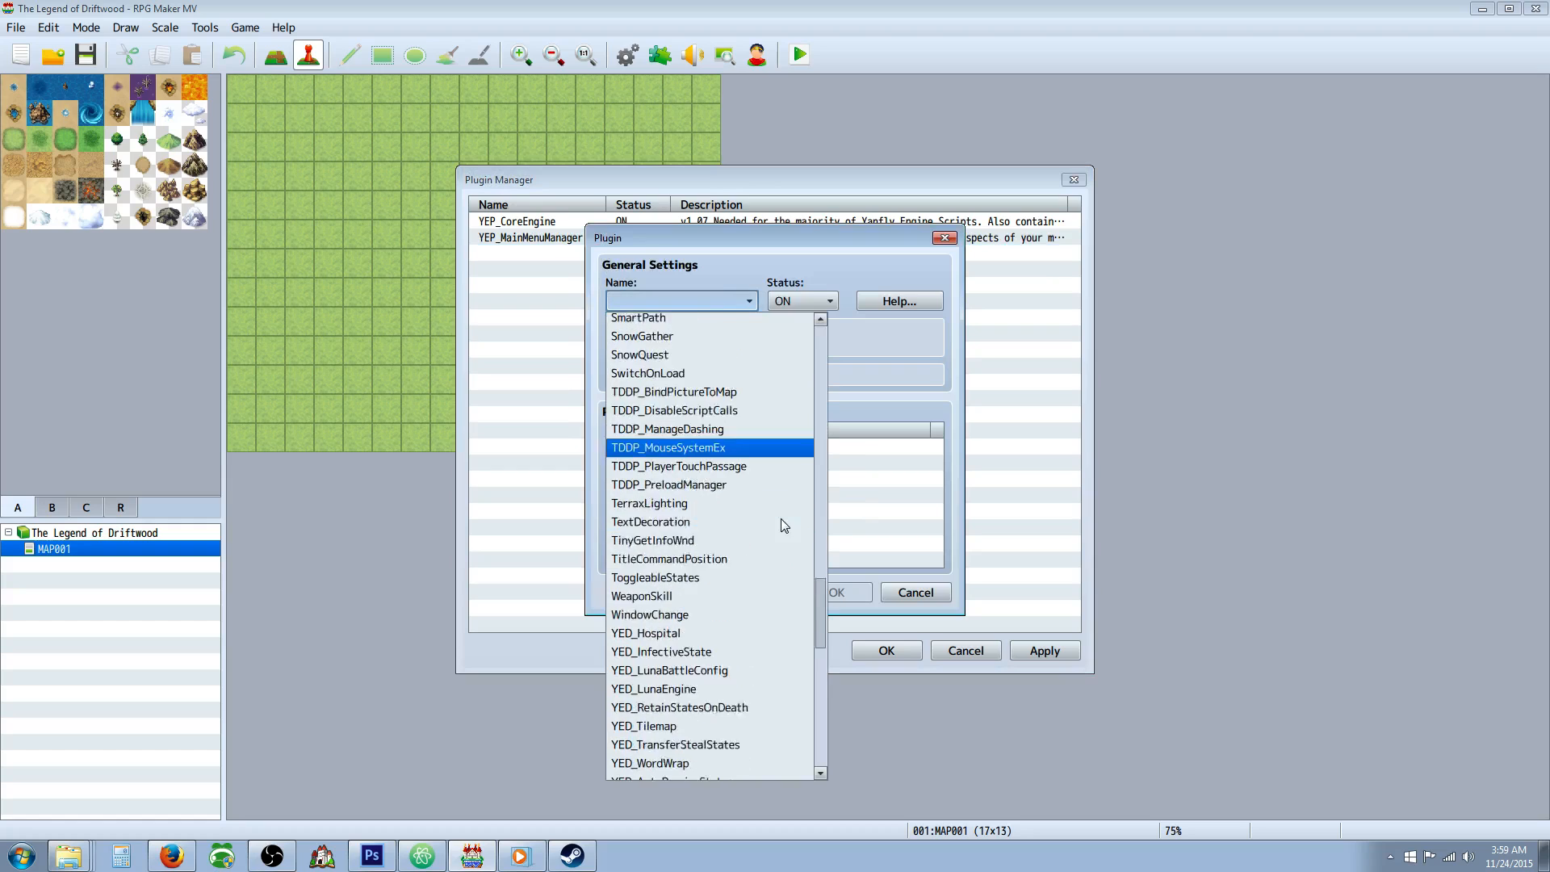
pyautogui.scroll(-4, 756, 549)
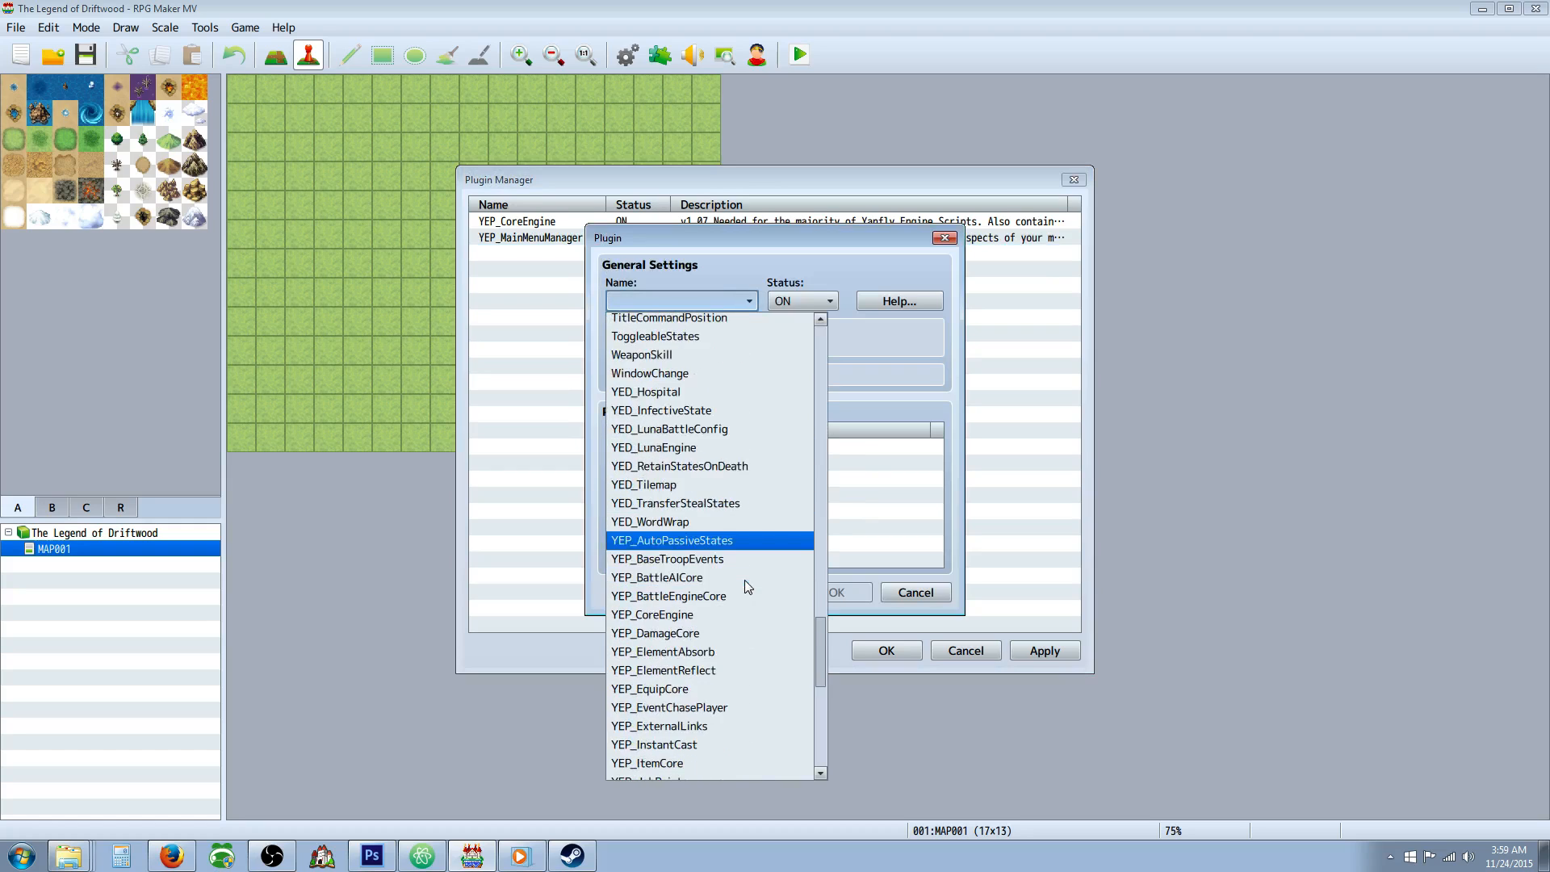
pyautogui.scroll(-1, 745, 579)
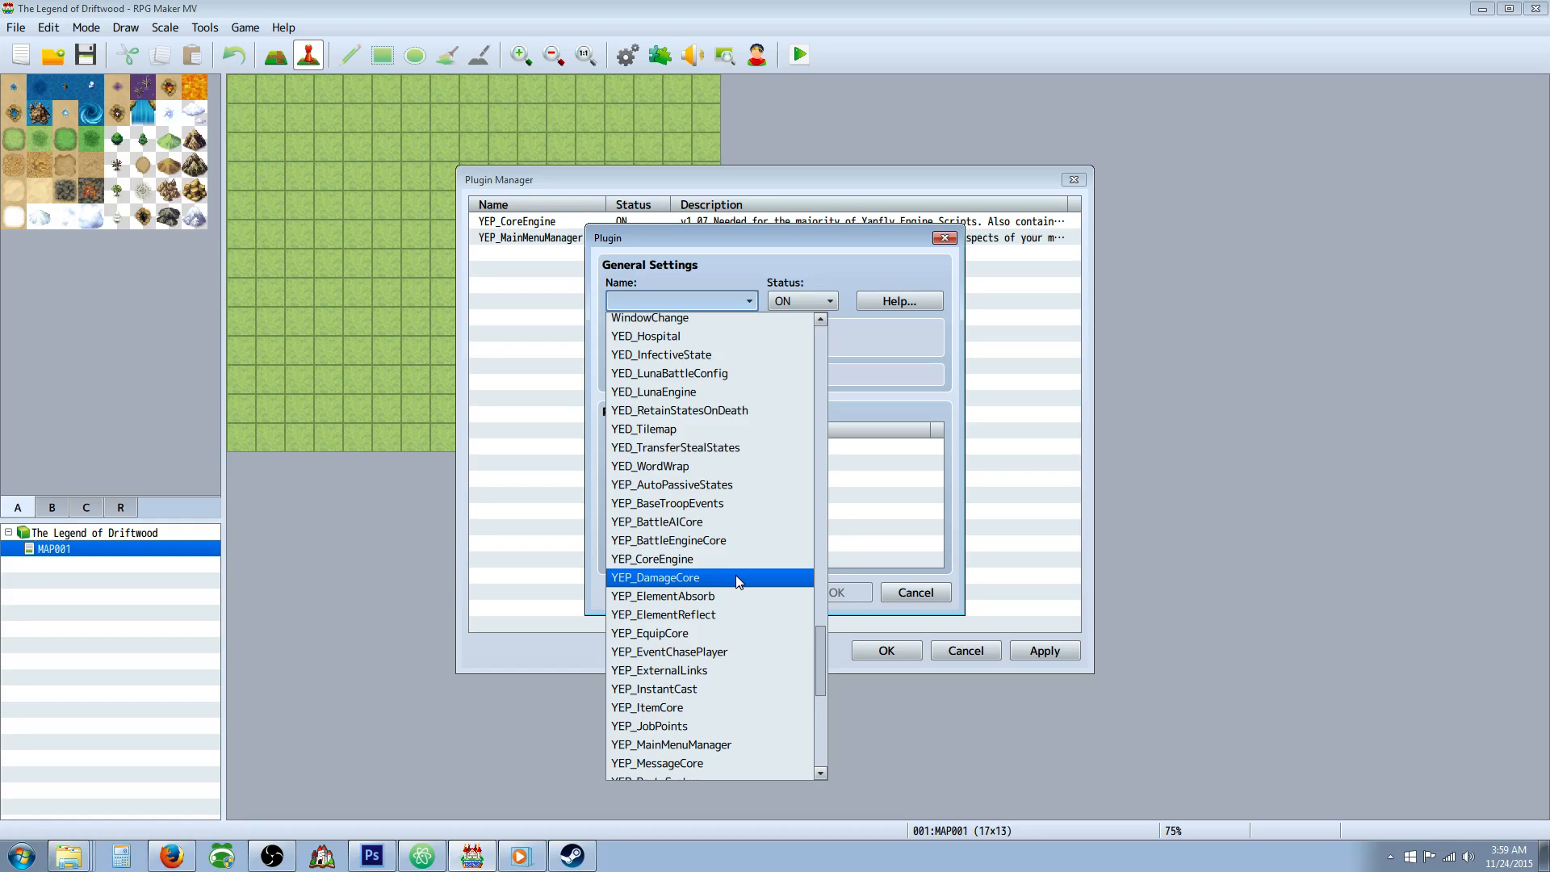
pyautogui.scroll(-2, 734, 574)
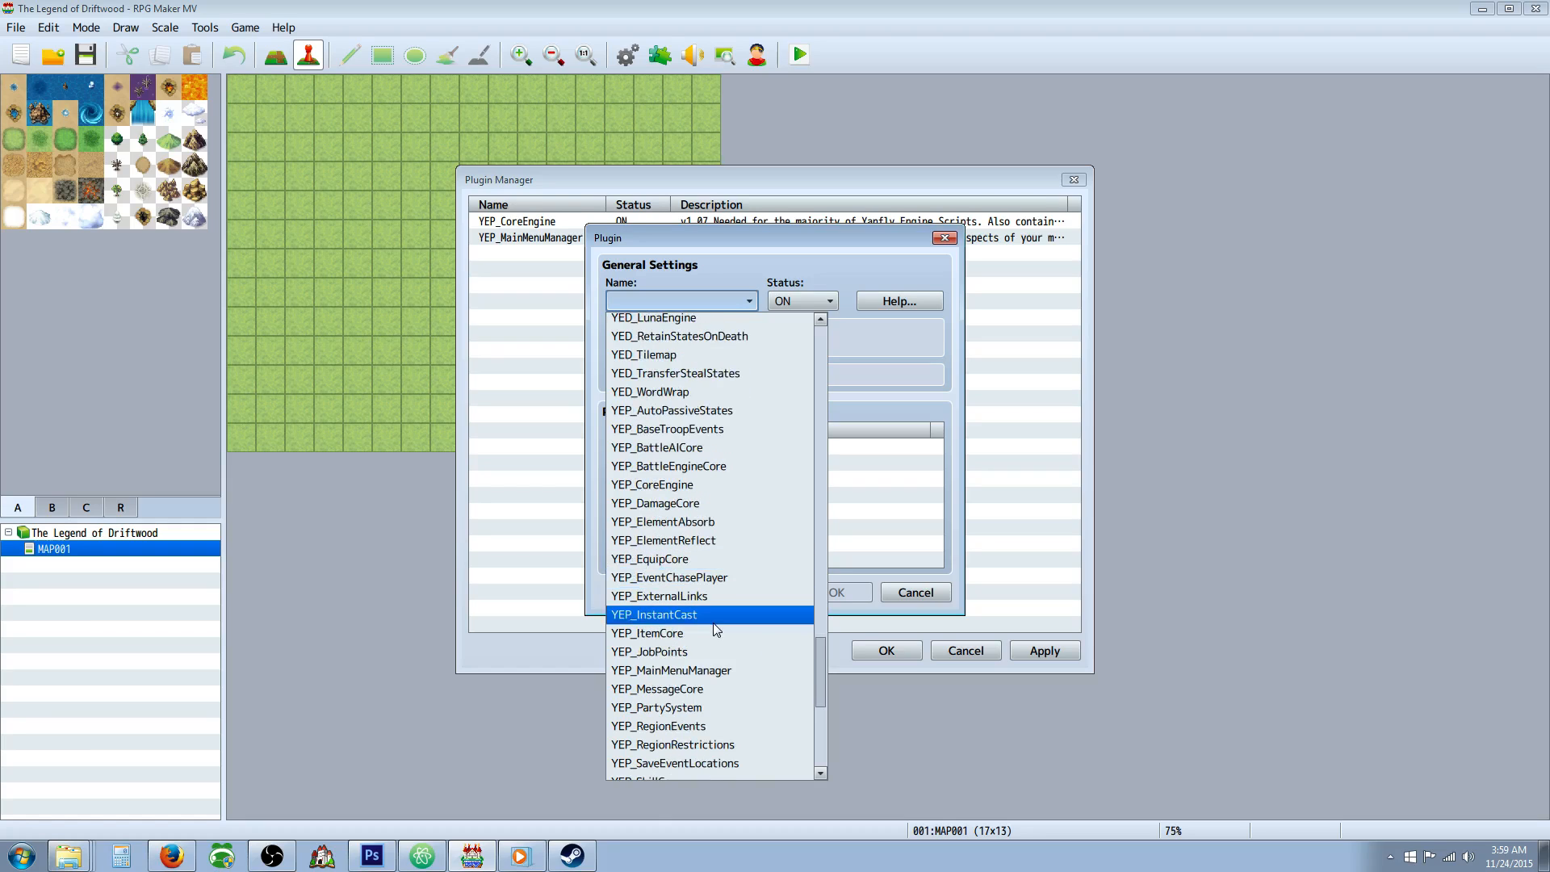
pyautogui.click(701, 689)
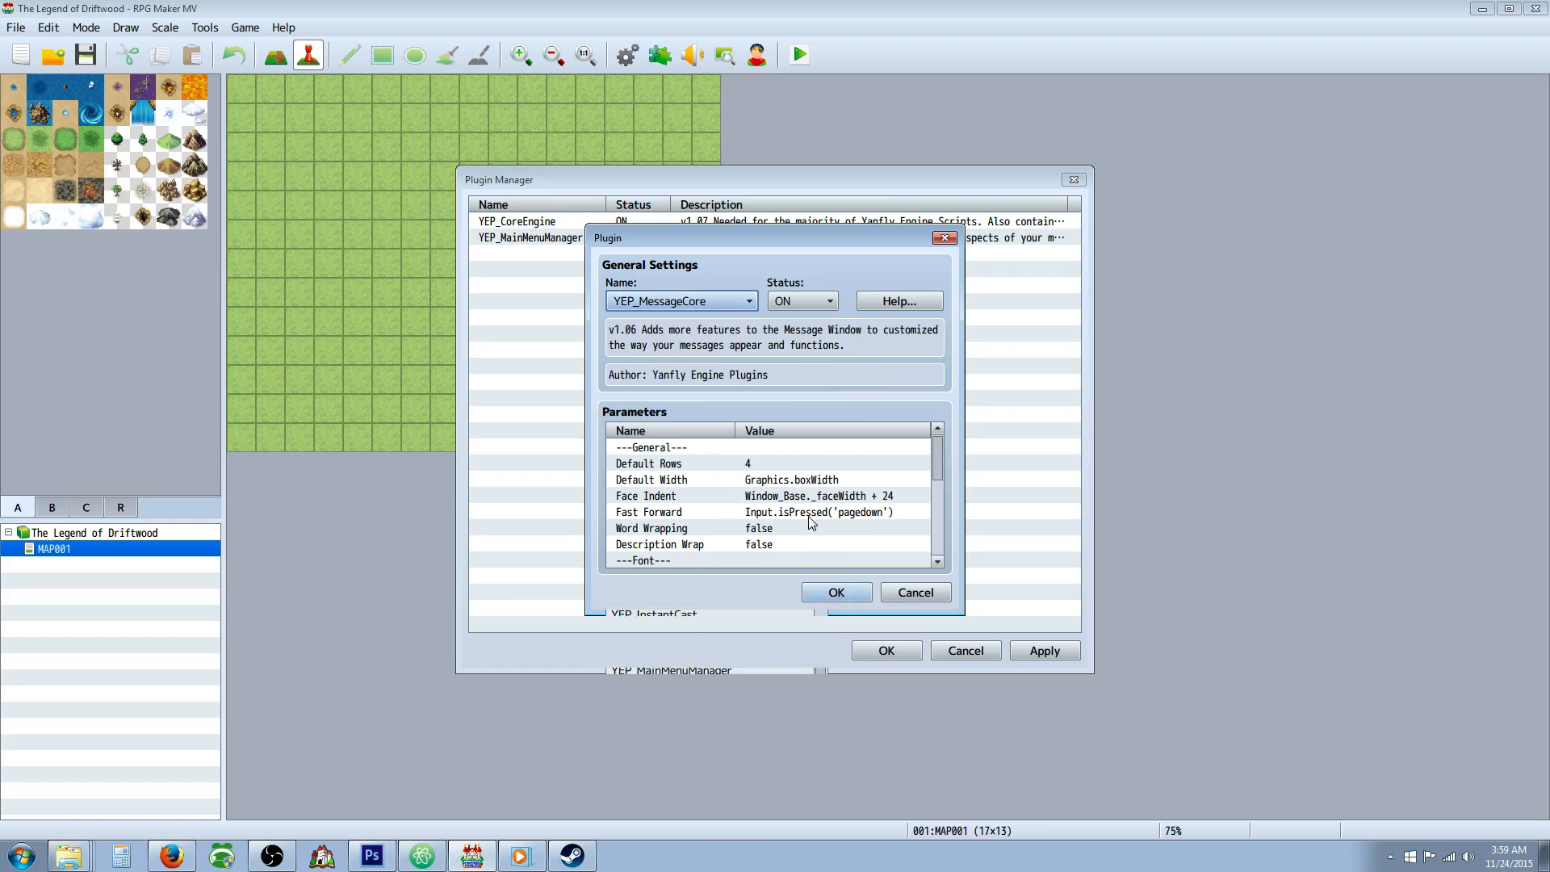
pyautogui.click(836, 592)
# Set the YEP_CoreEngine plugin's Screen Width to 1280 and Screen Height to 720.
pyautogui.doubleClick(540, 223)
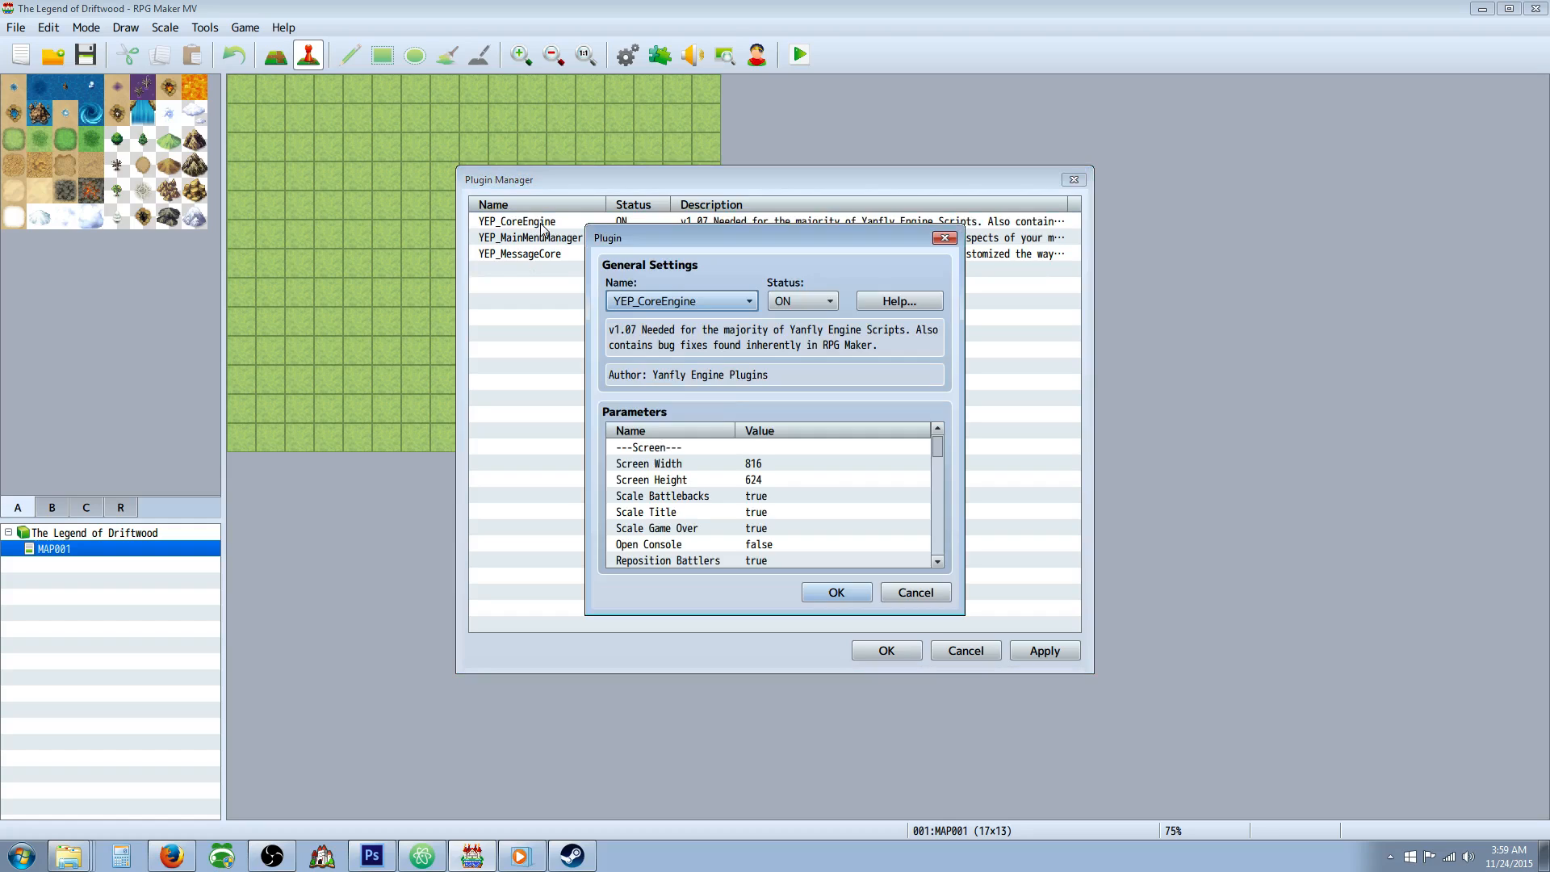
pyautogui.doubleClick(743, 465)
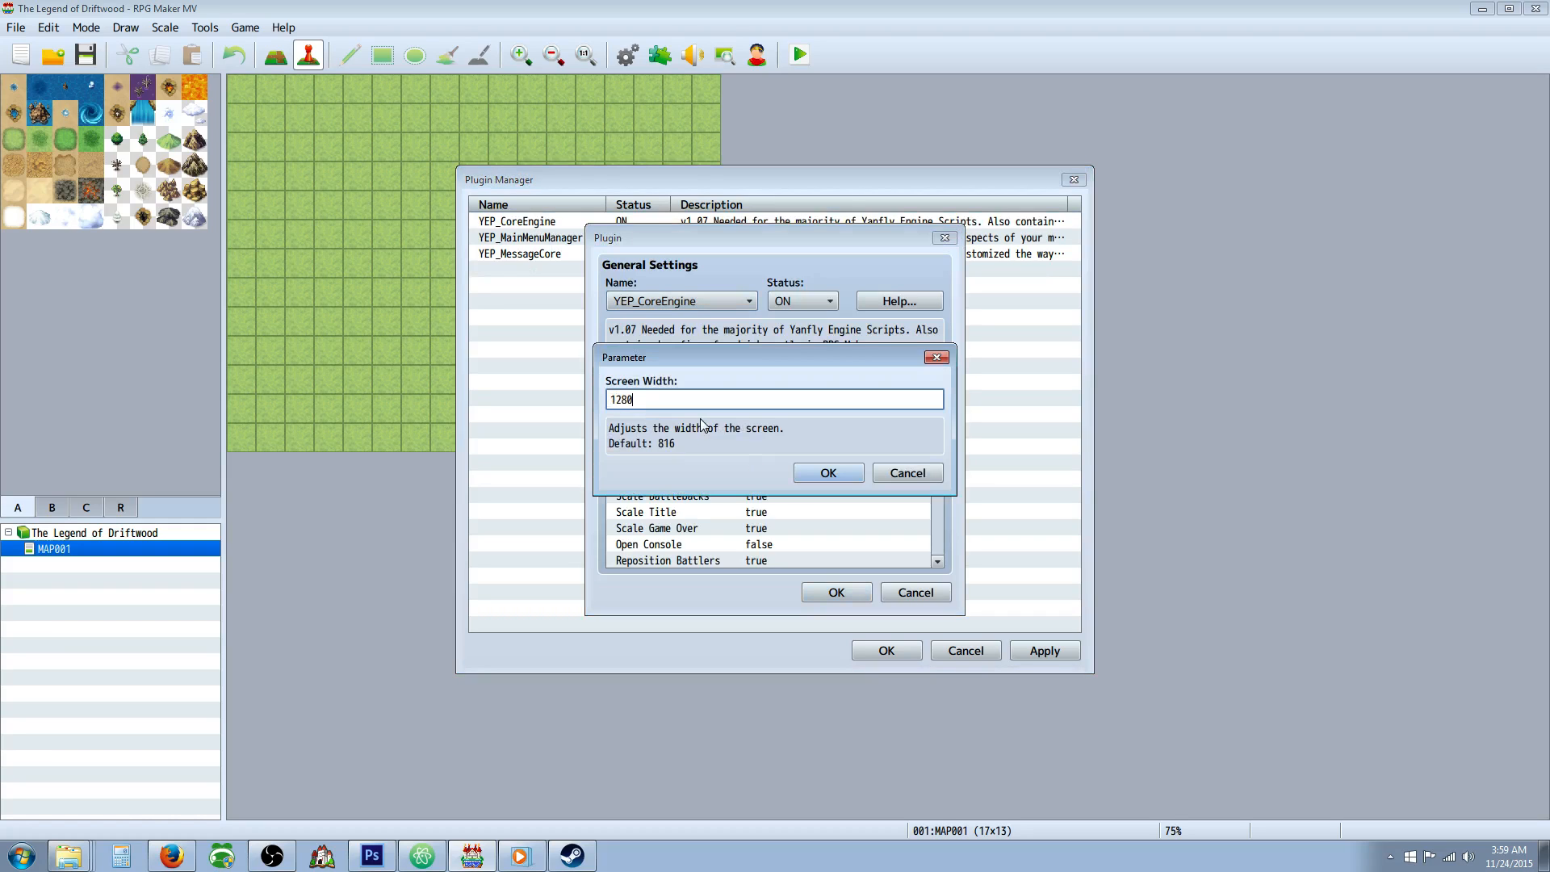
pyautogui.click(826, 474)
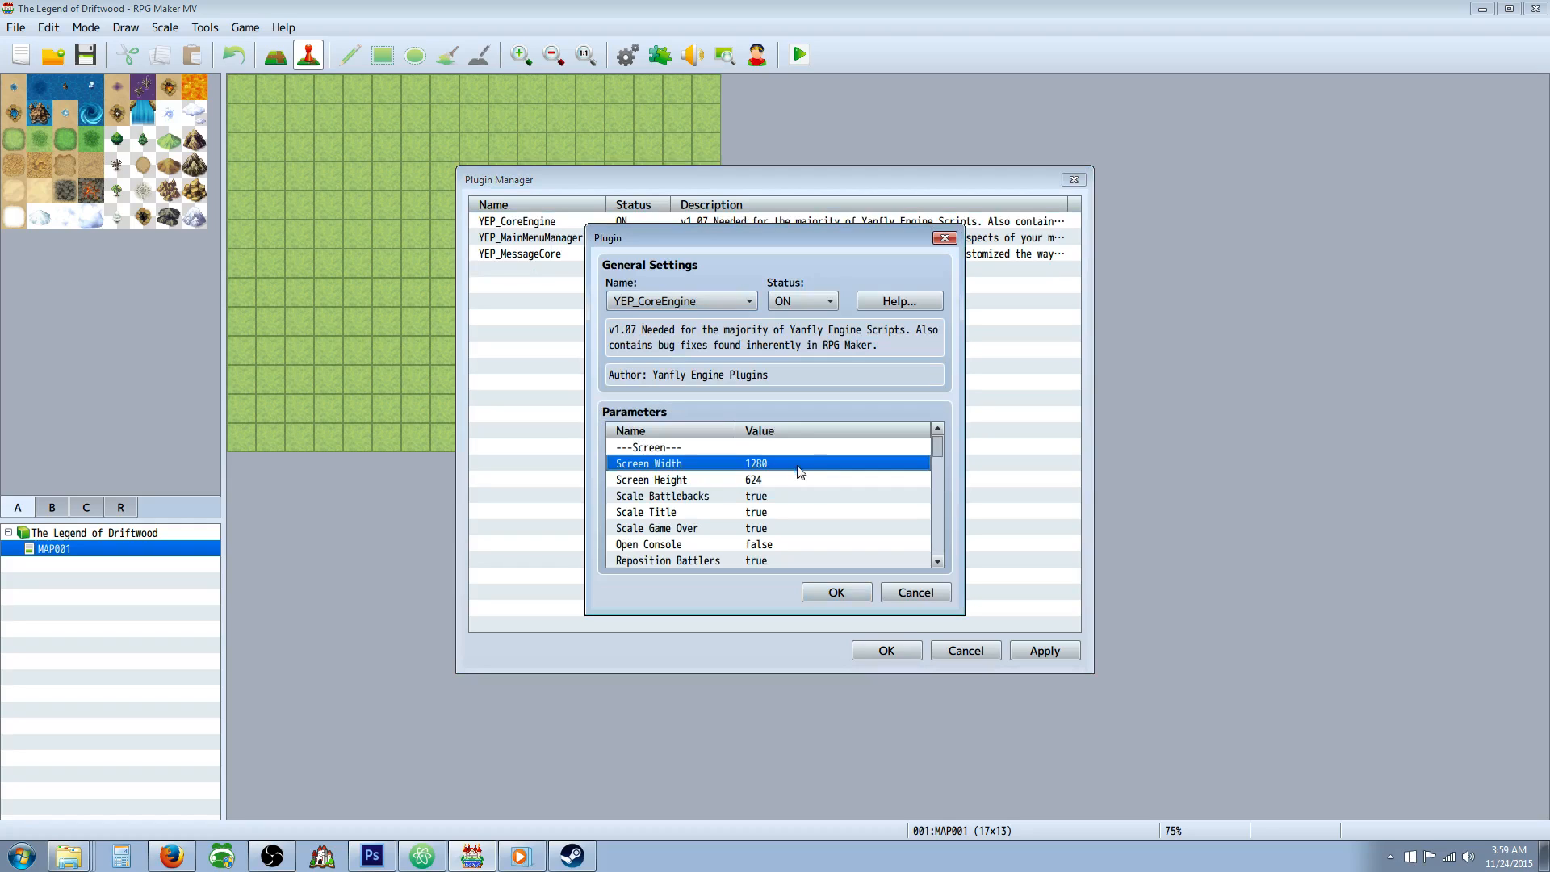
pyautogui.doubleClick(753, 481)
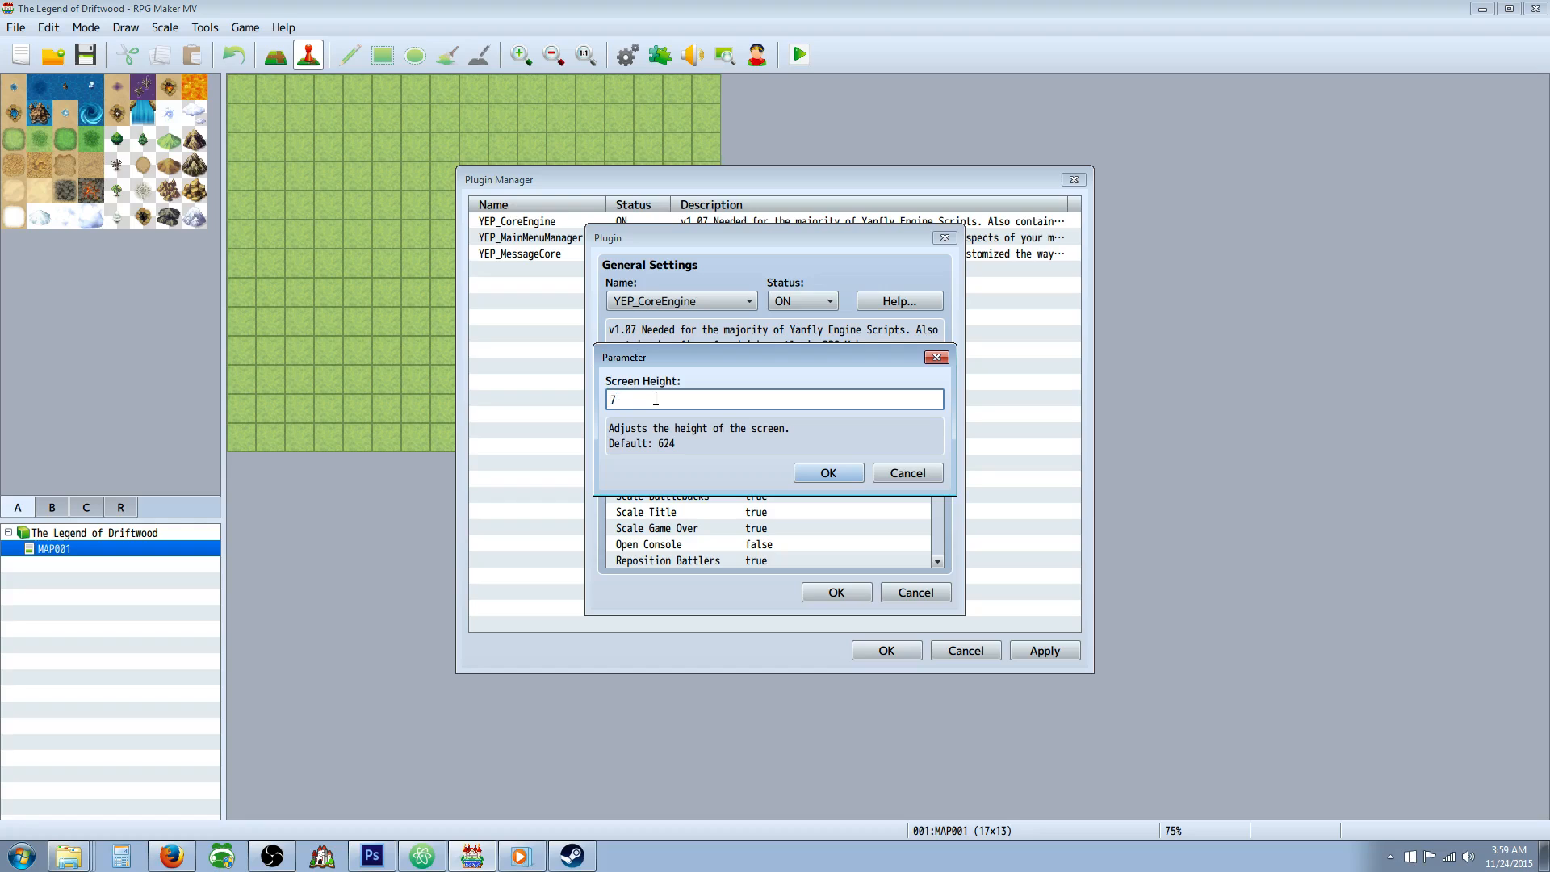
pyautogui.write('720')
pyautogui.click(825, 466)
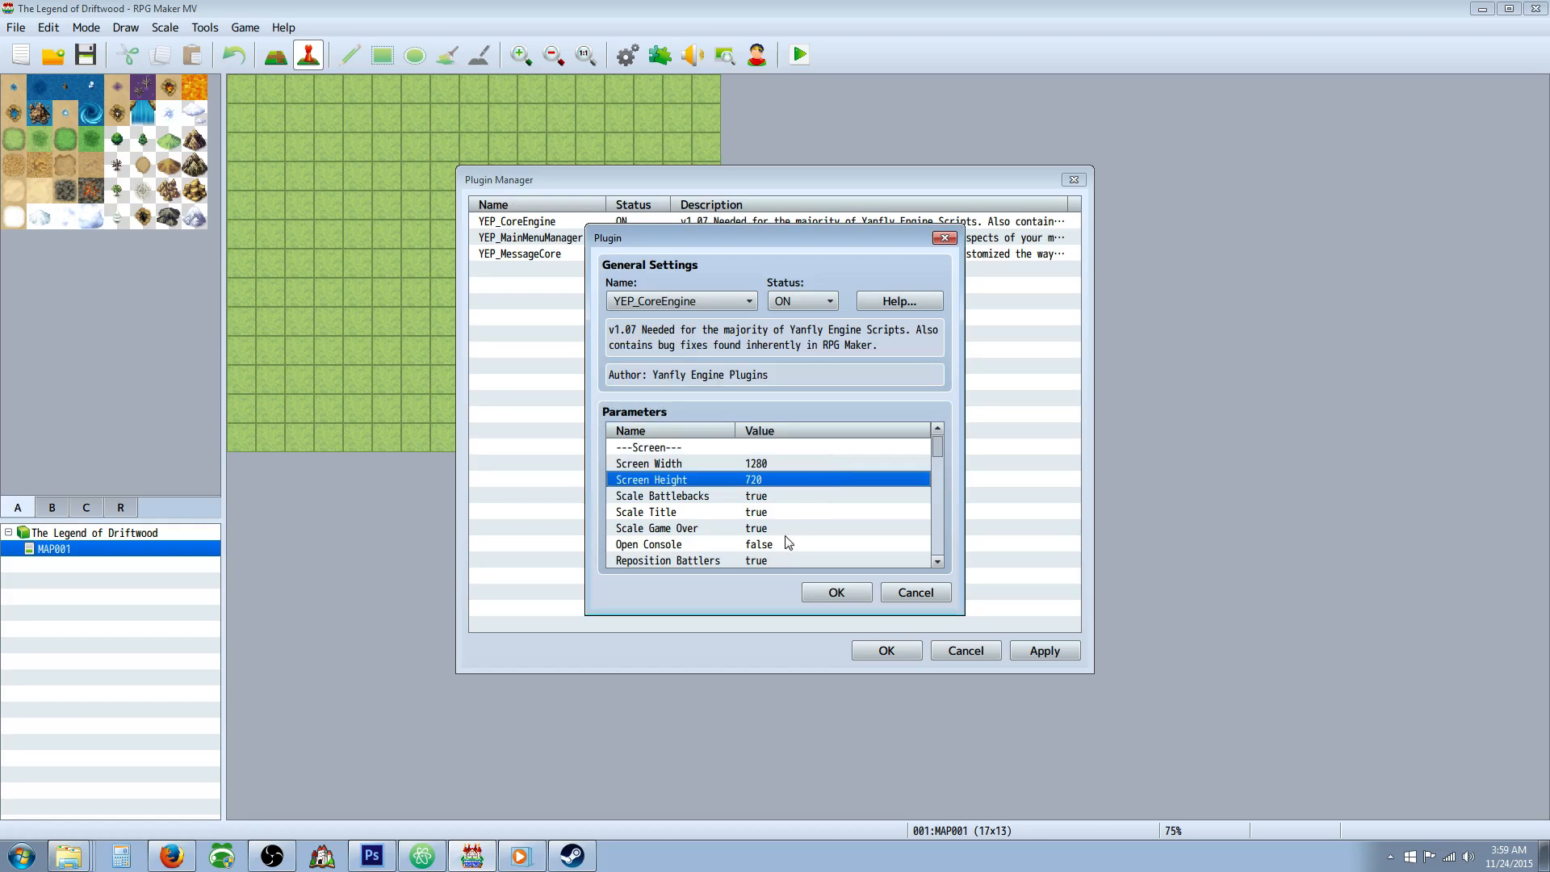
# Review the remaining YEP_CoreEngine parameters, from the screen scaling and gold settings through to the window colors.
pyautogui.click(830, 511)
pyautogui.scroll(-1, 817, 503)
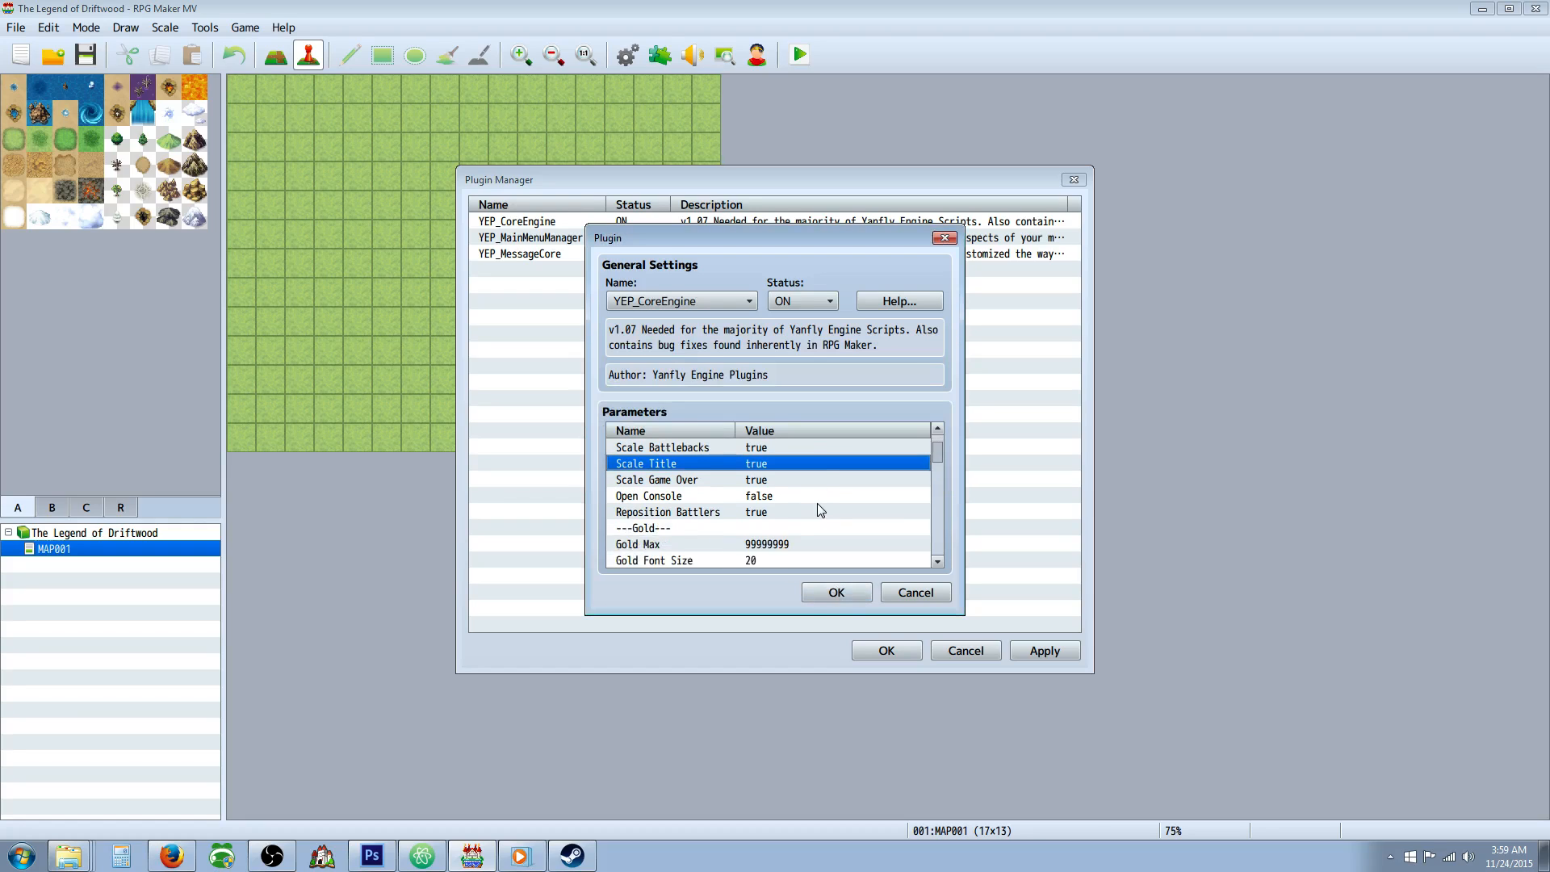
pyautogui.scroll(1, 817, 503)
pyautogui.scroll(-4, 817, 502)
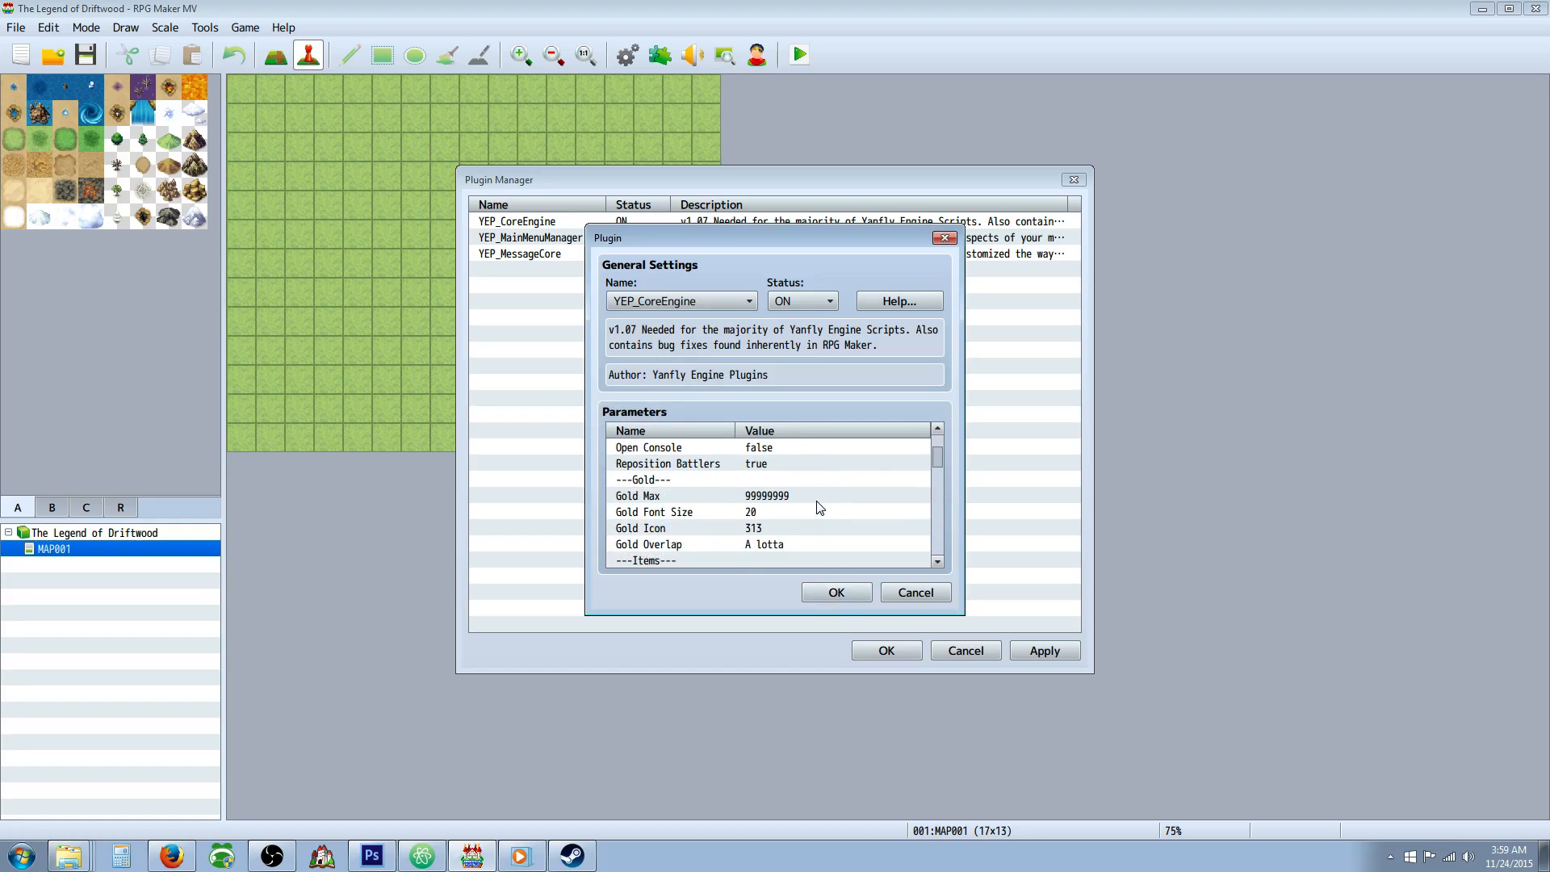
pyautogui.scroll(-5, 816, 505)
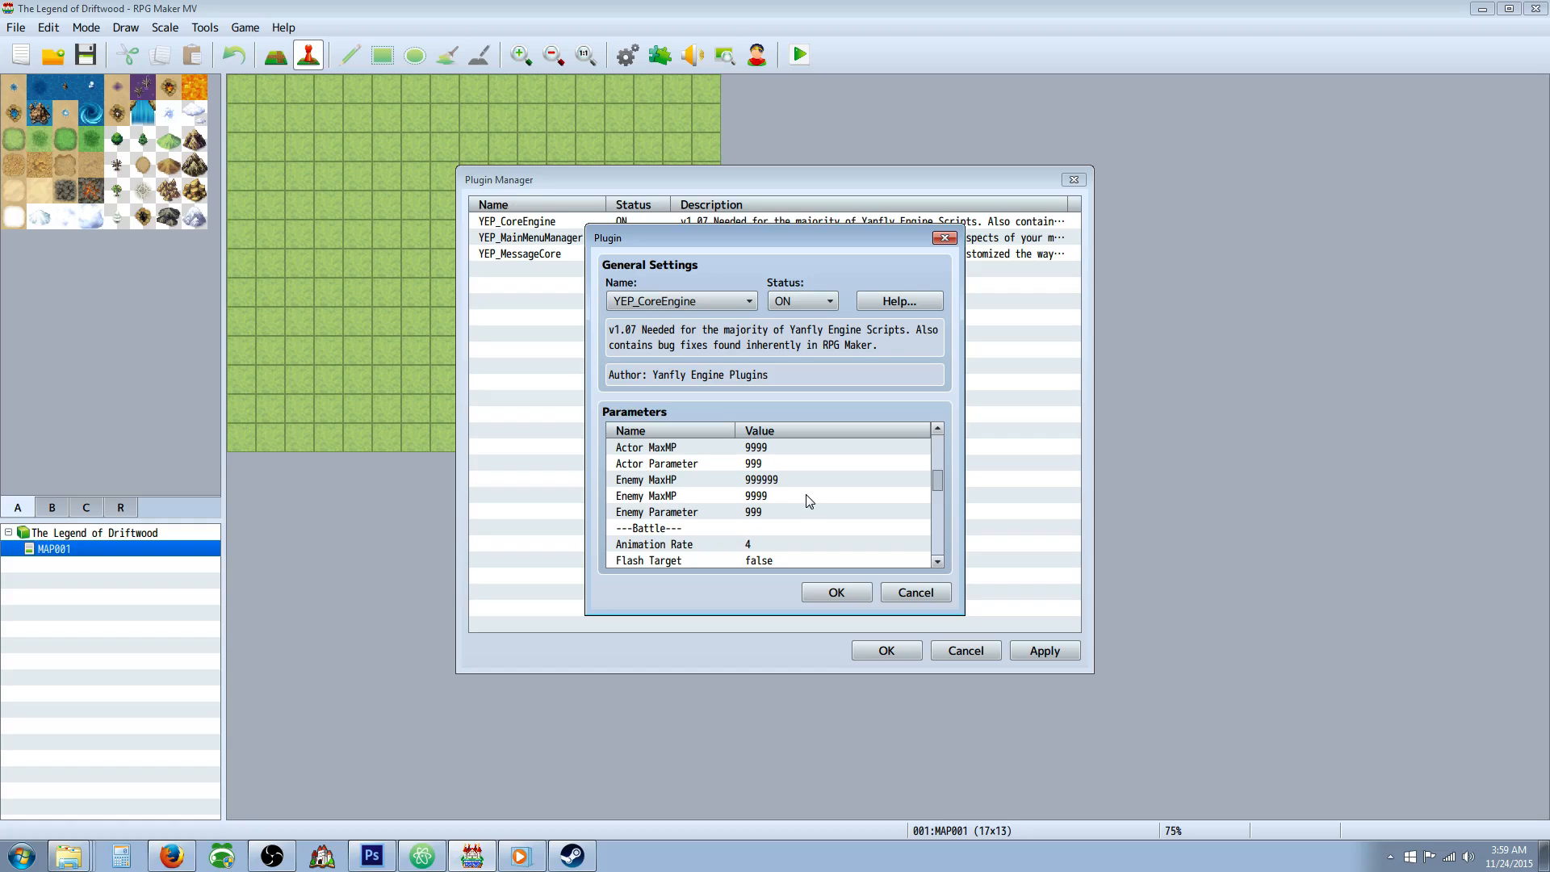
pyautogui.scroll(-4, 810, 501)
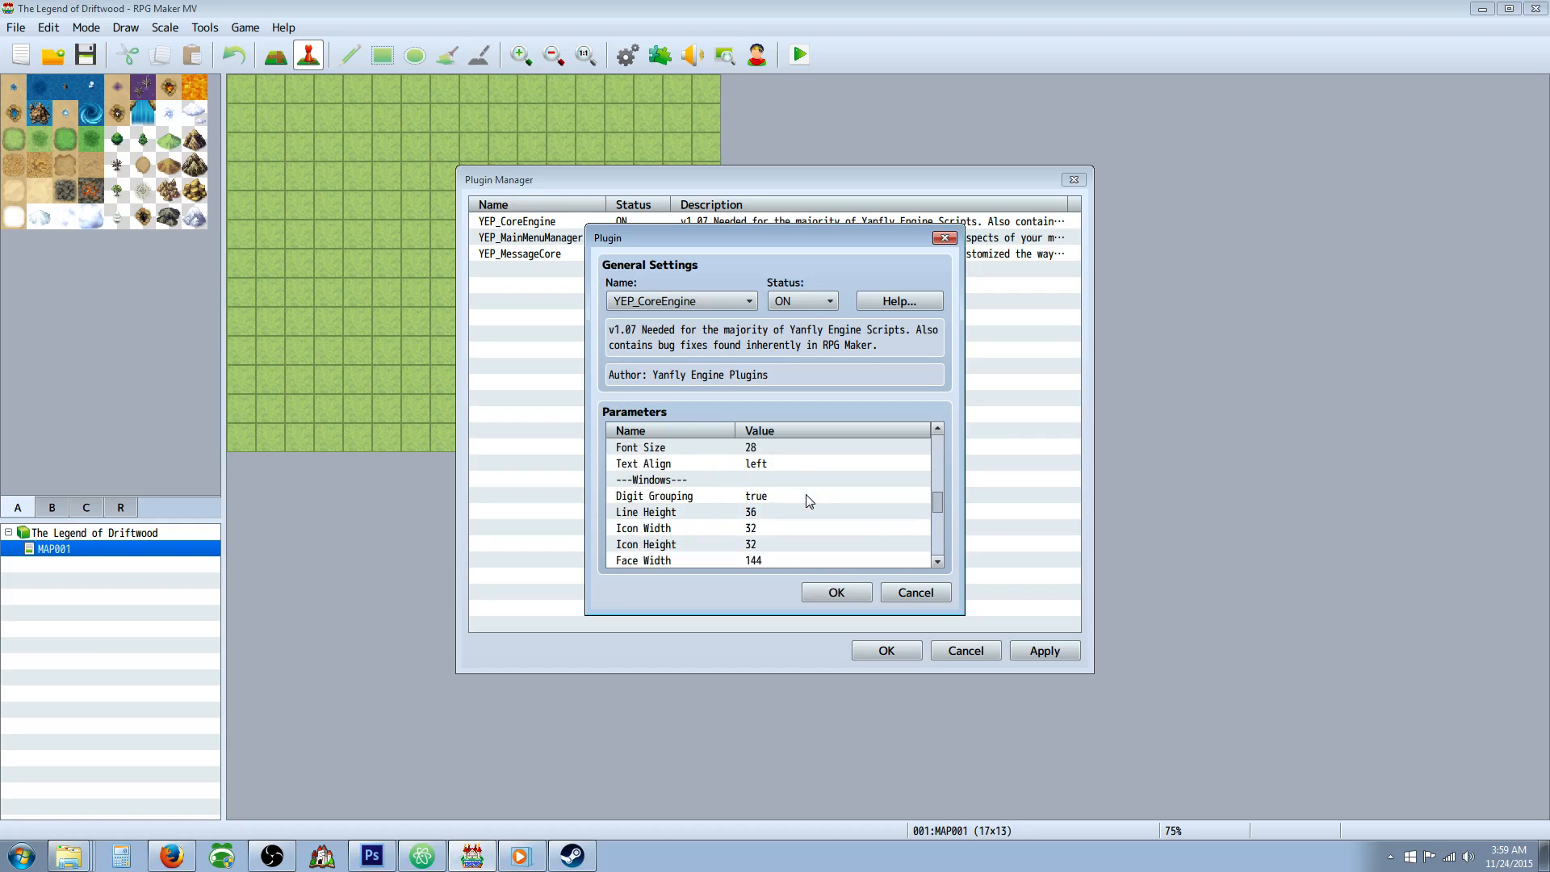
pyautogui.scroll(-4, 809, 501)
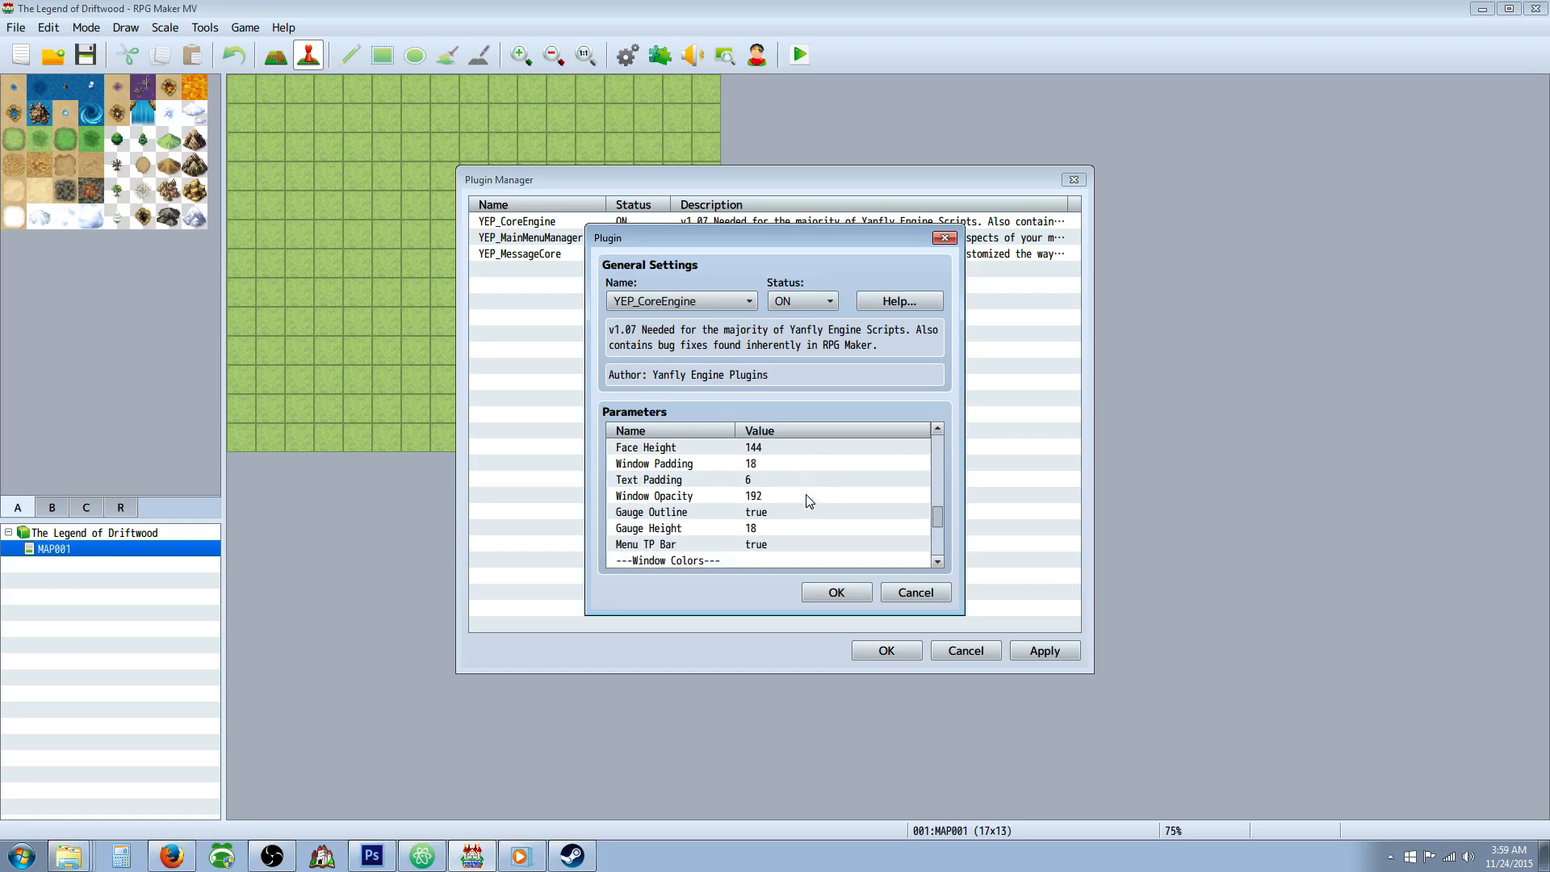
pyautogui.scroll(-2, 810, 502)
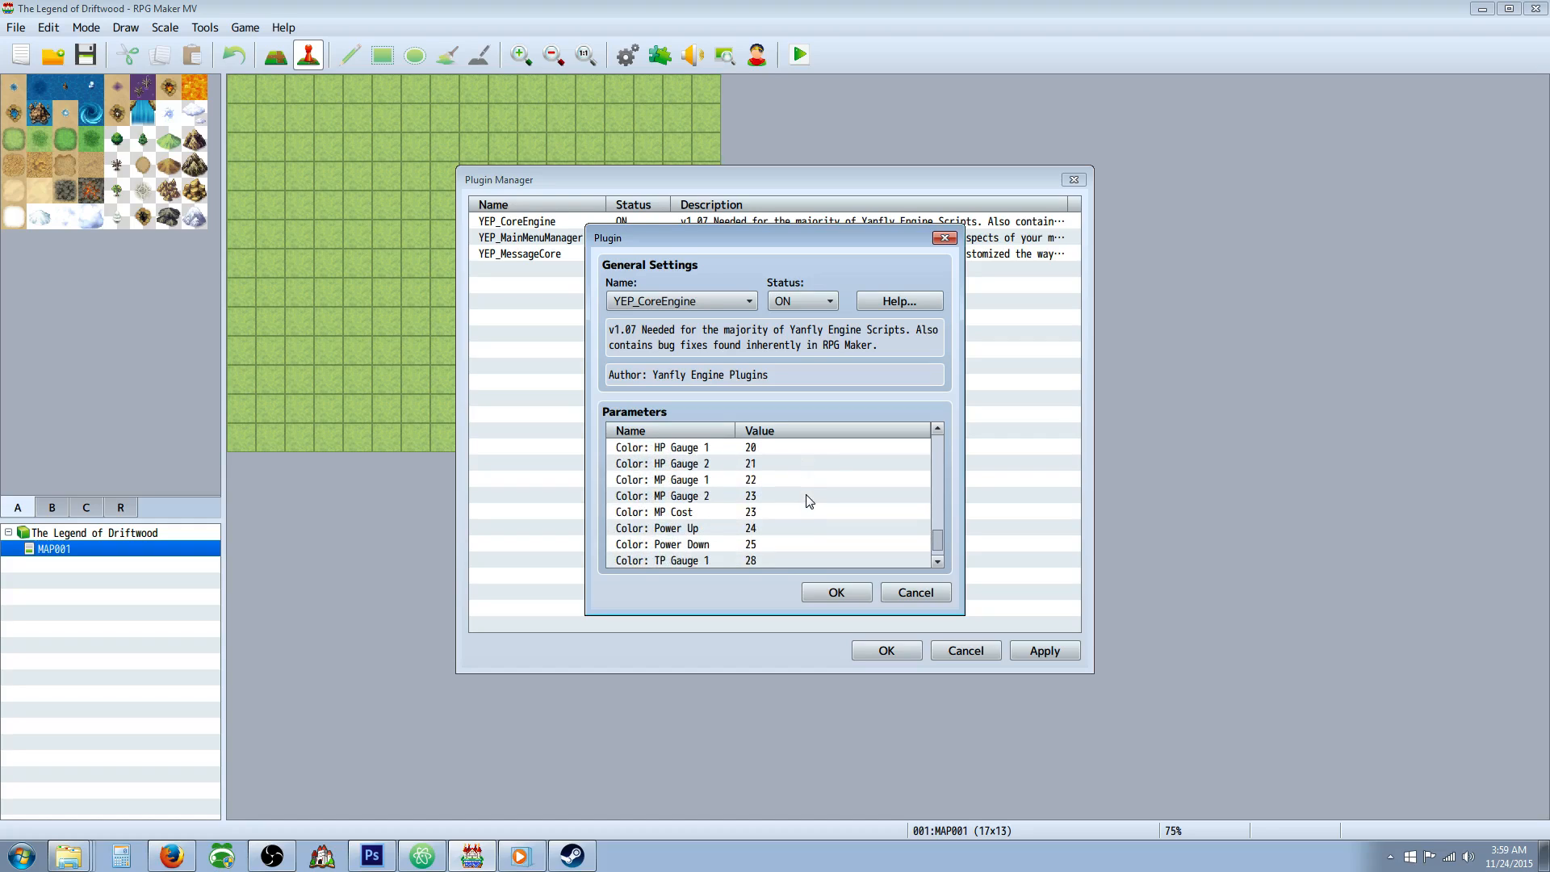
pyautogui.scroll(-3, 799, 477)
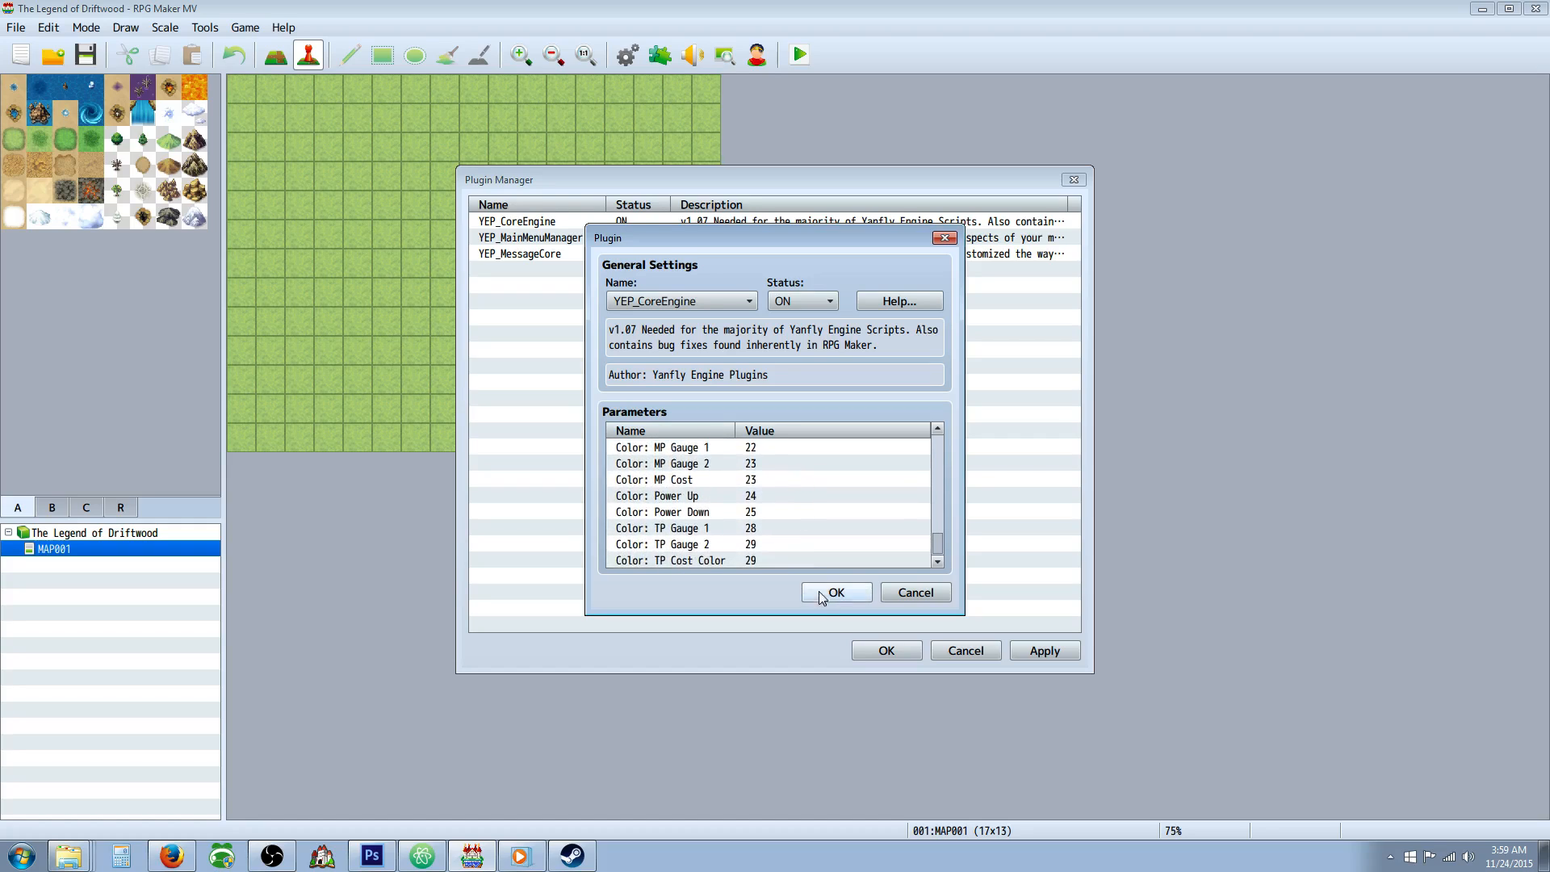
# Accept the YEP_CoreEngine settings and add a dashed separator entry below YEP_MessageCore in the plugin list.
pyautogui.click(822, 596)
pyautogui.doubleClick(544, 273)
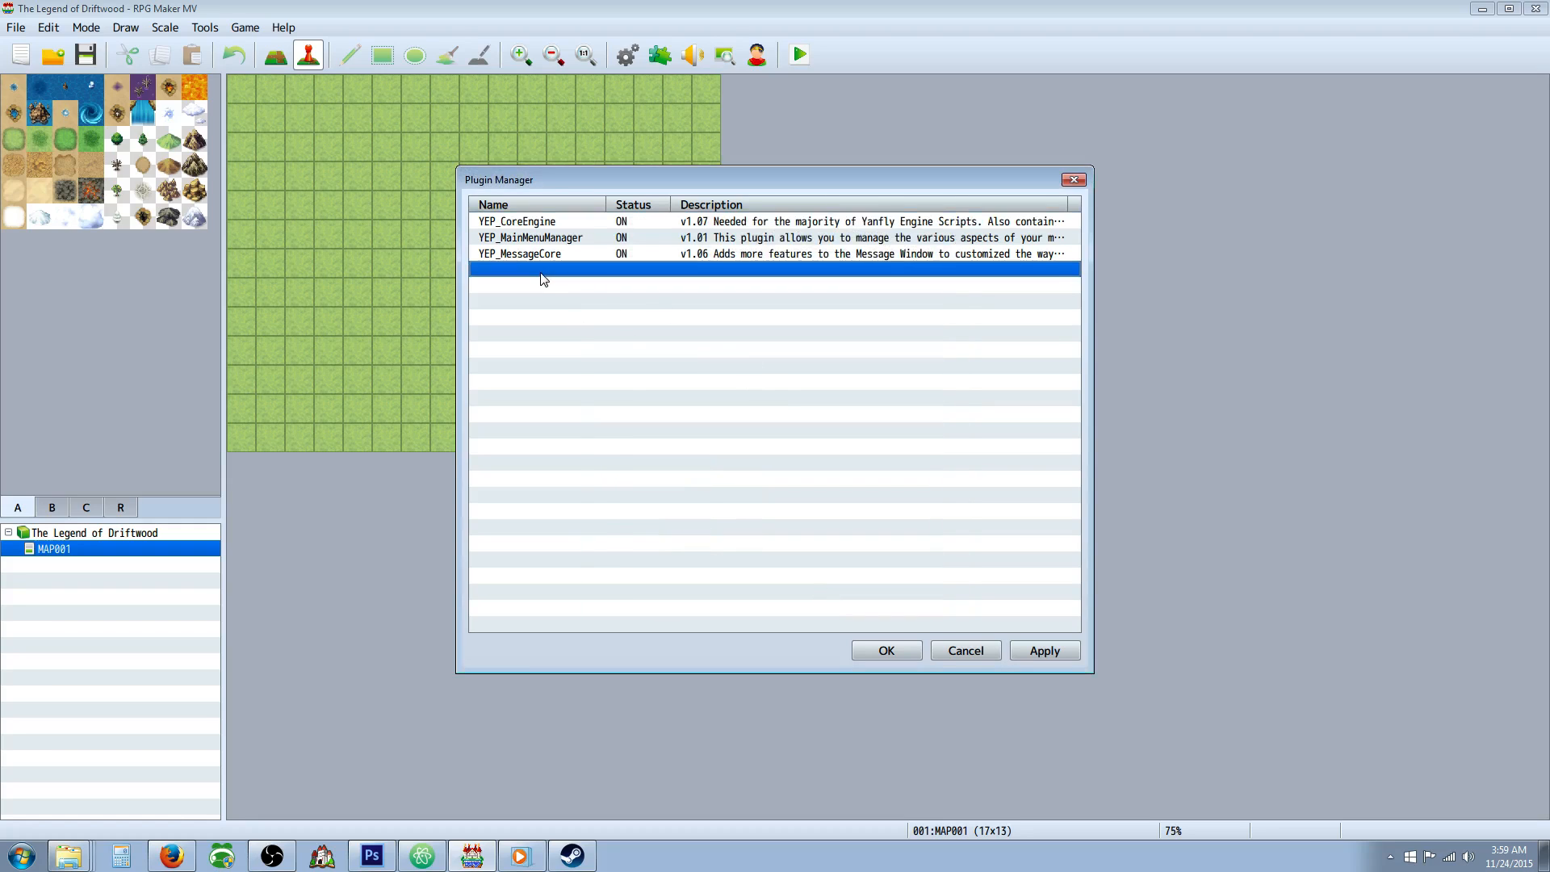
pyautogui.click(681, 299)
pyautogui.click(690, 326)
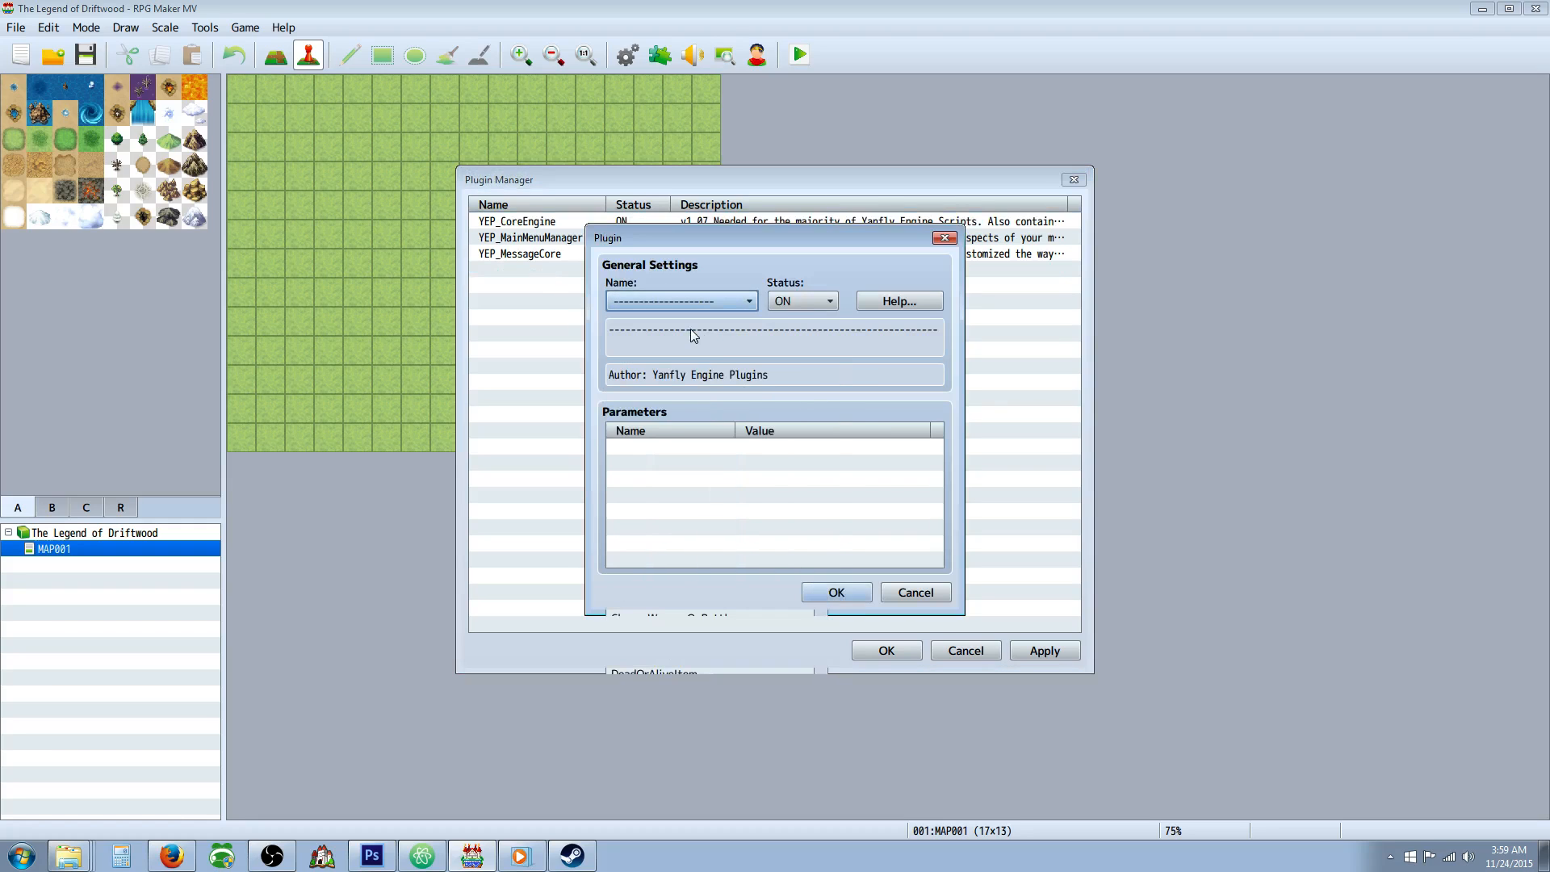
pyautogui.click(834, 596)
# Set the status of the dashed separator entry below YEP_MessageCore to OFF.
pyautogui.rightClick(633, 272)
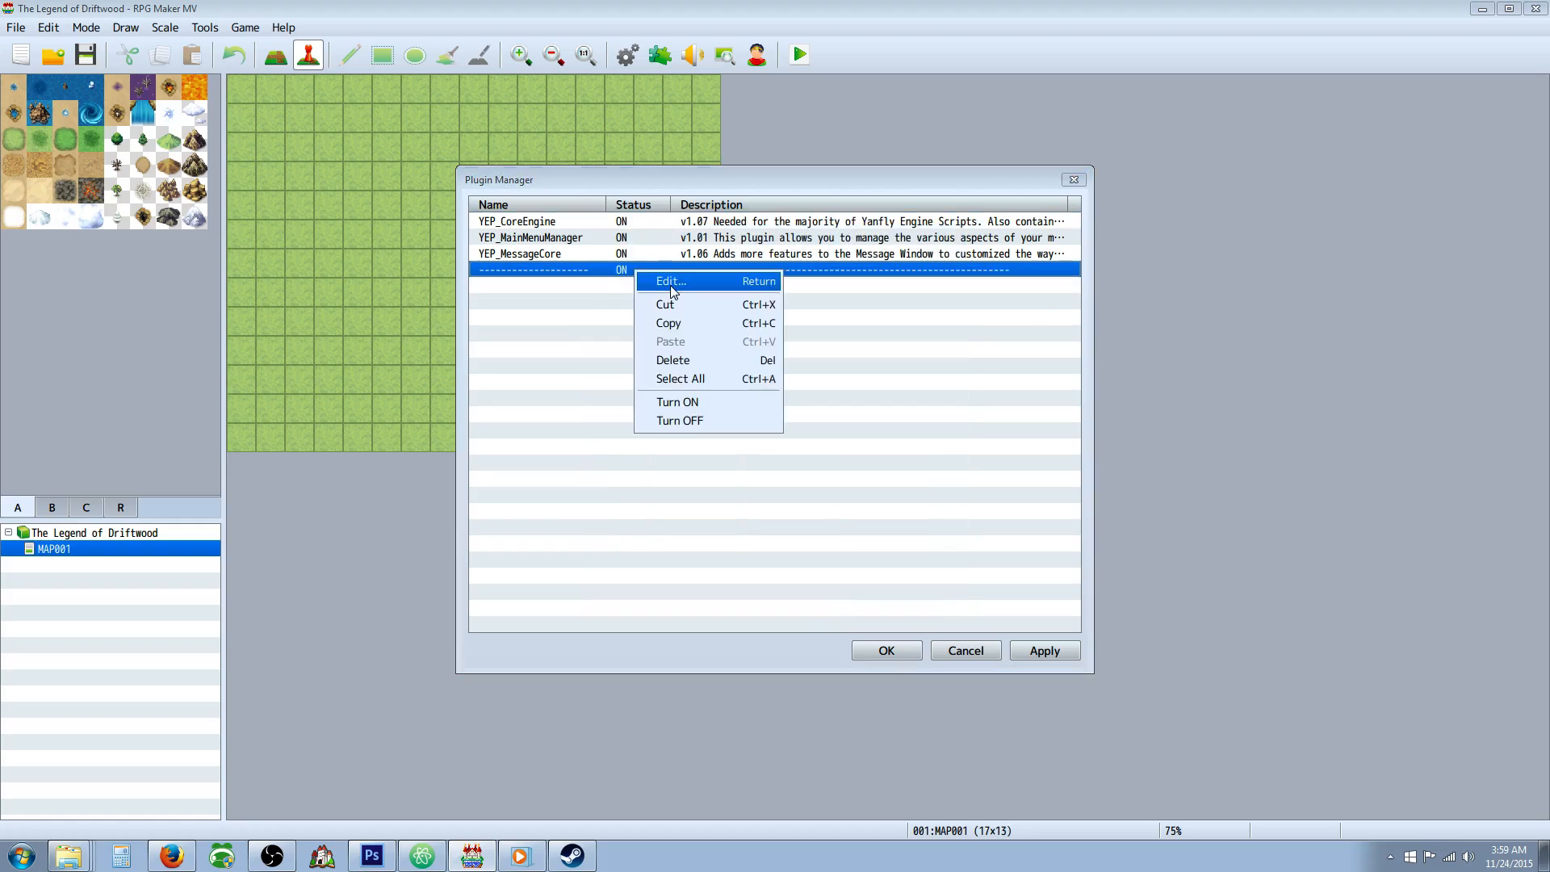
pyautogui.click(654, 280)
pyautogui.click(775, 301)
pyautogui.click(787, 338)
pyautogui.click(836, 592)
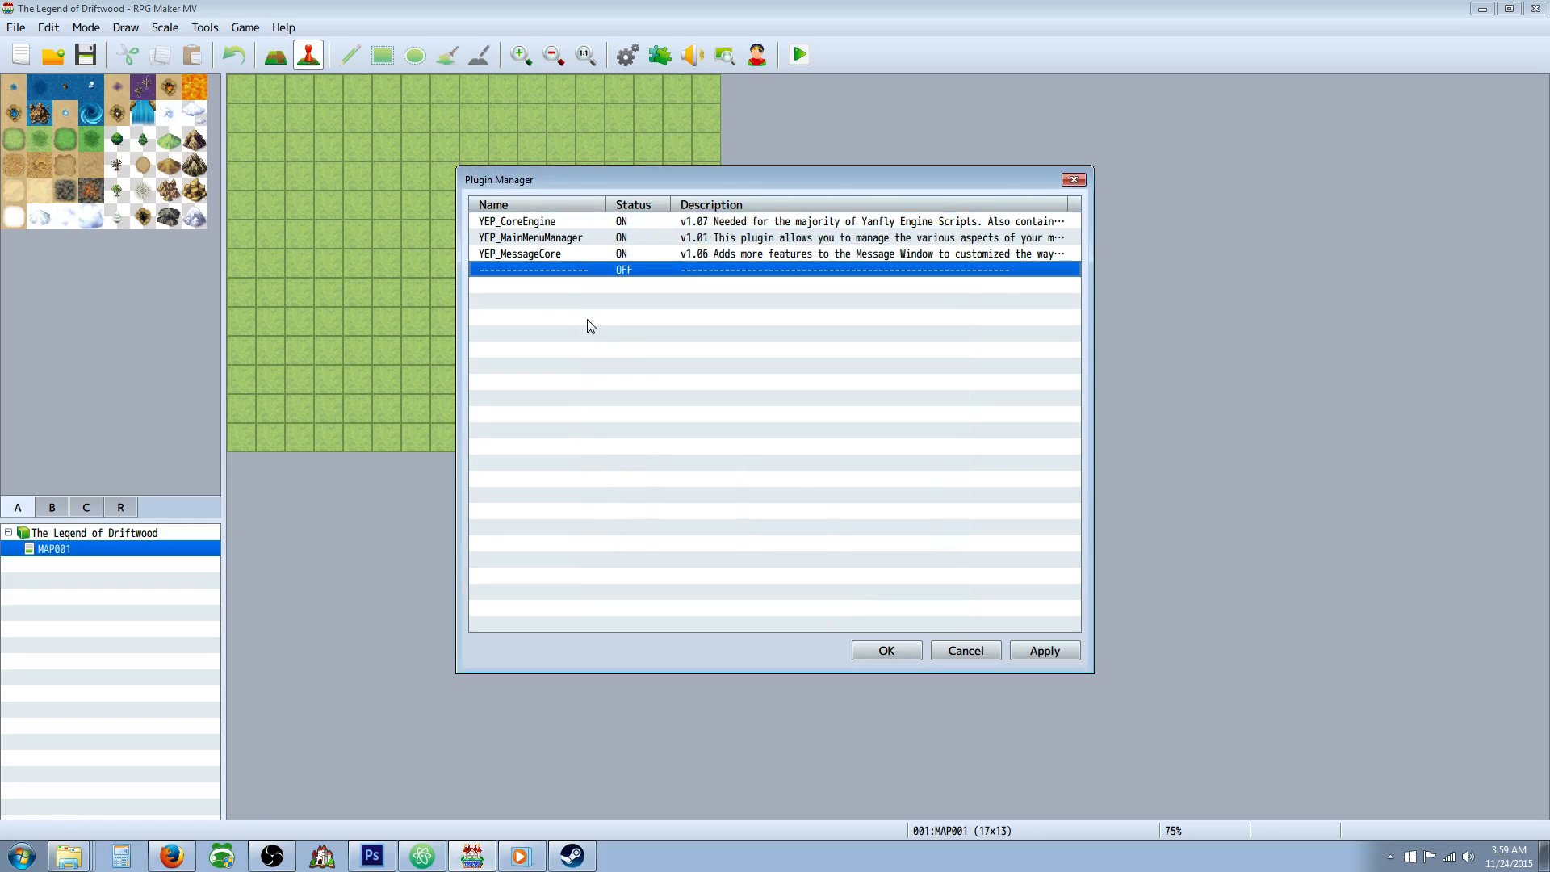
# Add the YEP_BattleEngineCore plugin below the dashed separator in the plugin list, with status ON.
pyautogui.rightClick(552, 292)
pyautogui.click(569, 296)
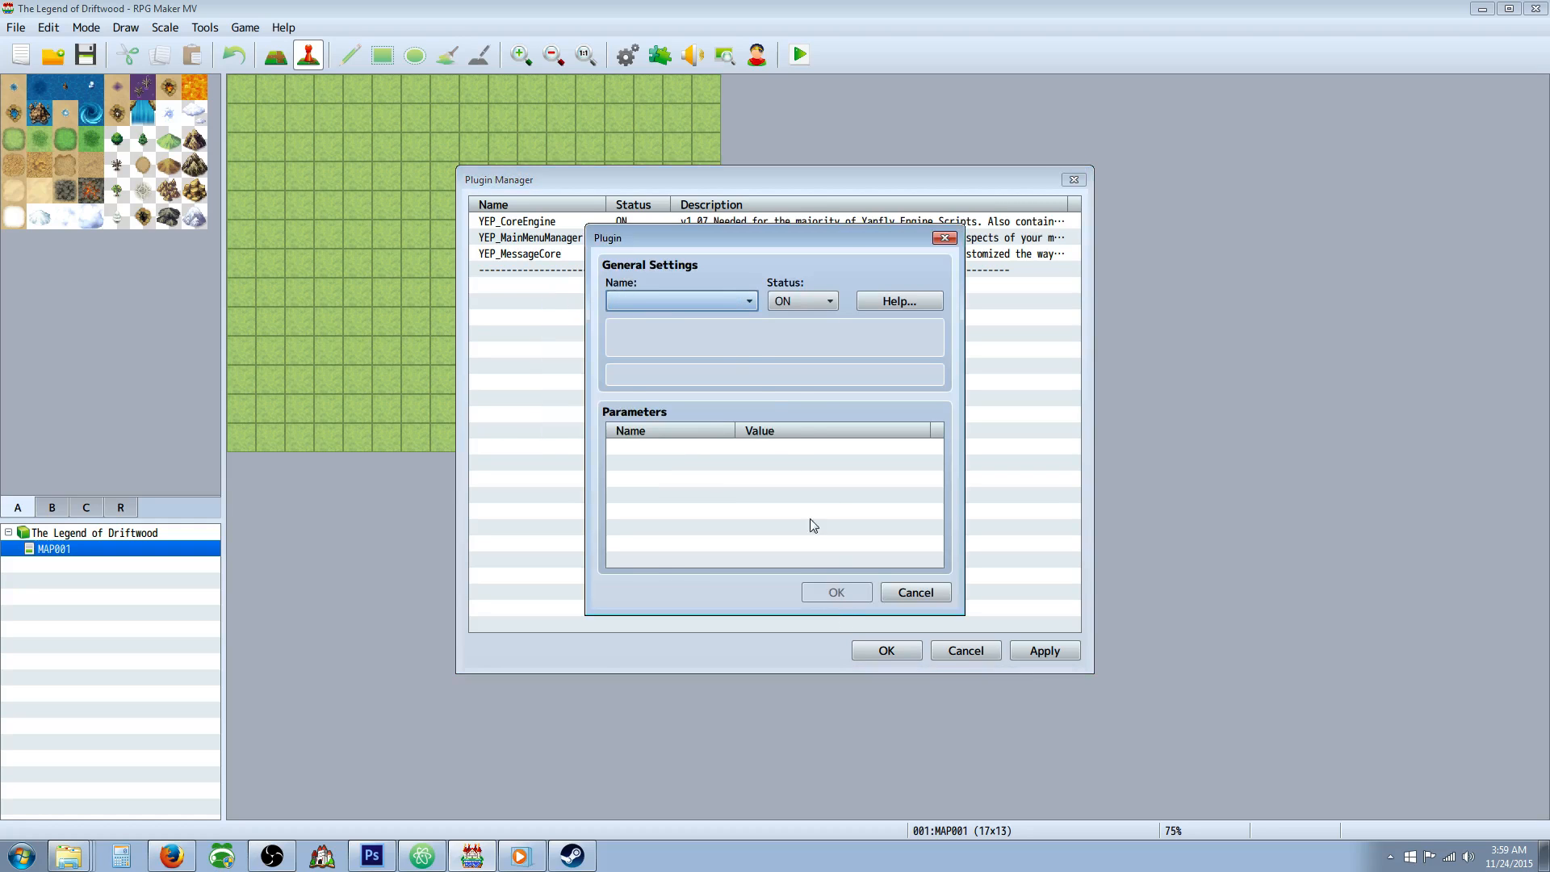
pyautogui.click(683, 301)
pyautogui.scroll(-2, 812, 380)
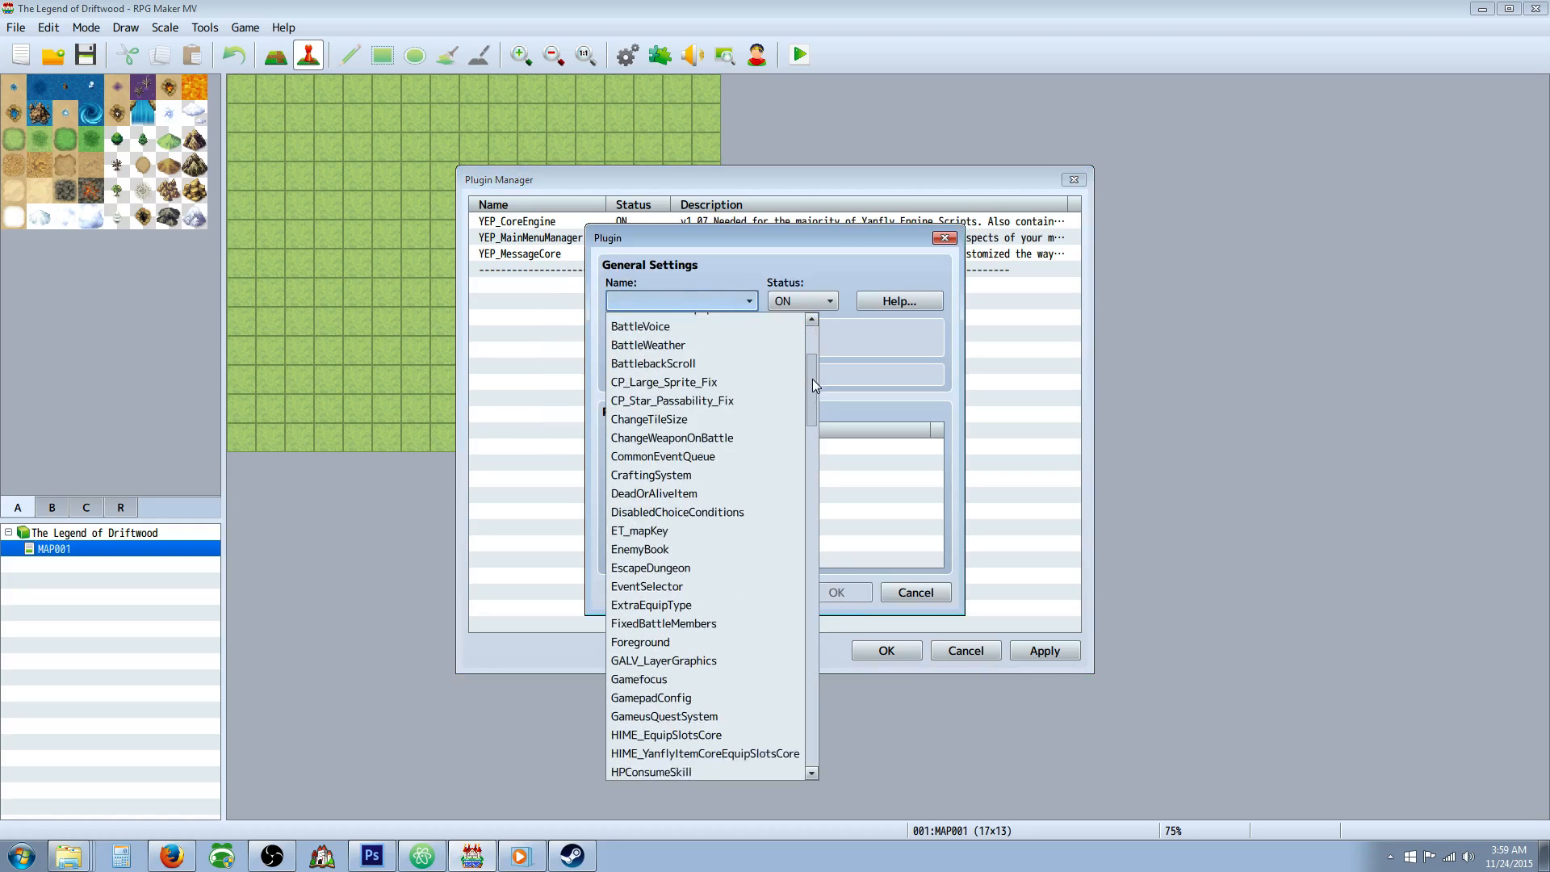
pyautogui.moveTo(812, 379); pyautogui.dragTo(812, 599)
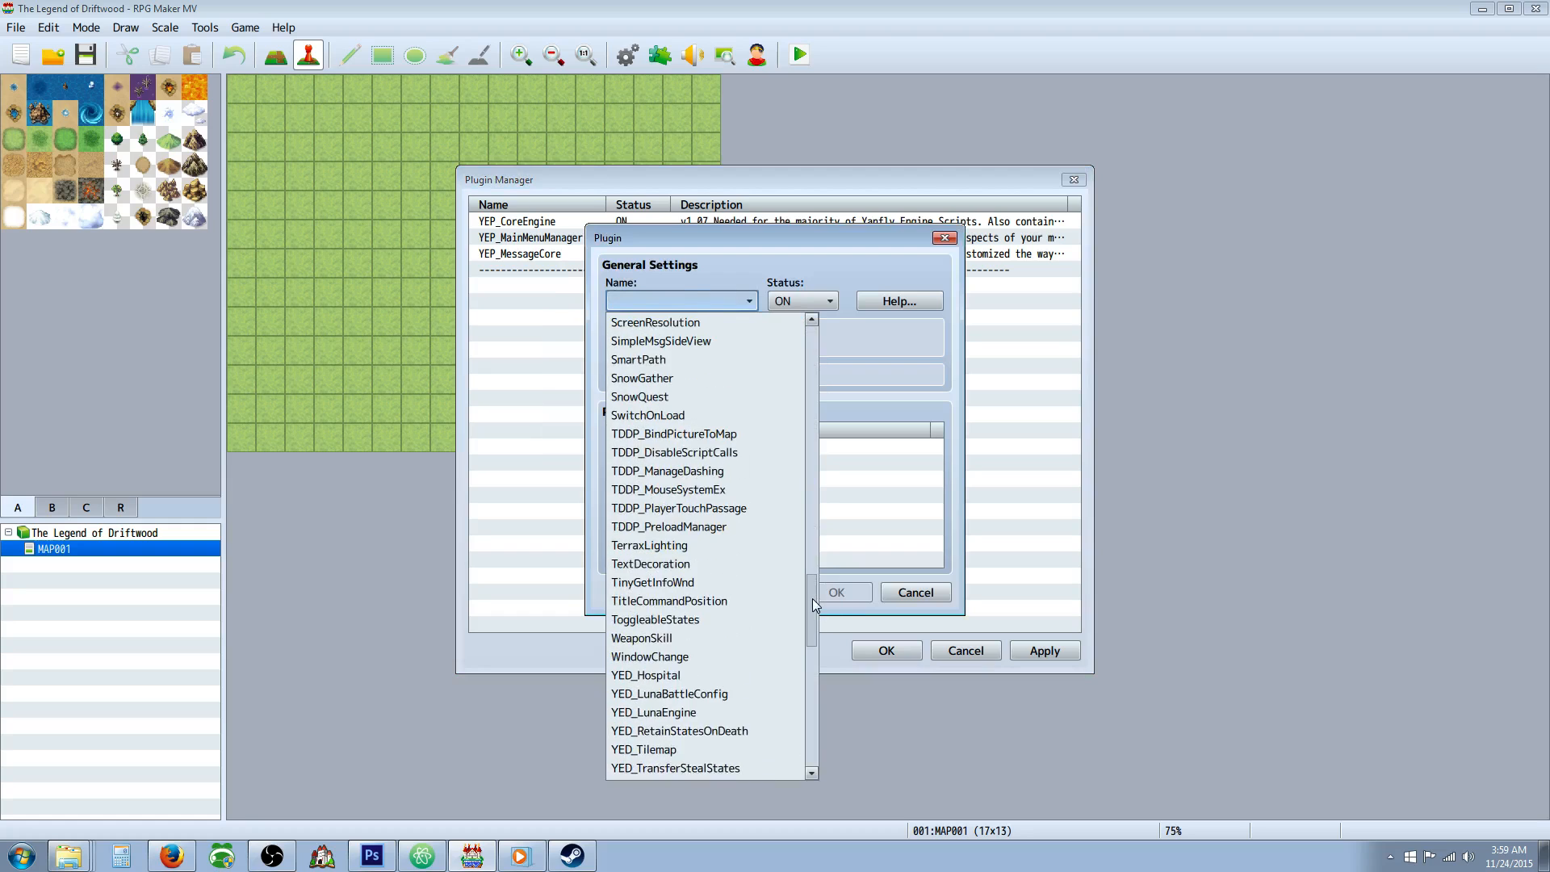
pyautogui.scroll(-5, 773, 554)
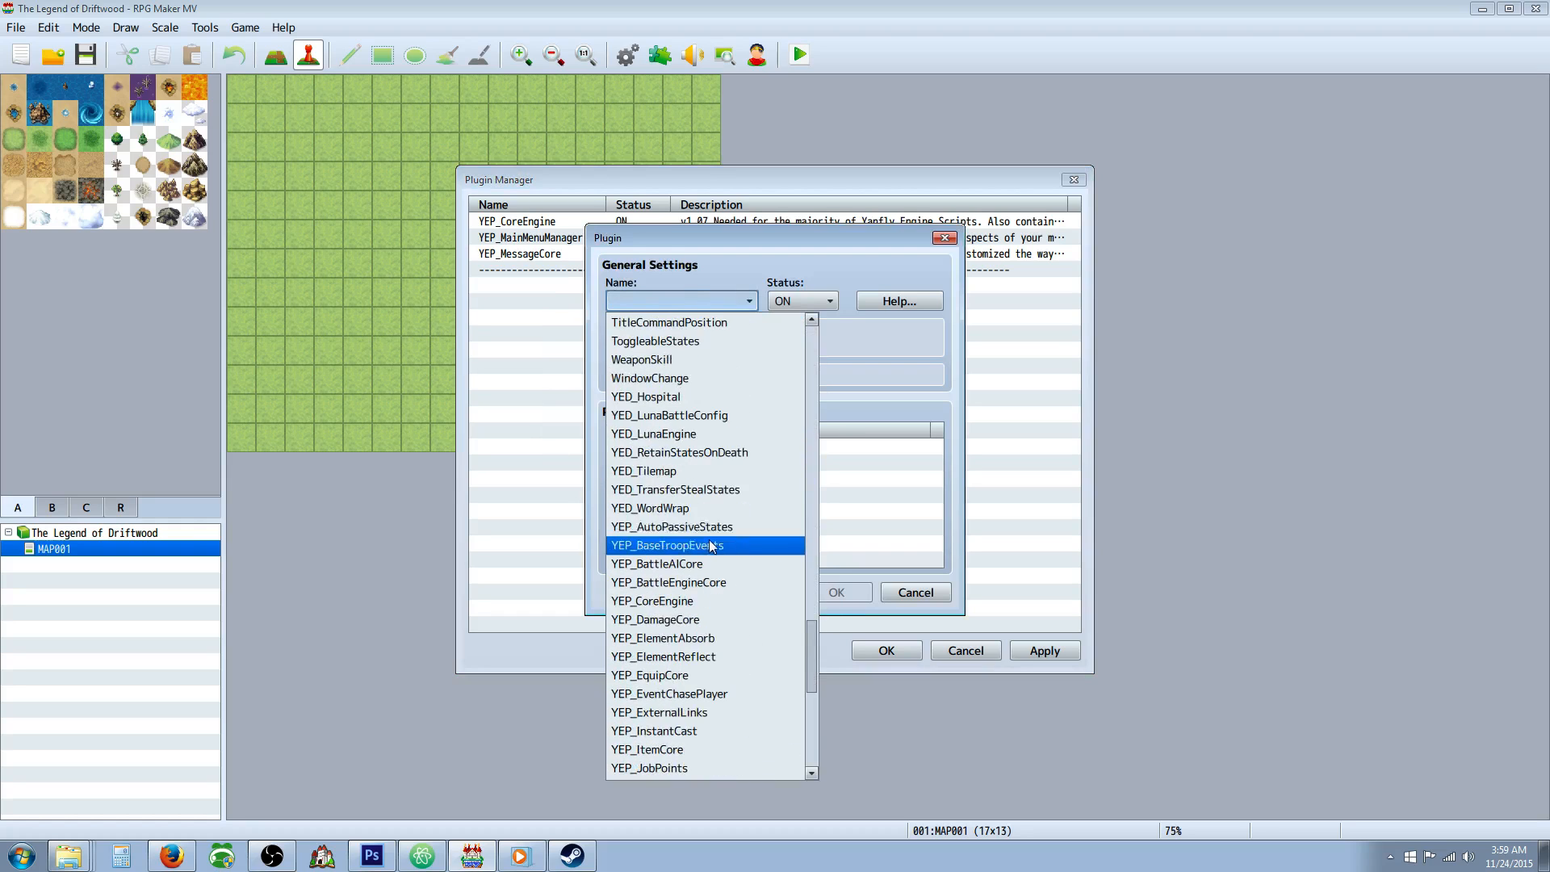
pyautogui.scroll(-1, 703, 501)
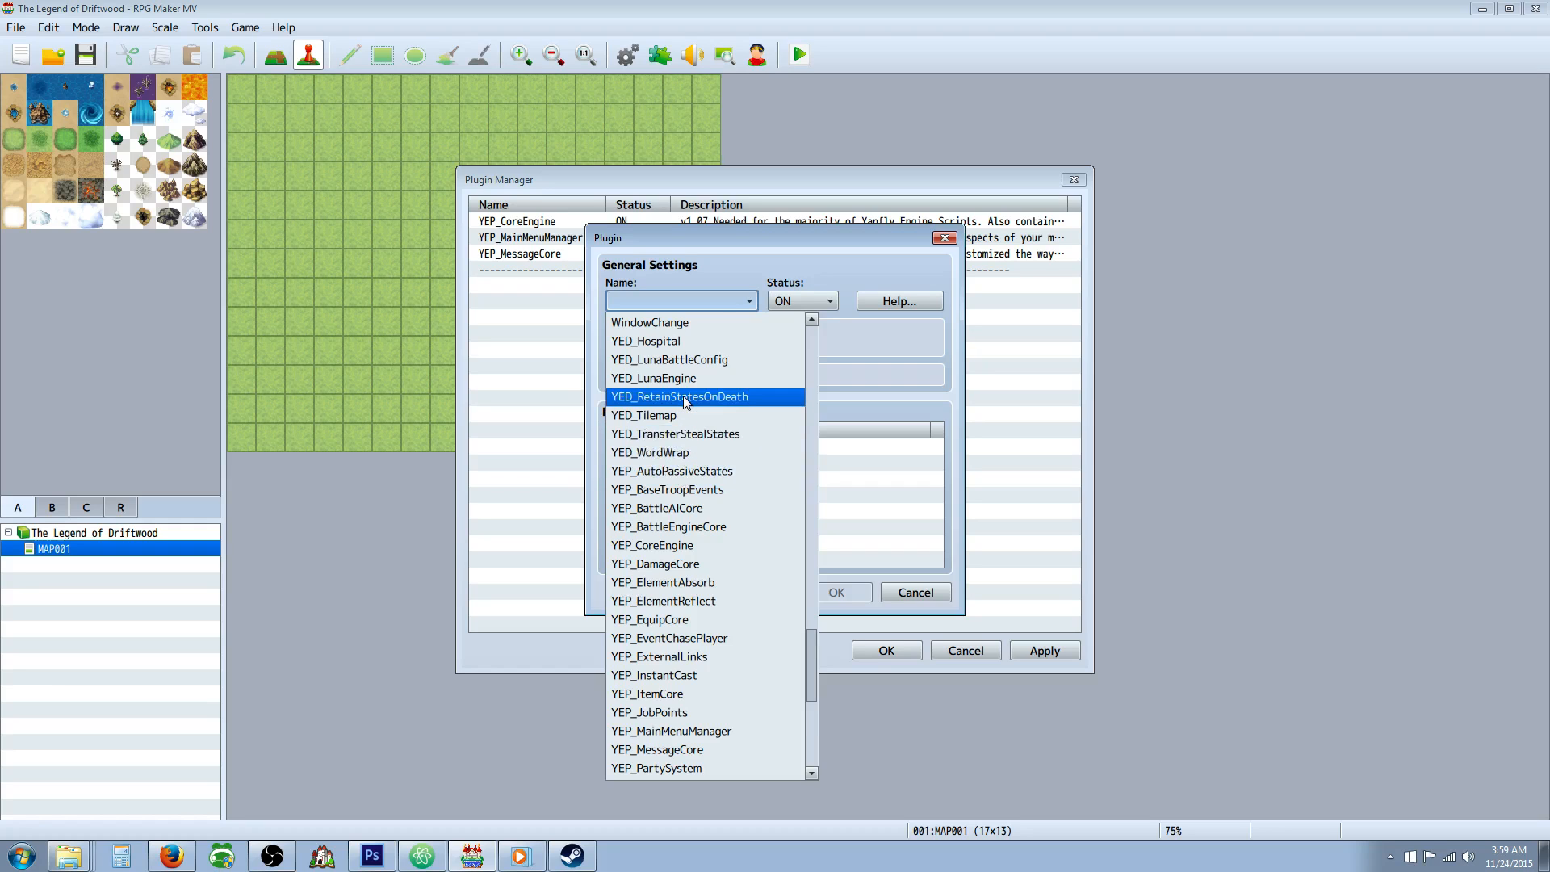
pyautogui.scroll(-1, 686, 403)
pyautogui.scroll(-1, 693, 428)
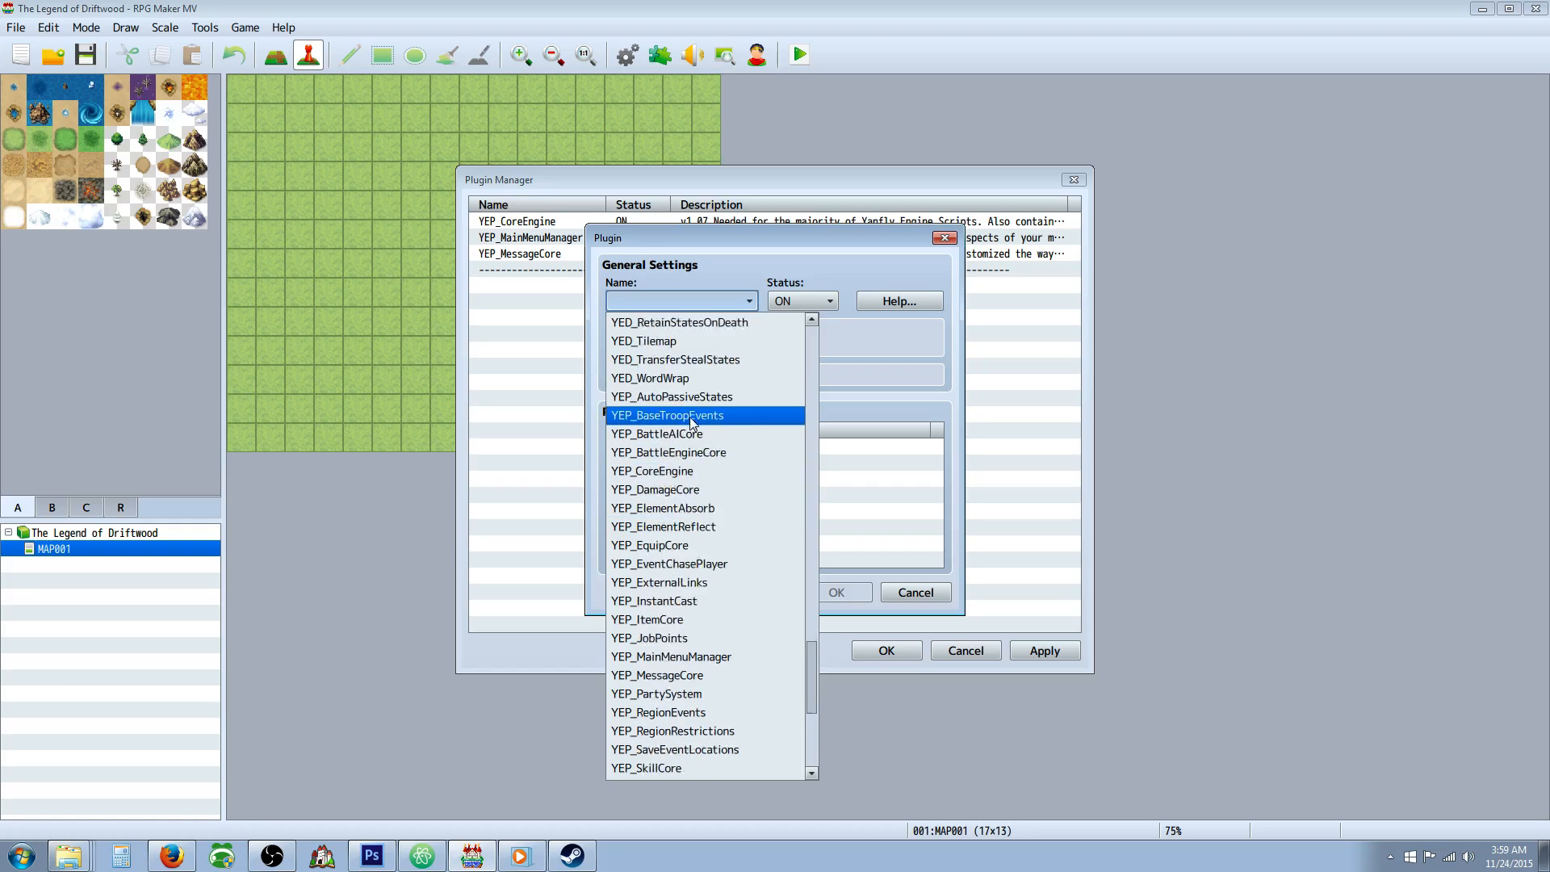
pyautogui.scroll(-1, 694, 516)
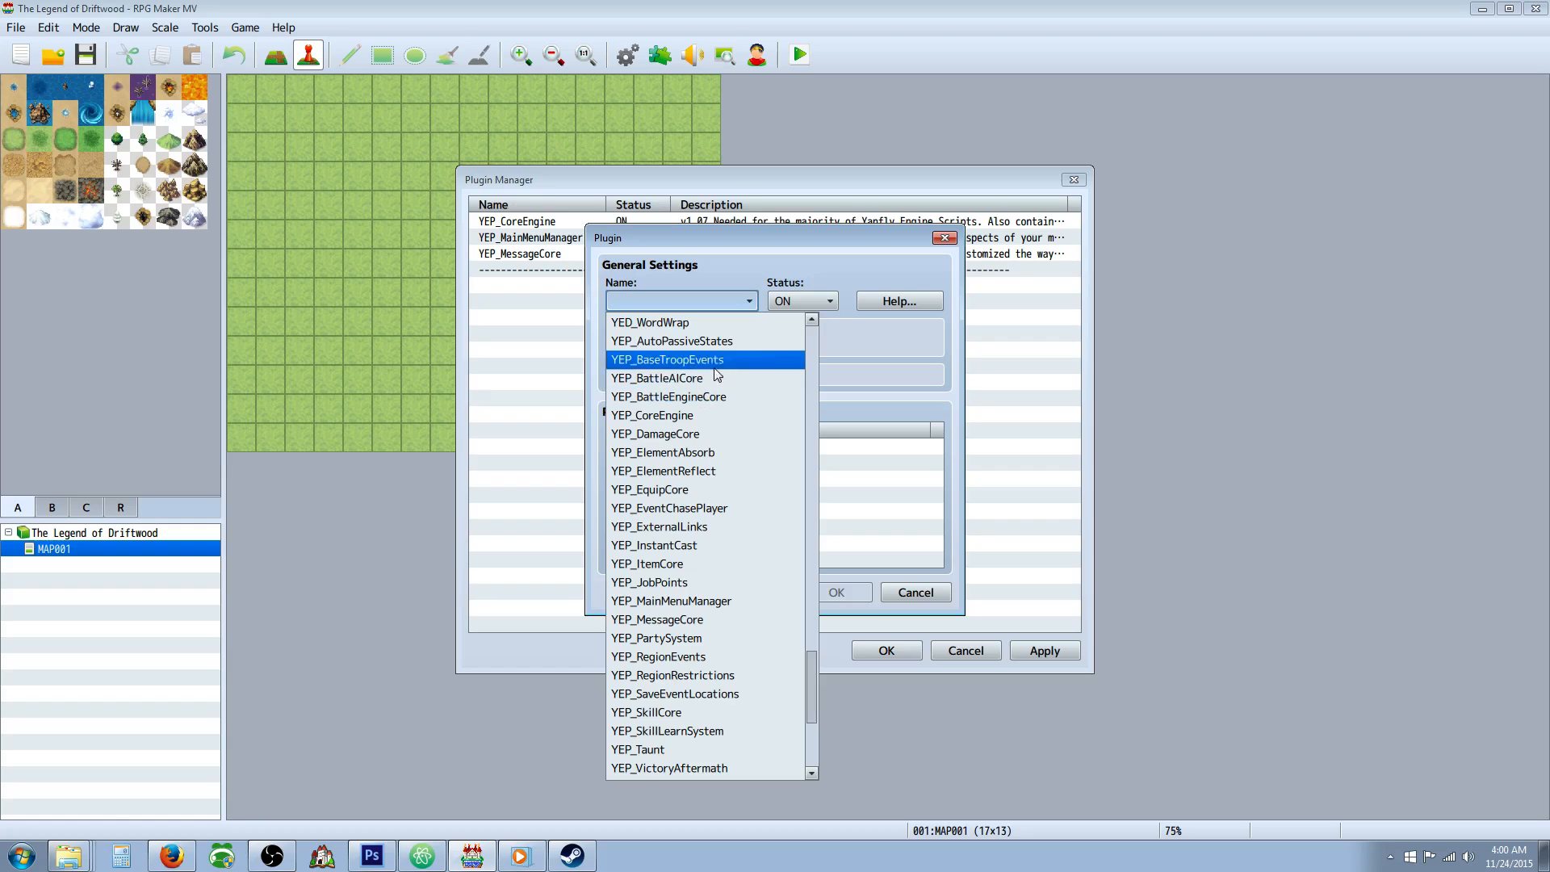
pyautogui.scroll(1, 701, 355)
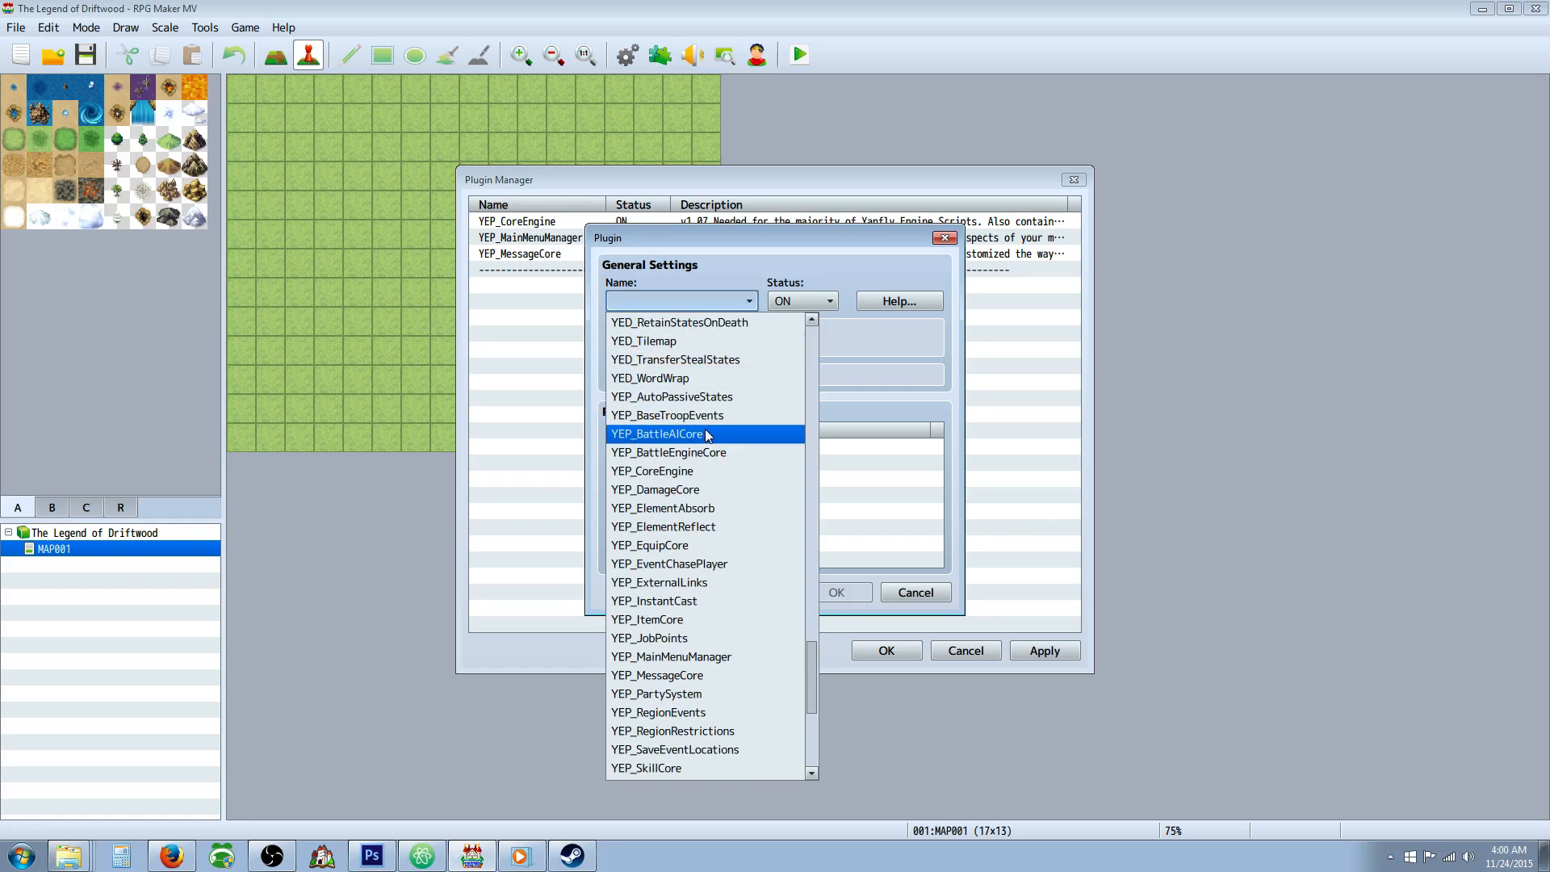
pyautogui.scroll(1, 709, 384)
pyautogui.scroll(-2, 706, 396)
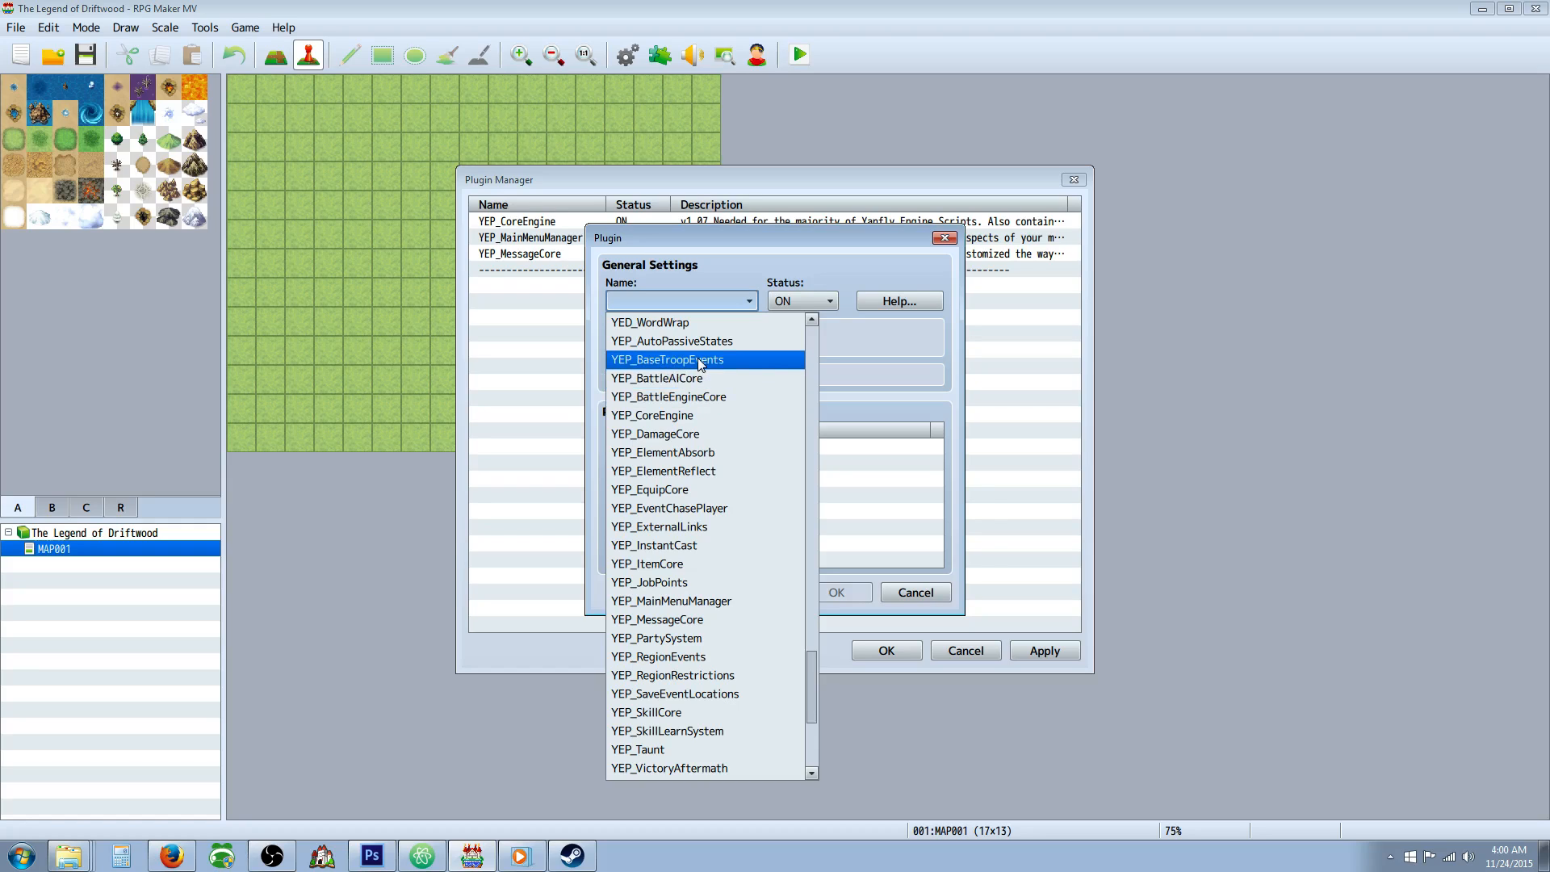
pyautogui.click(707, 400)
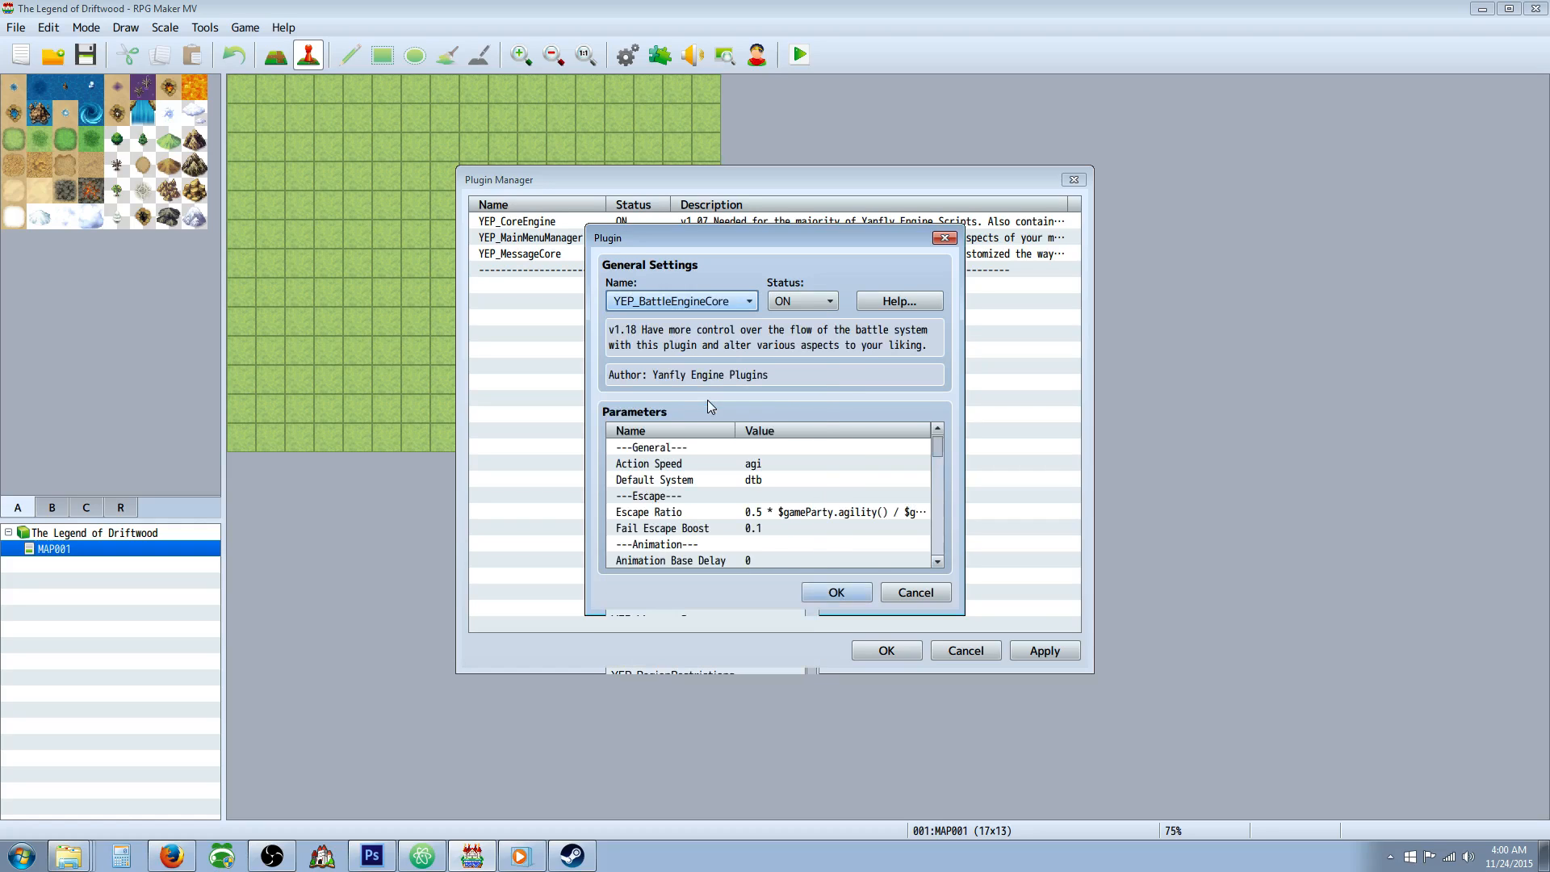
pyautogui.click(834, 592)
# Add the YEP_X_ActSeqPack1 plugin below YEP_BattleEngineCore in the plugin list, with status ON.
pyautogui.rightClick(569, 307)
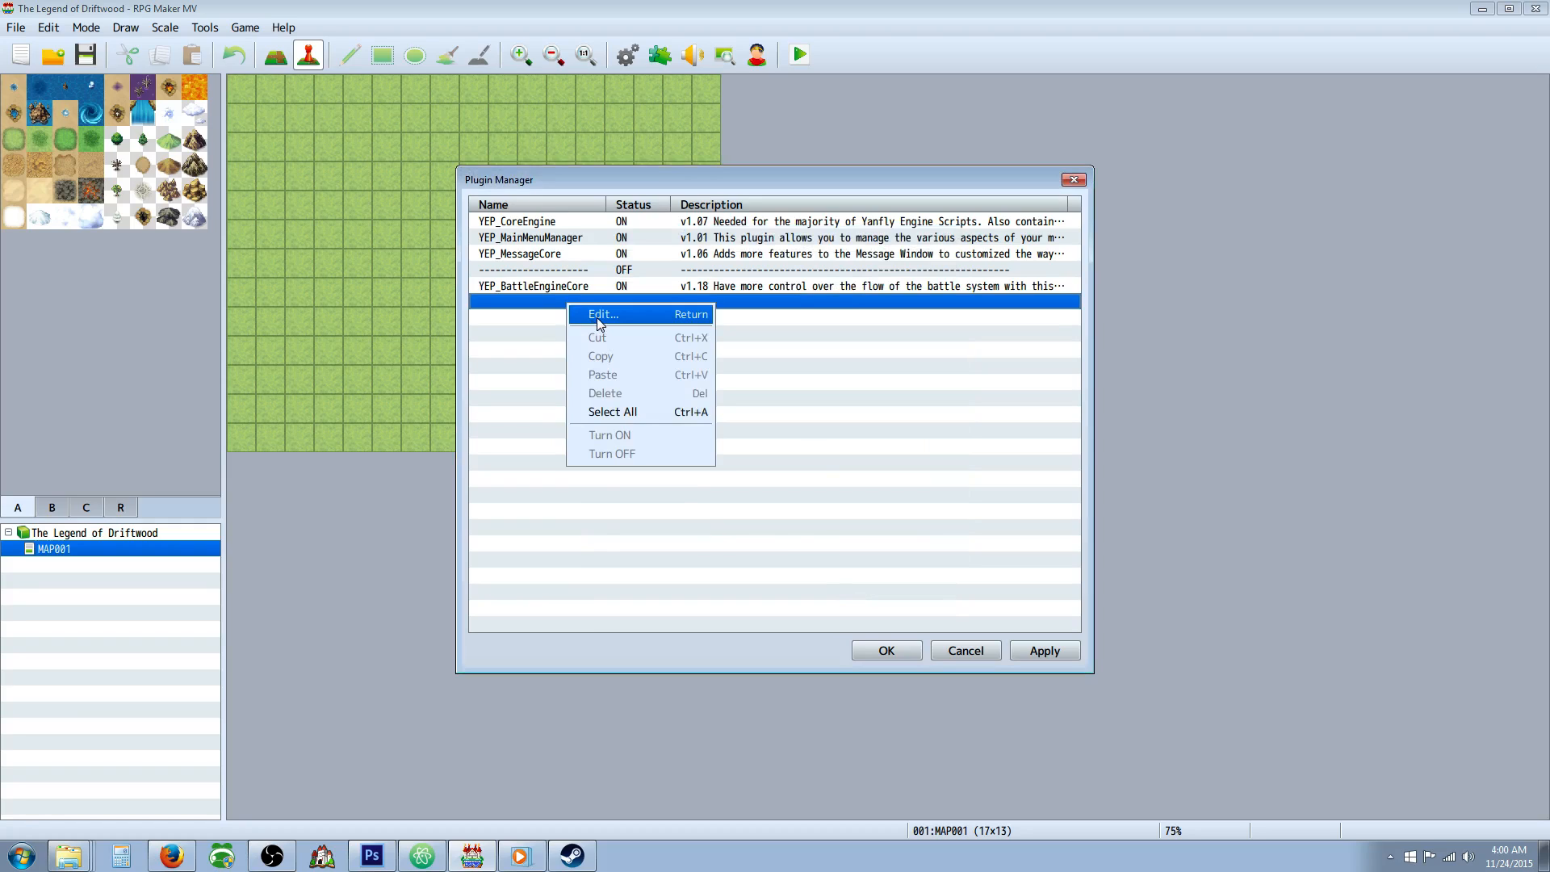
pyautogui.click(599, 319)
pyautogui.click(705, 302)
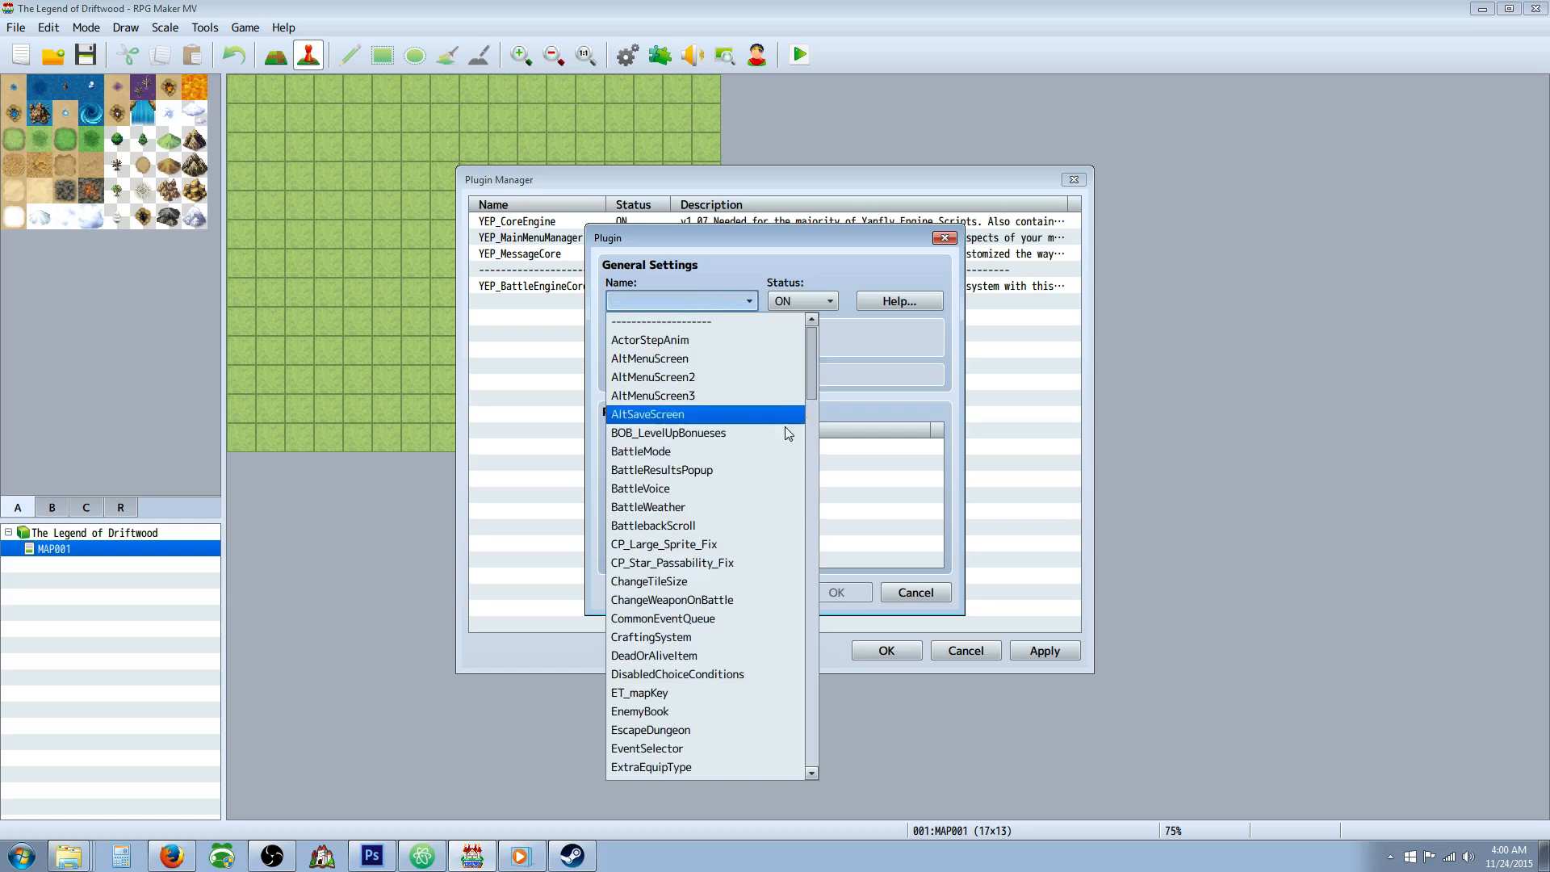
pyautogui.moveTo(811, 365); pyautogui.dragTo(803, 661)
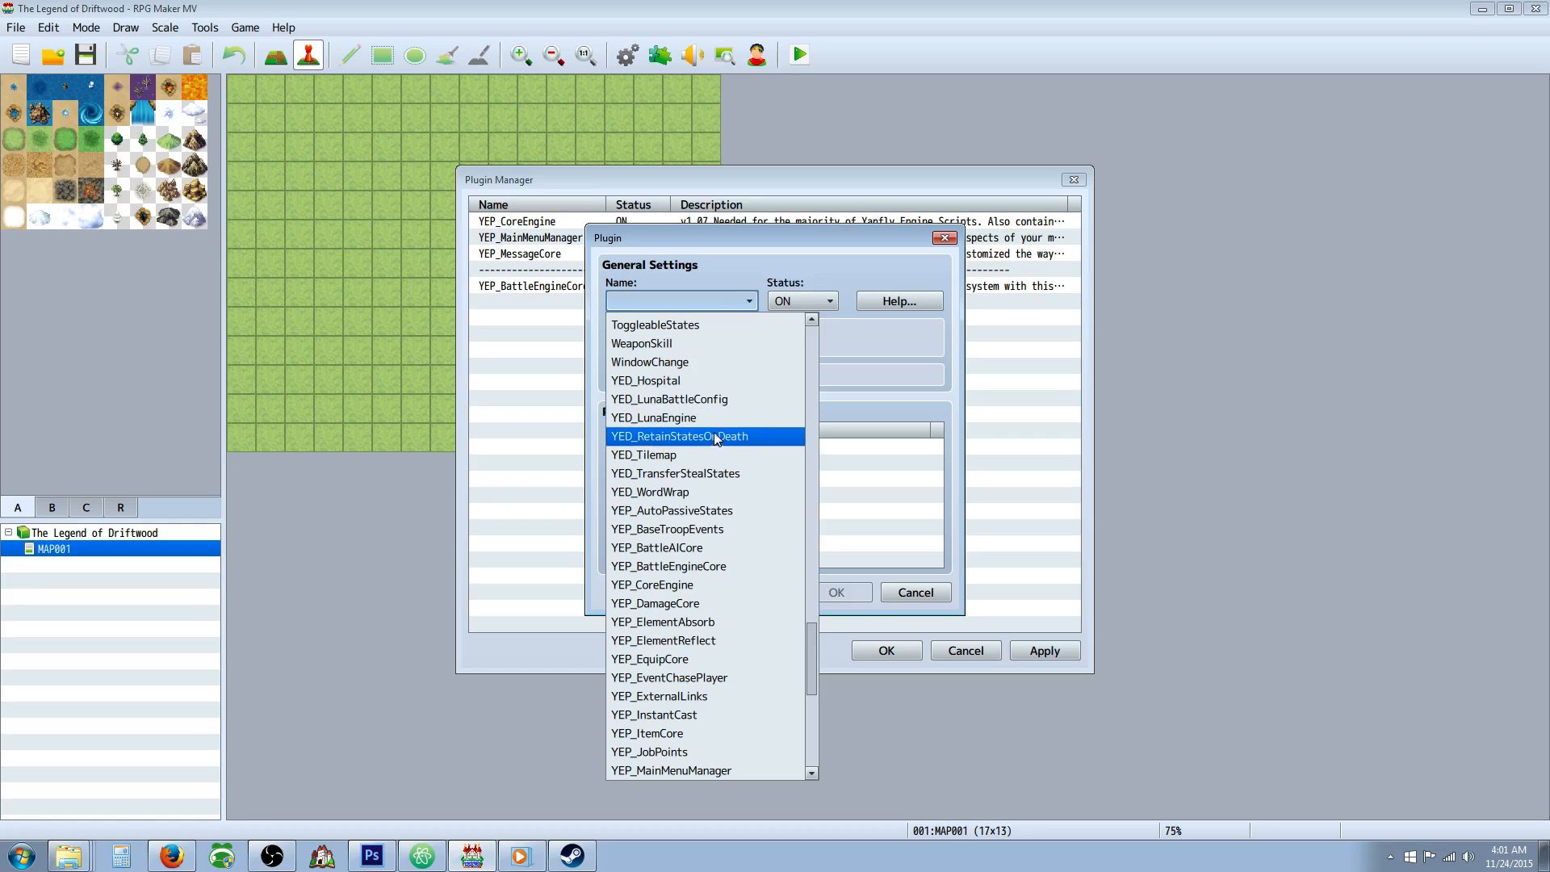
pyautogui.scroll(-2, 708, 419)
pyautogui.scroll(-1, 703, 452)
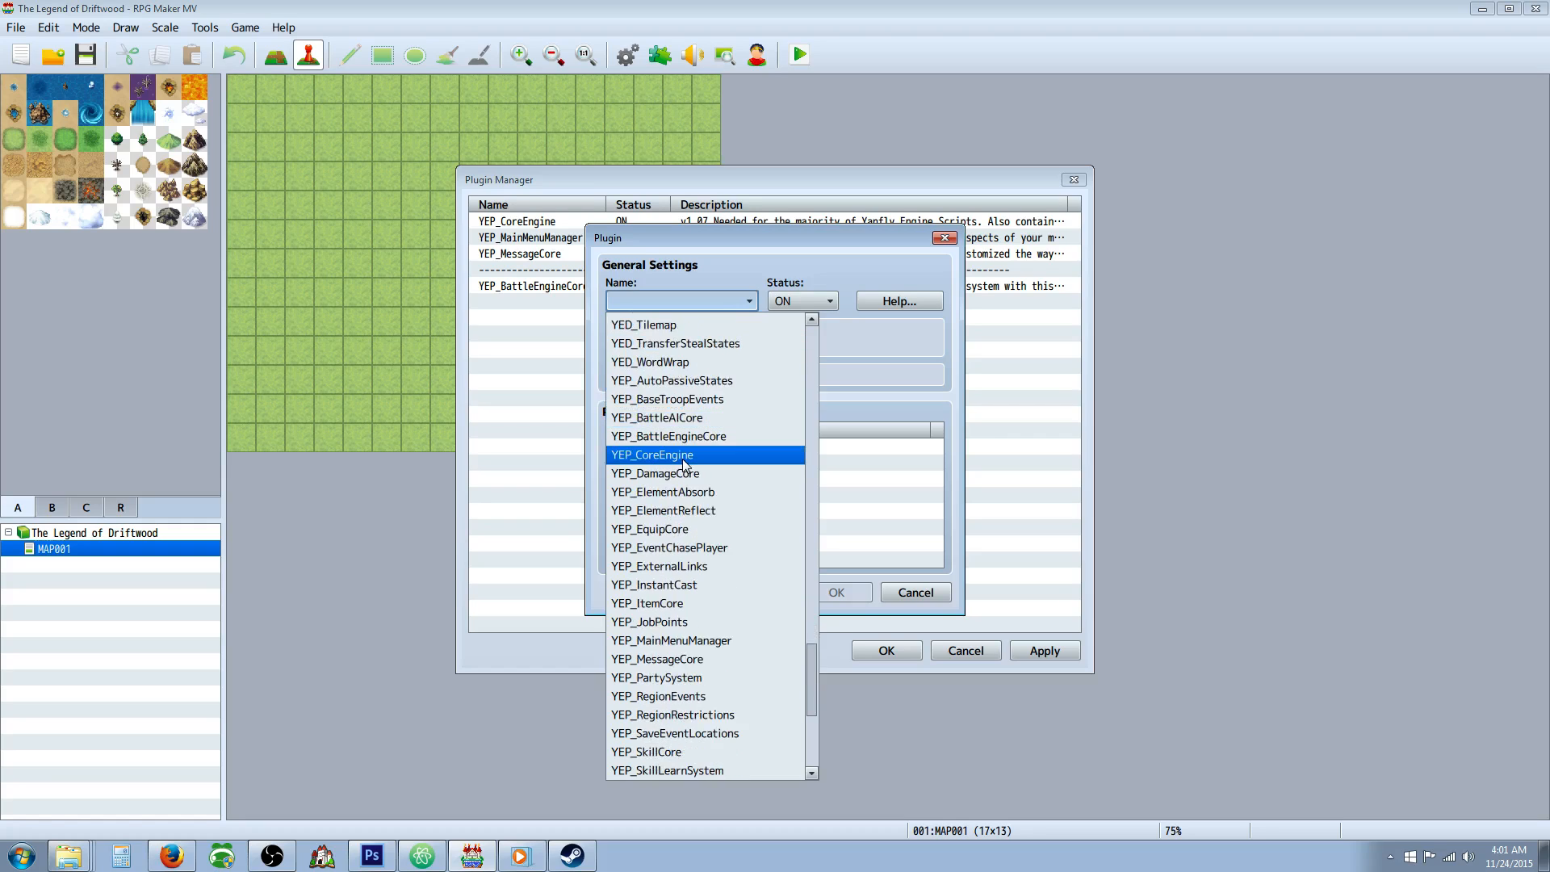
pyautogui.scroll(3, 686, 399)
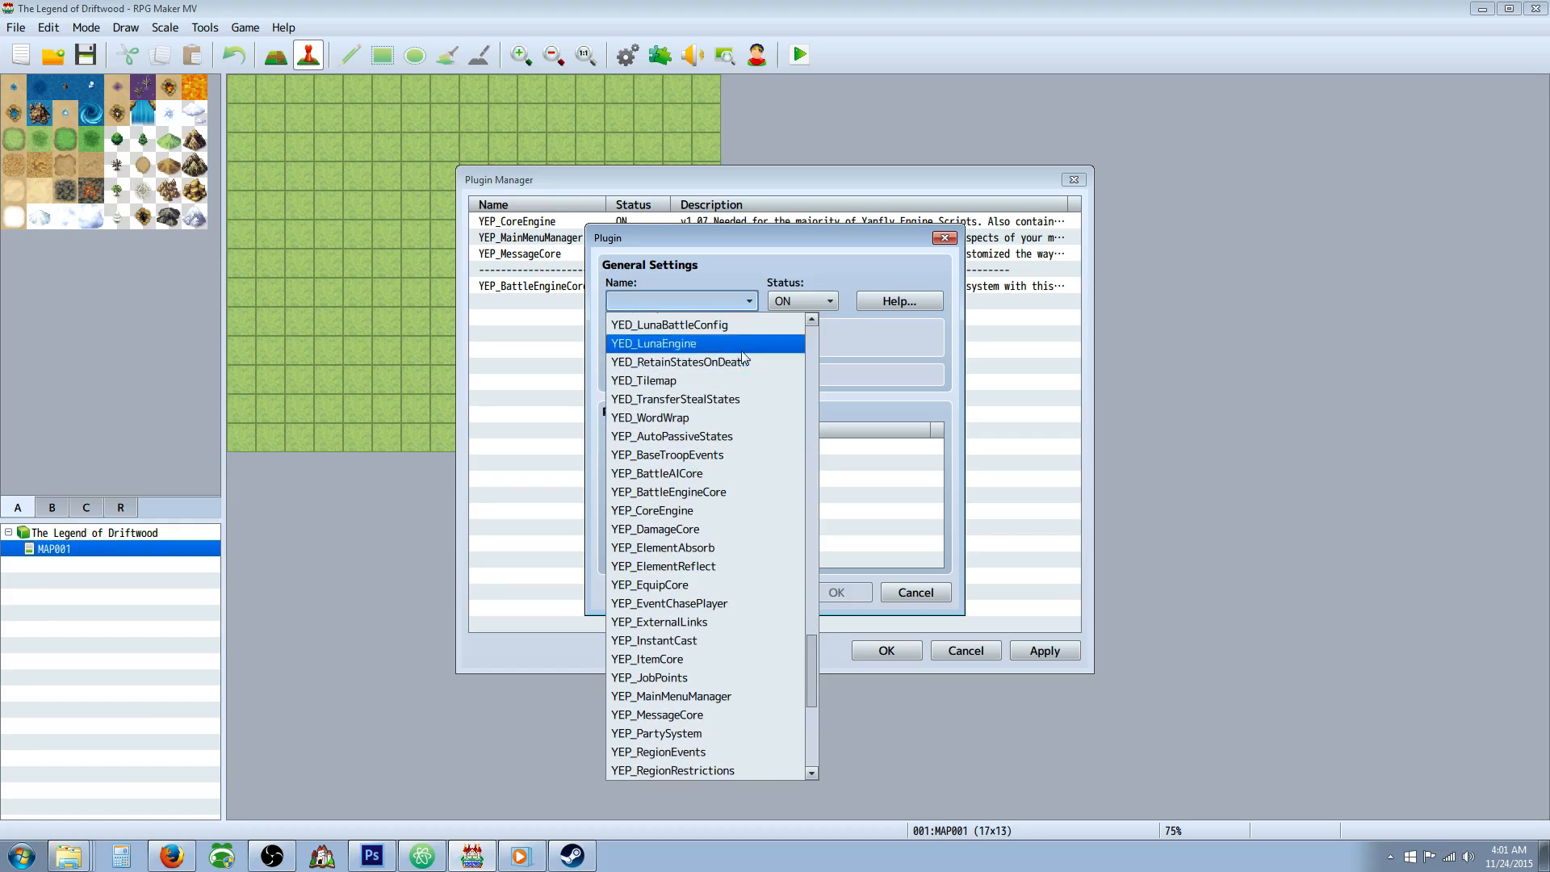
pyautogui.scroll(-2, 723, 399)
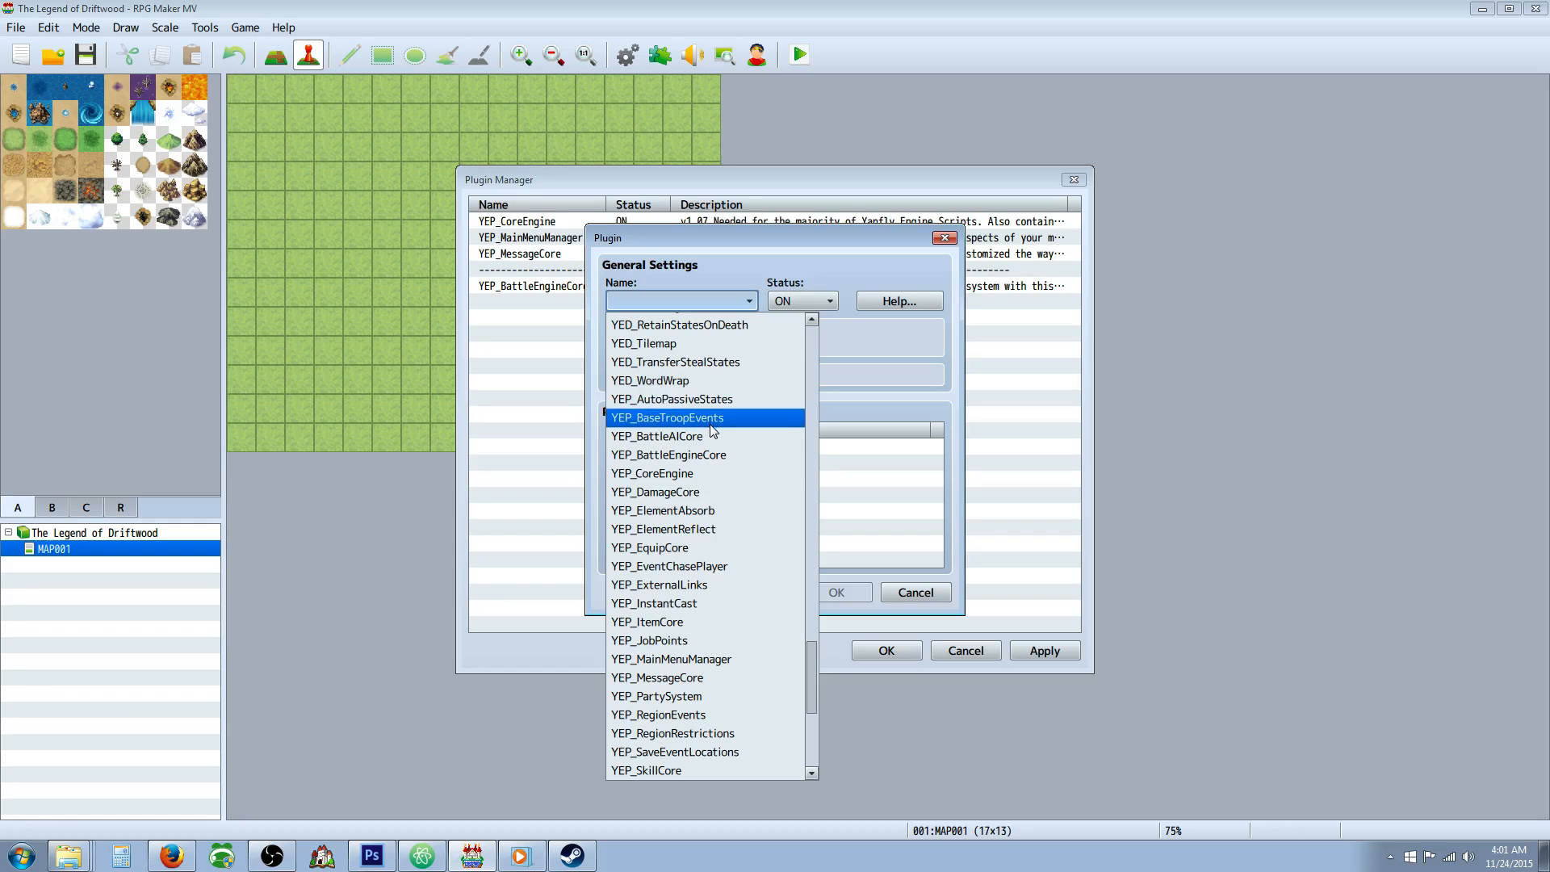
pyautogui.scroll(-1, 711, 444)
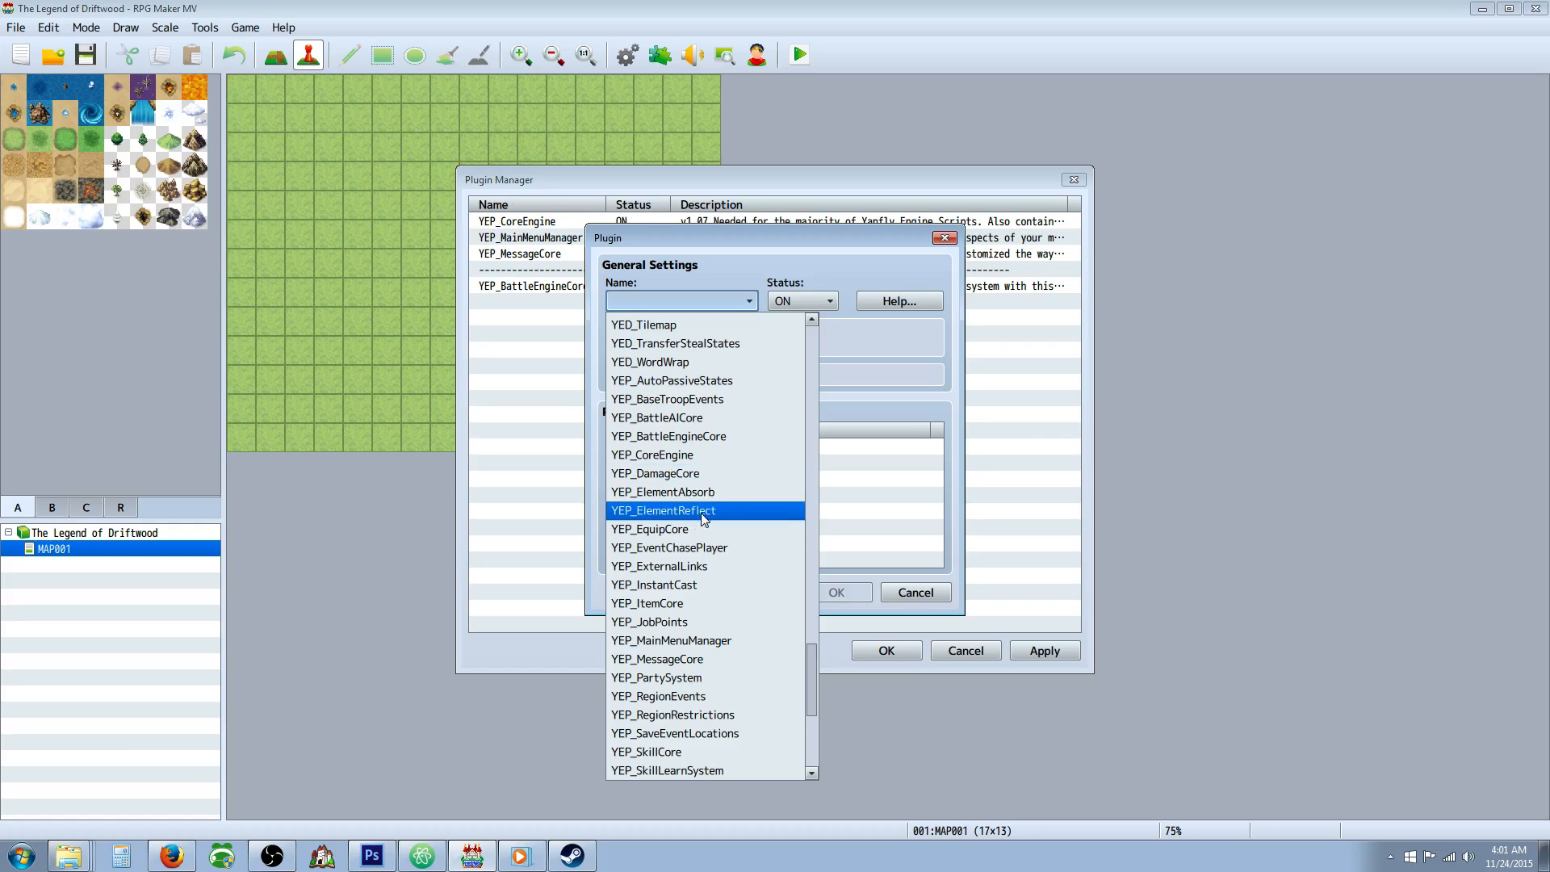
pyautogui.scroll(-4, 700, 511)
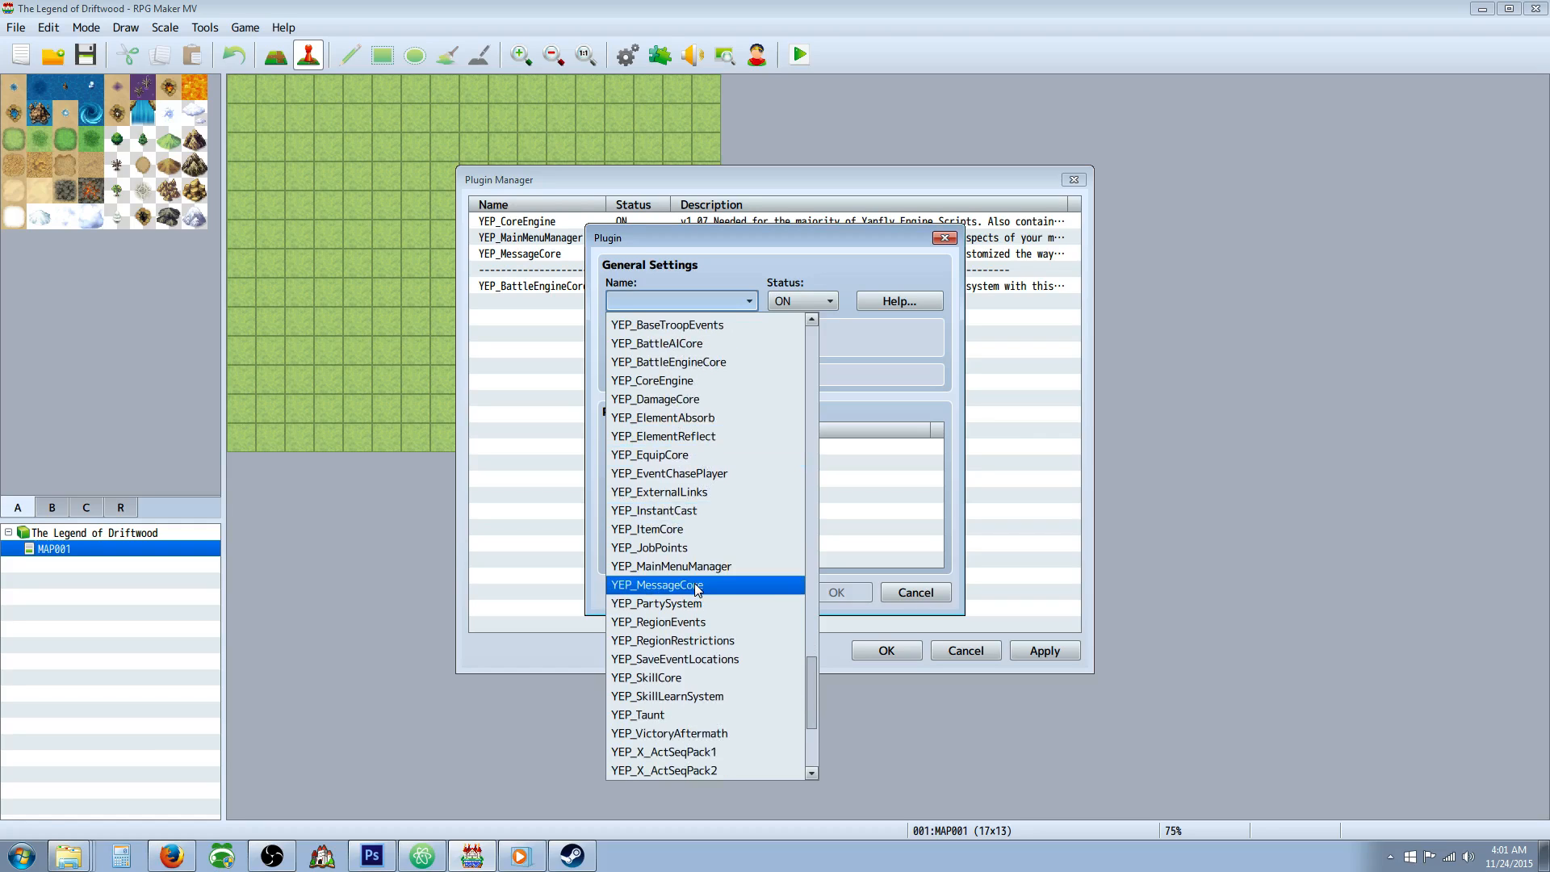
pyautogui.scroll(-6, 699, 638)
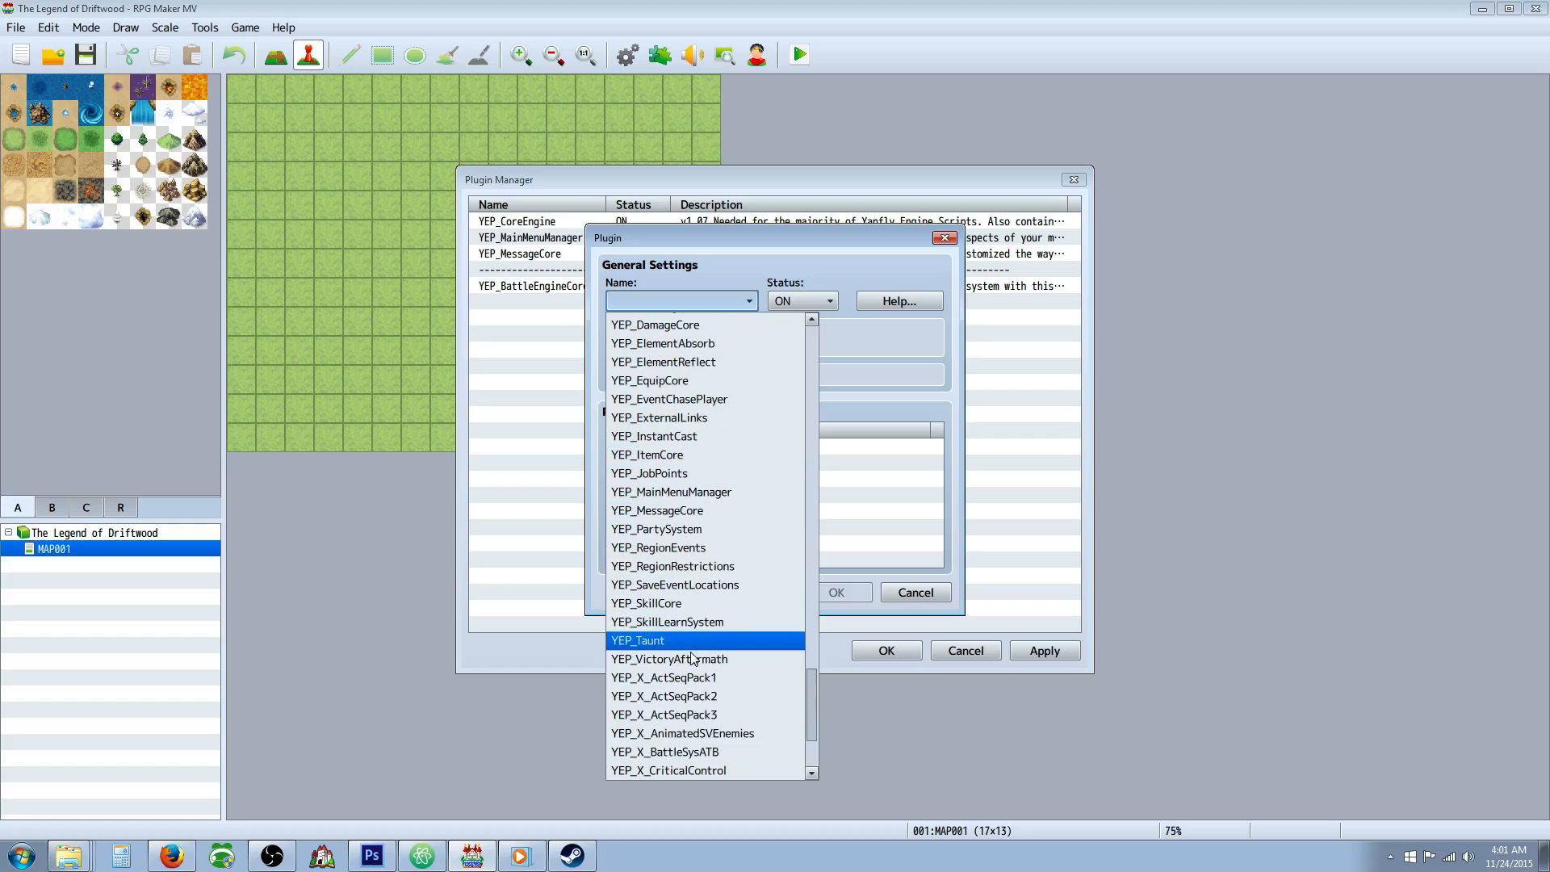
pyautogui.scroll(-1, 703, 650)
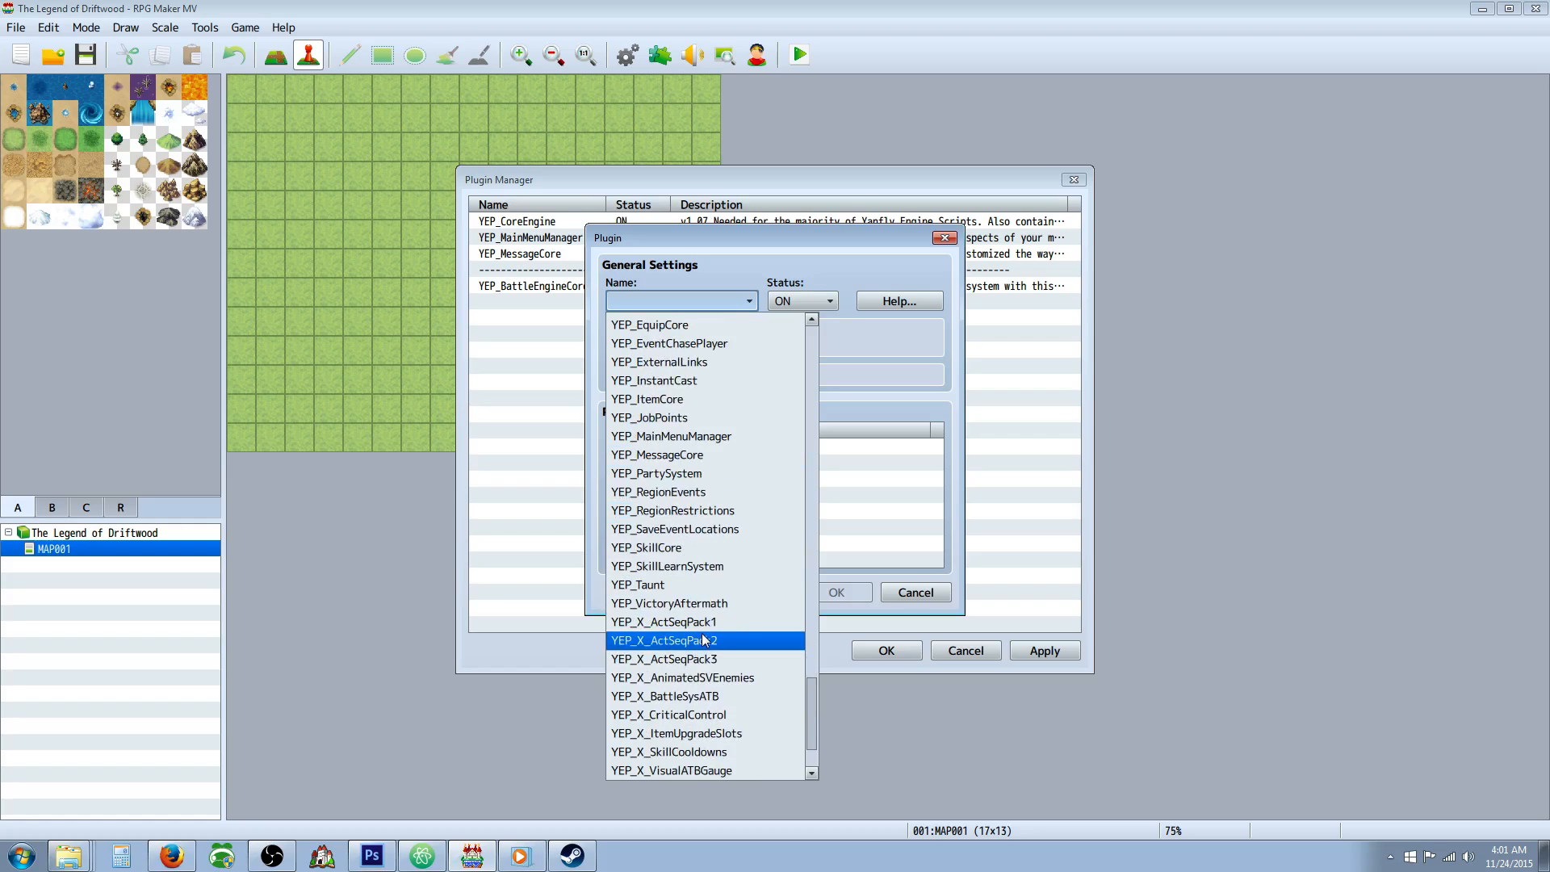
pyautogui.click(695, 622)
pyautogui.click(833, 593)
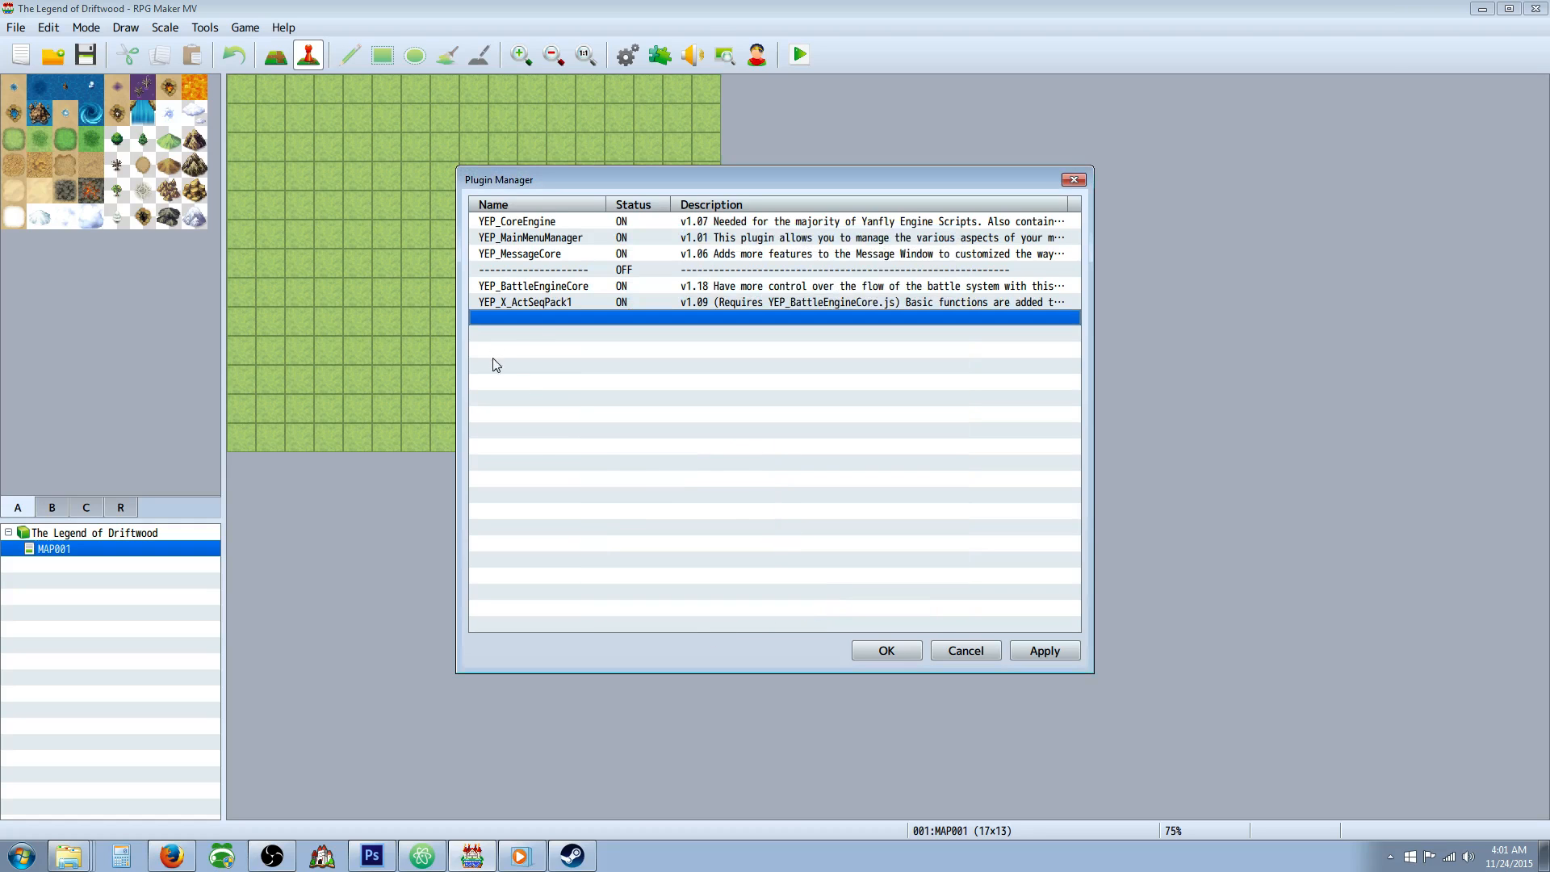
# Add the YEP_X_ActSeqPack2 plugin below YEP_X_ActSeqPack1 in the plugin list, with status ON.
pyautogui.rightClick(544, 317)
pyautogui.click(568, 332)
pyautogui.click(738, 300)
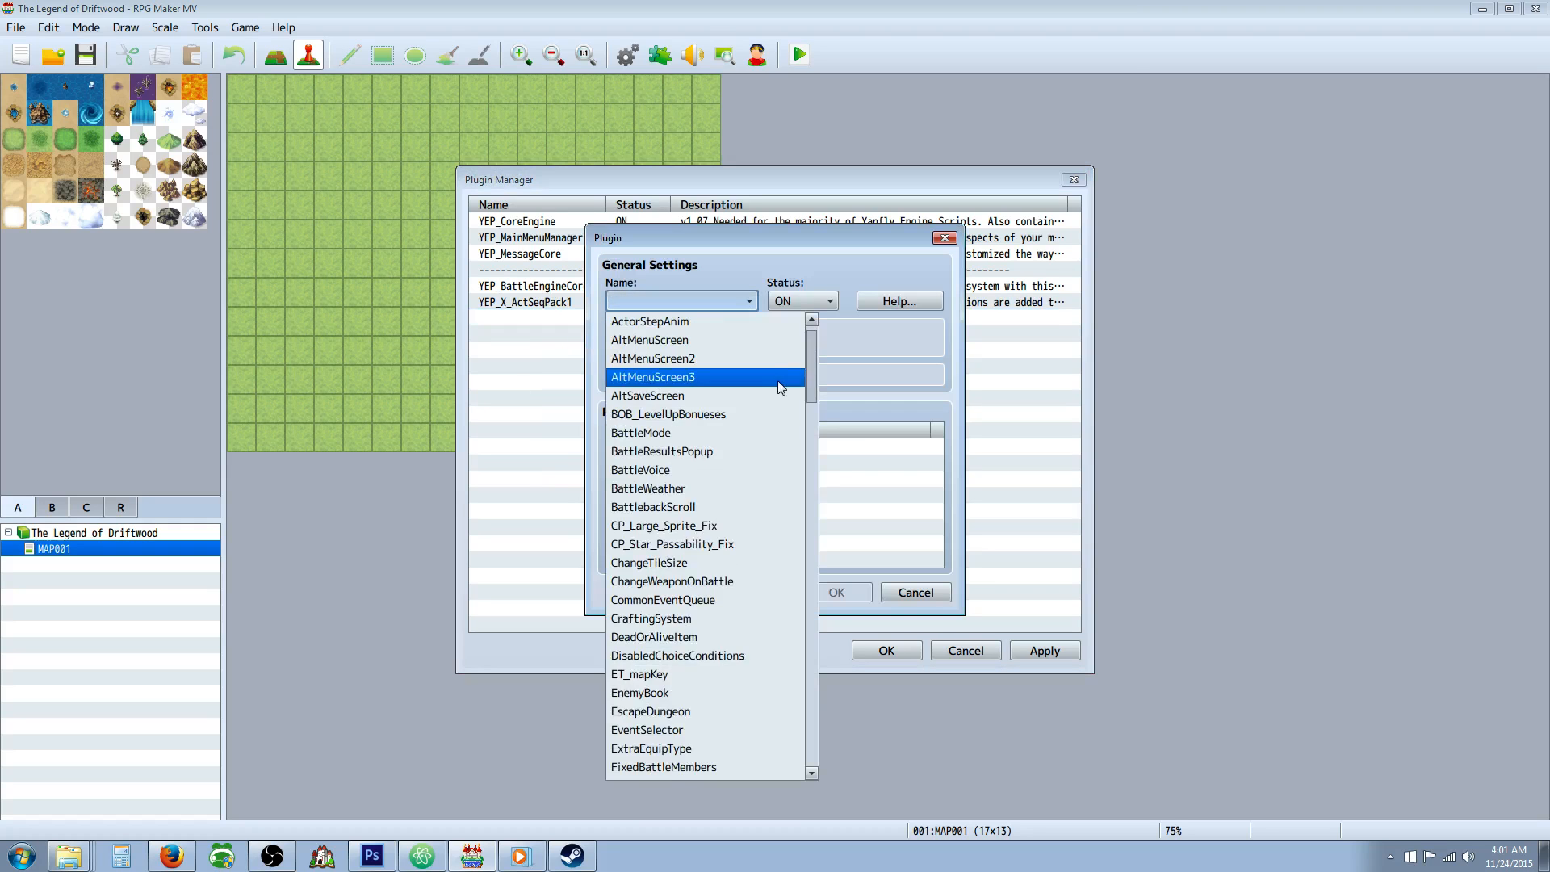
pyautogui.moveTo(810, 380); pyautogui.dragTo(802, 605)
pyautogui.scroll(6, 725, 528)
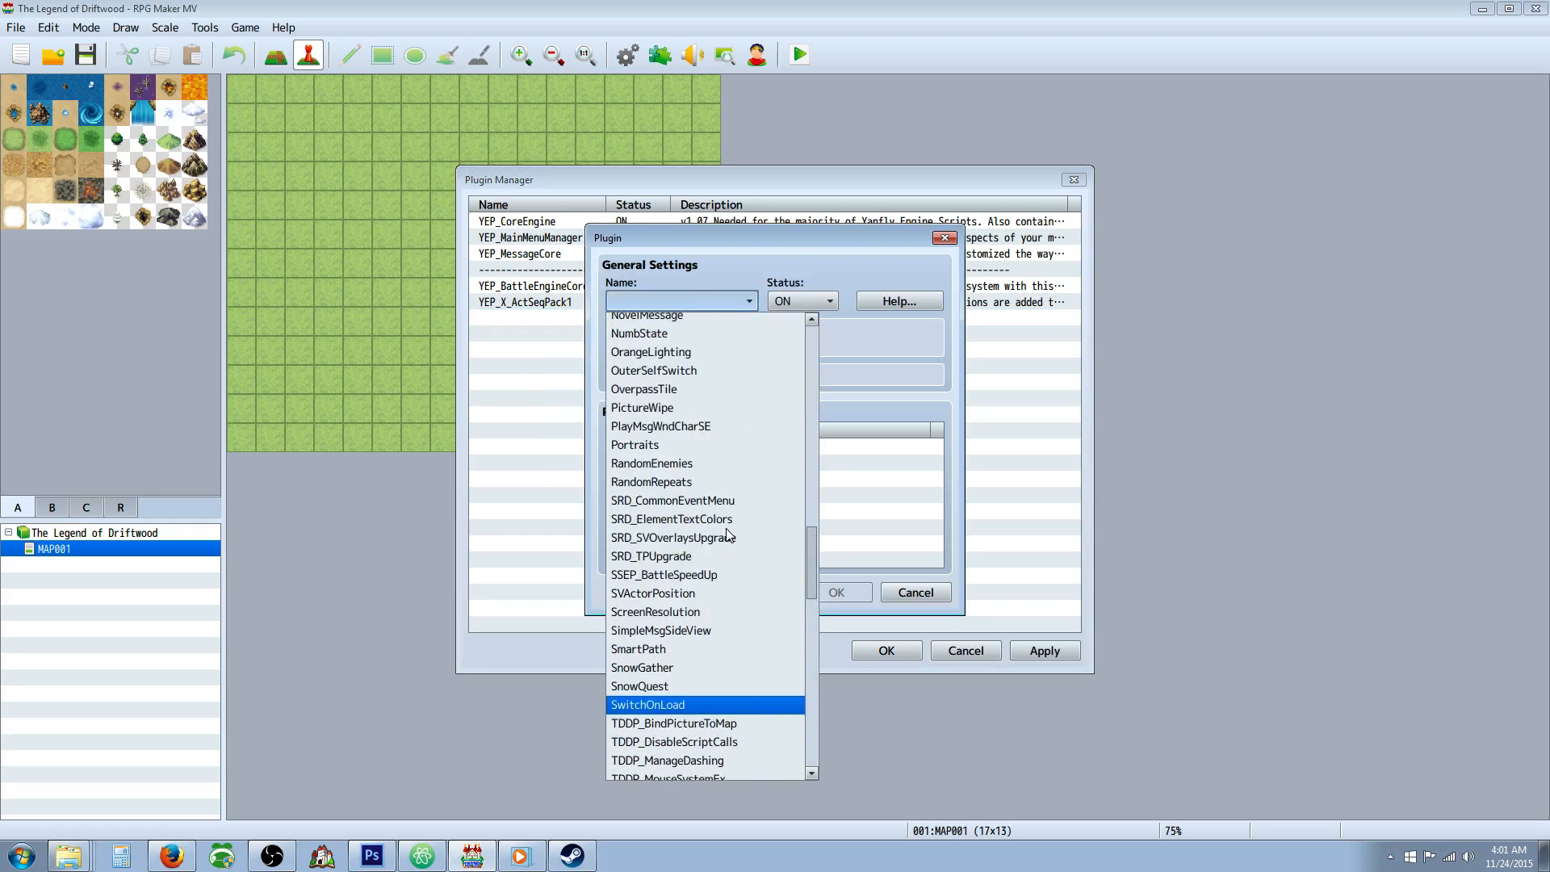
pyautogui.scroll(-2, 725, 531)
pyautogui.scroll(-15, 738, 565)
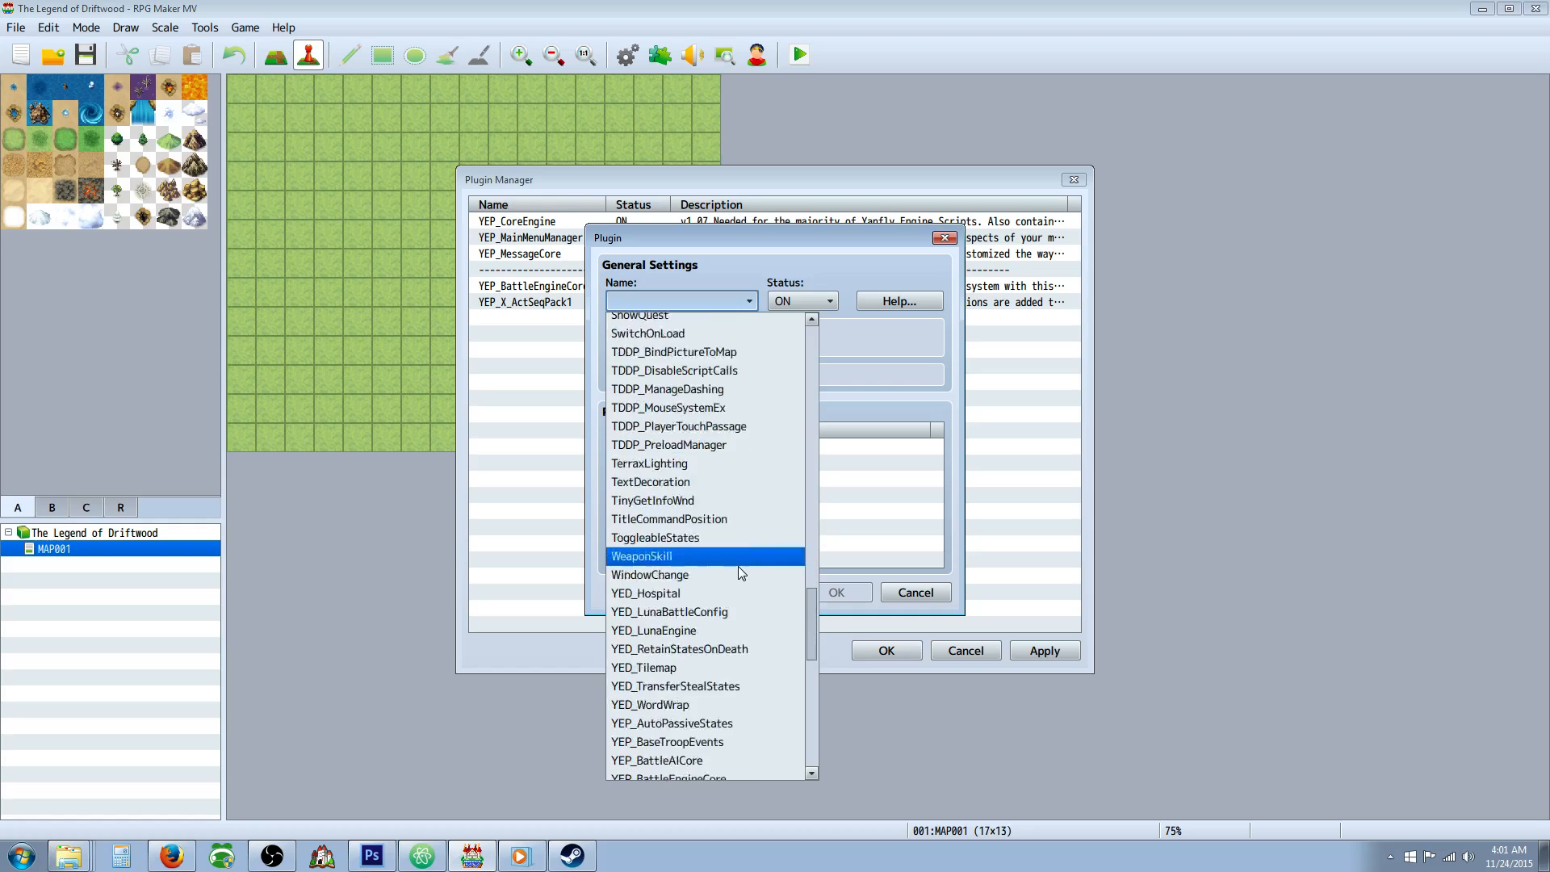
pyautogui.click(728, 574)
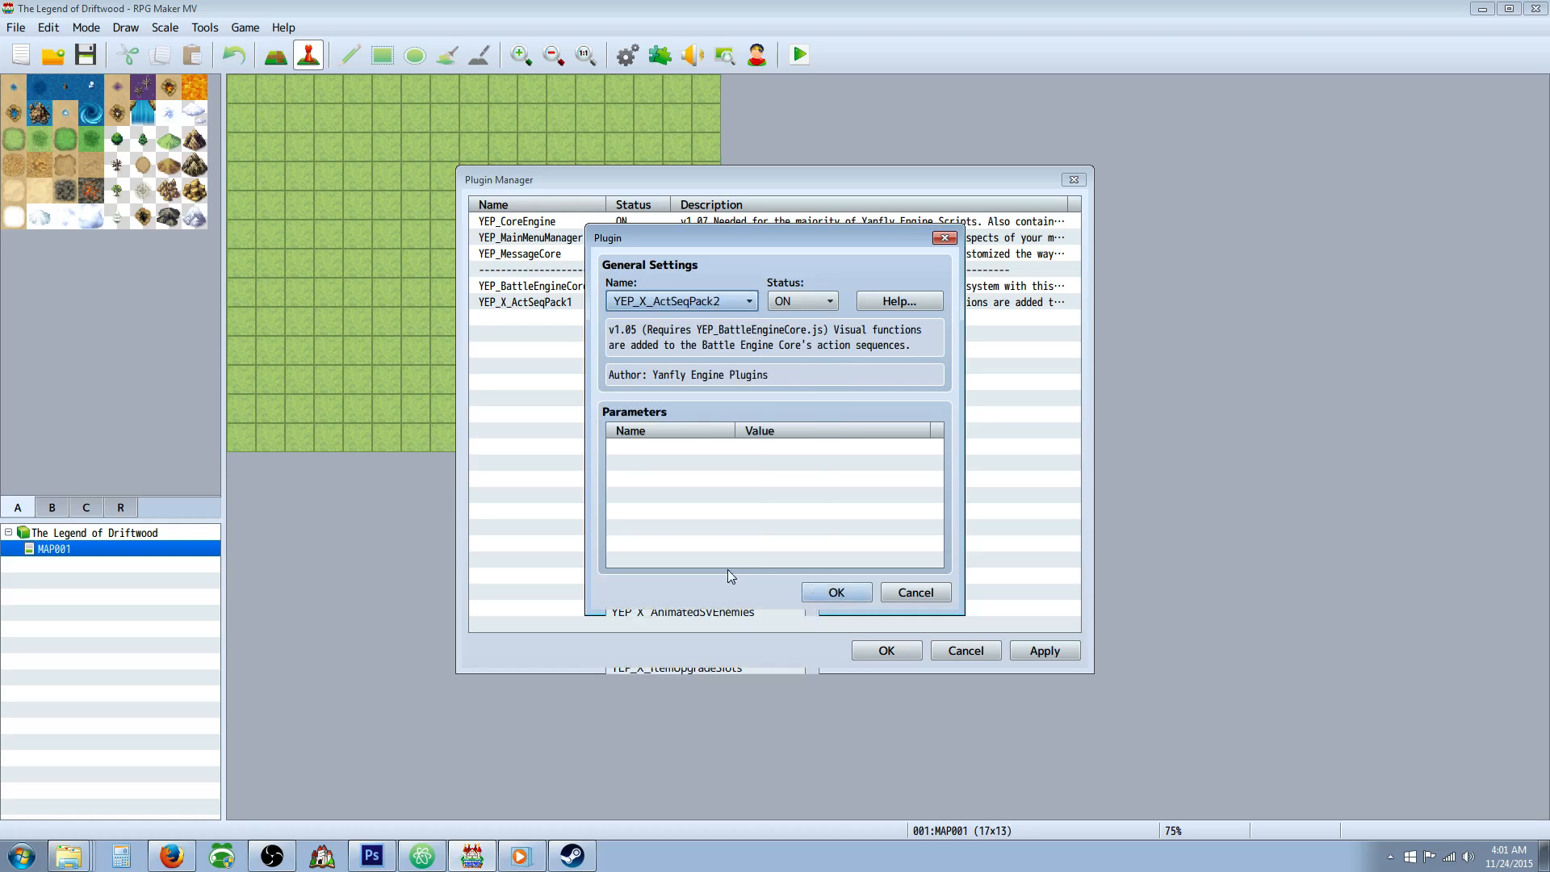
pyautogui.click(832, 592)
# Add the YEP_X_ActSeqPack3 plugin below YEP_X_ActSeqPack2, keeping status ON and Camera Option at Battle Camera.
pyautogui.rightClick(559, 347)
pyautogui.click(599, 349)
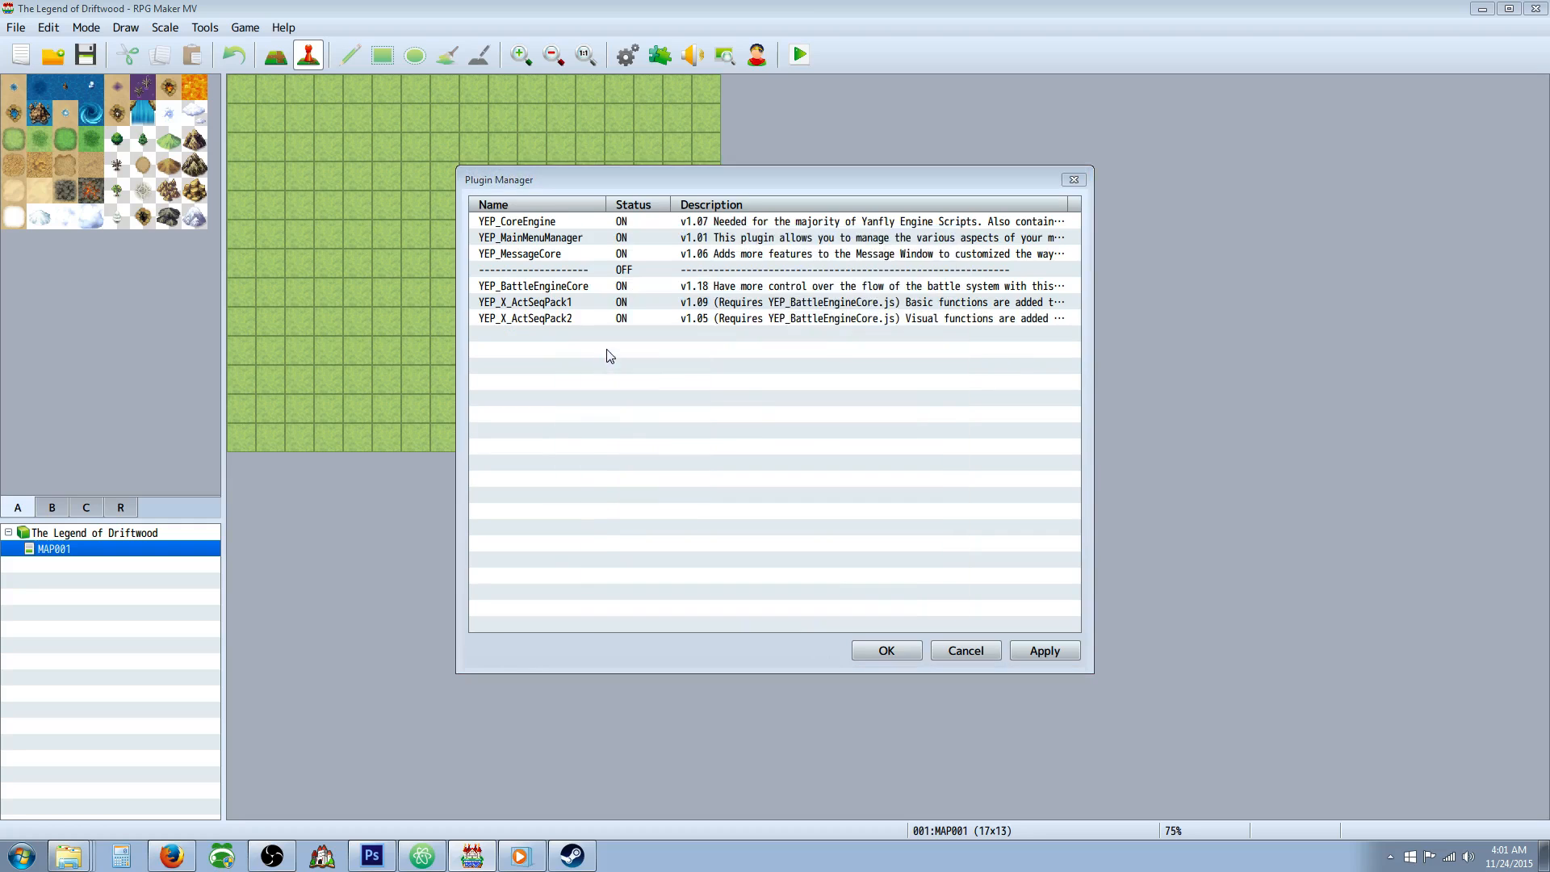
pyautogui.click(750, 301)
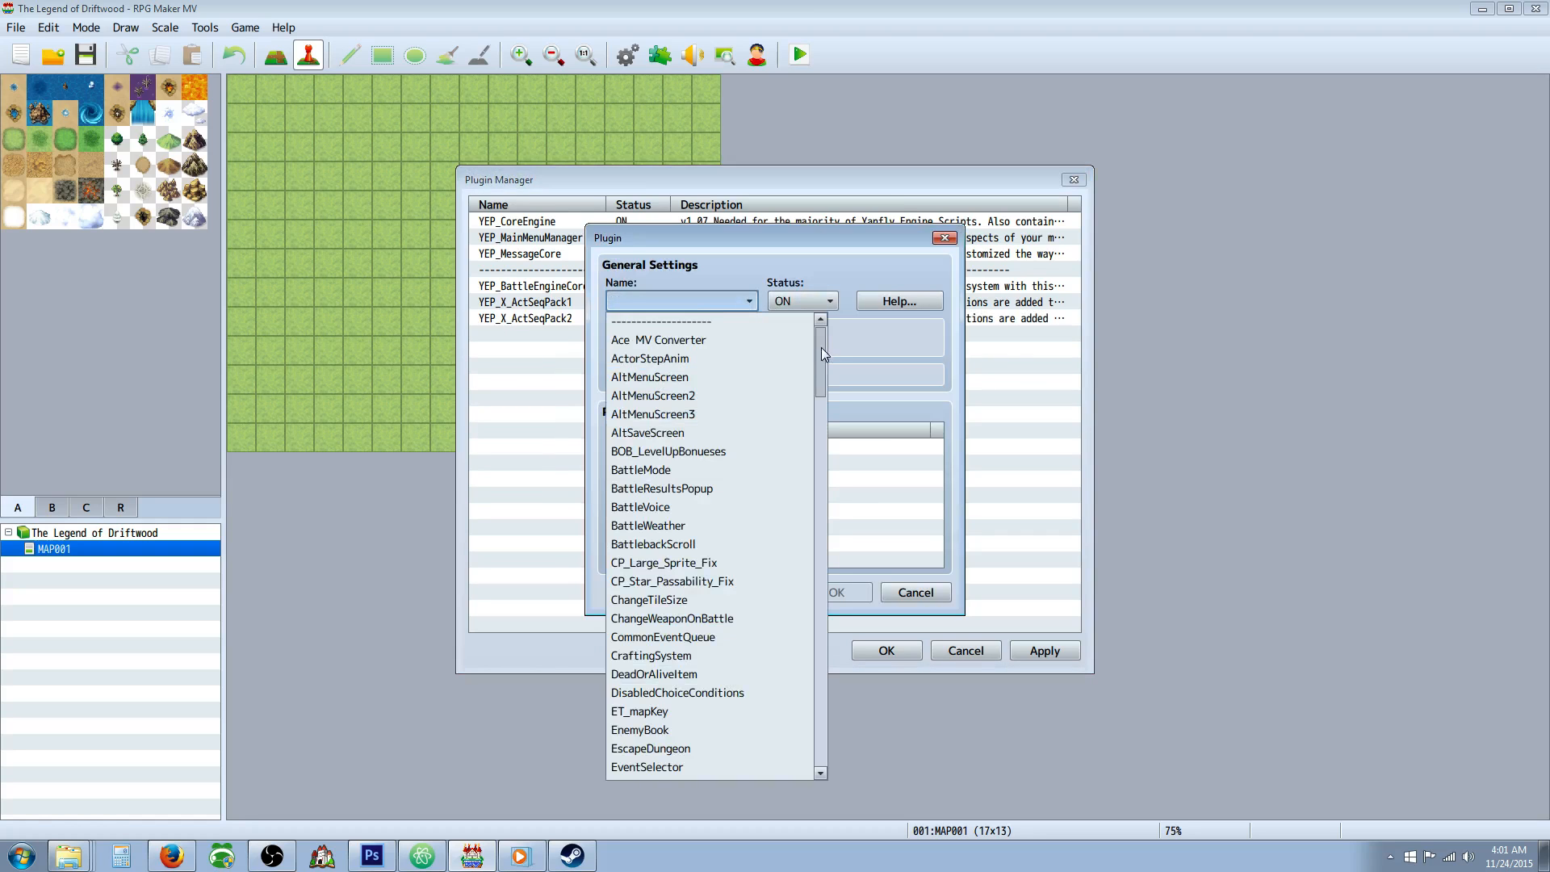
pyautogui.moveTo(821, 348); pyautogui.dragTo(811, 698)
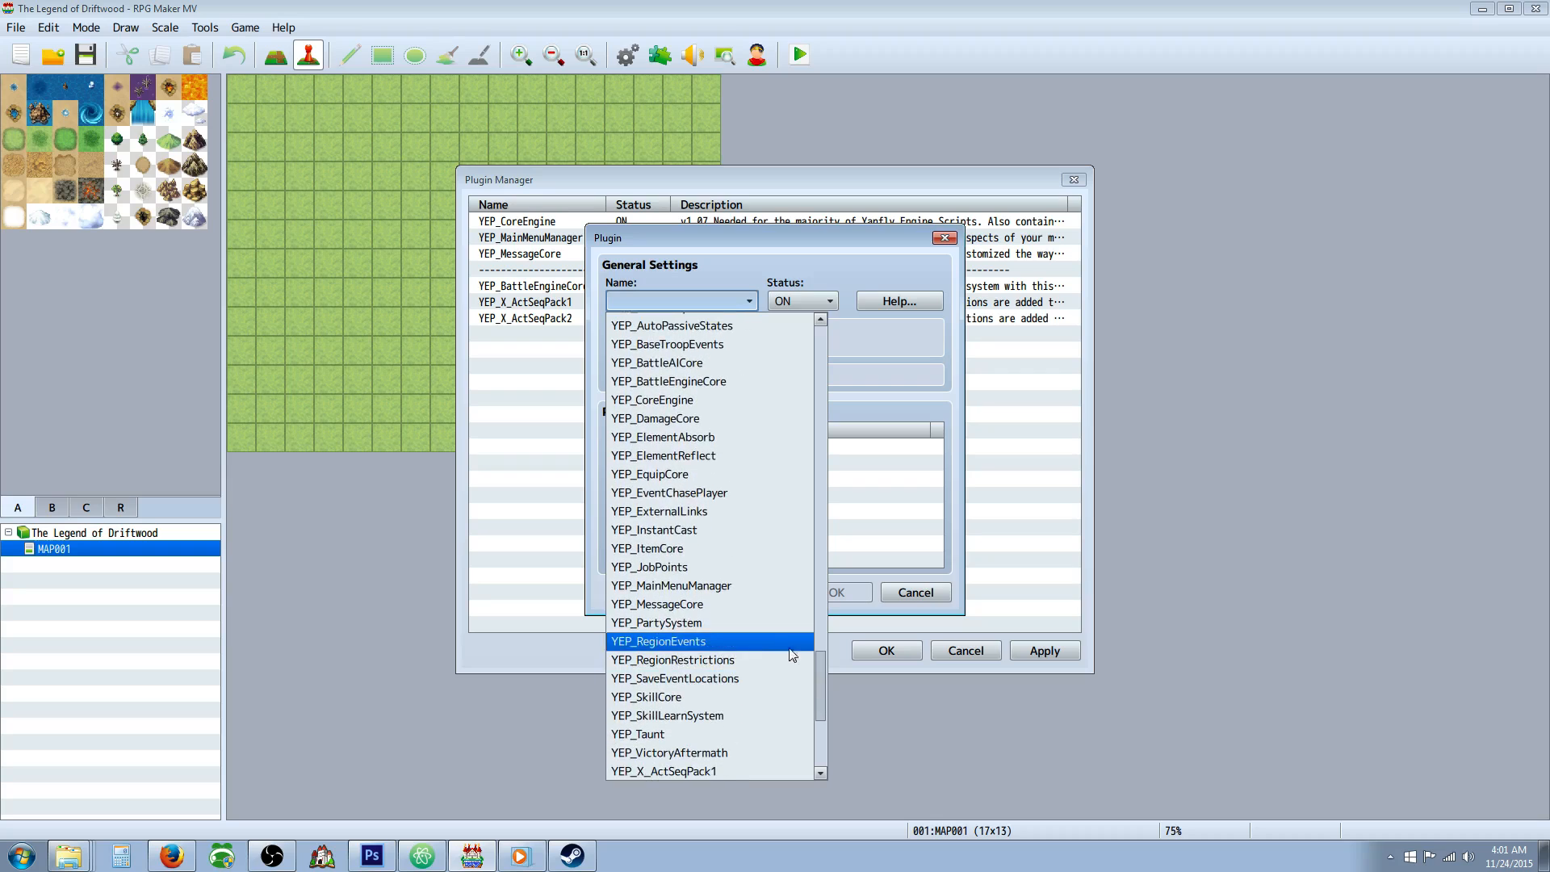
pyautogui.click(718, 733)
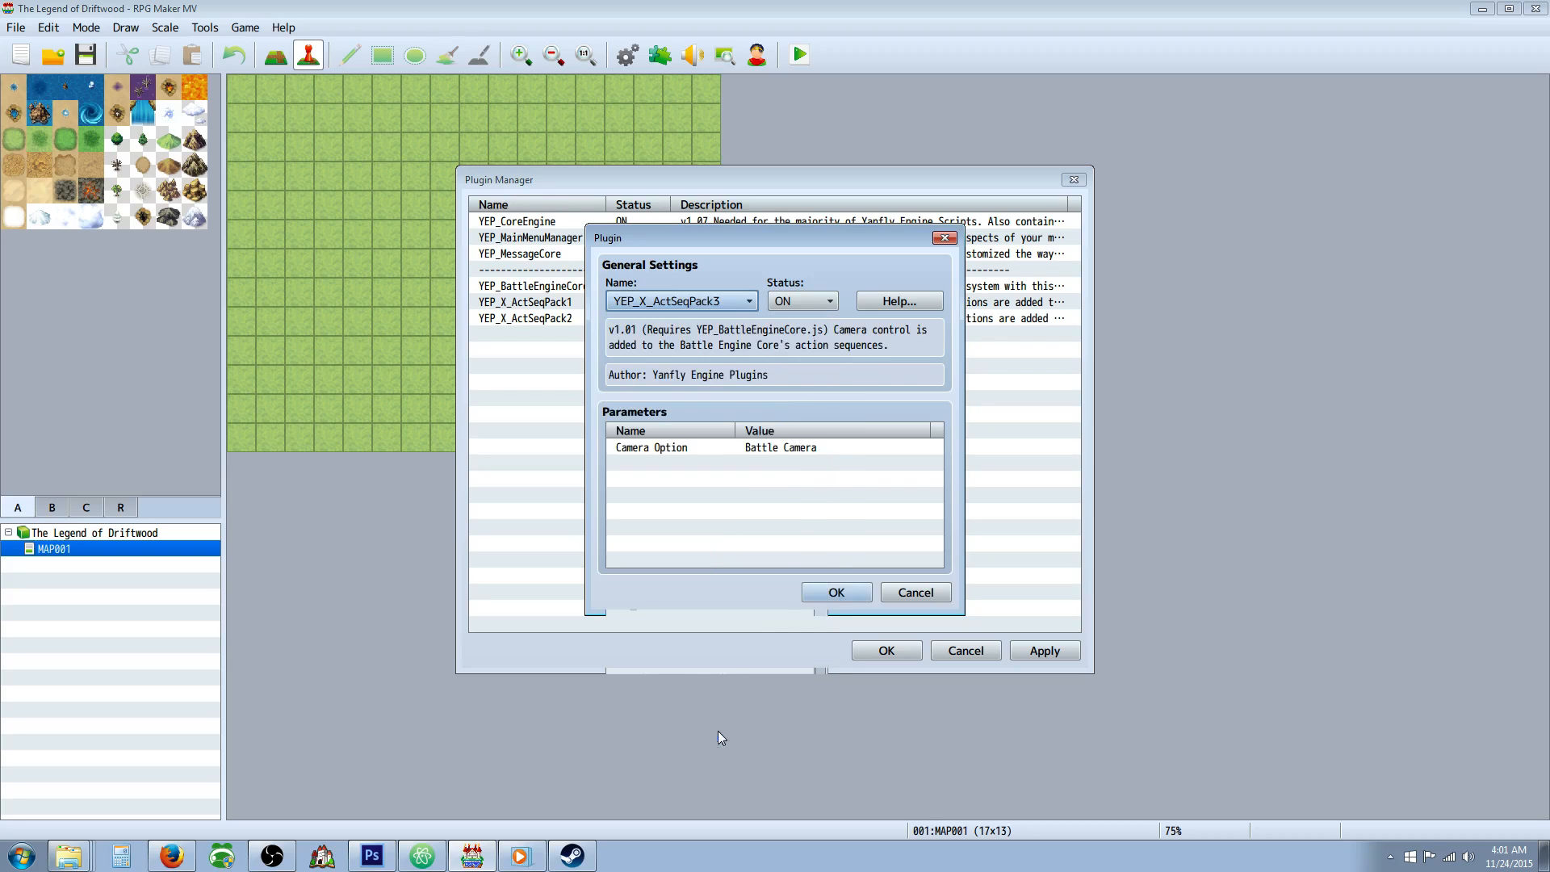
pyautogui.click(824, 594)
# Add the YEP_X_BattleSysATB plugin below YEP_X_ActSeqPack3 in the plugin list, with status ON.
pyautogui.rightClick(570, 358)
pyautogui.click(589, 364)
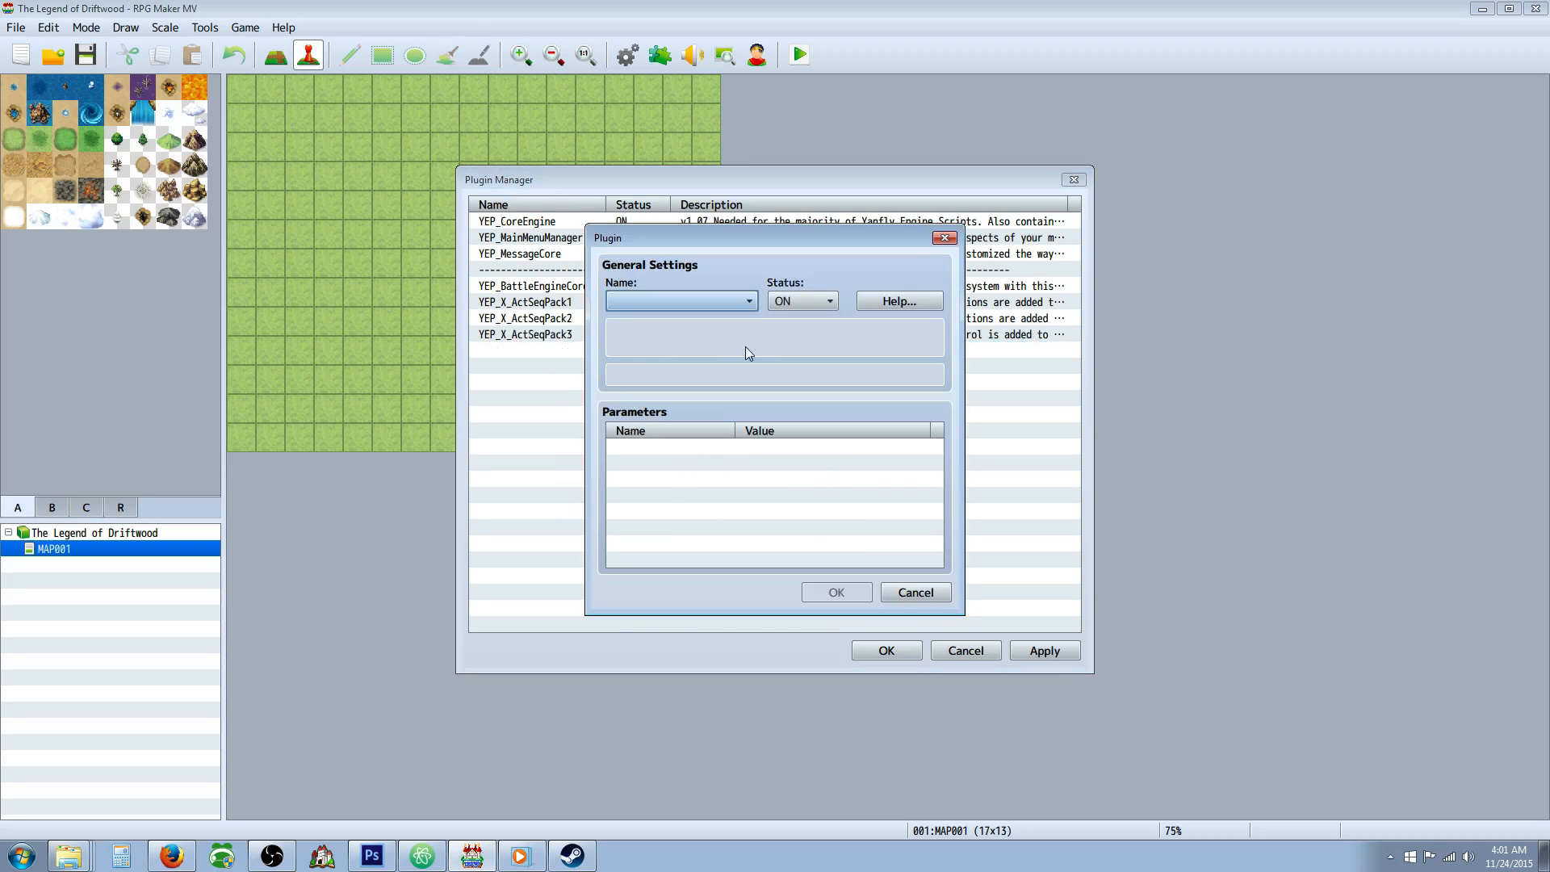
pyautogui.click(749, 301)
pyautogui.moveTo(812, 351); pyautogui.dragTo(808, 677)
pyautogui.scroll(-5, 726, 662)
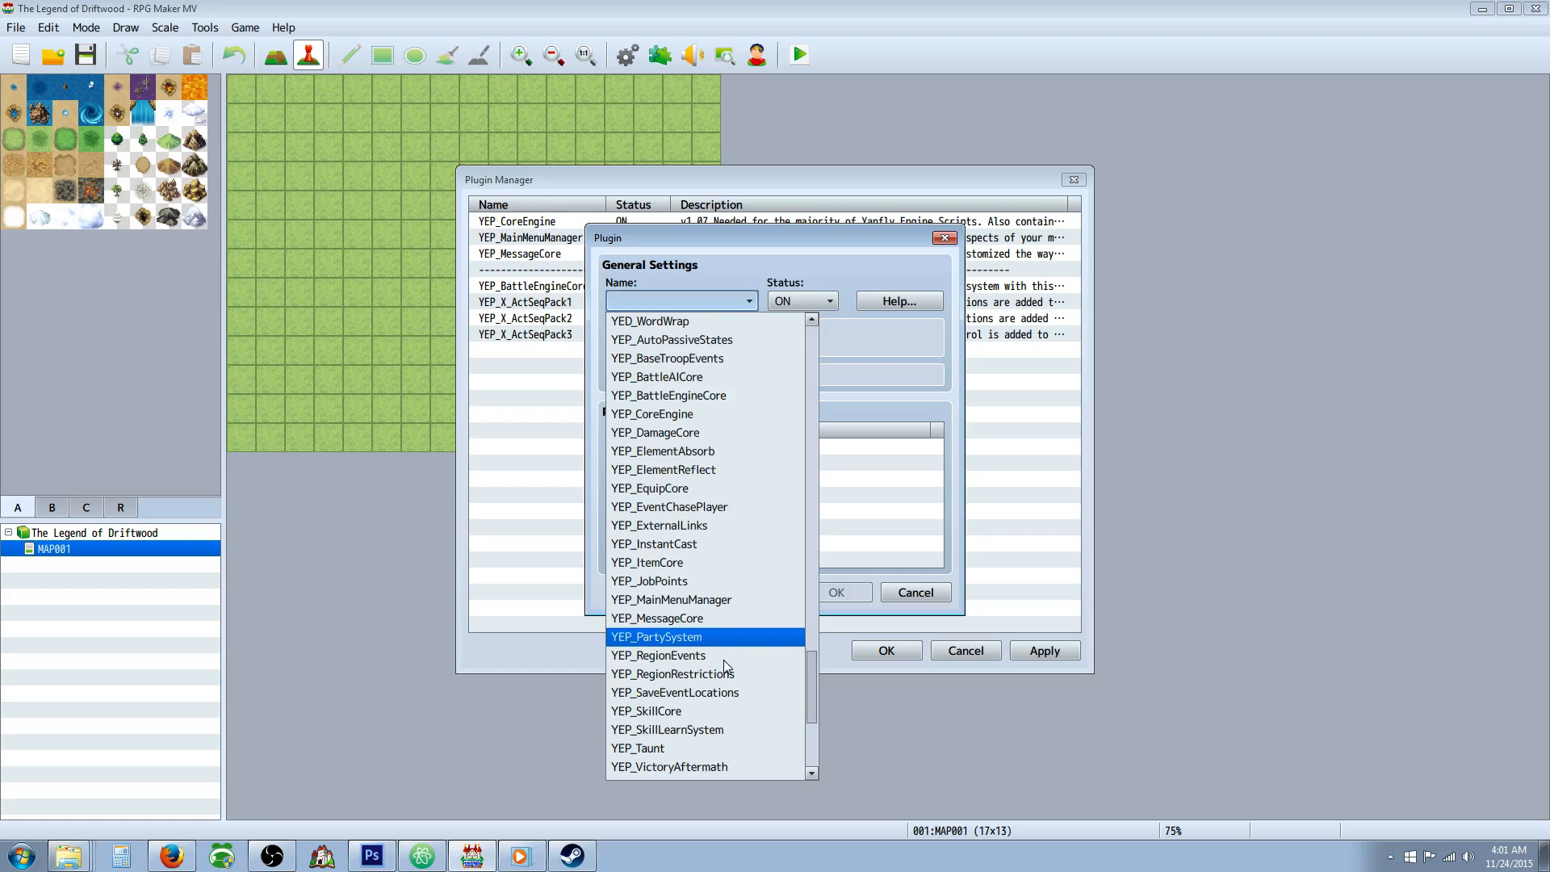
pyautogui.scroll(2, 722, 658)
pyautogui.scroll(-3, 727, 646)
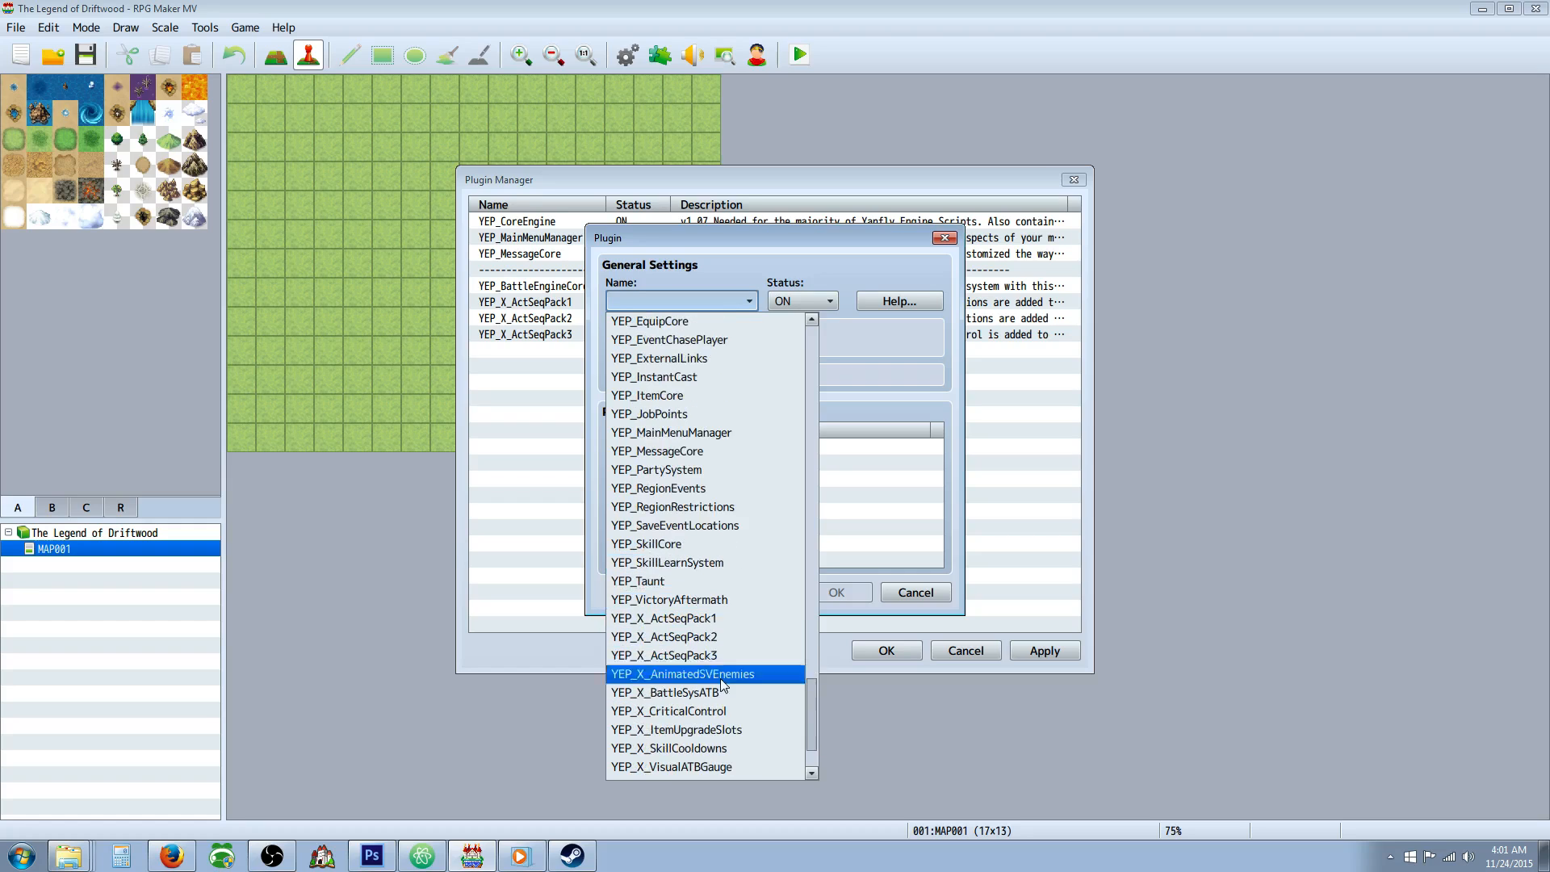
pyautogui.click(727, 690)
pyautogui.click(837, 591)
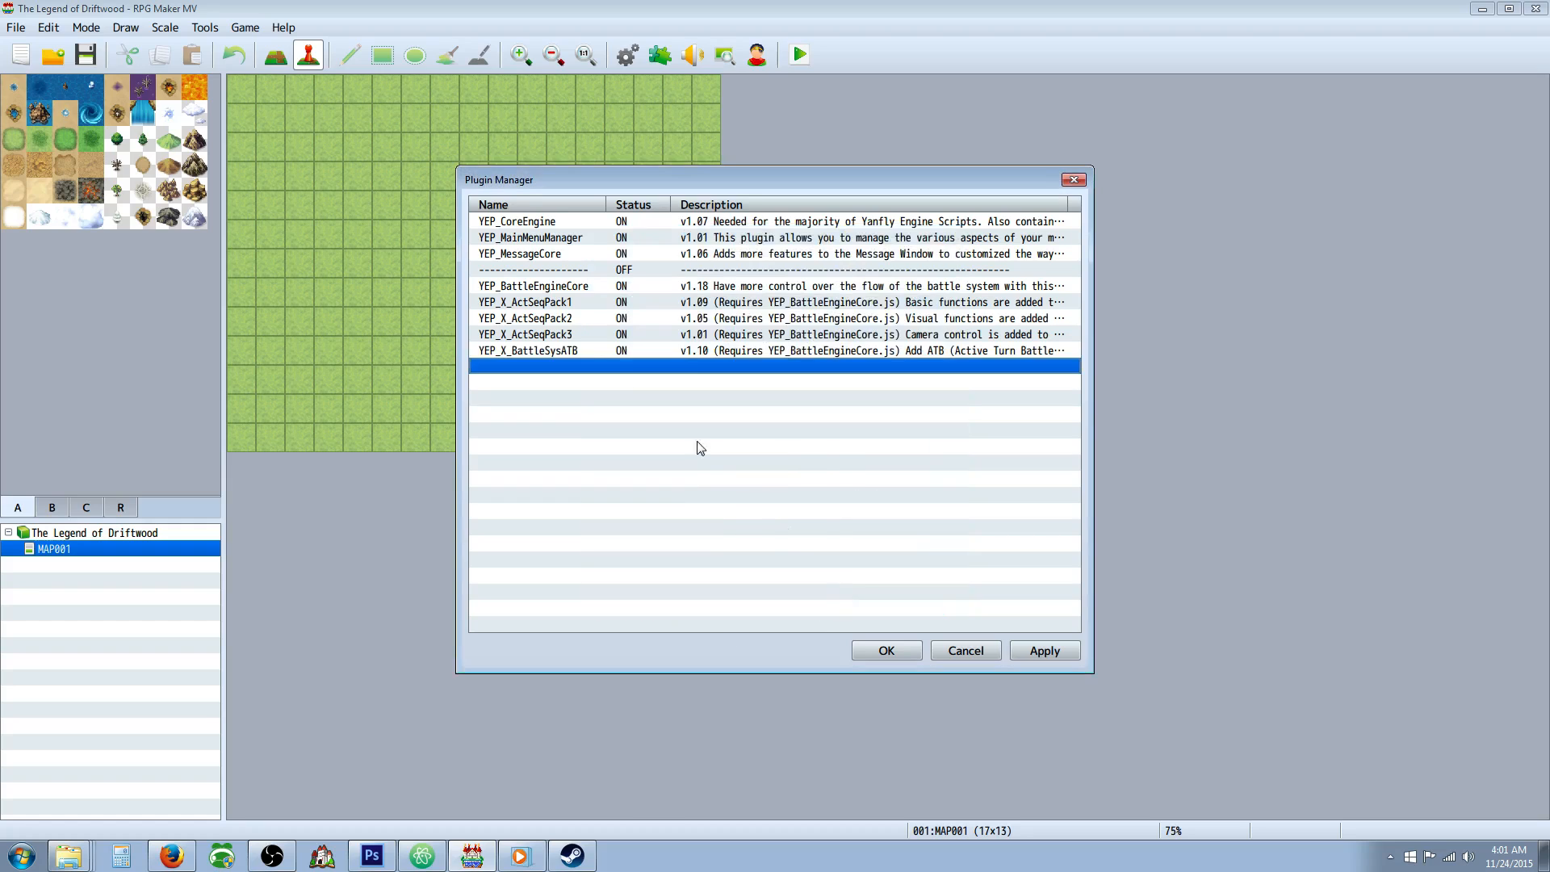
# Set the Default System parameter of the YEP_BattleEngineCore plugin to atb.
pyautogui.doubleClick(572, 286)
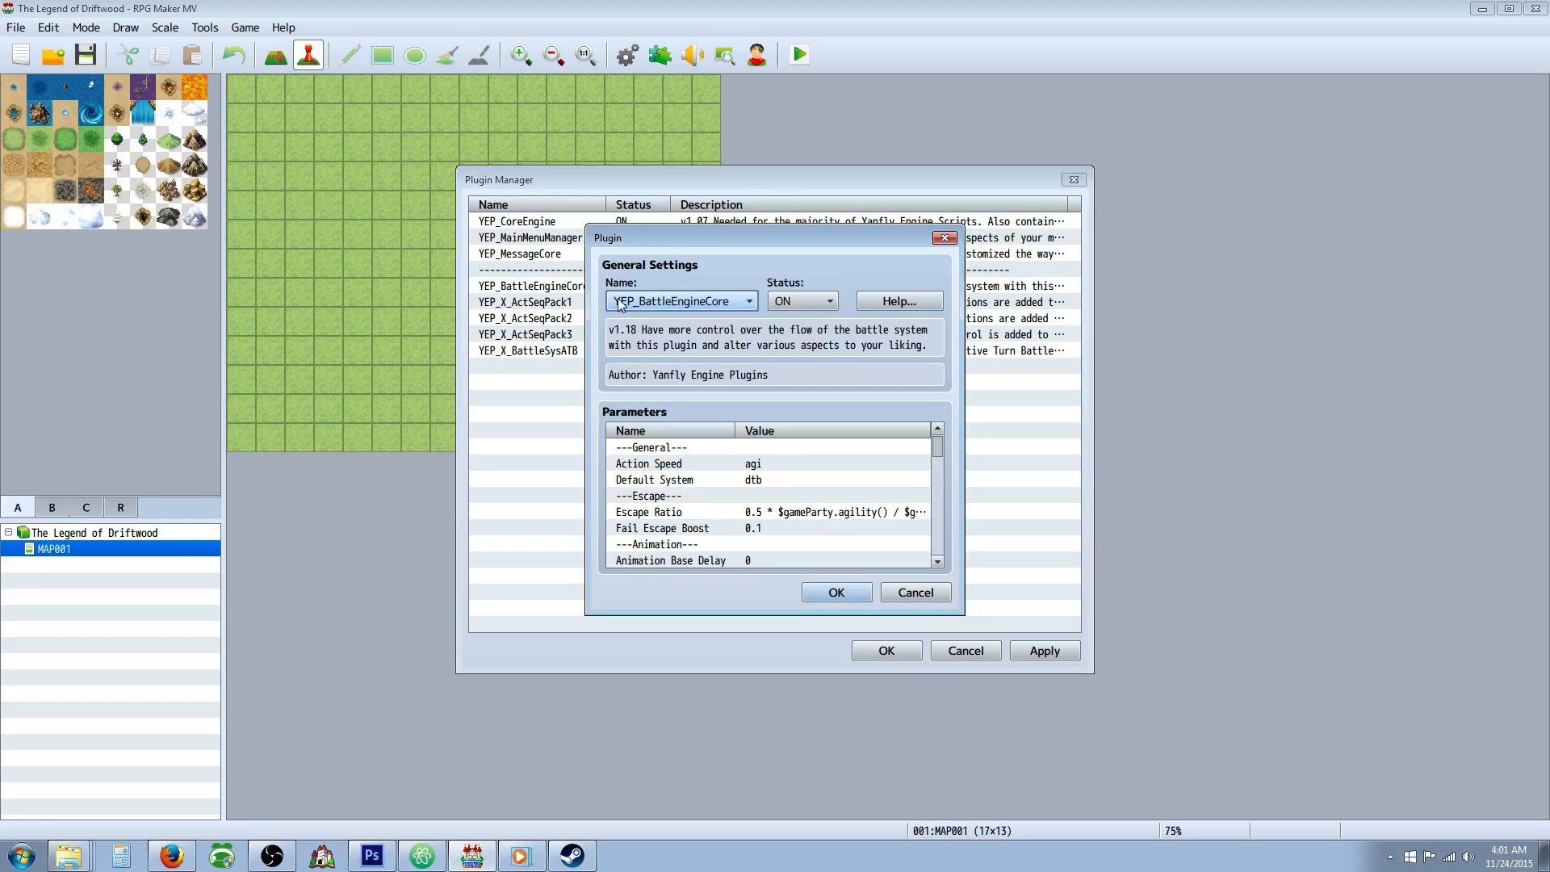
pyautogui.click(758, 480)
pyautogui.doubleClick(770, 481)
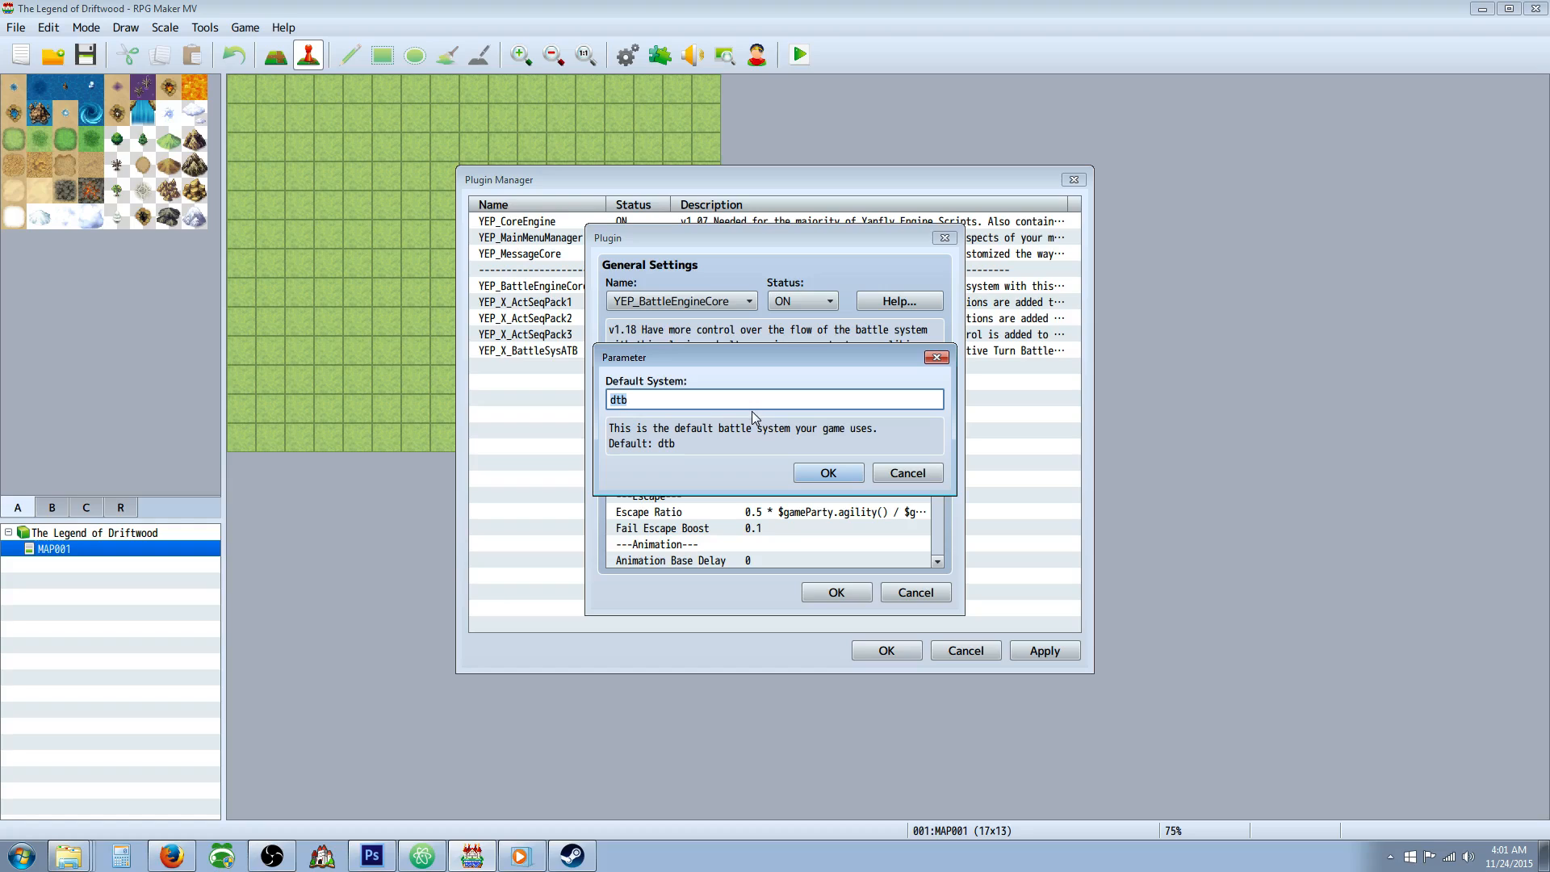
pyautogui.write('atb')
pyautogui.click(799, 472)
# Set Window Rows and Command Window Rows to 5 in the YEP_BattleEngineCore parameters and accept the plugin settings.
pyautogui.scroll(-4, 790, 557)
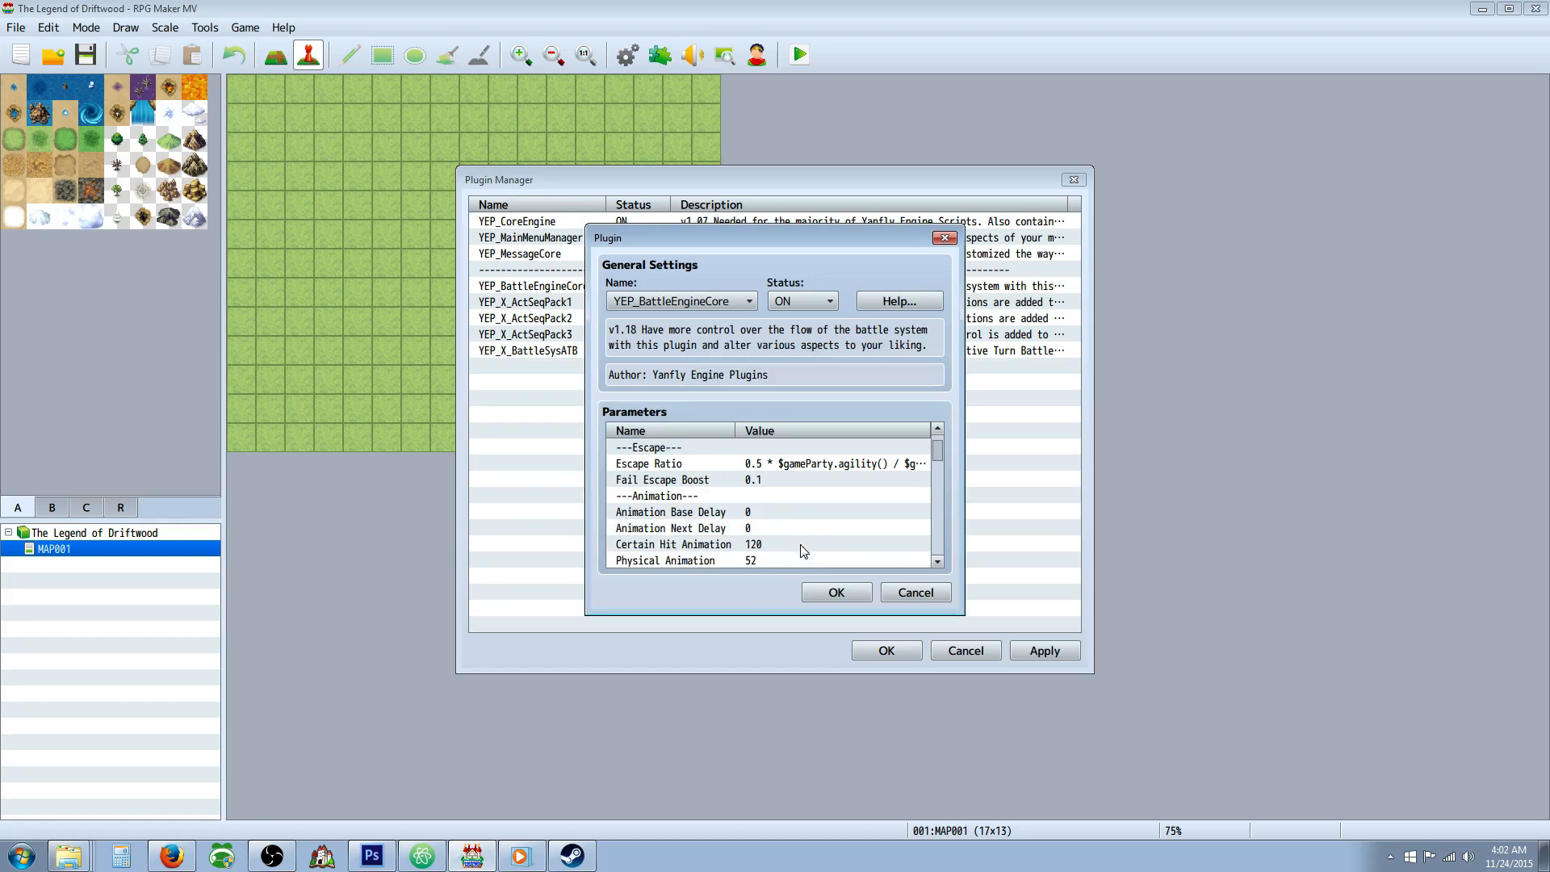
pyautogui.scroll(-5, 791, 533)
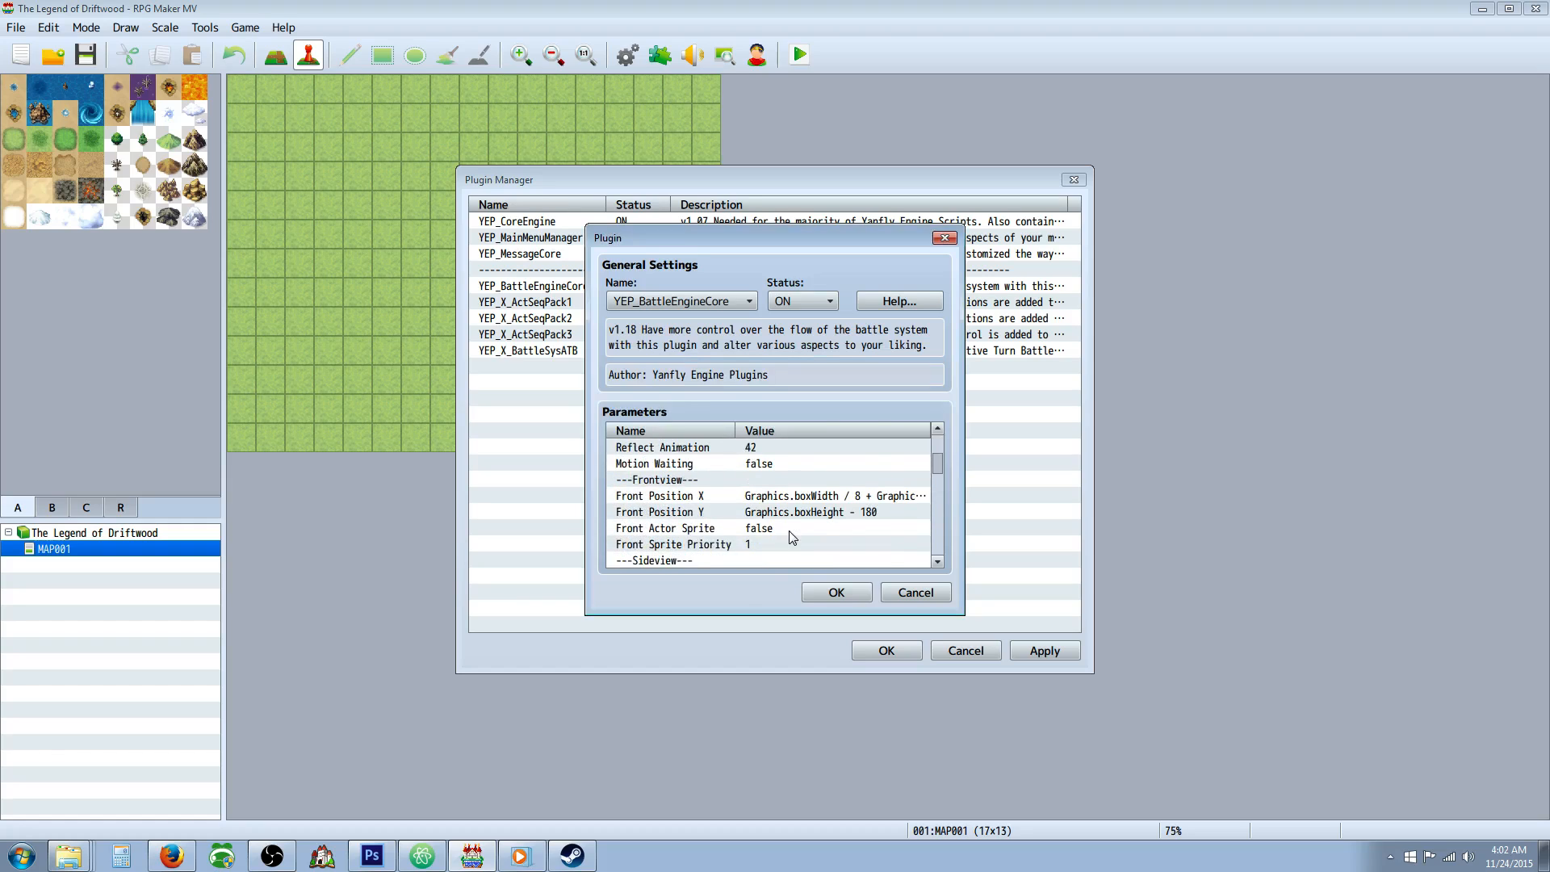
pyautogui.scroll(-5, 787, 533)
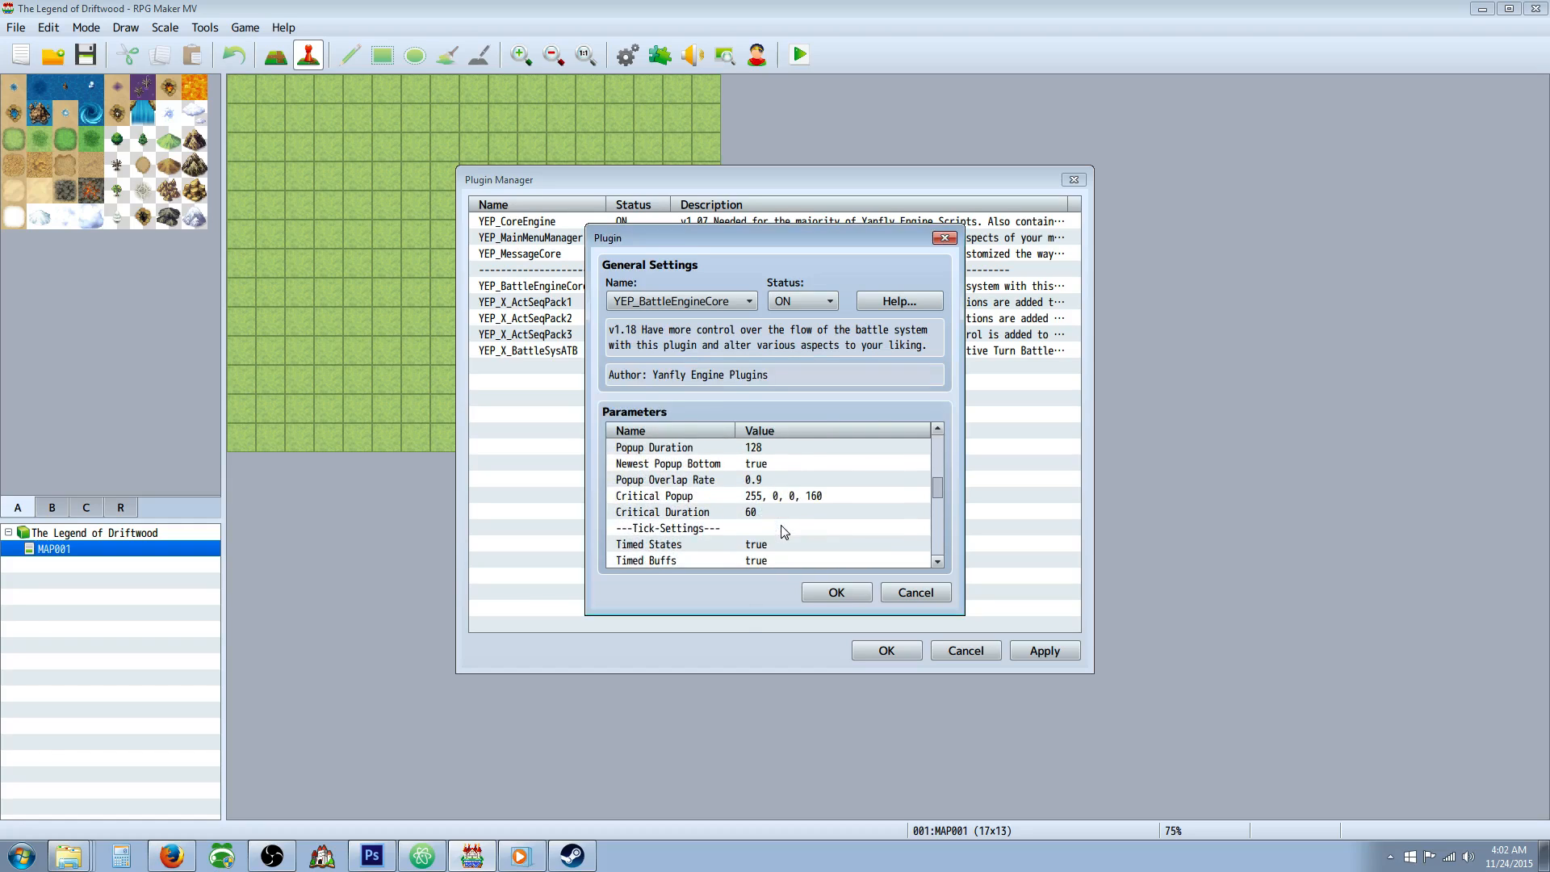
pyautogui.doubleClick(763, 481)
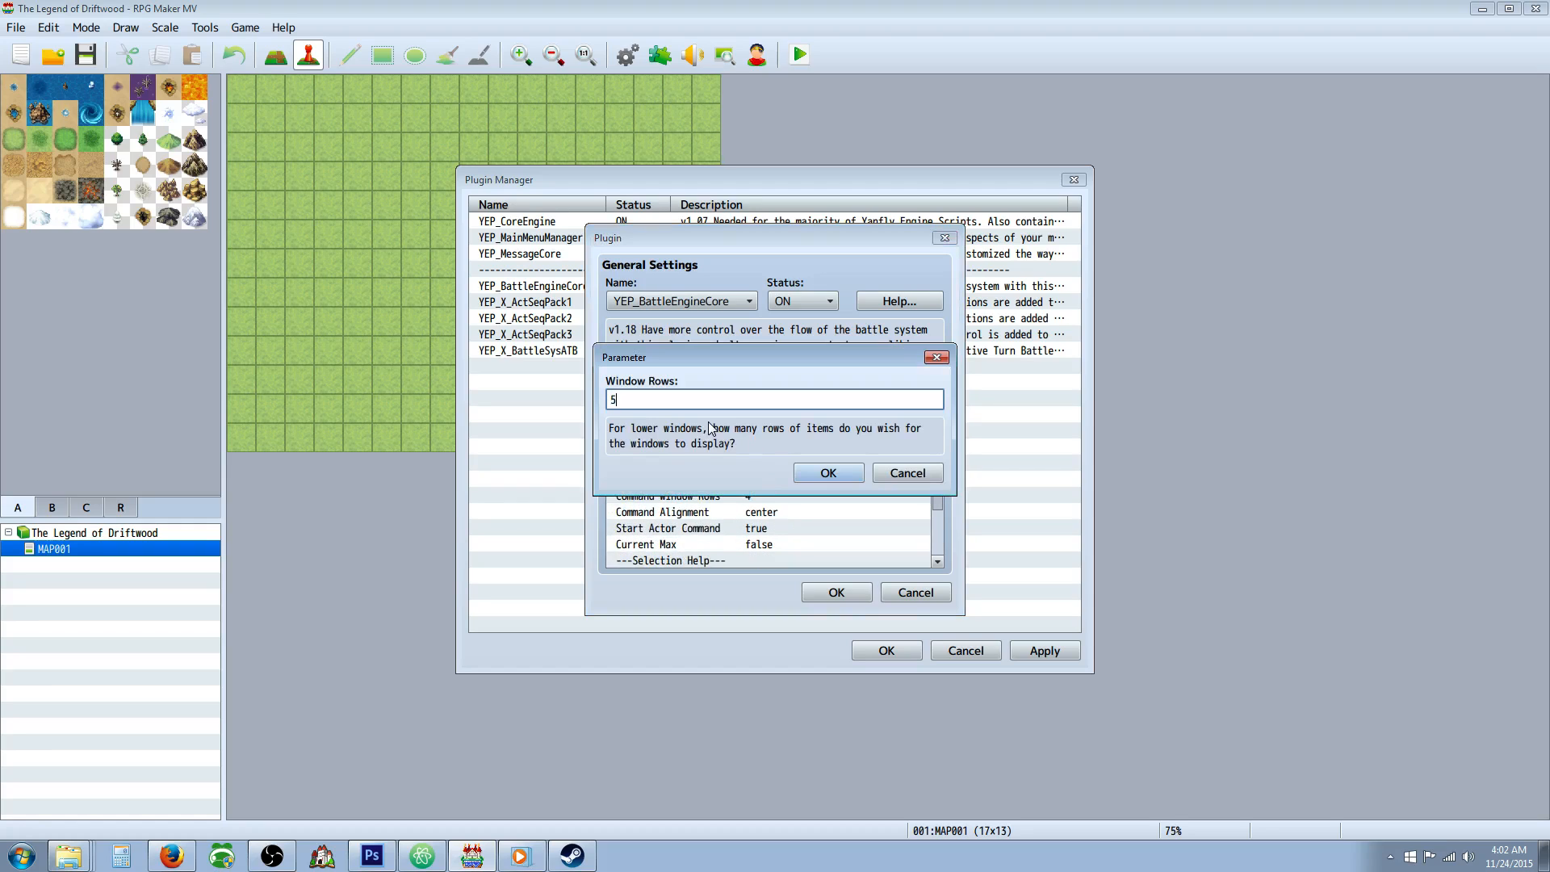
pyautogui.click(823, 473)
pyautogui.doubleClick(755, 492)
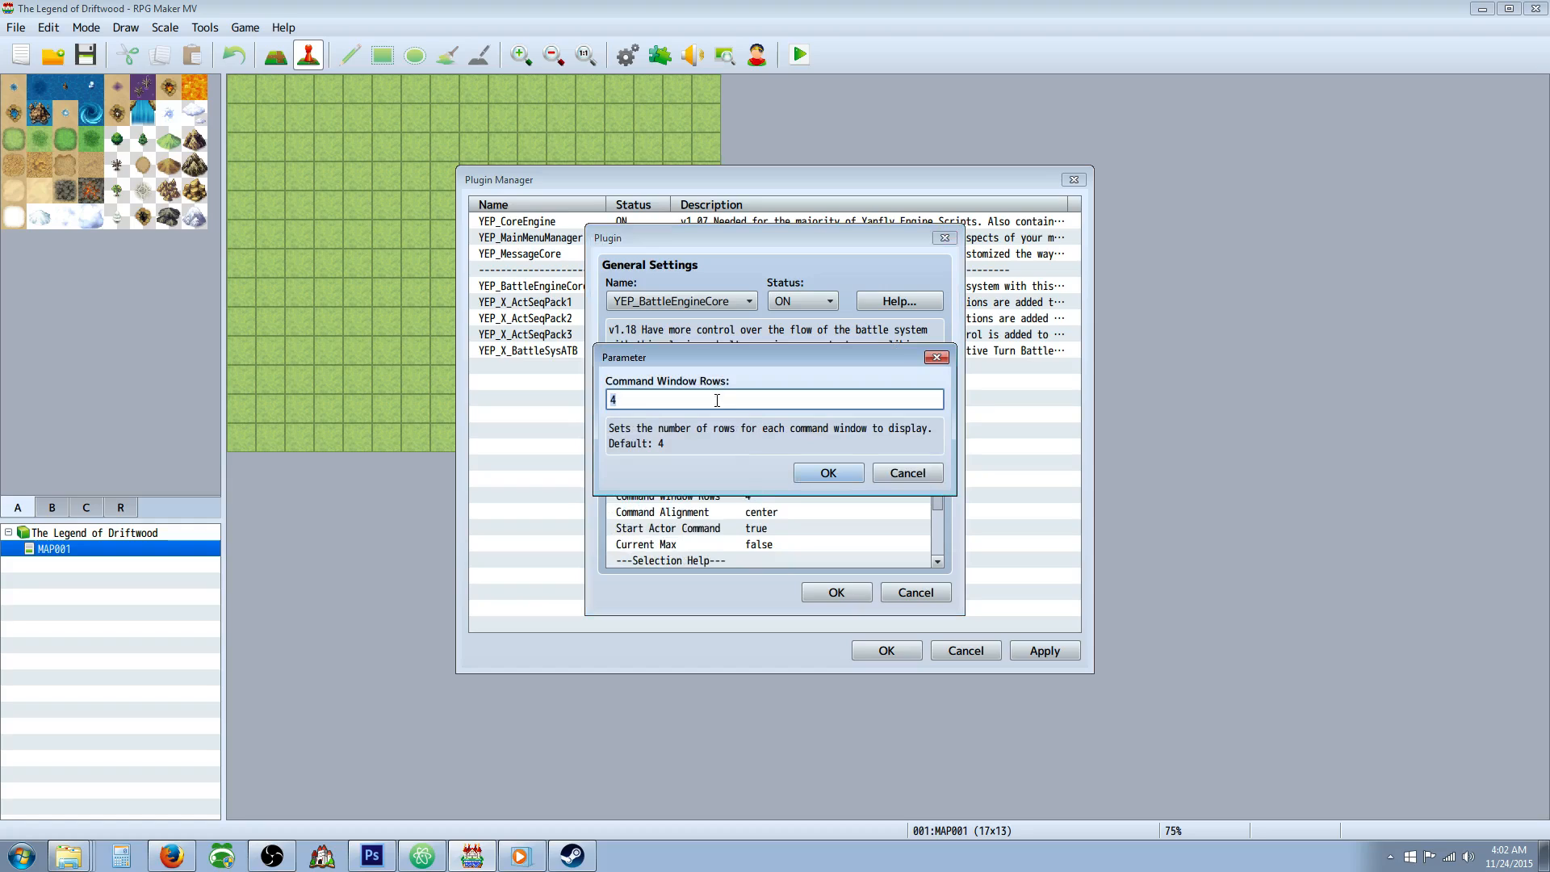
pyautogui.write('5')
pyautogui.click(828, 473)
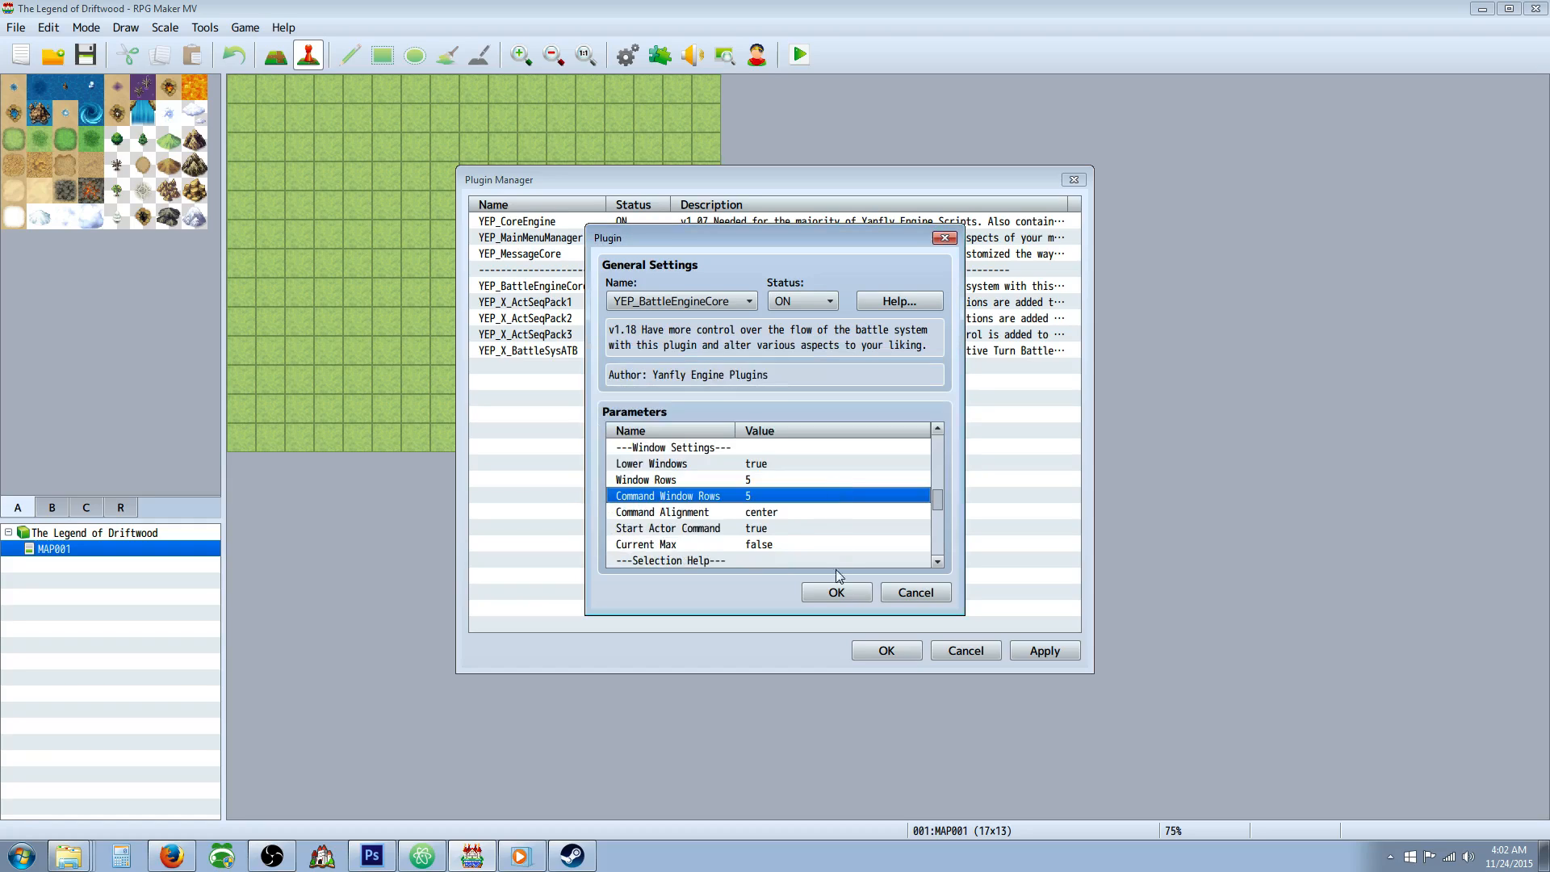
pyautogui.scroll(-5, 781, 520)
pyautogui.scroll(-10, 781, 521)
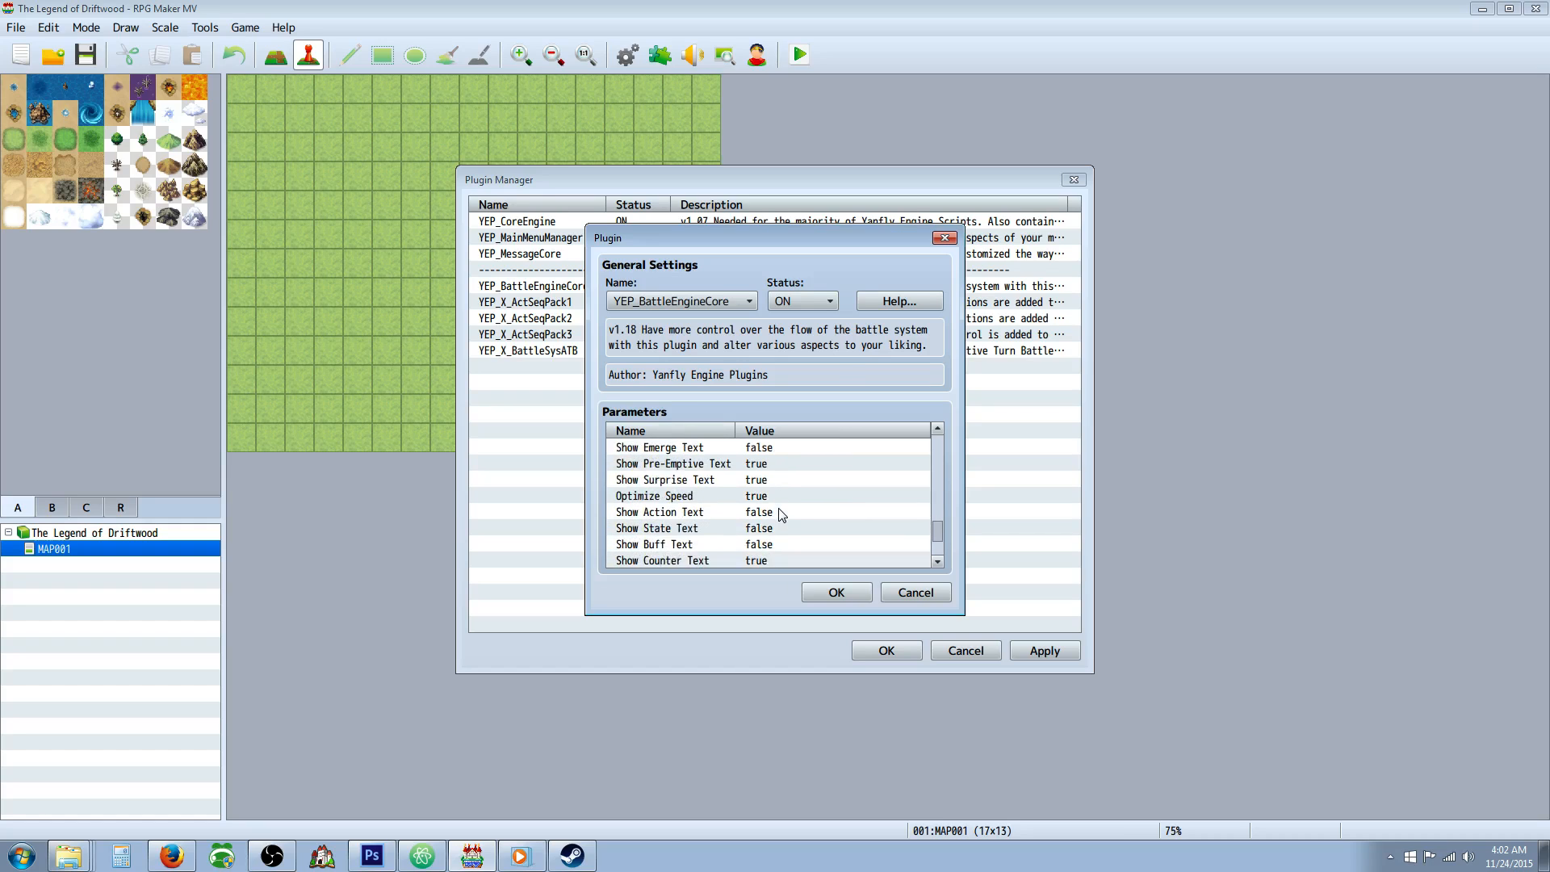
pyautogui.click(831, 592)
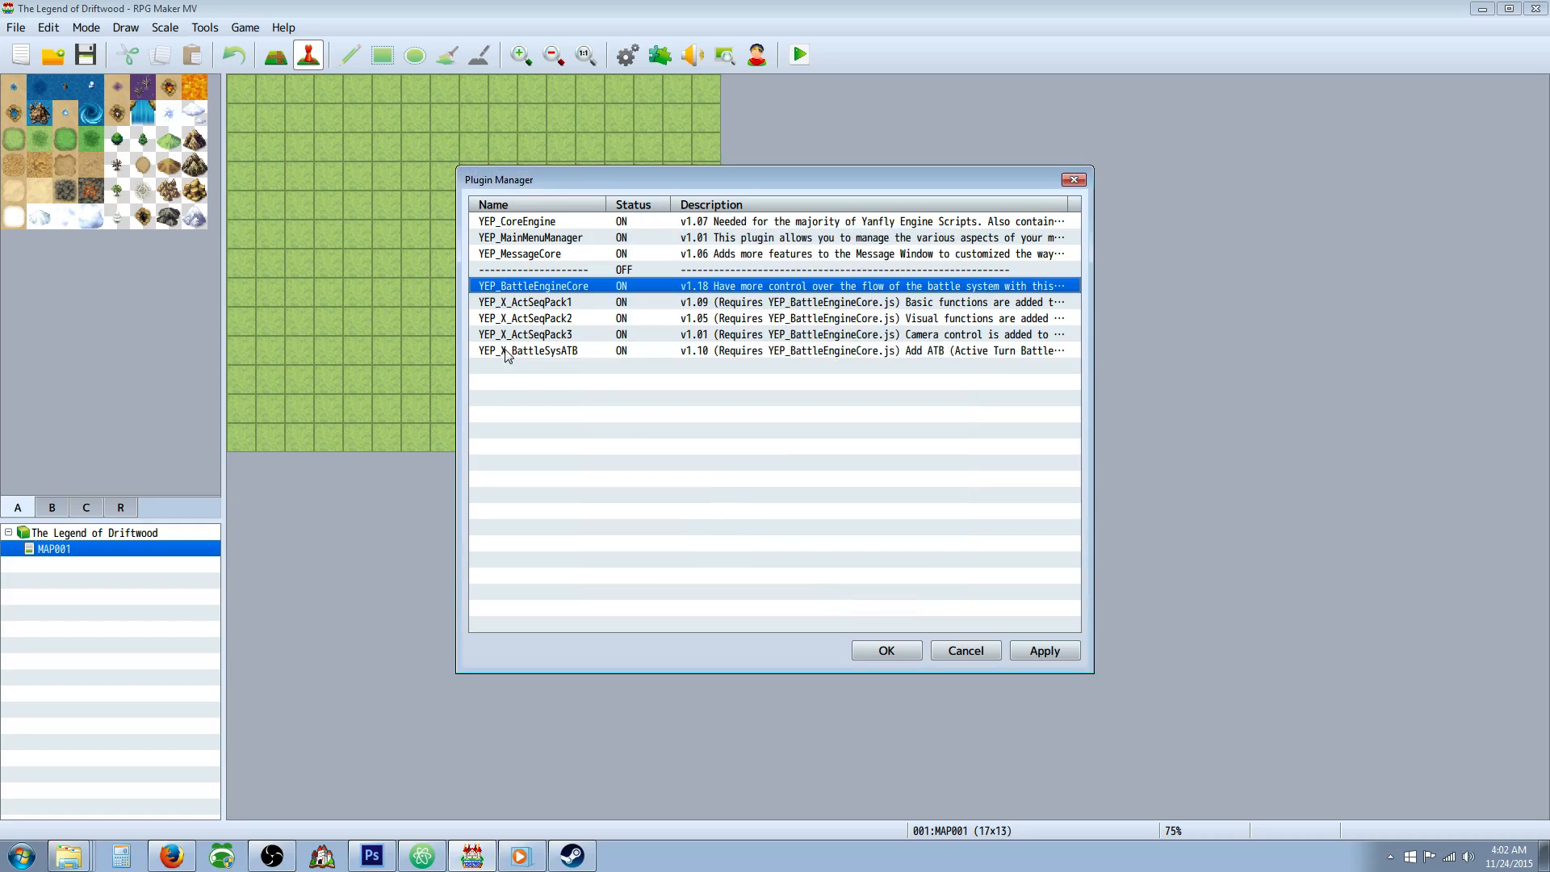
# Add the YEP_X_VisualATBGauge plugin below YEP_X_BattleSysATB in the plugin list, with status ON.
pyautogui.click(589, 368)
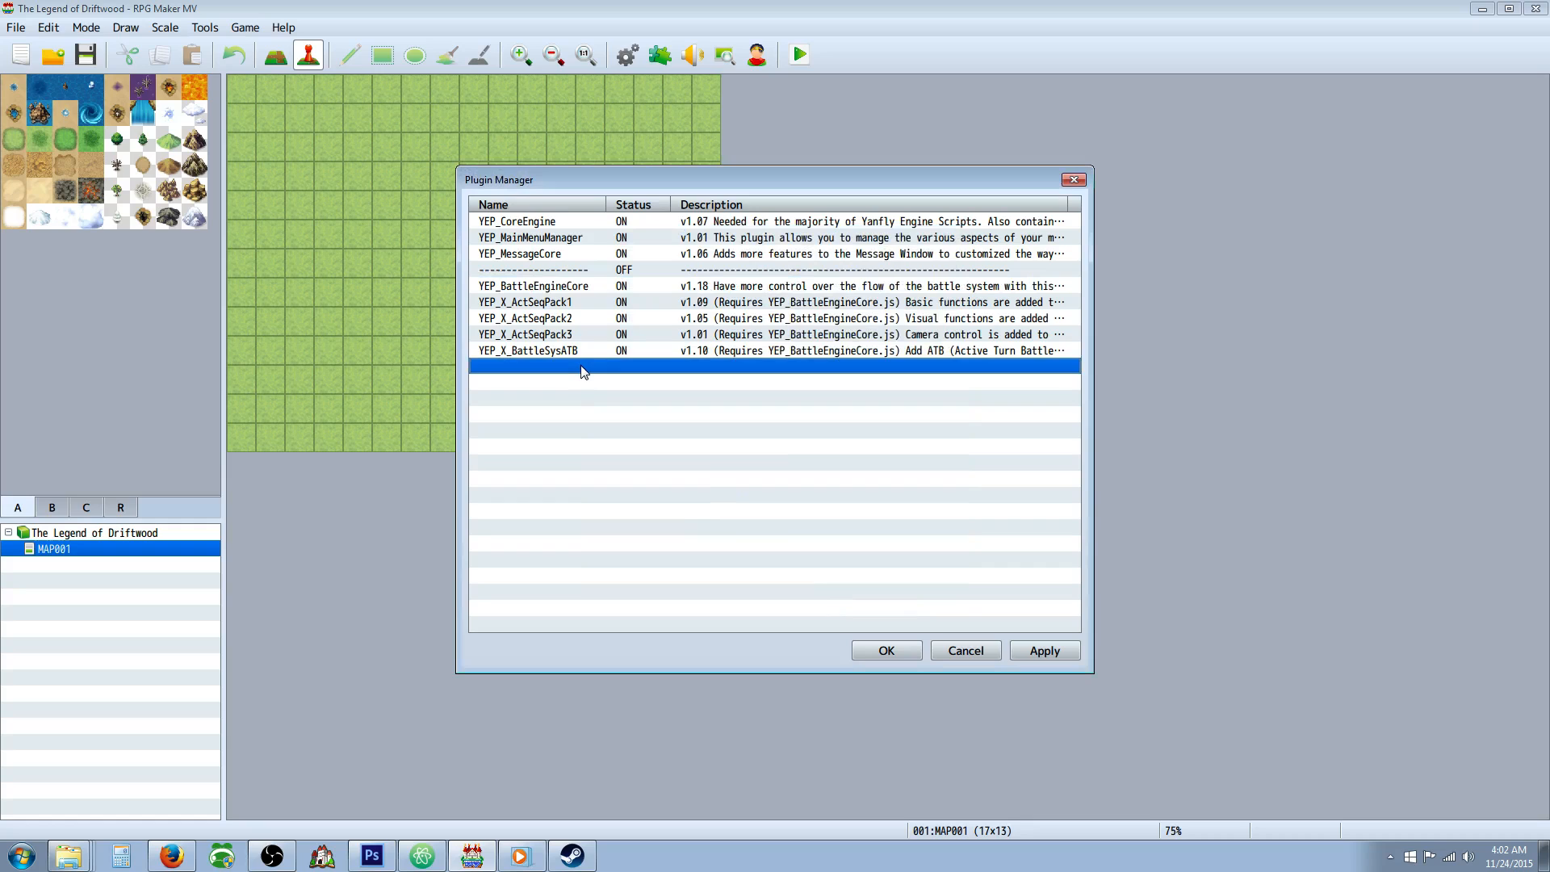
pyautogui.doubleClick(584, 371)
pyautogui.click(686, 302)
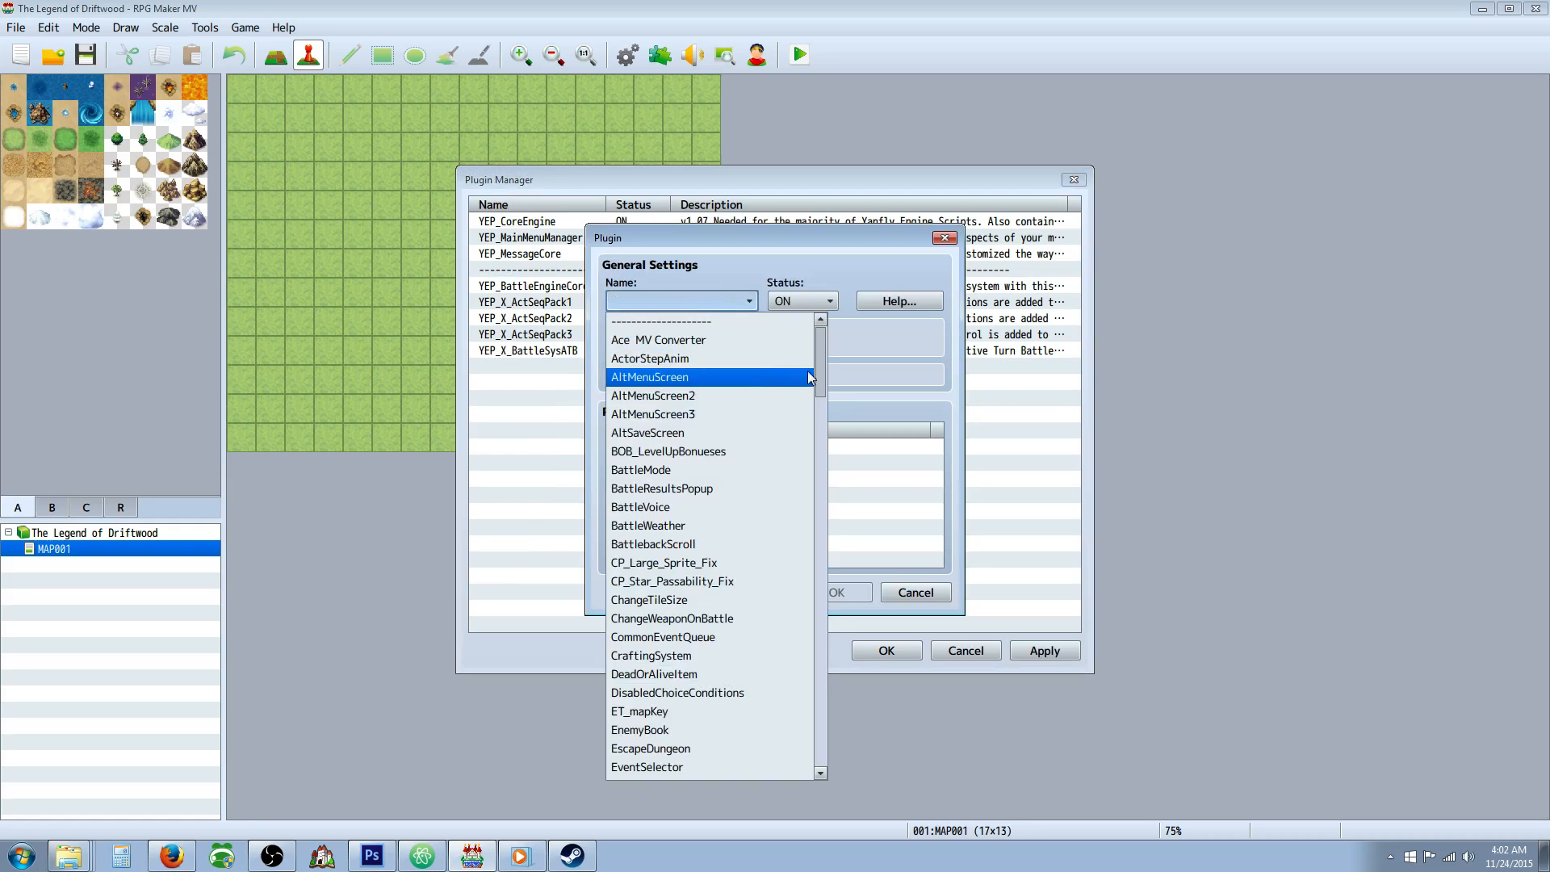
pyautogui.click(817, 473)
pyautogui.click(818, 717)
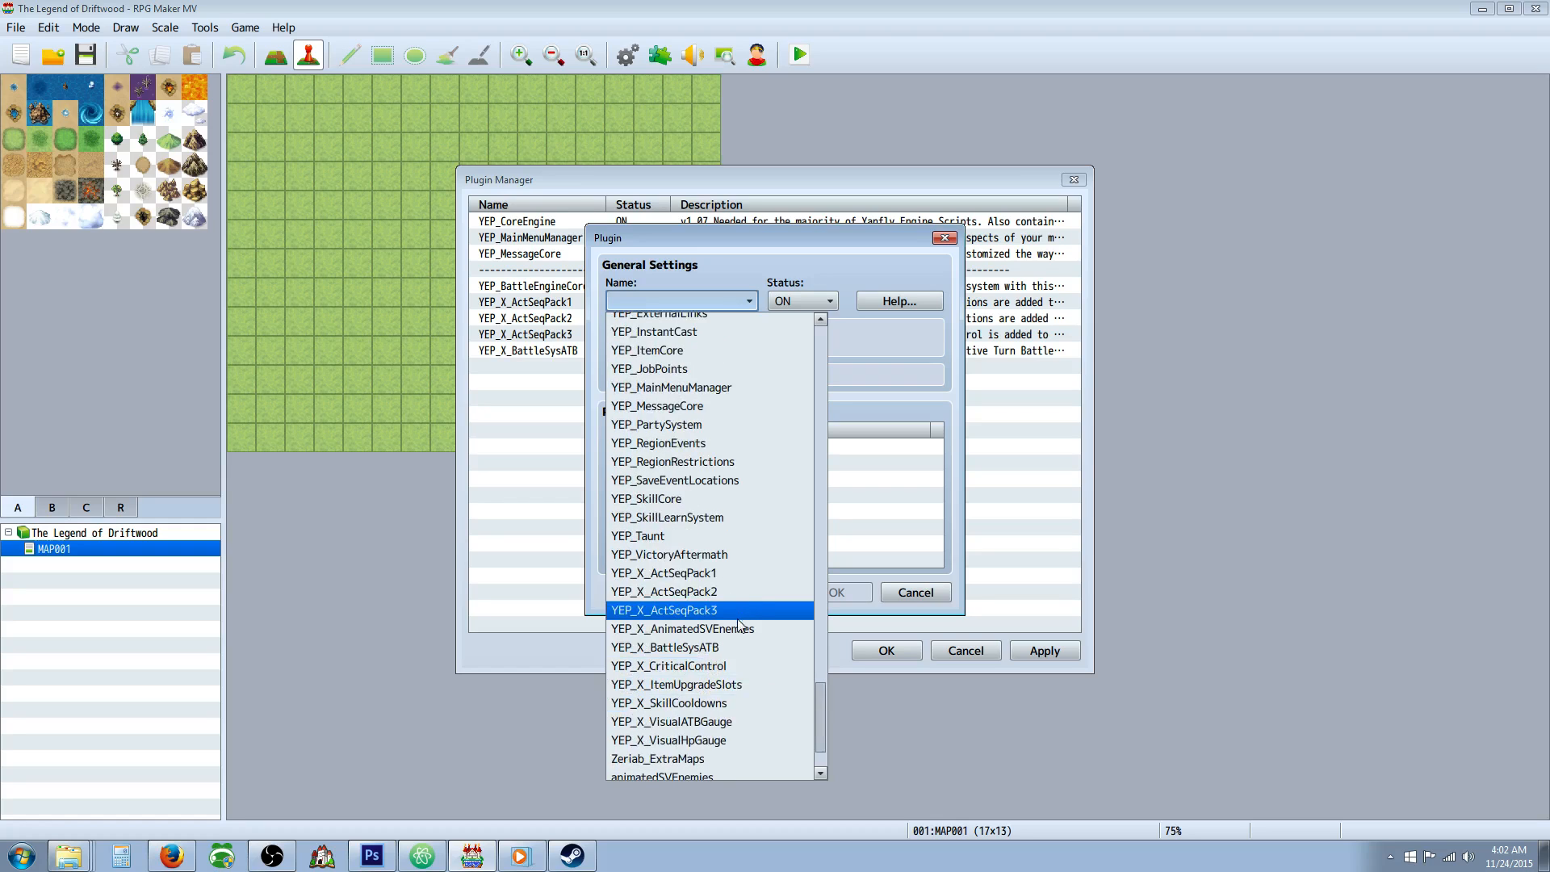
pyautogui.scroll(-2, 743, 626)
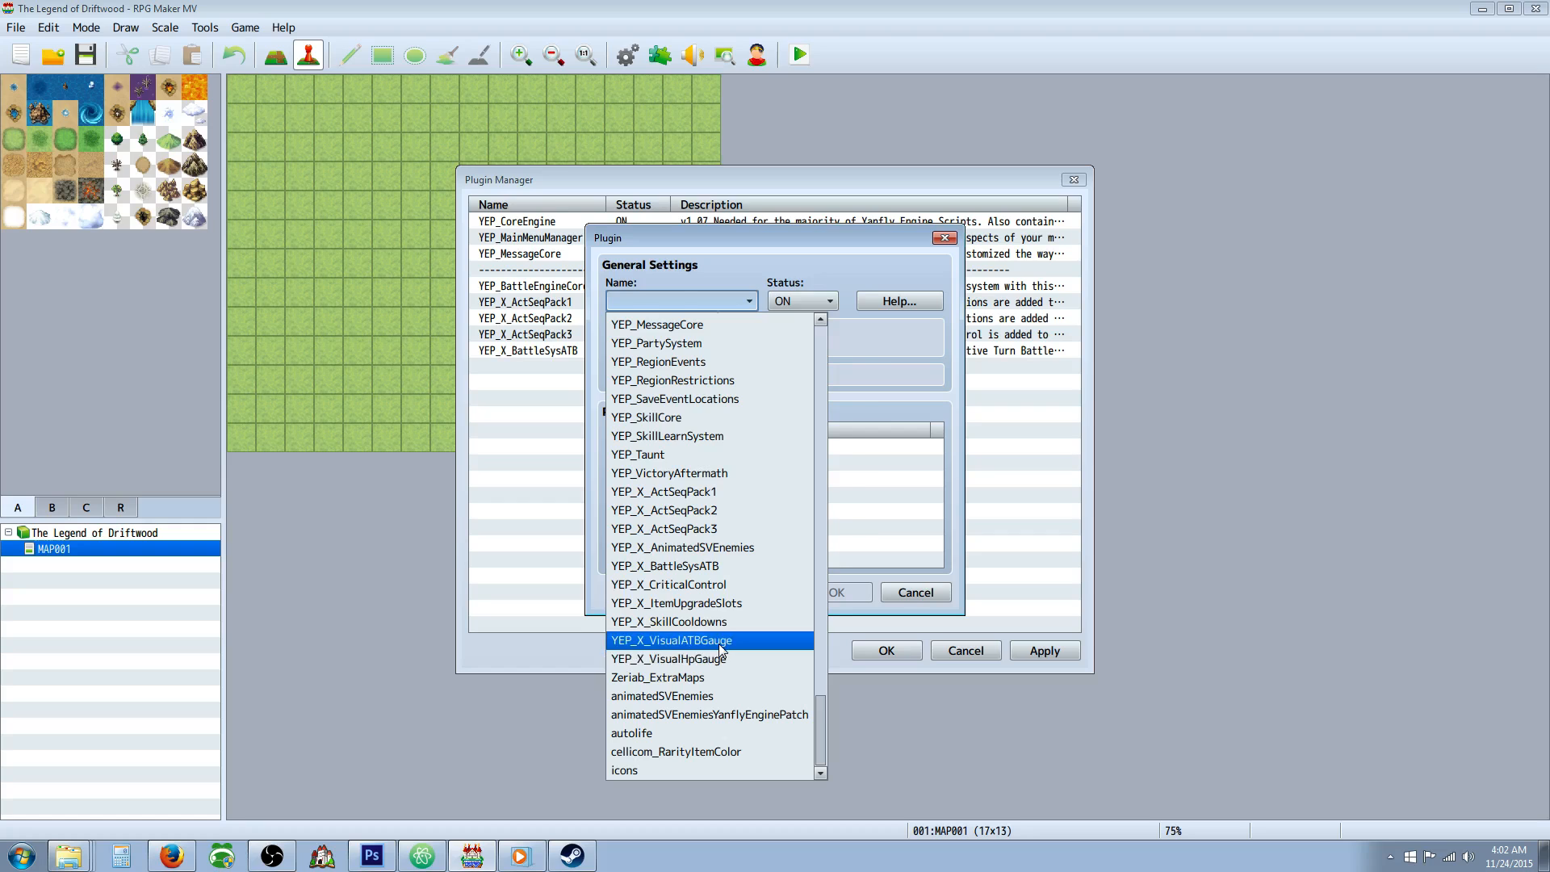
pyautogui.click(720, 646)
pyautogui.click(834, 592)
# Add the YEP_X_VisualHpGauge plugin below YEP_X_VisualATBGauge in the plugin list, with status ON.
pyautogui.rightClick(562, 389)
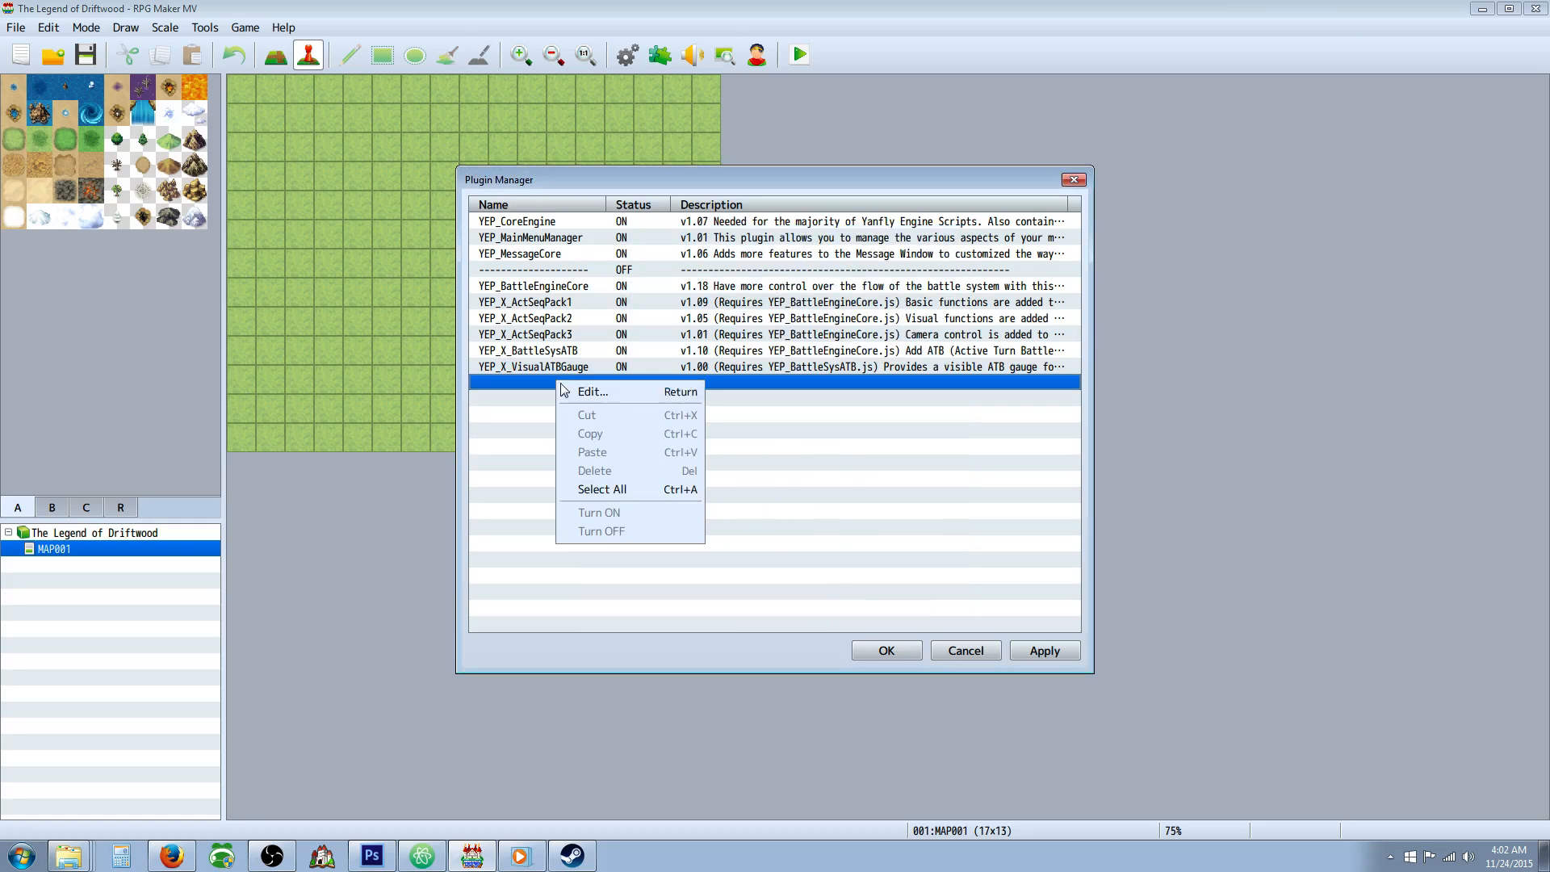
pyautogui.click(582, 391)
pyautogui.click(749, 300)
pyautogui.scroll(-5, 805, 408)
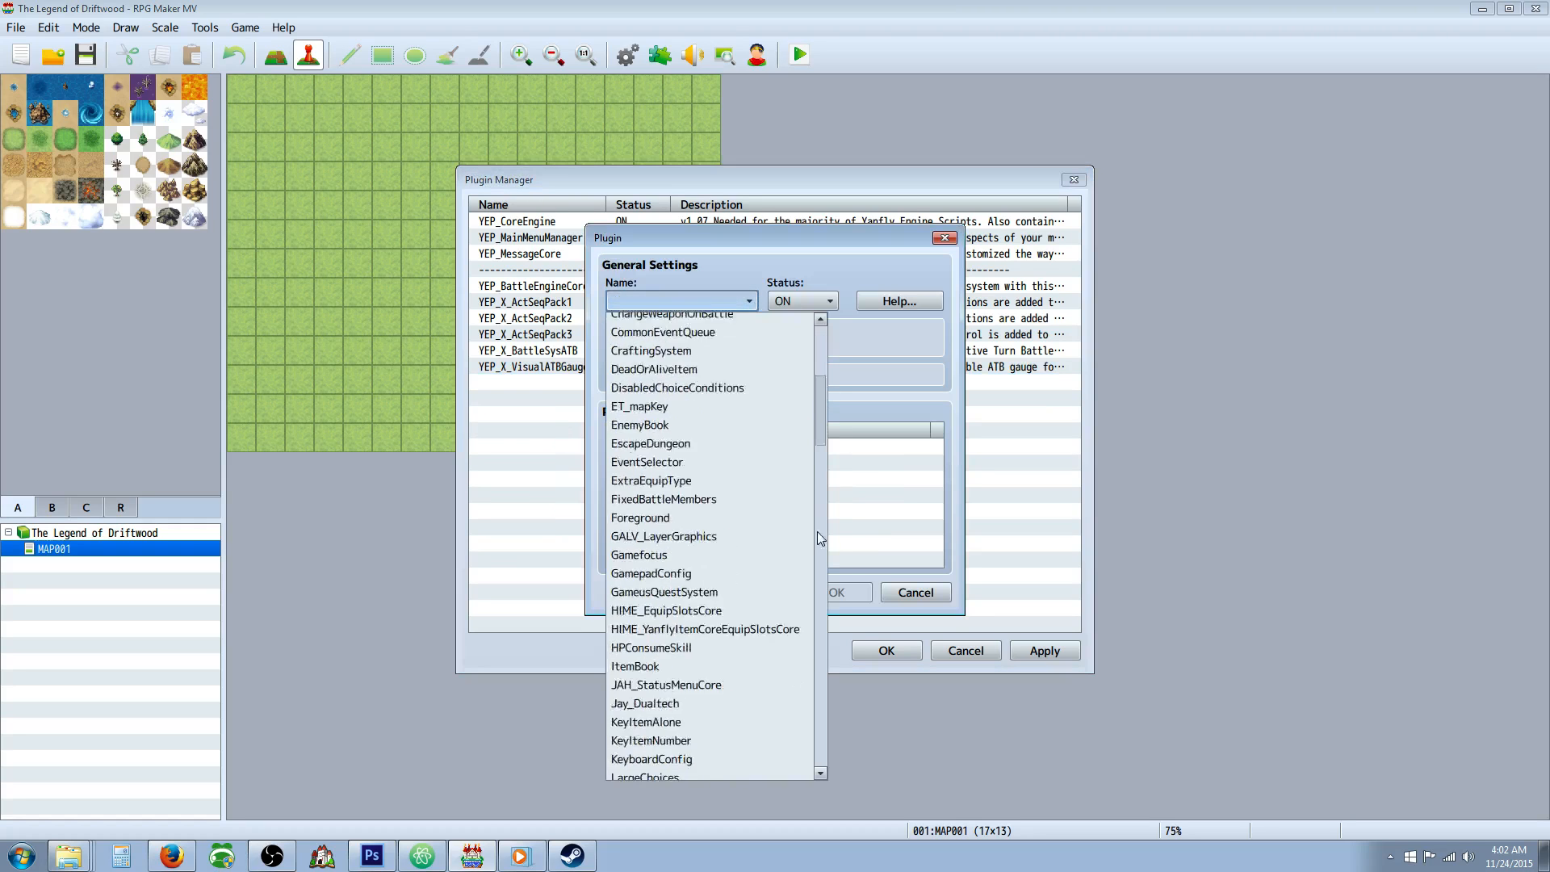
pyautogui.scroll(-10, 820, 539)
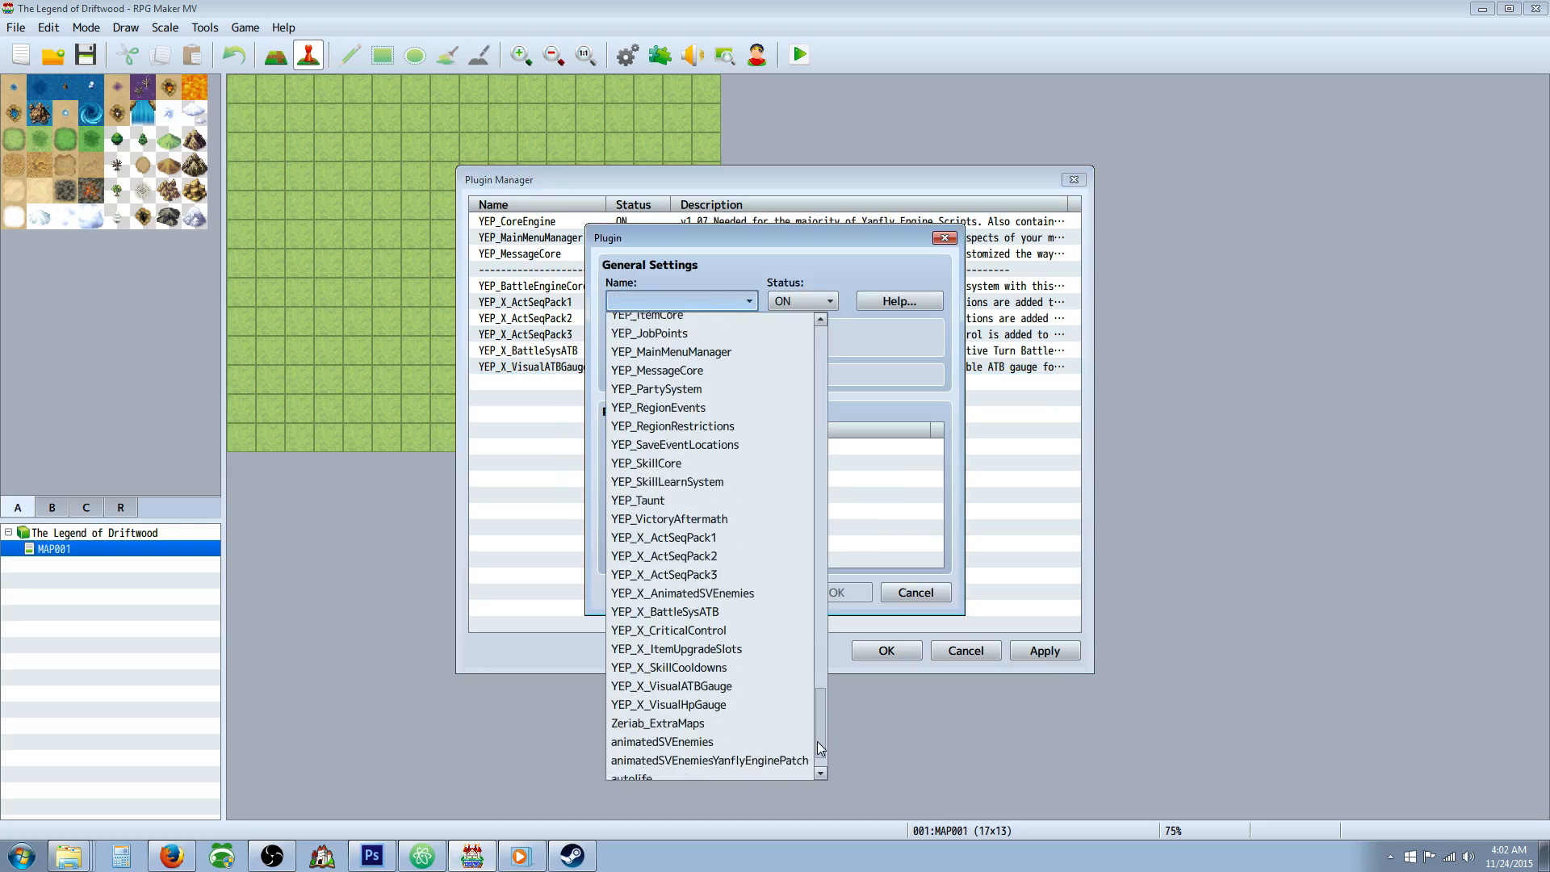
pyautogui.click(756, 699)
pyautogui.click(844, 592)
# Add the YEP_DamageCore plugin below YEP_X_VisualHpGauge in the plugin list, with status ON.
pyautogui.rightClick(554, 401)
pyautogui.click(586, 416)
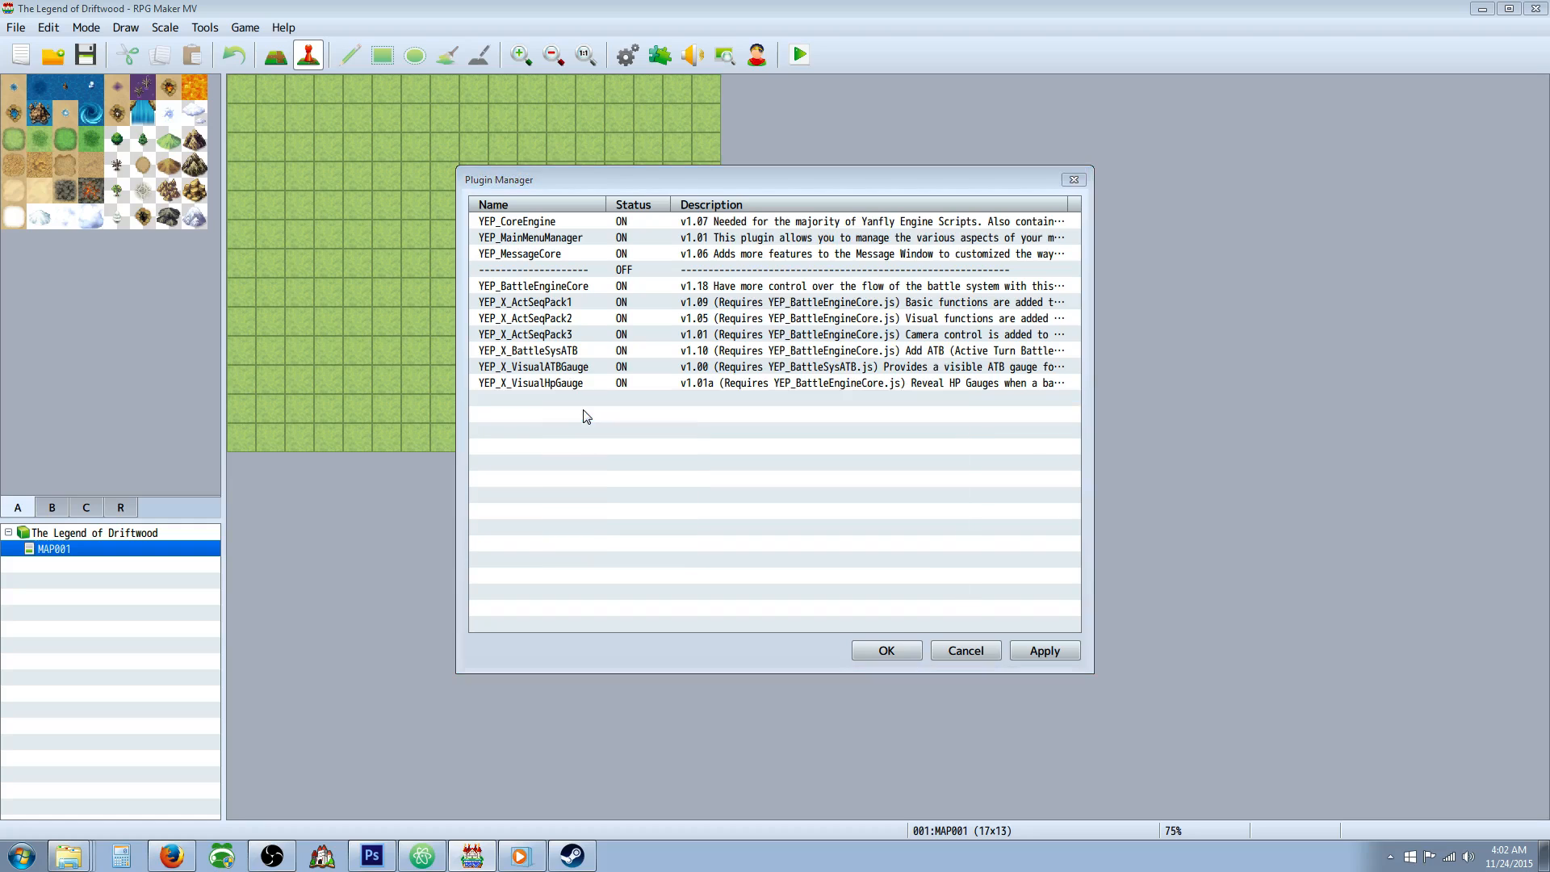
pyautogui.click(749, 300)
pyautogui.scroll(-5, 833, 623)
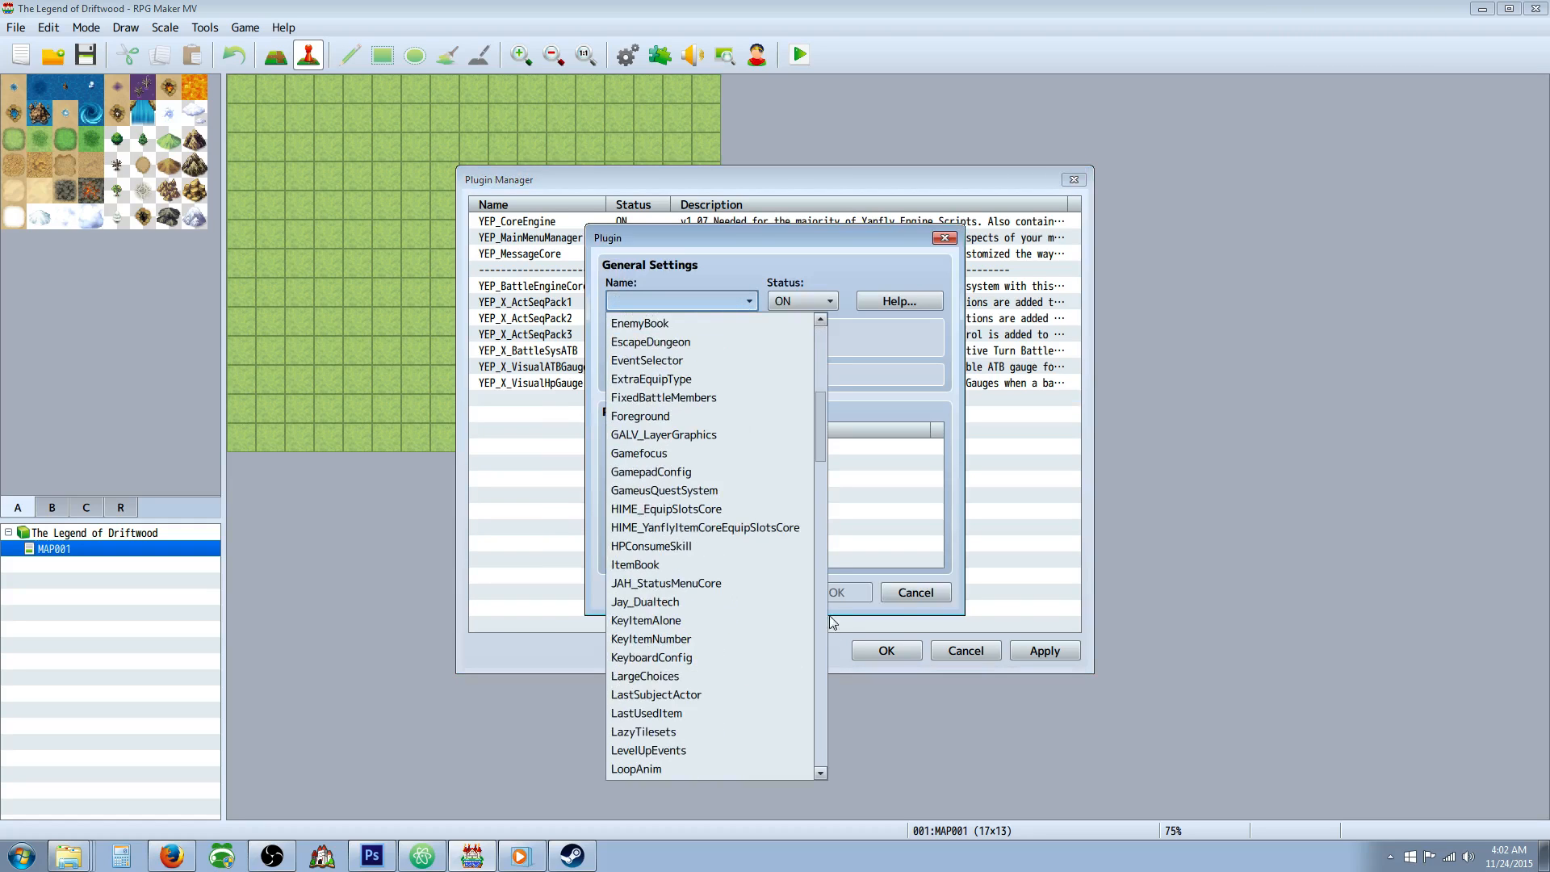
pyautogui.scroll(-10, 817, 709)
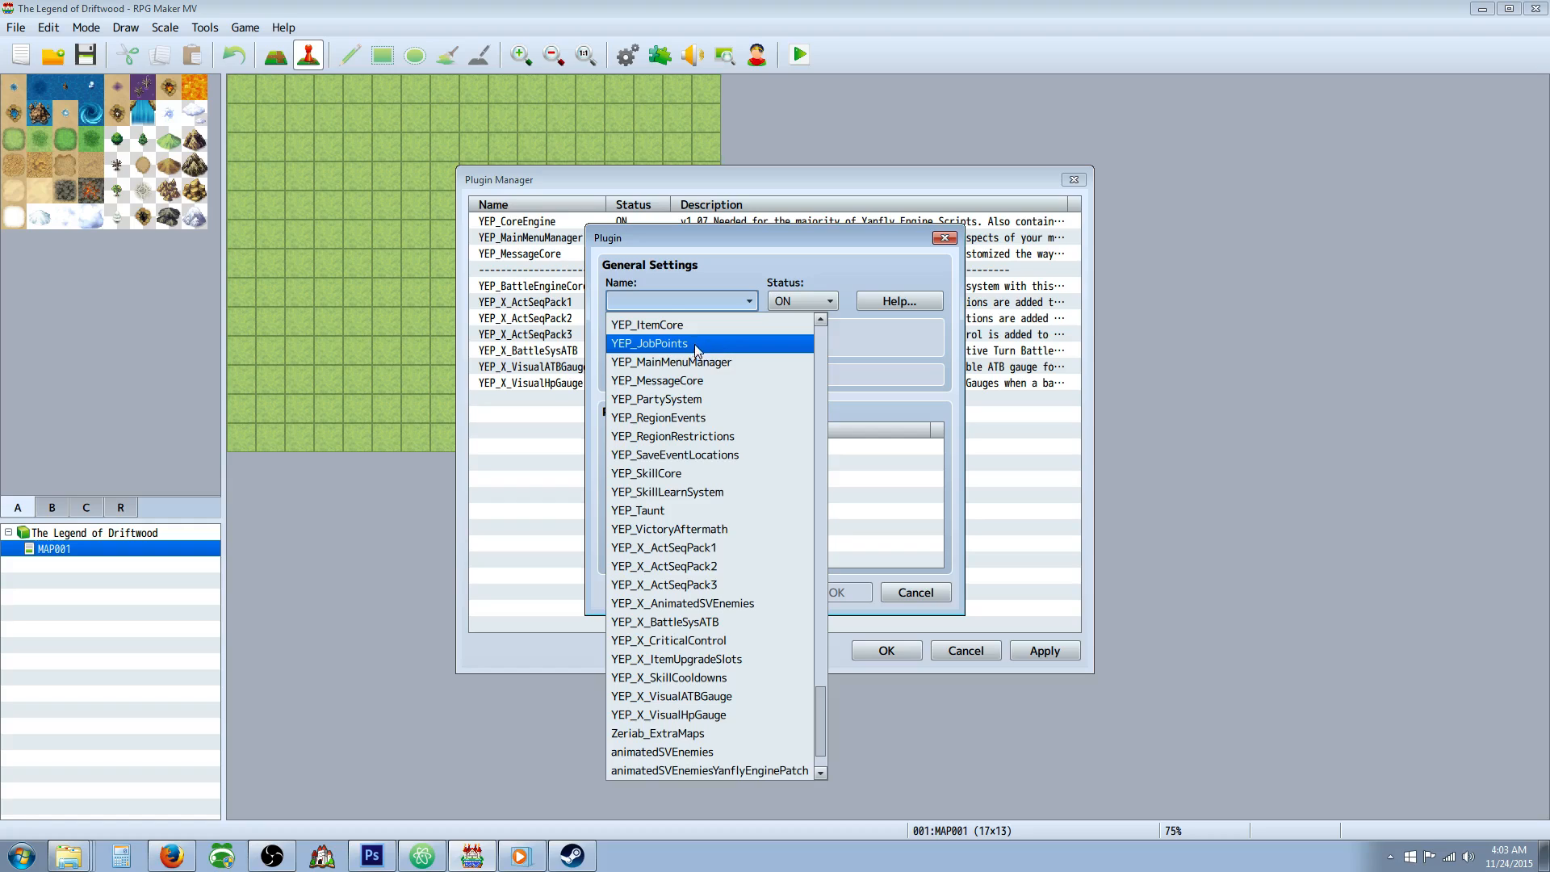
pyautogui.scroll(3, 696, 474)
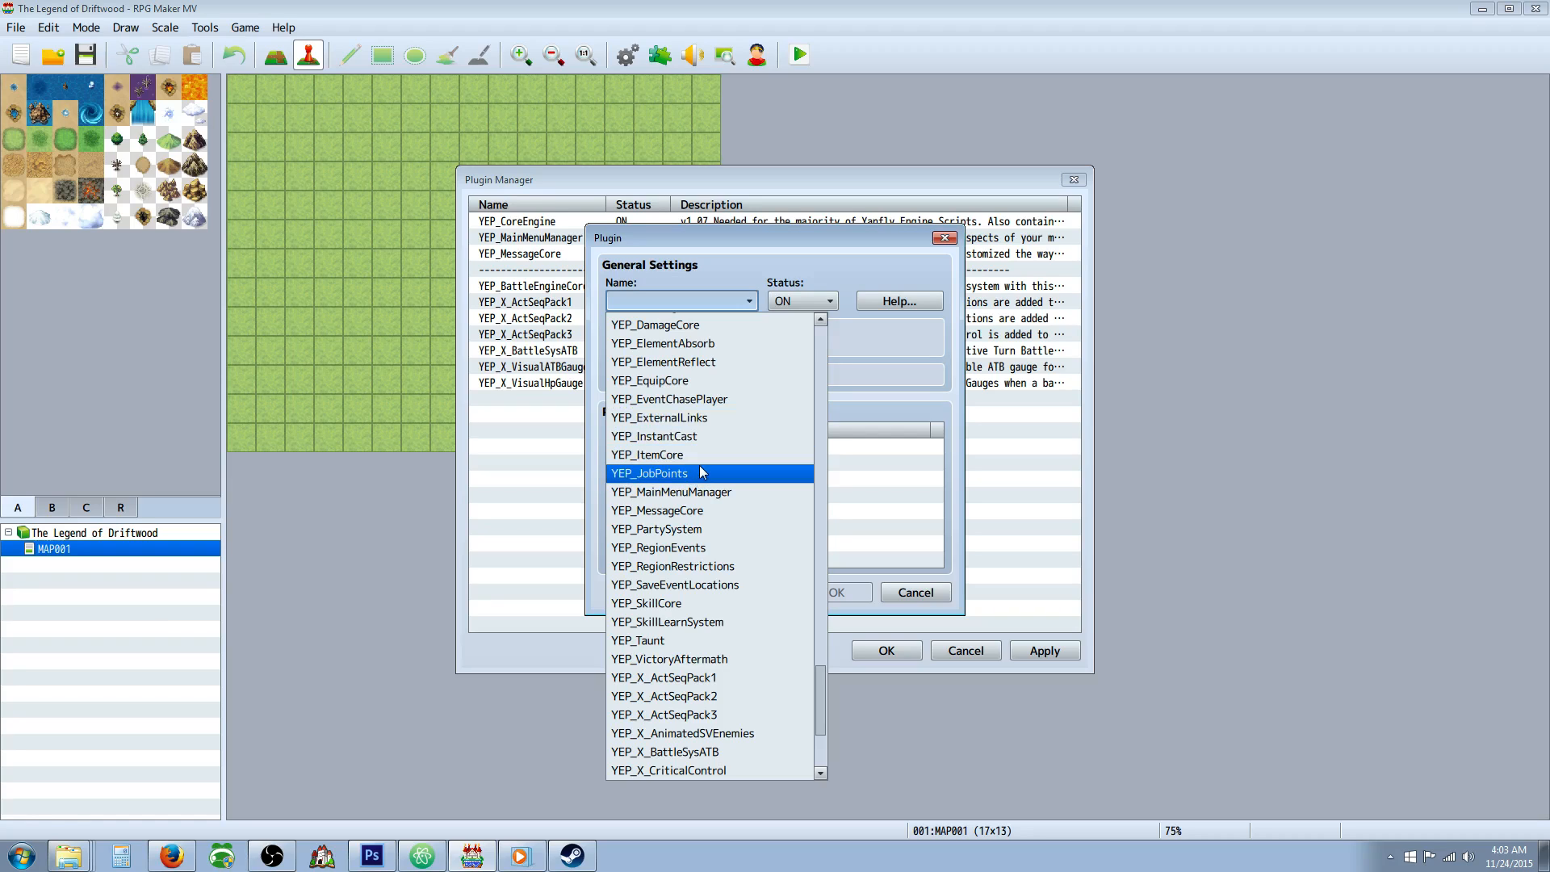
pyautogui.scroll(2, 703, 481)
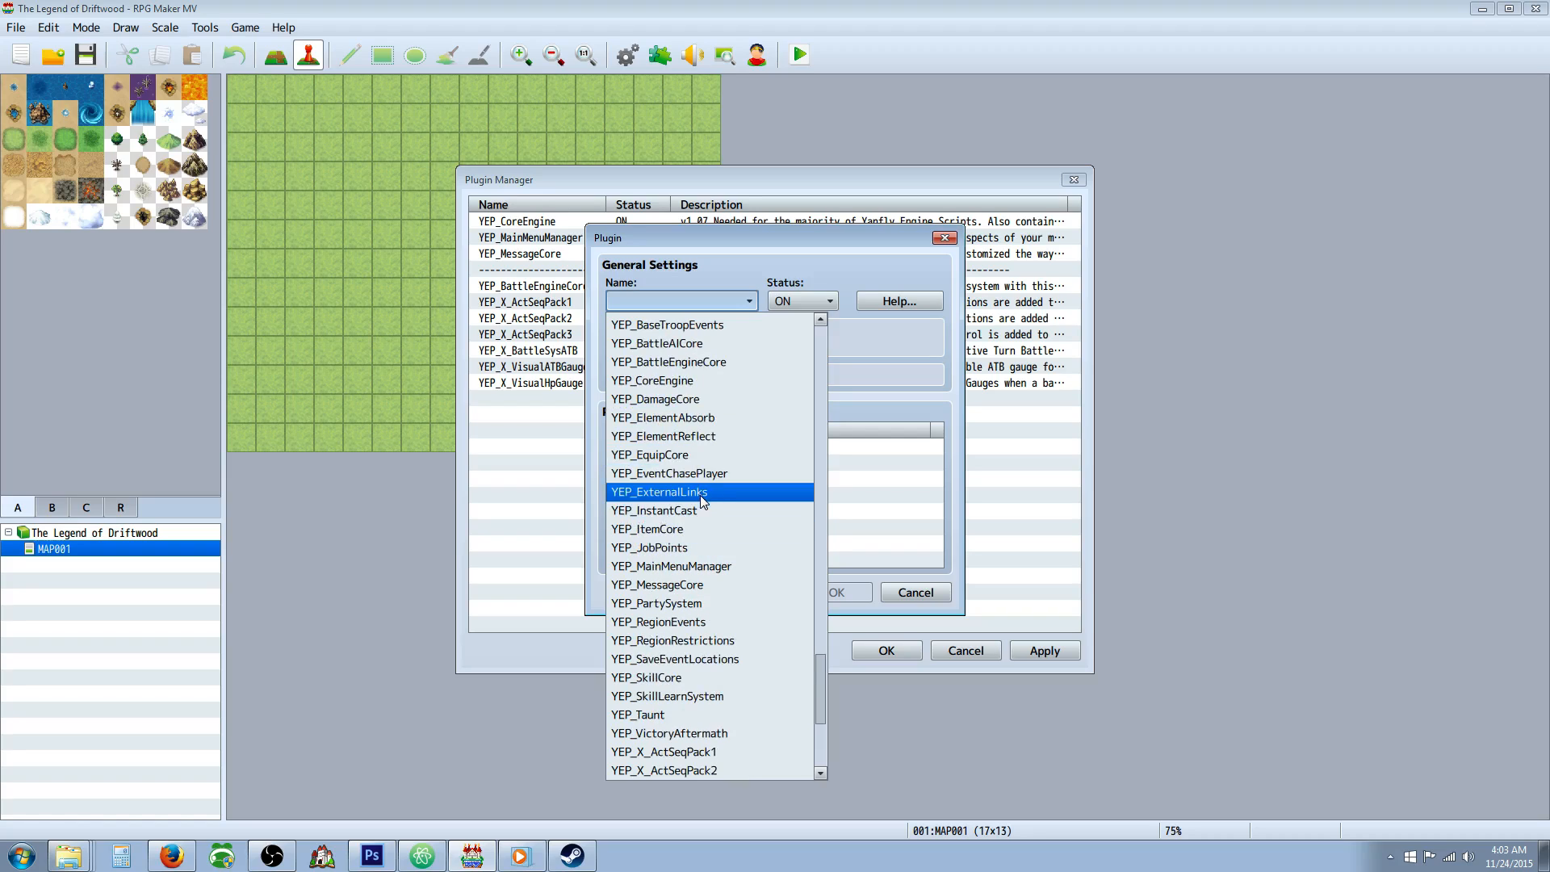
pyautogui.click(691, 401)
pyautogui.click(835, 592)
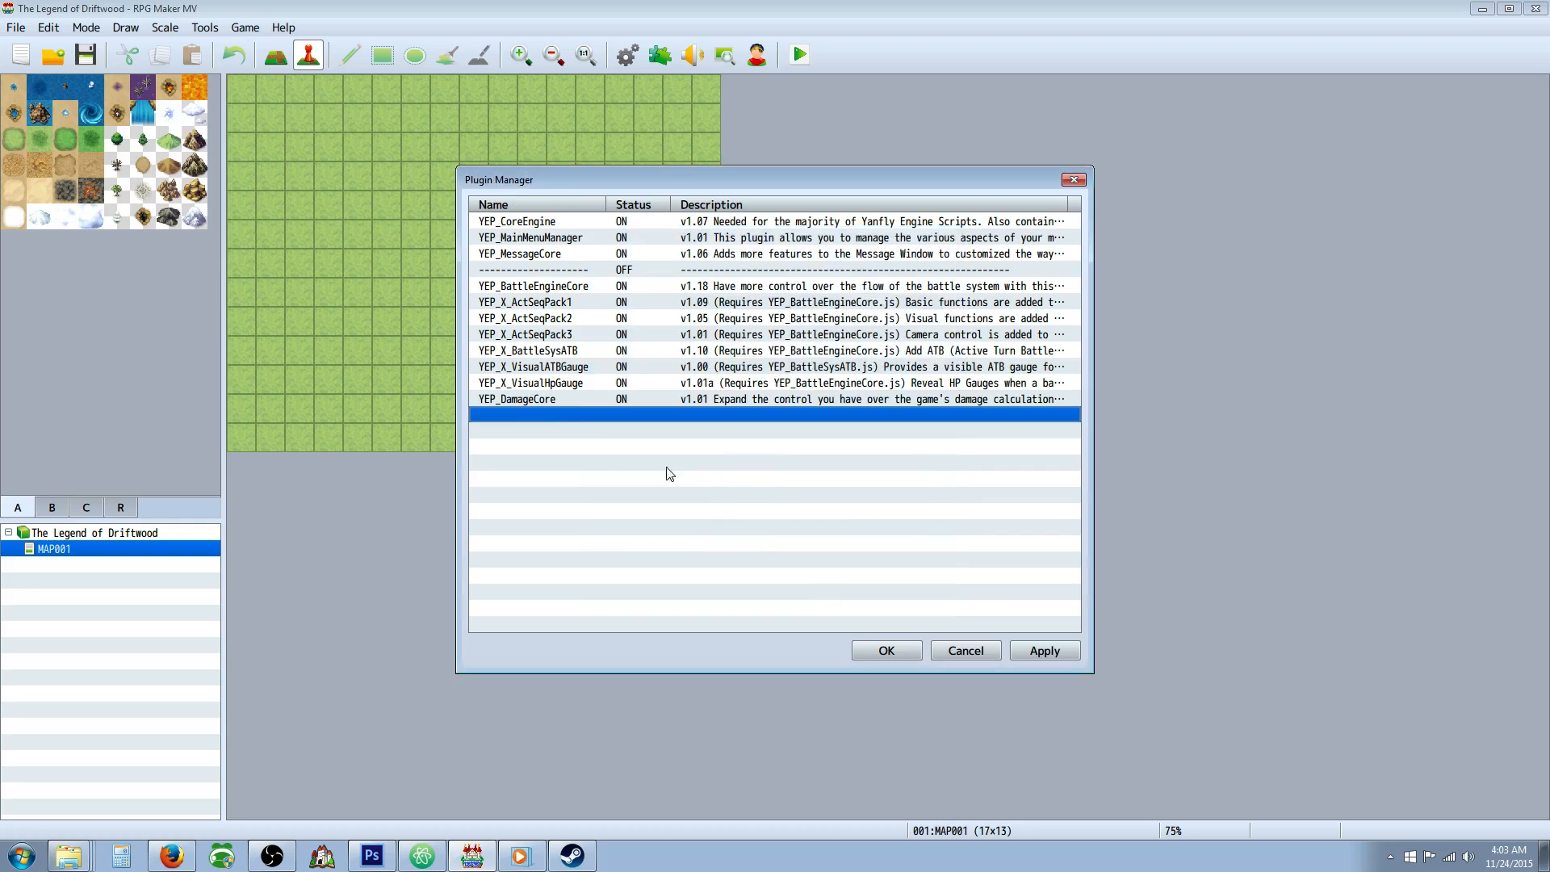
# Add the YEP_X_CriticalControl plugin below YEP_DamageCore in the plugin list, with status ON.
pyautogui.doubleClick(531, 414)
pyautogui.click(714, 304)
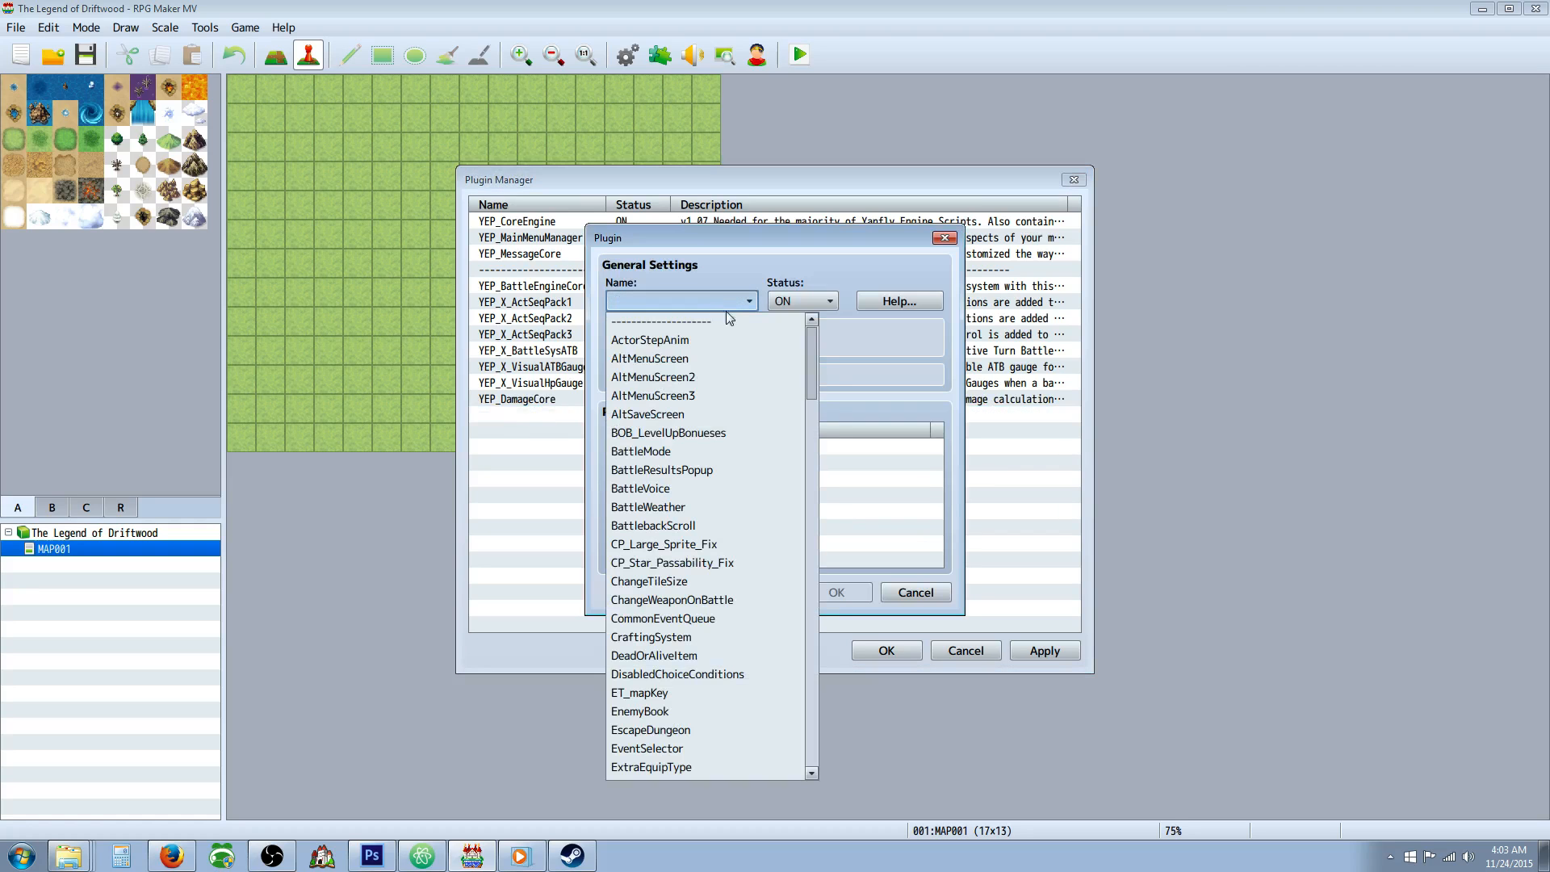
pyautogui.moveTo(811, 353); pyautogui.dragTo(803, 596)
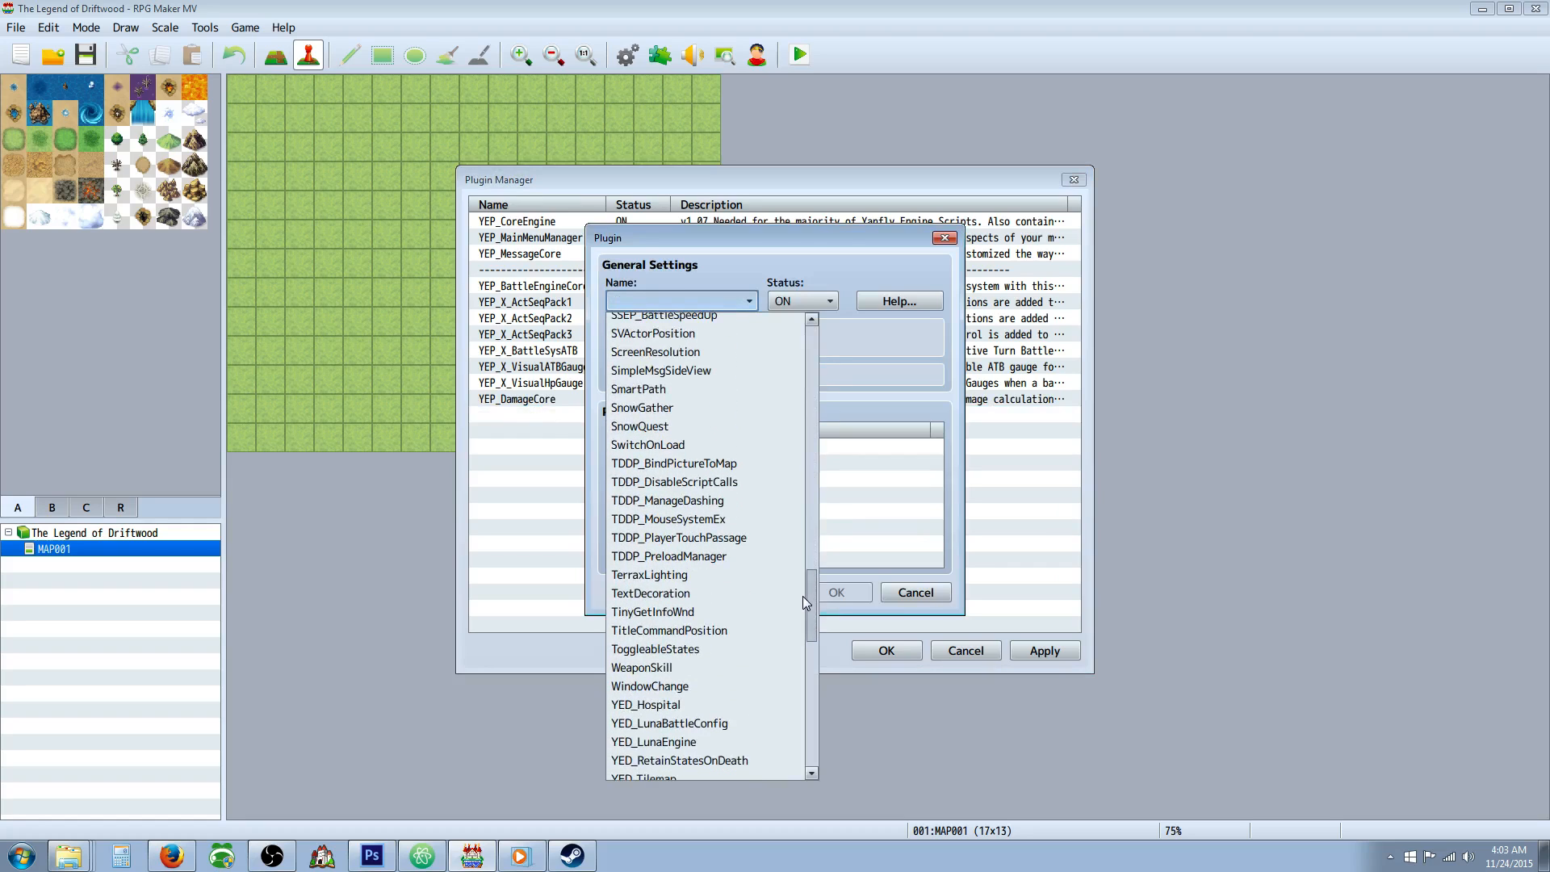
pyautogui.scroll(-5, 776, 569)
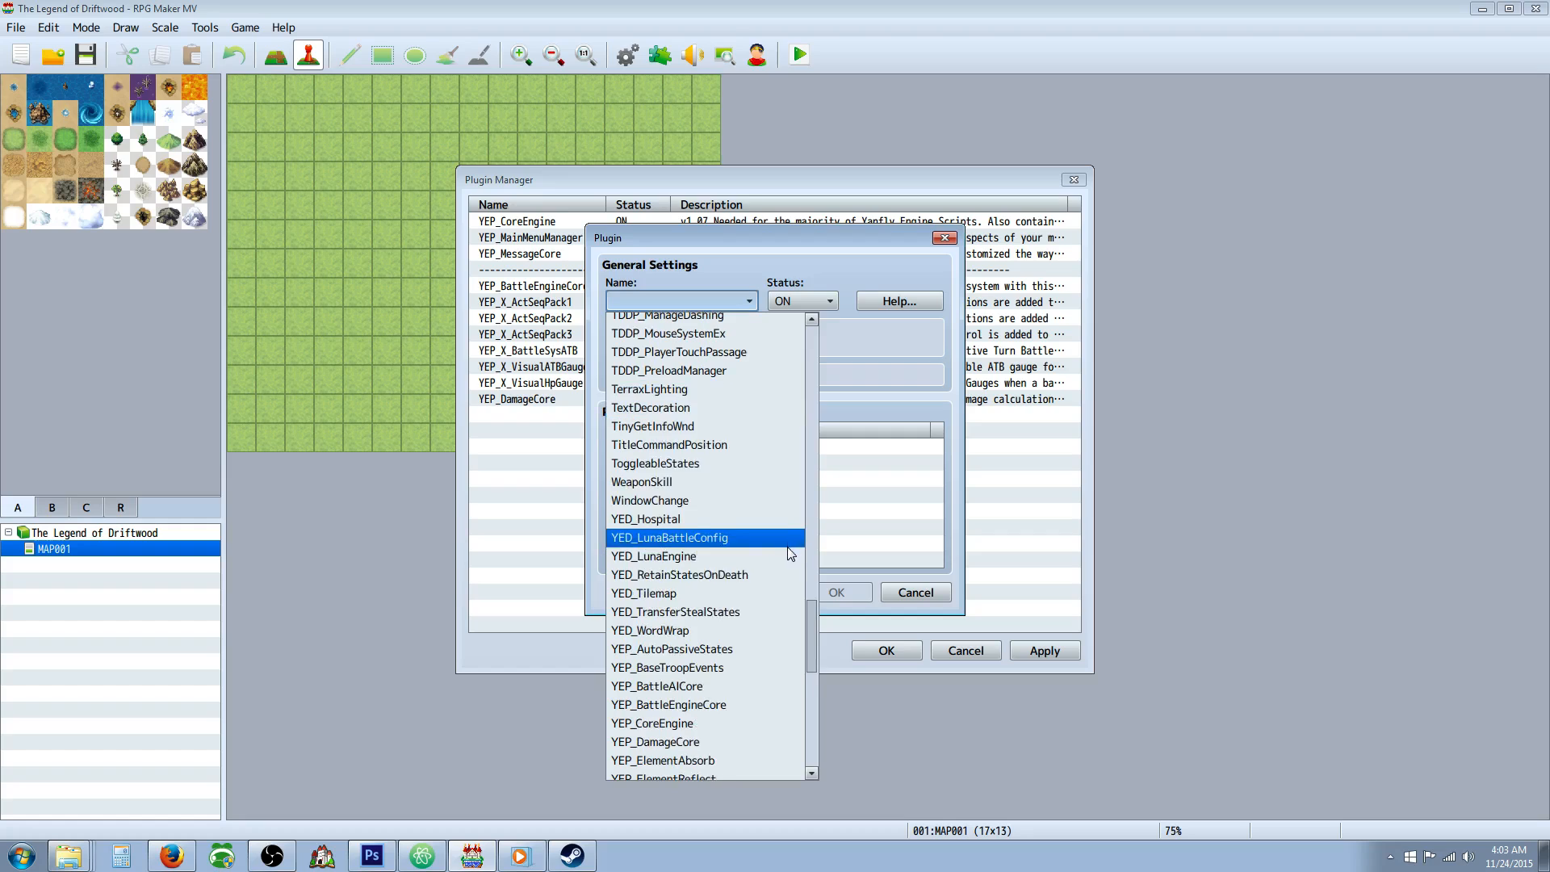
pyautogui.scroll(-3, 774, 555)
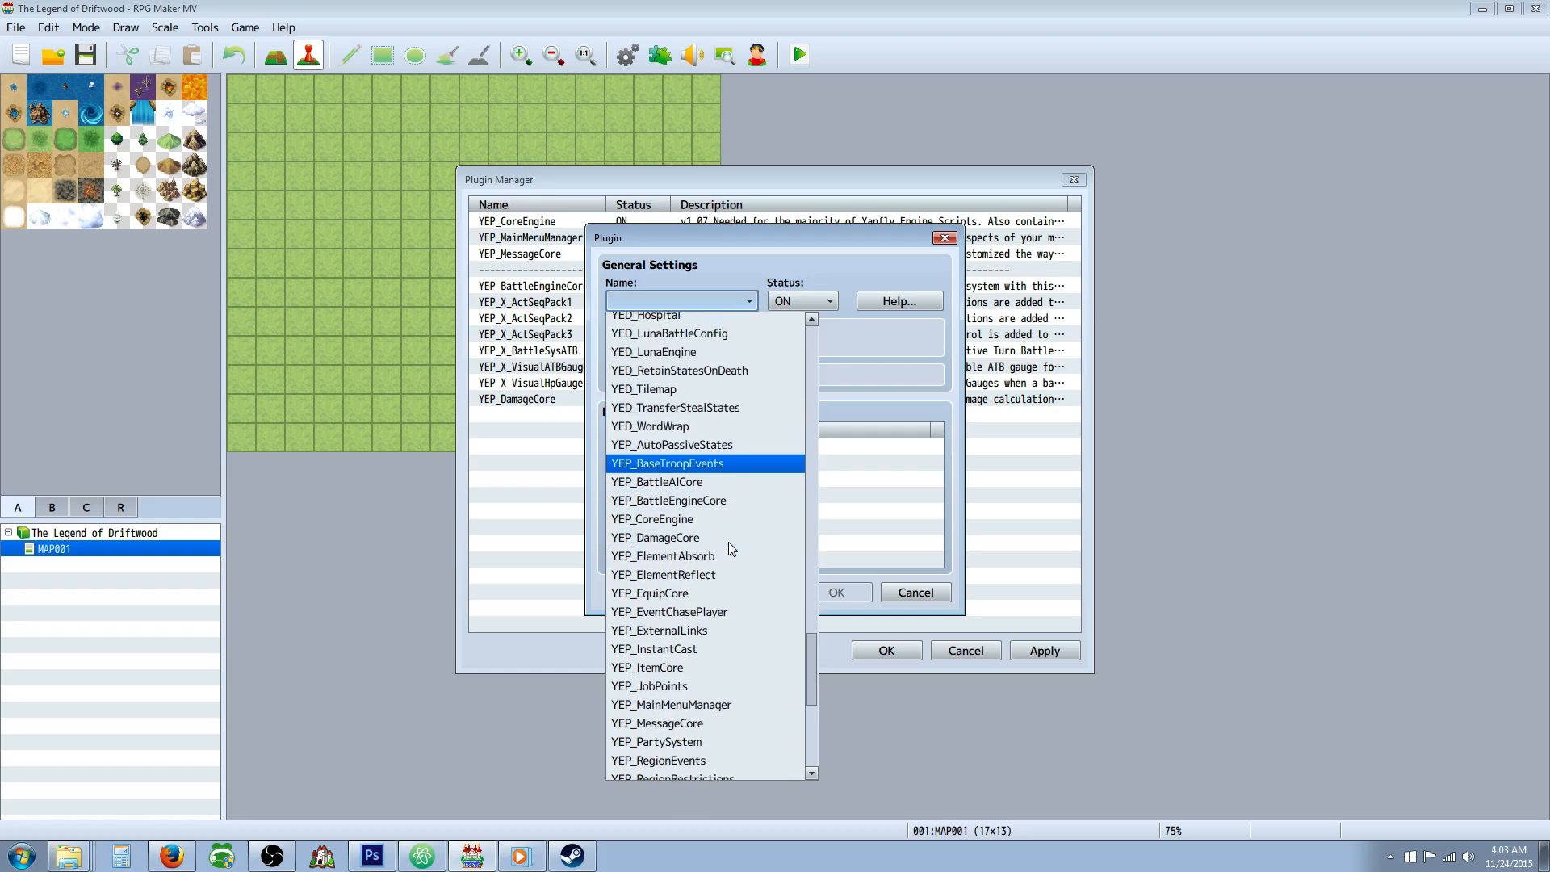
pyautogui.scroll(-1, 723, 538)
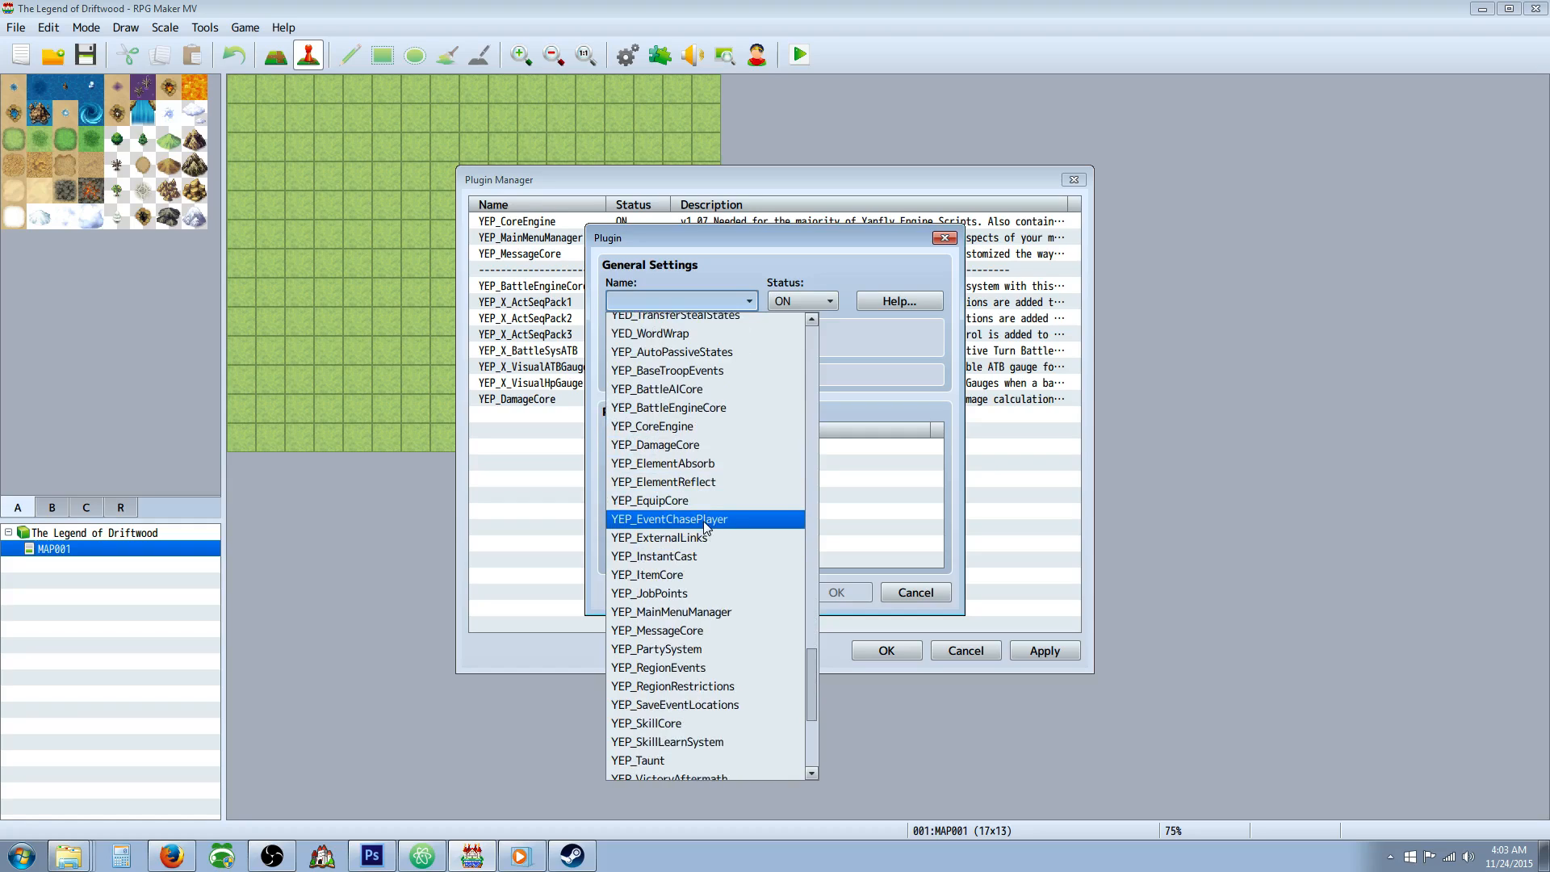
pyautogui.scroll(-2, 712, 536)
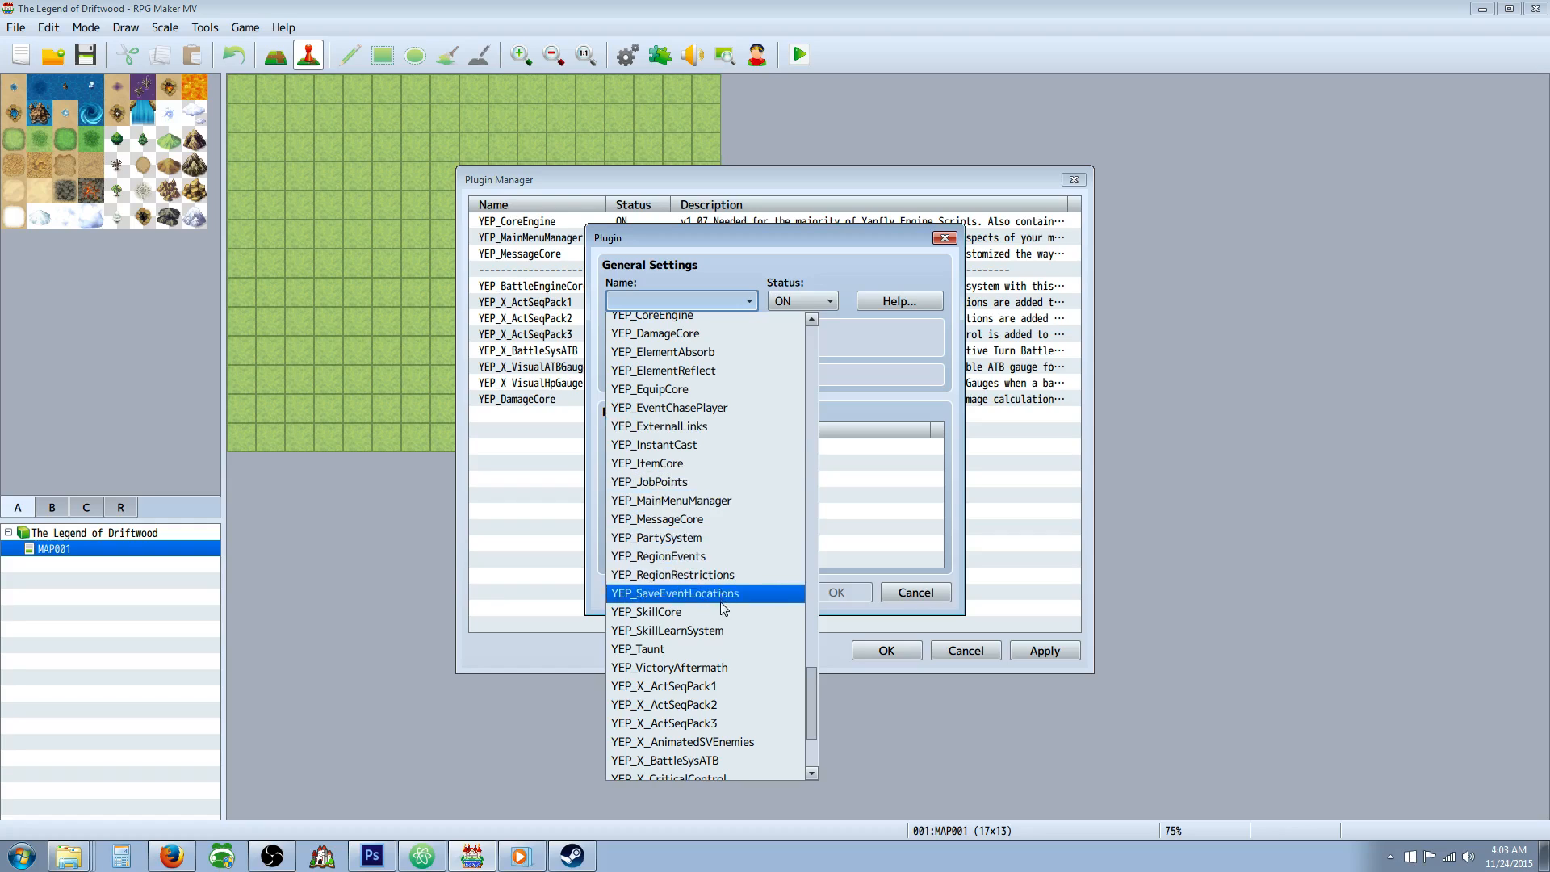
pyautogui.scroll(-2, 713, 622)
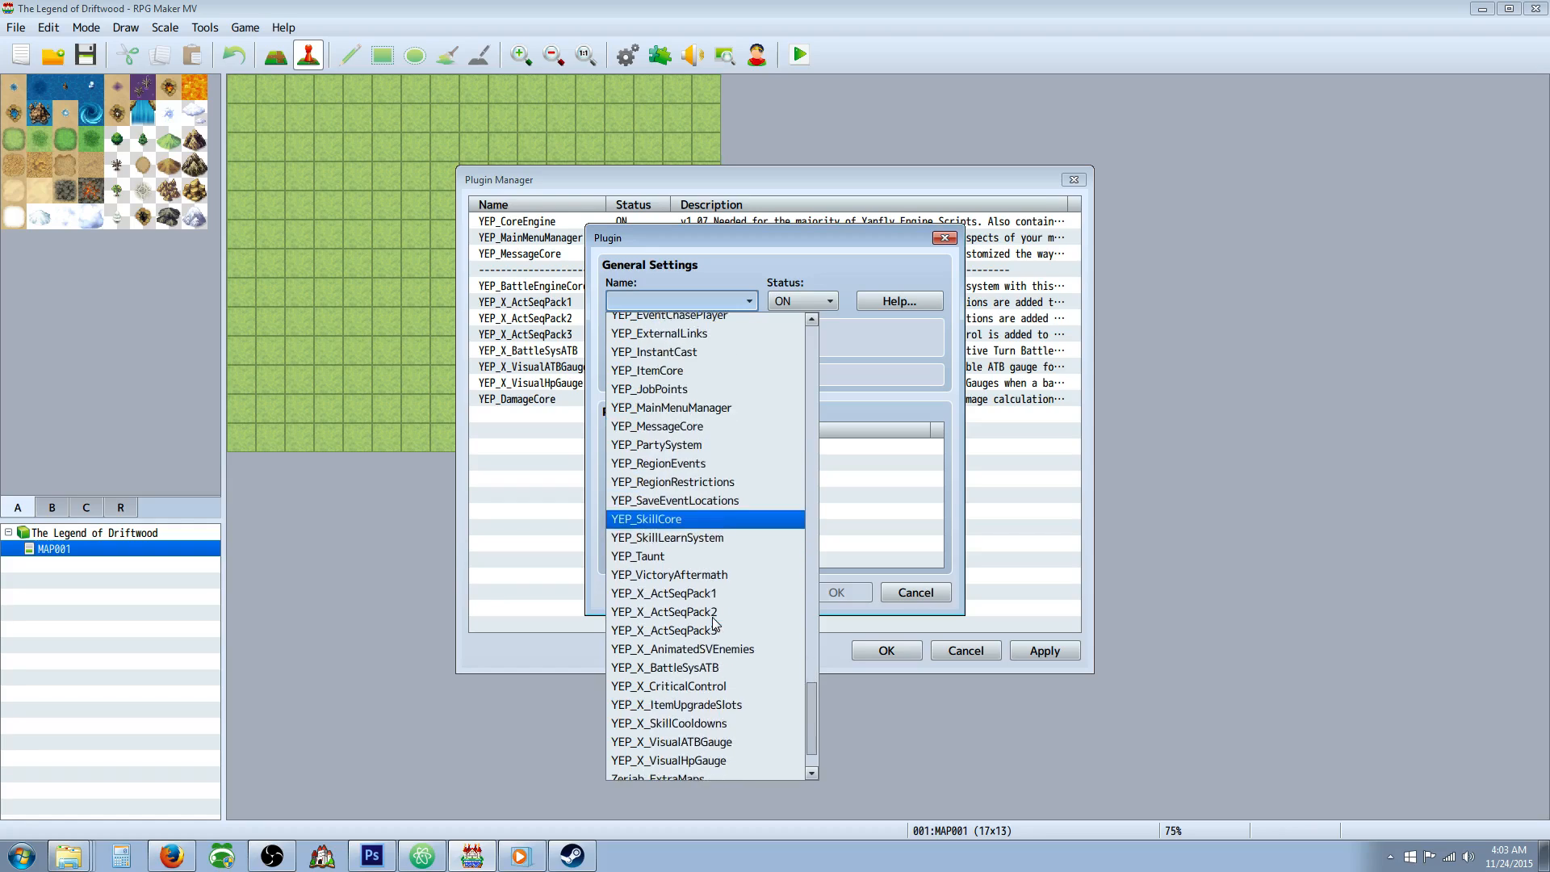
pyautogui.click(698, 685)
pyautogui.click(837, 596)
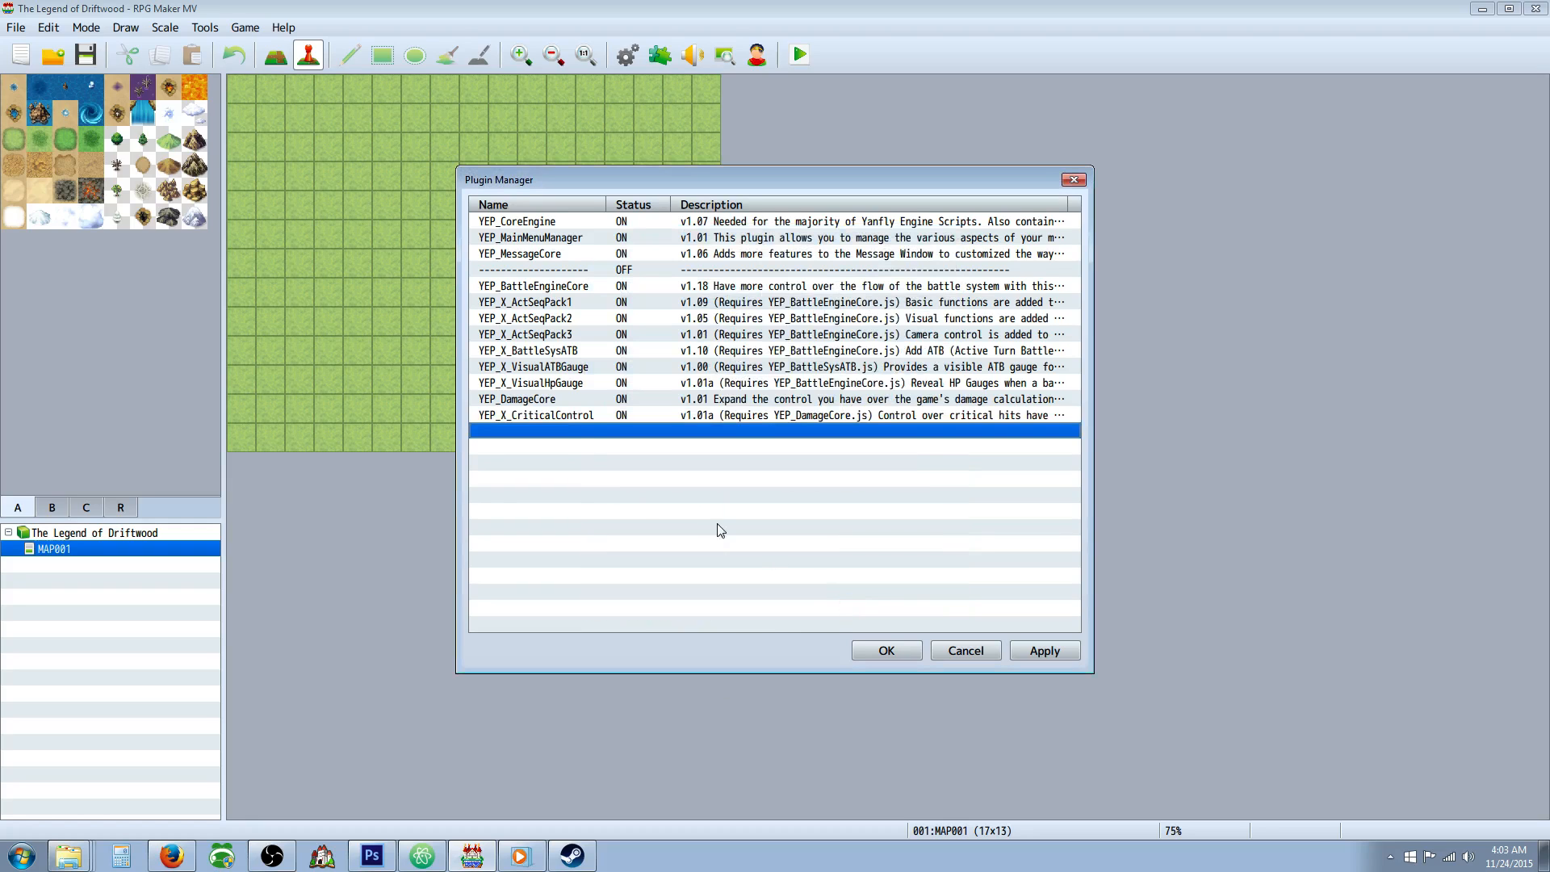
# Copy the dashed separator entry and paste it below YEP_X_CriticalControl in the plugin list.
pyautogui.rightClick(611, 271)
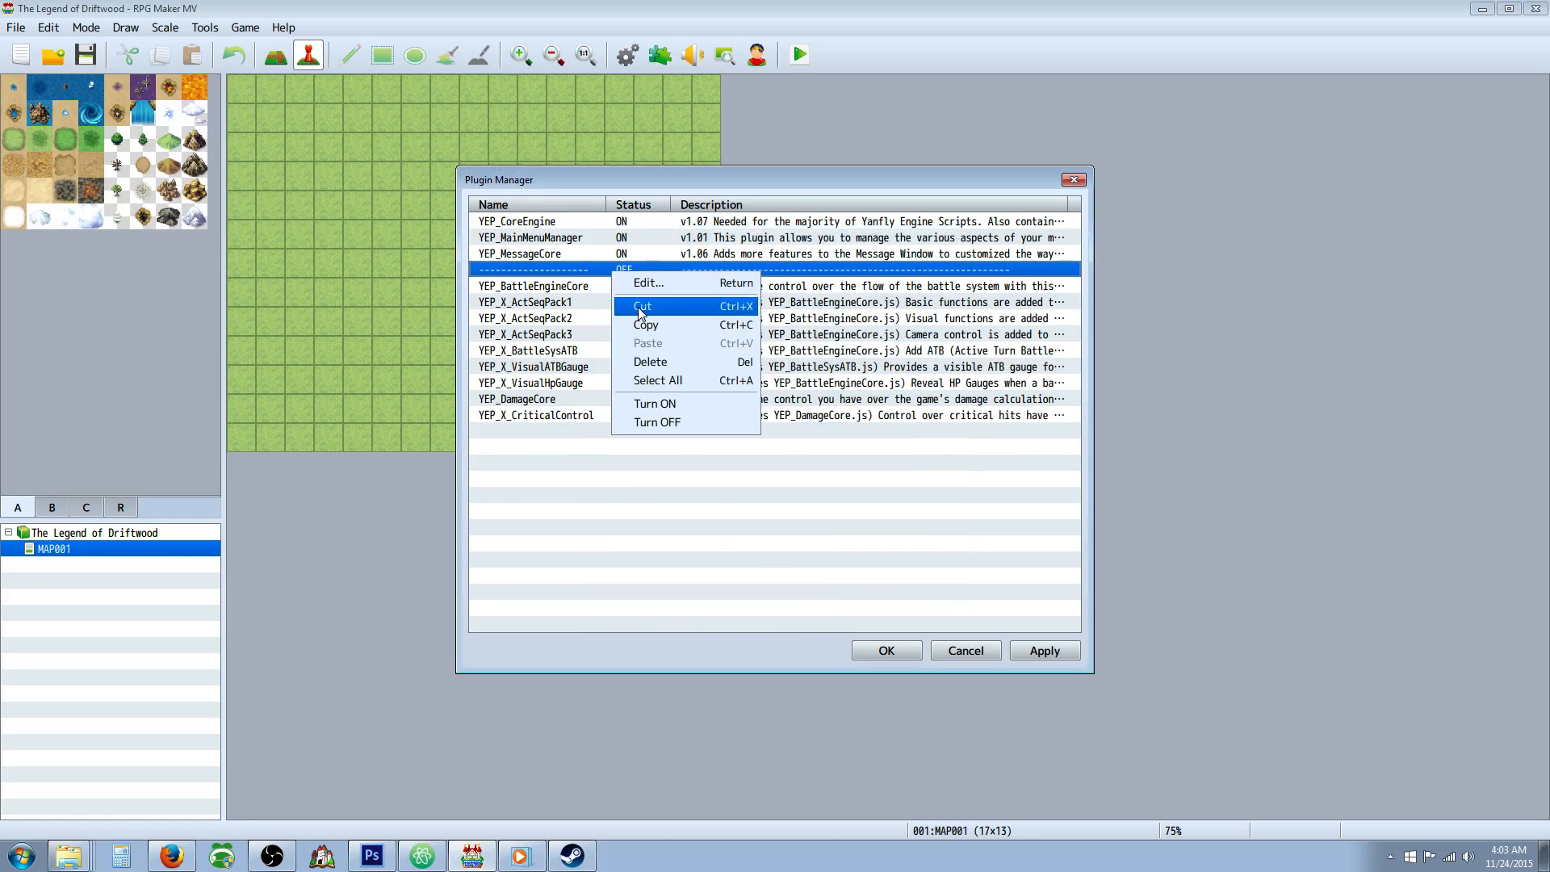
pyautogui.click(625, 321)
pyautogui.rightClick(581, 437)
pyautogui.click(616, 509)
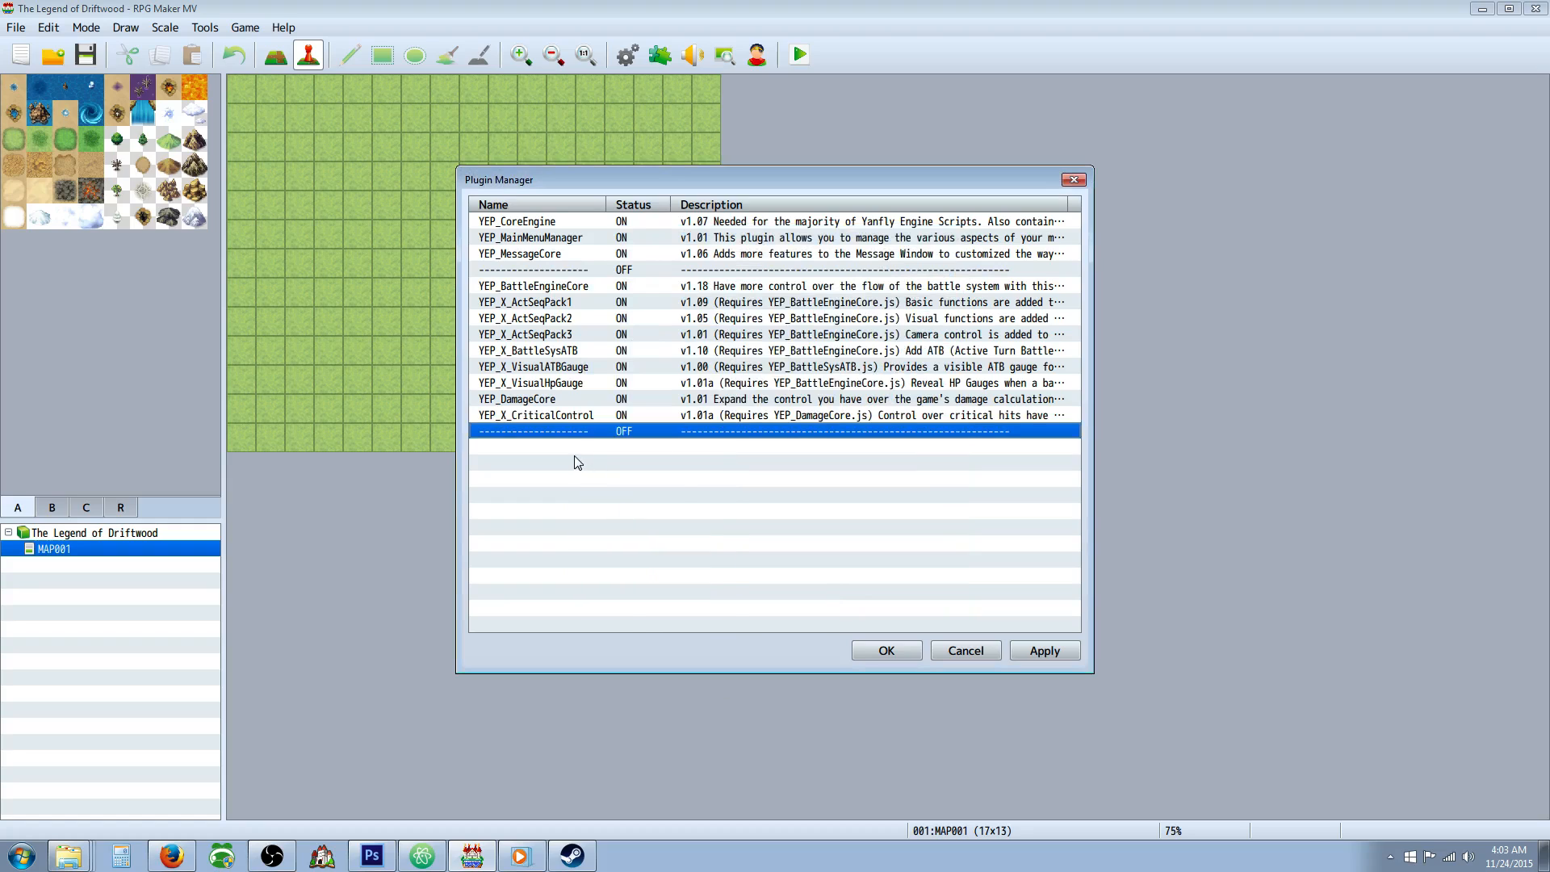
# Add the SRD_ElementTextColors plugin below the second separator in the plugin list, with status ON.
pyautogui.doubleClick(611, 459)
pyautogui.click(746, 301)
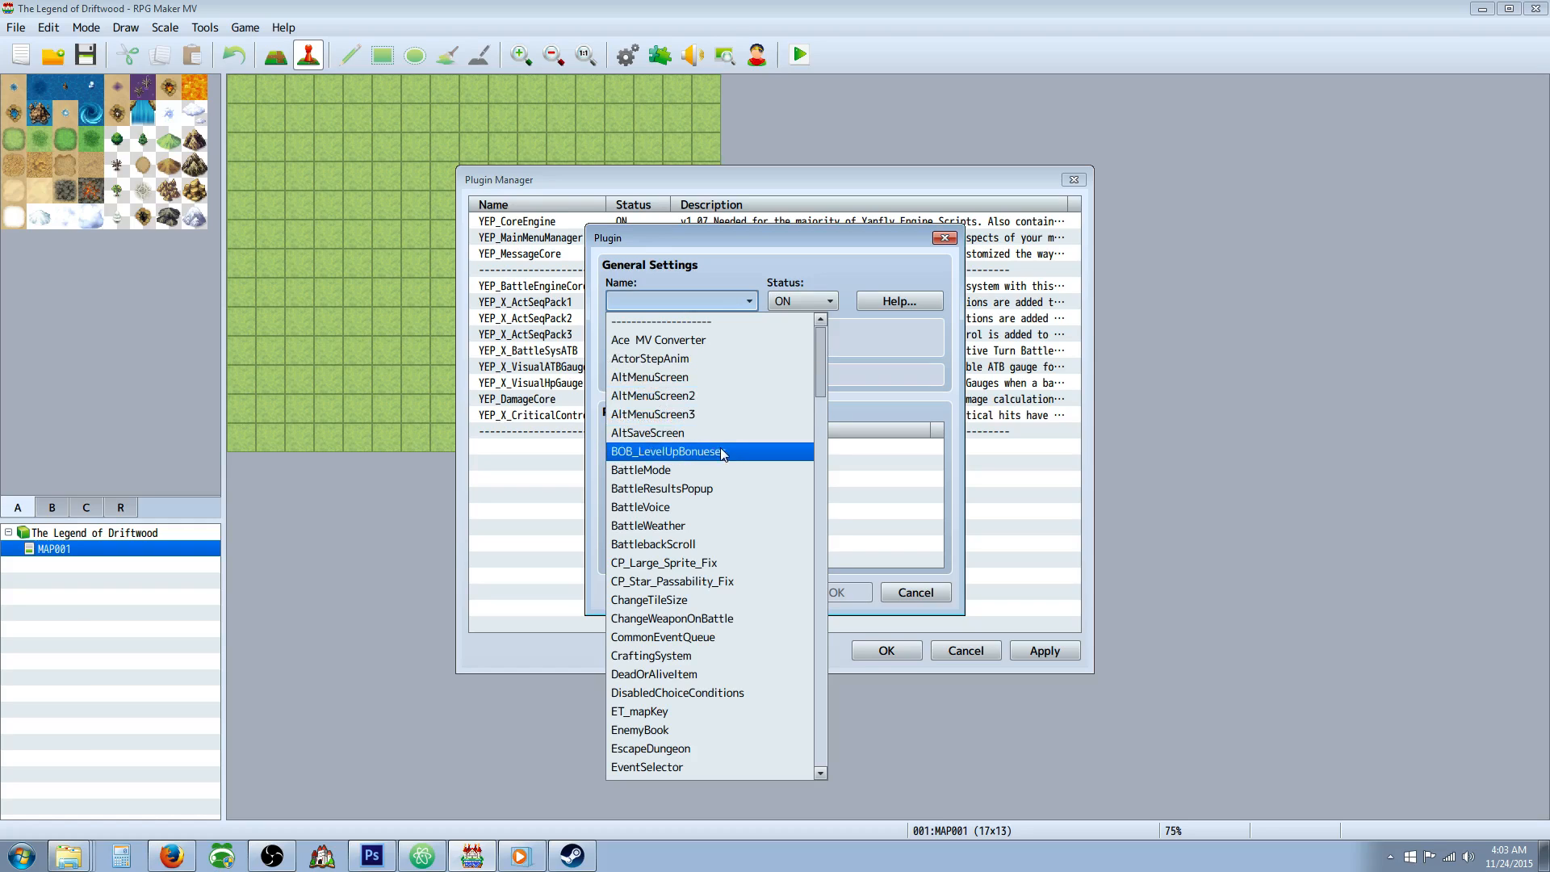
pyautogui.scroll(-2, 707, 436)
pyautogui.scroll(-2, 708, 457)
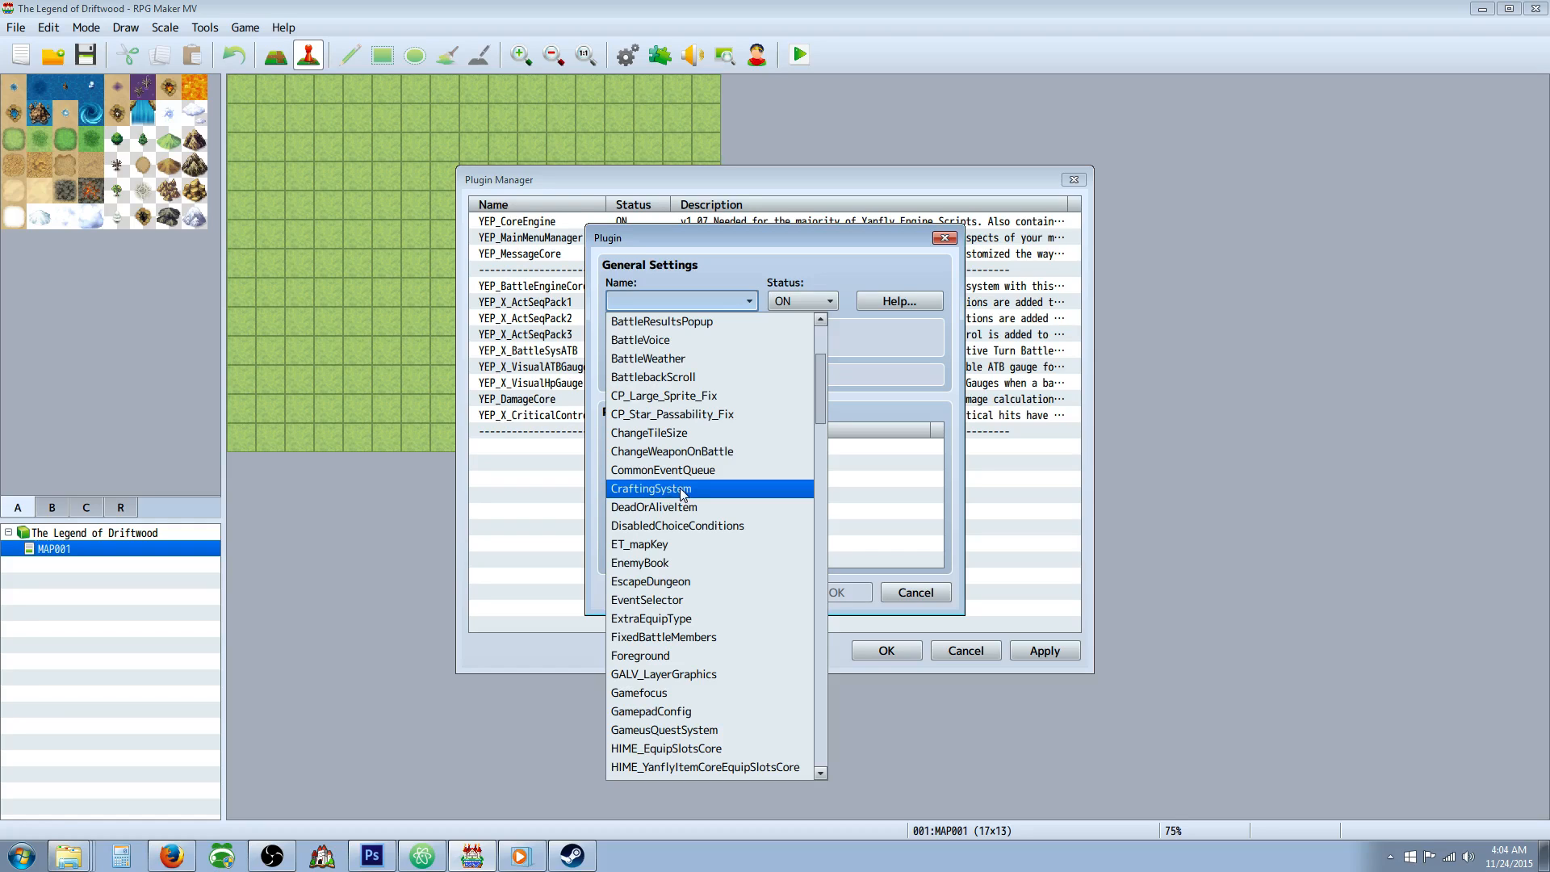
pyautogui.scroll(-2, 676, 485)
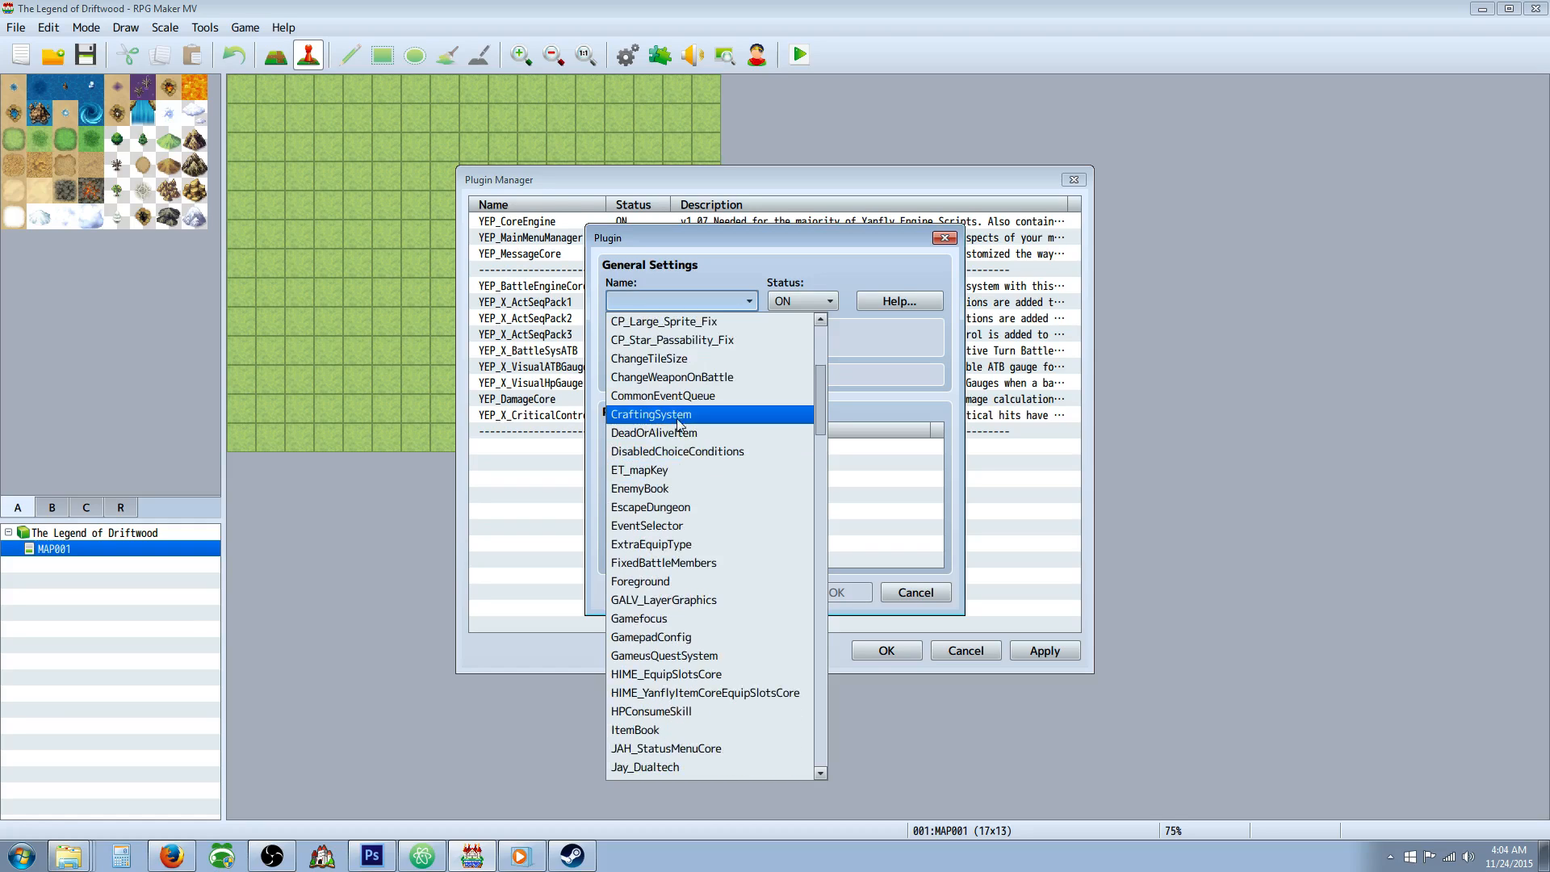
pyautogui.scroll(-2, 690, 444)
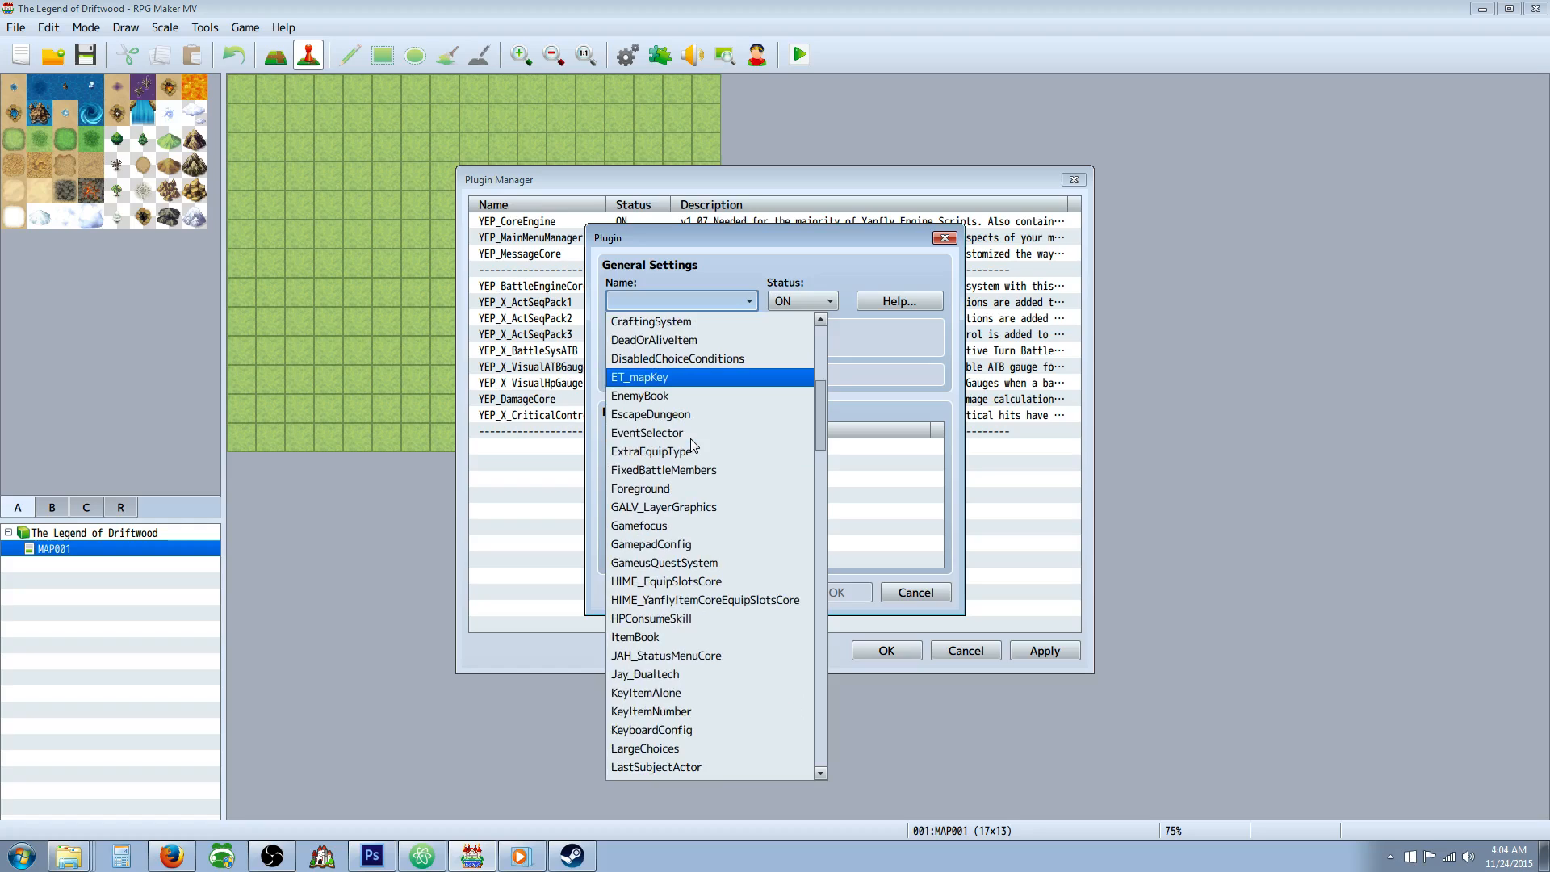
pyautogui.scroll(-2, 690, 443)
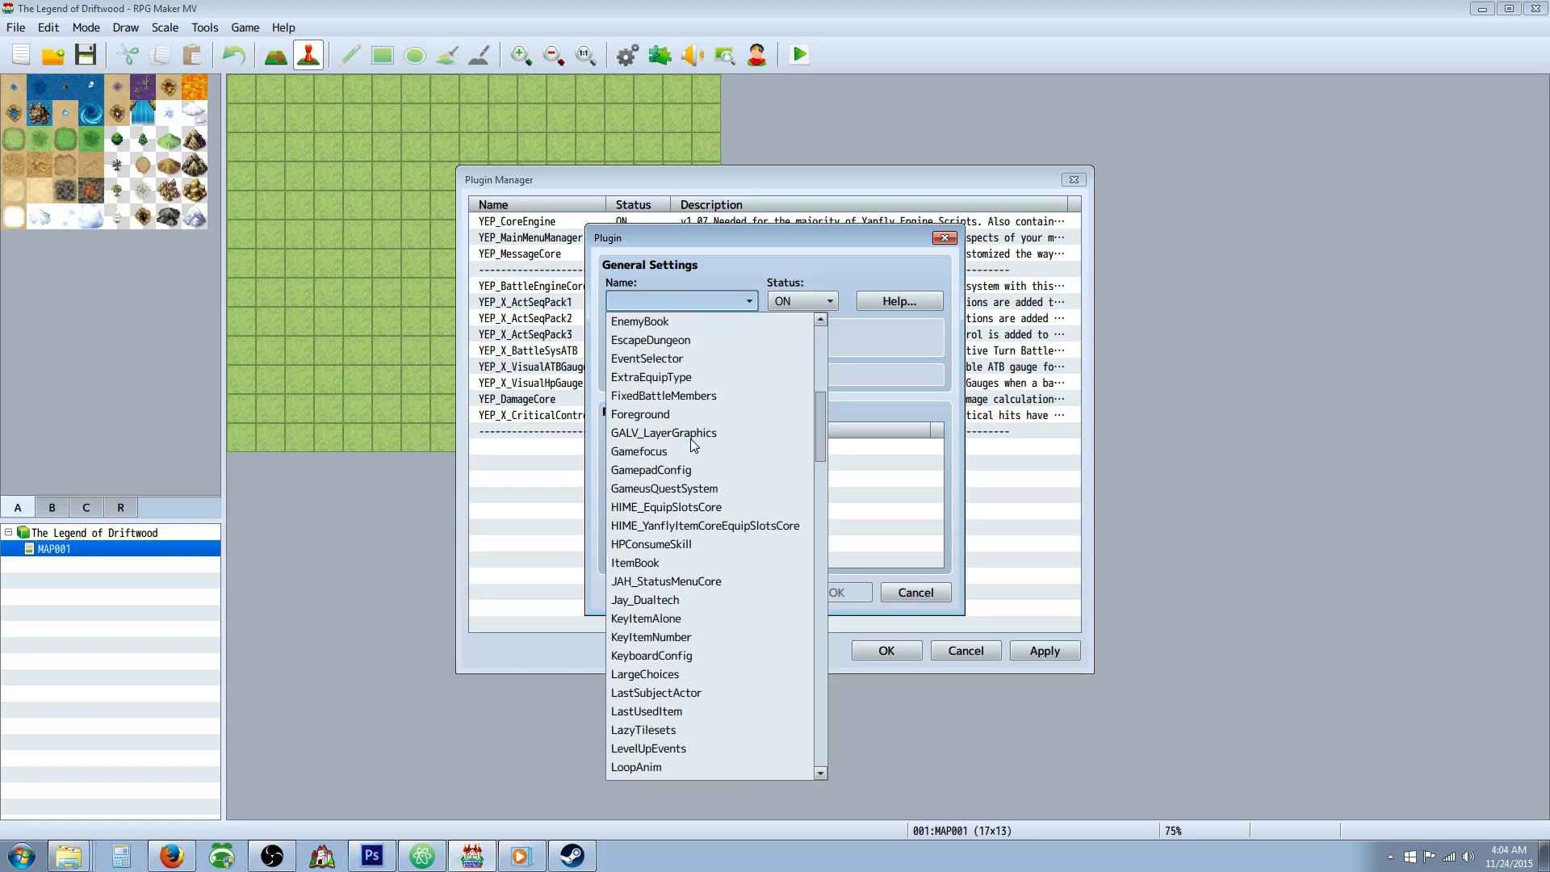
pyautogui.scroll(-2, 691, 440)
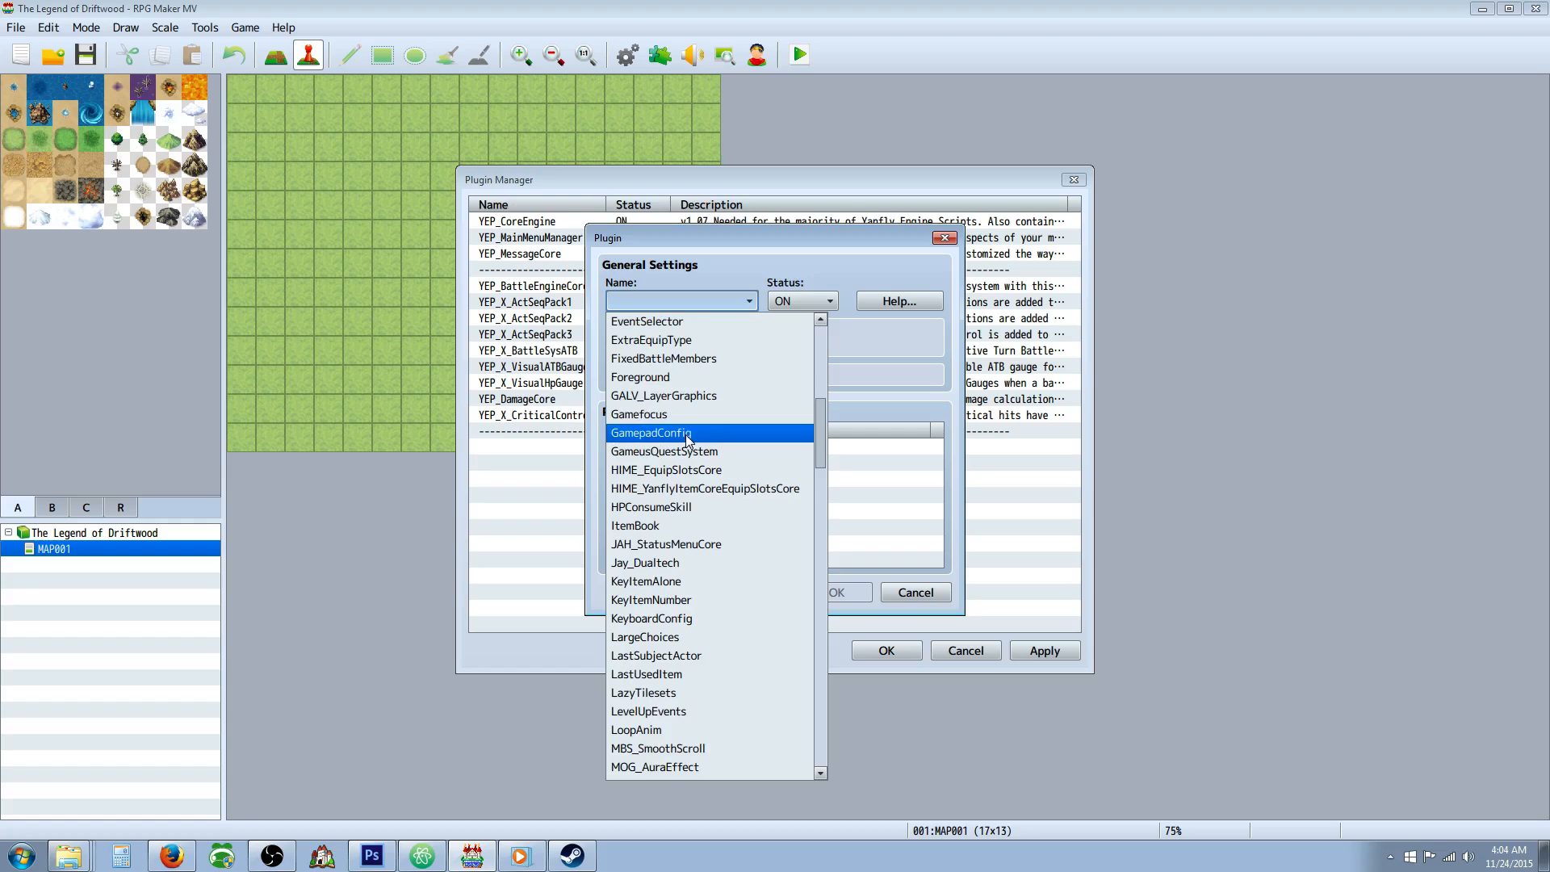
pyautogui.scroll(-2, 707, 420)
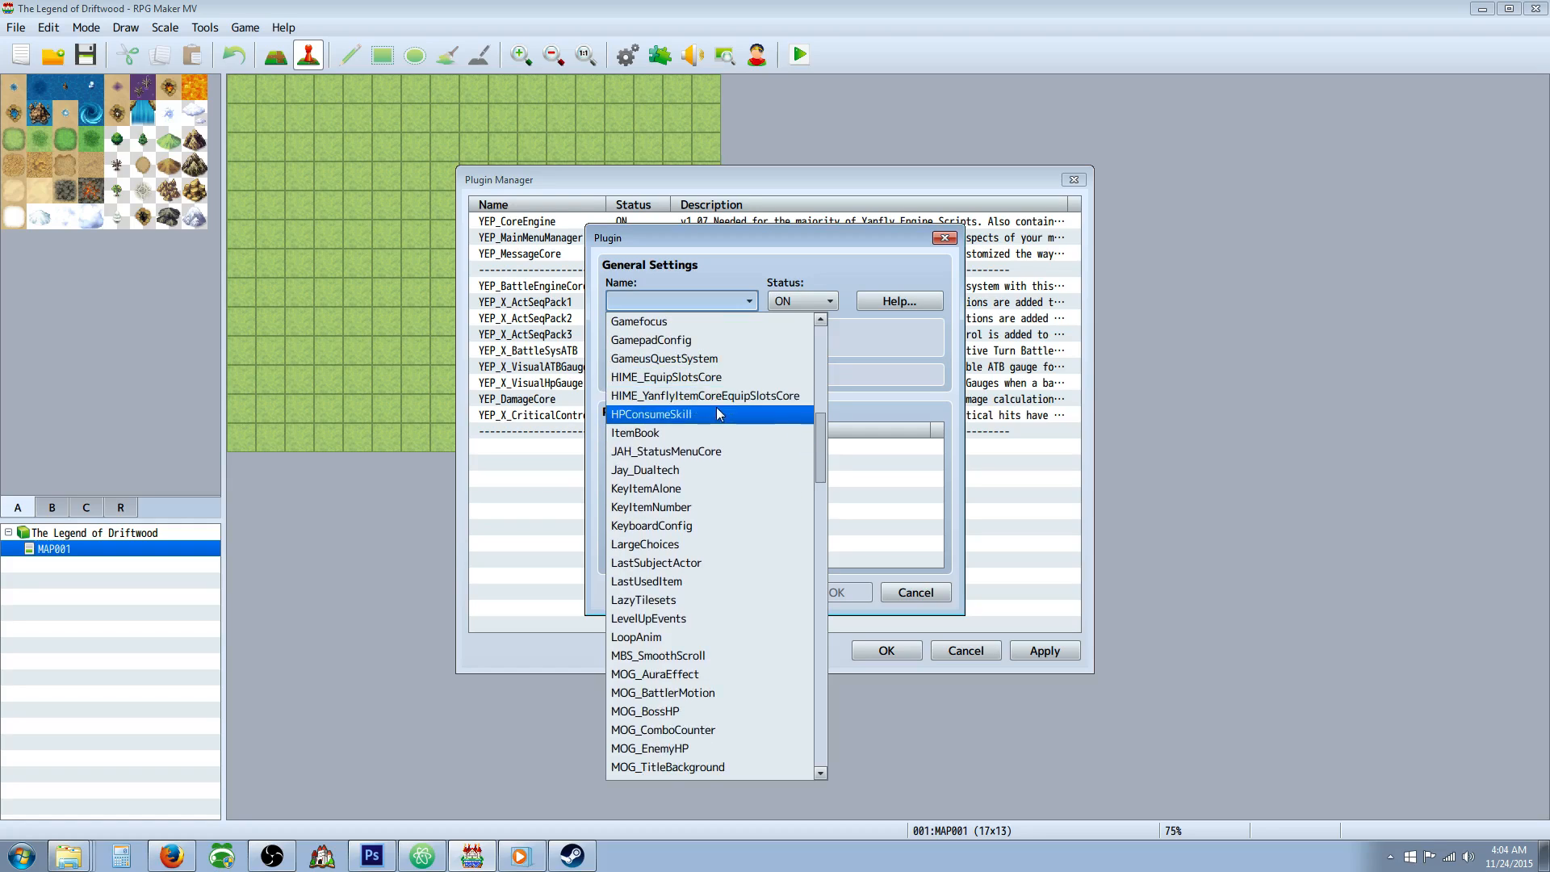
pyautogui.scroll(-2, 715, 408)
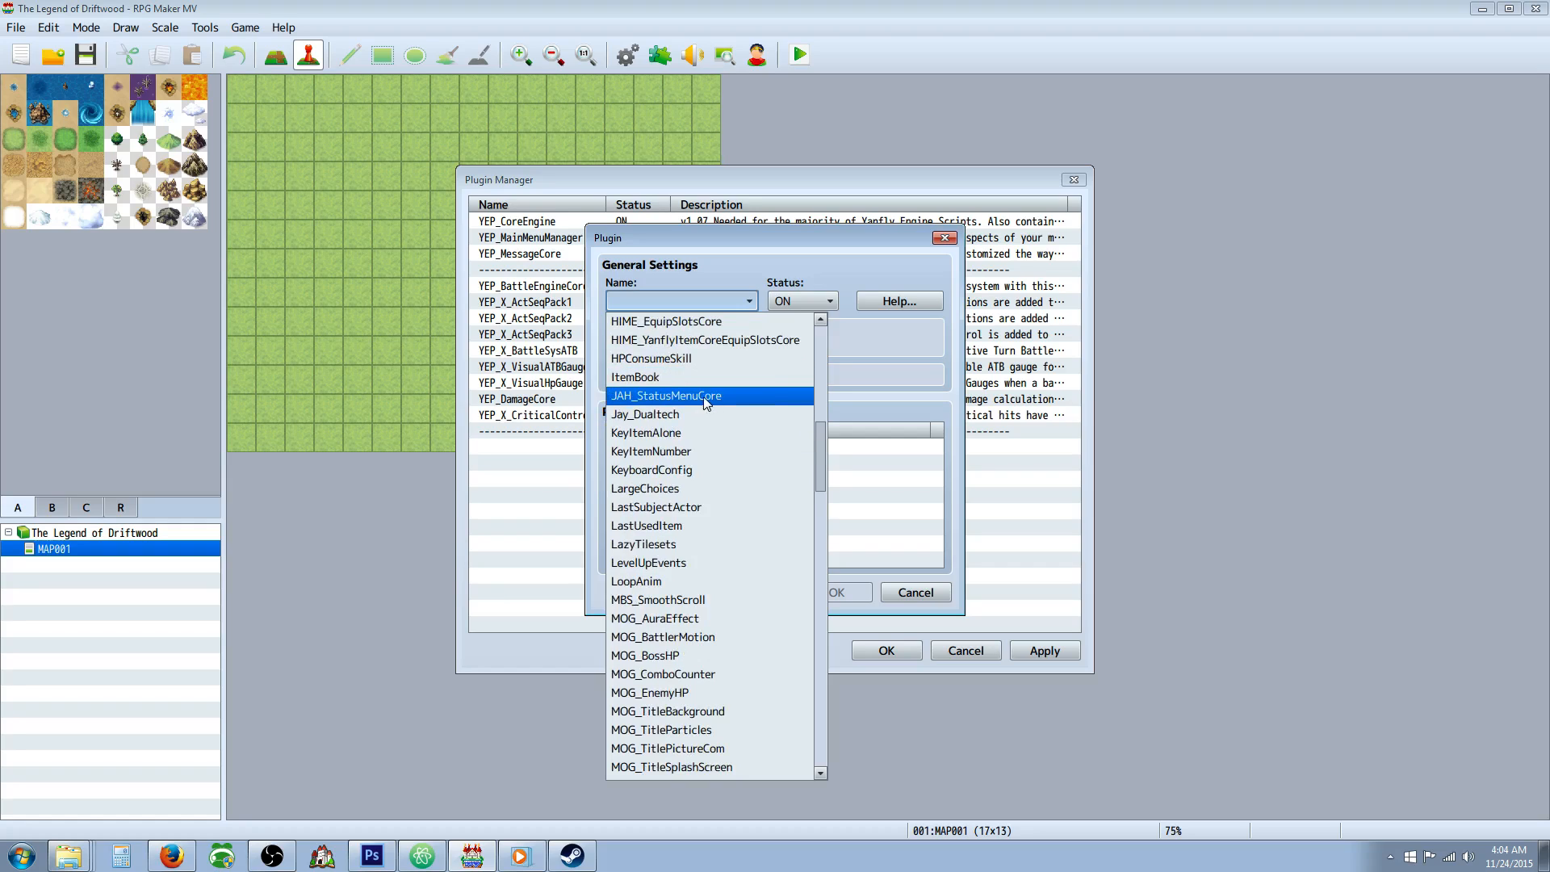
pyautogui.scroll(-2, 715, 394)
pyautogui.scroll(-2, 695, 379)
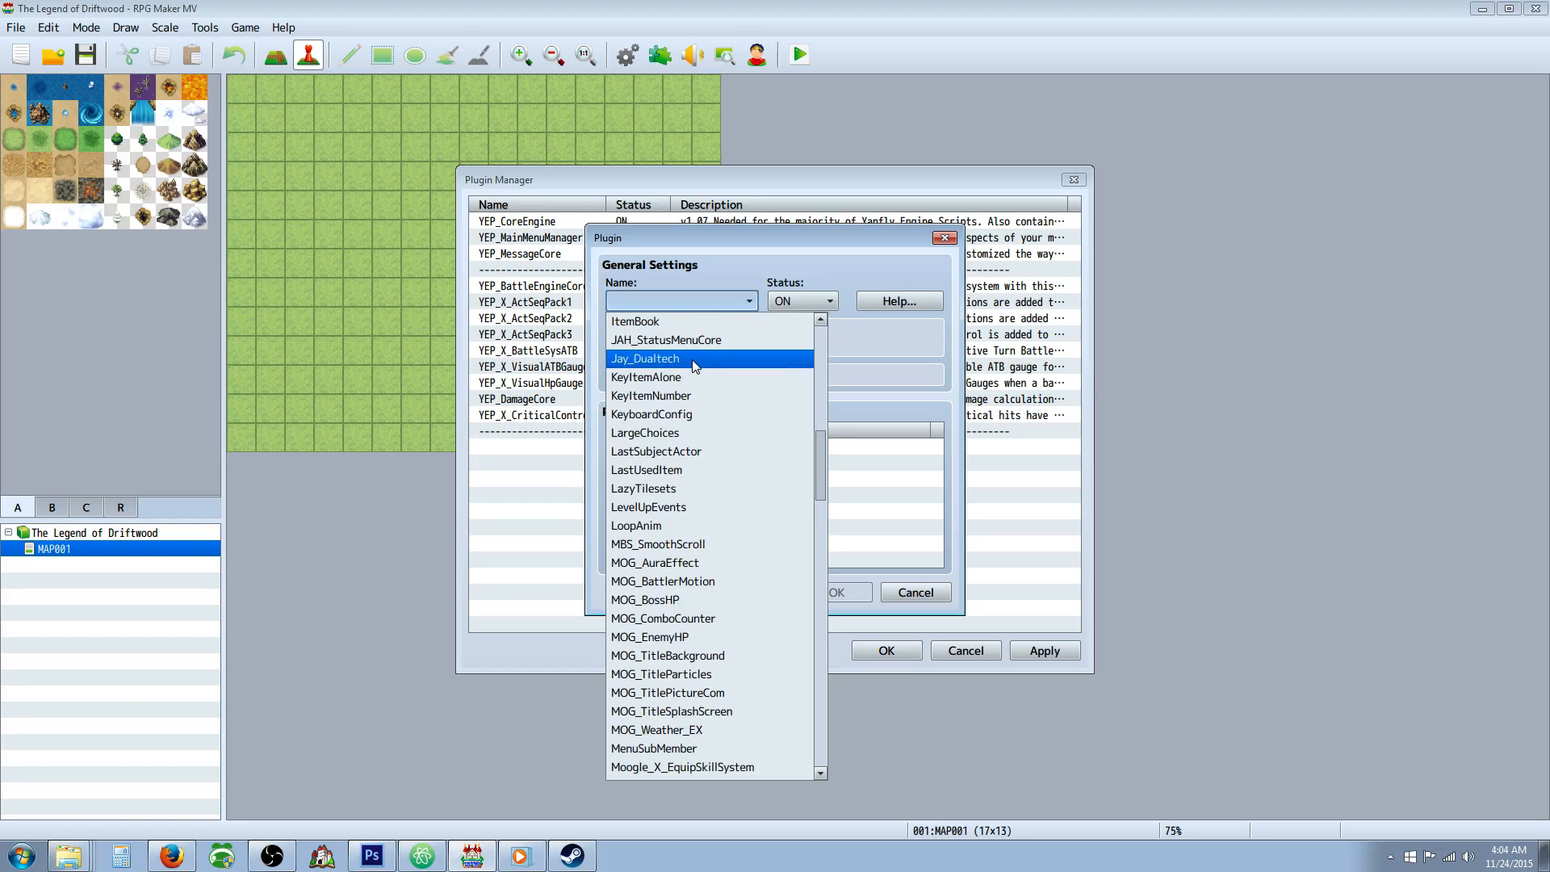
pyautogui.scroll(-1, 691, 364)
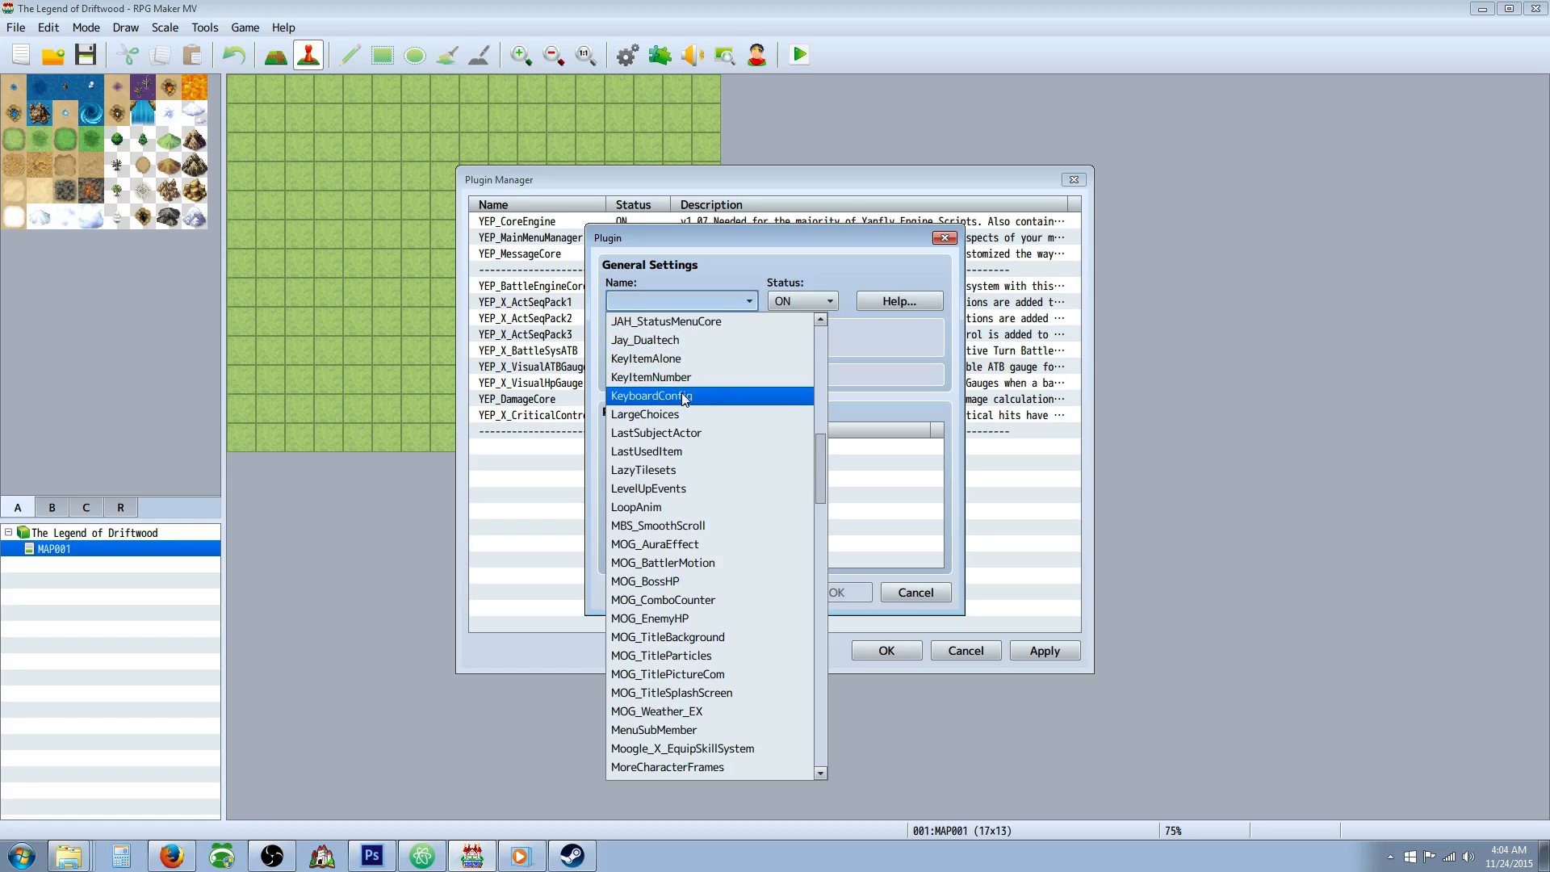
pyautogui.scroll(-1, 691, 376)
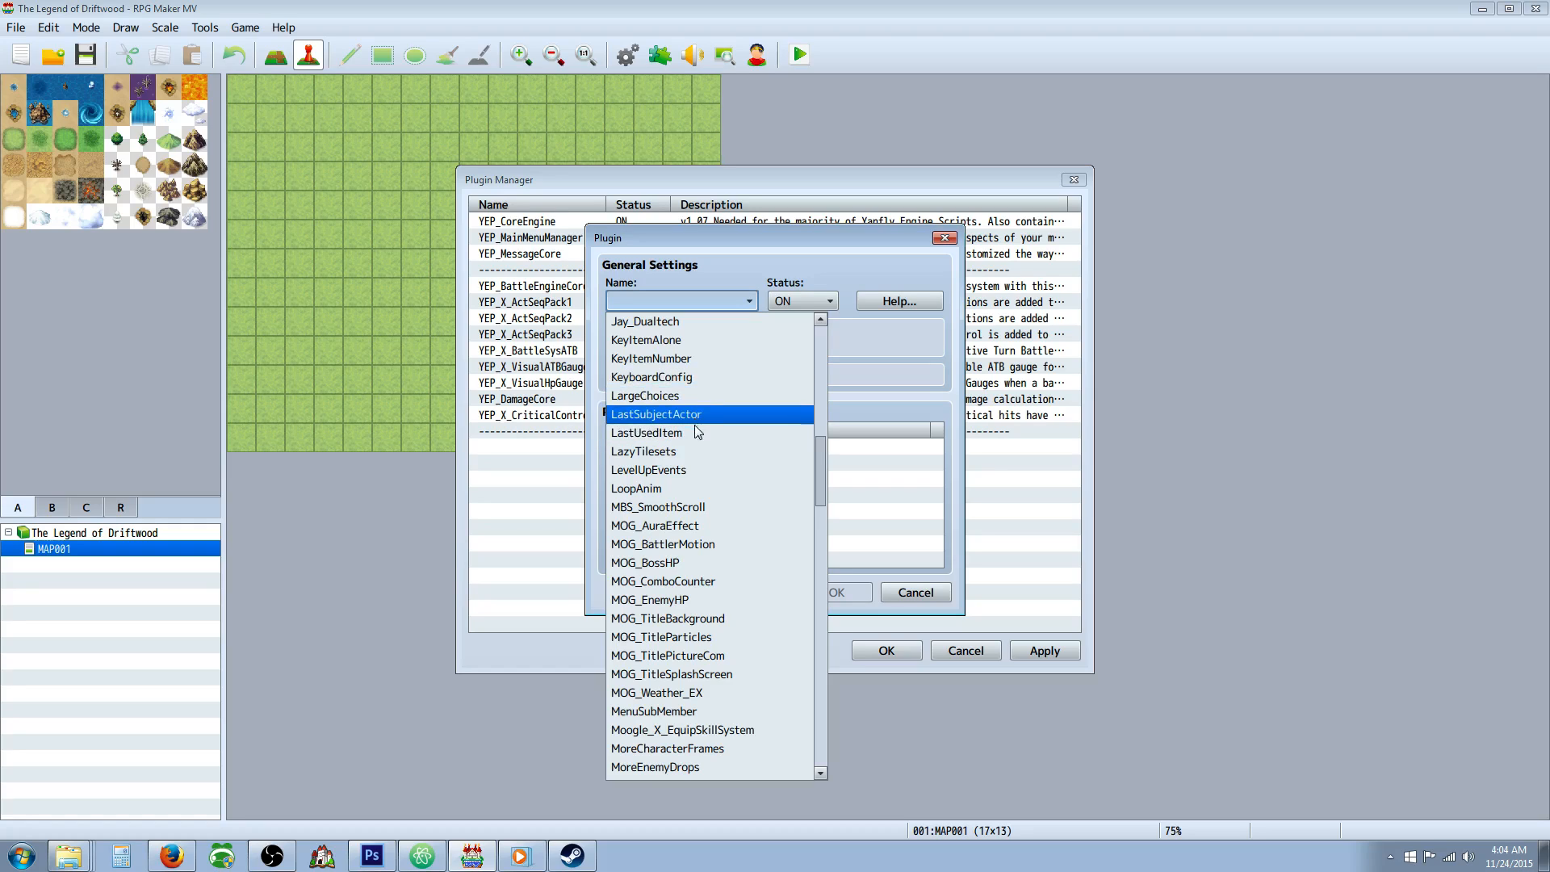
pyautogui.scroll(-3, 692, 441)
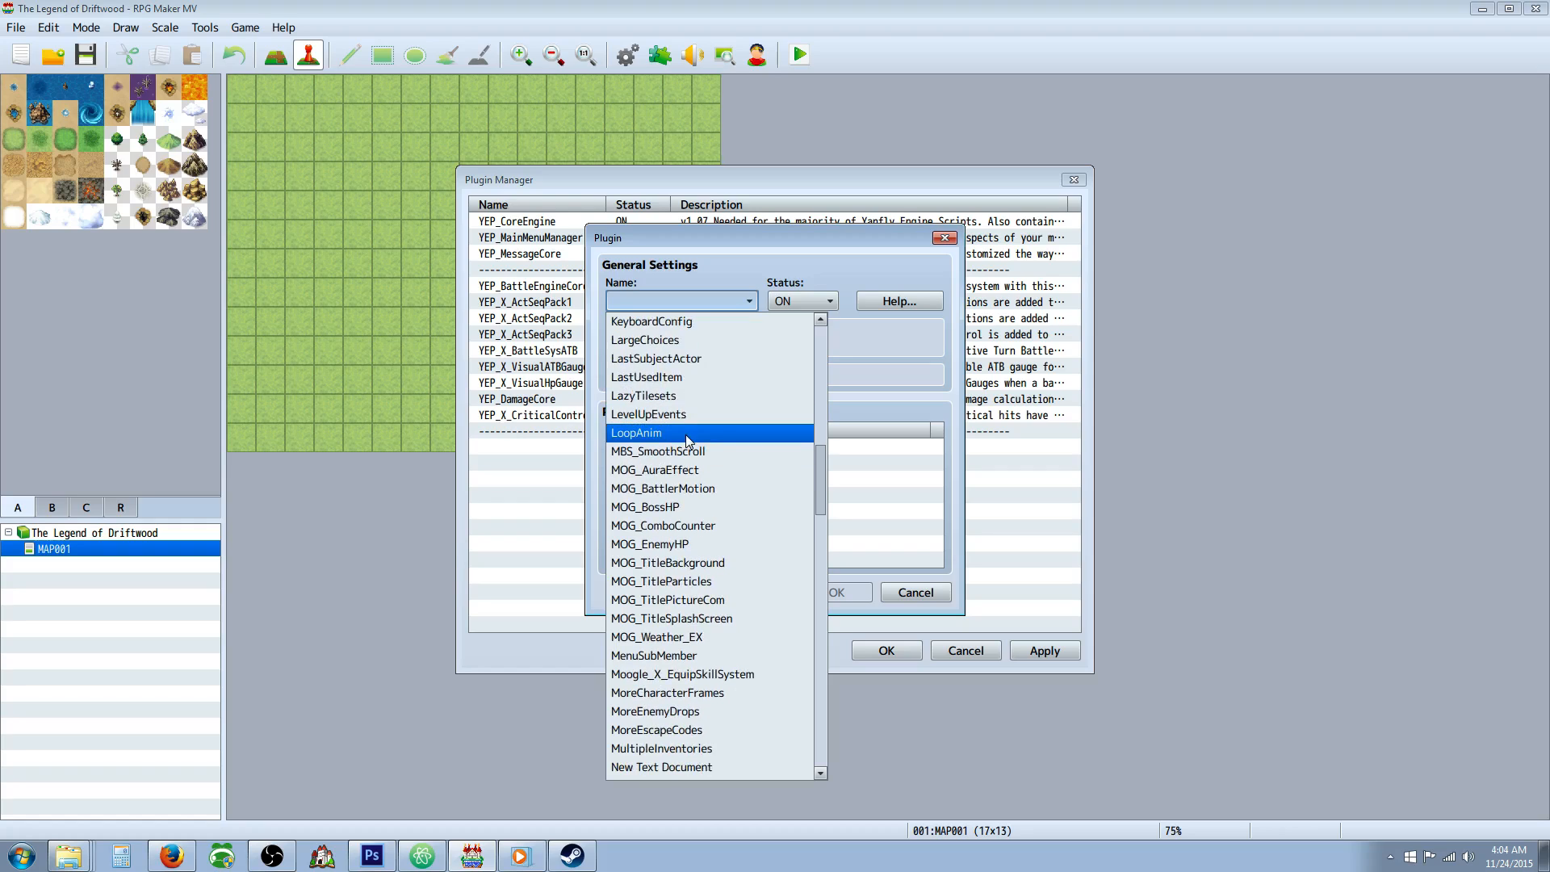
pyautogui.scroll(-1, 687, 440)
pyautogui.scroll(-4, 686, 434)
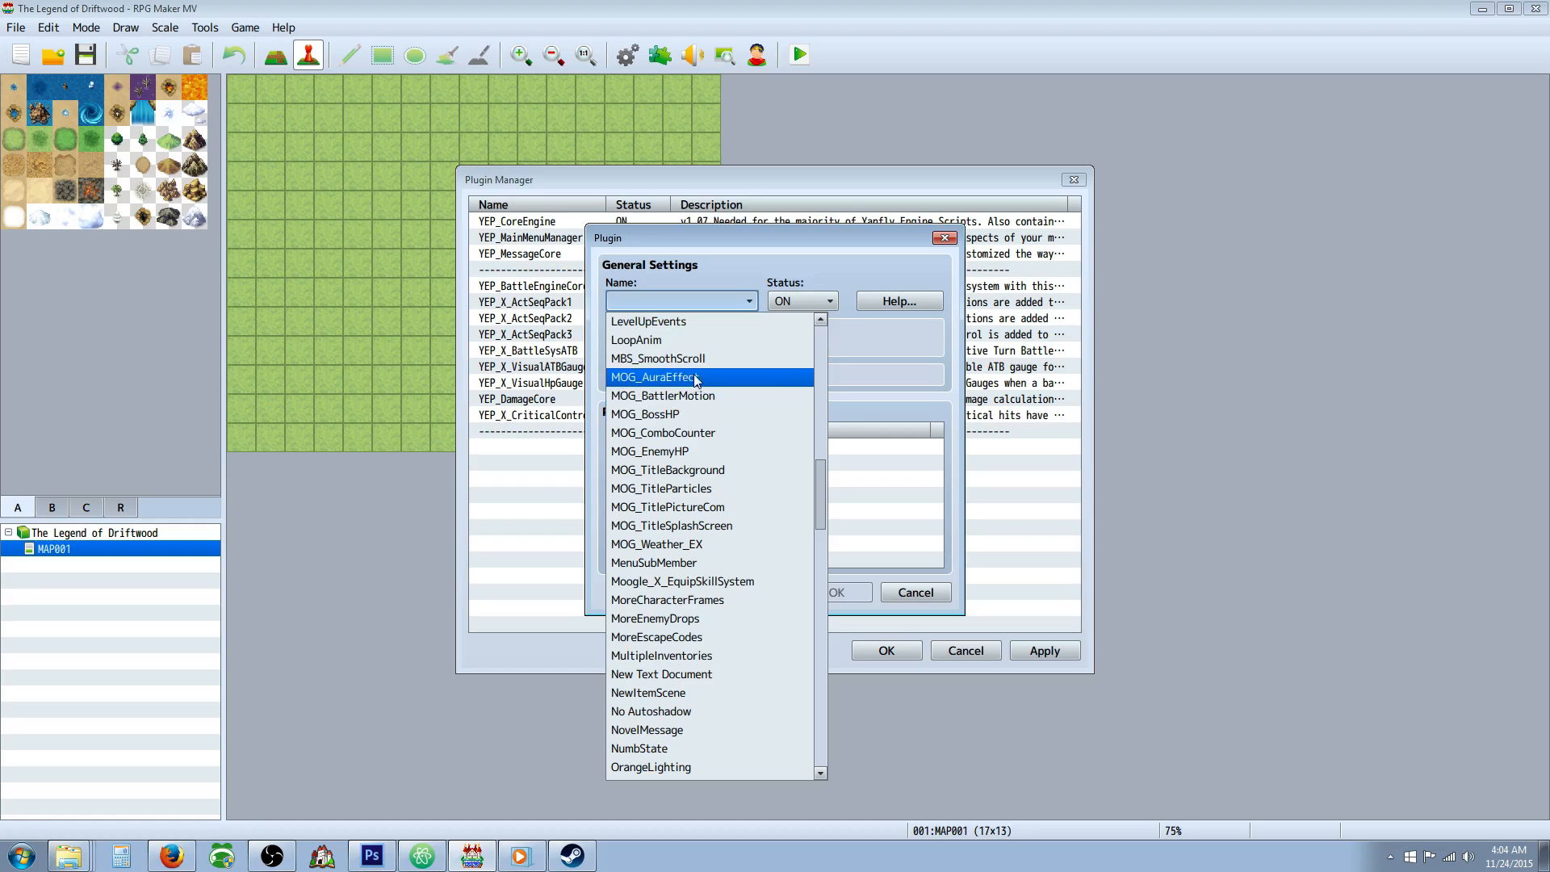
pyautogui.scroll(-3, 690, 413)
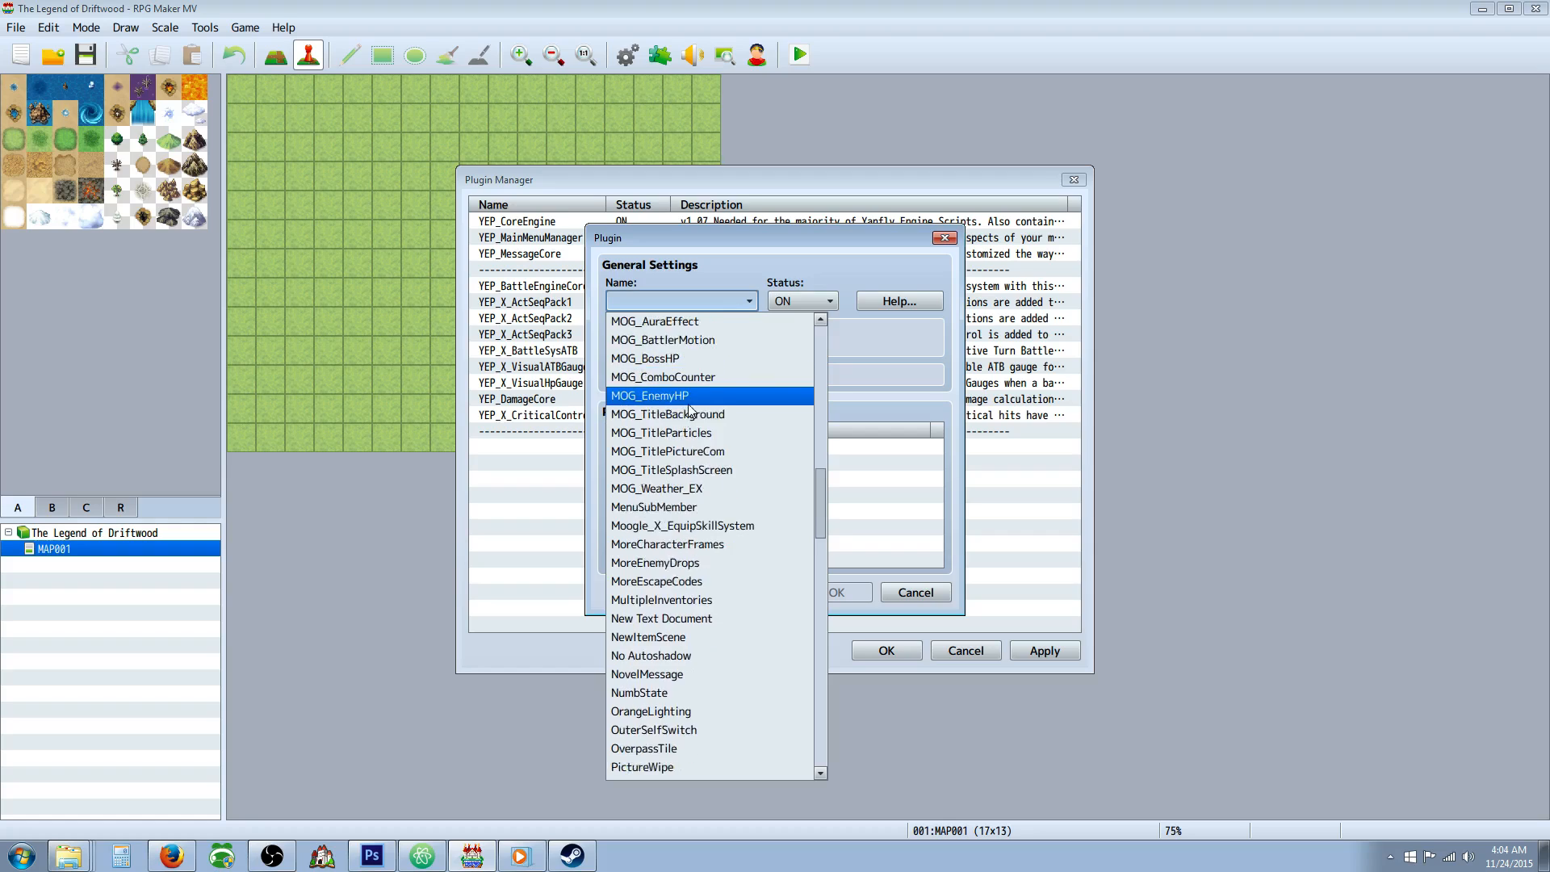
pyautogui.scroll(-4, 690, 410)
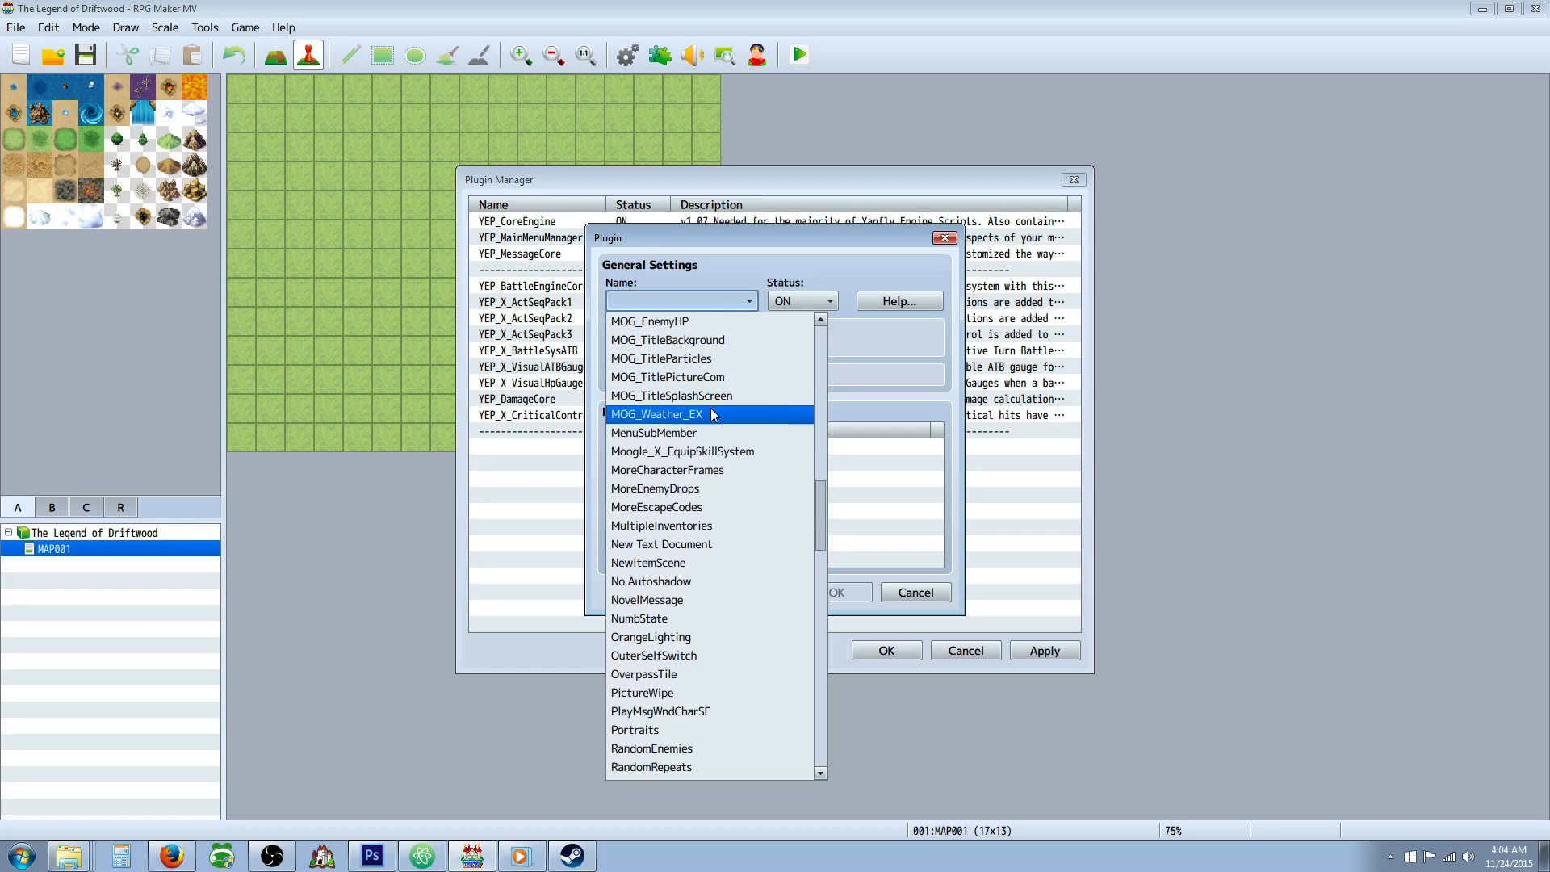
pyautogui.scroll(-3, 713, 411)
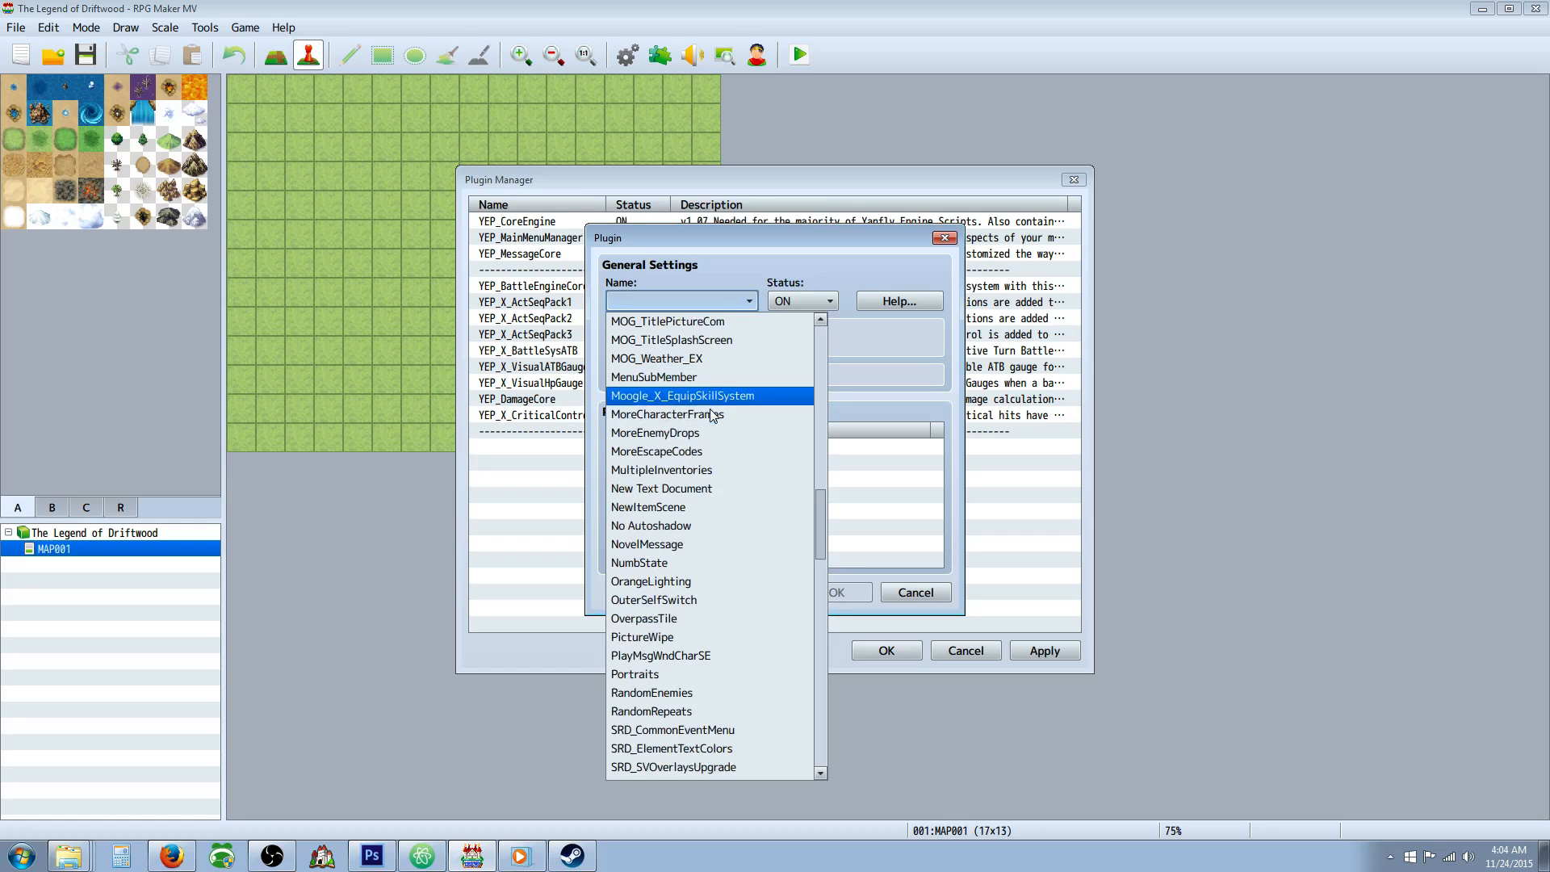
pyautogui.scroll(-1, 711, 413)
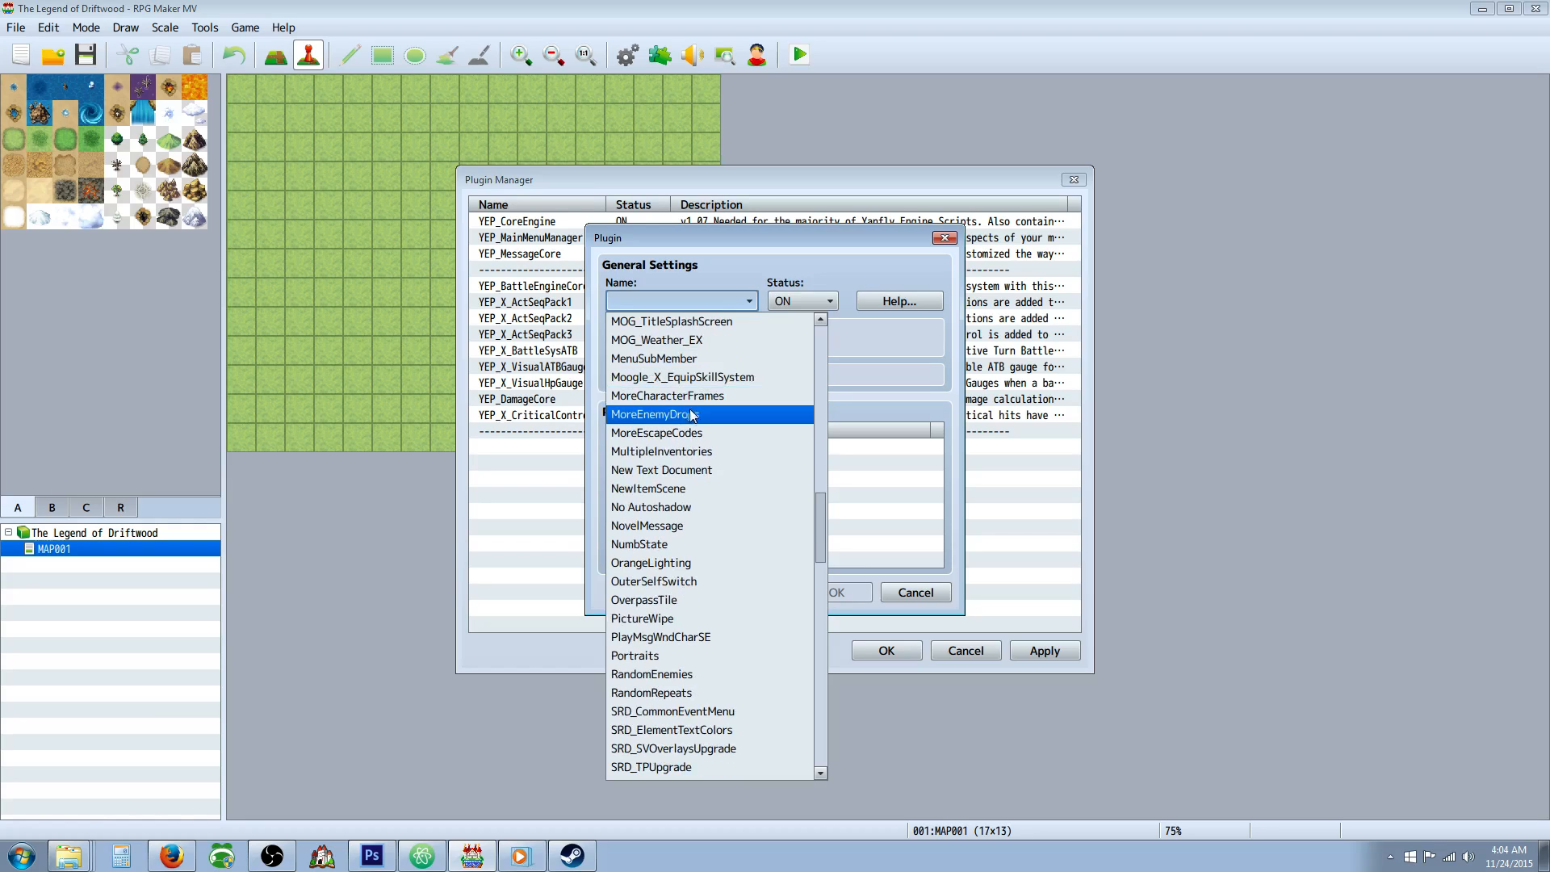
pyautogui.scroll(-3, 688, 413)
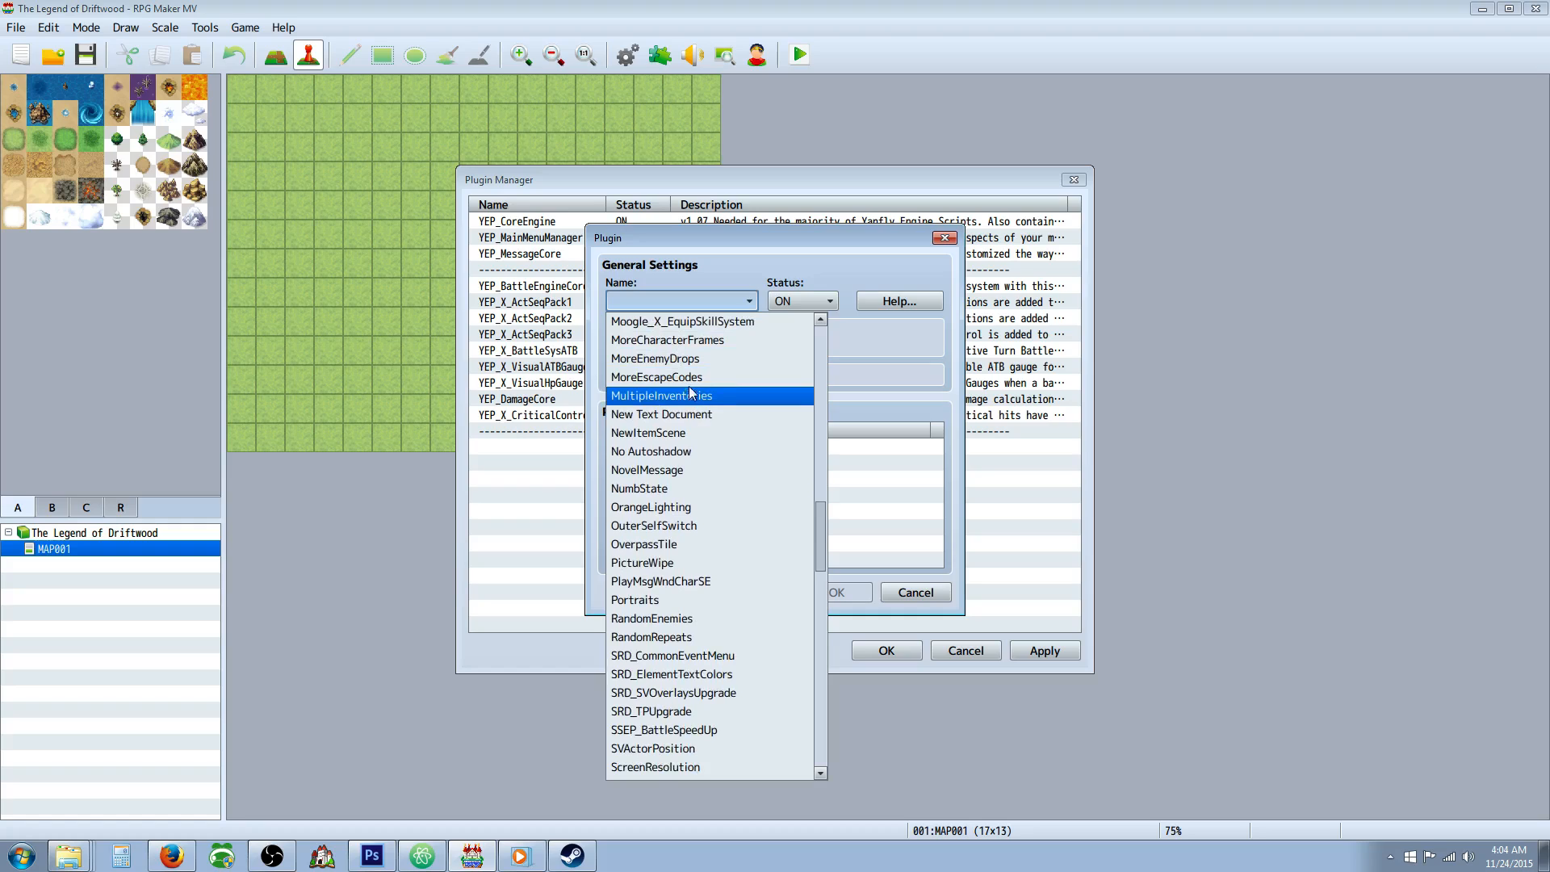
pyautogui.scroll(-3, 694, 404)
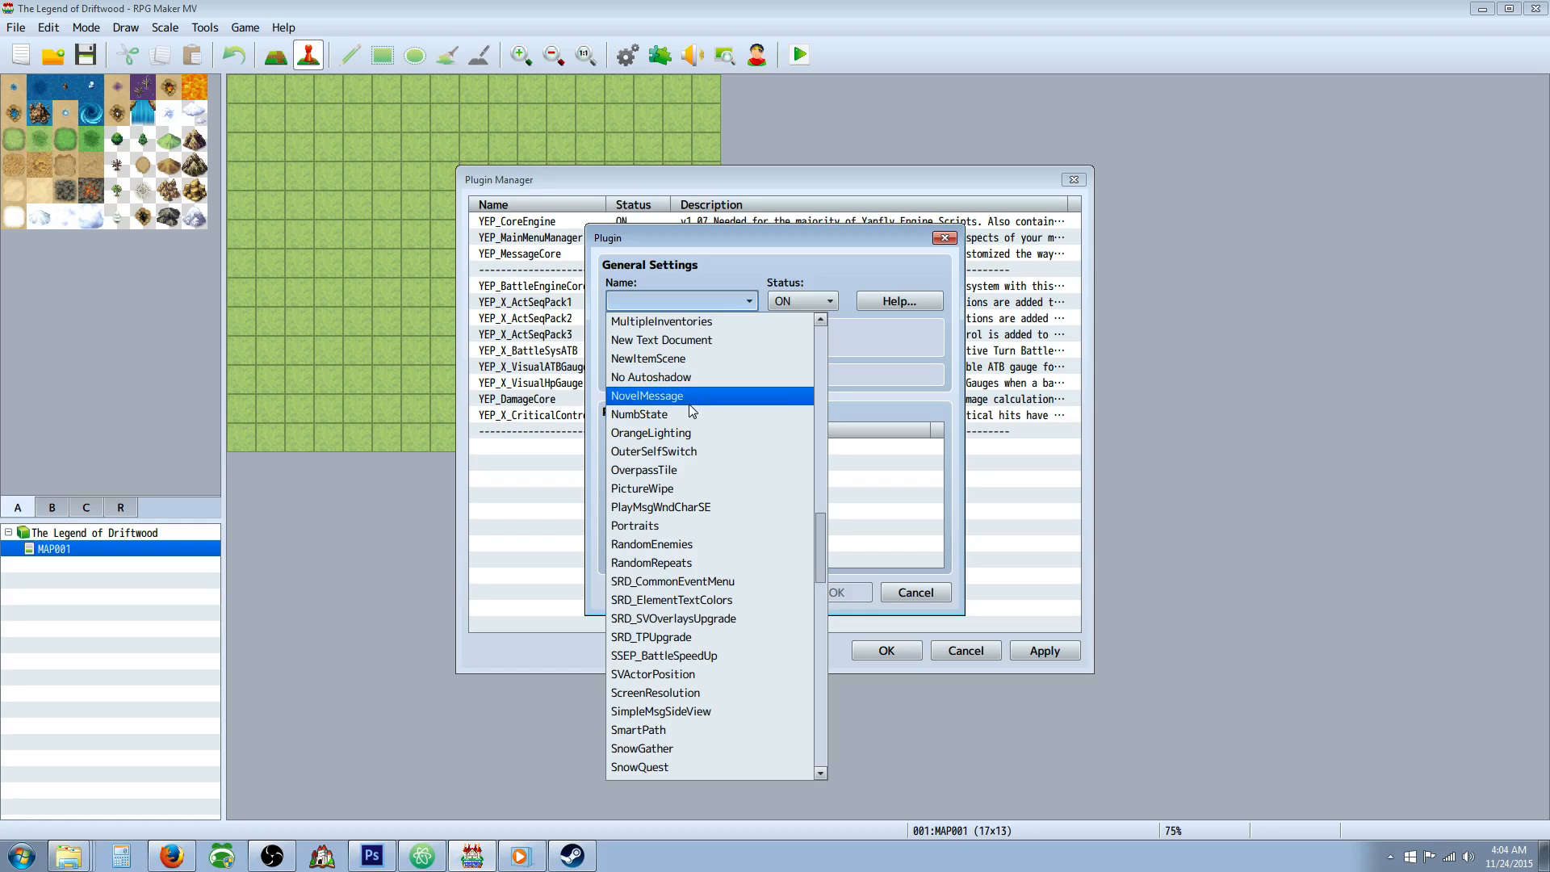
pyautogui.scroll(-1, 690, 415)
pyautogui.scroll(-1, 699, 409)
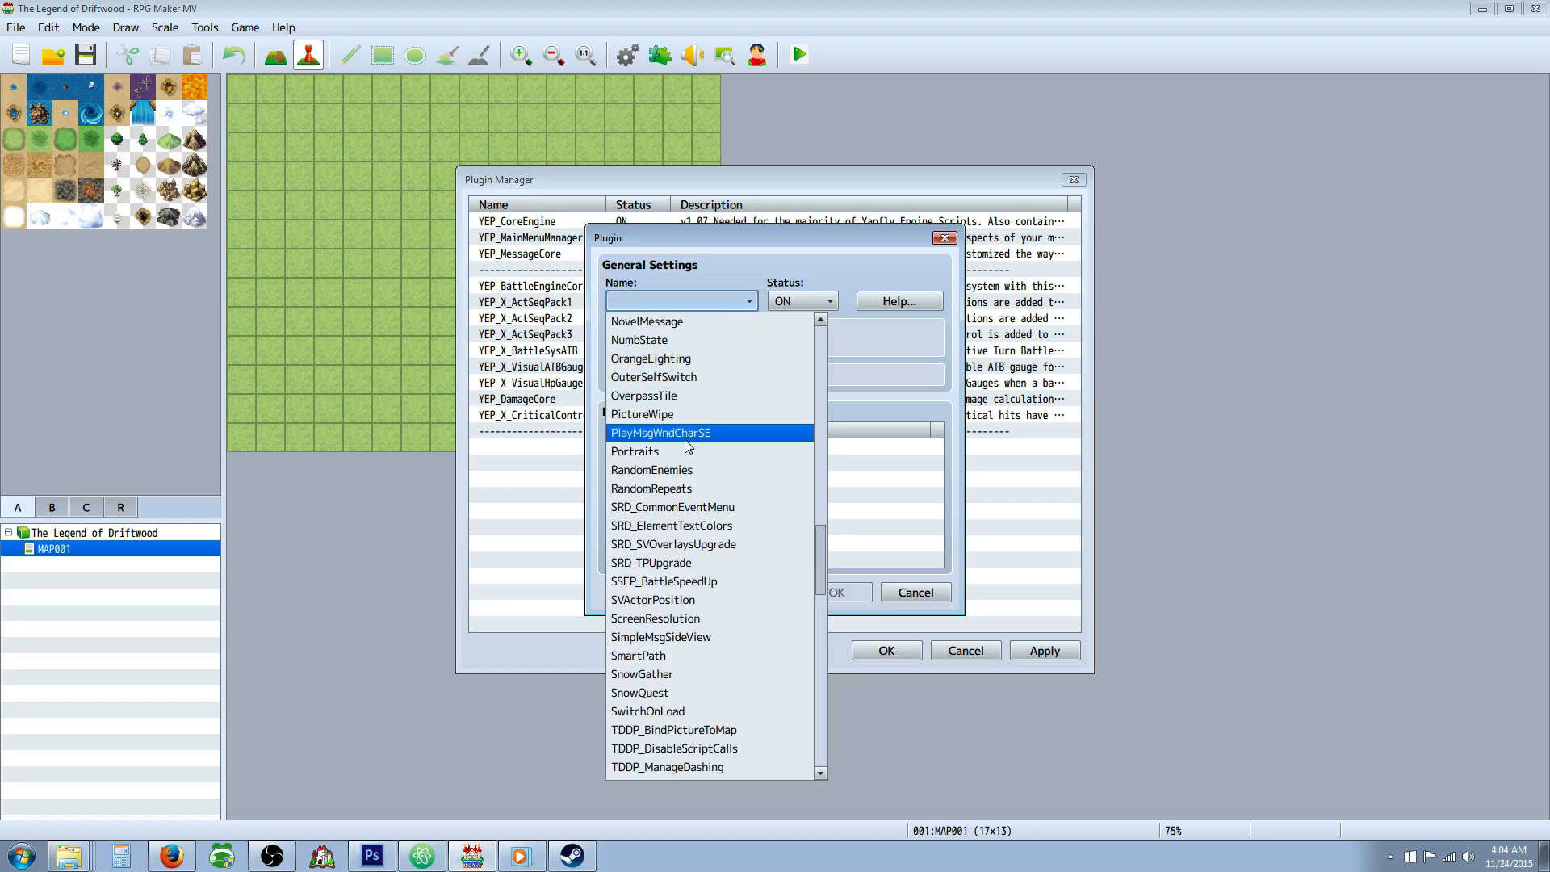
pyautogui.scroll(-1, 689, 433)
pyautogui.scroll(-3, 689, 434)
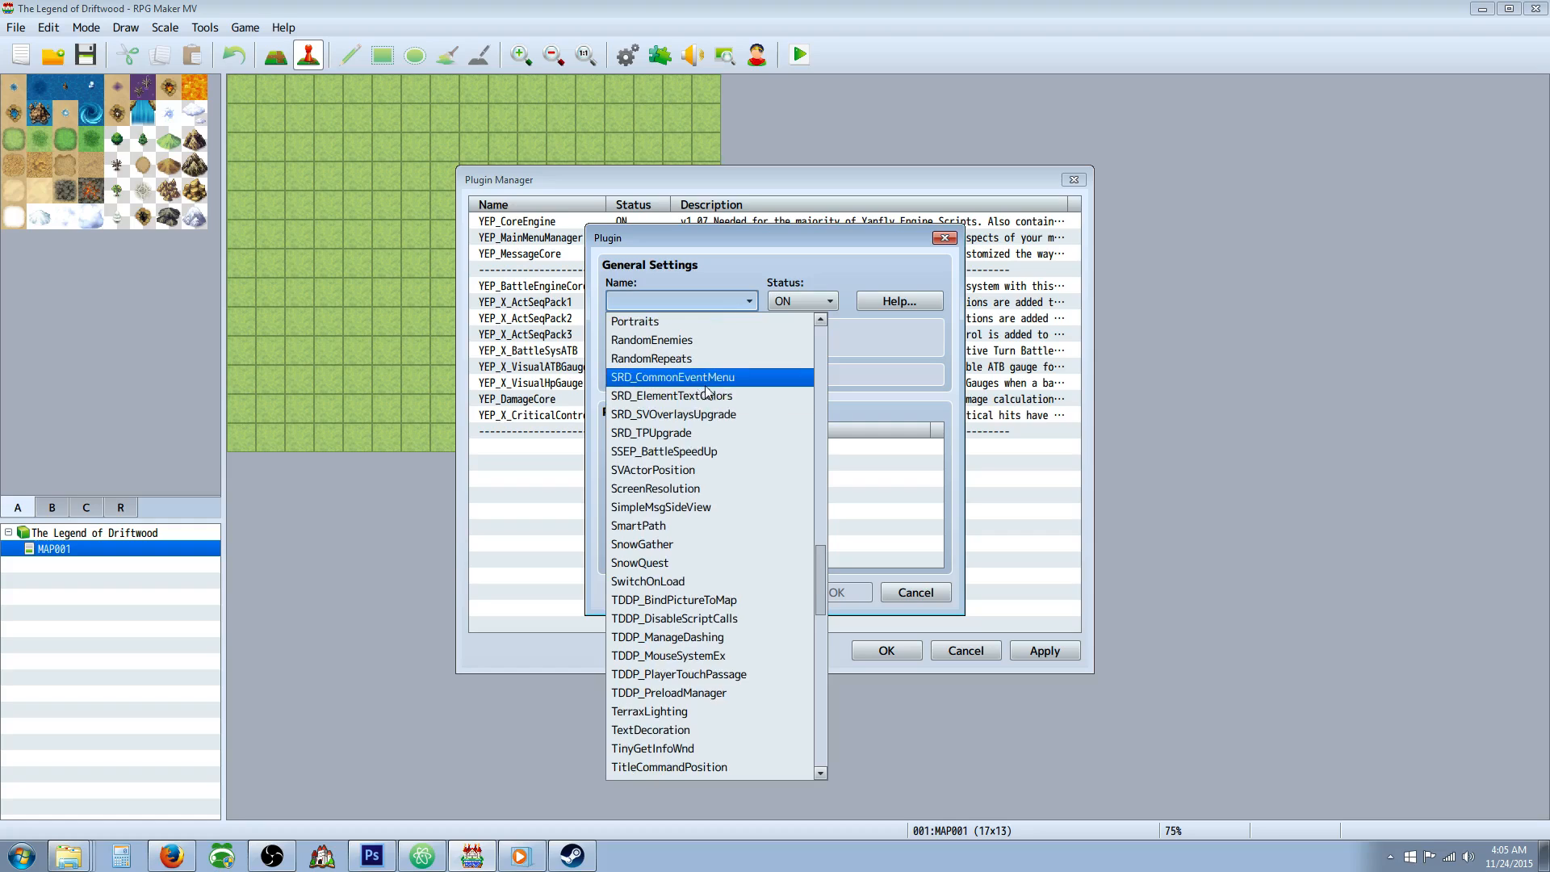
pyautogui.scroll(-1, 702, 396)
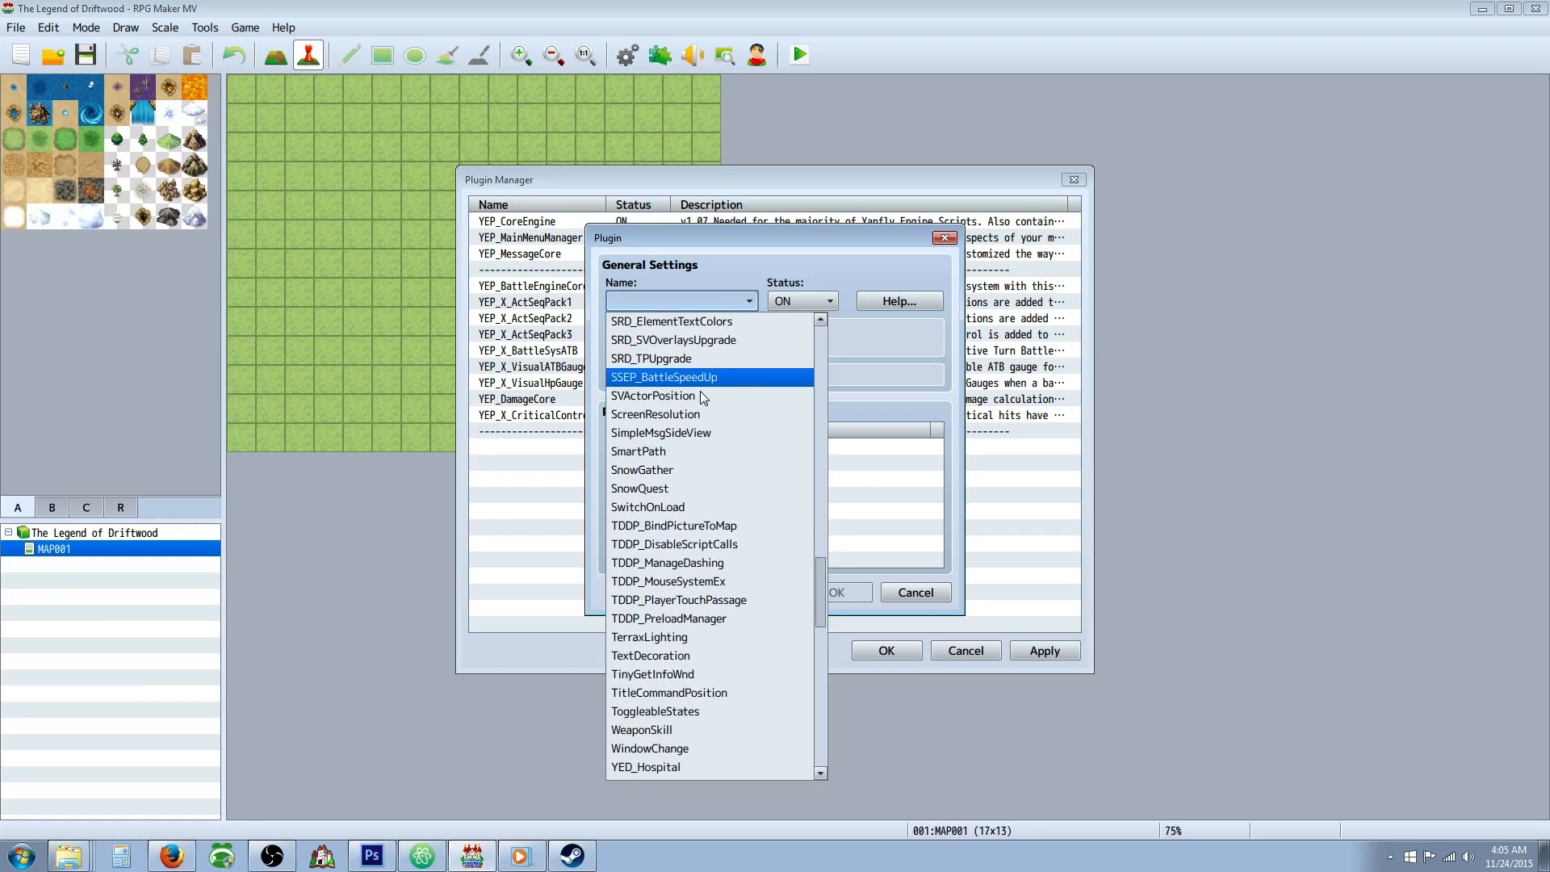
pyautogui.scroll(-1, 700, 388)
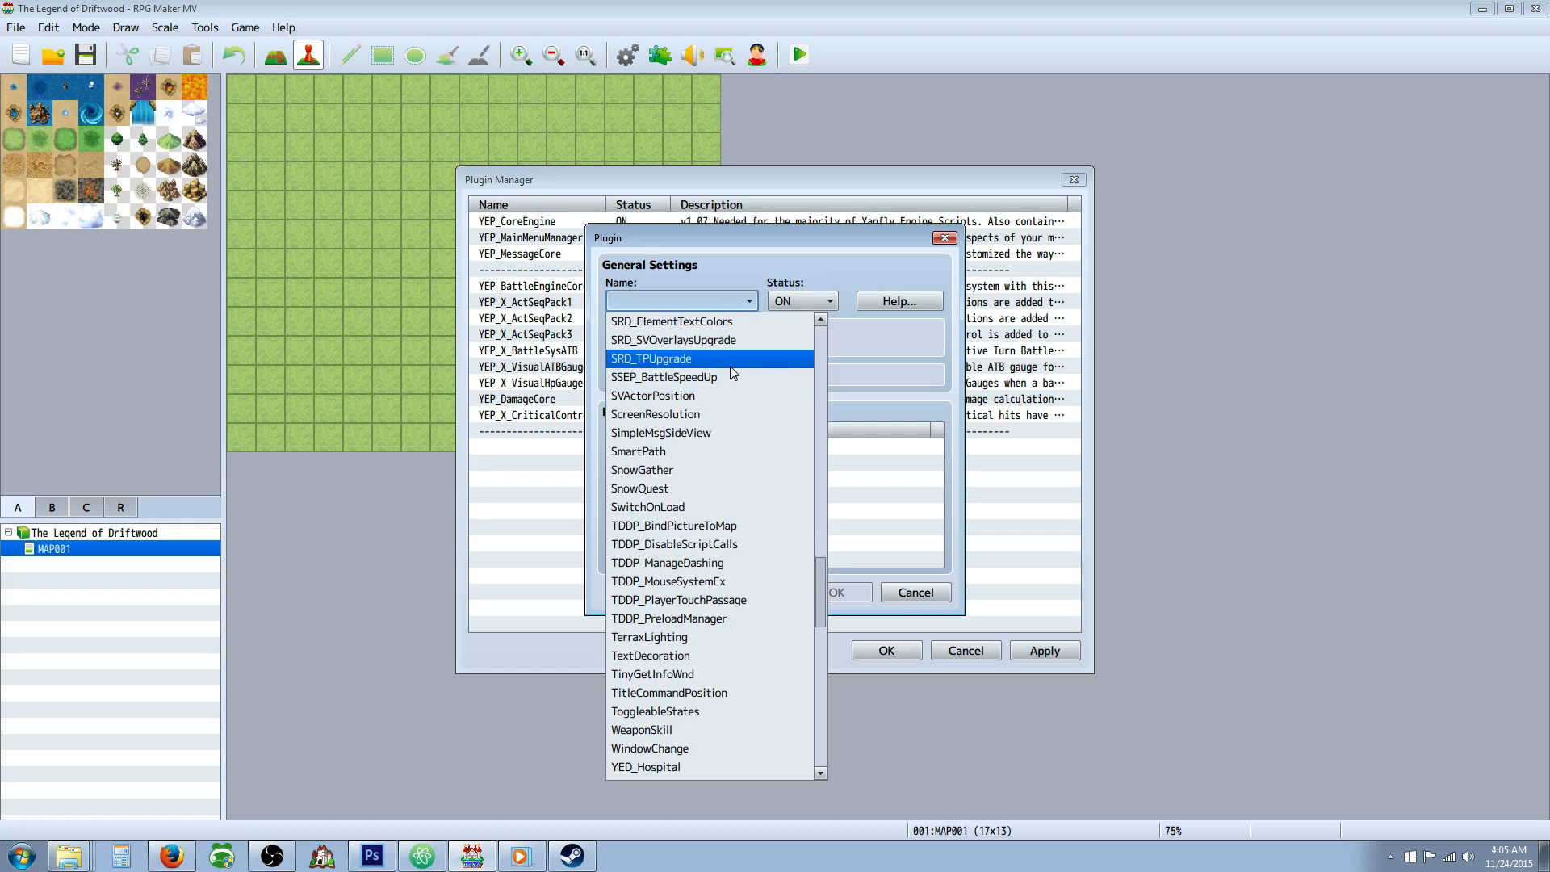
pyautogui.click(709, 322)
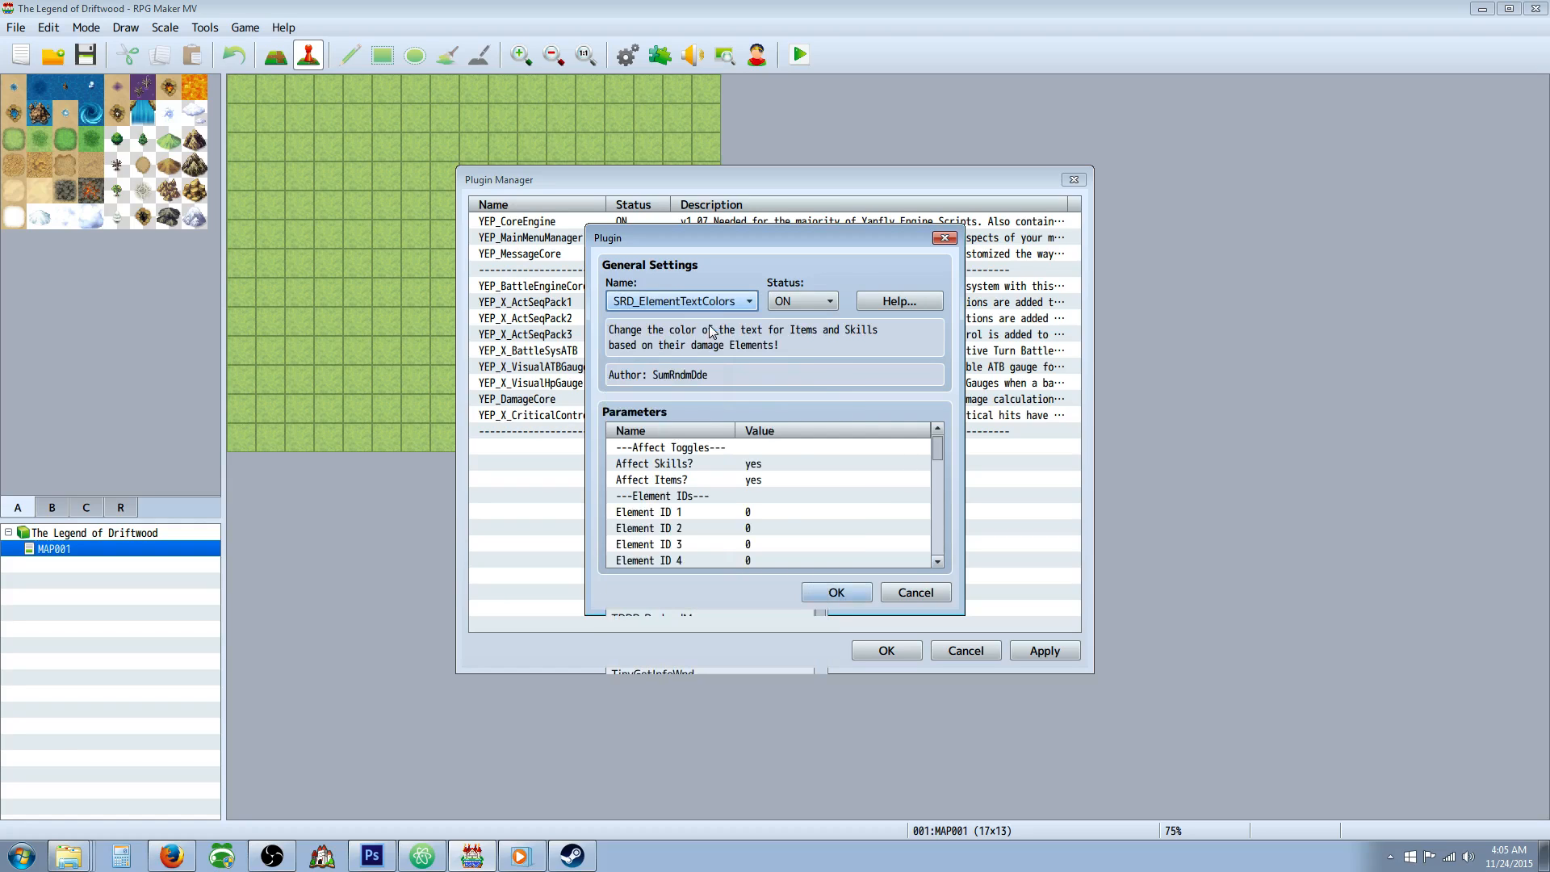
pyautogui.click(848, 592)
# Add the TerraxLighting plugin below SRD_ElementTextColors in the plugin list, with status ON.
pyautogui.rightClick(550, 476)
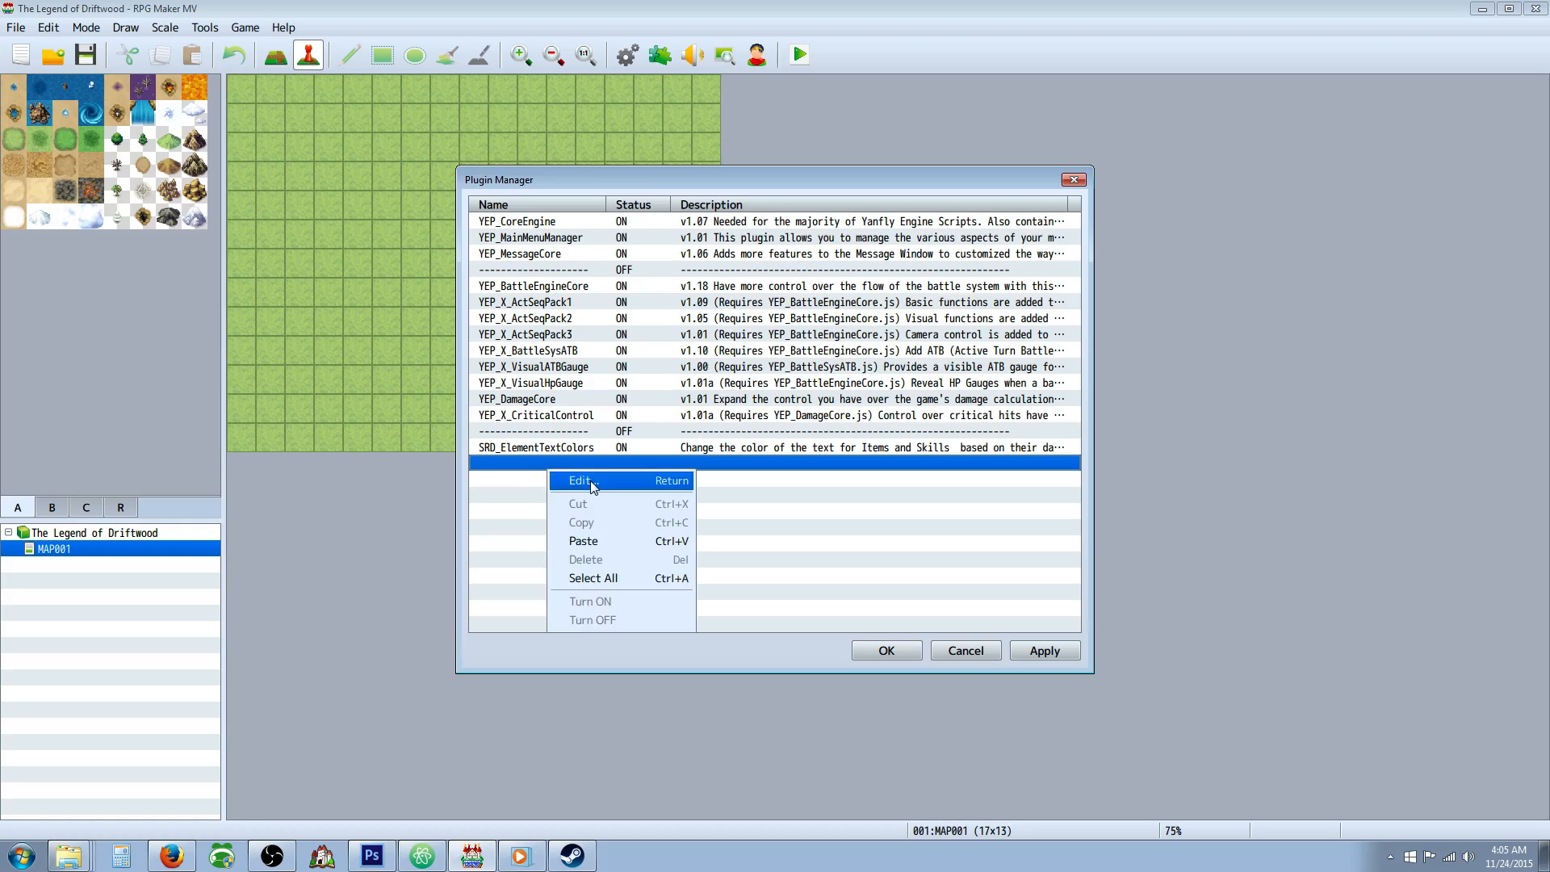
pyautogui.click(565, 482)
pyautogui.click(749, 300)
pyautogui.moveTo(810, 364); pyautogui.dragTo(808, 612)
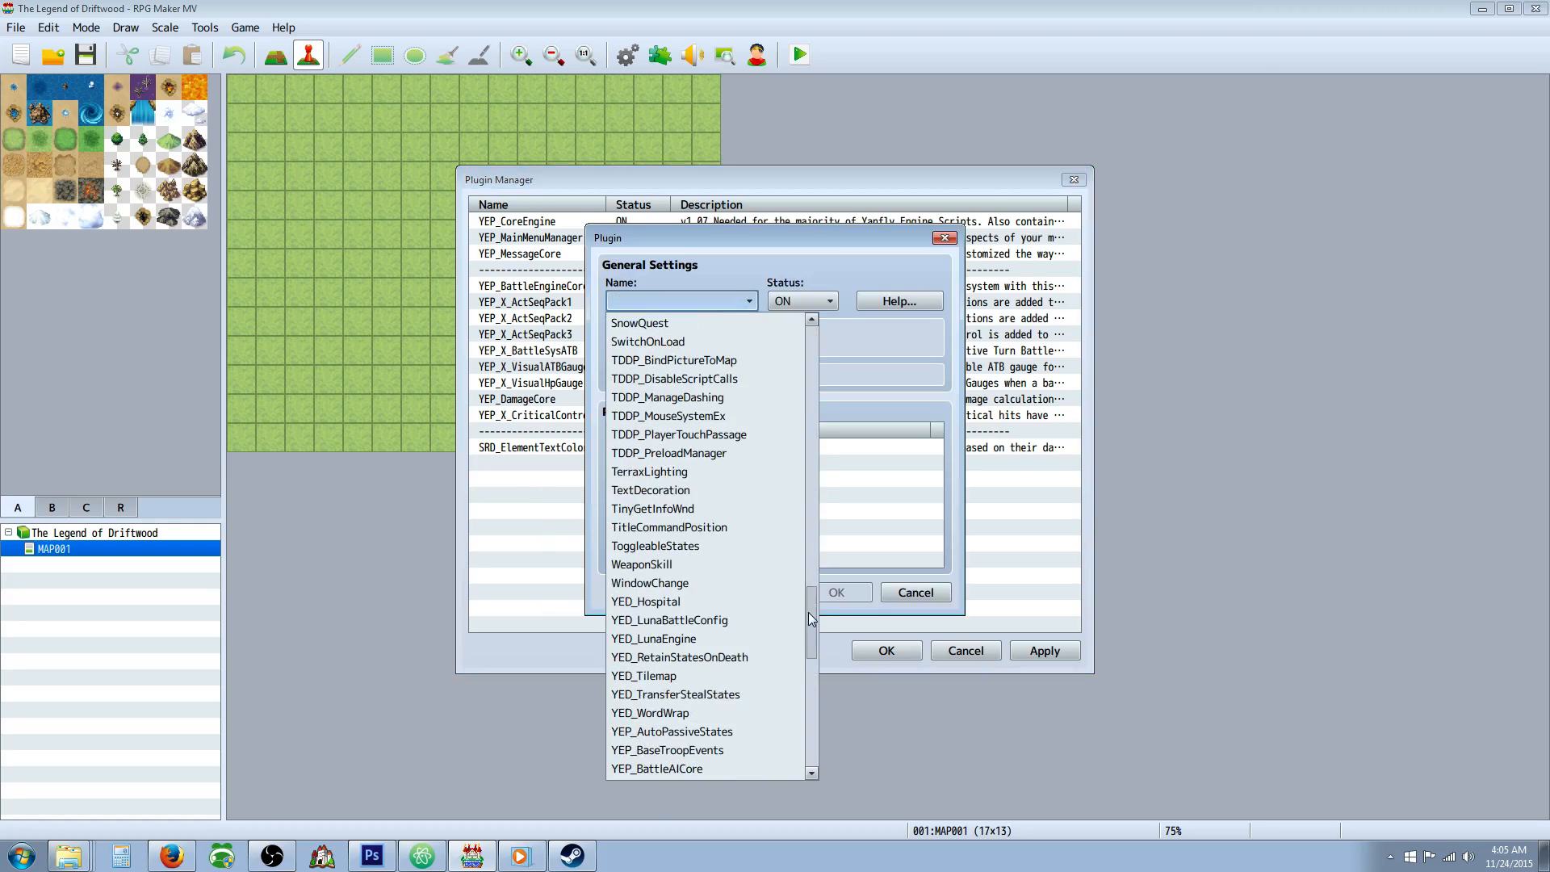
pyautogui.scroll(-3, 754, 559)
pyautogui.scroll(5, 749, 543)
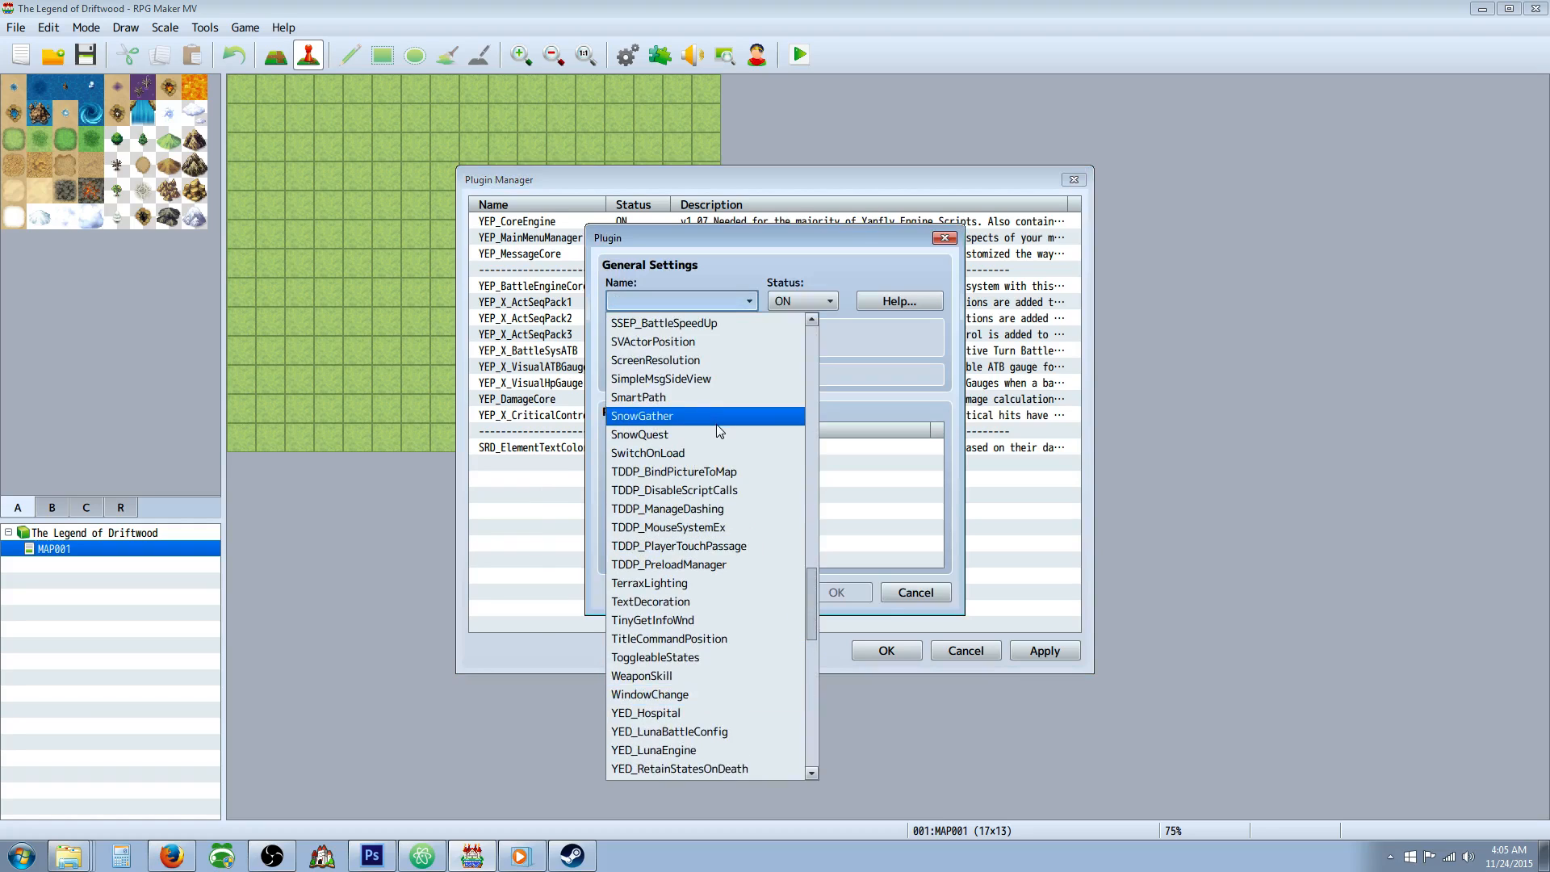
pyautogui.scroll(-3, 718, 419)
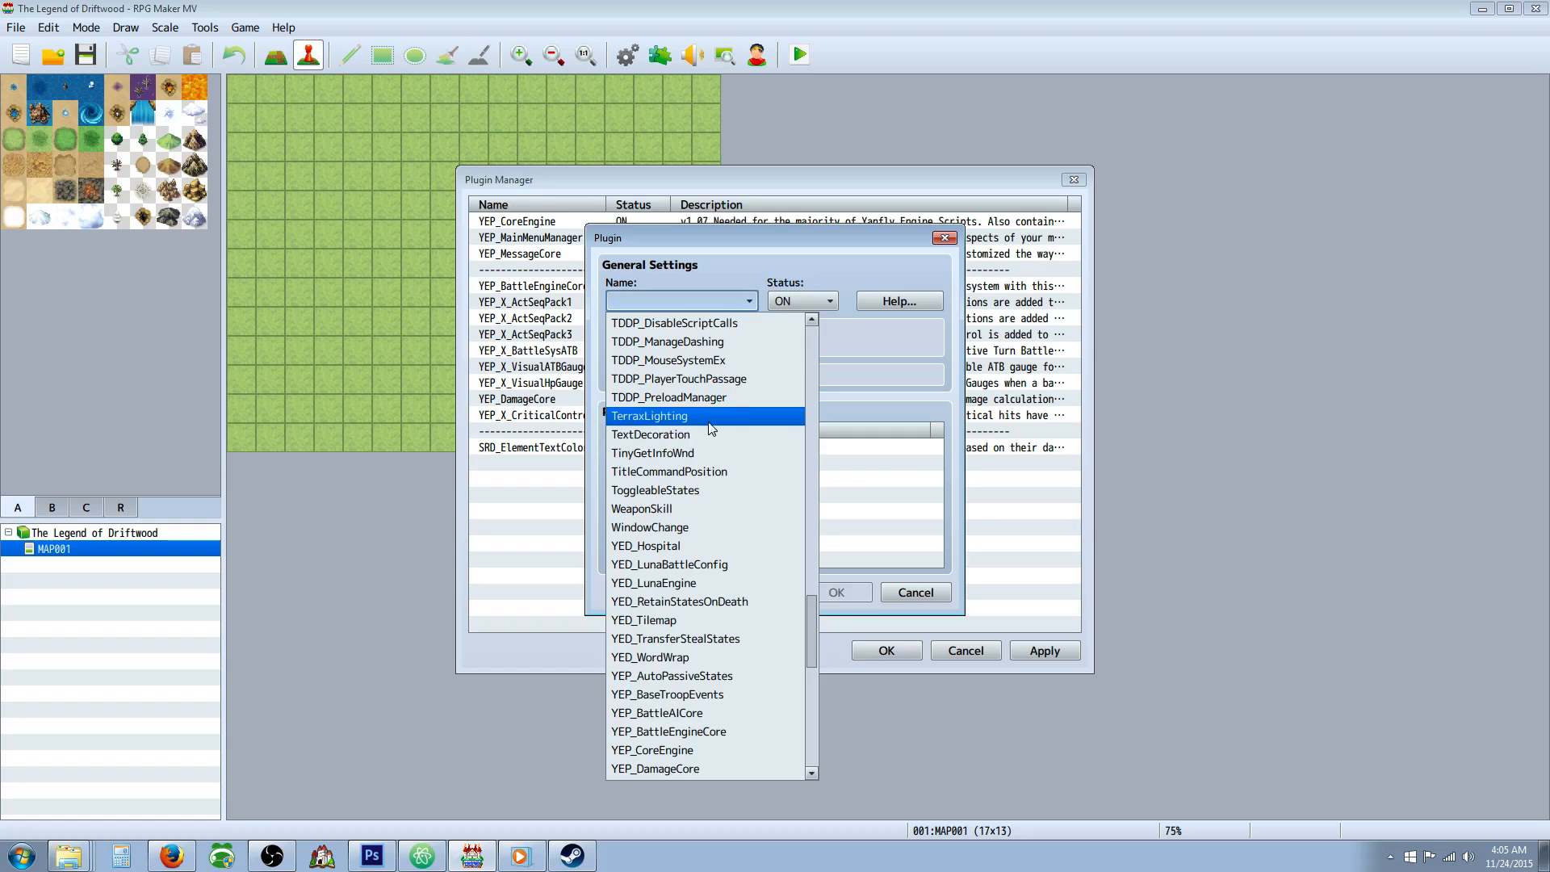
pyautogui.click(715, 435)
pyautogui.click(836, 594)
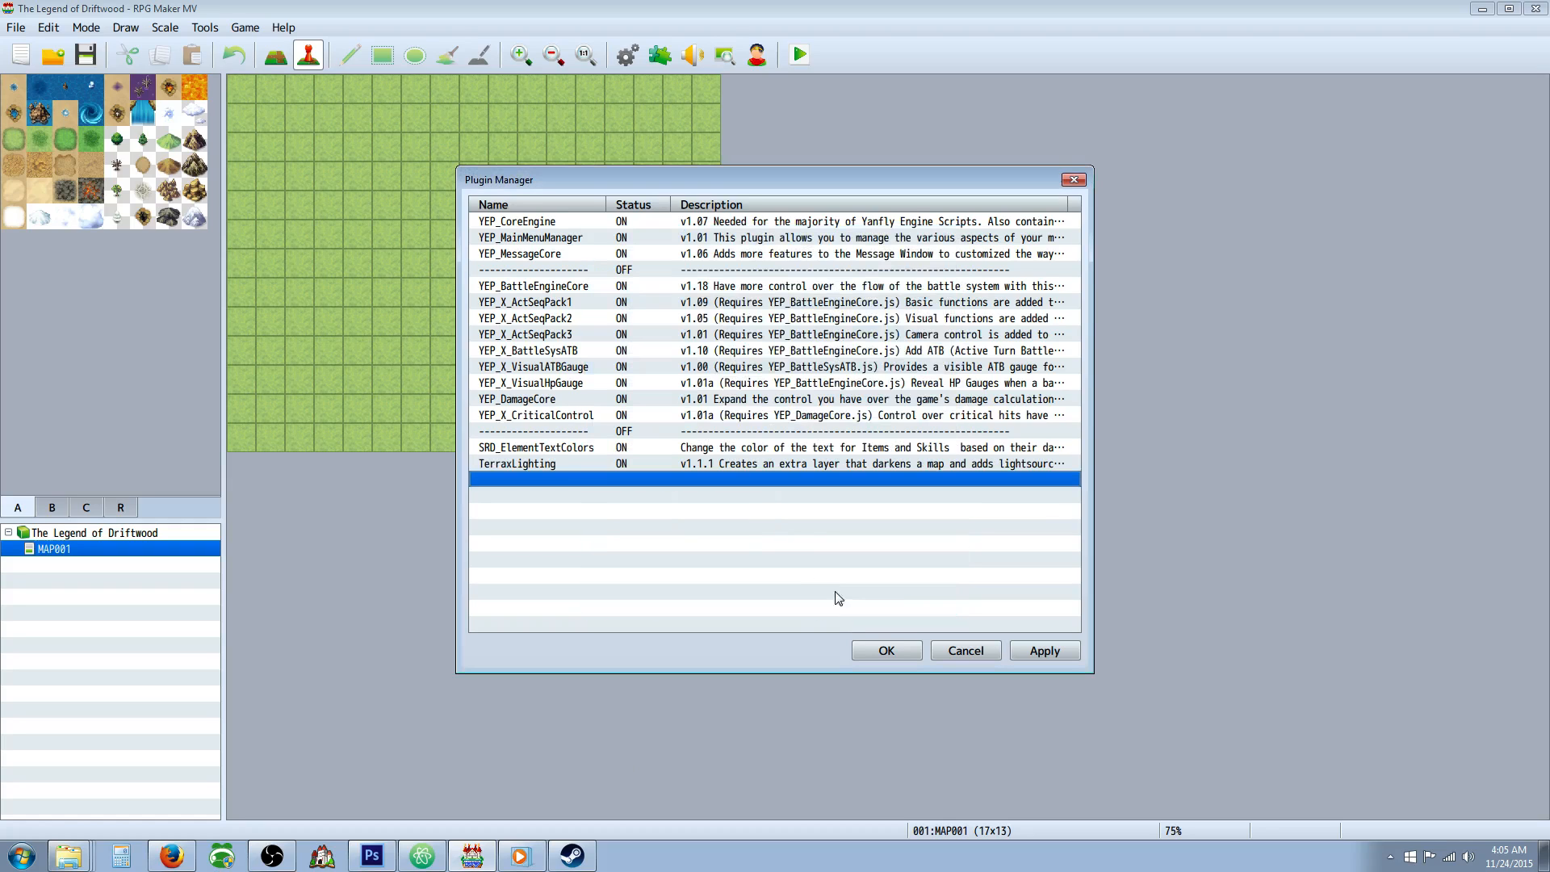
# Add the WeaponSkill plugin below TerraxLighting in the plugin list, with status ON.
pyautogui.rightClick(558, 480)
pyautogui.click(589, 495)
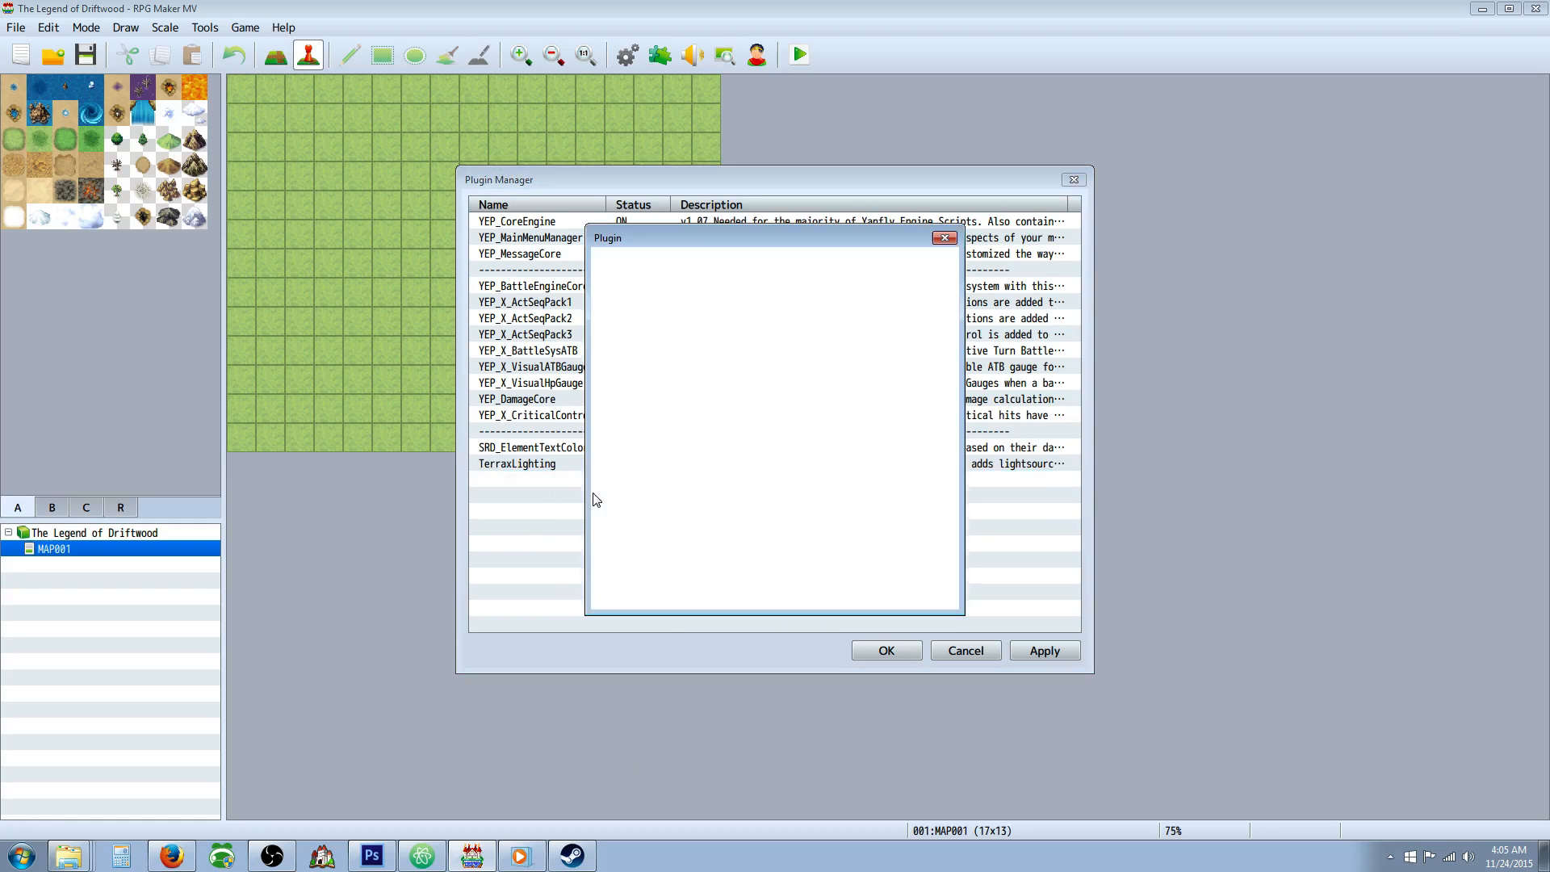
pyautogui.click(749, 301)
pyautogui.moveTo(811, 355); pyautogui.dragTo(813, 607)
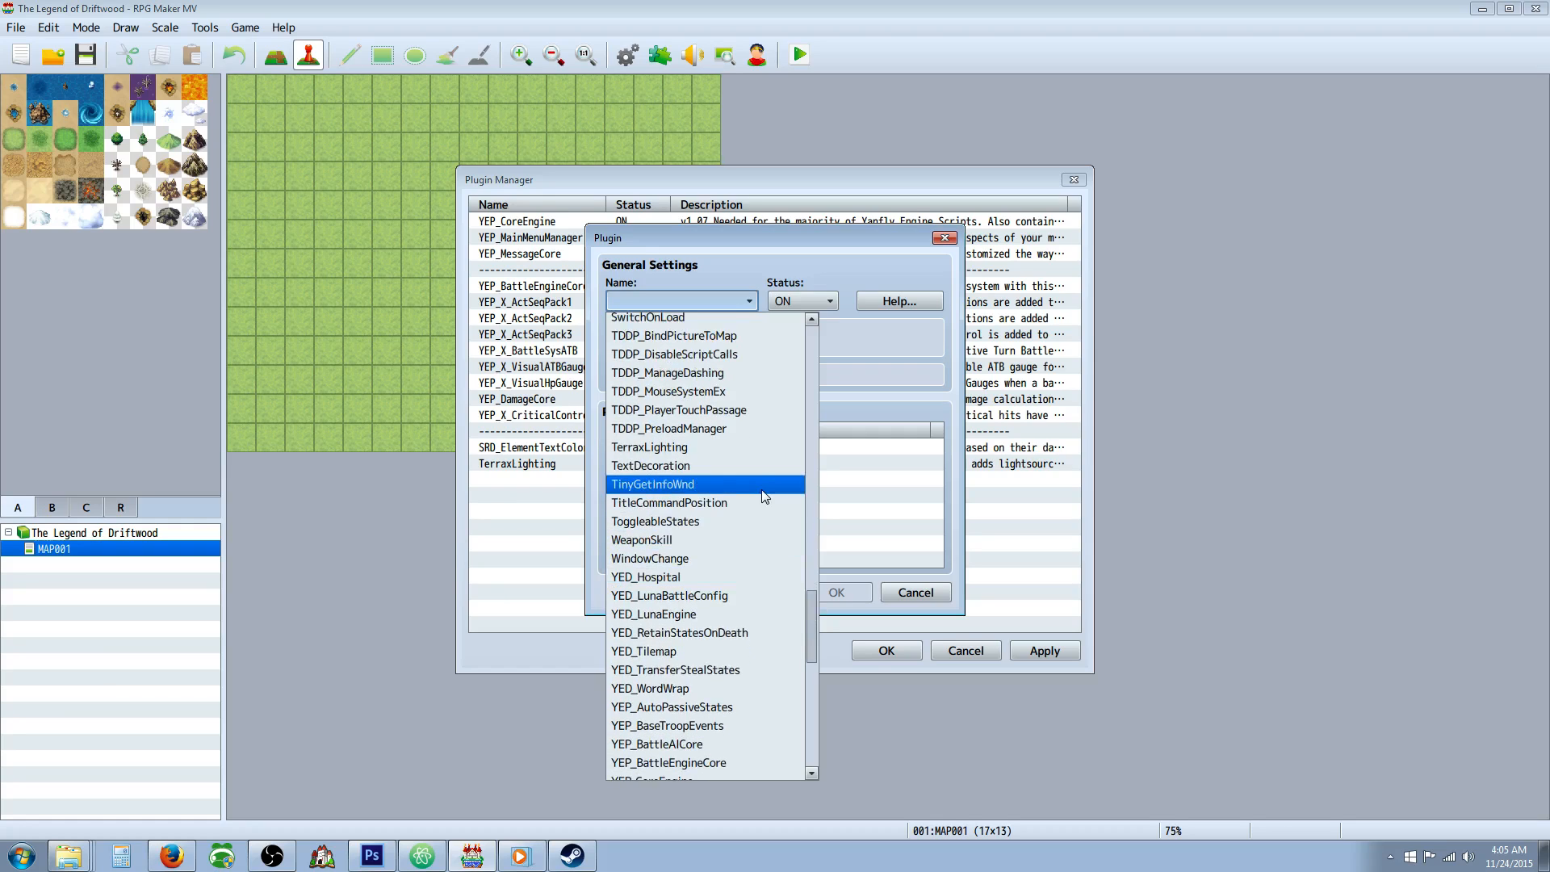
pyautogui.scroll(-2, 758, 500)
pyautogui.scroll(-2, 757, 507)
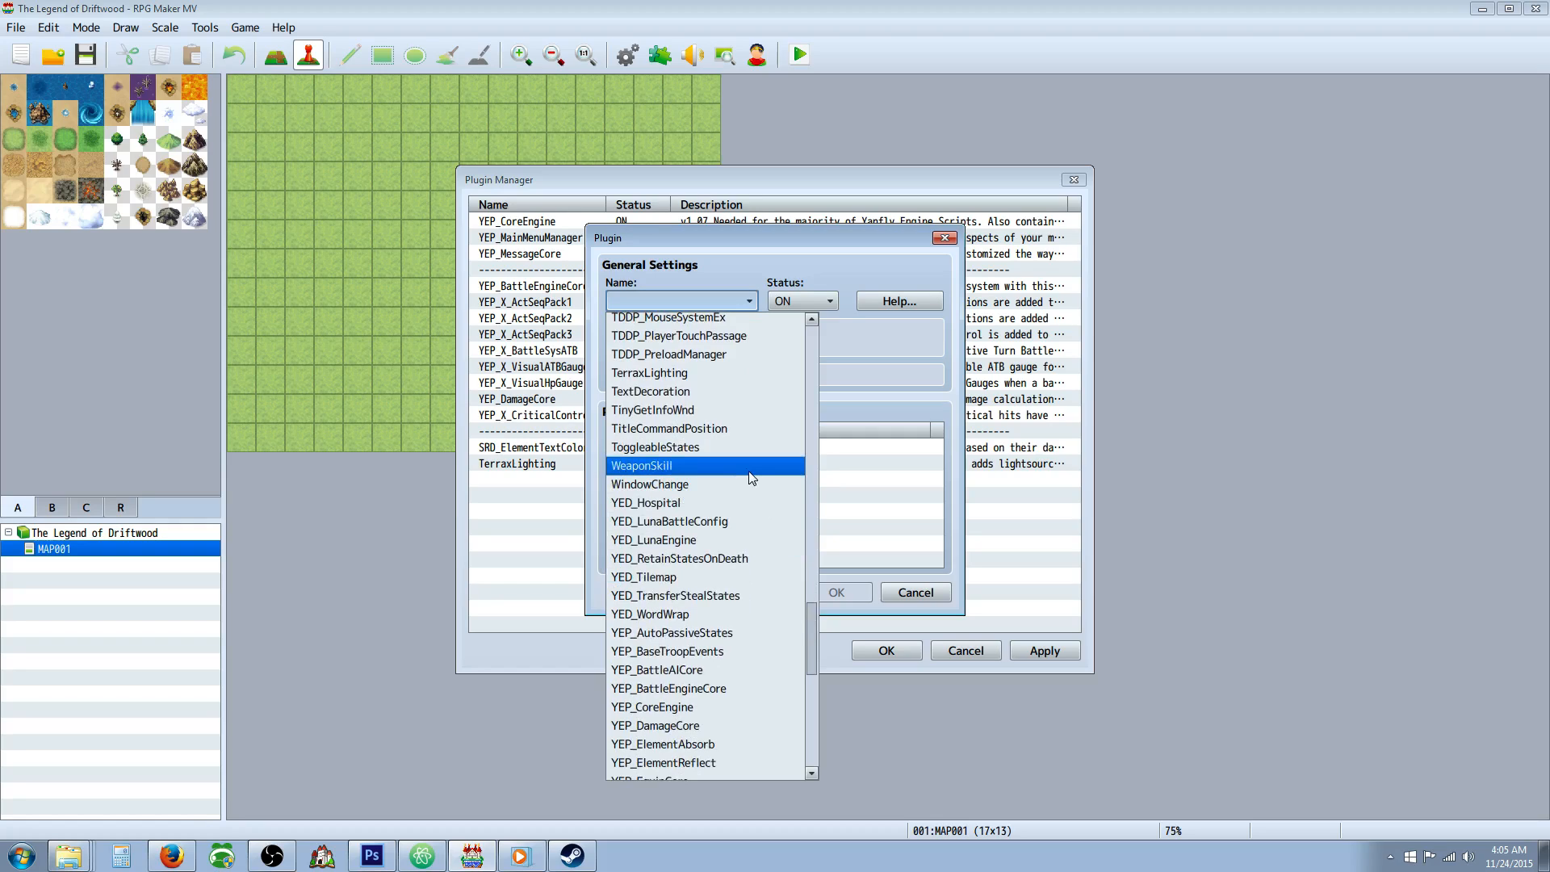
pyautogui.scroll(-1, 749, 472)
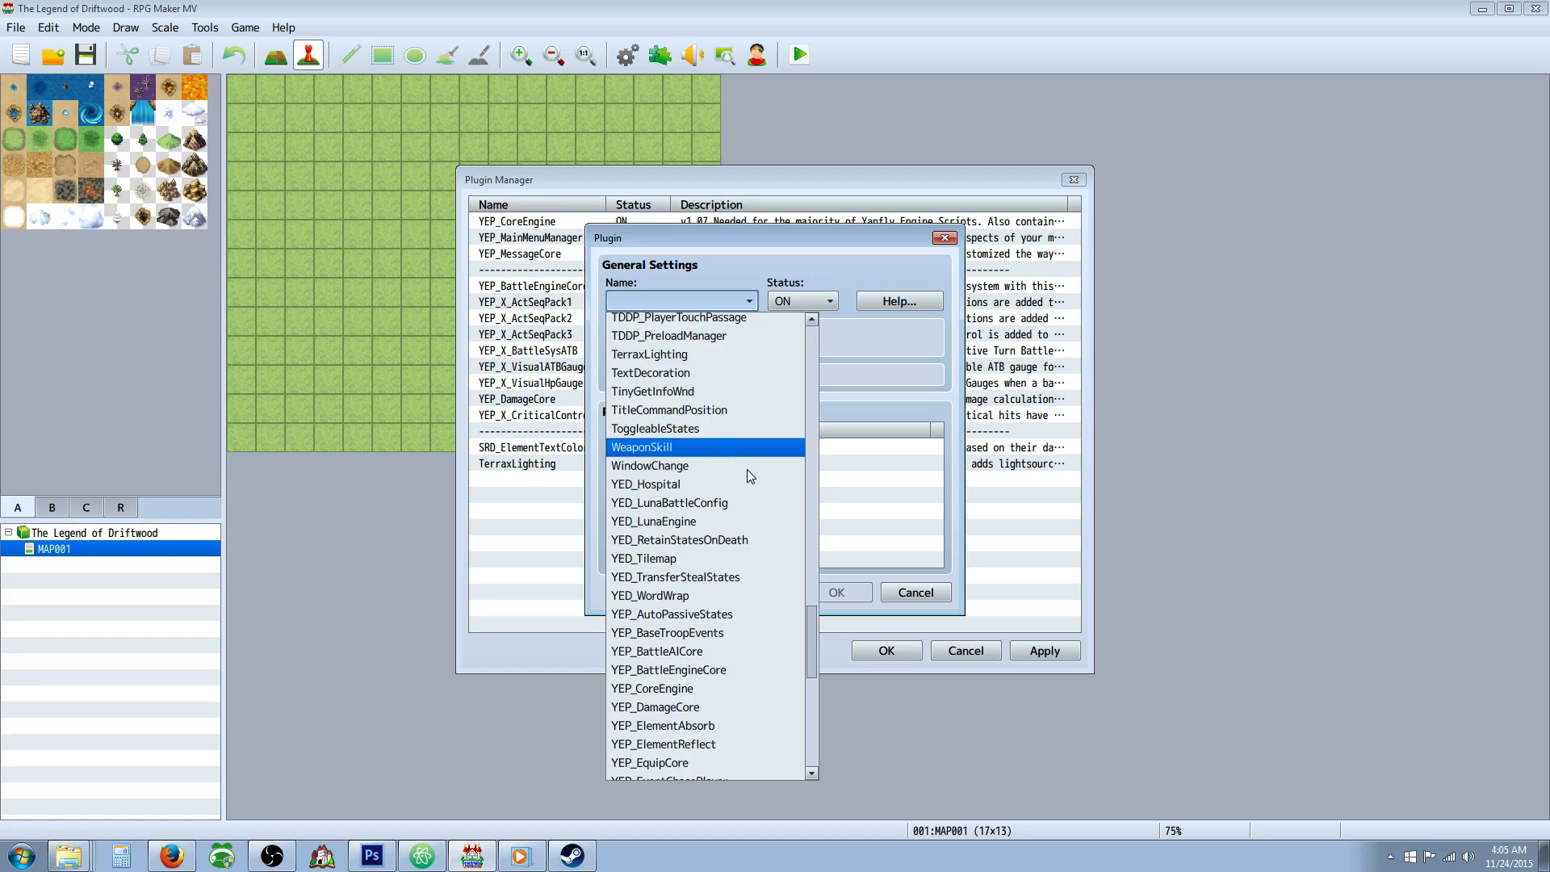
pyautogui.scroll(-1, 730, 456)
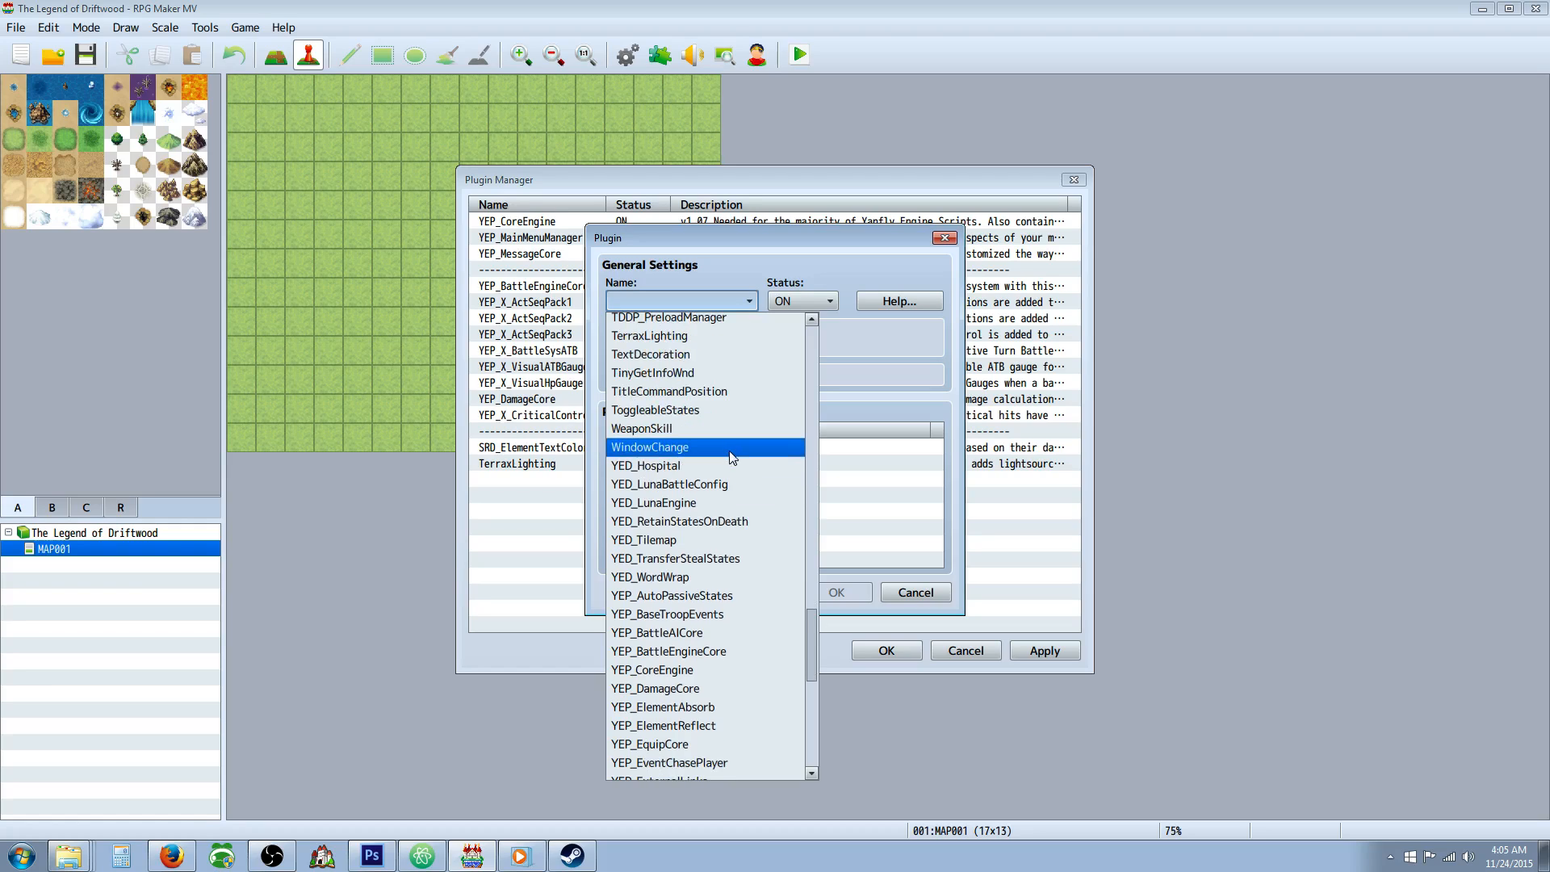
pyautogui.scroll(-1, 728, 447)
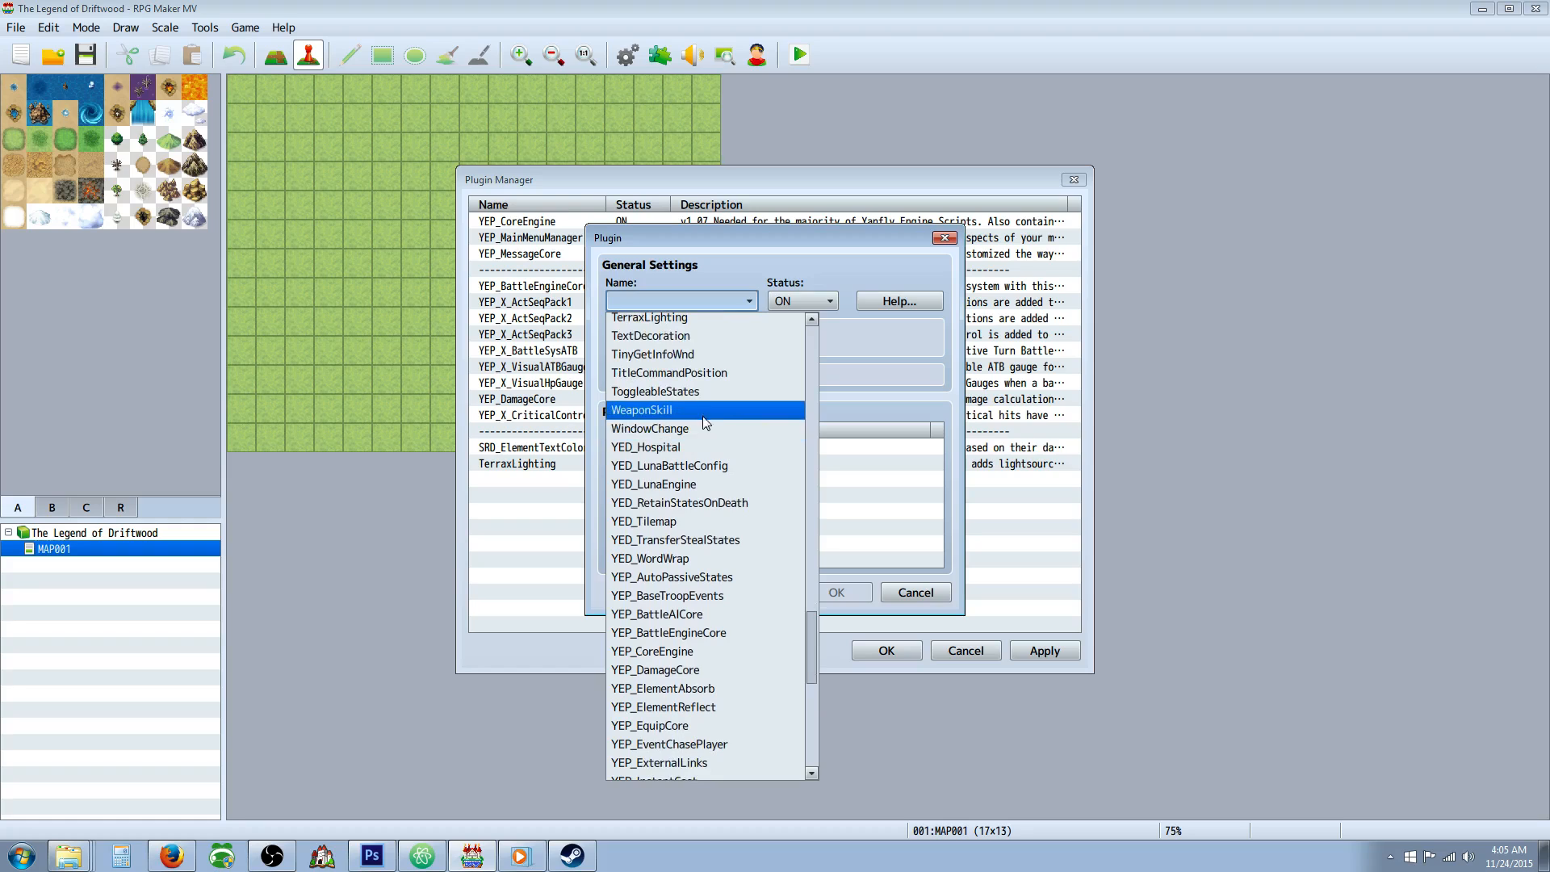
pyautogui.click(703, 410)
pyautogui.click(835, 594)
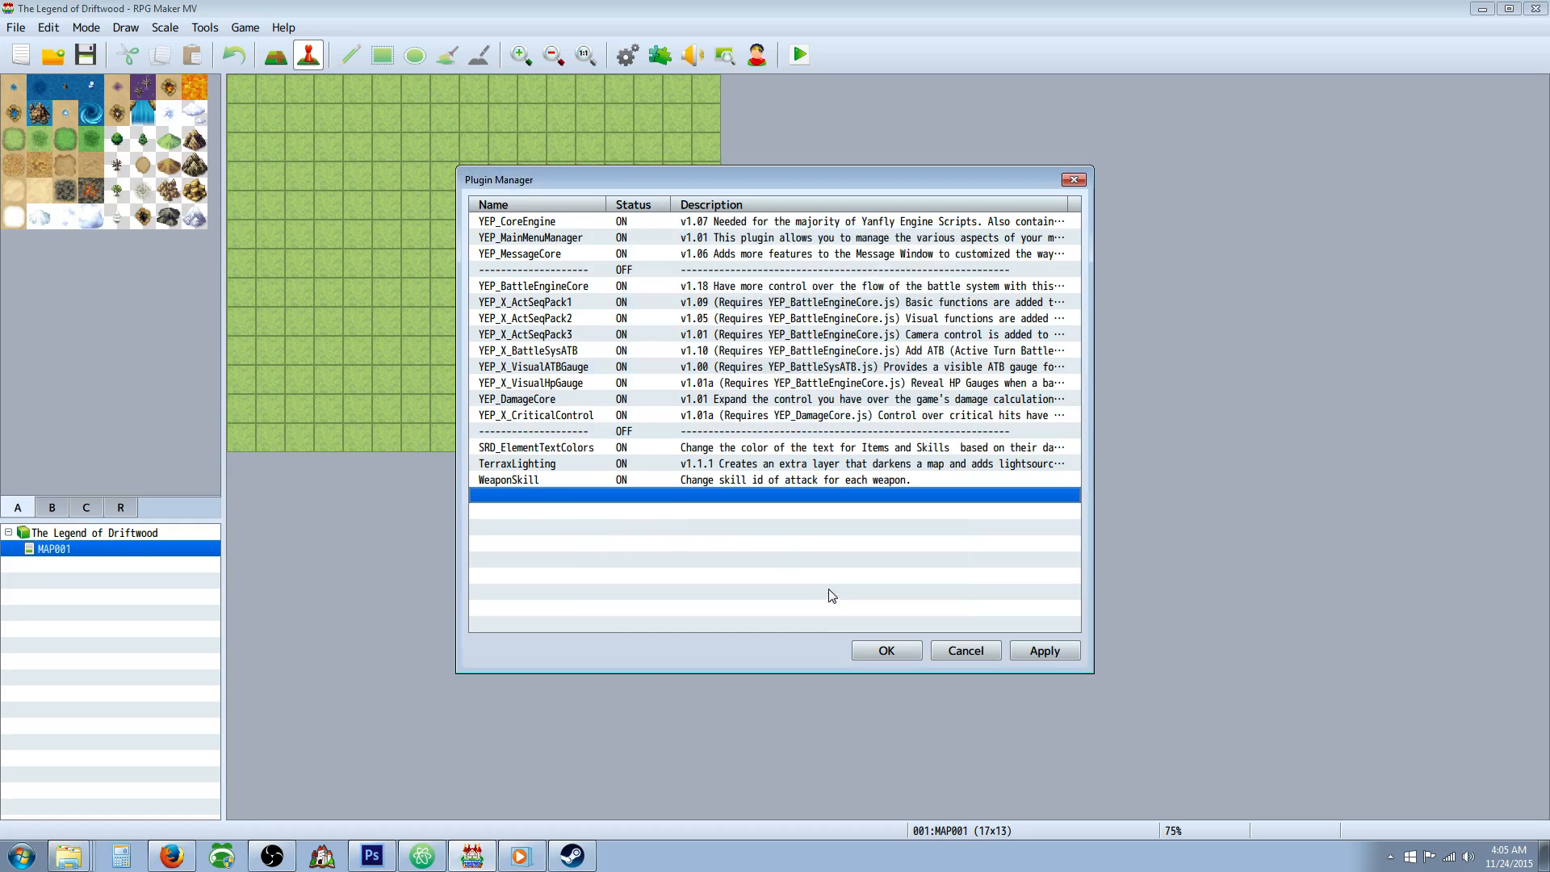
# Add the YEP_EquipCore plugin below WeaponSkill in the plugin list, with status ON.
pyautogui.doubleClick(556, 496)
pyautogui.click(718, 301)
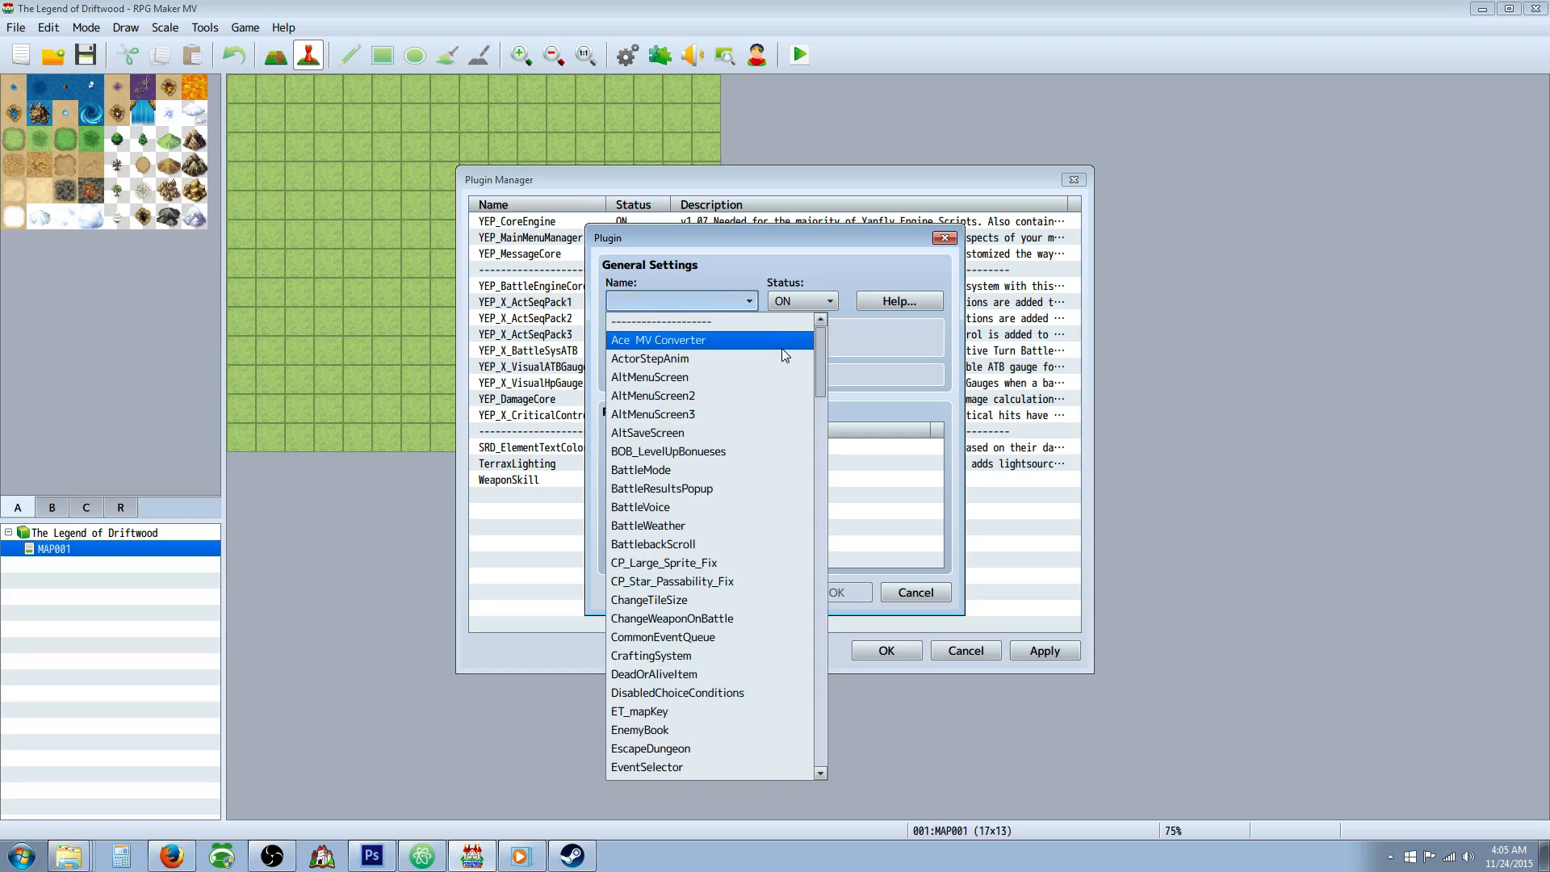
pyautogui.moveTo(820, 363); pyautogui.dragTo(817, 650)
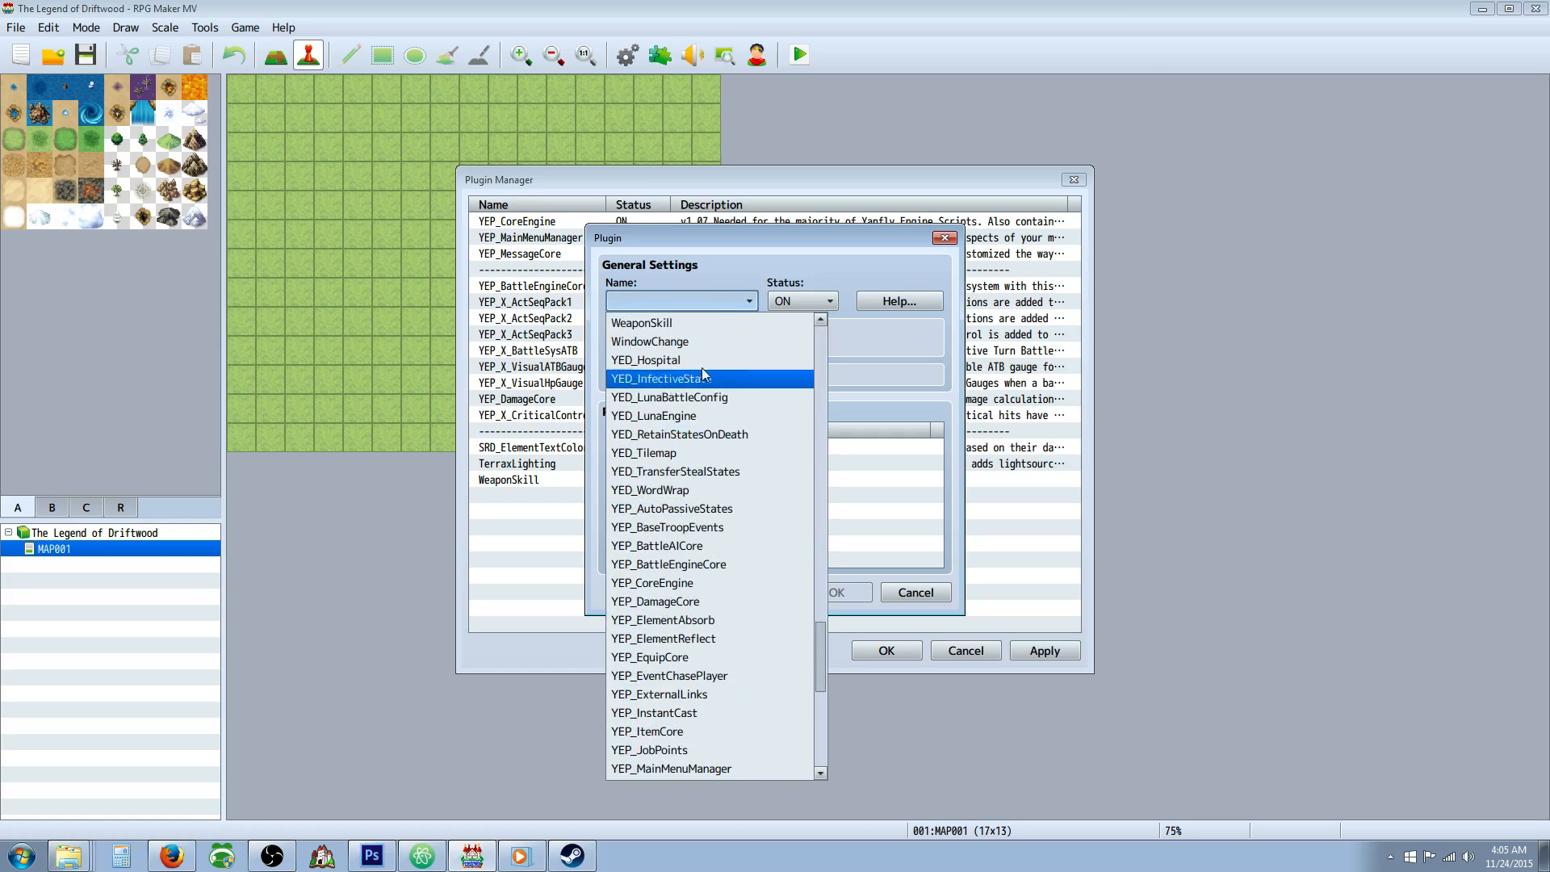
pyautogui.scroll(-1, 701, 338)
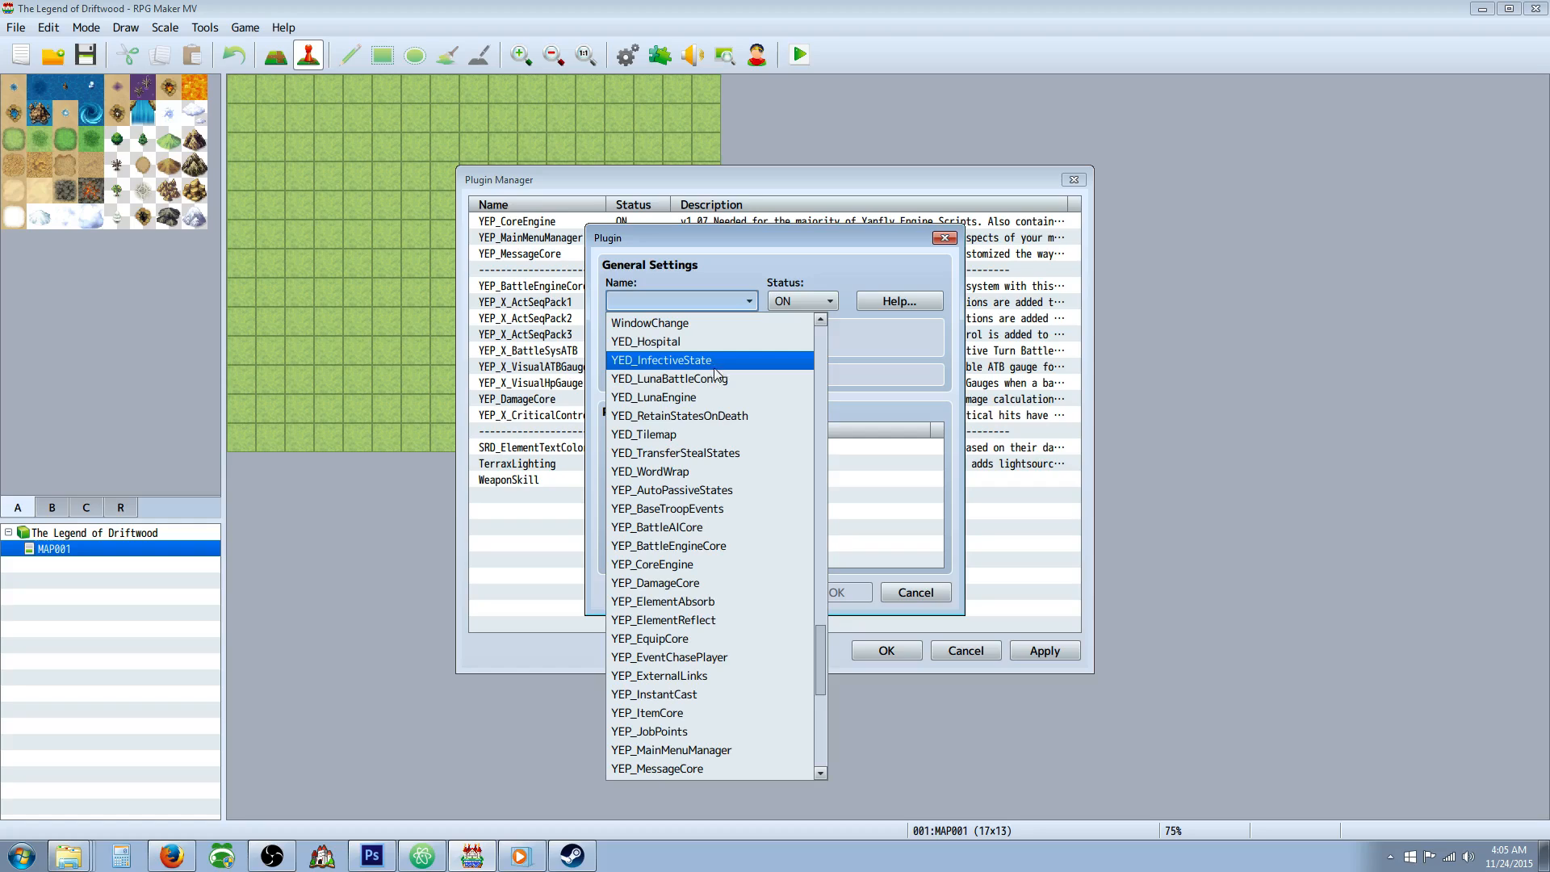
pyautogui.scroll(-2, 717, 367)
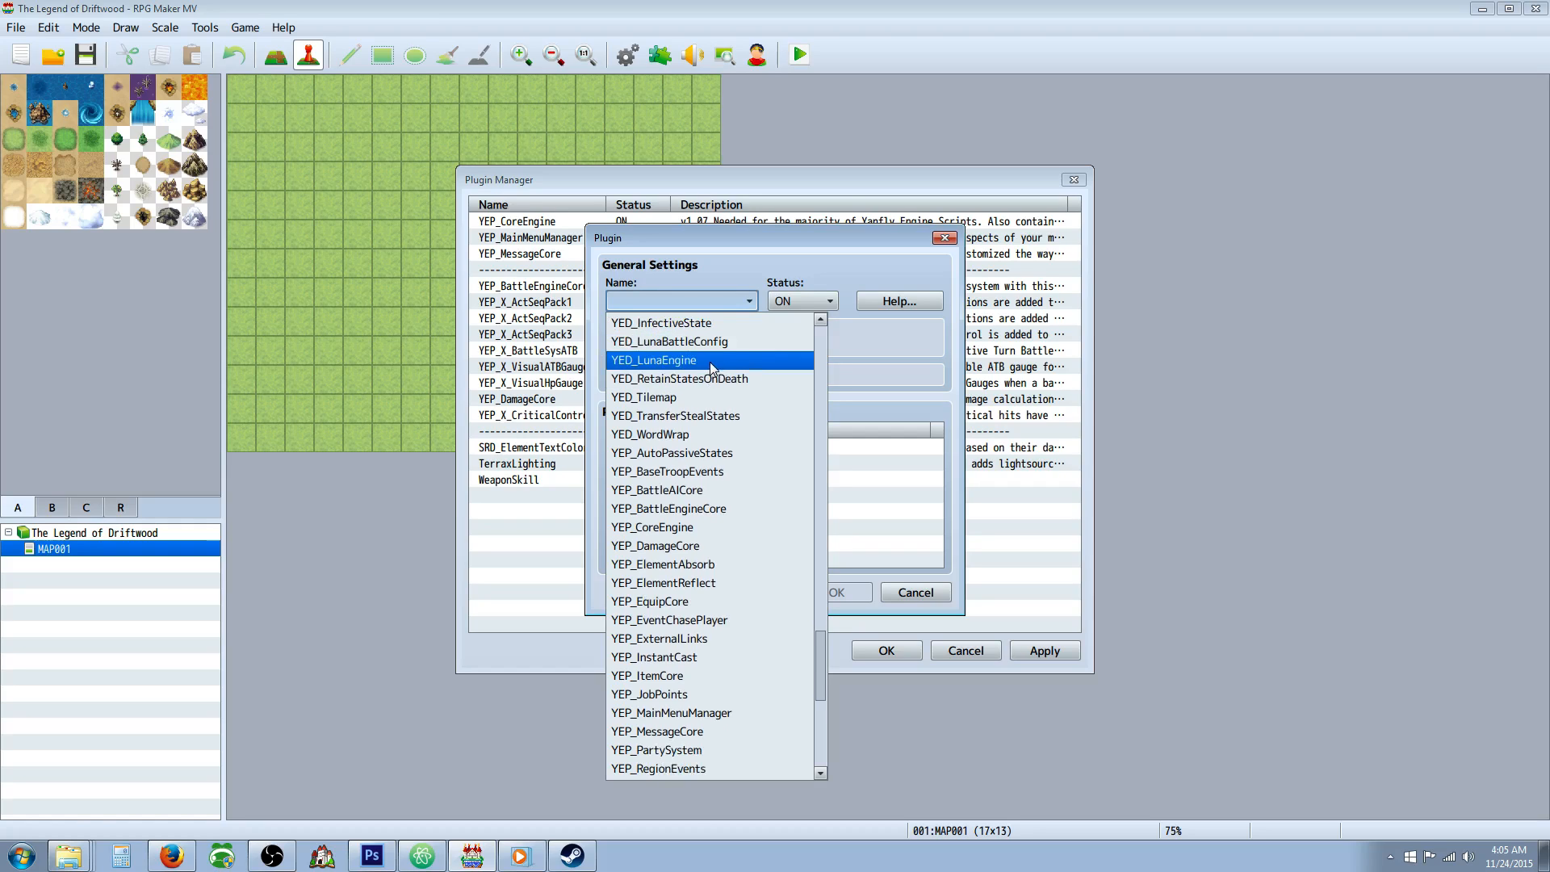
pyautogui.scroll(-1, 710, 362)
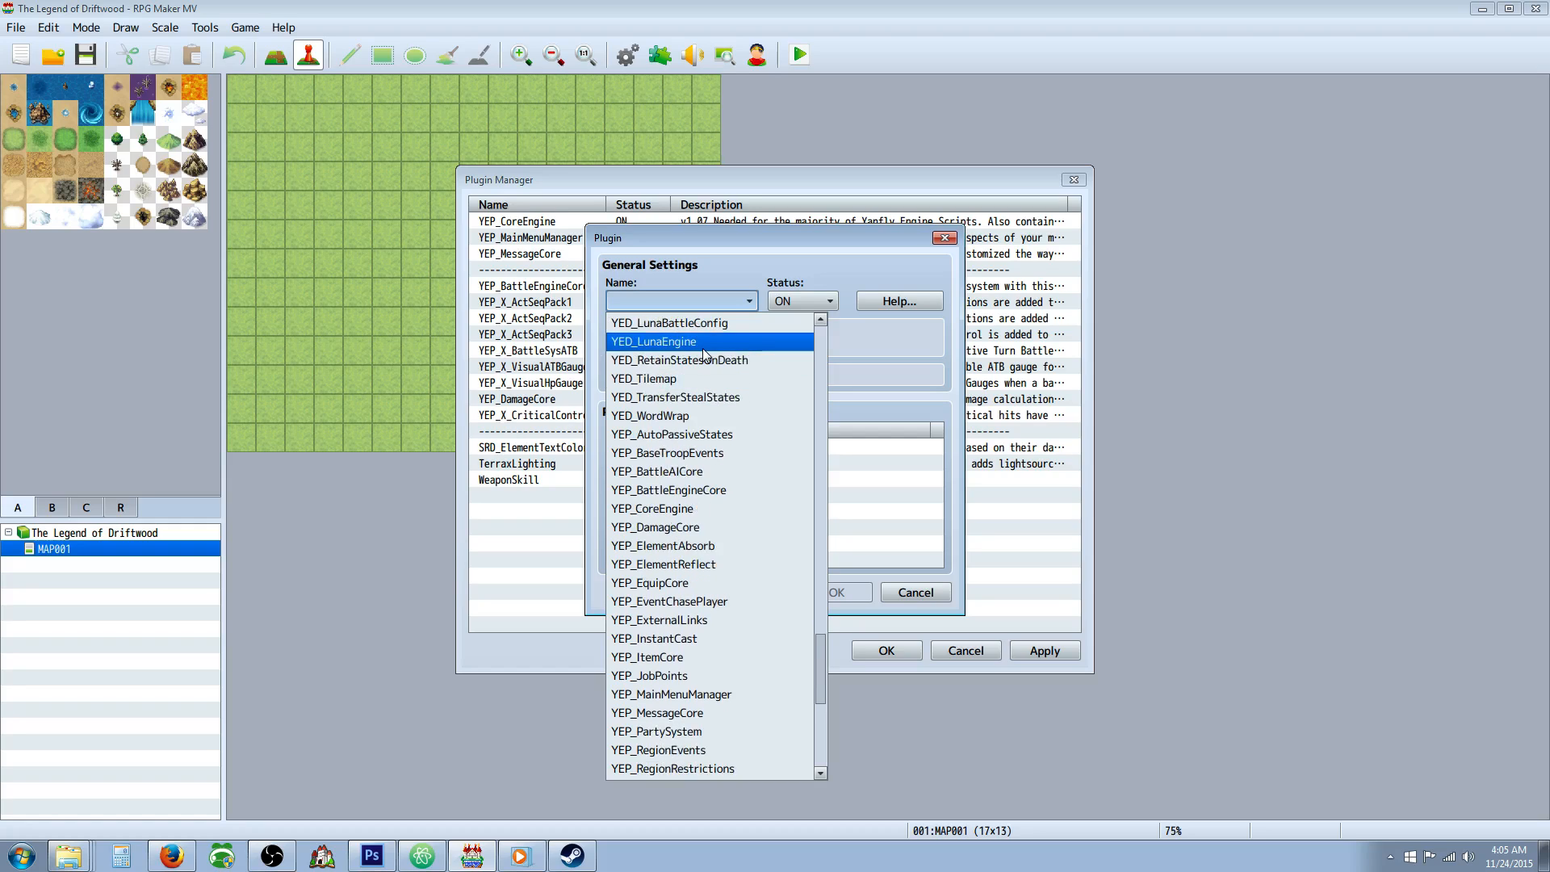
pyautogui.scroll(-5, 703, 371)
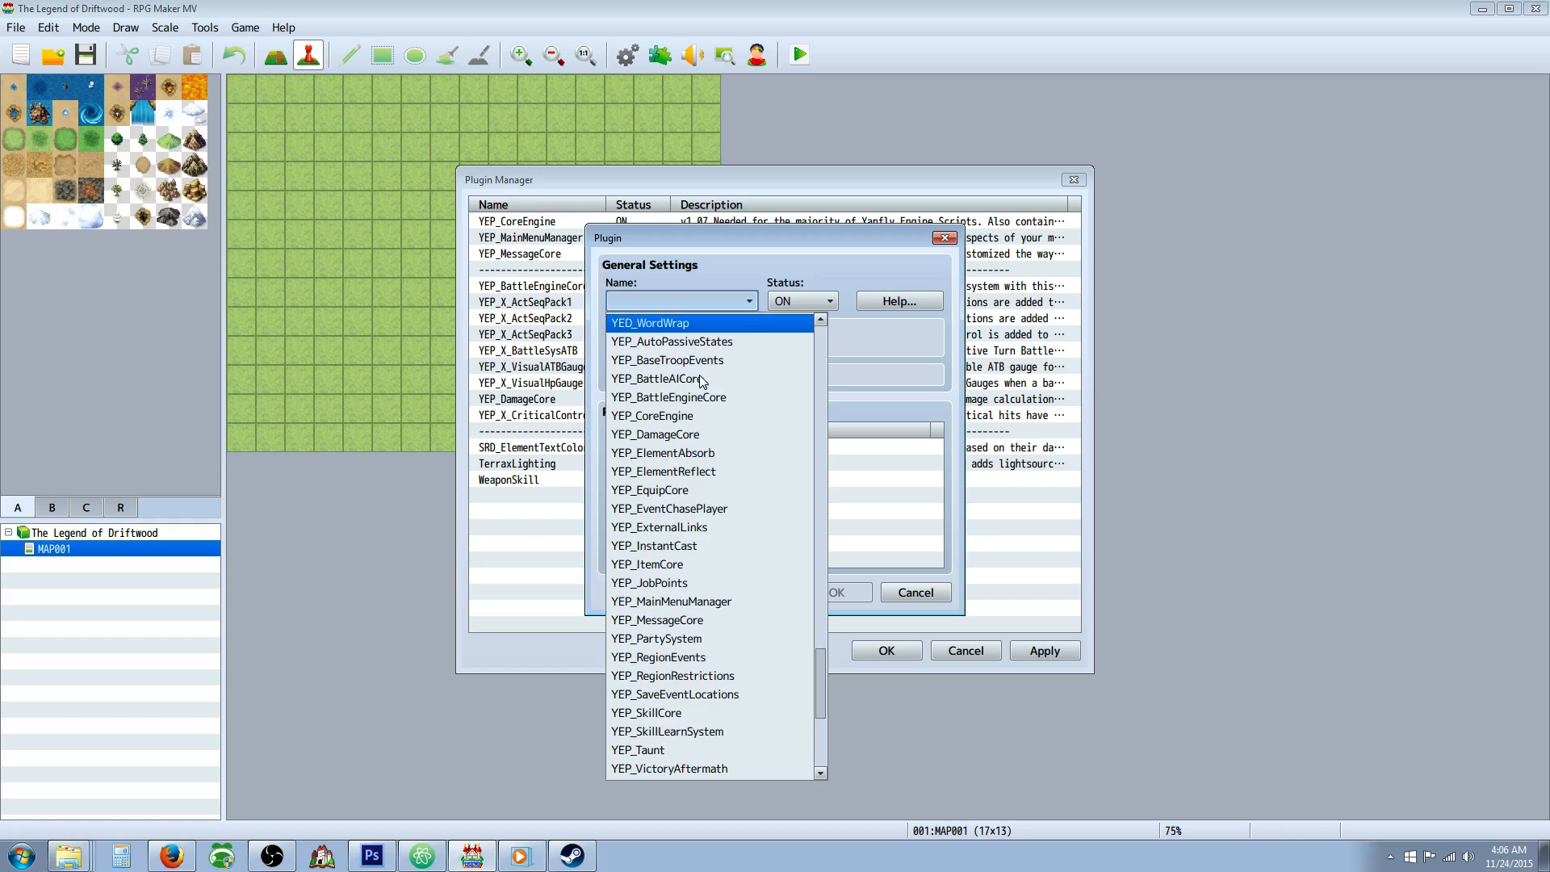
pyautogui.scroll(-2, 701, 381)
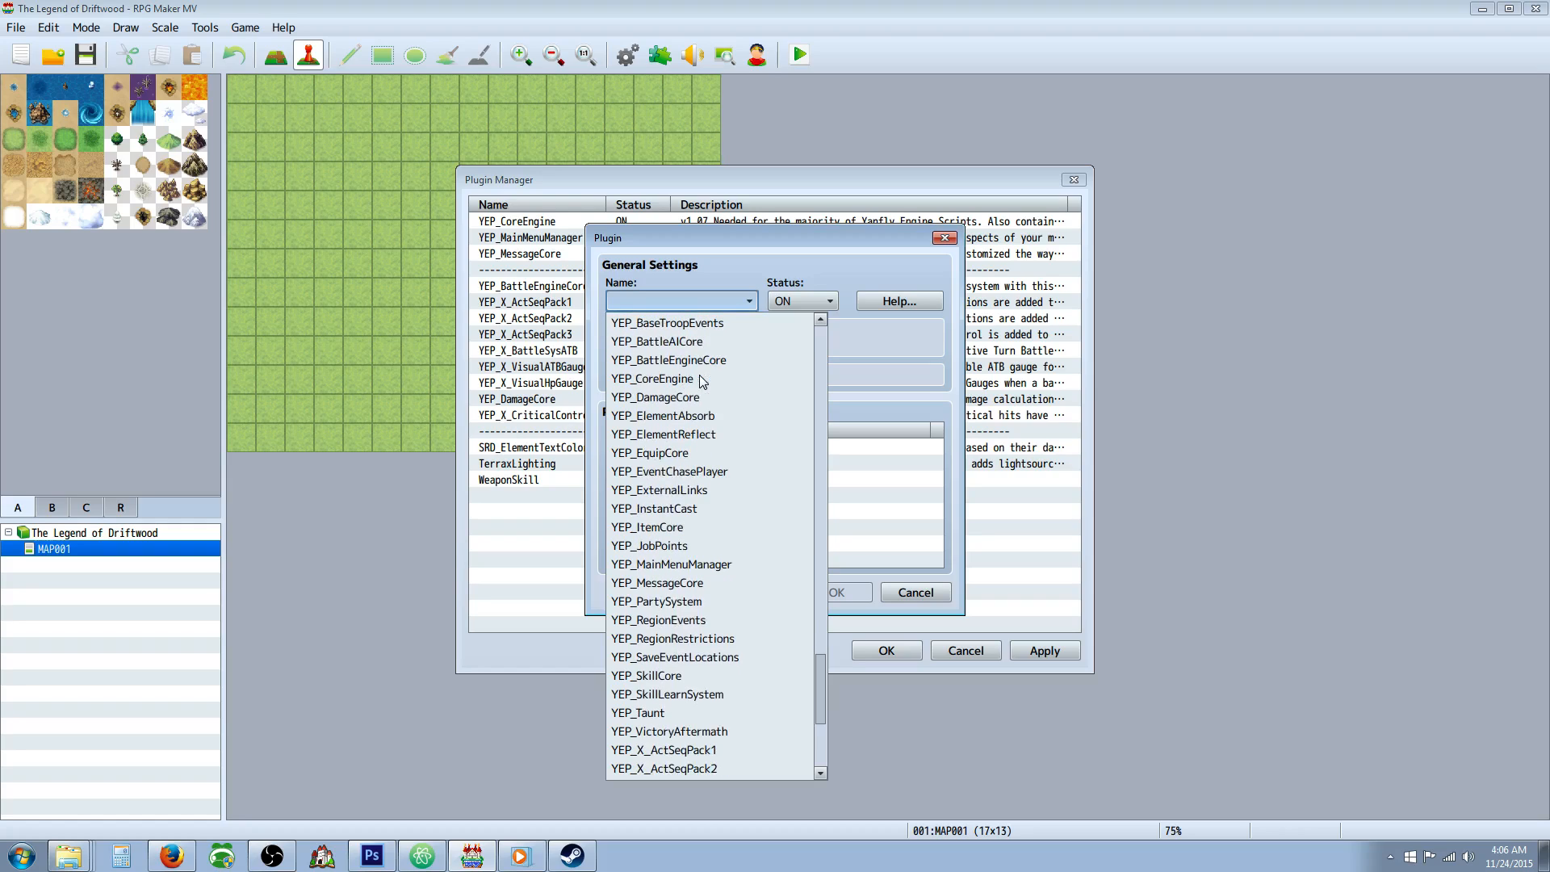
pyautogui.scroll(1, 699, 368)
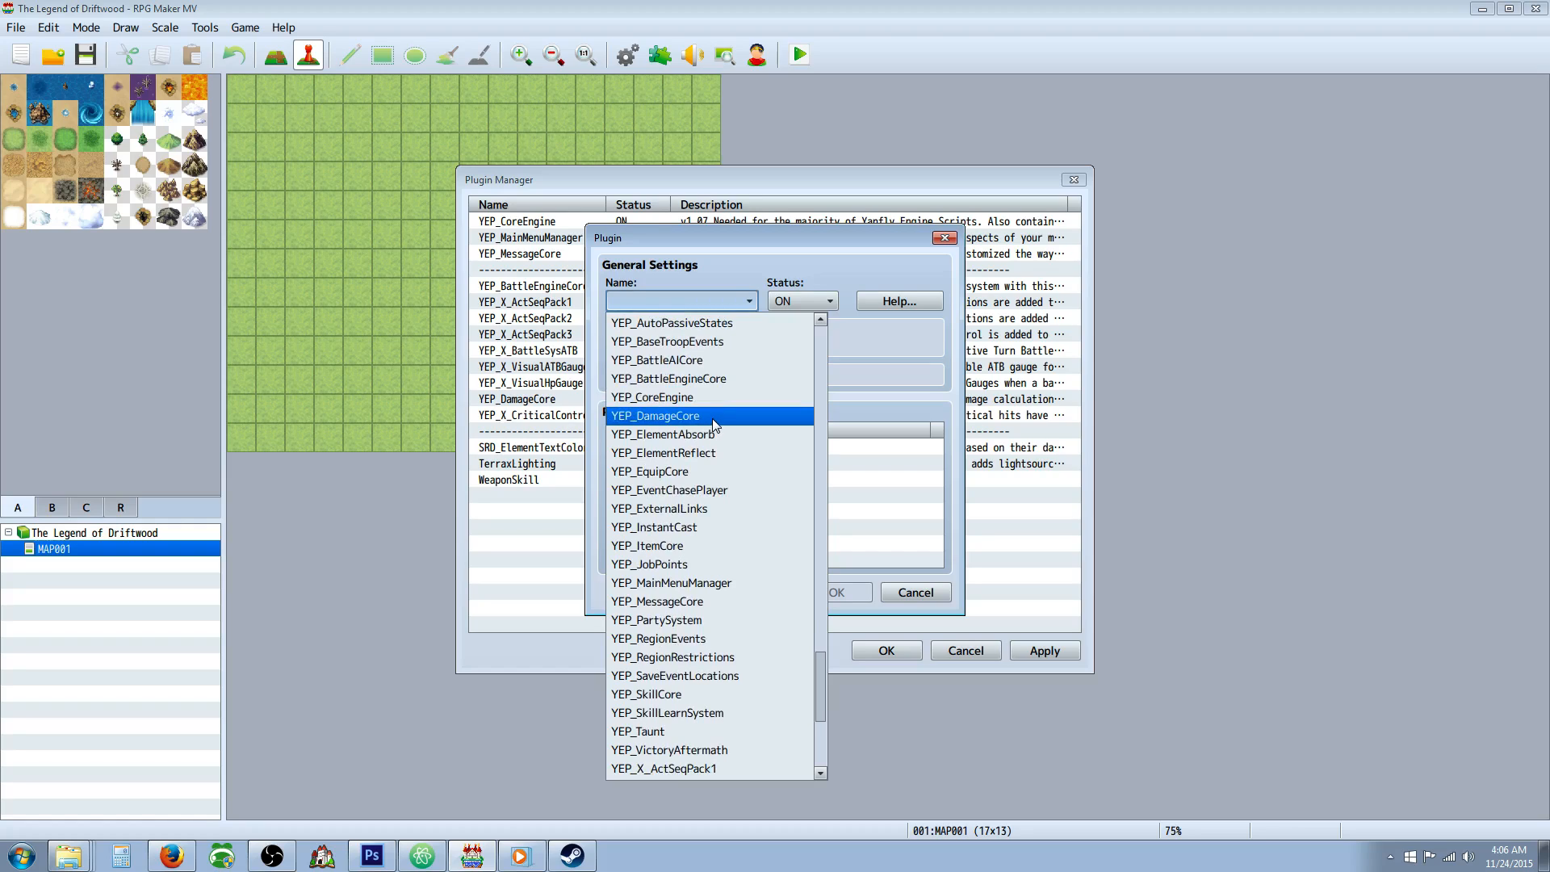
pyautogui.click(717, 471)
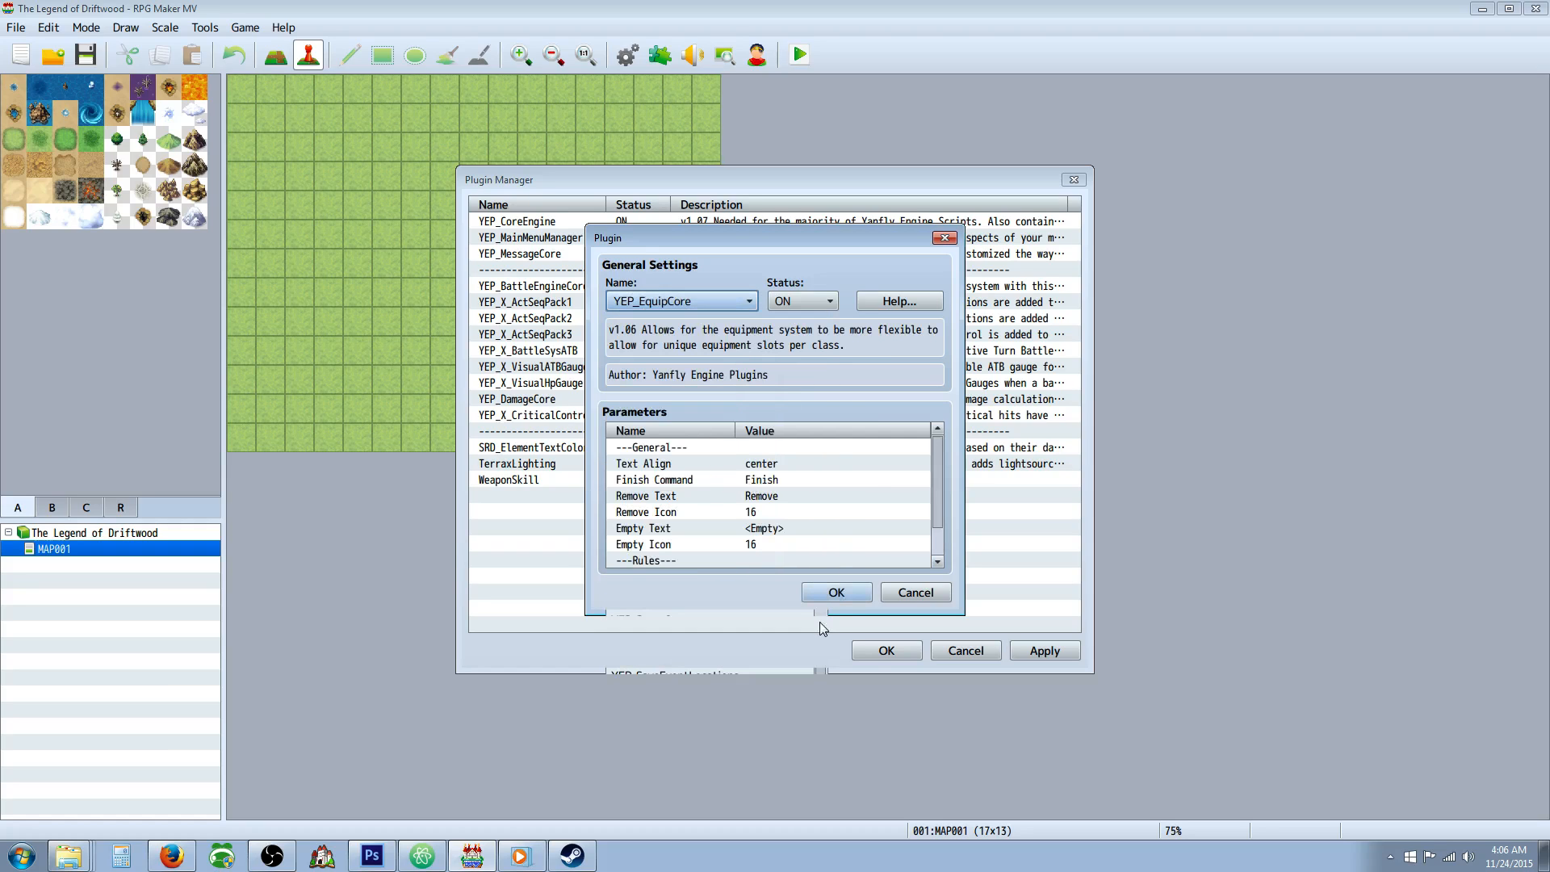
pyautogui.click(835, 593)
# Move YEP_EquipCore from the end of the plugin list to directly above SRD_ElementTextColors.
pyautogui.rightClick(535, 496)
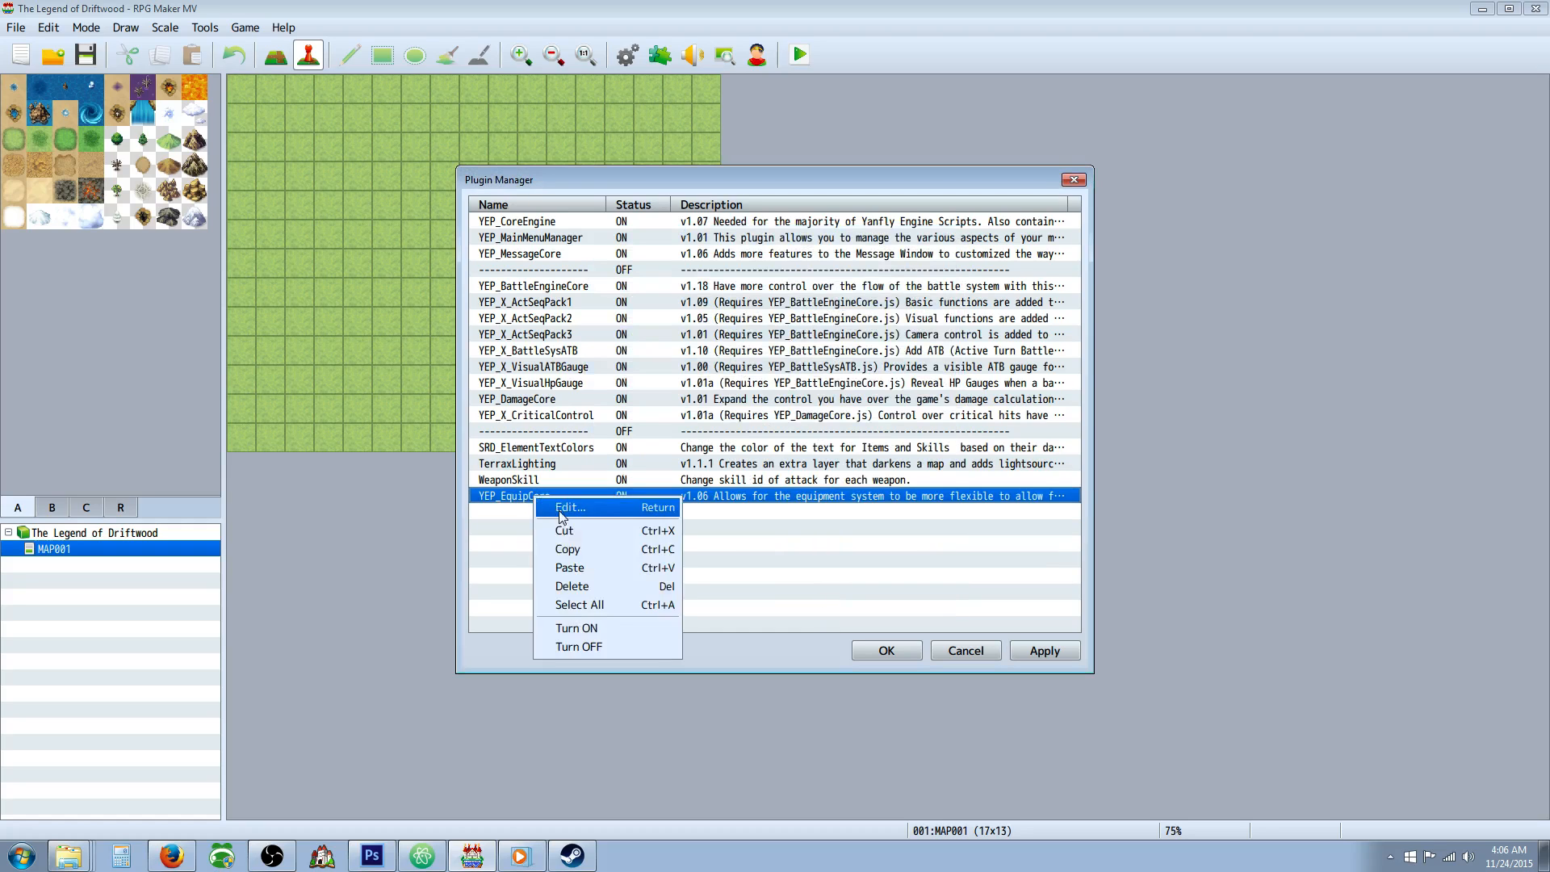
pyautogui.click(536, 525)
pyautogui.rightClick(555, 452)
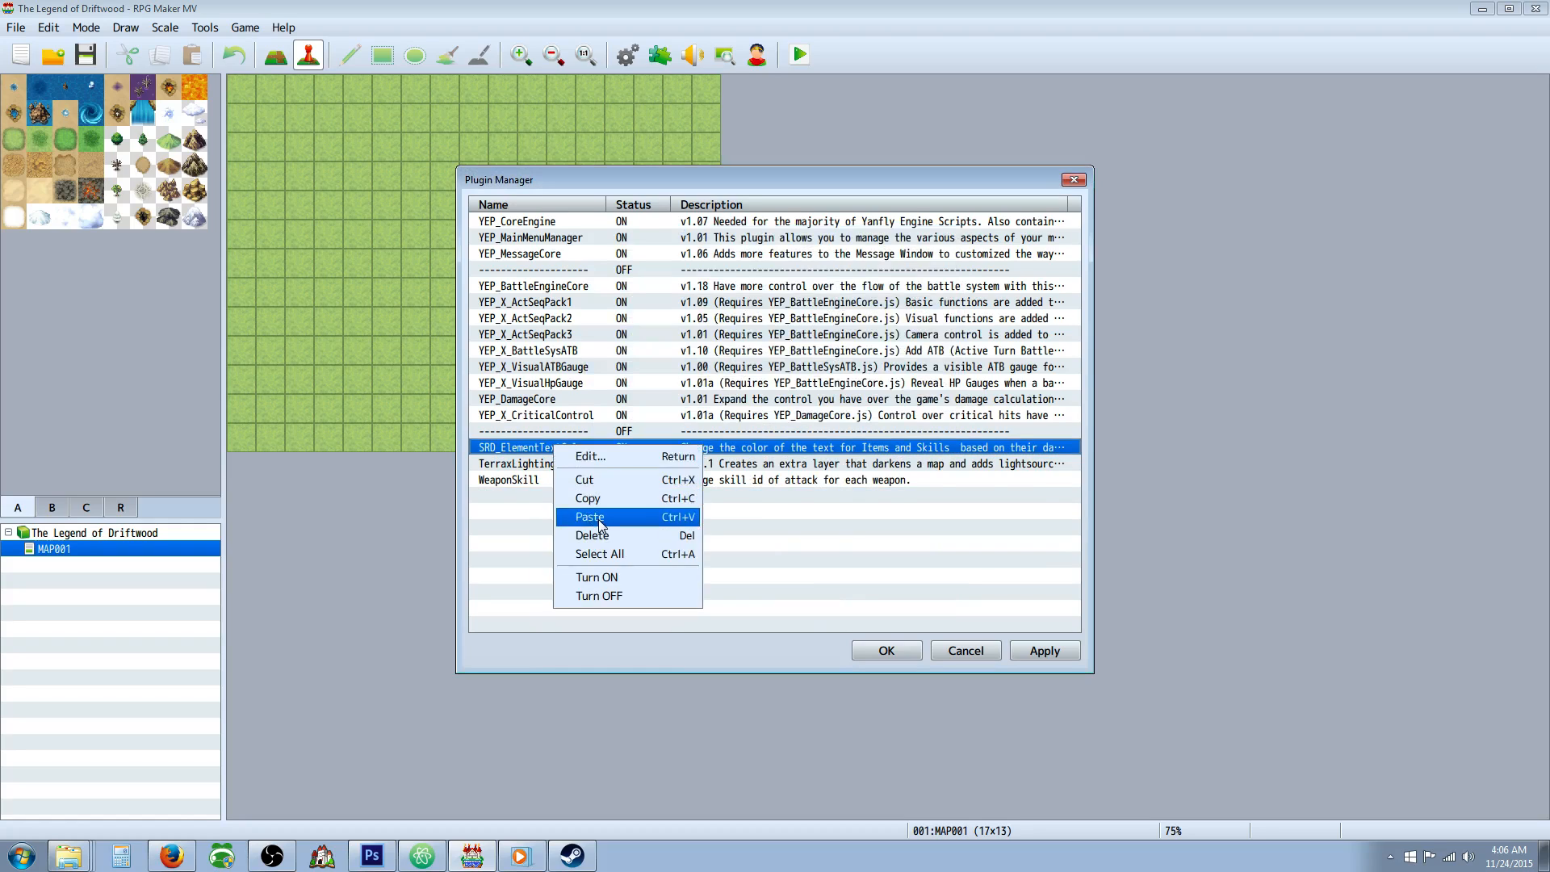
pyautogui.click(599, 518)
# Copy the dashed separator entry and paste it twice between YEP_EquipCore and SRD_ElementTextColors.
pyautogui.rightClick(555, 465)
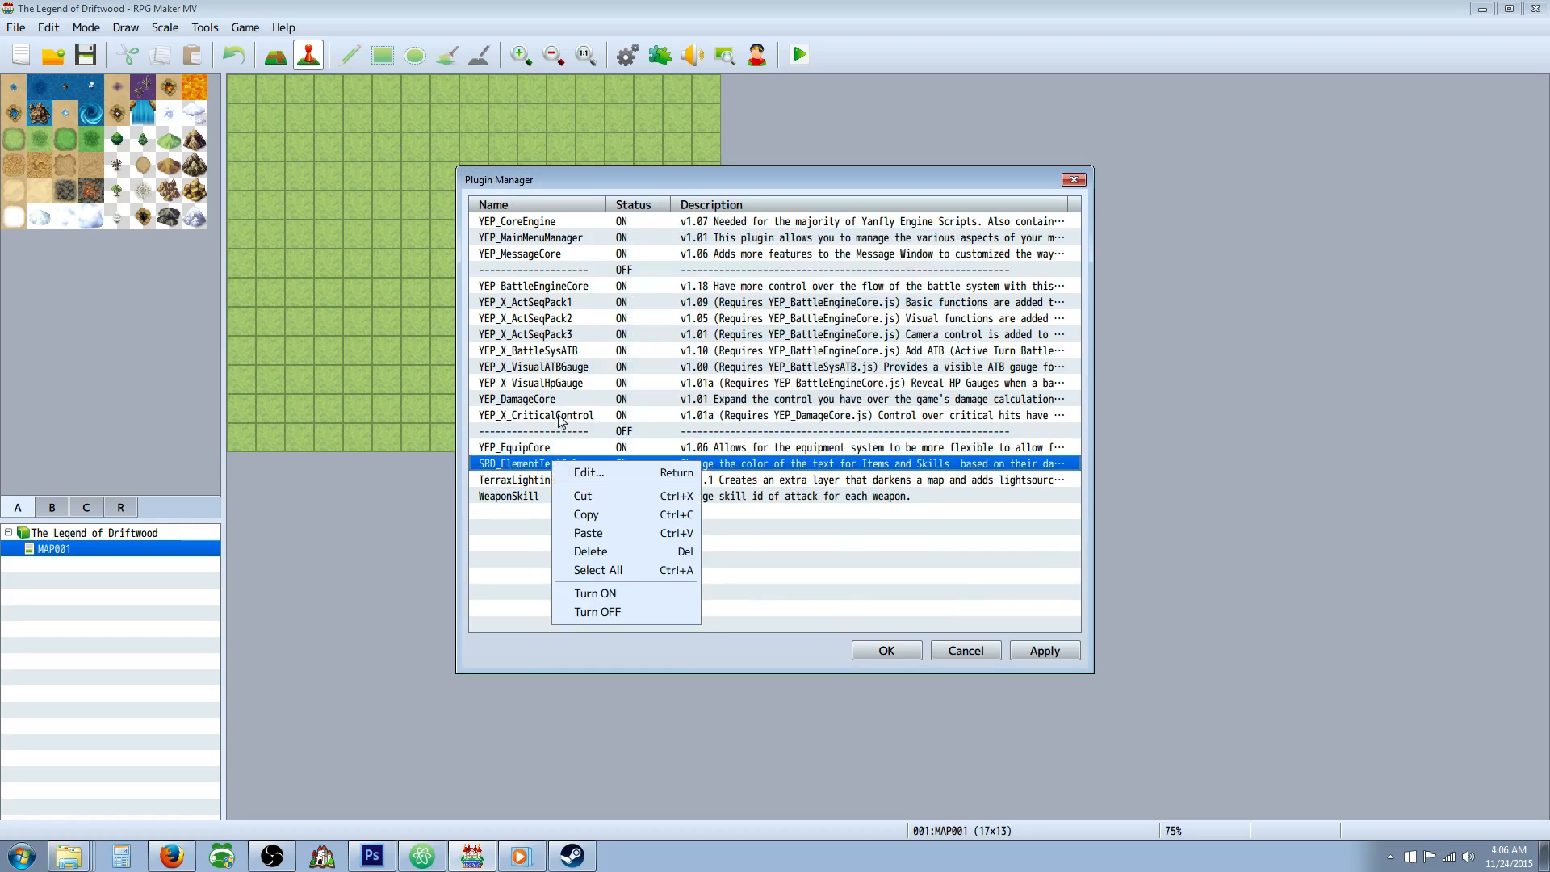
pyautogui.rightClick(559, 429)
pyautogui.click(603, 485)
pyautogui.rightClick(552, 463)
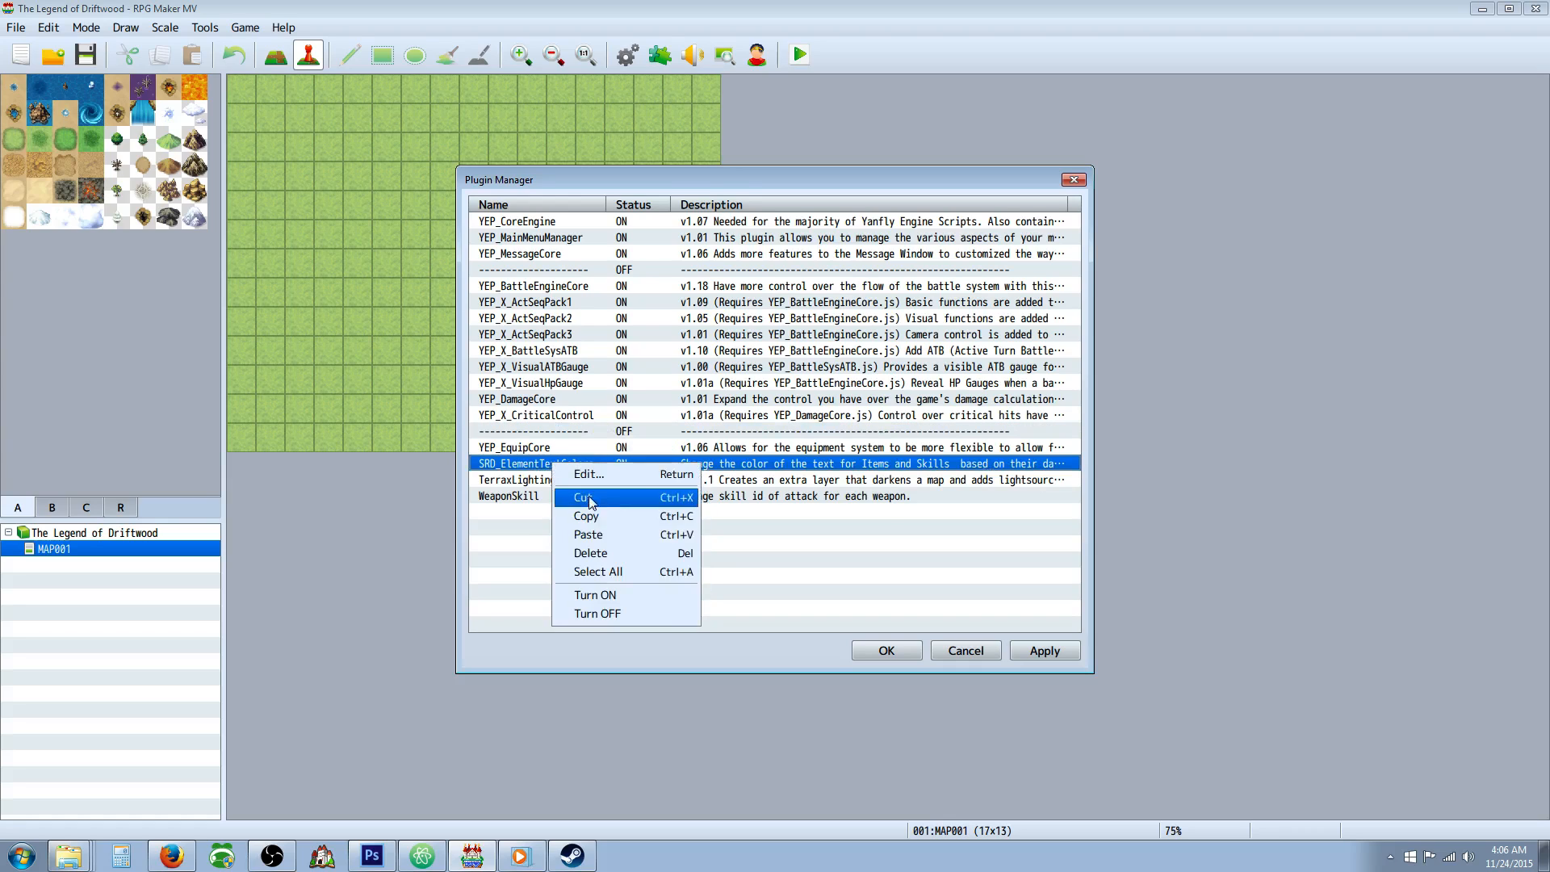
pyautogui.click(600, 535)
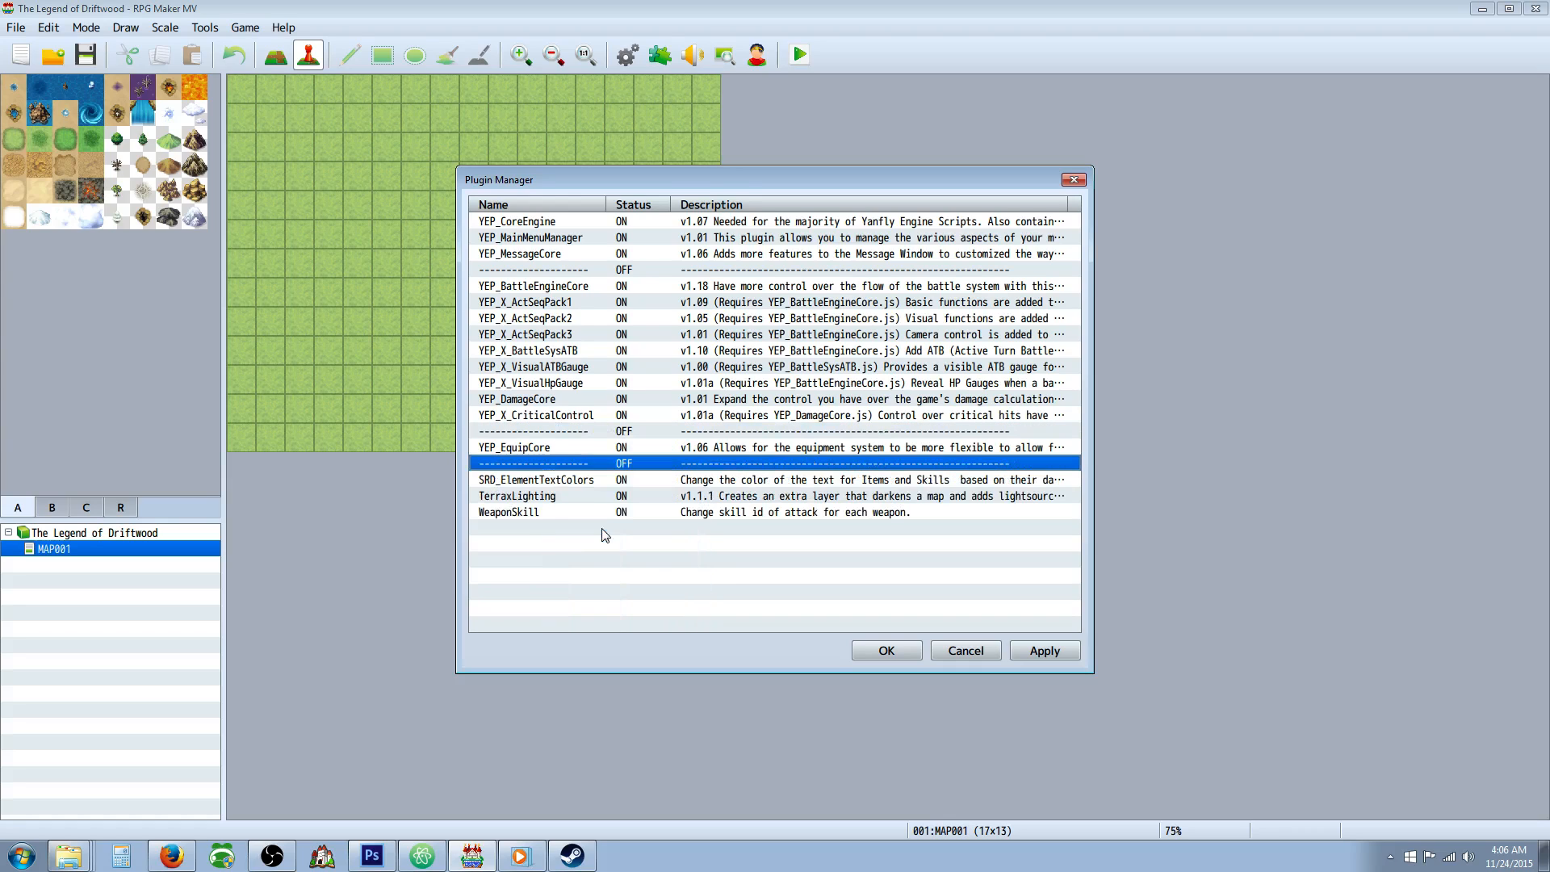
pyautogui.rightClick(557, 482)
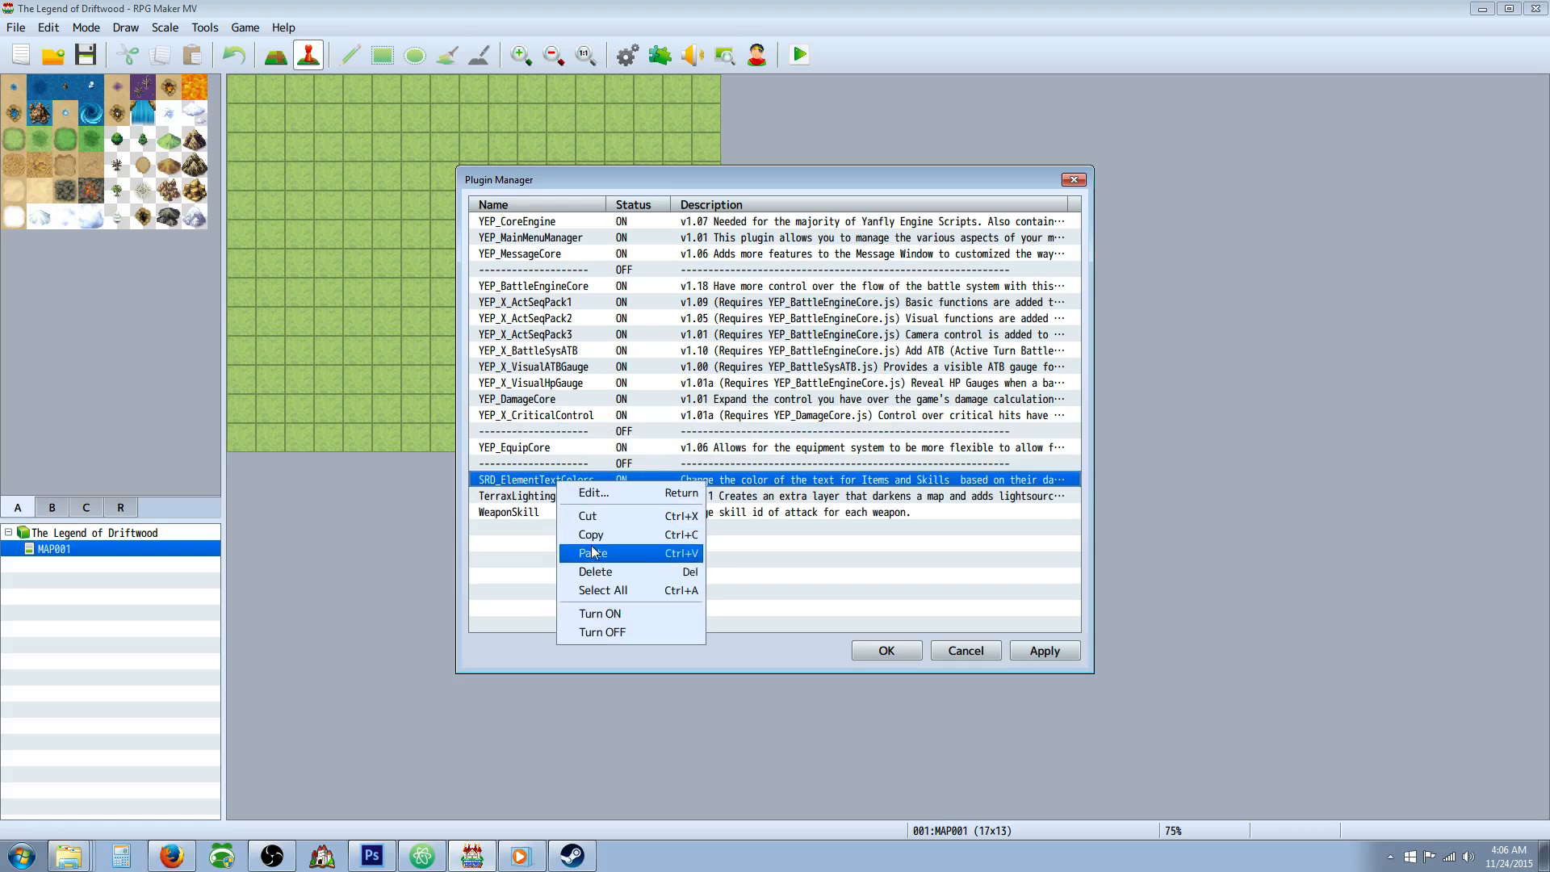
pyautogui.click(596, 551)
# Add the YEP_ItemCore plugin below WeaponSkill in the plugin list, with status ON.
pyautogui.rightClick(578, 544)
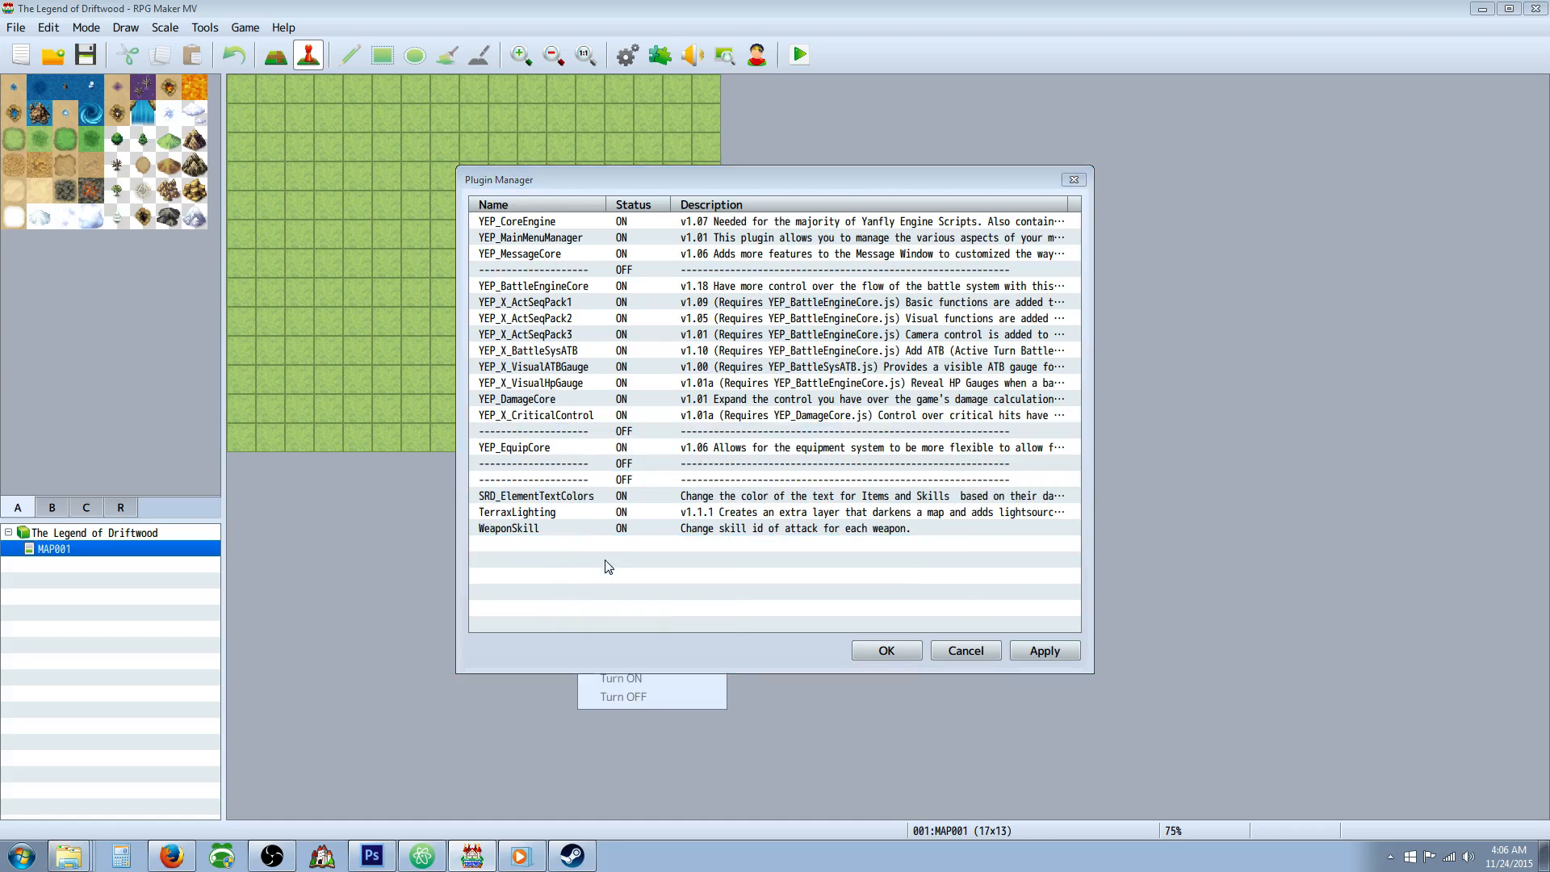
pyautogui.click(601, 556)
pyautogui.click(756, 302)
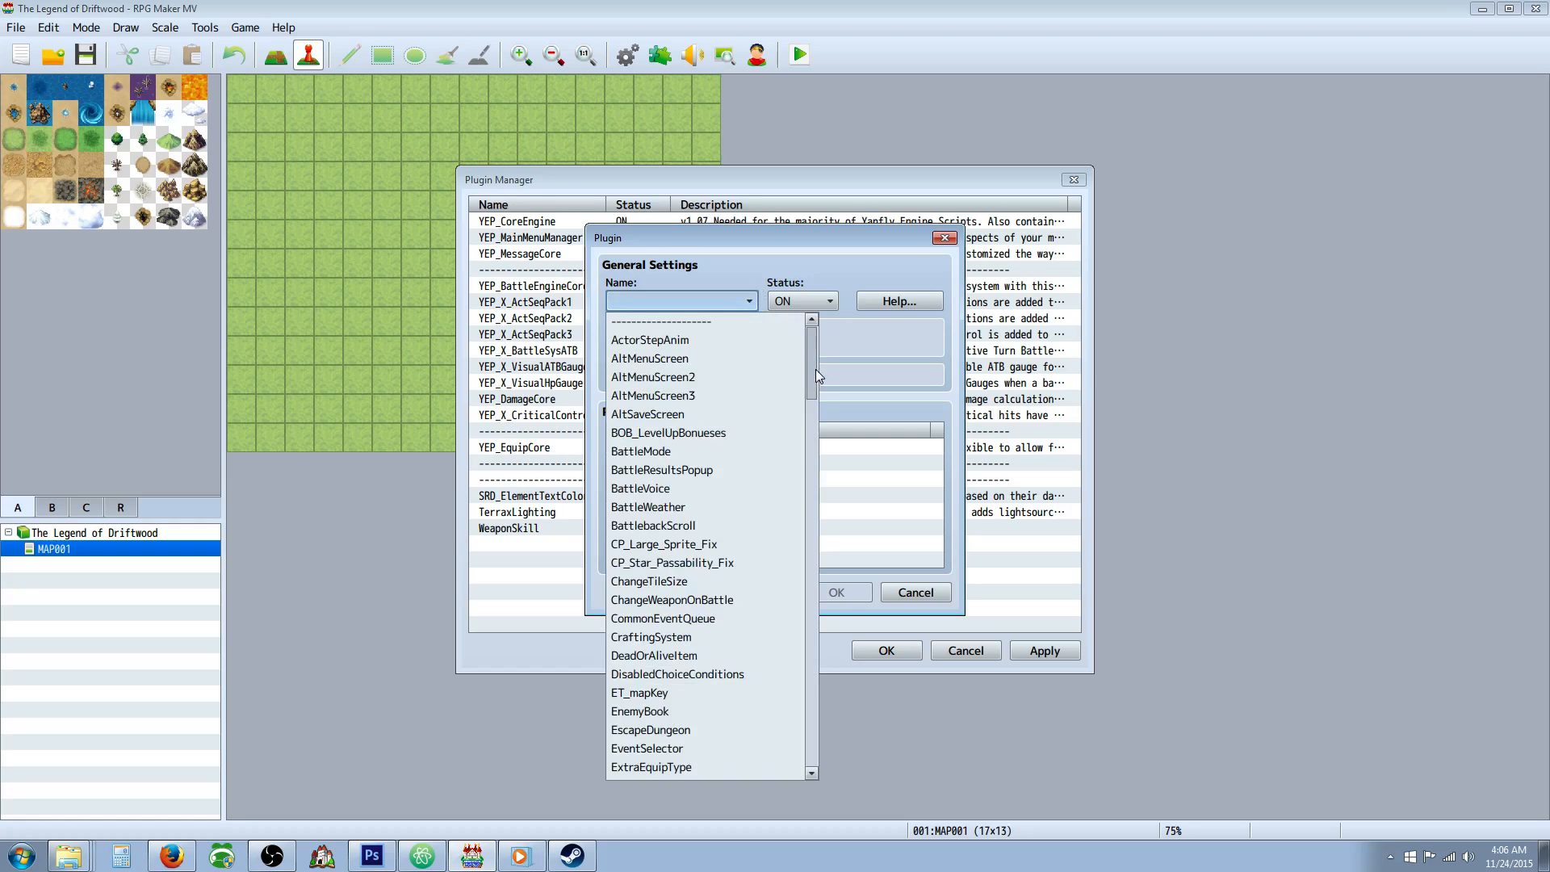
pyautogui.moveTo(815, 370); pyautogui.dragTo(809, 694)
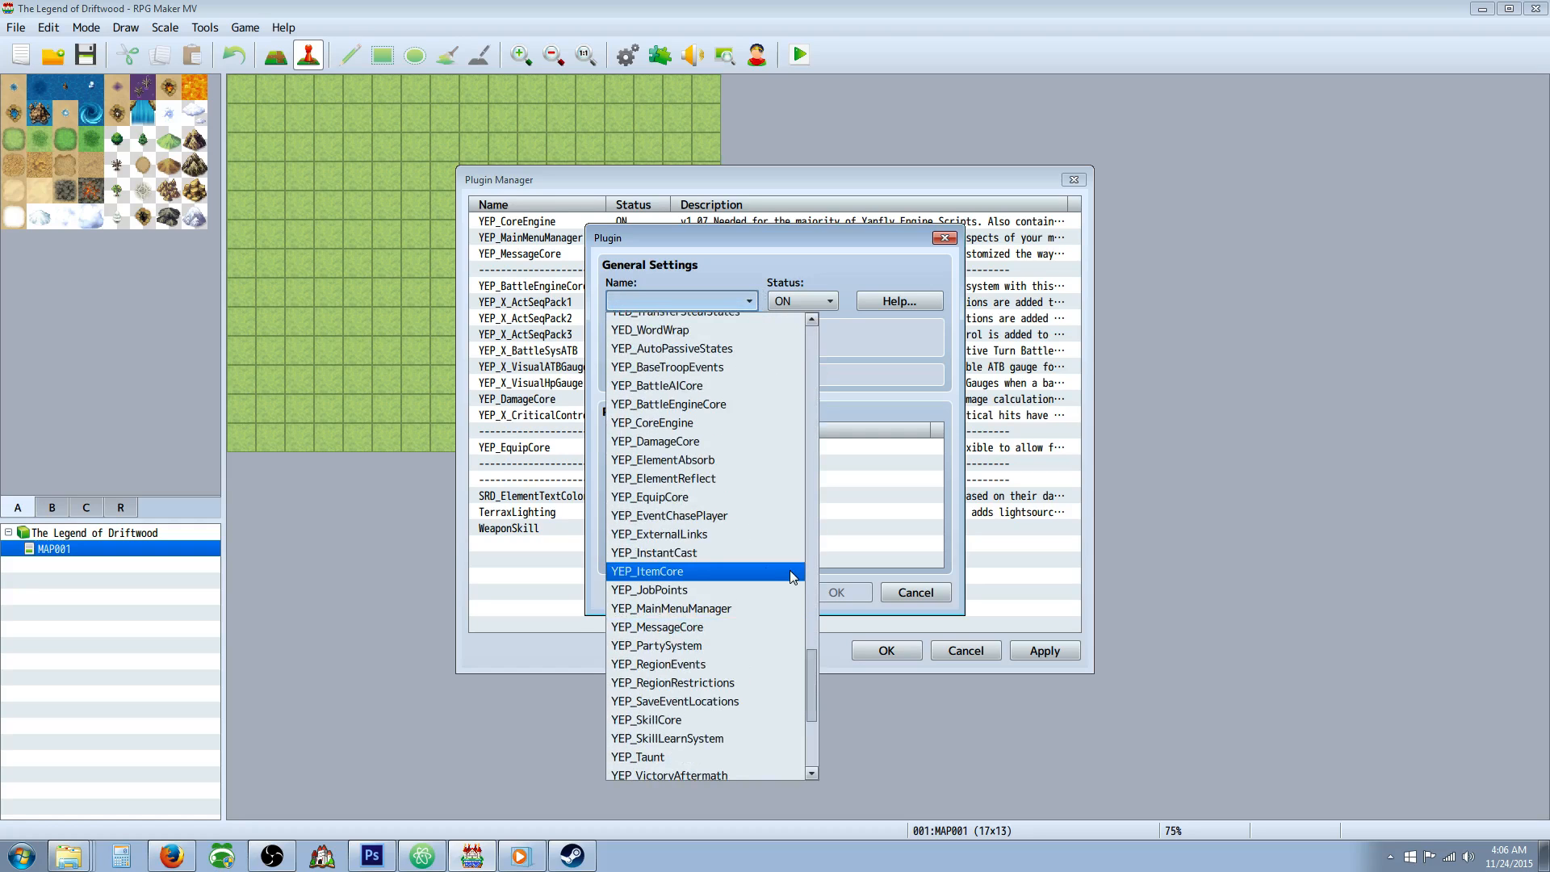
pyautogui.click(735, 571)
pyautogui.click(836, 591)
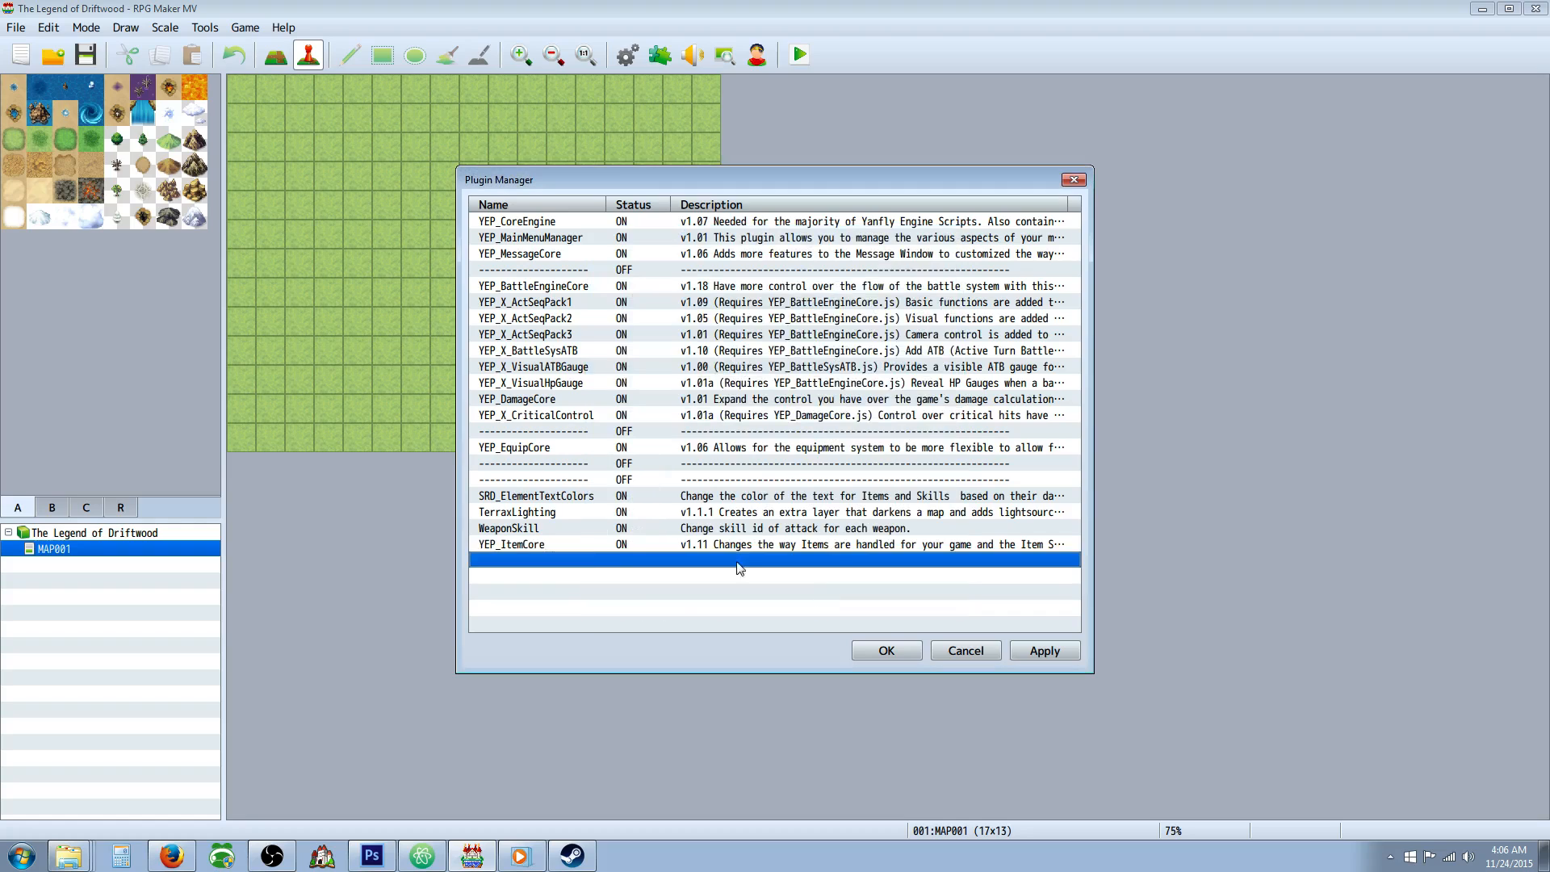
# Move YEP_ItemCore from the end of the plugin list to between the two adjacent separators below YEP_EquipCore.
pyautogui.click(549, 545)
pyautogui.rightClick(533, 545)
pyautogui.click(583, 582)
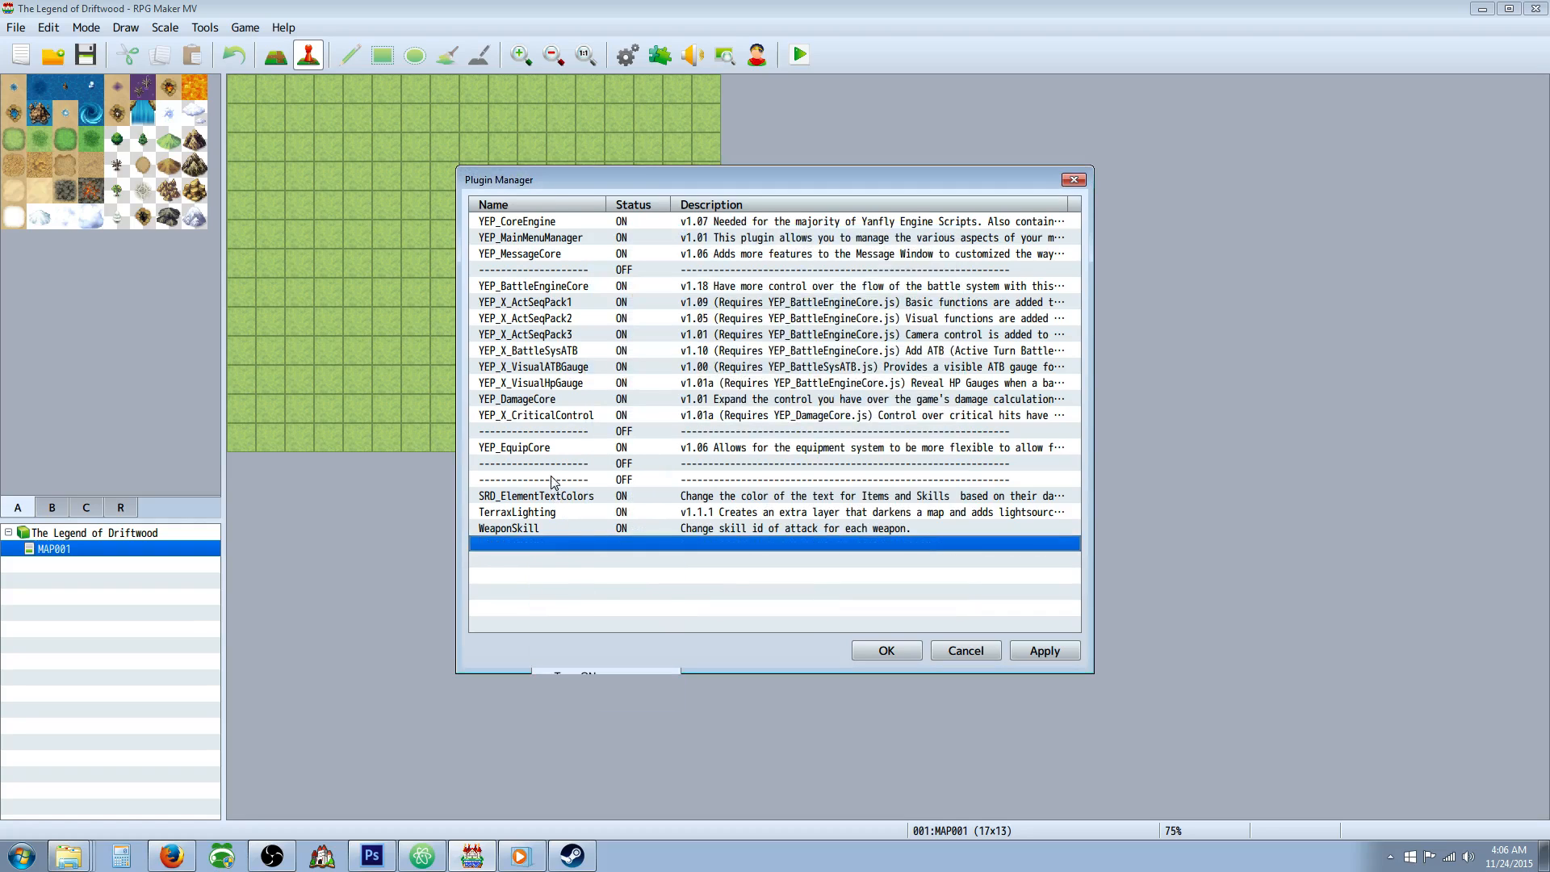
pyautogui.rightClick(551, 478)
pyautogui.click(593, 544)
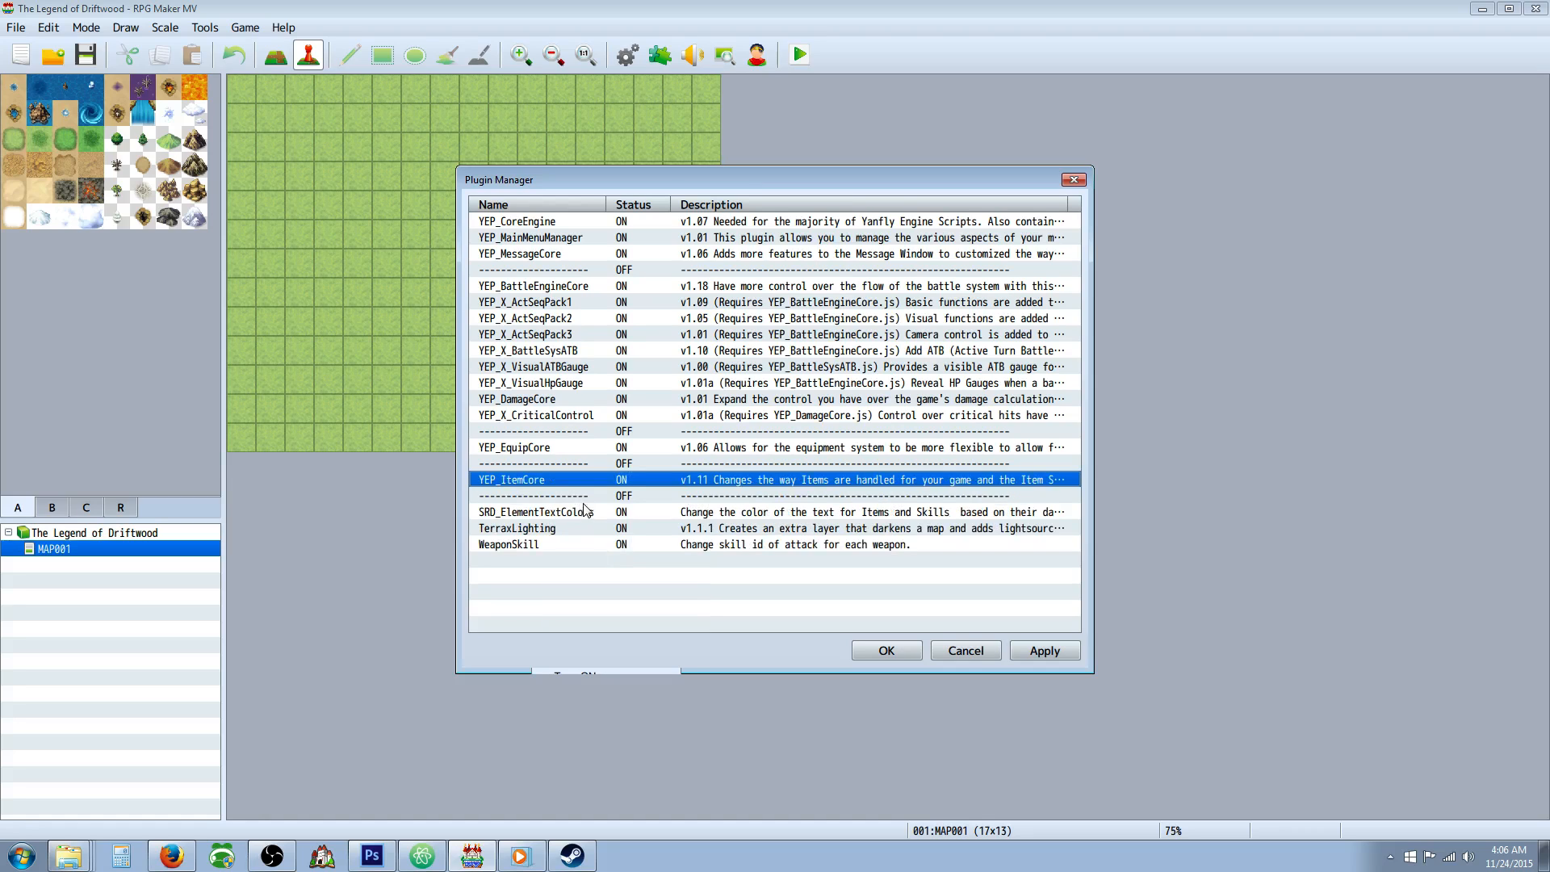
# Add the YEP_SkillCore plugin below WeaponSkill in the plugin list, with status ON.
pyautogui.rightClick(551, 569)
pyautogui.click(592, 576)
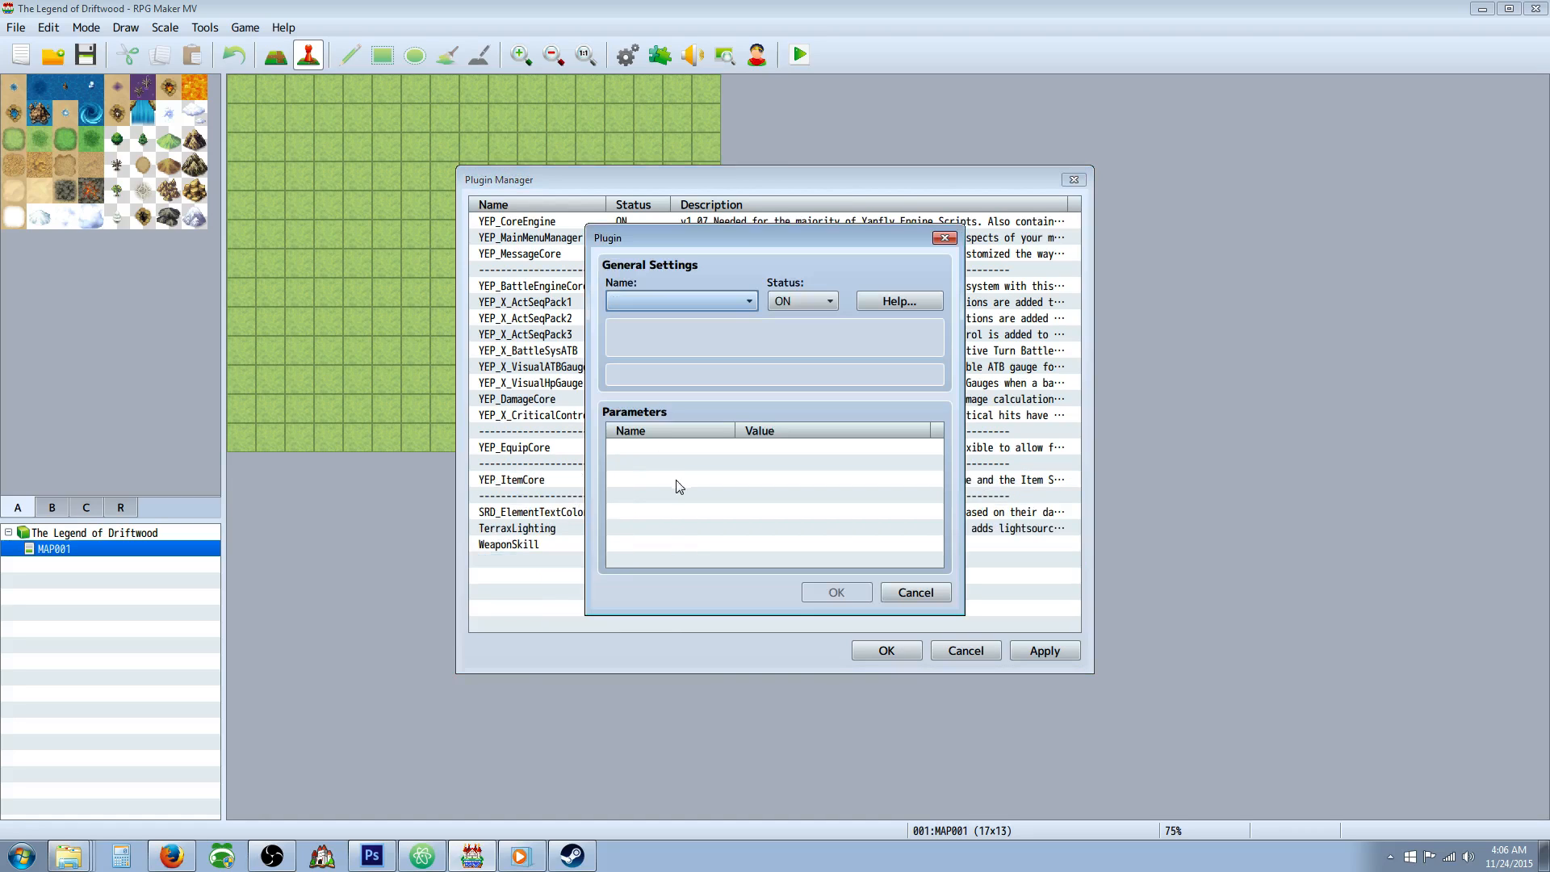
pyautogui.click(753, 300)
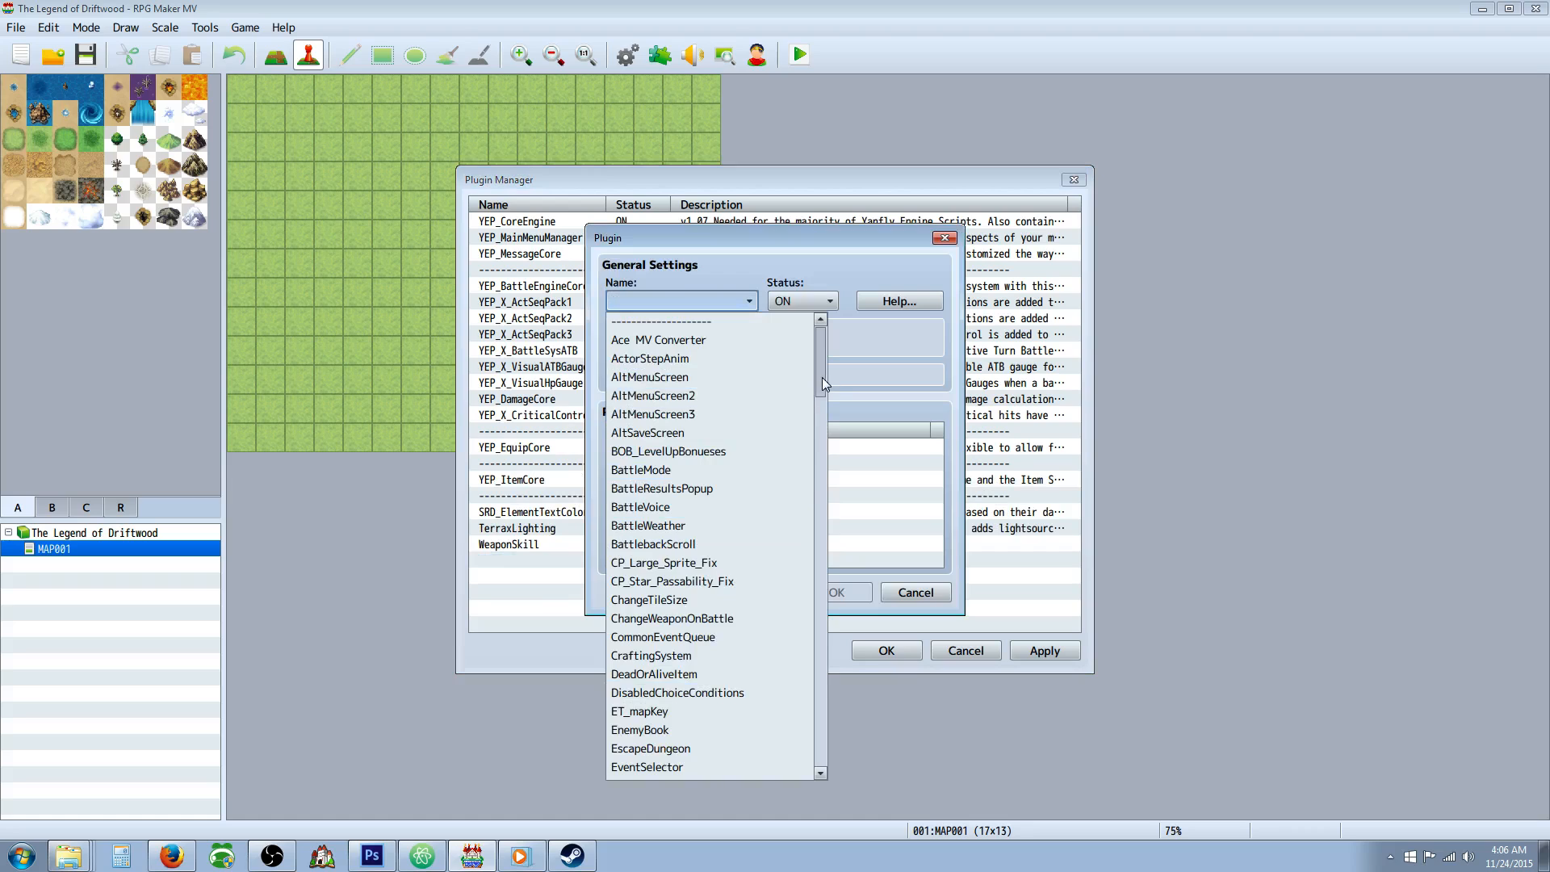
pyautogui.moveTo(822, 376); pyautogui.dragTo(824, 700)
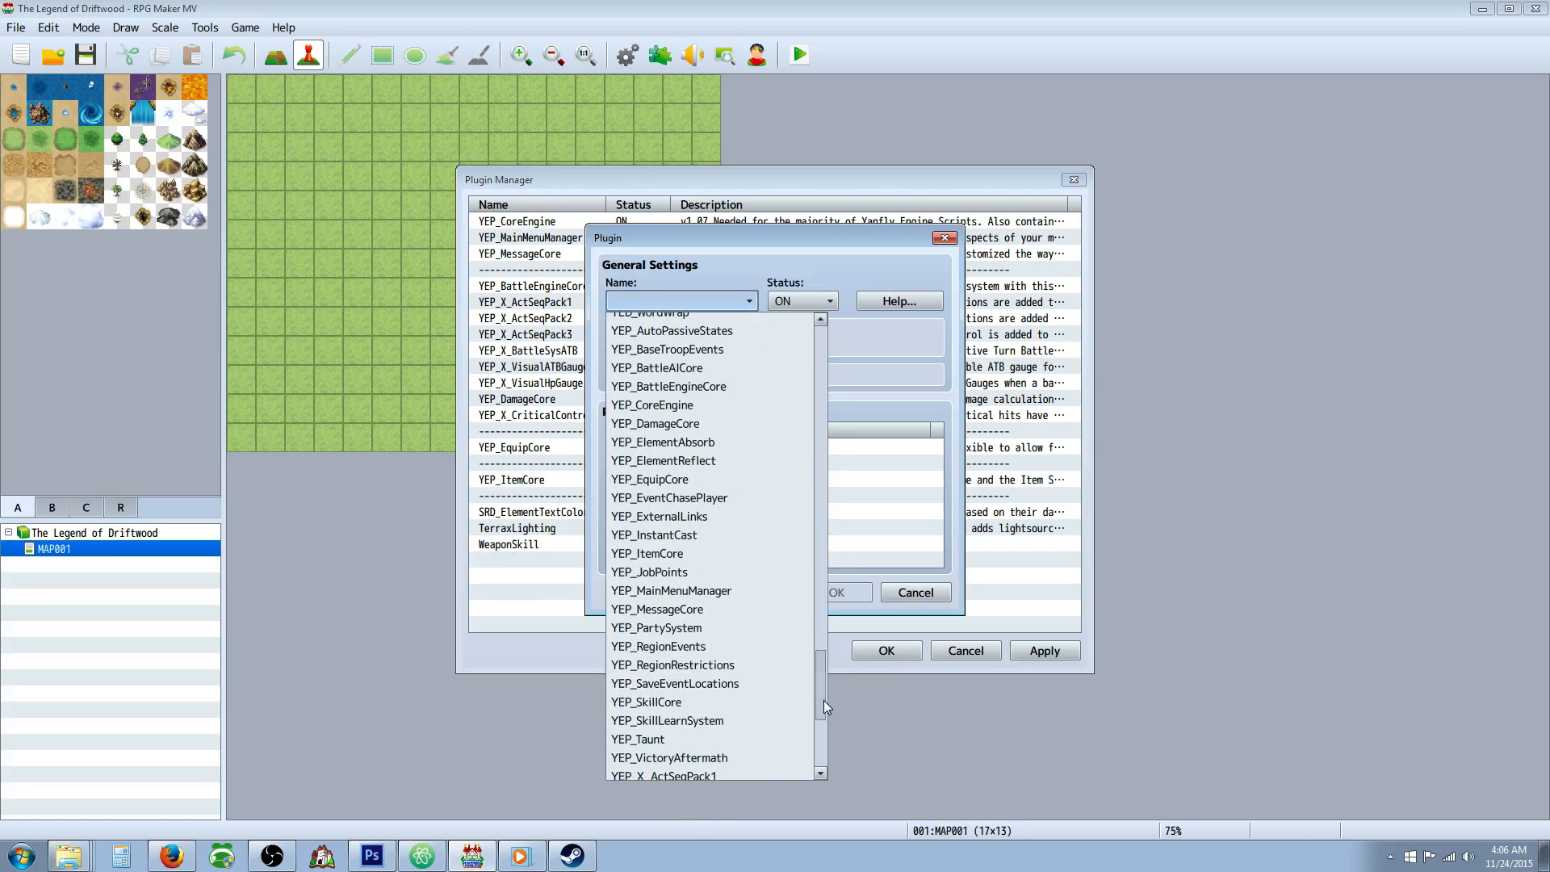
pyautogui.scroll(-1, 775, 646)
pyautogui.scroll(-1, 734, 512)
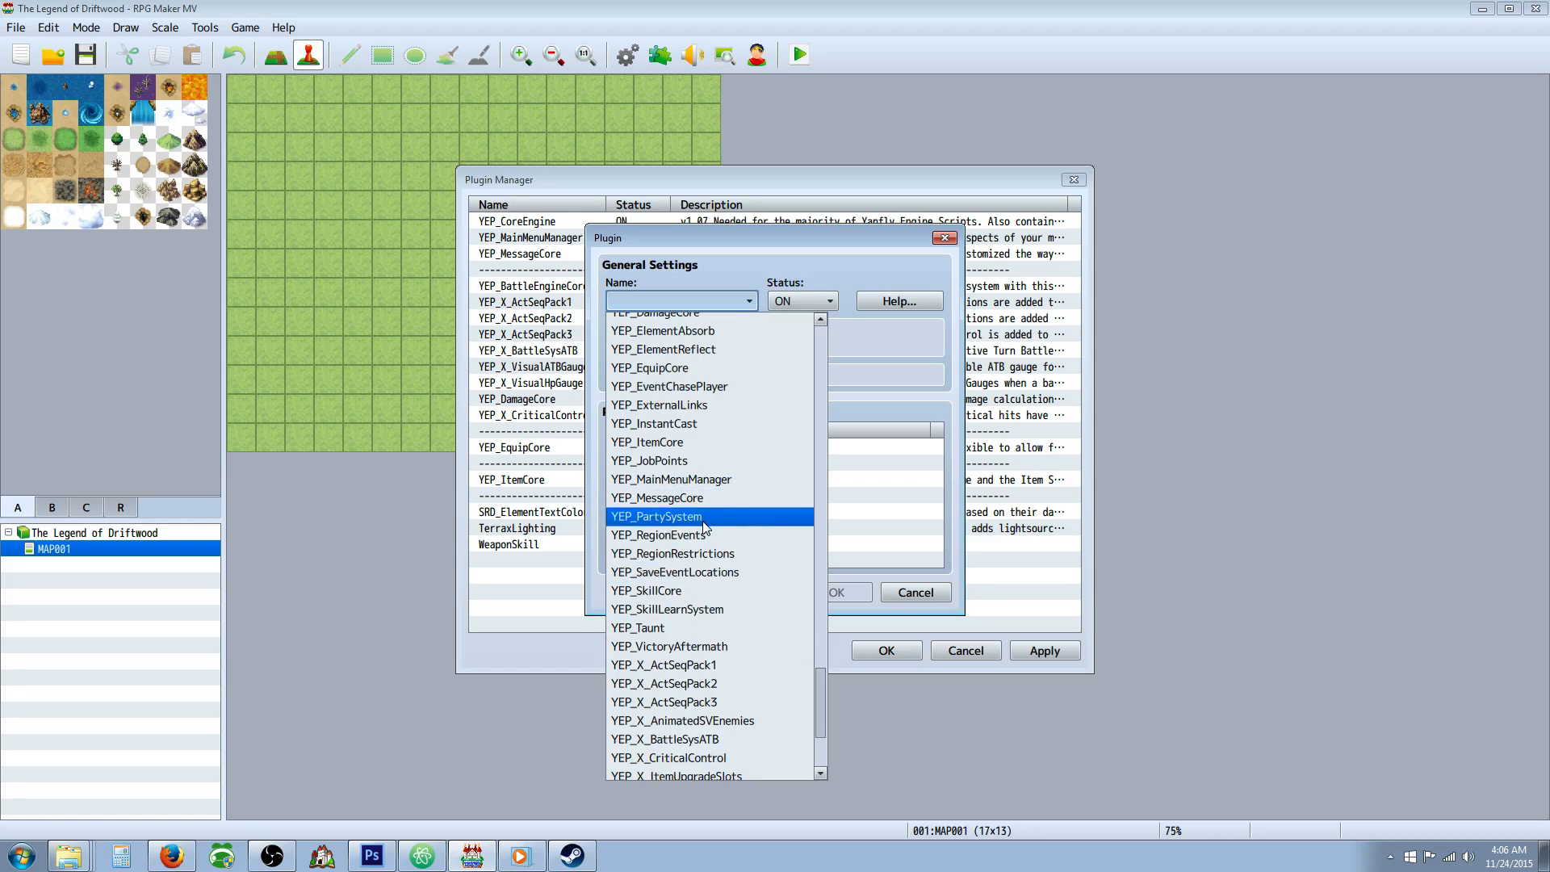
pyautogui.click(696, 594)
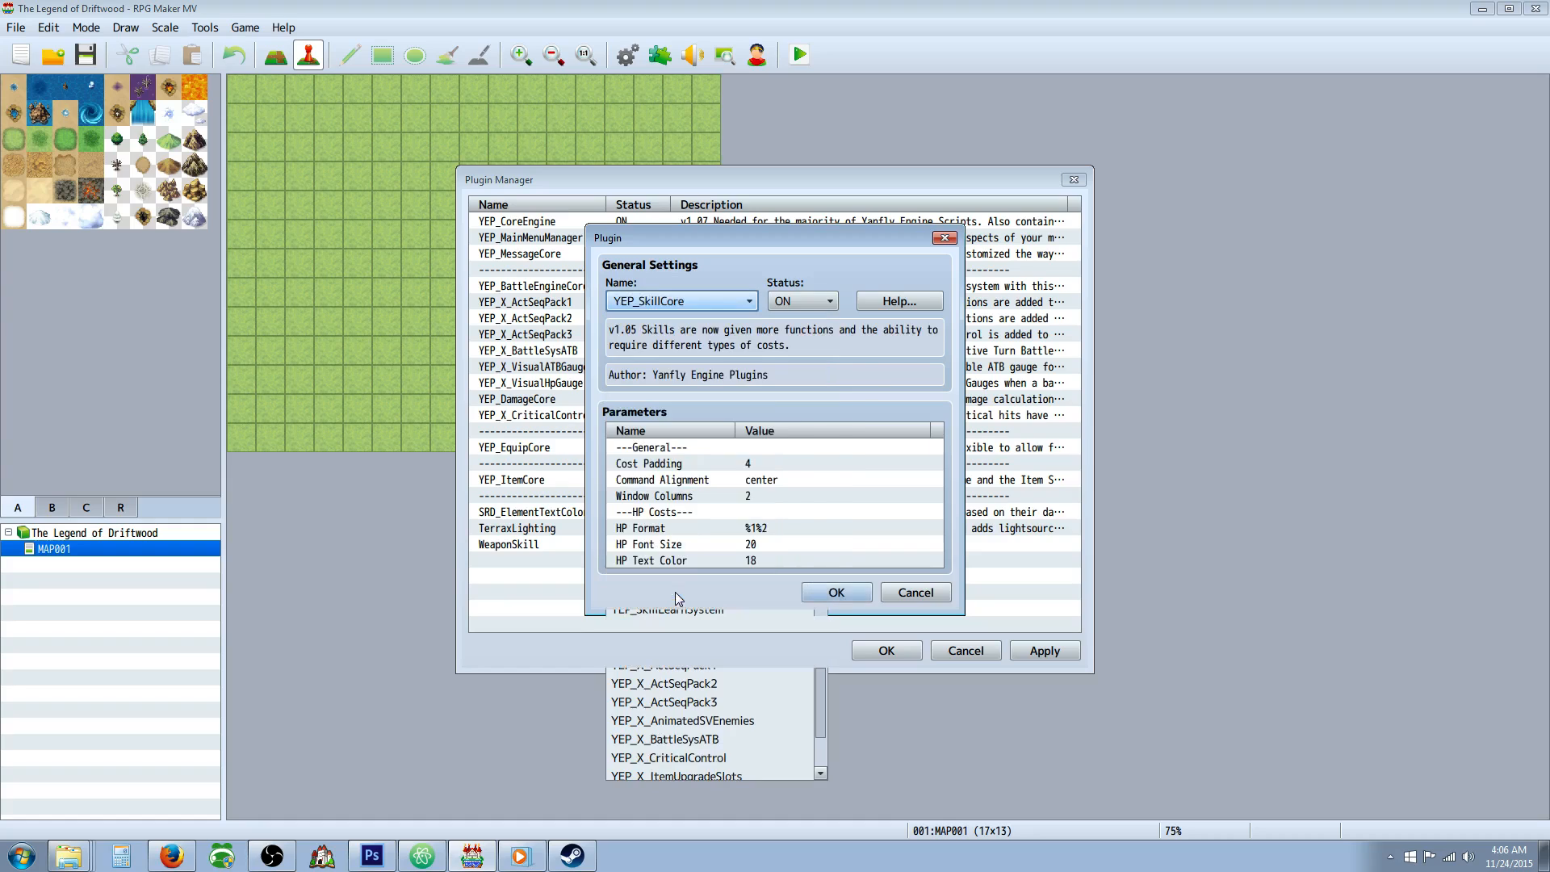
pyautogui.click(840, 596)
# Move YEP_SkillCore from the end of the plugin list to directly above SRD_ElementTextColors.
pyautogui.rightClick(541, 563)
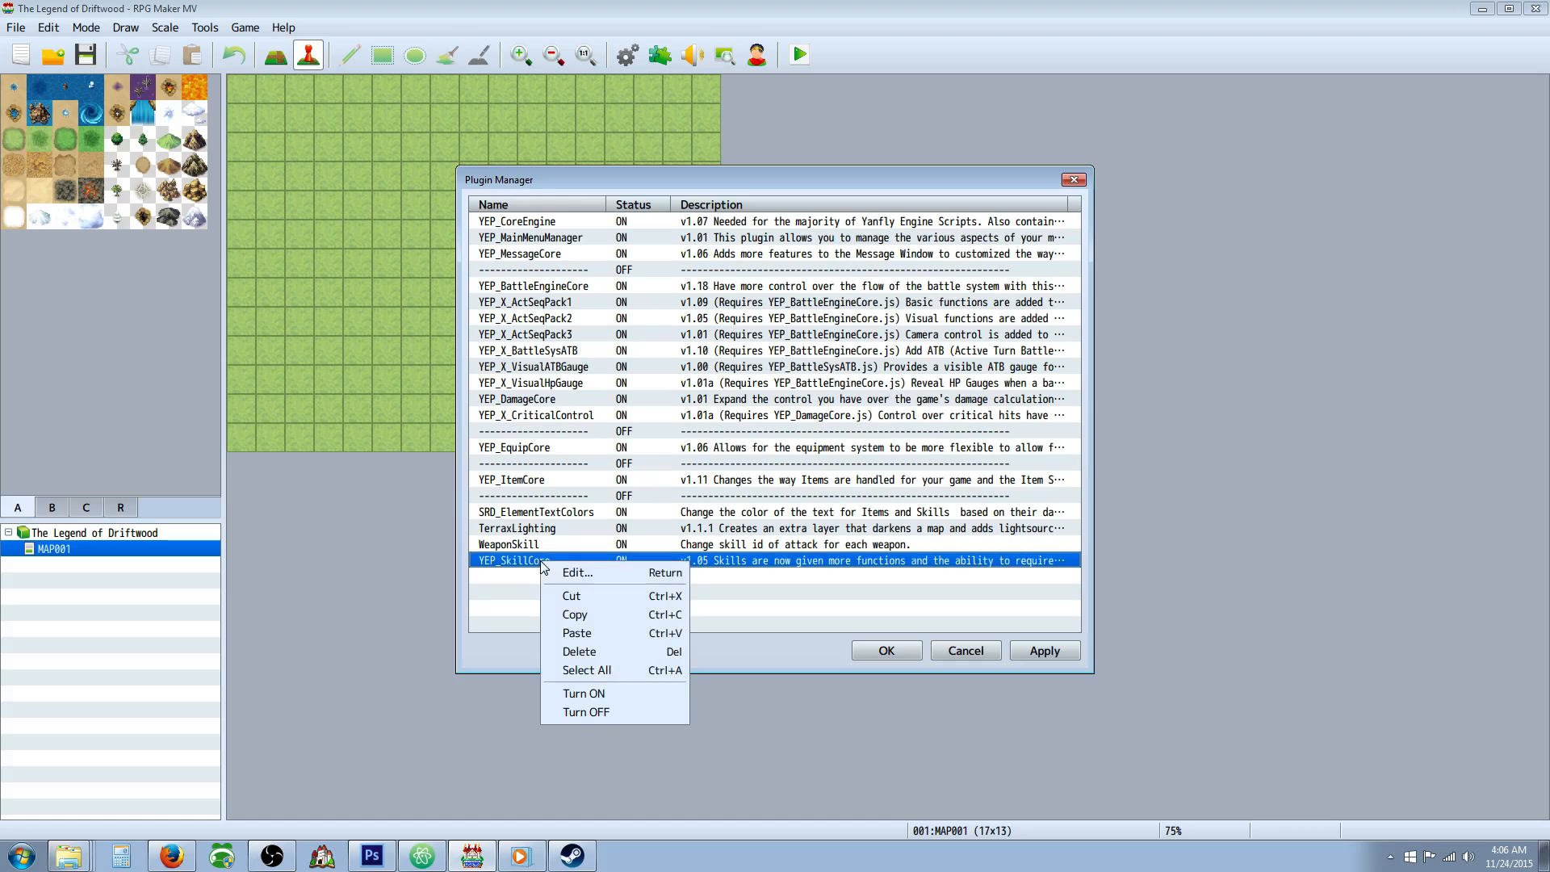
pyautogui.click(585, 602)
pyautogui.rightClick(555, 501)
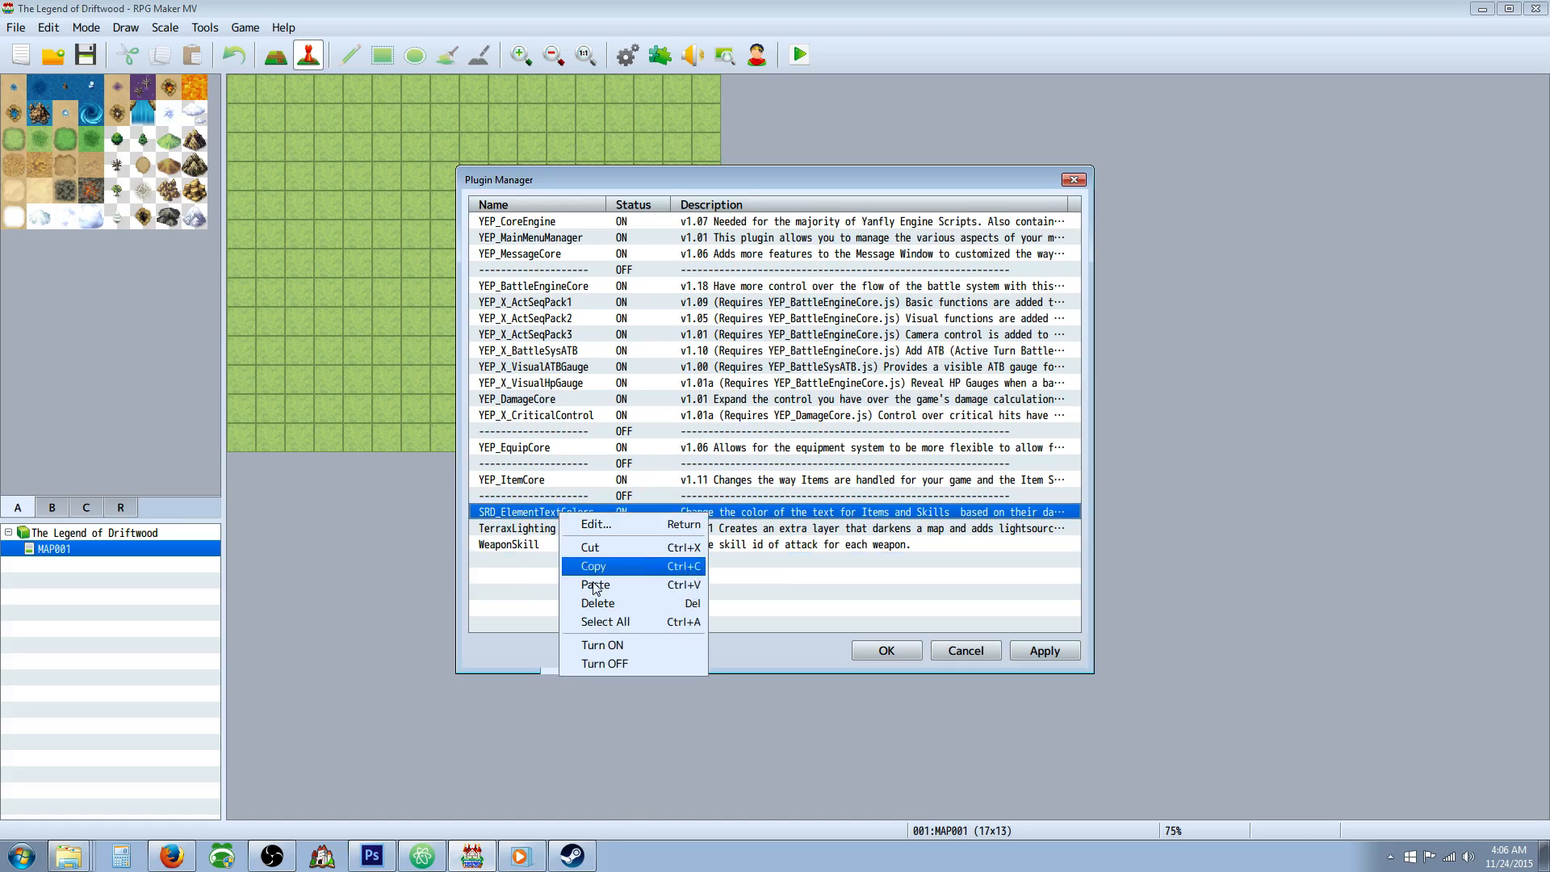
pyautogui.click(577, 569)
# Copy the dashed separator above YEP_SkillCore and paste it between YEP_SkillCore and SRD_ElementTextColors.
pyautogui.click(570, 499)
pyautogui.rightClick(571, 499)
pyautogui.click(594, 551)
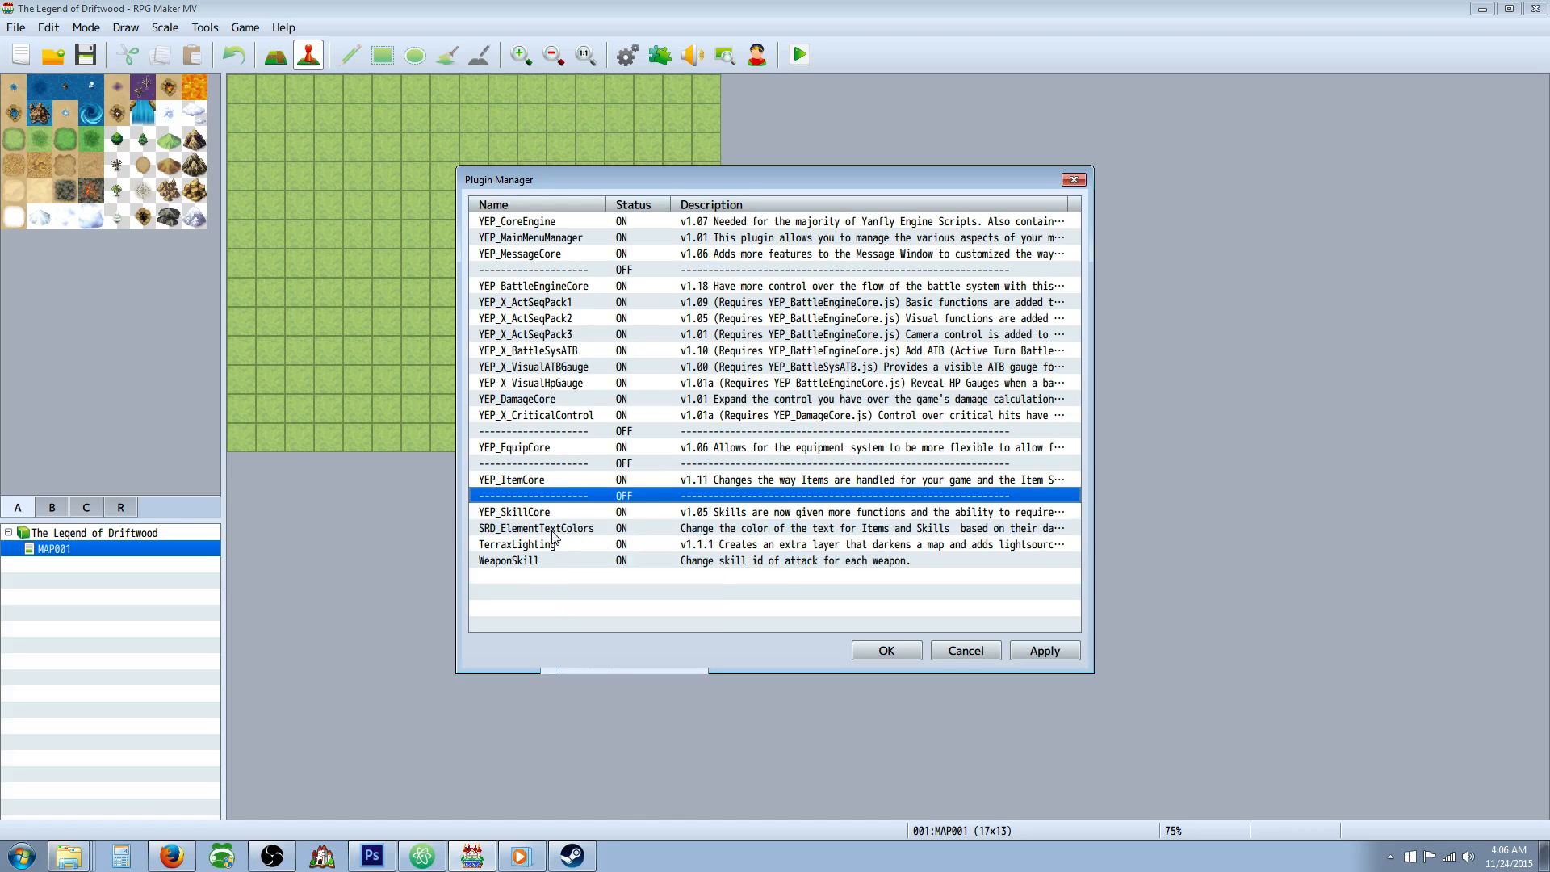
pyautogui.rightClick(556, 533)
pyautogui.click(596, 601)
# Add the YEP_JobPoints plugin below WeaponSkill in the plugin list, with status ON.
pyautogui.rightClick(587, 615)
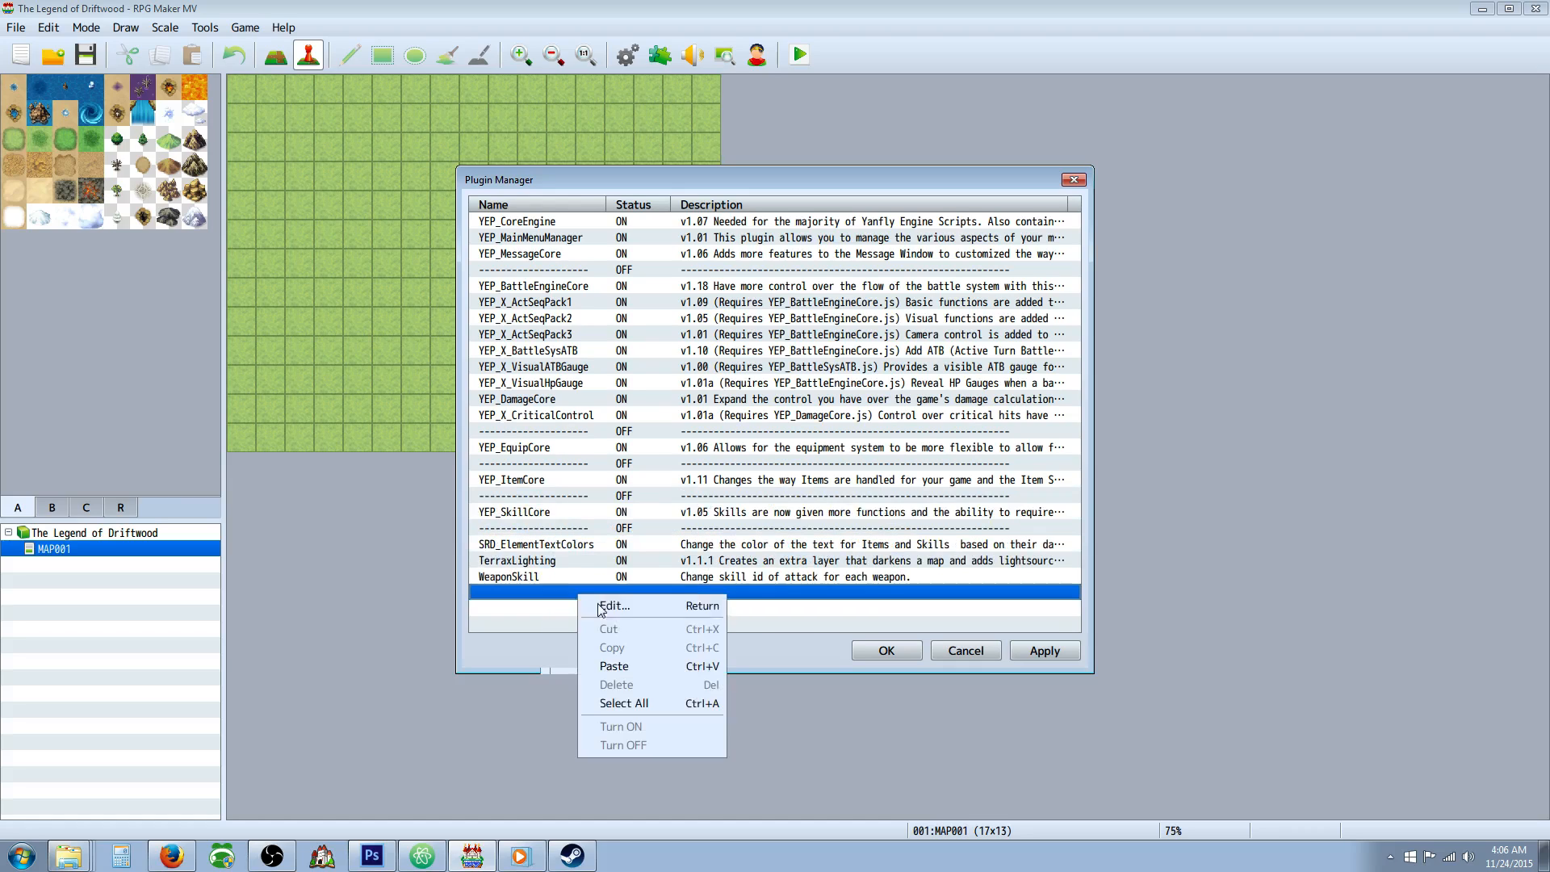
pyautogui.click(610, 620)
pyautogui.click(748, 307)
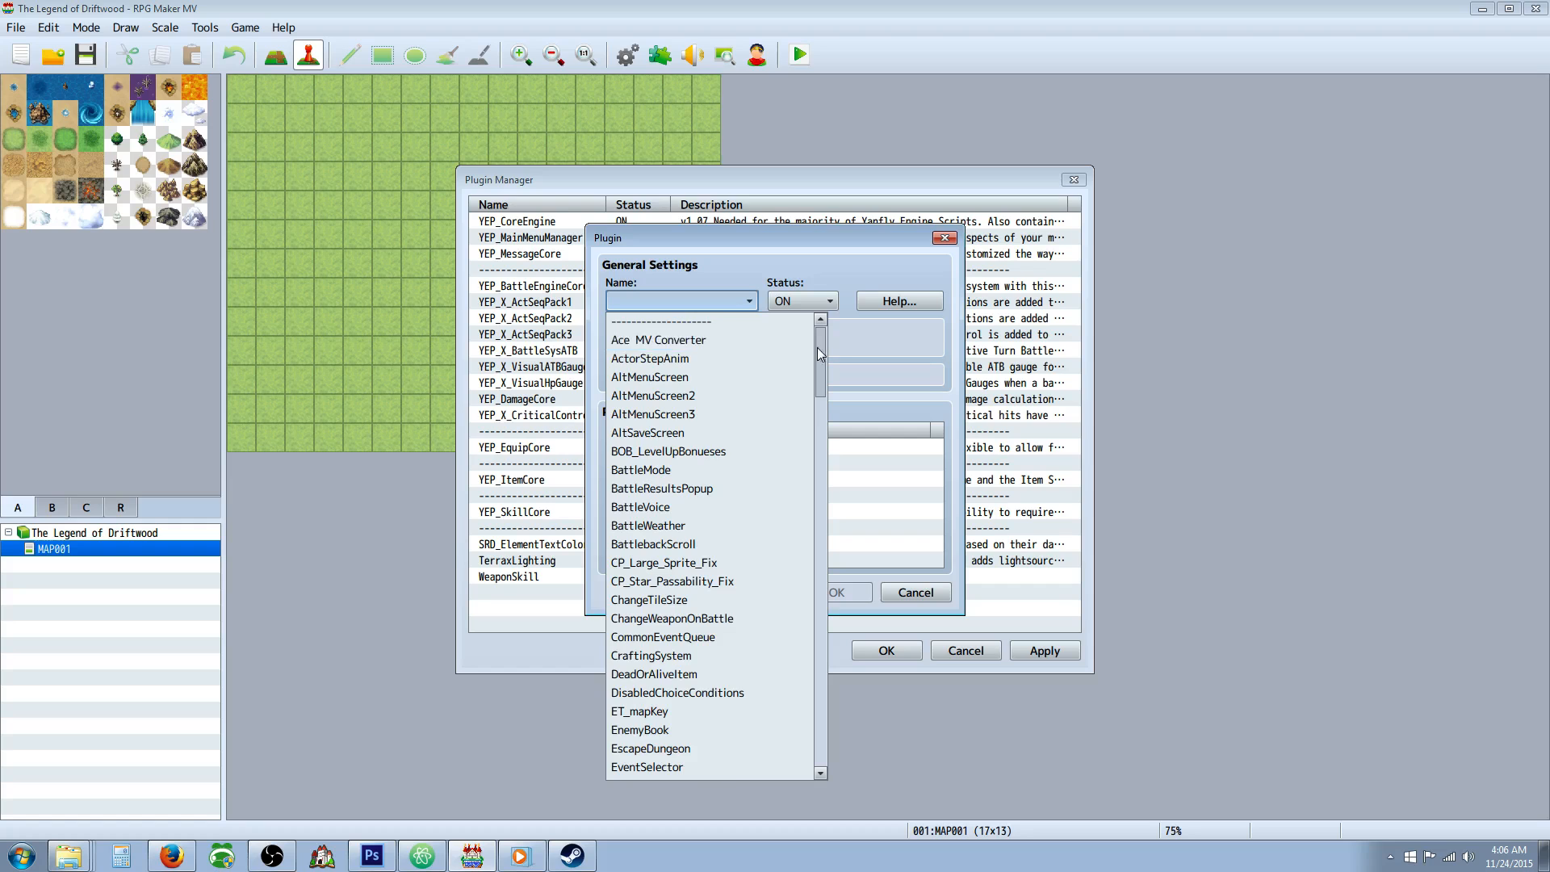
pyautogui.moveTo(817, 347); pyautogui.dragTo(817, 507)
pyautogui.scroll(-1, 733, 459)
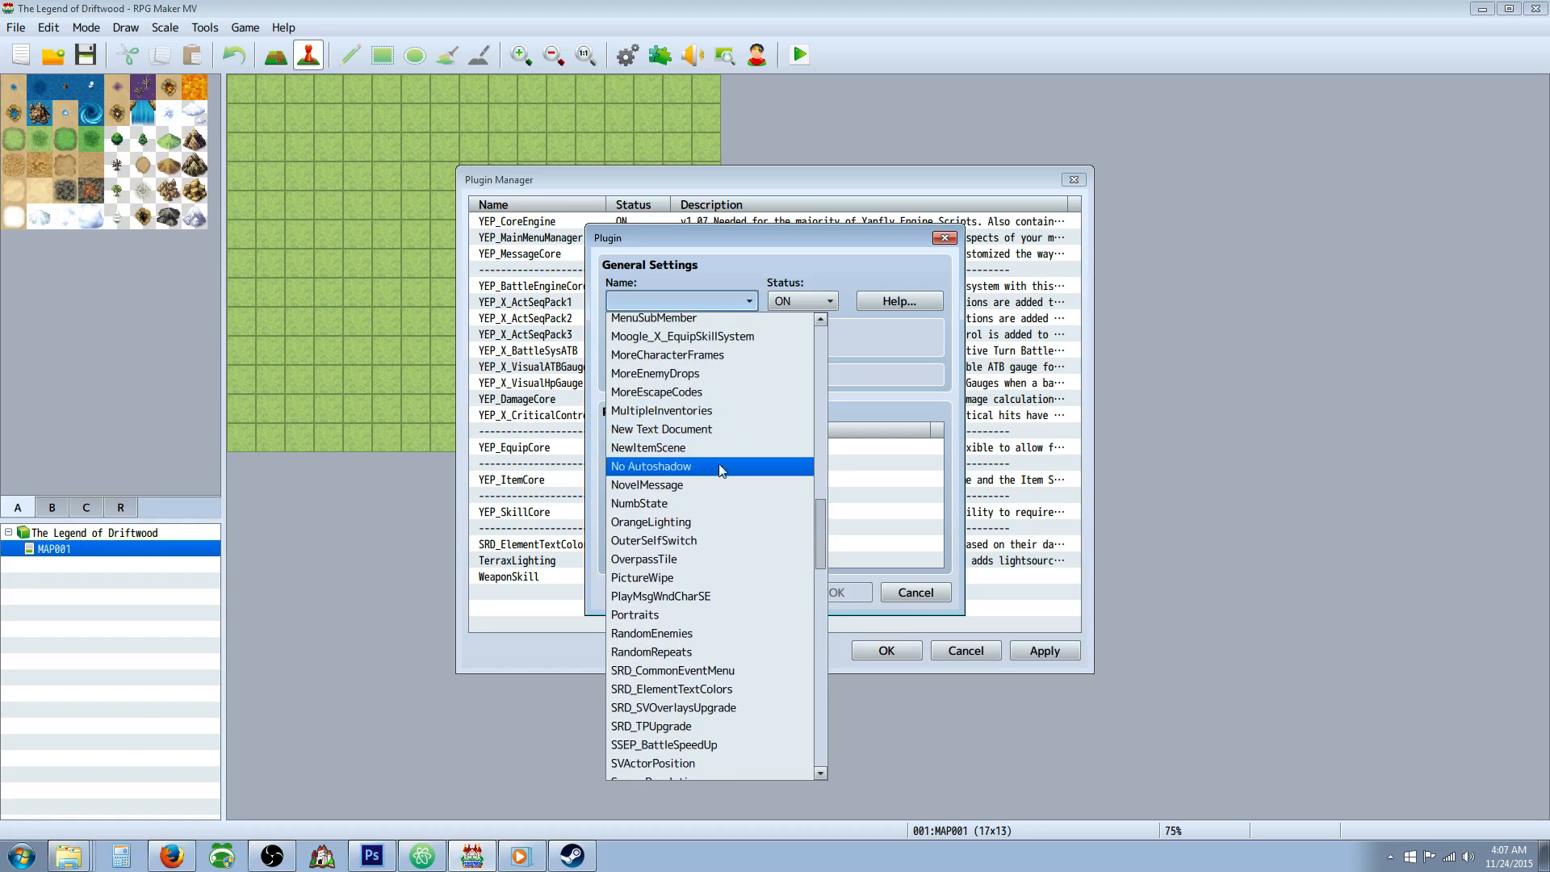
pyautogui.scroll(-2, 710, 468)
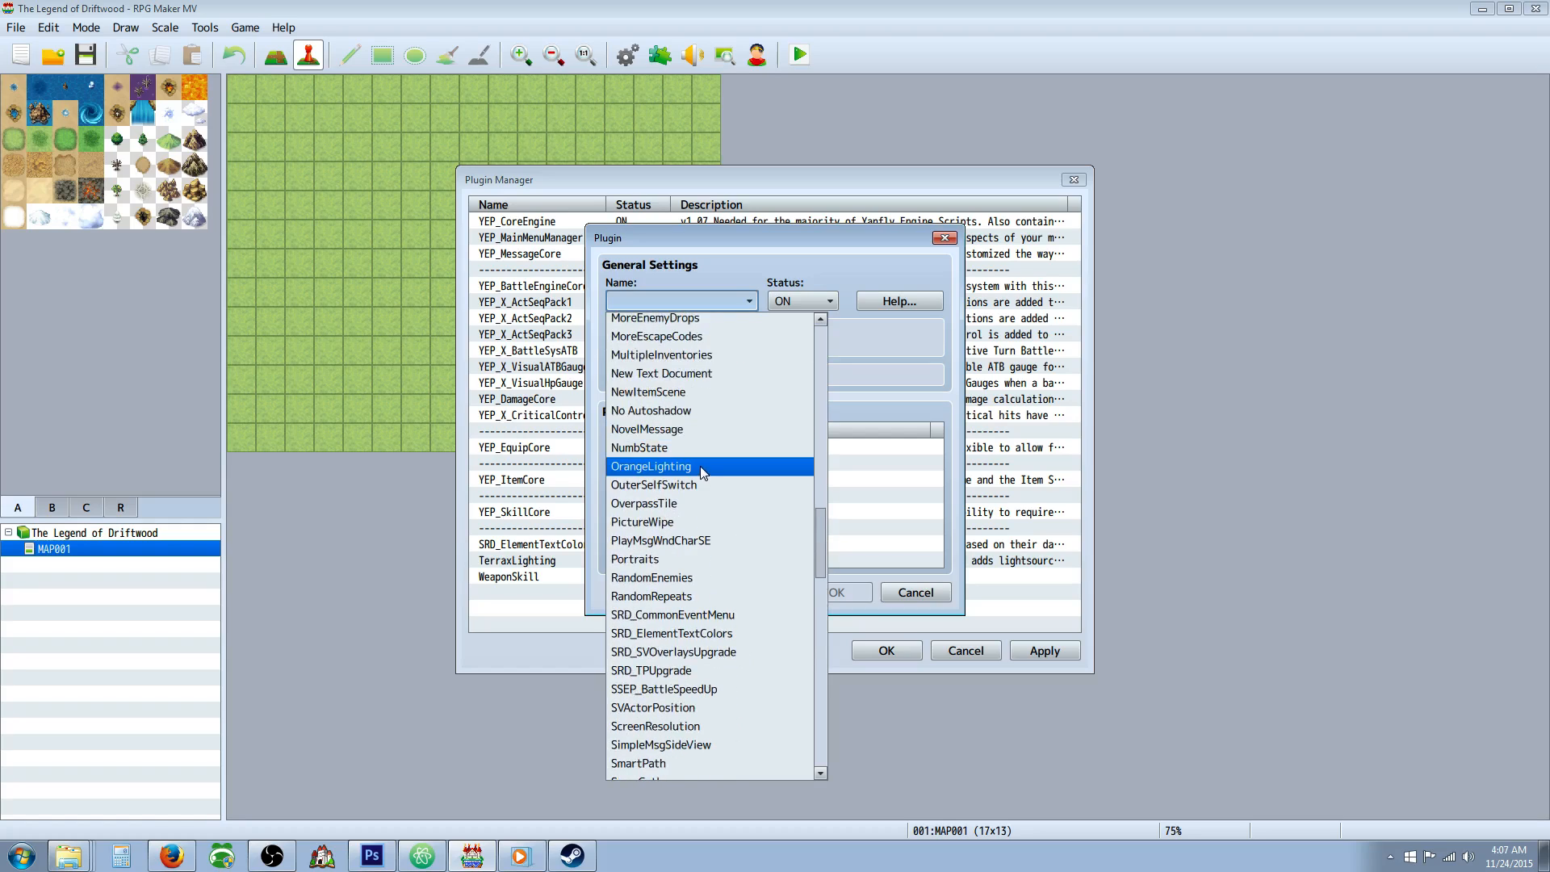
pyautogui.scroll(-4, 701, 469)
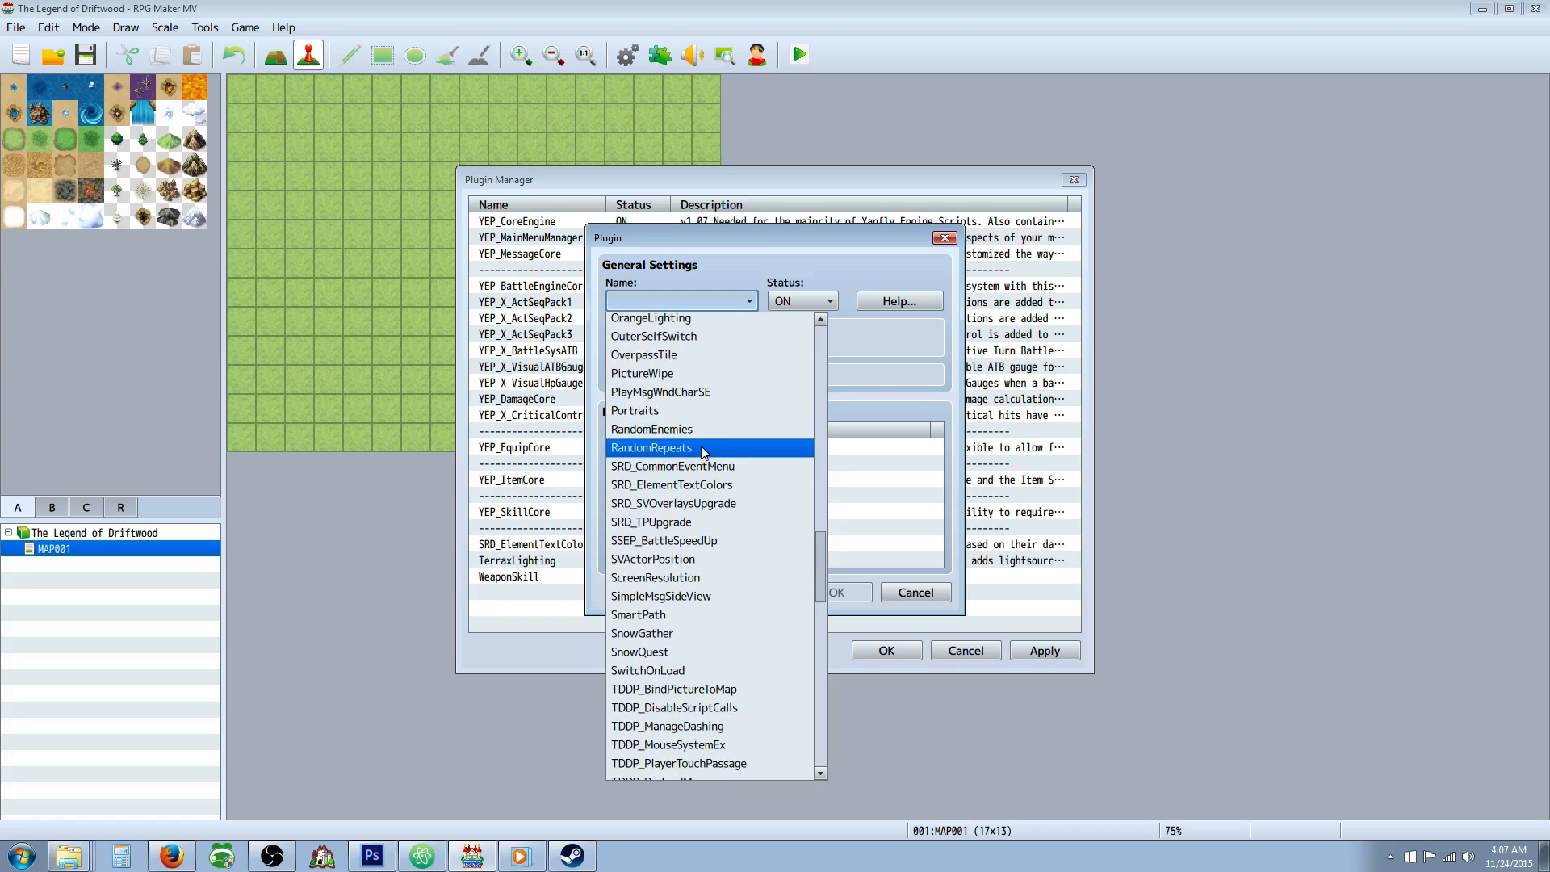
pyautogui.scroll(-5, 702, 477)
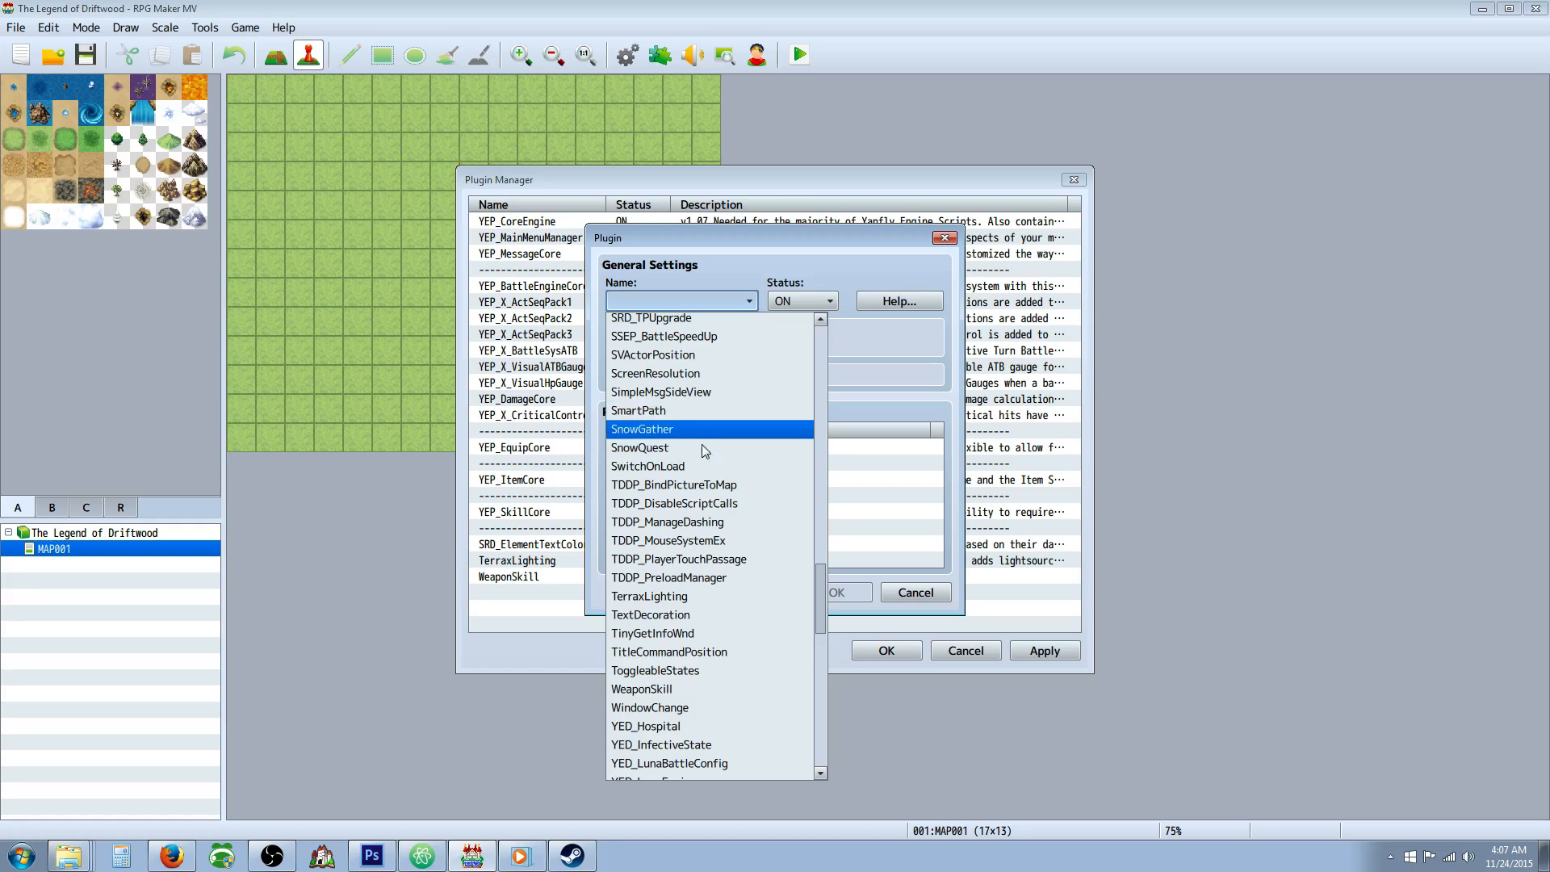
pyautogui.scroll(-2, 699, 450)
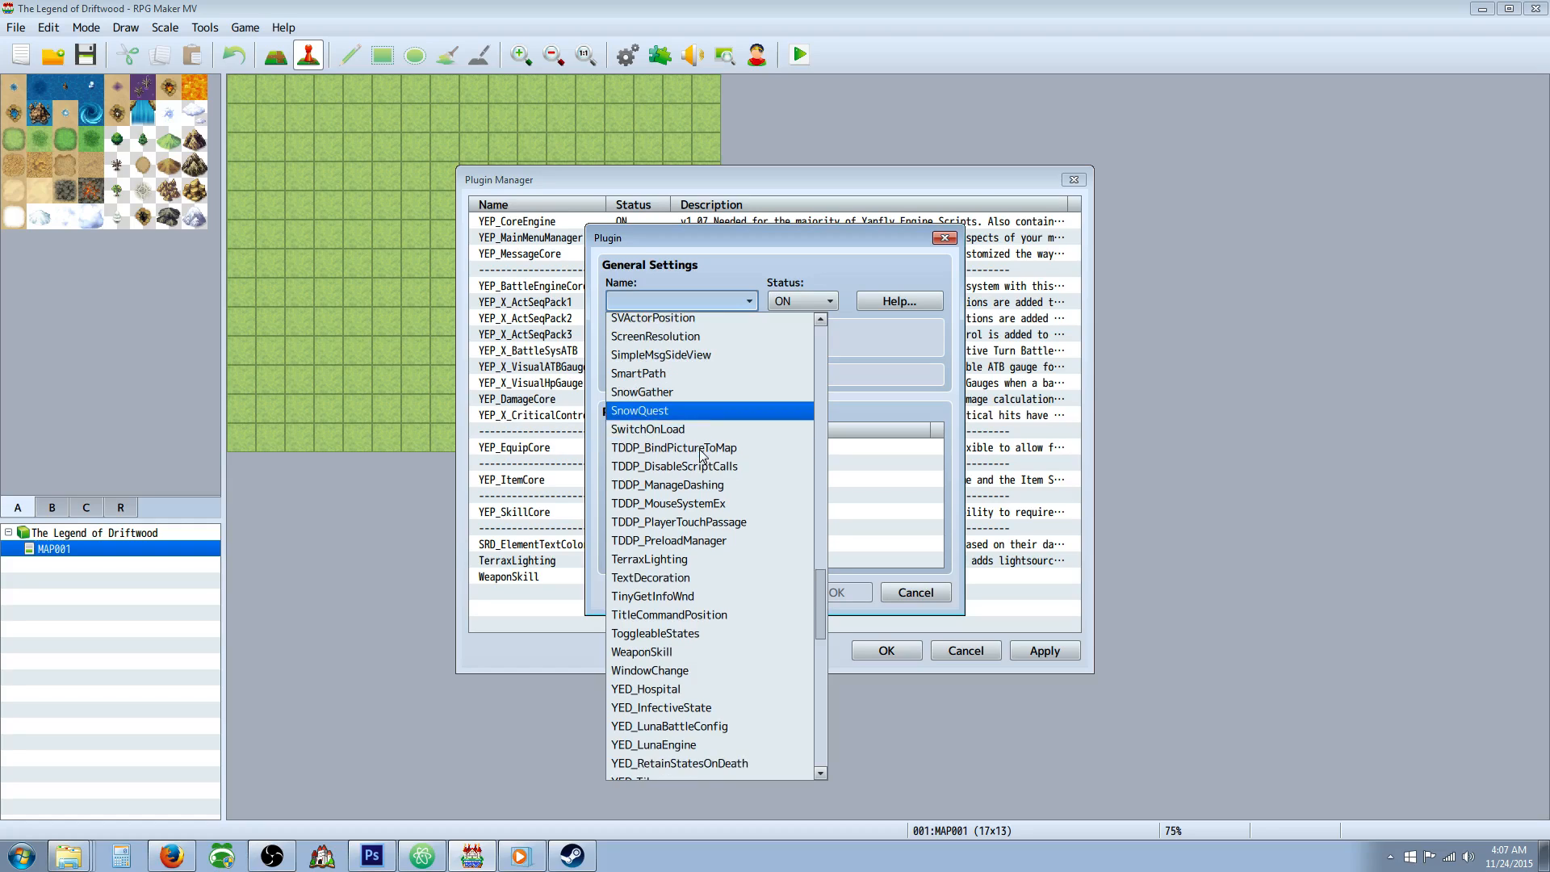
pyautogui.scroll(-3, 703, 379)
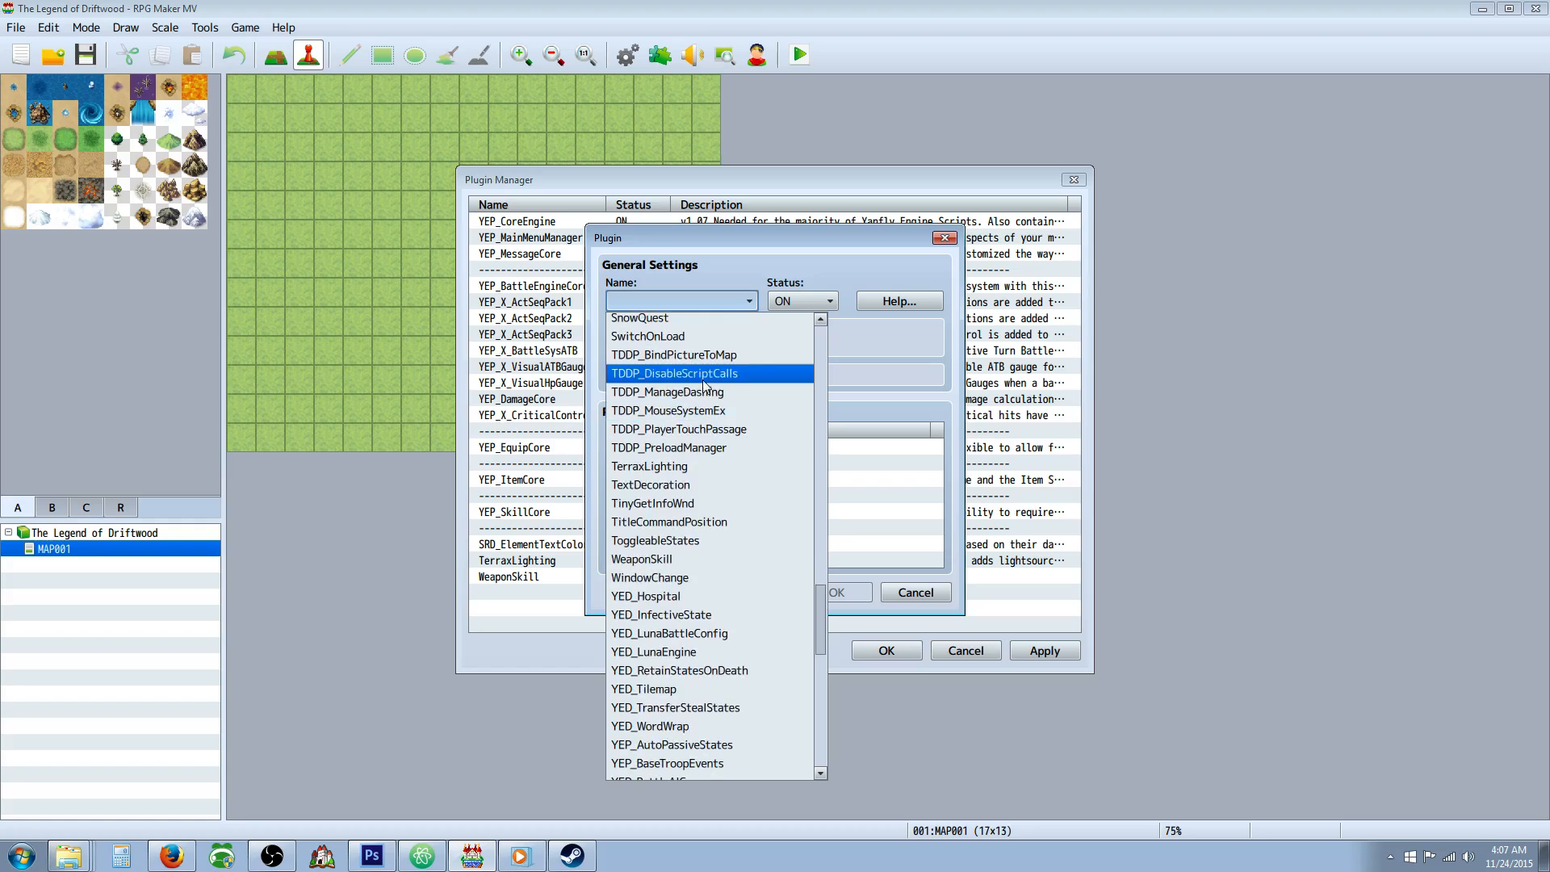
pyautogui.scroll(-2, 684, 427)
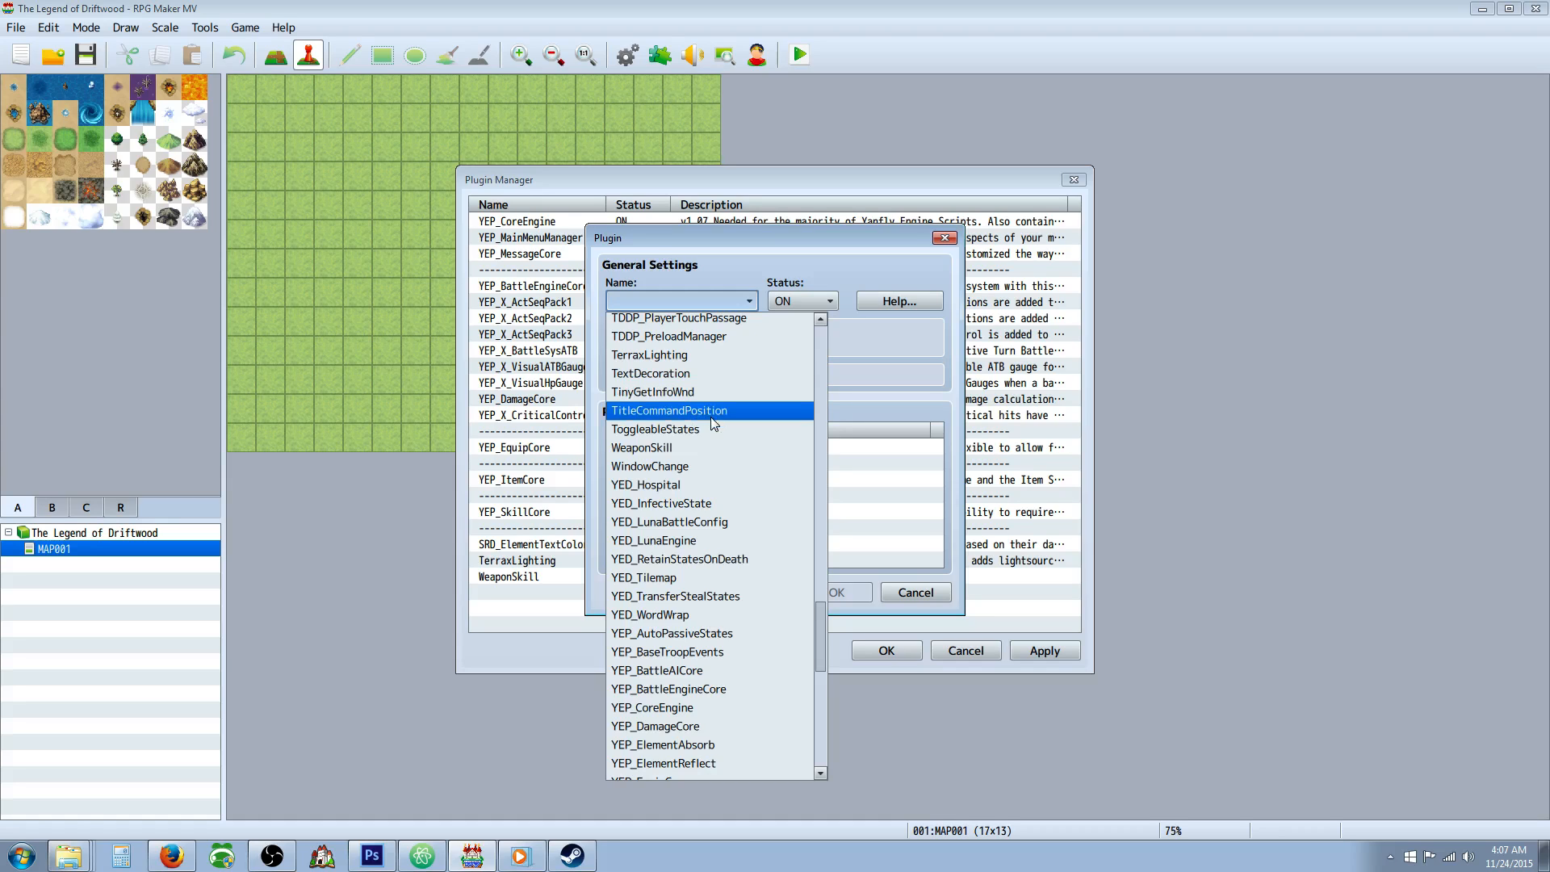
pyautogui.scroll(-2, 710, 428)
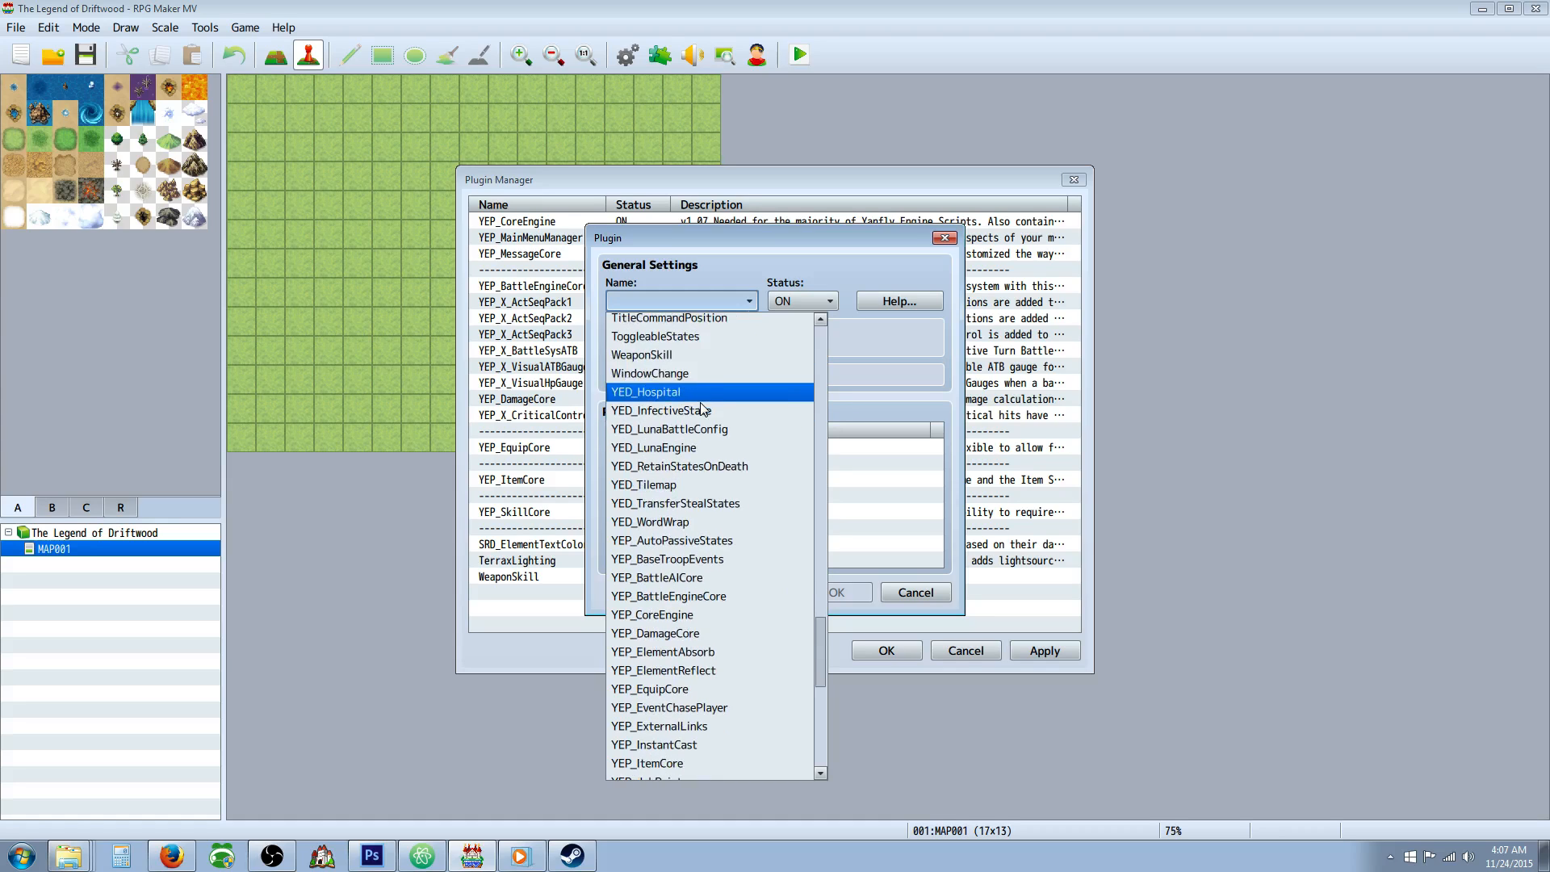
pyautogui.scroll(-2, 707, 405)
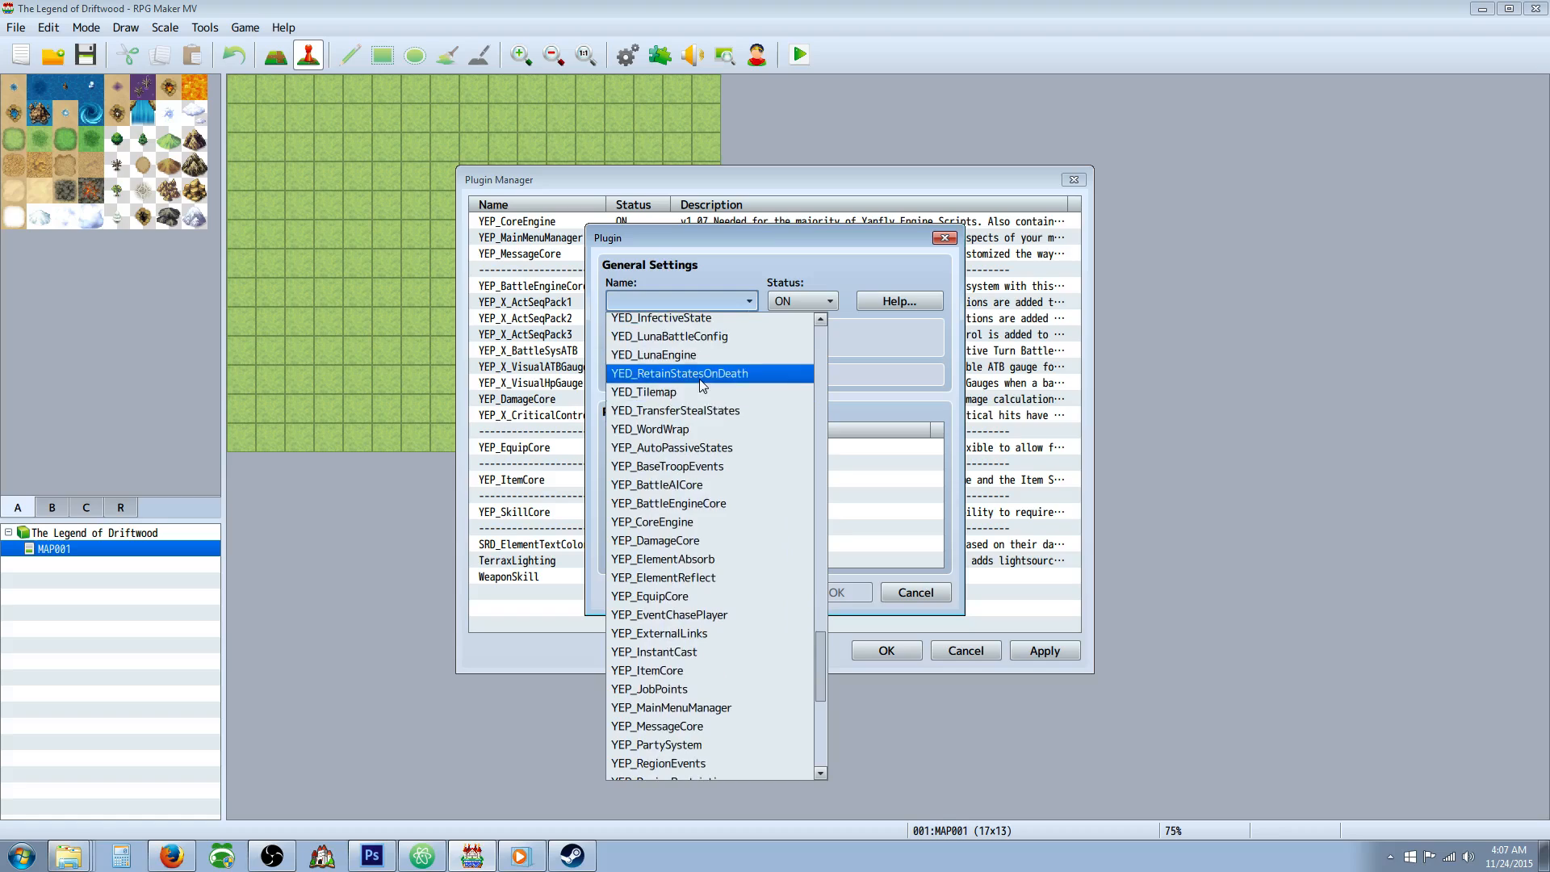
pyautogui.scroll(-4, 702, 387)
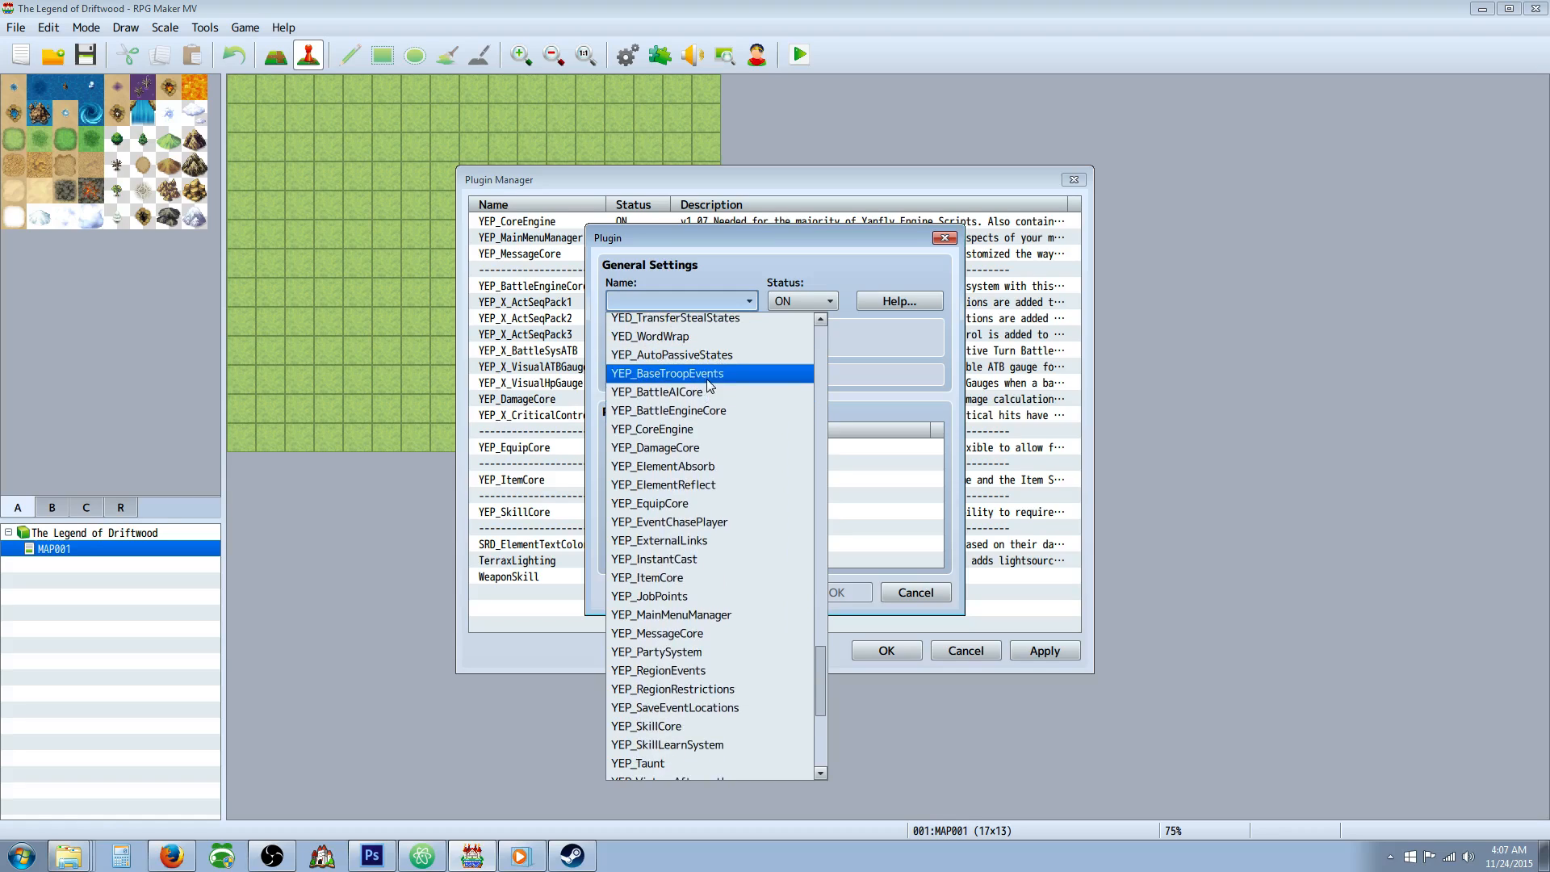
pyautogui.scroll(-2, 706, 392)
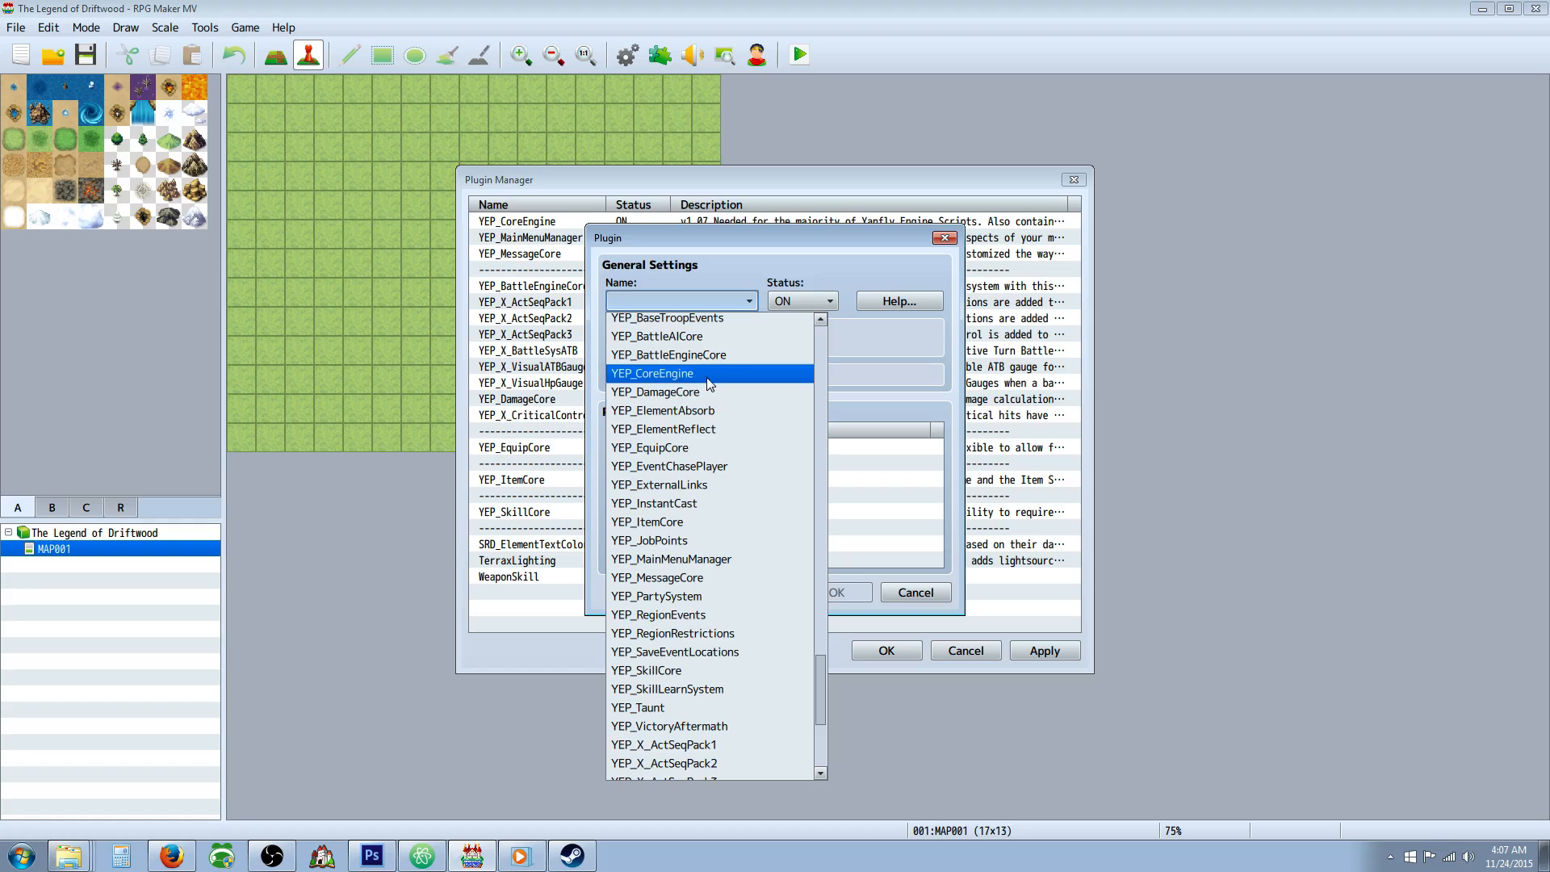
pyautogui.scroll(-3, 710, 400)
pyautogui.scroll(-1, 707, 411)
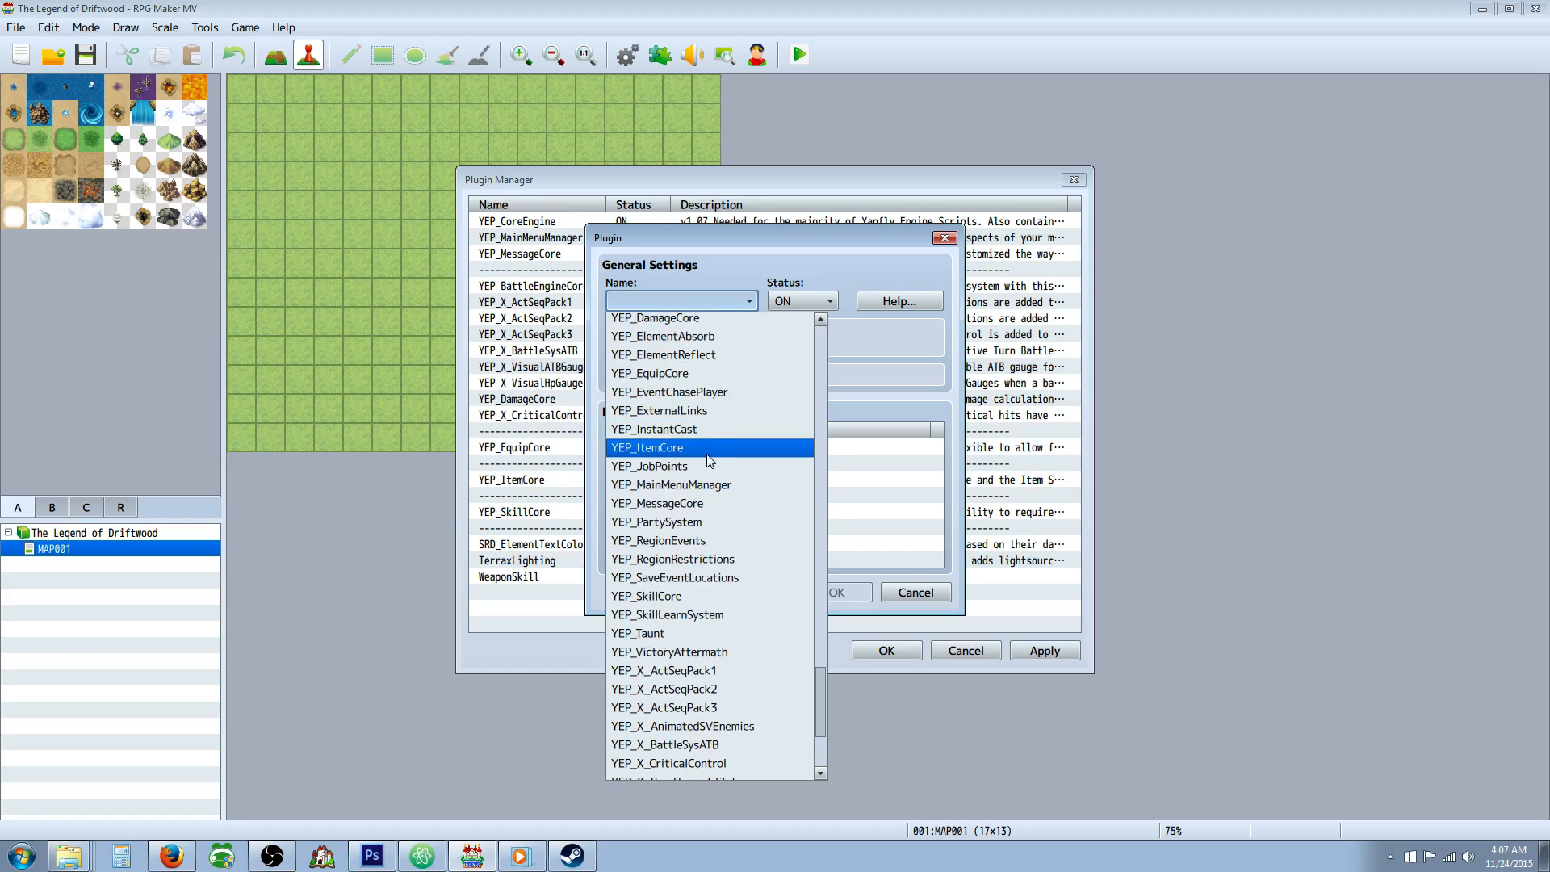
pyautogui.scroll(-1, 706, 449)
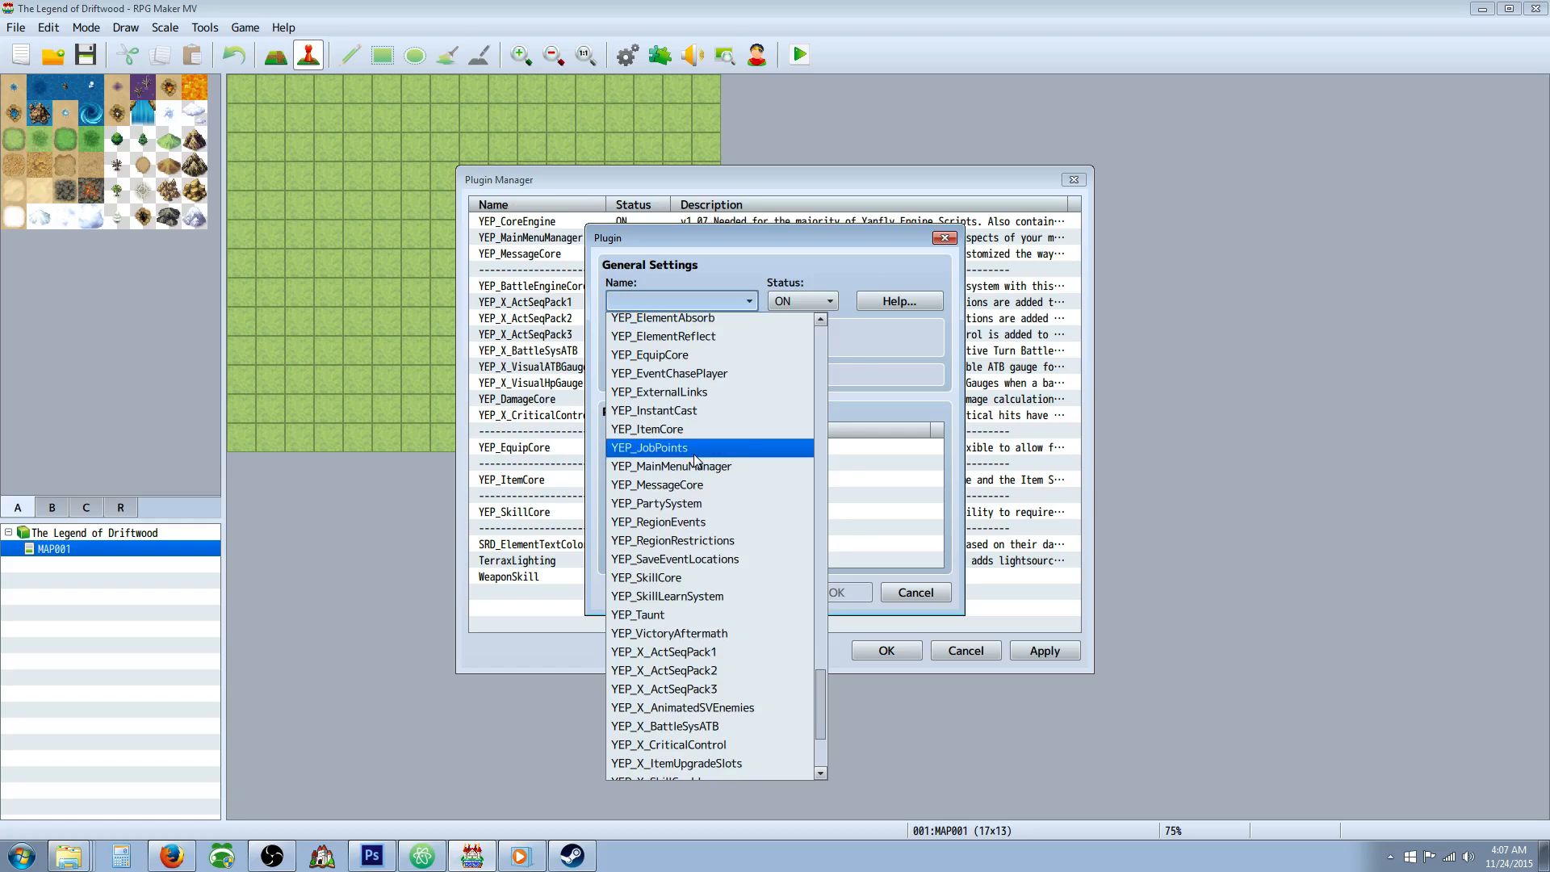
pyautogui.click(695, 454)
pyautogui.click(817, 593)
# Move YEP_JobPoints from the end of the plugin list to directly above YEP_SkillCore.
pyautogui.rightClick(548, 599)
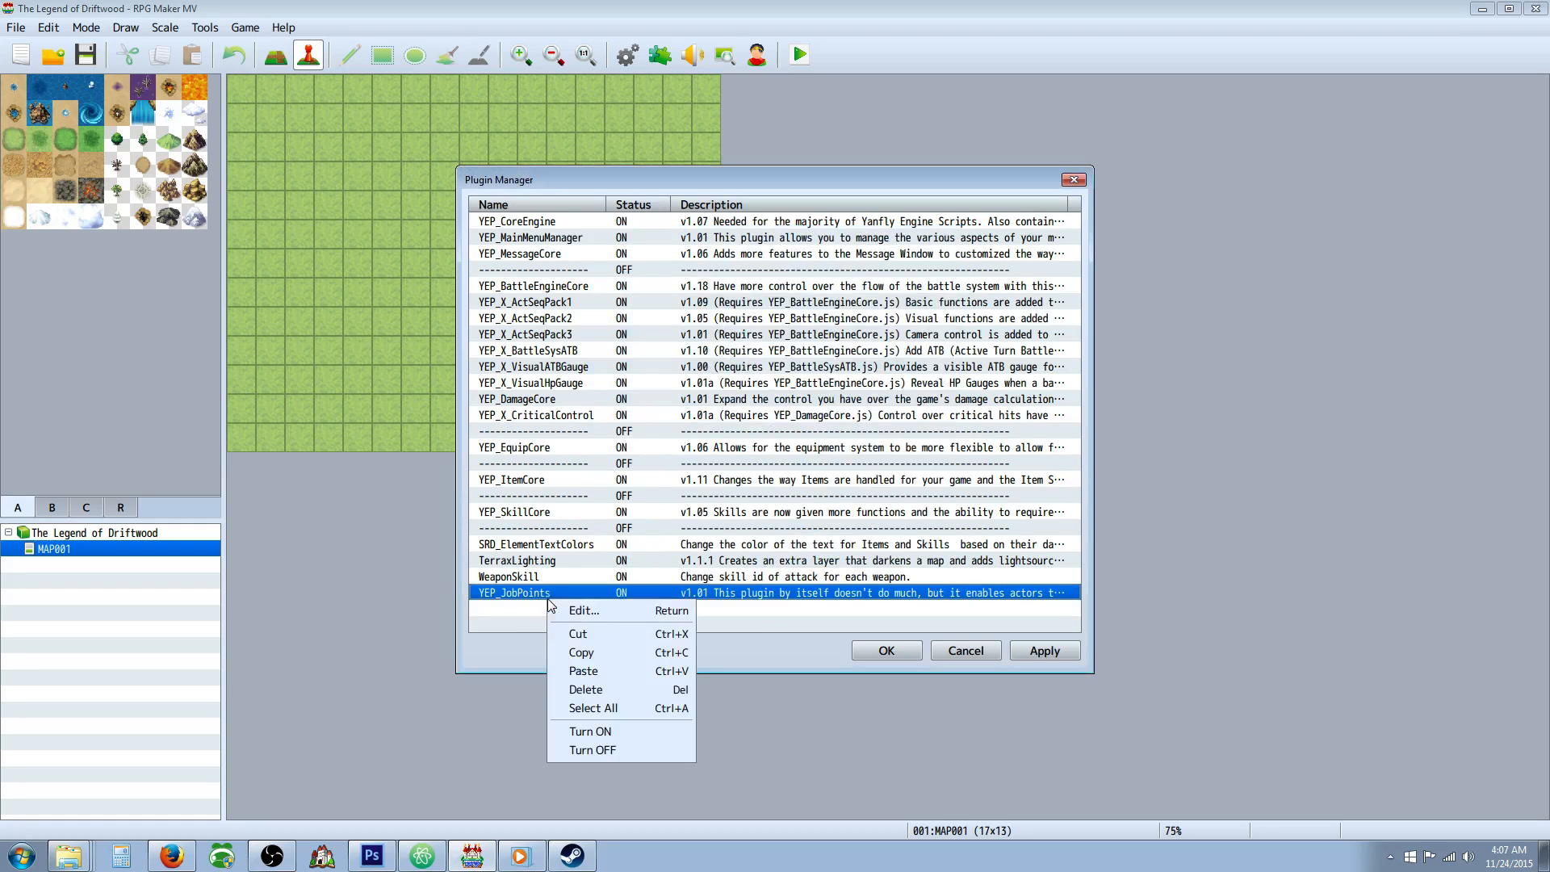
pyautogui.click(586, 636)
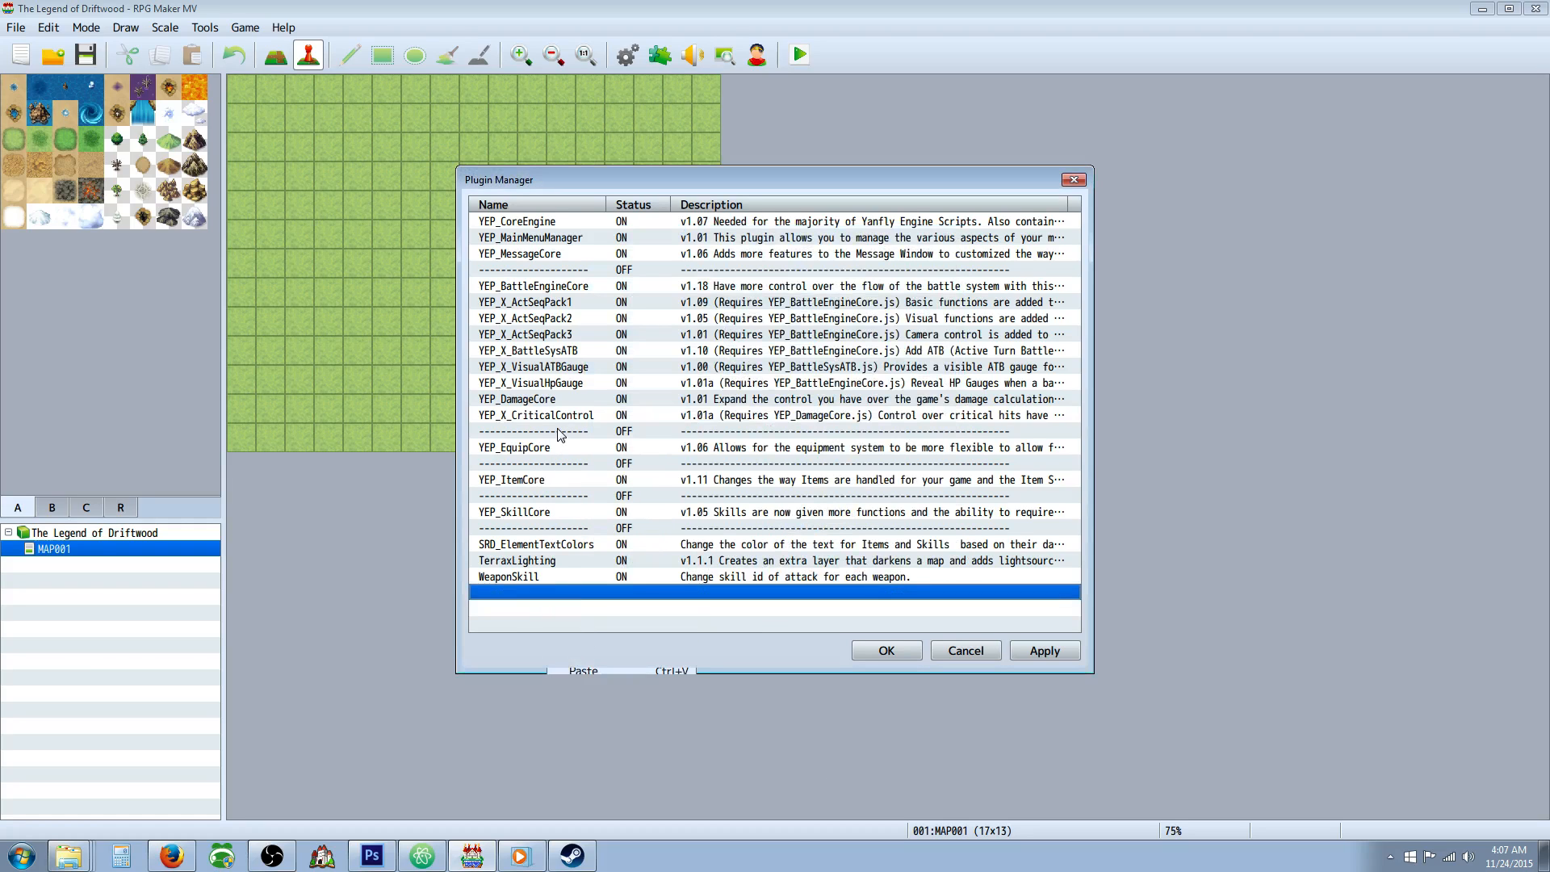
pyautogui.rightClick(548, 515)
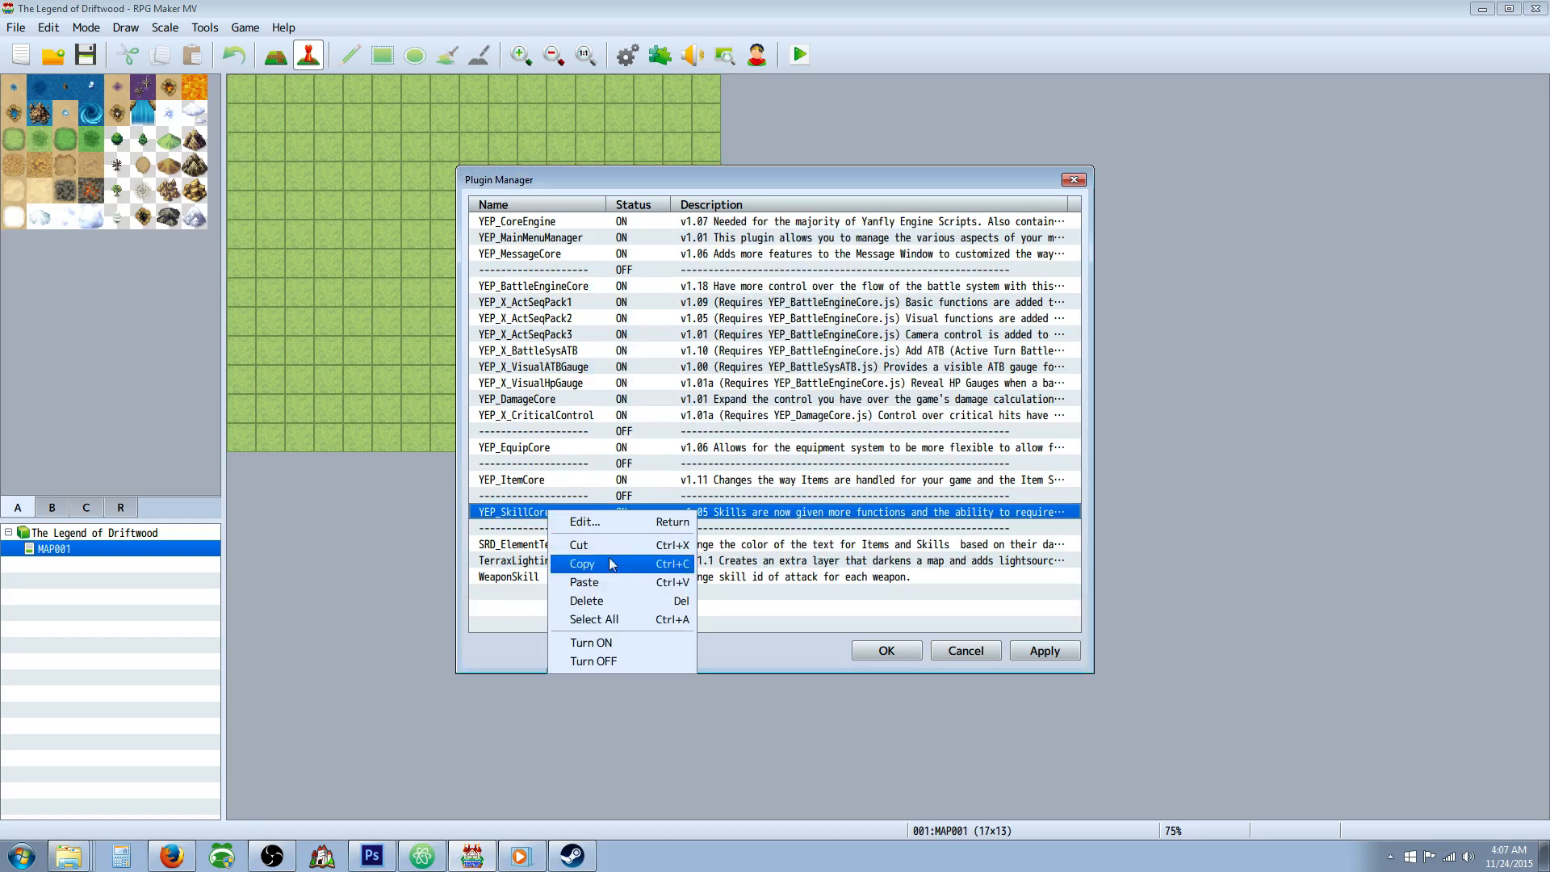
pyautogui.click(593, 584)
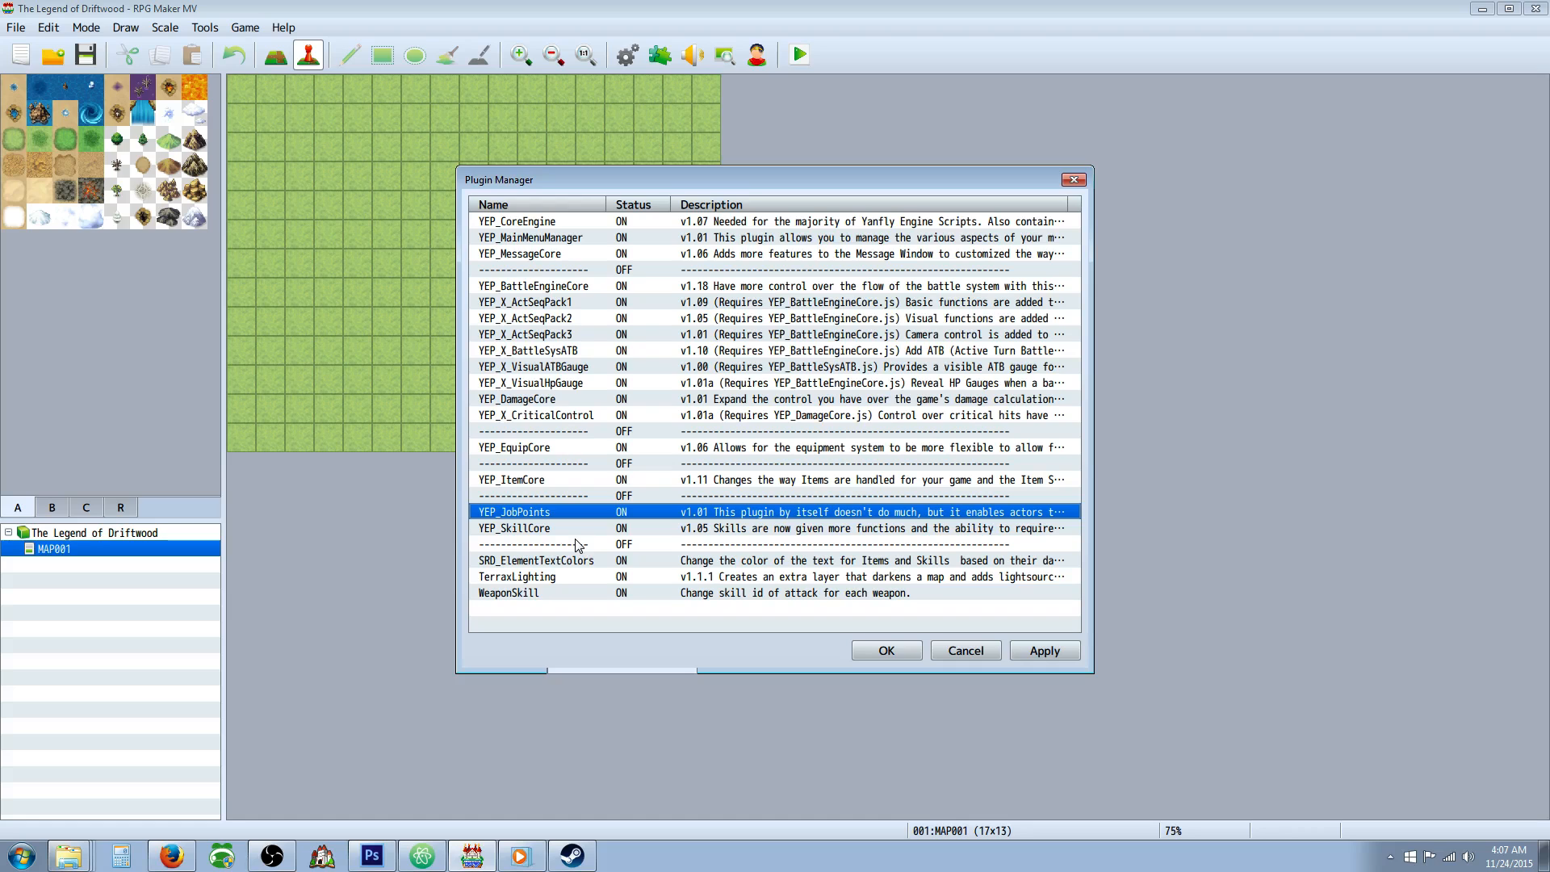
# Add the YEP_SkillLearnSystem plugin below WeaponSkill in the plugin list, with status ON.
pyautogui.rightClick(573, 607)
pyautogui.click(598, 616)
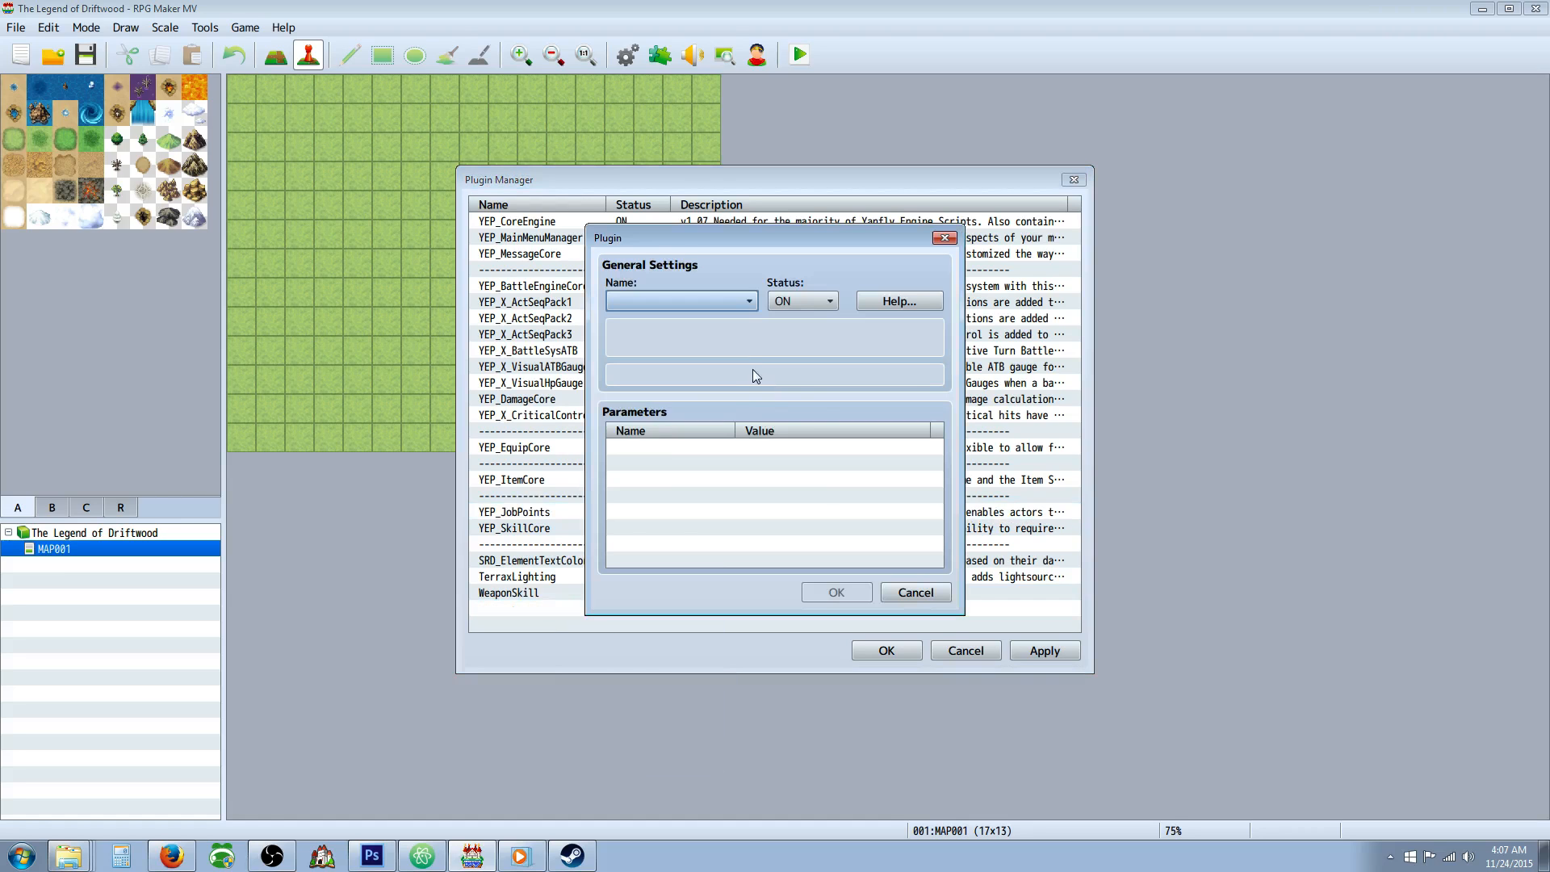
pyautogui.click(748, 302)
pyautogui.moveTo(811, 356); pyautogui.dragTo(812, 608)
pyautogui.scroll(-1, 738, 598)
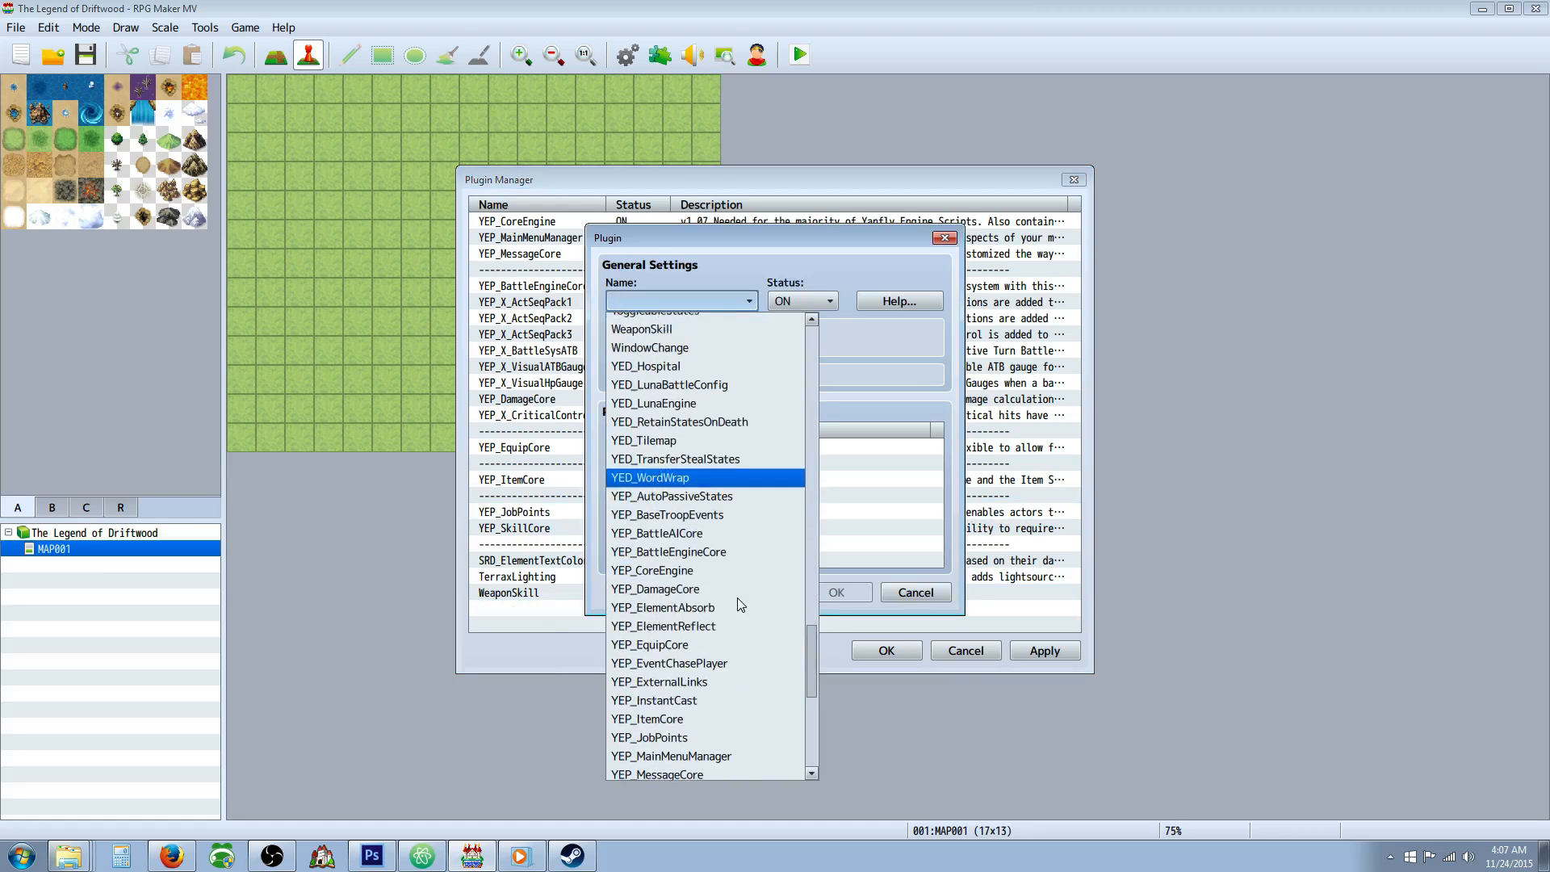
pyautogui.scroll(-4, 738, 604)
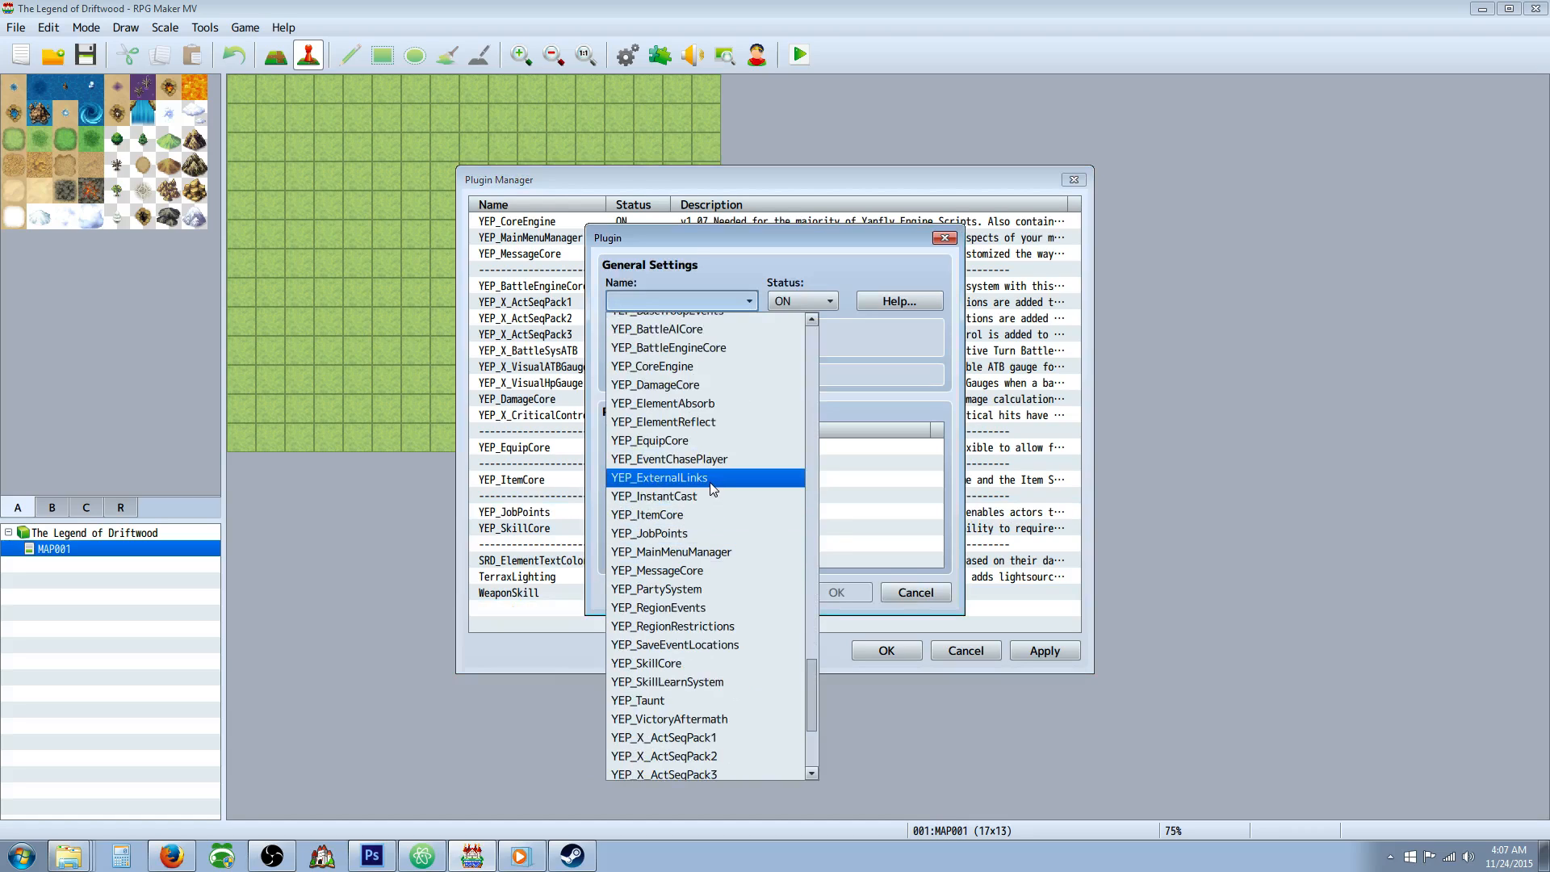
pyautogui.scroll(-3, 710, 531)
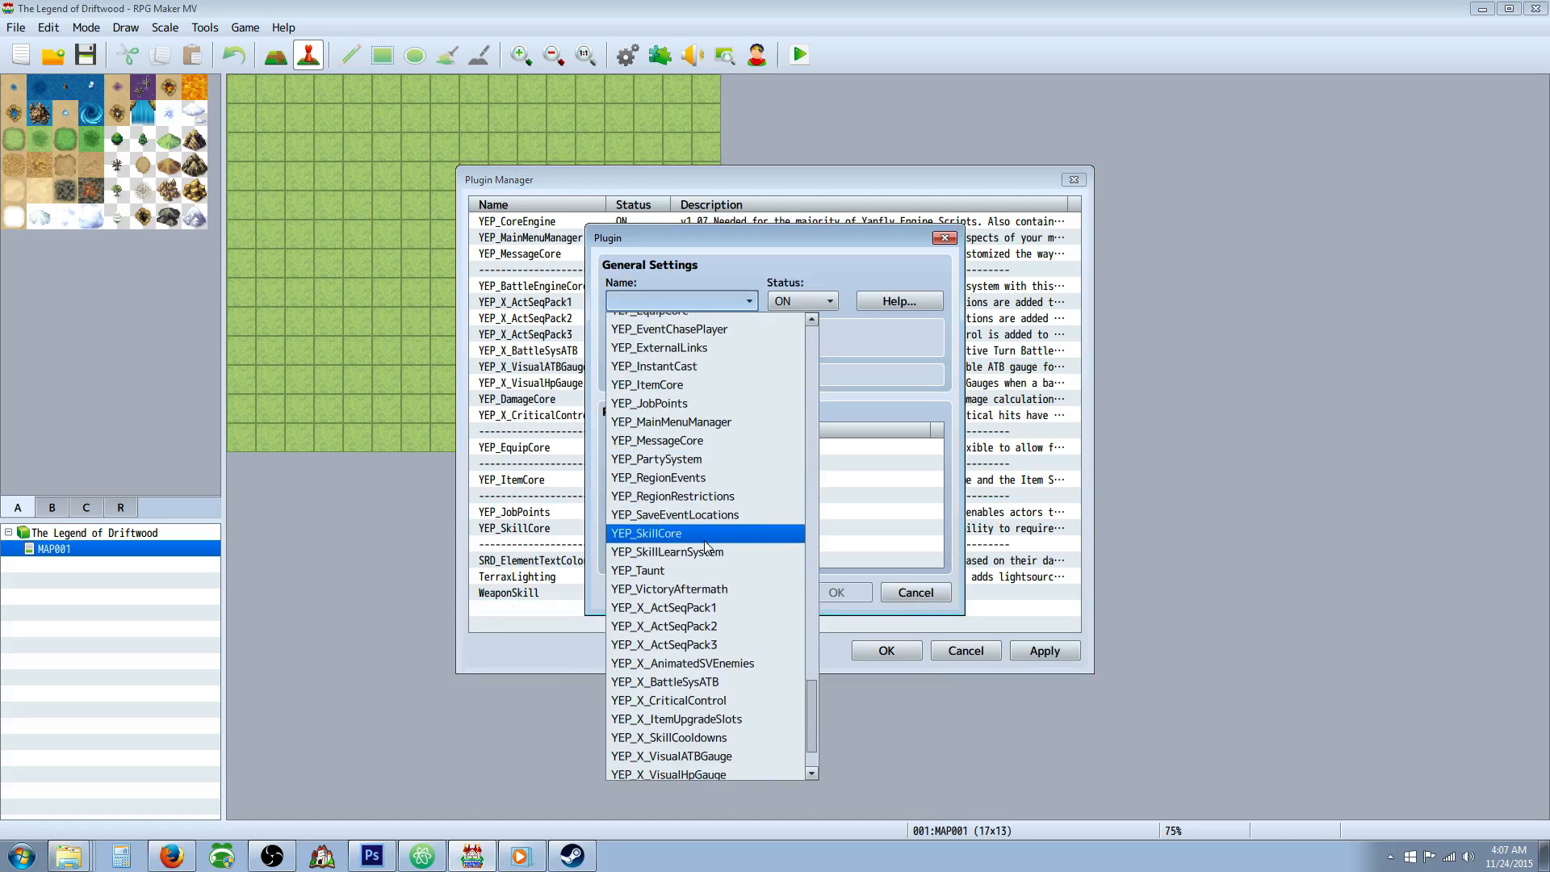
pyautogui.click(707, 551)
pyautogui.click(836, 592)
# Move YEP_SkillLearnSystem from the end of the plugin list to between YEP_JobPoints and YEP_SkillCore.
pyautogui.rightClick(571, 610)
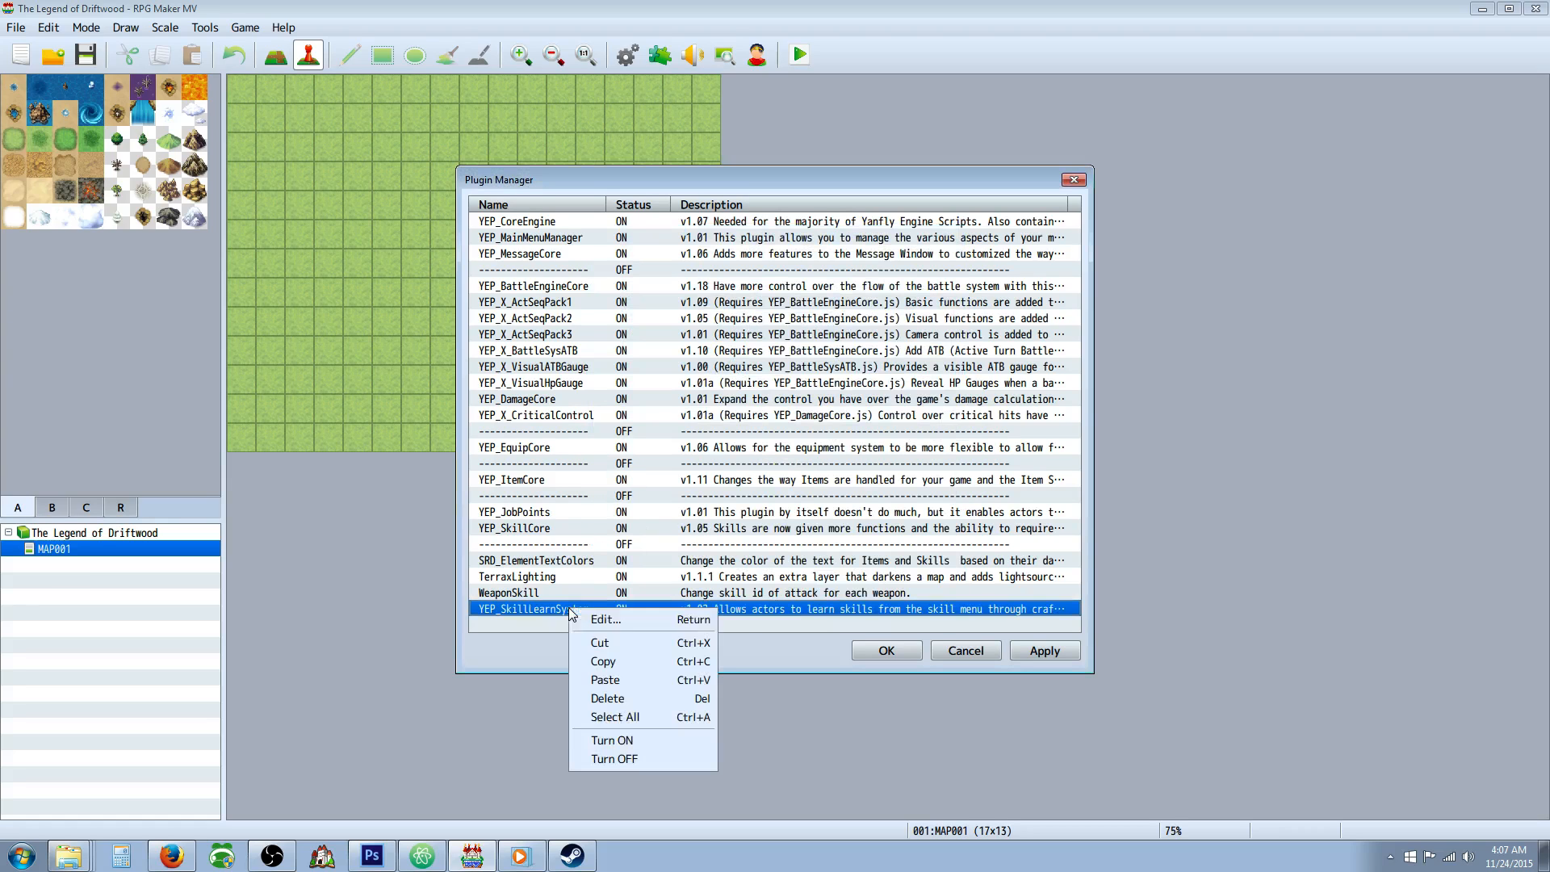
pyautogui.click(599, 642)
pyautogui.click(557, 541)
pyautogui.rightClick(559, 540)
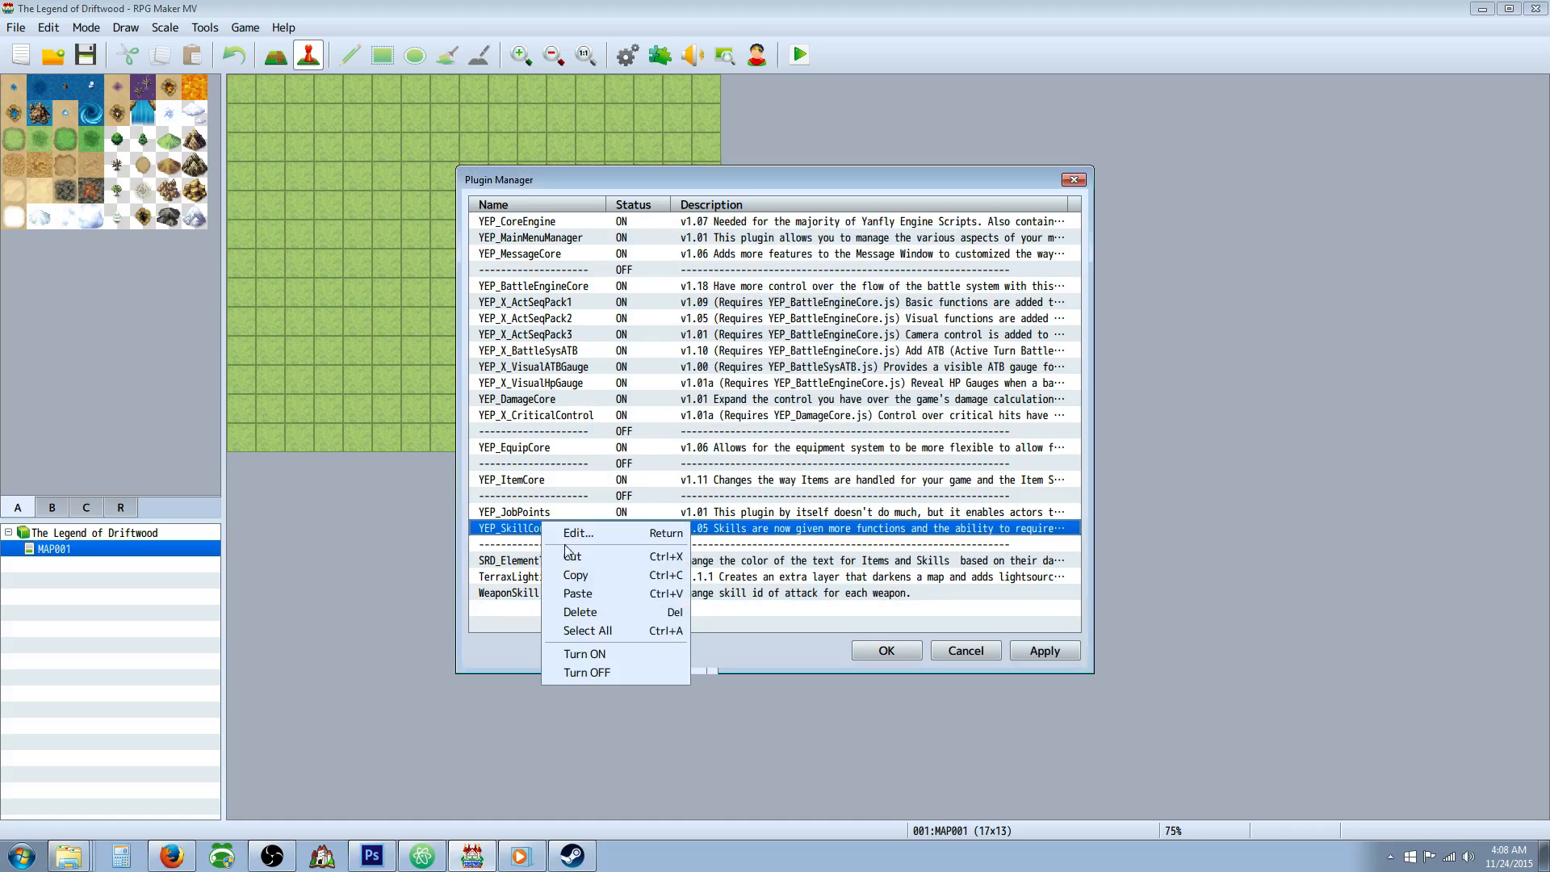
pyautogui.click(601, 610)
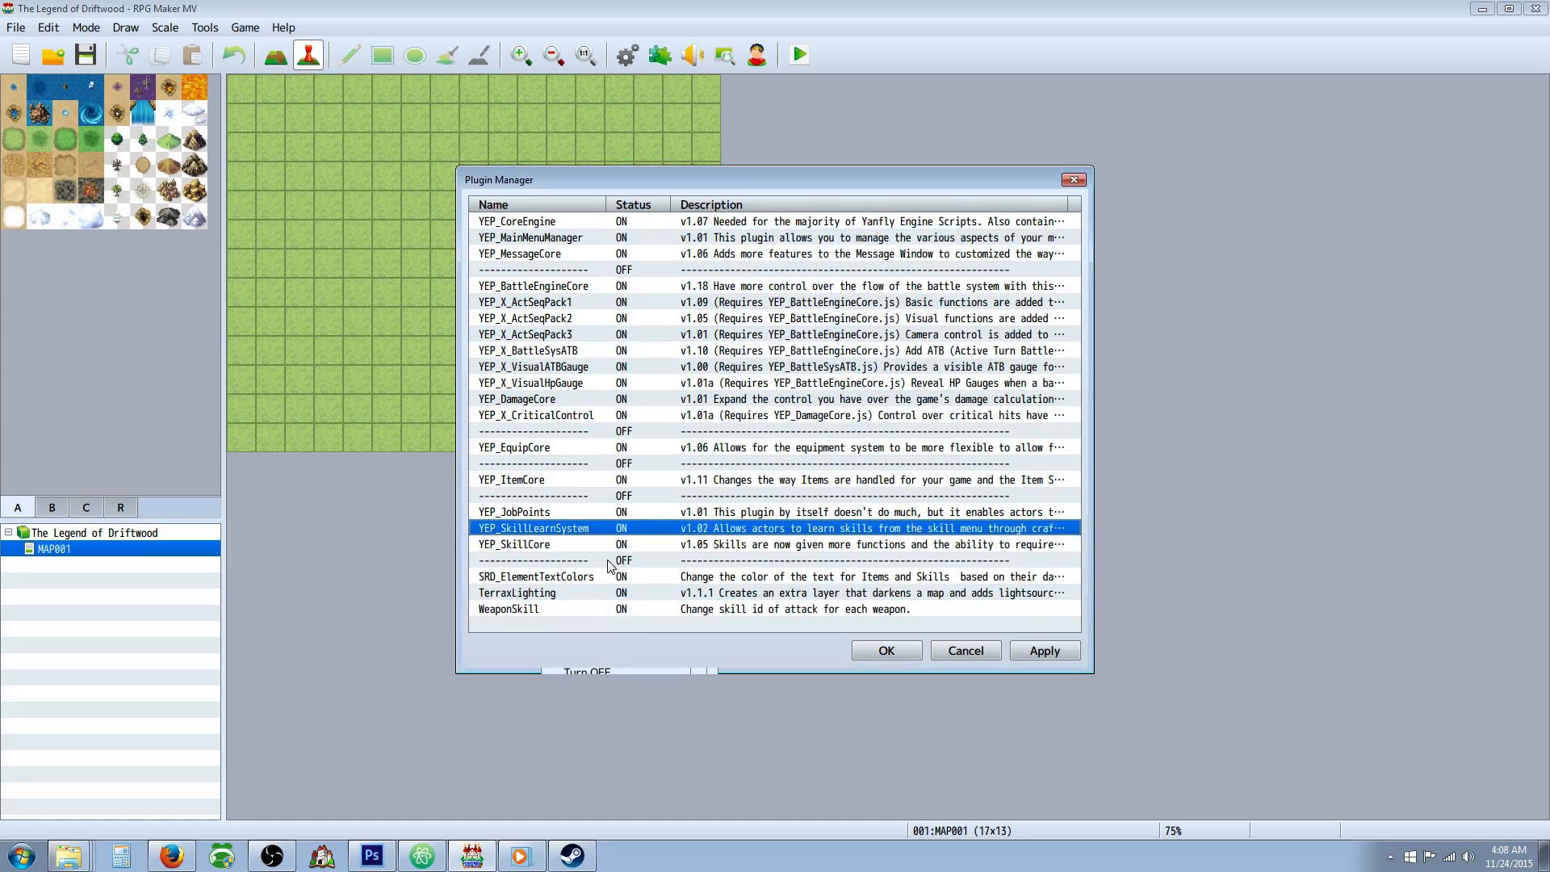
# Add the YEP_PartySystem plugin below WeaponSkill in the plugin list, with status ON.
pyautogui.rightClick(560, 622)
pyautogui.click(590, 628)
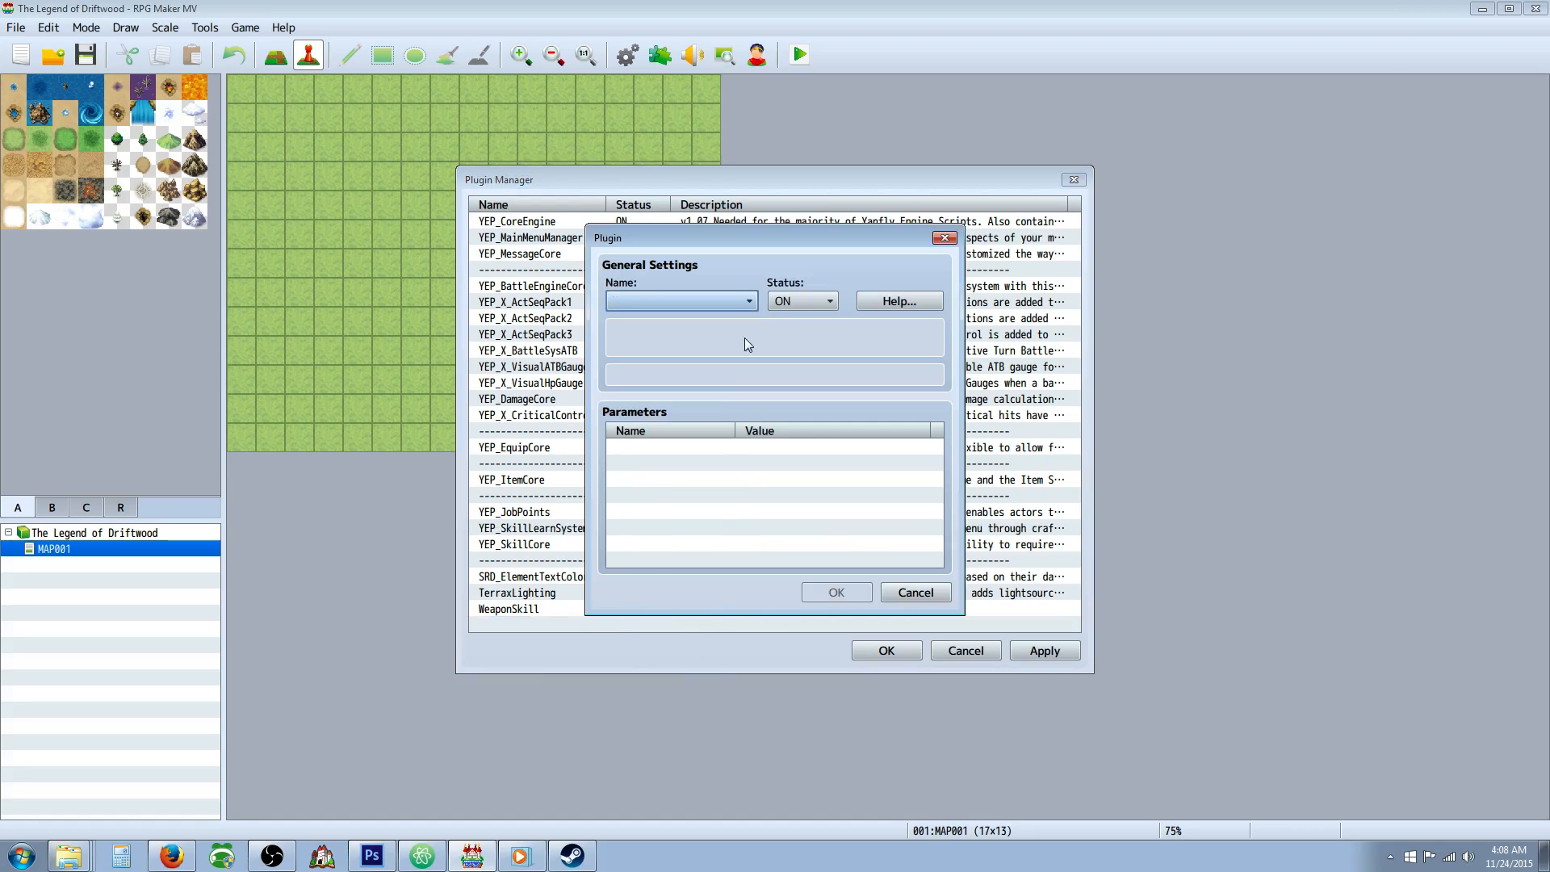
pyautogui.click(751, 302)
pyautogui.moveTo(811, 371); pyautogui.dragTo(819, 595)
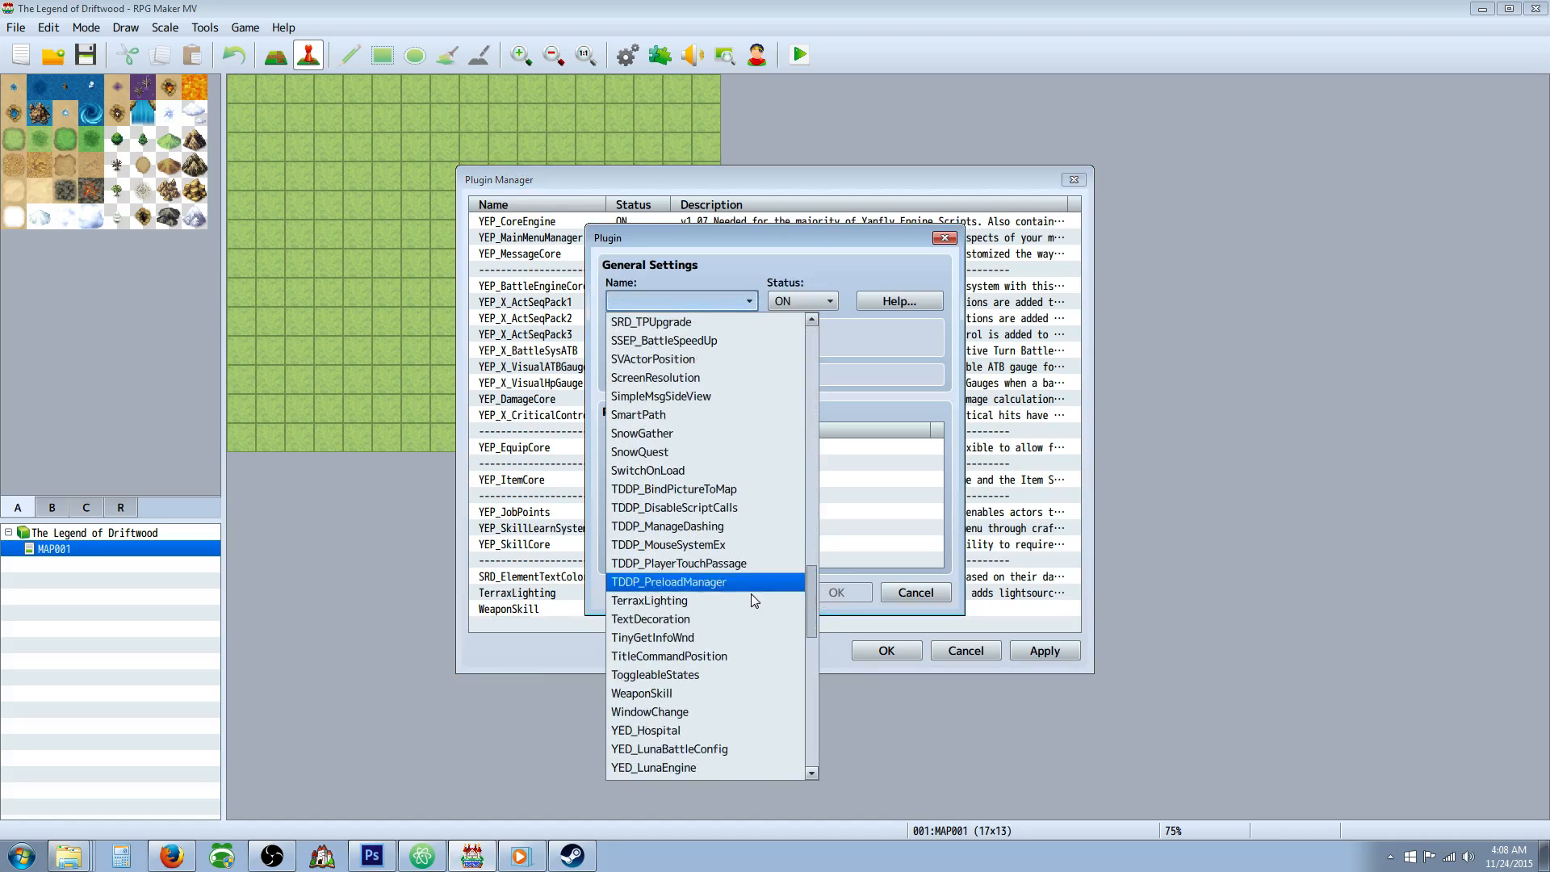
pyautogui.scroll(-2, 751, 593)
pyautogui.scroll(-5, 744, 592)
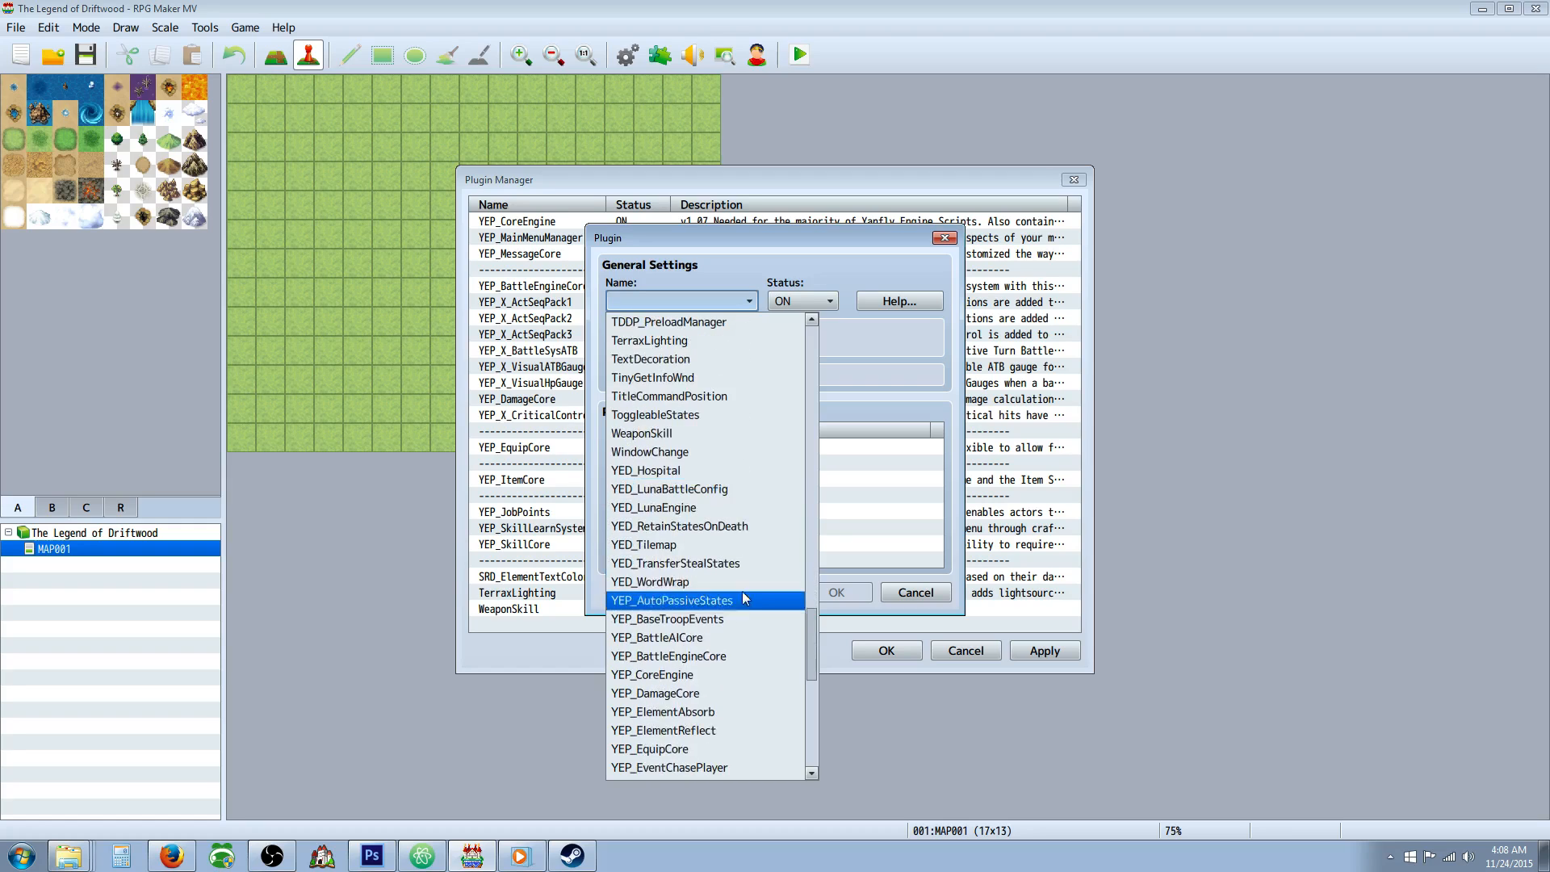
pyautogui.scroll(-3, 721, 542)
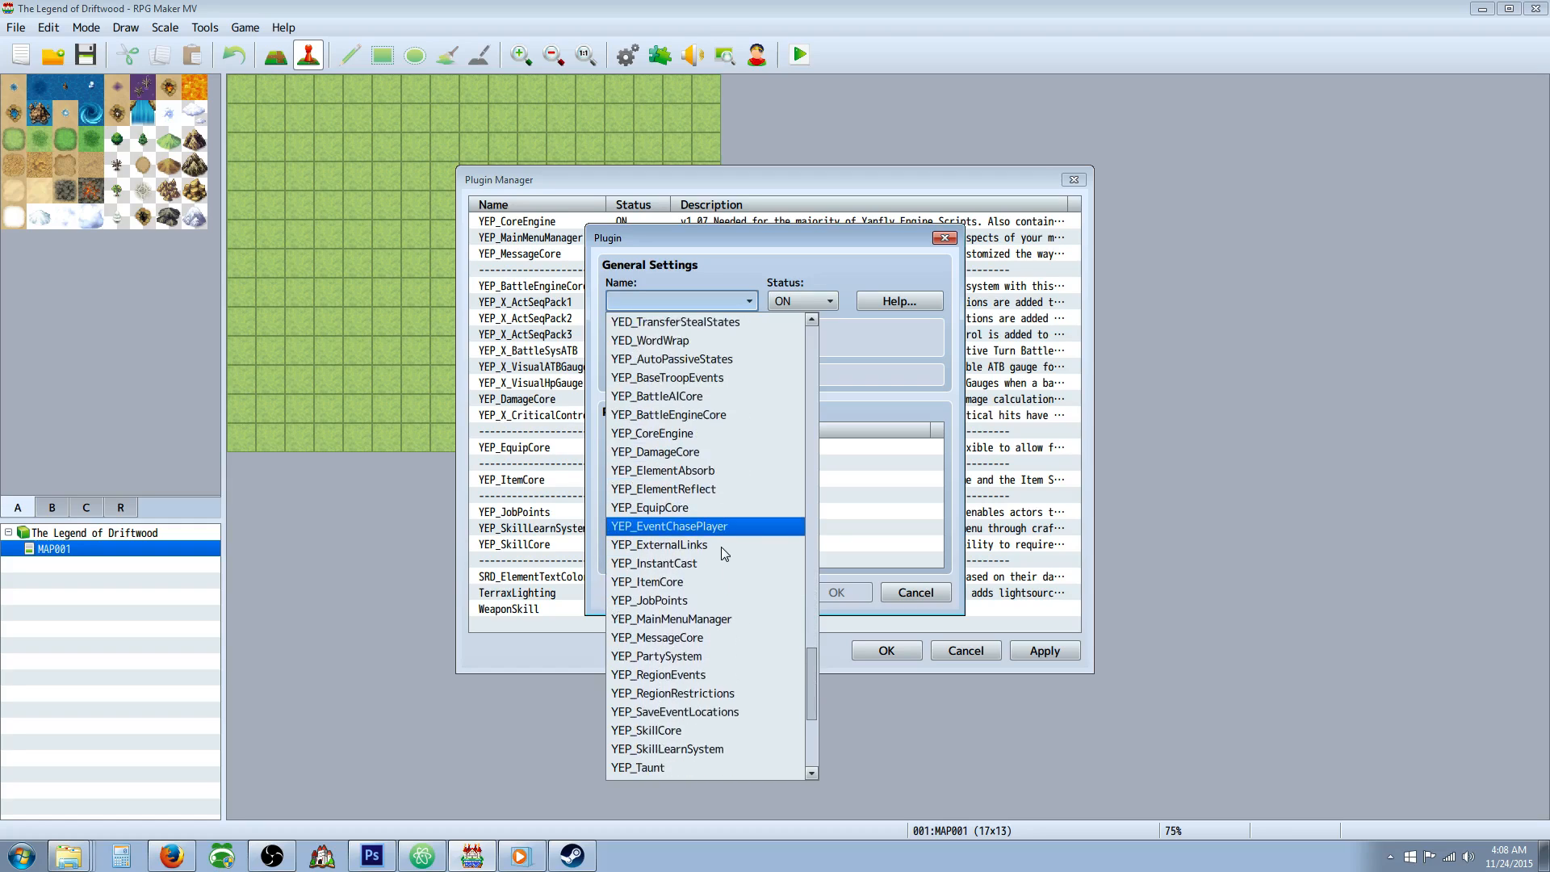
pyautogui.scroll(-3, 700, 528)
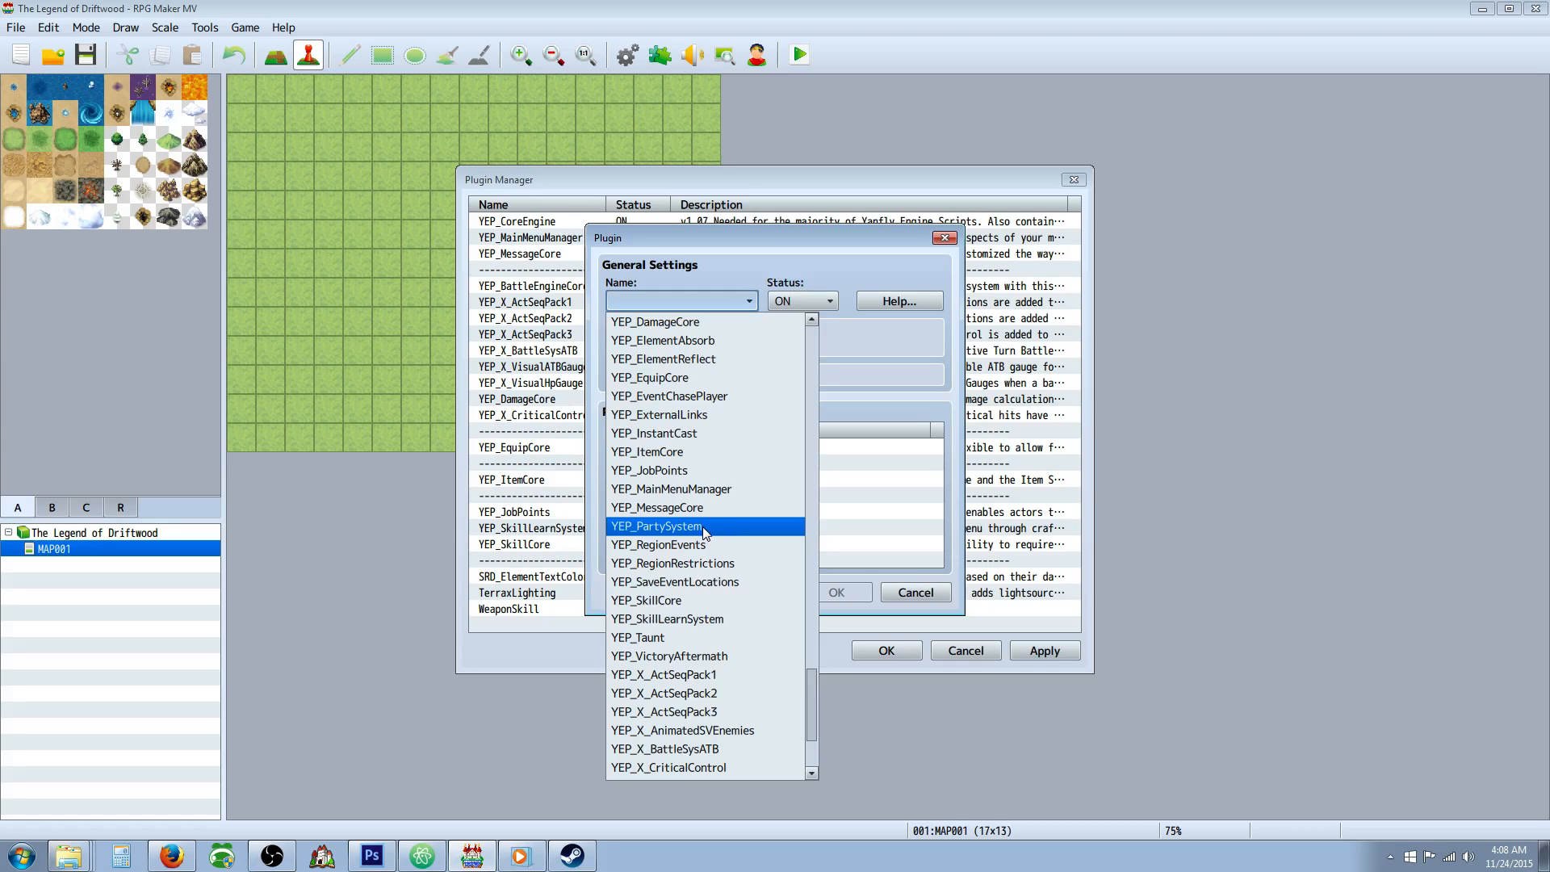
pyautogui.click(702, 527)
pyautogui.click(837, 591)
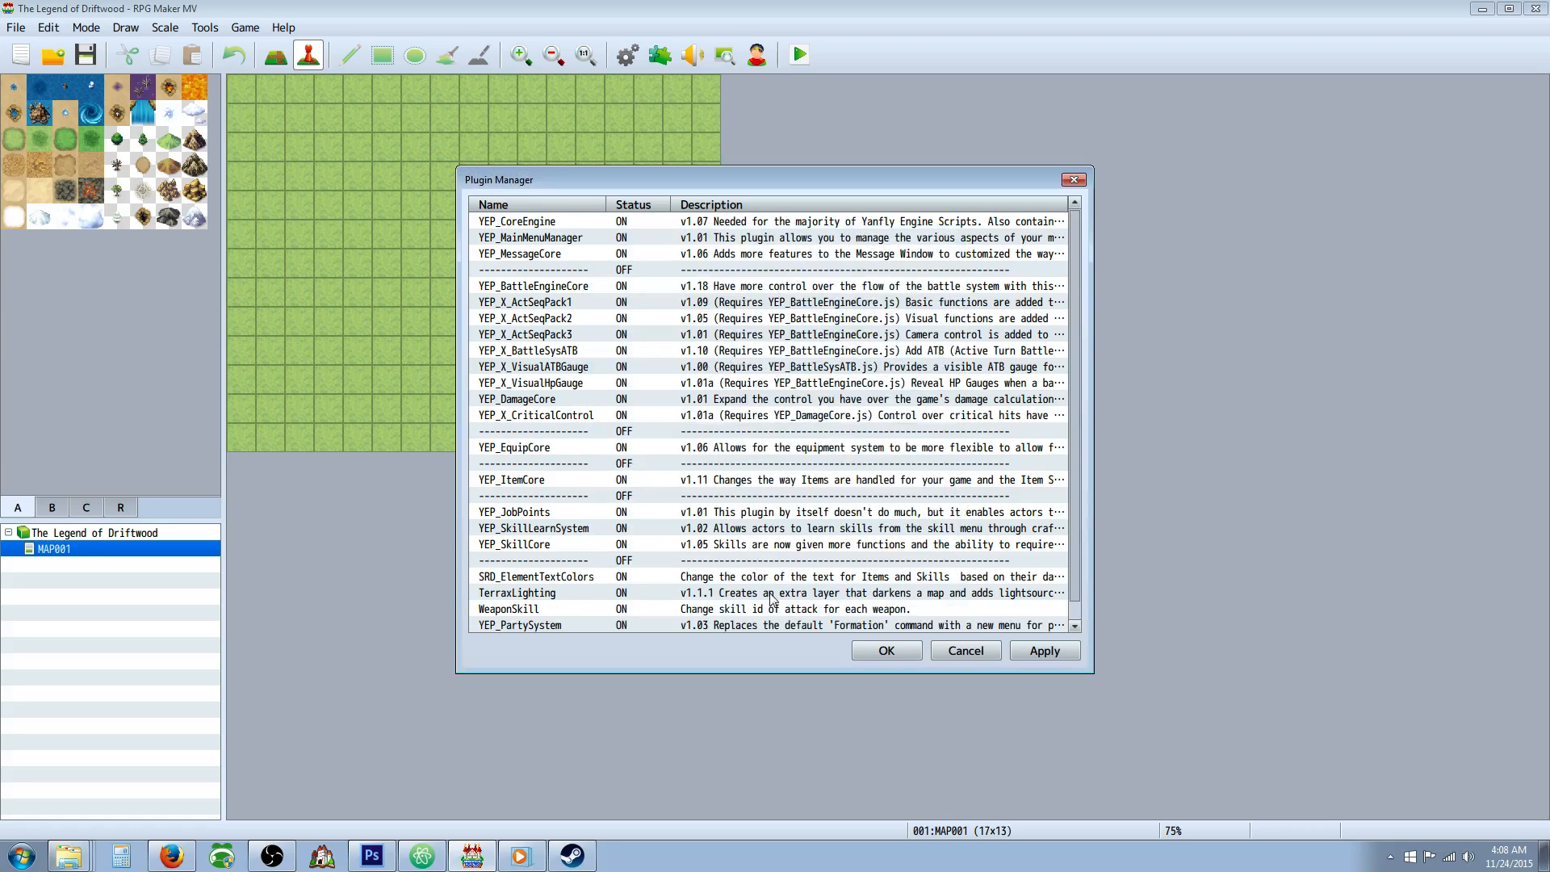
# Move YEP_PartySystem from the end of the plugin list to directly below YEP_SkillCore, above the separator.
pyautogui.rightClick(563, 614)
pyautogui.click(589, 646)
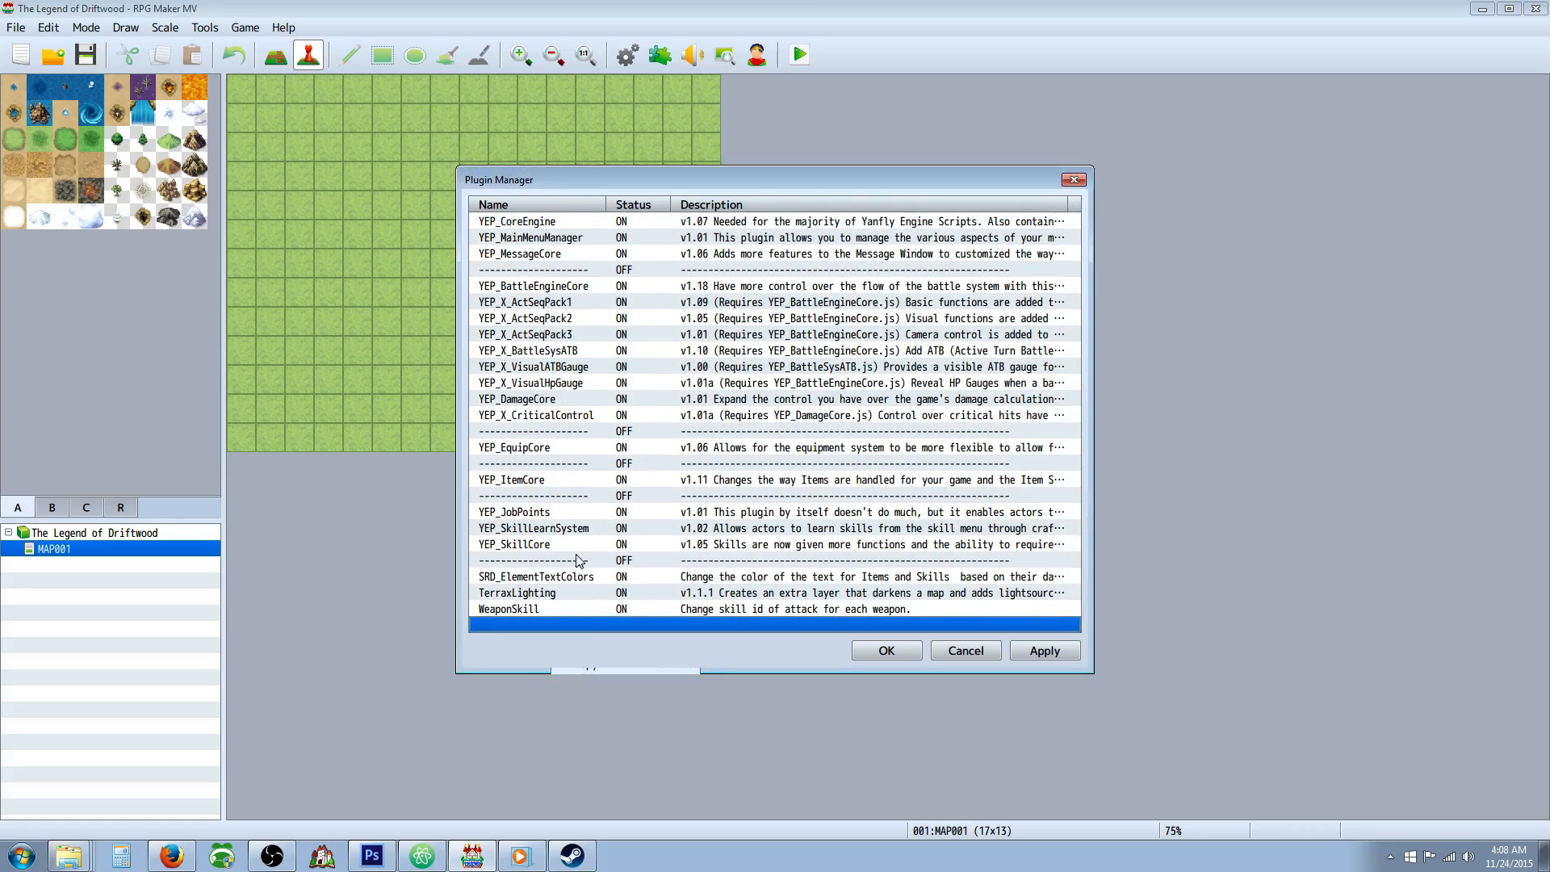
pyautogui.rightClick(564, 559)
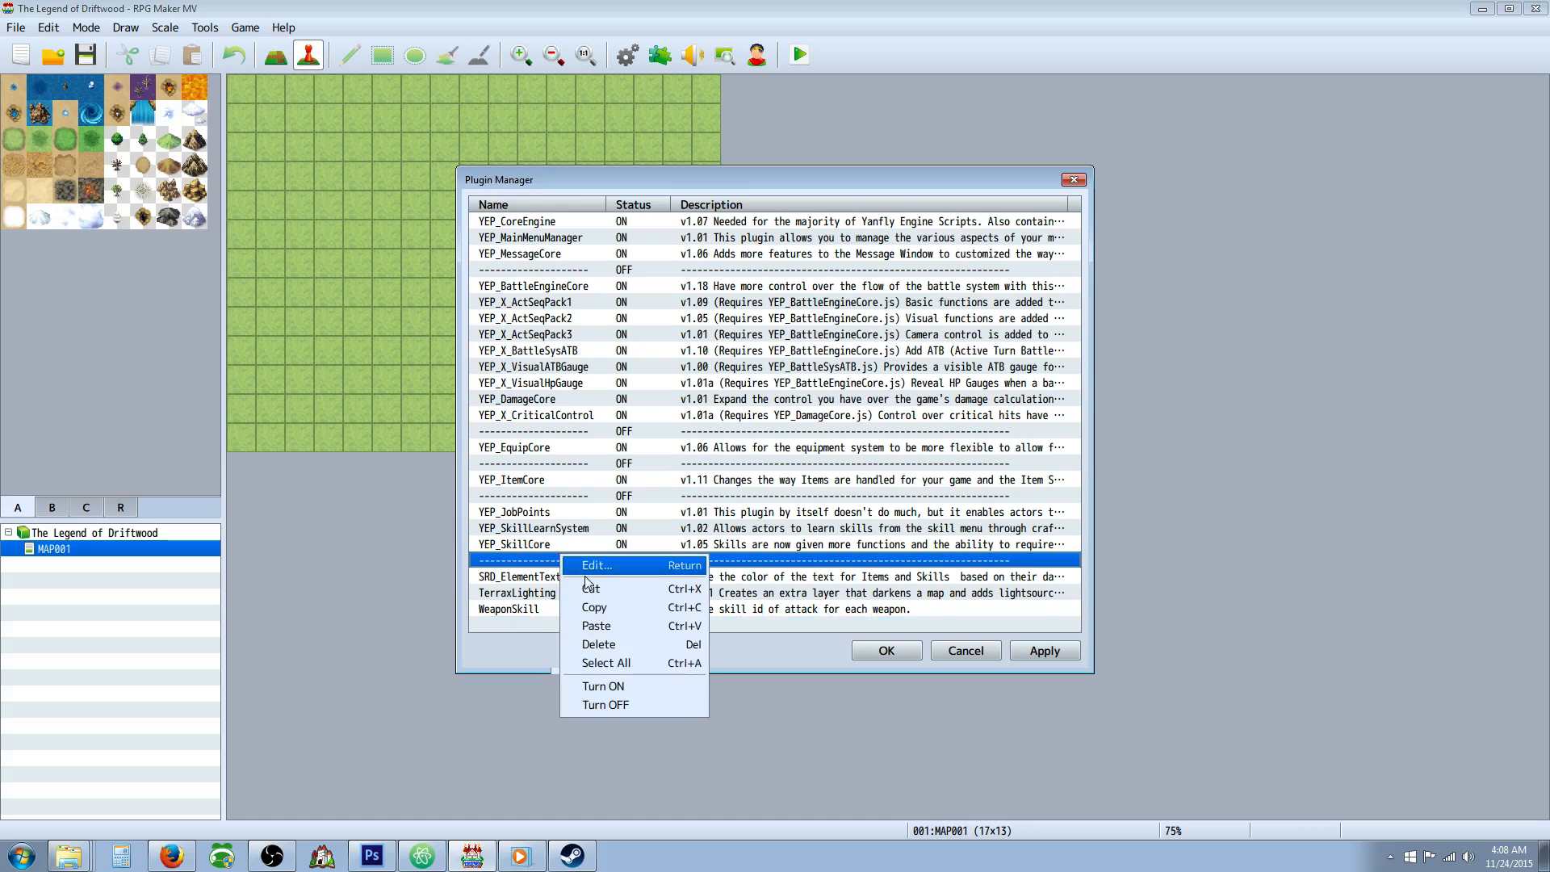
pyautogui.click(604, 626)
# Start a new plugin entry below WeaponSkill and look through the available YEP plugins for one to add.
pyautogui.scroll(-1, 599, 626)
pyautogui.rightClick(604, 622)
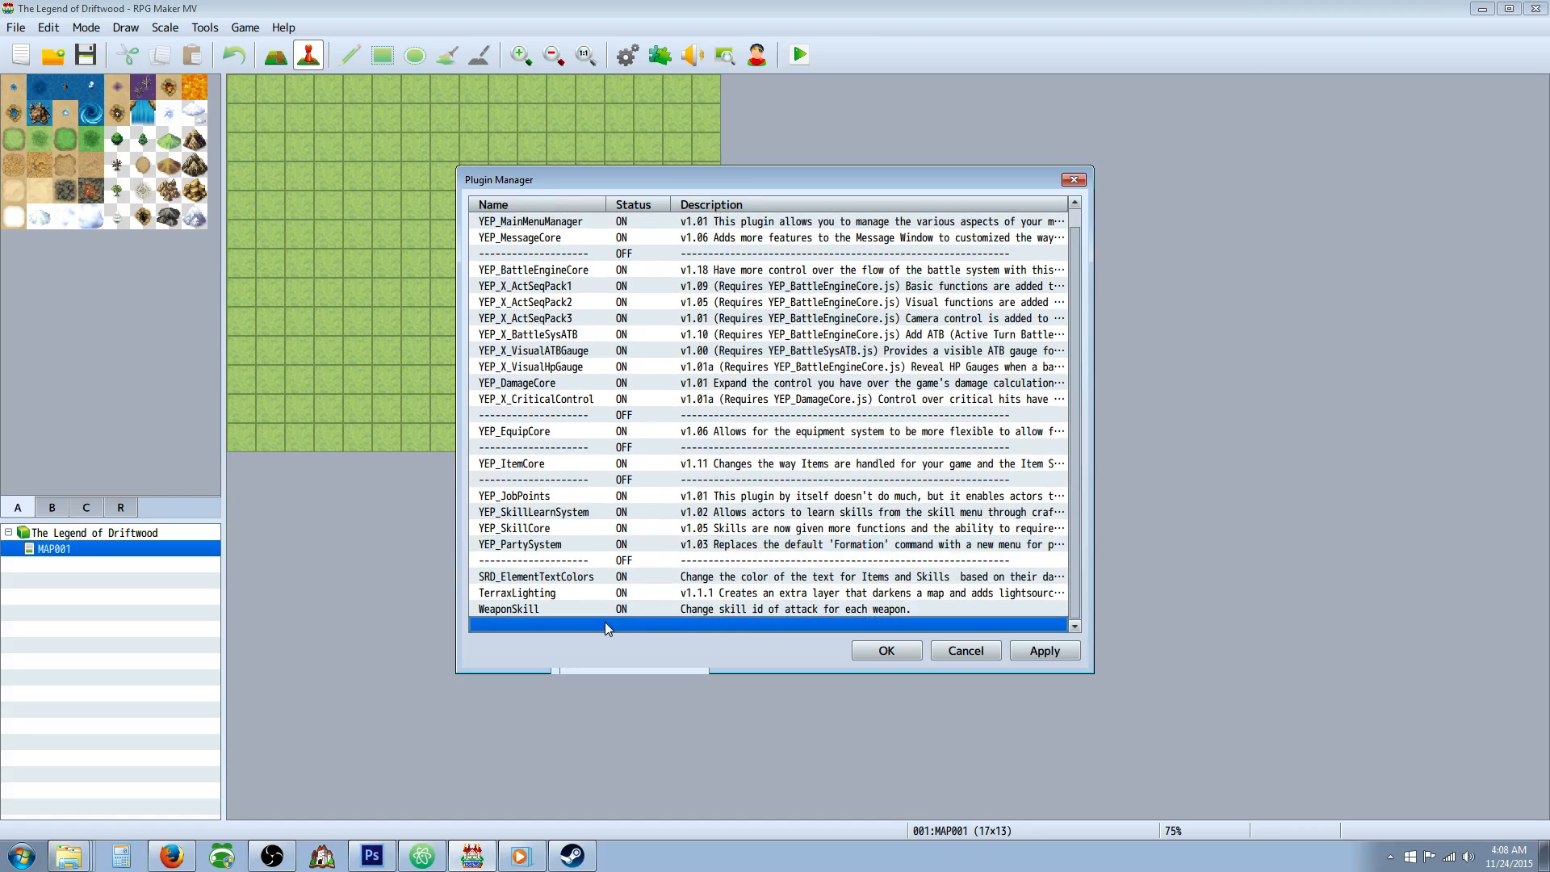
pyautogui.click(634, 632)
pyautogui.click(748, 303)
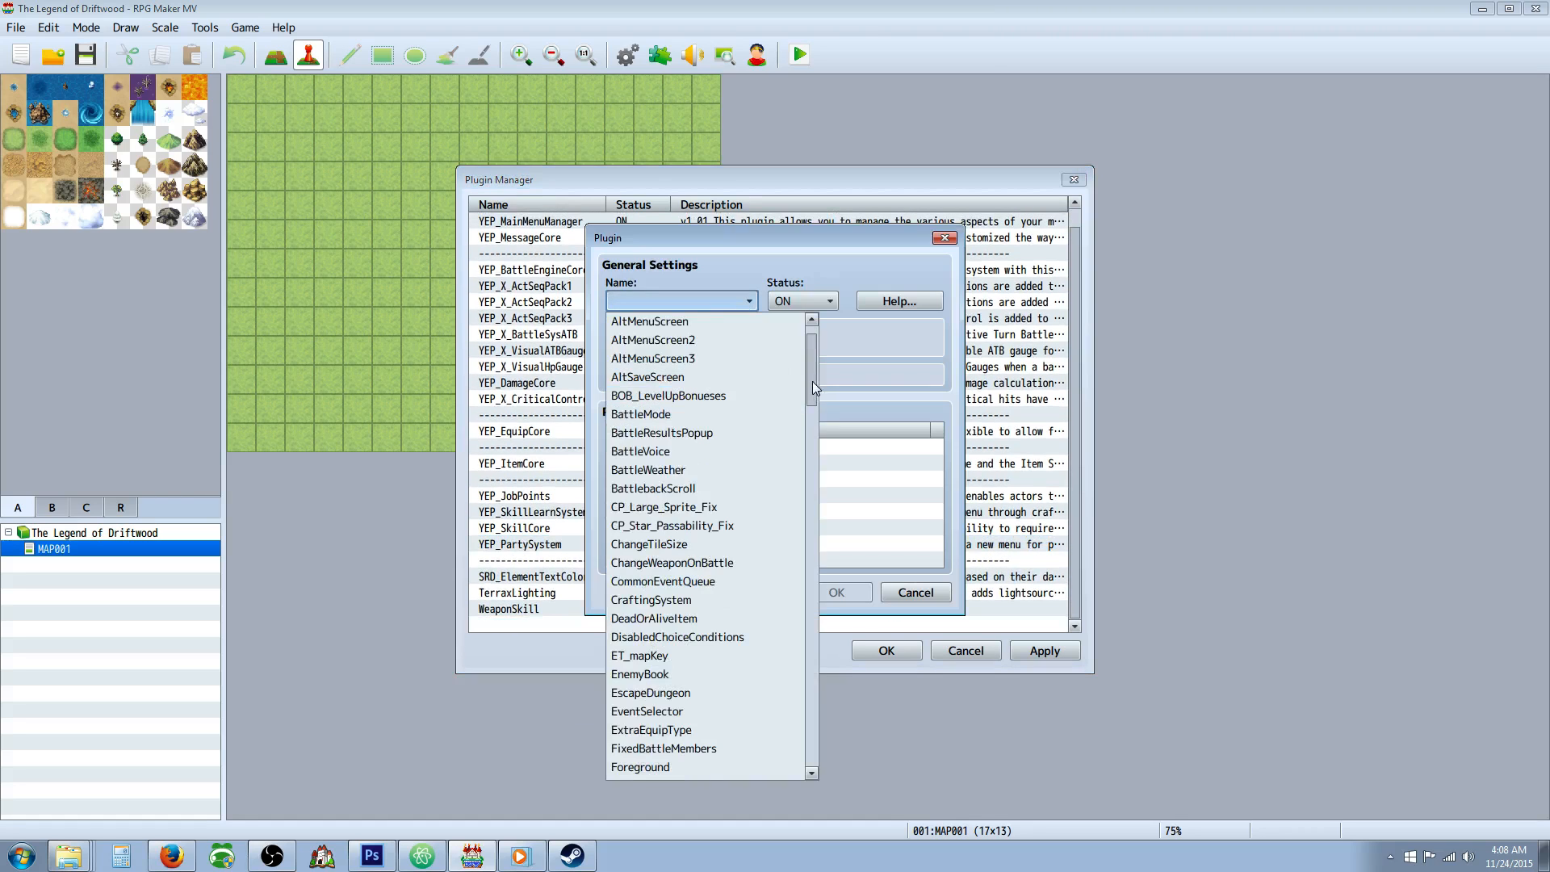
pyautogui.moveTo(812, 381); pyautogui.dragTo(812, 652)
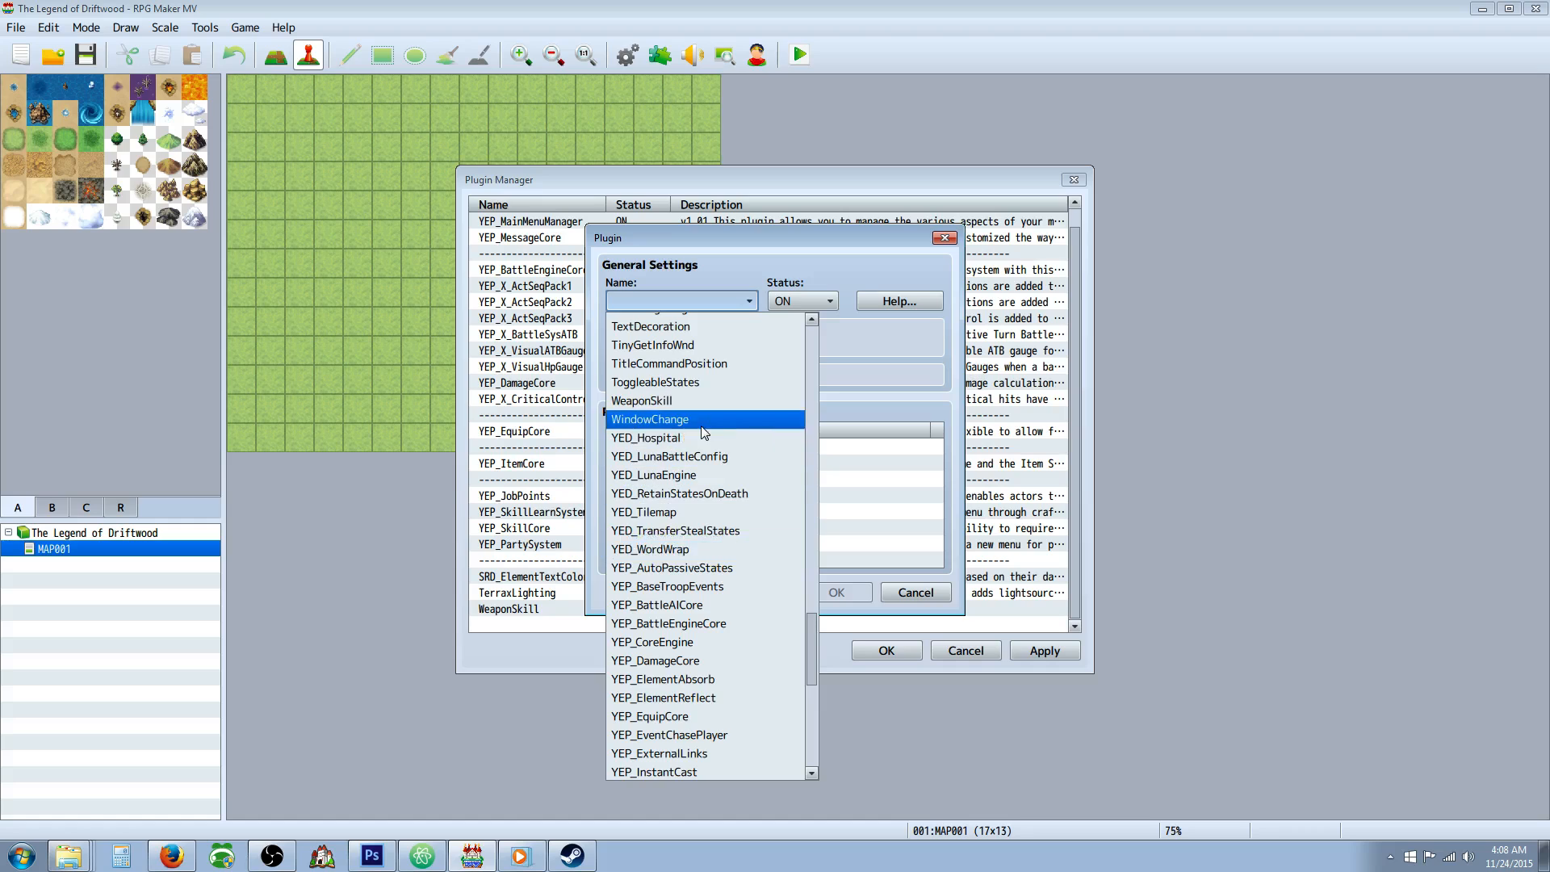
pyautogui.scroll(-4, 719, 484)
pyautogui.scroll(-4, 718, 484)
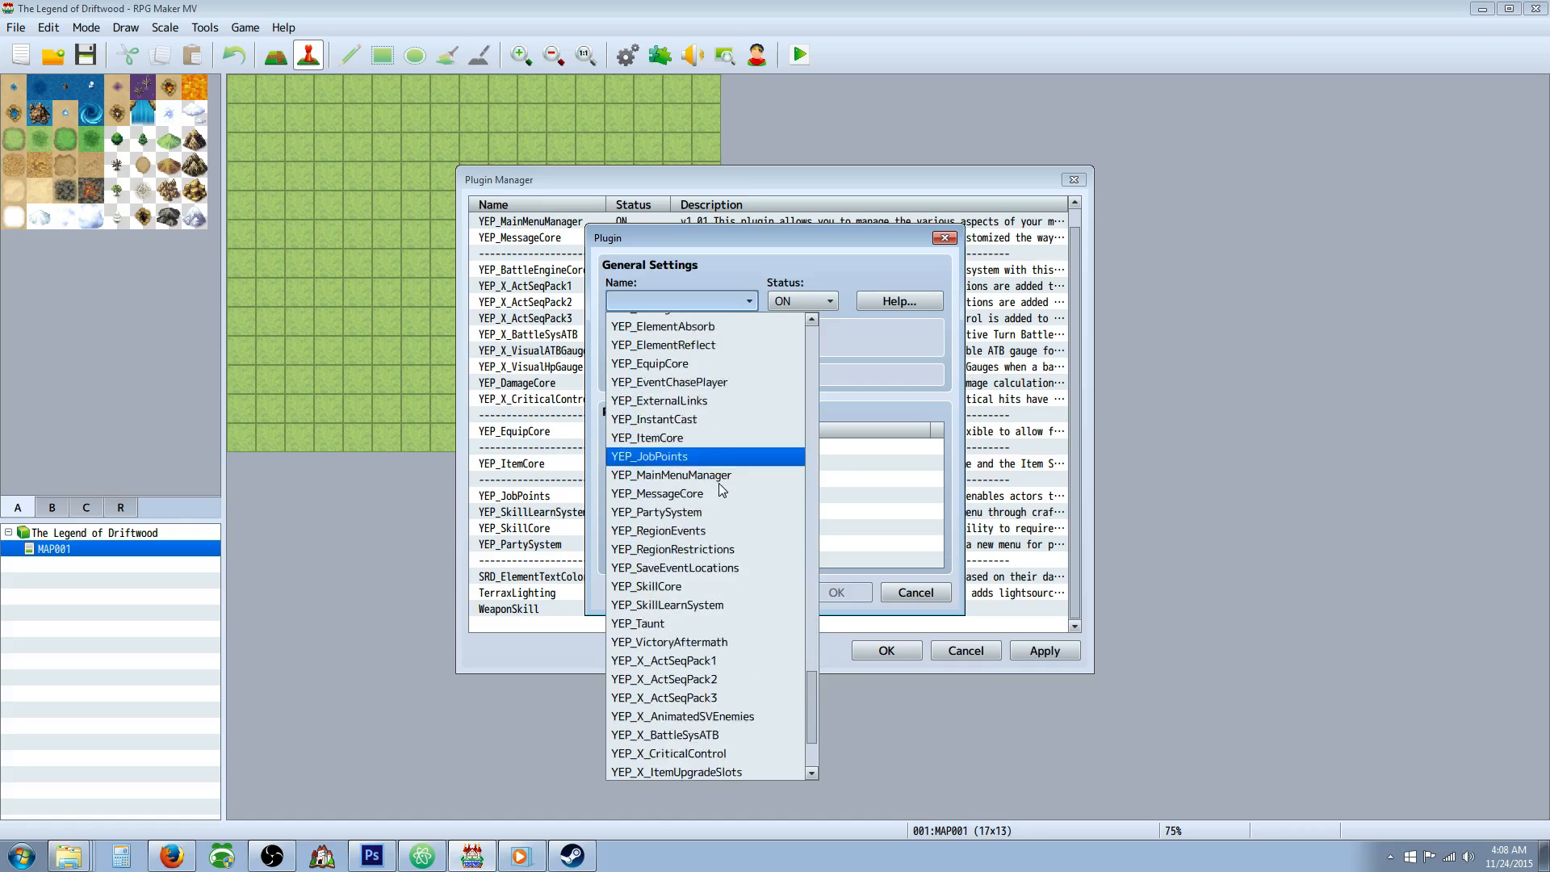
pyautogui.scroll(-1, 710, 517)
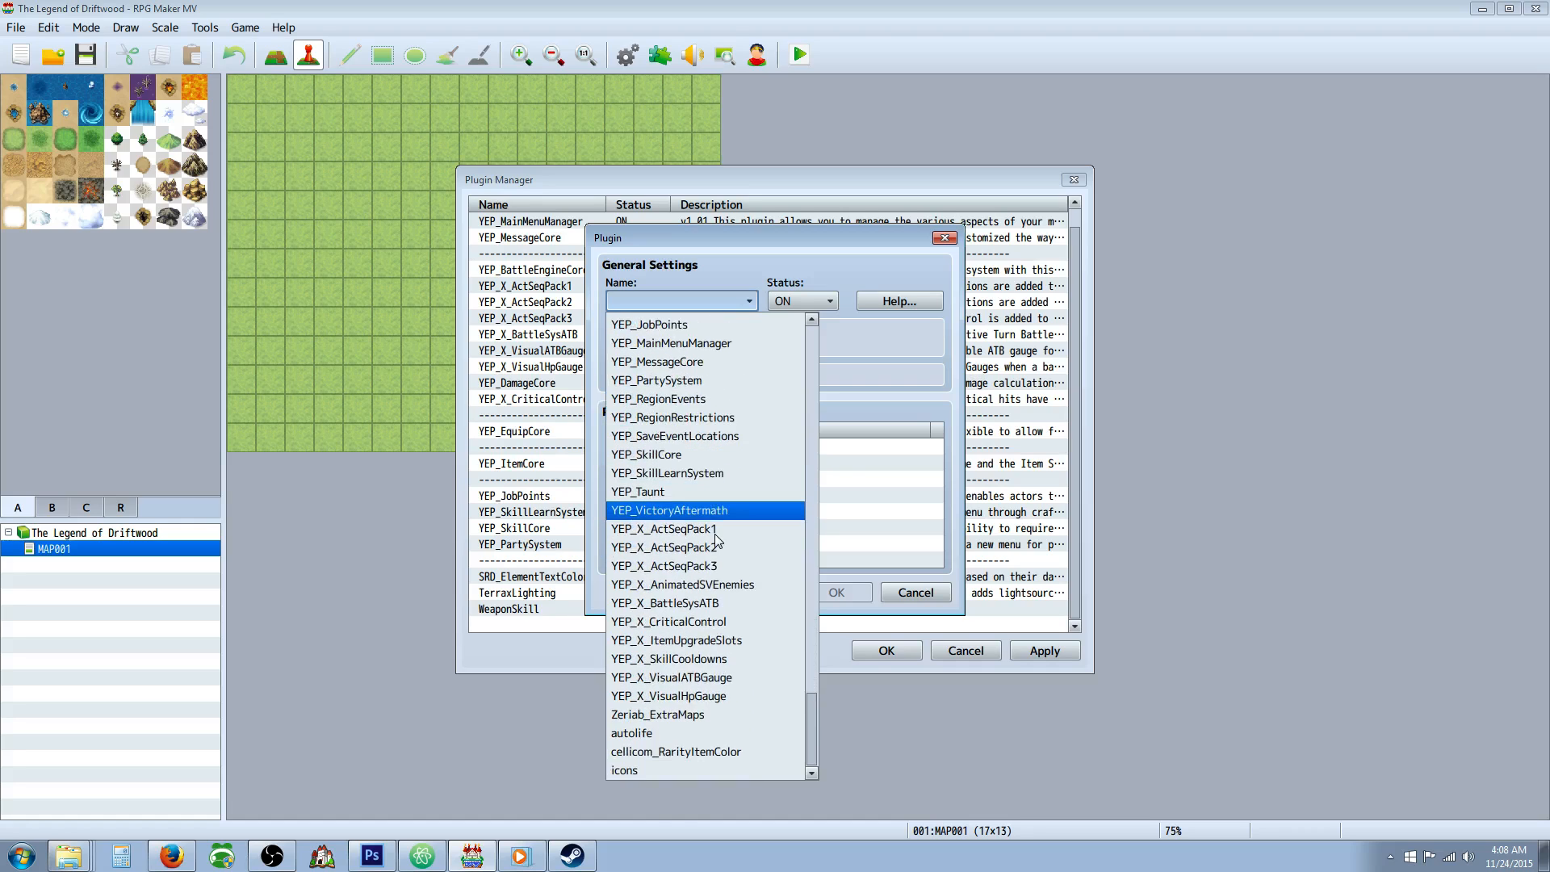
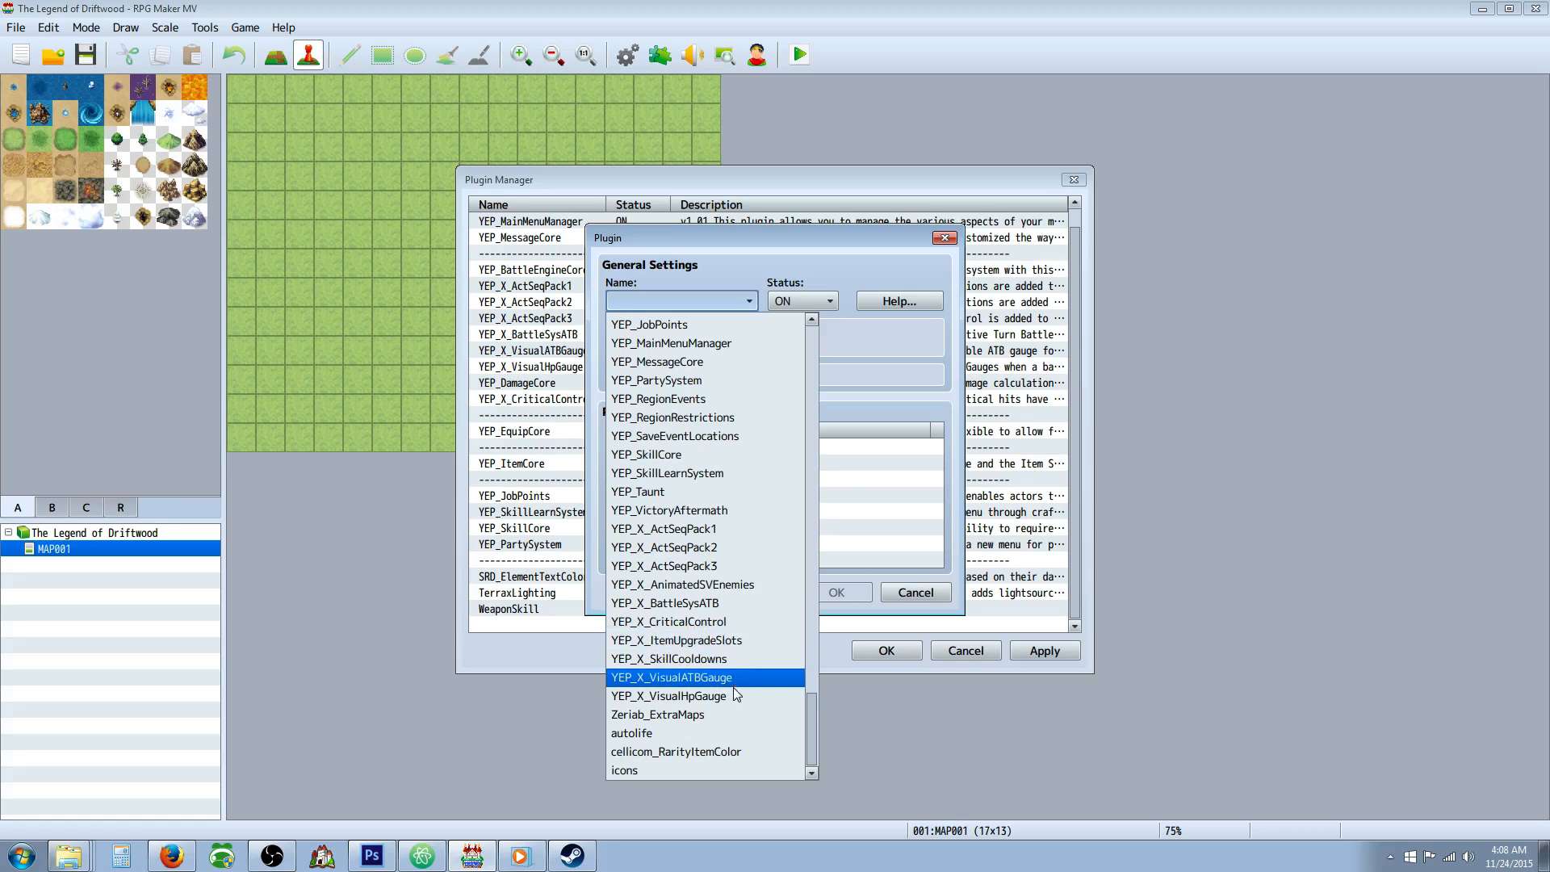
# Add the autolife plugin below WeaponSkill in the plugin list, with status ON.
pyautogui.click(740, 733)
pyautogui.click(836, 592)
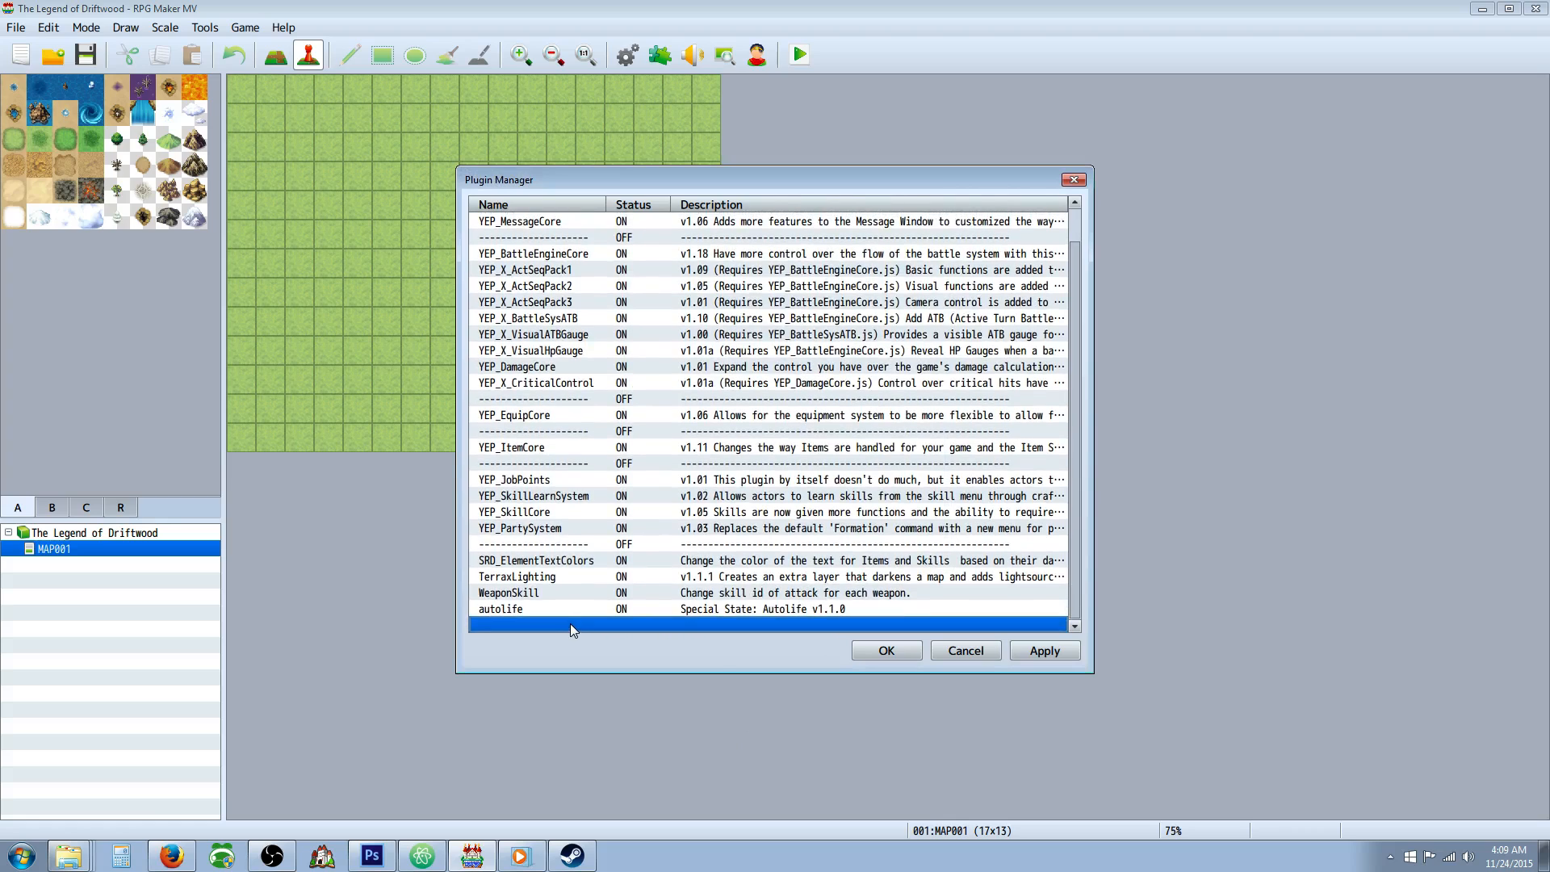
# Add the cellicom_RarityItemColor plugin below autolife in the plugin list and turn its status OFF.
pyautogui.rightClick(570, 623)
pyautogui.click(613, 640)
pyautogui.click(749, 301)
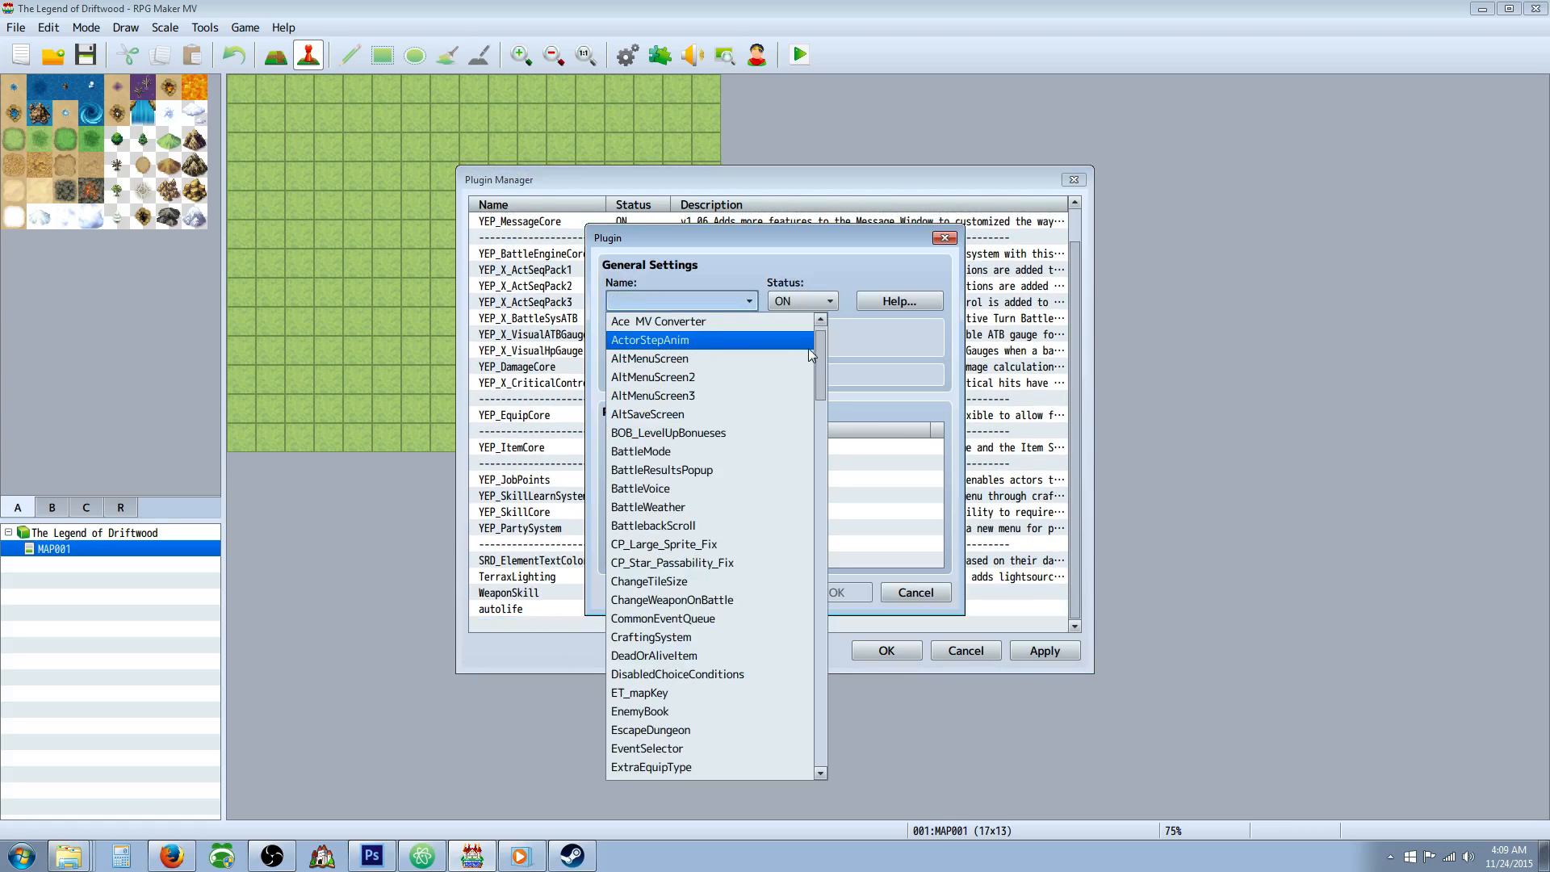
pyautogui.scroll(-20, 794, 594)
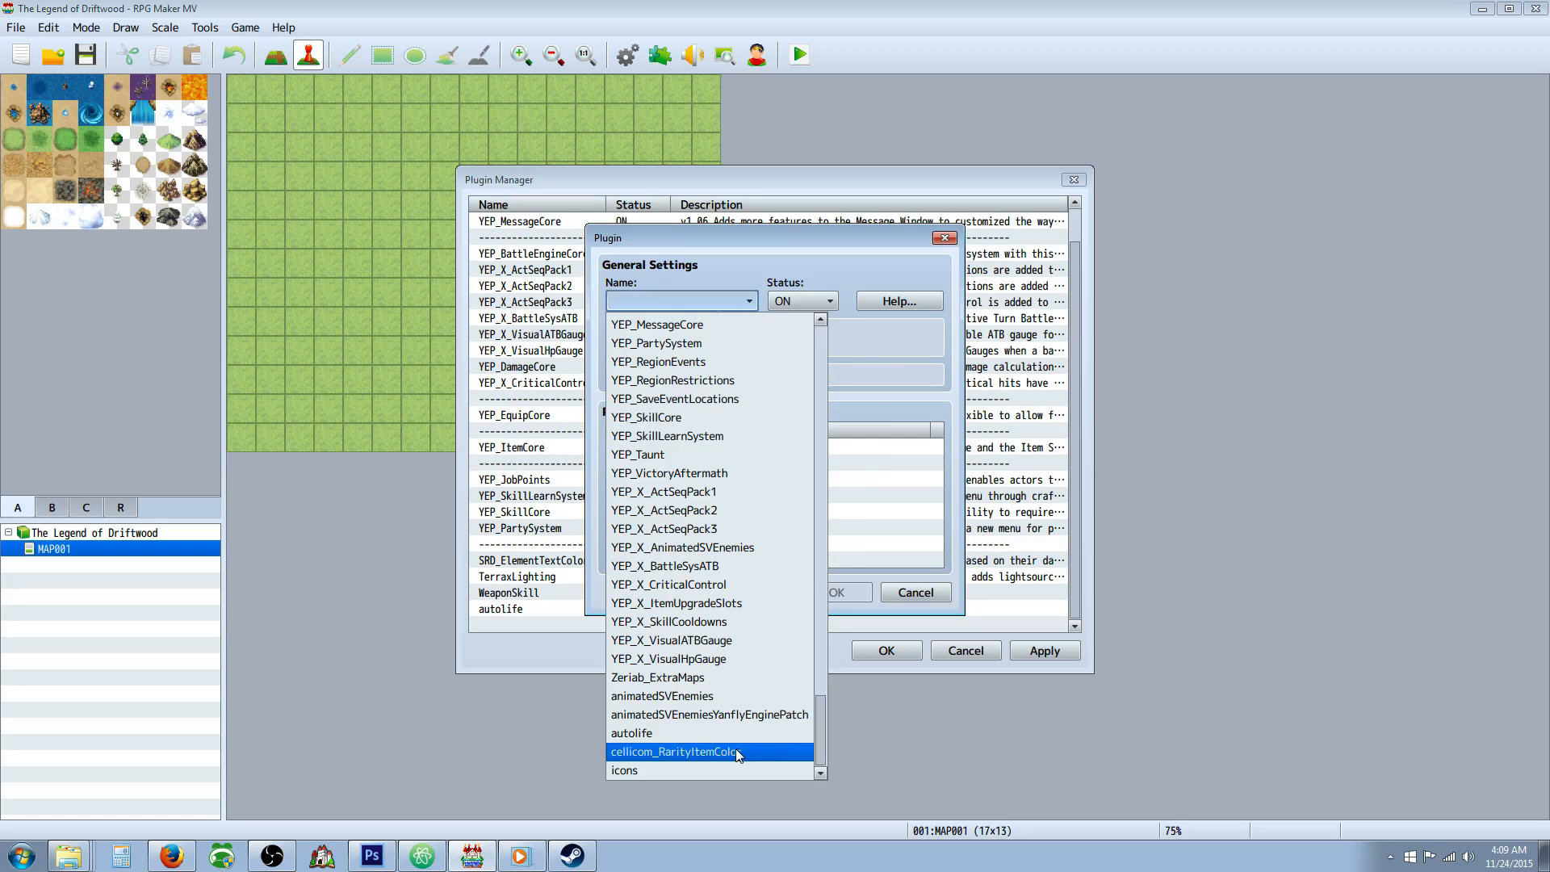
pyautogui.click(736, 751)
pyautogui.click(836, 592)
pyautogui.rightClick(623, 611)
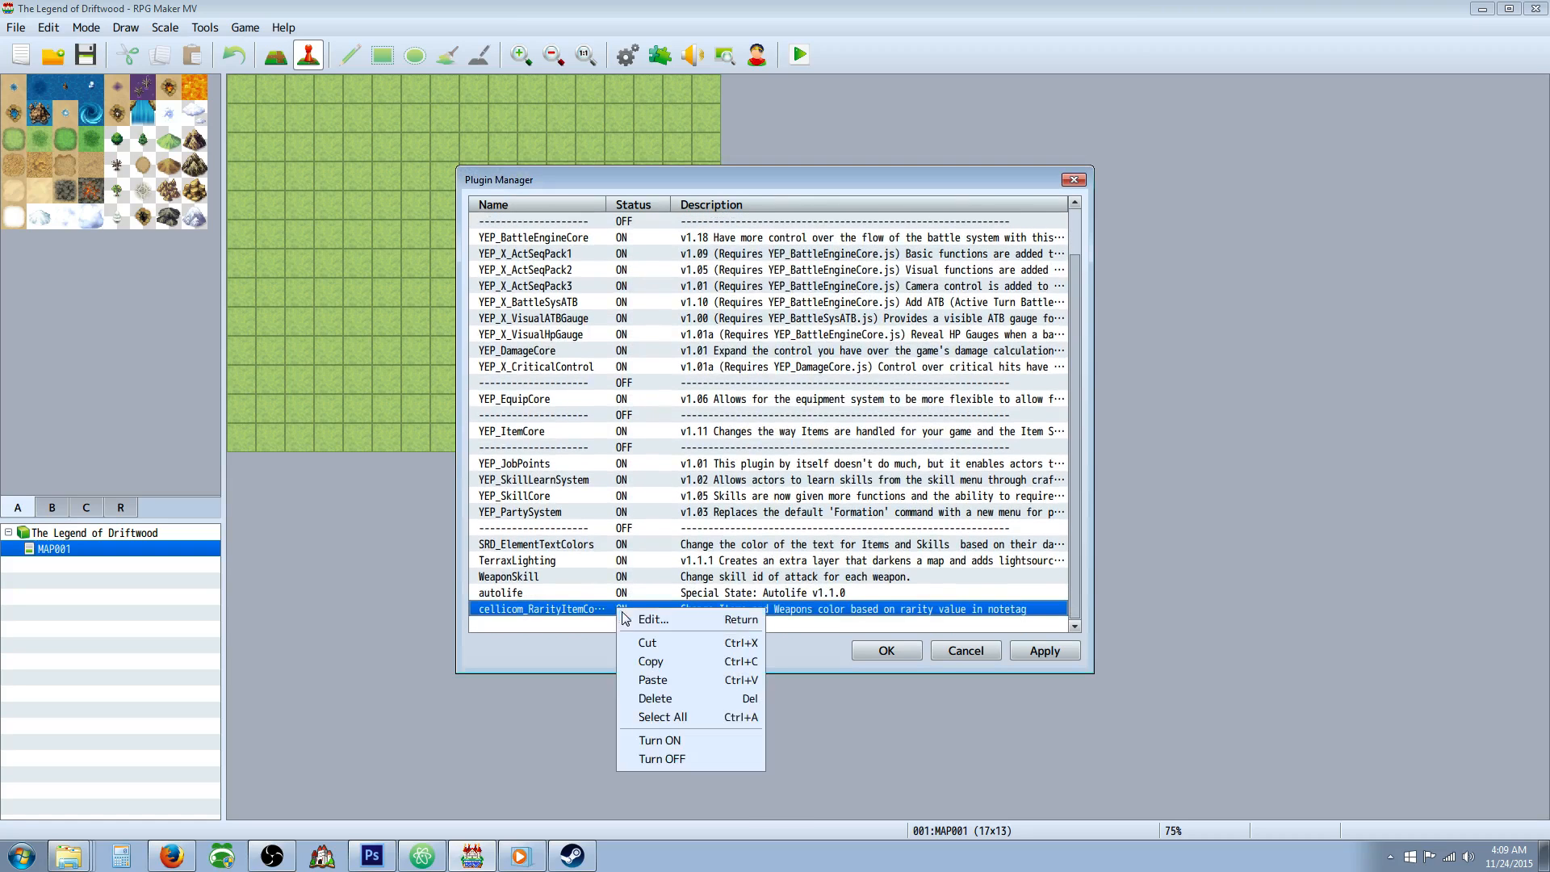
pyautogui.click(662, 759)
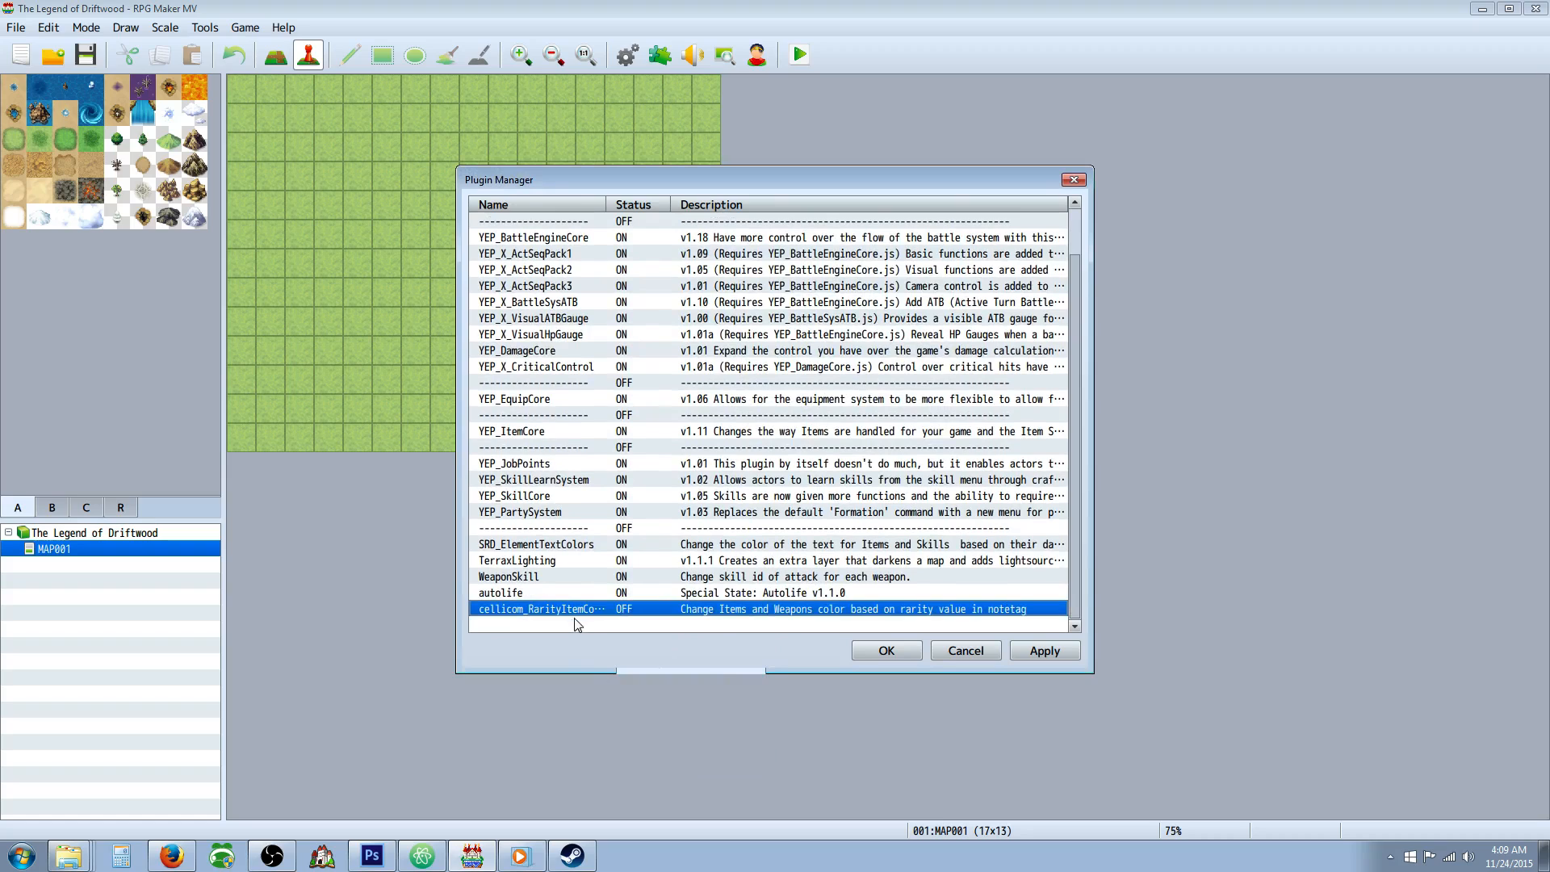
pyautogui.rightClick(576, 619)
pyautogui.click(599, 632)
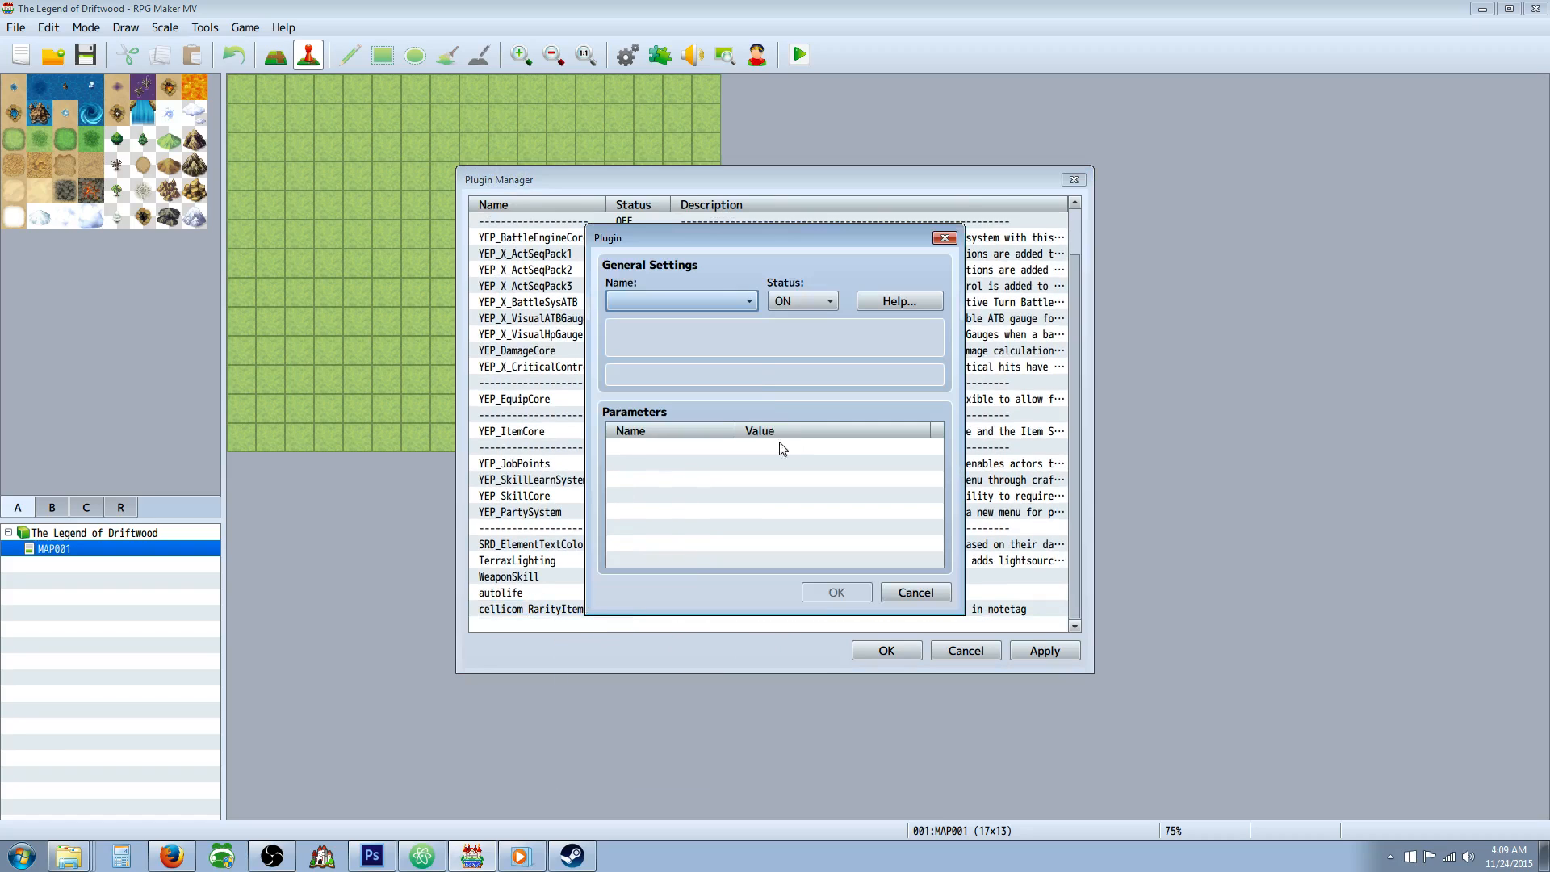
pyautogui.click(731, 300)
pyautogui.scroll(-15, 792, 351)
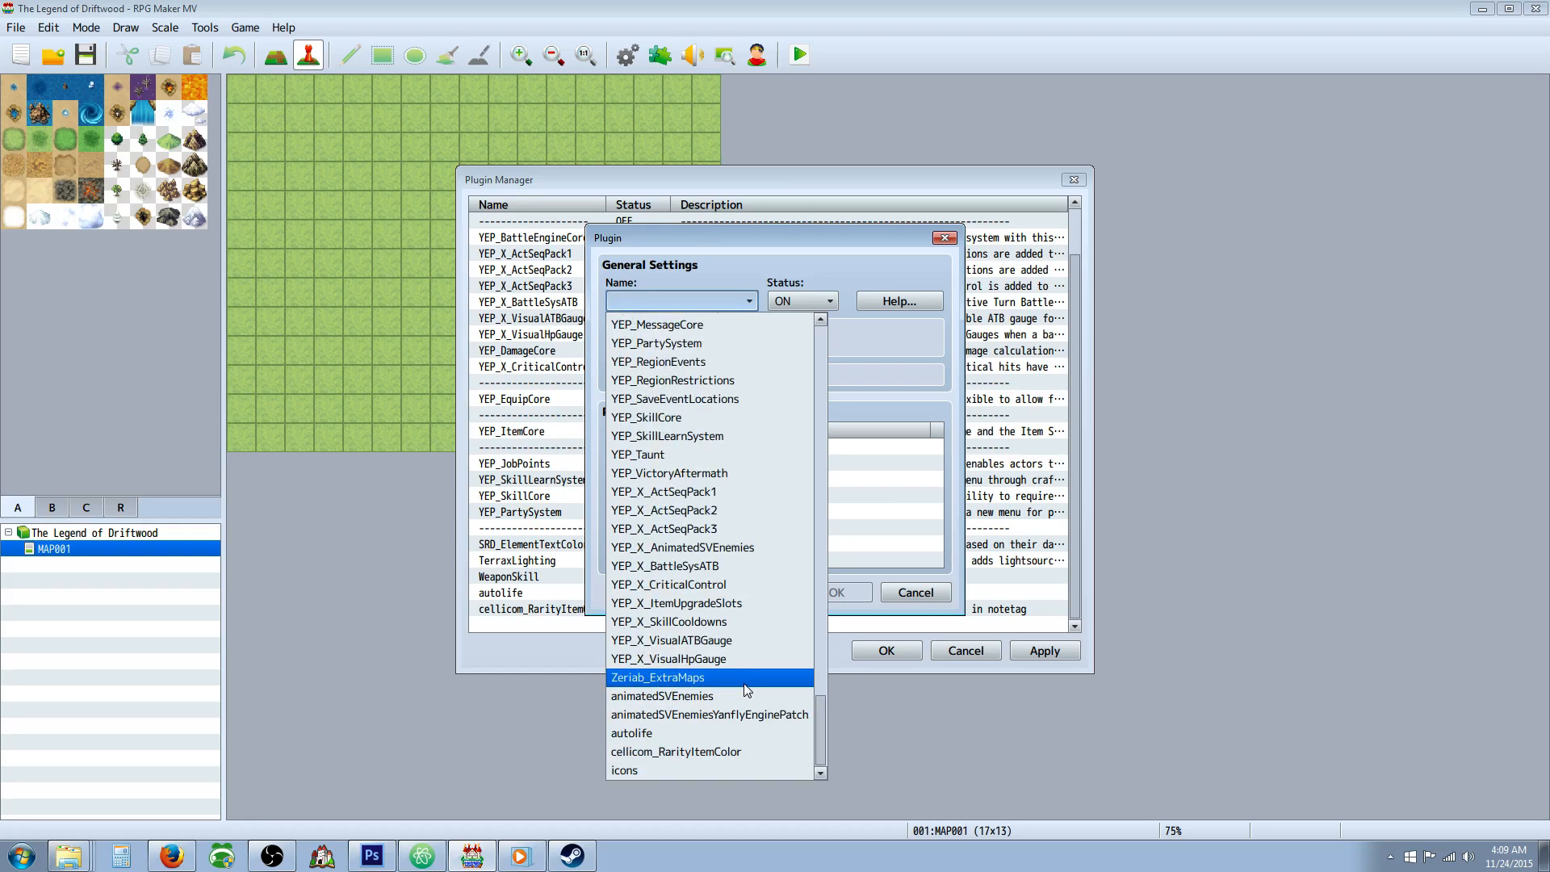
pyautogui.scroll(2, 799, 597)
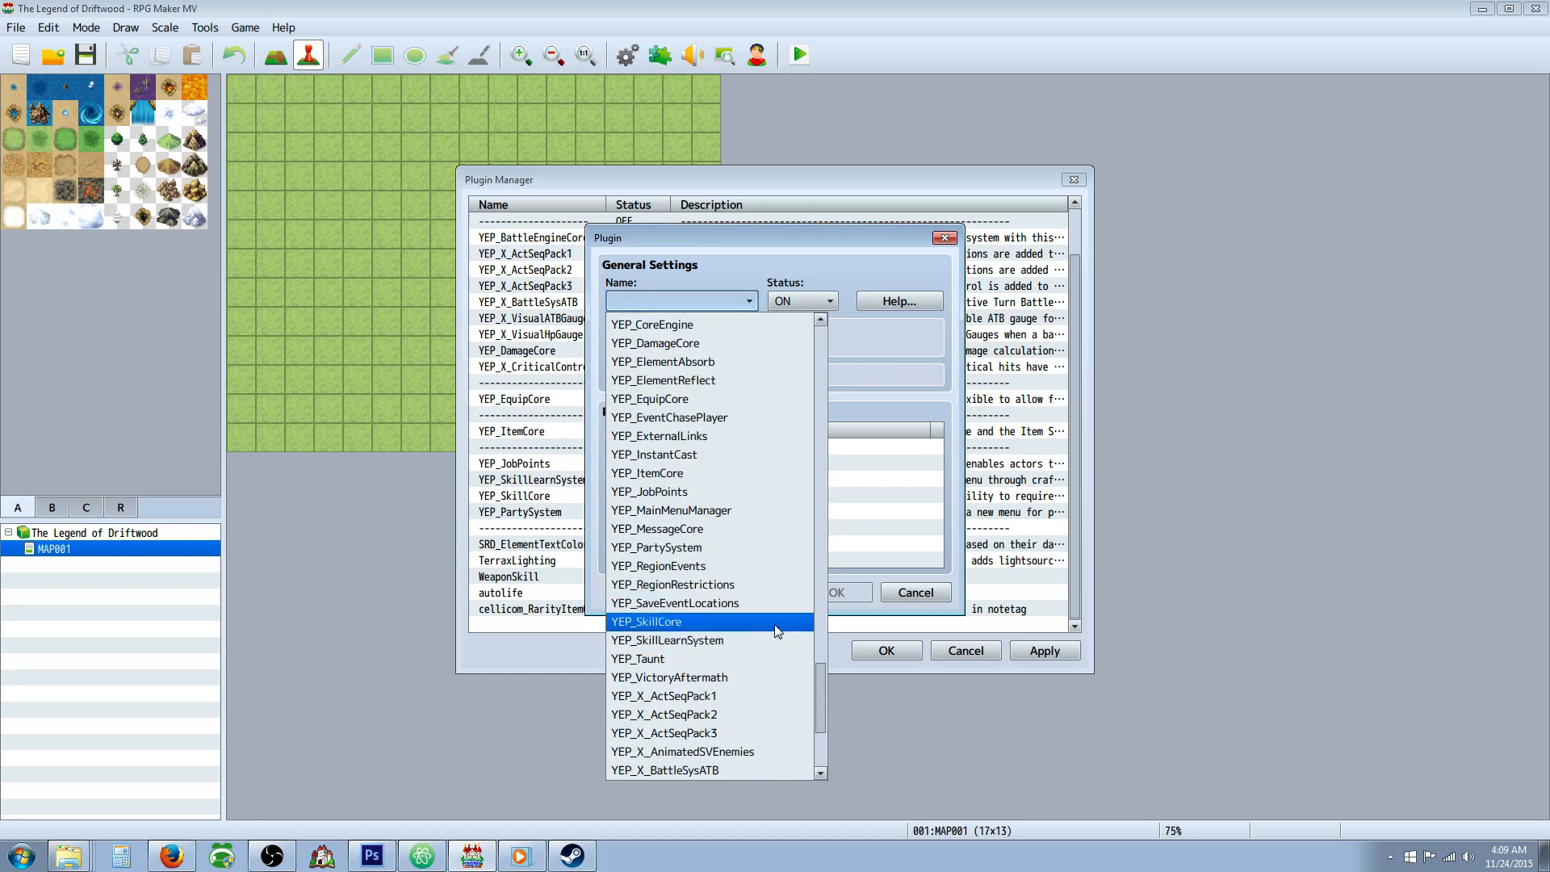
pyautogui.click(897, 453)
pyautogui.click(907, 593)
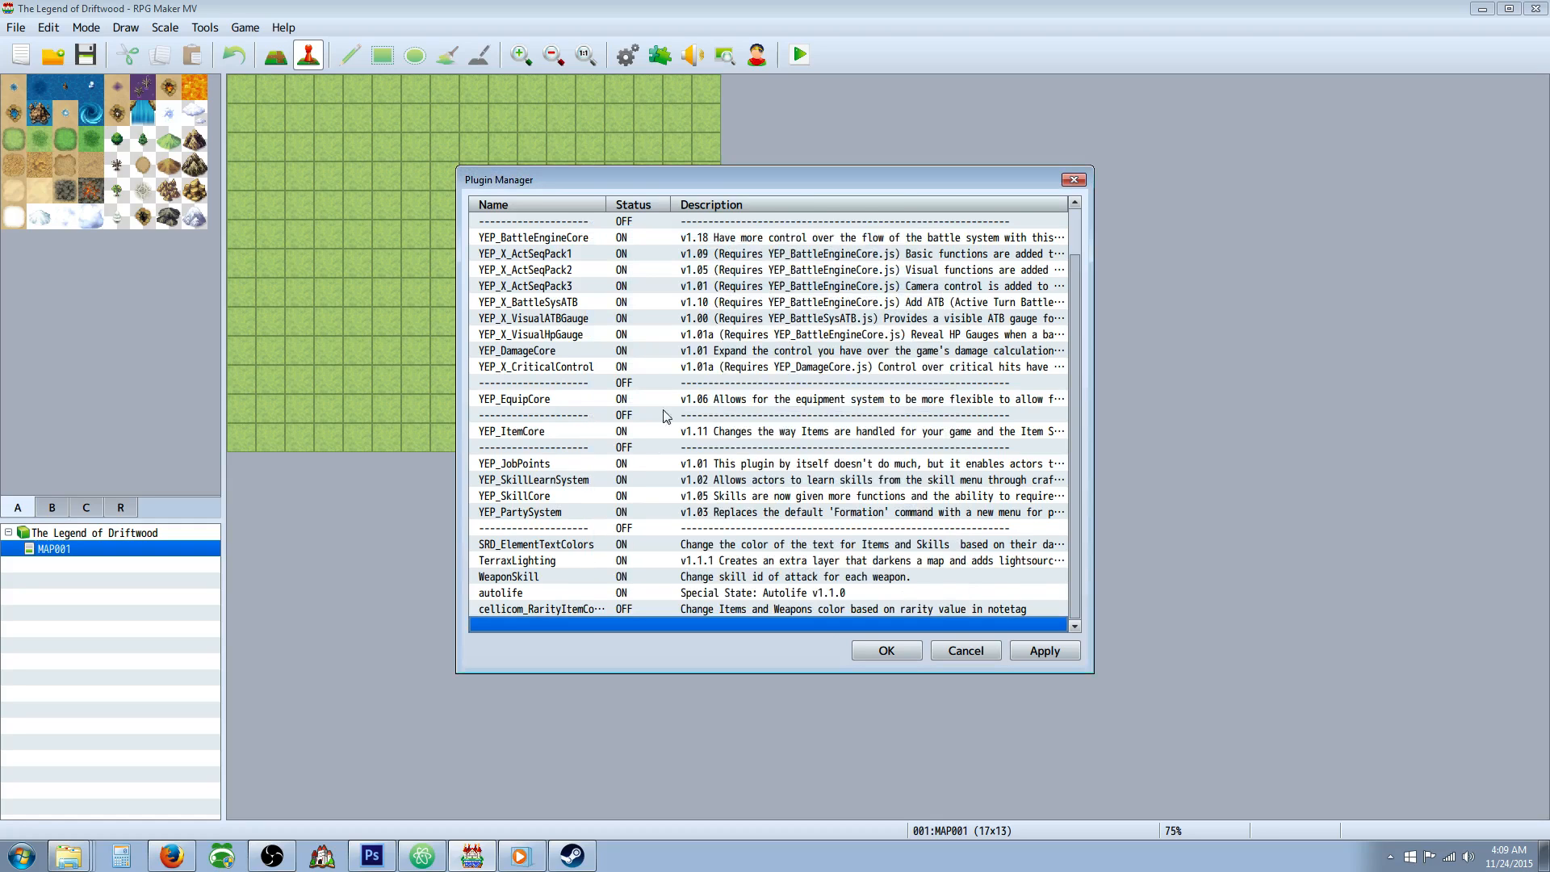
# Review the finished plugin list, apply the changes and close the Plugin Manager.
pyautogui.scroll(1, 638, 452)
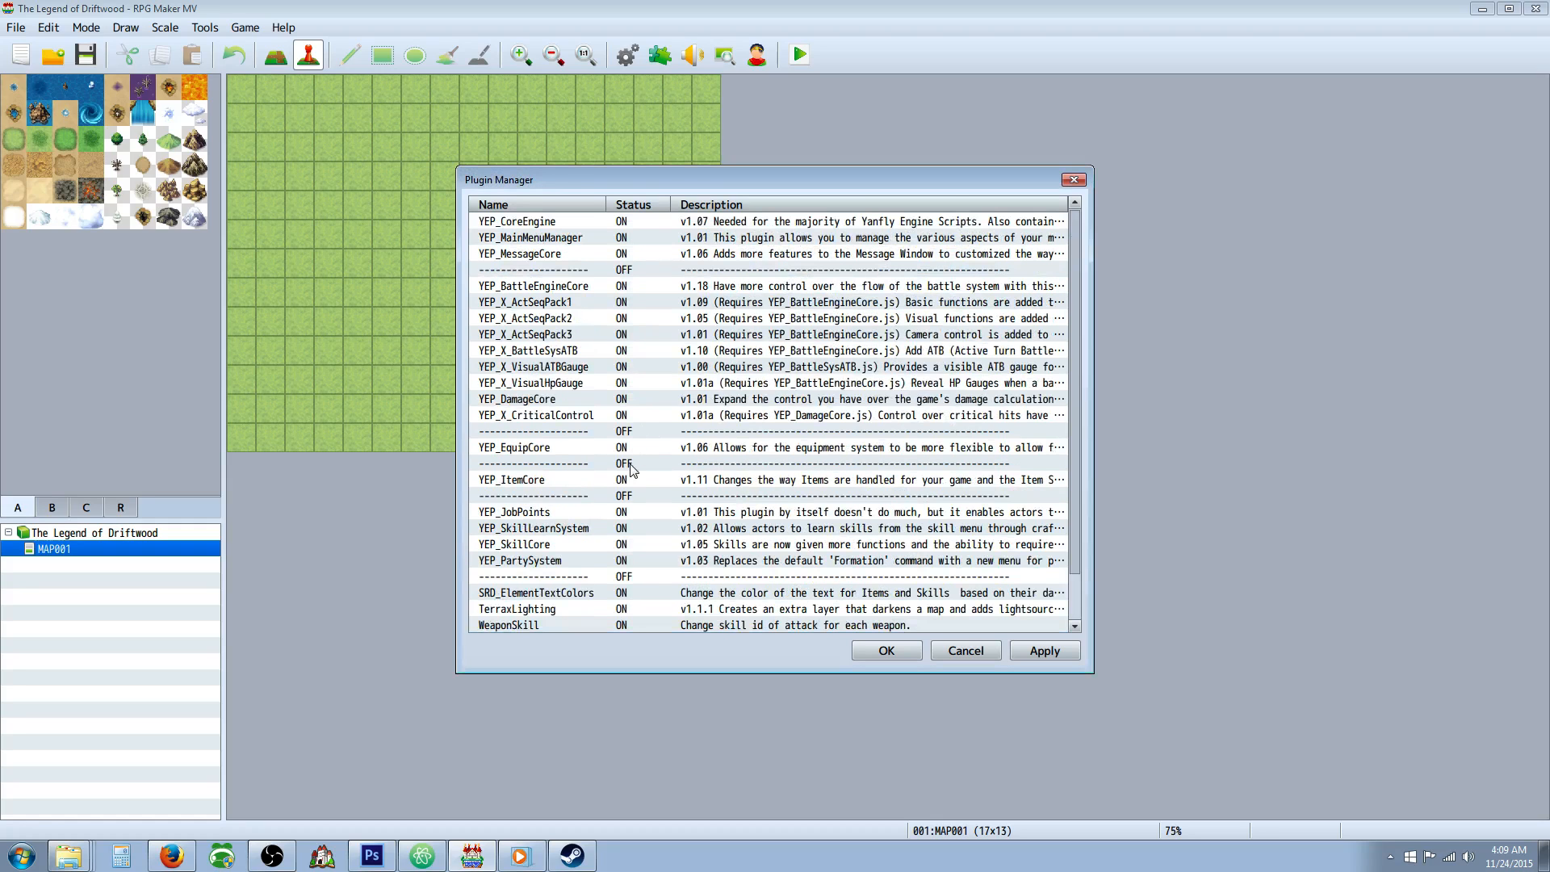
pyautogui.scroll(-1, 585, 448)
pyautogui.click(572, 461)
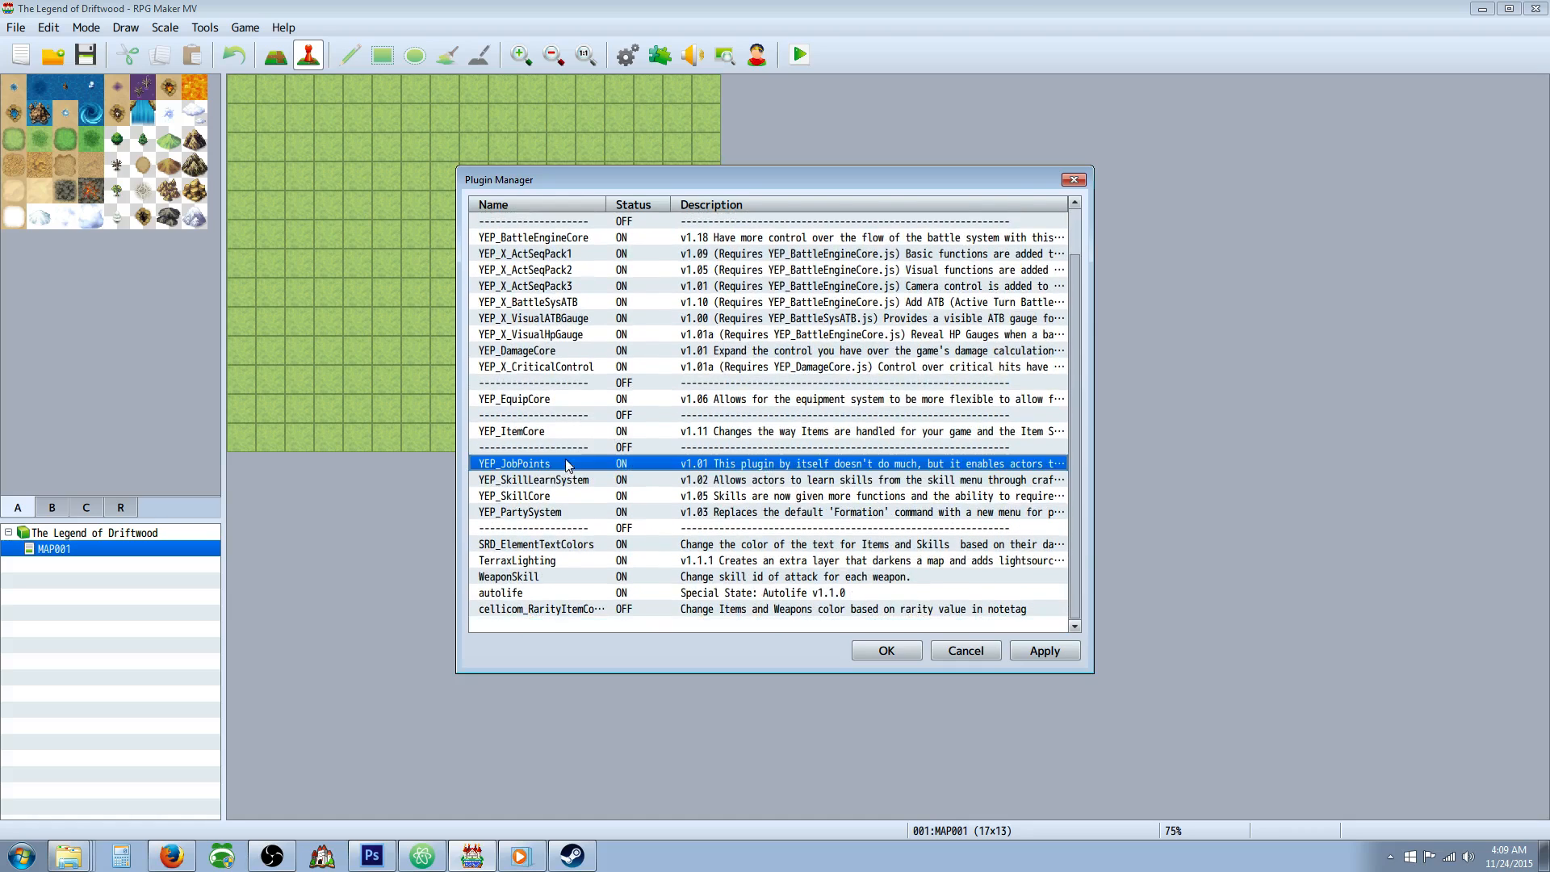
pyautogui.press('Down')
pyautogui.press('Down')
pyautogui.click(561, 465)
pyautogui.click(1044, 651)
pyautogui.click(885, 651)
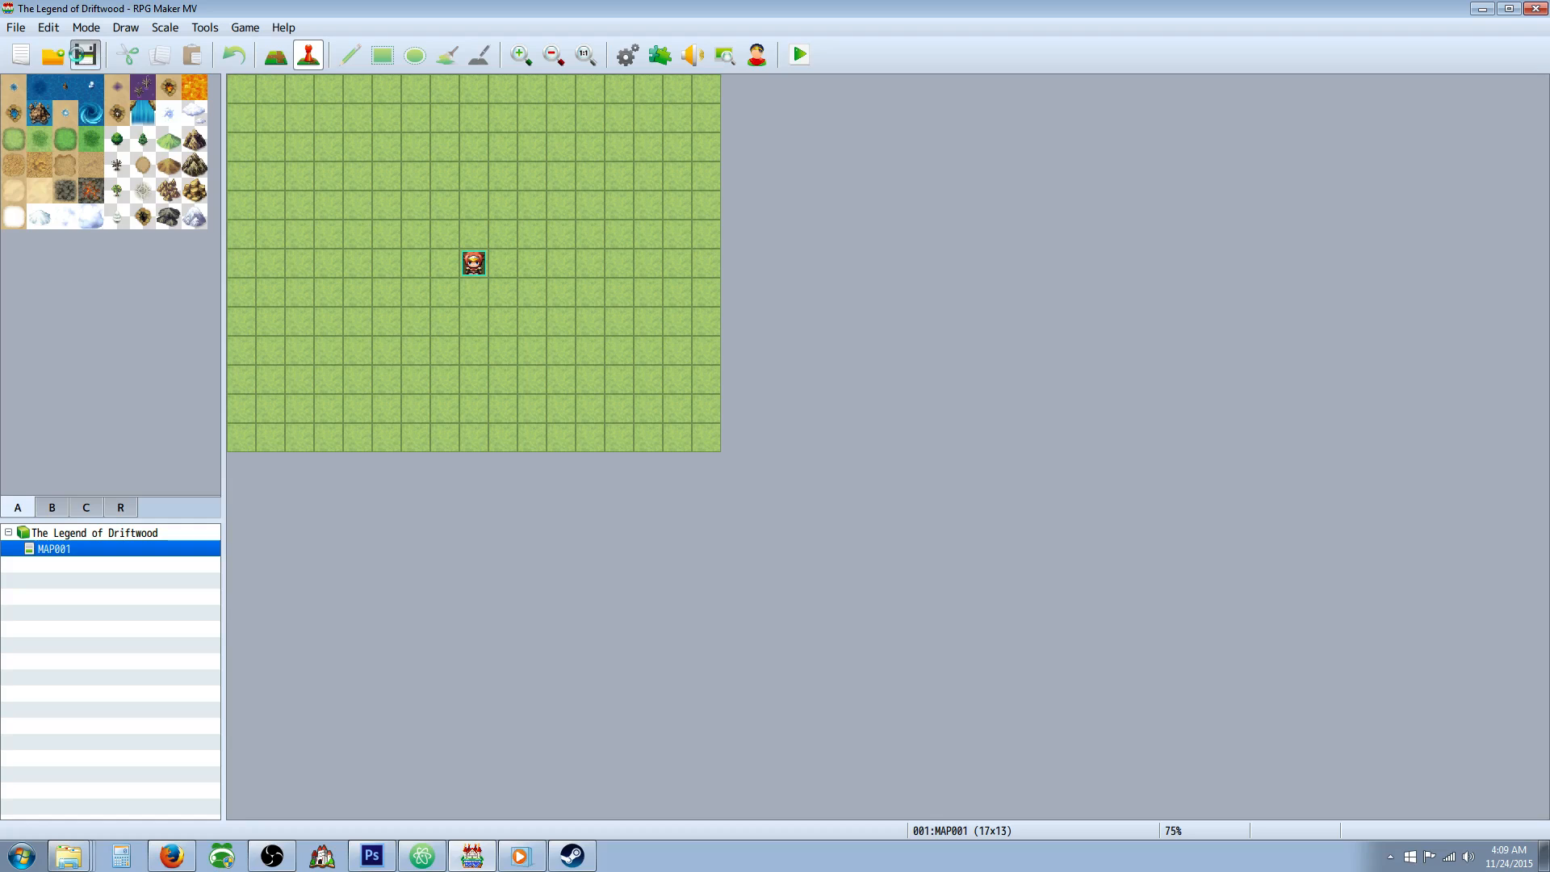
# Open the project database and look through the default skills, including Fire and Spark.
pyautogui.click(629, 55)
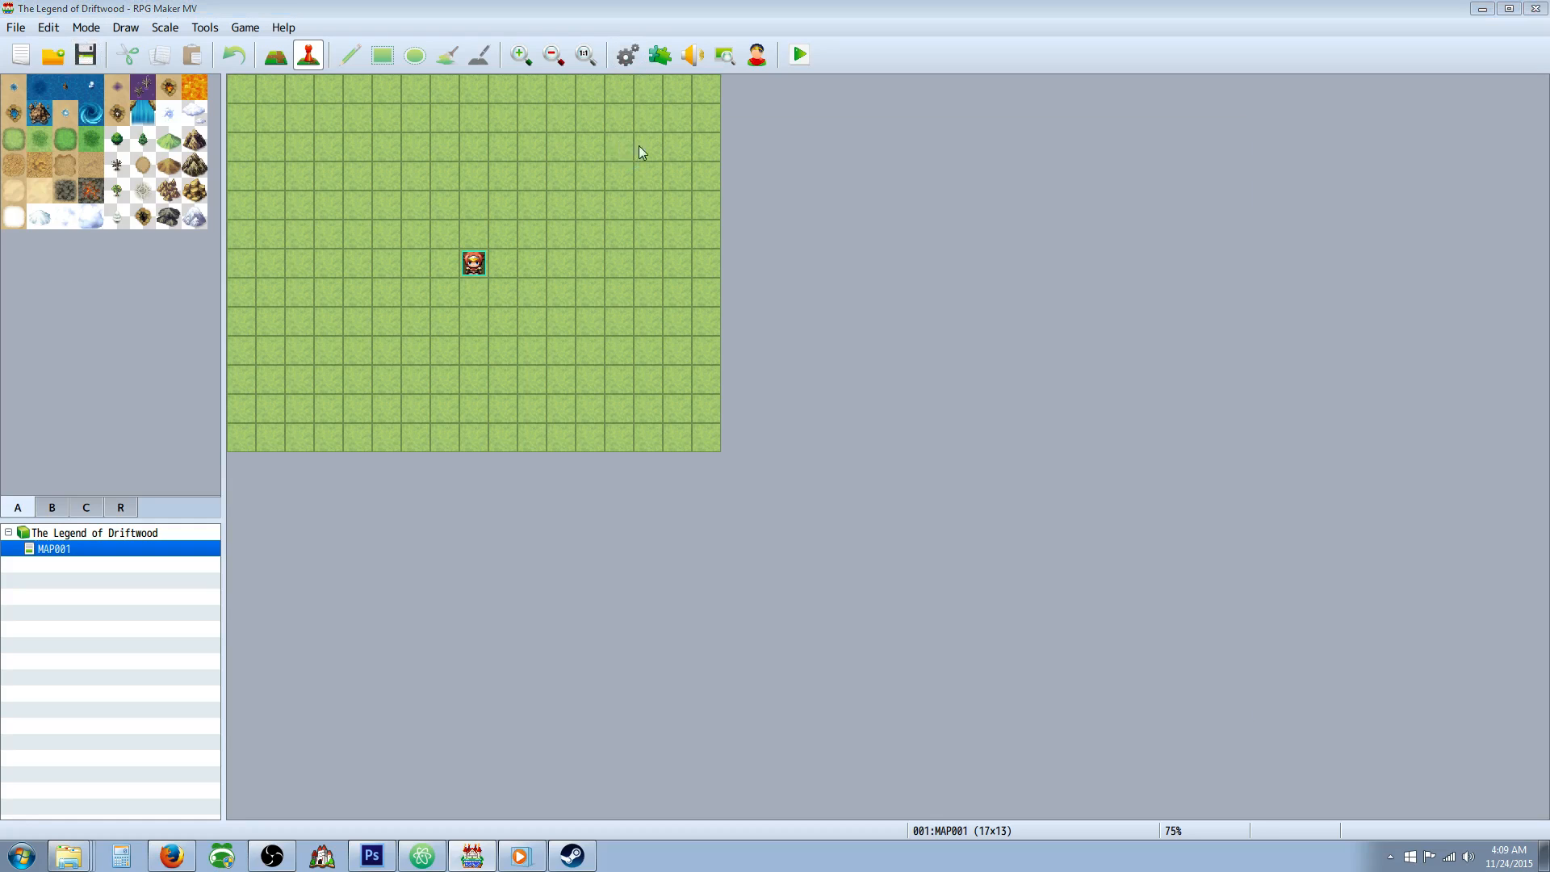
pyautogui.click(339, 214)
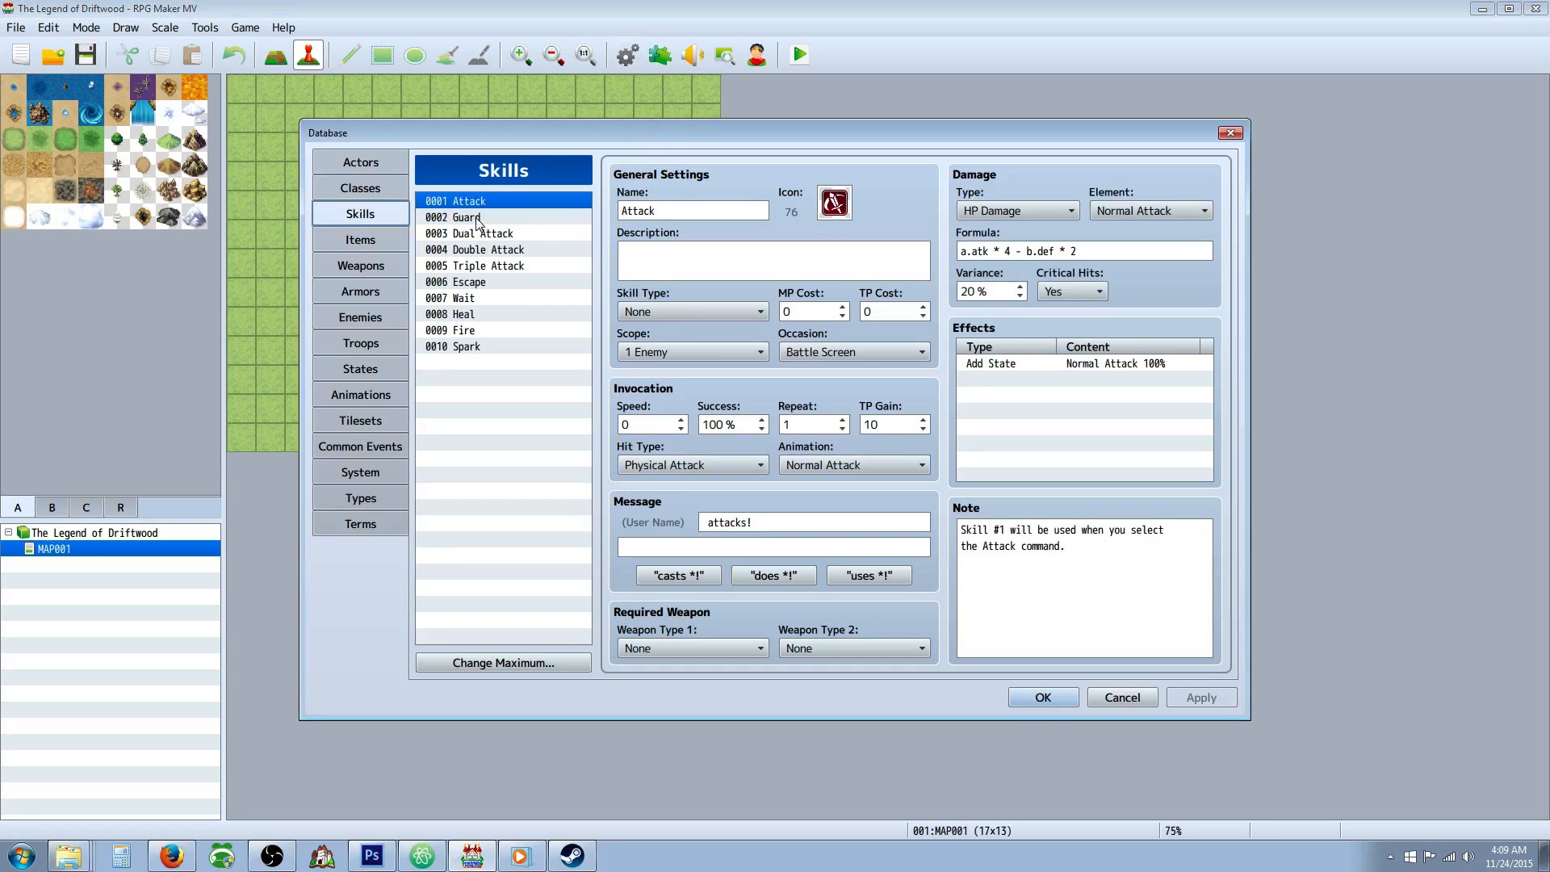
pyautogui.click(499, 288)
pyautogui.click(497, 308)
pyautogui.click(497, 331)
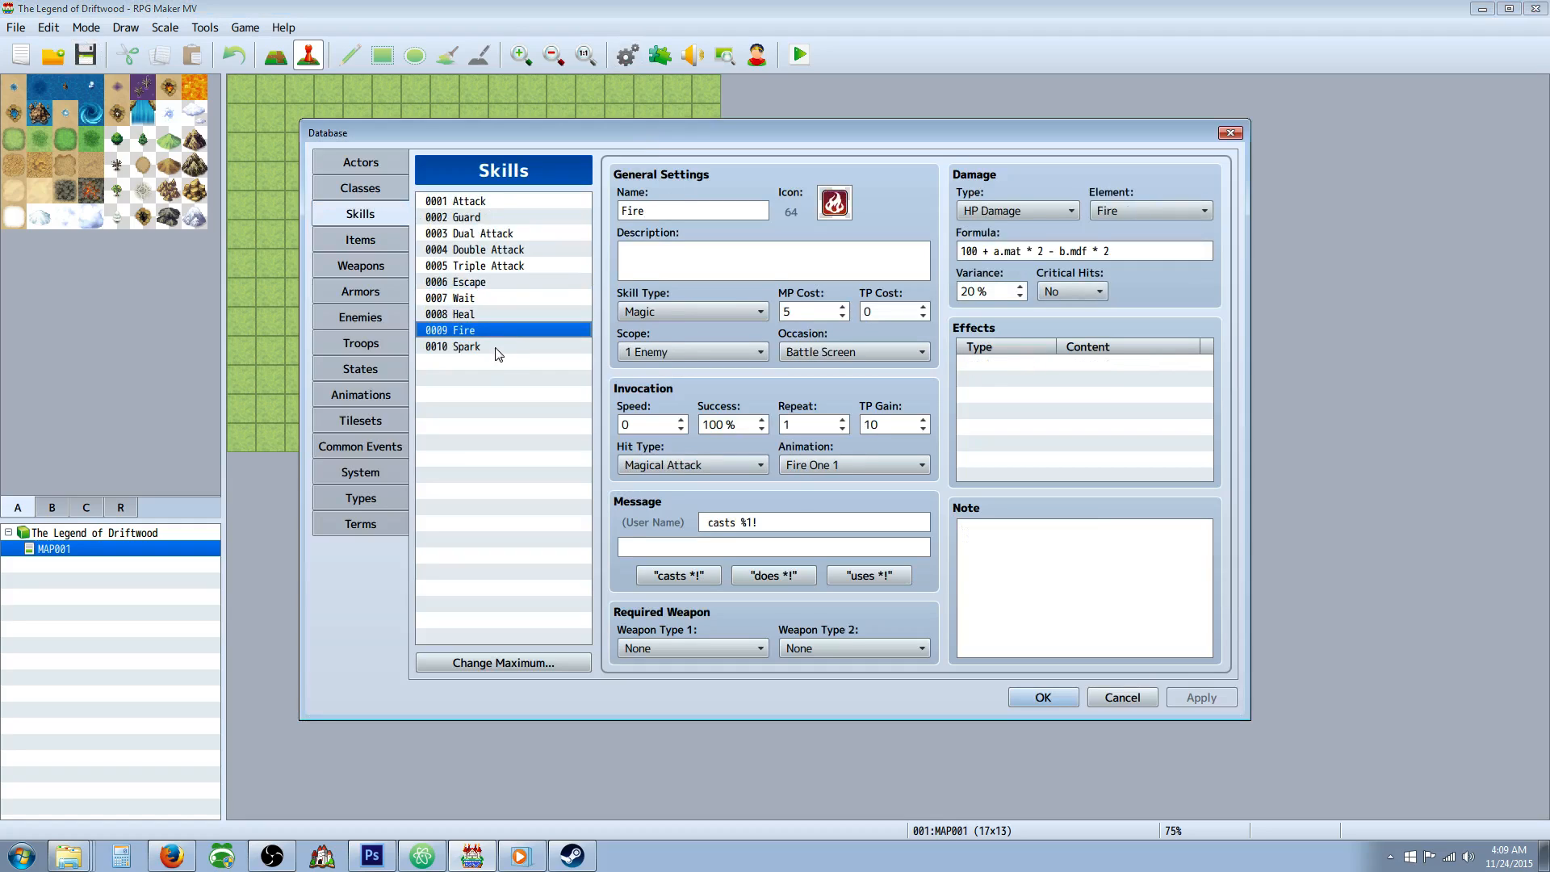
pyautogui.click(495, 346)
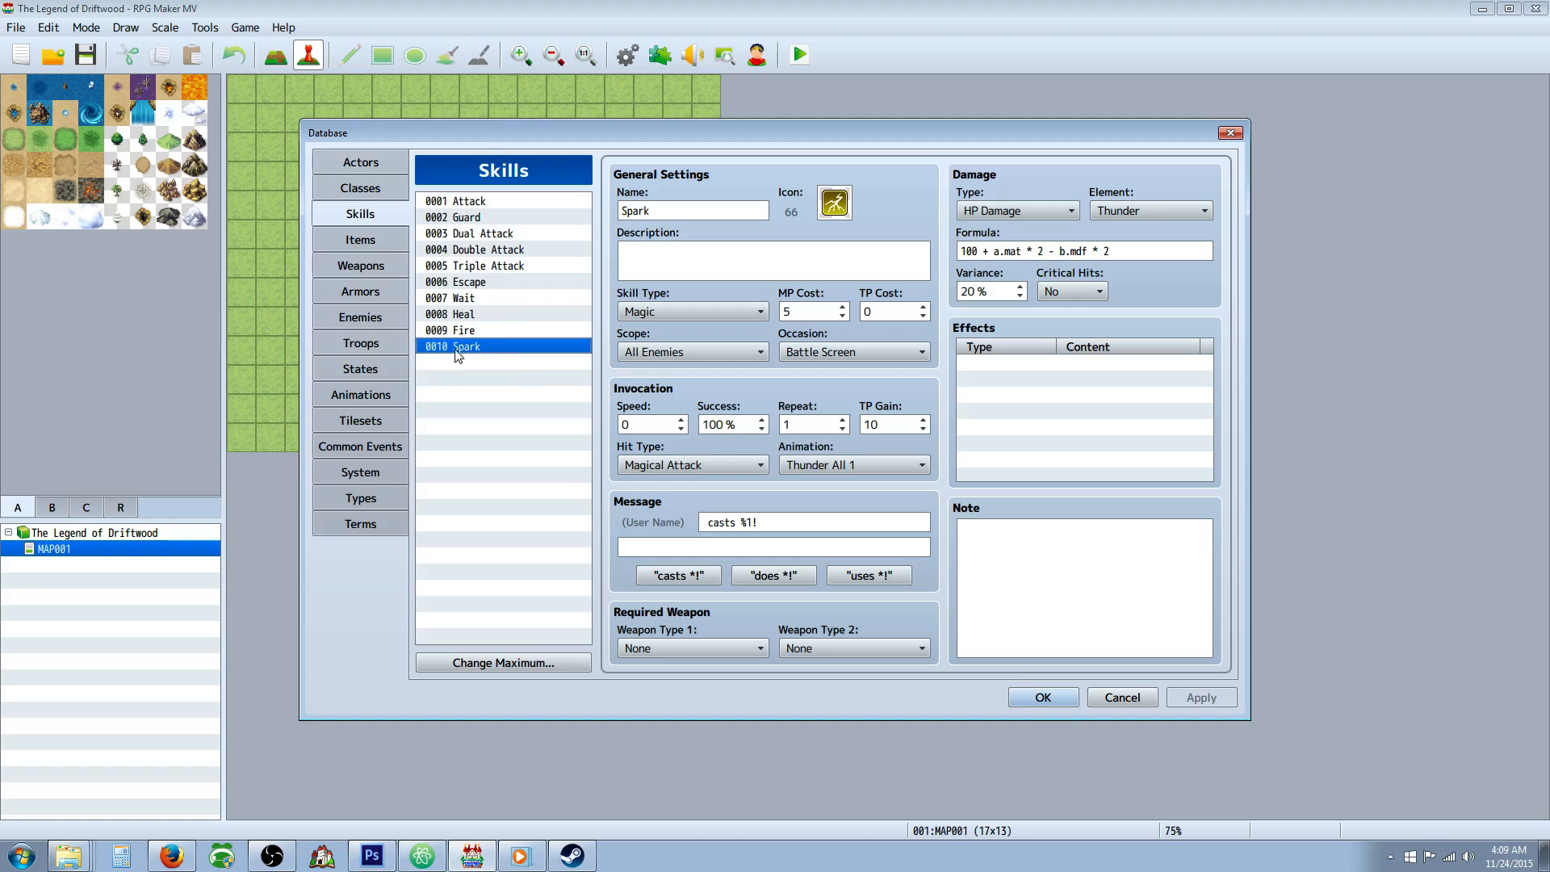
# Examine the database's default classes and actors, including the fourth actor's settings.
pyautogui.click(374, 189)
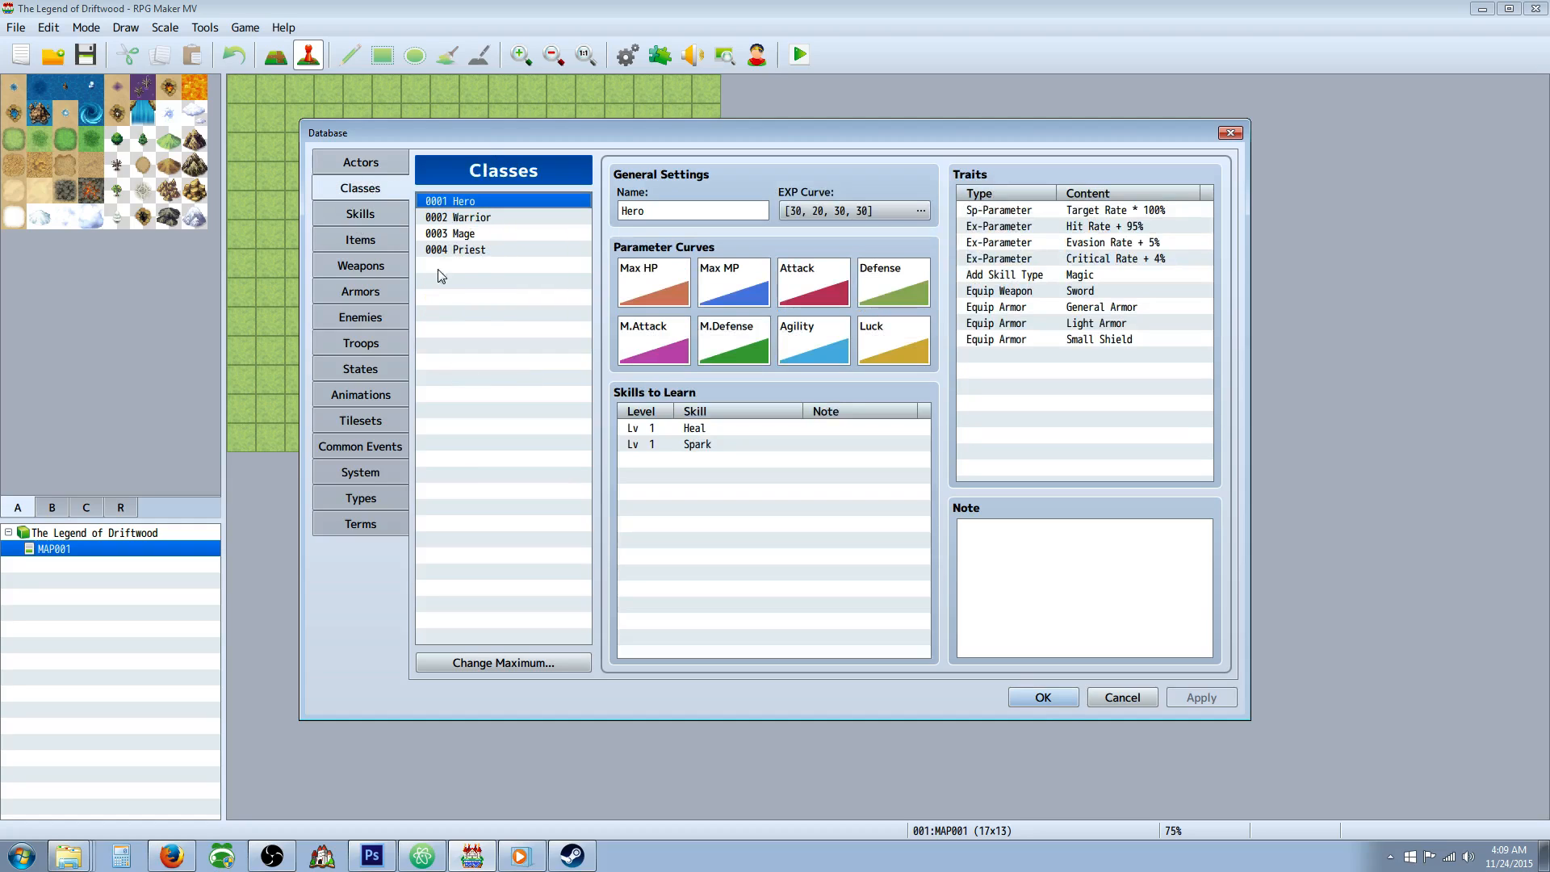
pyautogui.click(360, 162)
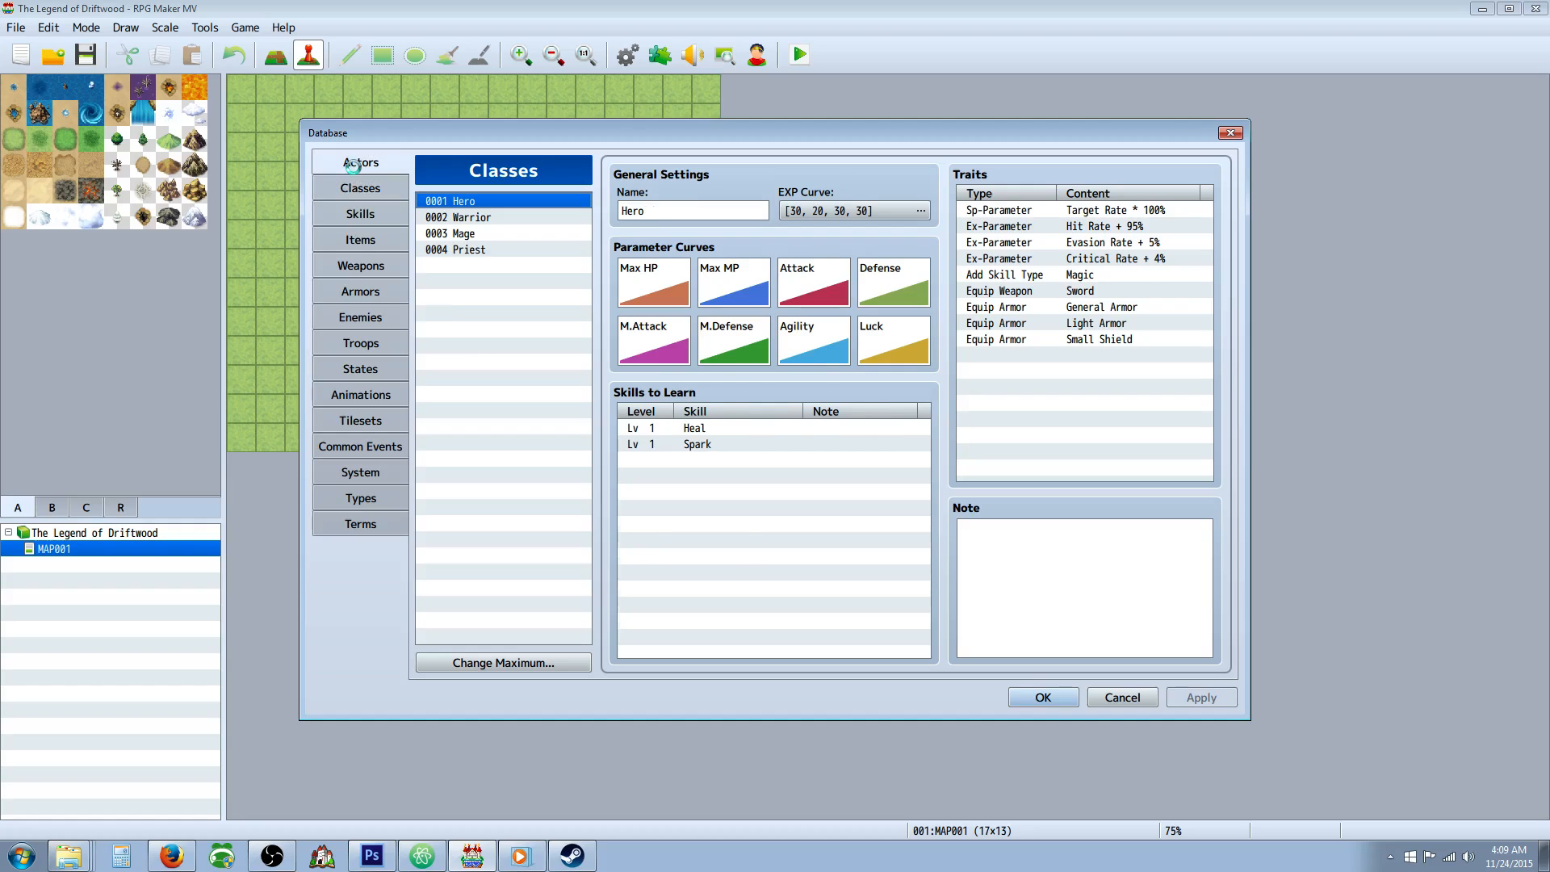
pyautogui.click(386, 194)
pyautogui.click(378, 162)
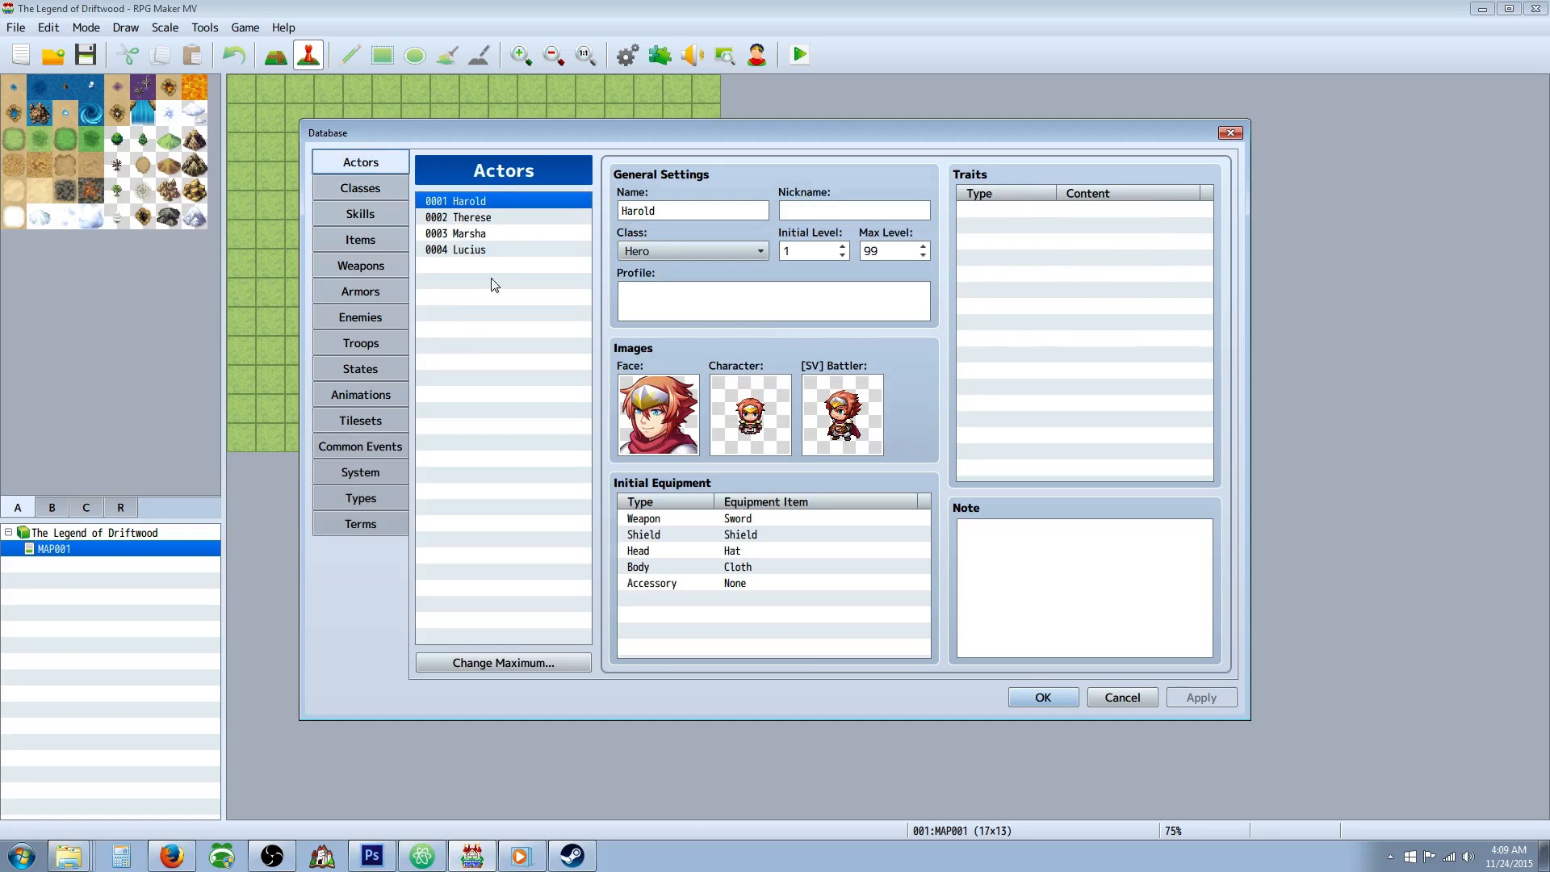
pyautogui.click(481, 250)
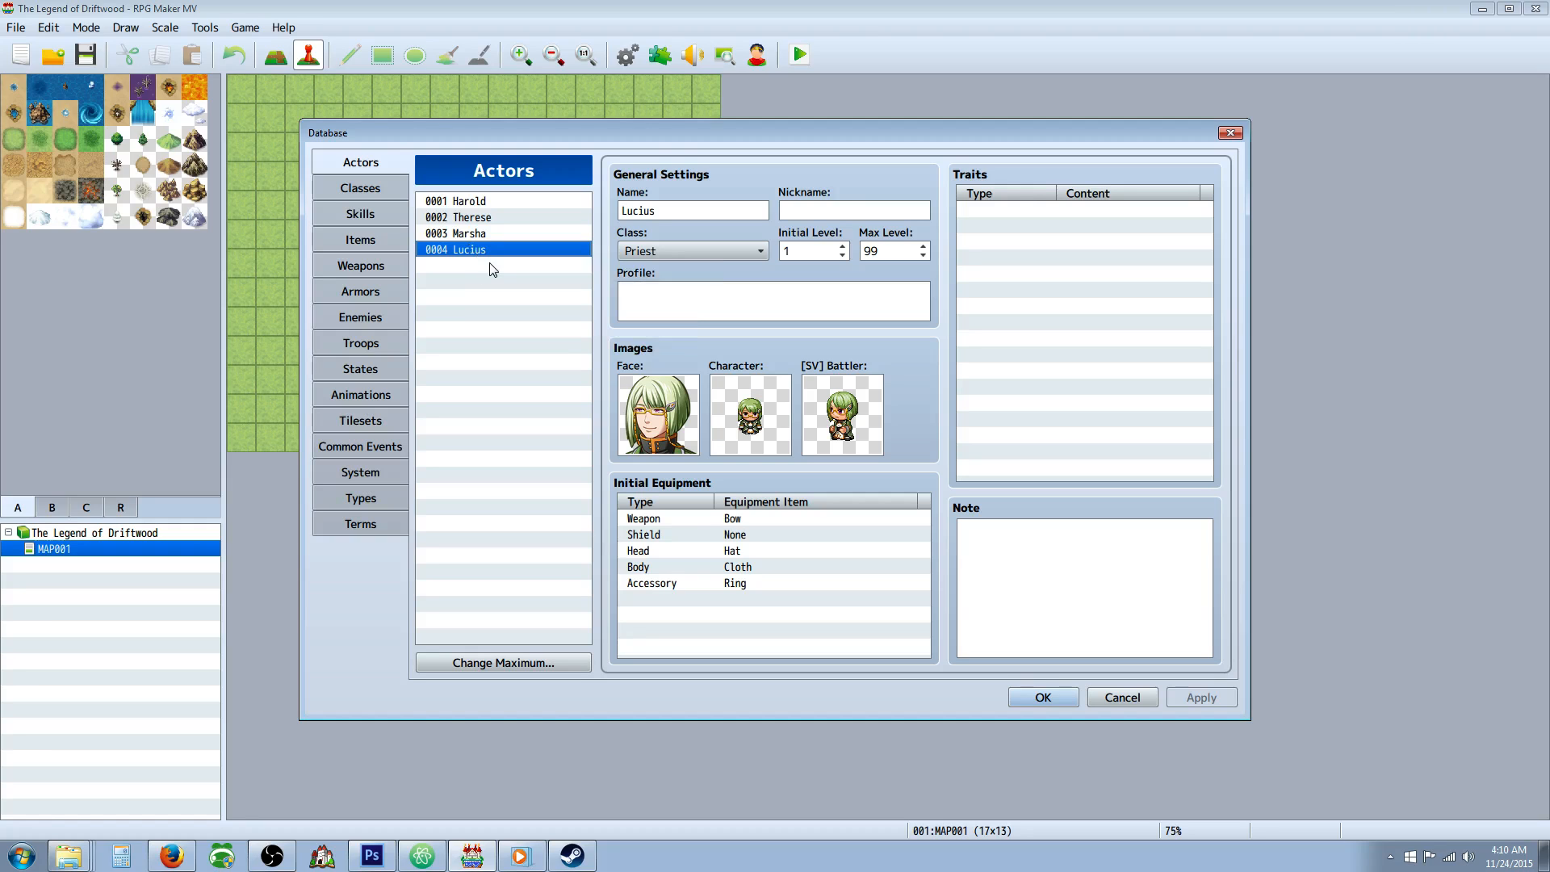
# Look through the database's default items, weapons, armors and enemies.
pyautogui.click(360, 189)
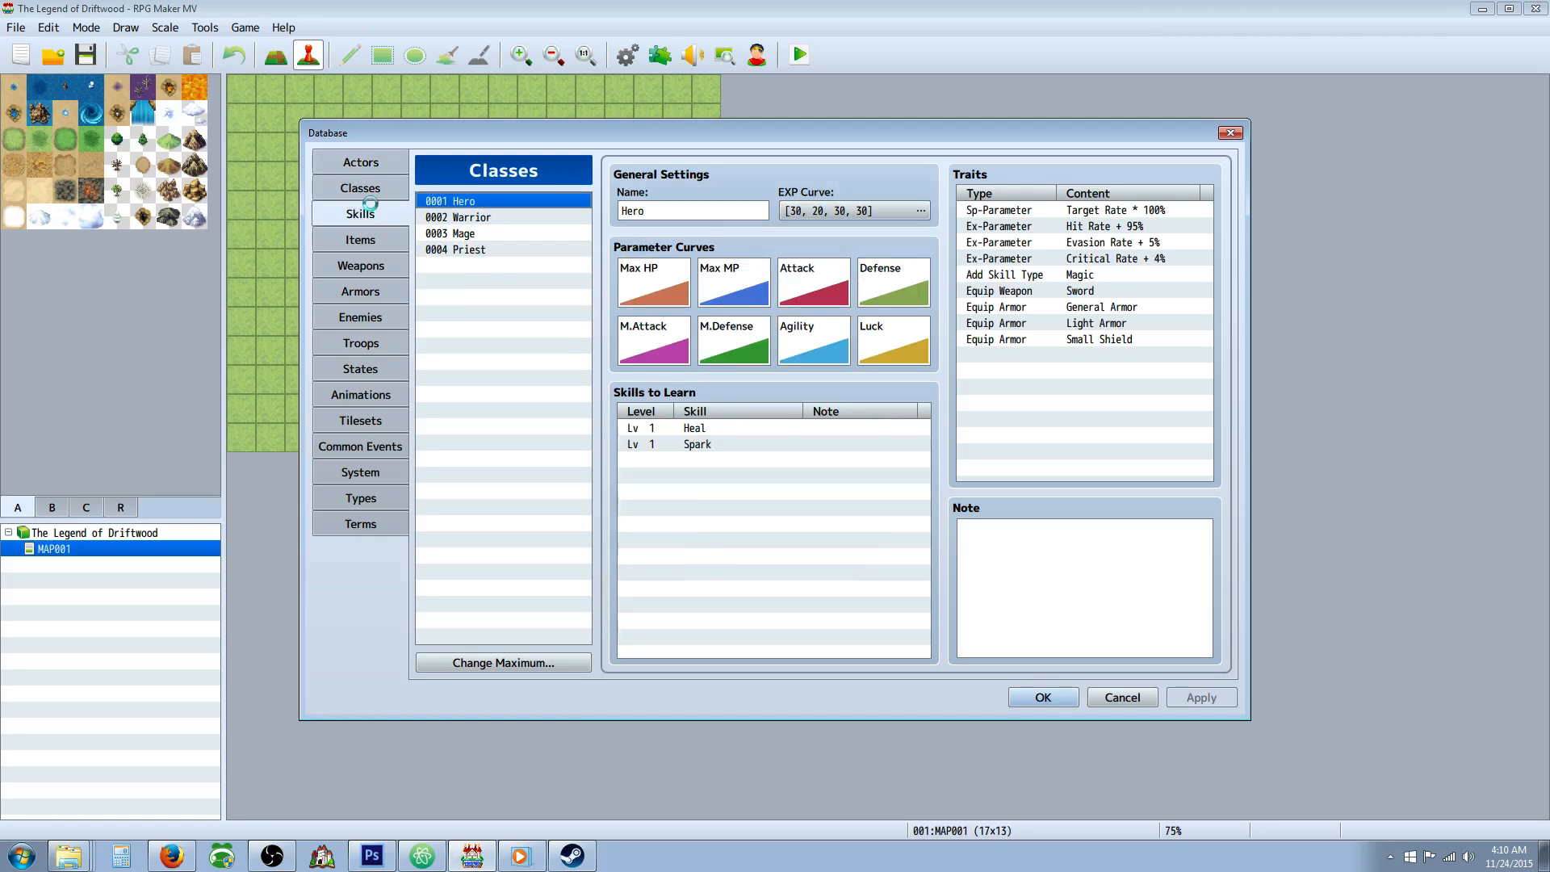
pyautogui.click(360, 214)
pyautogui.click(385, 243)
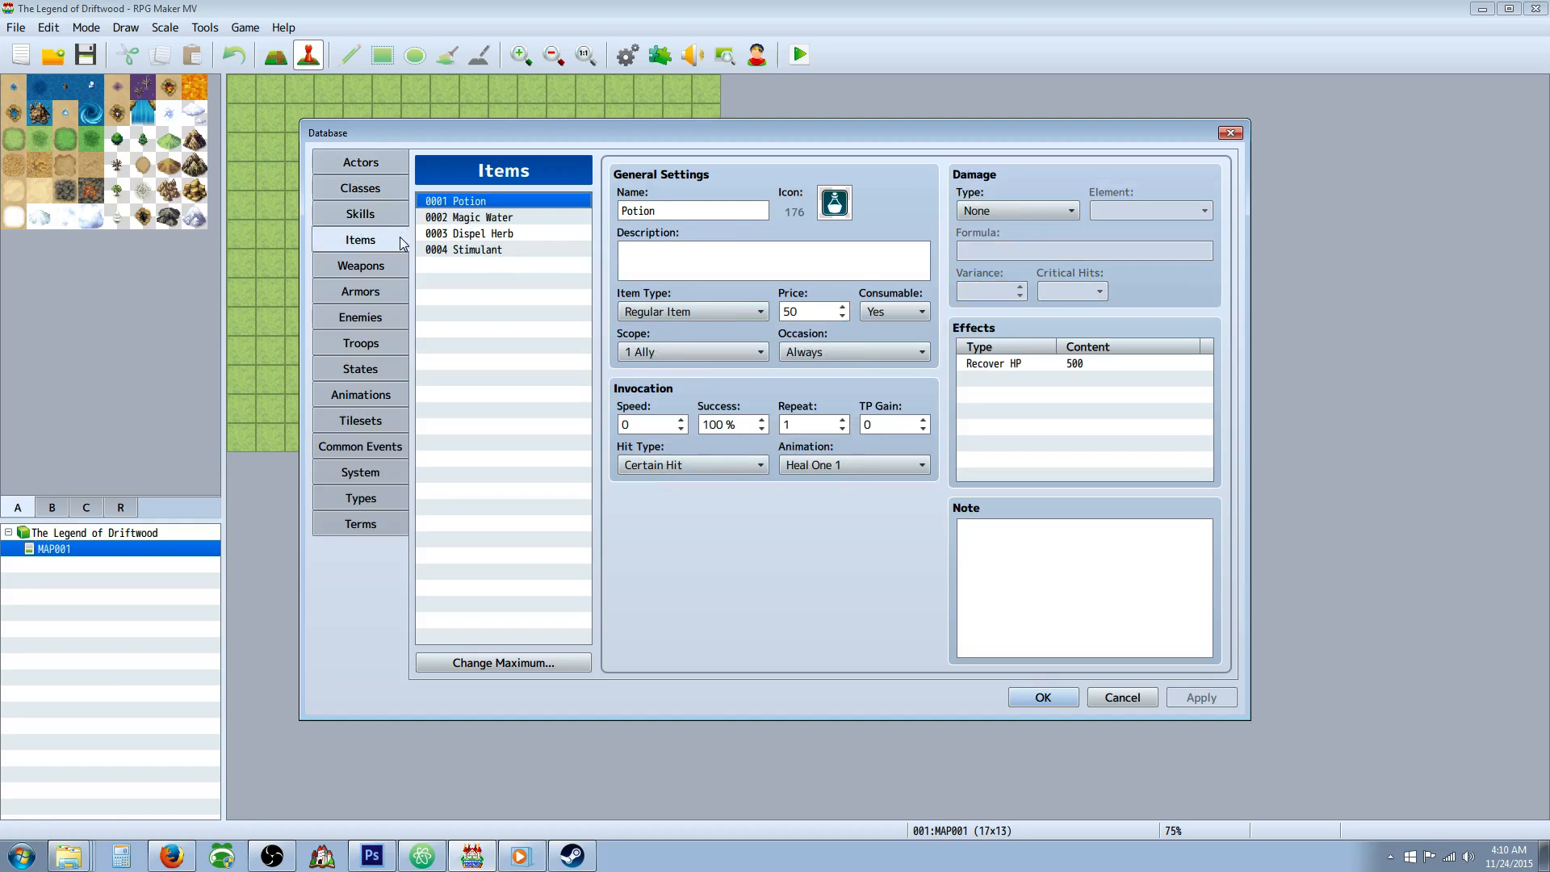
pyautogui.click(372, 214)
pyautogui.click(371, 242)
pyautogui.click(376, 266)
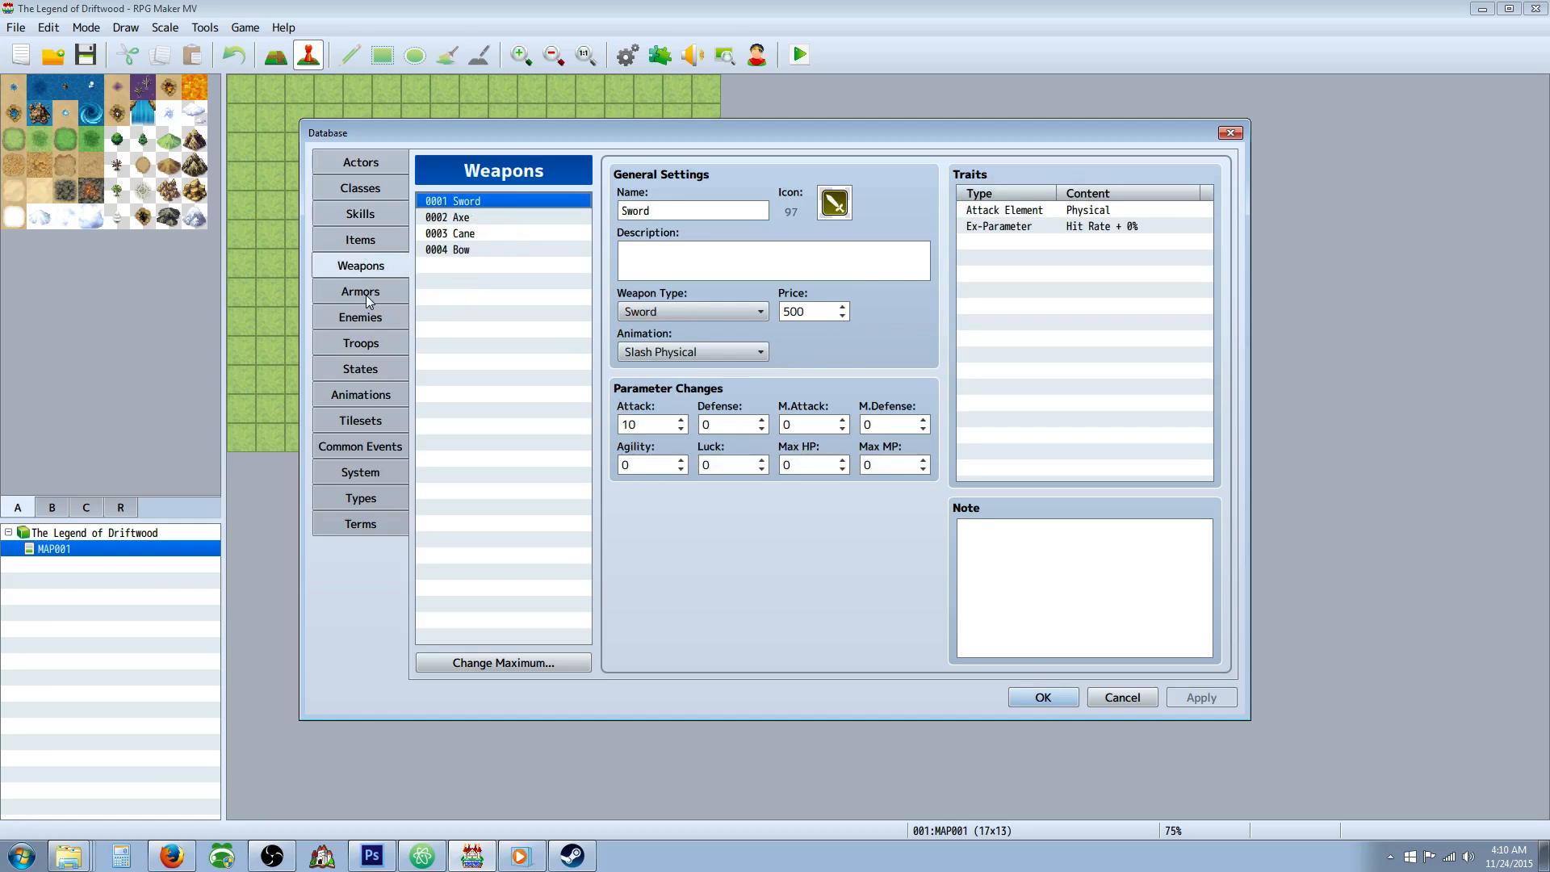
pyautogui.click(365, 293)
pyautogui.click(367, 317)
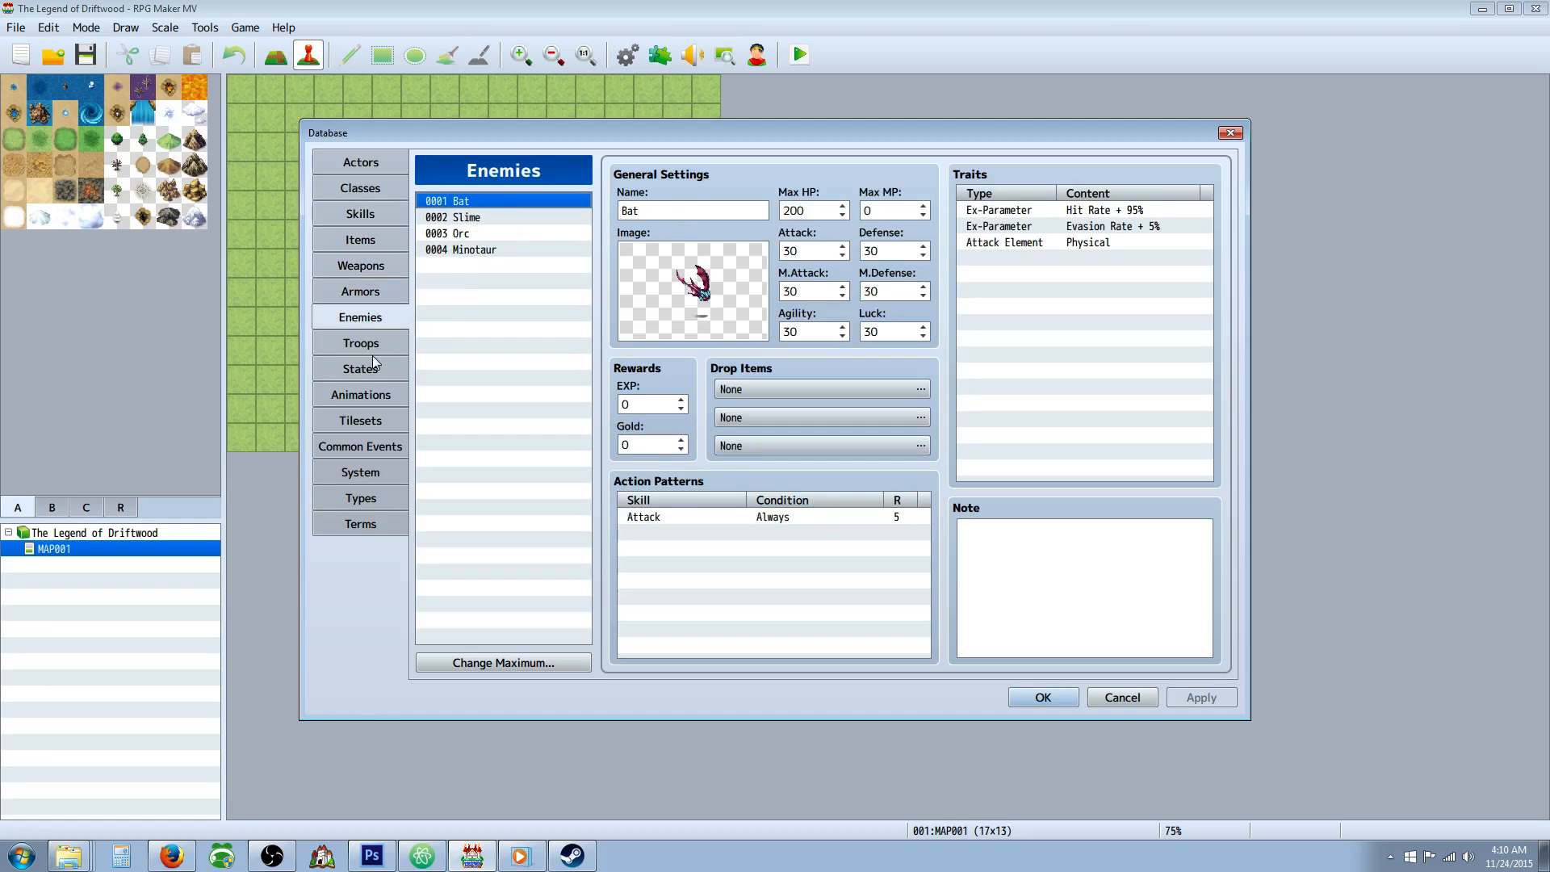
# View the database's default troops and states.
pyautogui.click(376, 347)
pyautogui.click(372, 370)
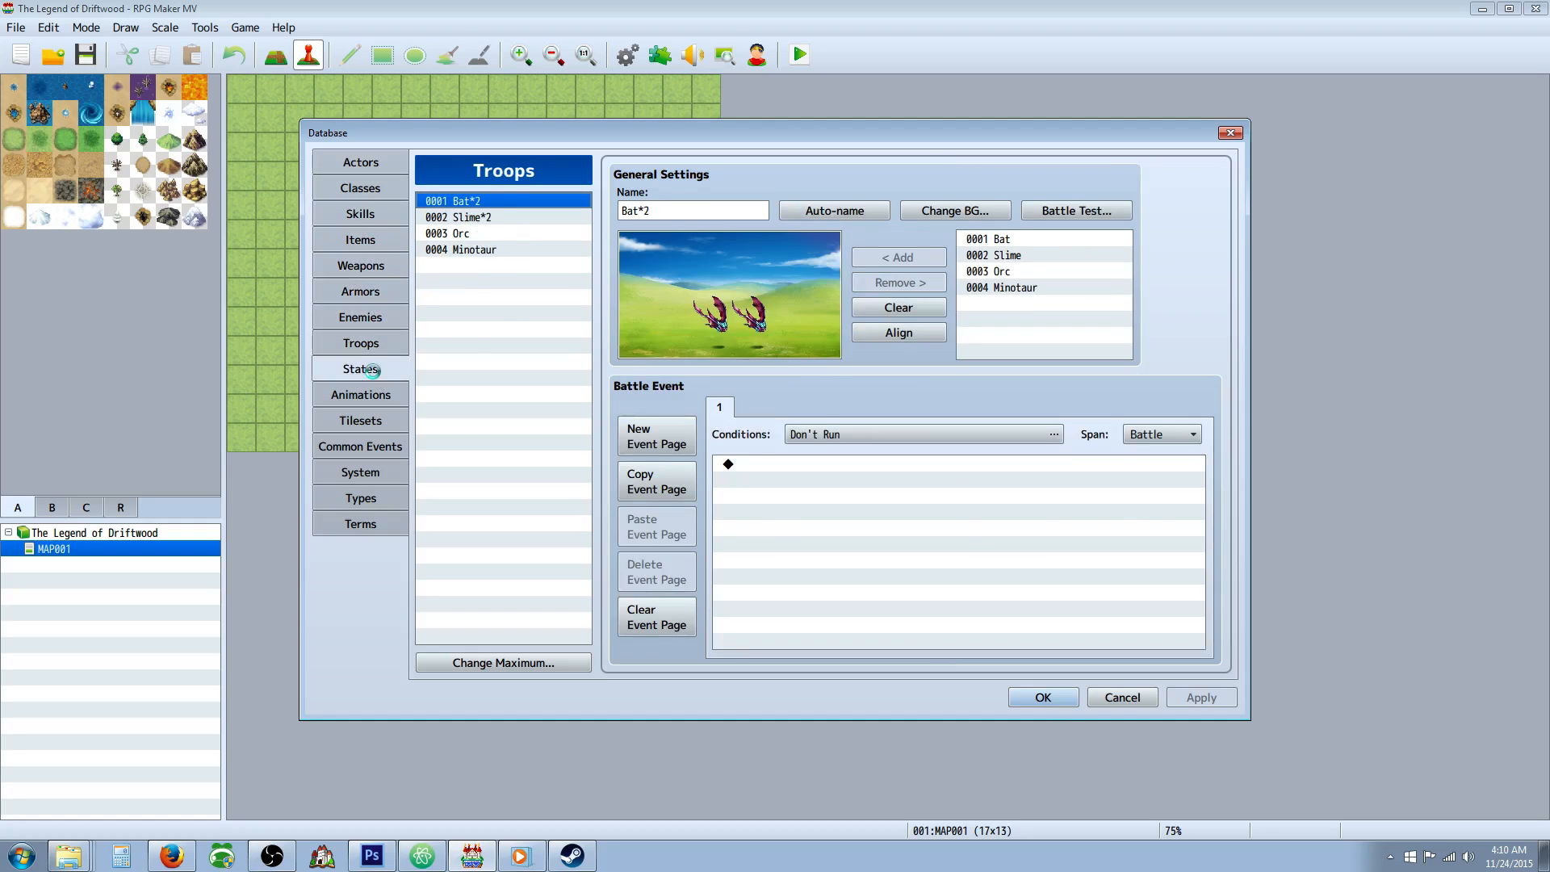
pyautogui.click(375, 394)
pyautogui.click(378, 369)
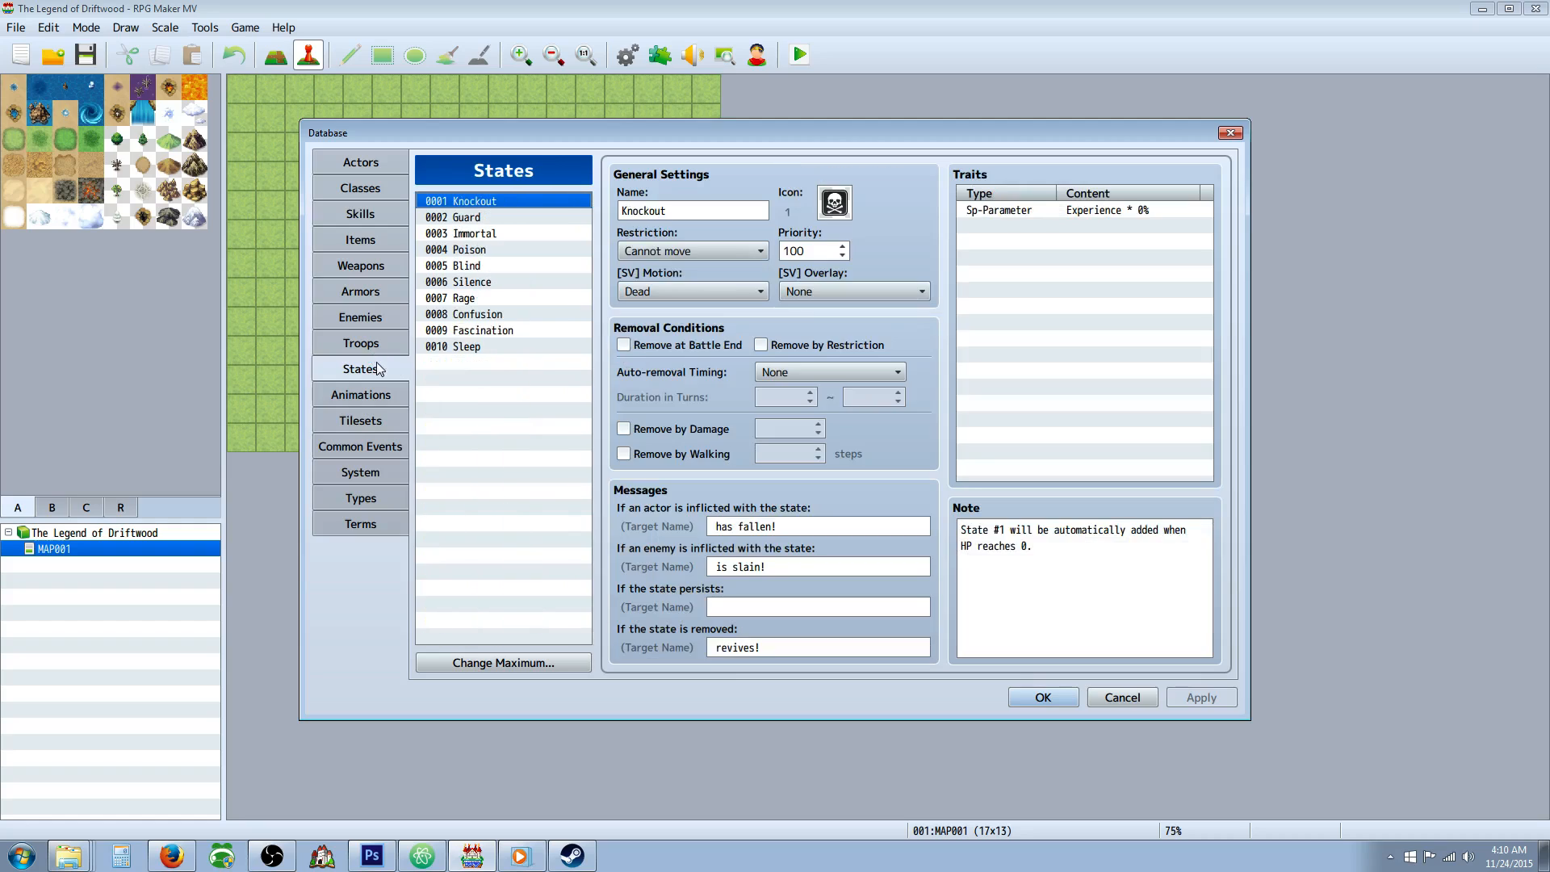
# Compare the settings of the Confusion and Fascination states.
pyautogui.click(495, 330)
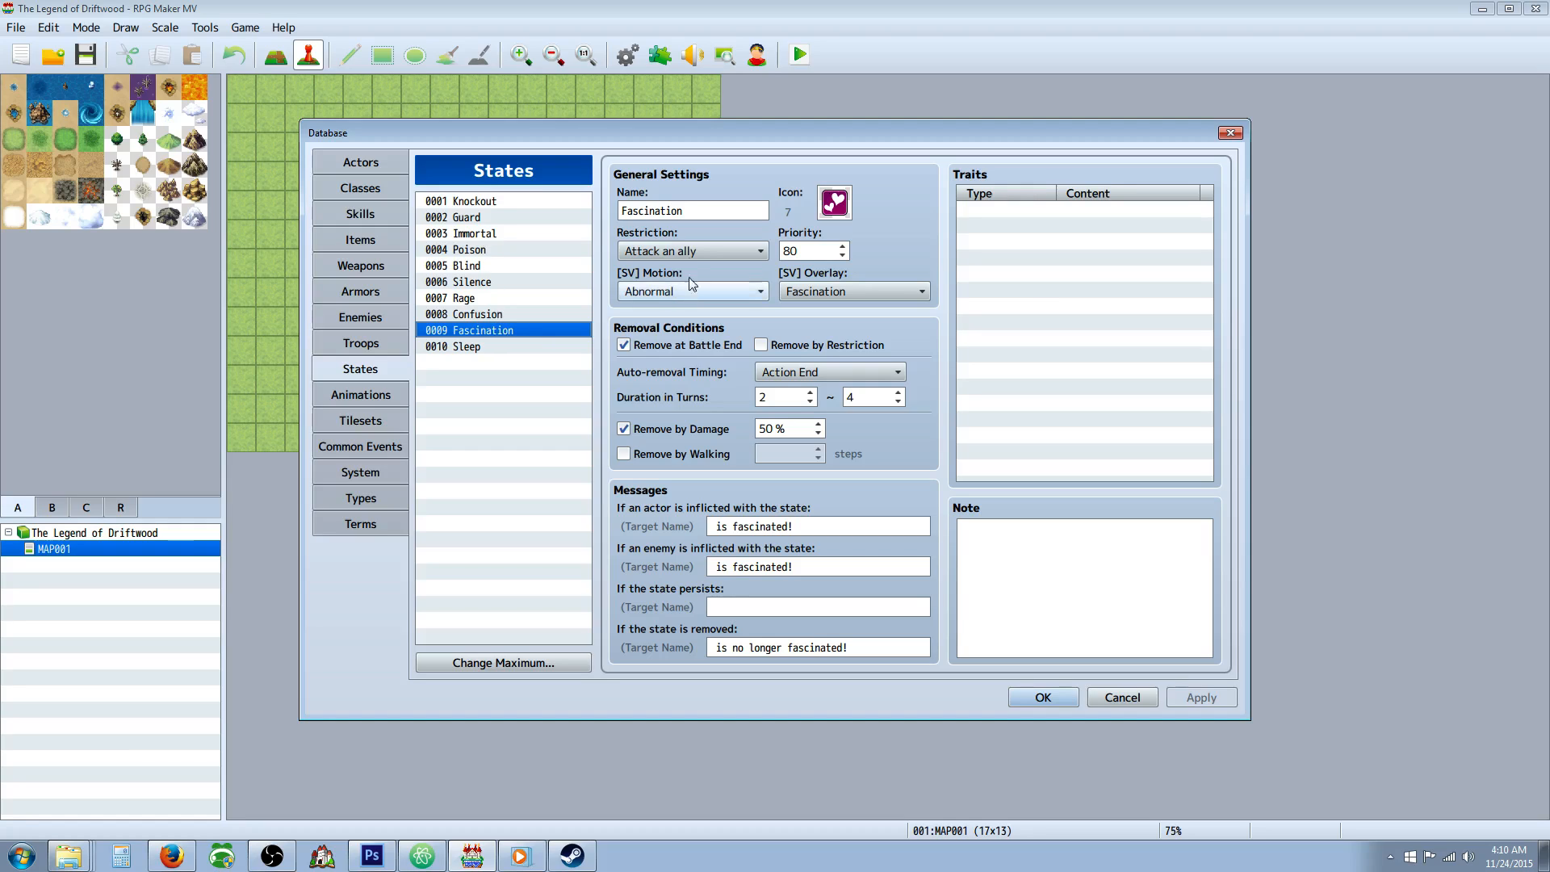
pyautogui.click(471, 317)
pyautogui.click(478, 332)
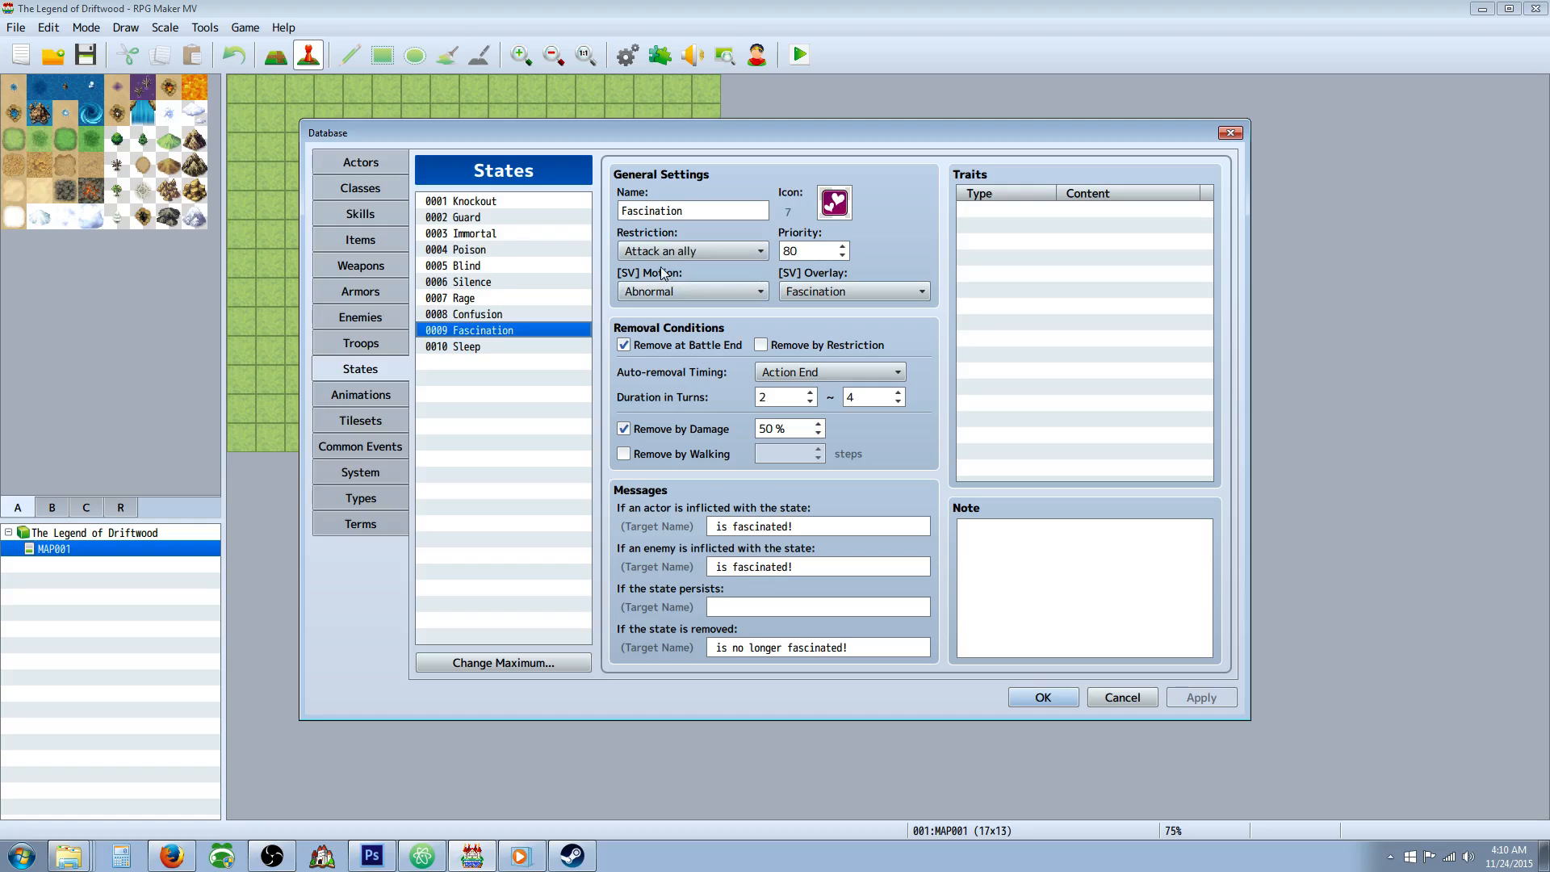
pyautogui.click(495, 317)
pyautogui.click(491, 331)
pyautogui.click(495, 319)
pyautogui.click(499, 331)
pyautogui.click(498, 316)
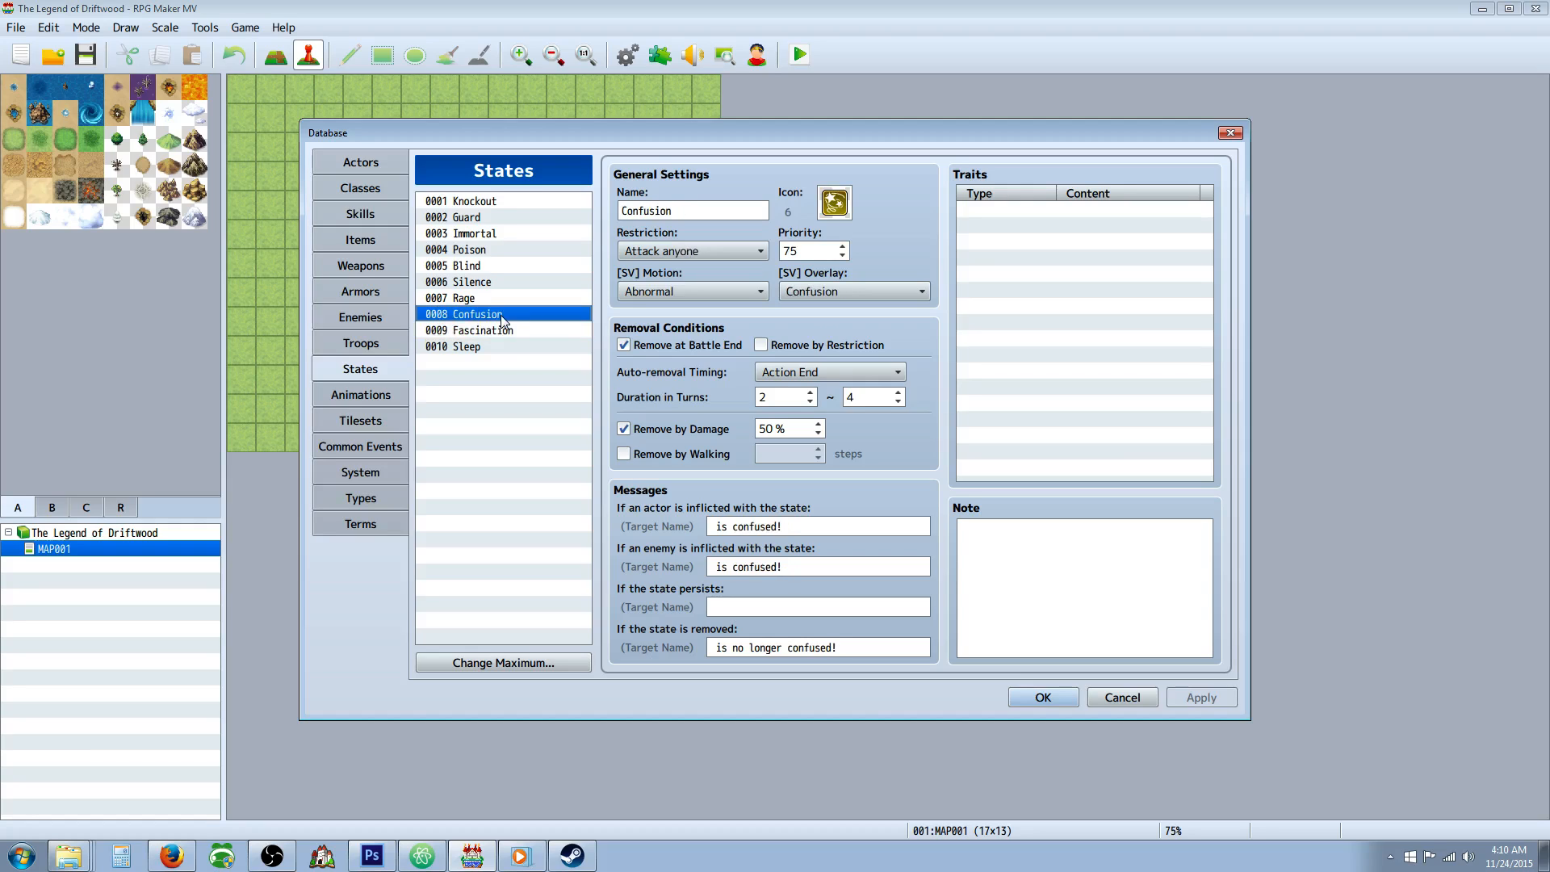
pyautogui.click(502, 332)
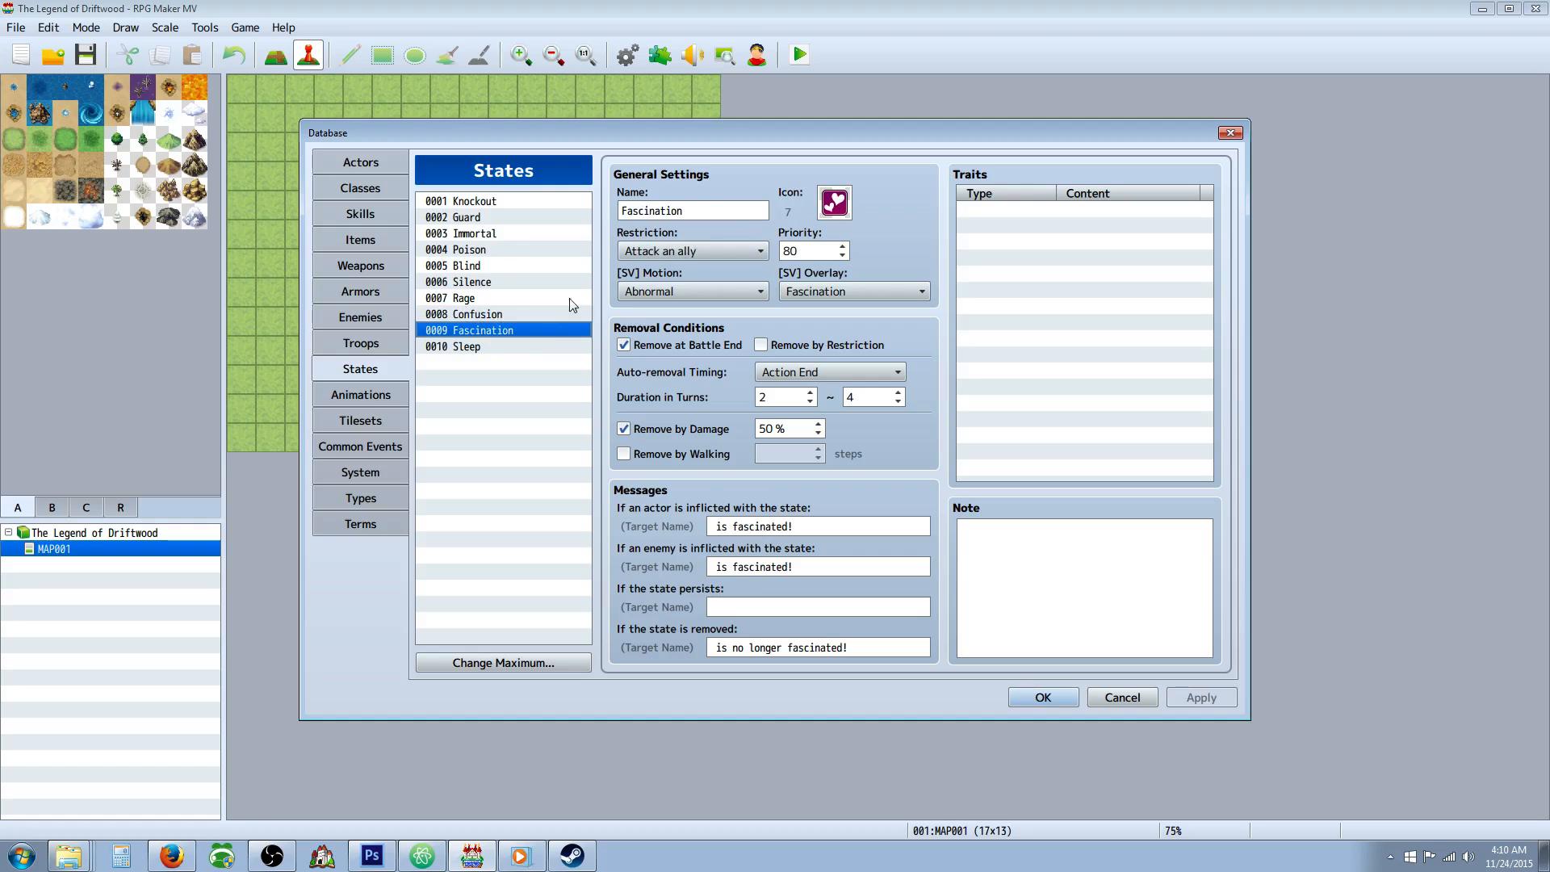
# Look through the default animations down to the end of the list and inspect Glowing Light.
pyautogui.click(370, 397)
pyautogui.moveTo(583, 275); pyautogui.dragTo(575, 624)
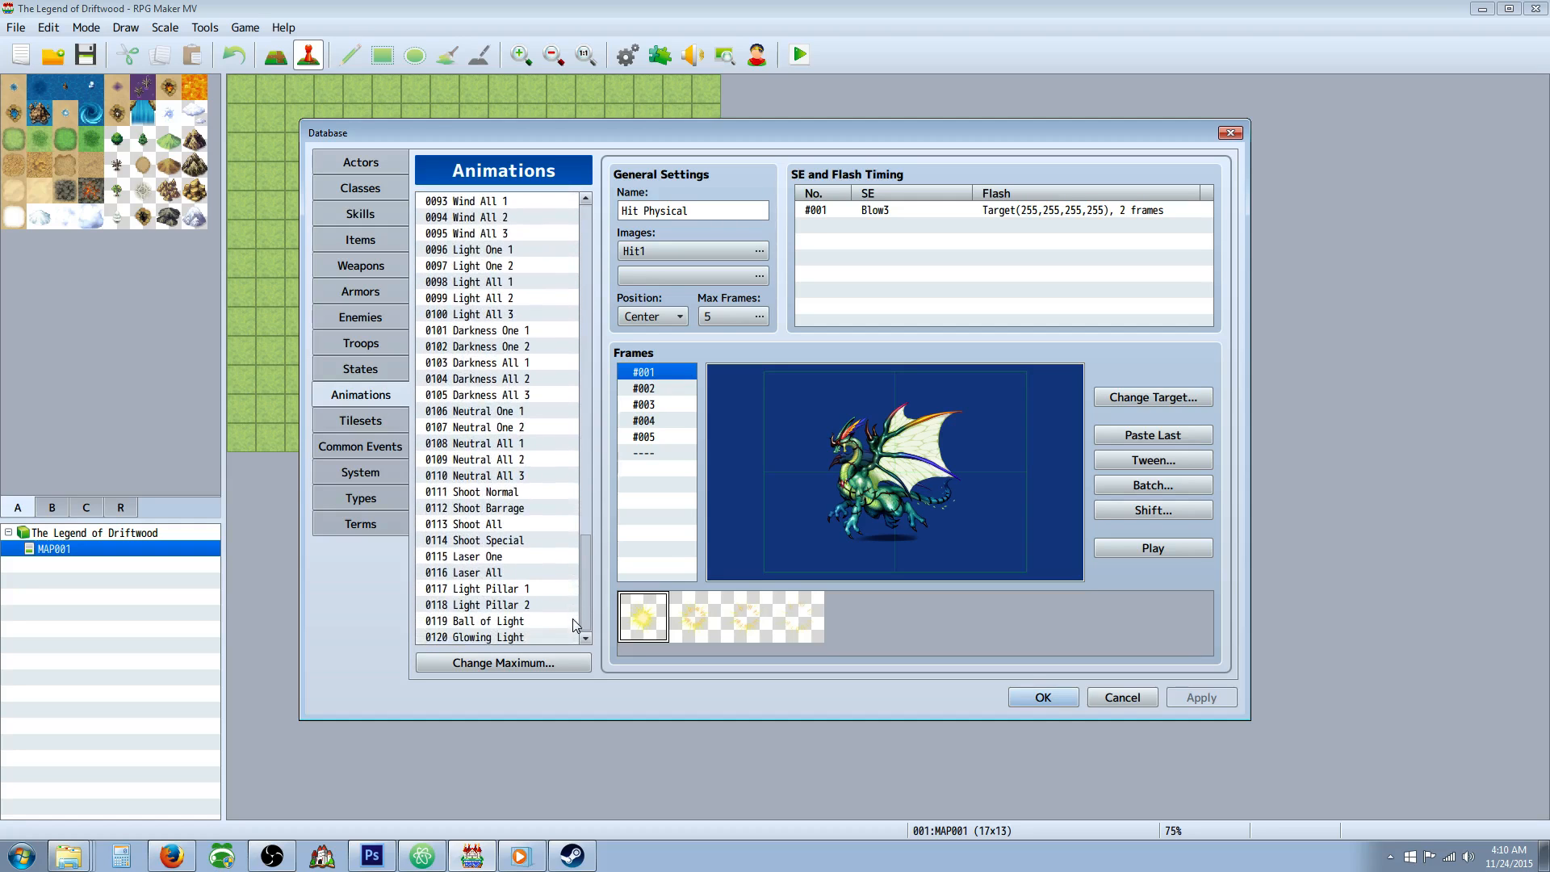
pyautogui.click(525, 636)
pyautogui.moveTo(583, 563); pyautogui.dragTo(585, 615)
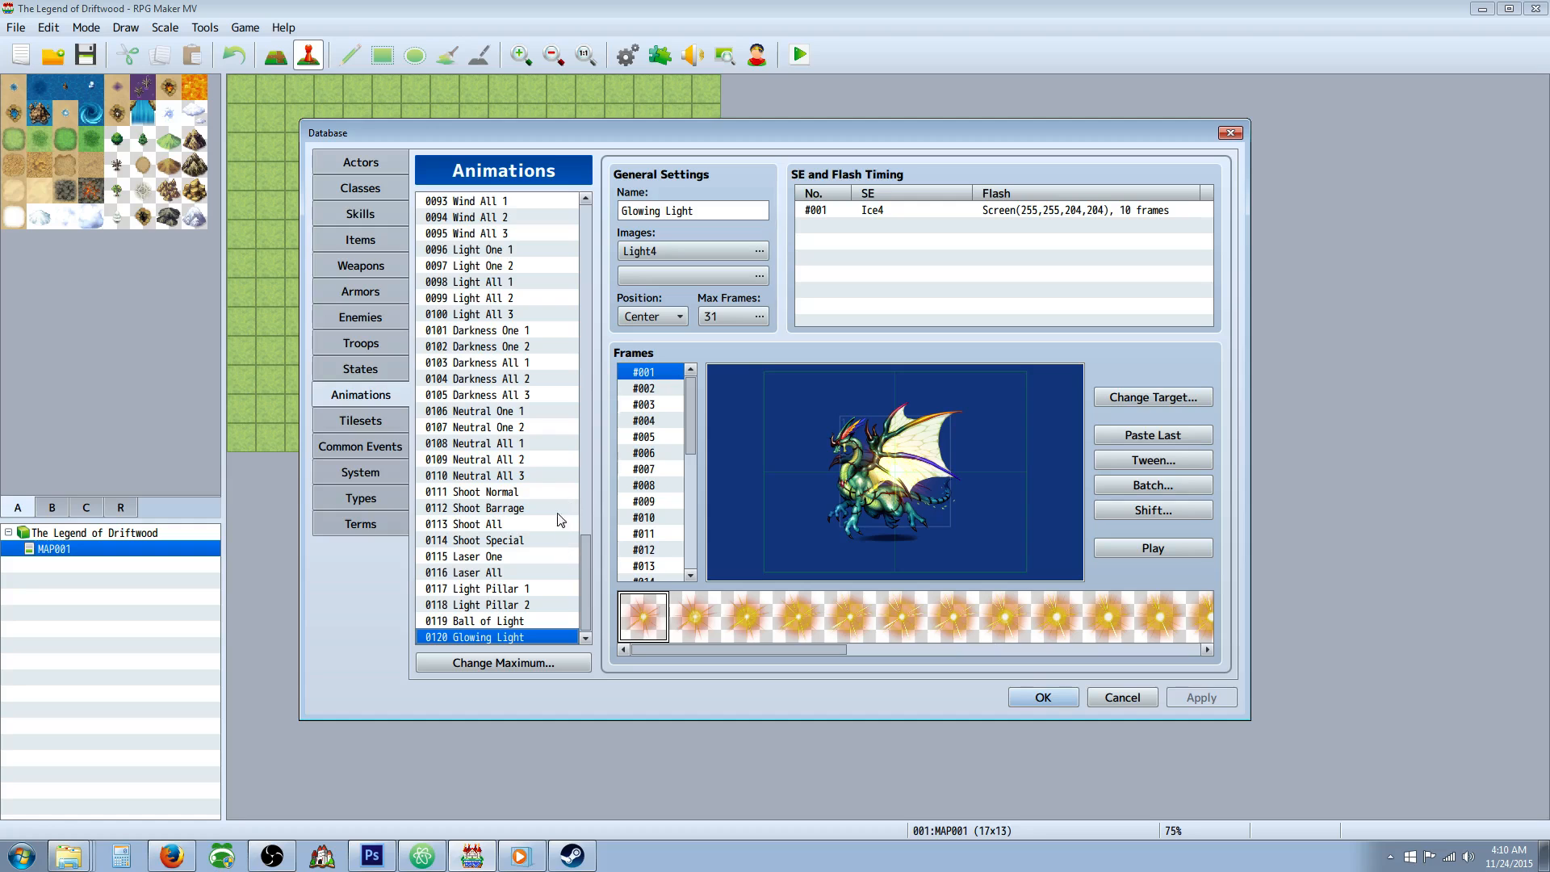
pyautogui.moveTo(585, 583)
pyautogui.mouseDown()
pyautogui.moveTo(593, 286)
pyautogui.moveTo(579, 599)
pyautogui.mouseUp()
# Examine the default tilesets, comparing SF Outside with SF Inside.
pyautogui.click(368, 422)
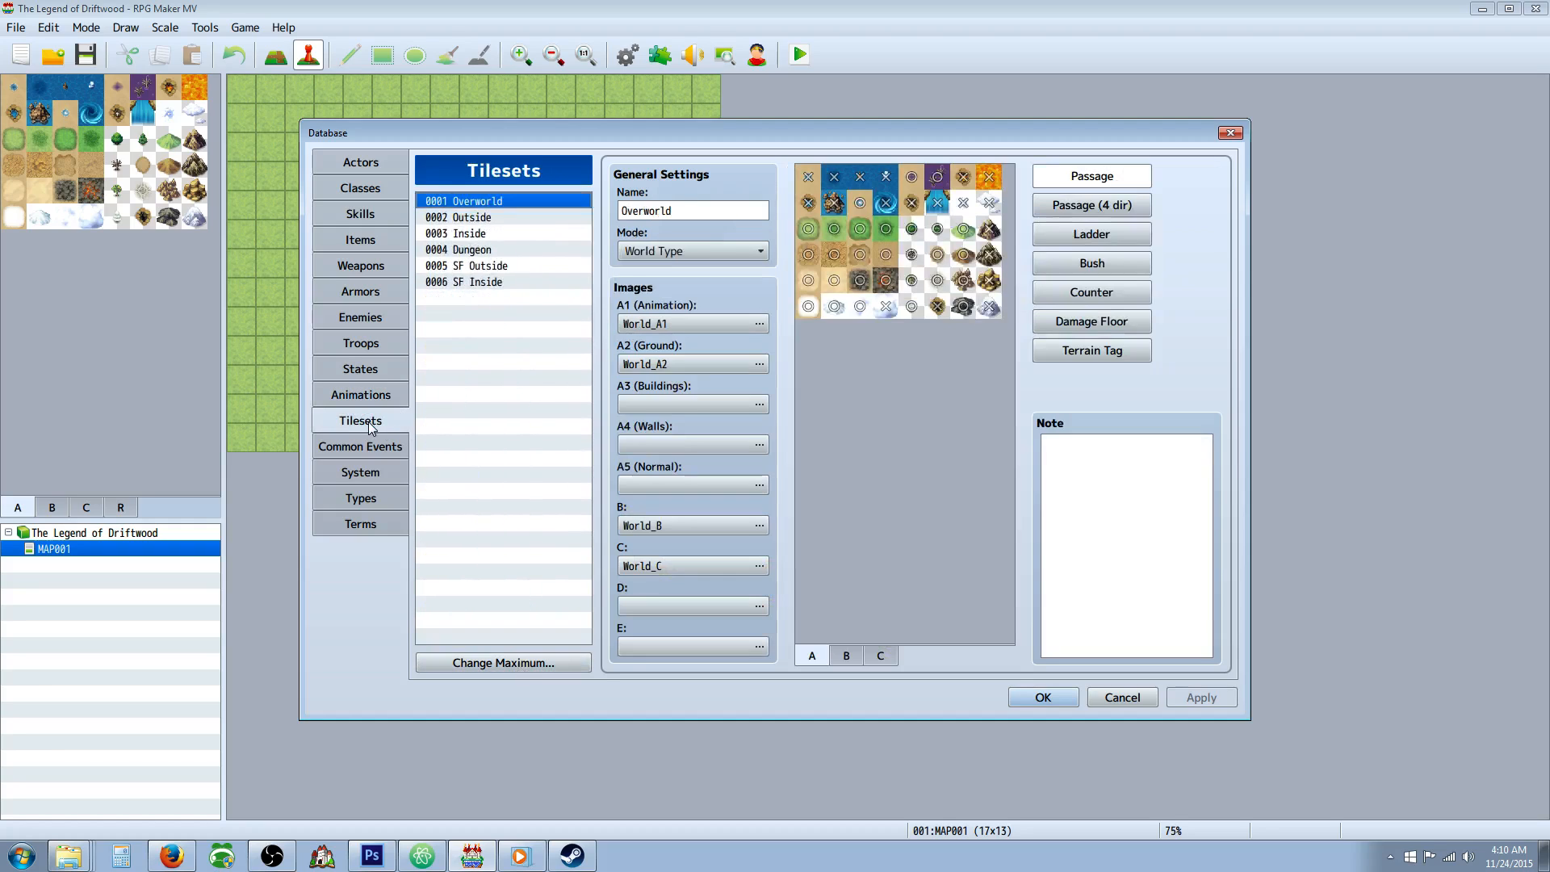
pyautogui.click(475, 283)
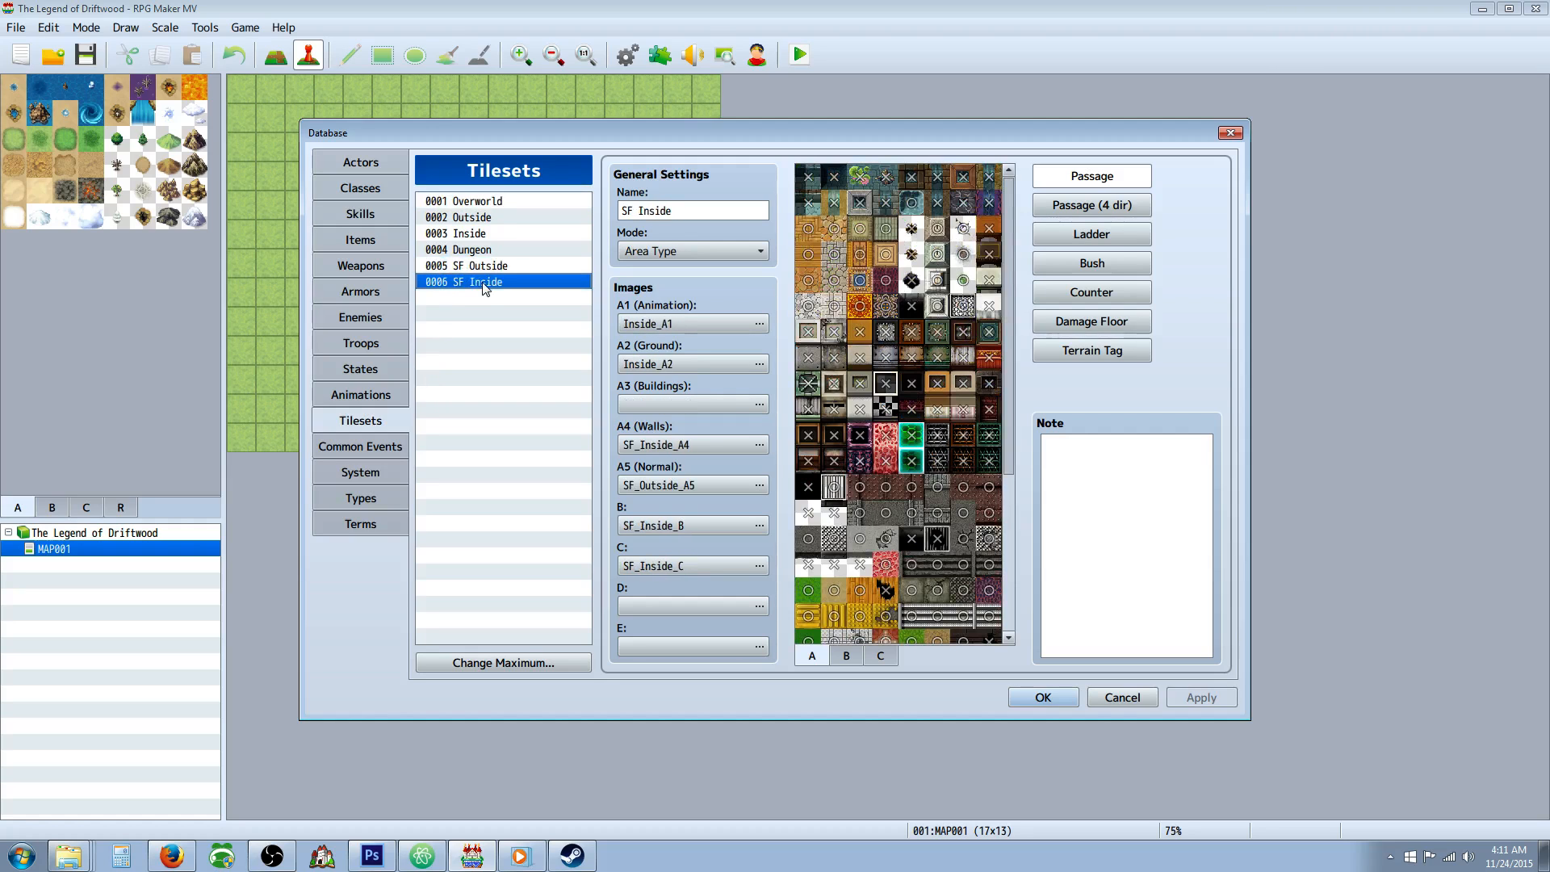
pyautogui.click(486, 264)
pyautogui.click(489, 284)
# View the database's common events and the game's system settings.
pyautogui.click(379, 457)
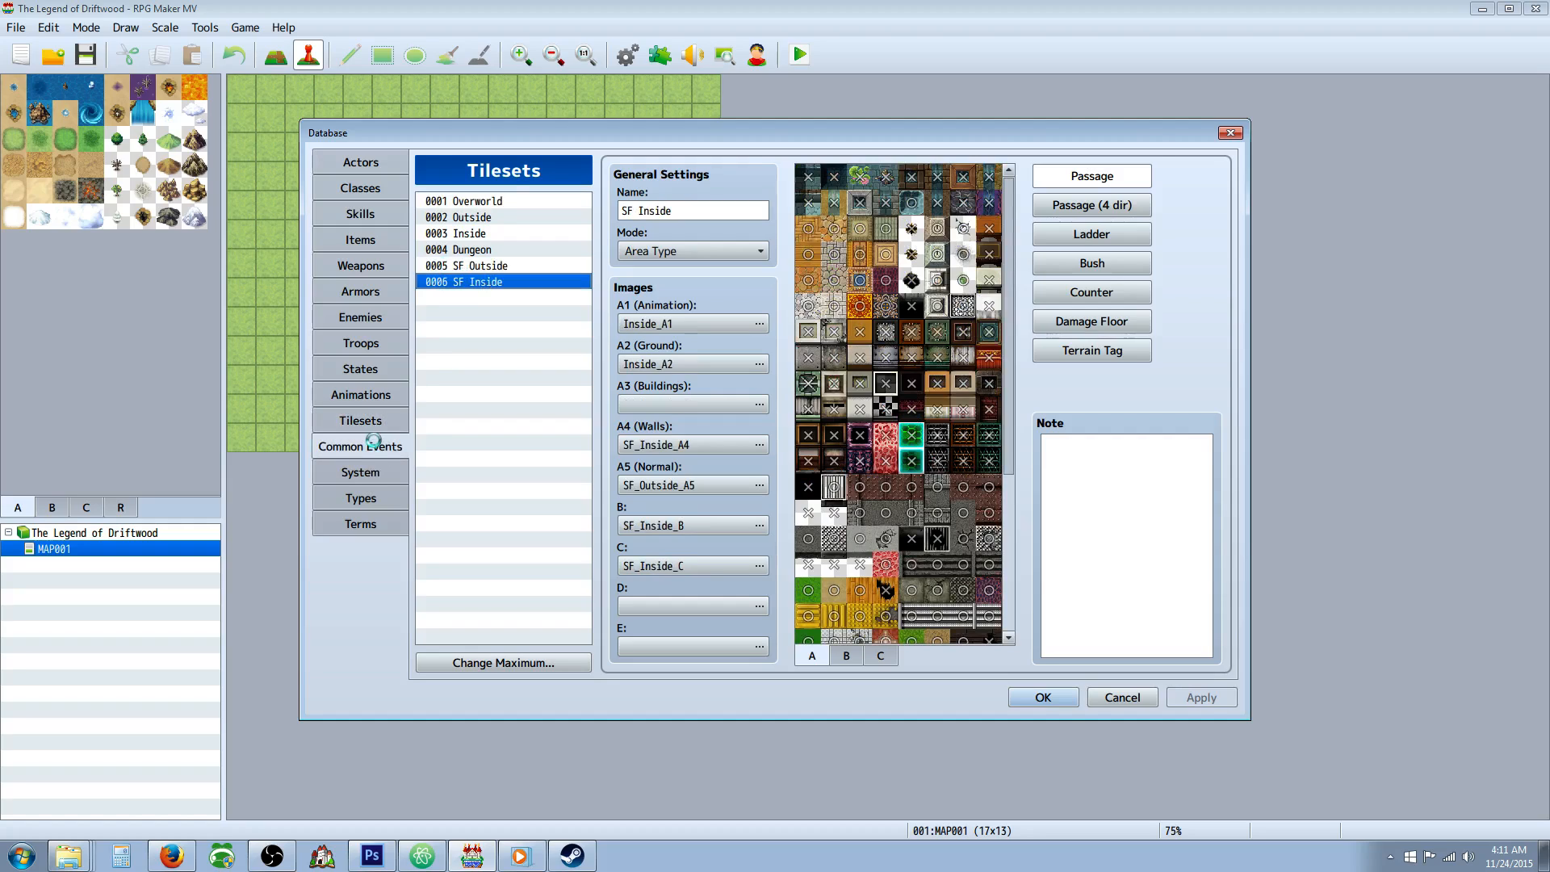
pyautogui.click(370, 472)
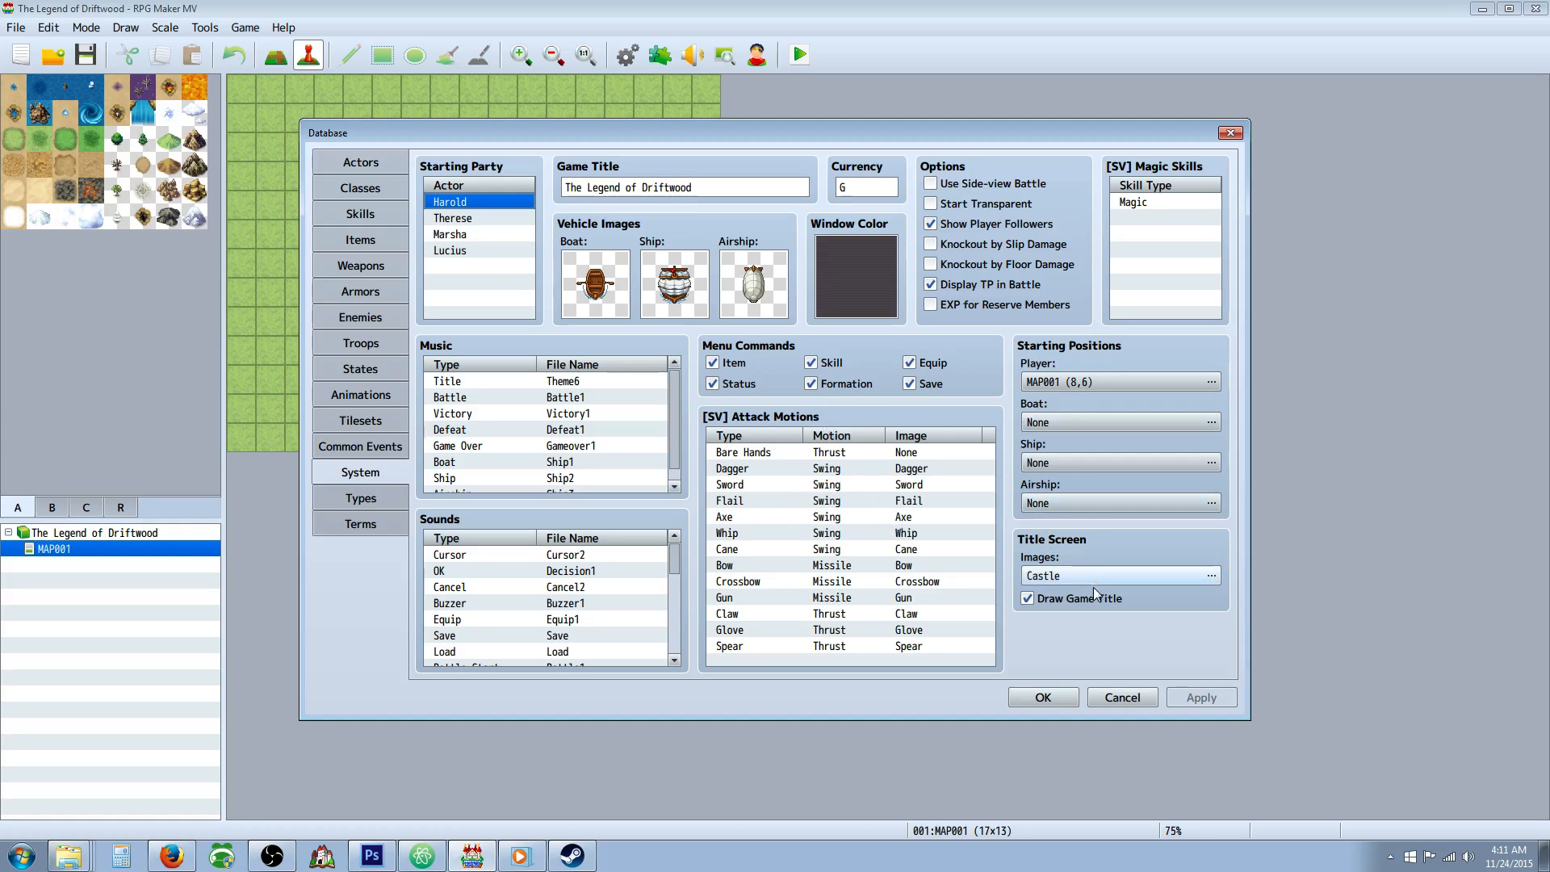
# Switch to Photoshop and close all open documents.
pyautogui.click(371, 855)
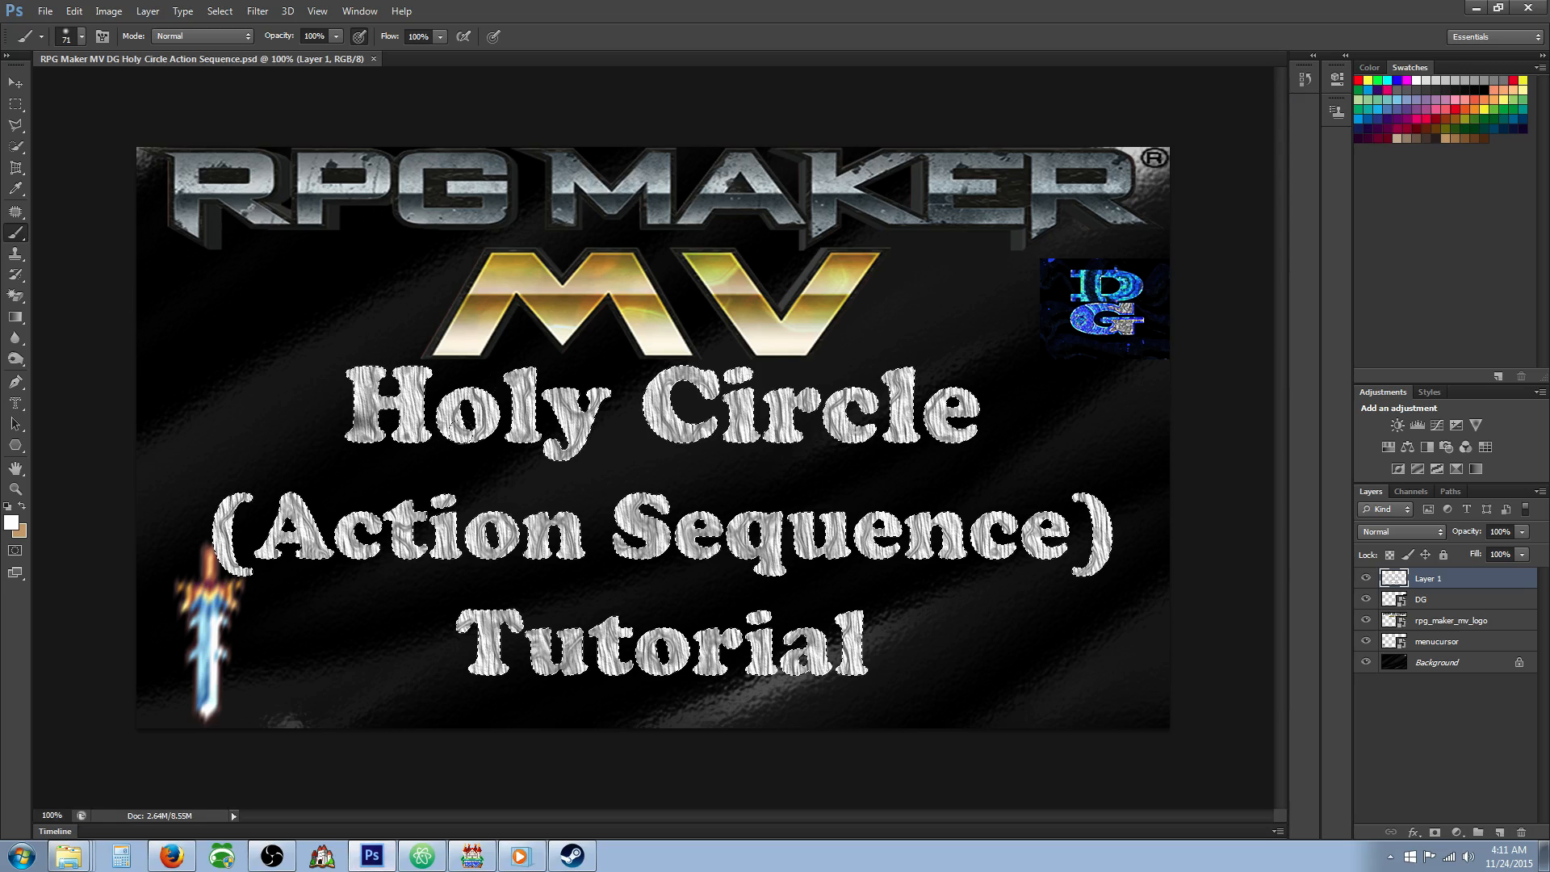
pyautogui.click(45, 10)
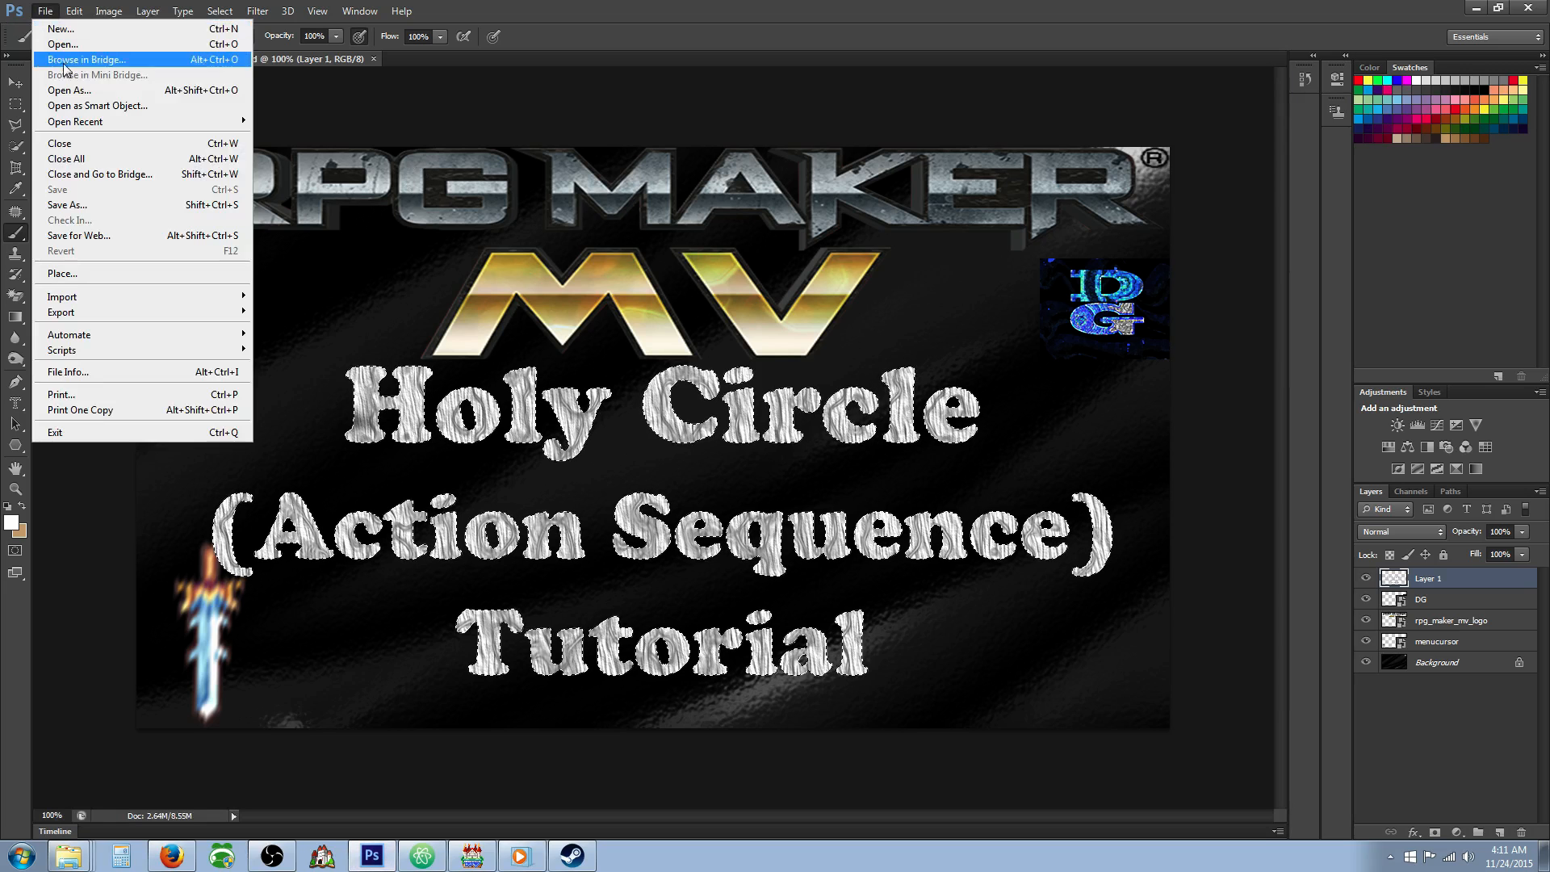
pyautogui.click(104, 159)
# Create a new document named Legend of Driftwood, 1280 pixels wide and 720 pixels high.
pyautogui.click(45, 11)
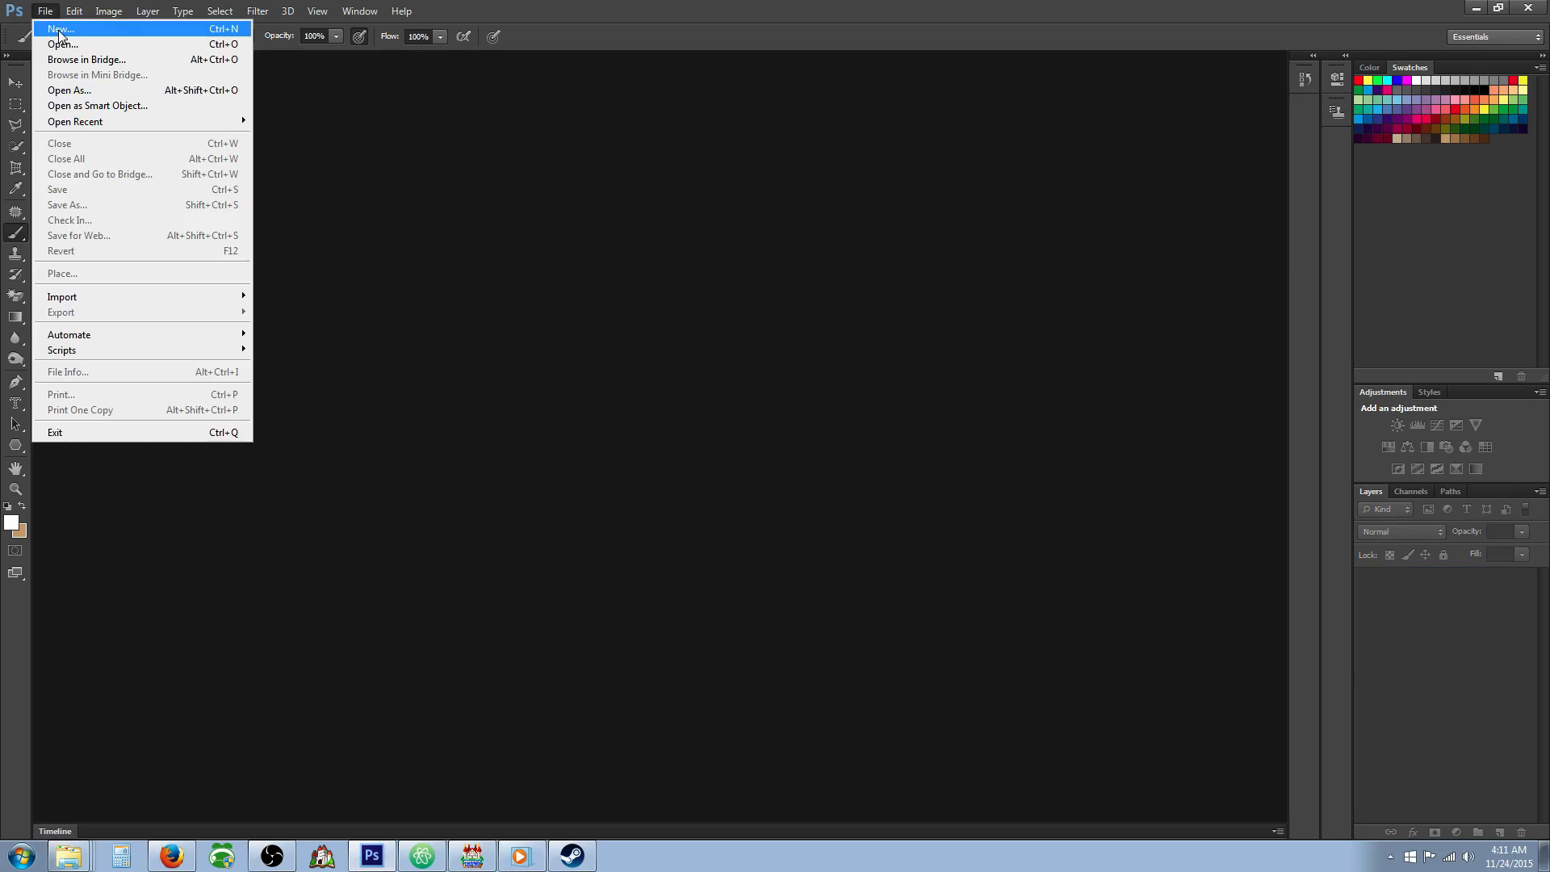
pyautogui.click(50, 30)
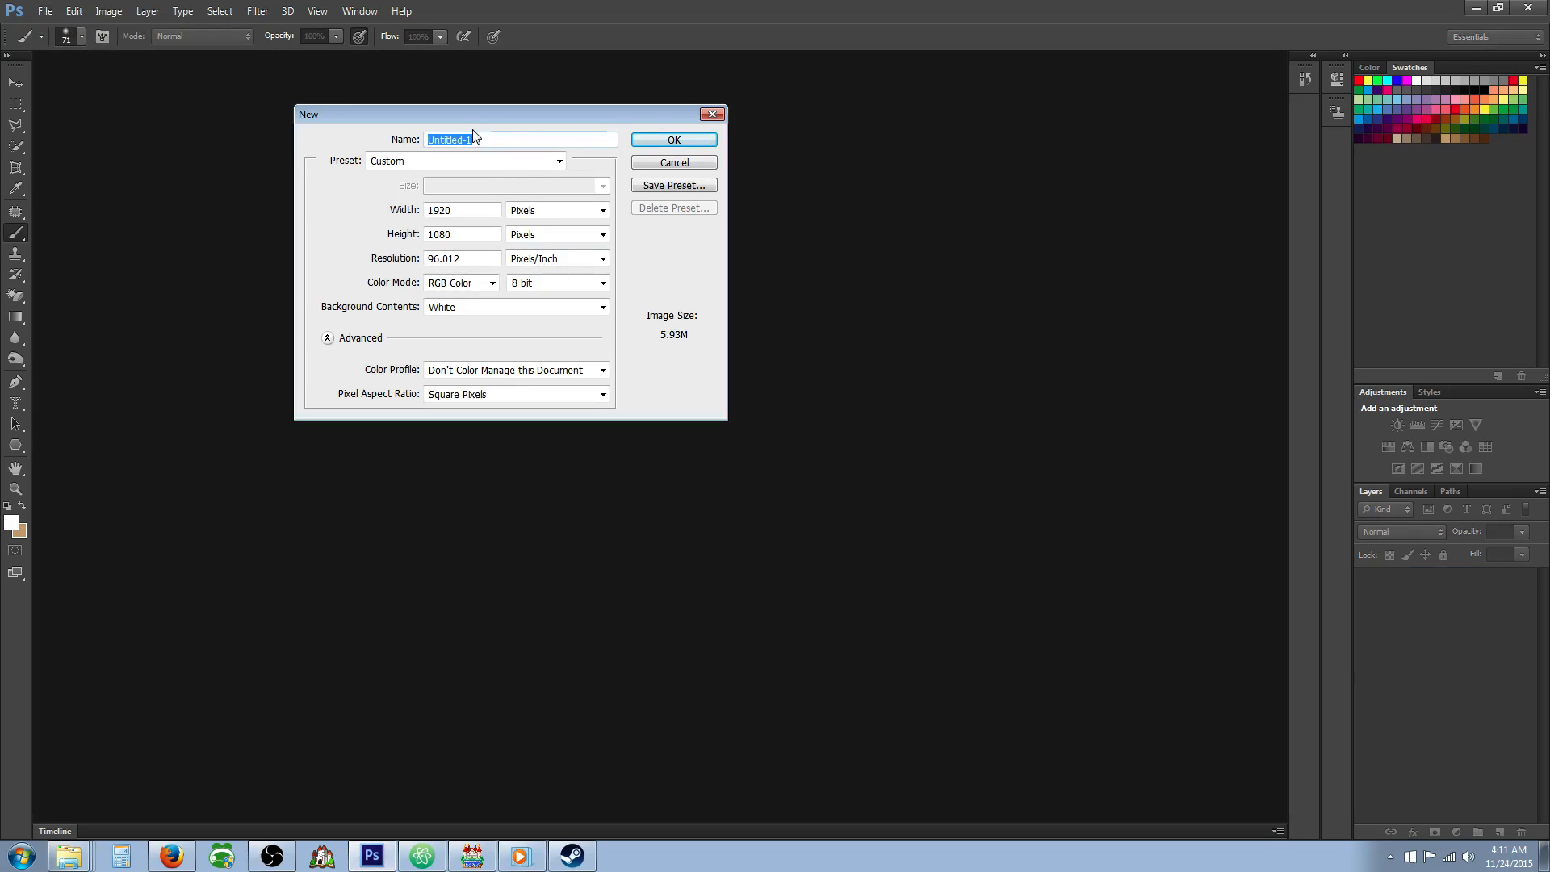
pyautogui.write('Legn')
pyautogui.press('BackSpace')
pyautogui.write('end of Driftwood')
pyautogui.doubleClick(452, 210)
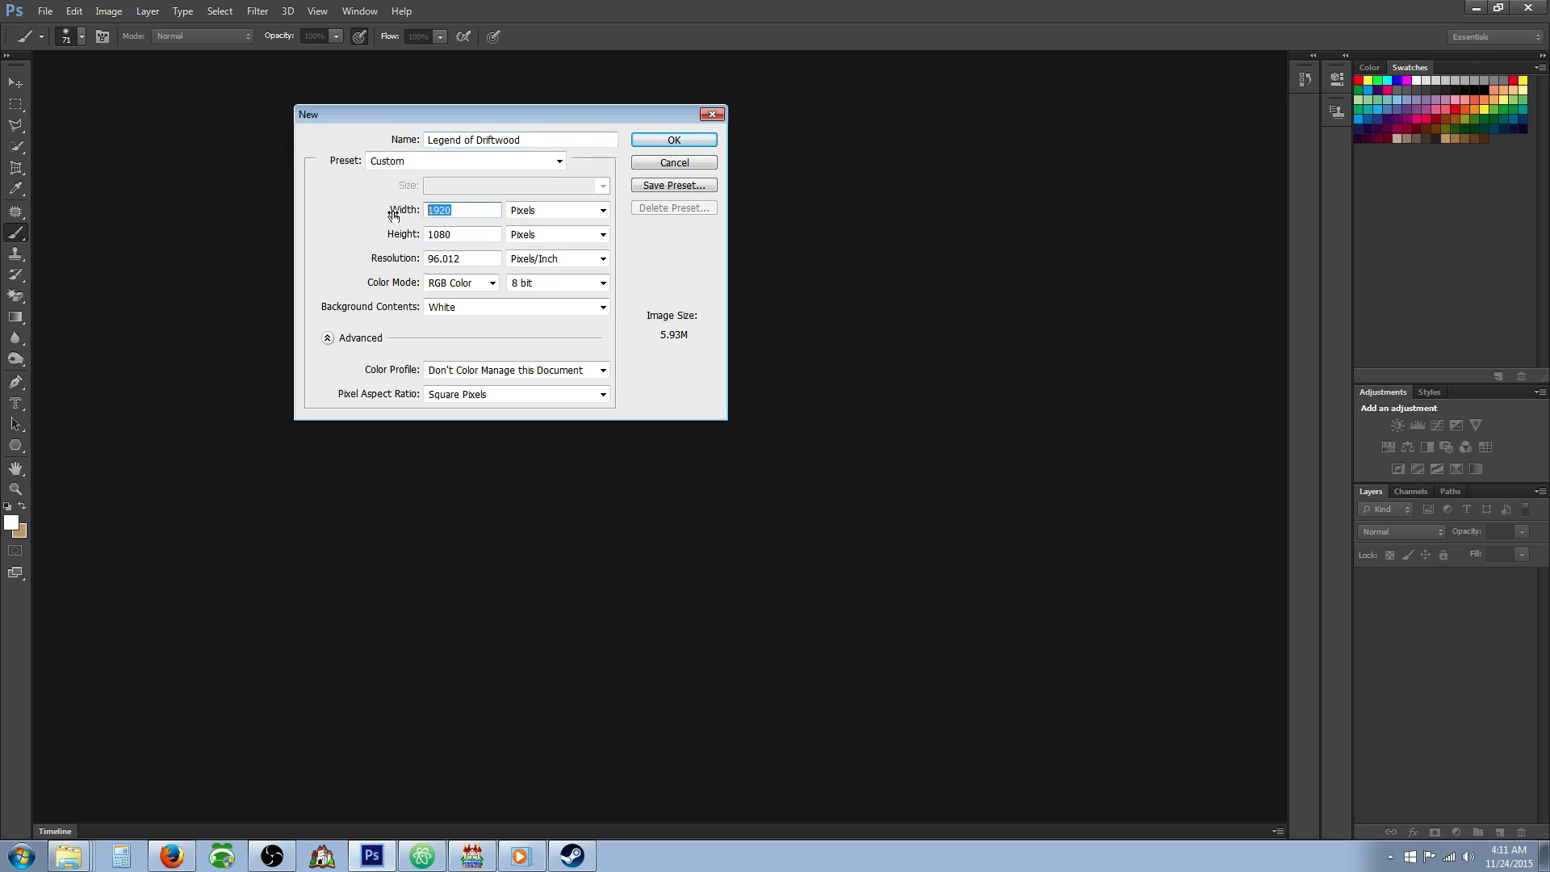
pyautogui.write('1280')
pyautogui.press('Tab')
pyautogui.press('Tab')
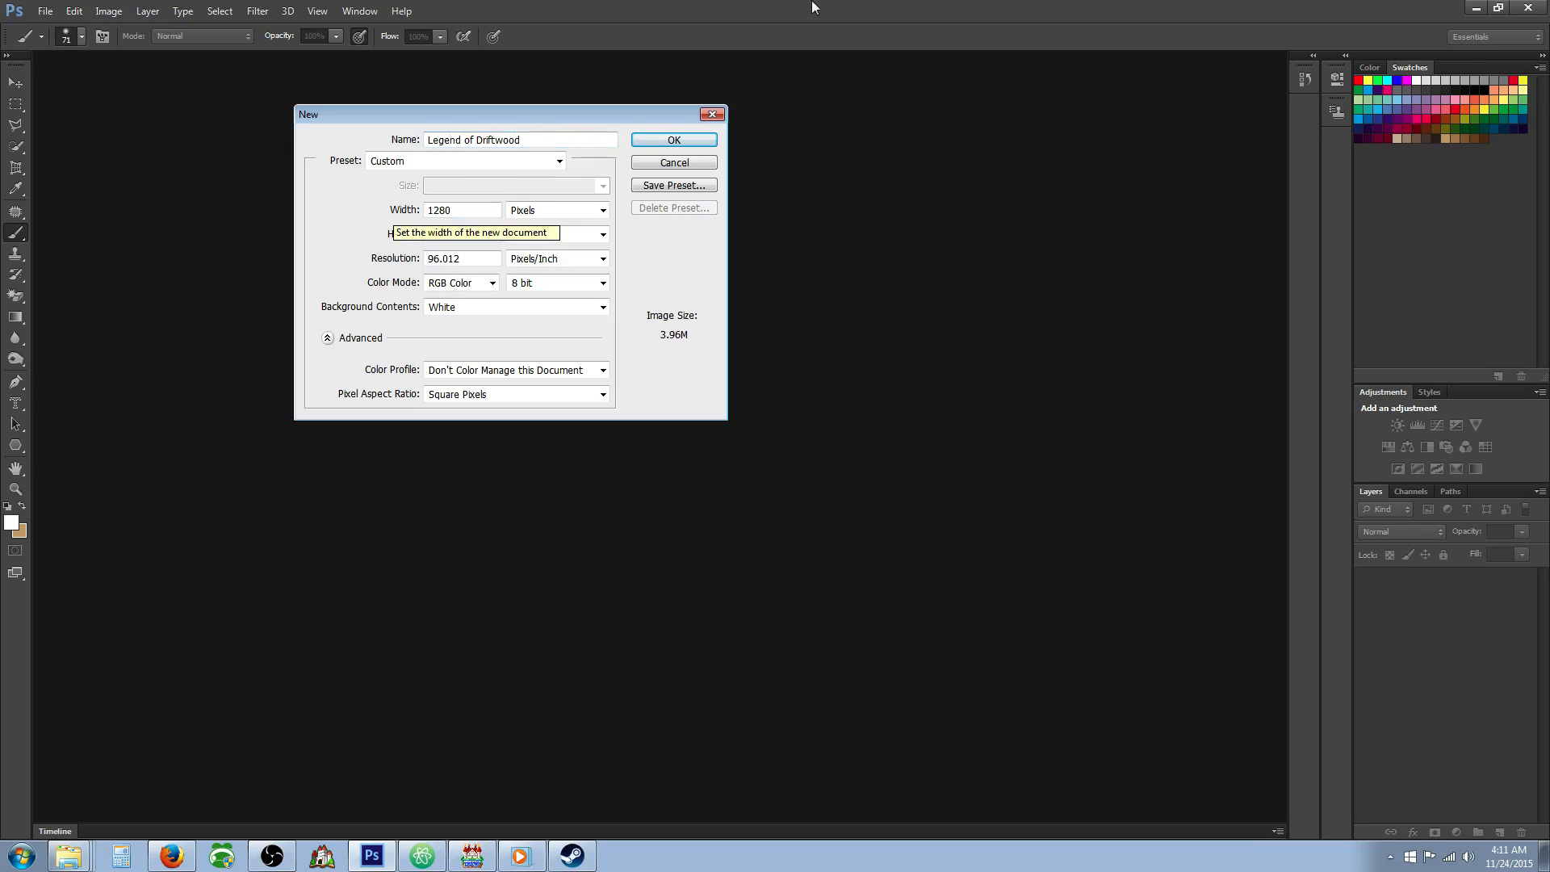
pyautogui.write('720')
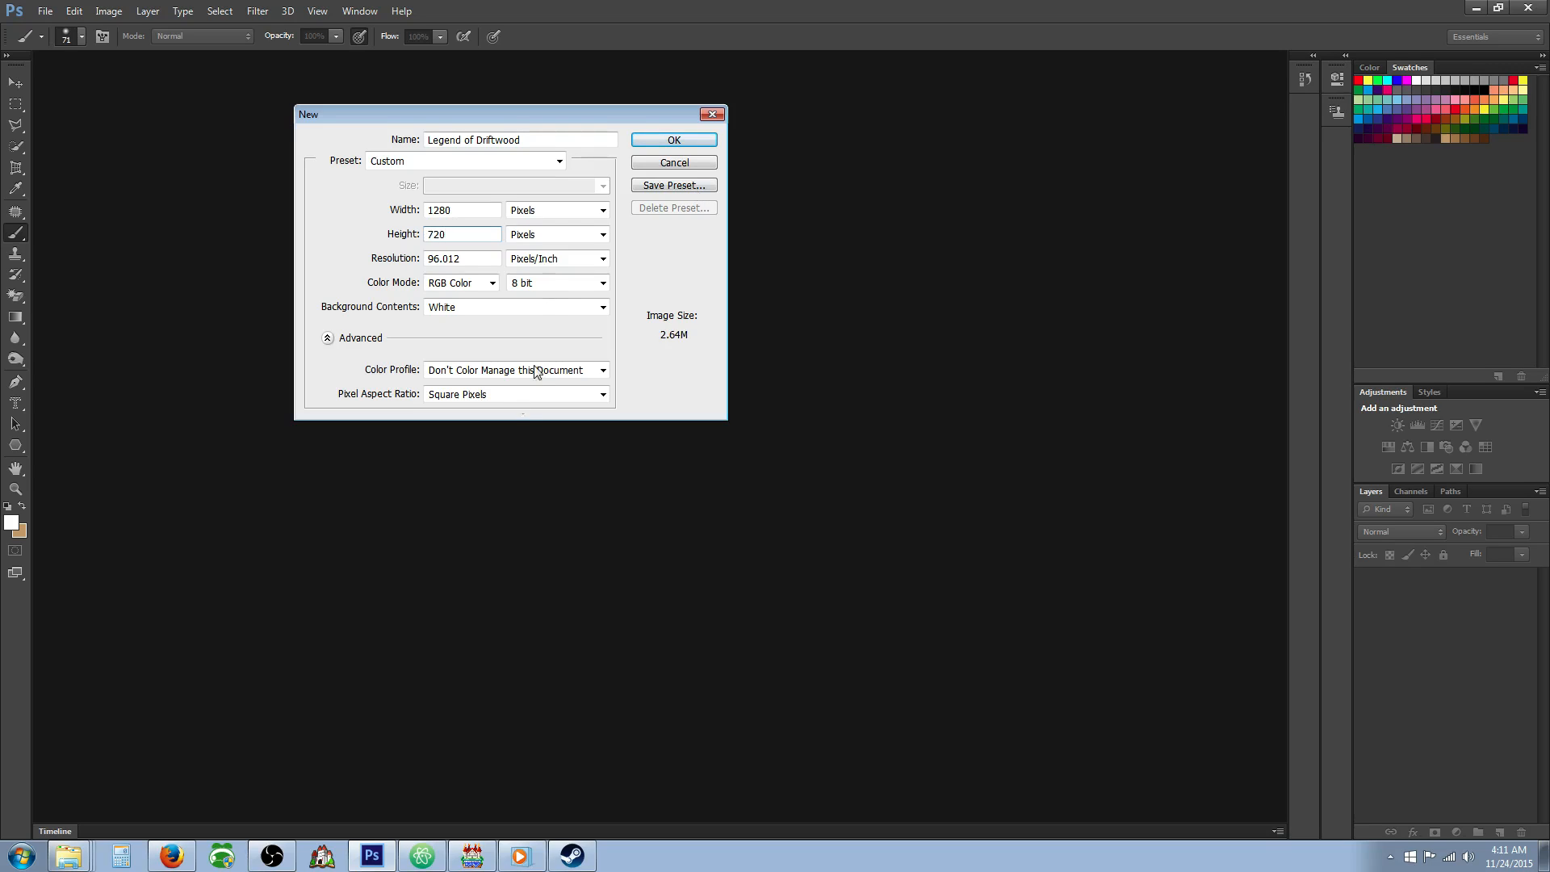
pyautogui.click(675, 143)
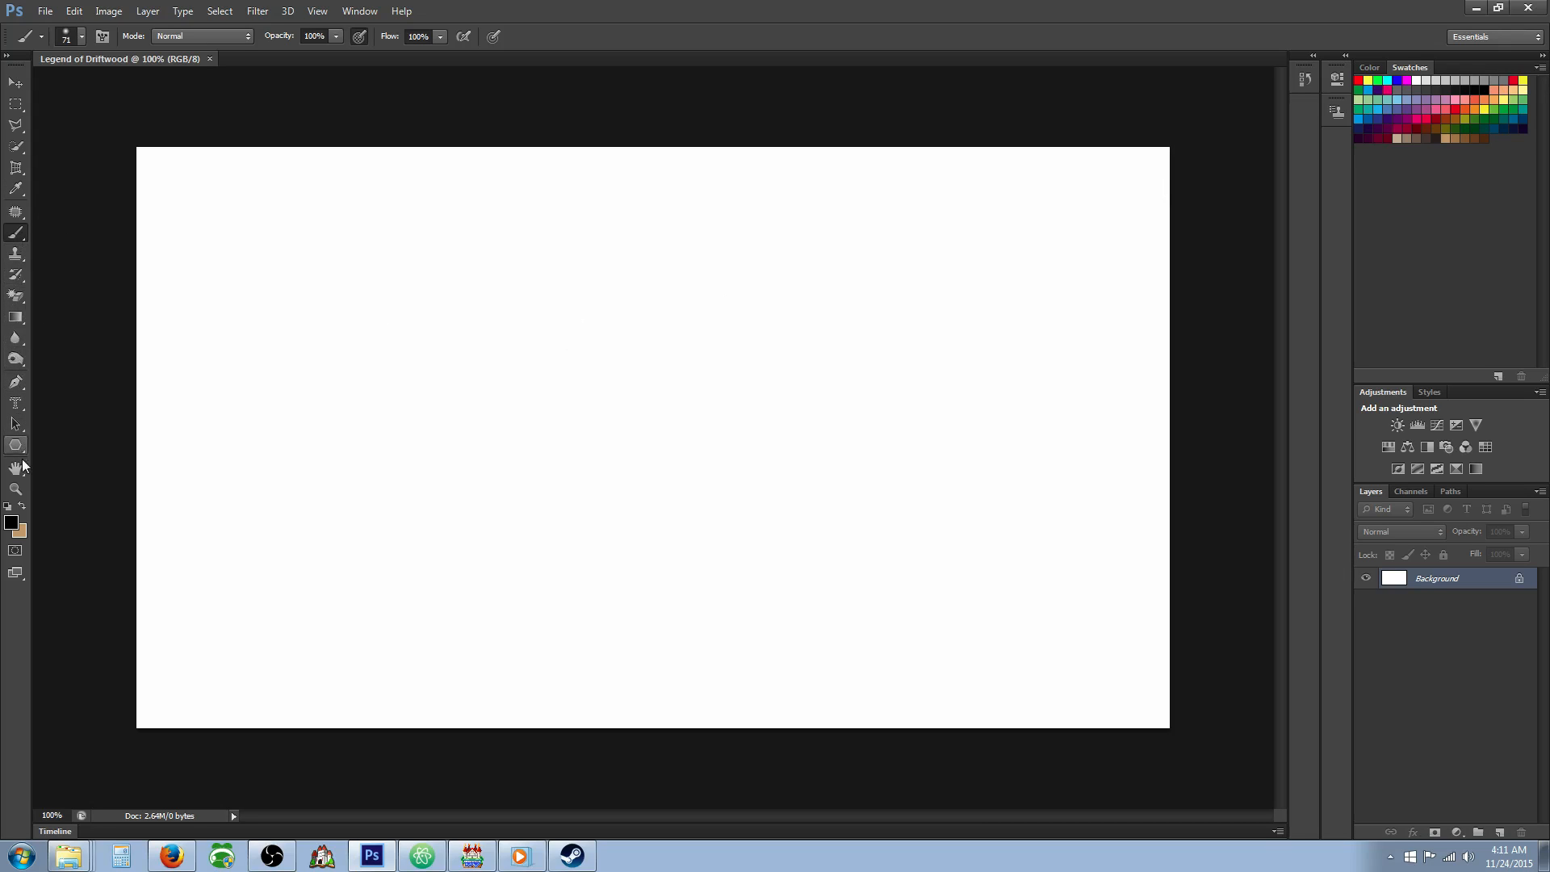
# Fill the entire canvas with the black foreground colour using the Paint Bucket tool.
pyautogui.click(16, 339)
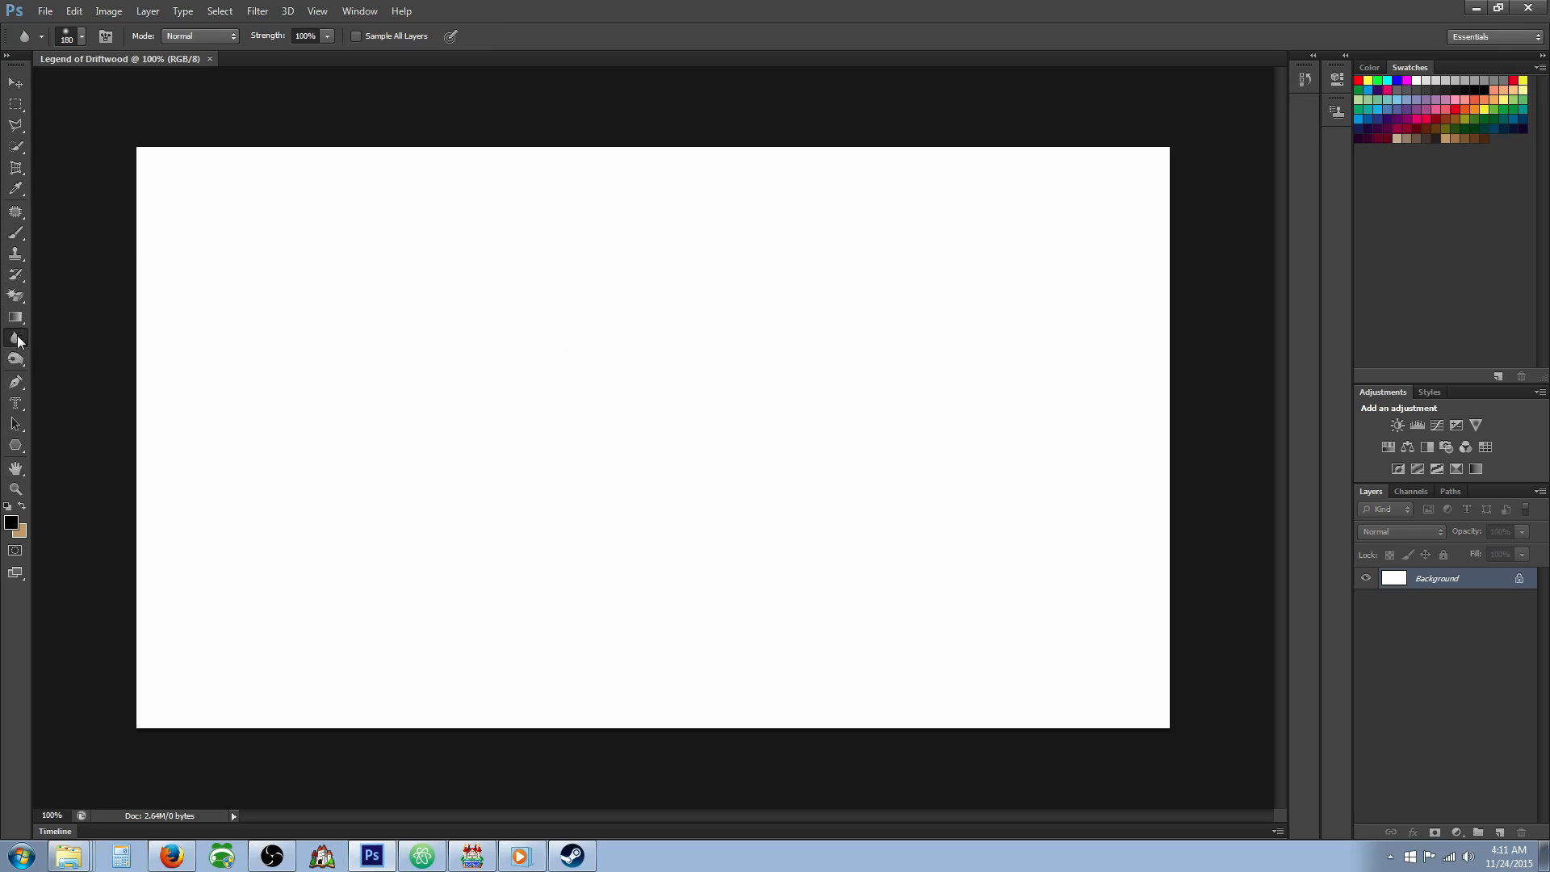
pyautogui.click(17, 316)
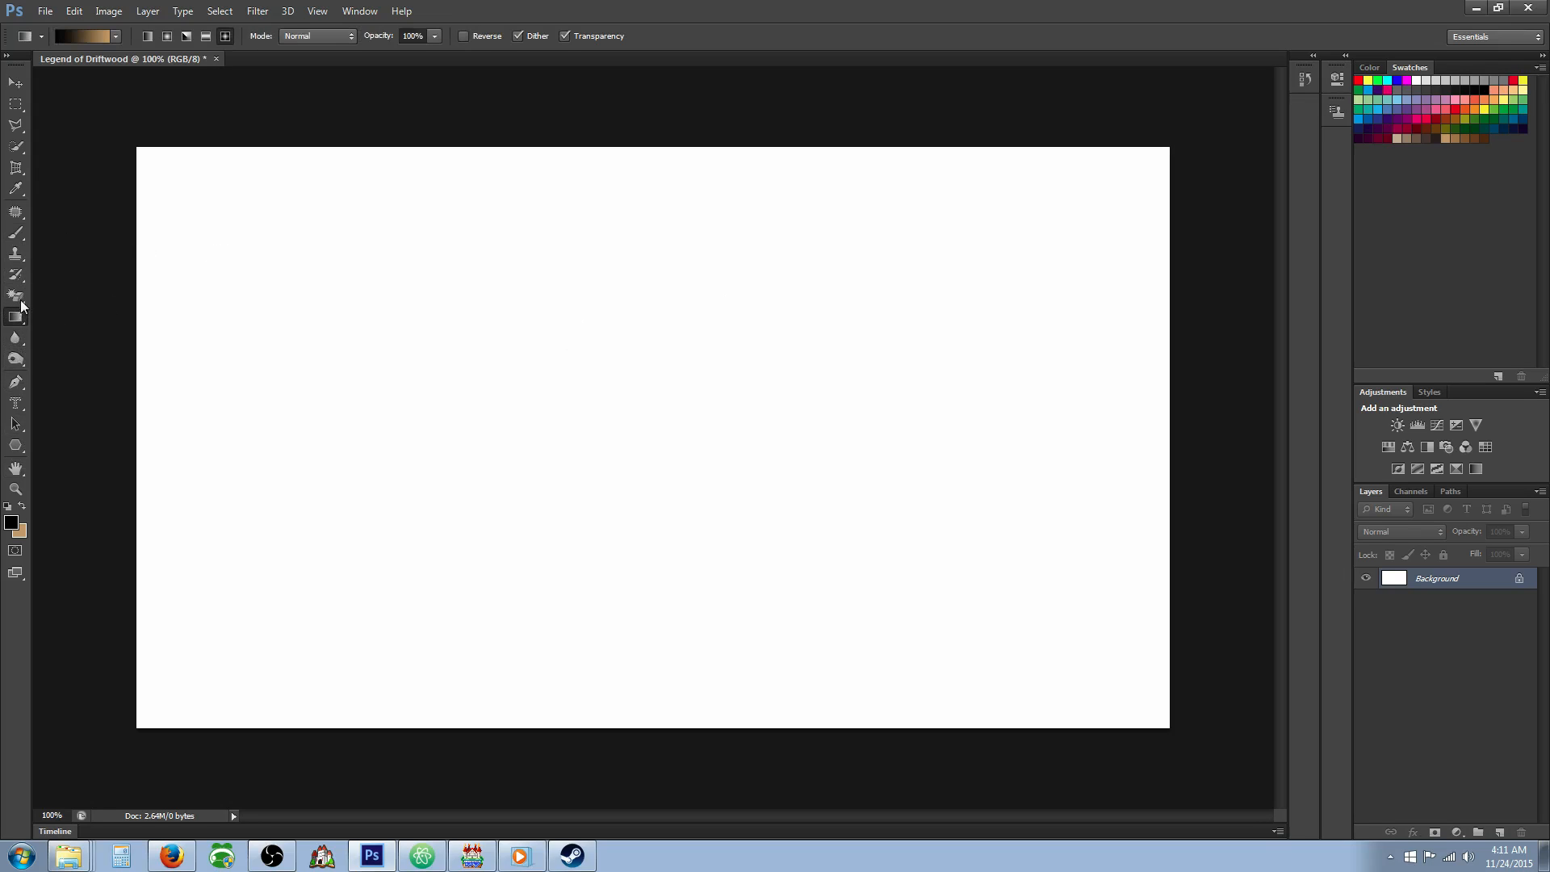
pyautogui.click(79, 330)
pyautogui.click(346, 373)
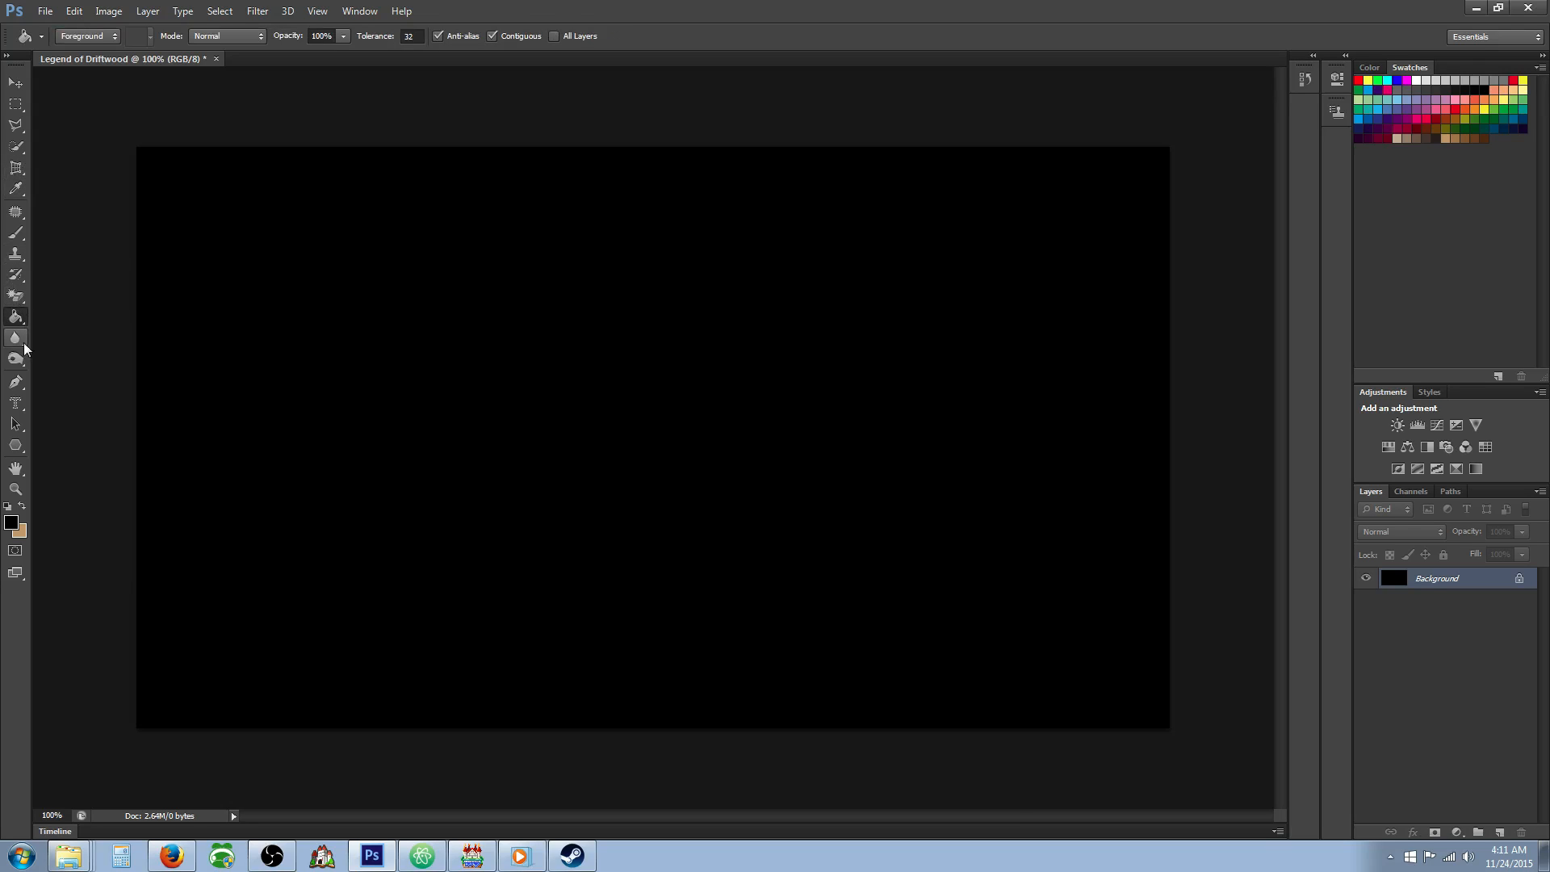
# Paint a wavy white stroke across the lower part of the canvas with the History Brush at 77 px.
pyautogui.click(16, 233)
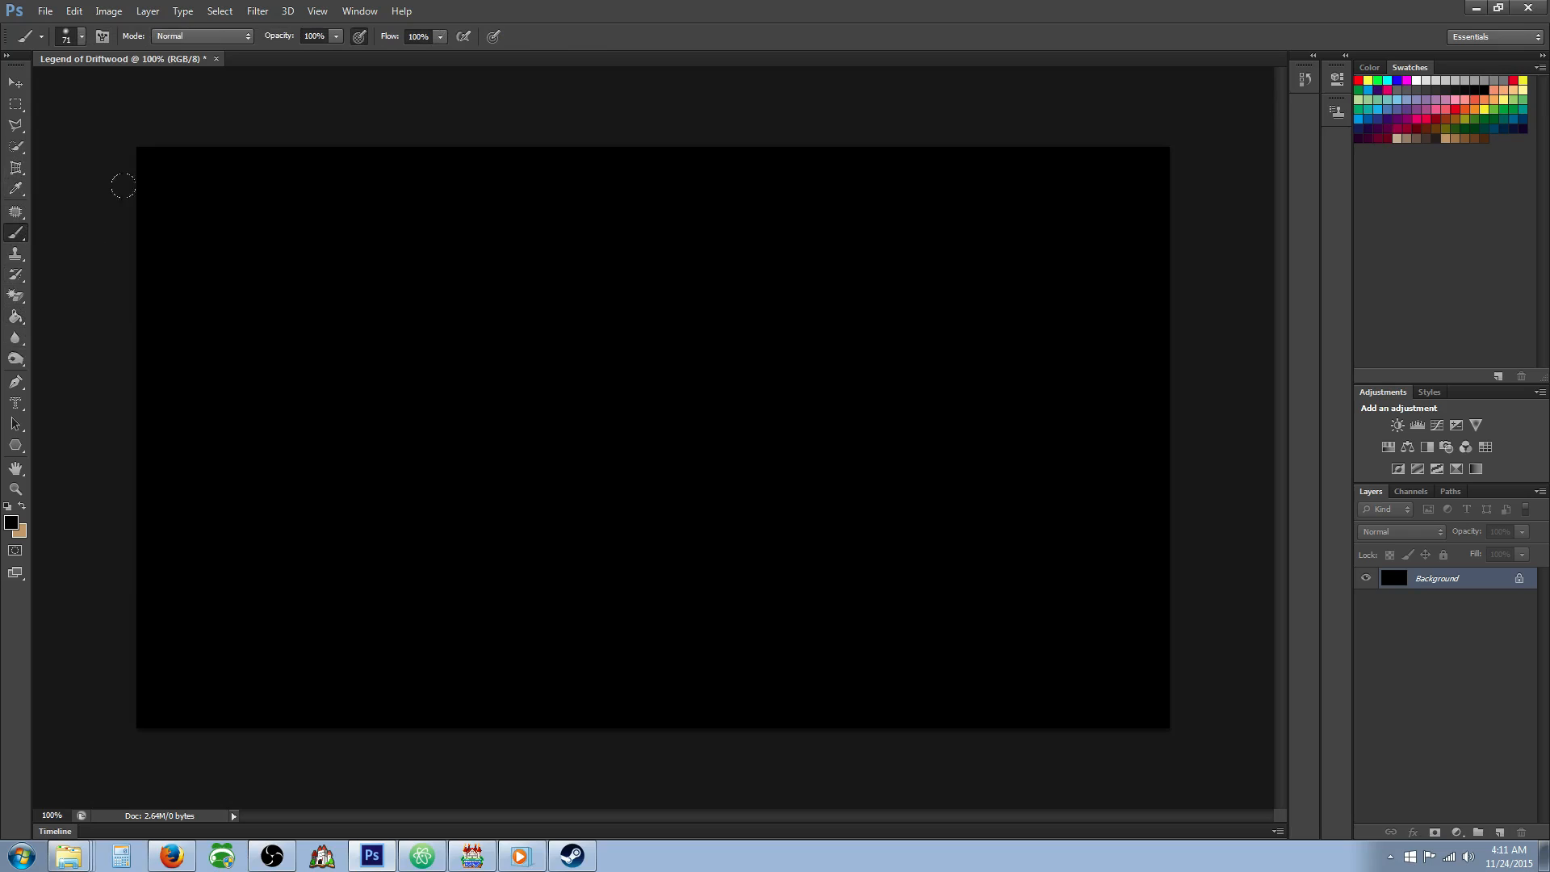
pyautogui.click(22, 493)
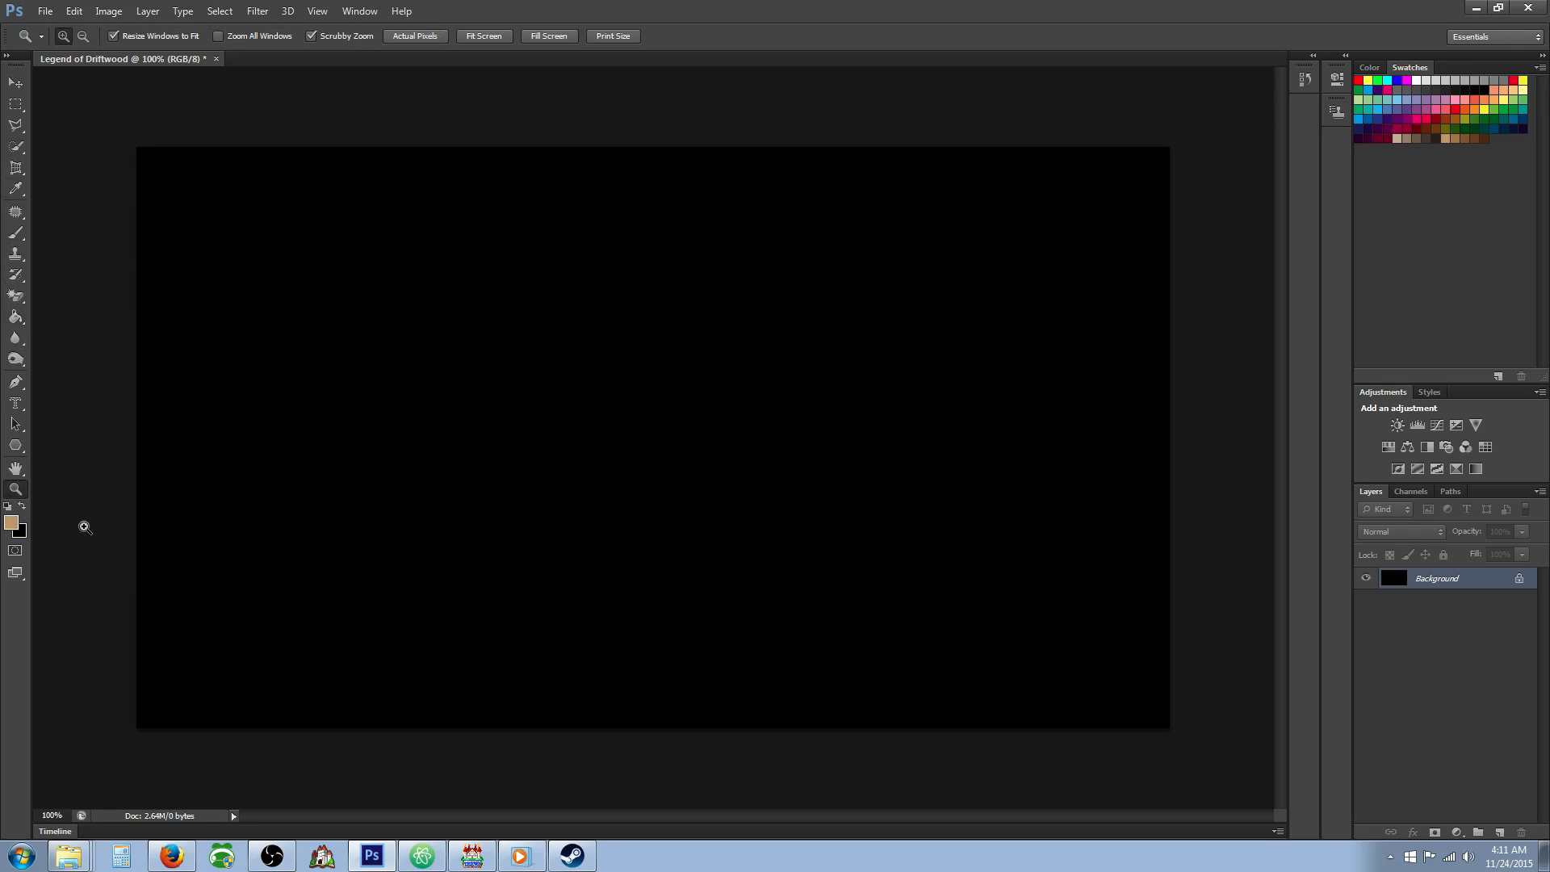
pyautogui.click(16, 275)
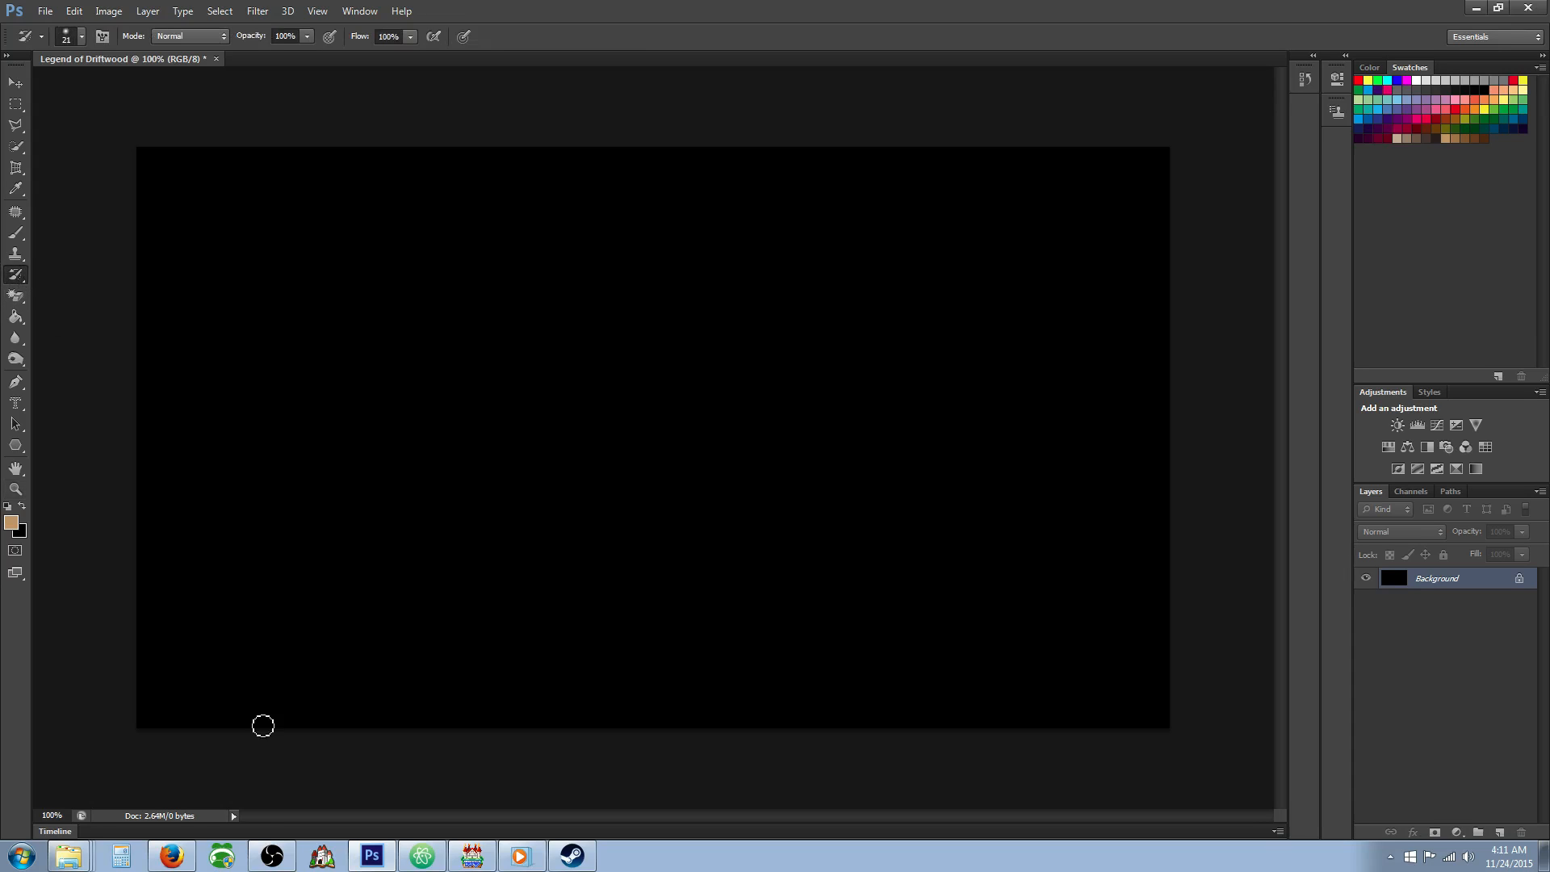
pyautogui.click(81, 36)
pyautogui.moveTo(44, 84); pyautogui.dragTo(78, 90)
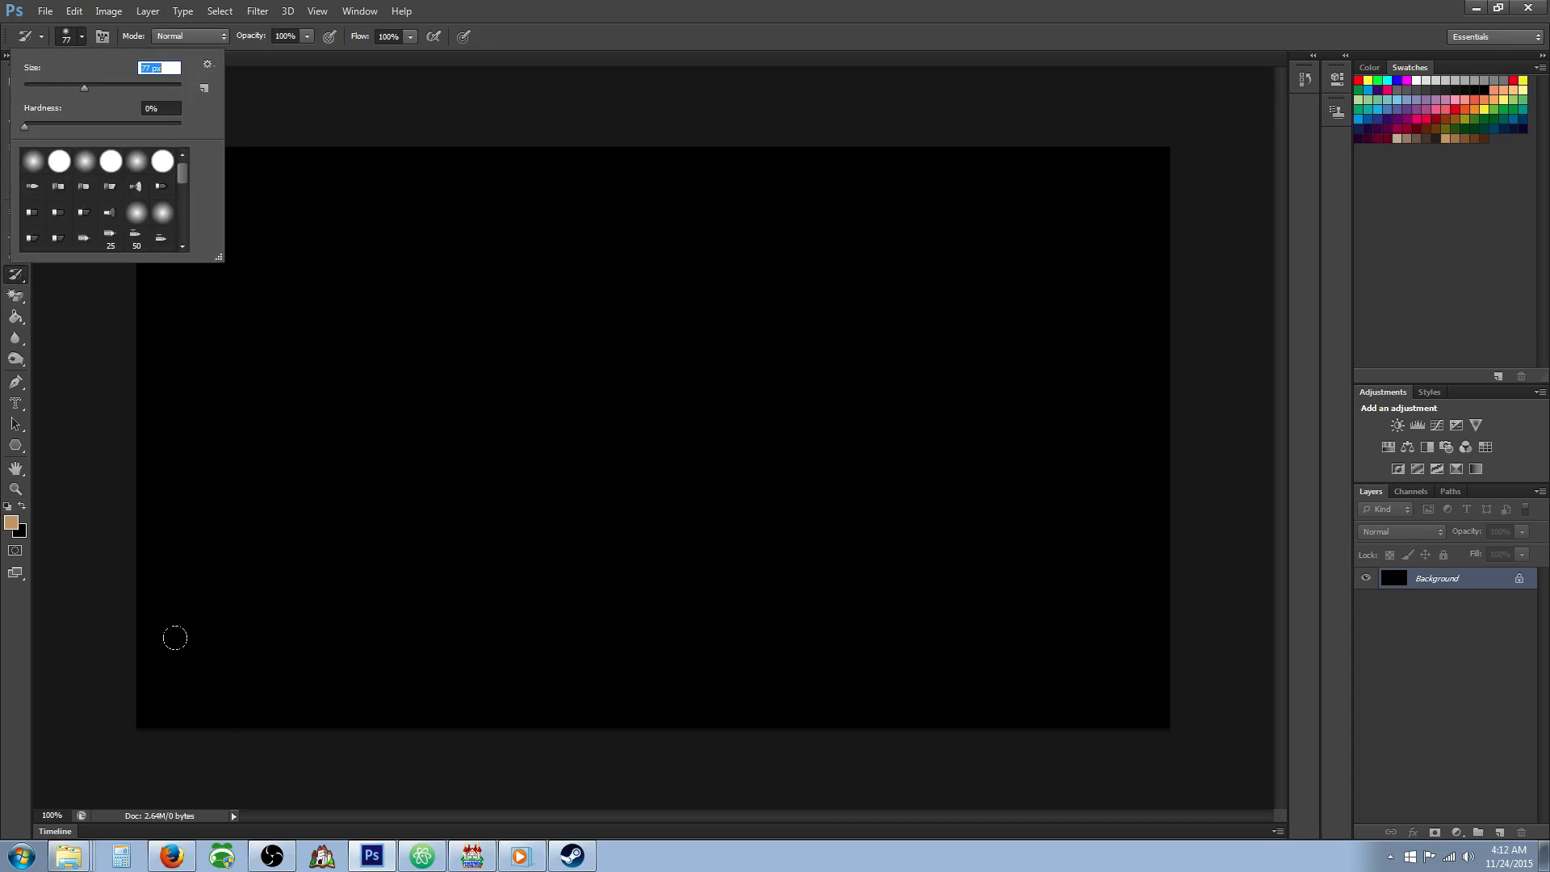
pyautogui.moveTo(174, 638)
pyautogui.mouseDown()
pyautogui.moveTo(210, 678)
pyautogui.moveTo(508, 665)
pyautogui.moveTo(1202, 677)
pyautogui.mouseUp()
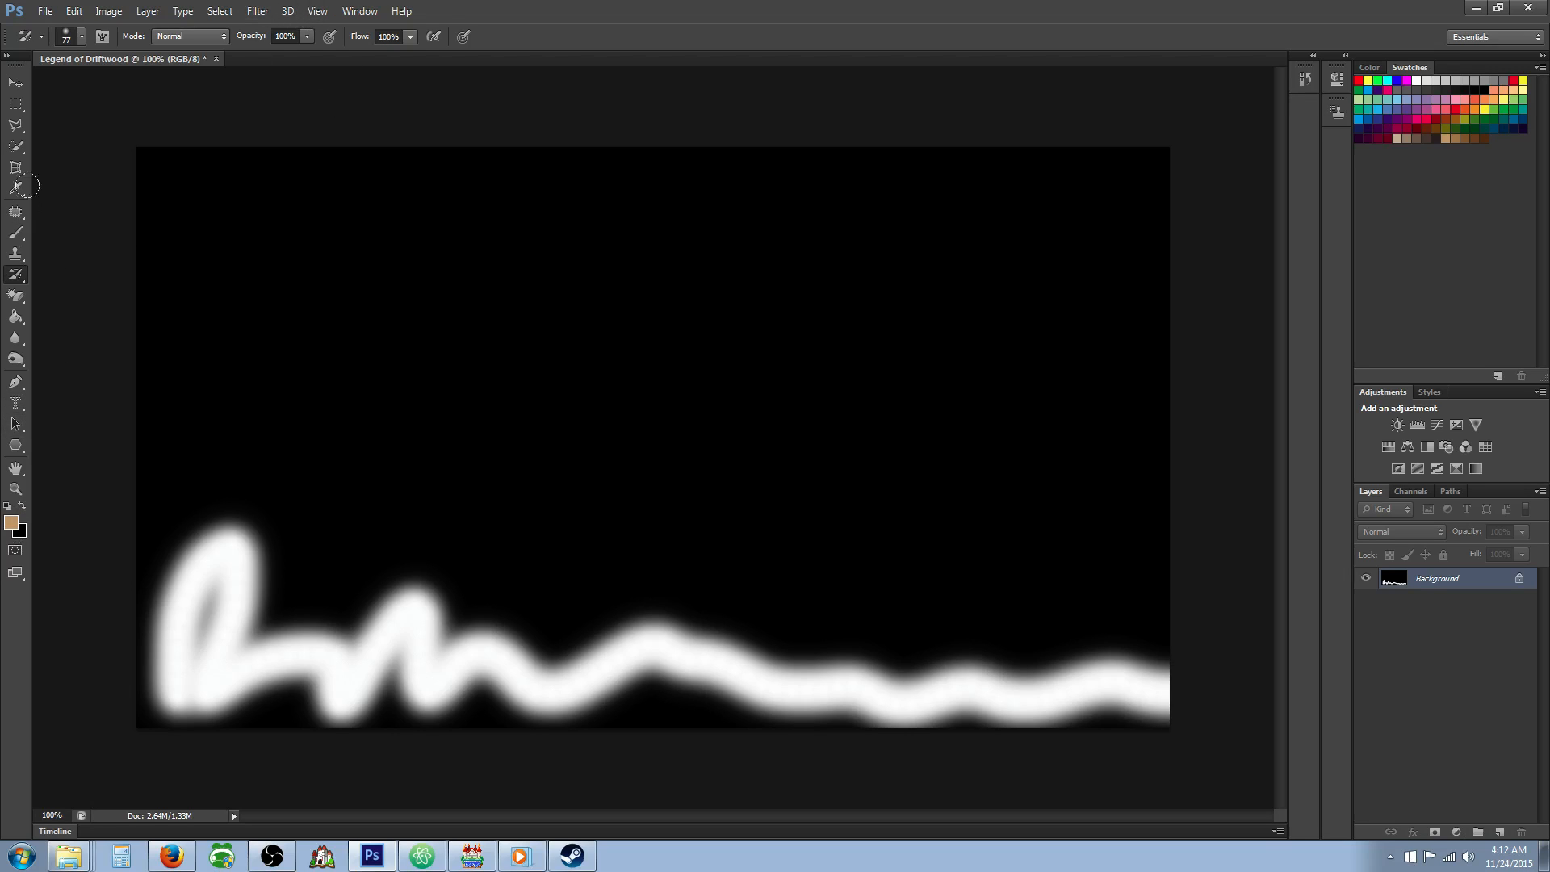
# Apply the Plastic Wrap artistic filter to the background image.
pyautogui.click(257, 11)
pyautogui.click(274, 74)
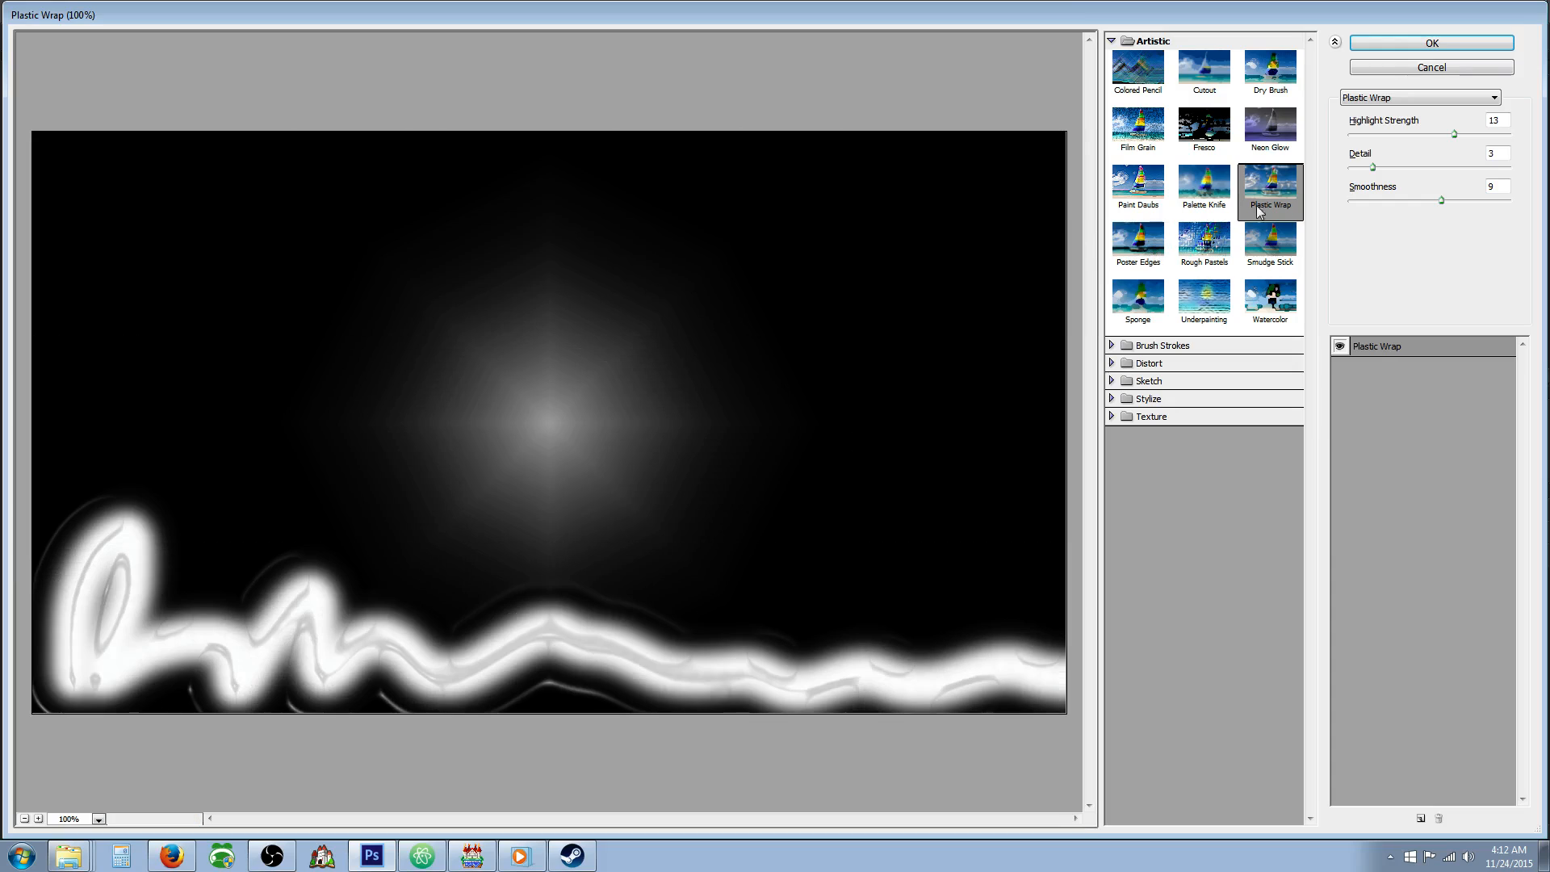
pyautogui.click(1394, 42)
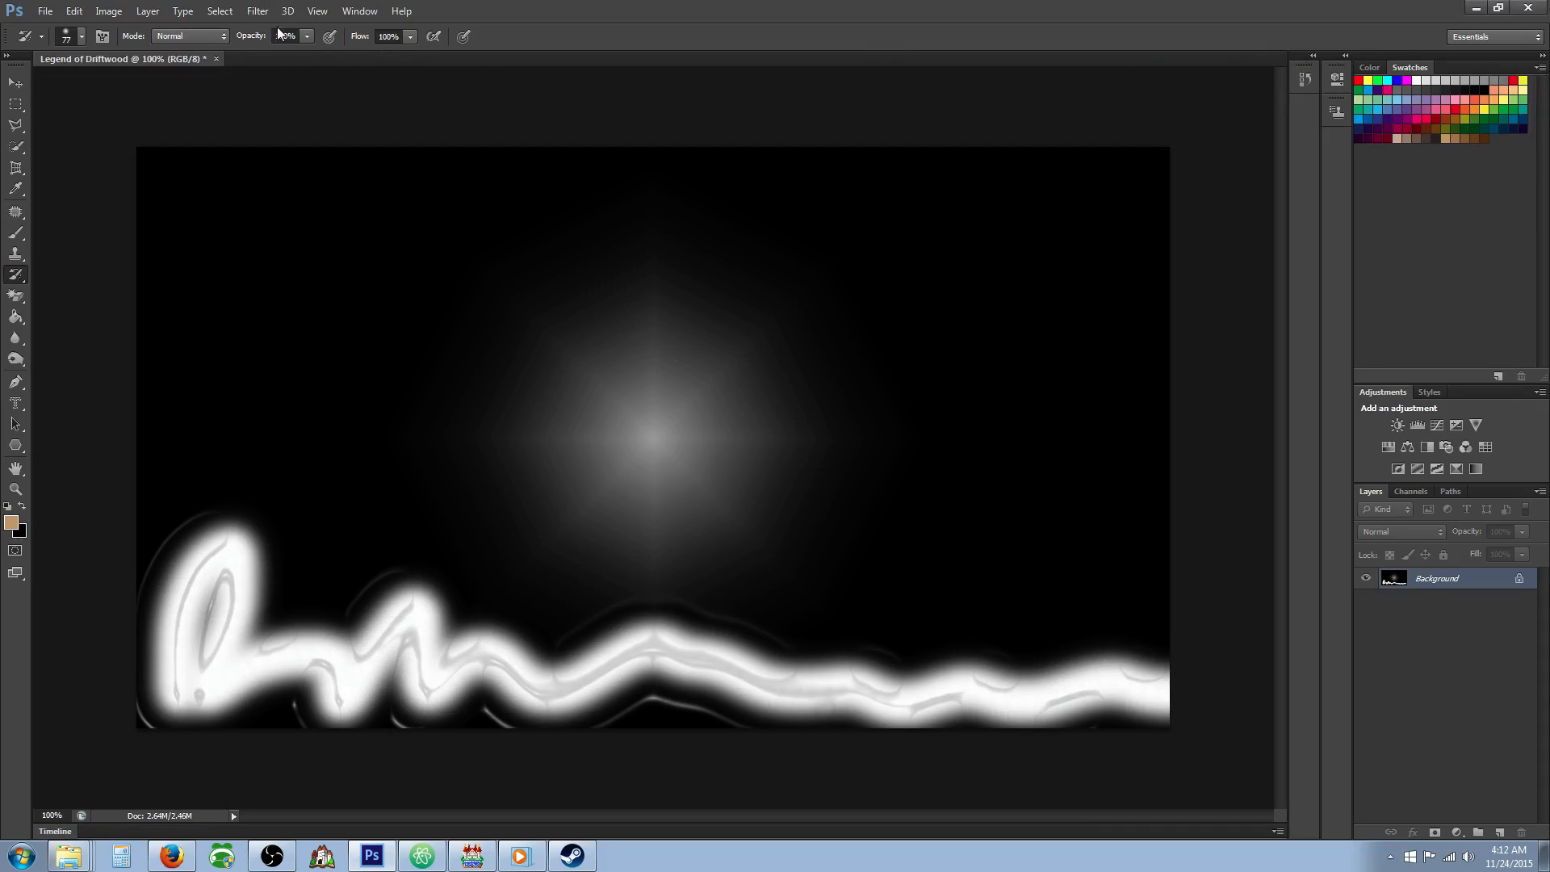
# Apply the Rough Pastels artistic filter with the Canvas texture to the background image.
pyautogui.click(256, 10)
pyautogui.moveTo(258, 12)
pyautogui.click(267, 71)
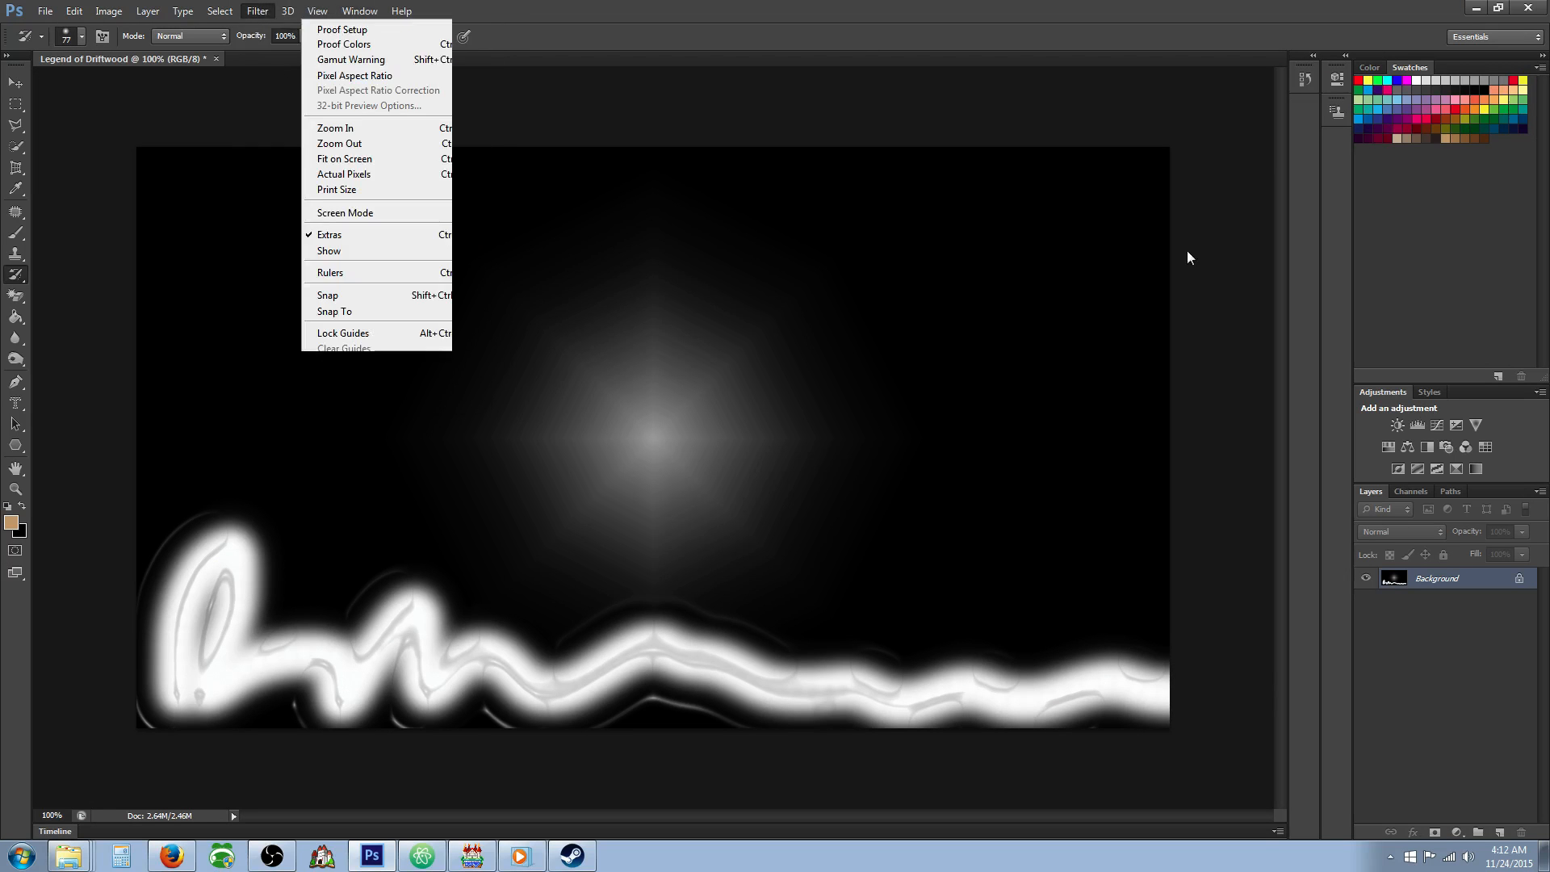
pyautogui.click(1209, 242)
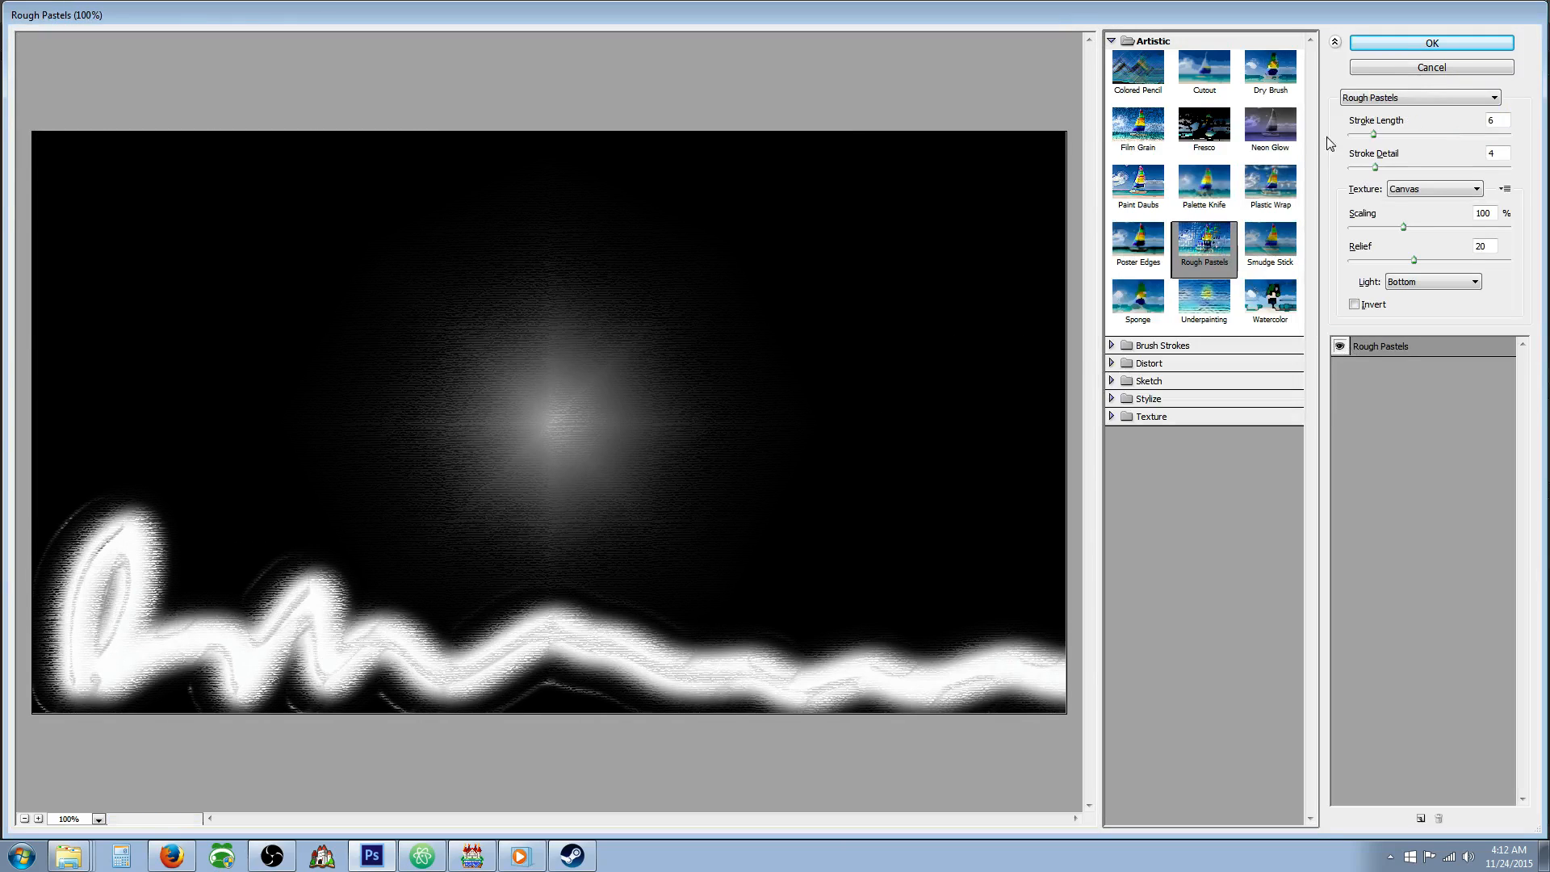
pyautogui.click(1432, 43)
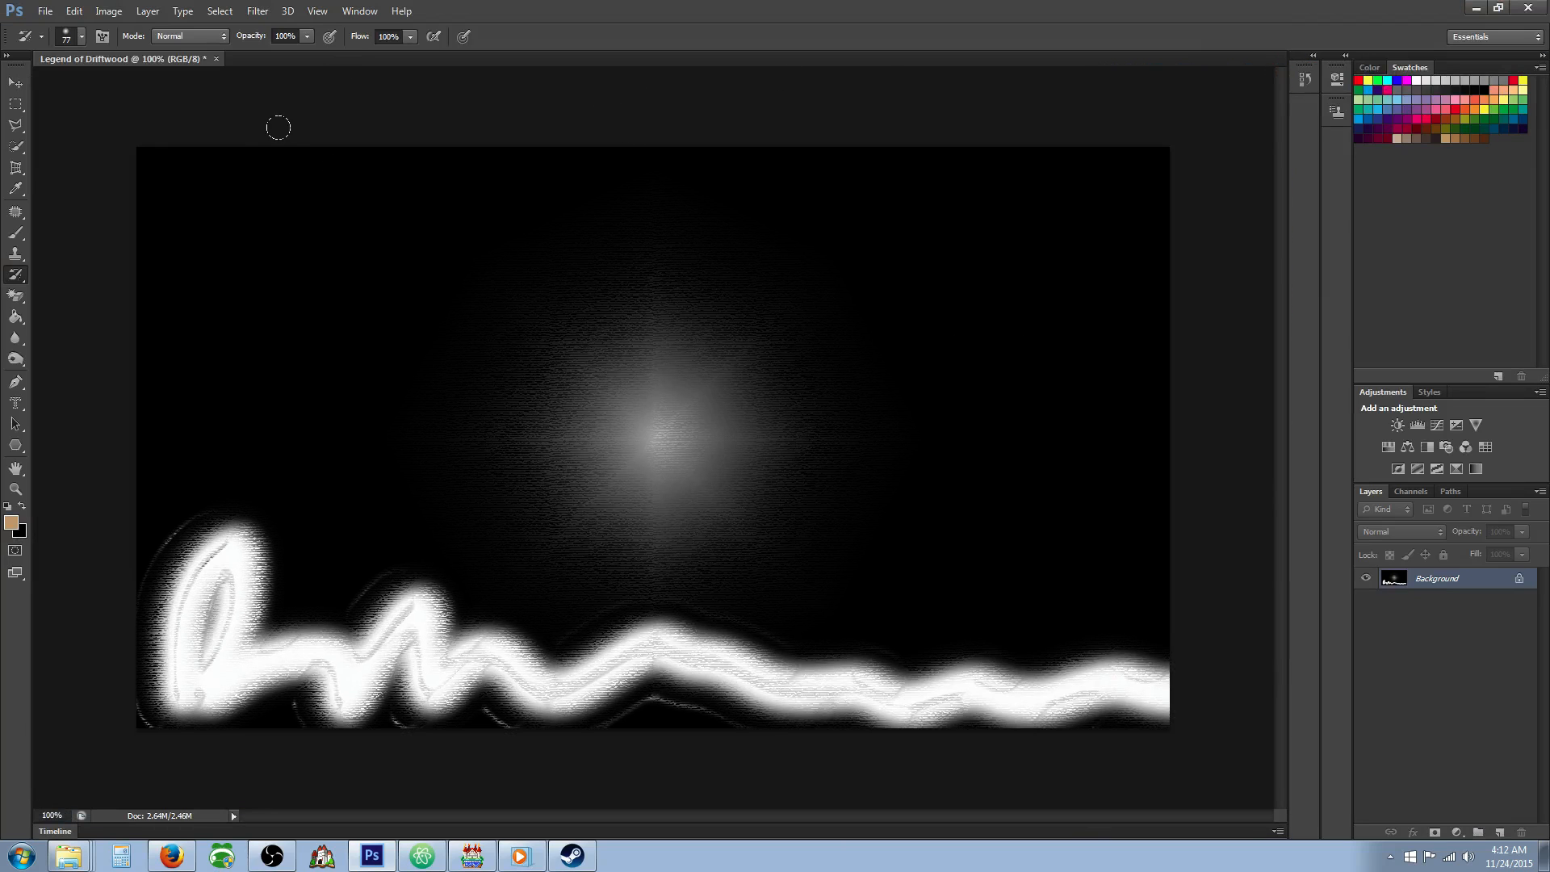
# Preview further Artistic filters in the Filter Gallery, including Colored Pencil, Fresco, Film Grain, Underpainting, Sponge and Watercolor.
pyautogui.click(258, 11)
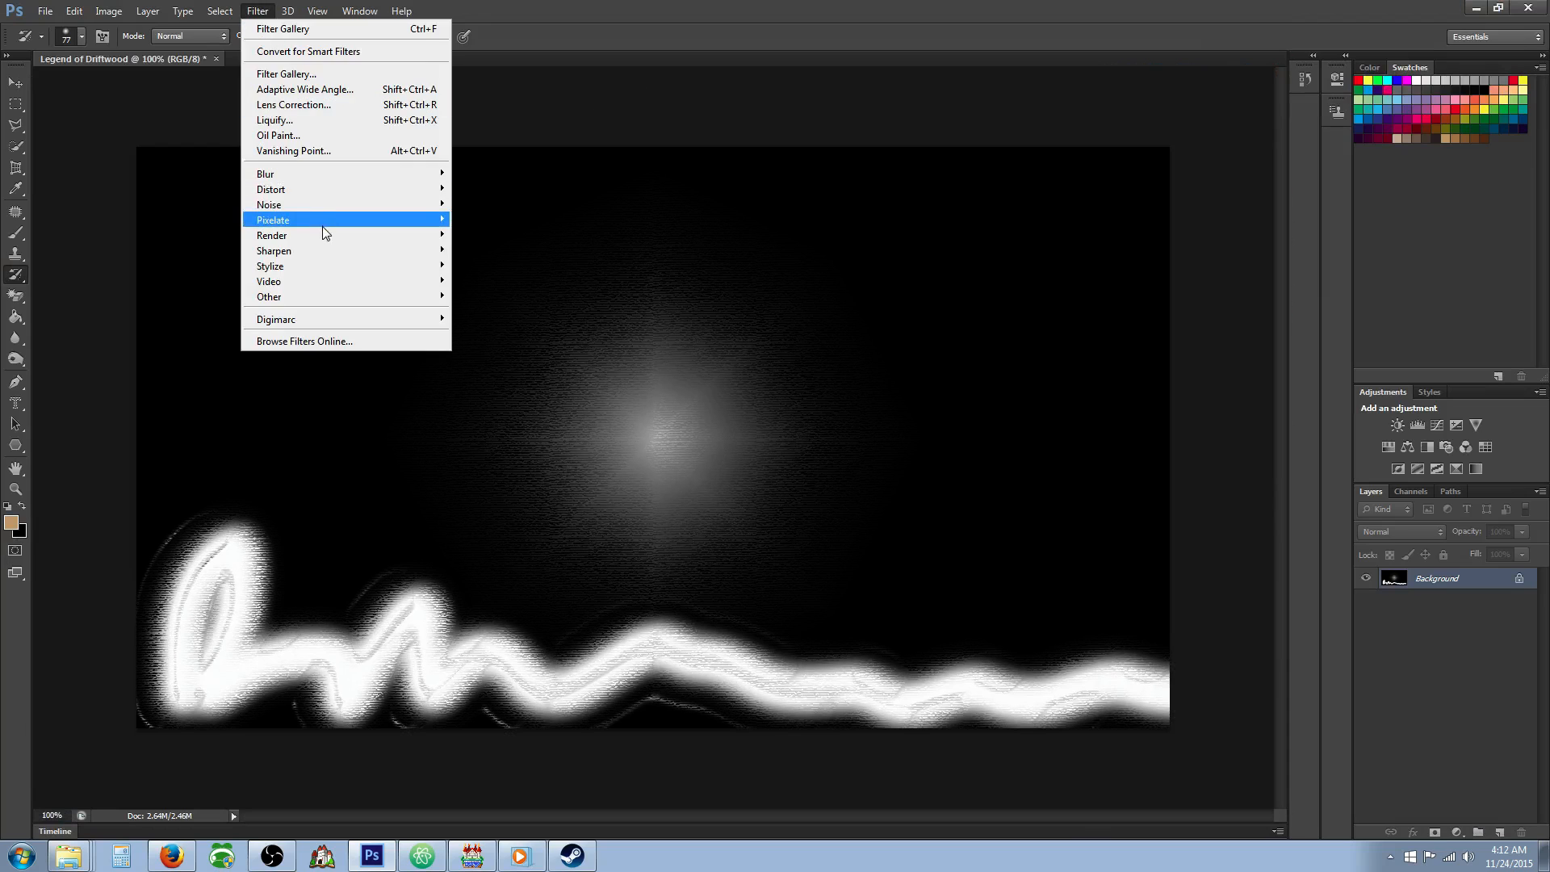
pyautogui.click(326, 81)
pyautogui.click(1159, 103)
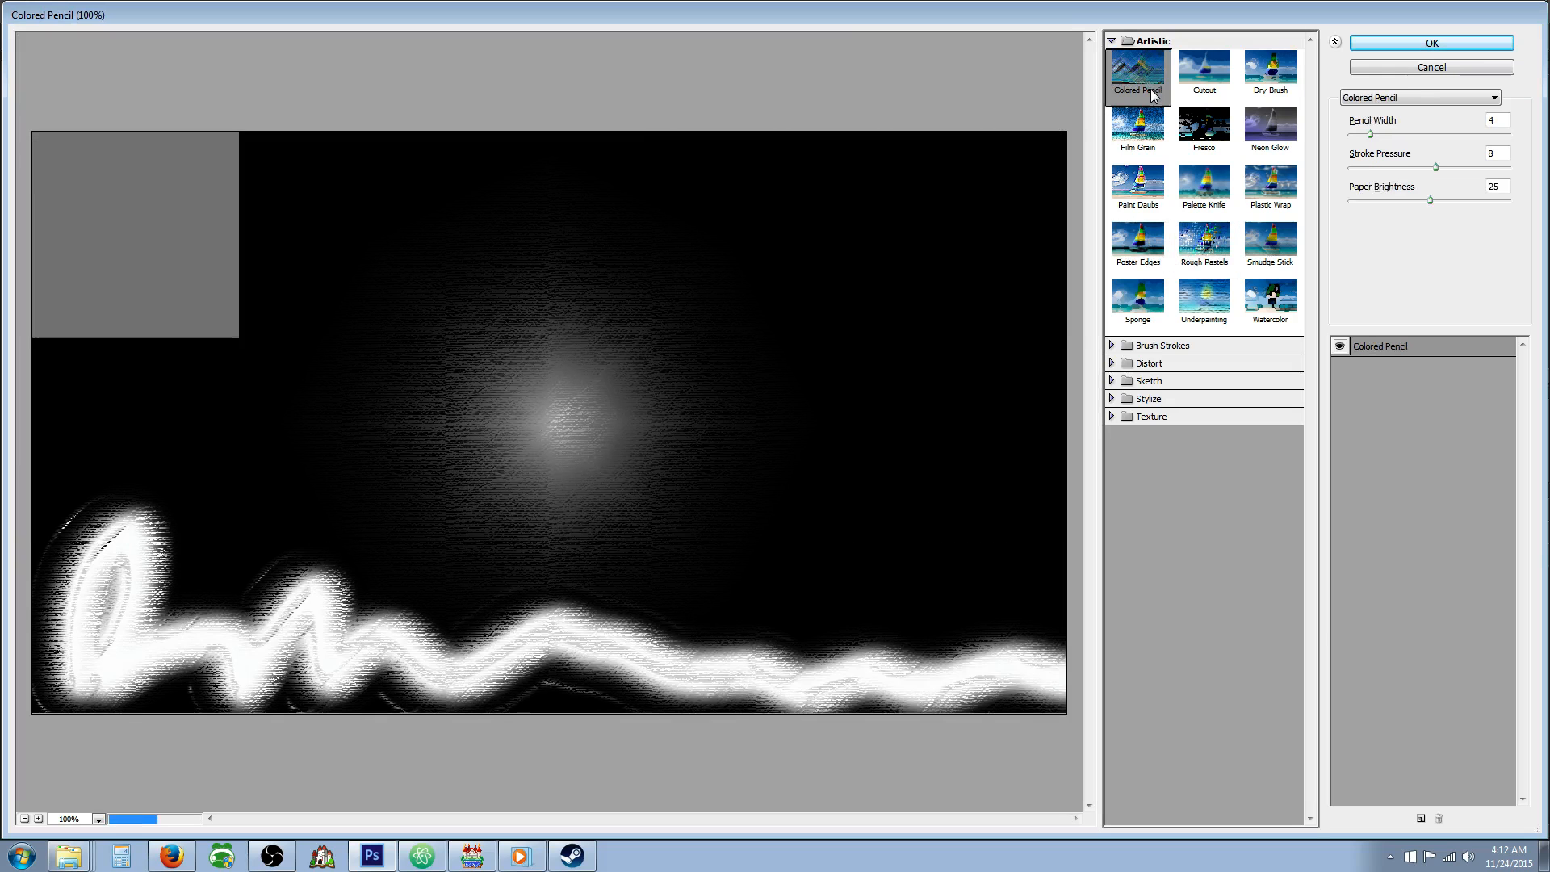
pyautogui.click(1193, 151)
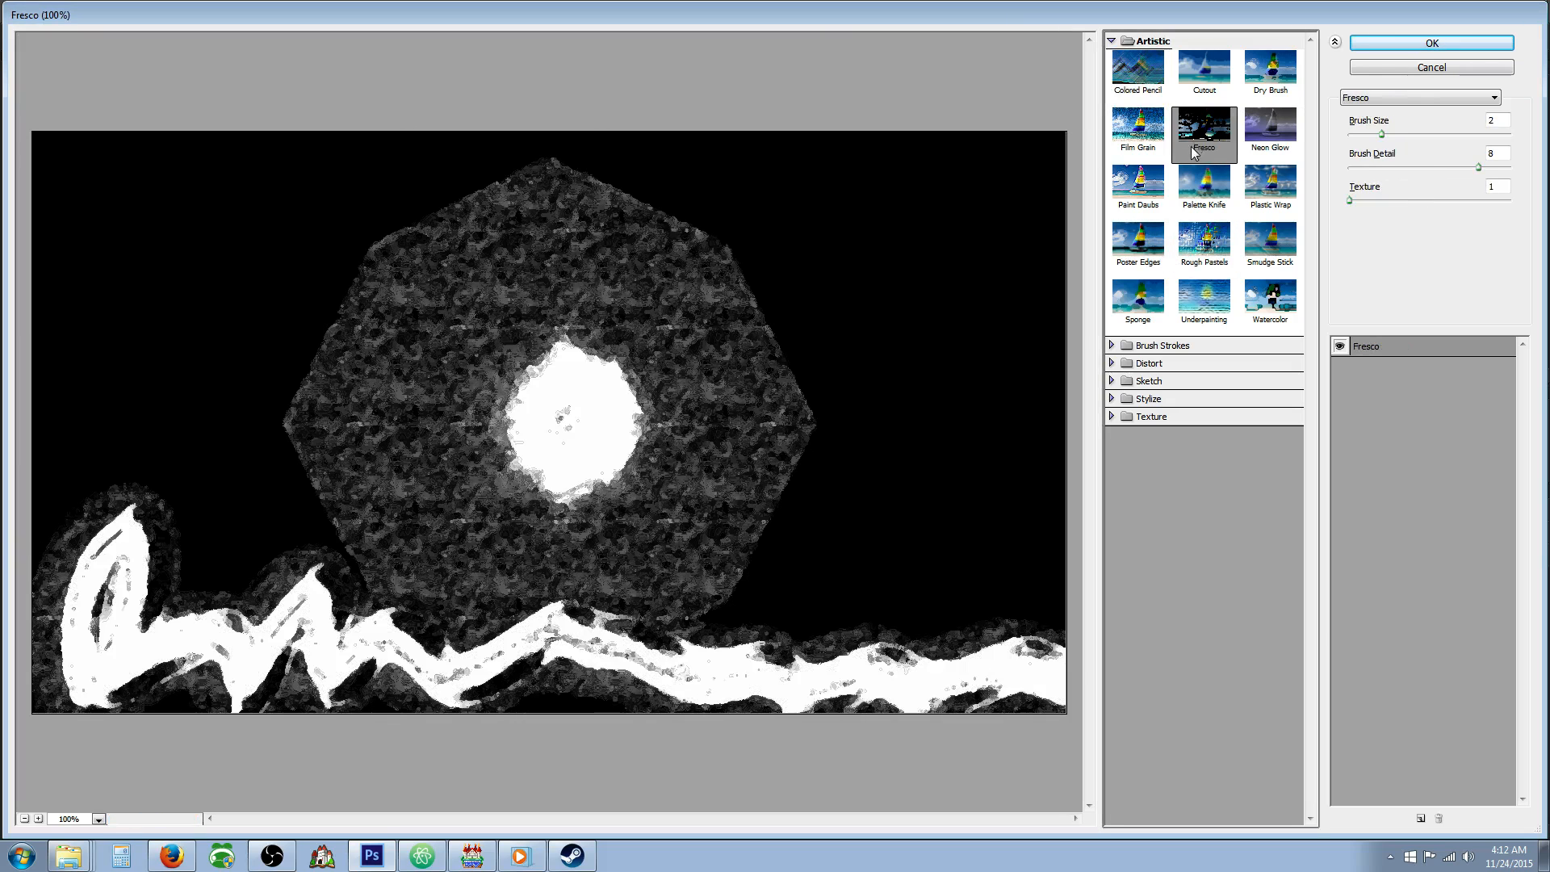
pyautogui.click(1138, 127)
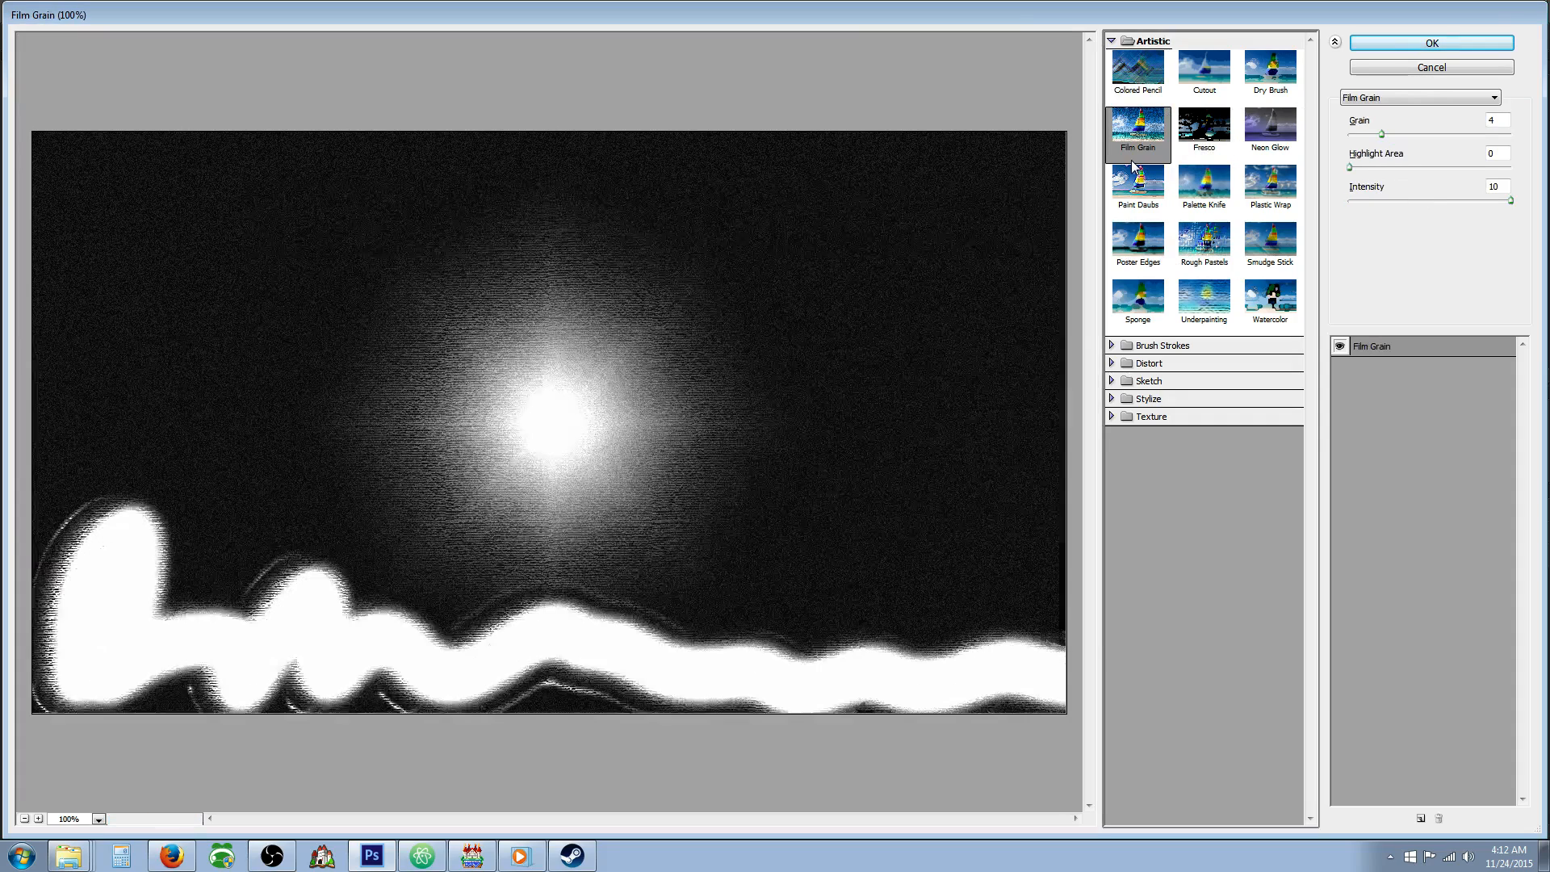
pyautogui.click(1138, 230)
pyautogui.click(1202, 242)
pyautogui.click(1203, 299)
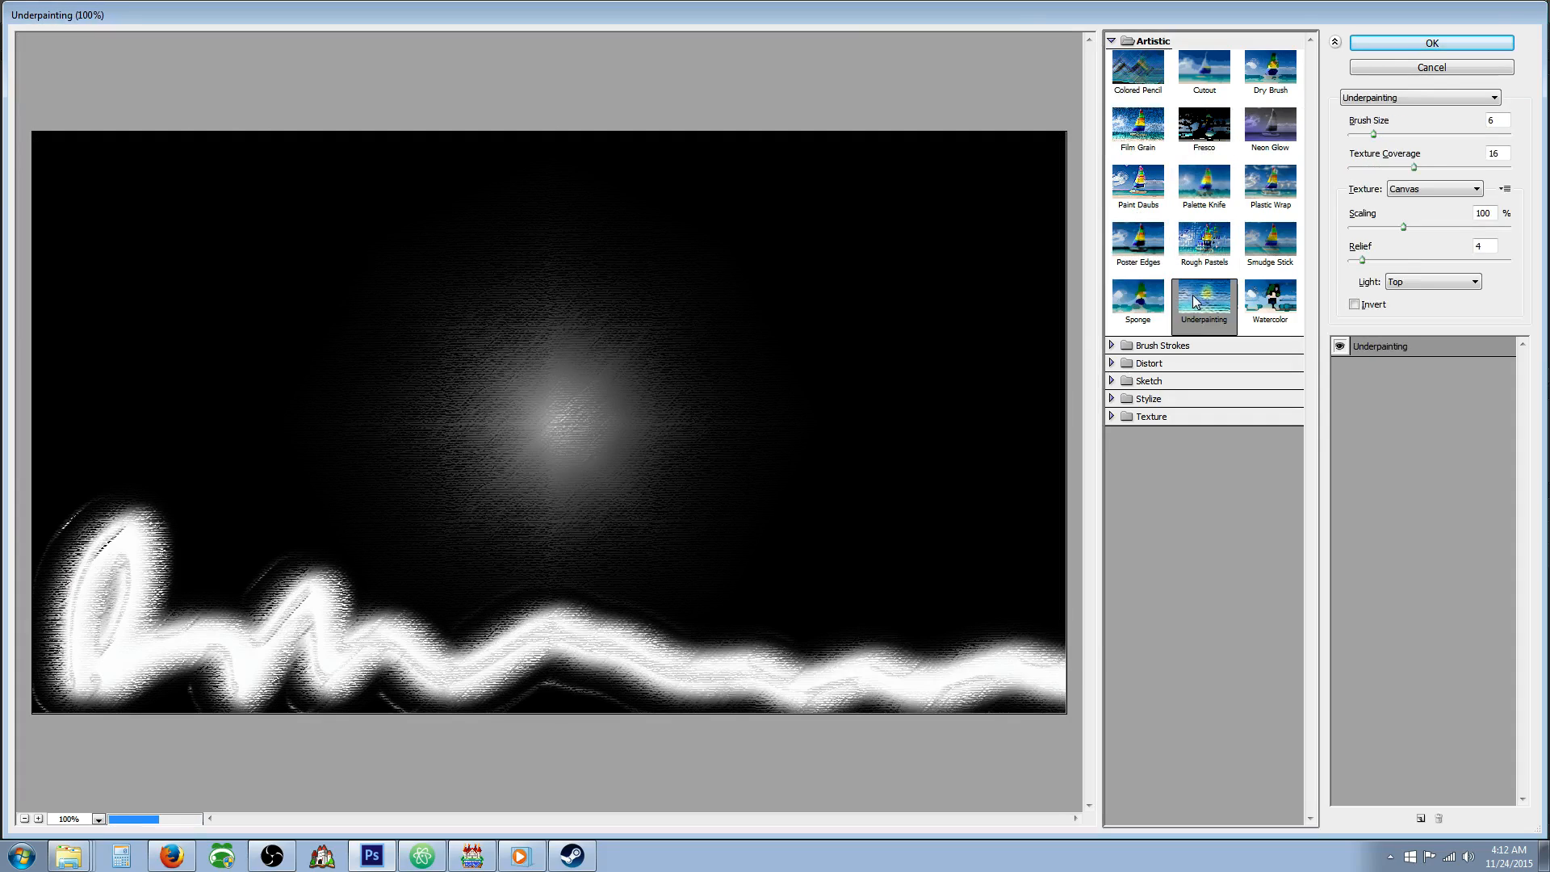
pyautogui.click(1139, 299)
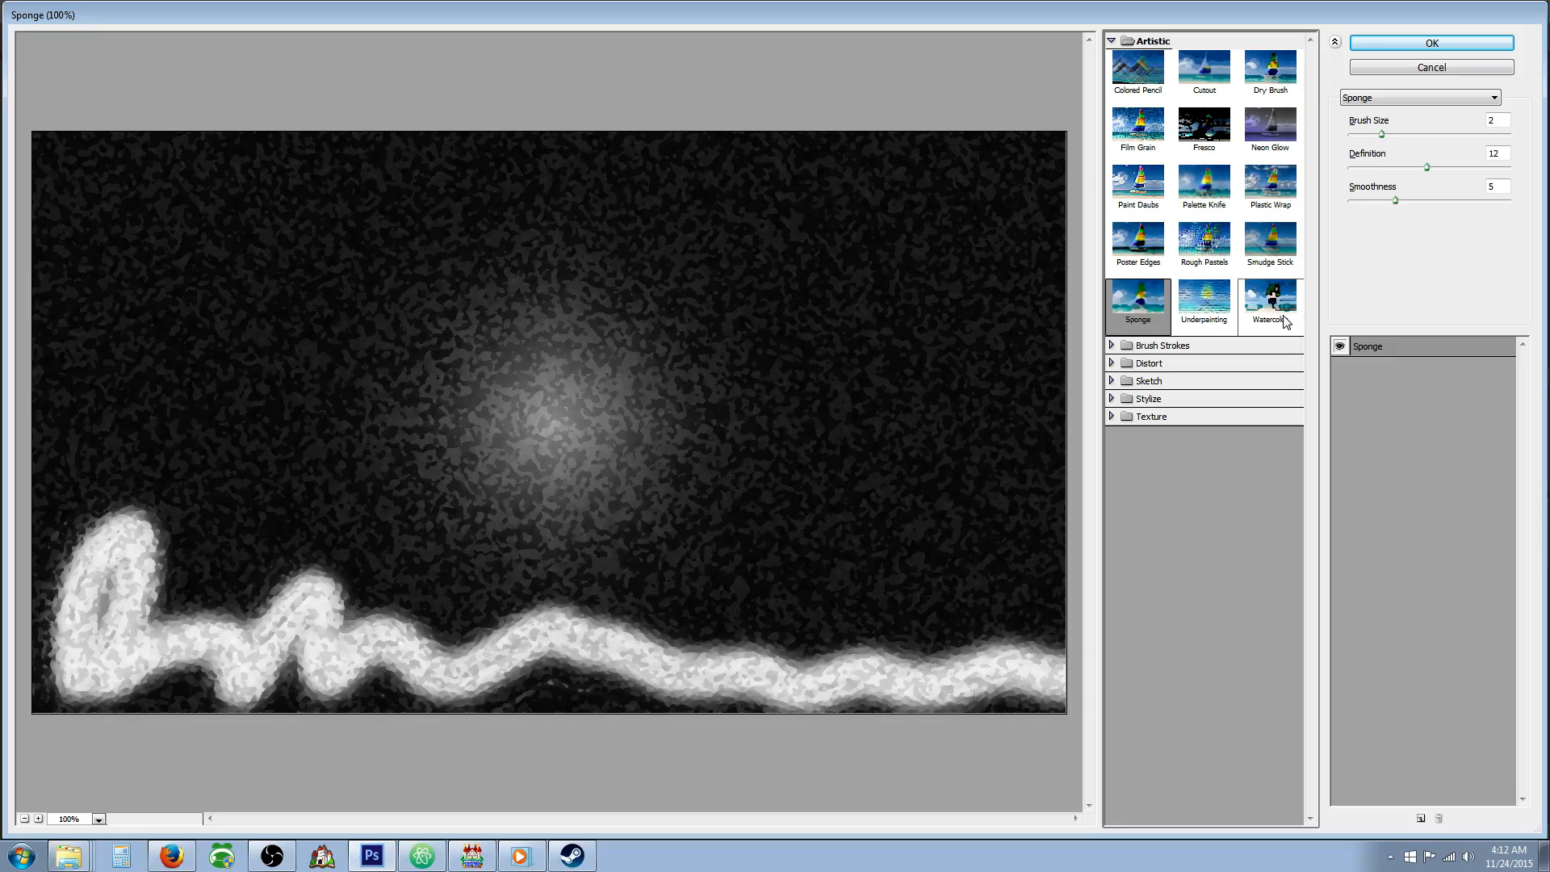
pyautogui.click(1284, 322)
# Compare the Brush Strokes filters on the image, including Angled Strokes, Crosshatch and Sumi-e.
pyautogui.click(1193, 346)
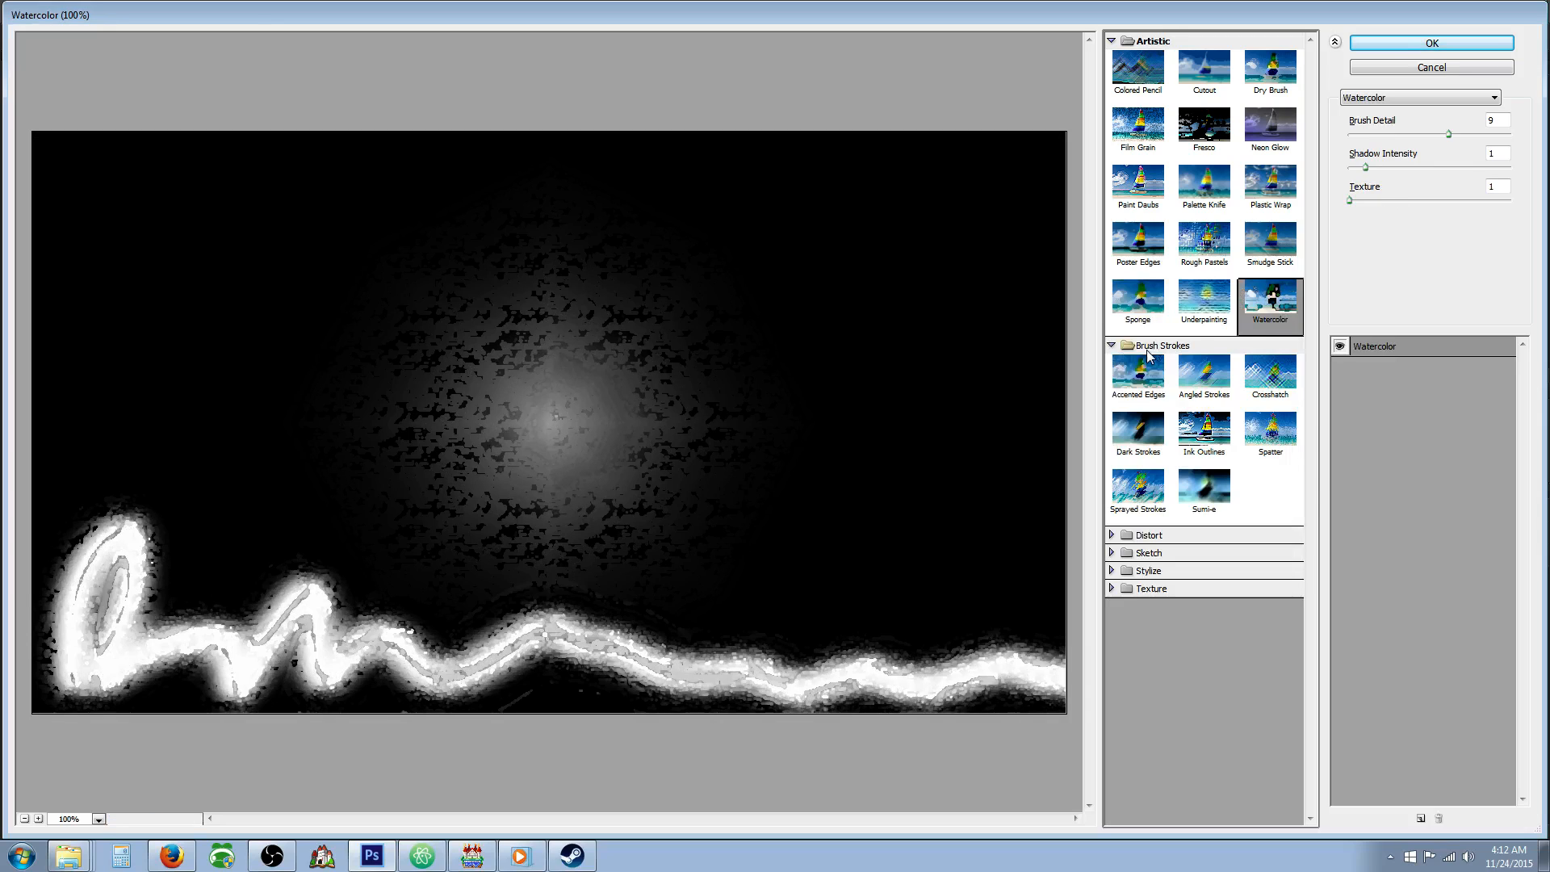
pyautogui.click(1167, 369)
pyautogui.press('Right')
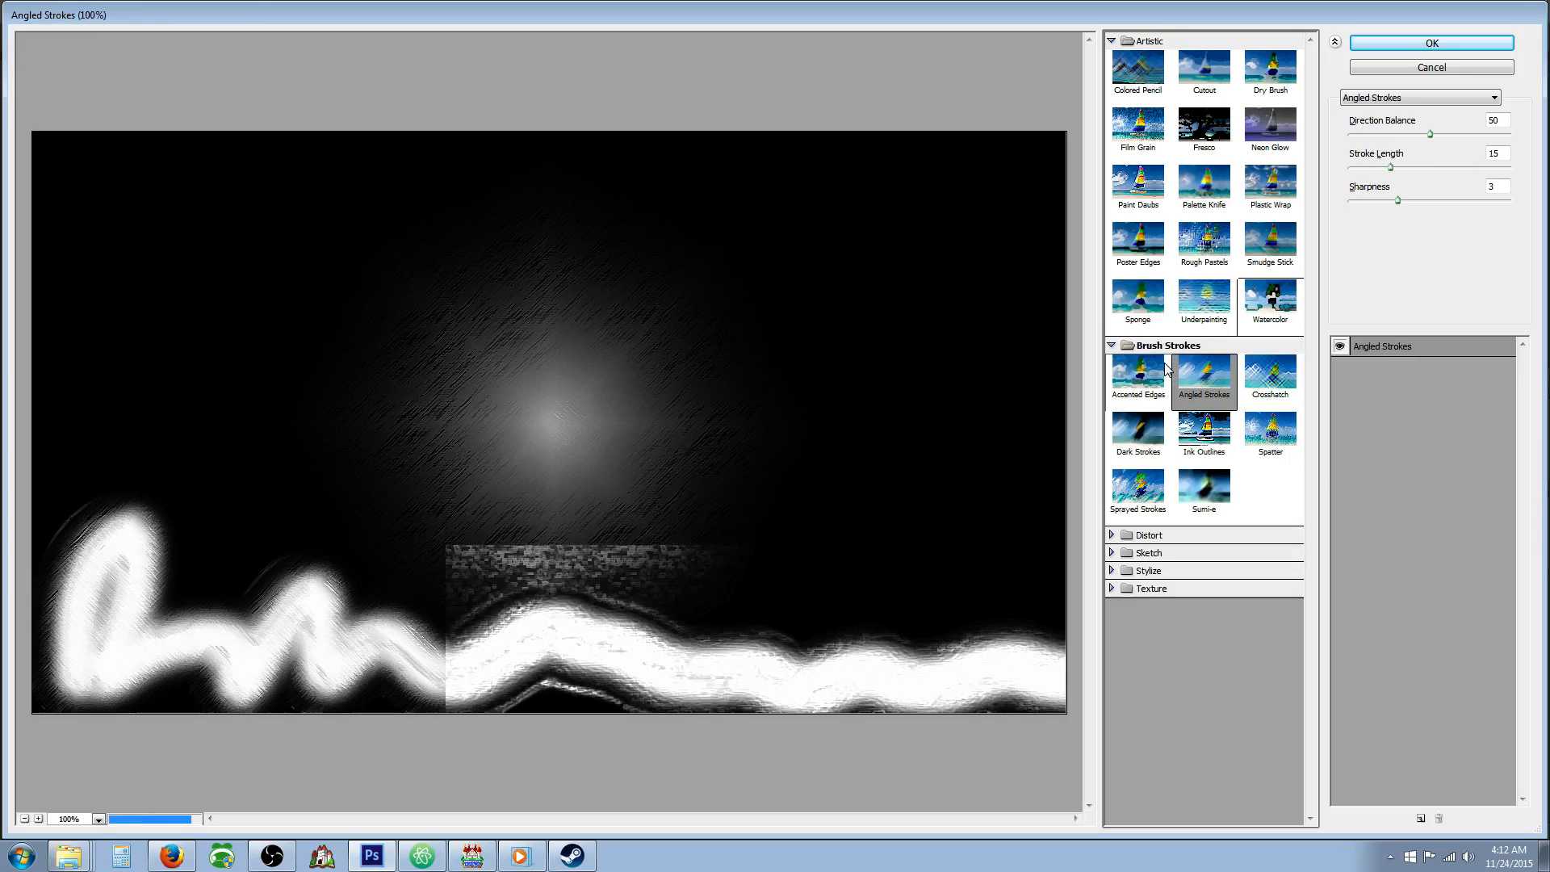
pyautogui.press('Left')
pyautogui.press('Right')
pyautogui.press('Right')
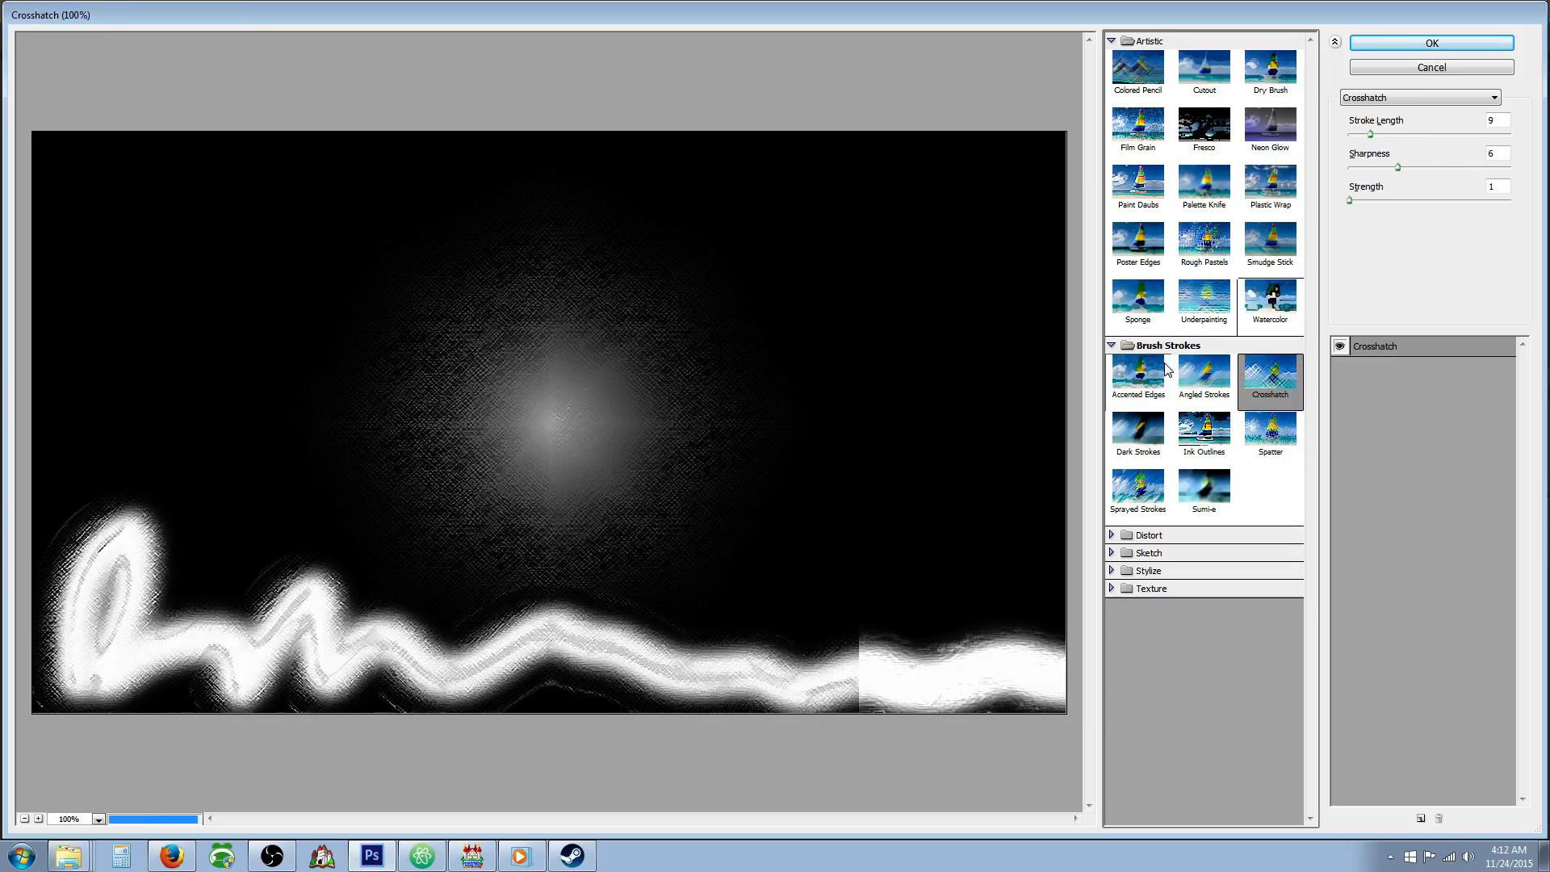
pyautogui.press('Right')
pyautogui.press('Down')
pyautogui.press('Right')
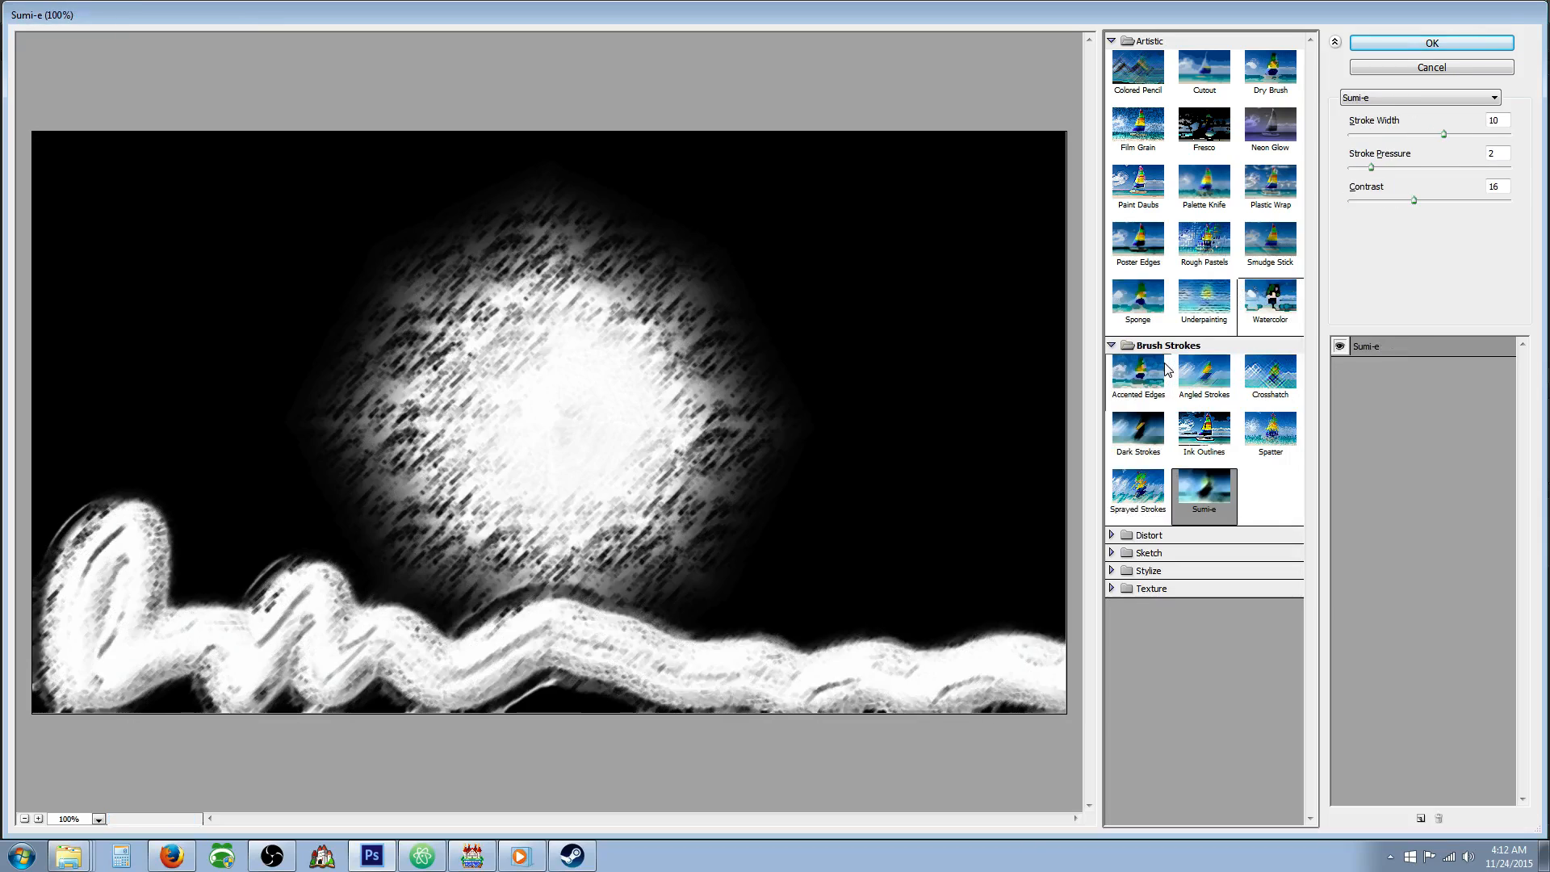
pyautogui.press('Left')
# Apply the Glass distortion filter with the Frosted texture to the background image.
pyautogui.press('Right')
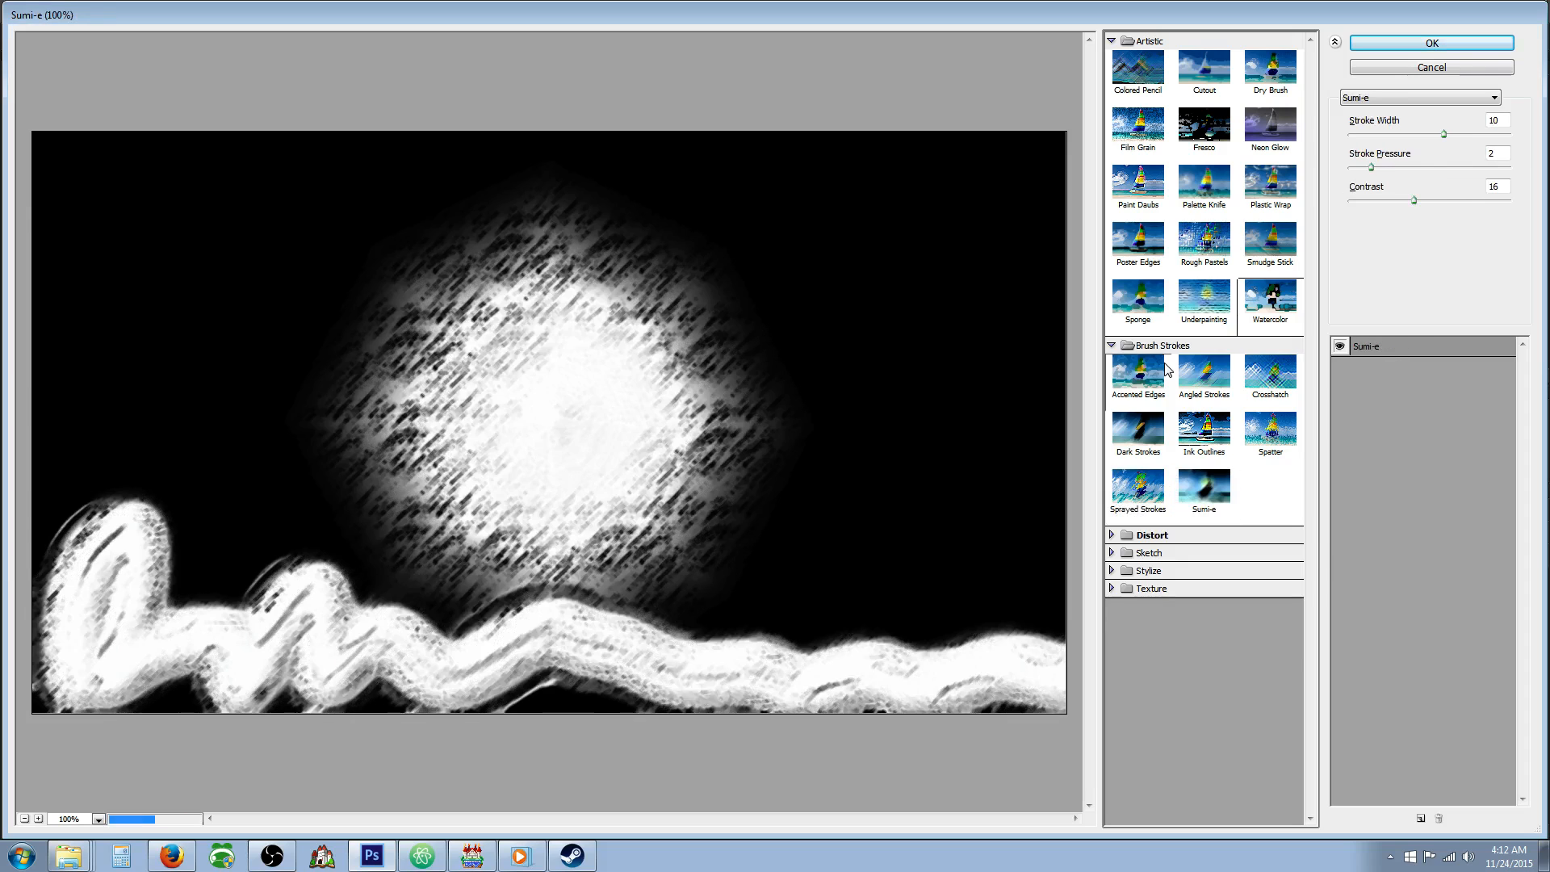
pyautogui.press('Right')
pyautogui.press('Right')
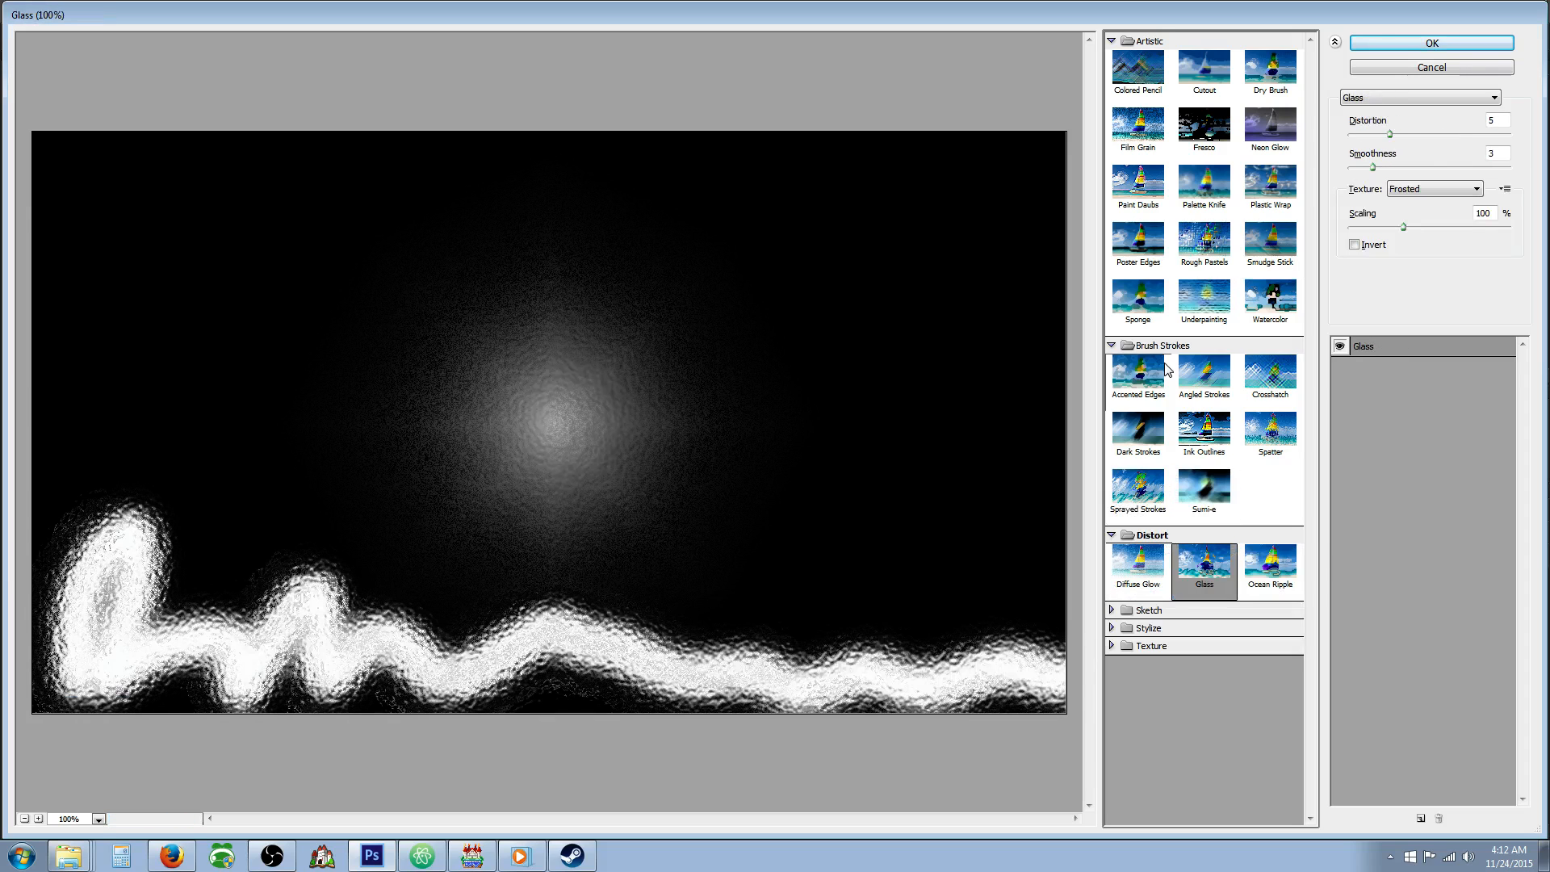
pyautogui.press('Return')
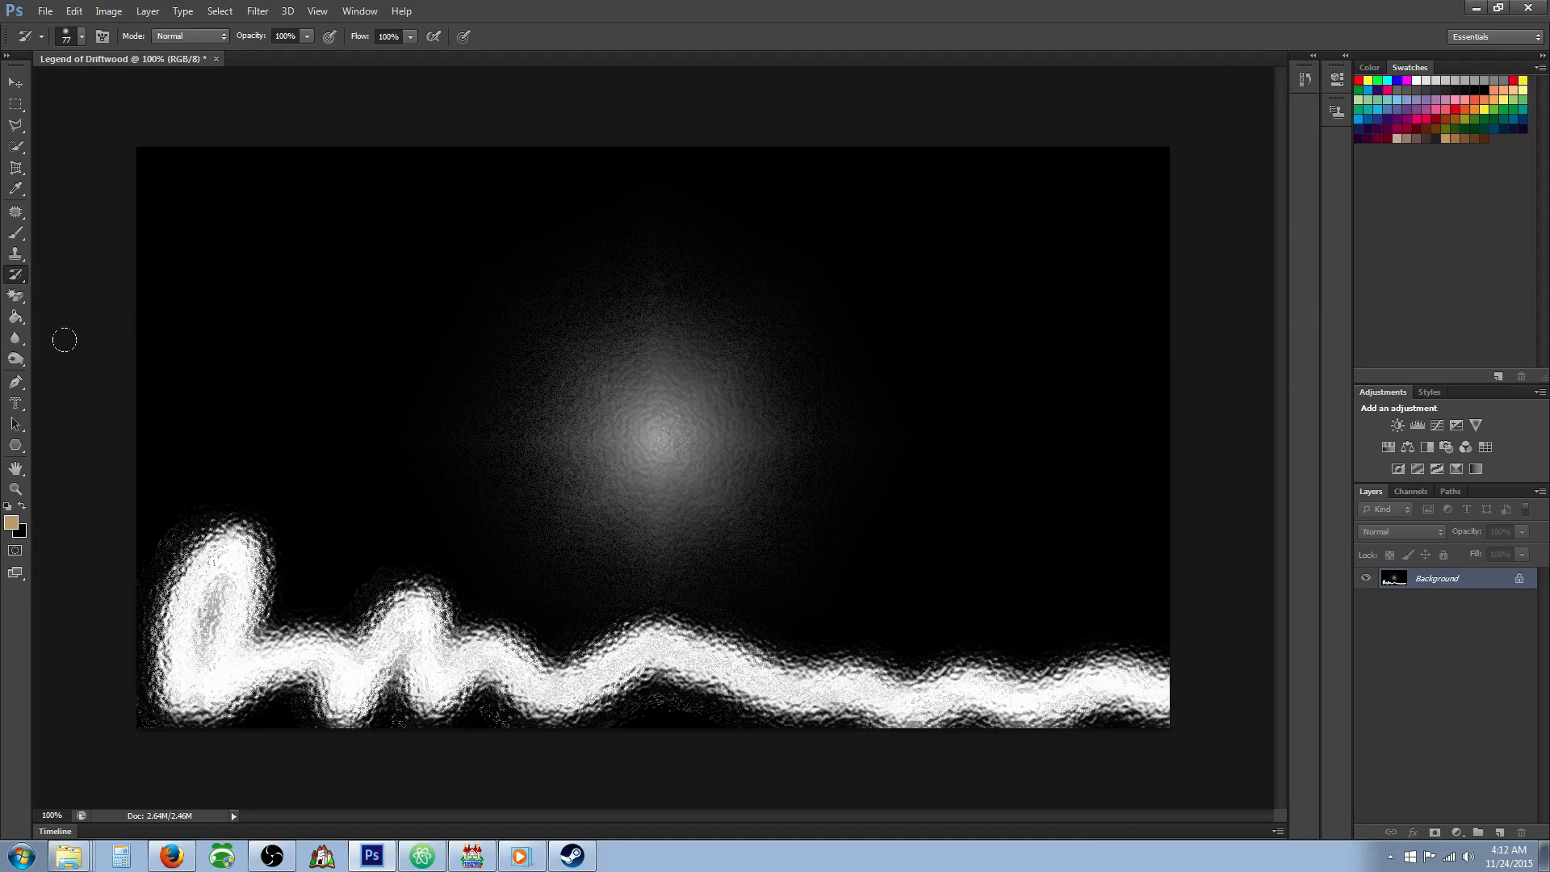
# Add a new layer and create a type mask text box across the upper canvas with the font size set to 100 pt.
pyautogui.click(15, 402)
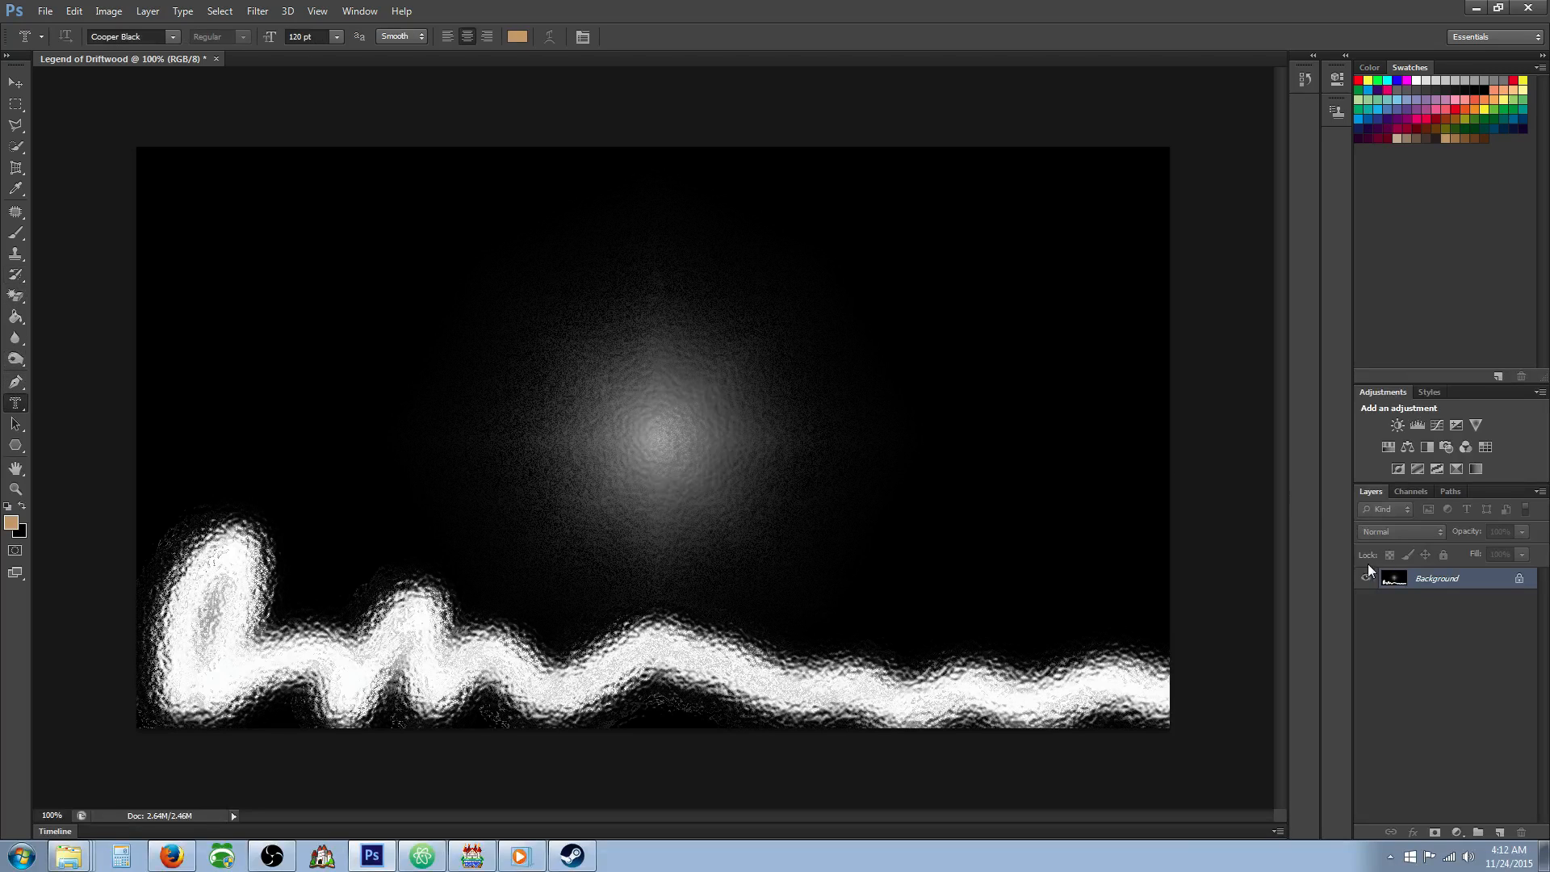
pyautogui.hotkey('ctrl', 'shift', 'n')
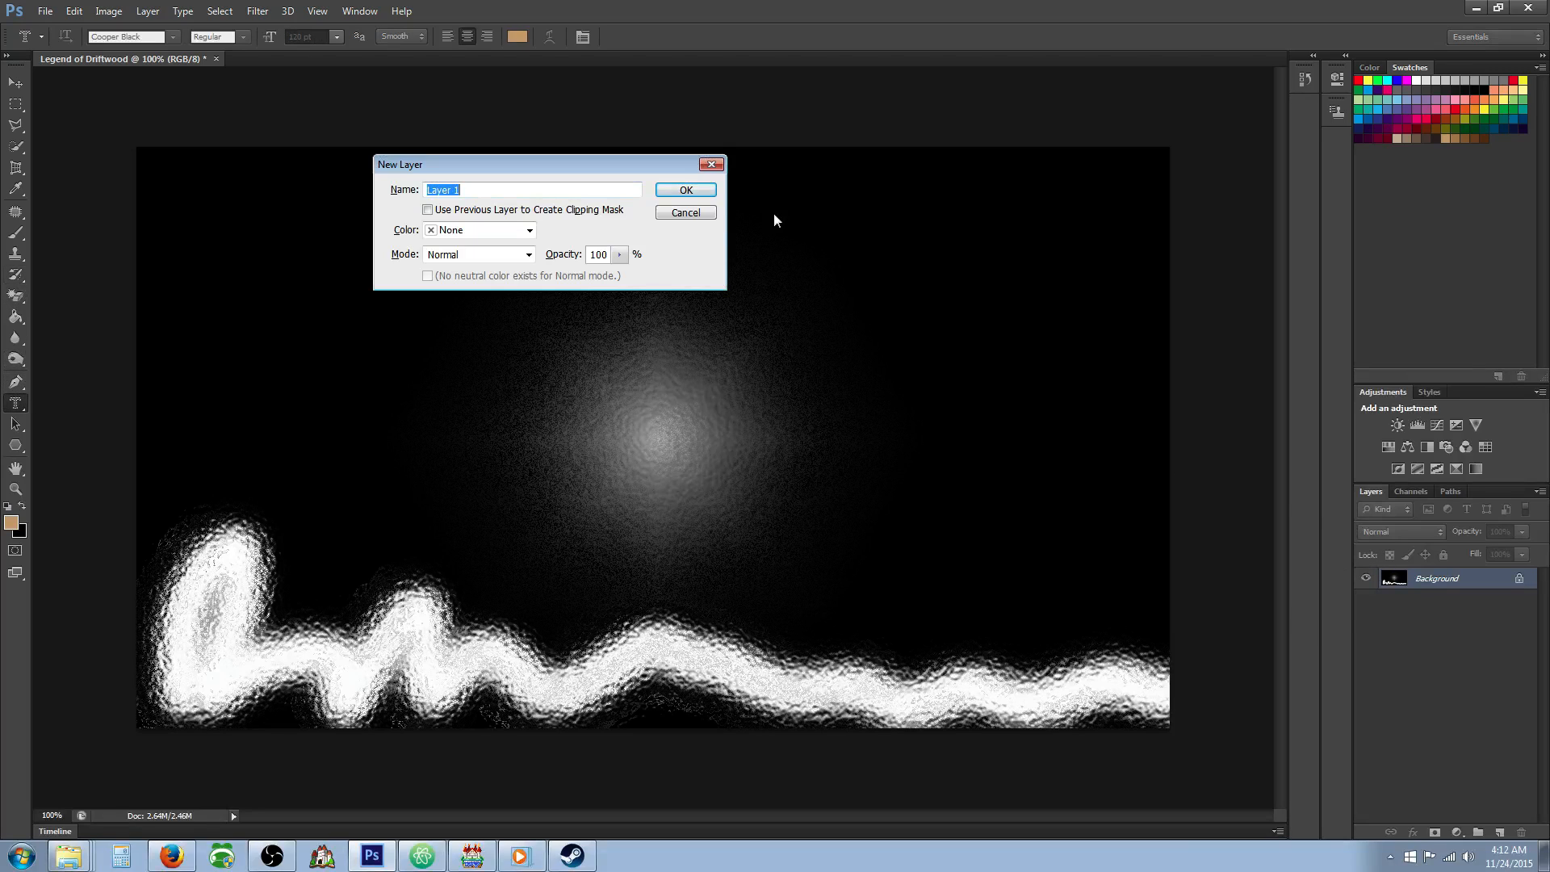
pyautogui.click(711, 190)
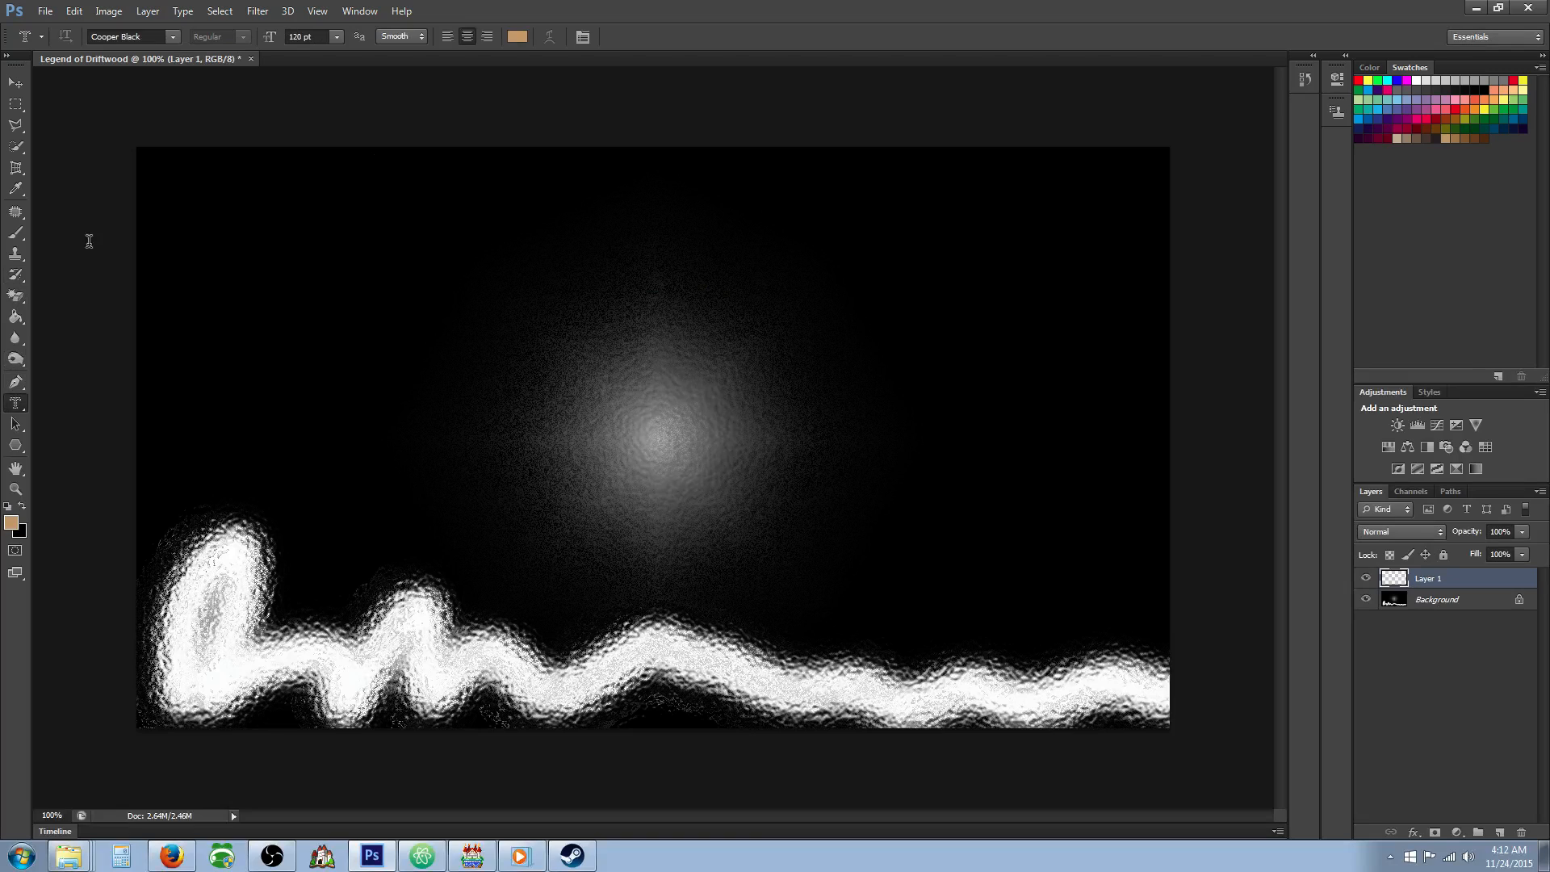
pyautogui.moveTo(176, 206); pyautogui.dragTo(1129, 386)
pyautogui.click(305, 36)
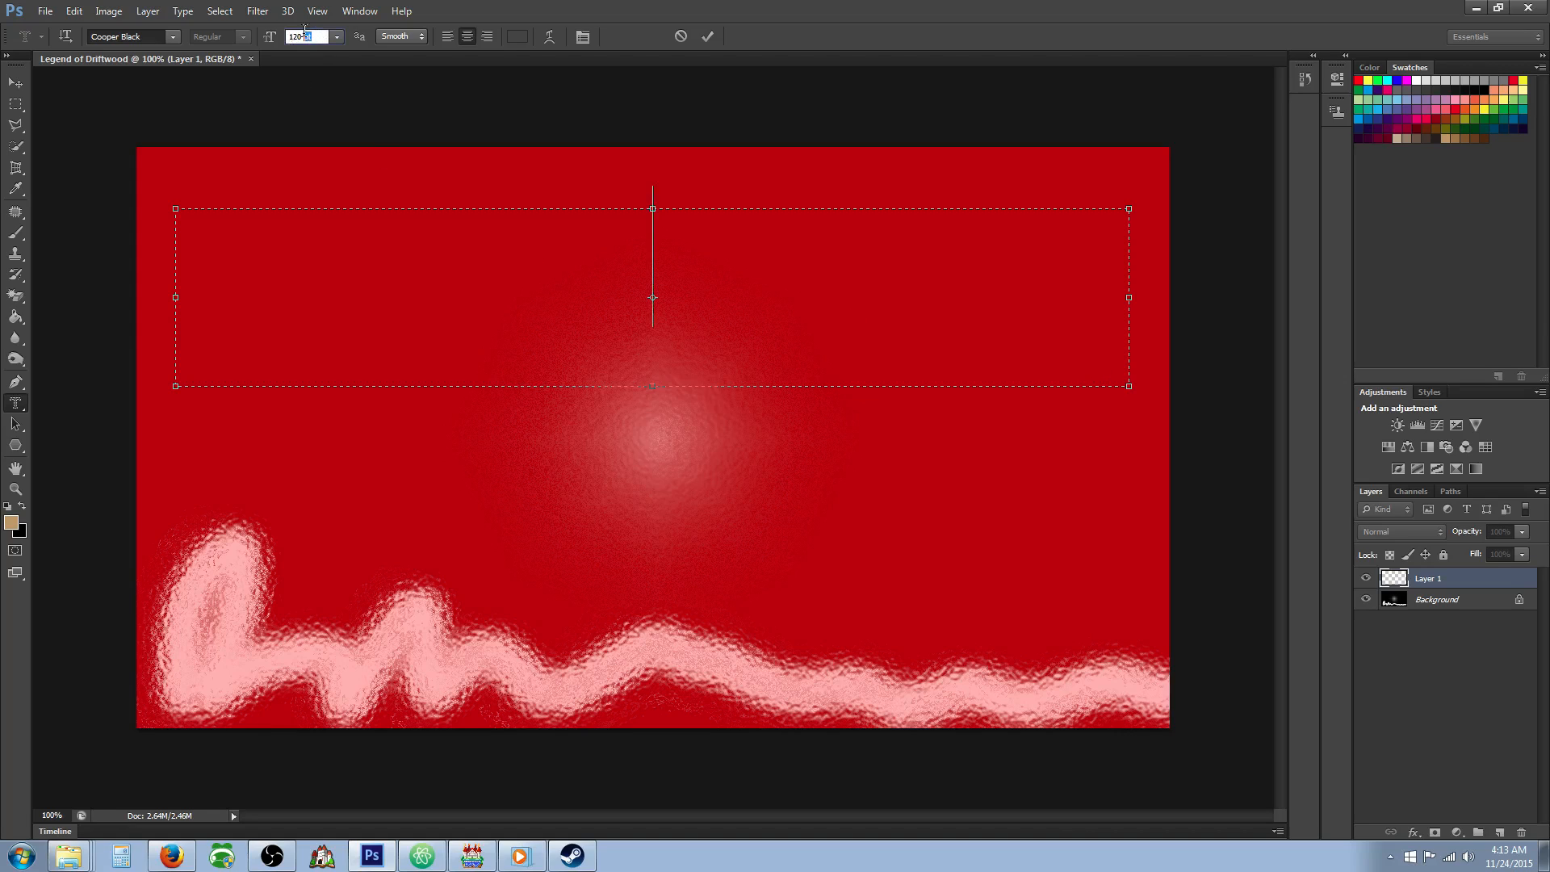
pyautogui.write('100')
pyautogui.press('Return')
# Enter the title "The Legend of Driftwood" in the type mask, extending the text box to fit two lines and shifting it slightly.
pyautogui.write('The l')
pyautogui.press('BackSpace')
pyautogui.write('L')
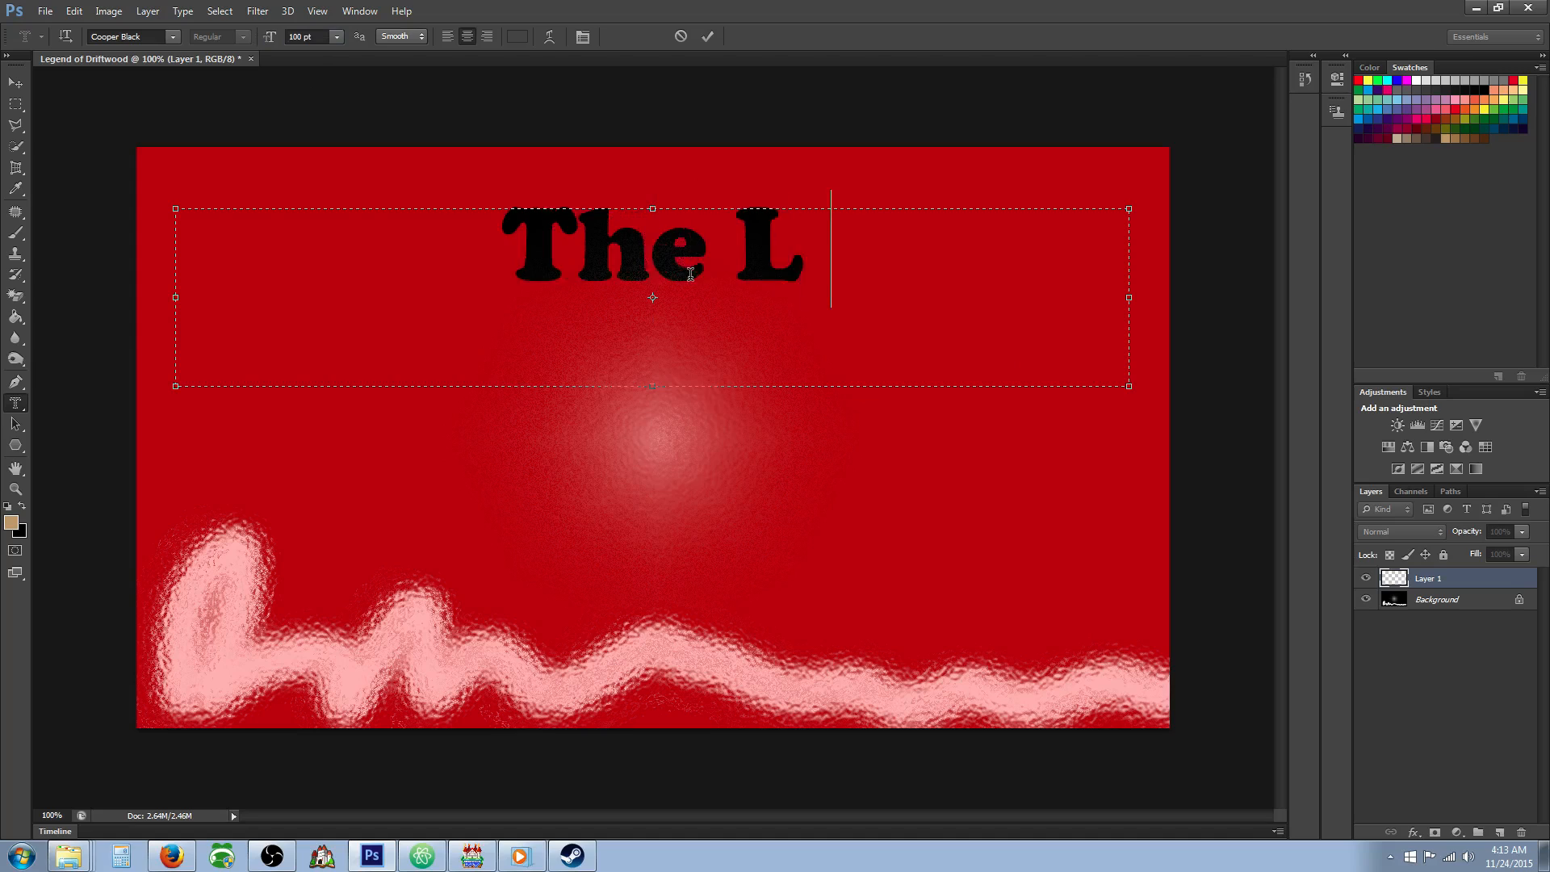
pyautogui.write('egend of ')
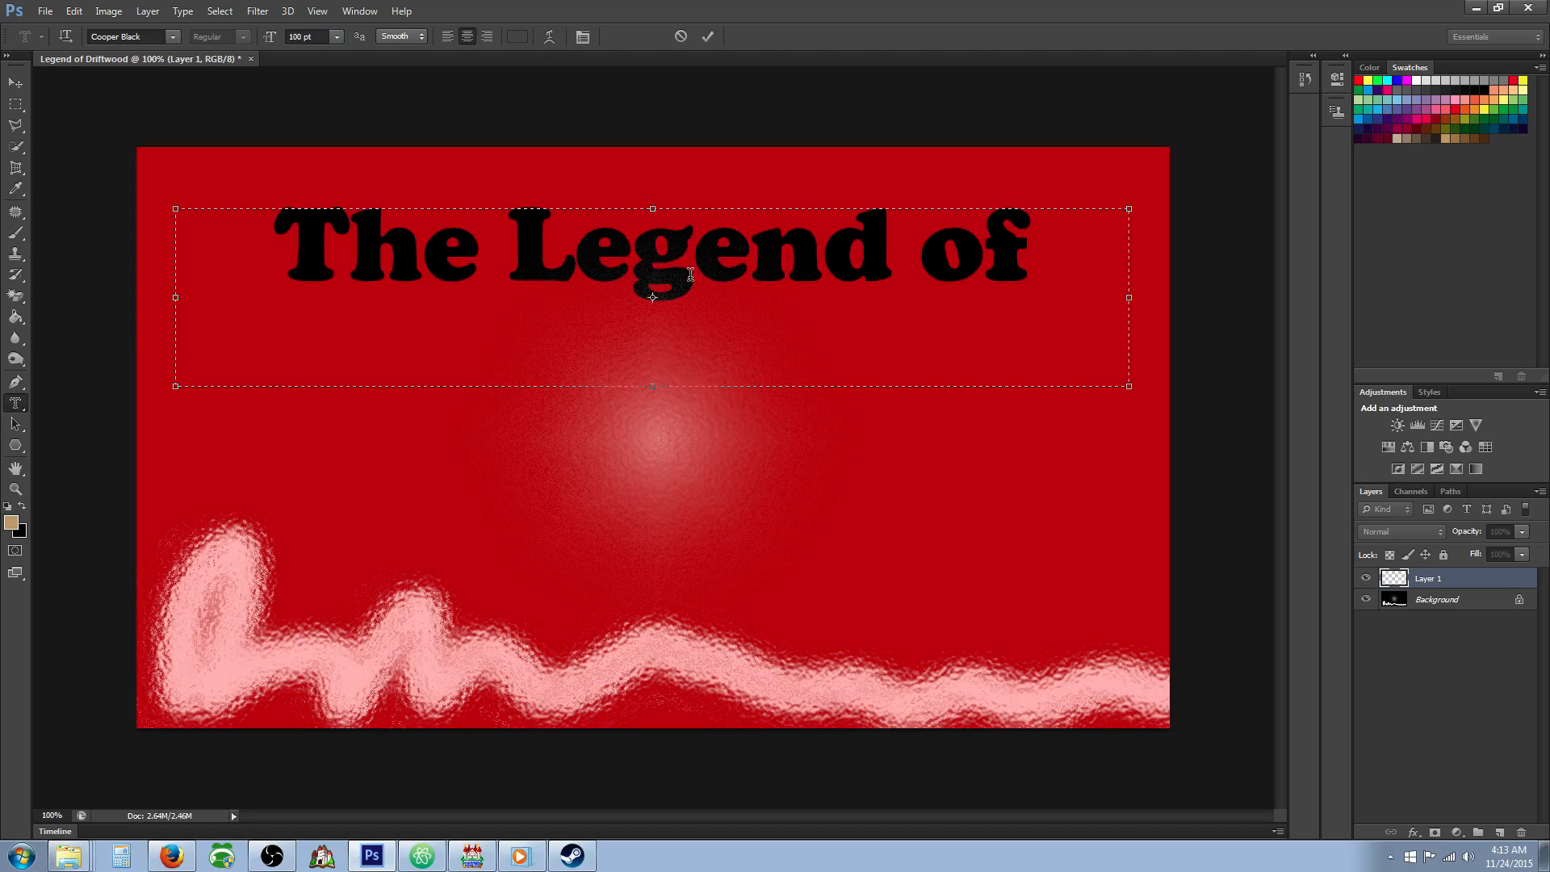
pyautogui.write('D')
pyautogui.press('BackSpace')
pyautogui.moveTo(653, 427); pyautogui.dragTo(654, 501)
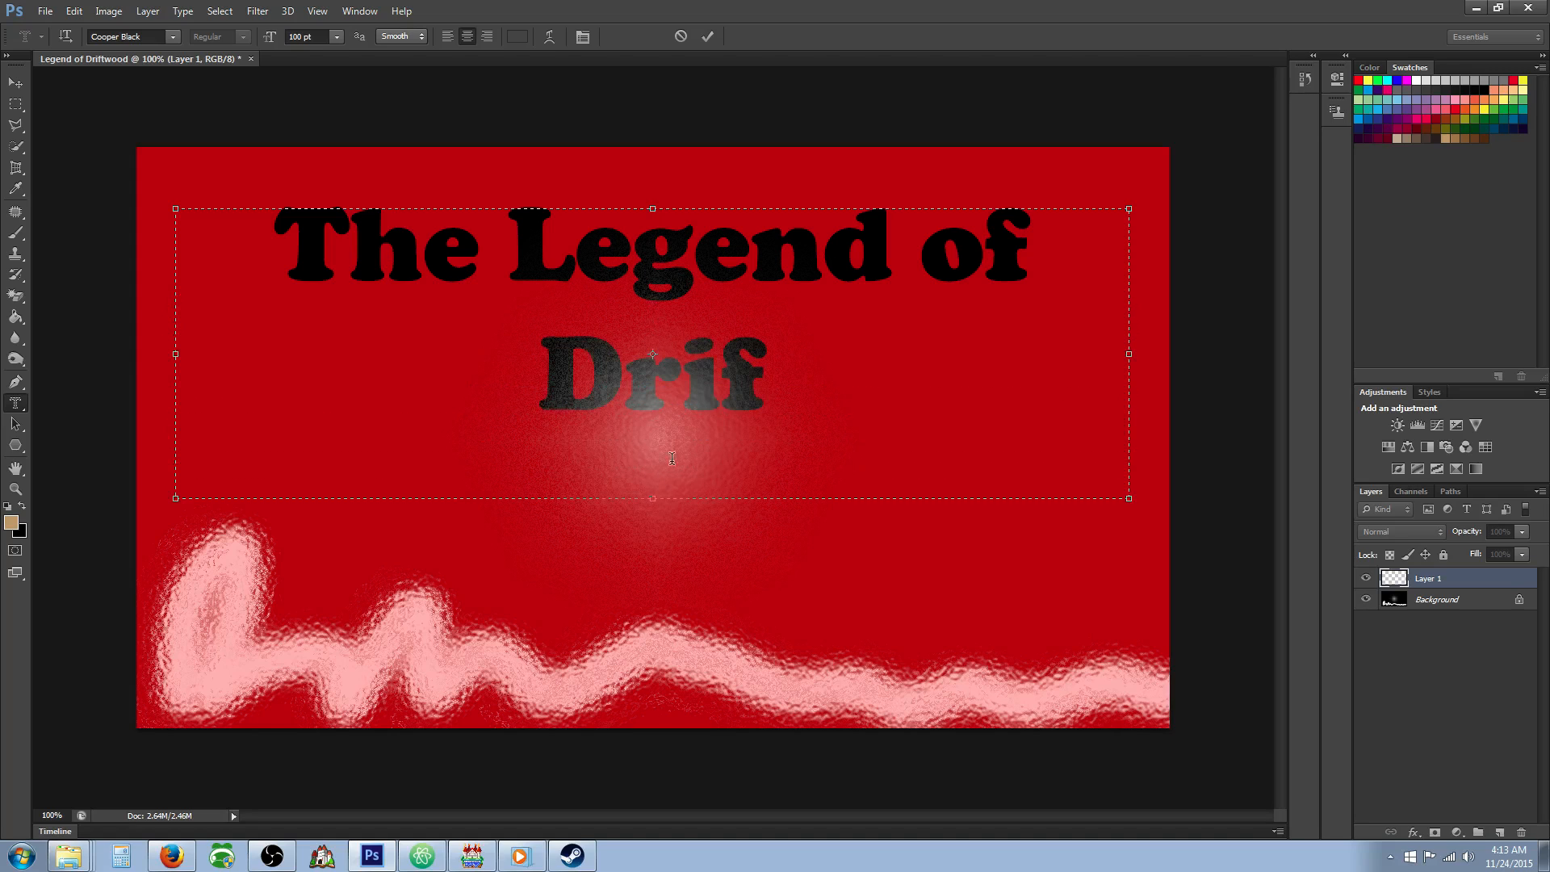
pyautogui.write('Driftwood')
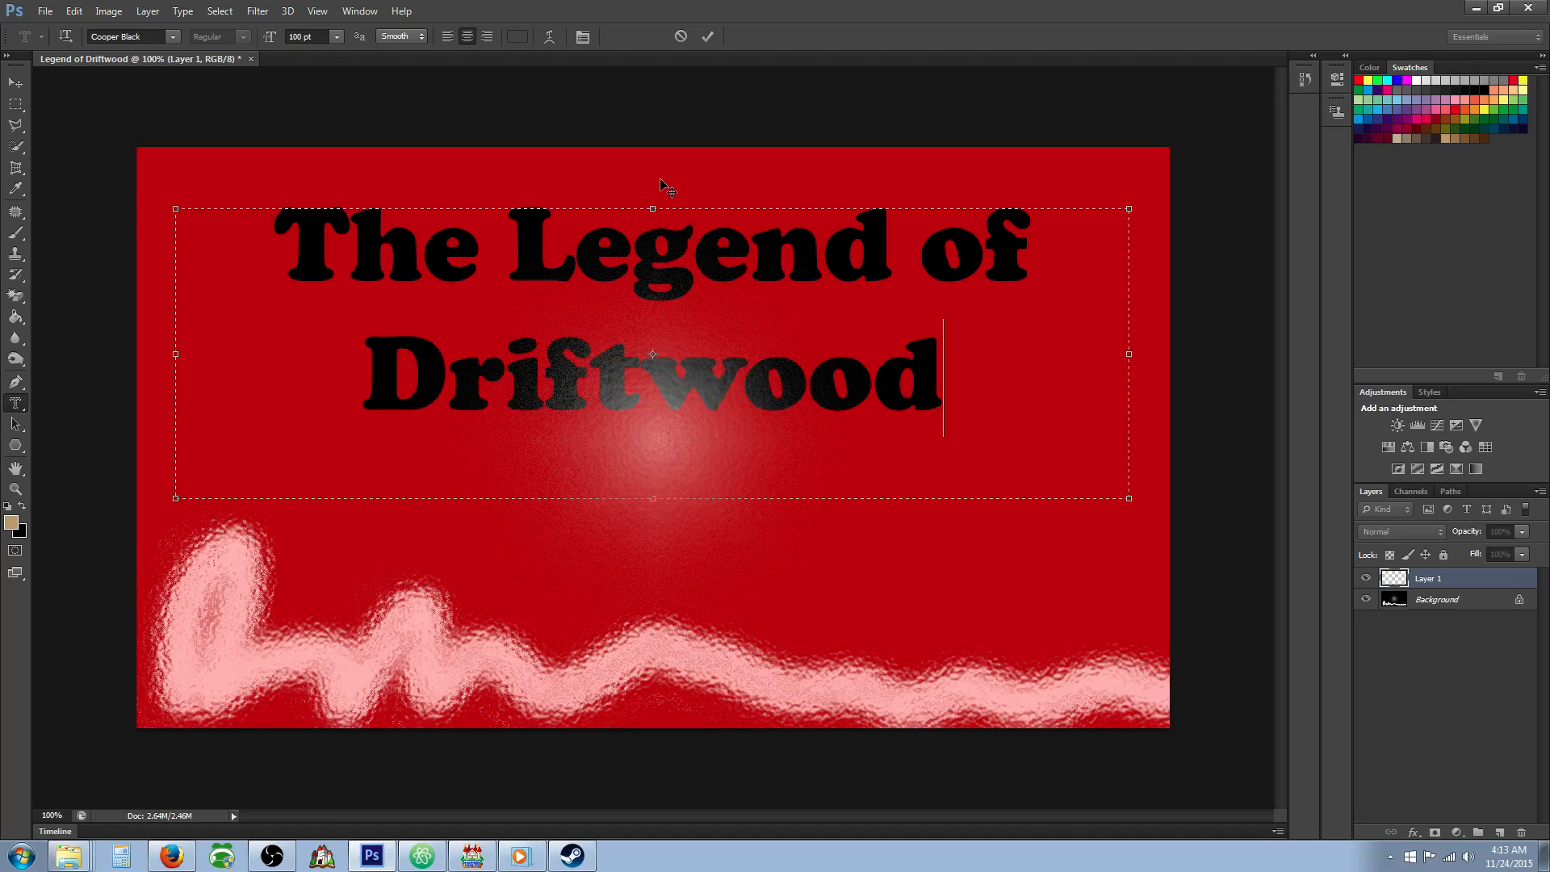
pyautogui.moveTo(660, 184)
pyautogui.mouseDown()
pyautogui.moveTo(648, 198)
pyautogui.moveTo(653, 186)
pyautogui.mouseUp()
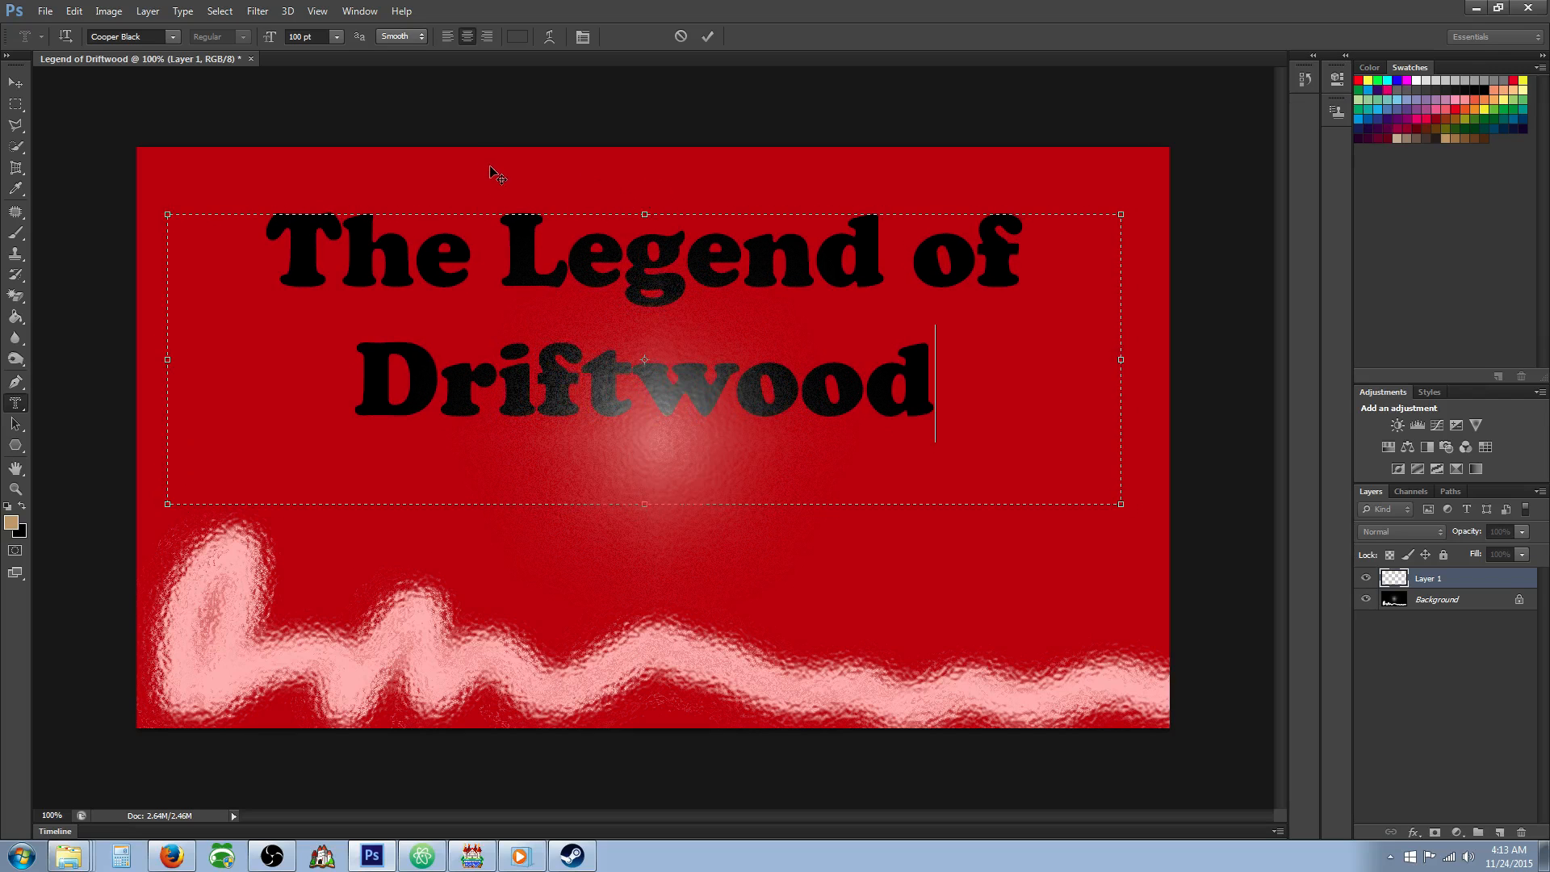
# Turn the title mask into a selection and paint the letters dark blue with the Brush tool.
pyautogui.click(15, 232)
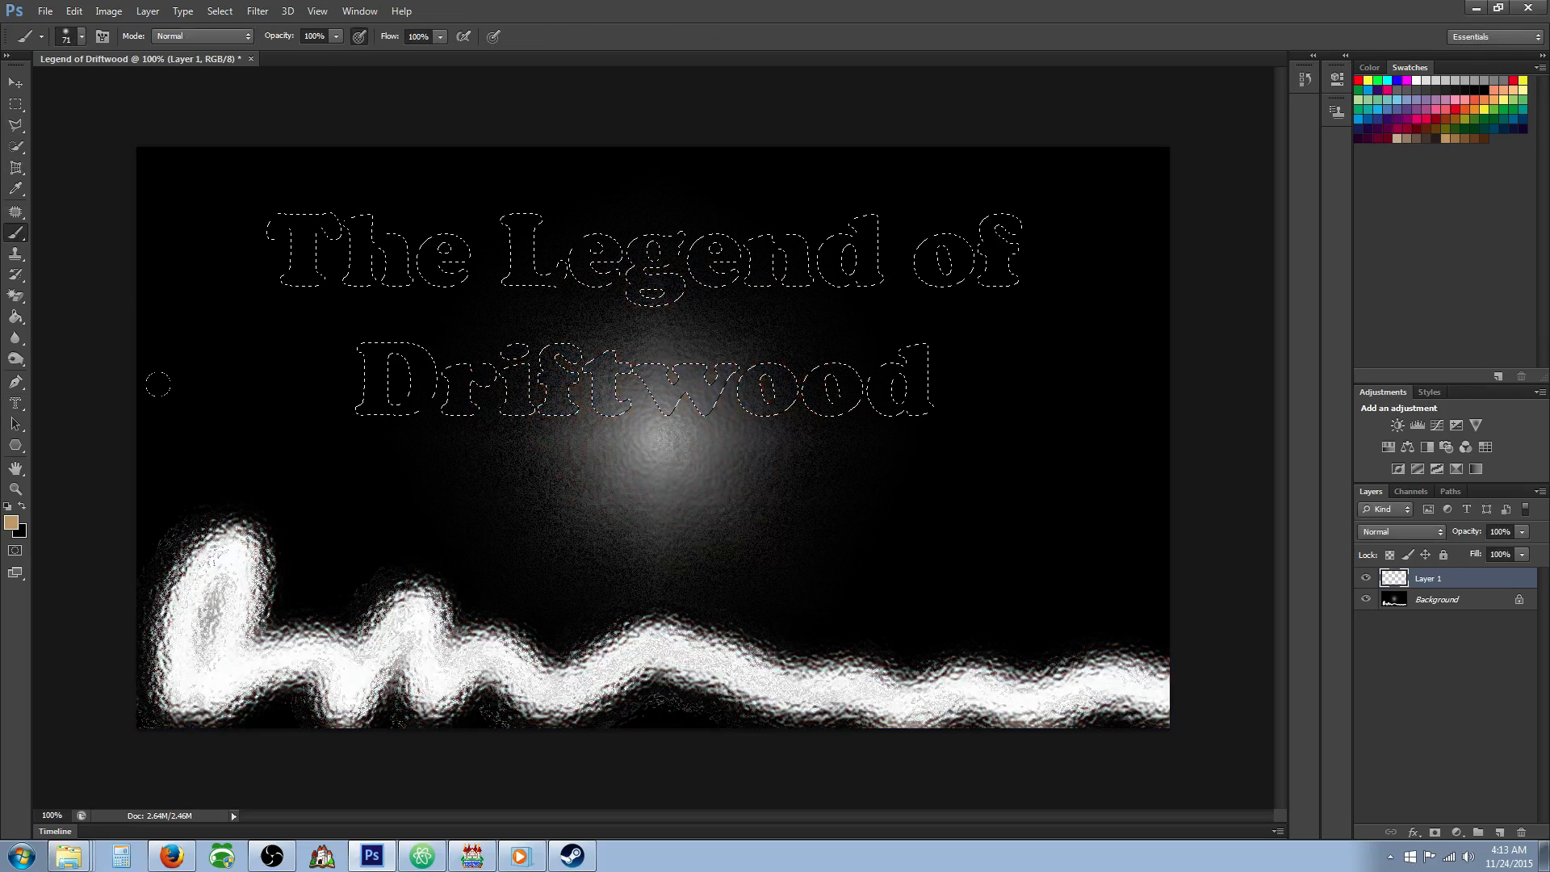
pyautogui.click(1361, 127)
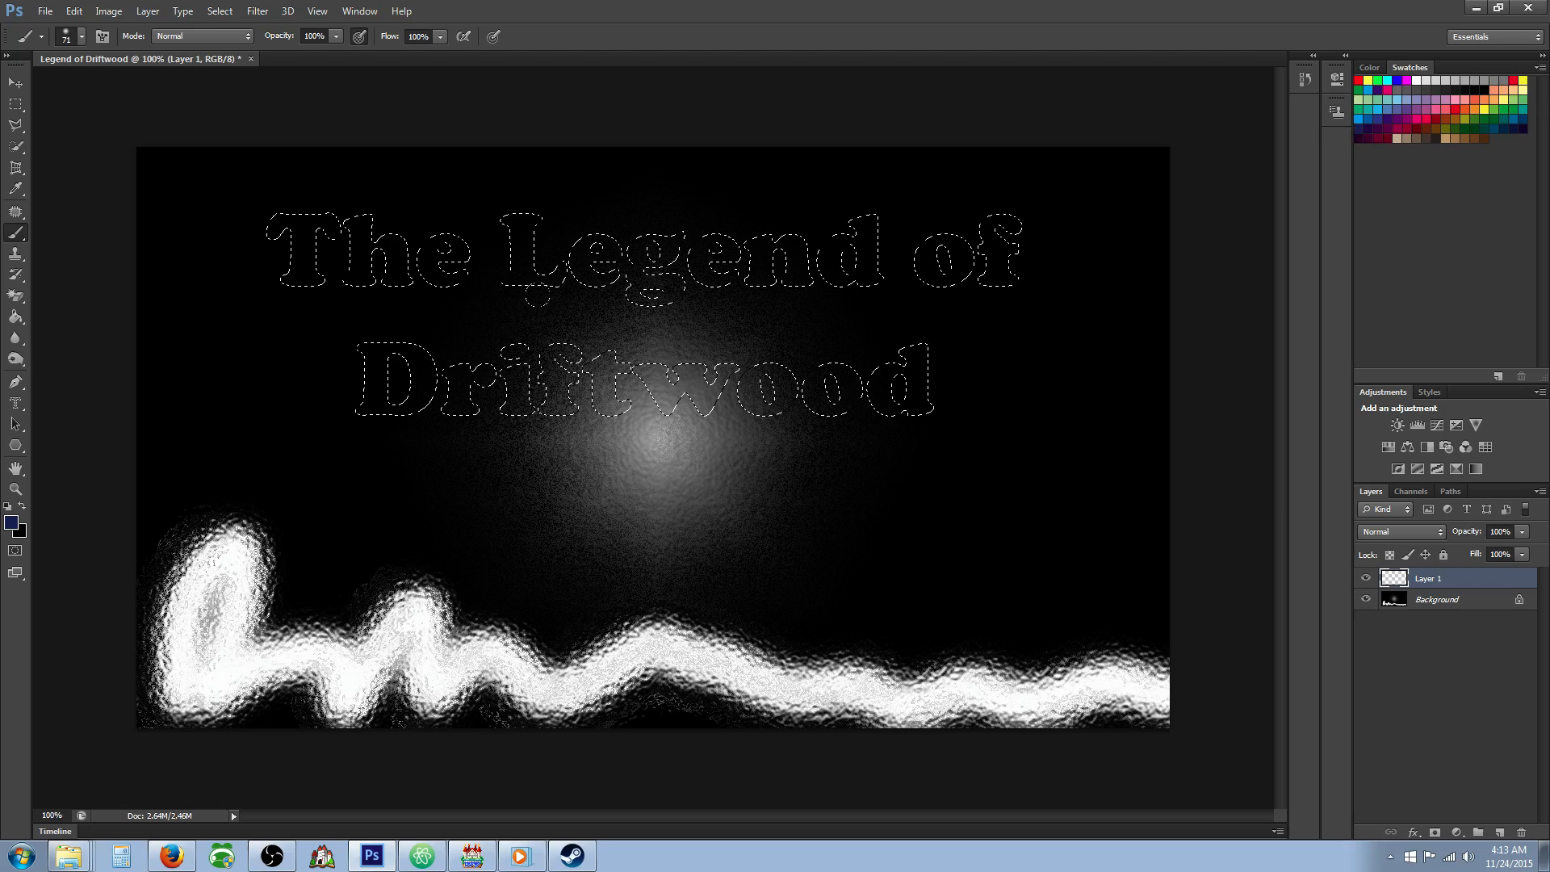
pyautogui.moveTo(273, 214)
pyautogui.mouseDown()
pyautogui.moveTo(457, 164)
pyautogui.moveTo(104, 267)
pyautogui.moveTo(524, 376)
pyautogui.moveTo(566, 432)
pyautogui.moveTo(460, 399)
pyautogui.moveTo(703, 388)
pyautogui.moveTo(1027, 307)
pyautogui.mouseUp()
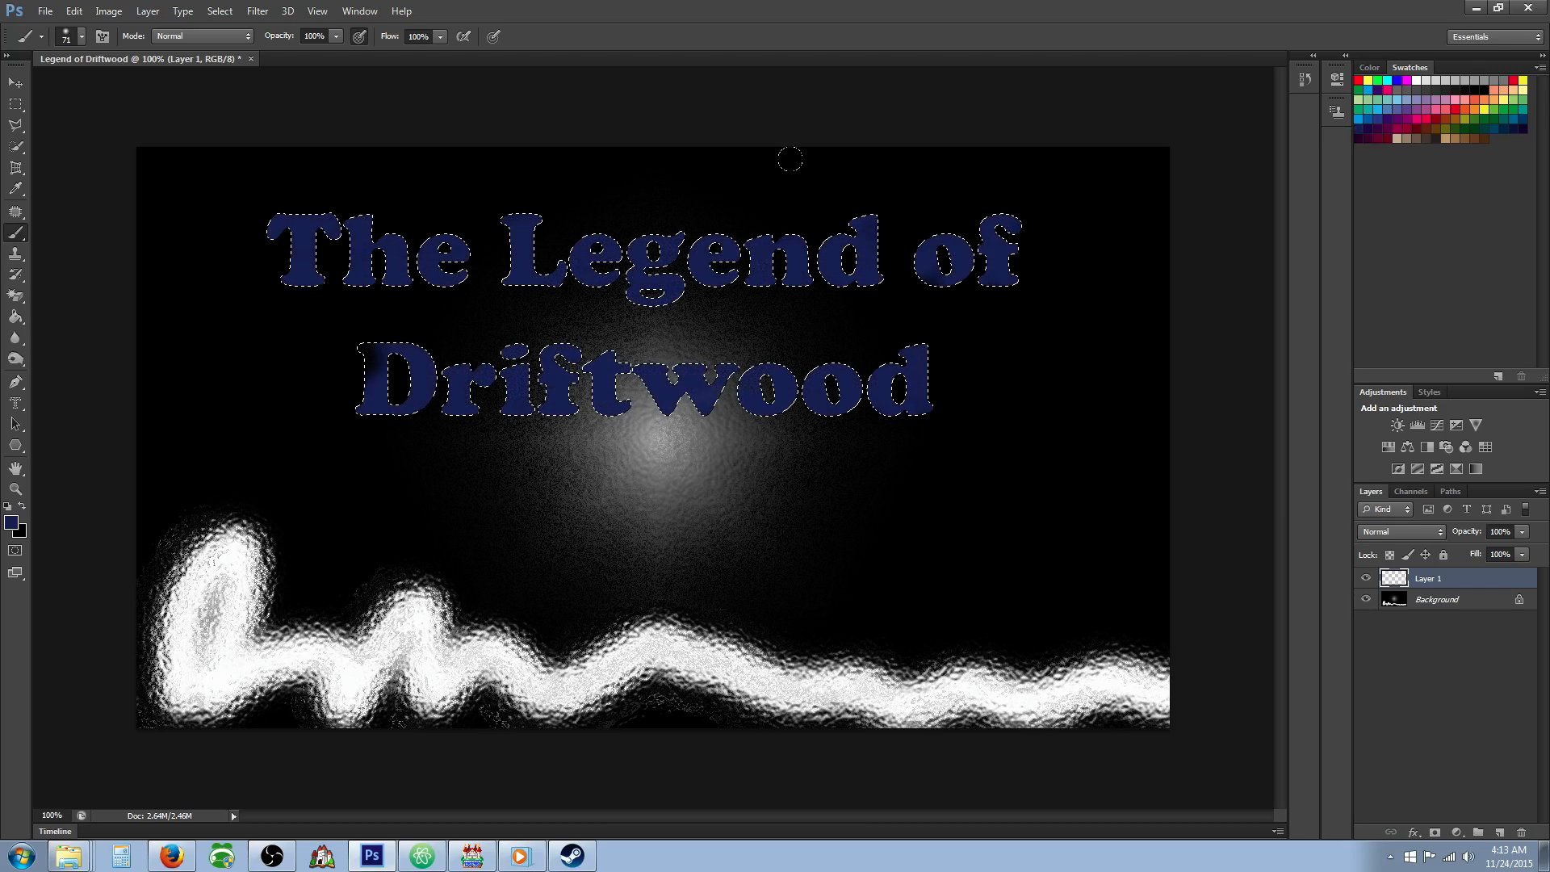
# Preview Distort and Brush Strokes filters on the title lettering, including Ocean Ripple, Diffuse Glow, Accented Edges and Sumi-e.
pyautogui.click(259, 11)
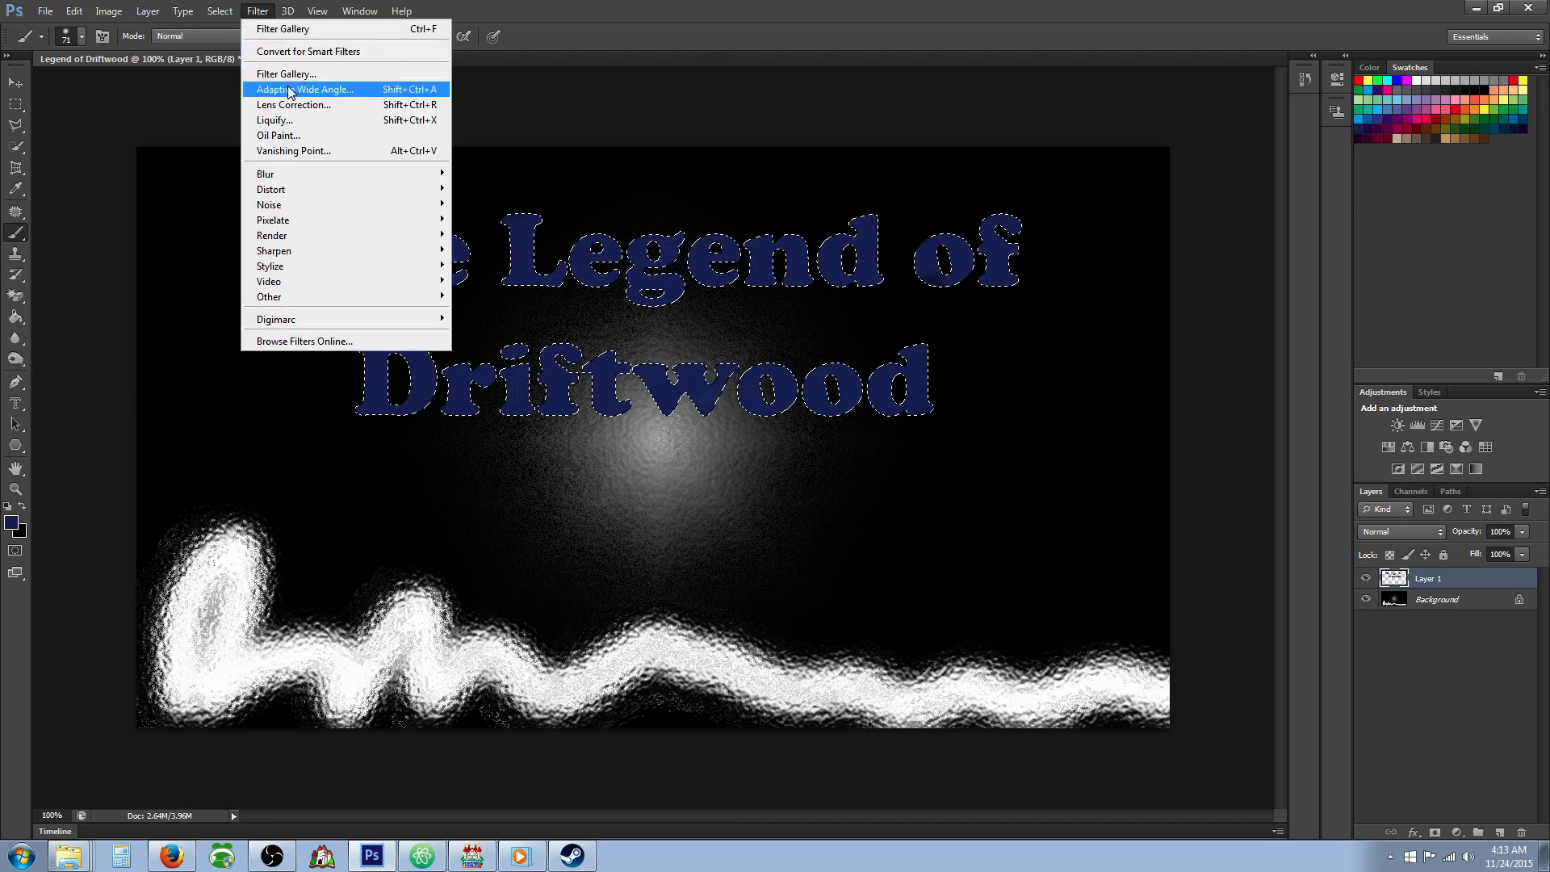
pyautogui.click(287, 86)
pyautogui.click(1266, 109)
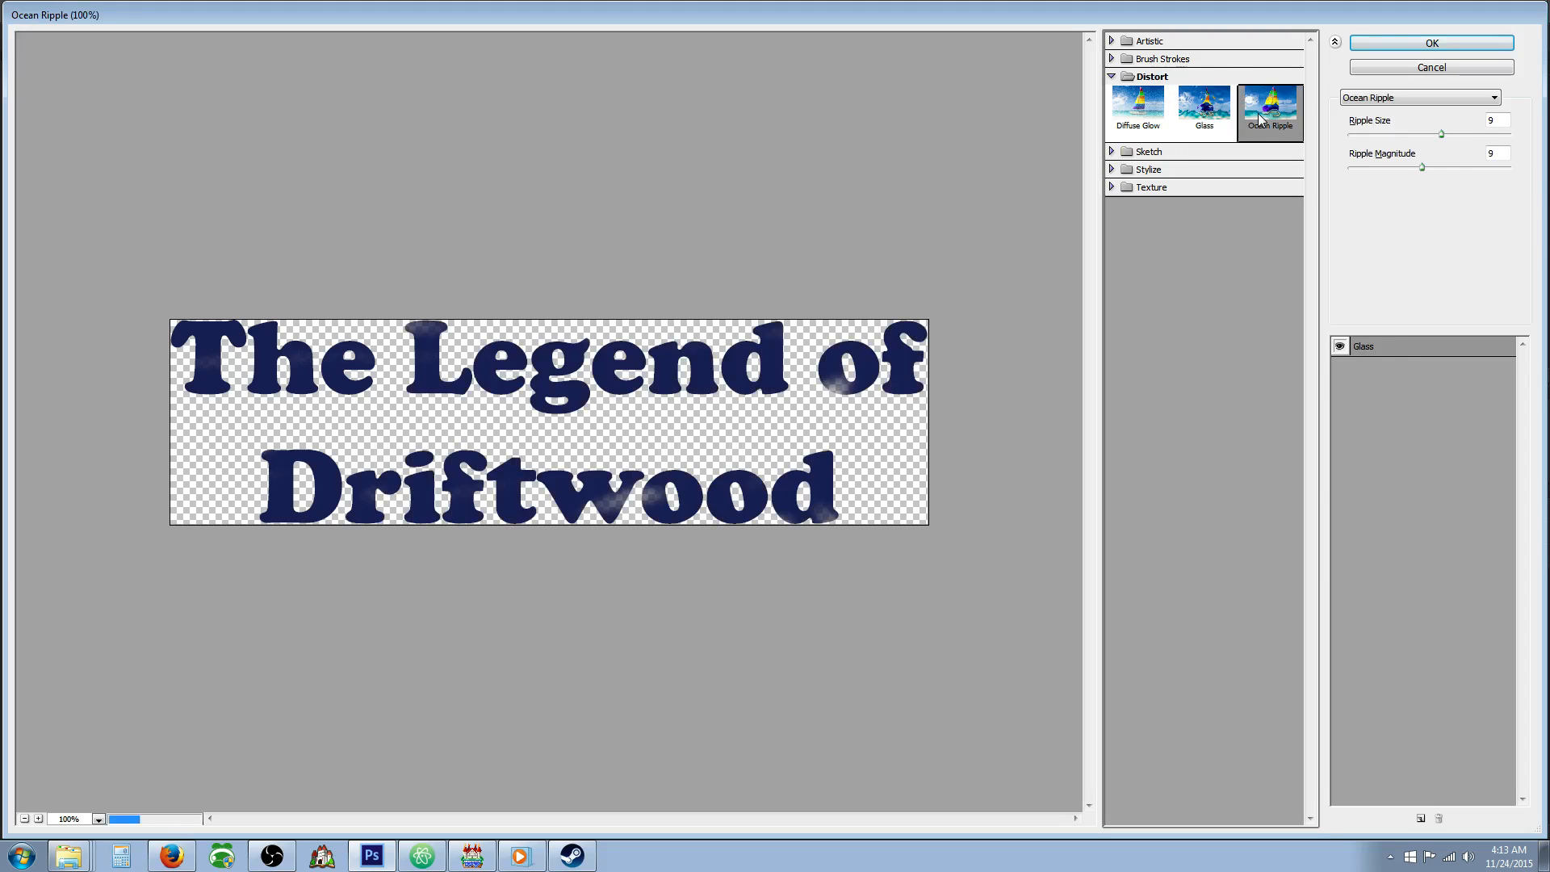
pyautogui.click(1128, 113)
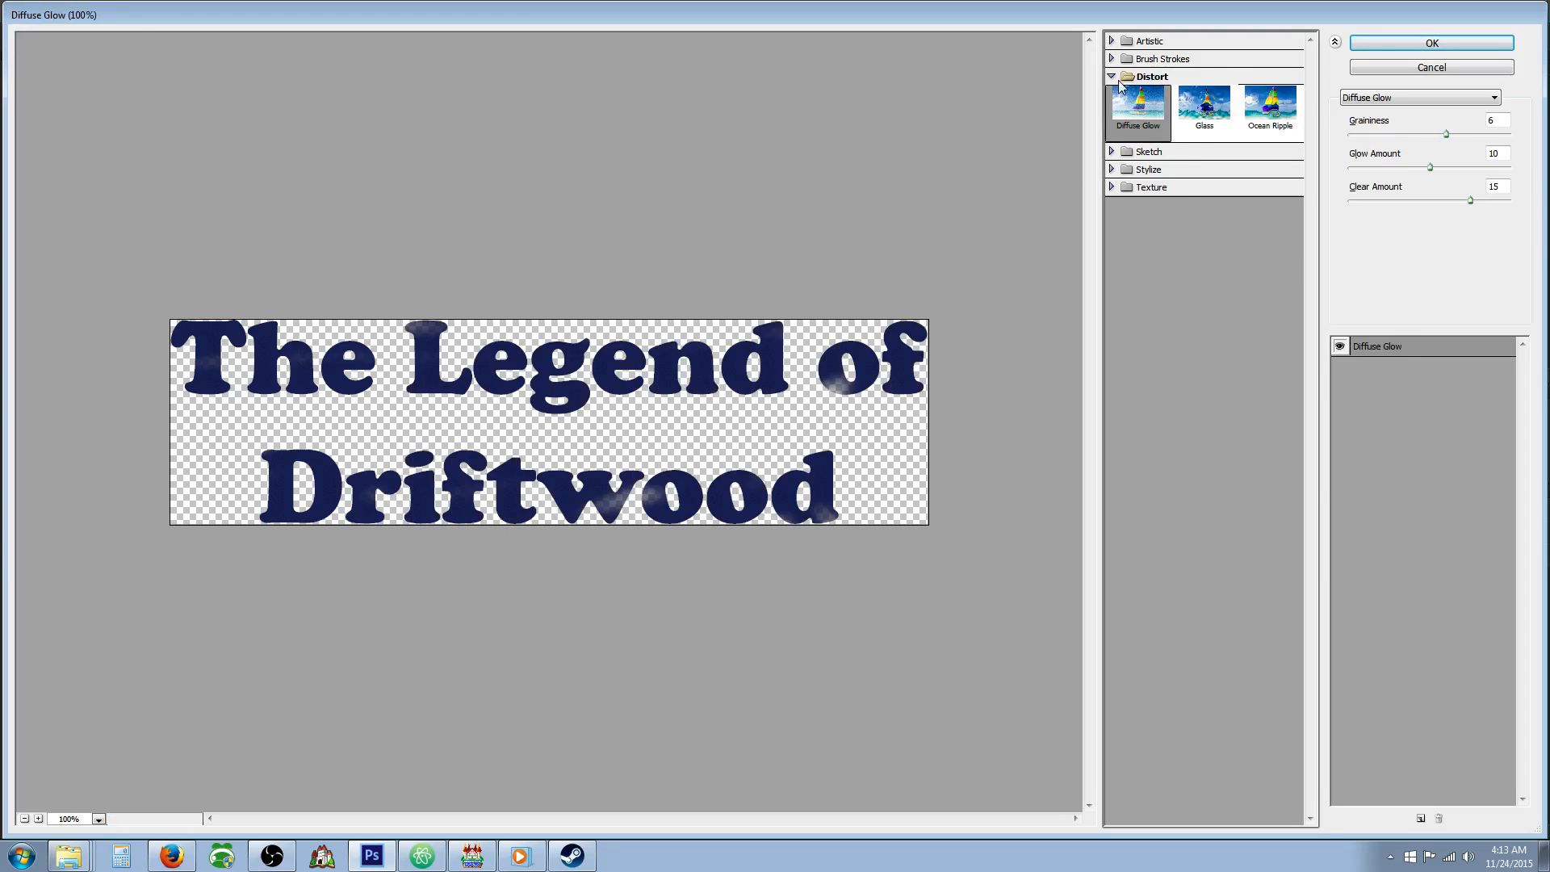
pyautogui.click(1124, 61)
pyautogui.click(1205, 98)
pyautogui.click(1133, 94)
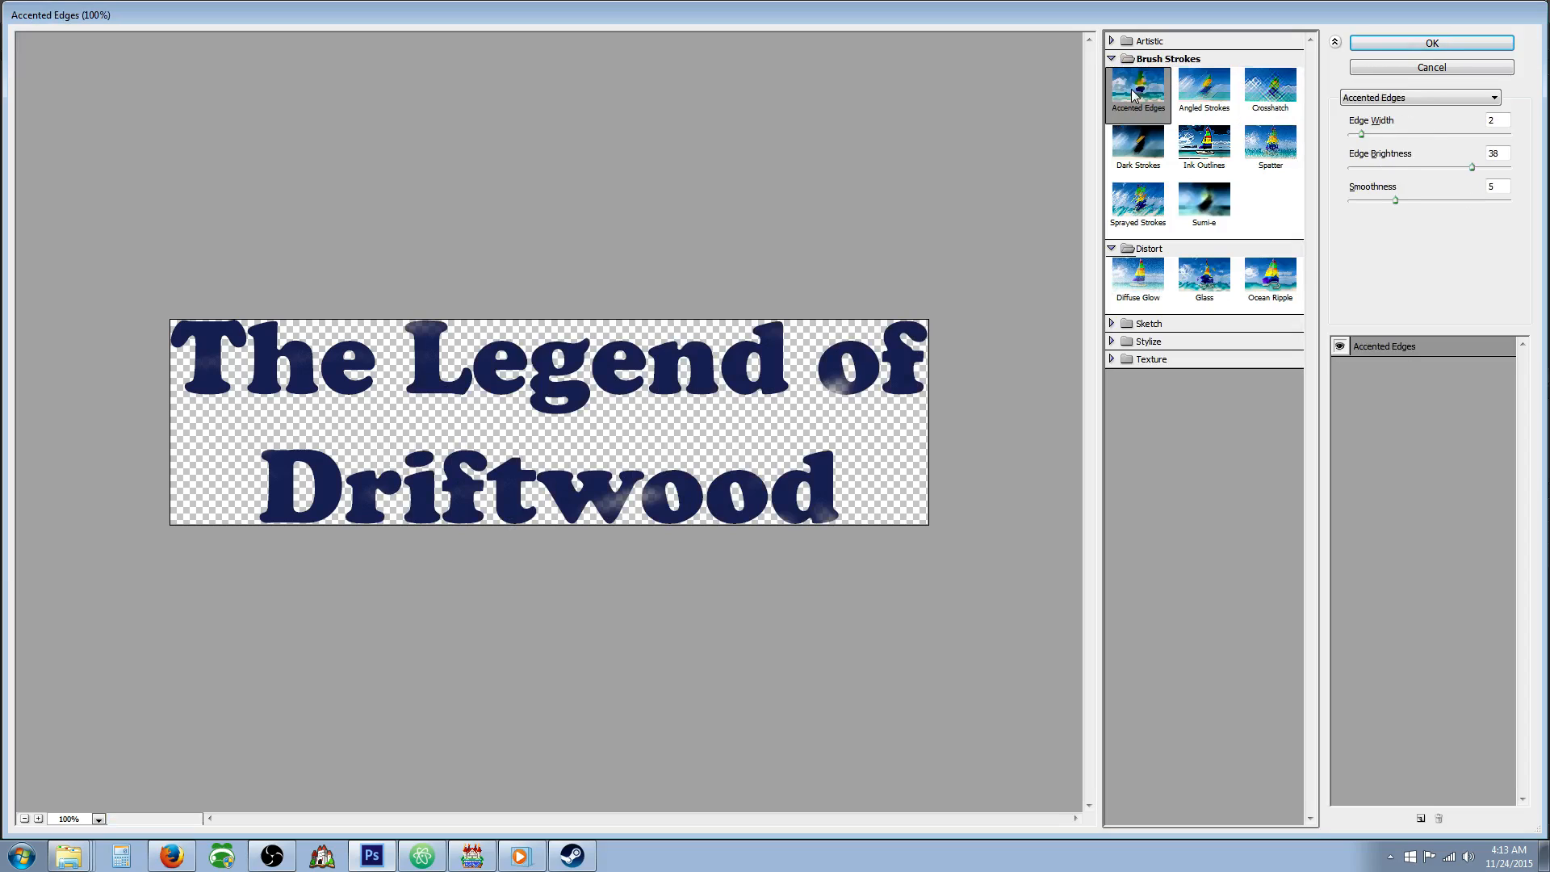
pyautogui.click(1207, 210)
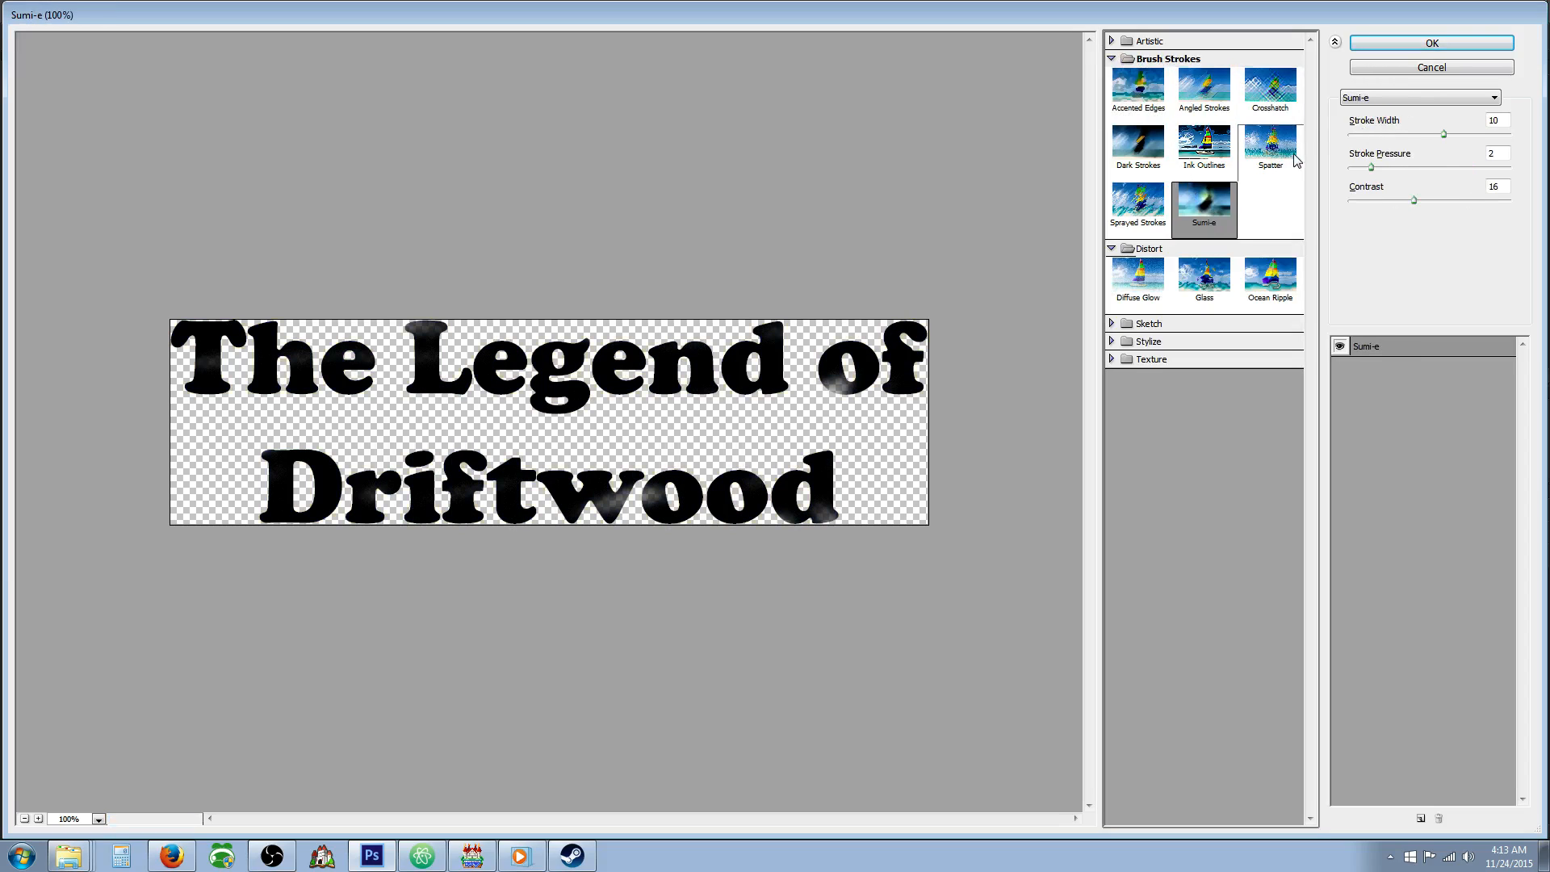
# Compare Artistic filters on the title lettering and apply Film Grain with grain 4, highlight area 0 and intensity 10.
pyautogui.click(1110, 41)
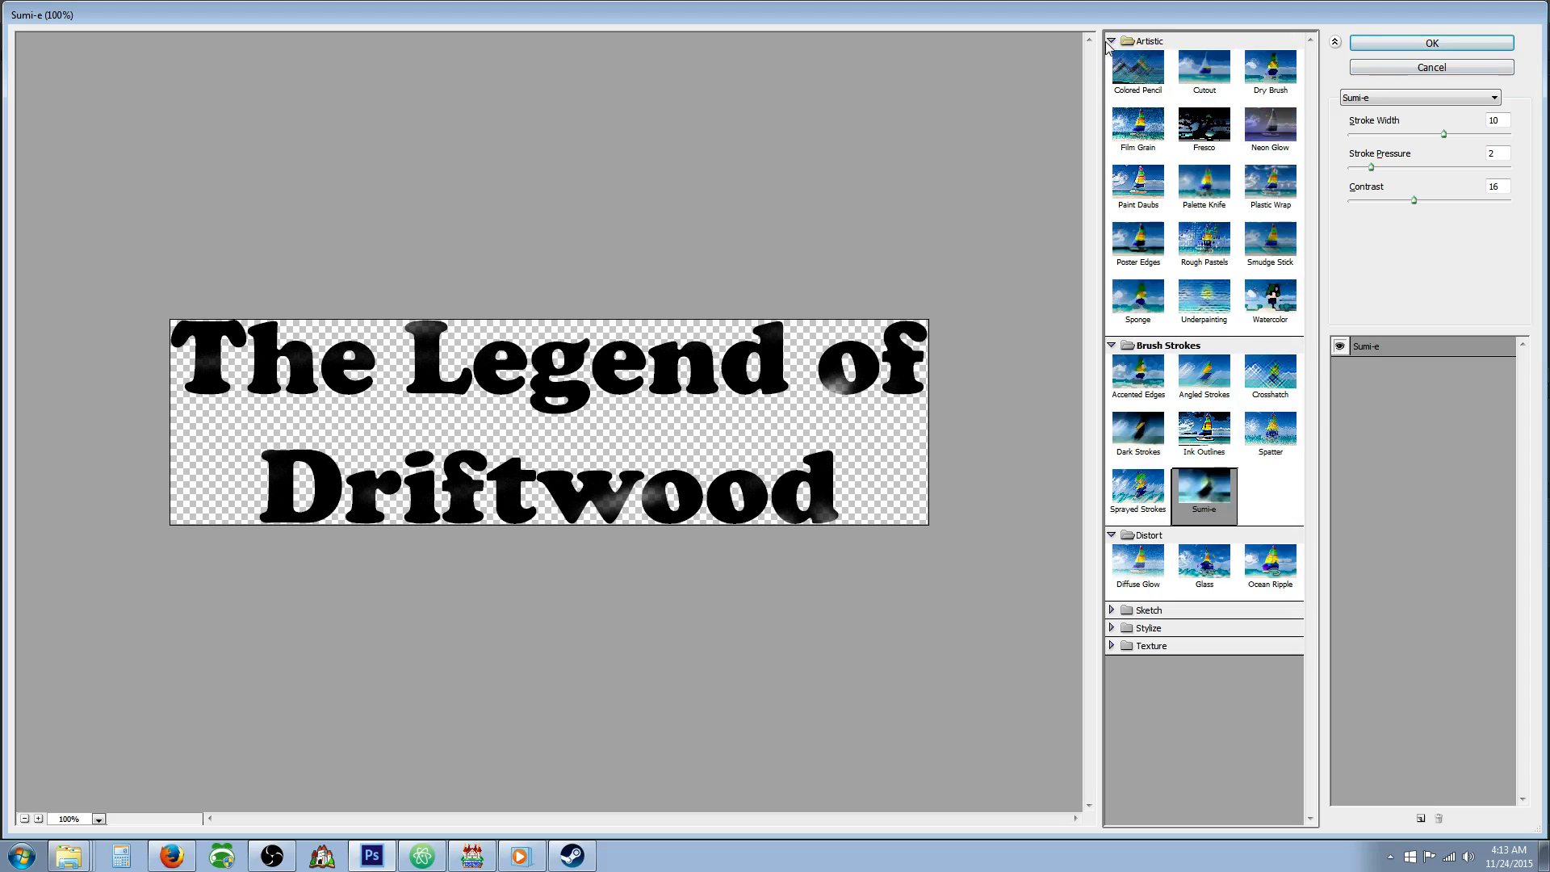
pyautogui.click(1135, 73)
pyautogui.click(1199, 129)
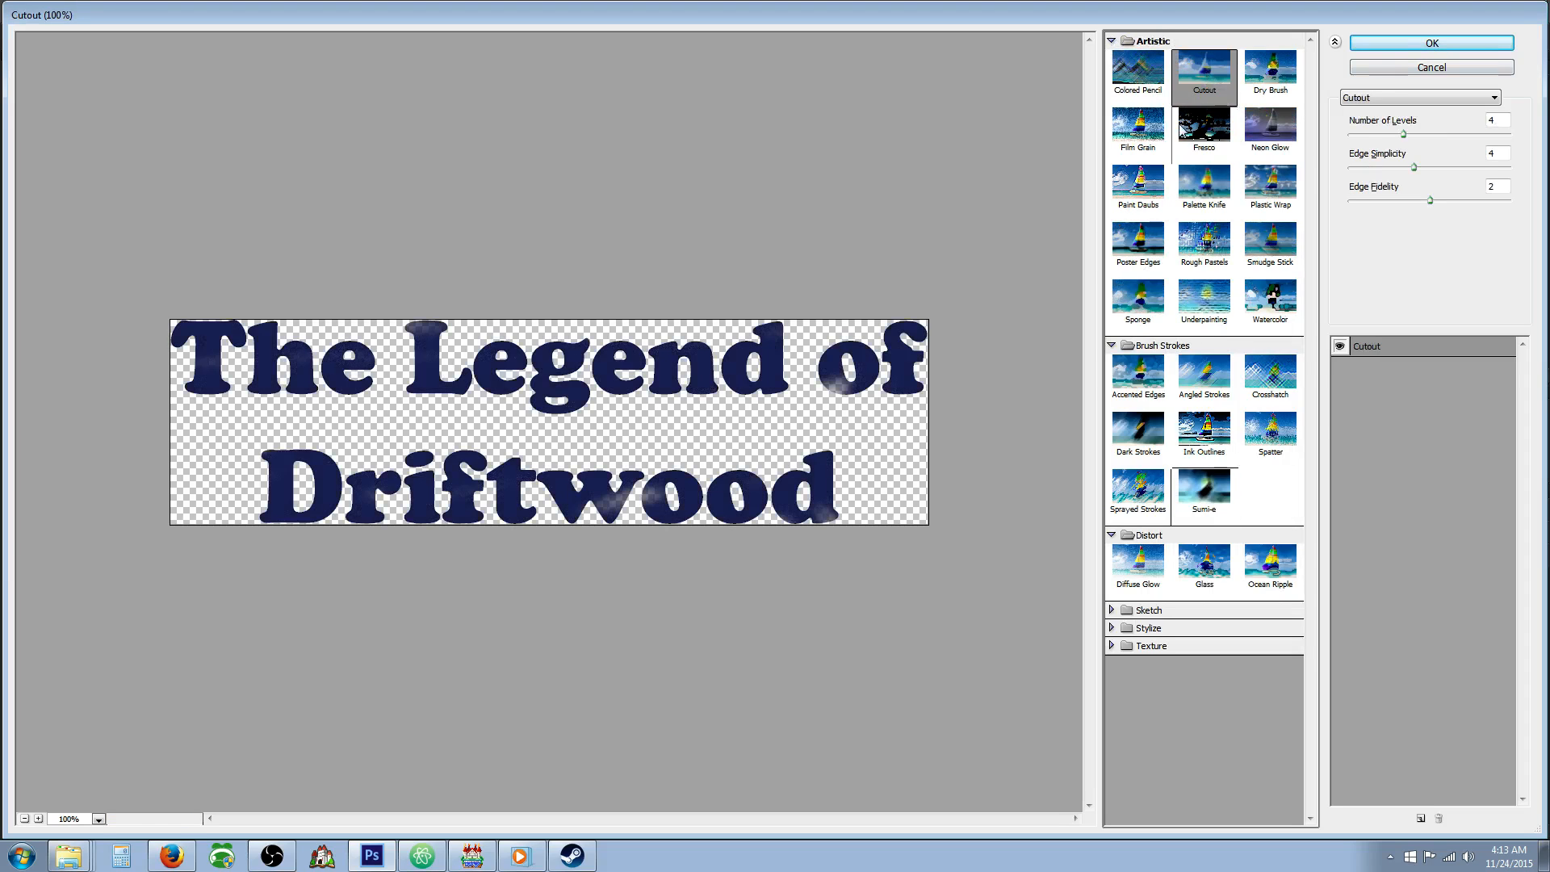
pyautogui.click(1136, 77)
pyautogui.click(1138, 127)
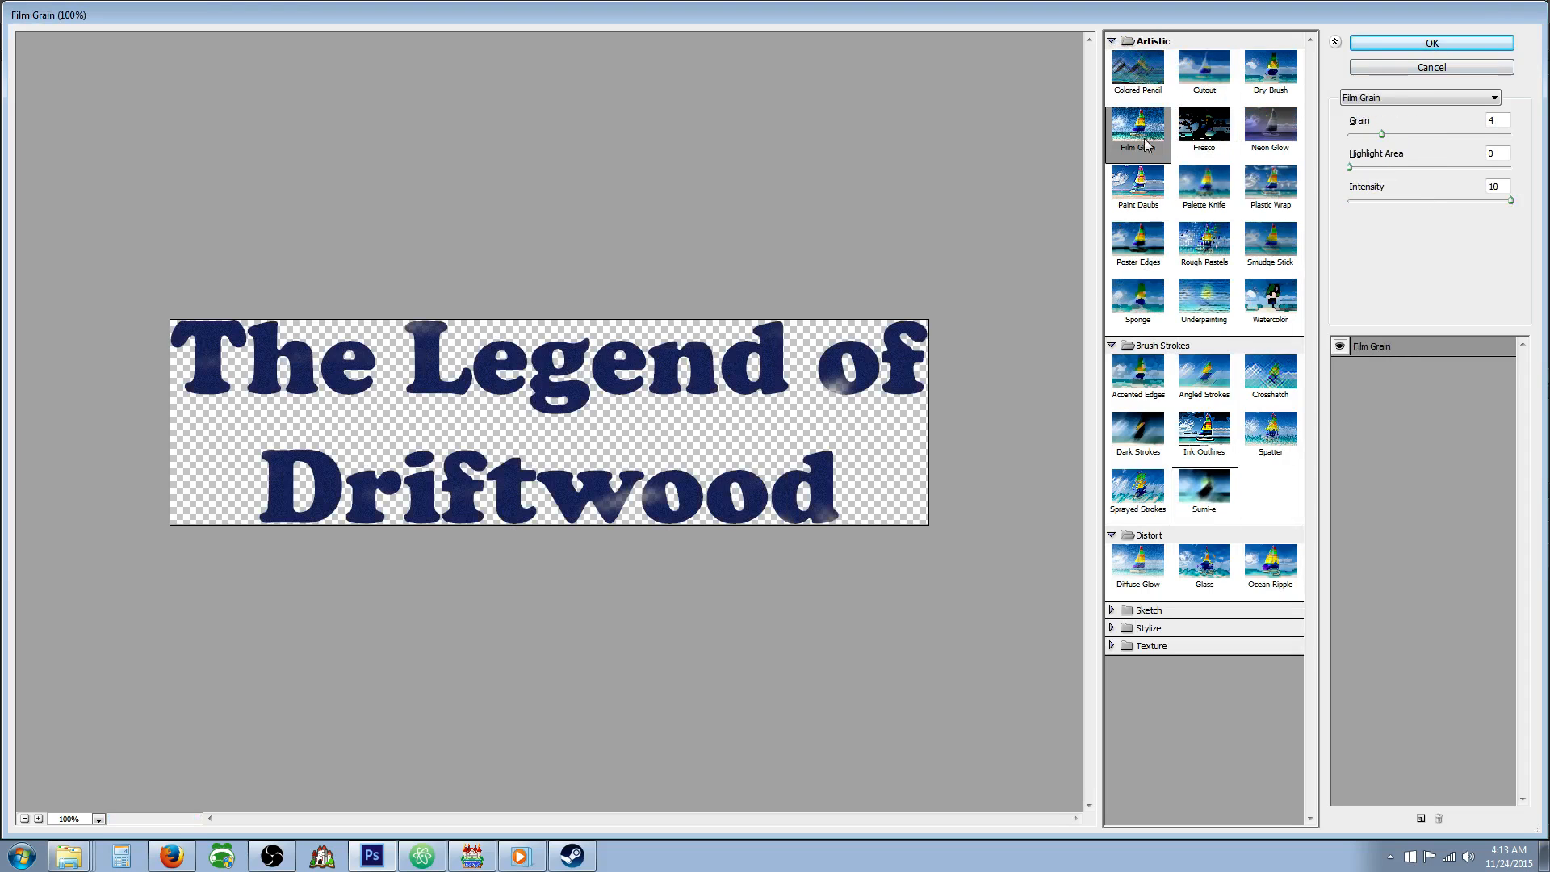
pyautogui.click(1430, 43)
pyautogui.click(256, 11)
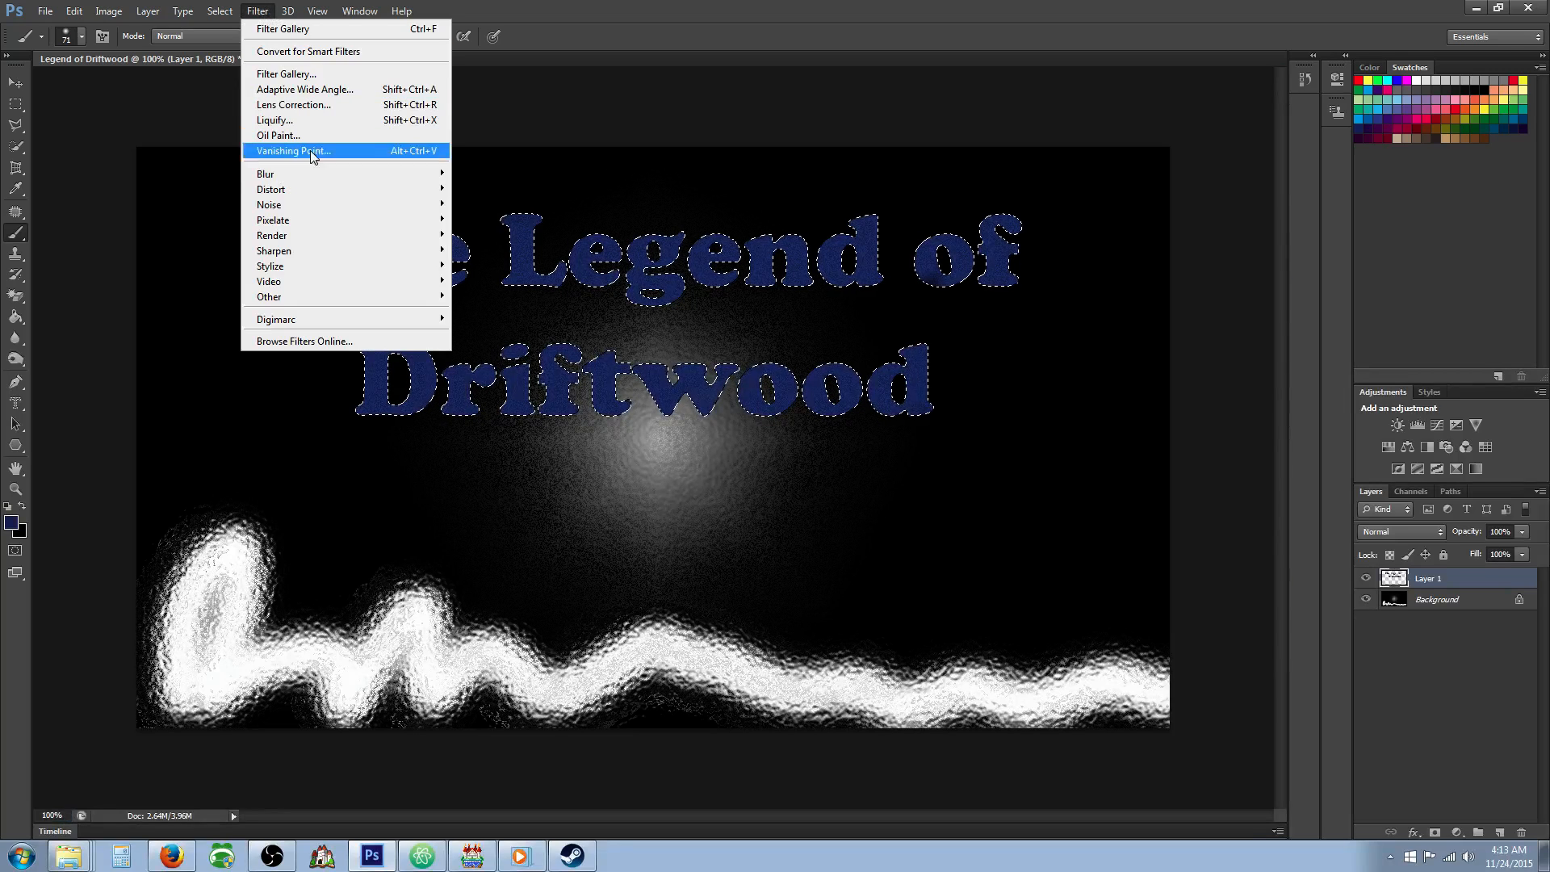
pyautogui.click(256, 11)
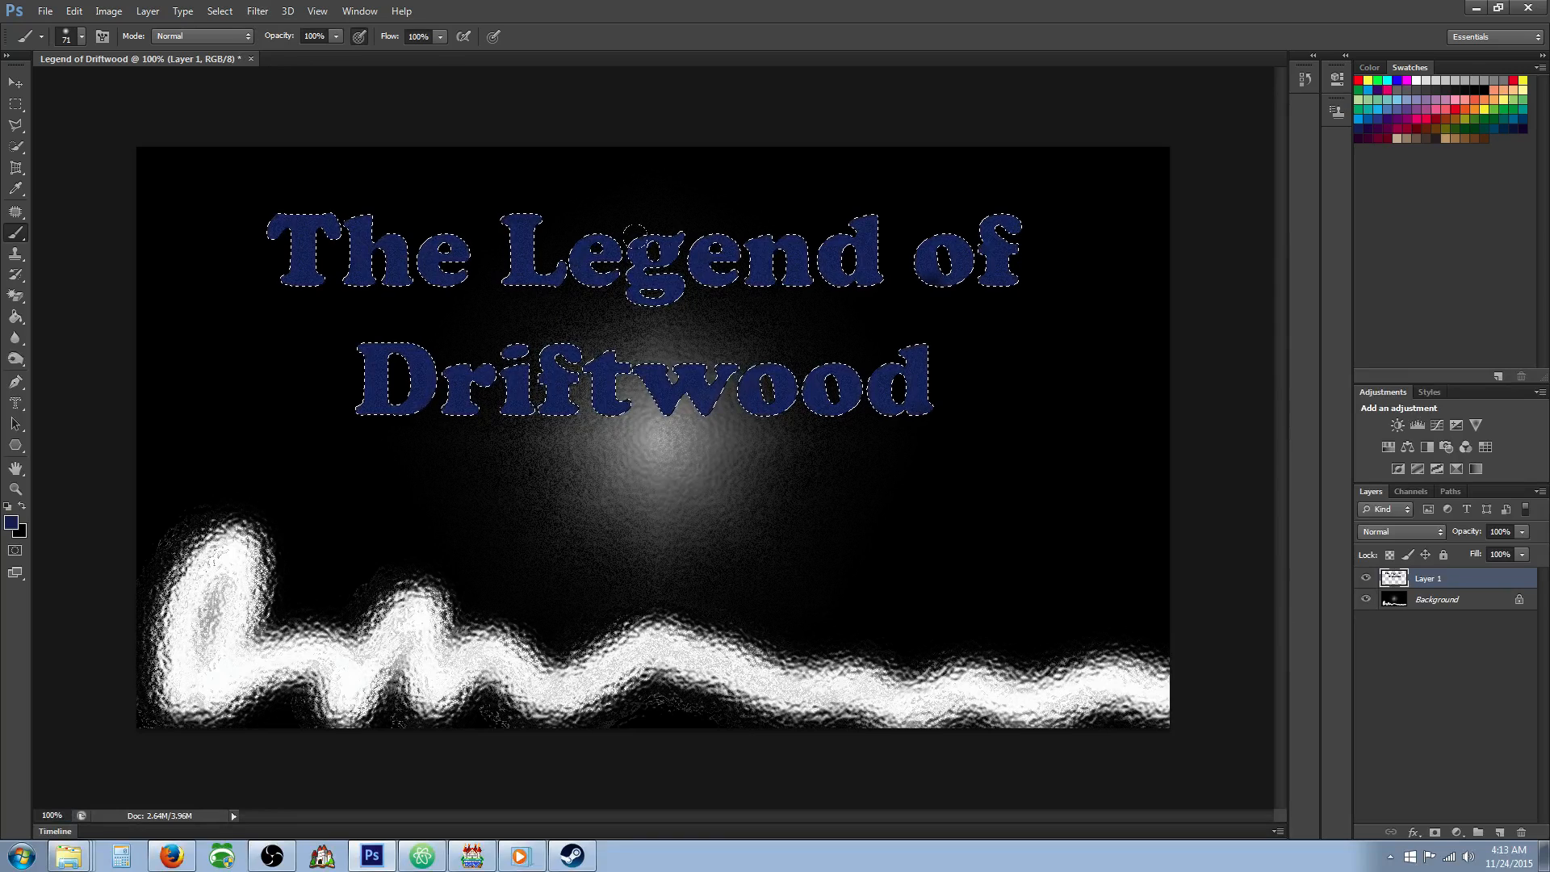
# Copy the title lettering to a new layer and offset the copy slightly down and to the right.
pyautogui.press('v')
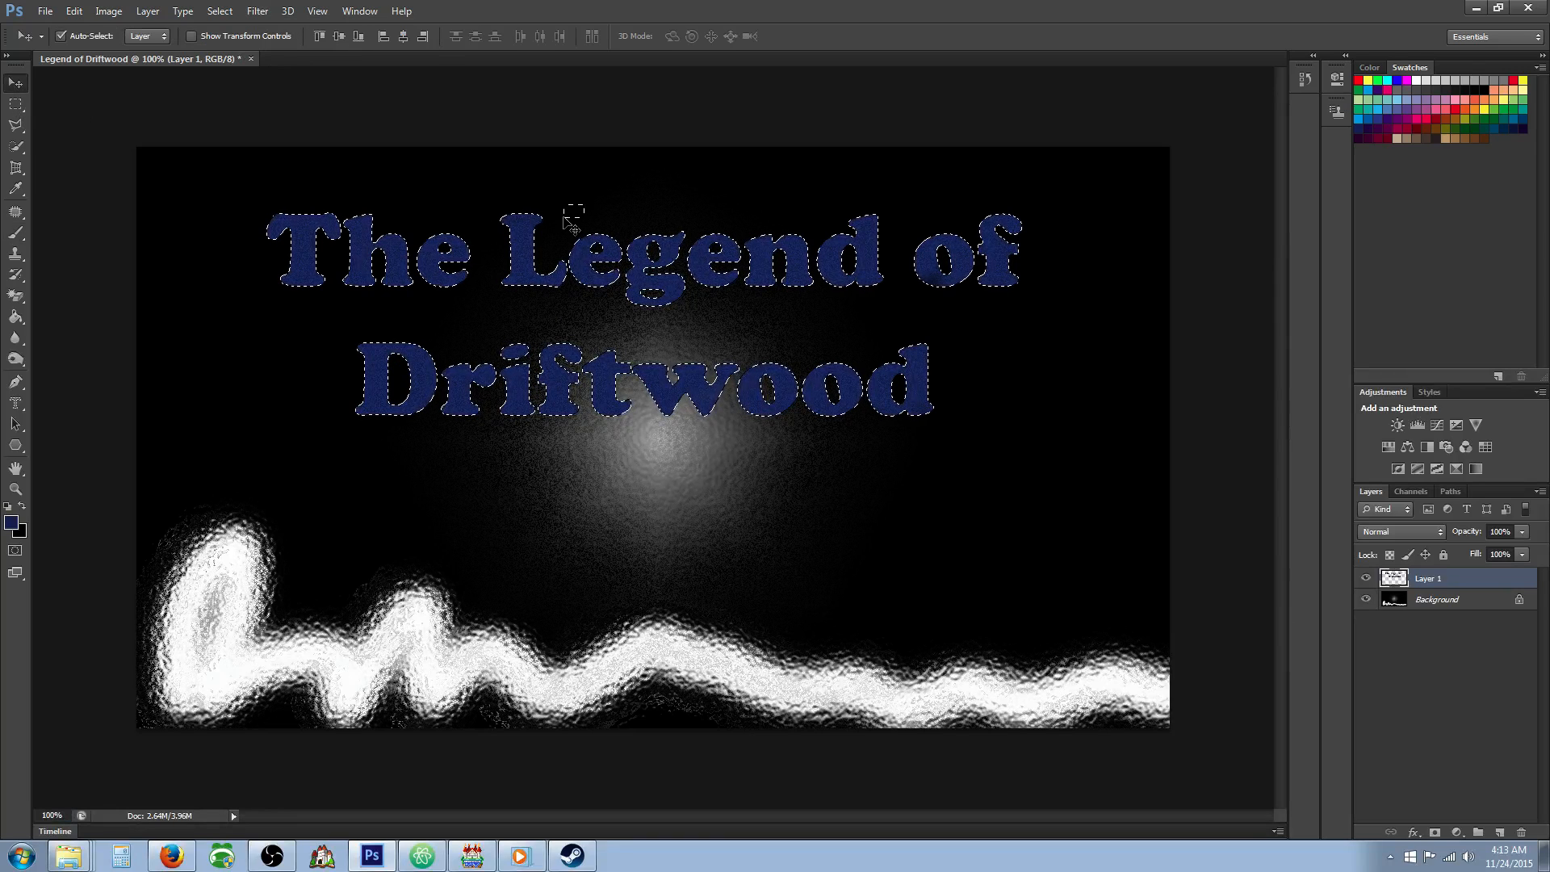
pyautogui.hotkey('ctrl', 'j')
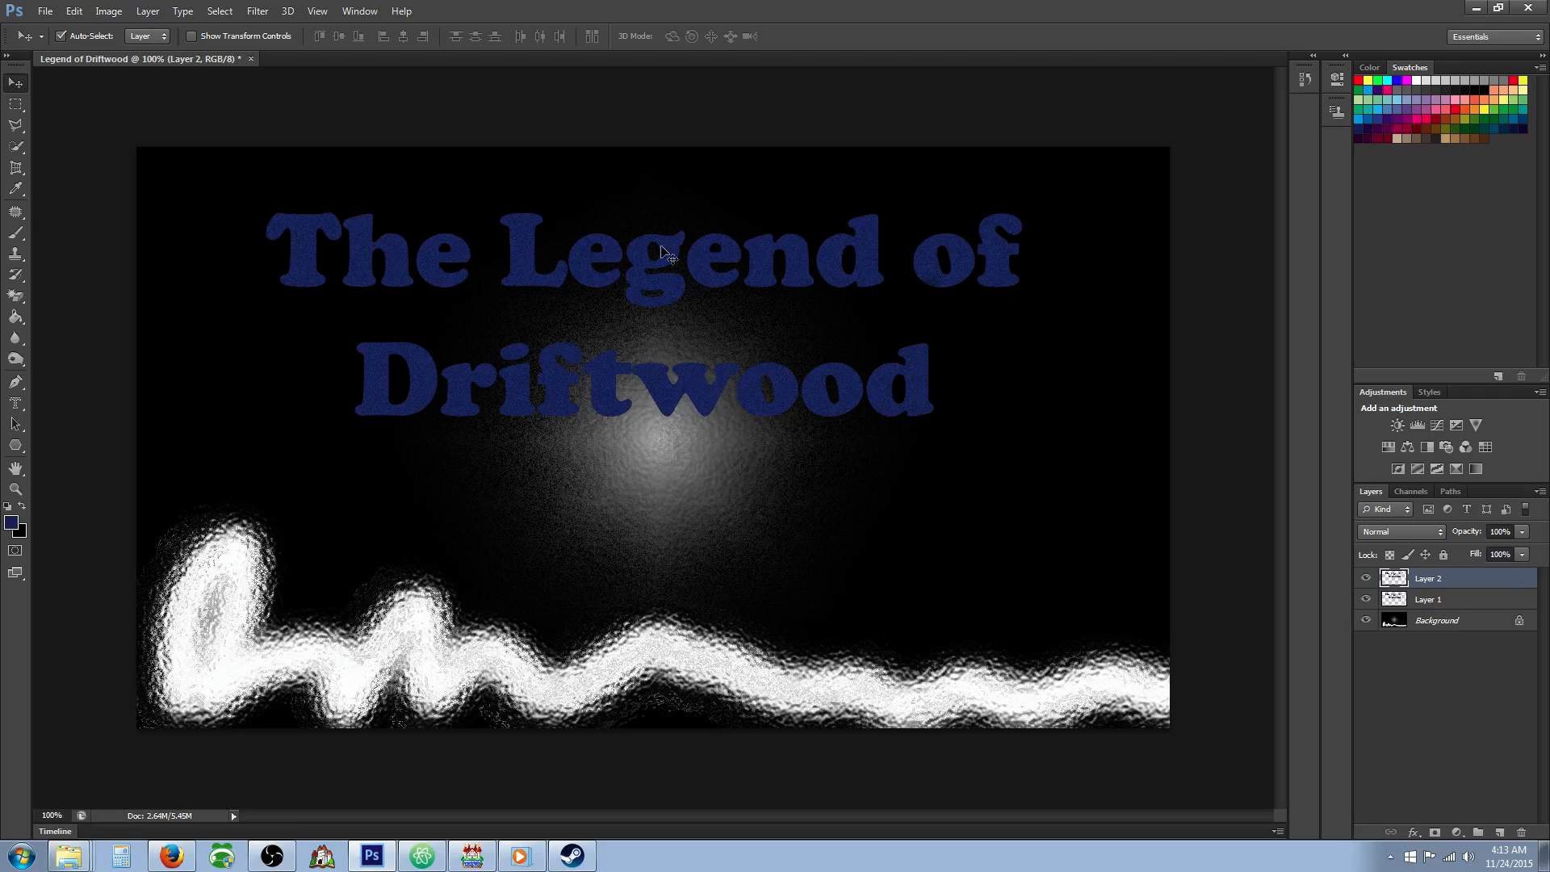
pyautogui.moveTo(660, 245)
pyautogui.mouseDown()
pyautogui.moveTo(616, 281)
pyautogui.moveTo(665, 254)
pyautogui.mouseUp()
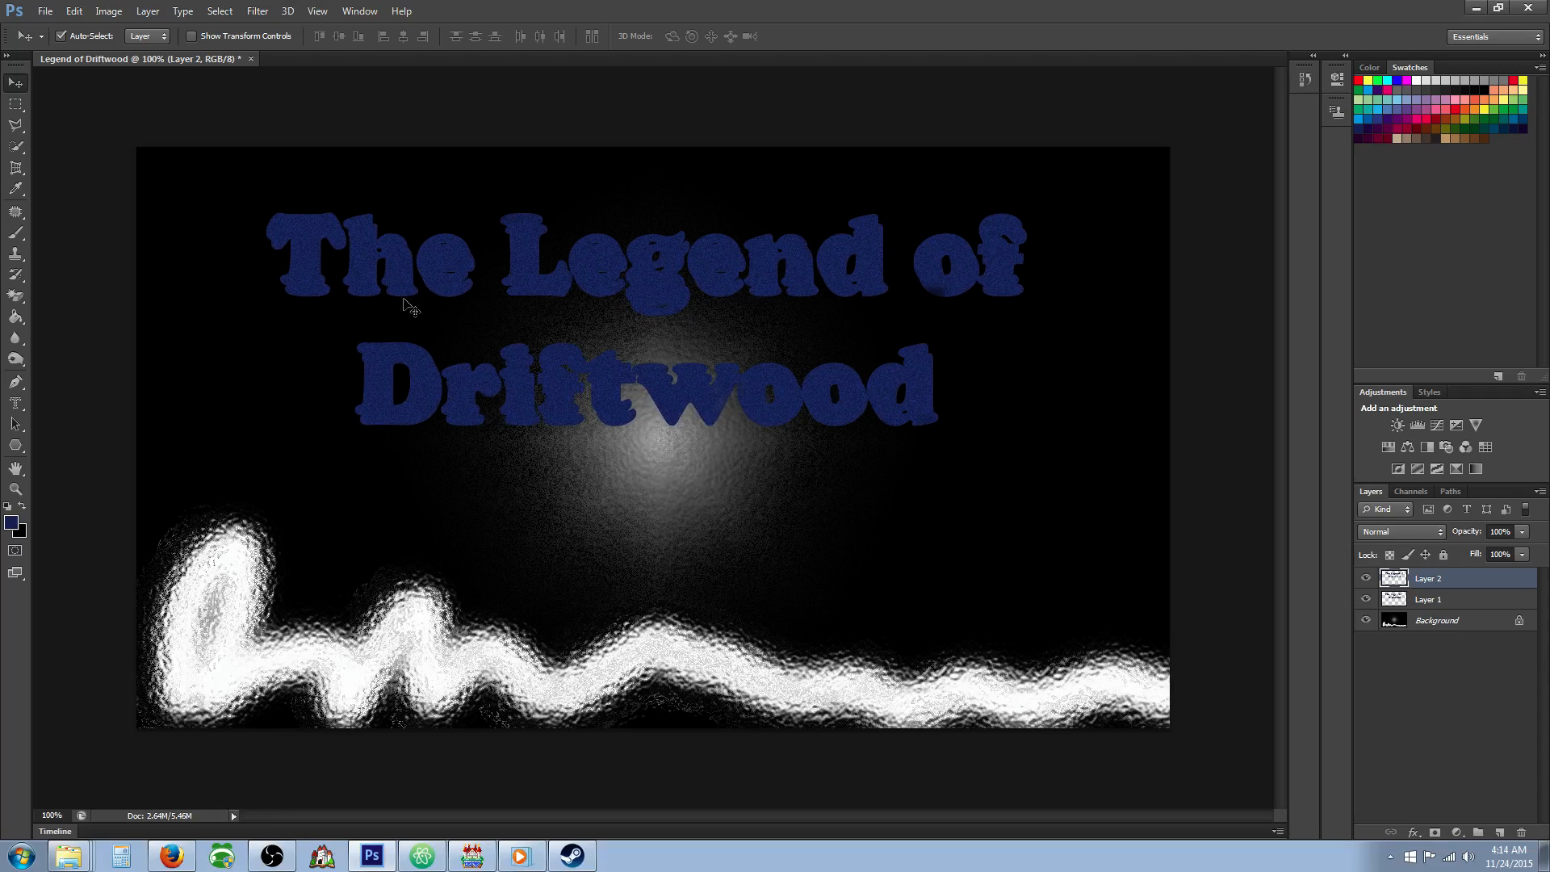
# Apply the Colored Pencil filter to the title copy on Layer 2 with pencil width 4, stroke pressure 8 and paper brightness 25.
pyautogui.click(1412, 600)
pyautogui.click(1406, 575)
pyautogui.click(258, 11)
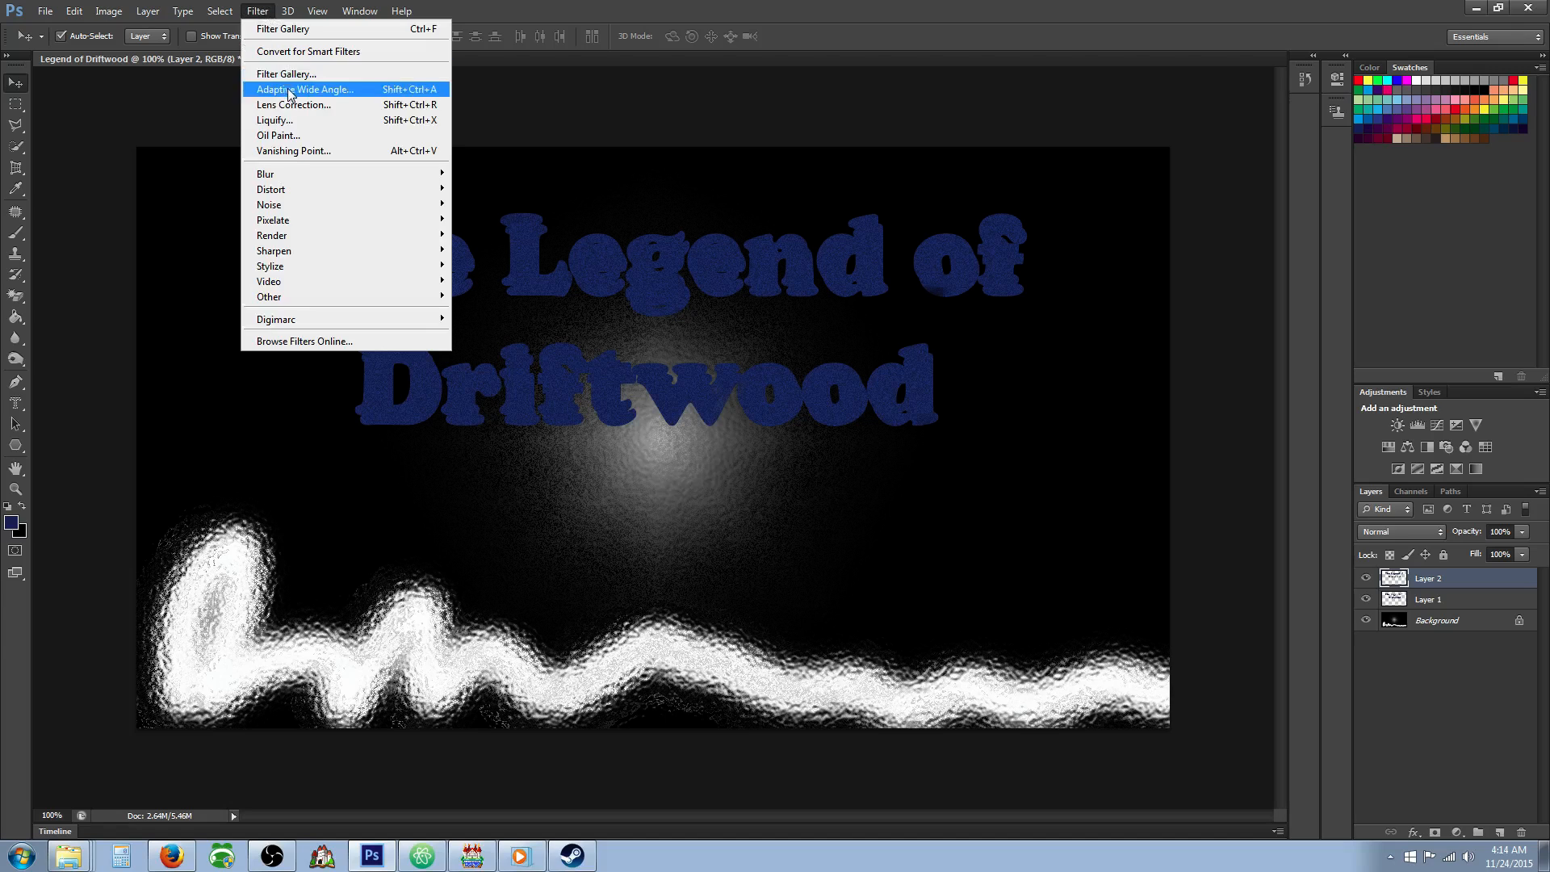
pyautogui.click(308, 76)
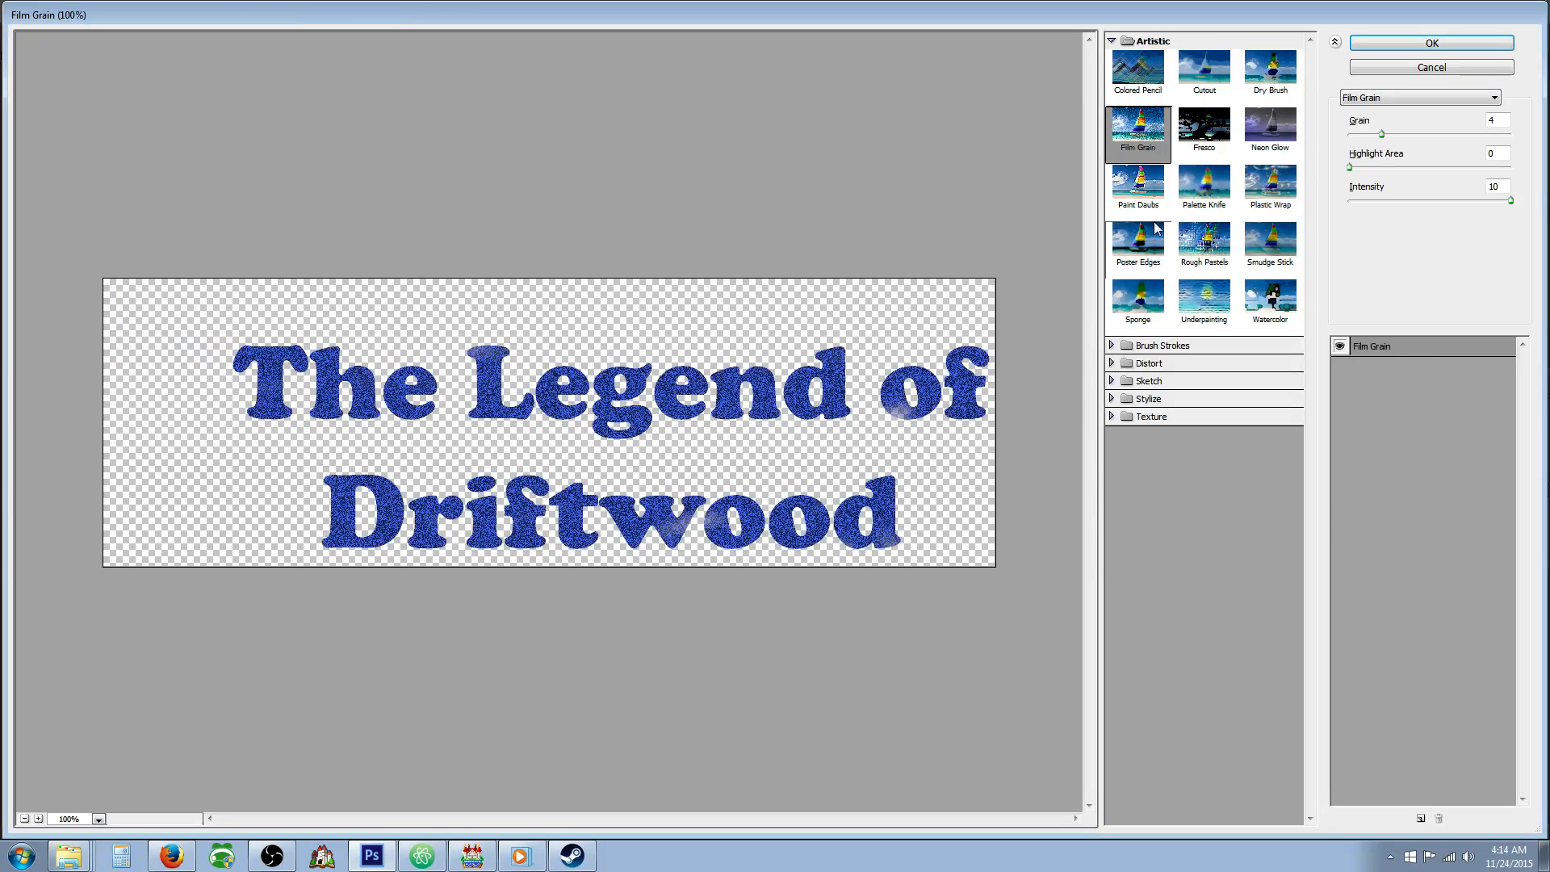
pyautogui.click(1204, 239)
pyautogui.click(1207, 303)
pyautogui.click(1139, 305)
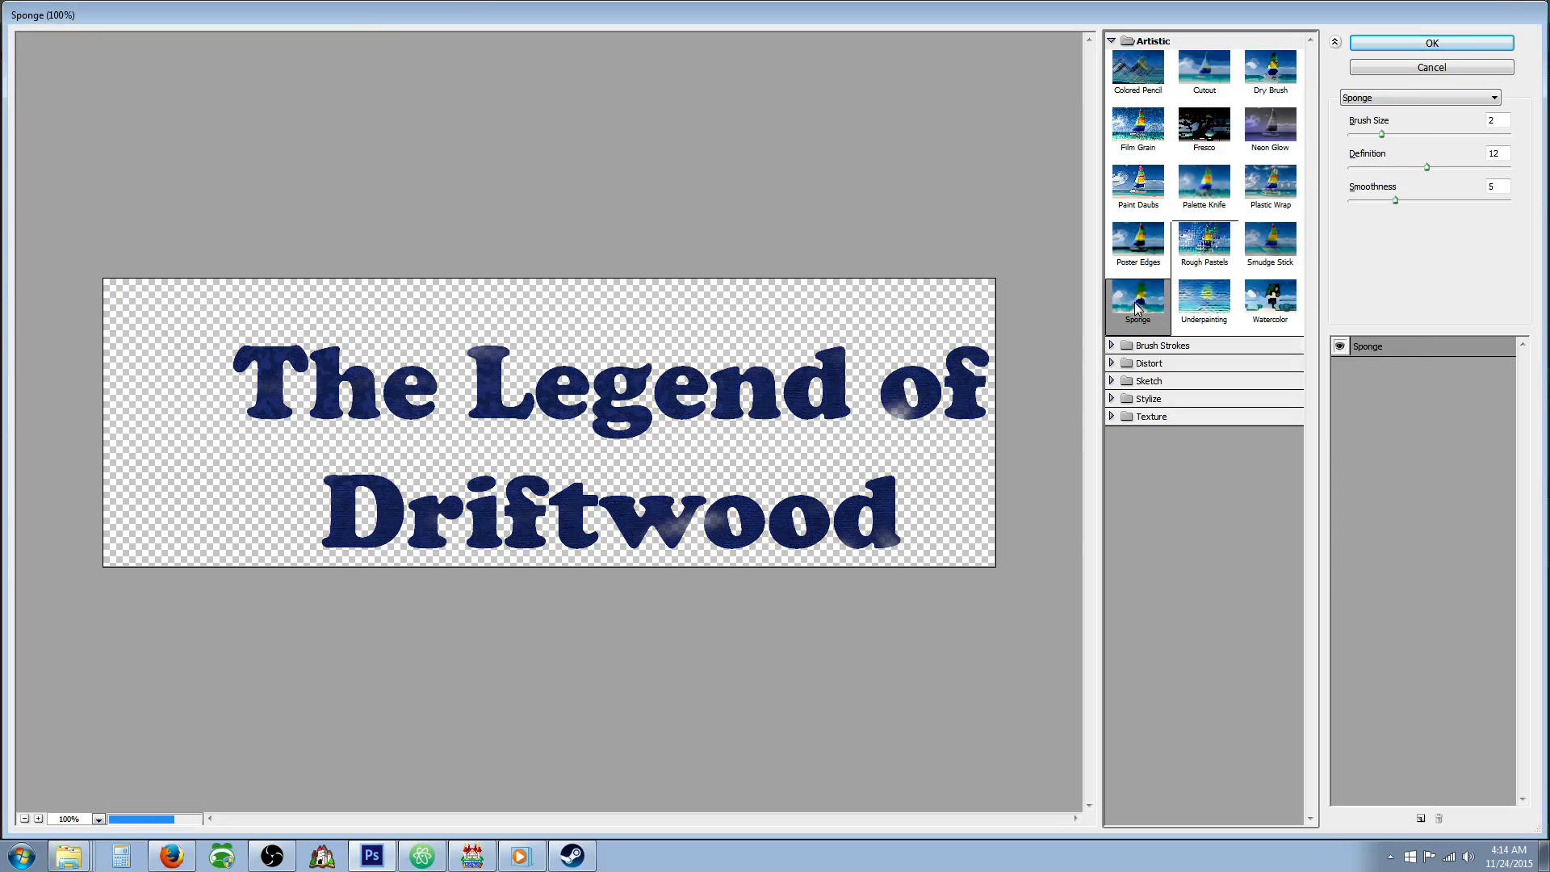
pyautogui.click(1138, 69)
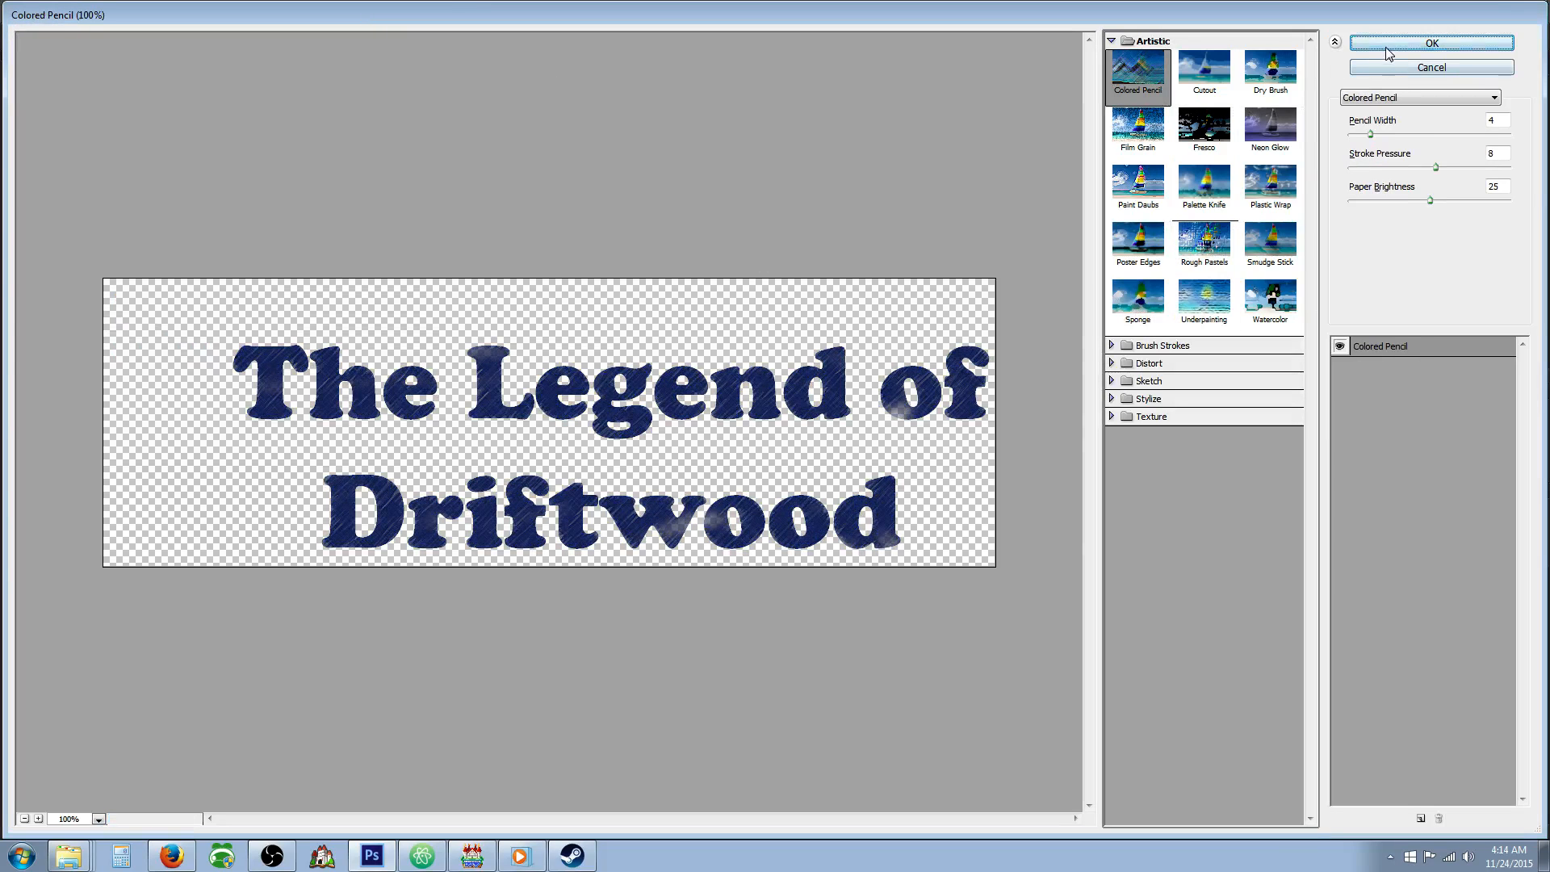
pyautogui.click(1389, 45)
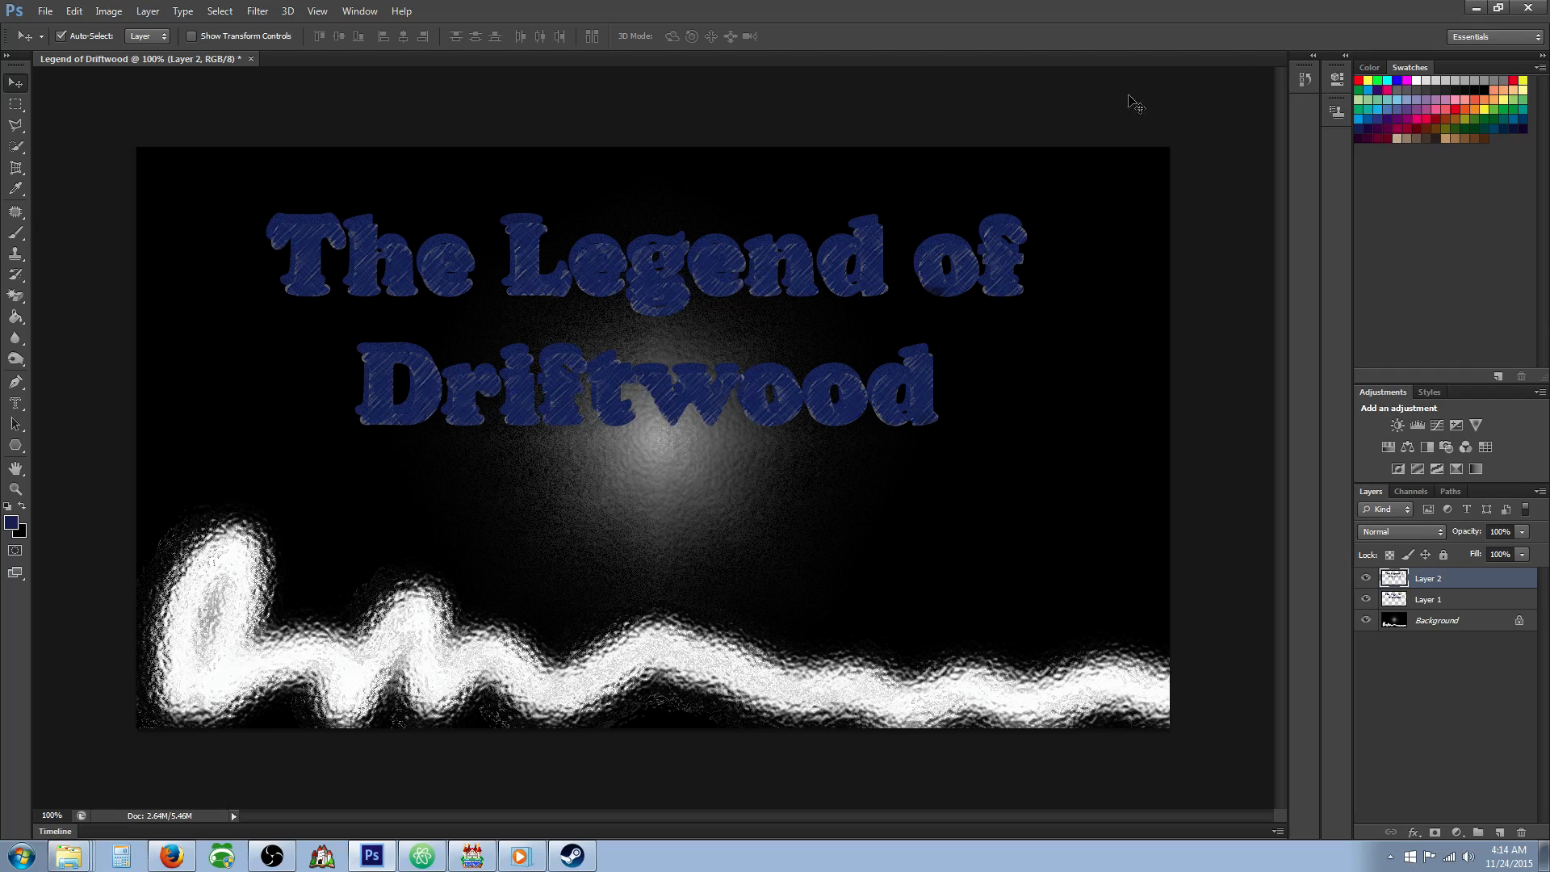
# Apply the Ink Outlines filter to the title on Layer 1 with stroke length 4, dark intensity 20 and light intensity 10.
pyautogui.click(1408, 599)
pyautogui.click(288, 11)
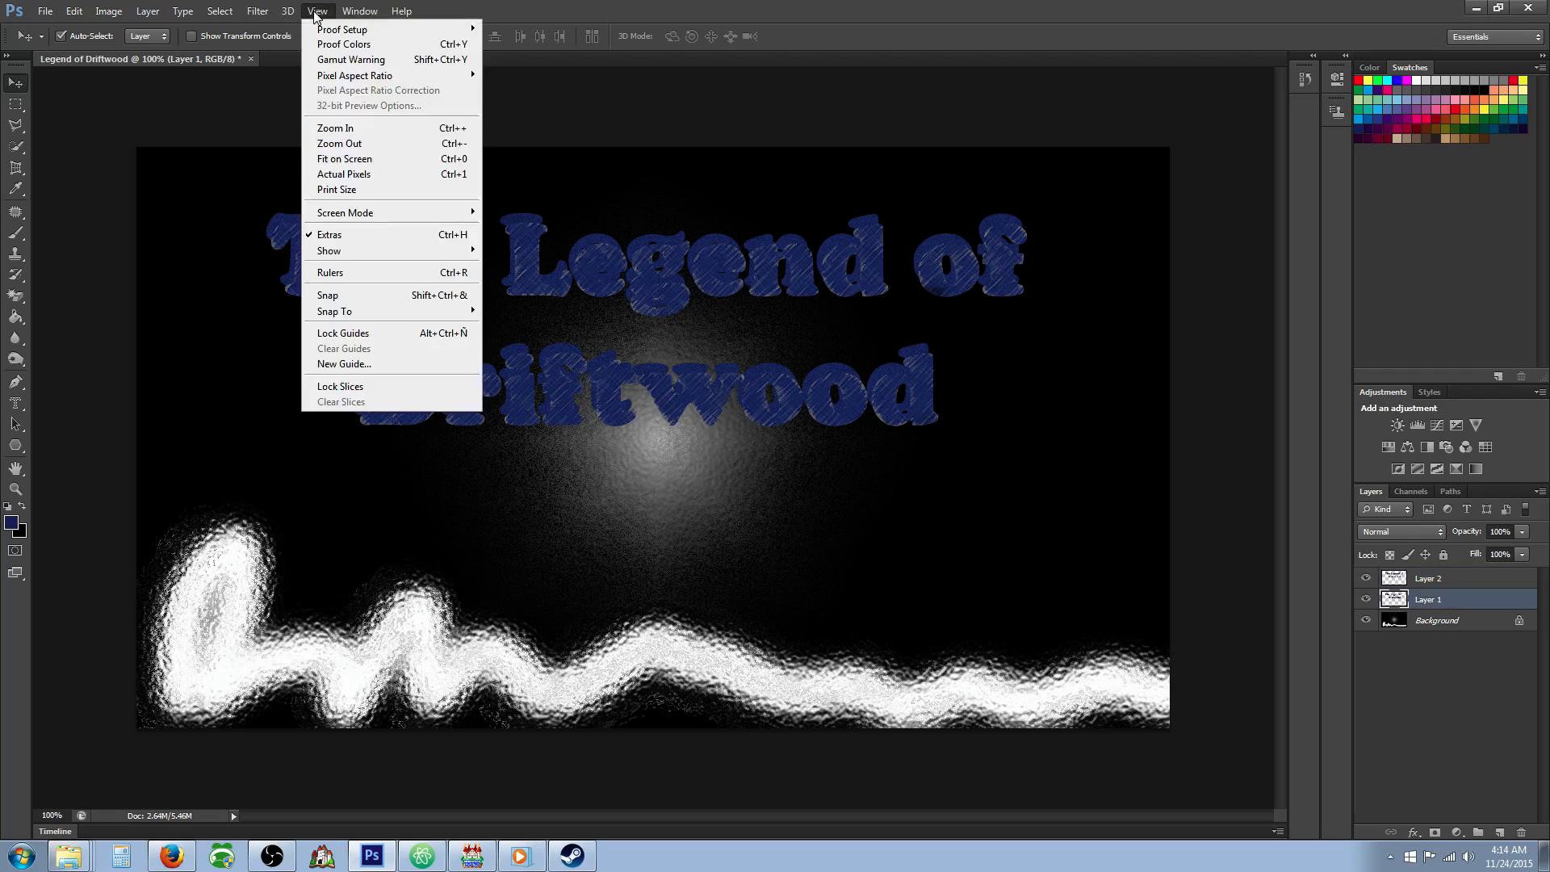
pyautogui.click(323, 76)
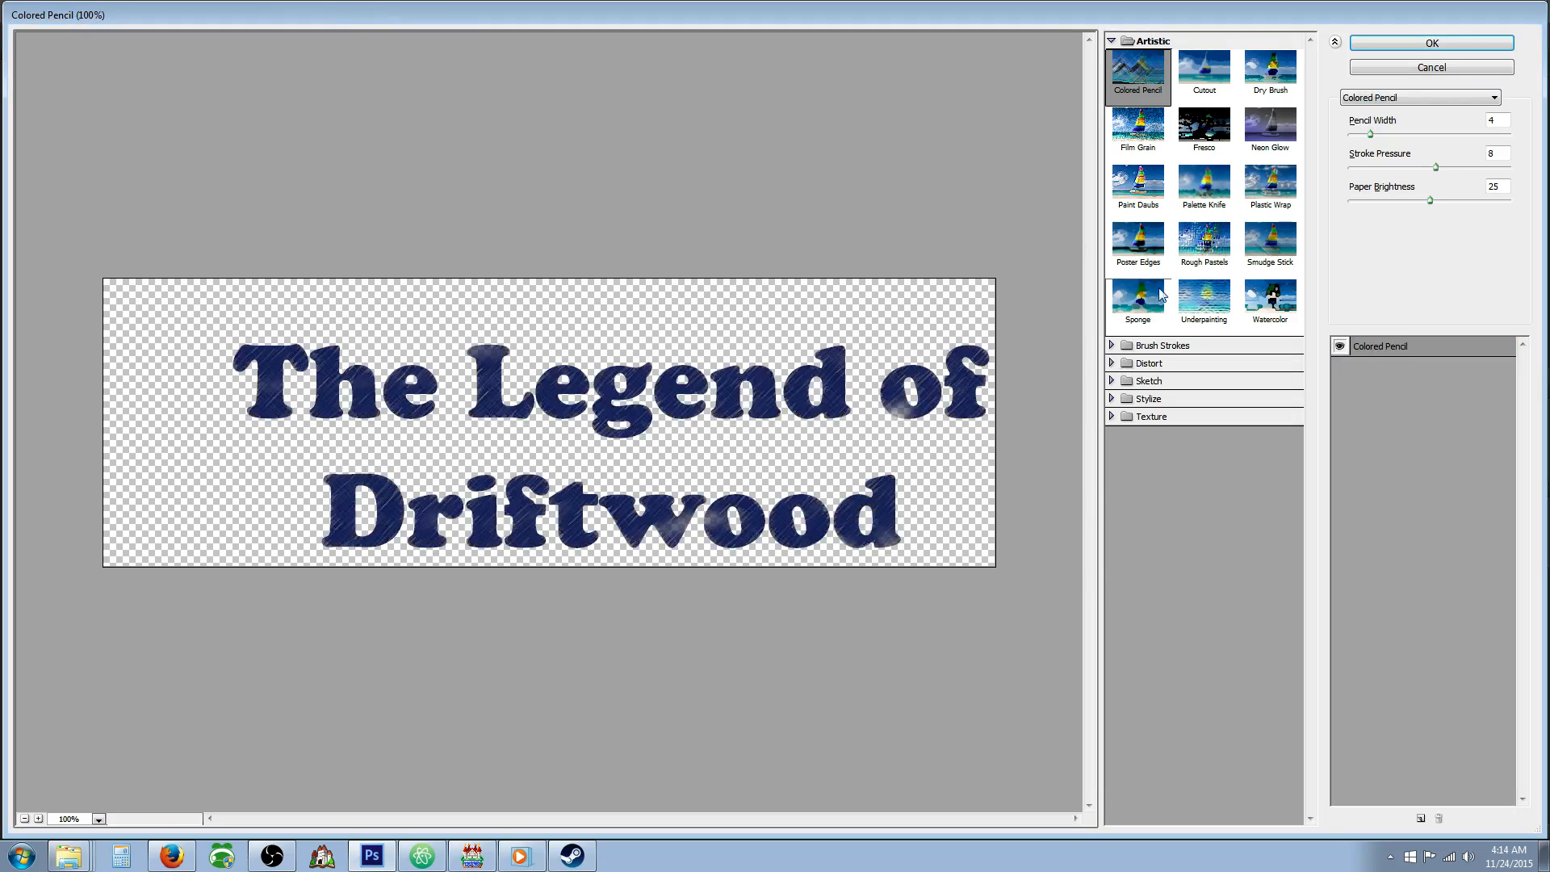
pyautogui.click(1215, 250)
pyautogui.click(1189, 348)
pyautogui.click(1168, 386)
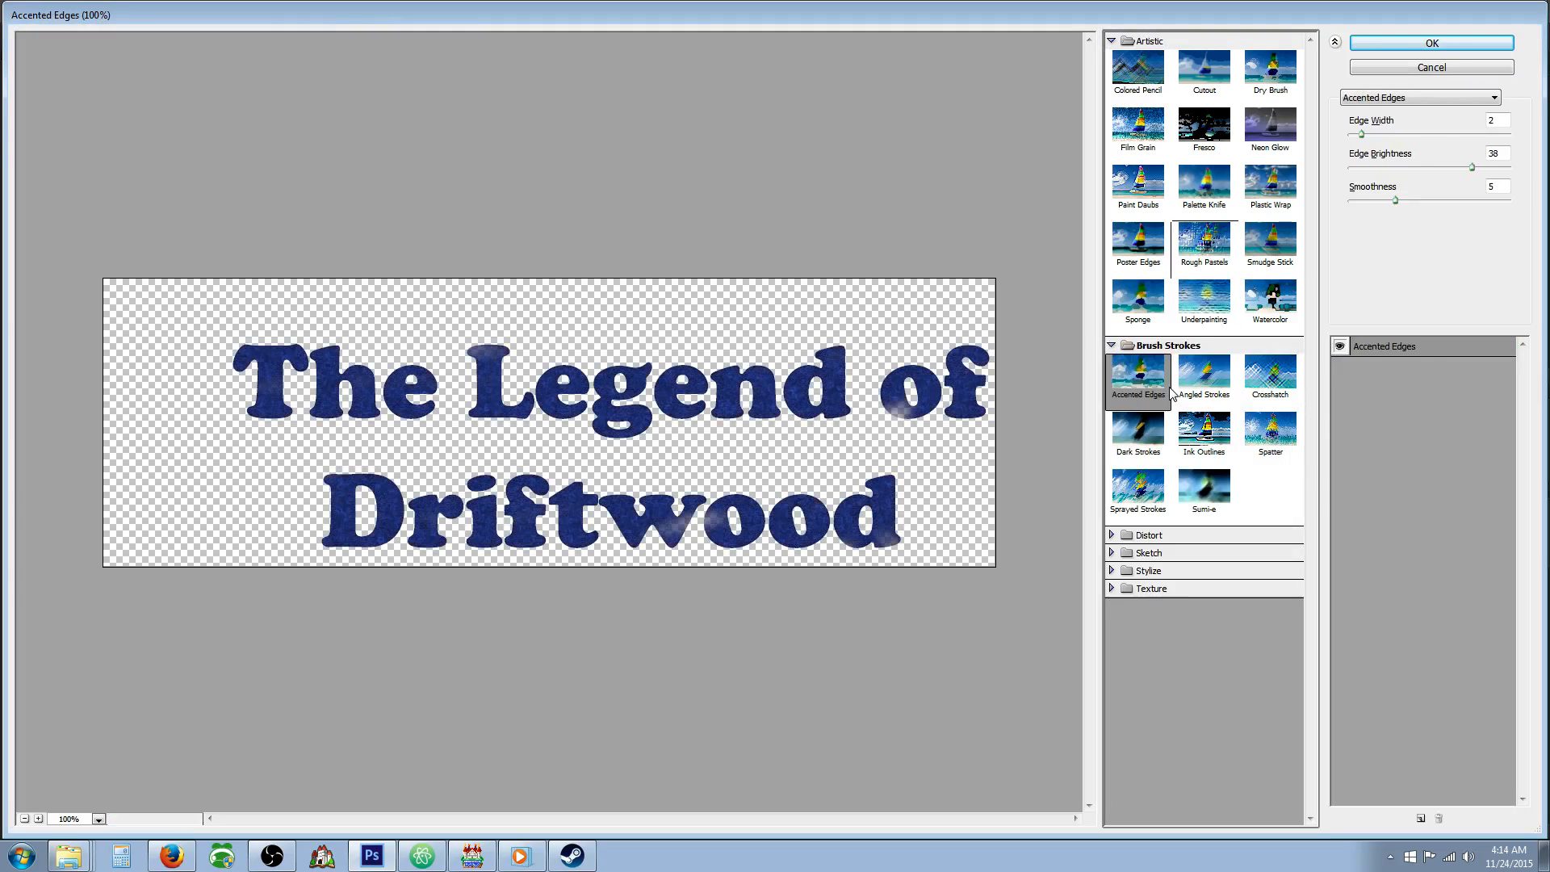
pyautogui.click(1231, 386)
pyautogui.click(1174, 456)
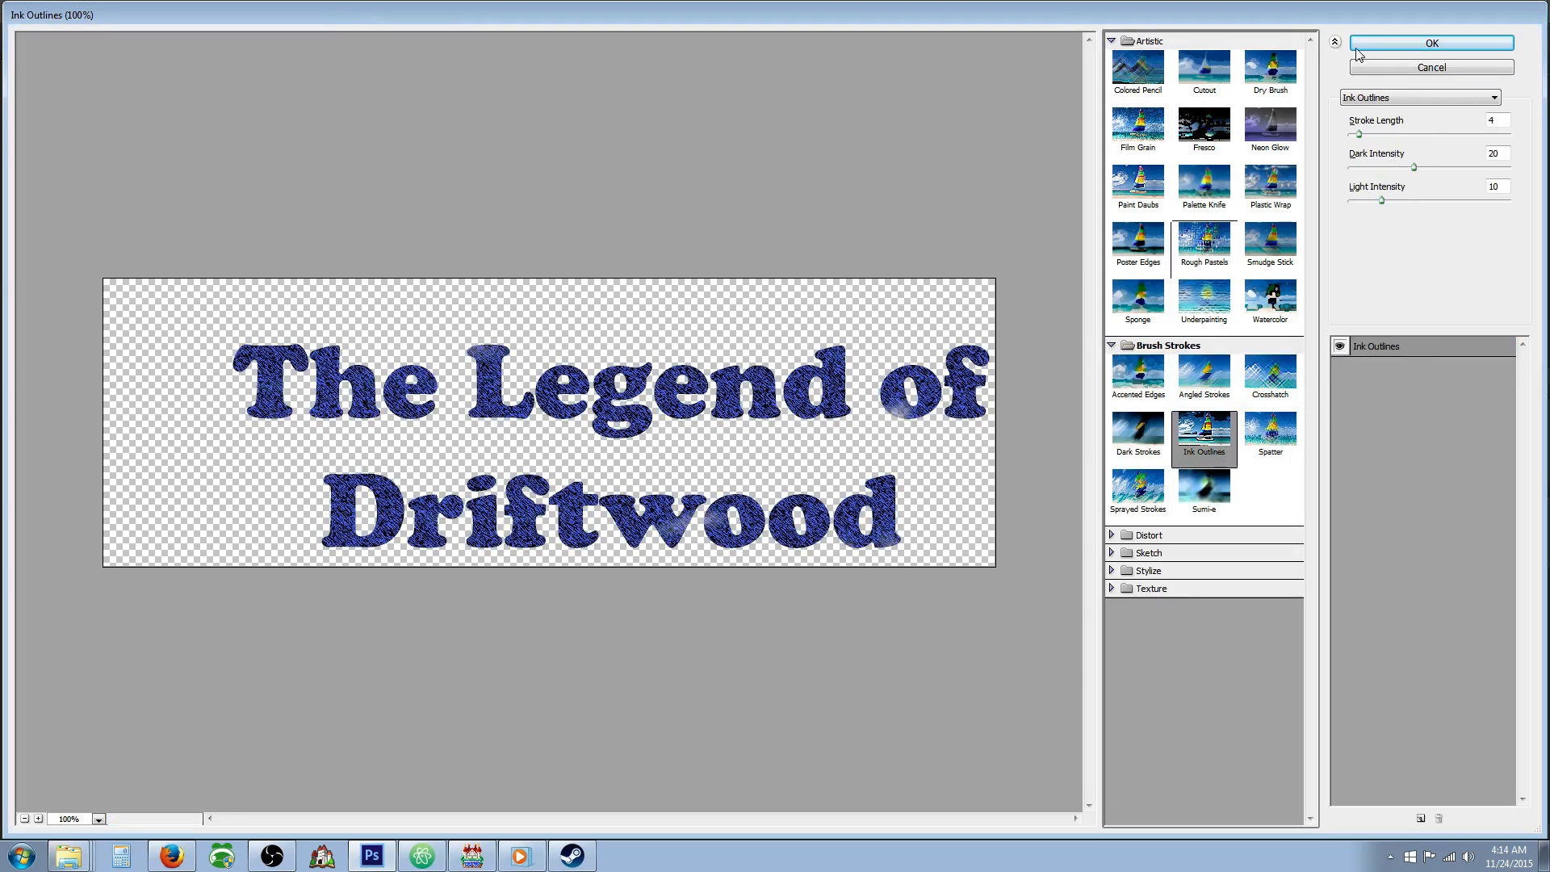
pyautogui.click(1358, 46)
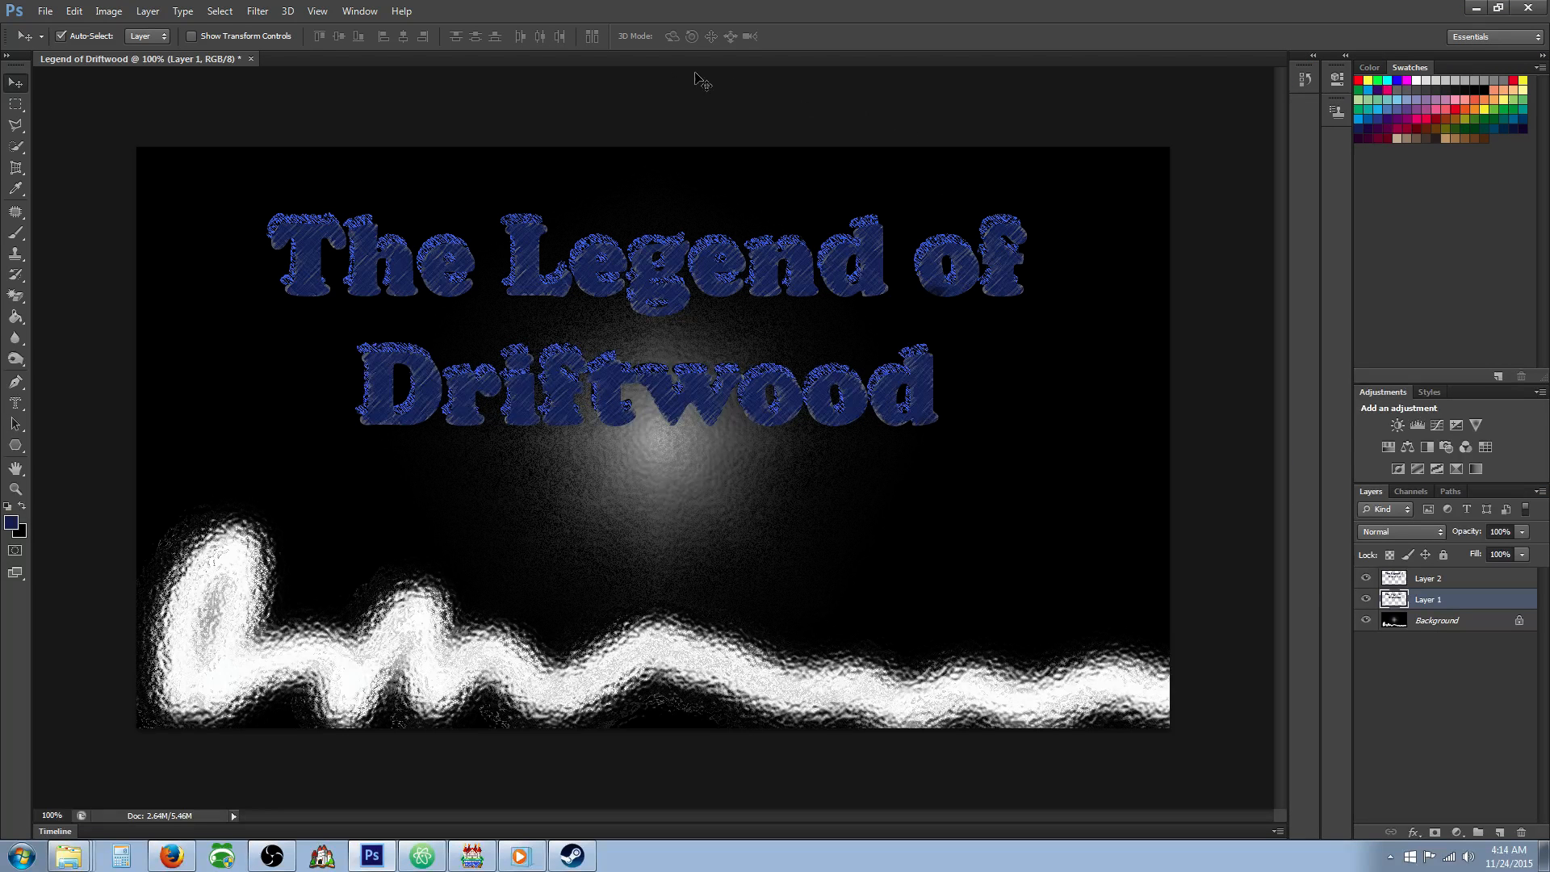
# Apply the Sumi-e filter to the title on Layer 1 with stroke width 10, stroke pressure 2 and contrast 16.
pyautogui.click(257, 10)
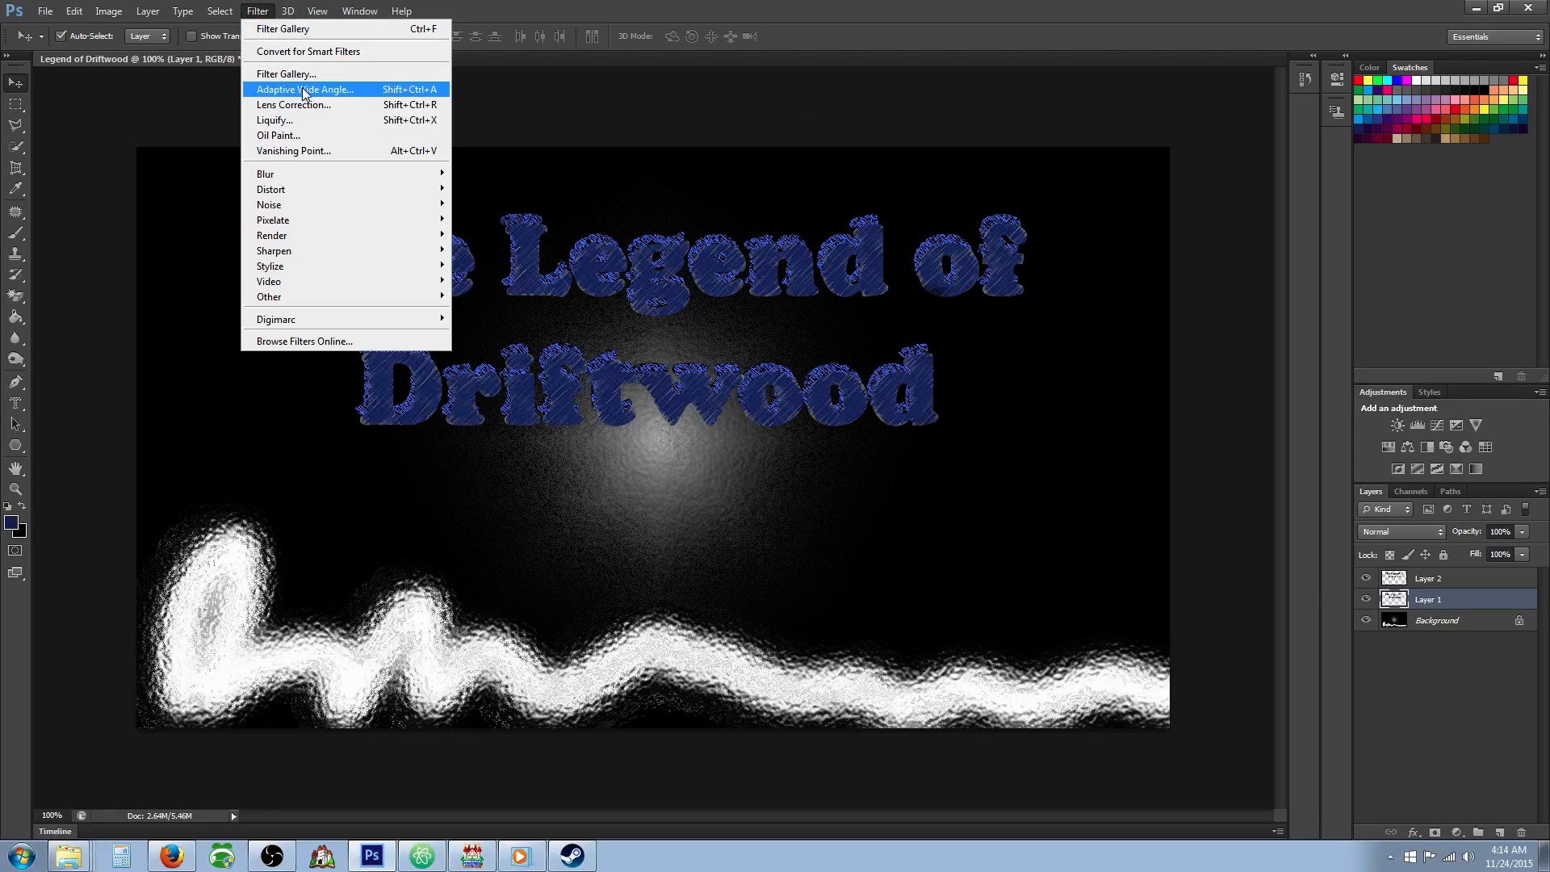
pyautogui.click(323, 74)
pyautogui.click(1188, 197)
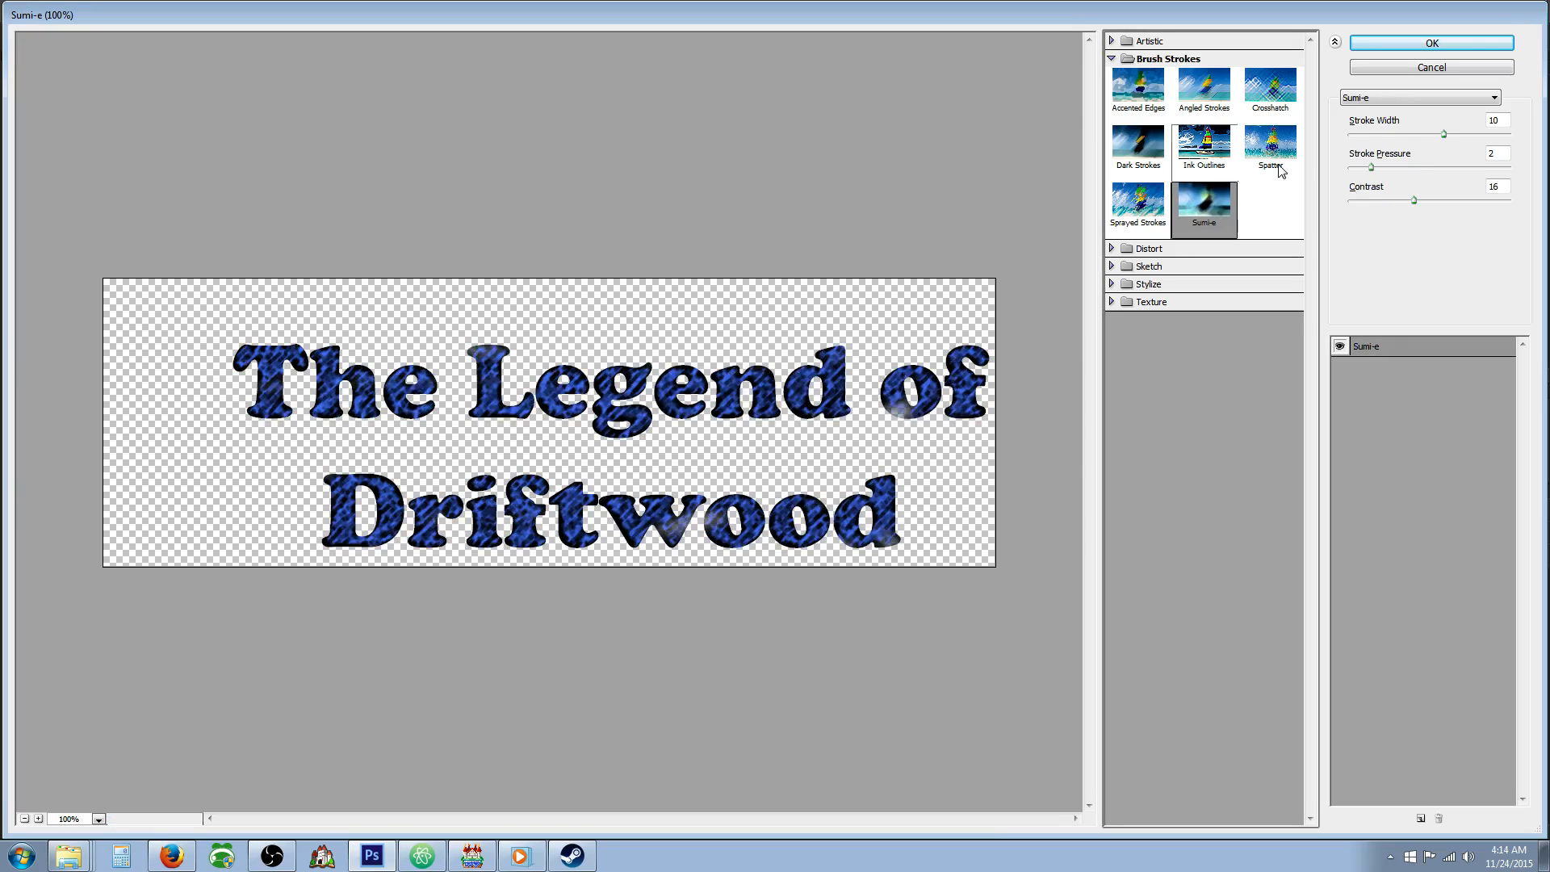
pyautogui.click(1405, 42)
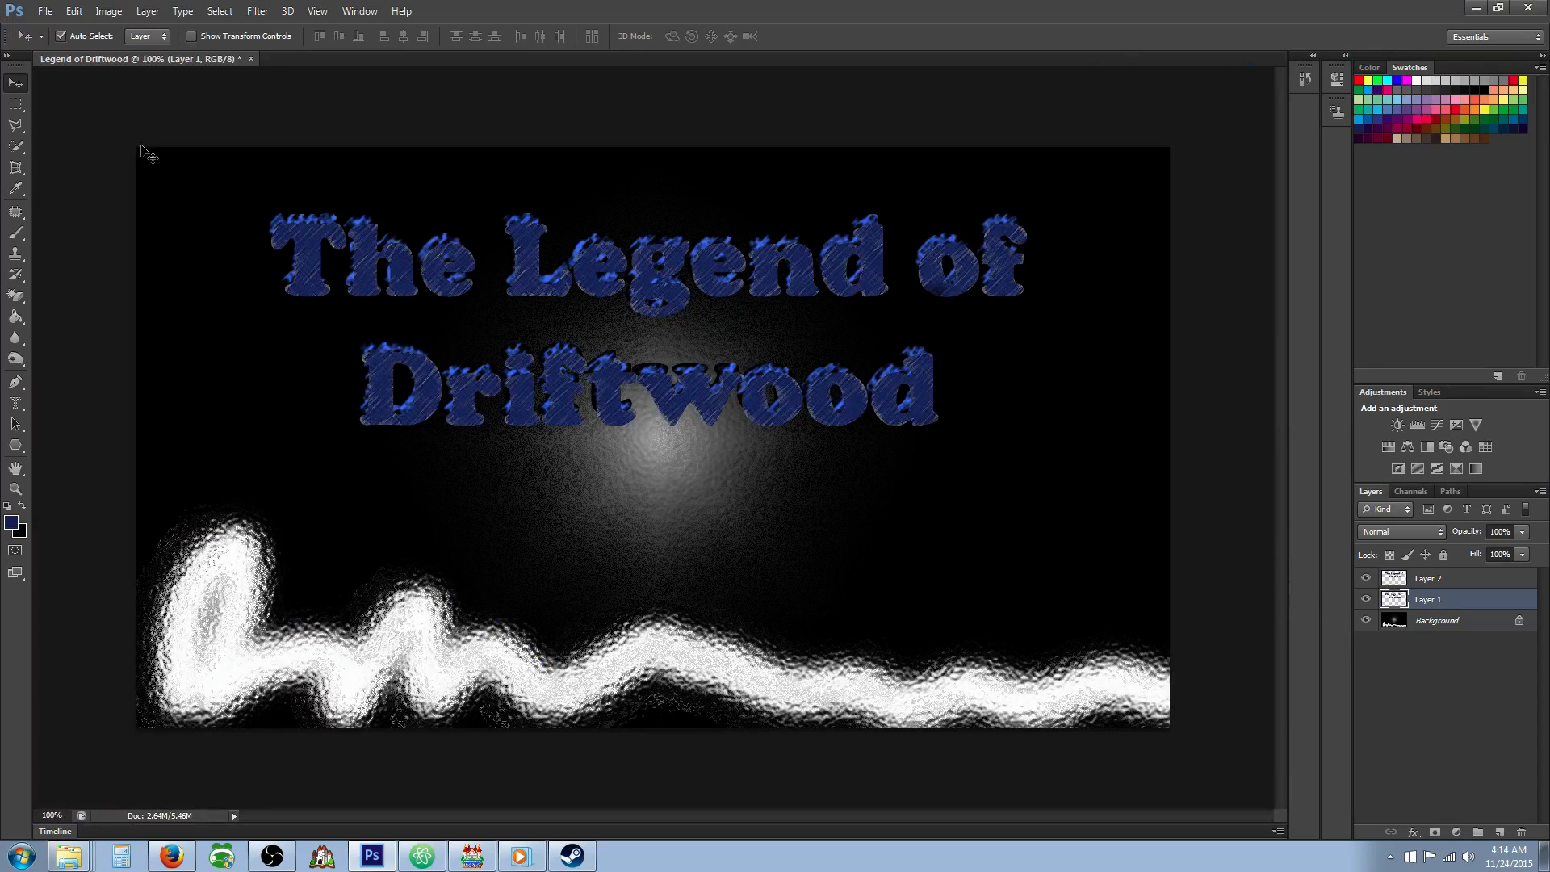
# Preview Brush Strokes and Distort filters on the Layer 2 title, including Accented Edges, Diffuse Glow and Ocean Ripple.
pyautogui.click(1402, 579)
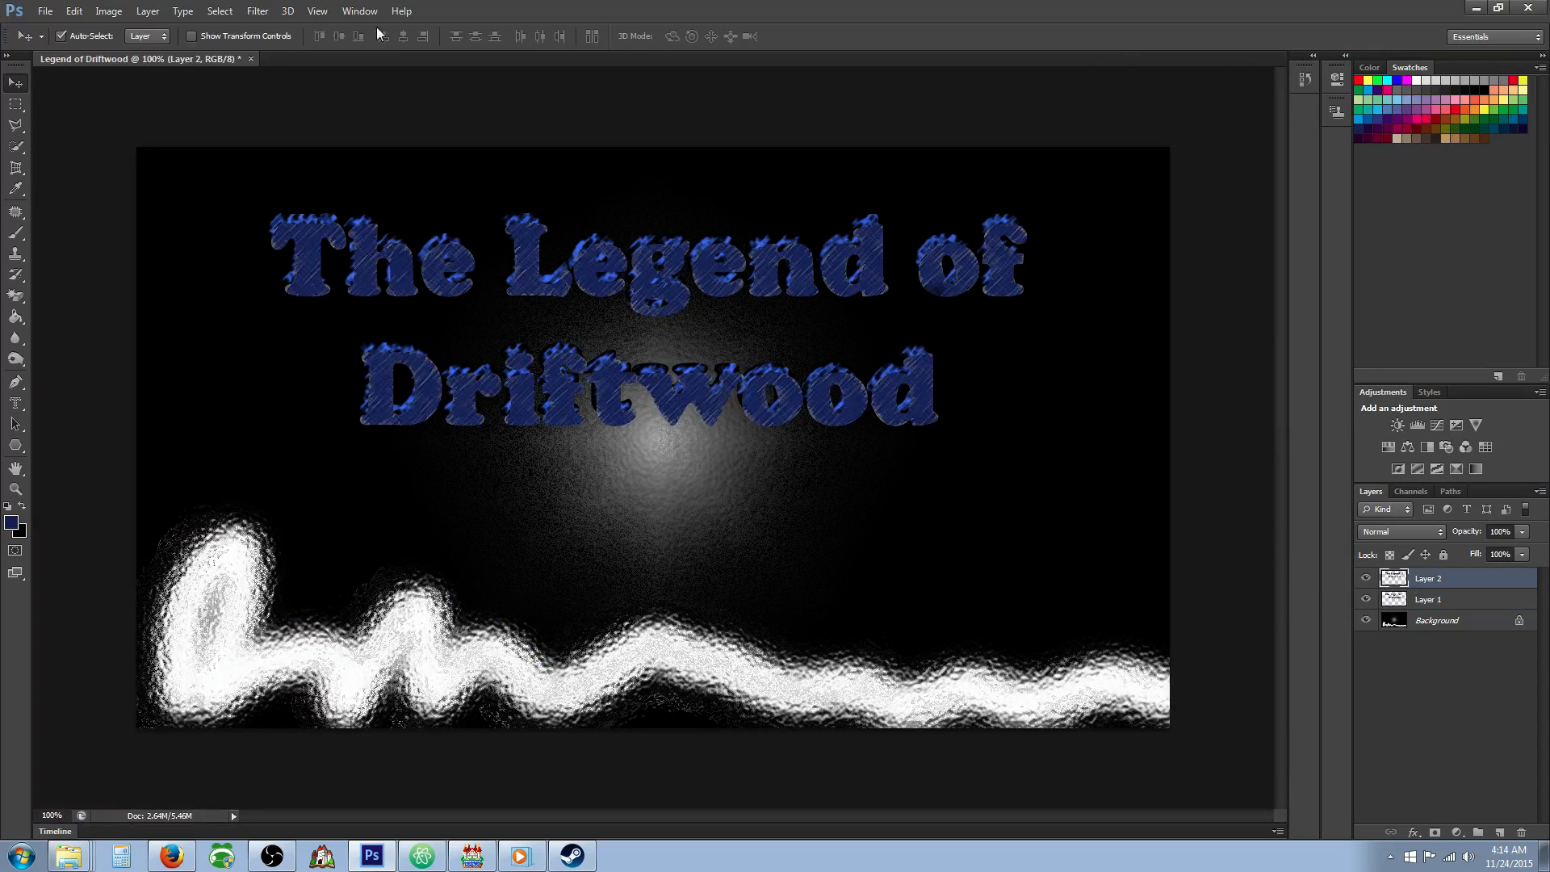
pyautogui.click(257, 11)
pyautogui.click(305, 74)
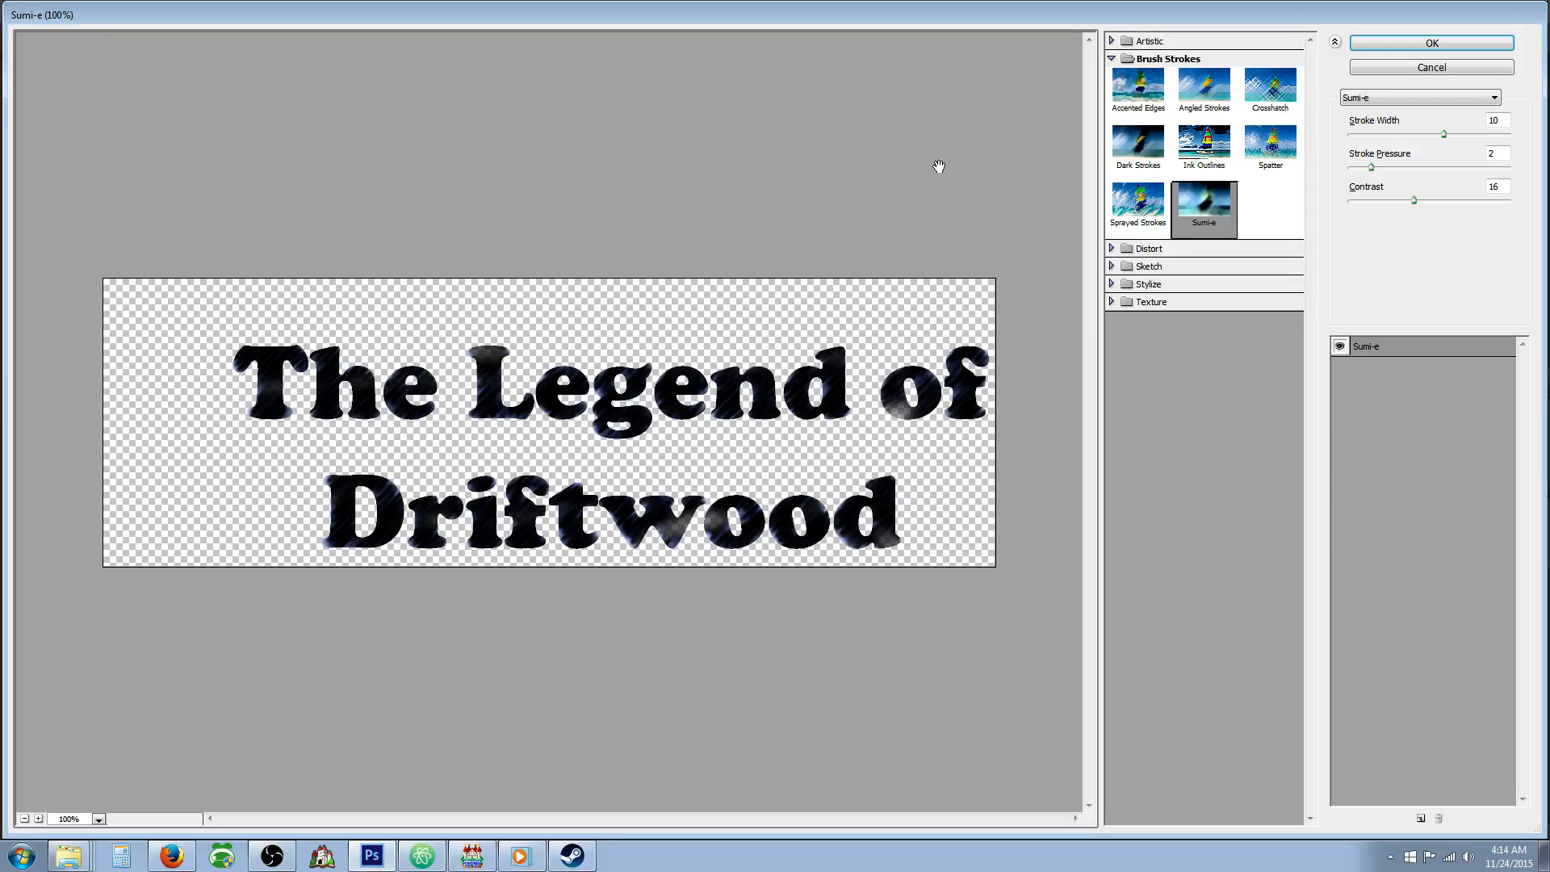
pyautogui.click(1200, 149)
pyautogui.click(1200, 89)
pyautogui.click(1113, 101)
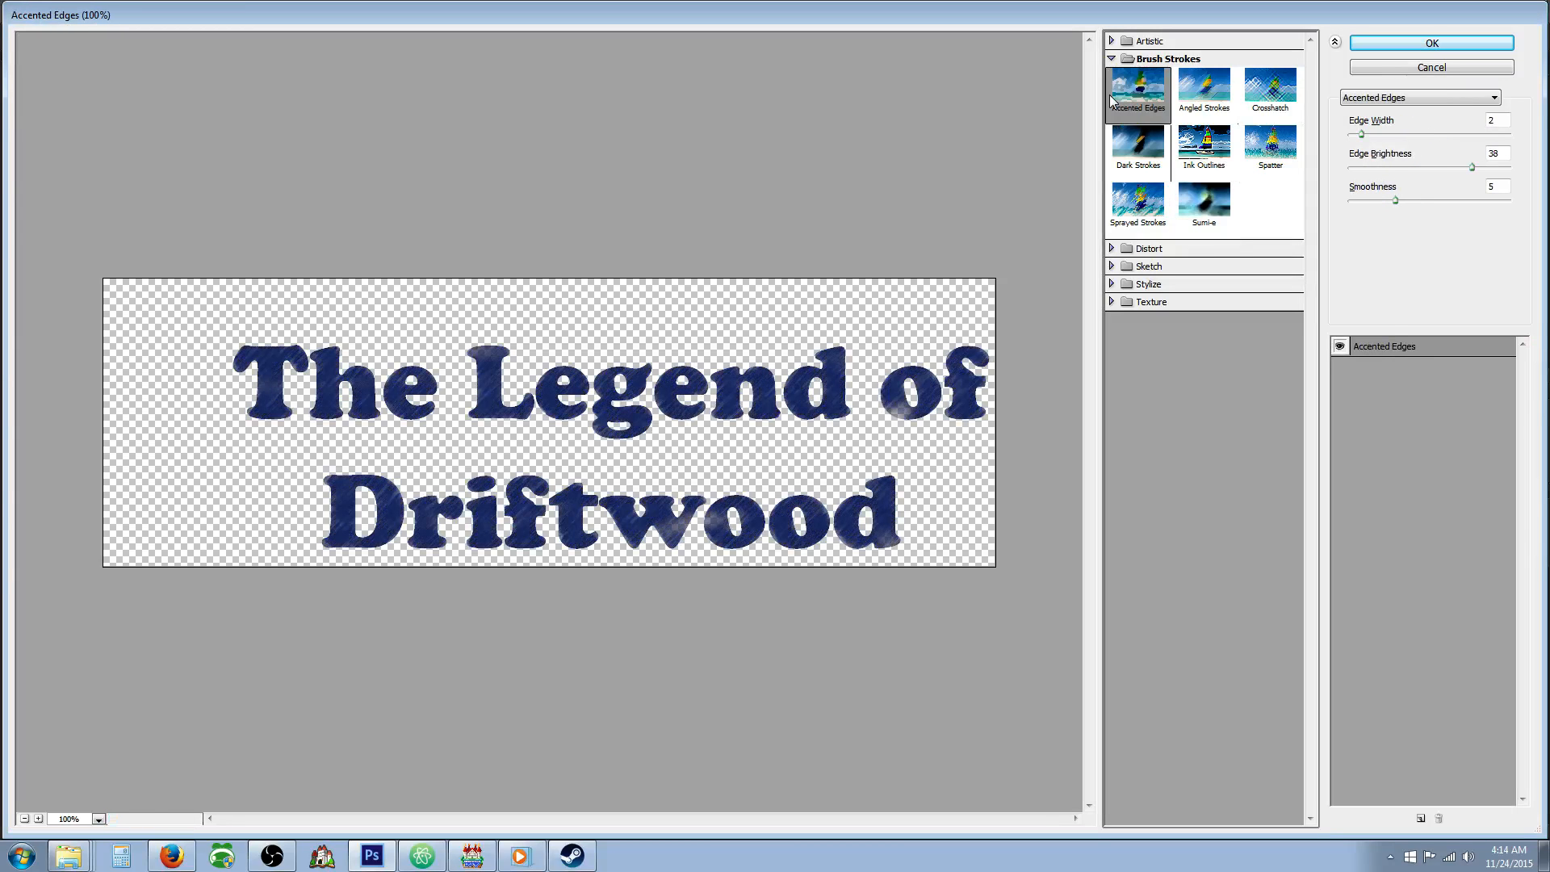
pyautogui.click(1137, 200)
pyautogui.click(1111, 249)
pyautogui.click(1138, 275)
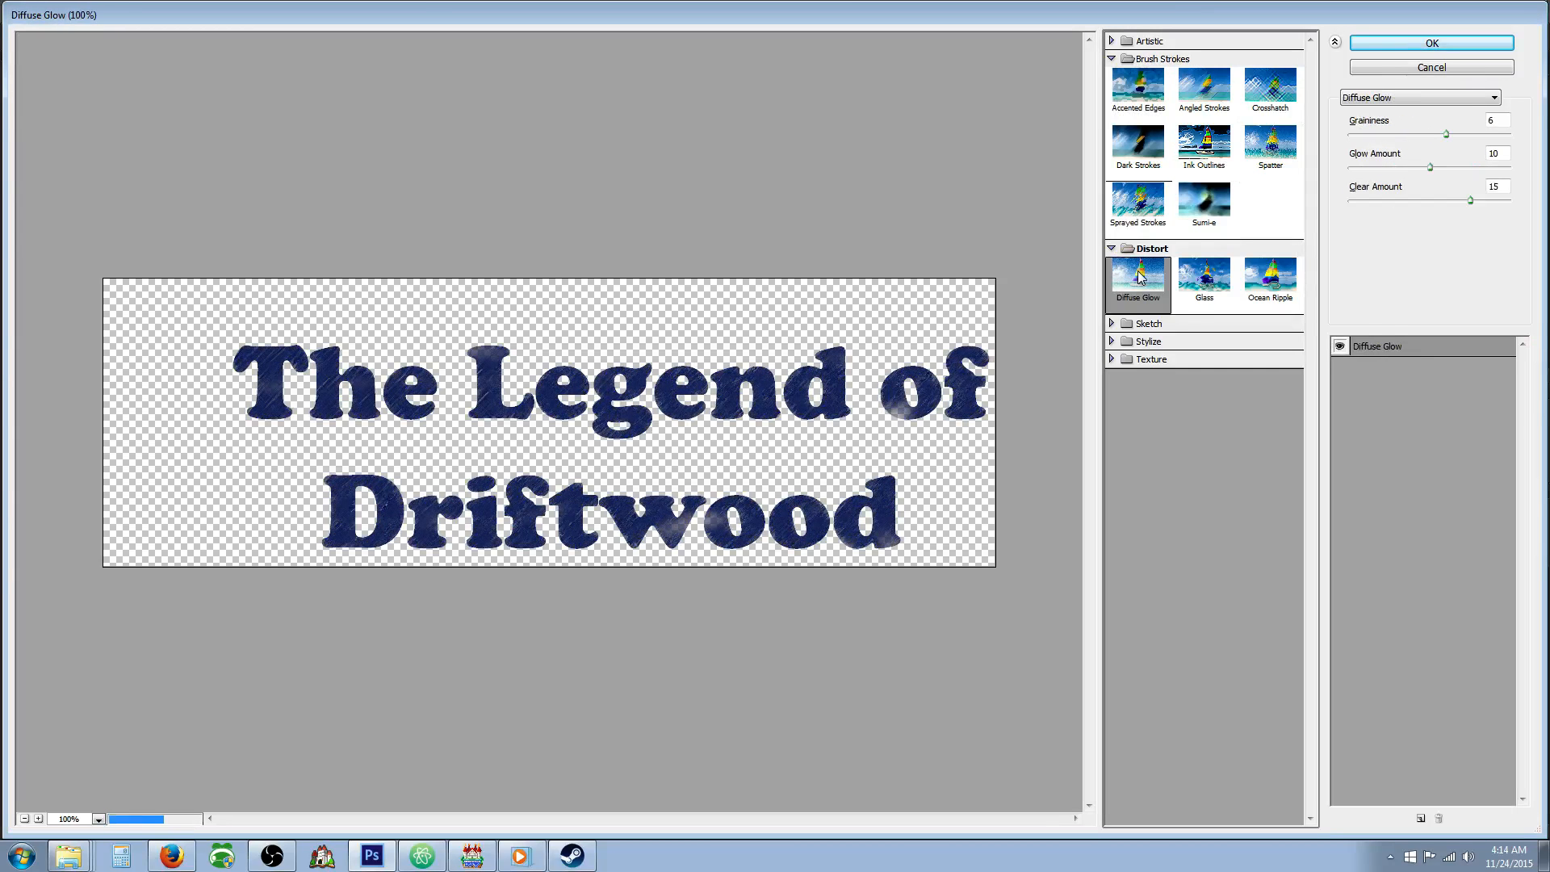
pyautogui.click(1204, 275)
pyautogui.click(1269, 295)
# Compare Sketch filters on the Layer 2 title and apply Reticulation with density 12, foreground level 40 and background level 5.
pyautogui.click(1134, 324)
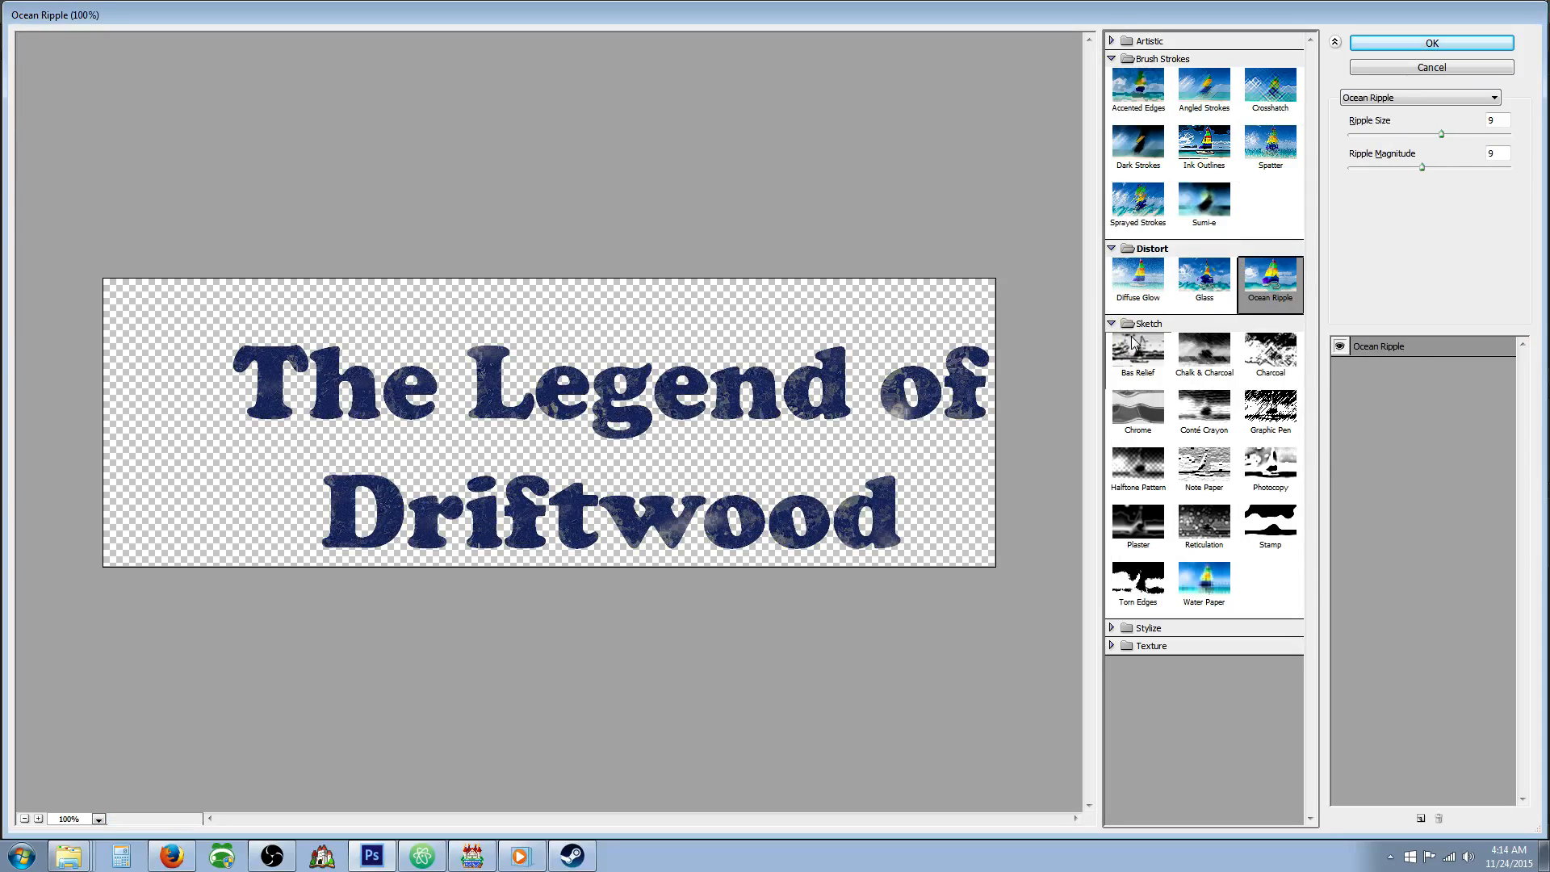
pyautogui.click(1137, 354)
pyautogui.click(1203, 353)
pyautogui.click(1133, 361)
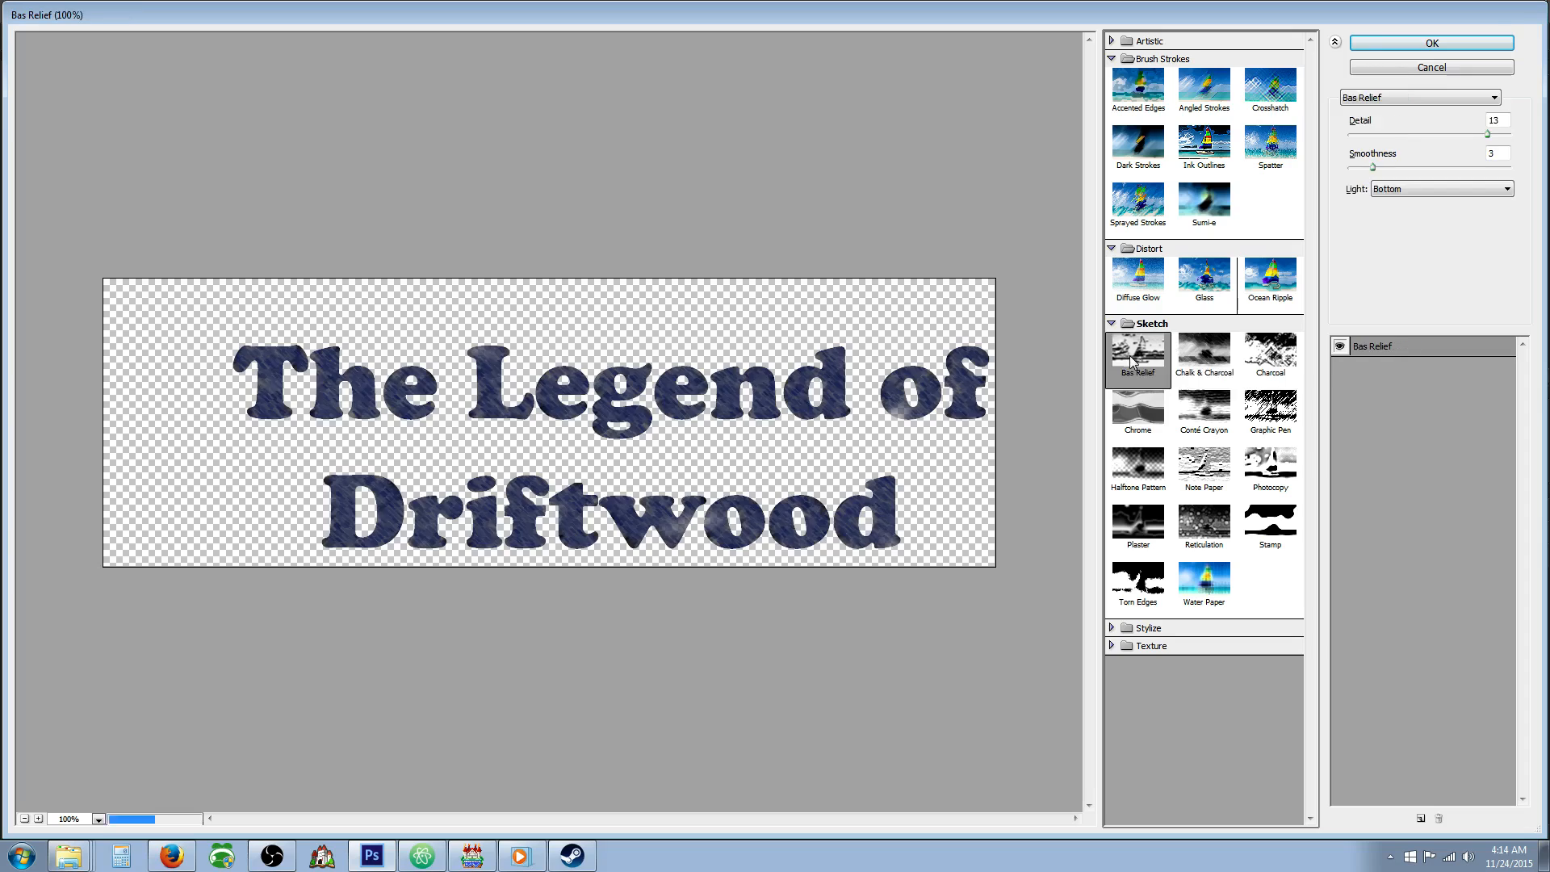
pyautogui.click(1154, 421)
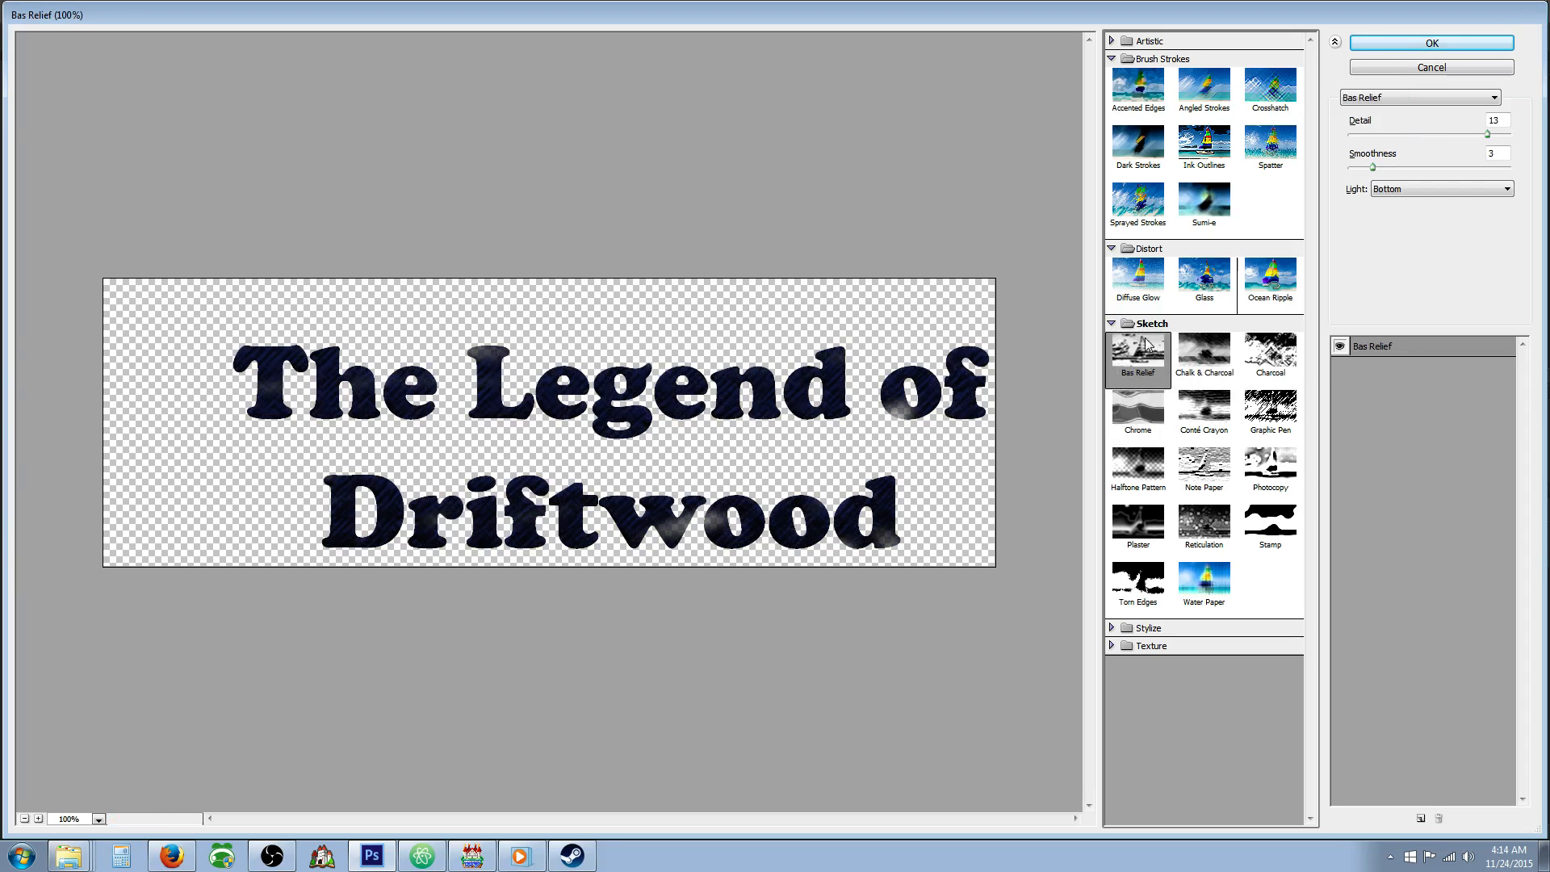
pyautogui.click(1263, 357)
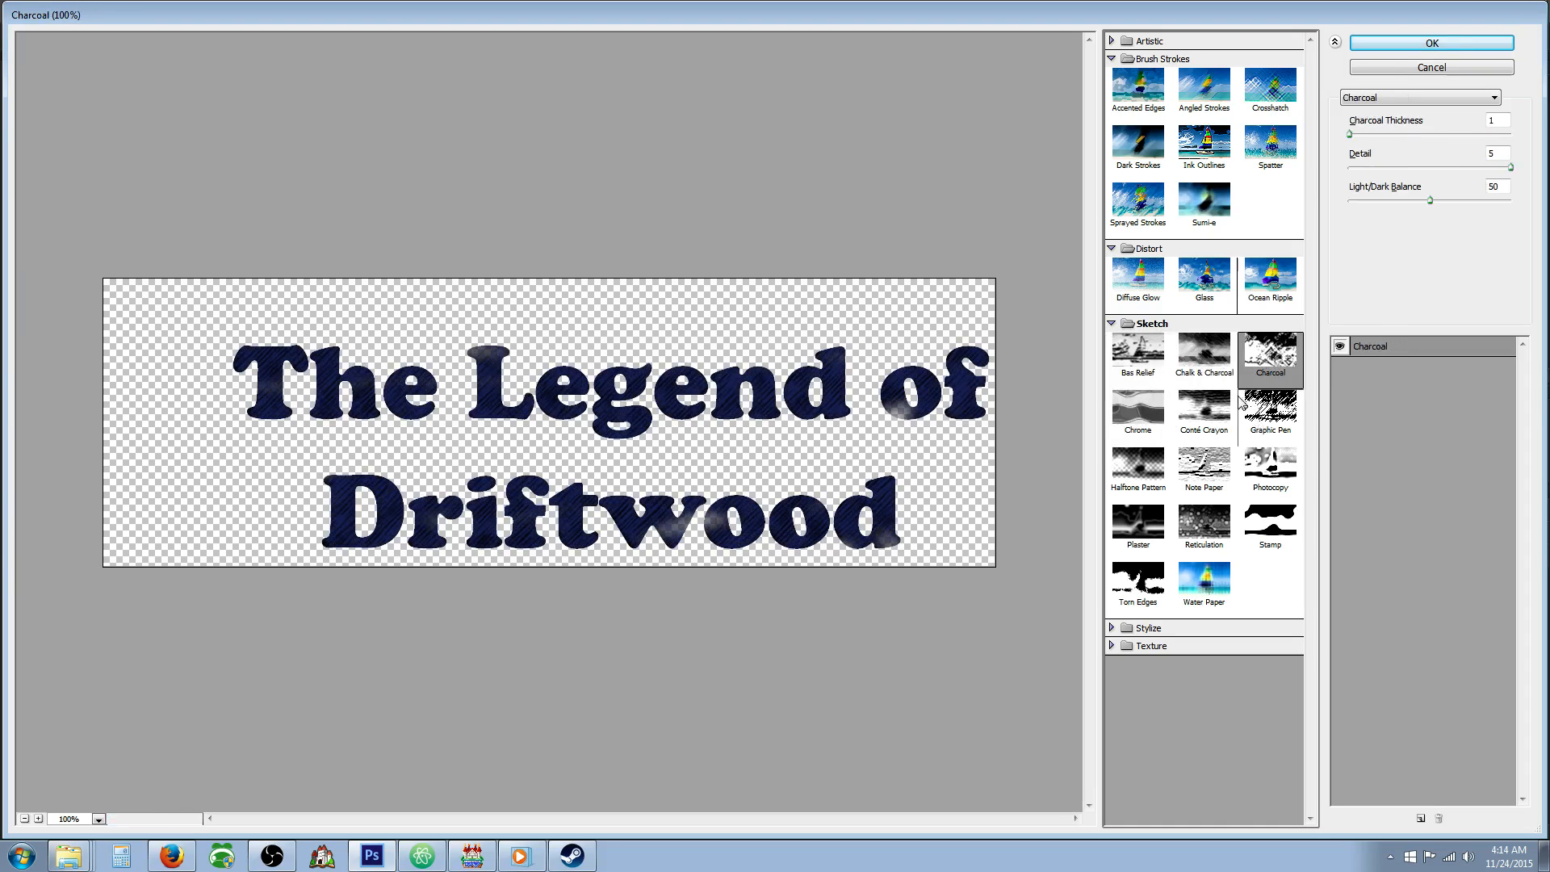
pyautogui.click(1204, 464)
pyautogui.click(1203, 410)
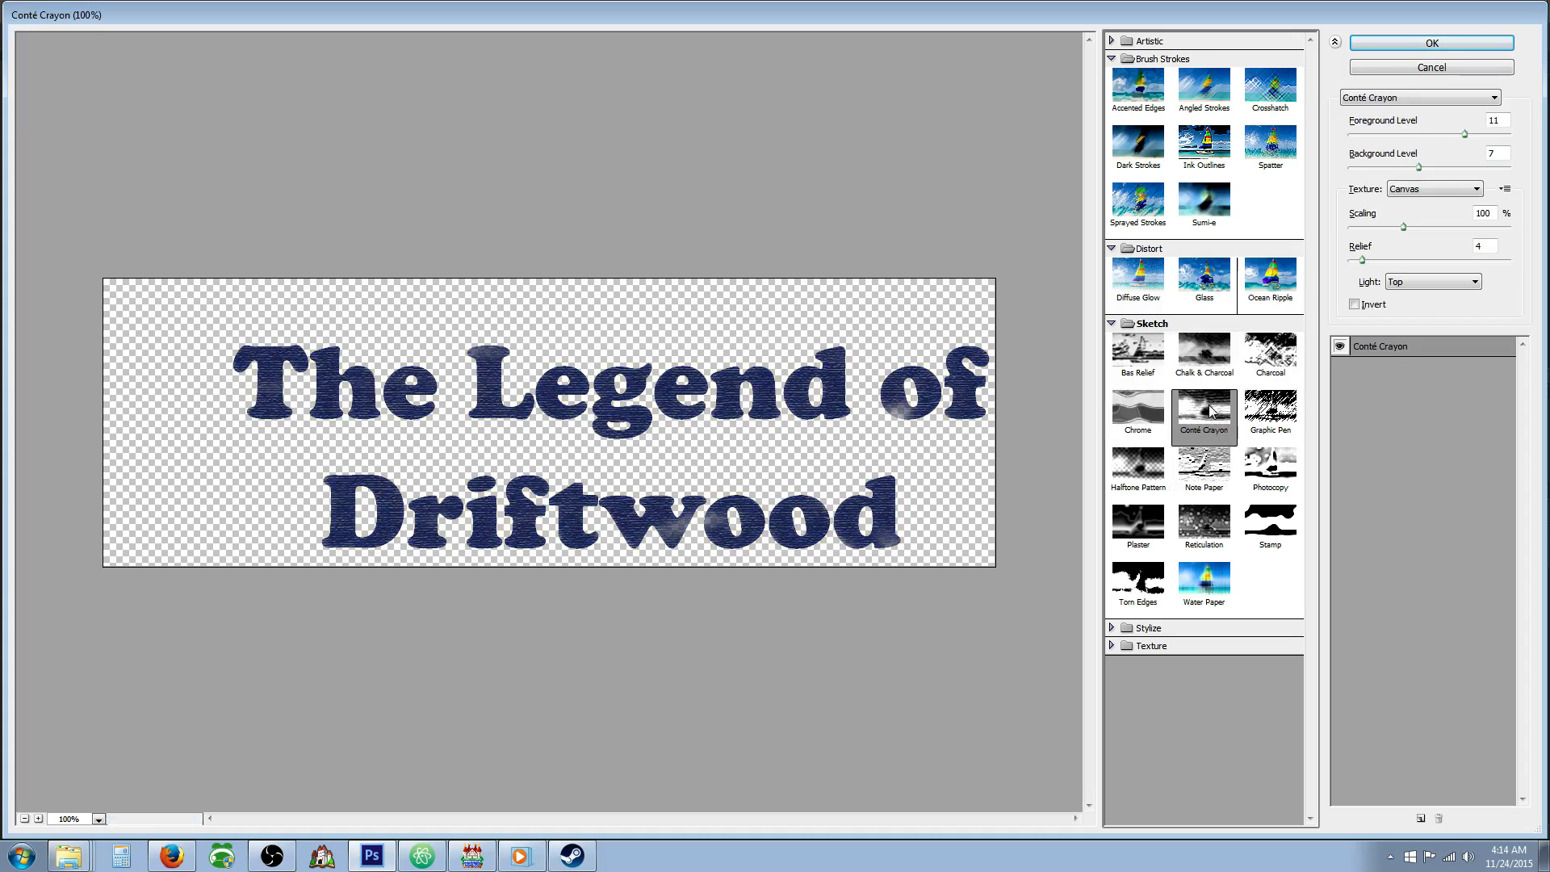
pyautogui.click(1263, 462)
pyautogui.click(1270, 537)
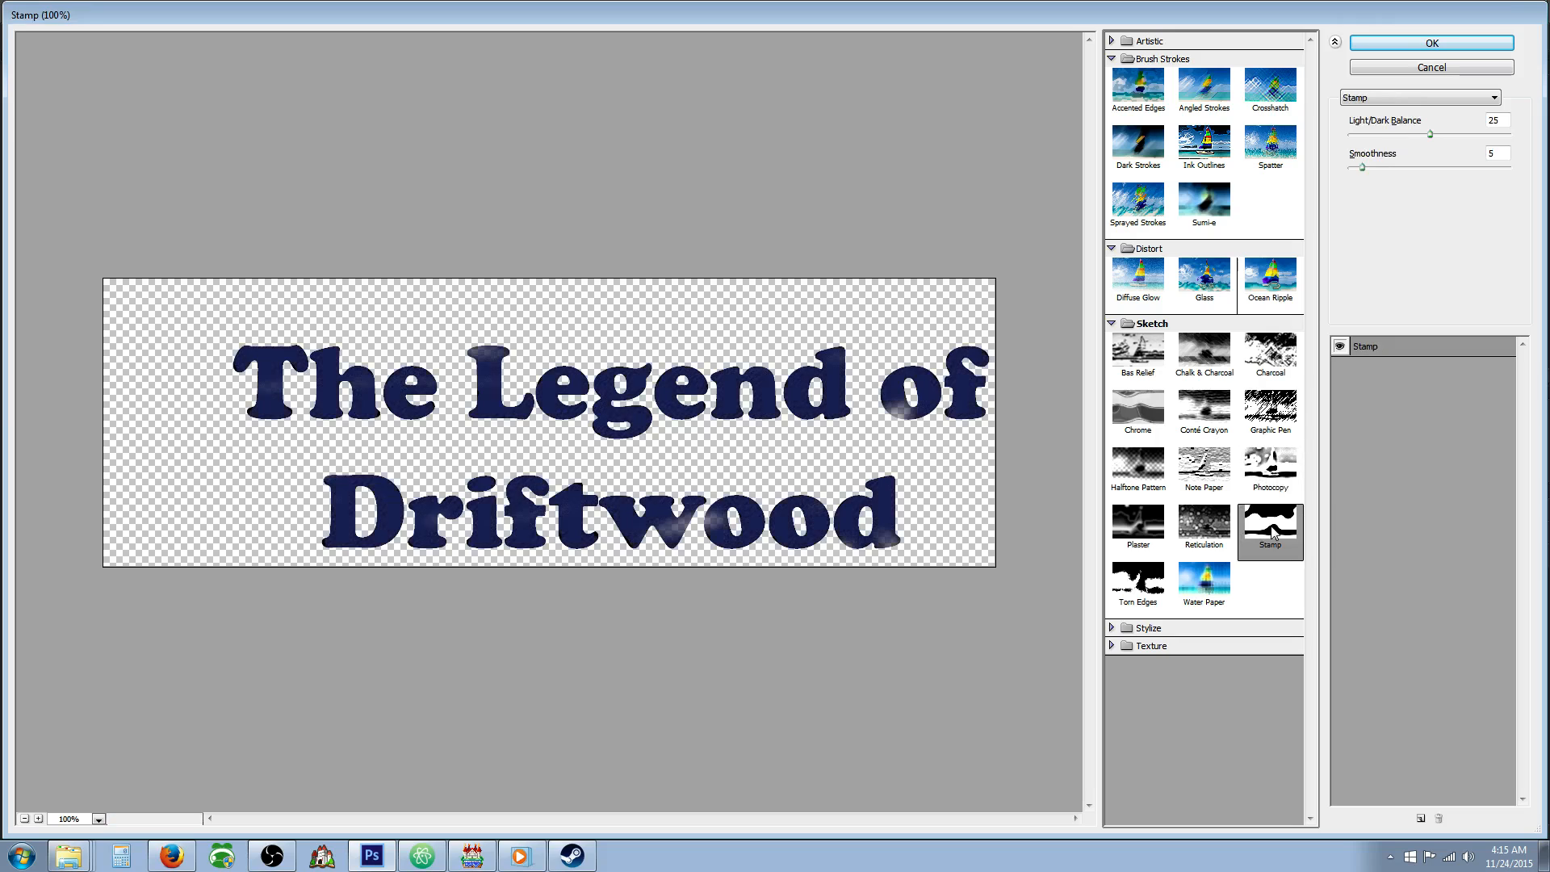
pyautogui.click(1212, 530)
pyautogui.click(1396, 43)
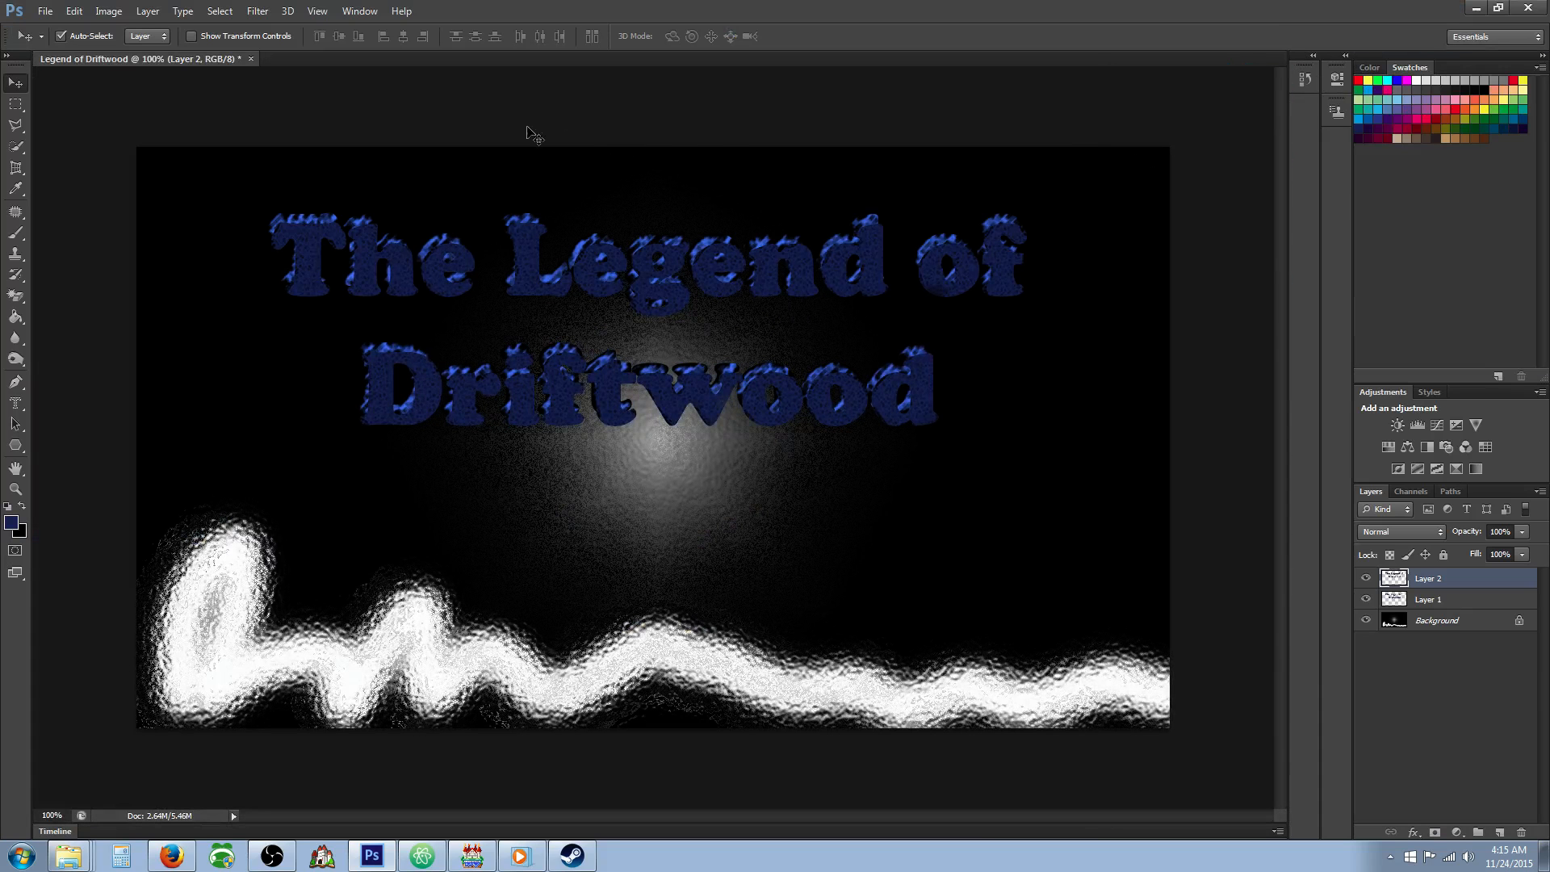
# Try the Glowing Edges filter on the Layer 2 title with edge width 2, edge brightness 6 and smoothness 5, and undo it.
pyautogui.click(258, 11)
pyautogui.click(279, 76)
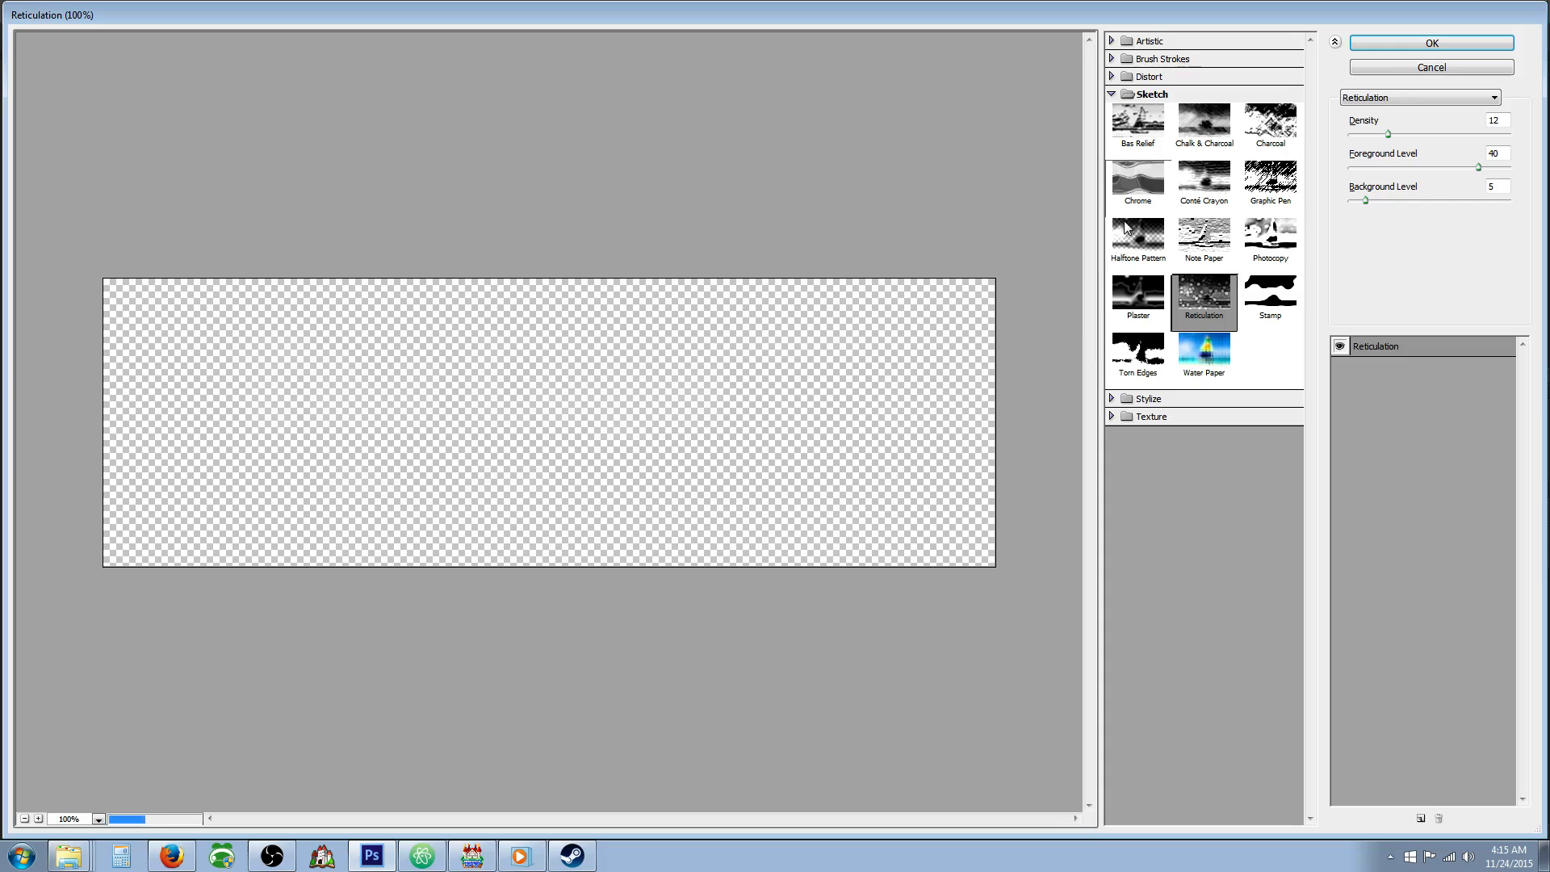
pyautogui.click(1204, 180)
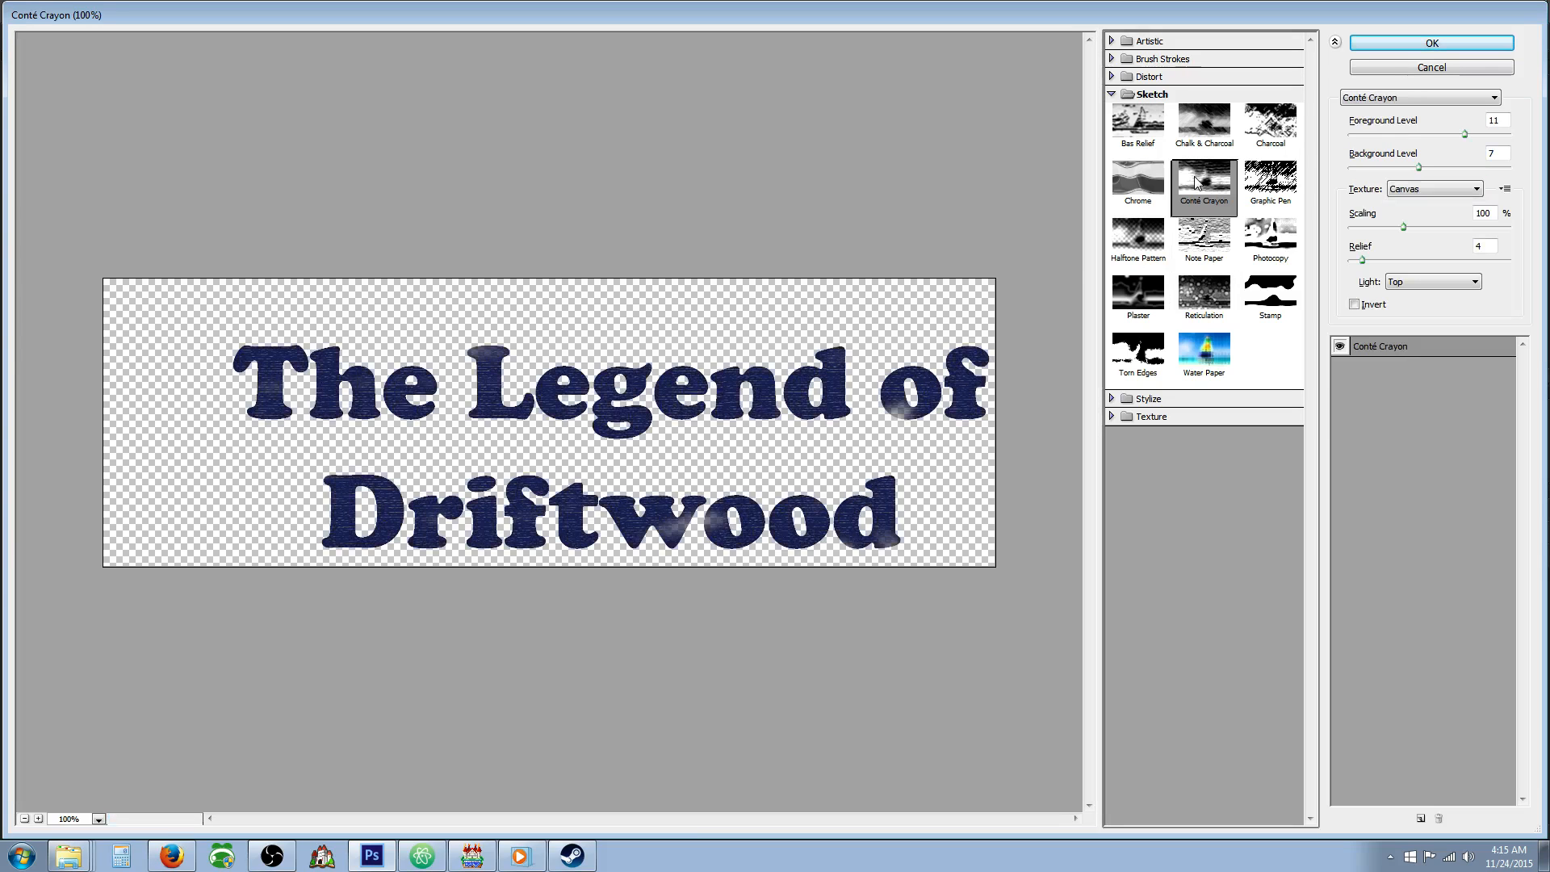
pyautogui.click(1148, 398)
pyautogui.click(1162, 427)
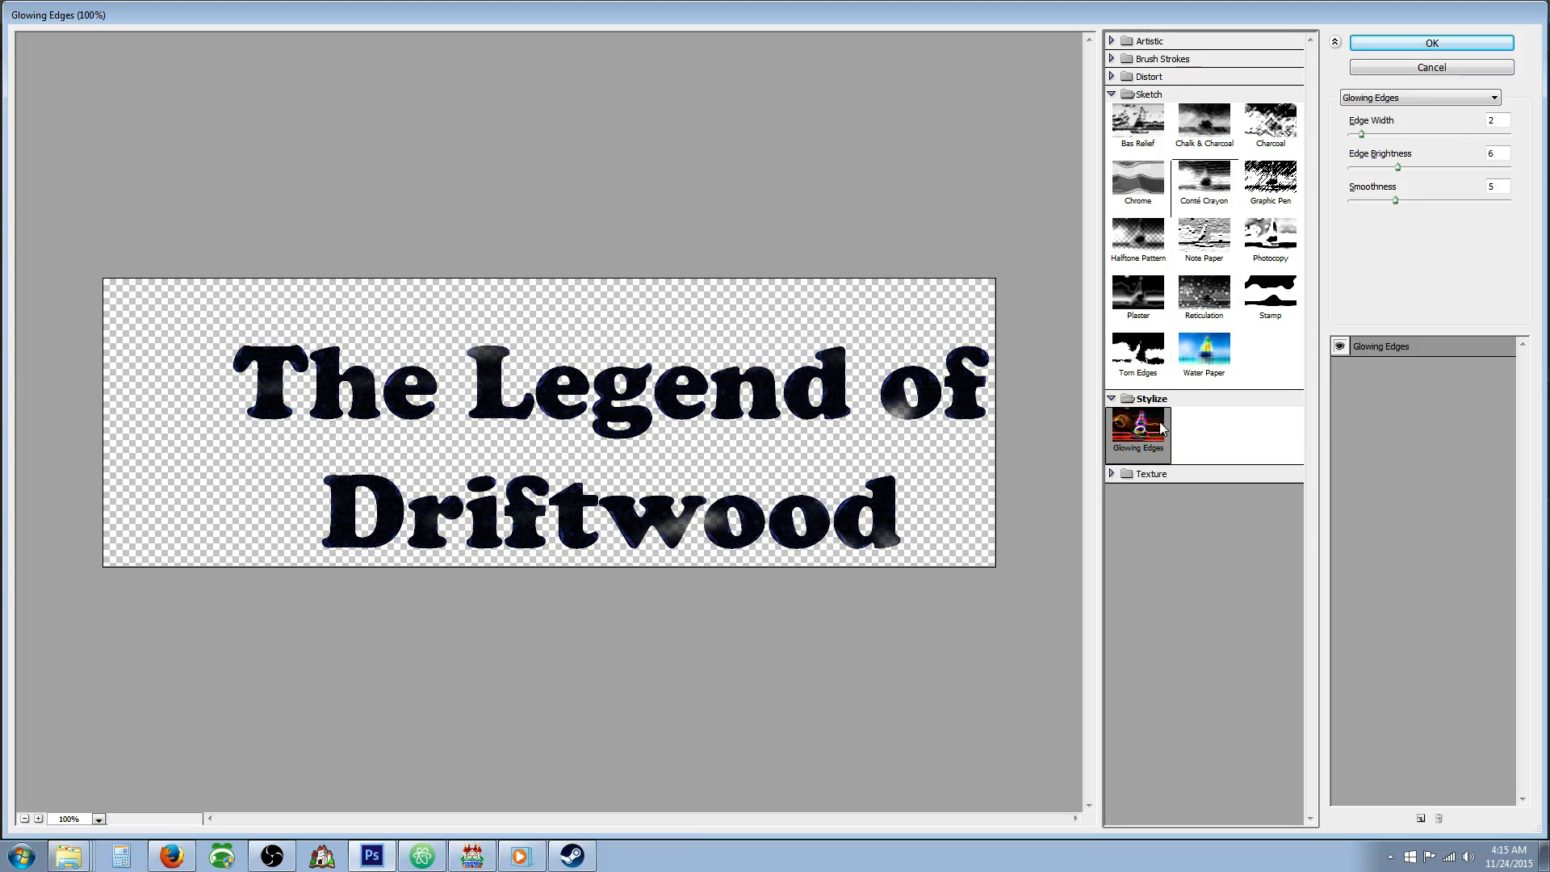
pyautogui.click(1372, 45)
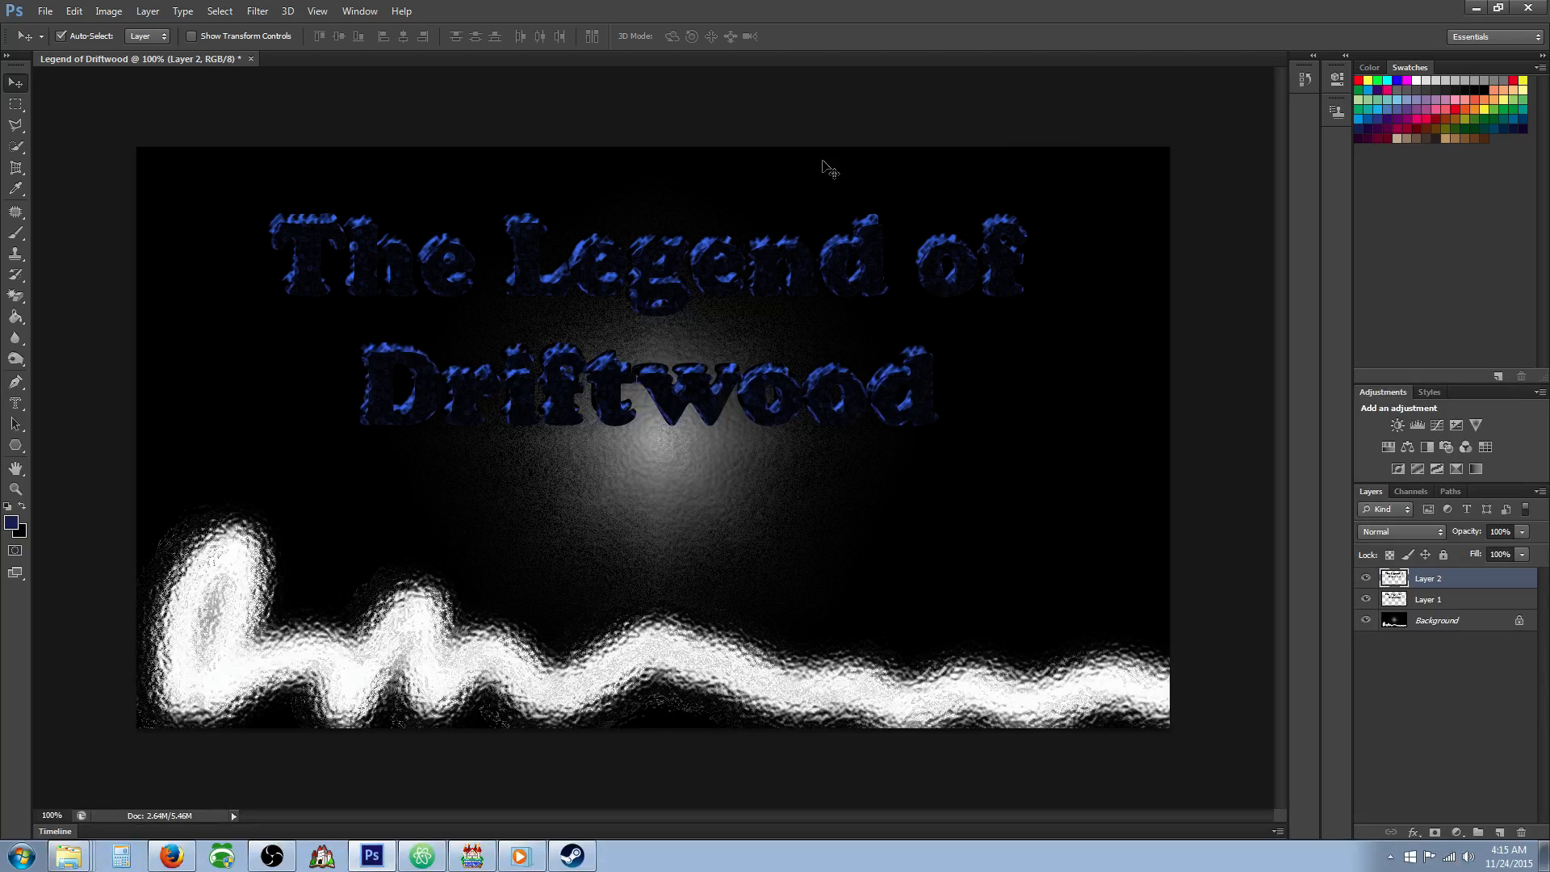
pyautogui.click(74, 12)
pyautogui.click(81, 30)
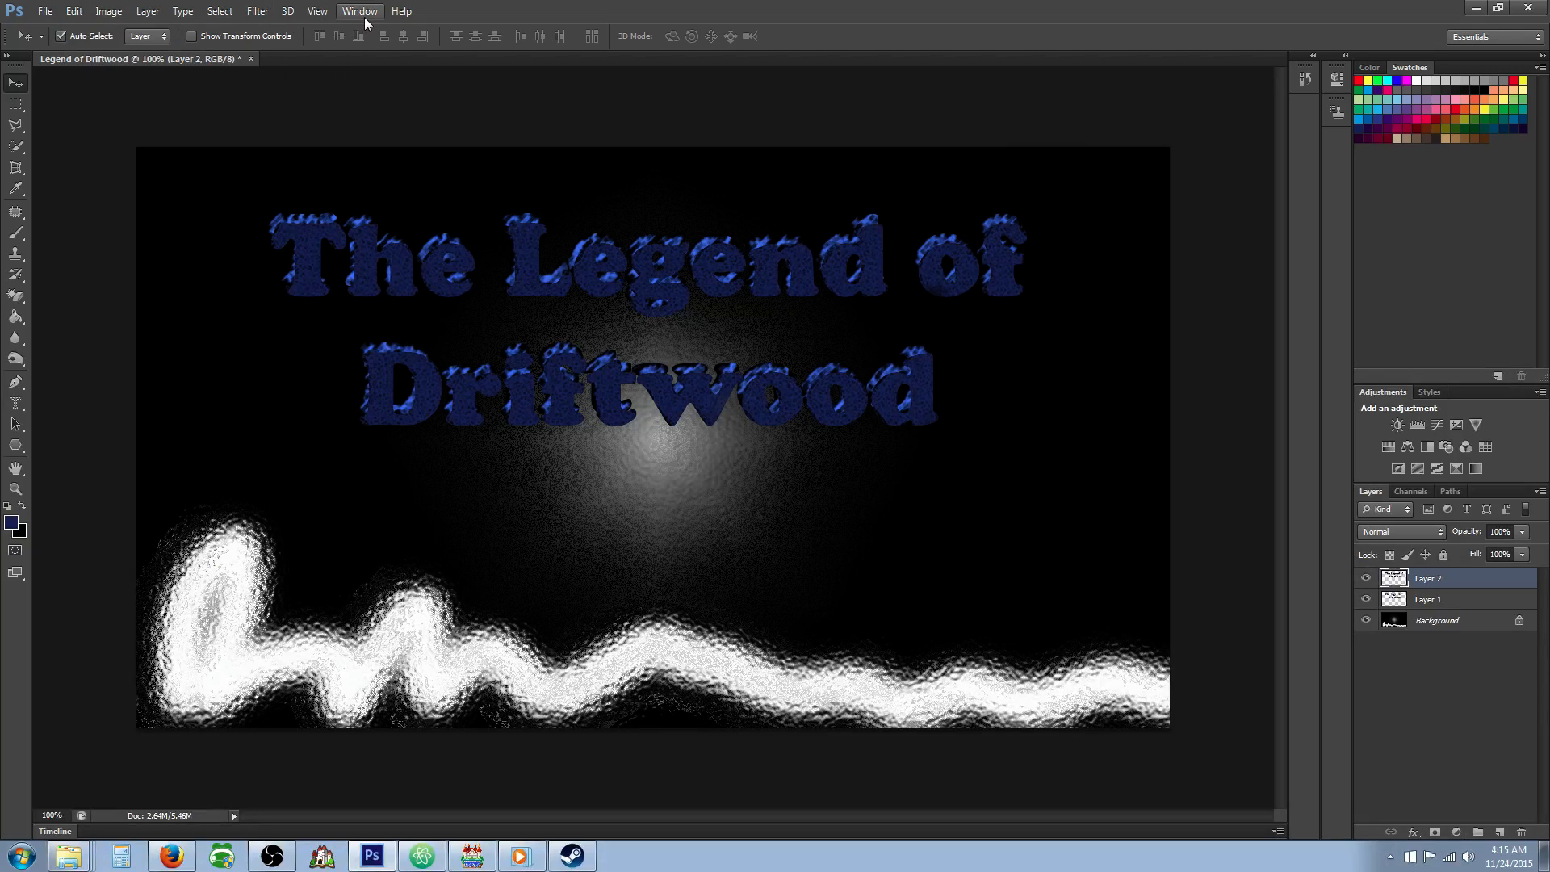
# Compare Texture filters on the Layer 2 title and apply Patchwork with square size 4 and relief 8.
pyautogui.click(257, 11)
pyautogui.click(307, 73)
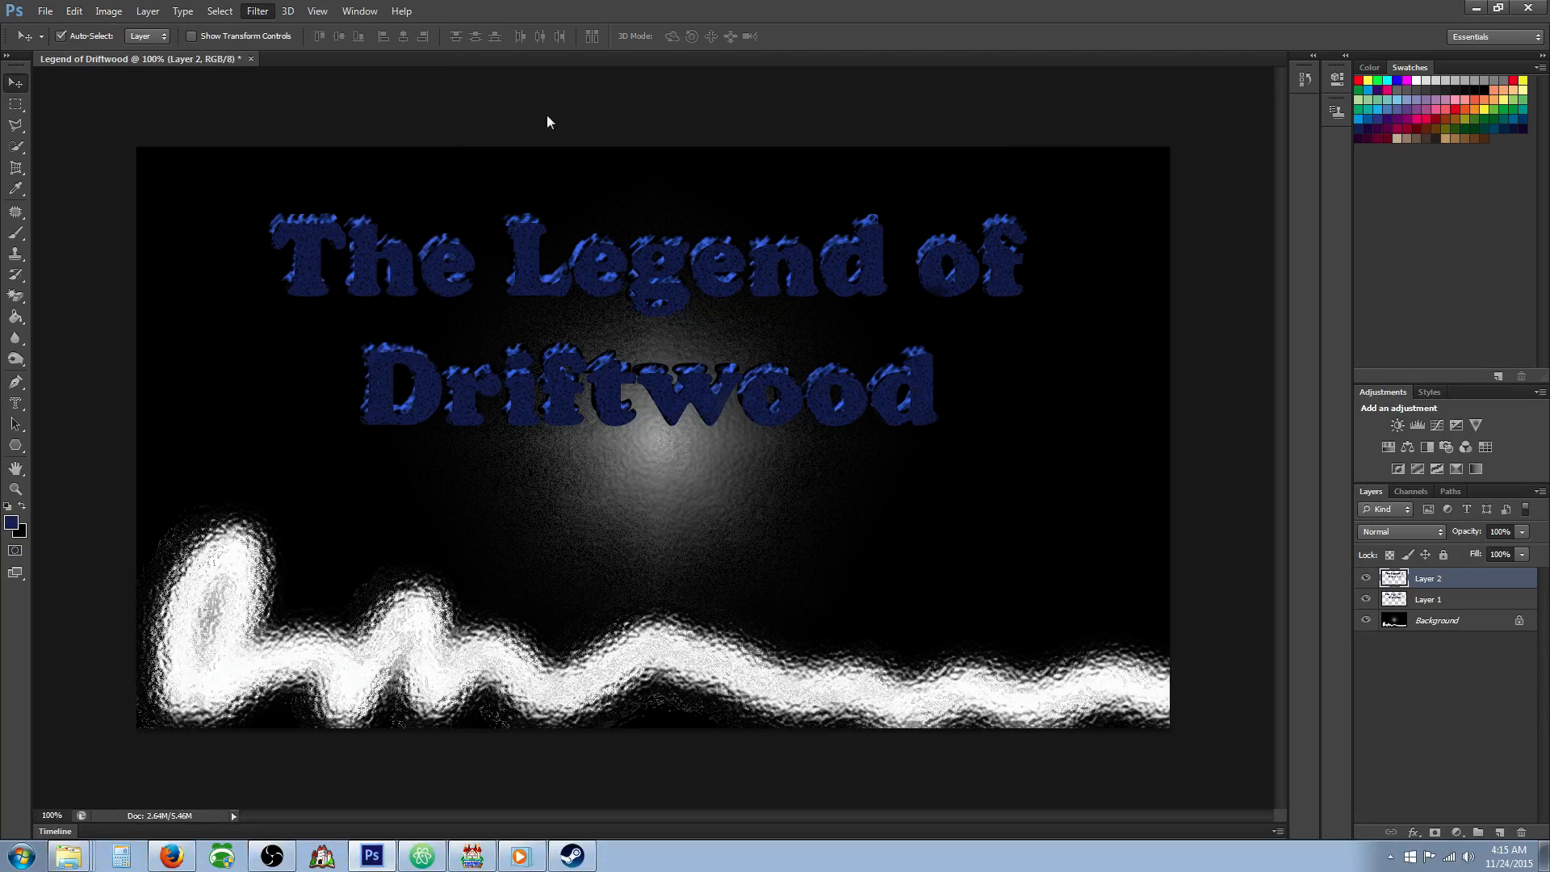
pyautogui.click(1166, 94)
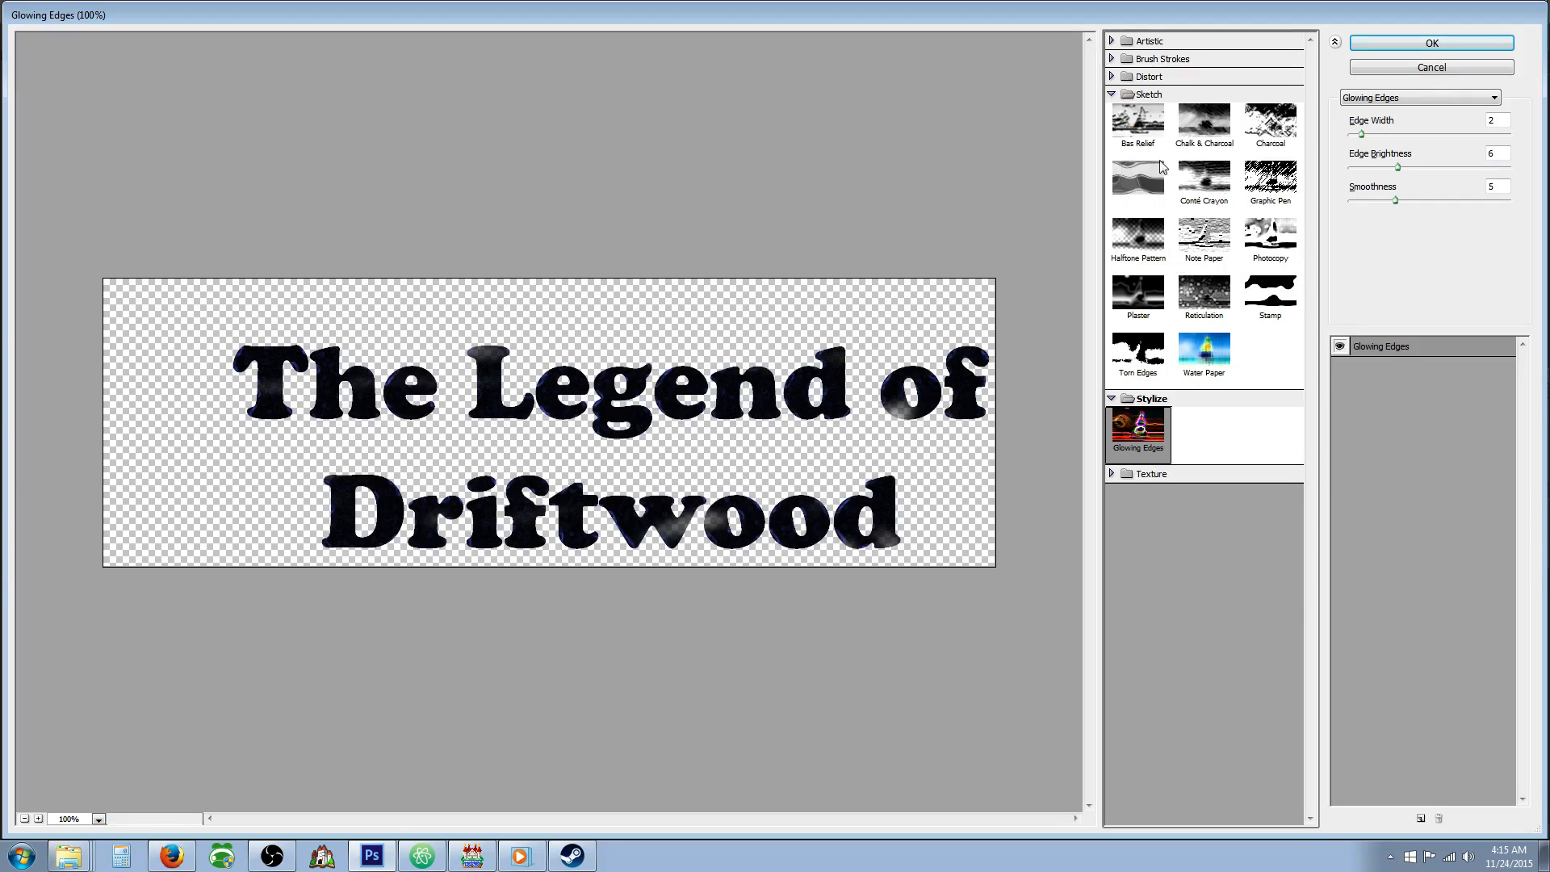
pyautogui.click(1159, 473)
pyautogui.click(1196, 547)
pyautogui.click(1284, 569)
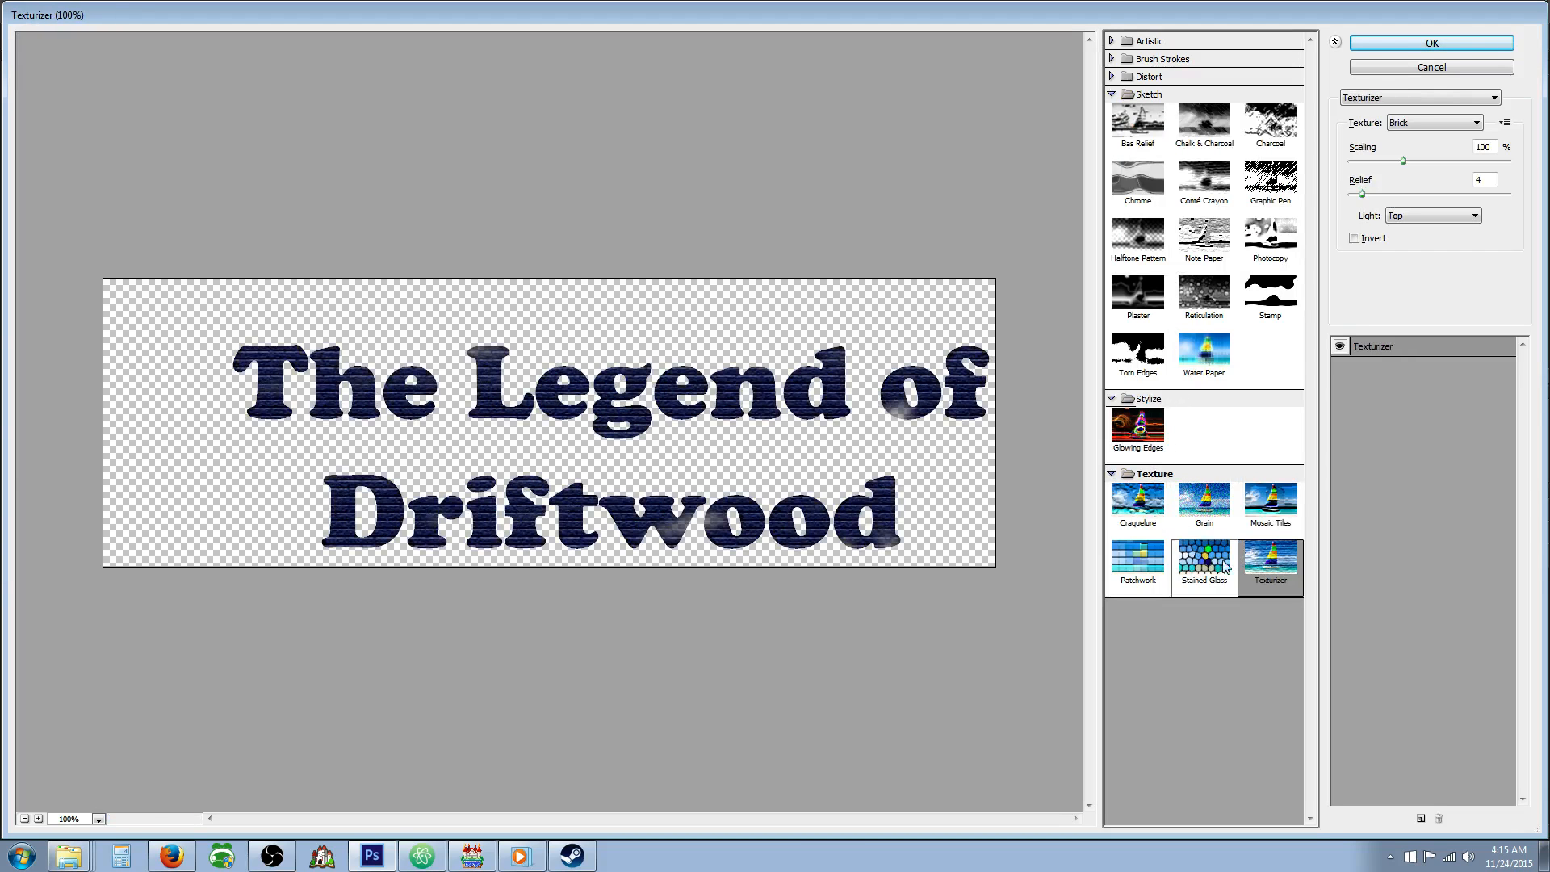
pyautogui.click(1157, 569)
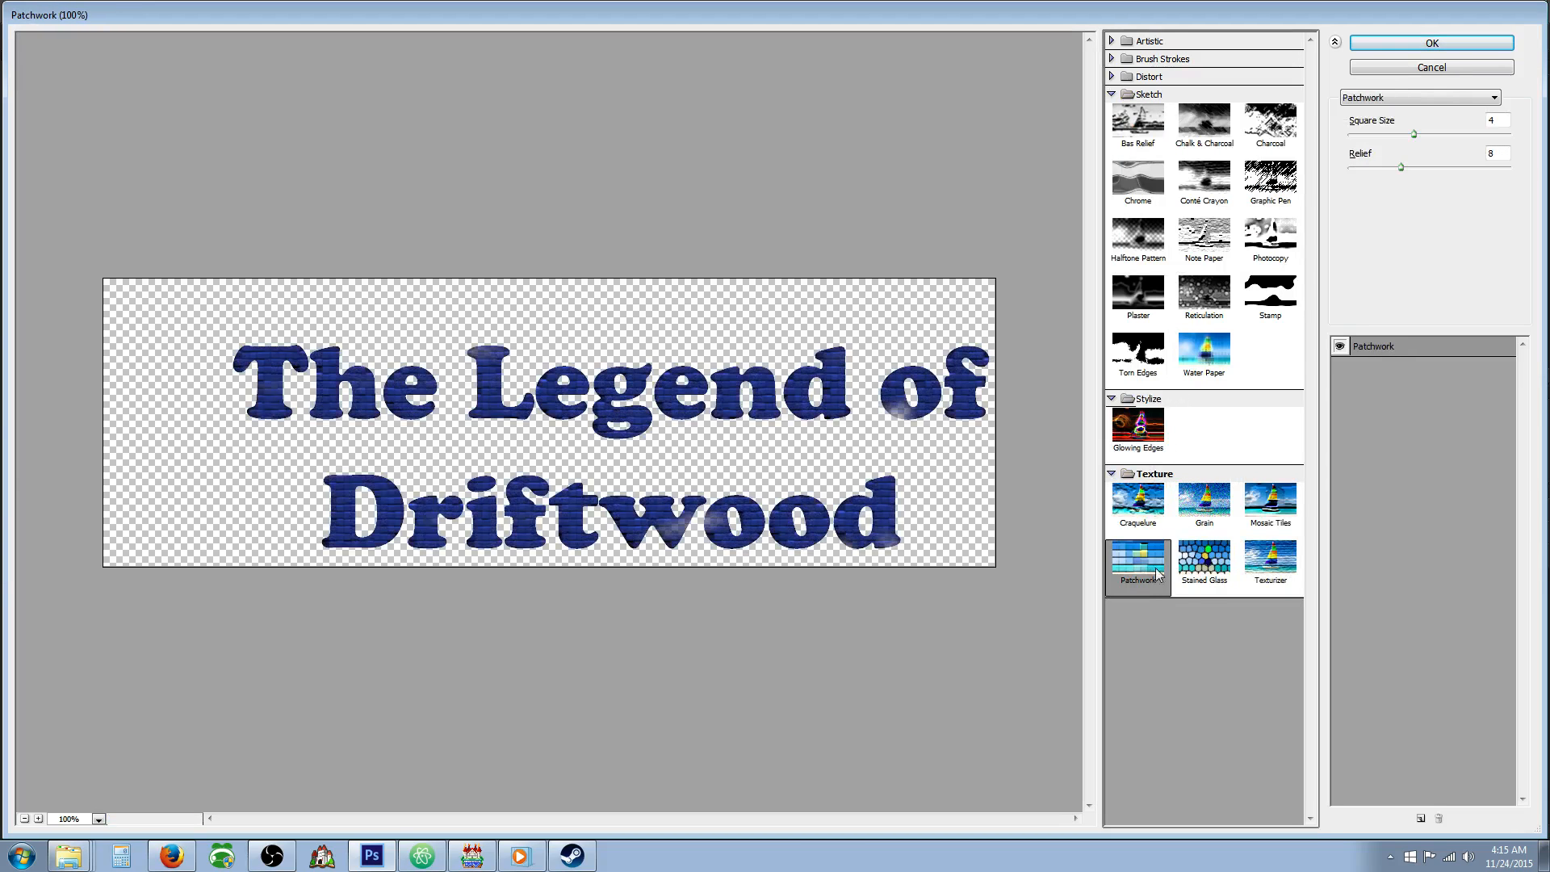
pyautogui.click(1390, 42)
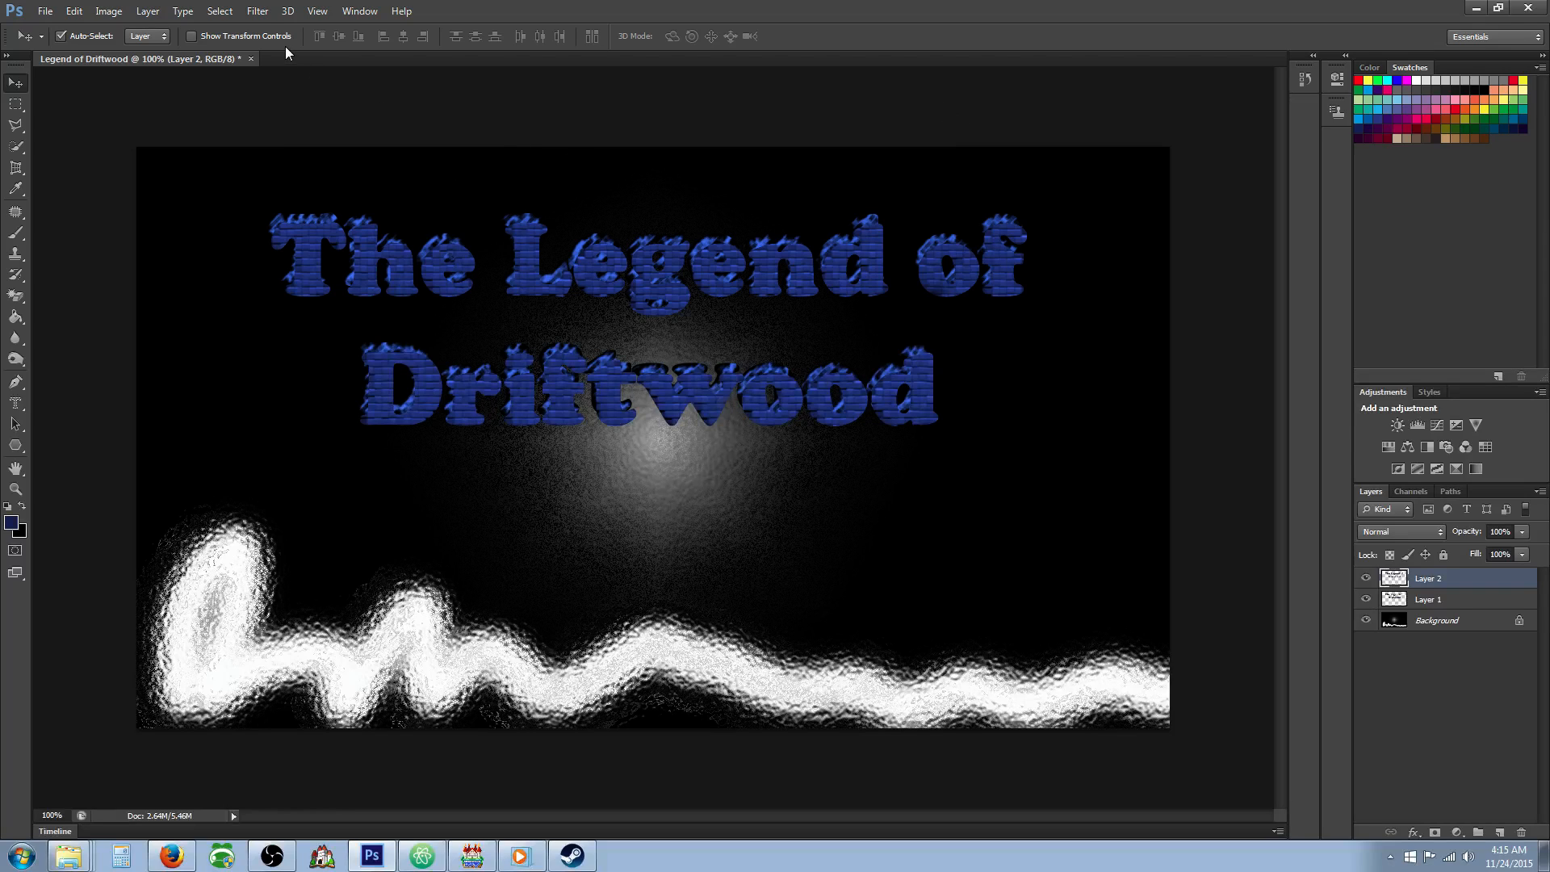
# Try the Artistic filter Fresco on the Layer 2 title with brush size 2, brush detail 8 and texture 1, and undo it.
pyautogui.click(258, 11)
pyautogui.click(295, 76)
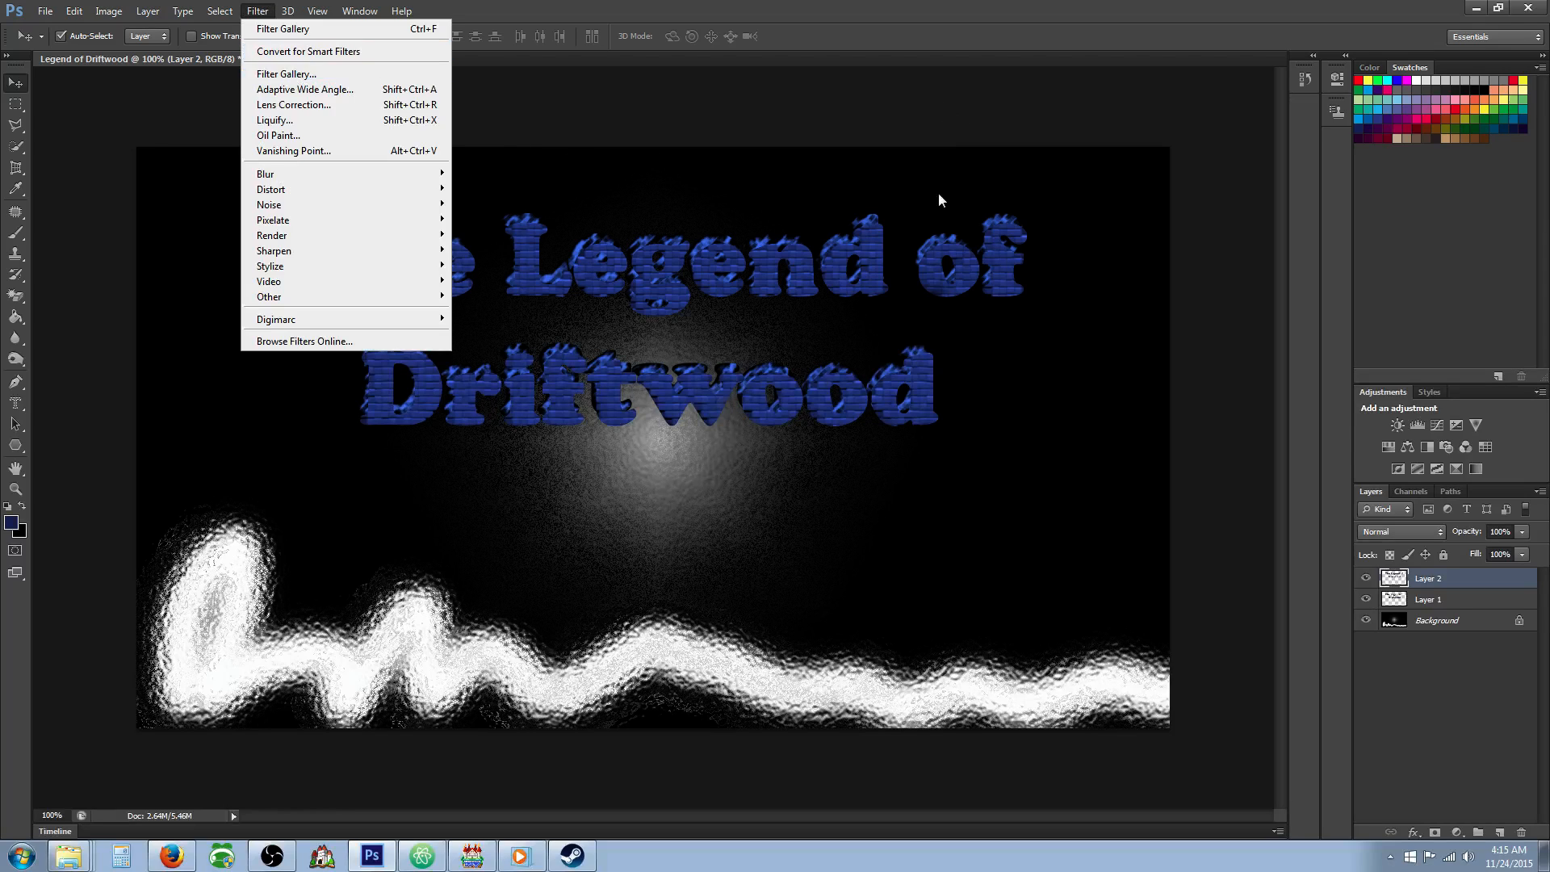
pyautogui.click(1122, 42)
pyautogui.click(1138, 71)
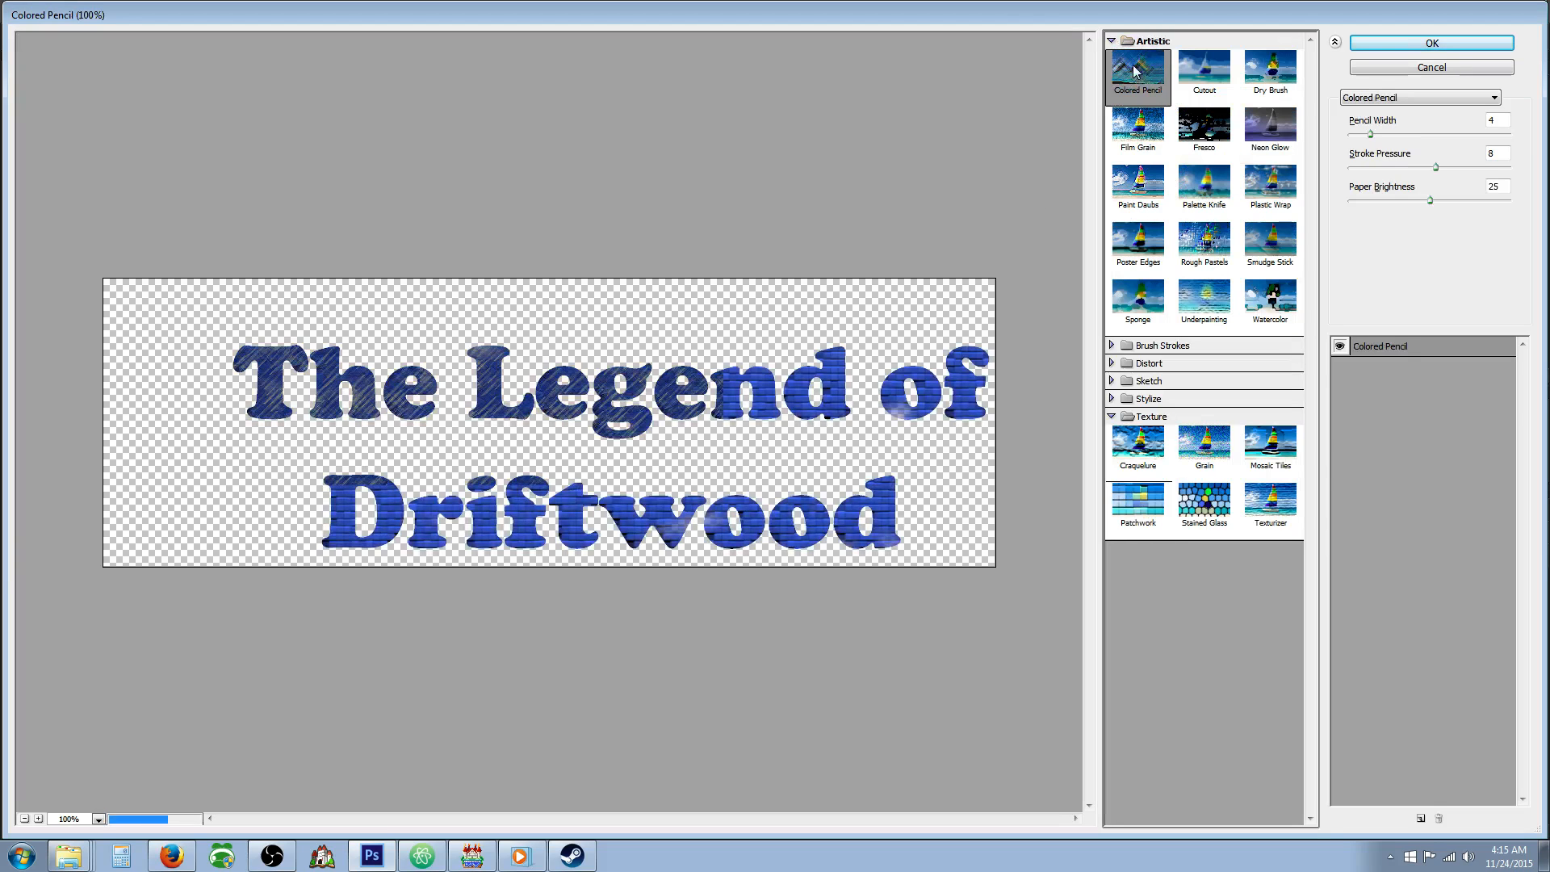
pyautogui.click(1211, 73)
pyautogui.click(1203, 145)
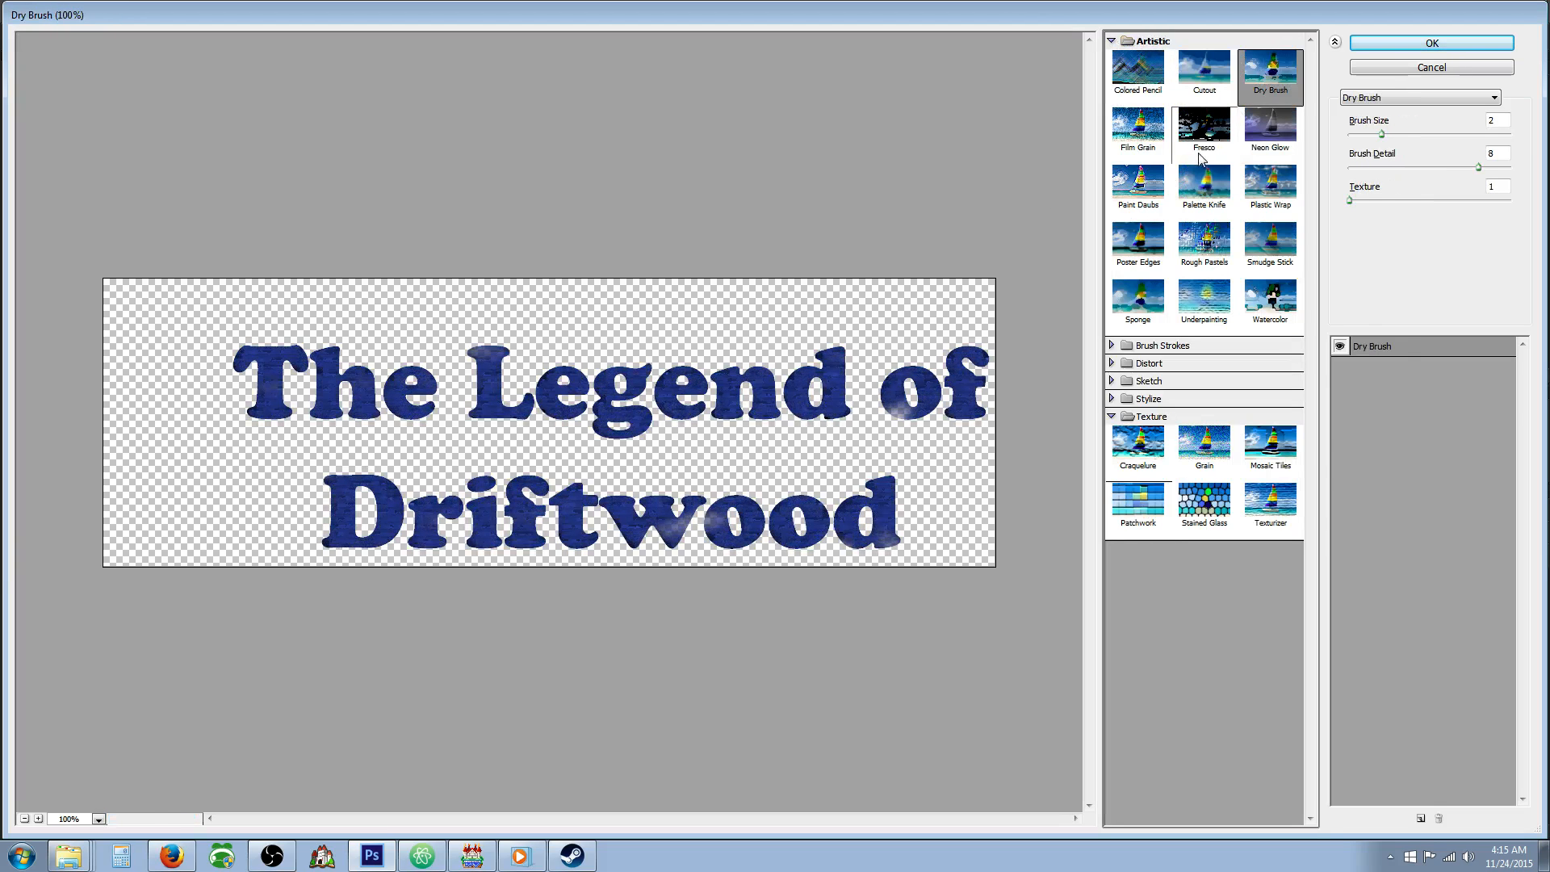
pyautogui.click(1372, 43)
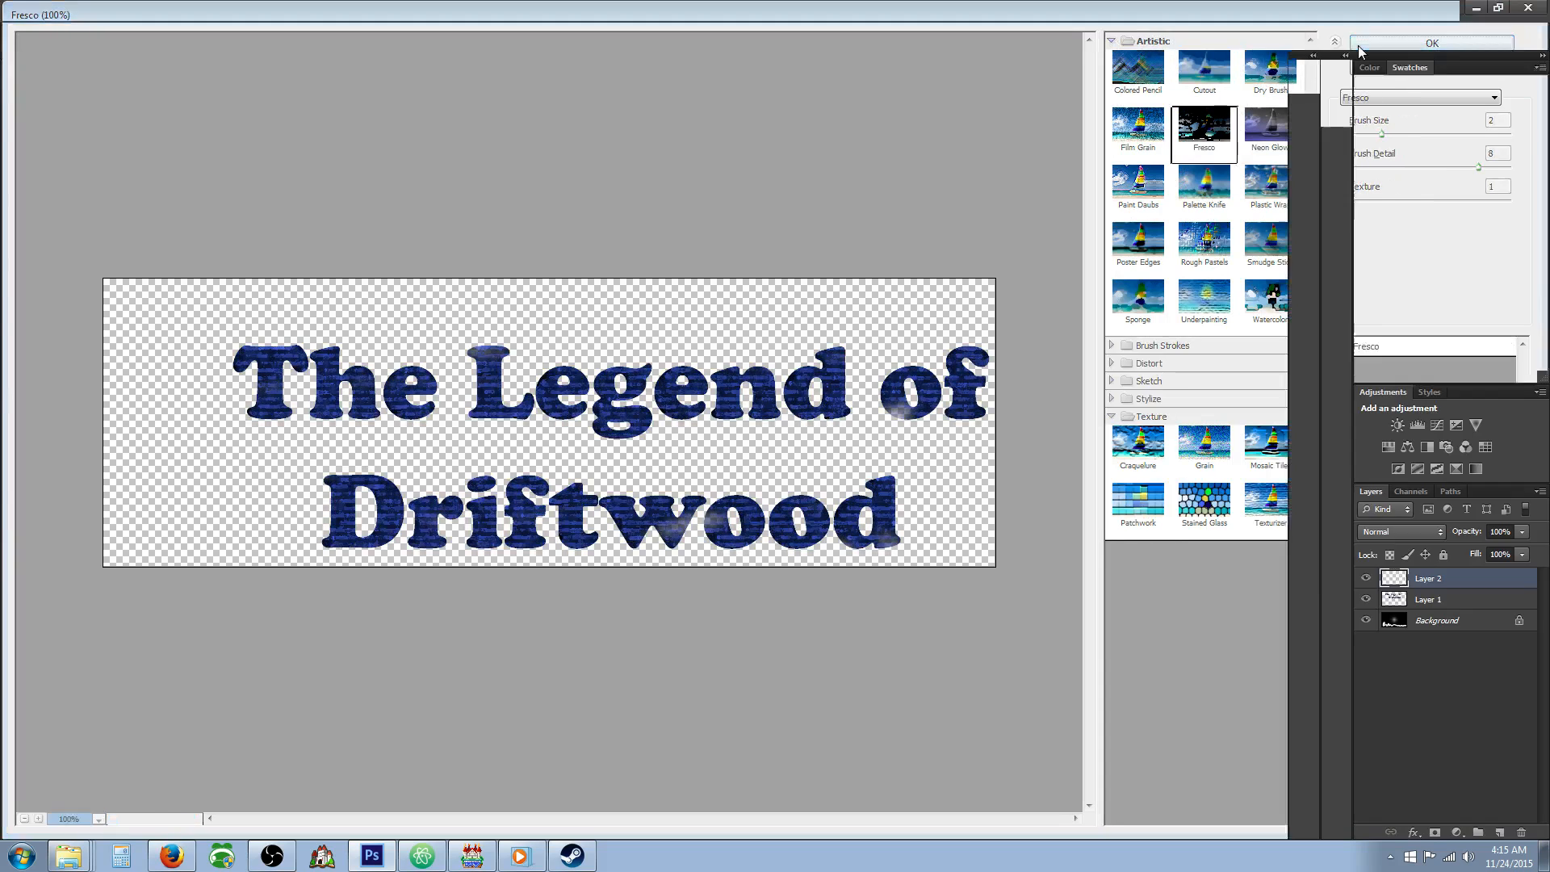
pyautogui.click(73, 10)
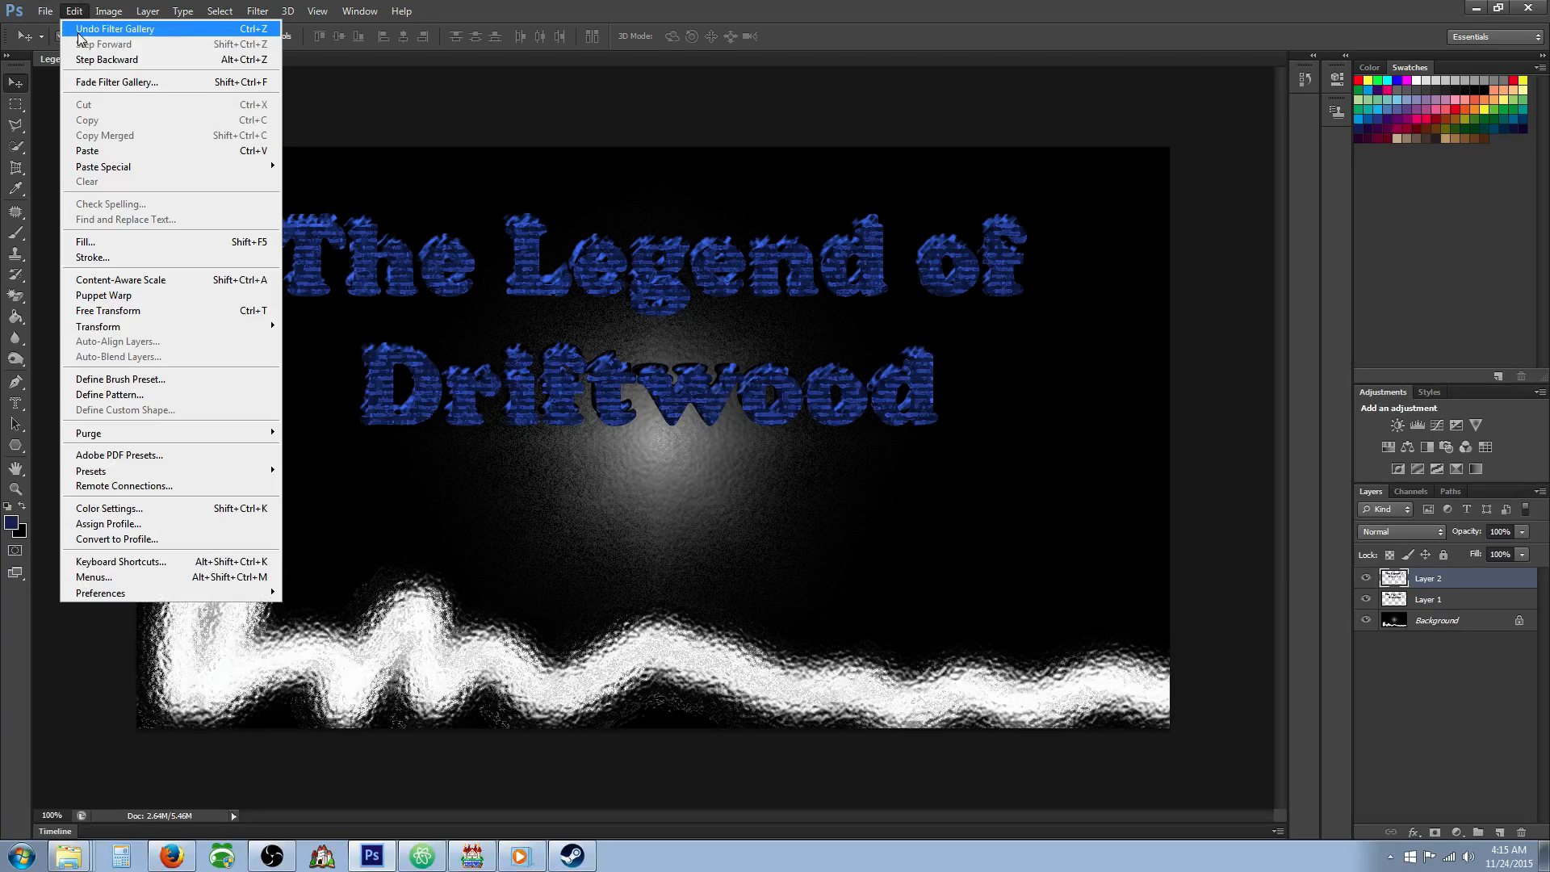
pyautogui.click(89, 27)
# Apply the Paint Daubs filter to the Layer 2 title with brush size 8, sharpness 7 and the Simple brush type.
pyautogui.click(315, 10)
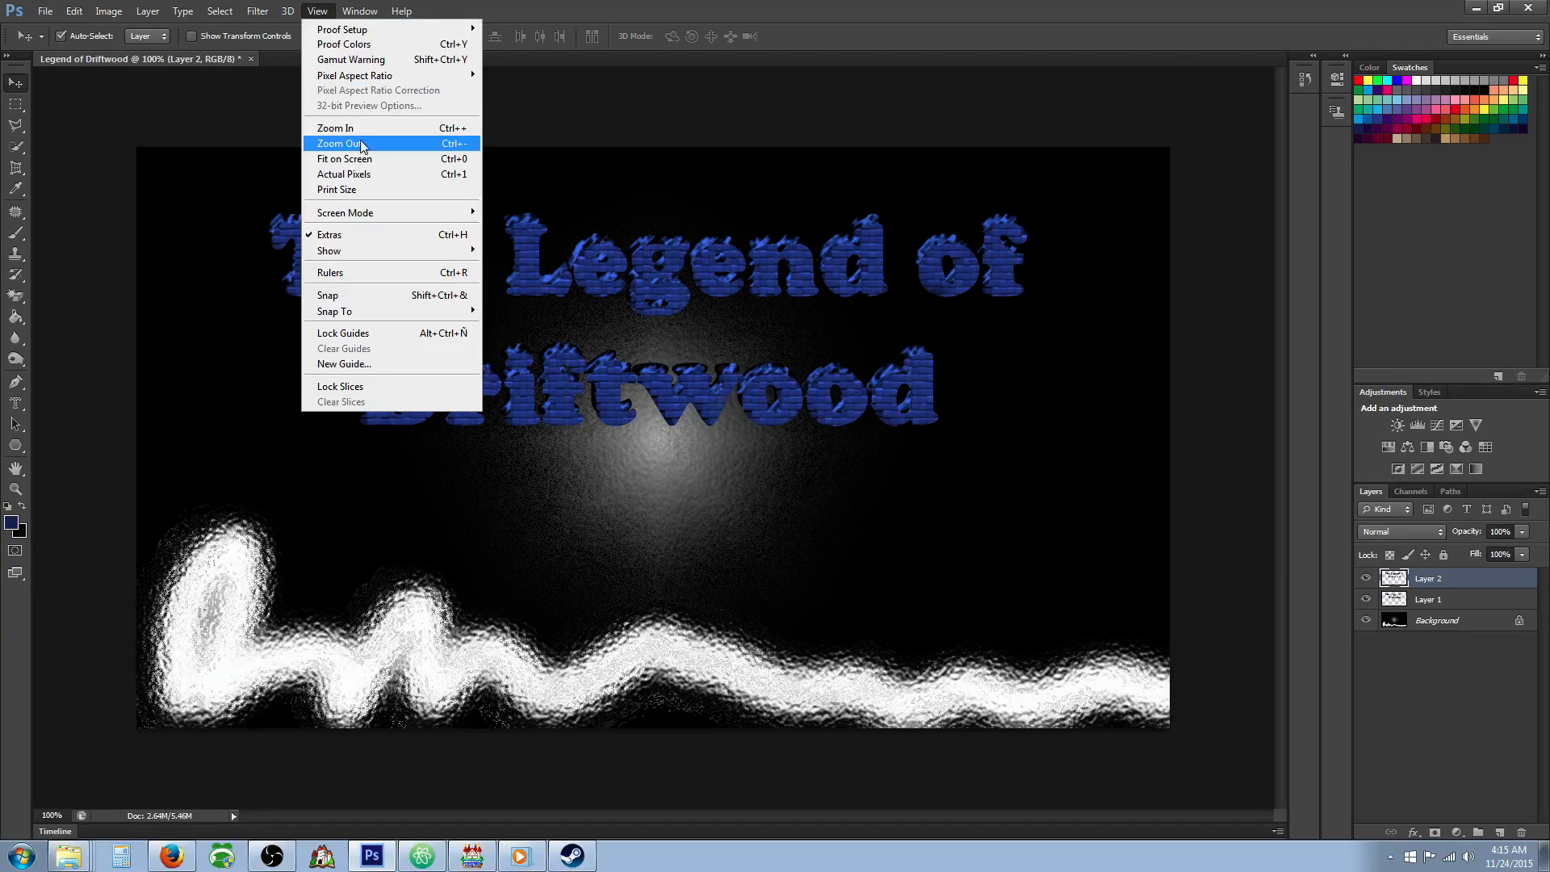
pyautogui.moveTo(257, 11)
pyautogui.click(292, 74)
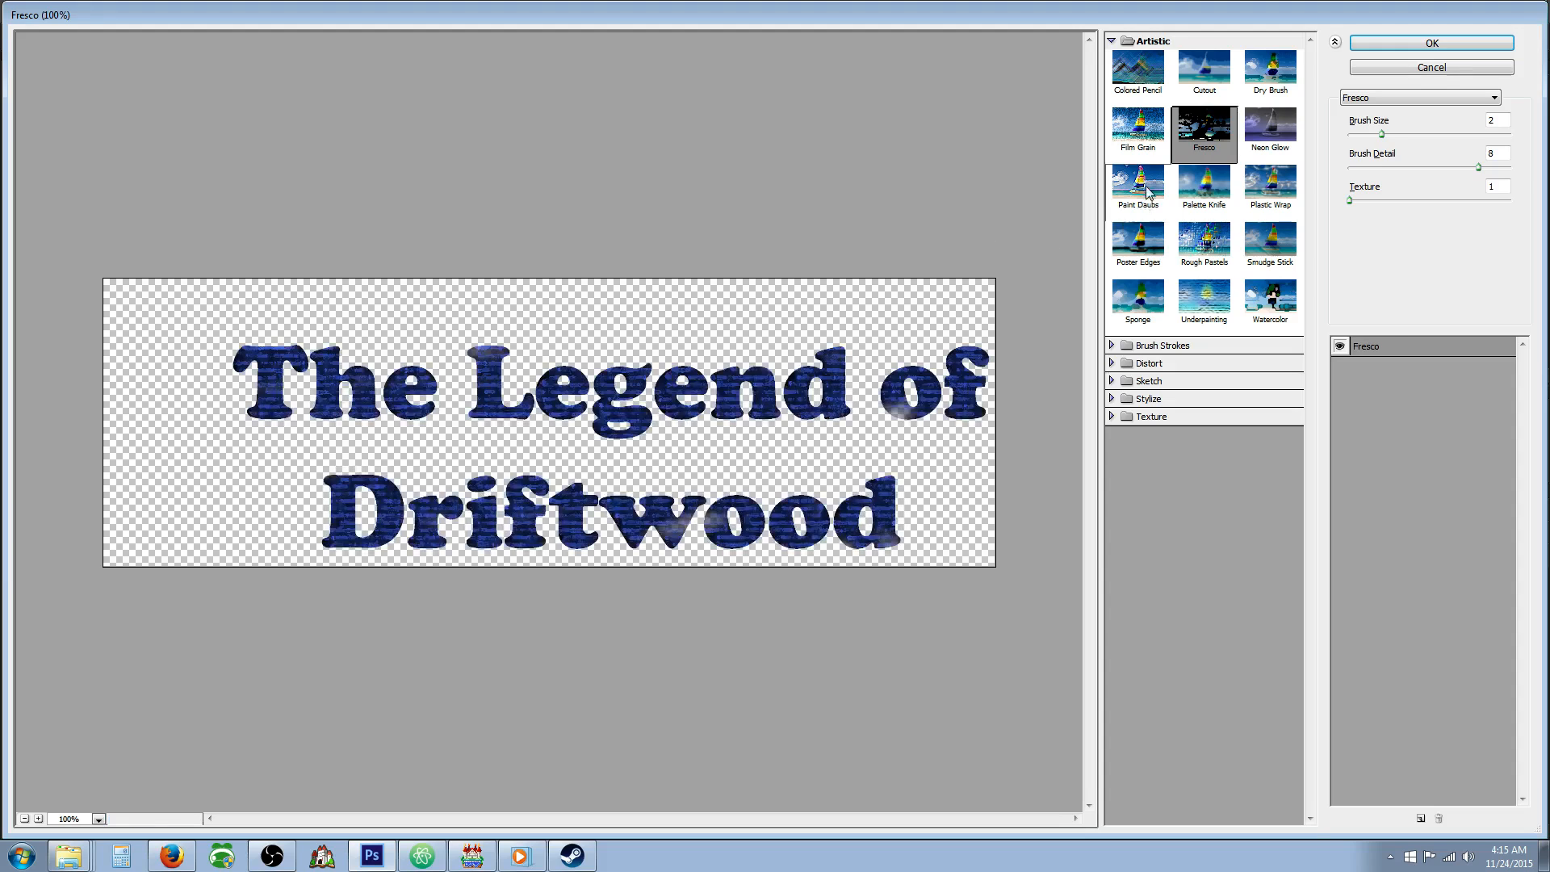
pyautogui.click(1138, 146)
pyautogui.click(1138, 183)
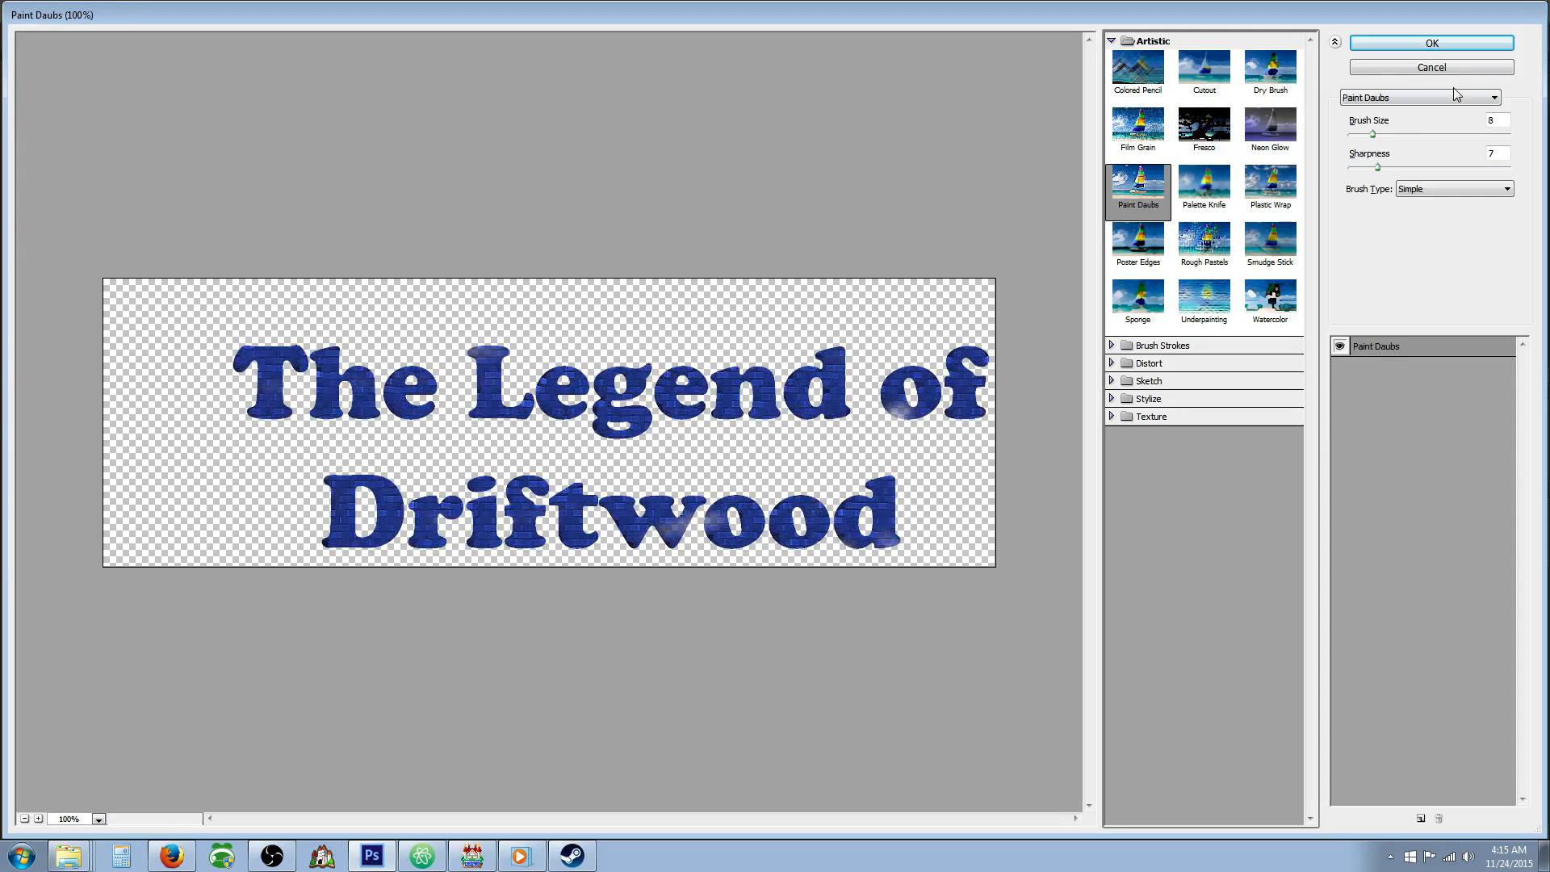
pyautogui.click(1427, 45)
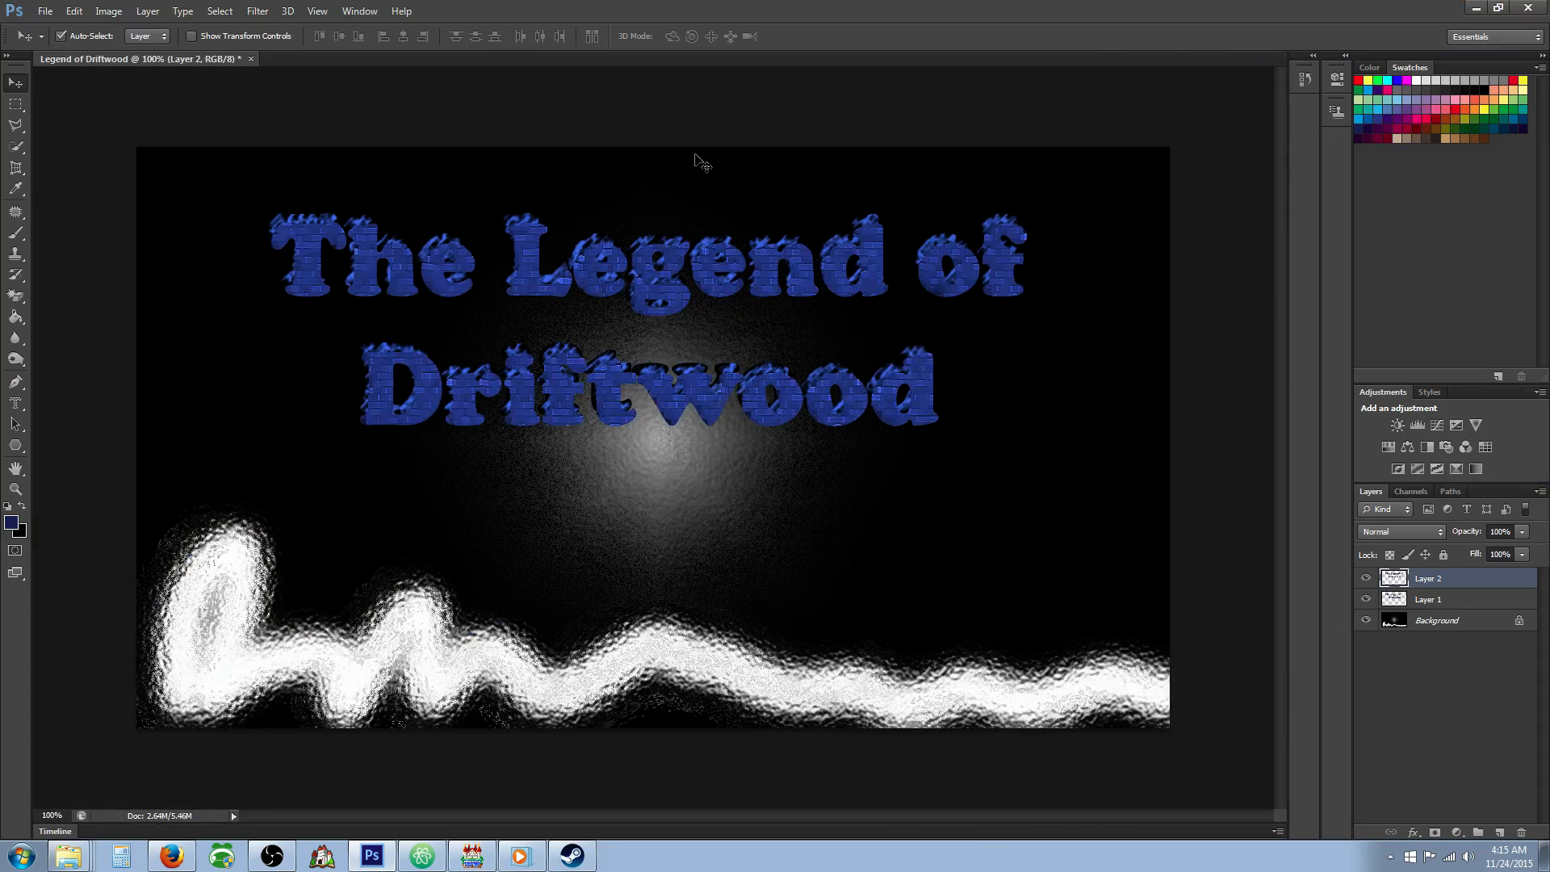
# Apply the Ink Outlines filter to the Layer 2 title with stroke length 4, dark intensity 20 and light intensity 10.
pyautogui.click(272, 12)
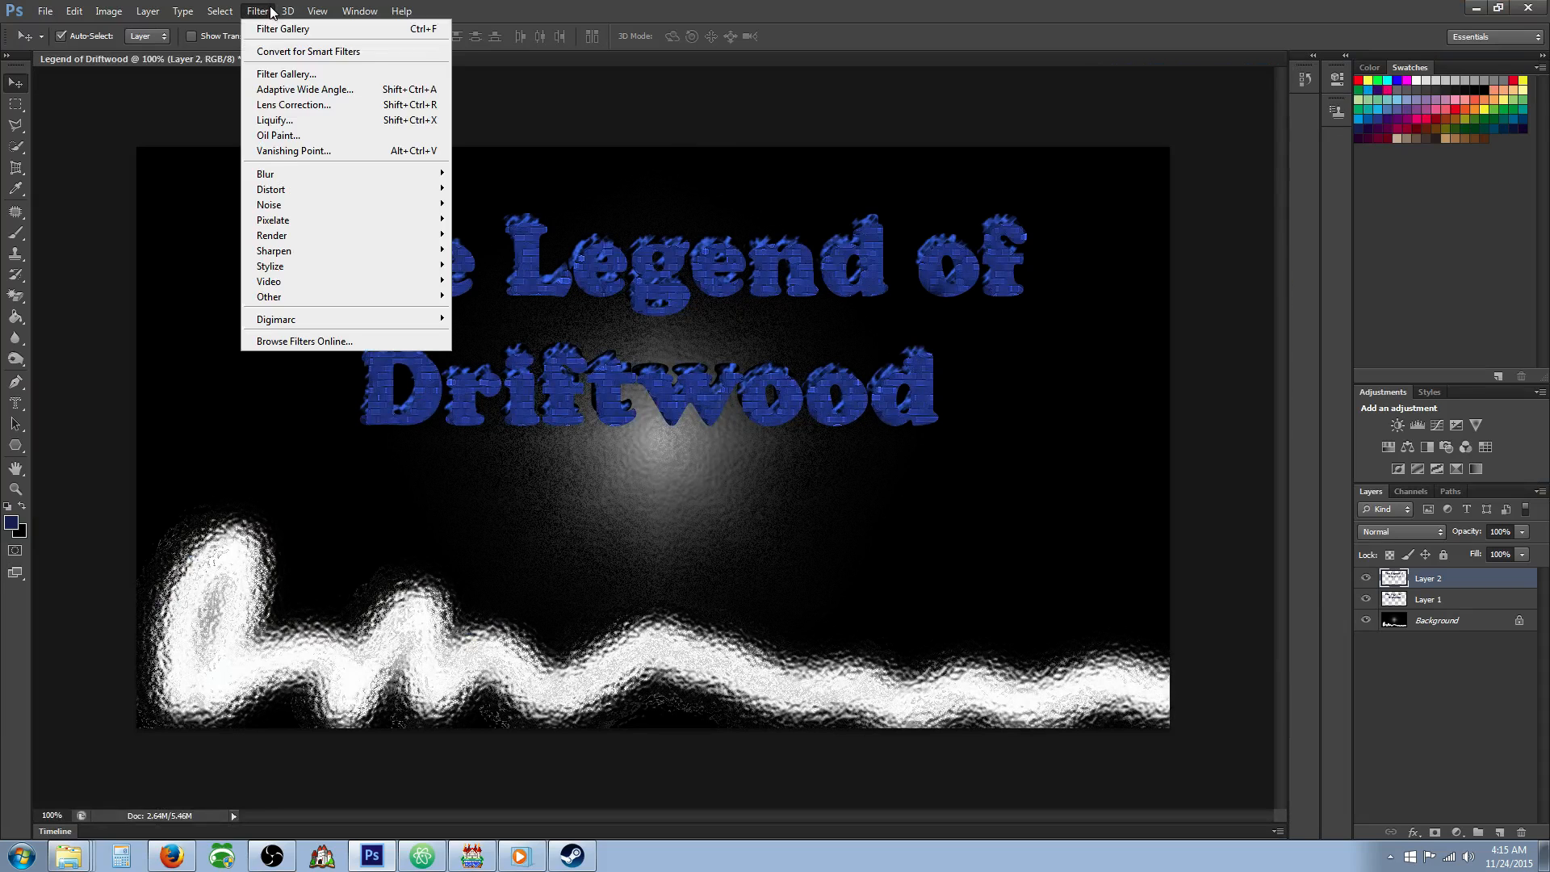
pyautogui.click(313, 75)
pyautogui.click(1213, 242)
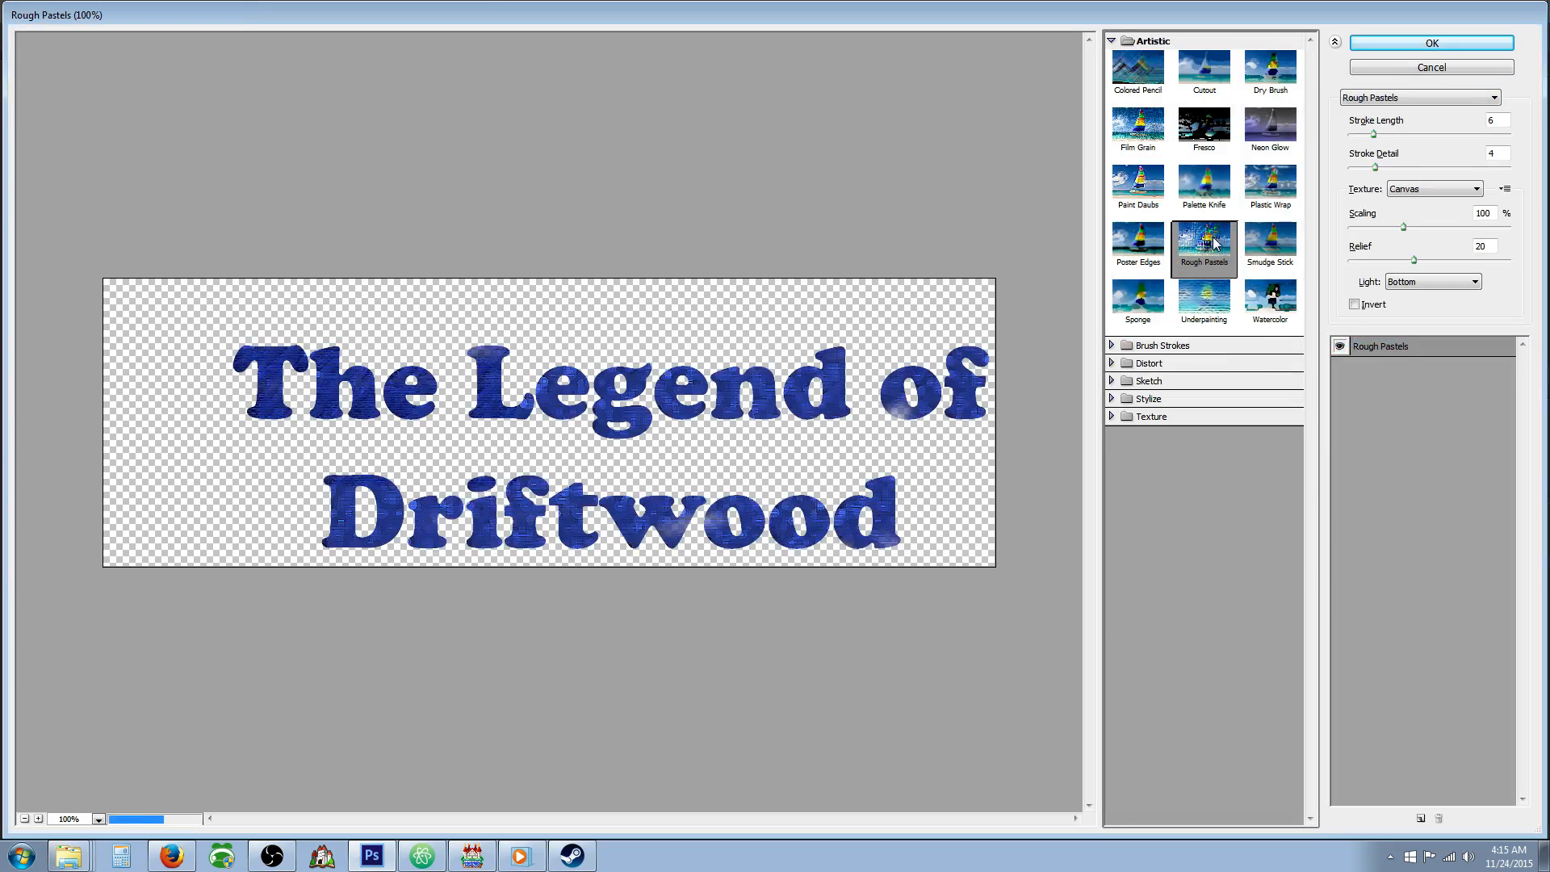
pyautogui.click(1140, 345)
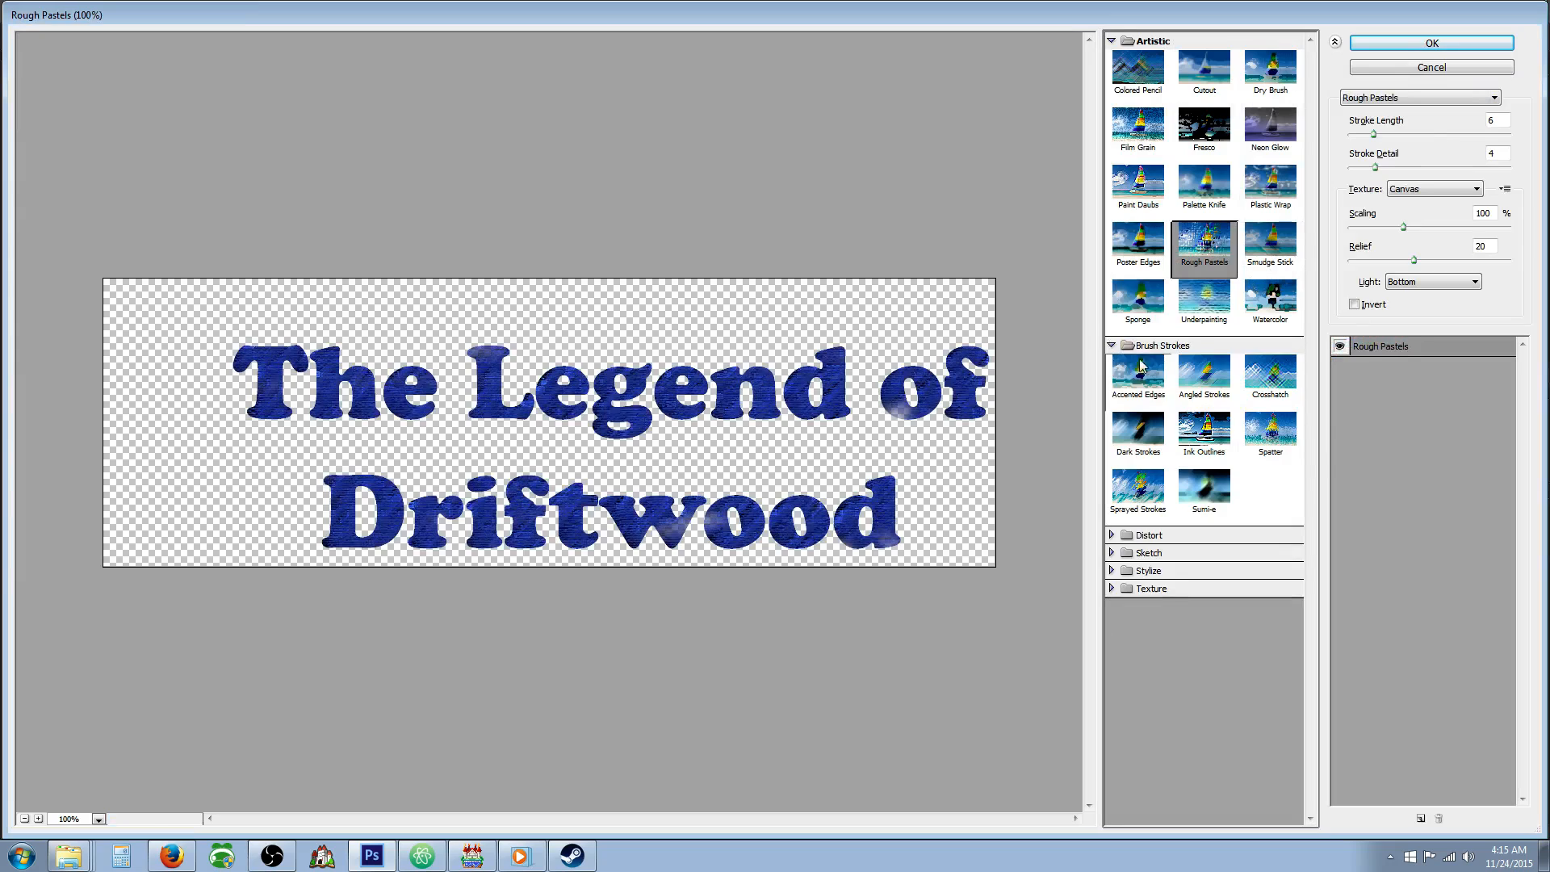
pyautogui.click(1141, 367)
pyautogui.click(1200, 440)
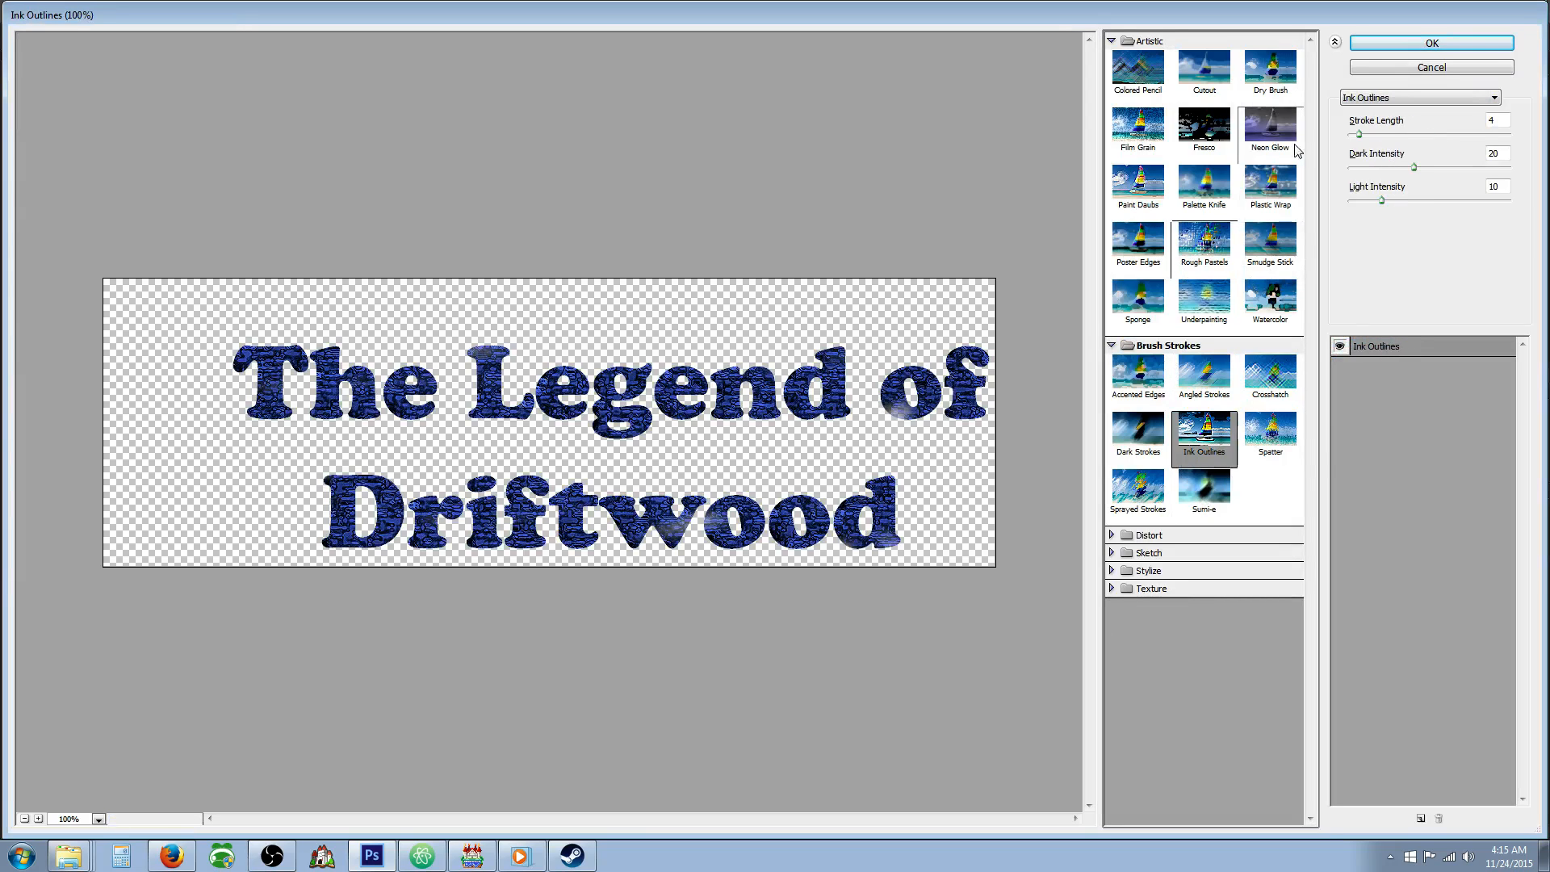
pyautogui.click(1381, 43)
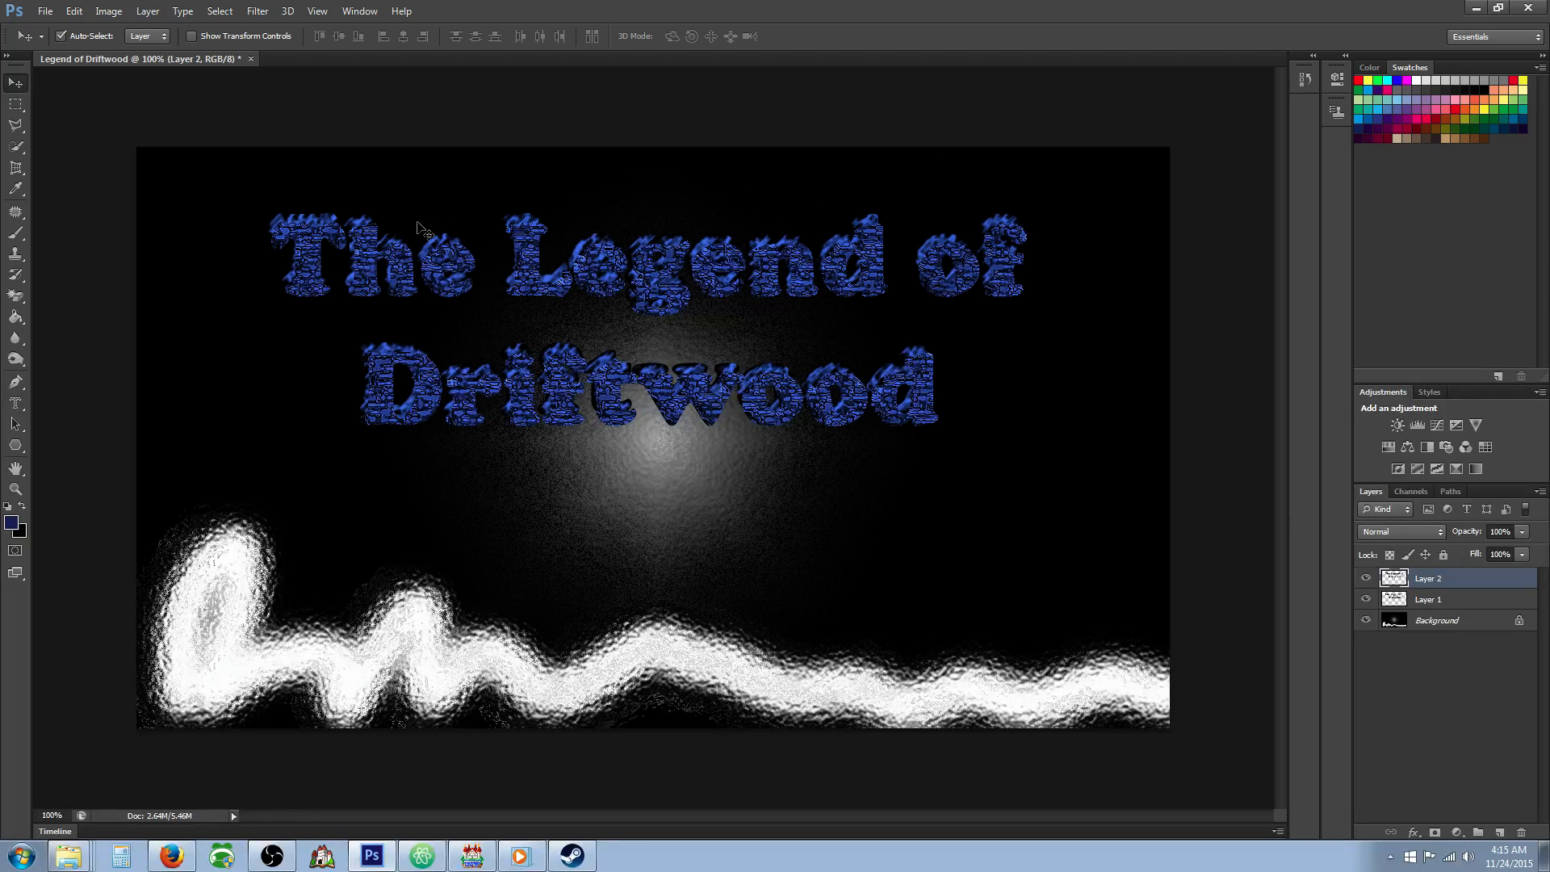
pyautogui.click(1410, 600)
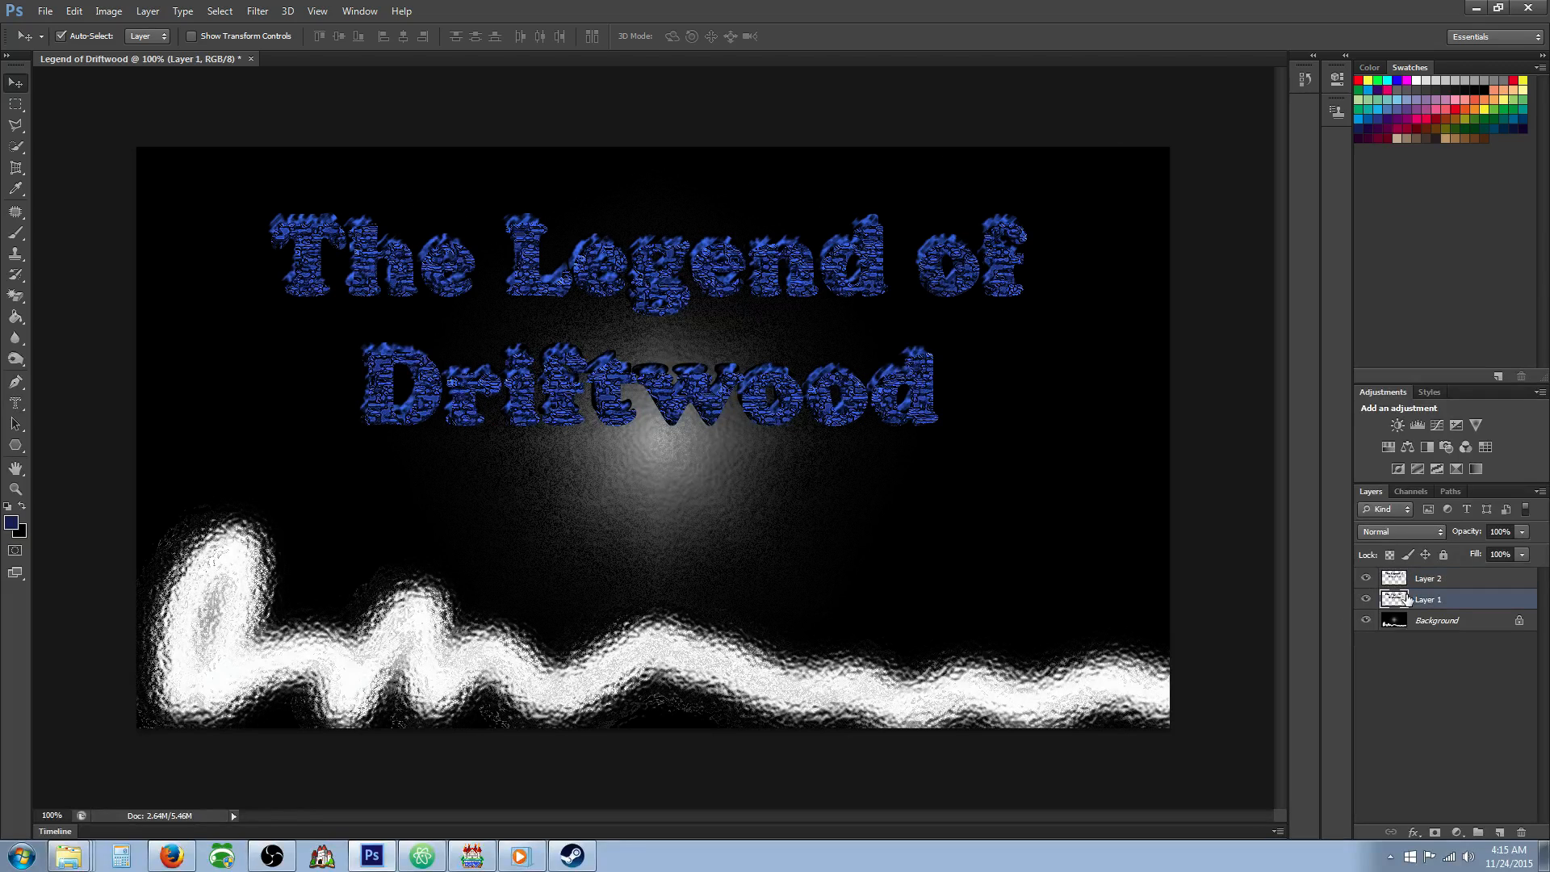
pyautogui.click(1408, 582)
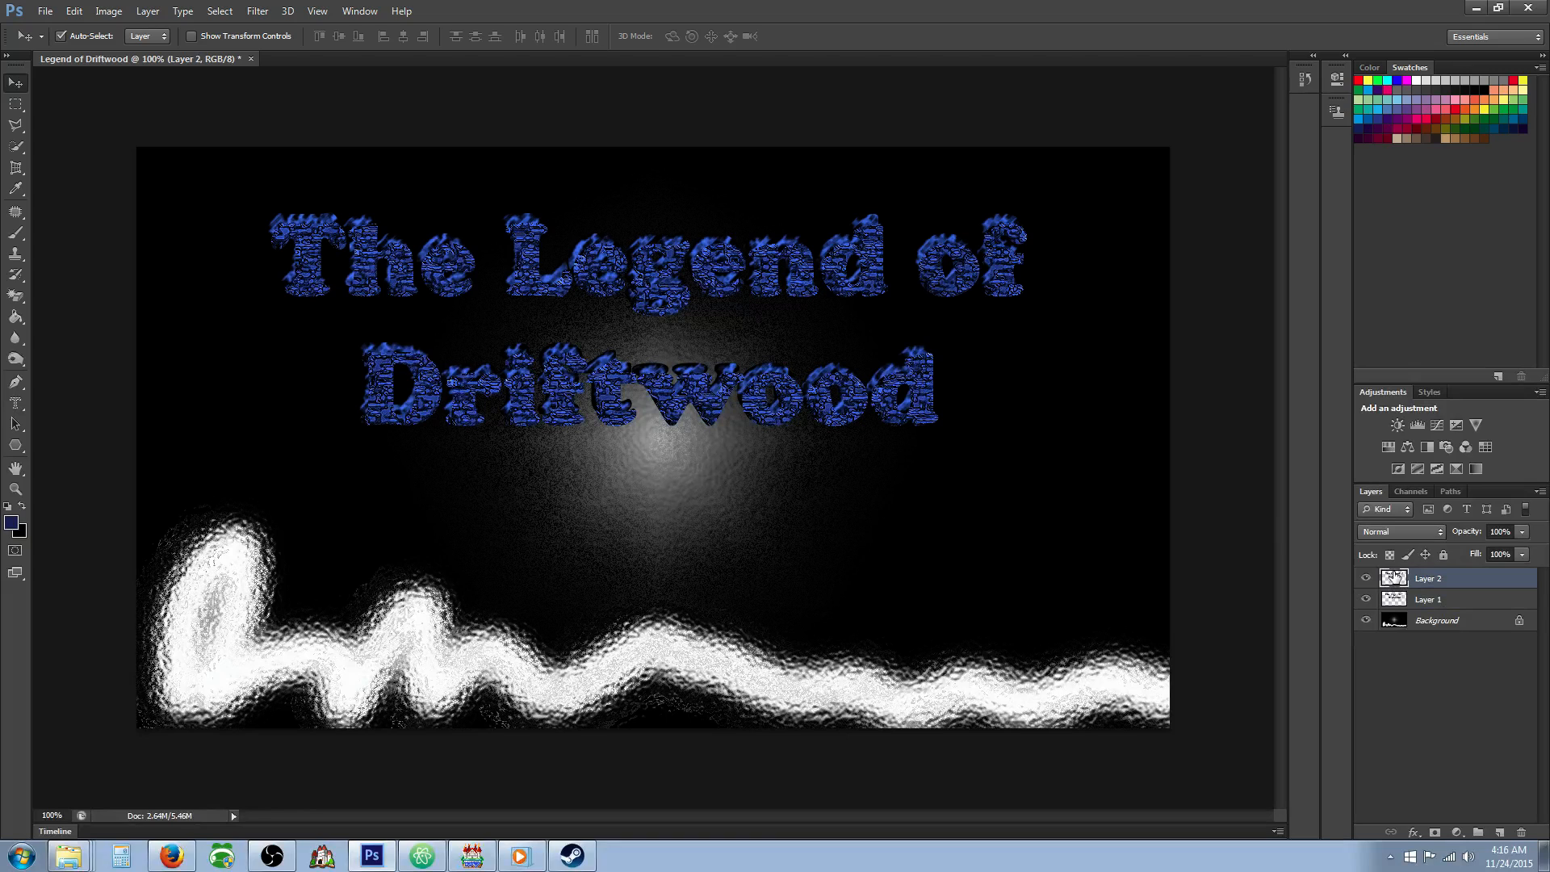
pyautogui.click(1405, 602)
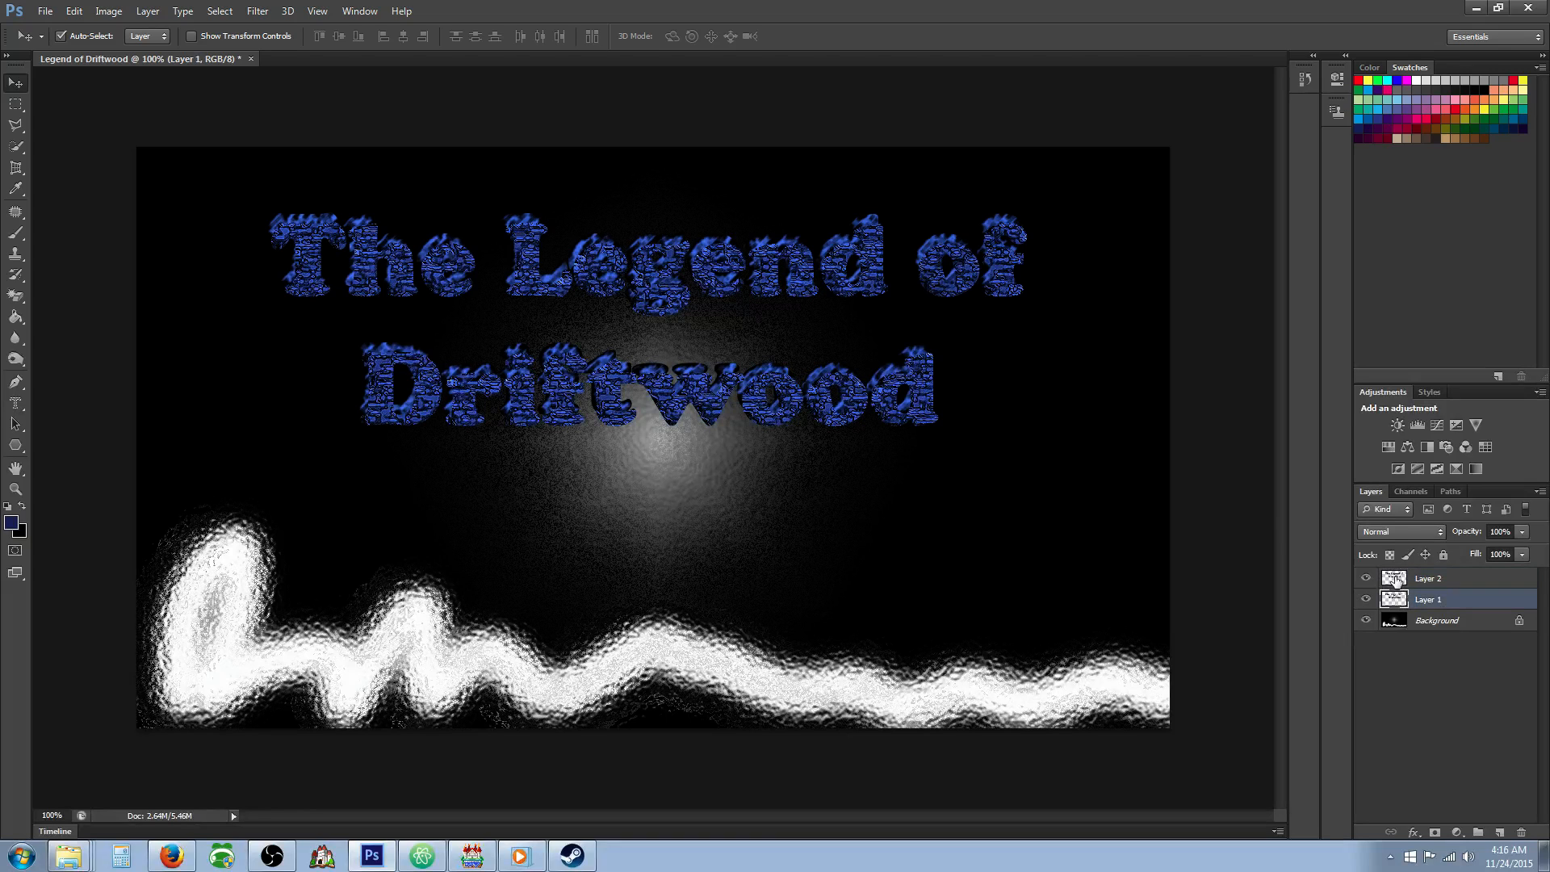
pyautogui.click(1396, 579)
# Compare the Sprayed Strokes and Dark Strokes filters on the Background layer and apply Accented Edges to it.
pyautogui.click(1416, 626)
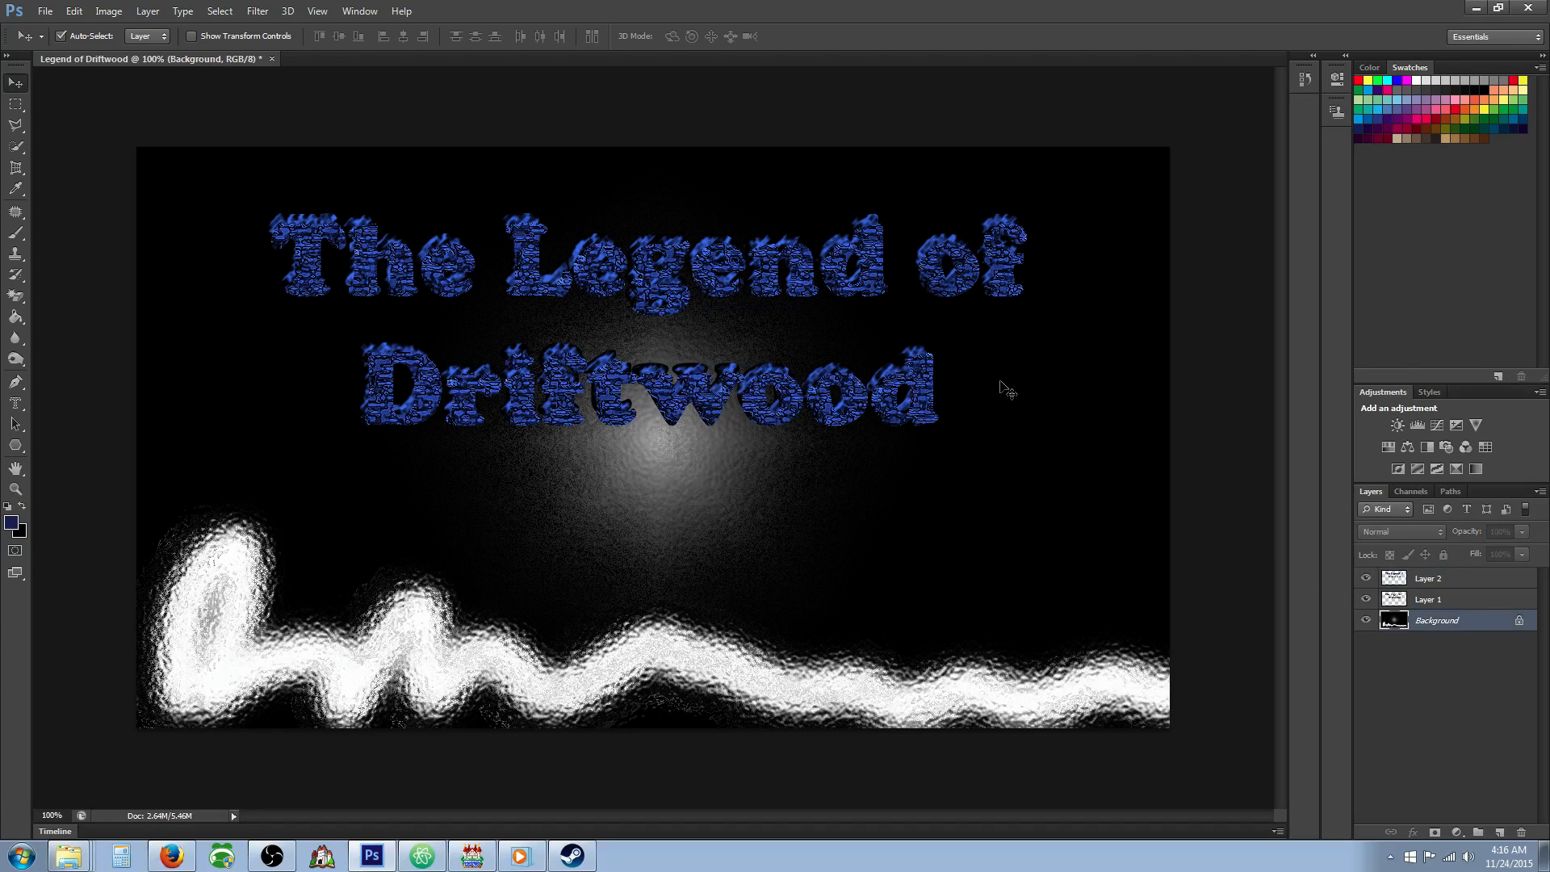
pyautogui.click(257, 10)
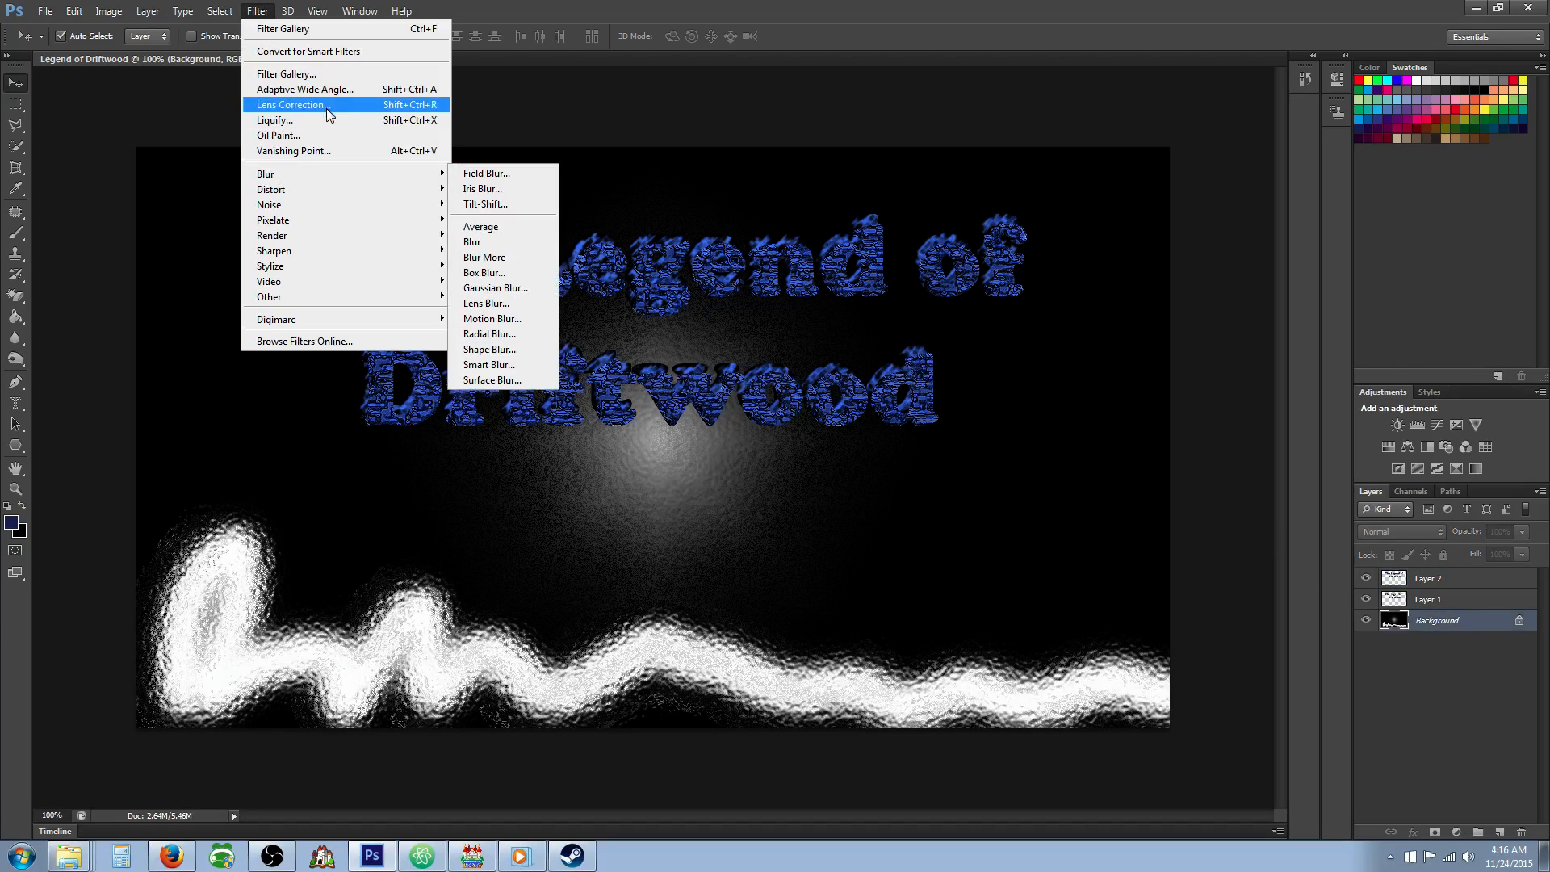
pyautogui.click(286, 74)
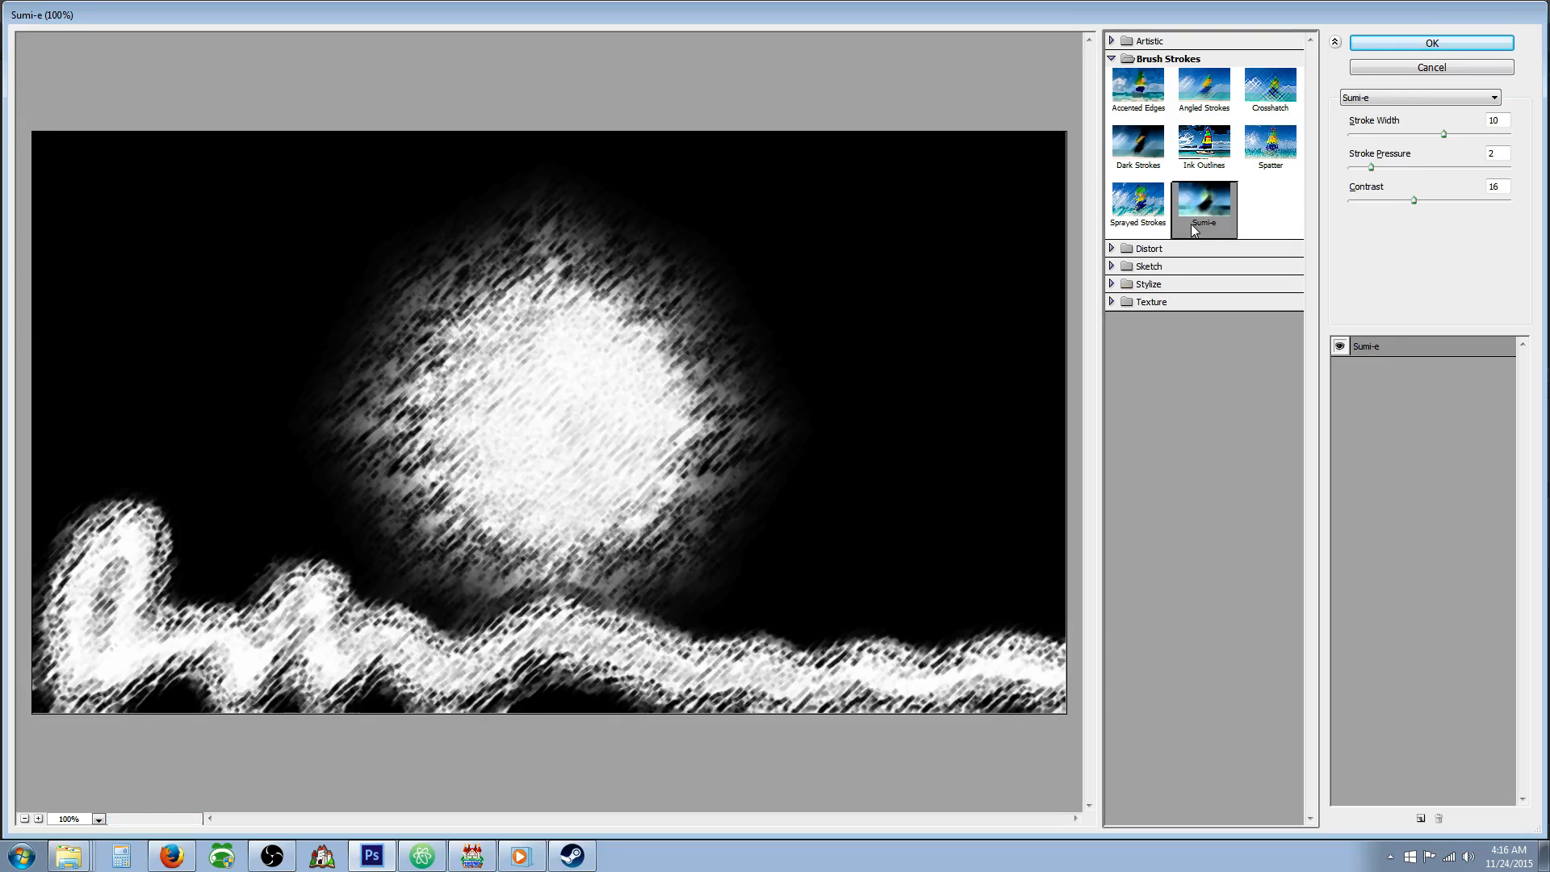
pyautogui.click(1138, 202)
pyautogui.click(1136, 139)
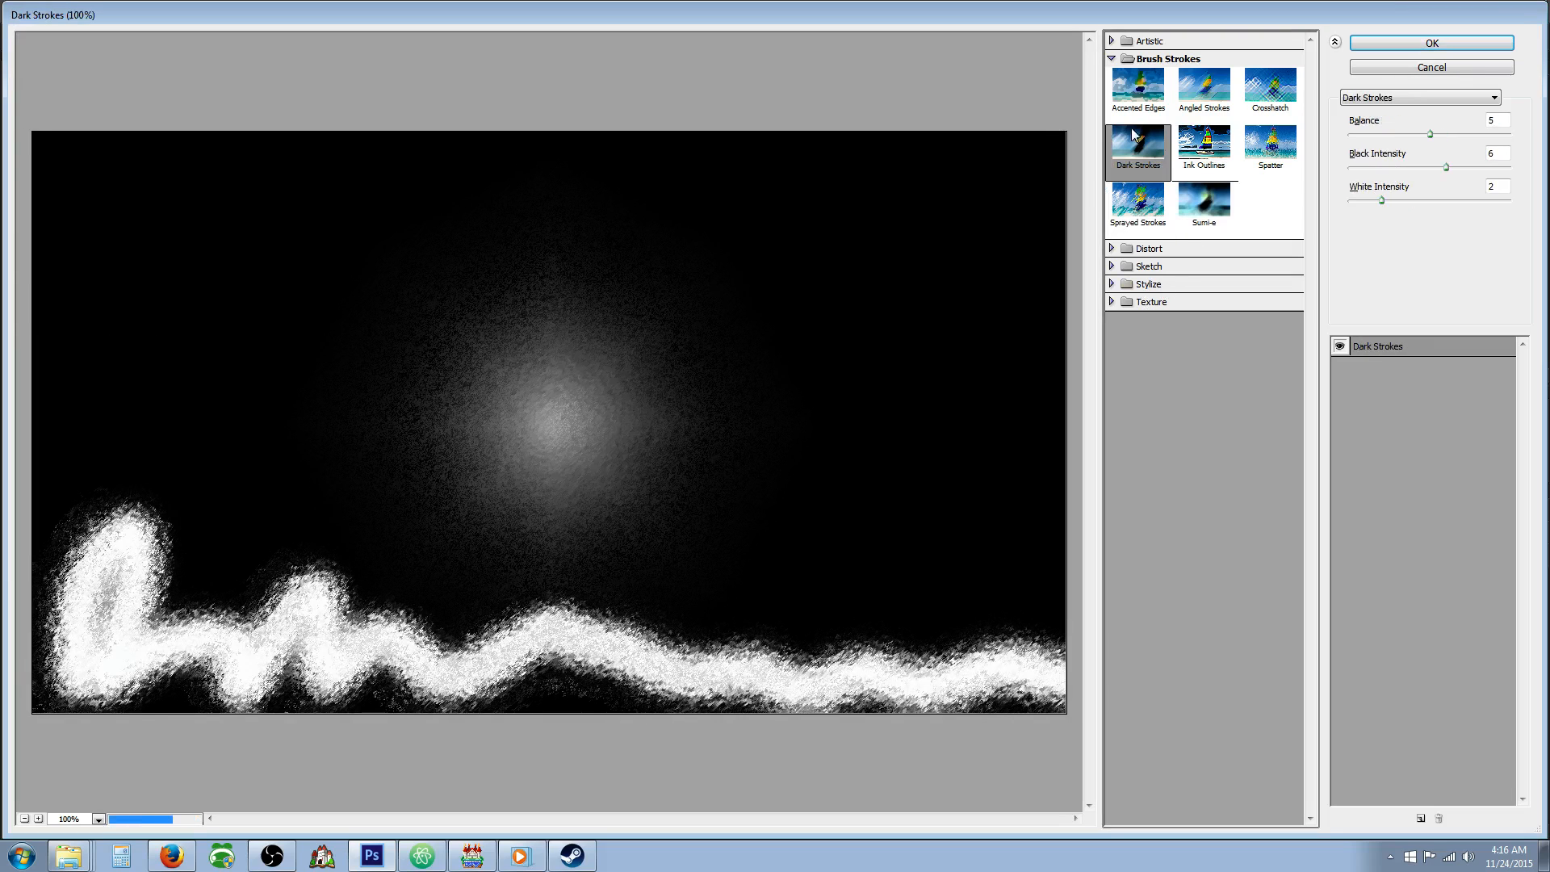
pyautogui.click(1139, 87)
pyautogui.click(1356, 45)
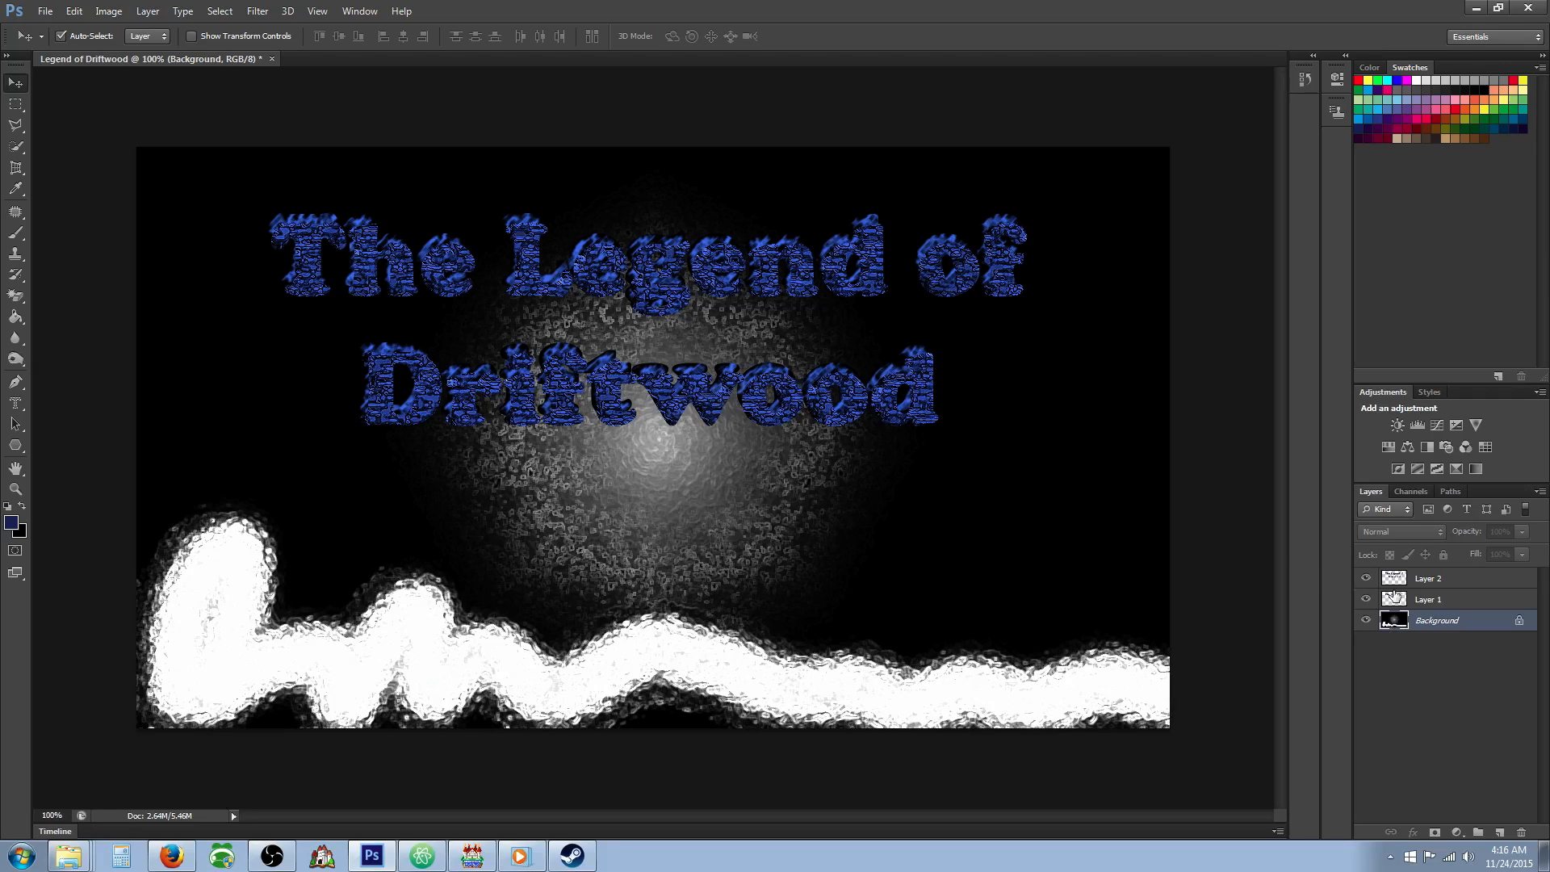
# Offset the Layer 2 title slightly up and to the left, and save the image as Legend of Driftwood.psd in the MV folder.
pyautogui.click(1396, 597)
pyautogui.moveTo(743, 258); pyautogui.dragTo(734, 254)
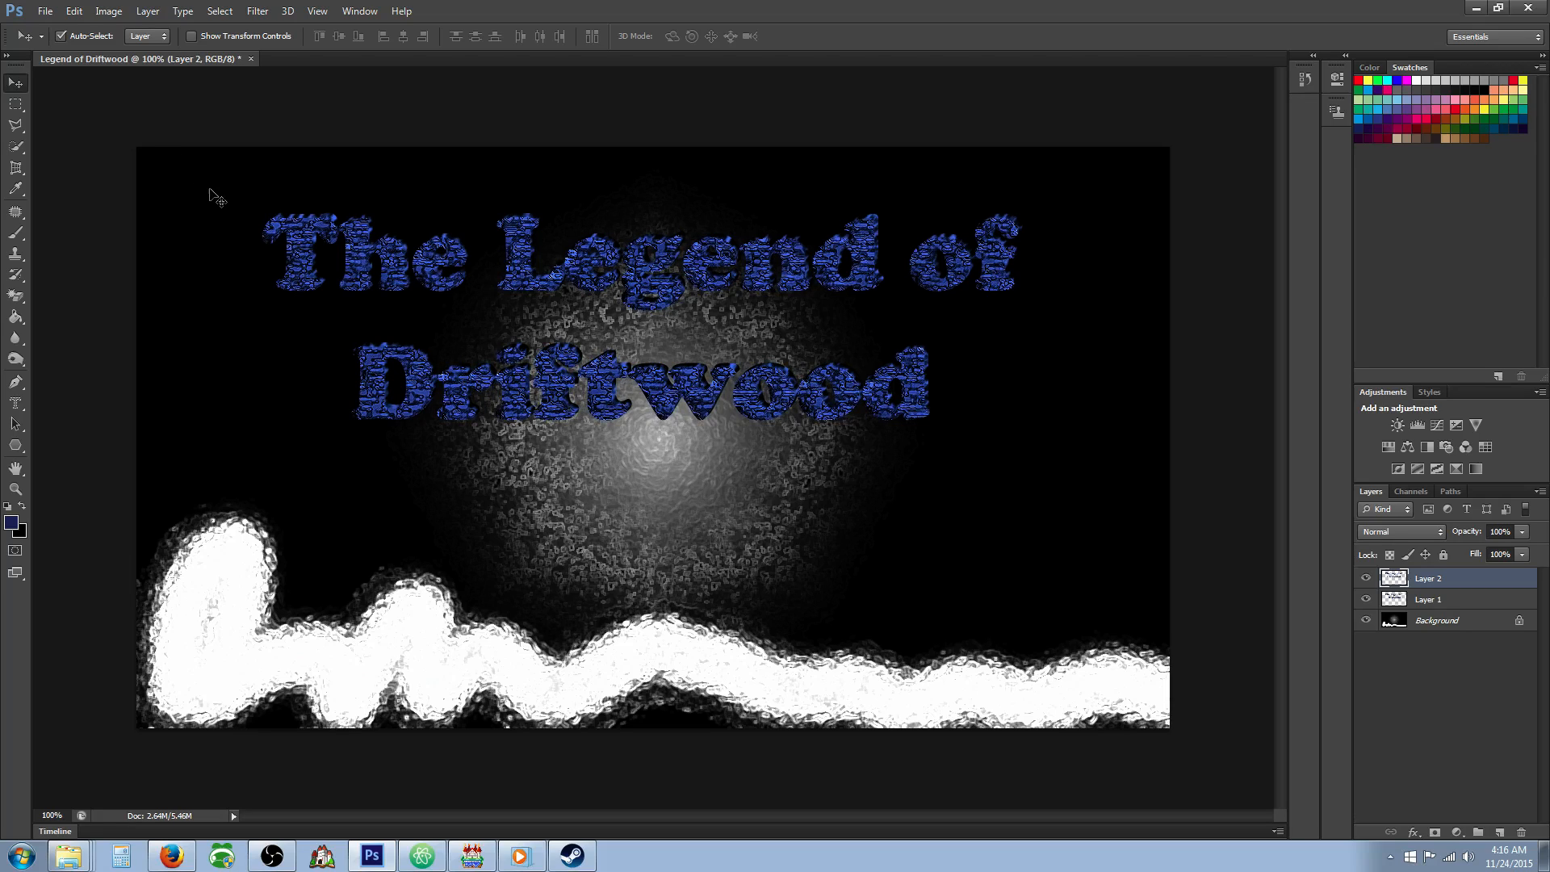
pyautogui.click(45, 12)
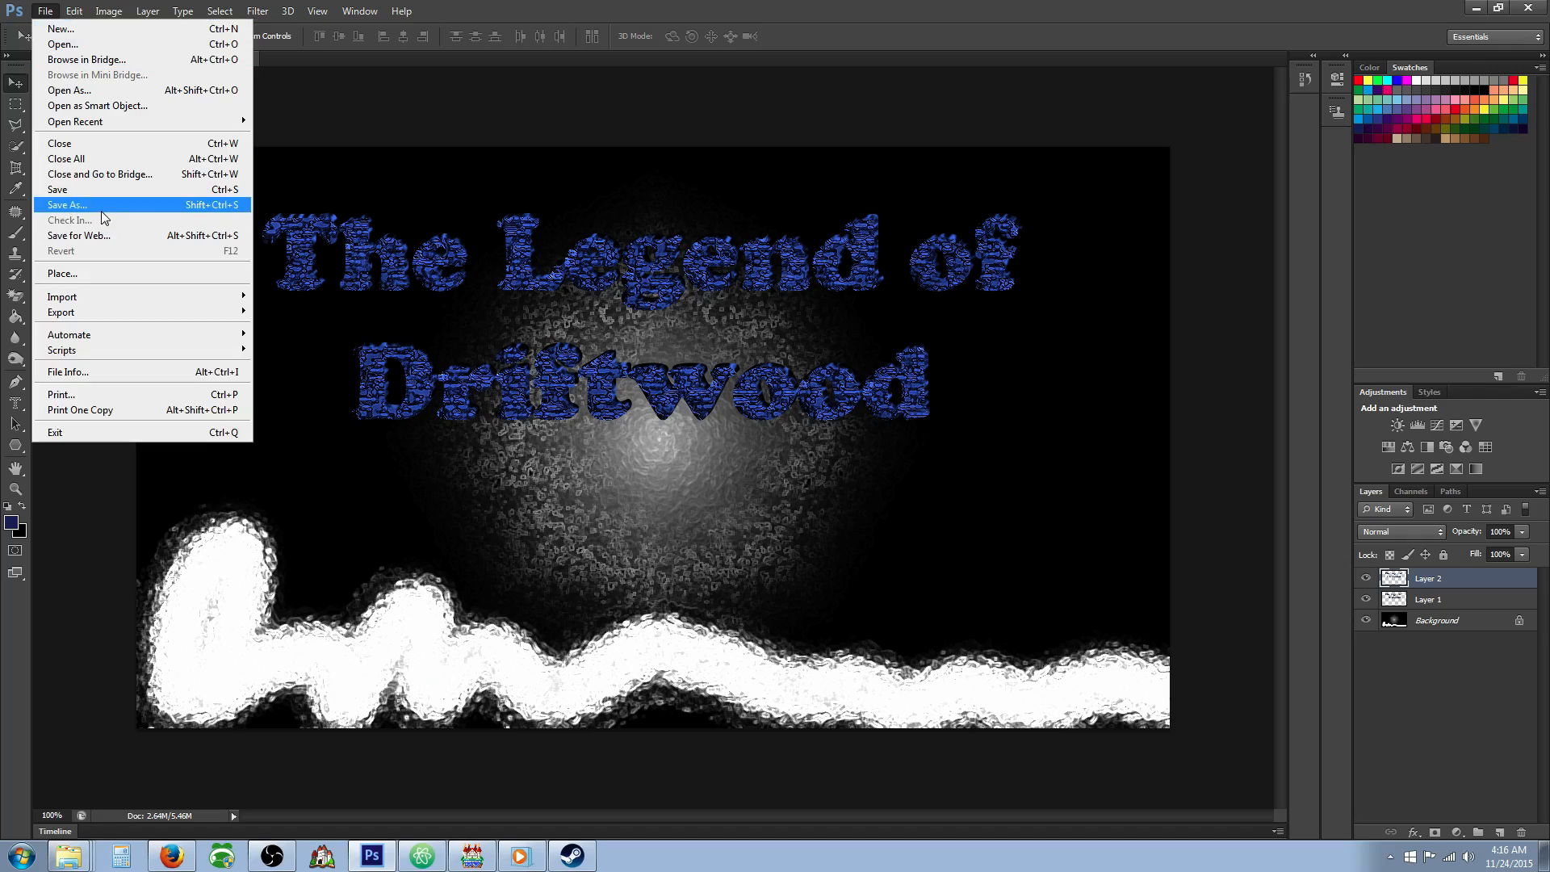
pyautogui.click(101, 212)
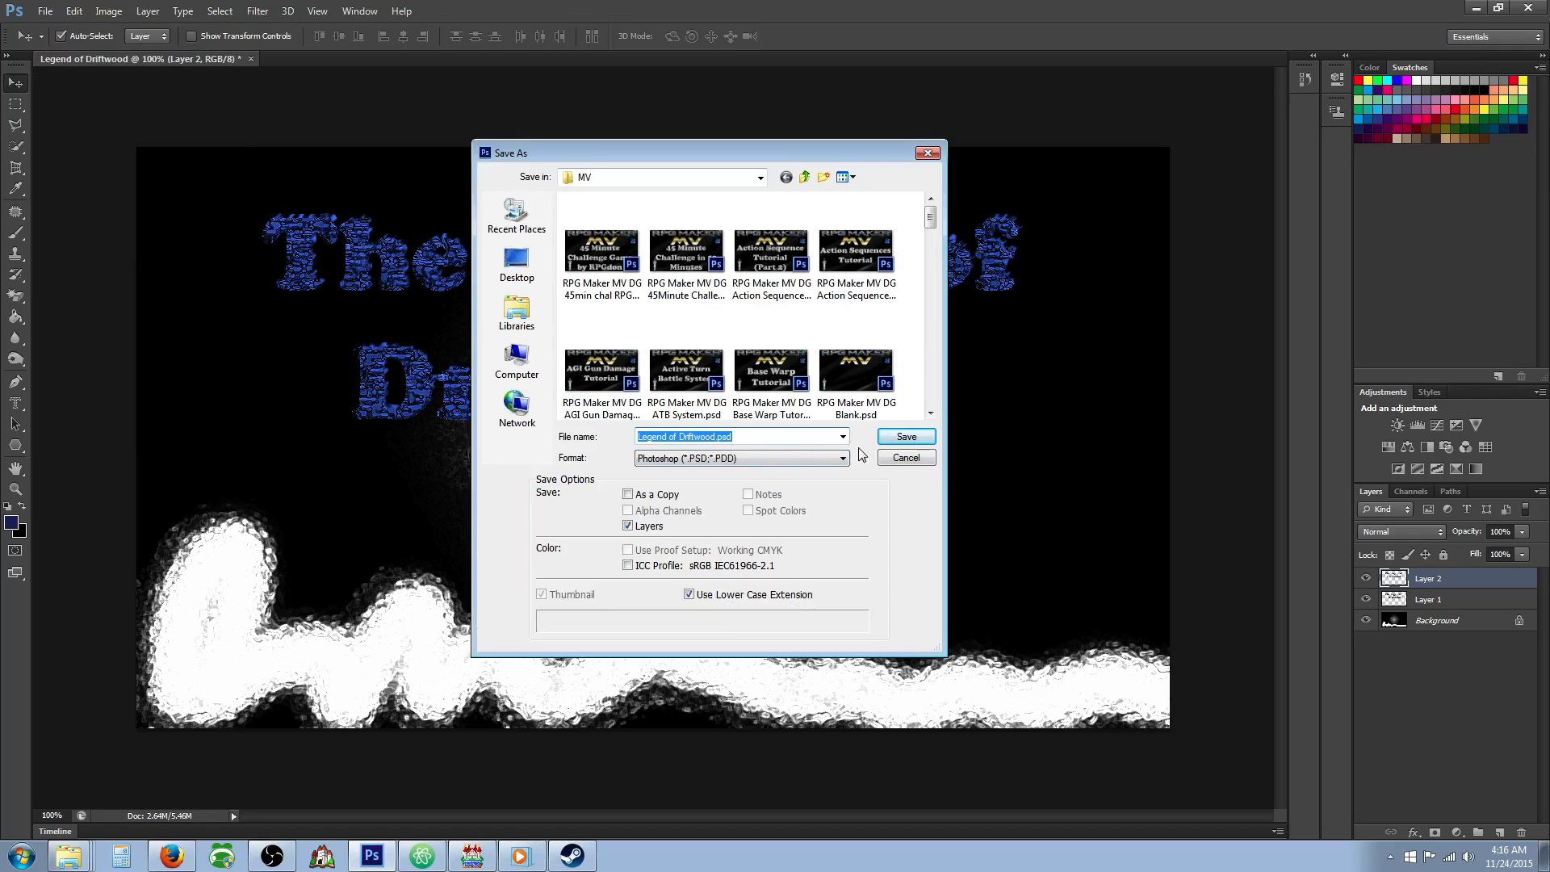
pyautogui.click(905, 436)
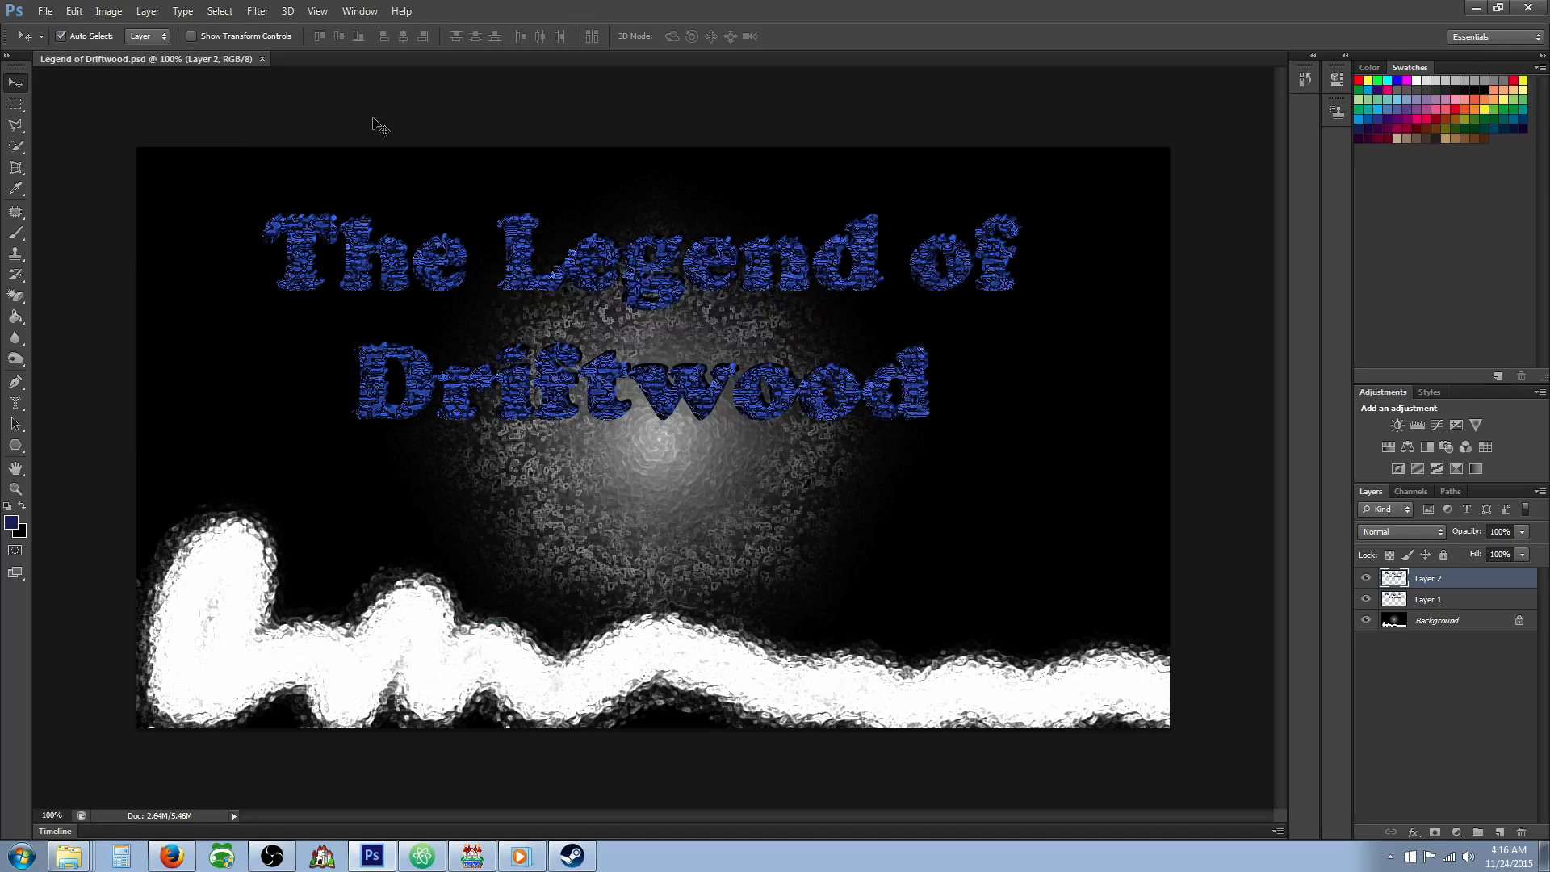
# Start saving a copy of the title image in PNG format under the name Legend of Driftwood.
pyautogui.click(45, 11)
pyautogui.click(81, 205)
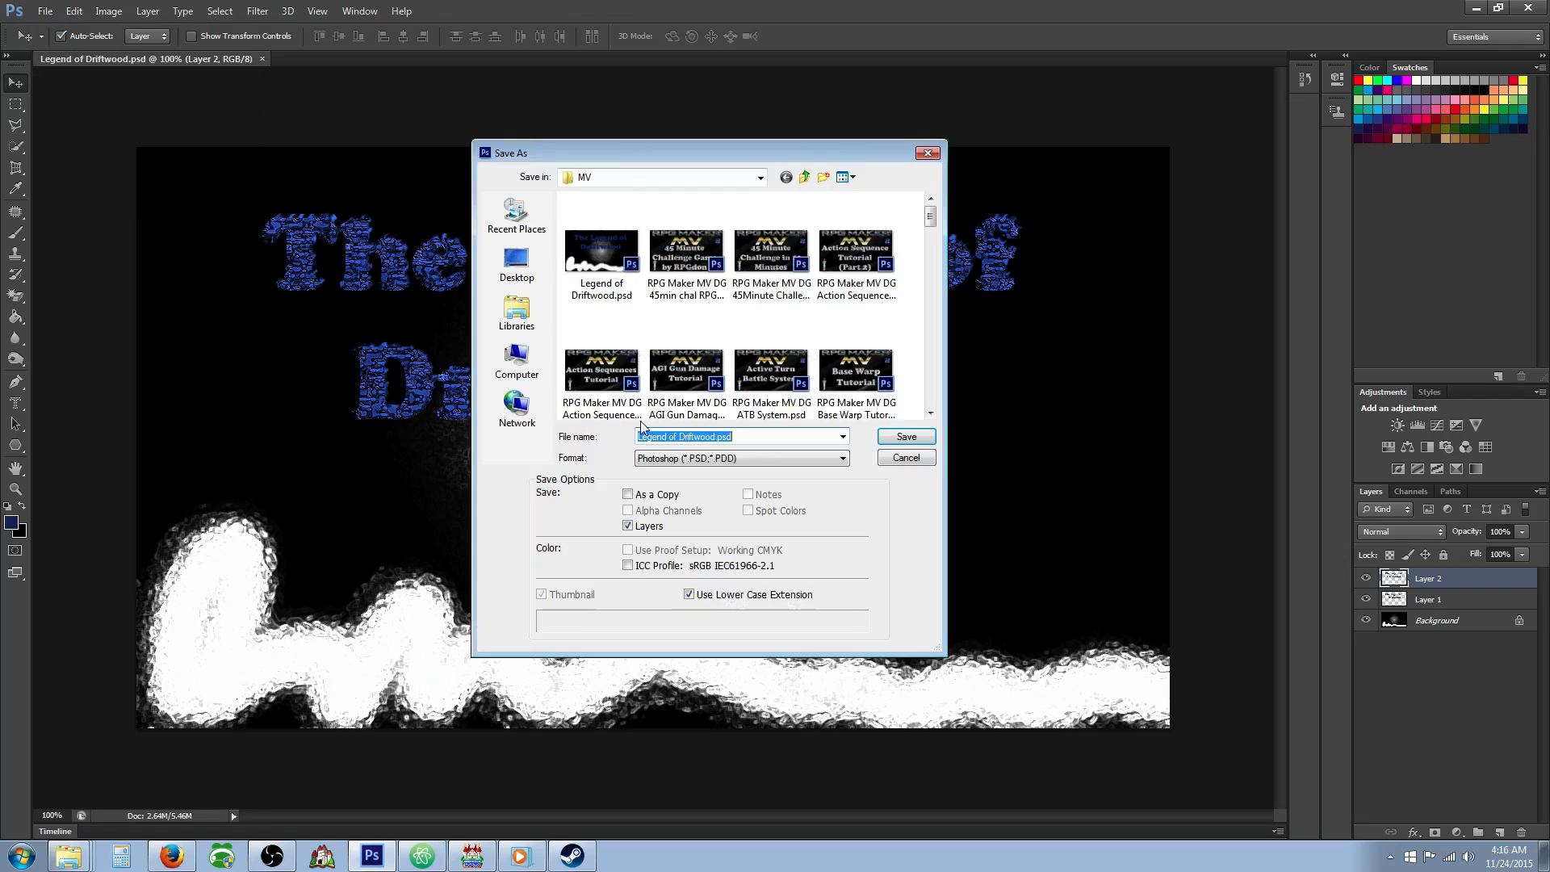
pyautogui.click(741, 458)
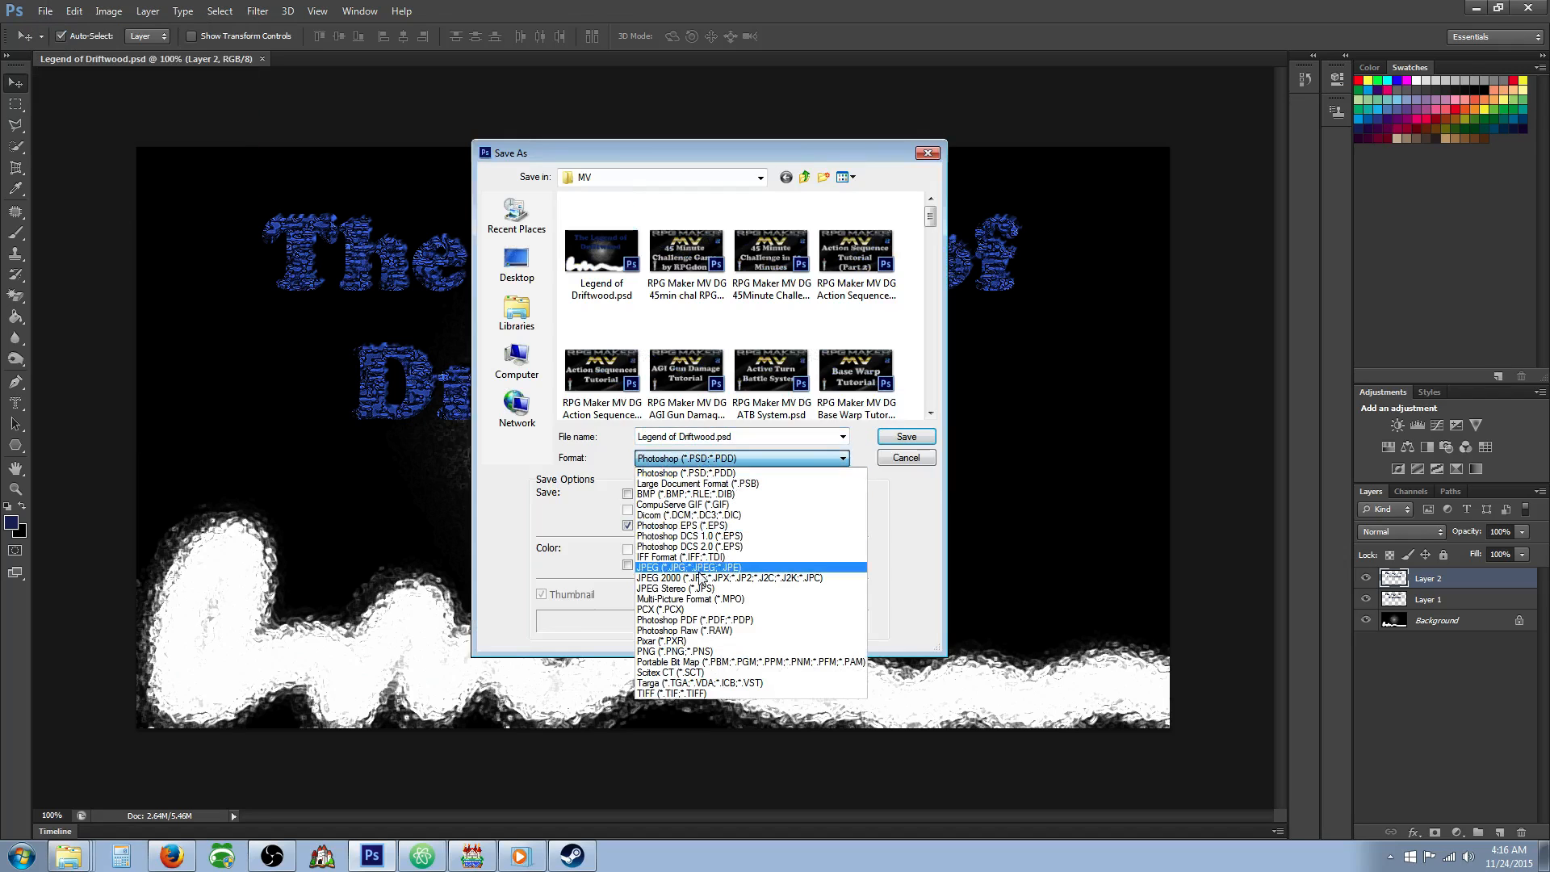
pyautogui.click(691, 650)
# Set the save location to the RPG Maker > MV > The Legend of Driftwood project folder on the E: drive.
pyautogui.click(759, 178)
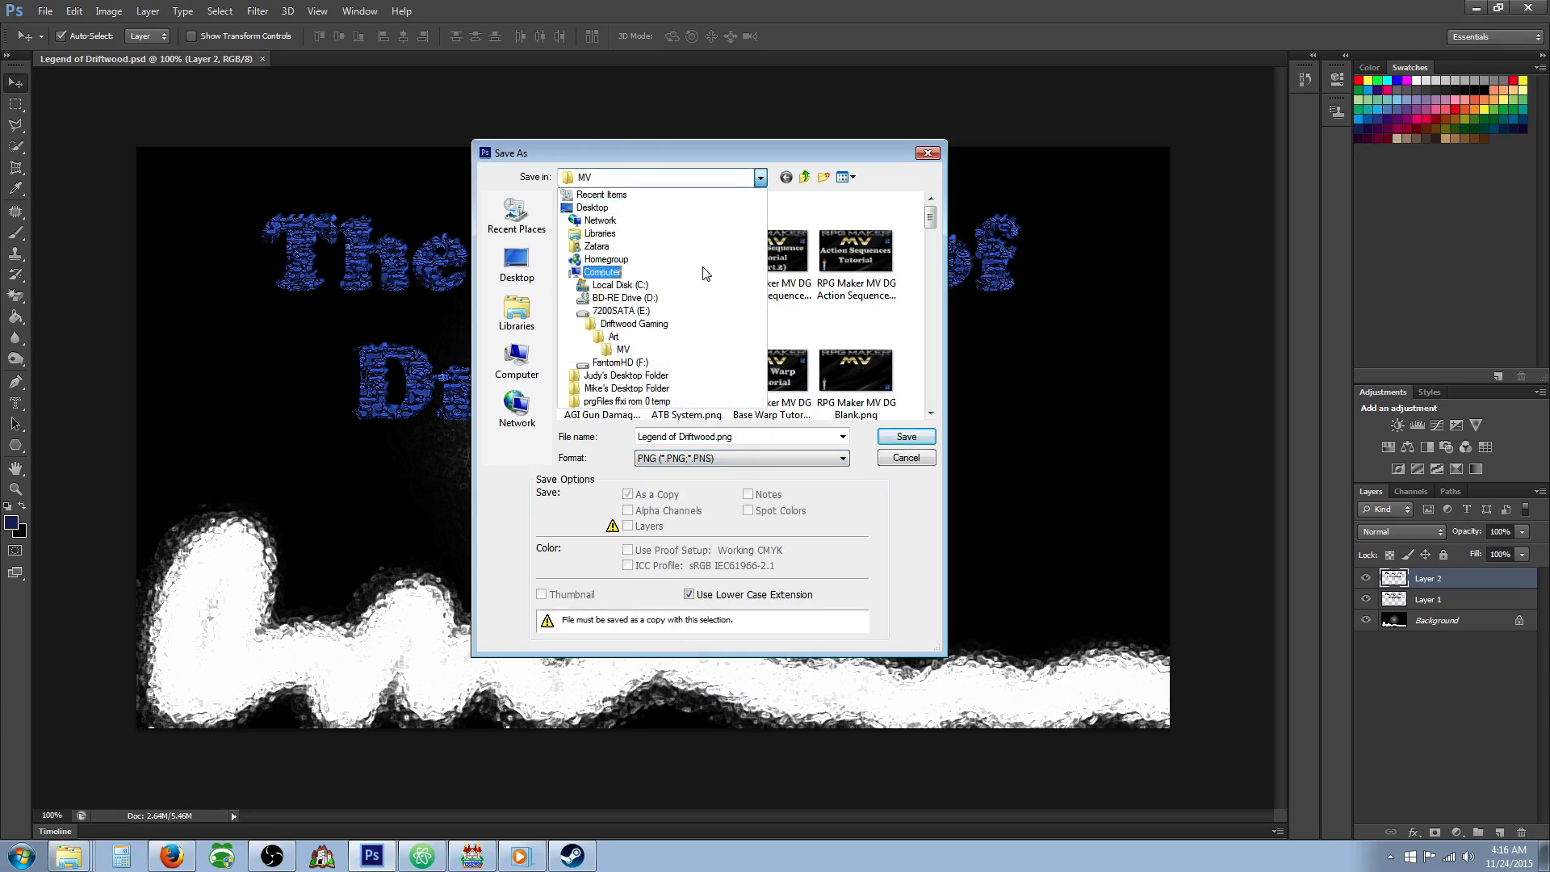
pyautogui.click(650, 327)
pyautogui.click(639, 356)
pyautogui.scroll(-3, 638, 347)
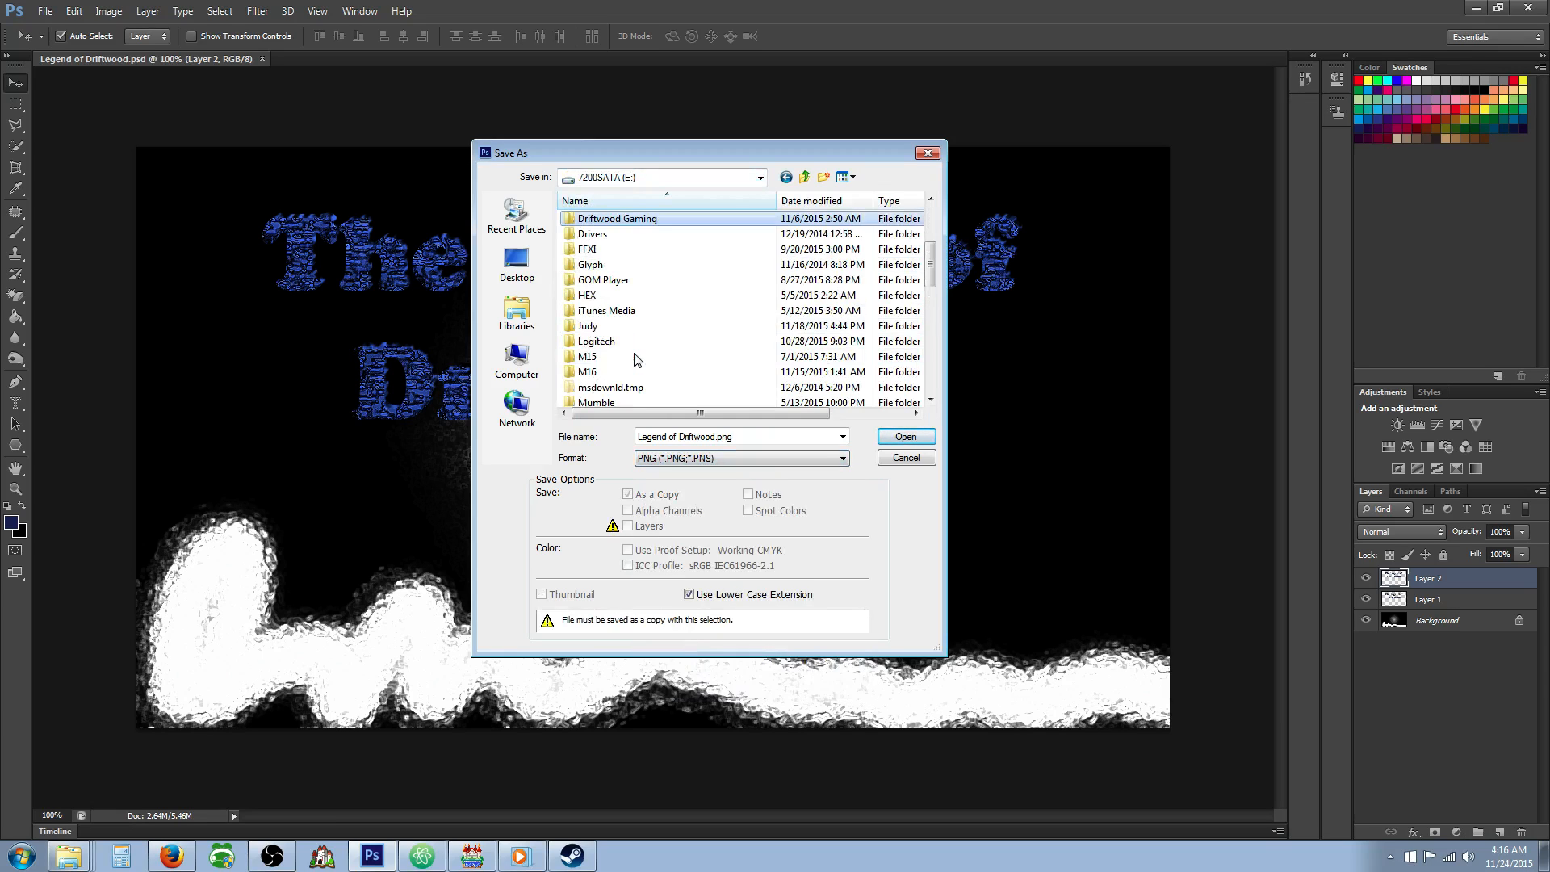
pyautogui.scroll(-4, 617, 311)
pyautogui.scroll(-7, 617, 323)
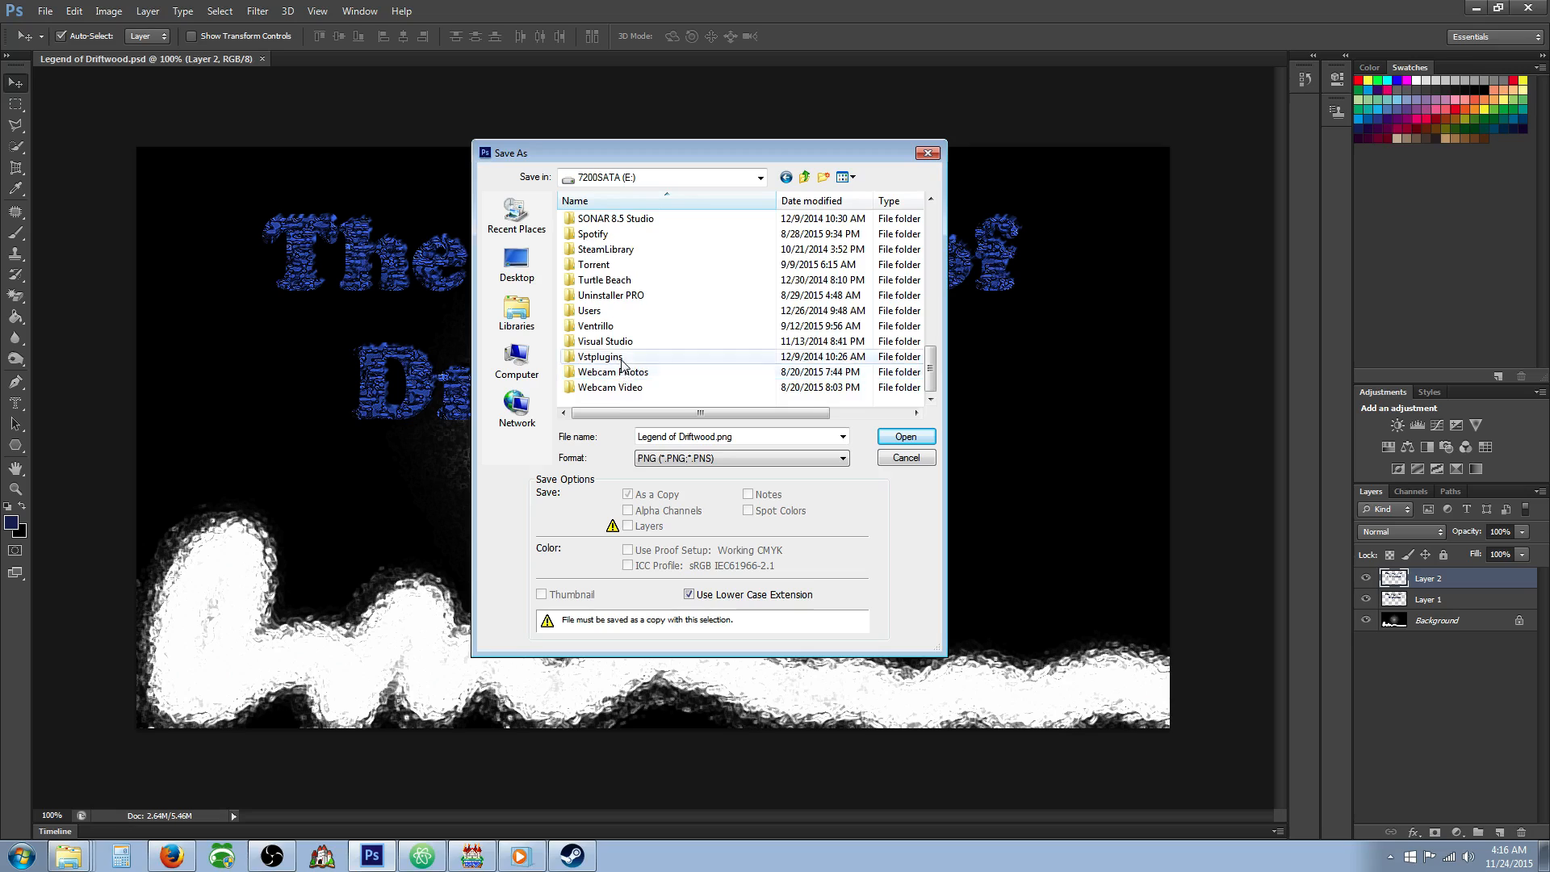
pyautogui.scroll(2, 618, 323)
pyautogui.doubleClick(611, 265)
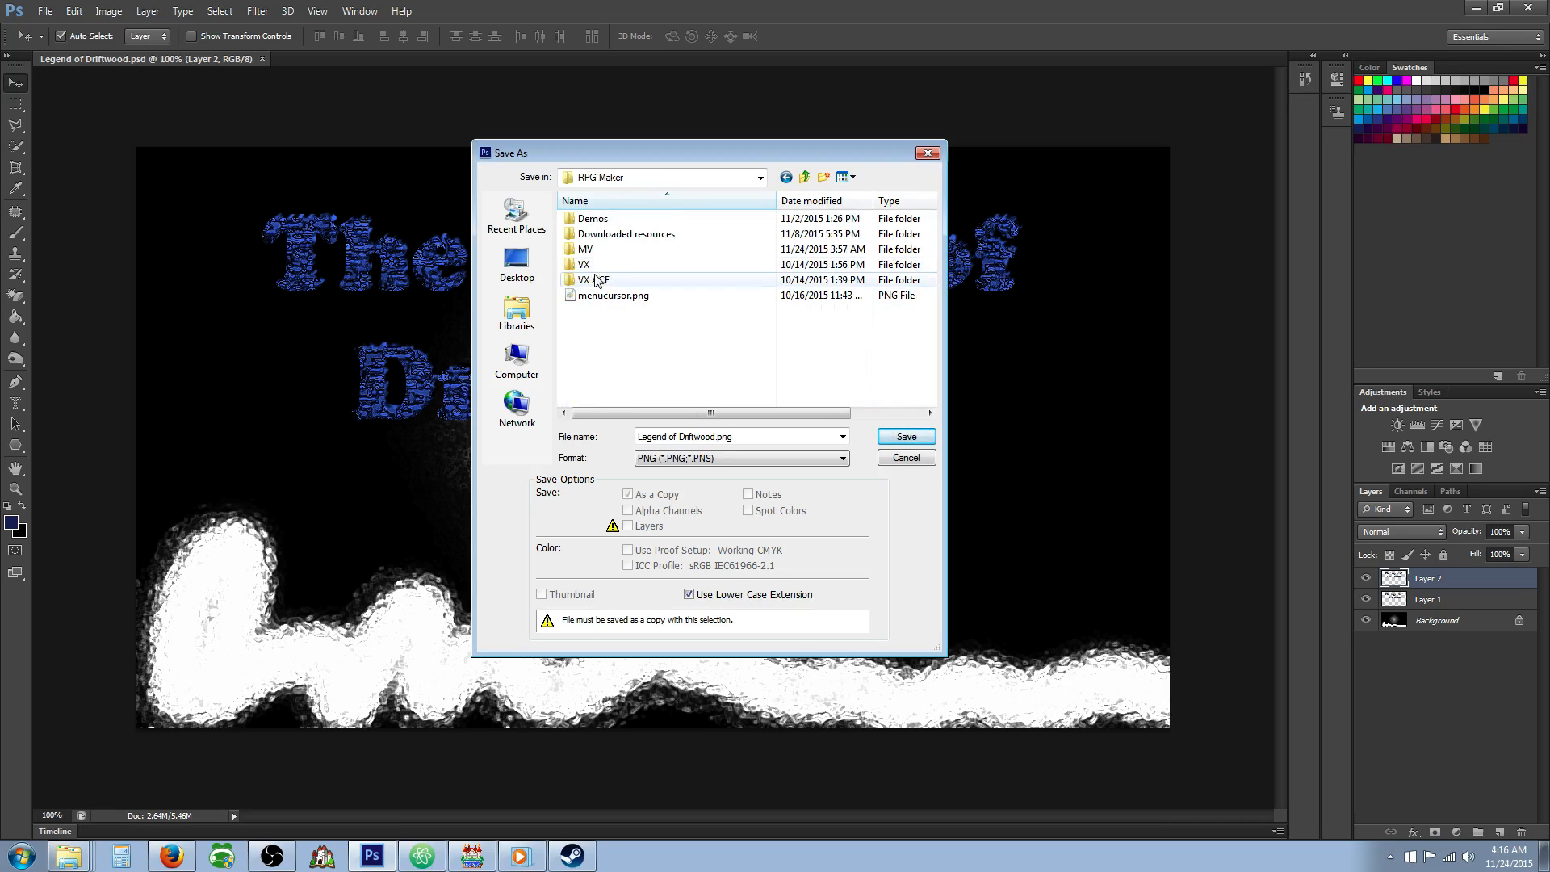
pyautogui.doubleClick(586, 250)
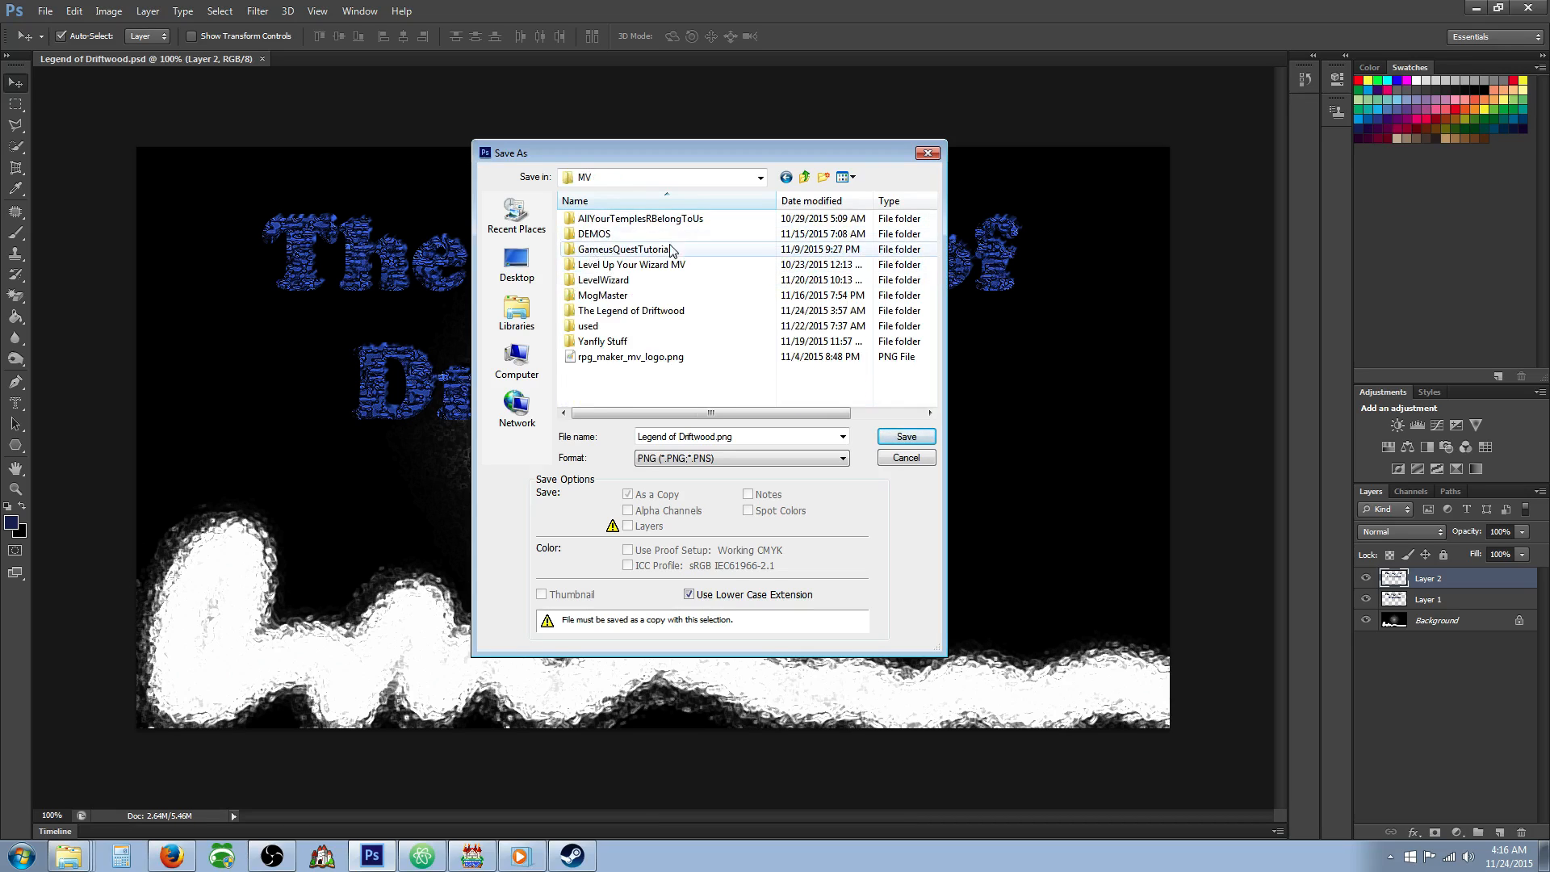
pyautogui.doubleClick(638, 312)
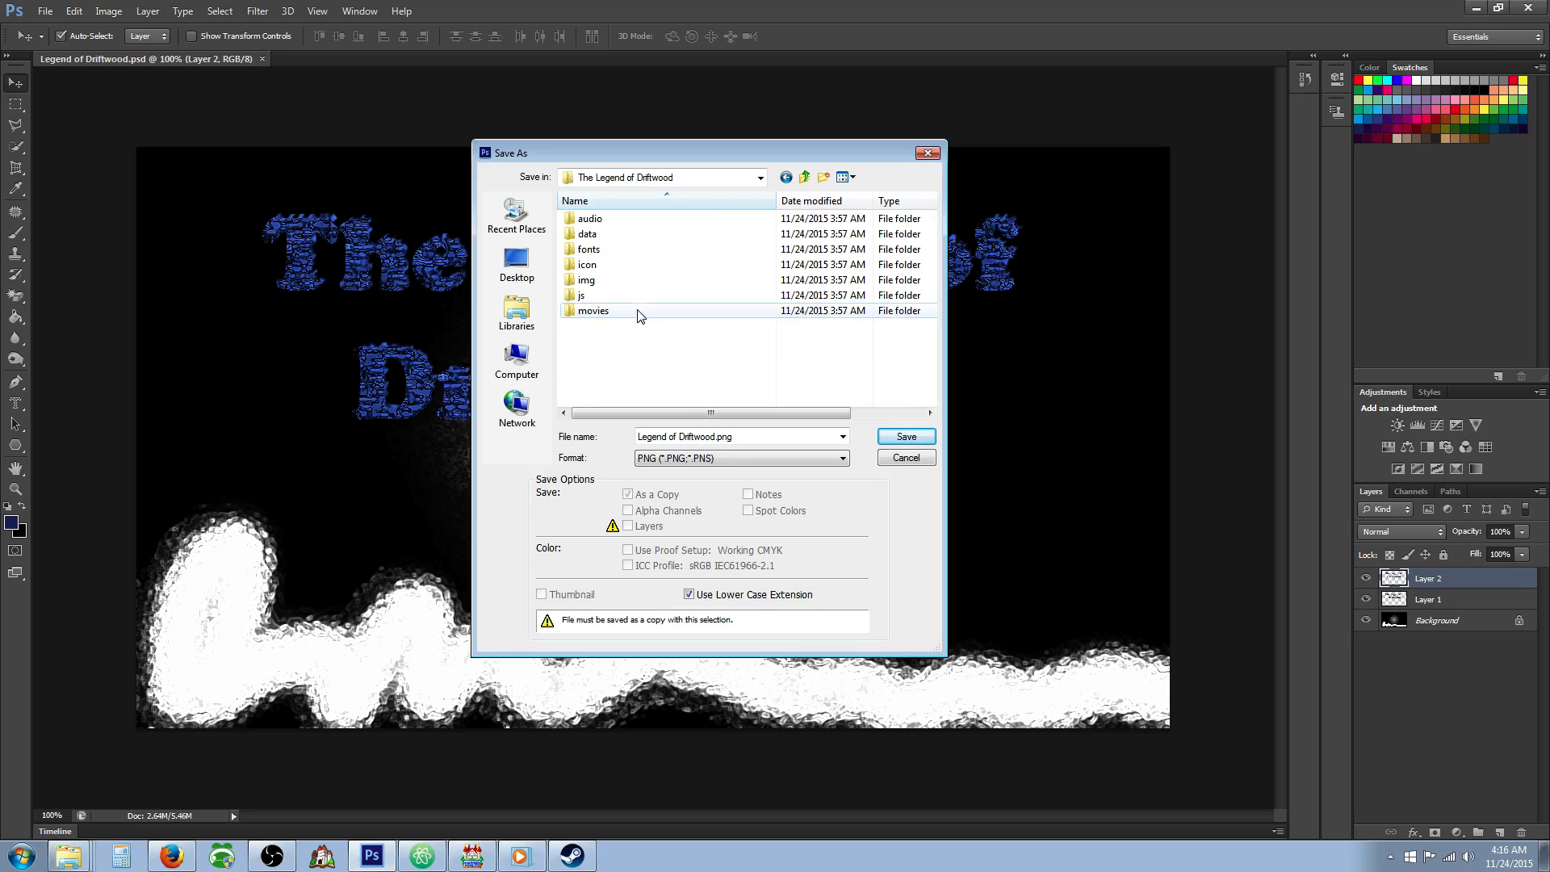
# Save Legend of Driftwood.png in the project's img > titles1 folder and accept the PNG options.
pyautogui.doubleClick(593, 281)
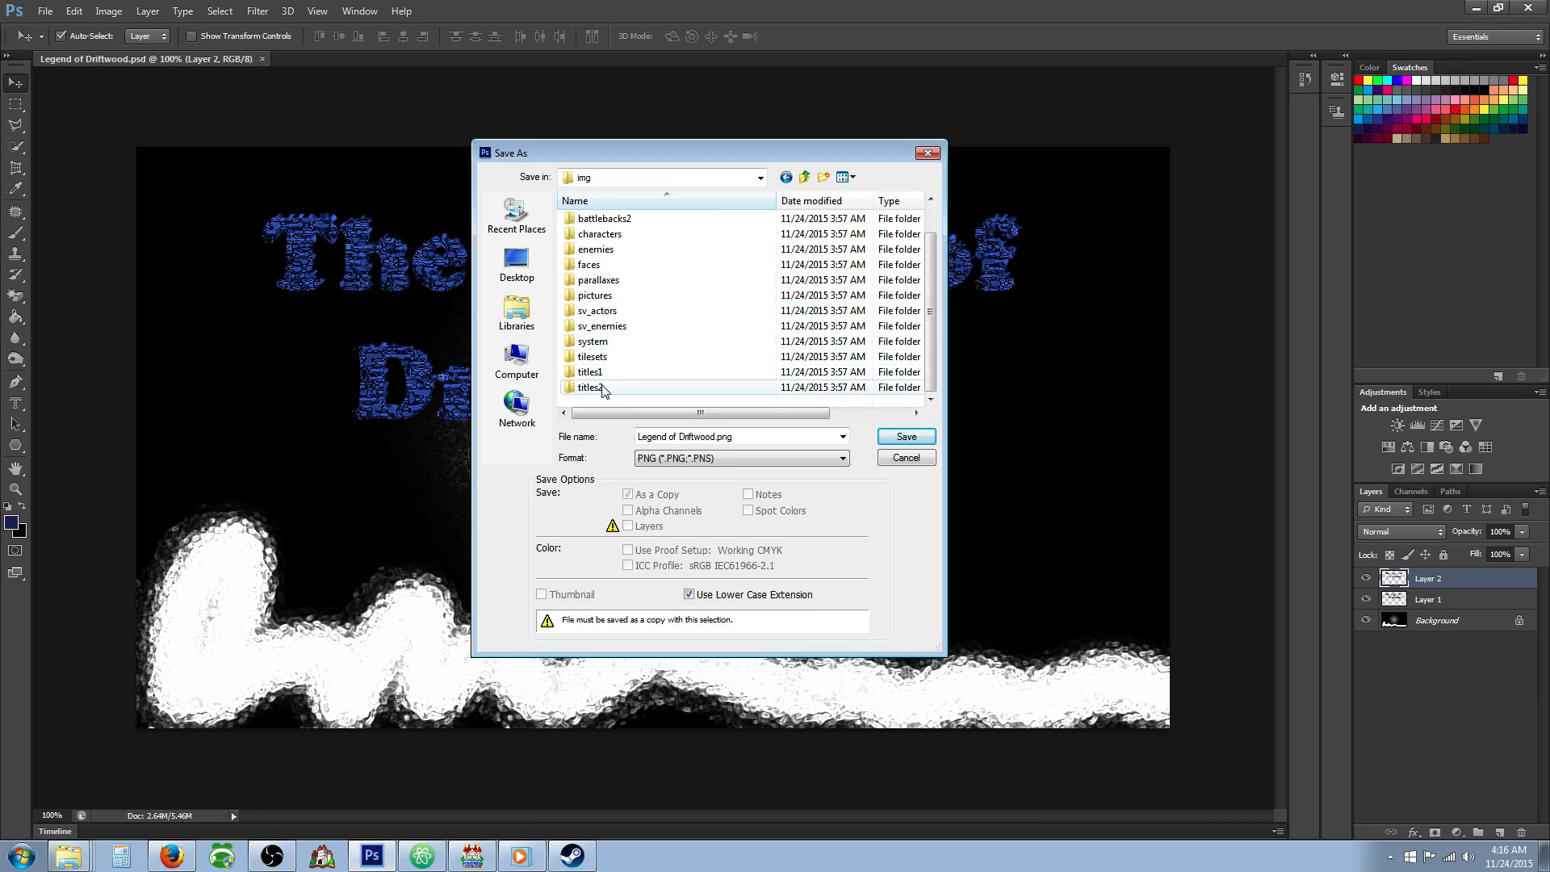
pyautogui.scroll(-1, 606, 363)
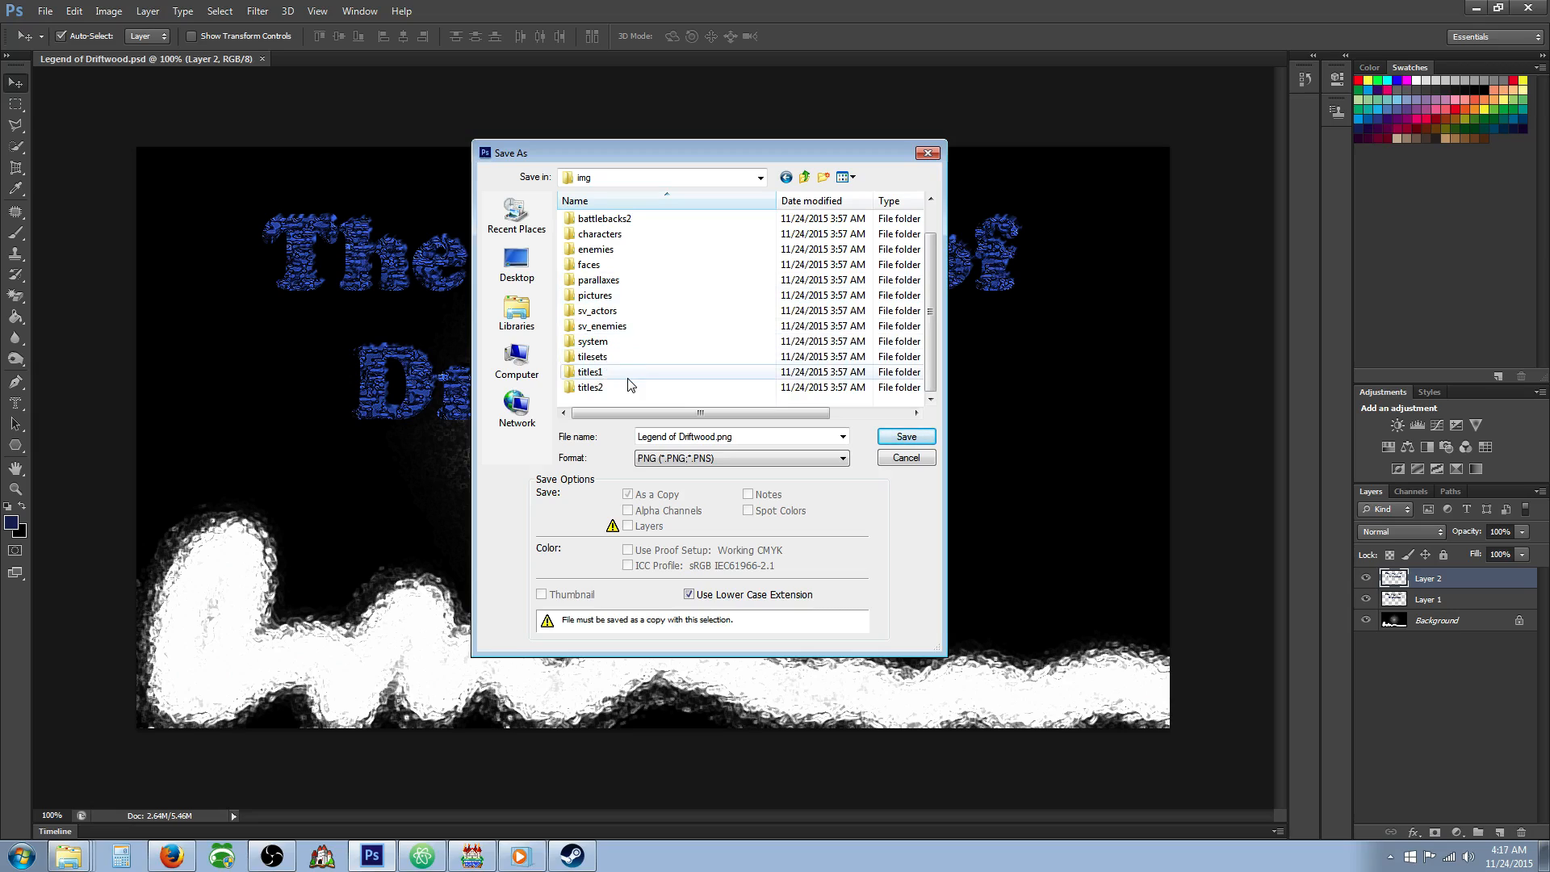
pyautogui.doubleClick(607, 373)
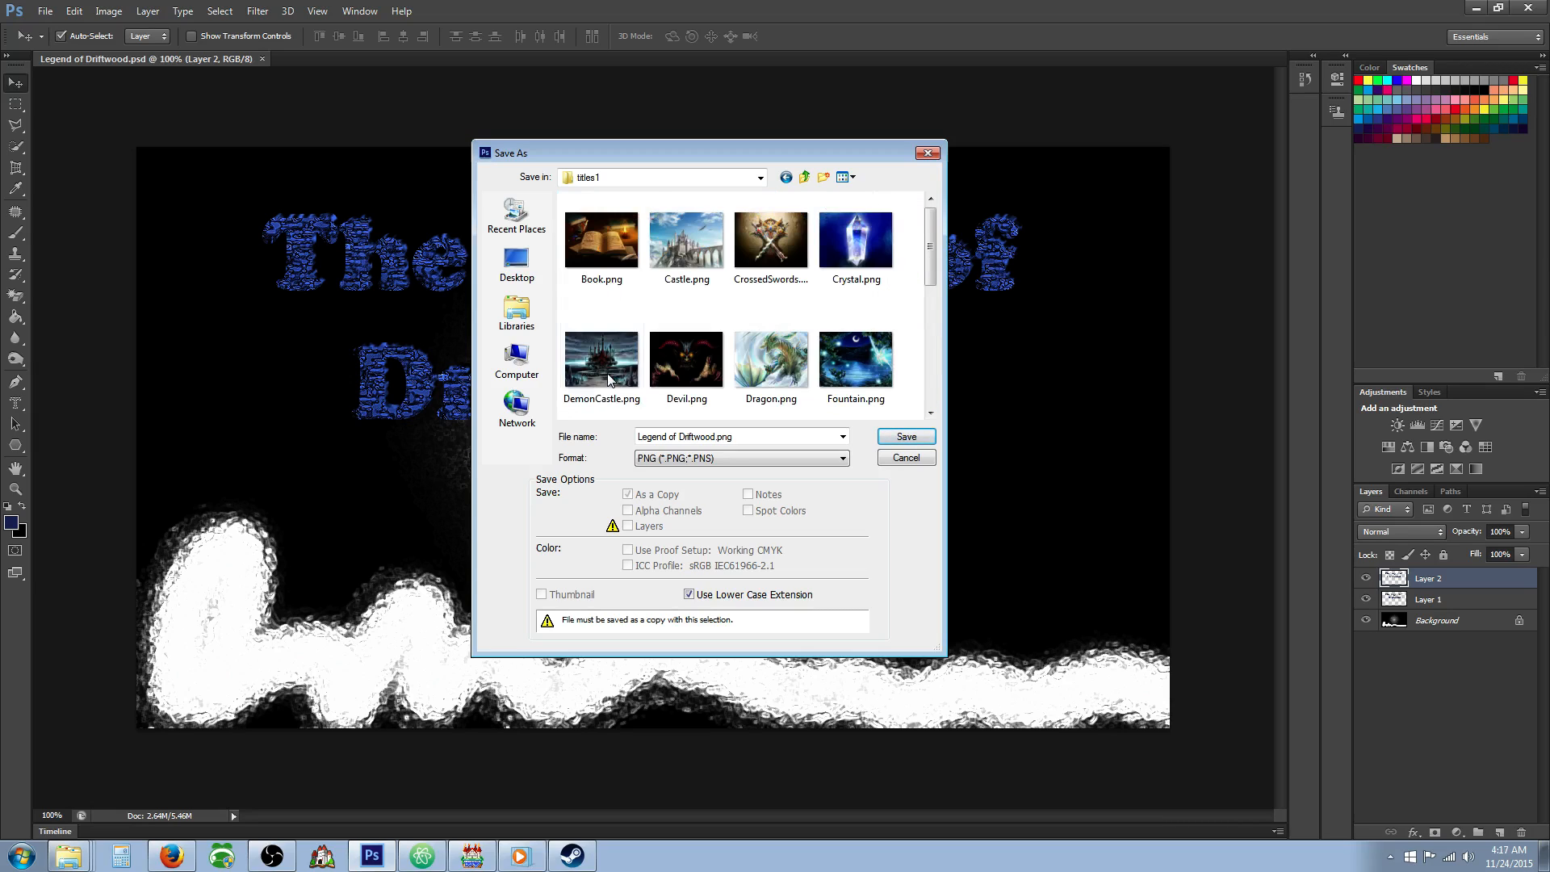
pyautogui.click(889, 440)
pyautogui.click(827, 302)
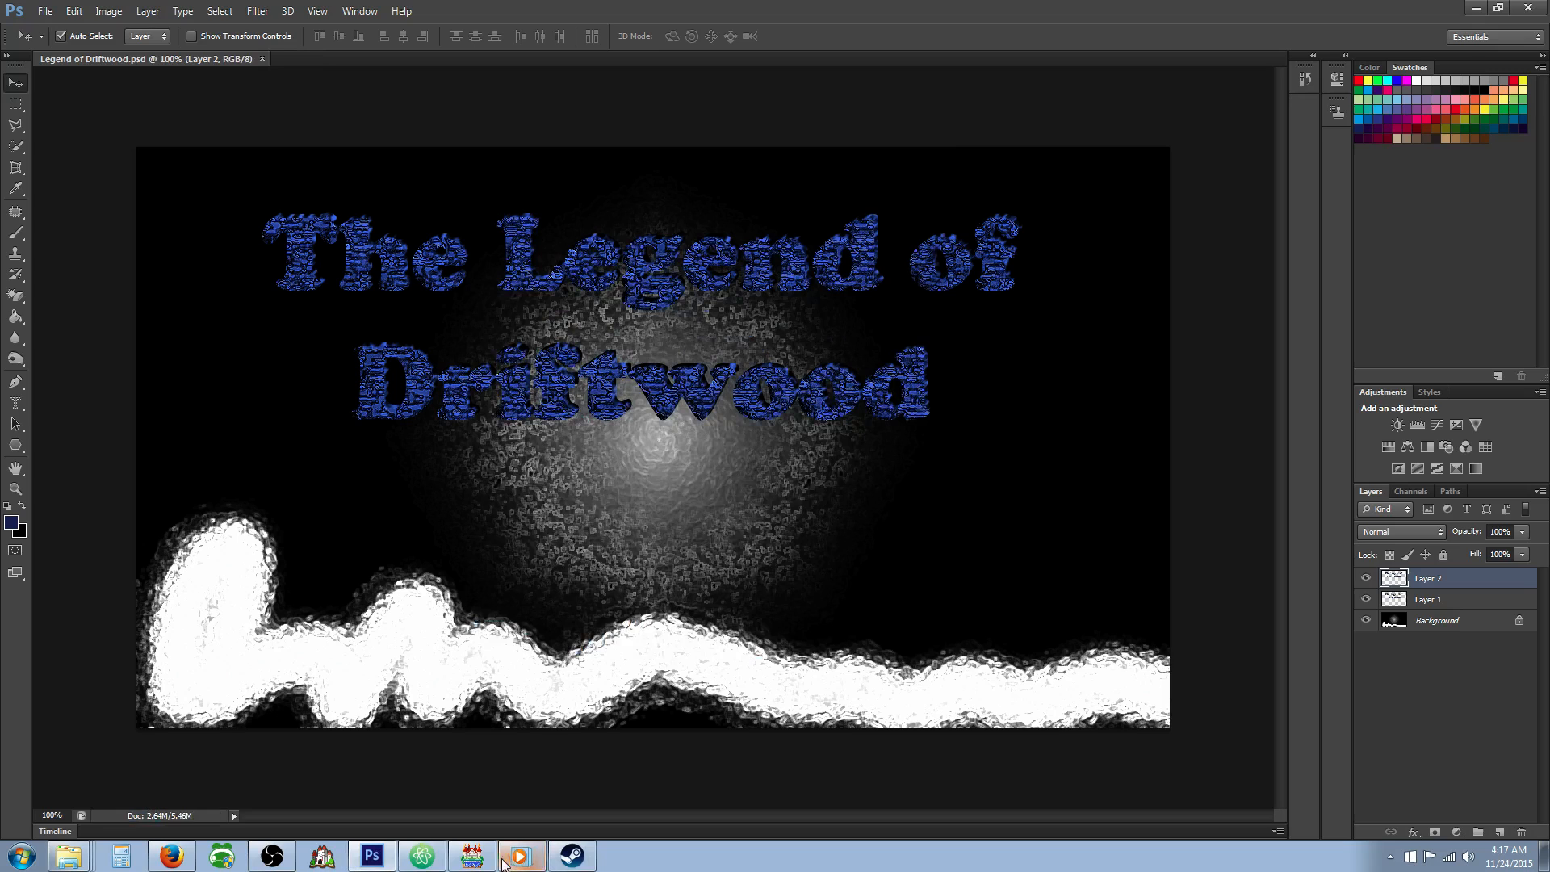
# Switch to RPG Maker MV and set the title screen image to Legend of Driftwood in the System database.
pyautogui.click(473, 856)
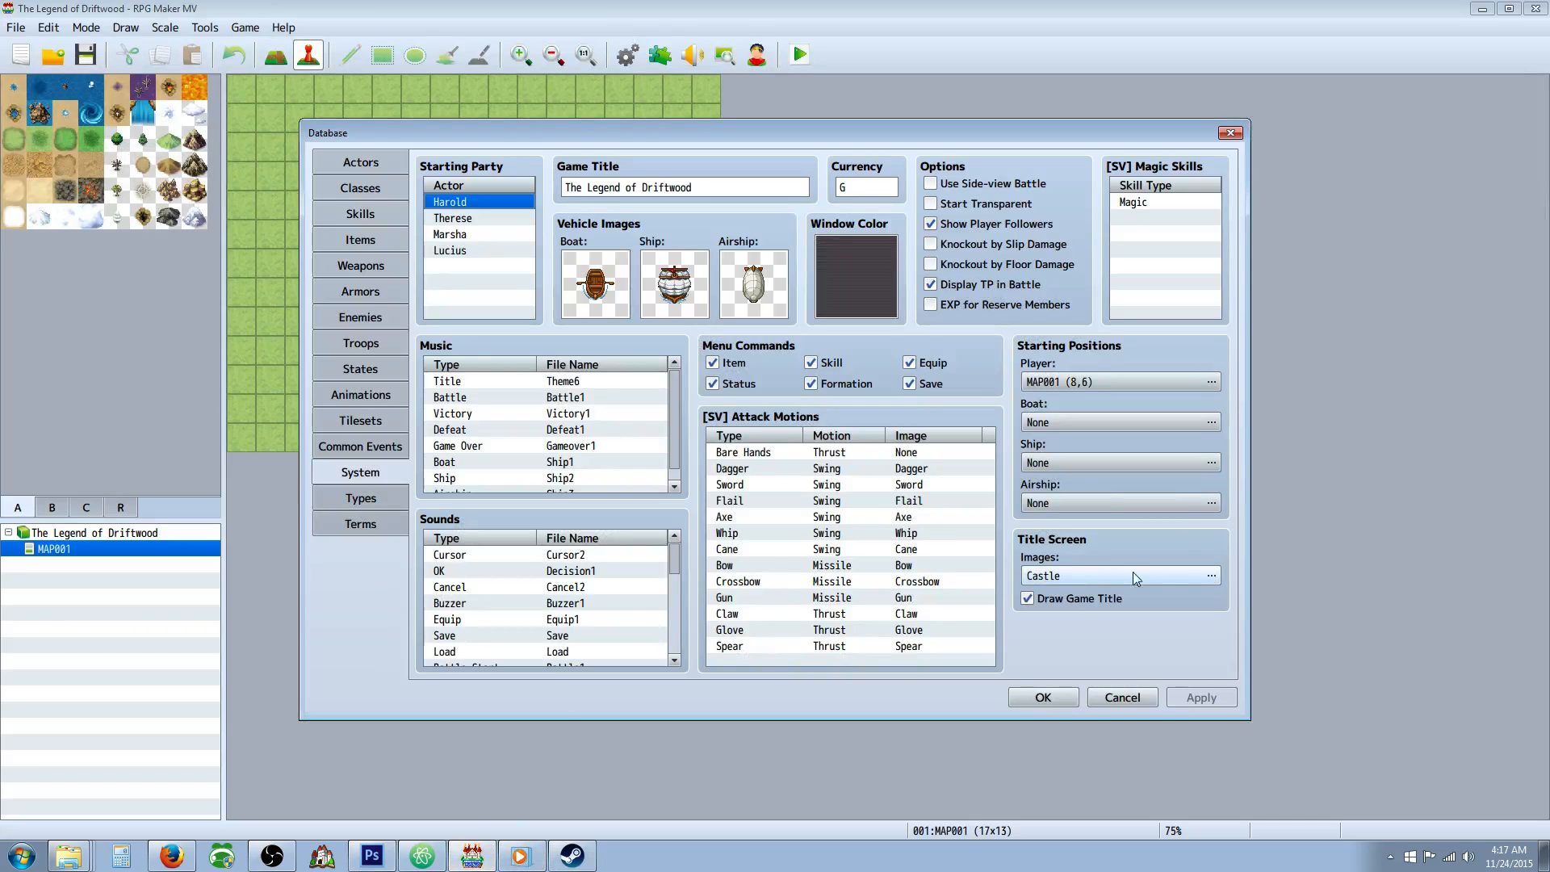
pyautogui.click(1213, 573)
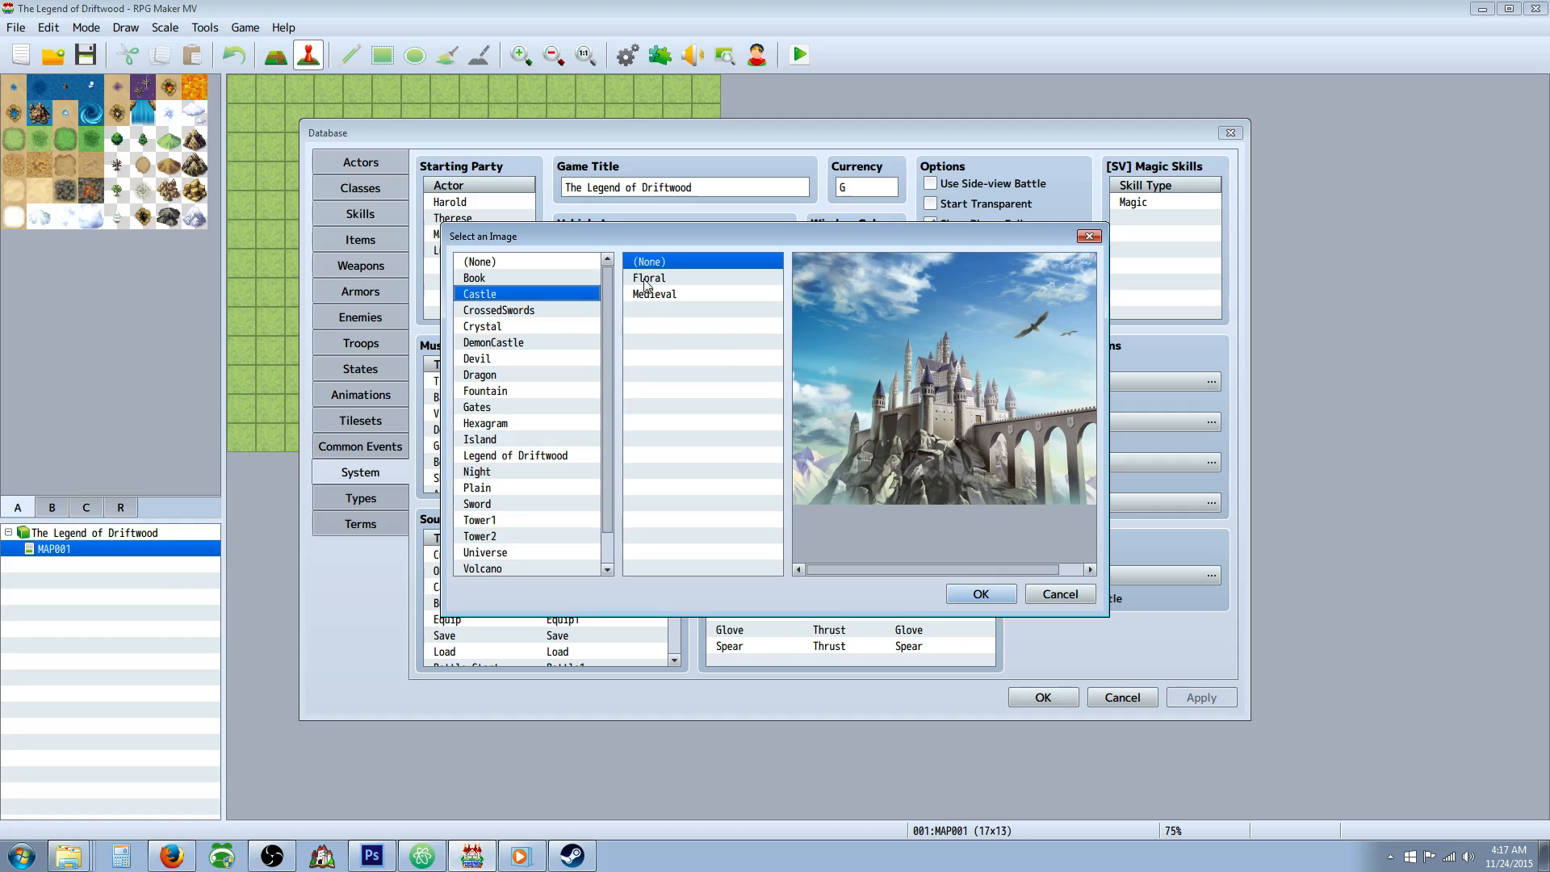
pyautogui.scroll(-1, 604, 314)
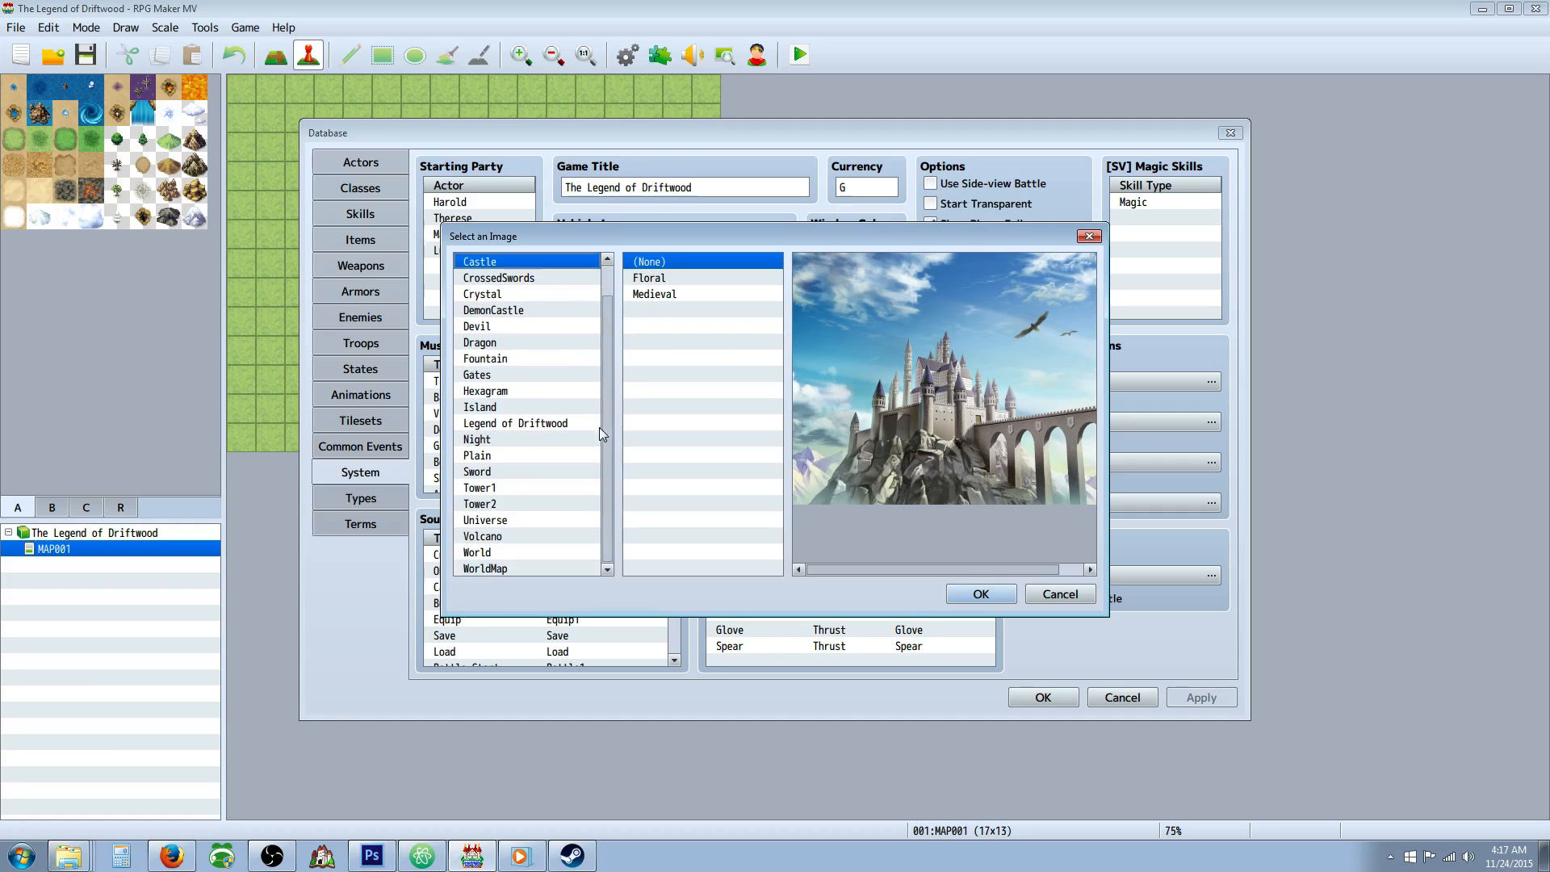
pyautogui.click(520, 426)
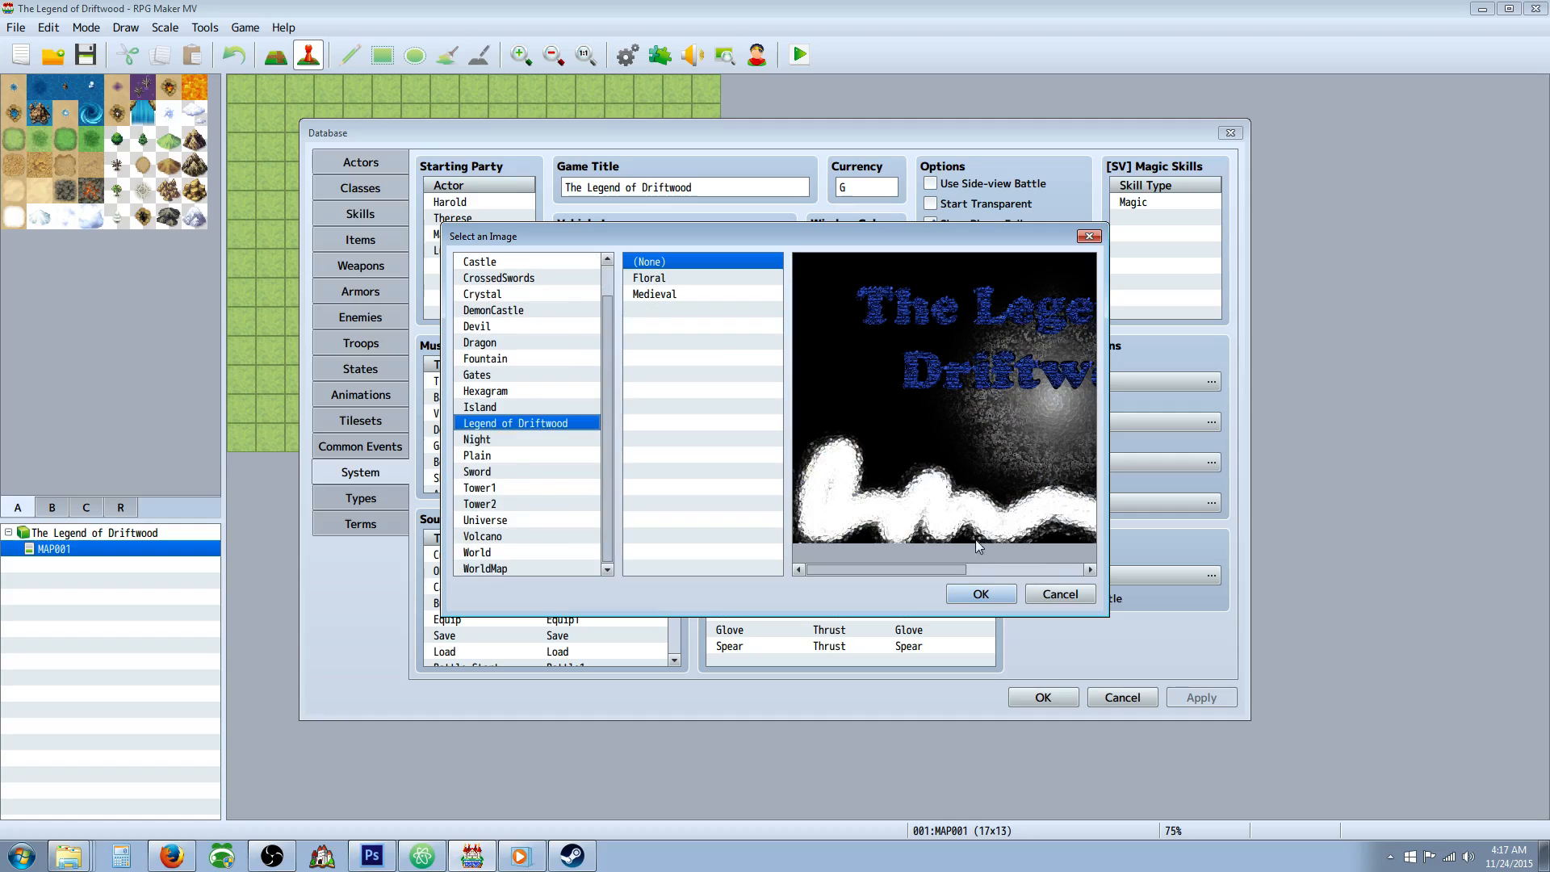
pyautogui.moveTo(962, 570); pyautogui.dragTo(1008, 581)
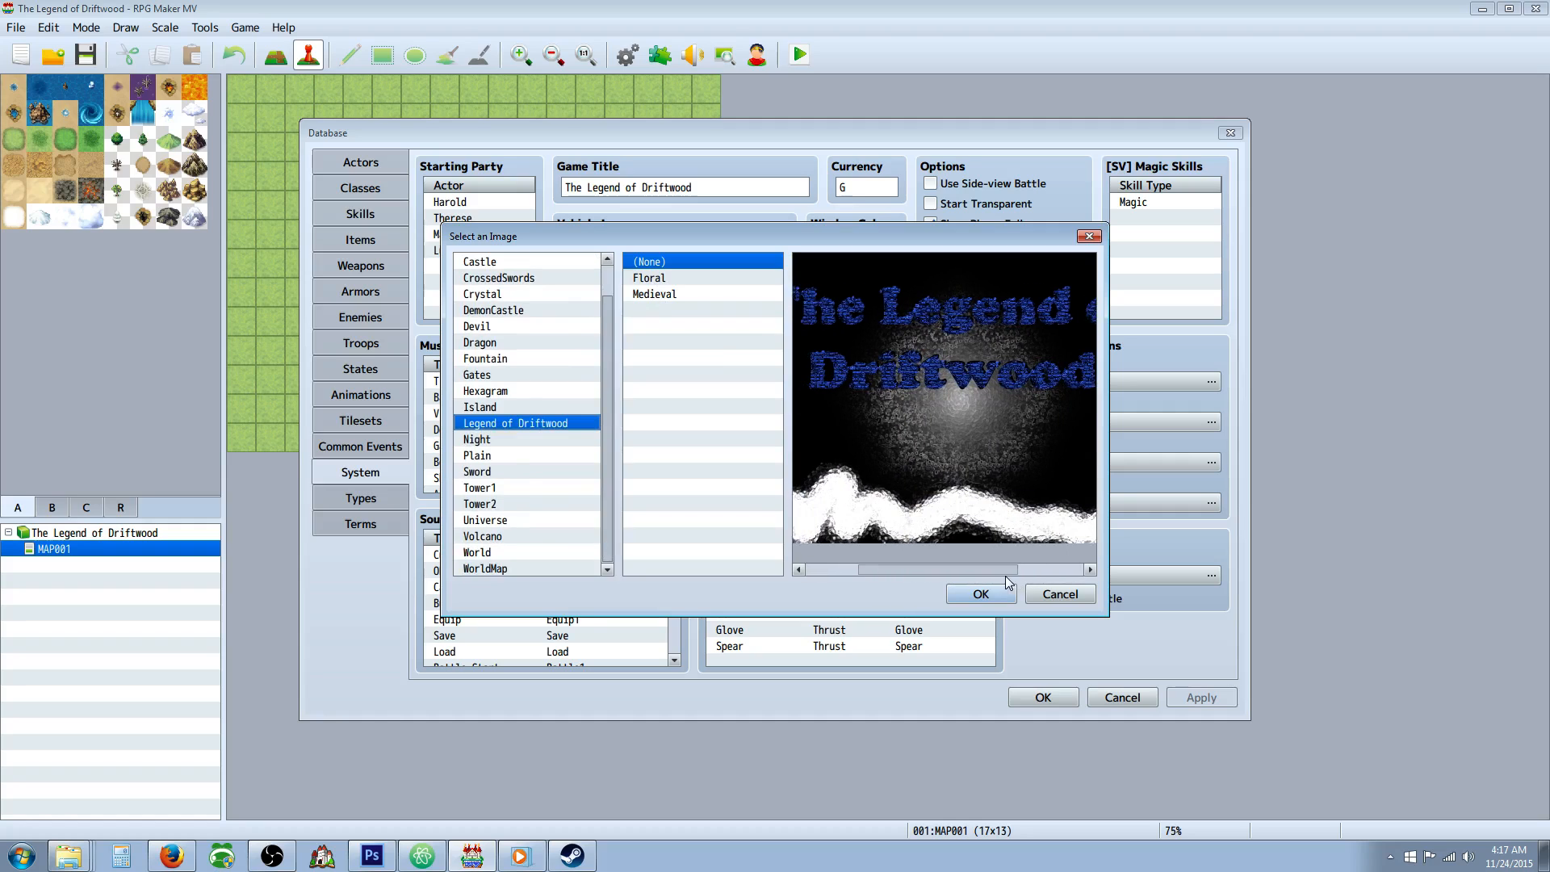
pyautogui.click(1001, 593)
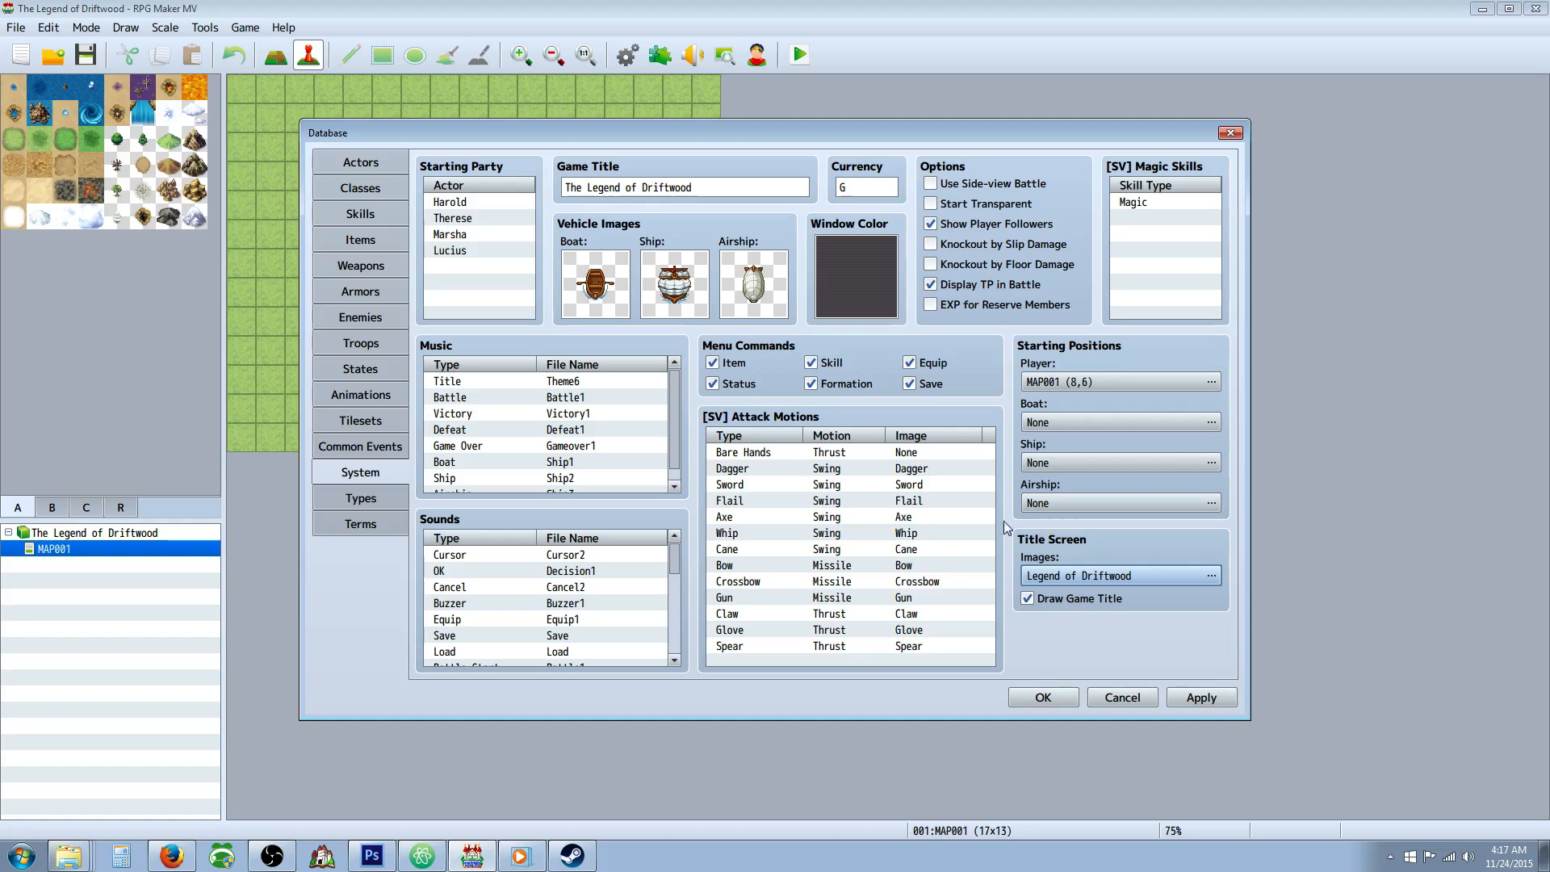
# Turn off drawing of the game title on the title screen.
pyautogui.click(1028, 598)
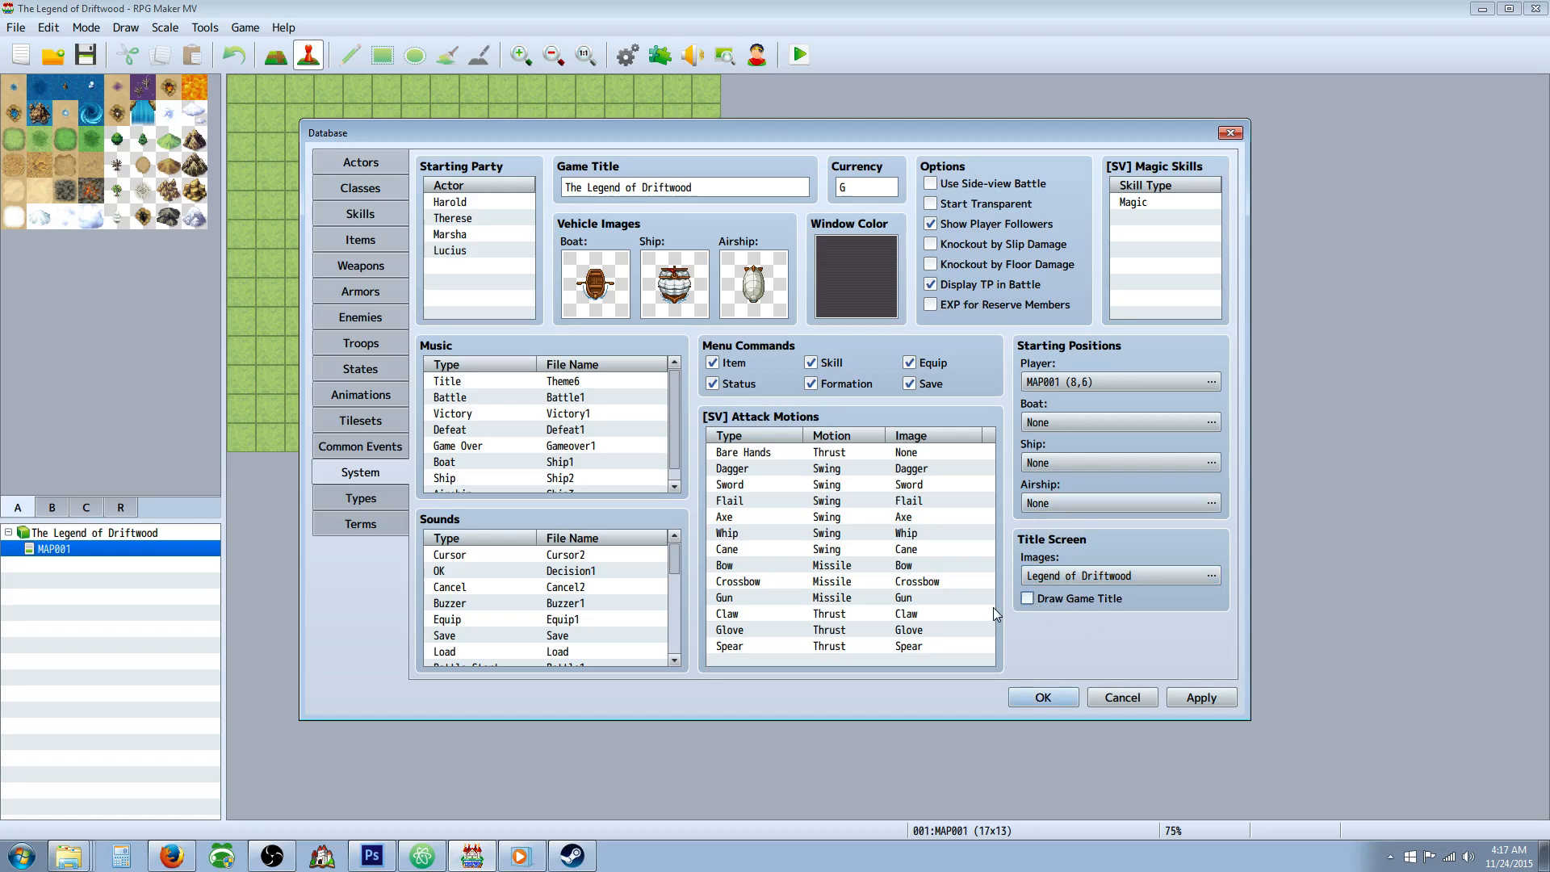
pyautogui.click(1217, 424)
pyautogui.click(398, 181)
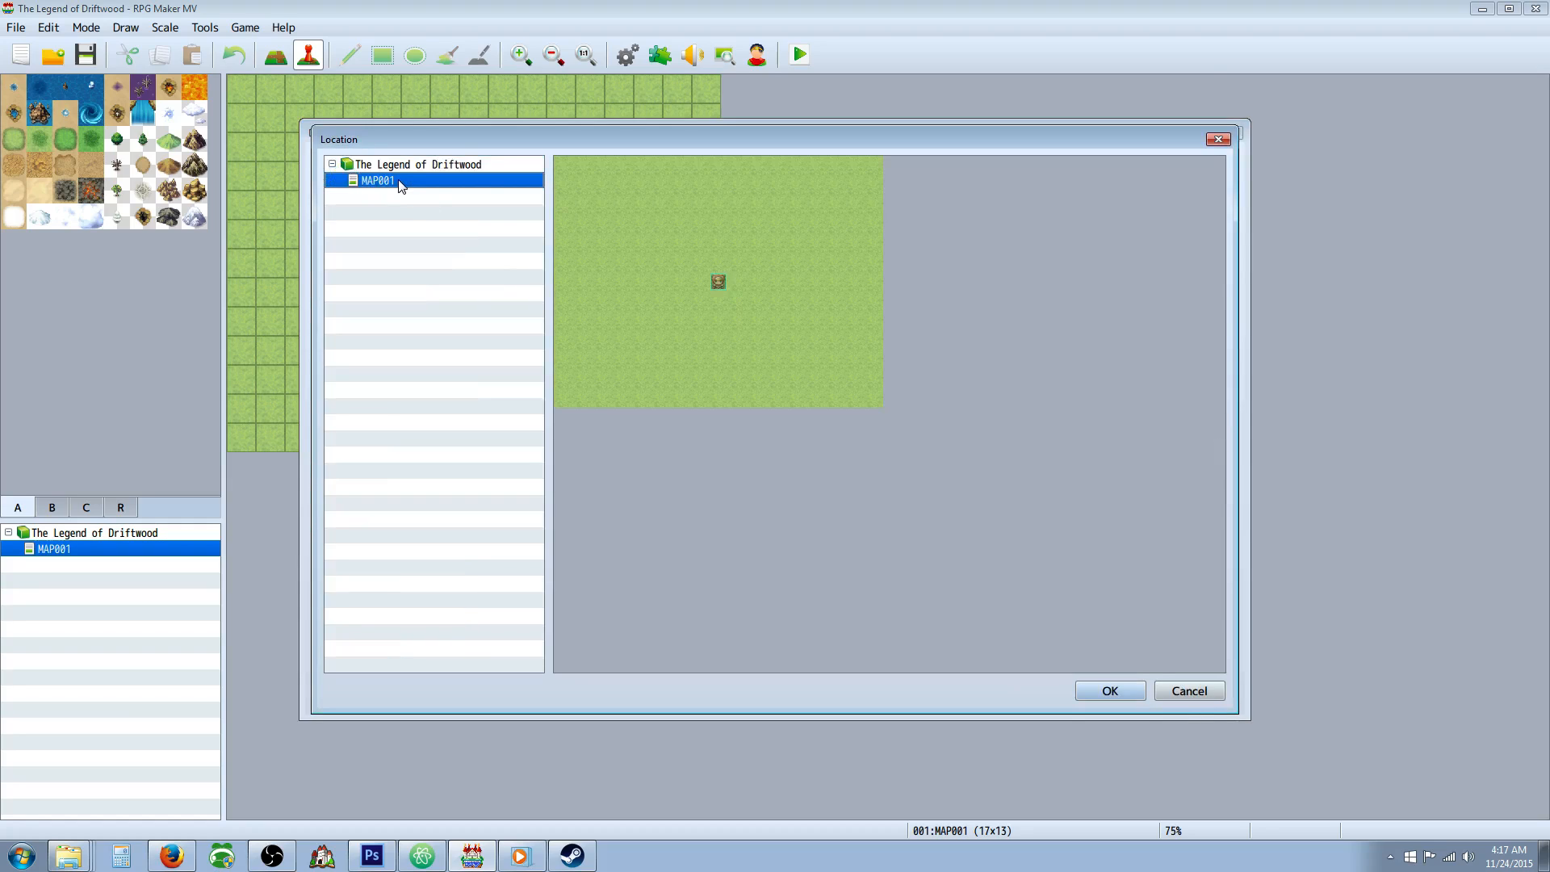
pyautogui.click(419, 166)
pyautogui.click(1203, 696)
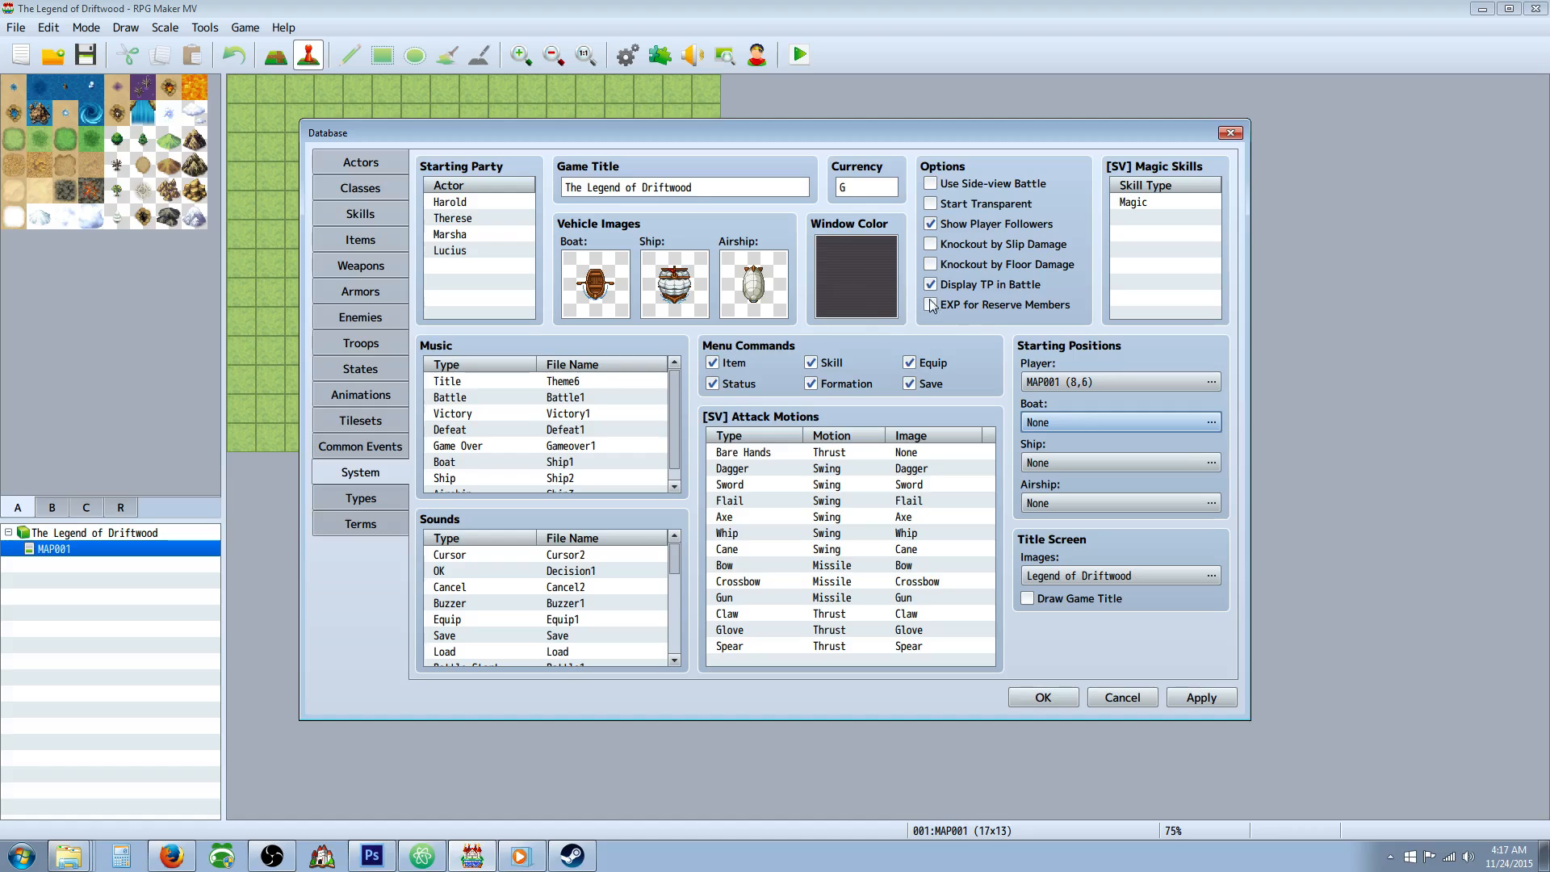
# Enable side-view battle and change the window color to a dark navy blue.
pyautogui.click(931, 183)
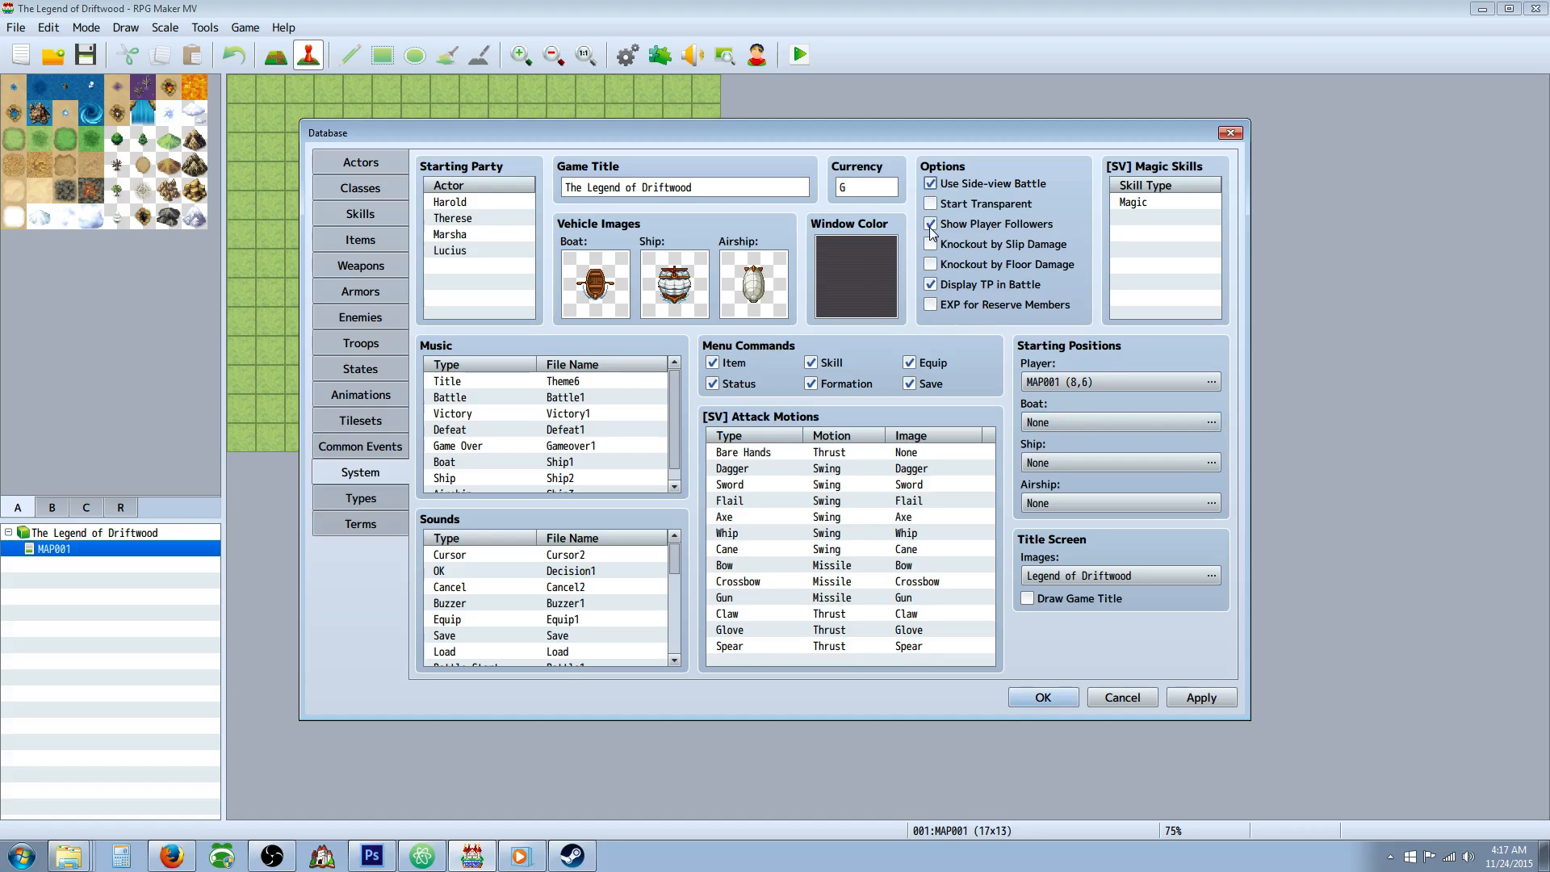
pyautogui.doubleClick(880, 259)
pyautogui.moveTo(732, 396); pyautogui.dragTo(729, 443)
pyautogui.click(836, 481)
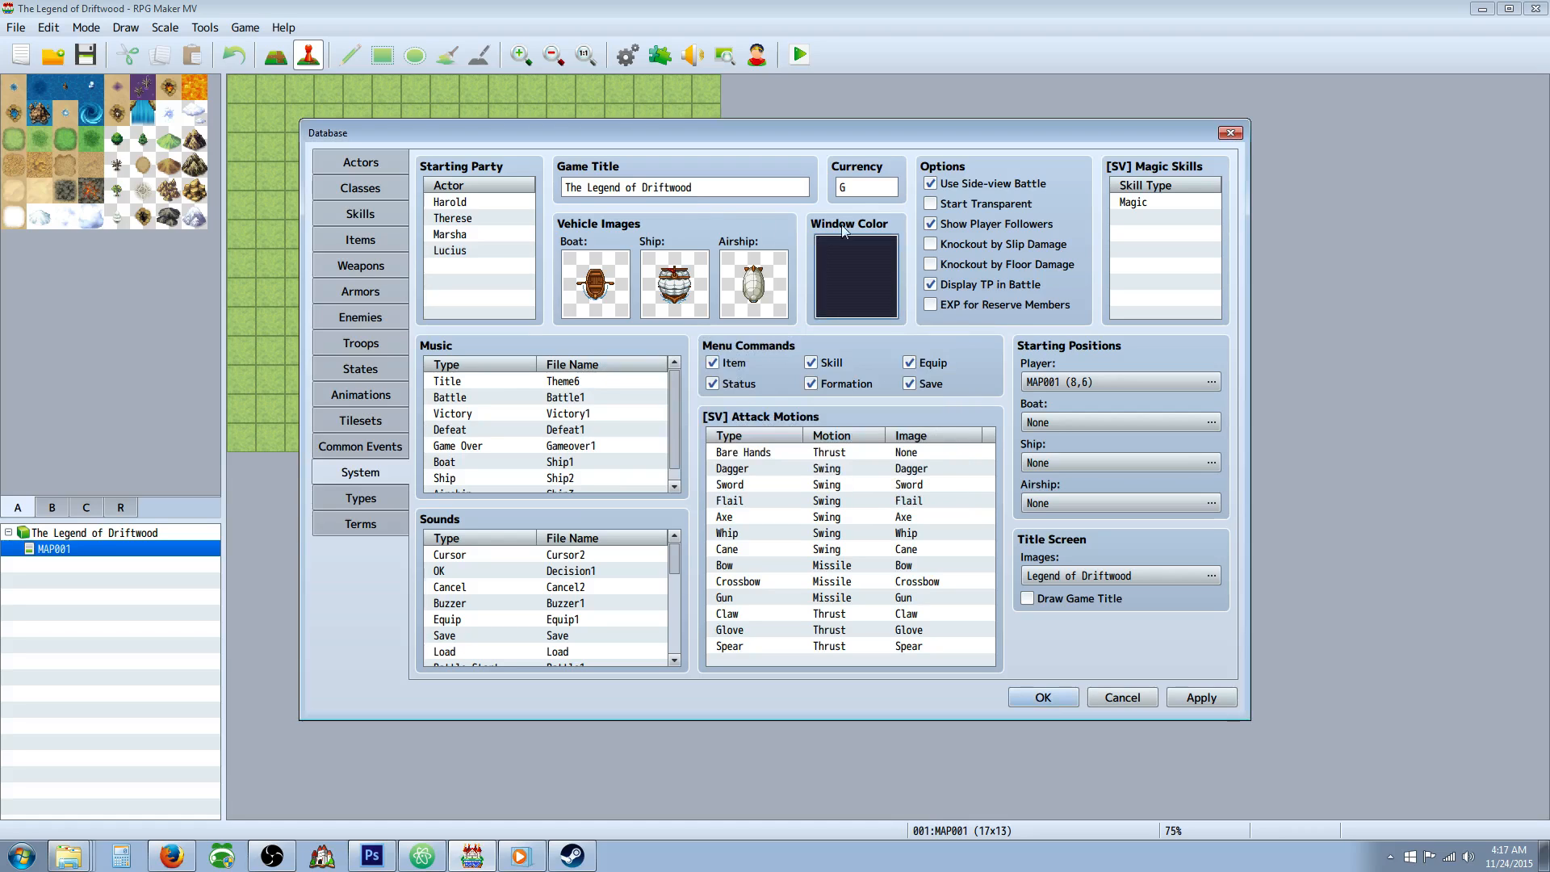
# Set the currency to DG and remove all actors from the starting party.
pyautogui.click(872, 187)
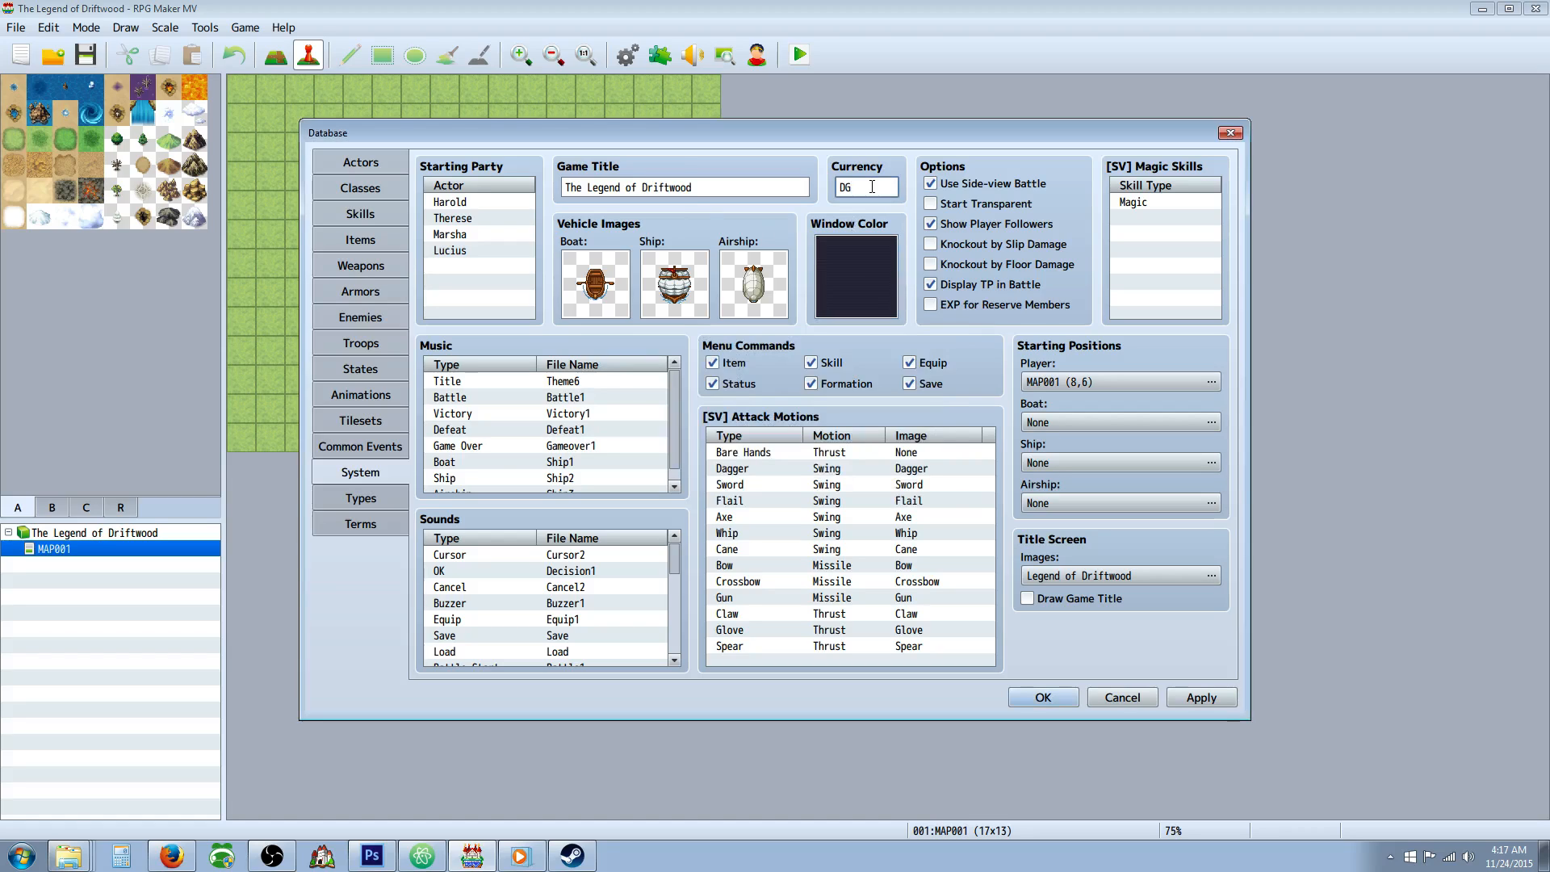
pyautogui.click(466, 199)
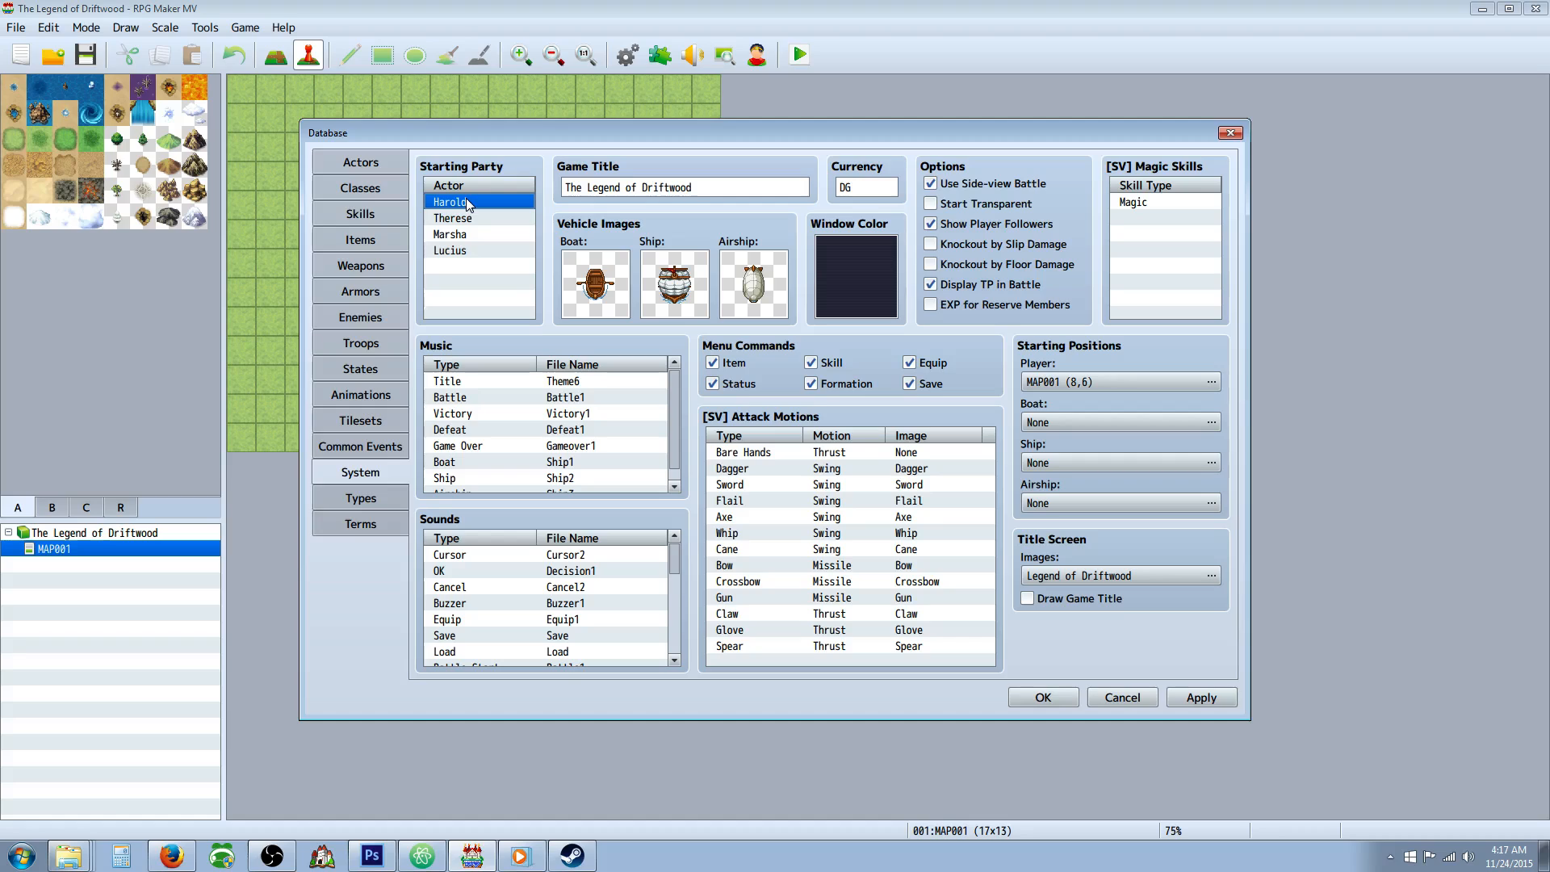
pyautogui.press('Delete')
pyautogui.press('Delete')
# Preview the current Cursor sound and replace it with Cursor1.
pyautogui.scroll(-2, 671, 583)
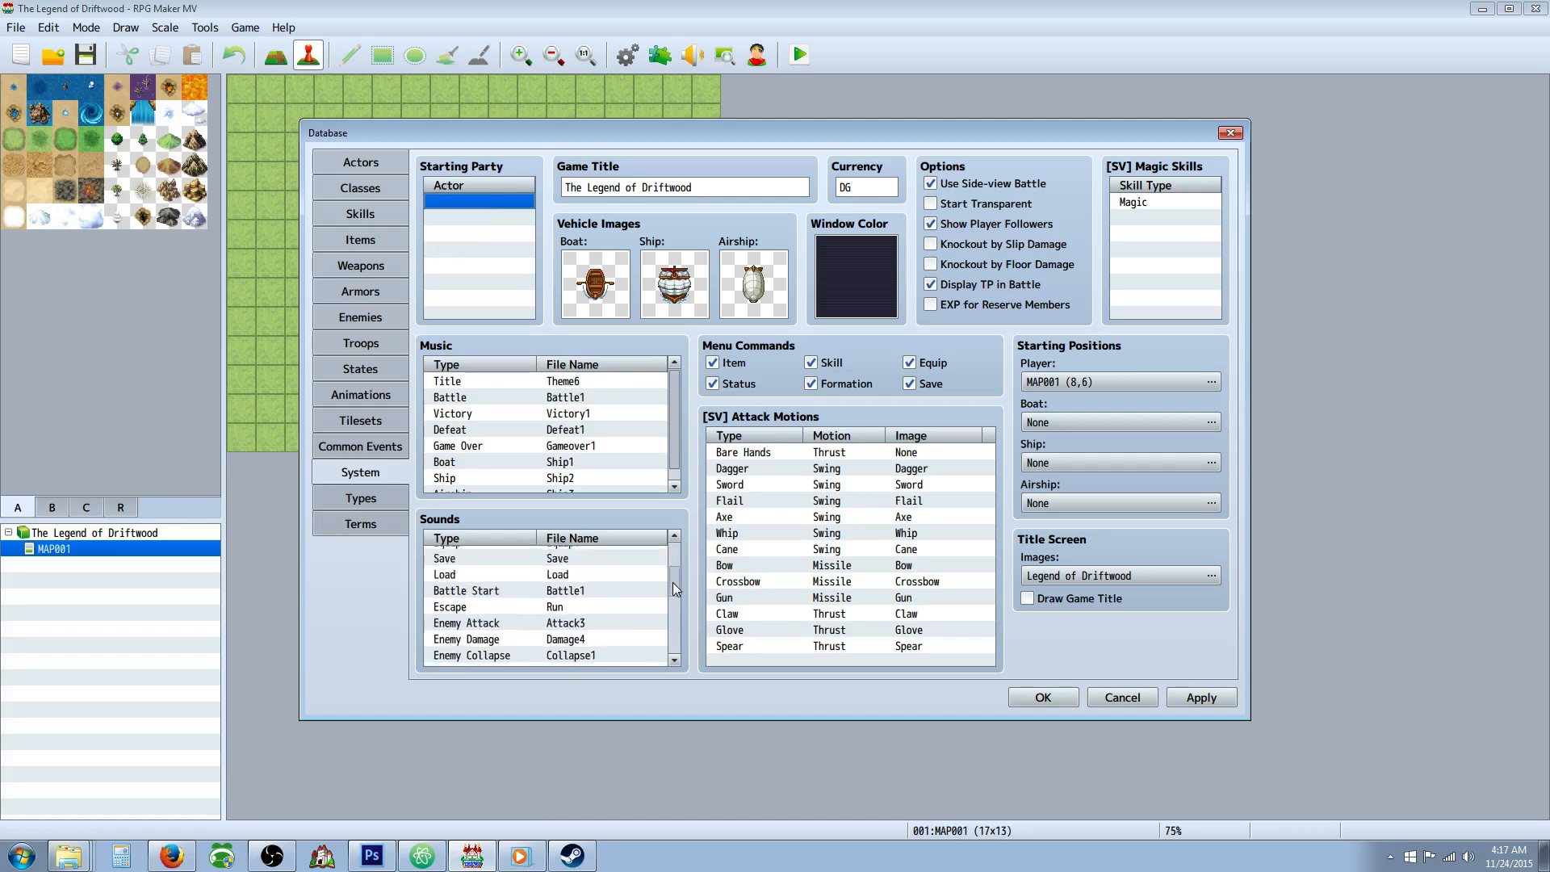
pyautogui.moveTo(671, 582)
pyautogui.mouseDown()
pyautogui.moveTo(674, 635)
pyautogui.moveTo(676, 556)
pyautogui.mouseUp()
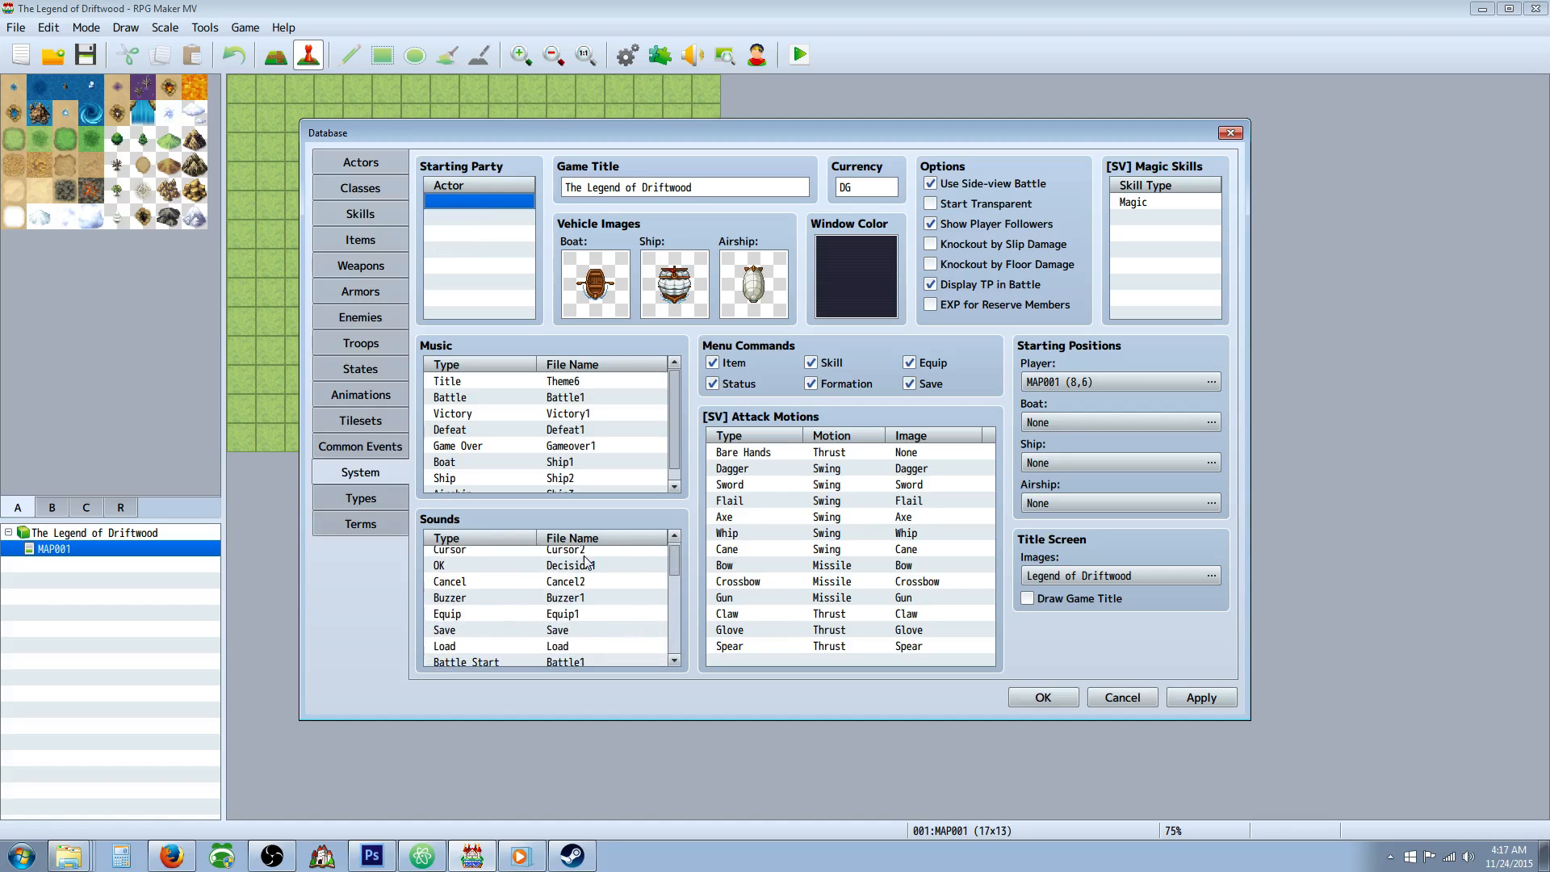
pyautogui.doubleClick(484, 555)
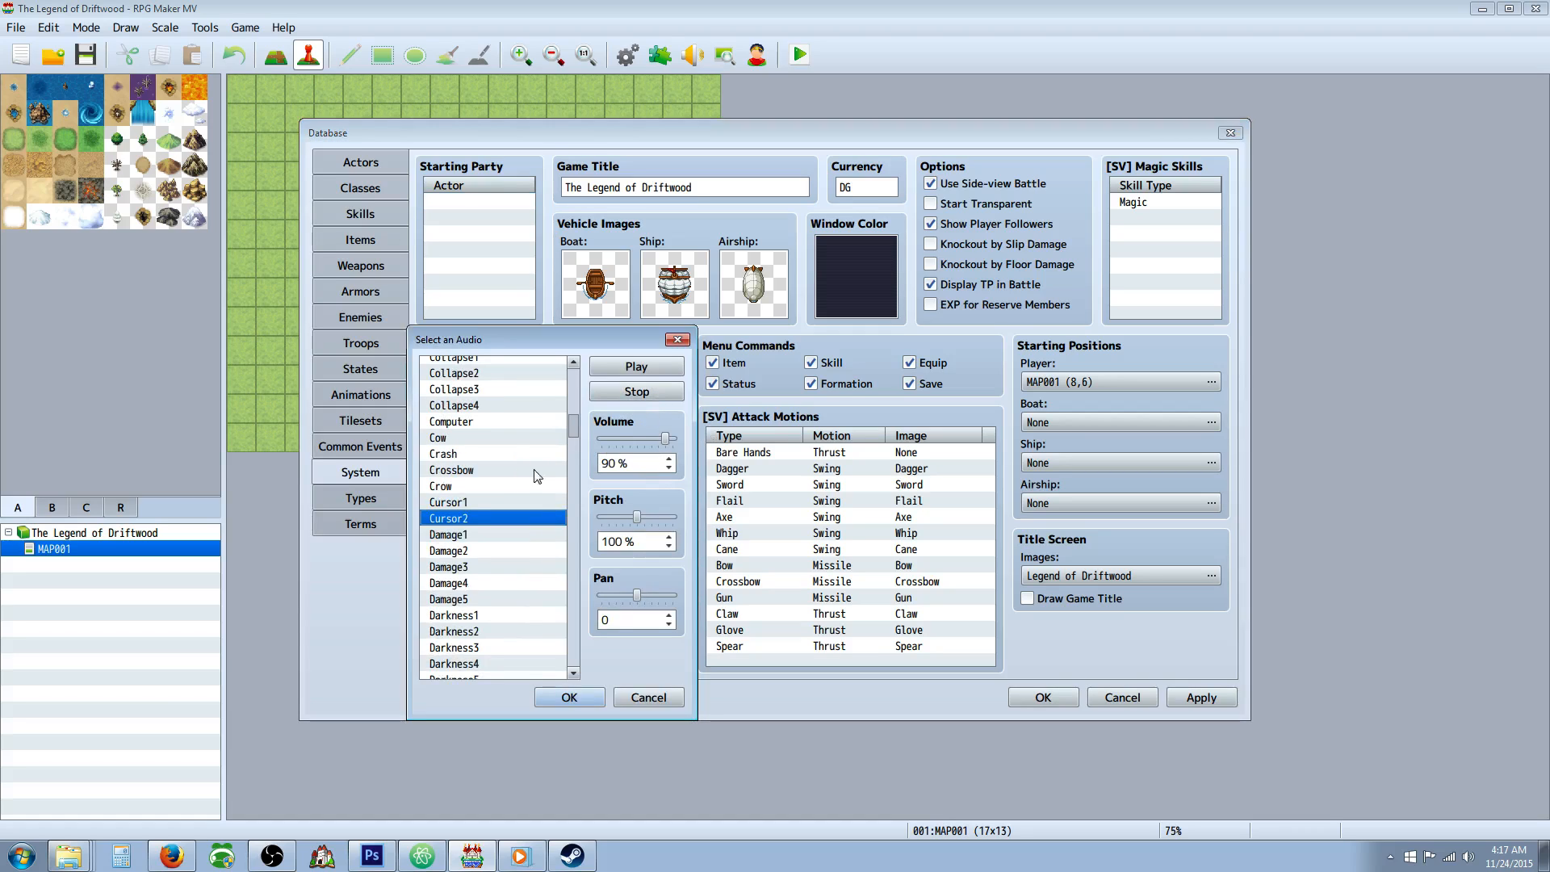
pyautogui.click(637, 368)
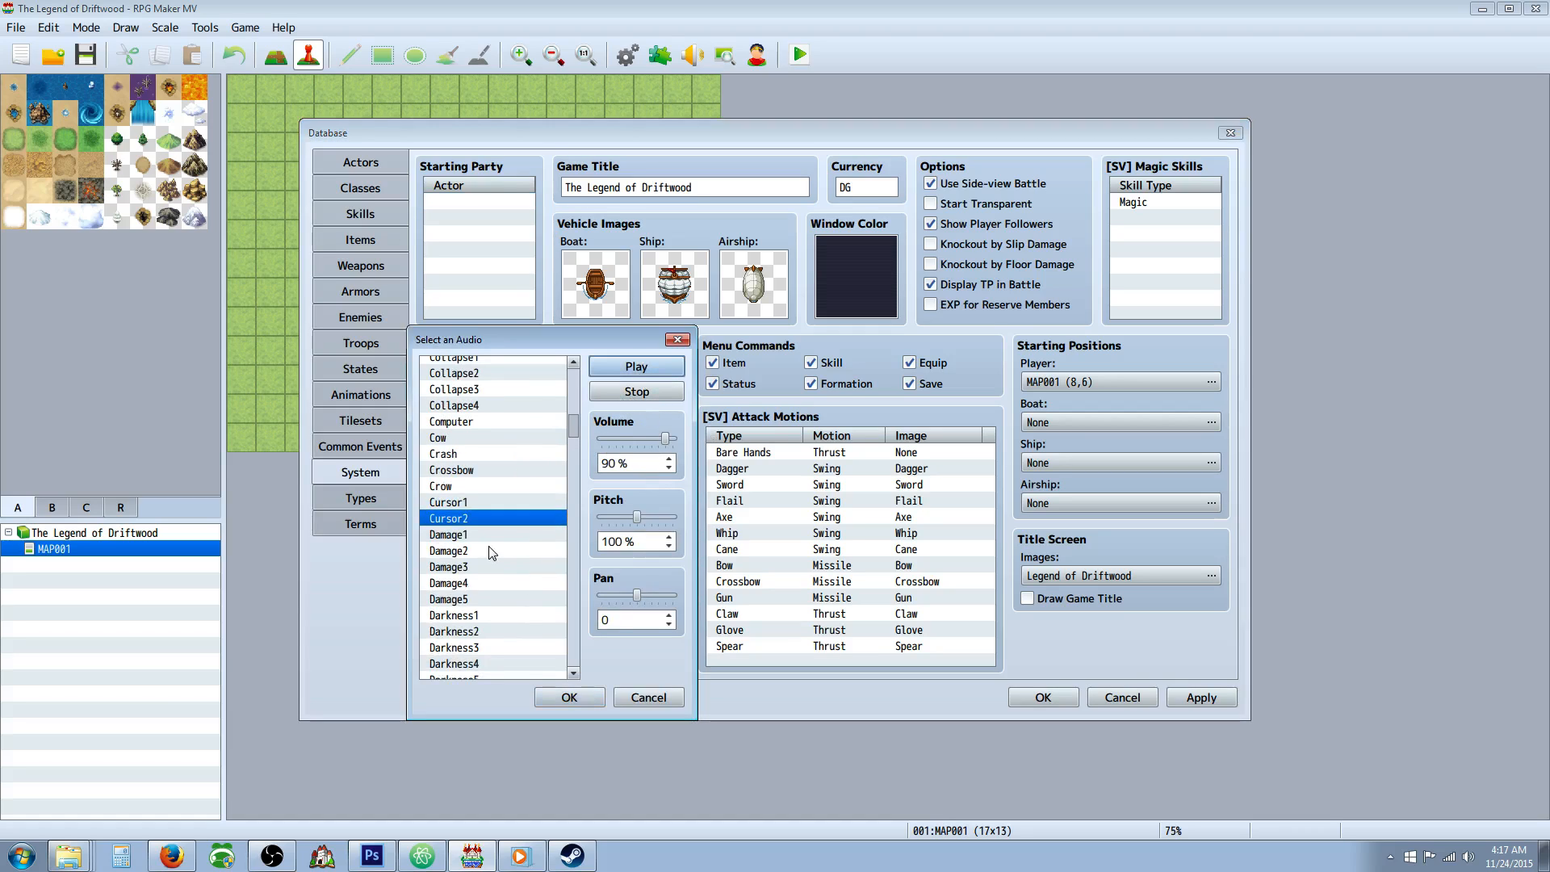
pyautogui.click(483, 502)
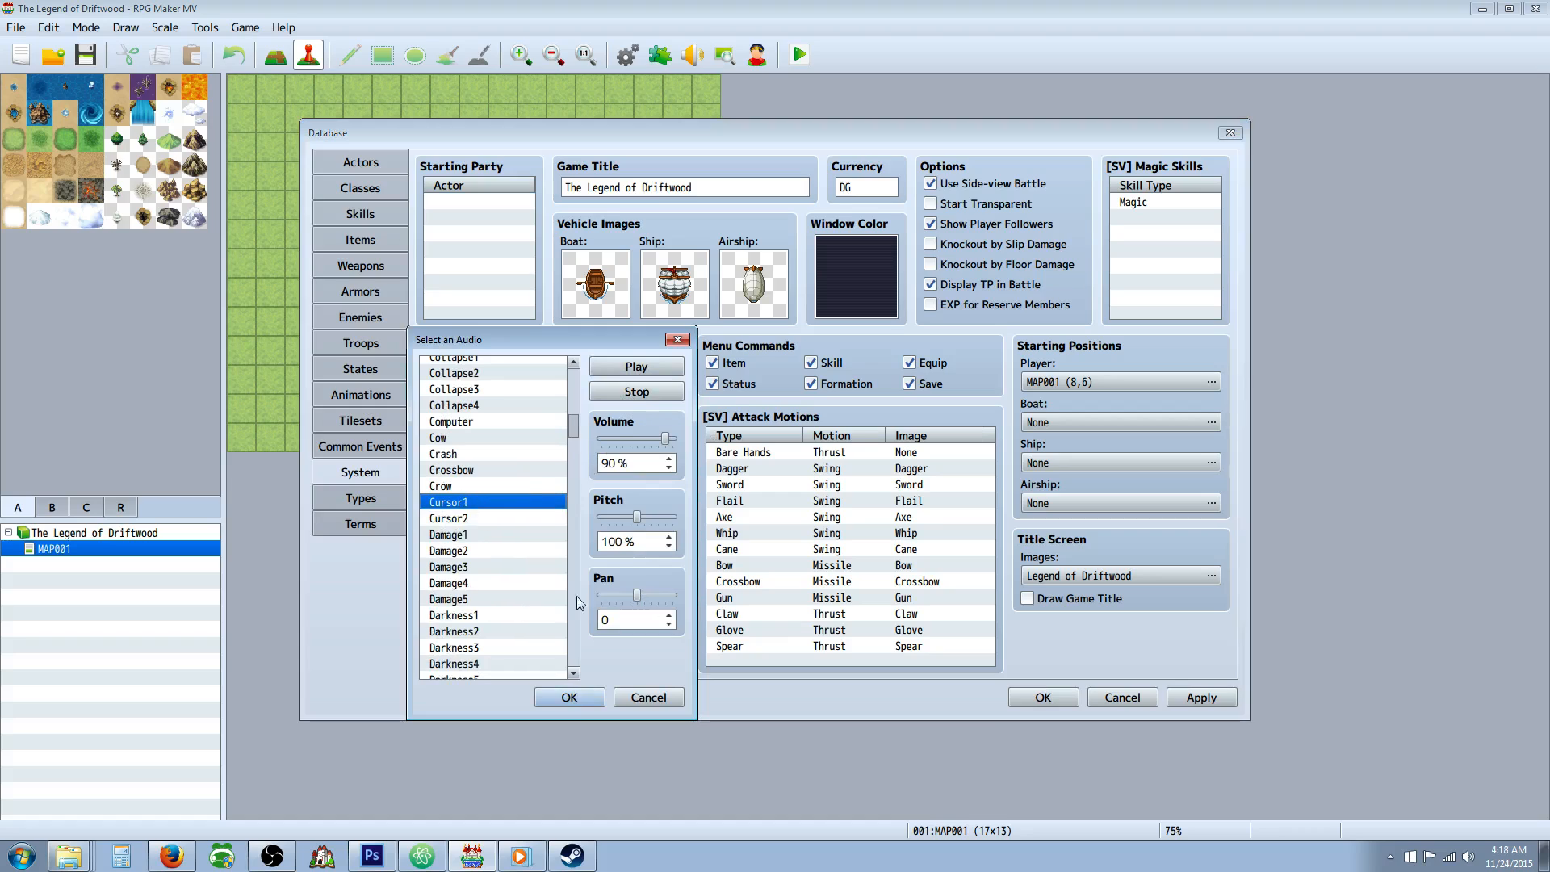
pyautogui.click(569, 697)
# Set the OK sound to Decision2 and the Cancel sound to Cancel1.
pyautogui.doubleClick(491, 569)
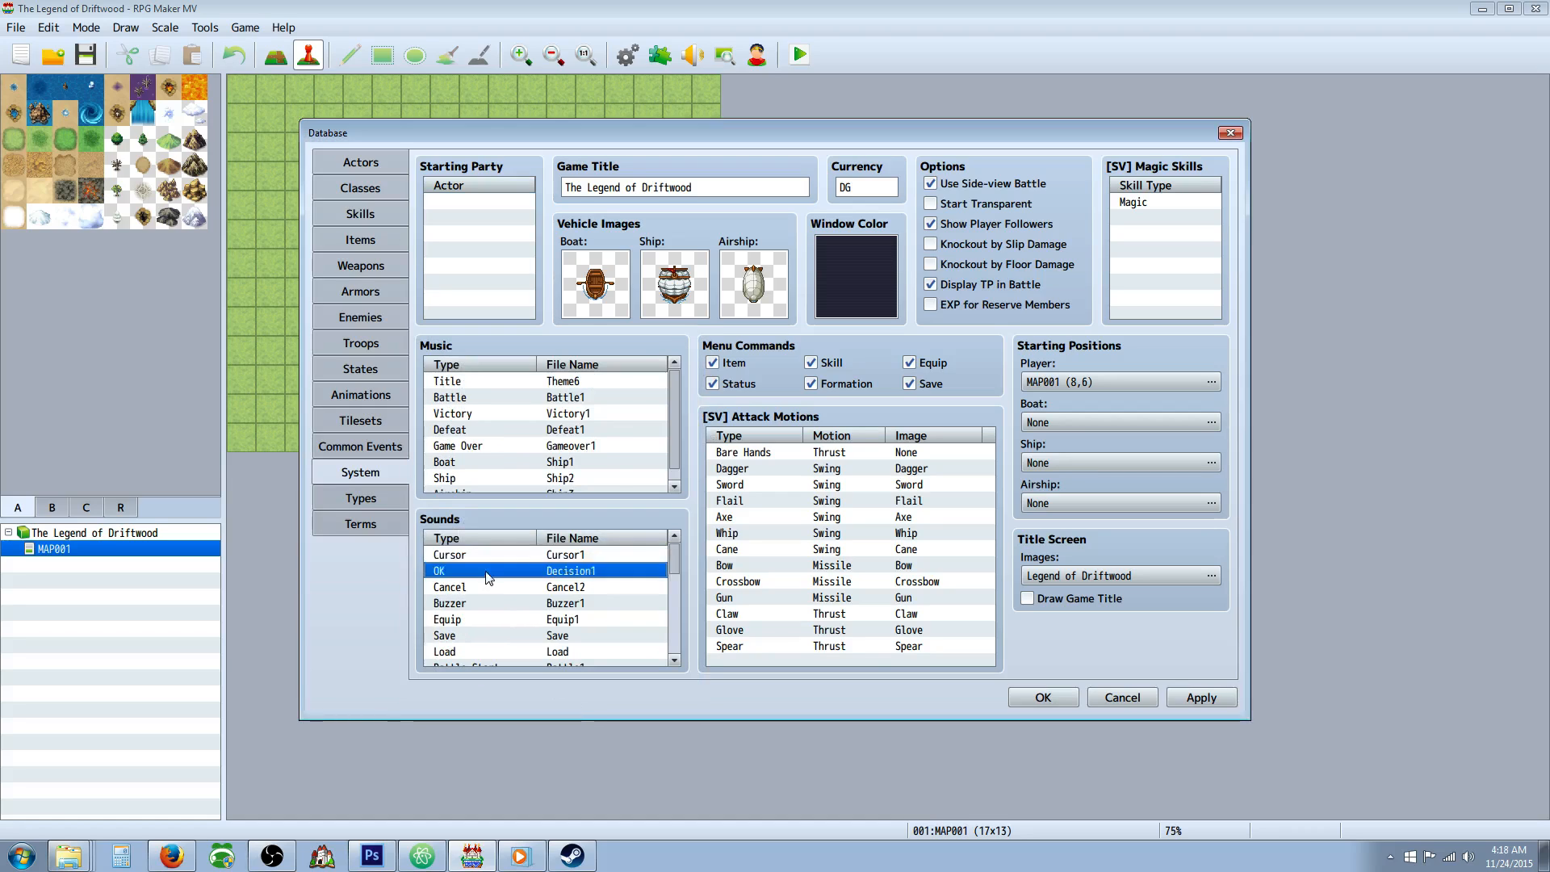
pyautogui.click(444, 537)
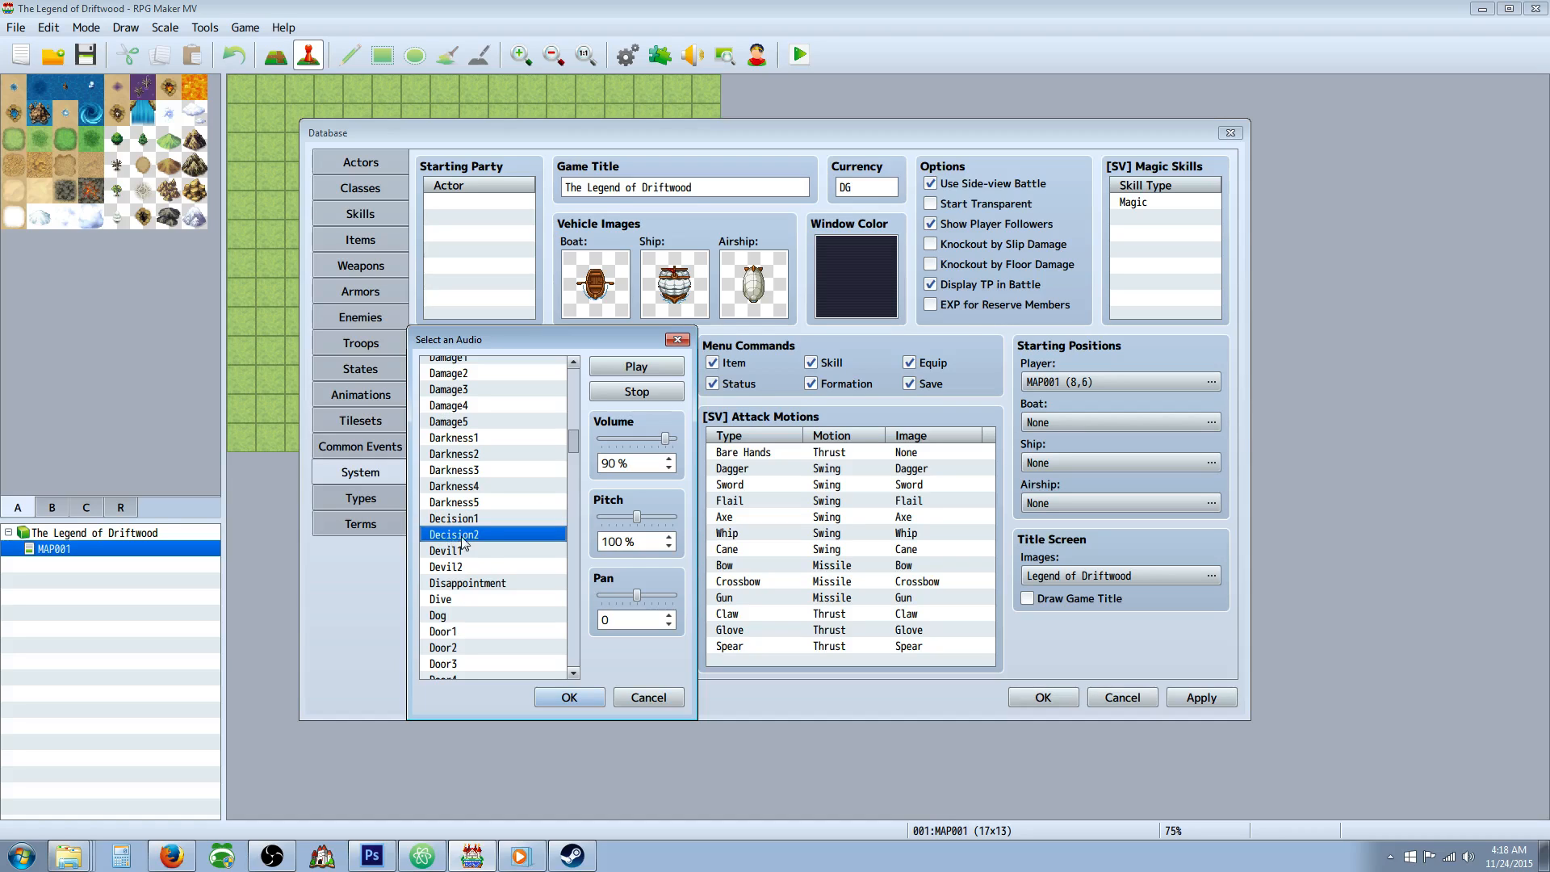
pyautogui.click(586, 701)
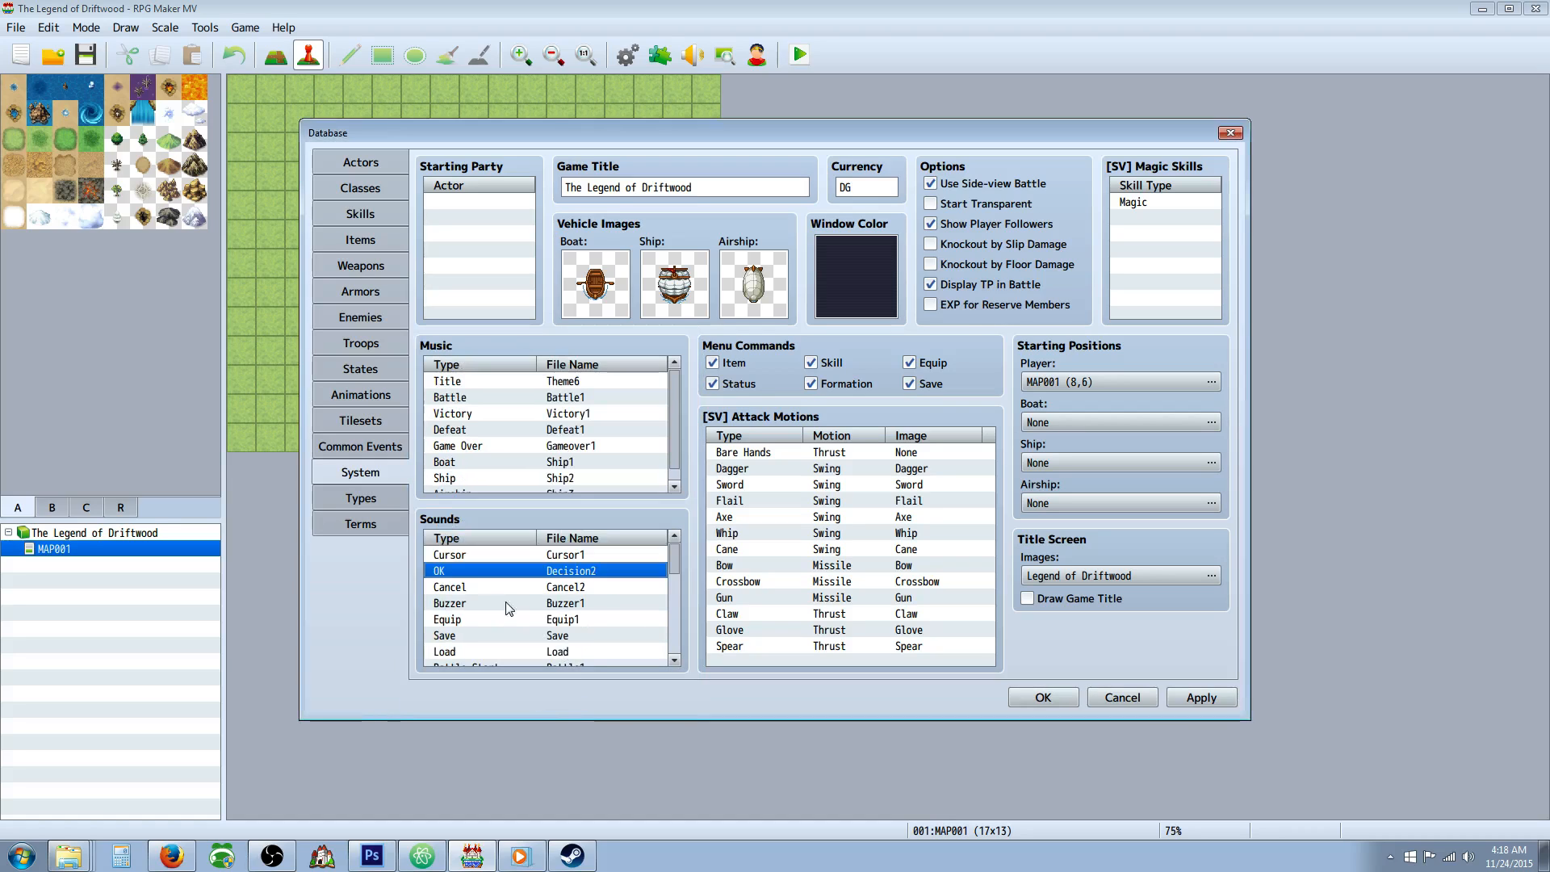
pyautogui.click(472, 588)
pyautogui.doubleClick(472, 588)
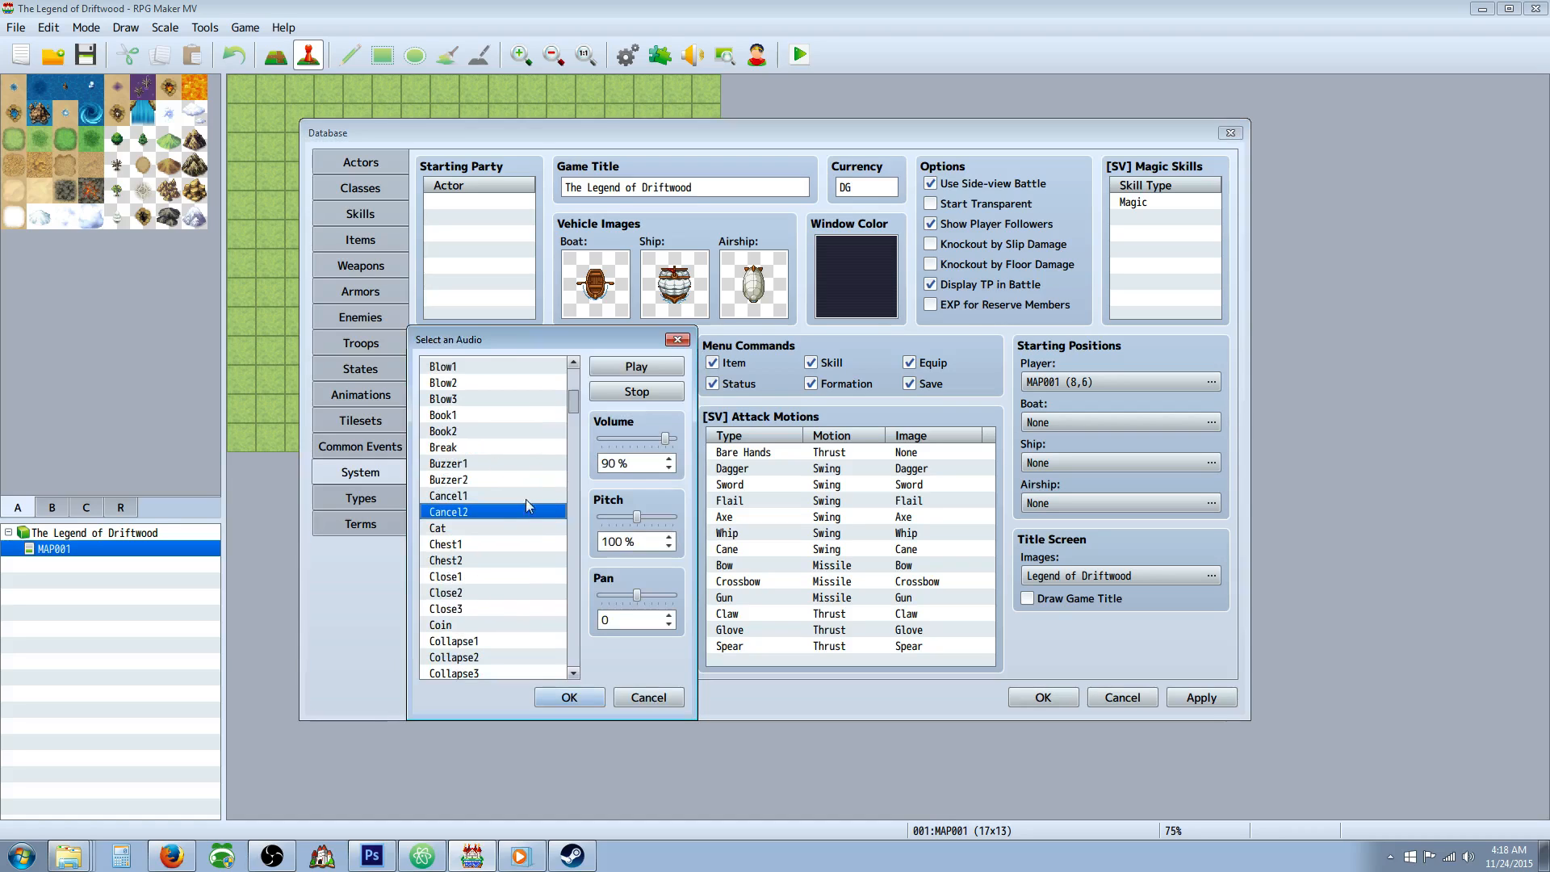
pyautogui.click(480, 497)
pyautogui.click(569, 698)
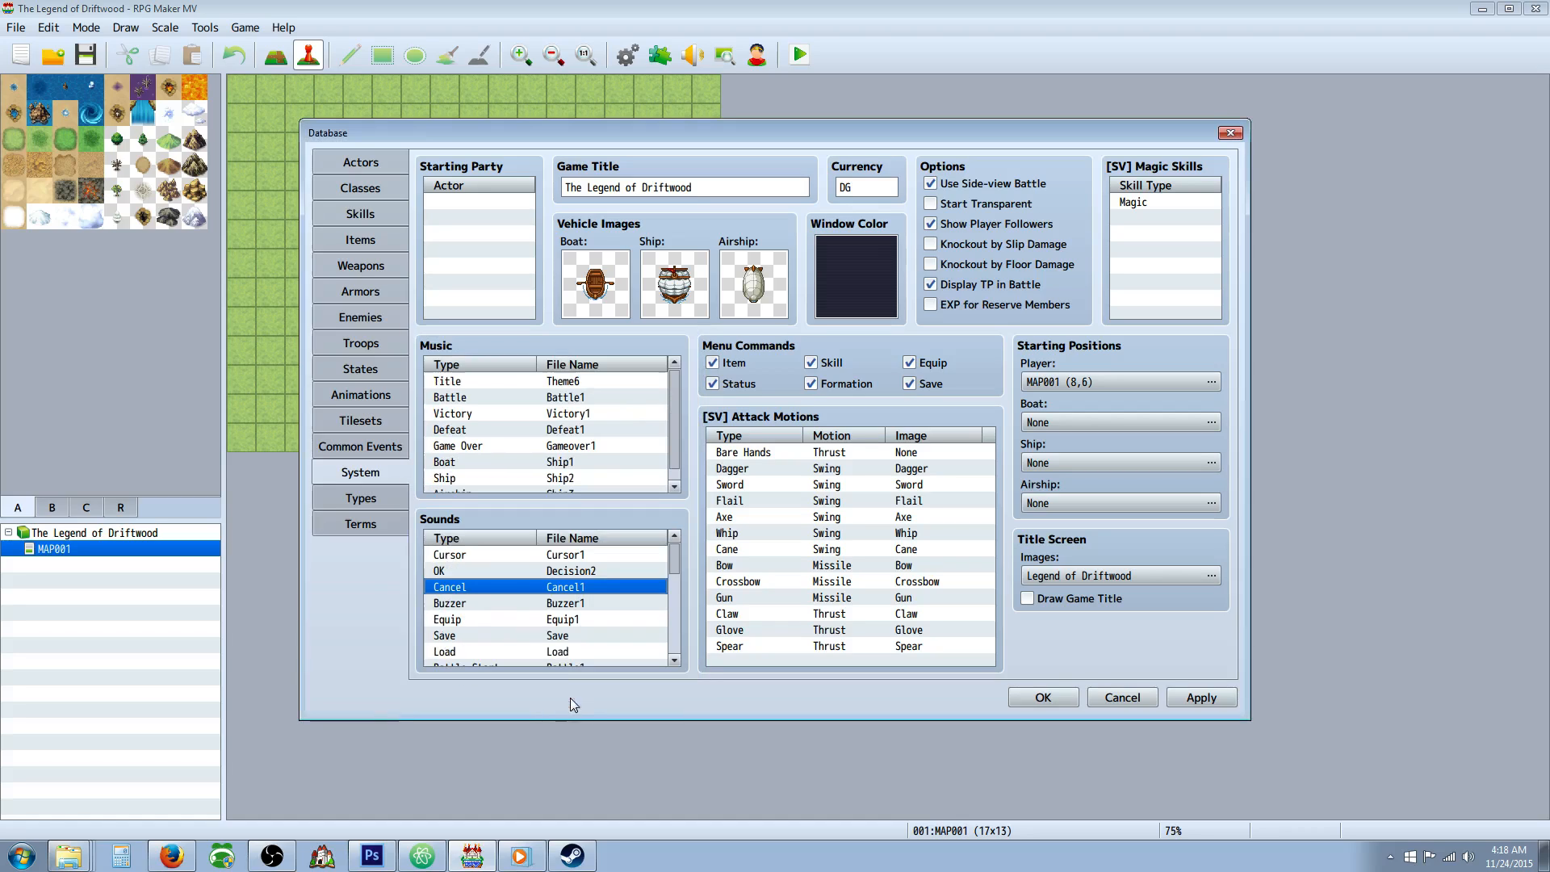
# Raise the pitch of the Equip sound slightly, using the Equip1 audio.
pyautogui.doubleClick(489, 616)
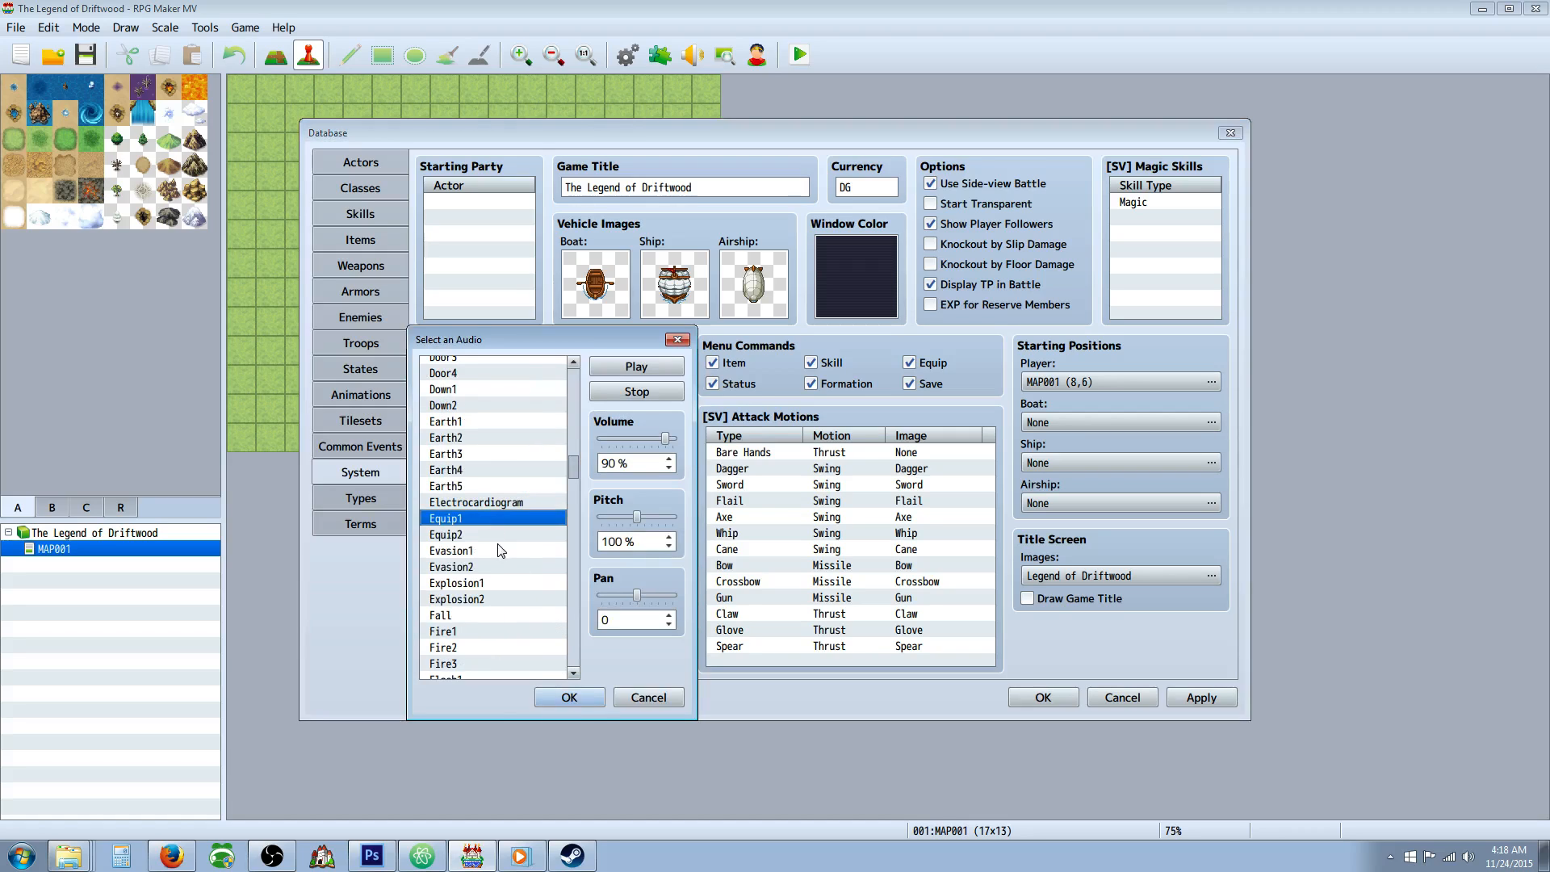
pyautogui.click(493, 528)
pyautogui.moveTo(637, 516); pyautogui.dragTo(644, 518)
pyautogui.click(569, 696)
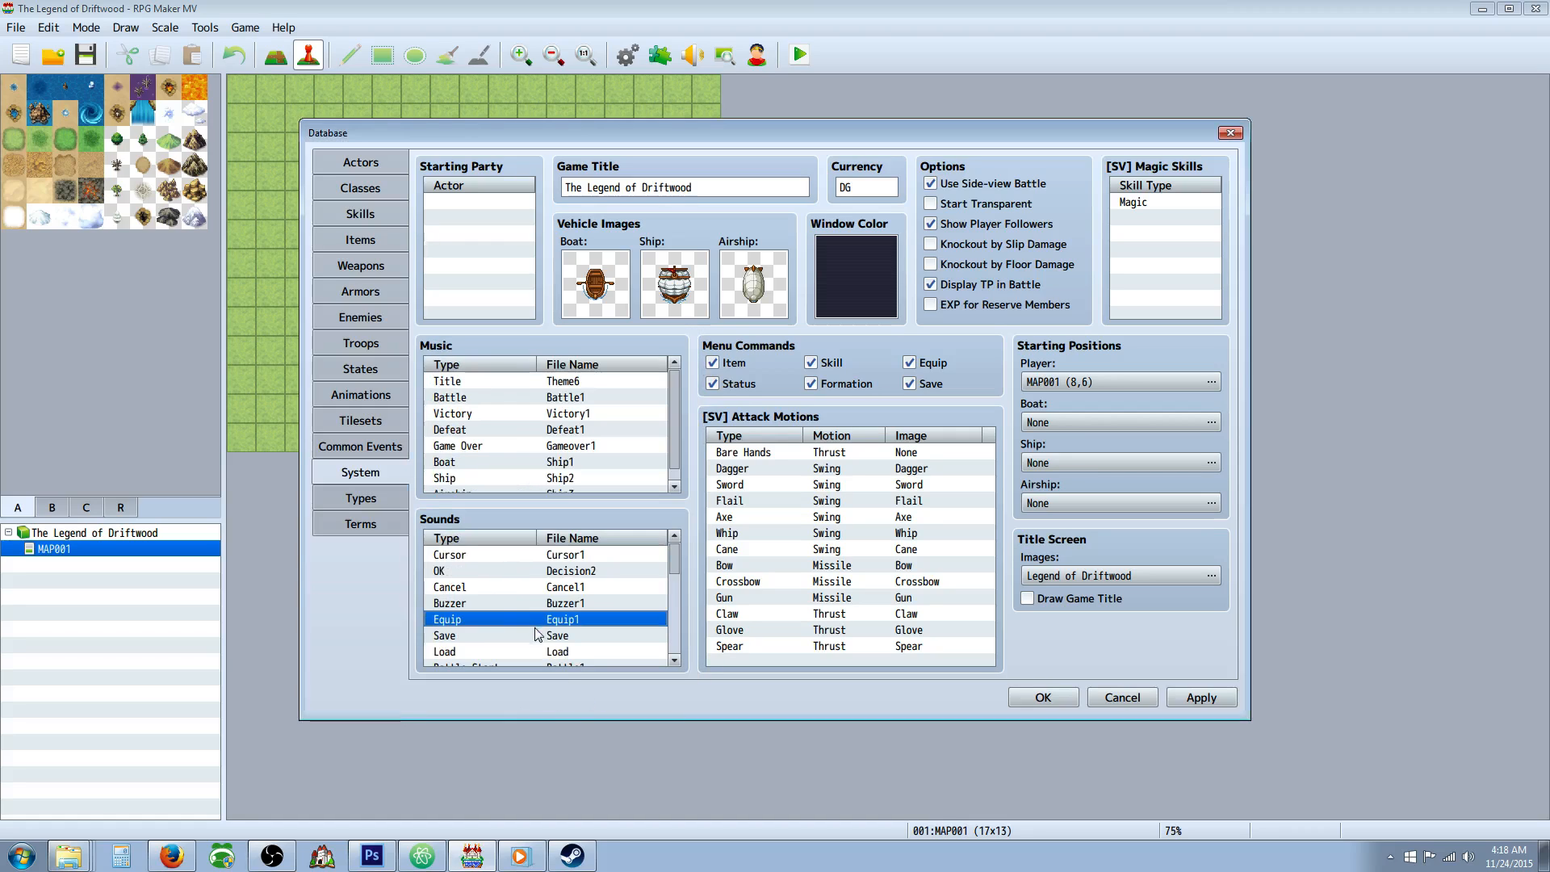
# Try several sounds for Buzzer, such as Cancel1, Cancel2, Break and Book2, and set it to Buzzer2 at 150% pitch.
pyautogui.doubleClick(533, 636)
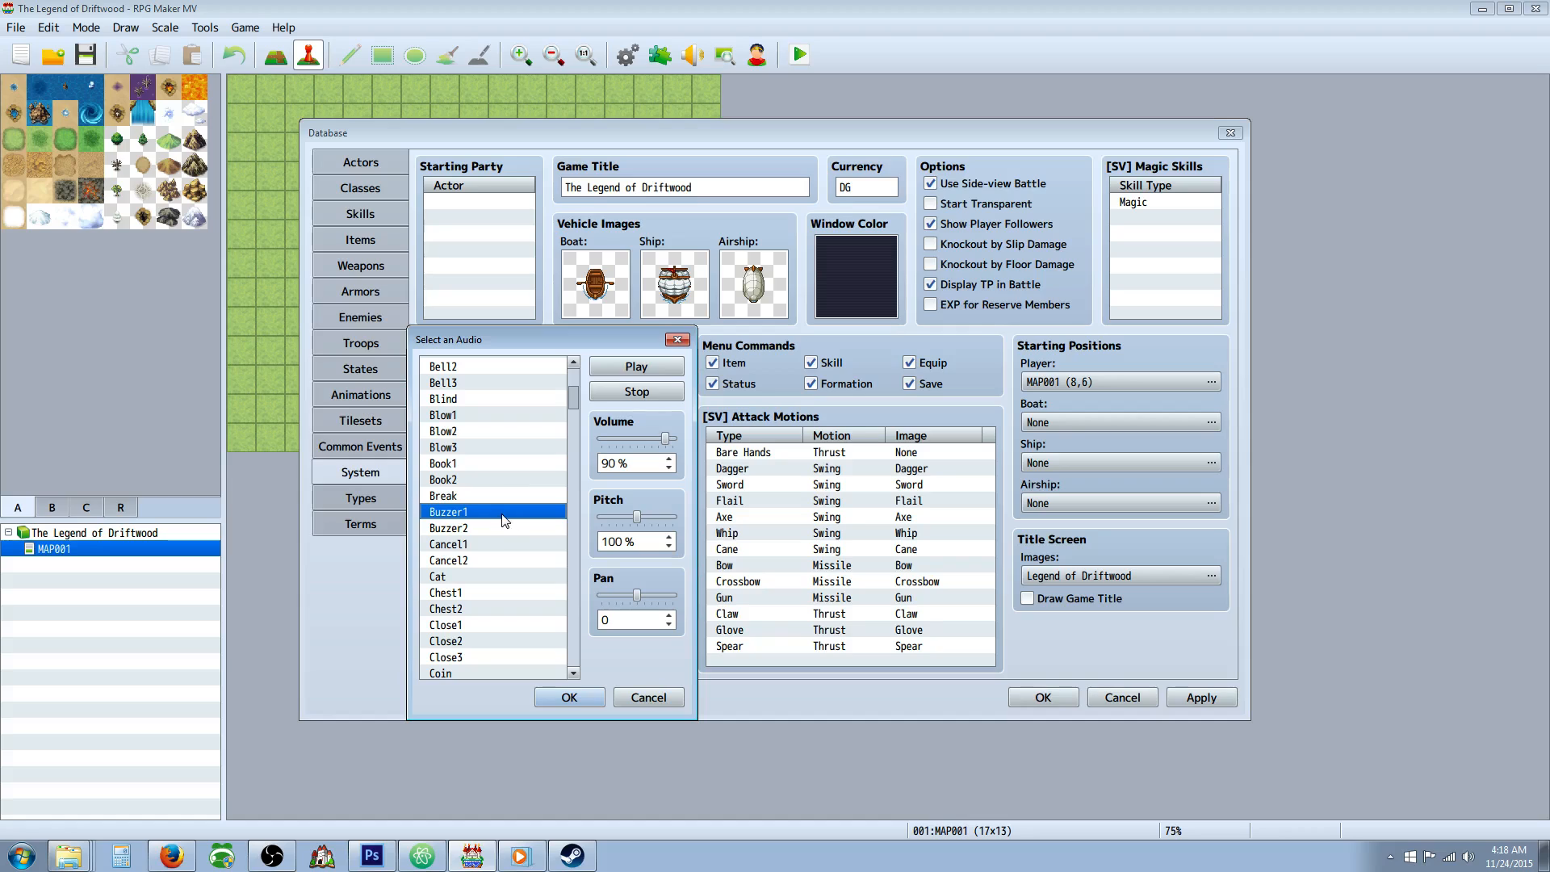
pyautogui.click(478, 530)
pyautogui.click(480, 544)
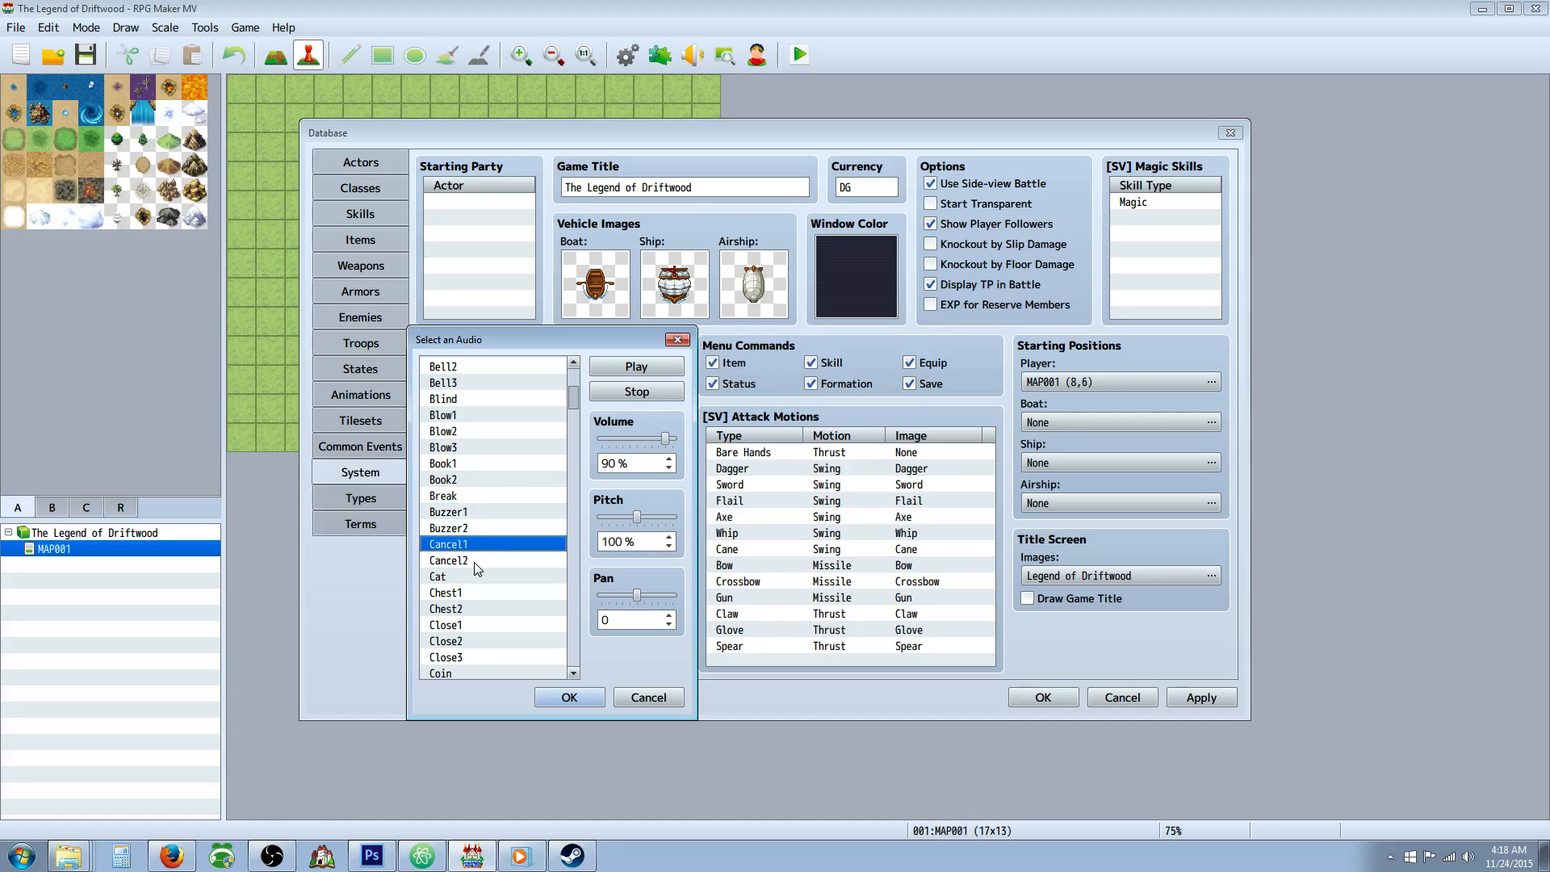
pyautogui.click(477, 563)
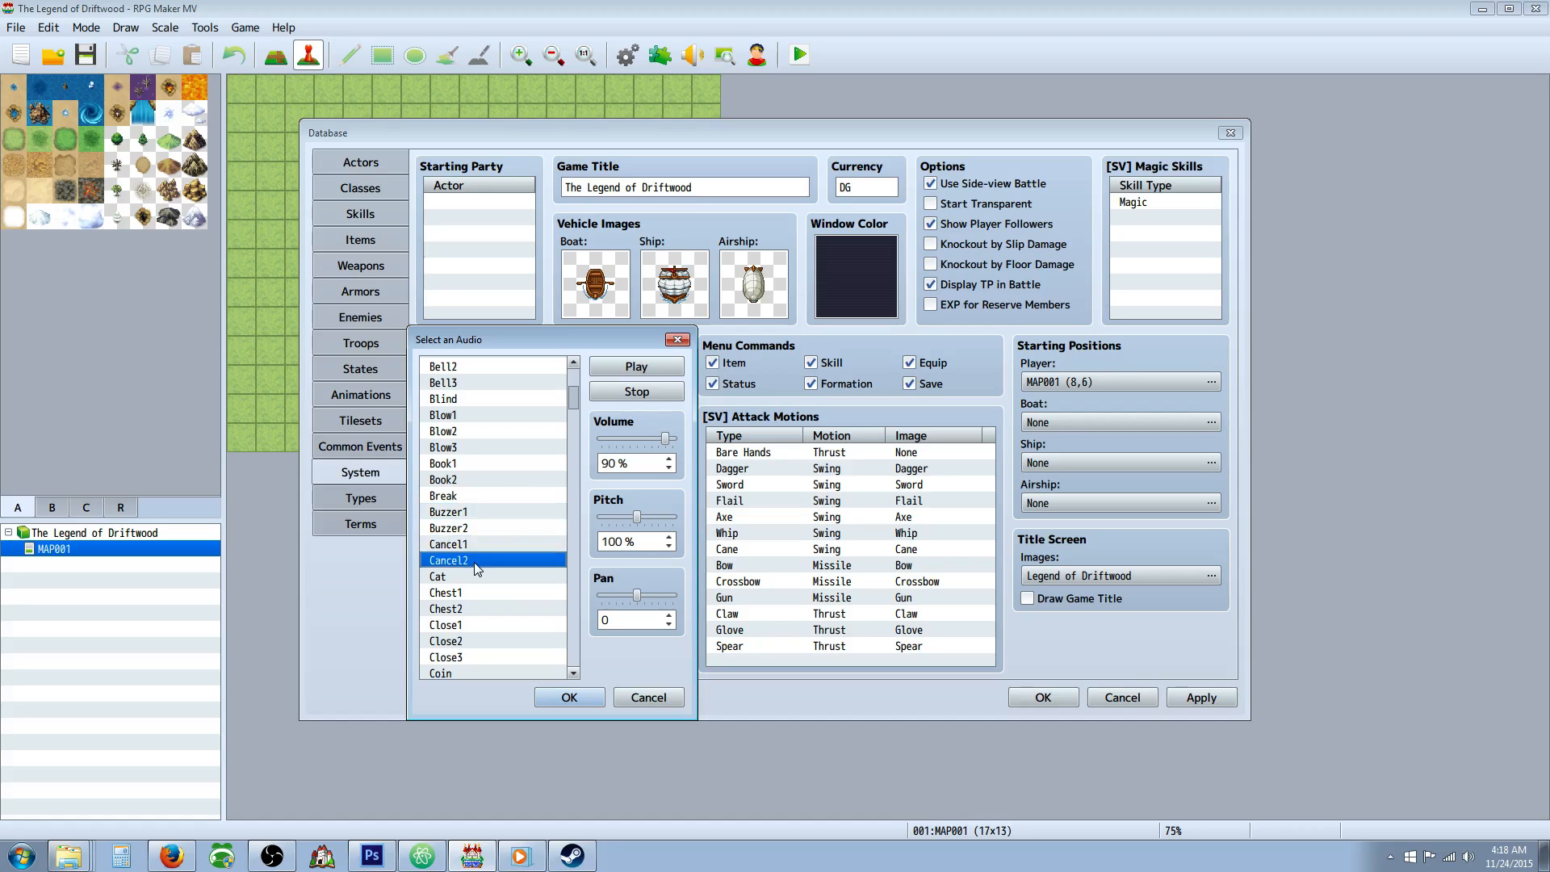
pyautogui.click(473, 513)
pyautogui.click(471, 496)
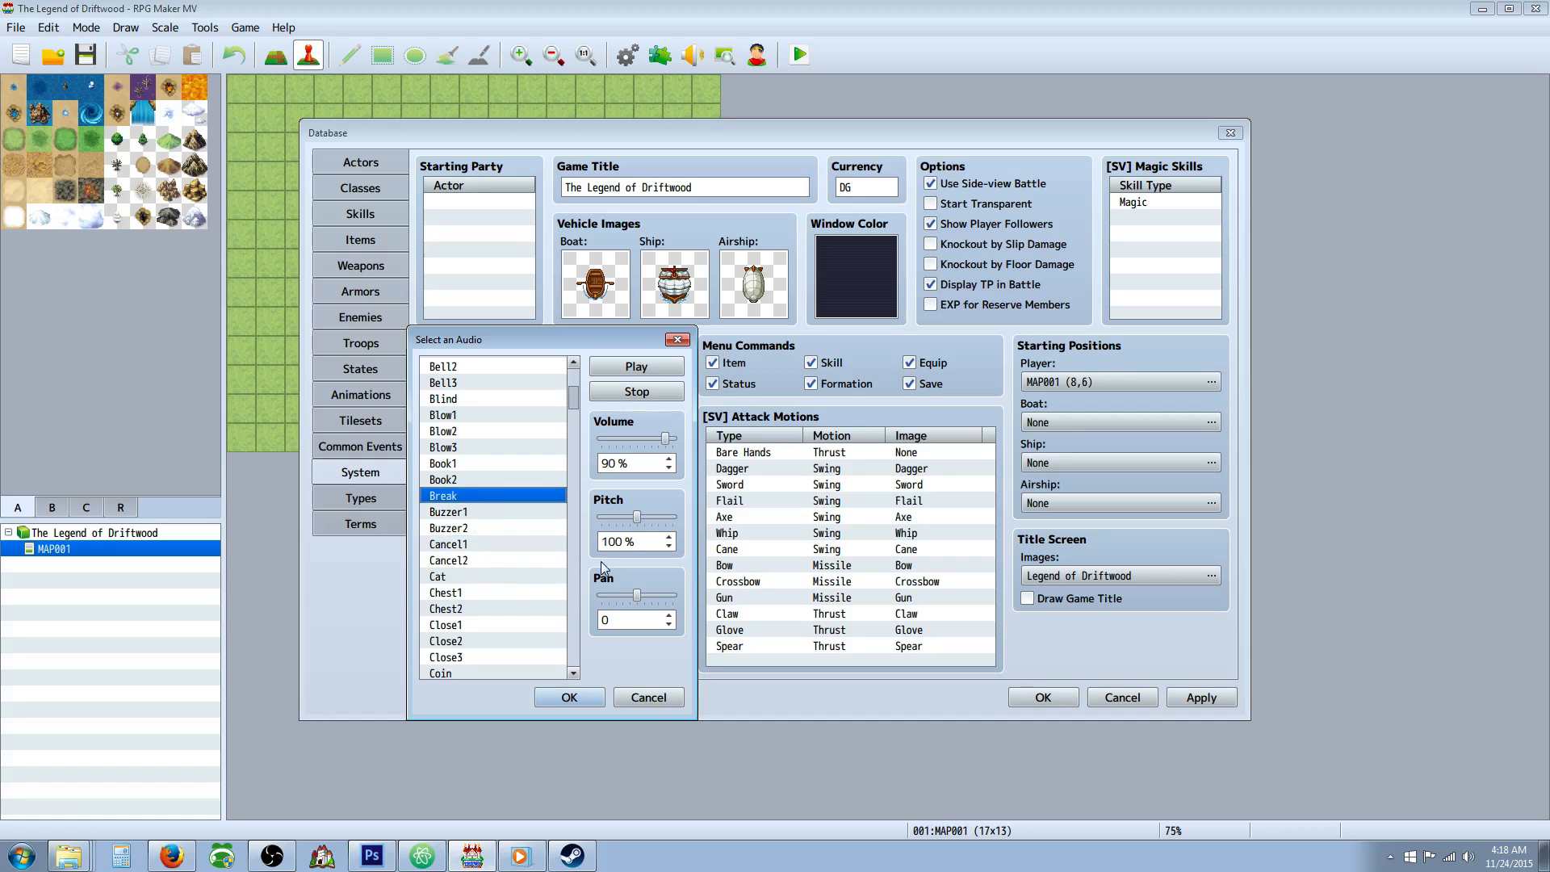
pyautogui.click(651, 369)
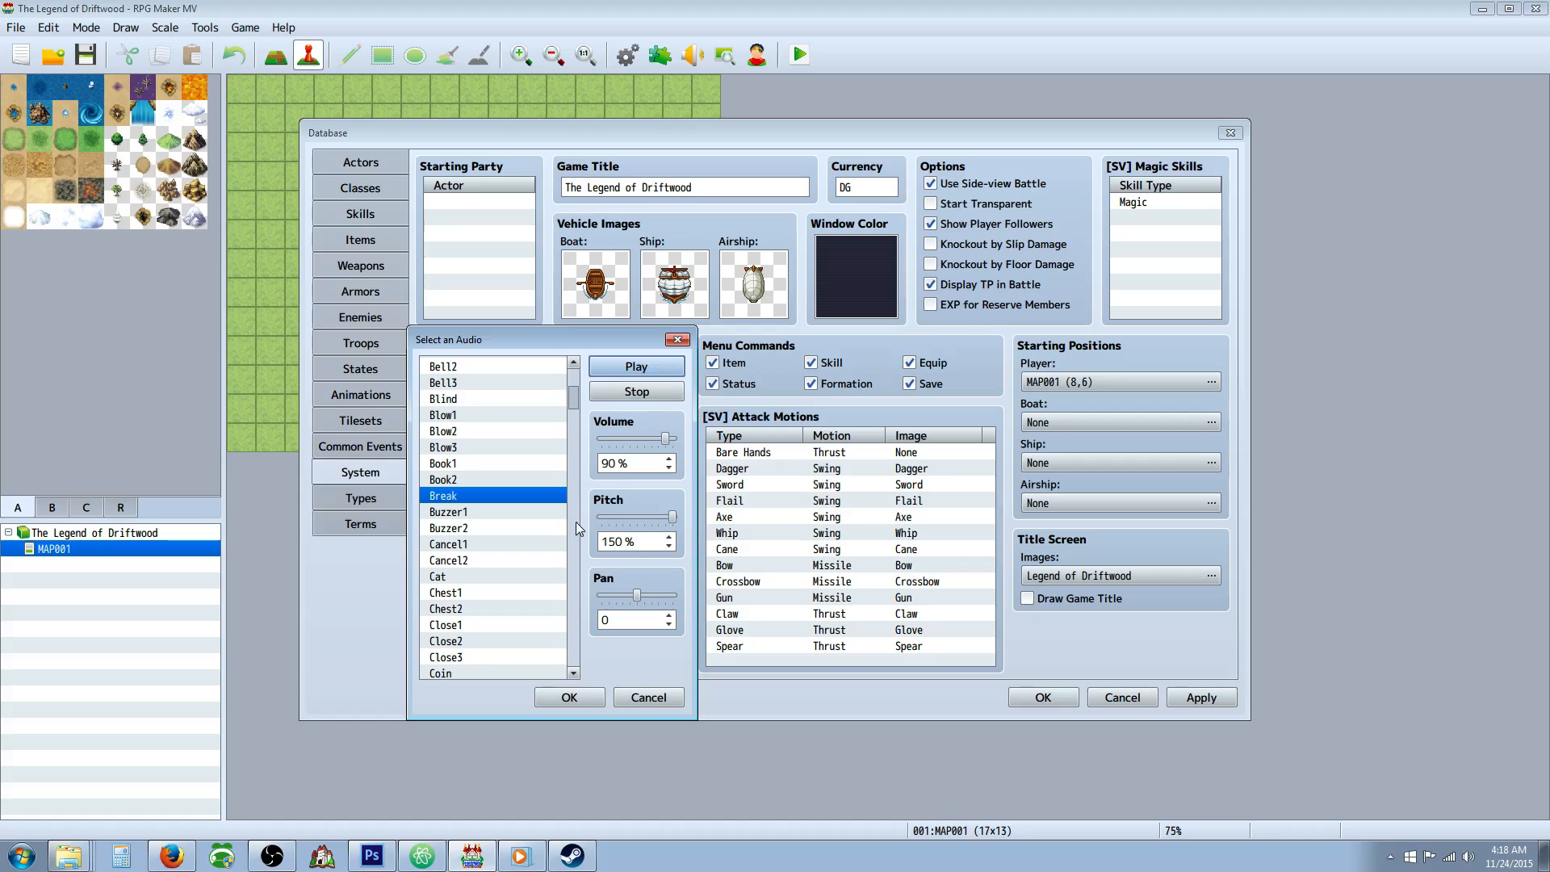
pyautogui.click(472, 515)
pyautogui.click(475, 528)
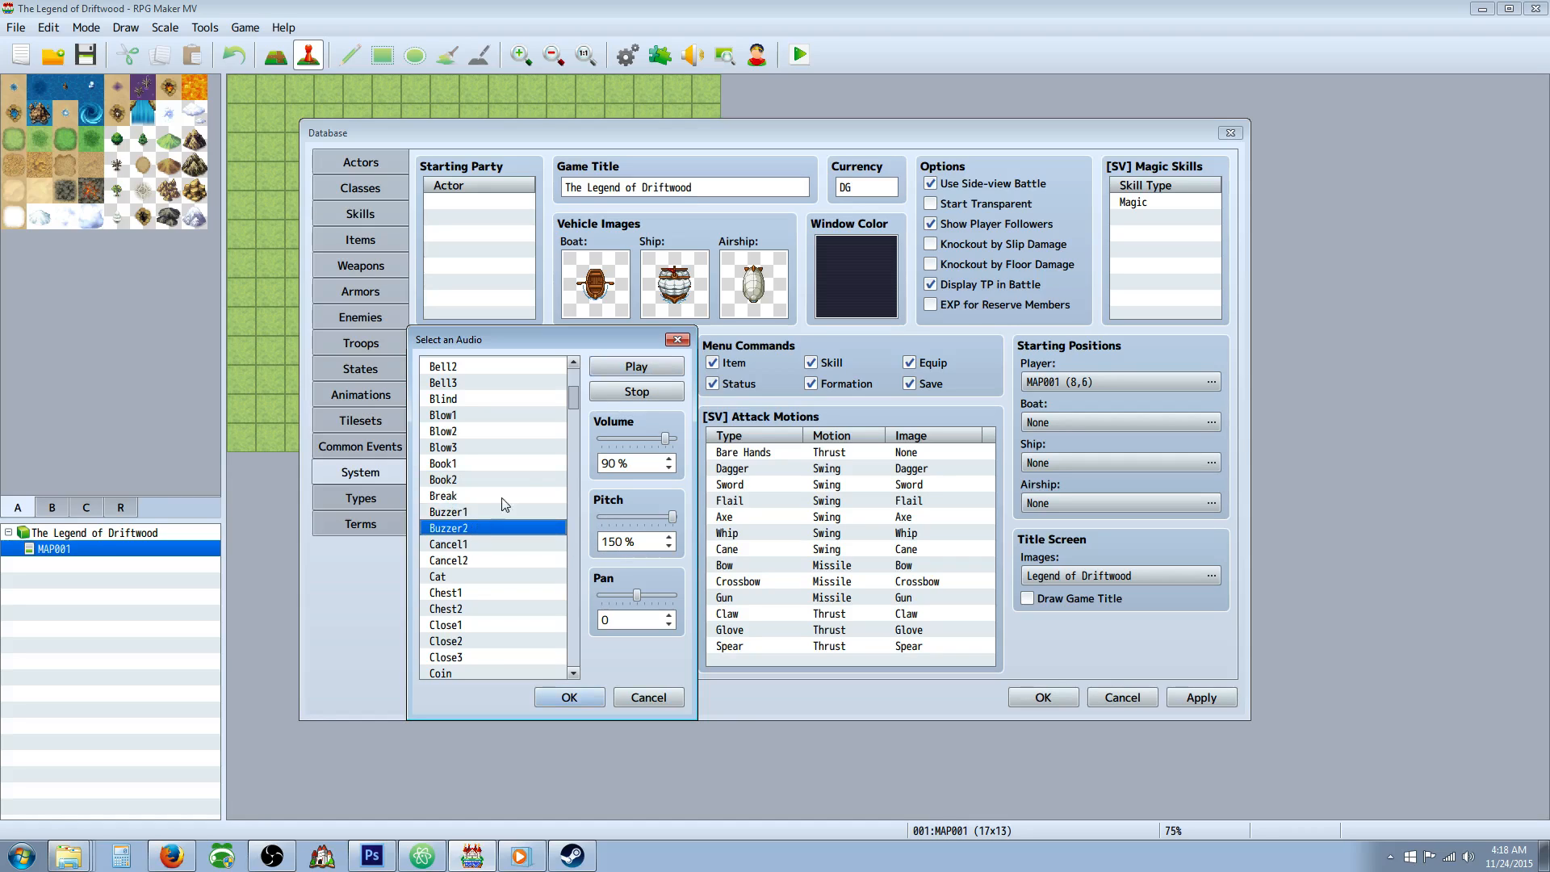
pyautogui.click(569, 697)
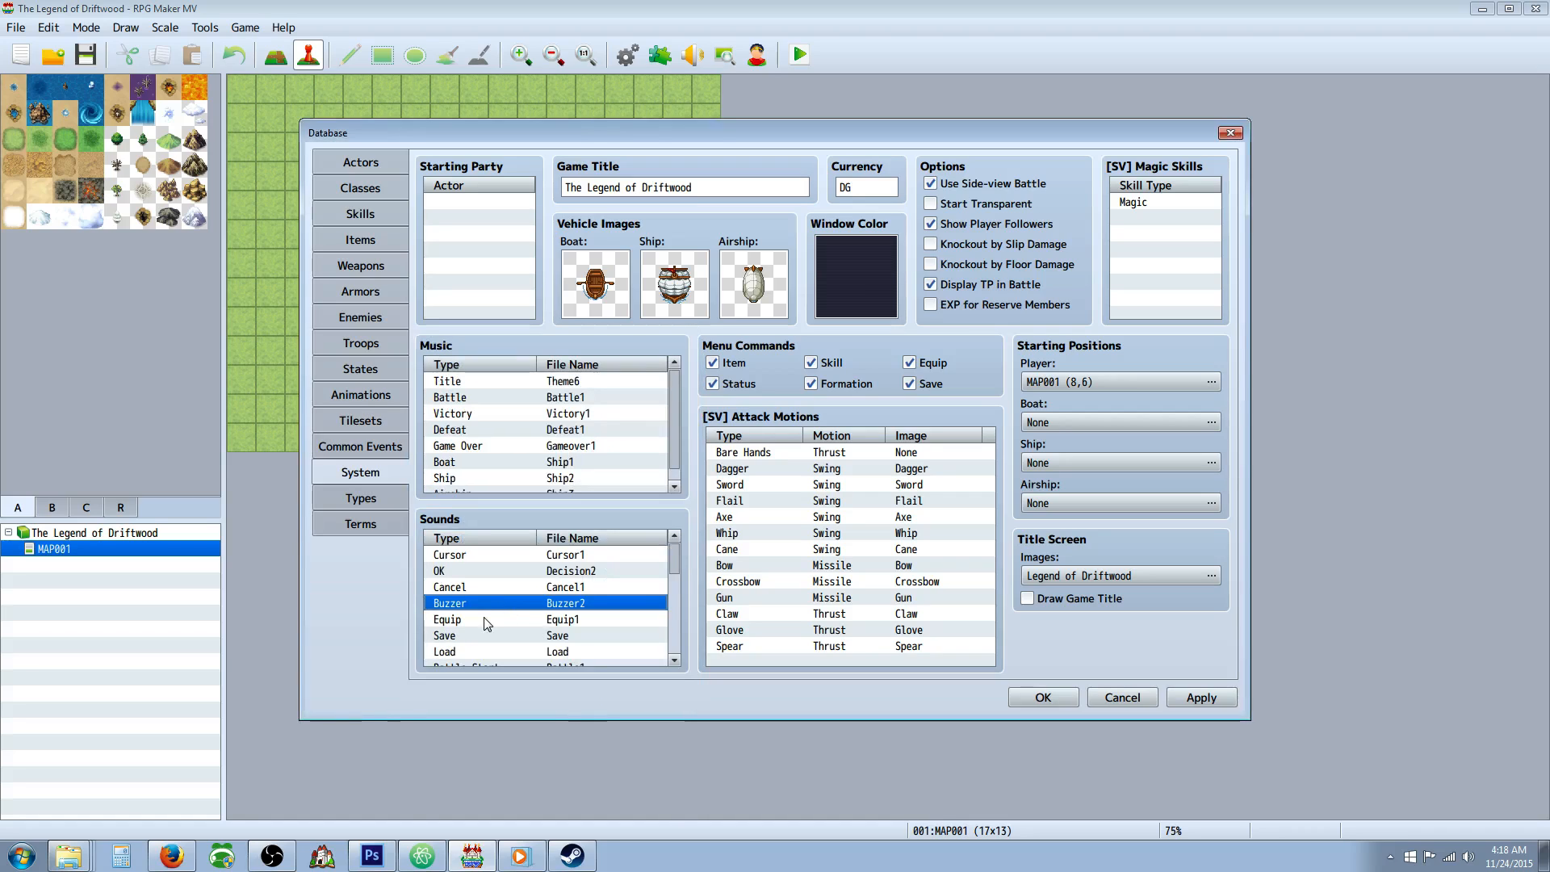
# Accept the Save audio for the Save sound and set the Load sound's pitch to 120%.
pyautogui.doubleClick(517, 604)
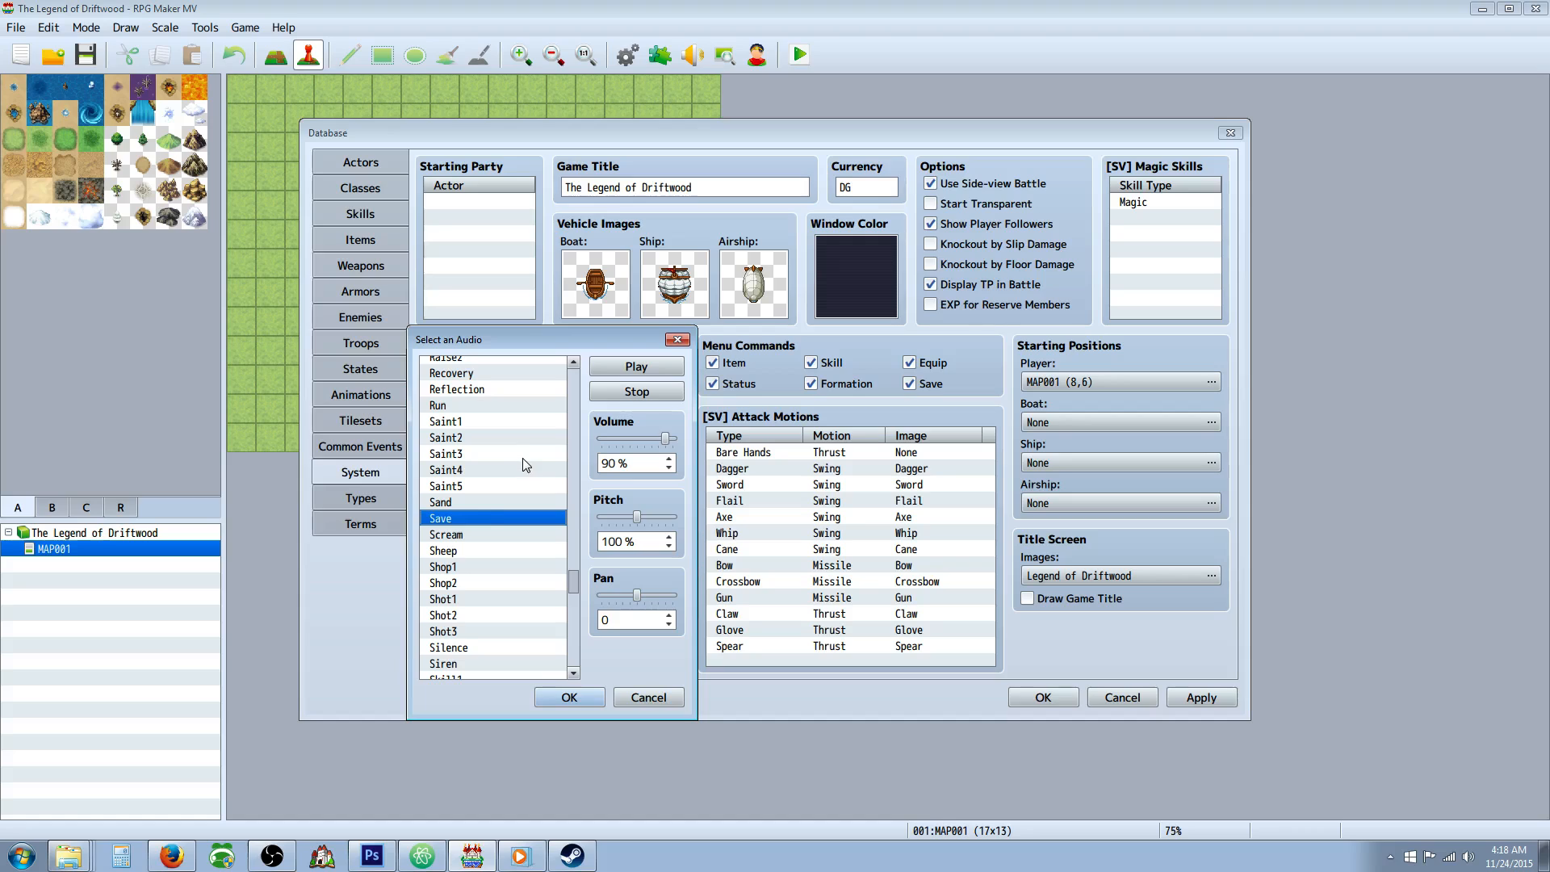
pyautogui.click(569, 697)
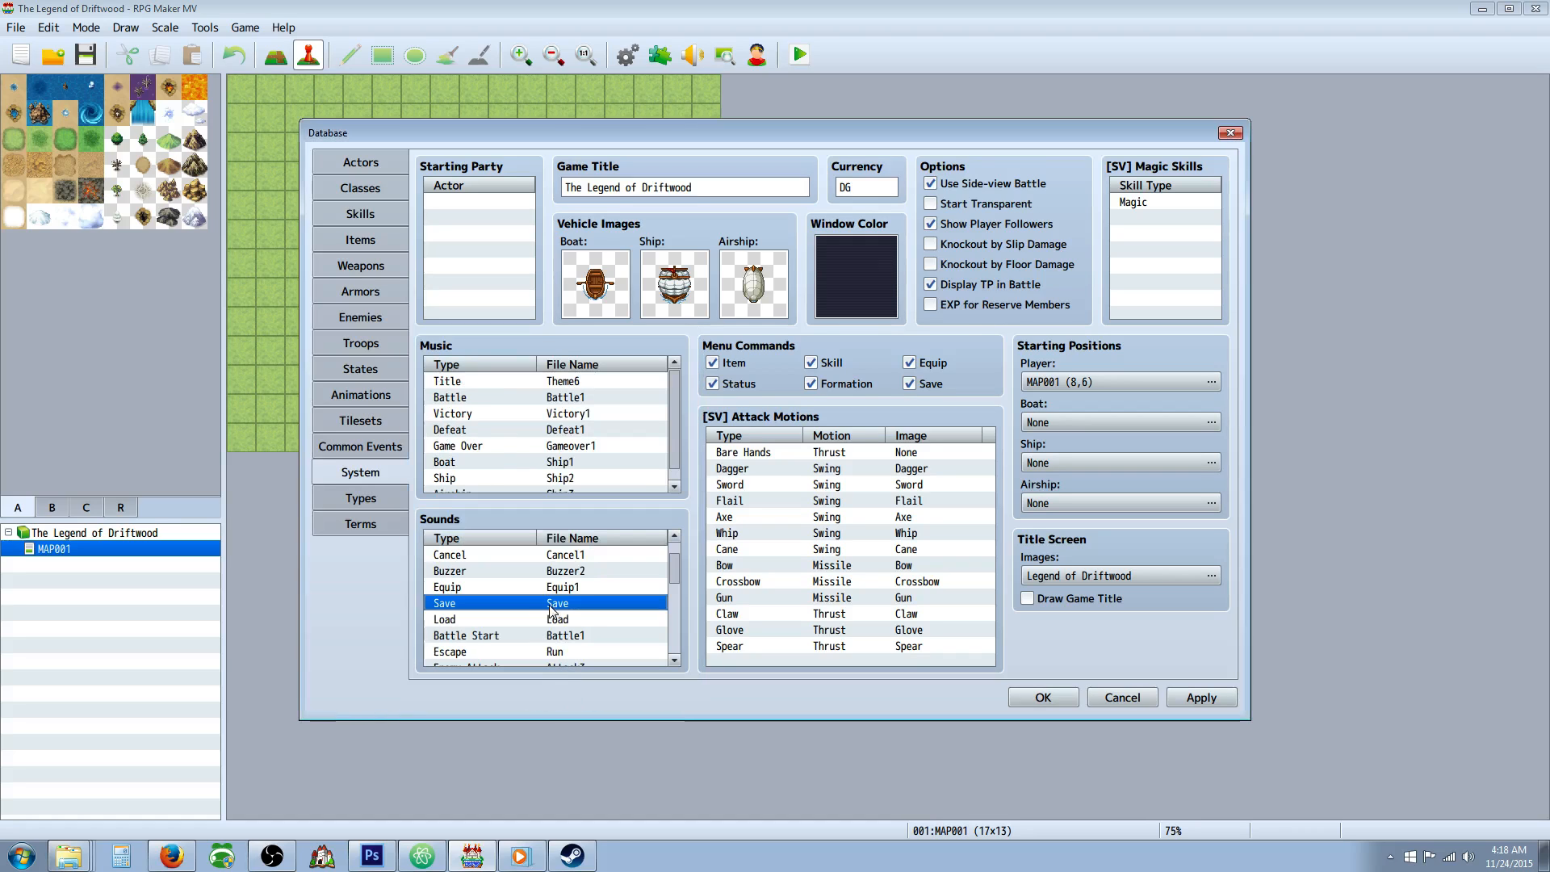
pyautogui.click(553, 620)
pyautogui.doubleClick(553, 620)
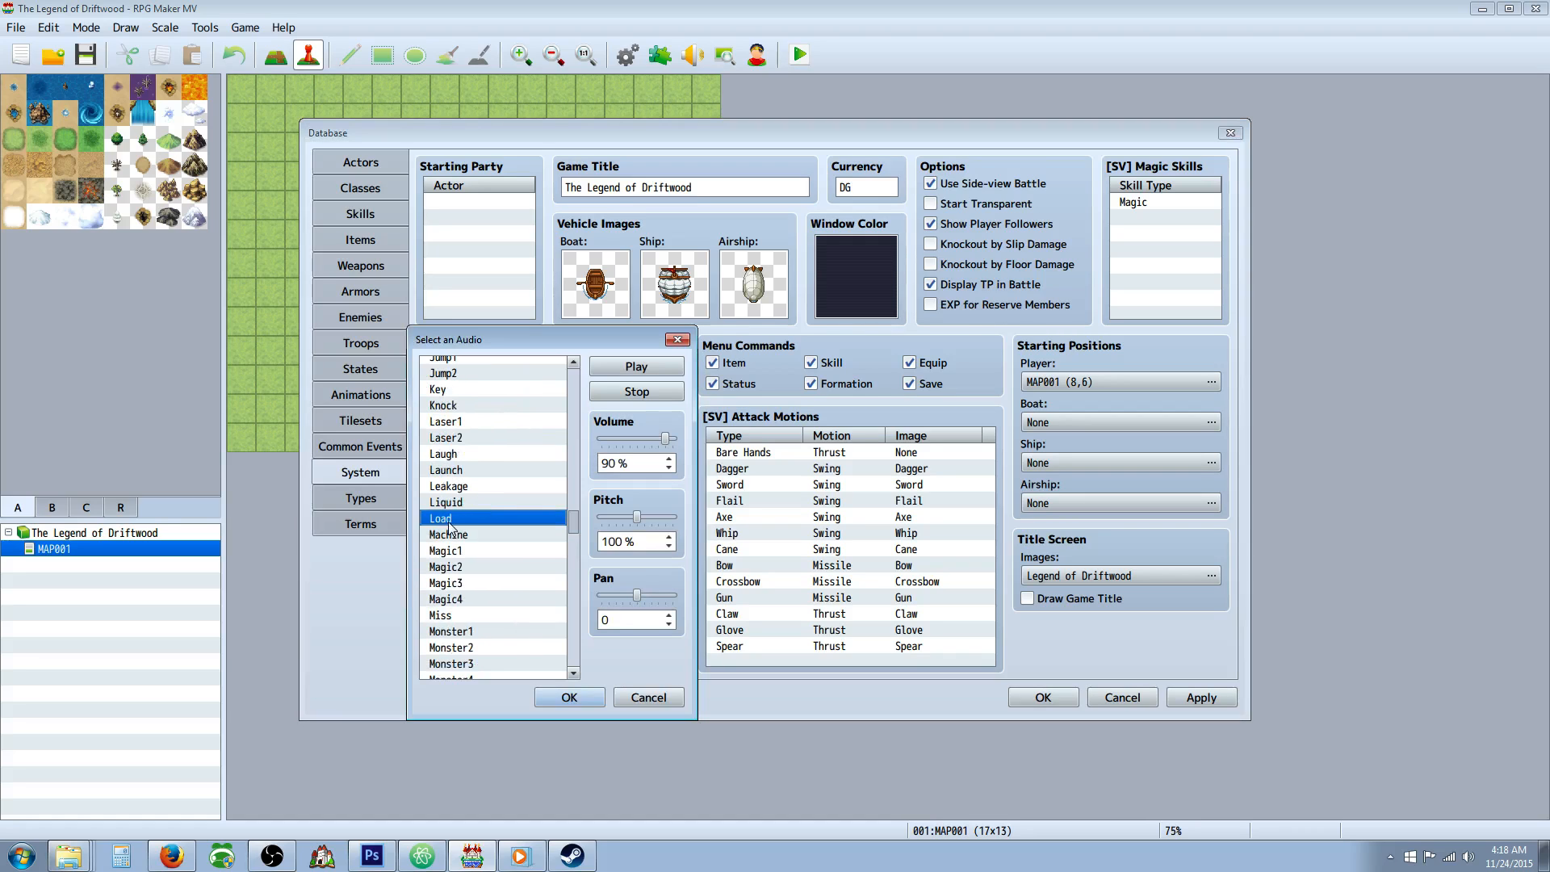
pyautogui.moveTo(638, 518); pyautogui.dragTo(654, 525)
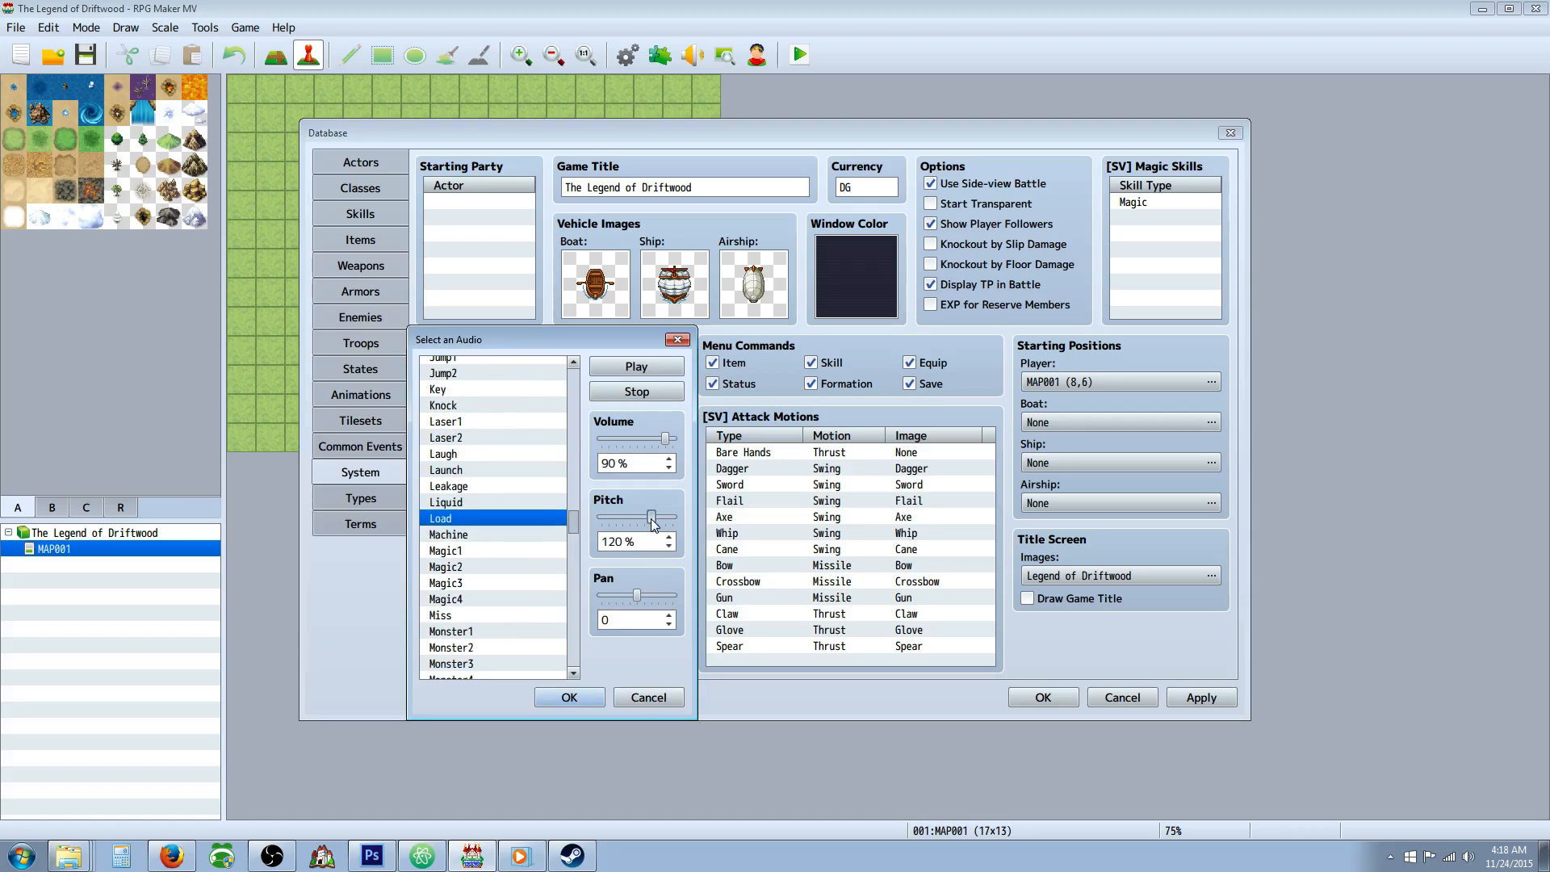
pyautogui.click(652, 370)
pyautogui.click(588, 701)
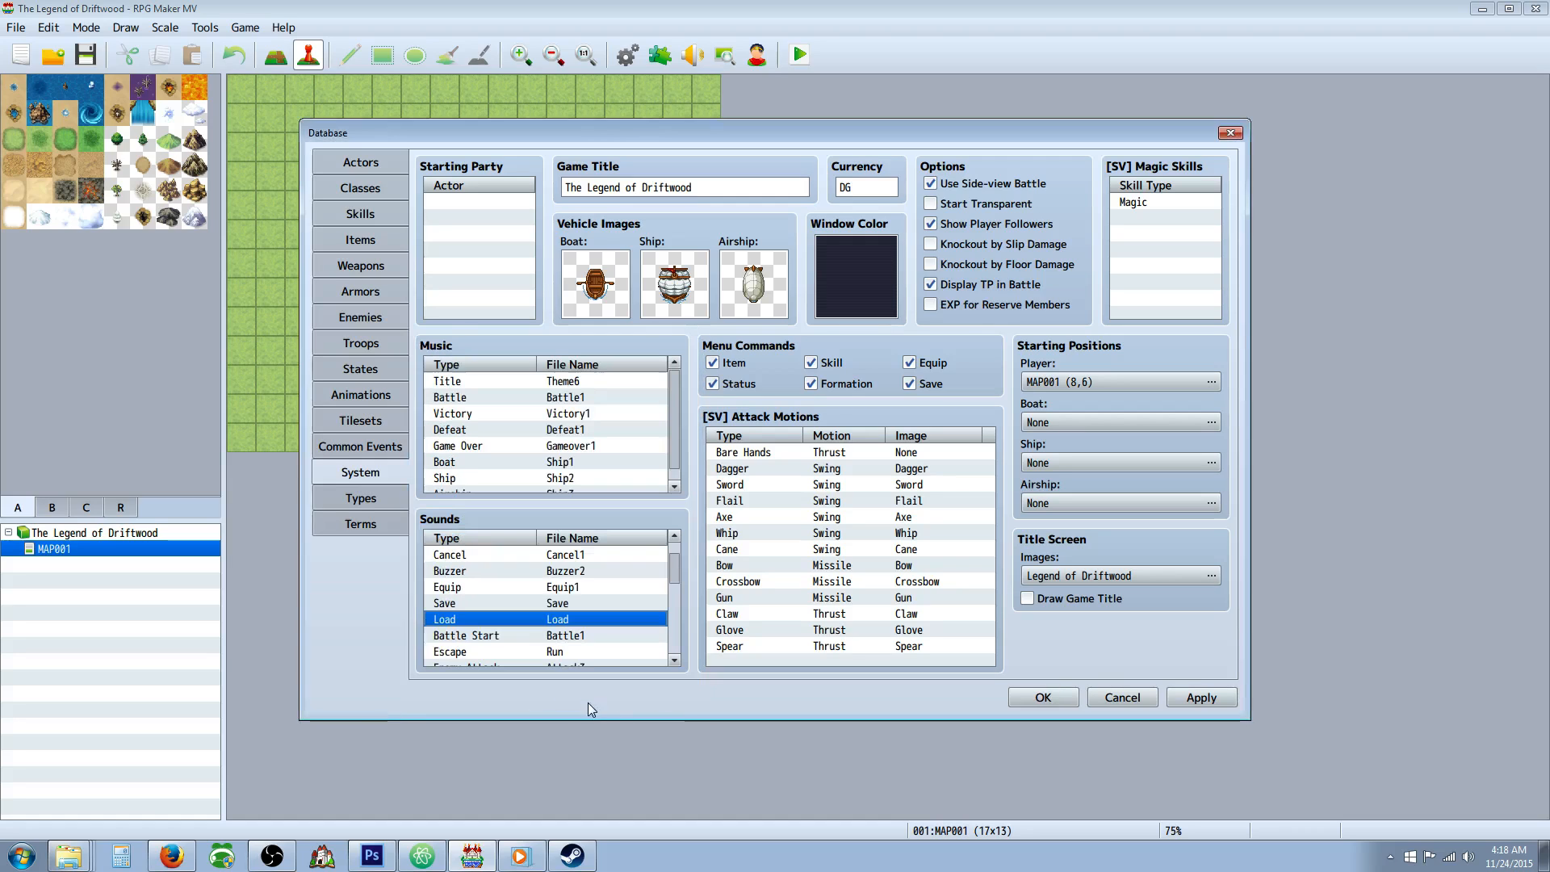
# Compare the Battle1, Battle2 and Battle3 audio and set the Battle Start sound to Battle3.
pyautogui.doubleClick(590, 635)
pyautogui.click(502, 511)
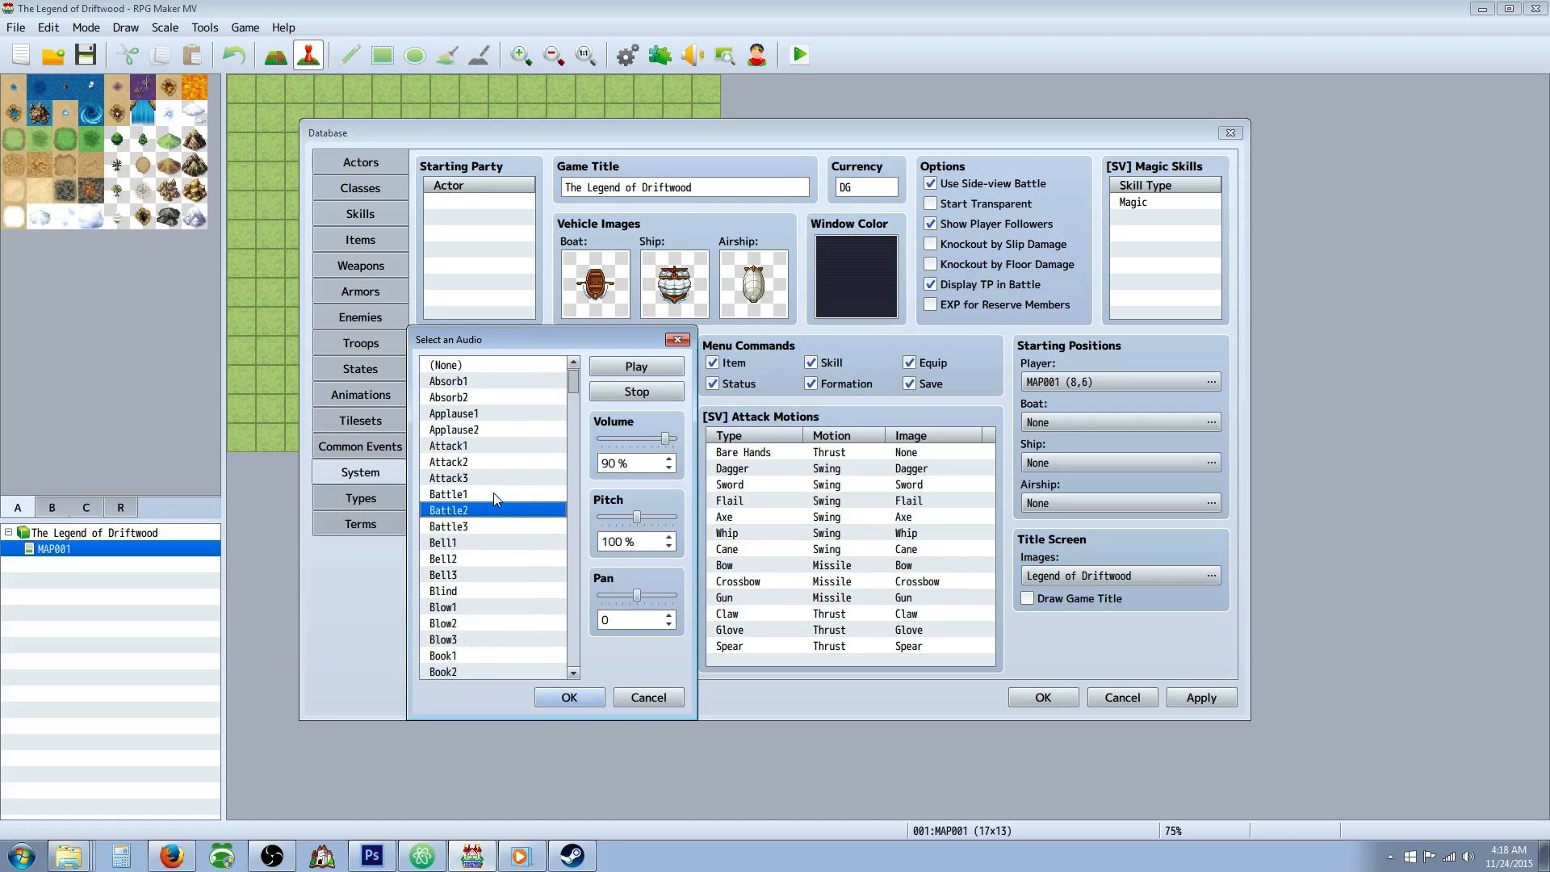
pyautogui.click(496, 494)
pyautogui.click(512, 509)
pyautogui.click(507, 527)
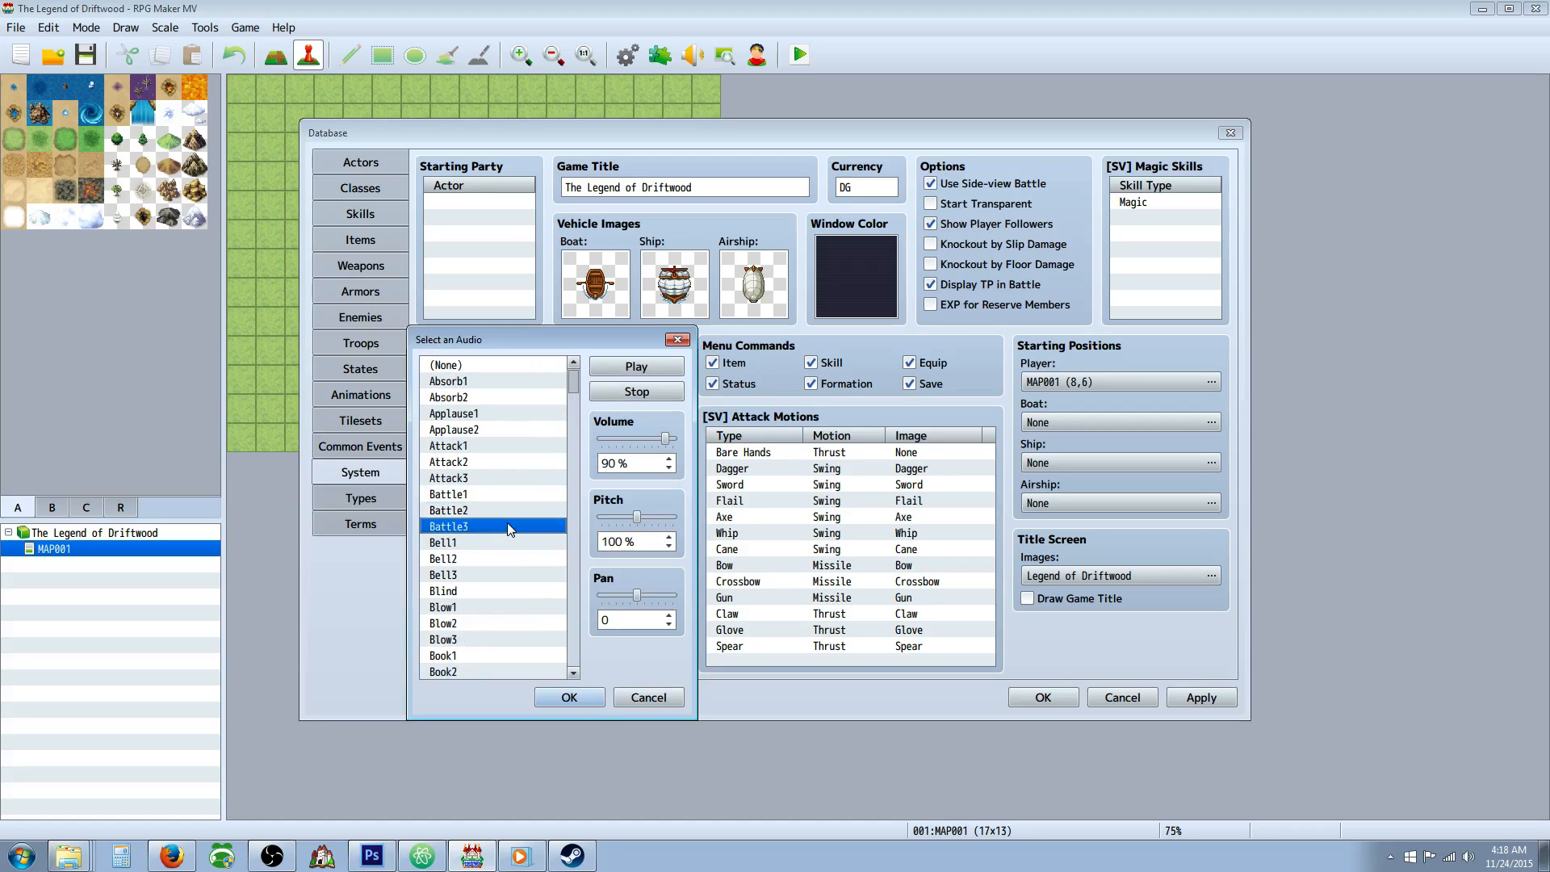
pyautogui.click(569, 698)
# Set the Escape sound to the Run audio at 80% pitch.
pyautogui.scroll(-2, 523, 643)
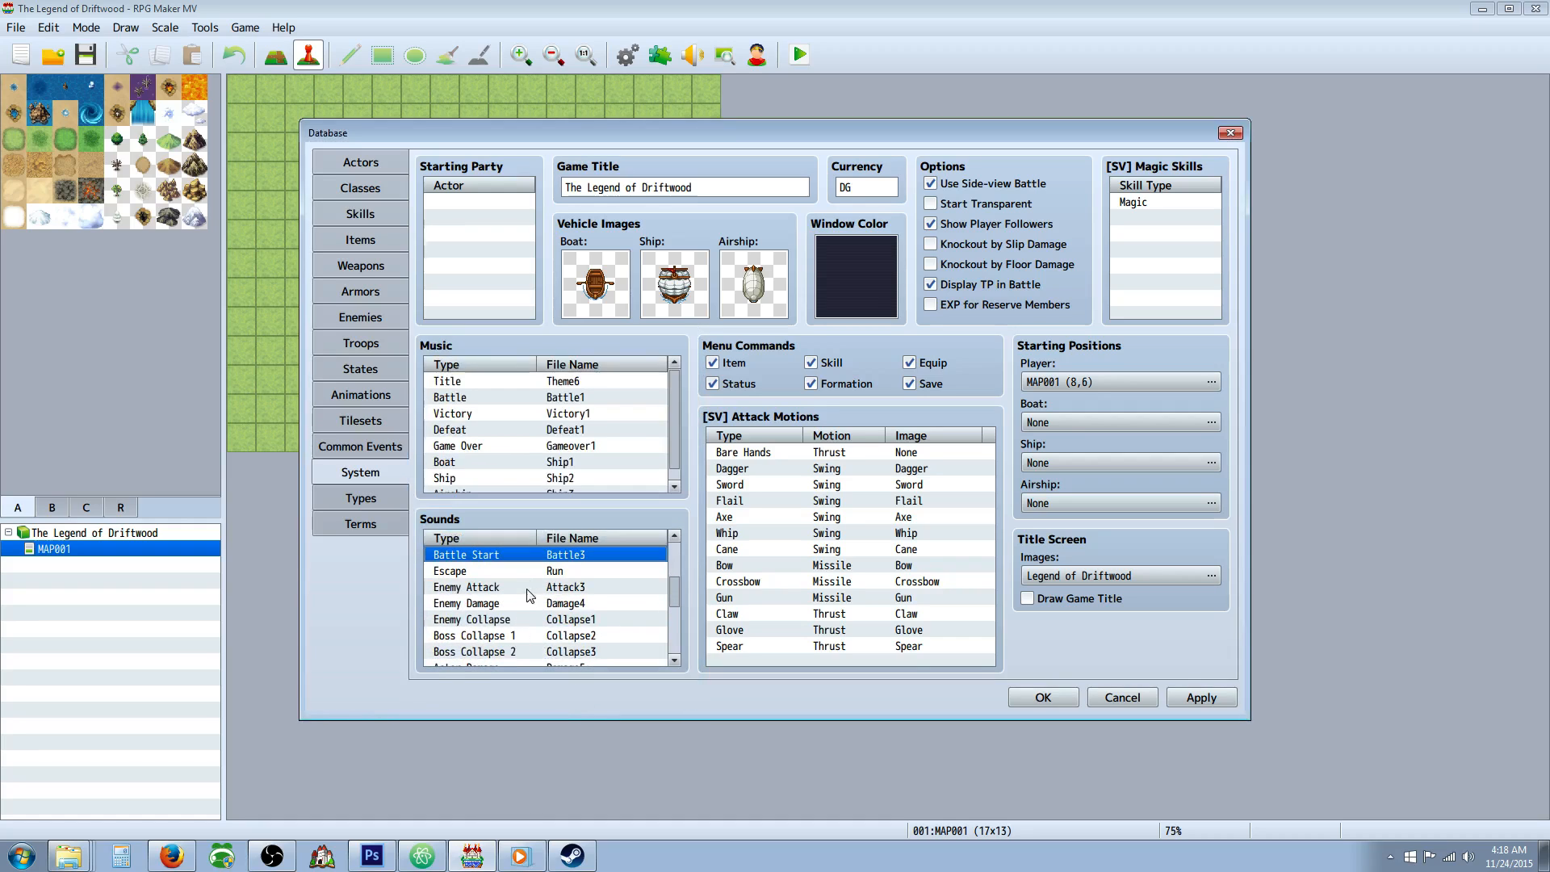
pyautogui.doubleClick(531, 575)
pyautogui.click(452, 545)
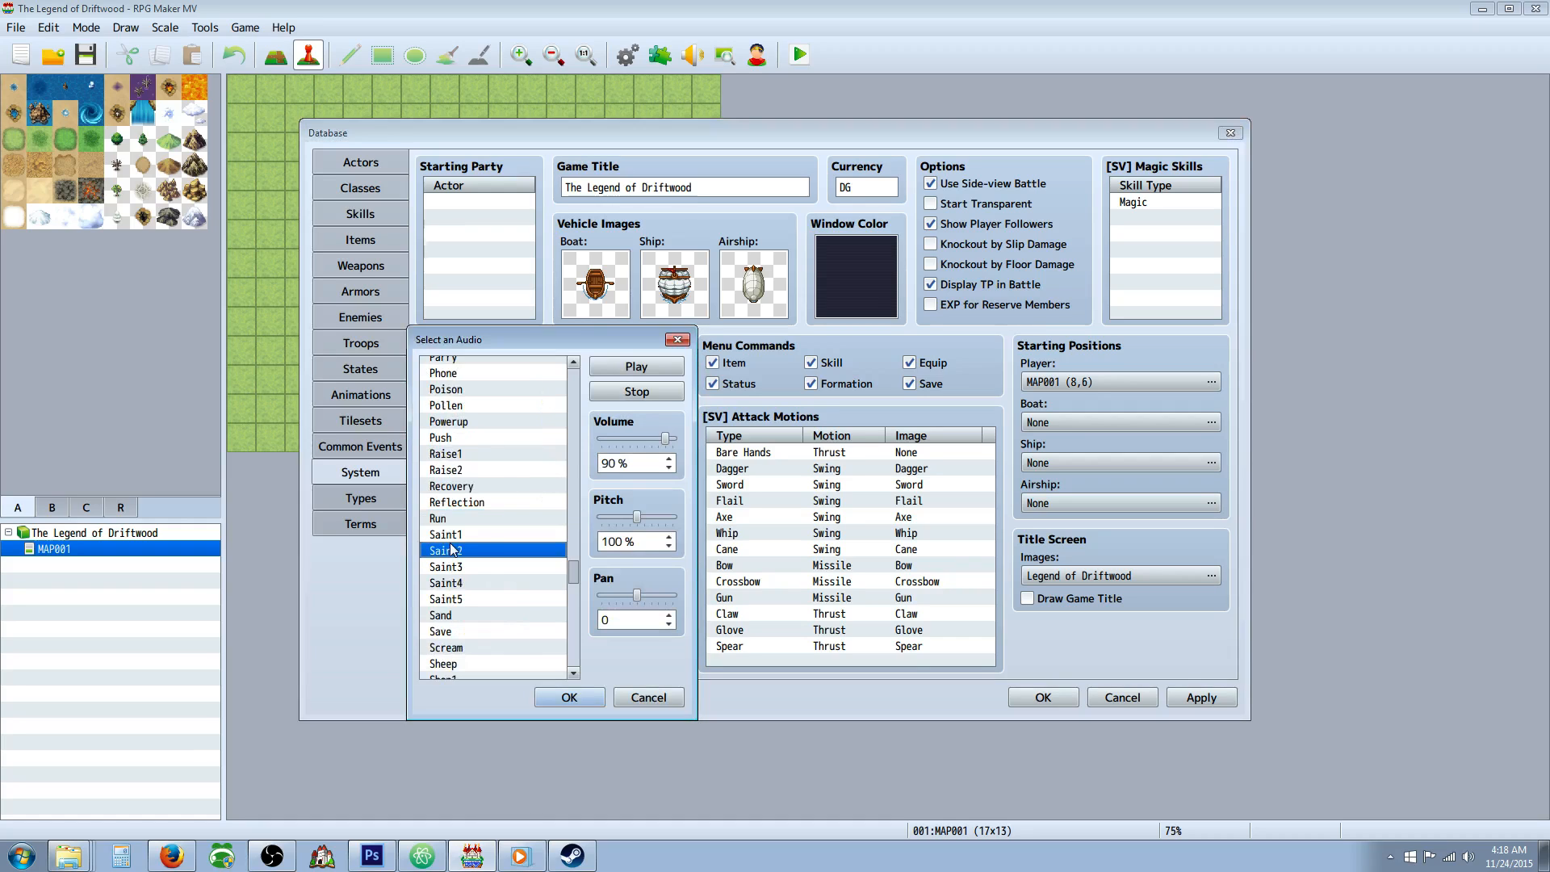
pyautogui.click(465, 520)
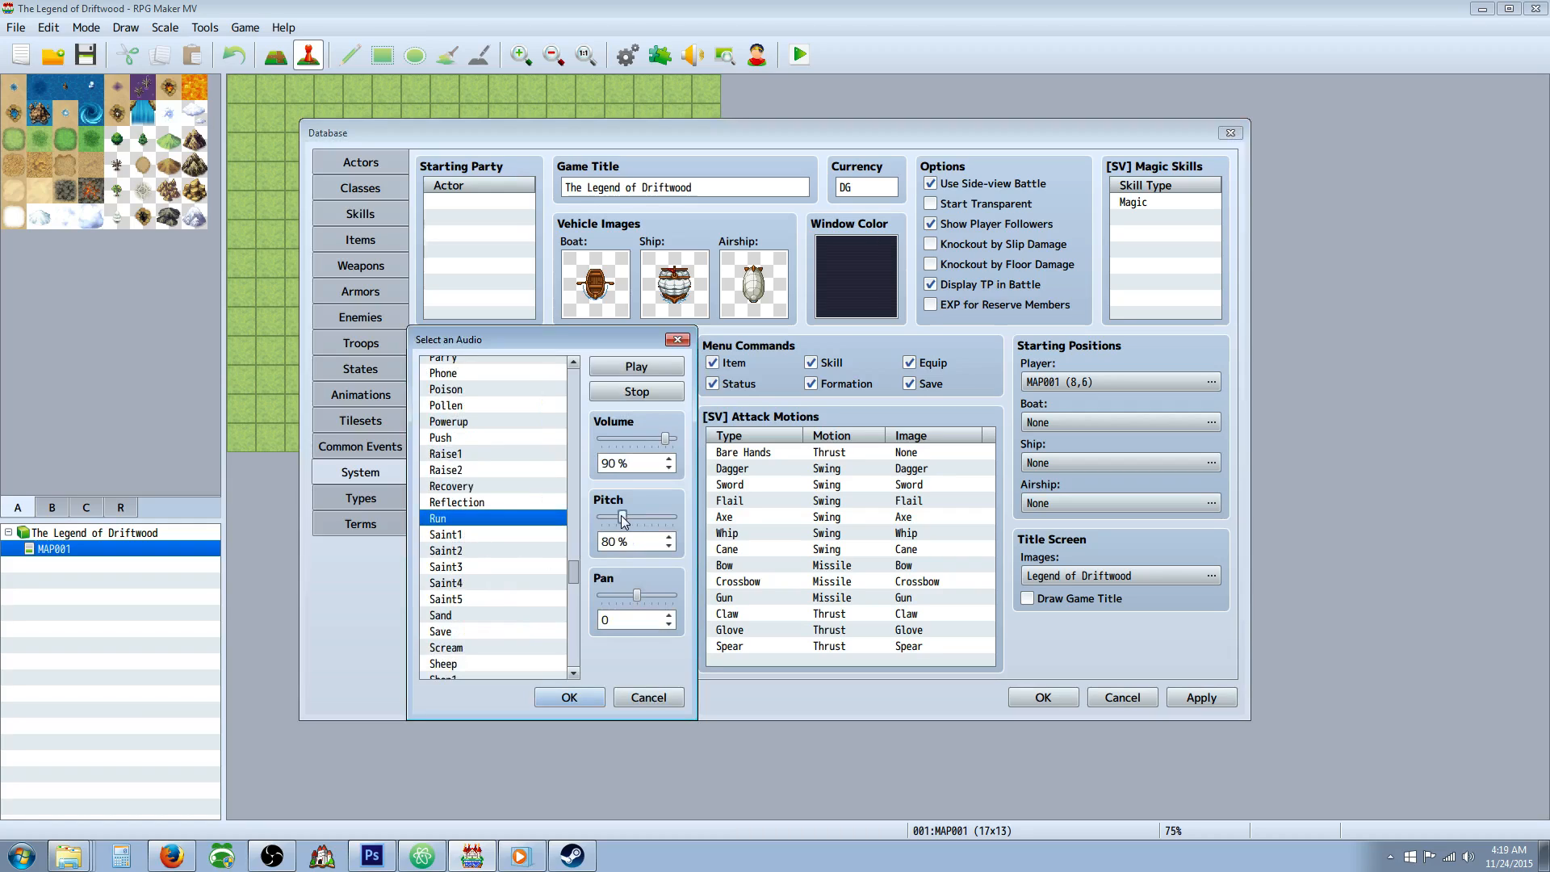
pyautogui.click(570, 696)
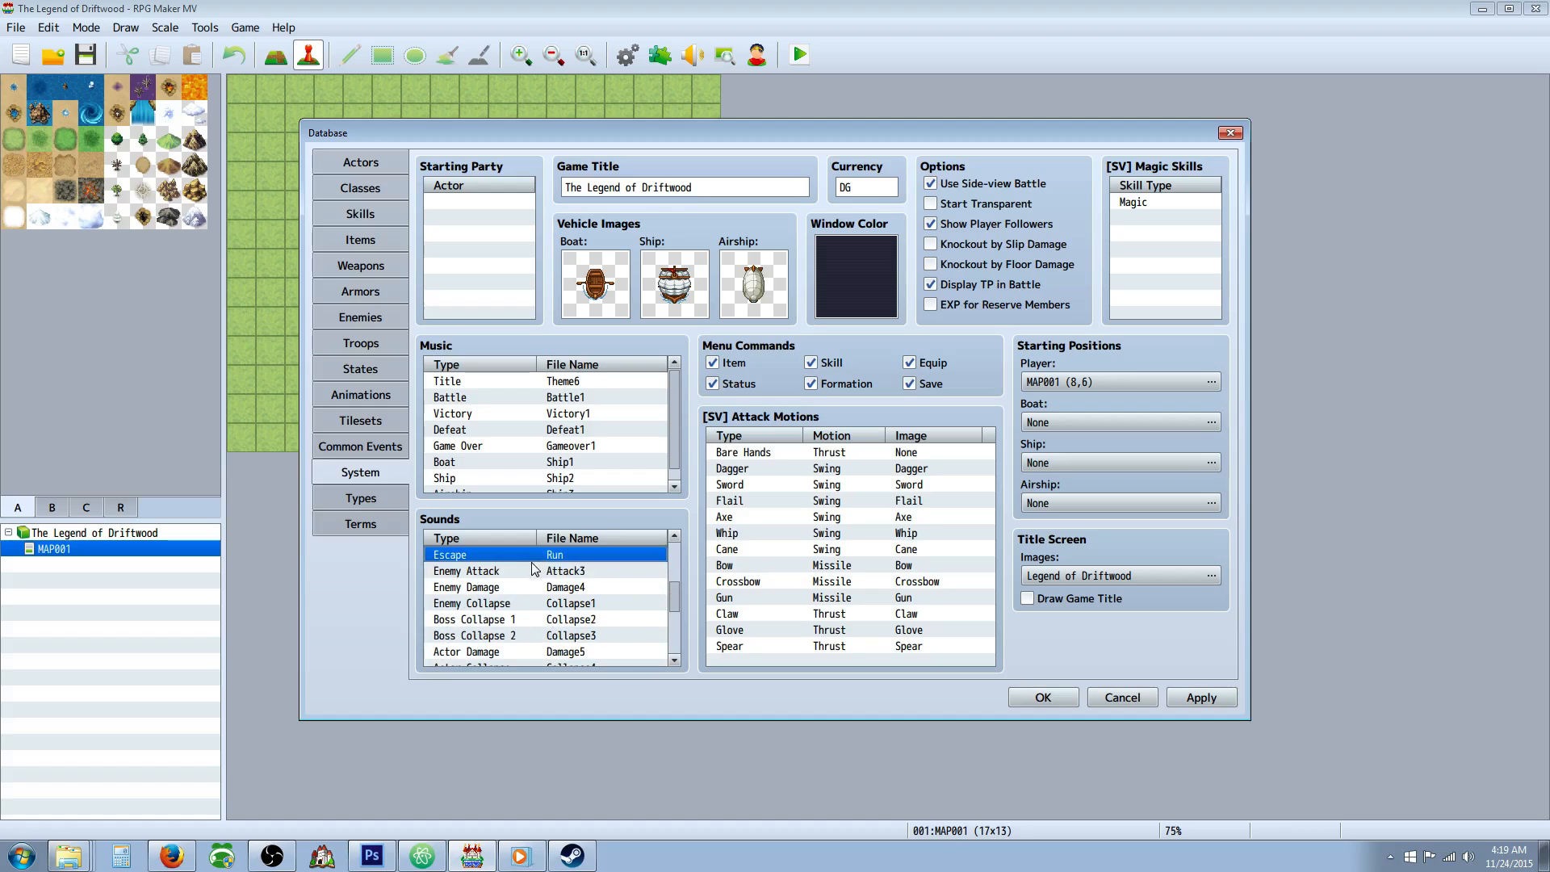
# Compare the Attack1, Attack2, Attack3 and Battle audio for the Enemy Attack sound and keep Attack3.
pyautogui.doubleClick(532, 570)
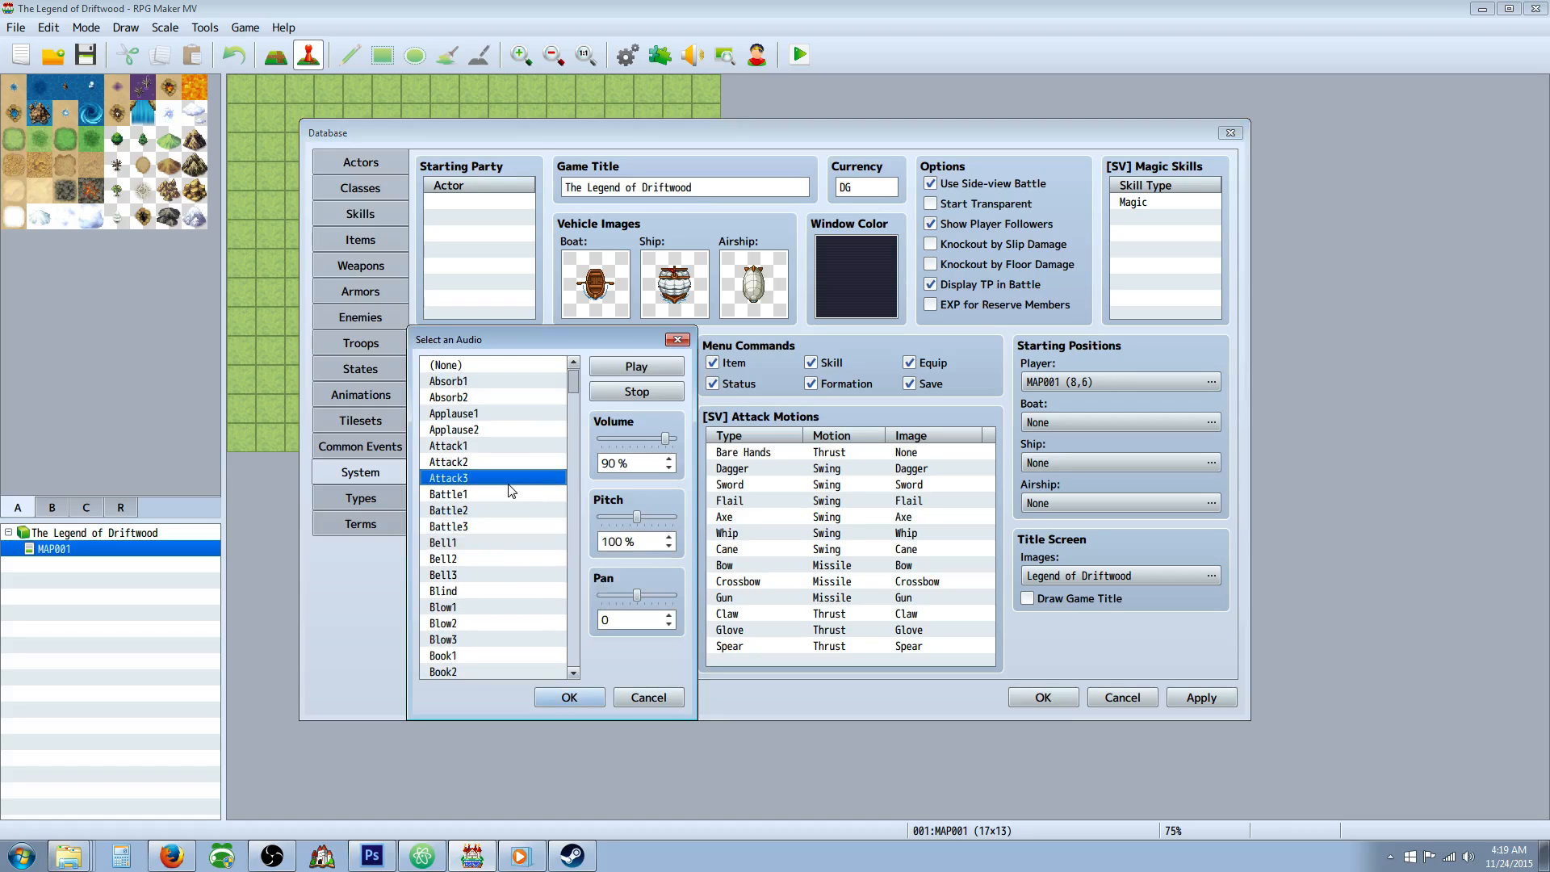
pyautogui.click(500, 510)
pyautogui.click(497, 494)
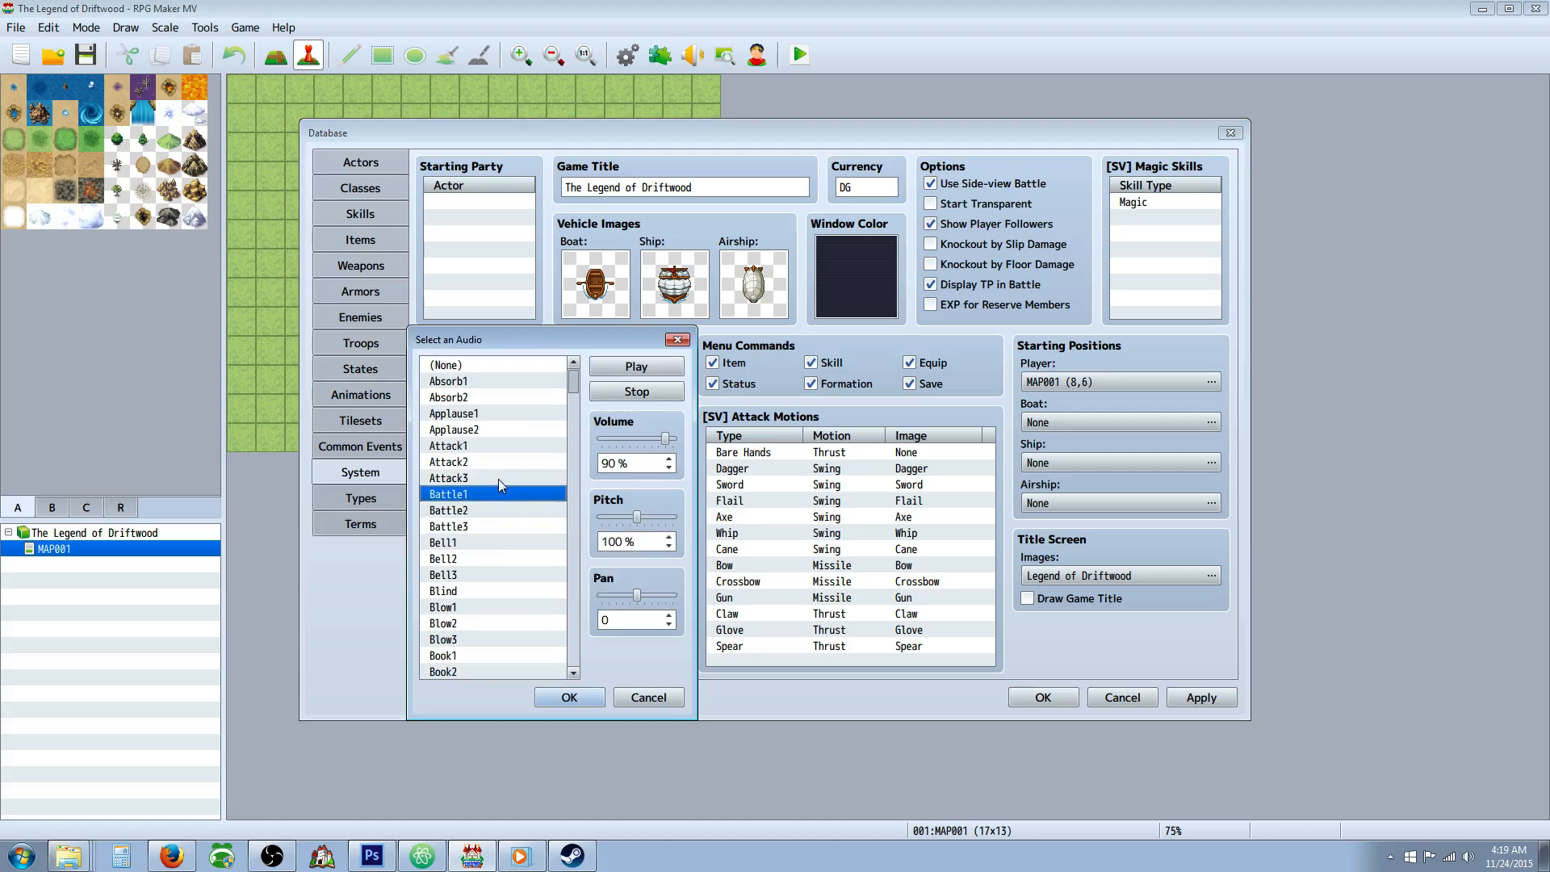
pyautogui.click(497, 478)
pyautogui.click(497, 457)
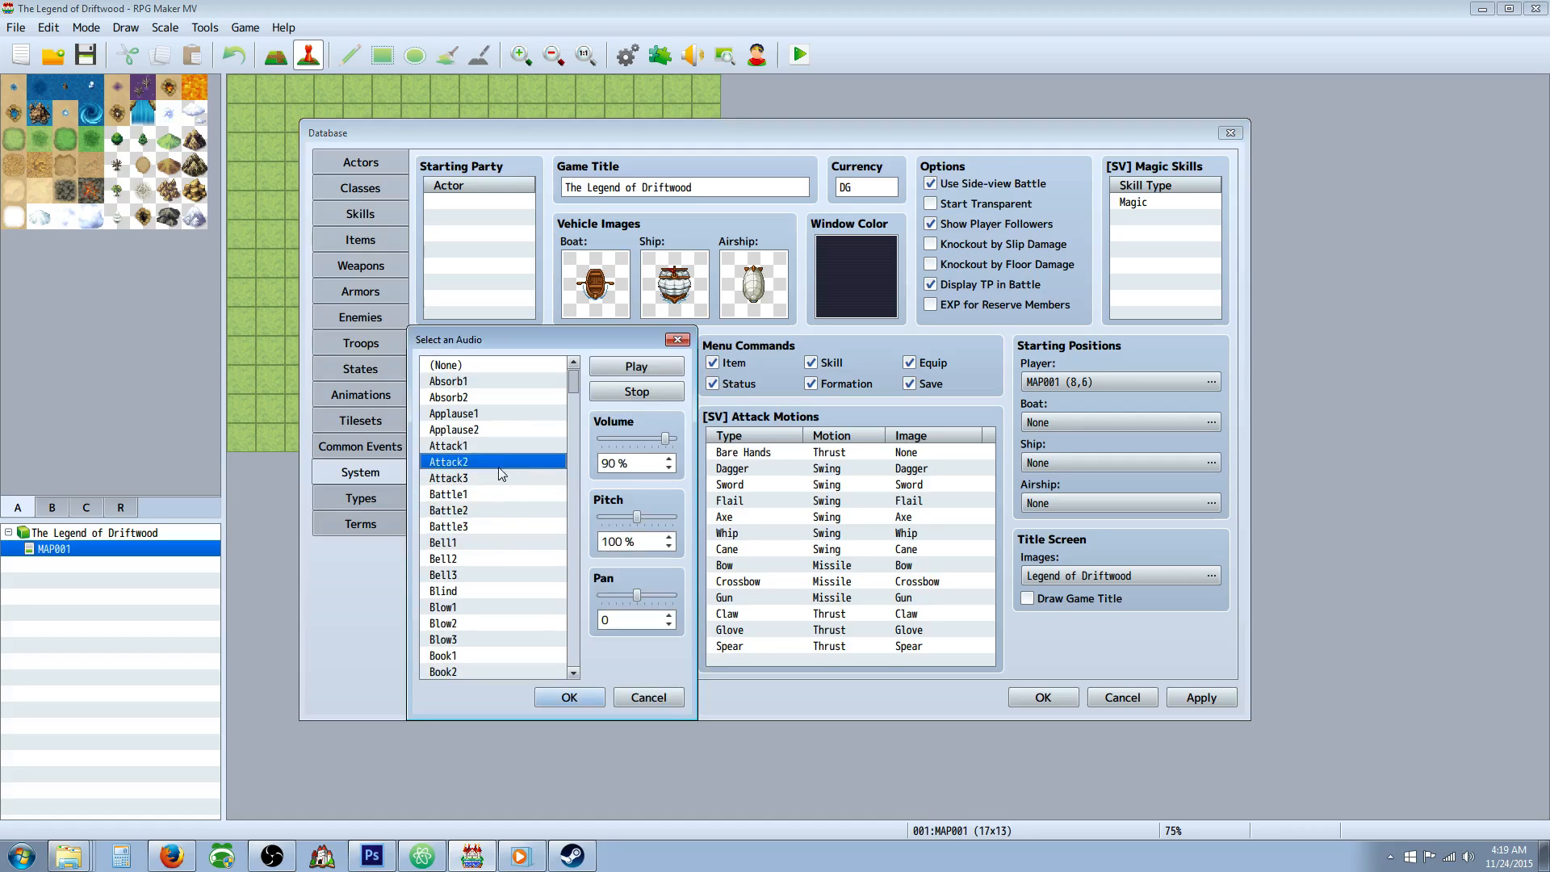
pyautogui.click(501, 480)
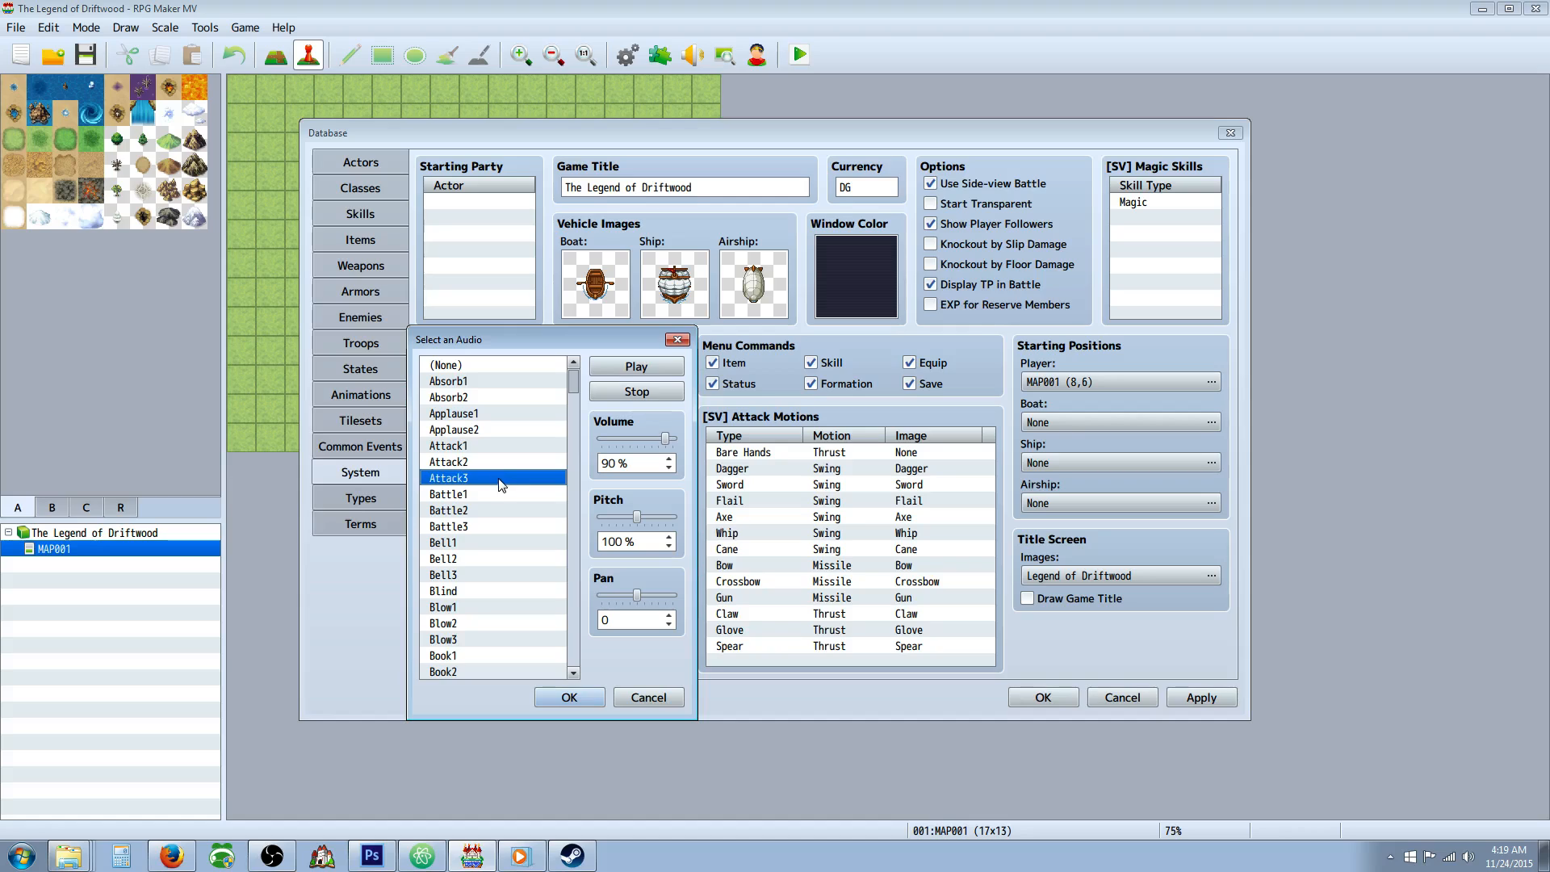
pyautogui.click(495, 460)
pyautogui.click(498, 478)
pyautogui.click(496, 449)
pyautogui.click(493, 463)
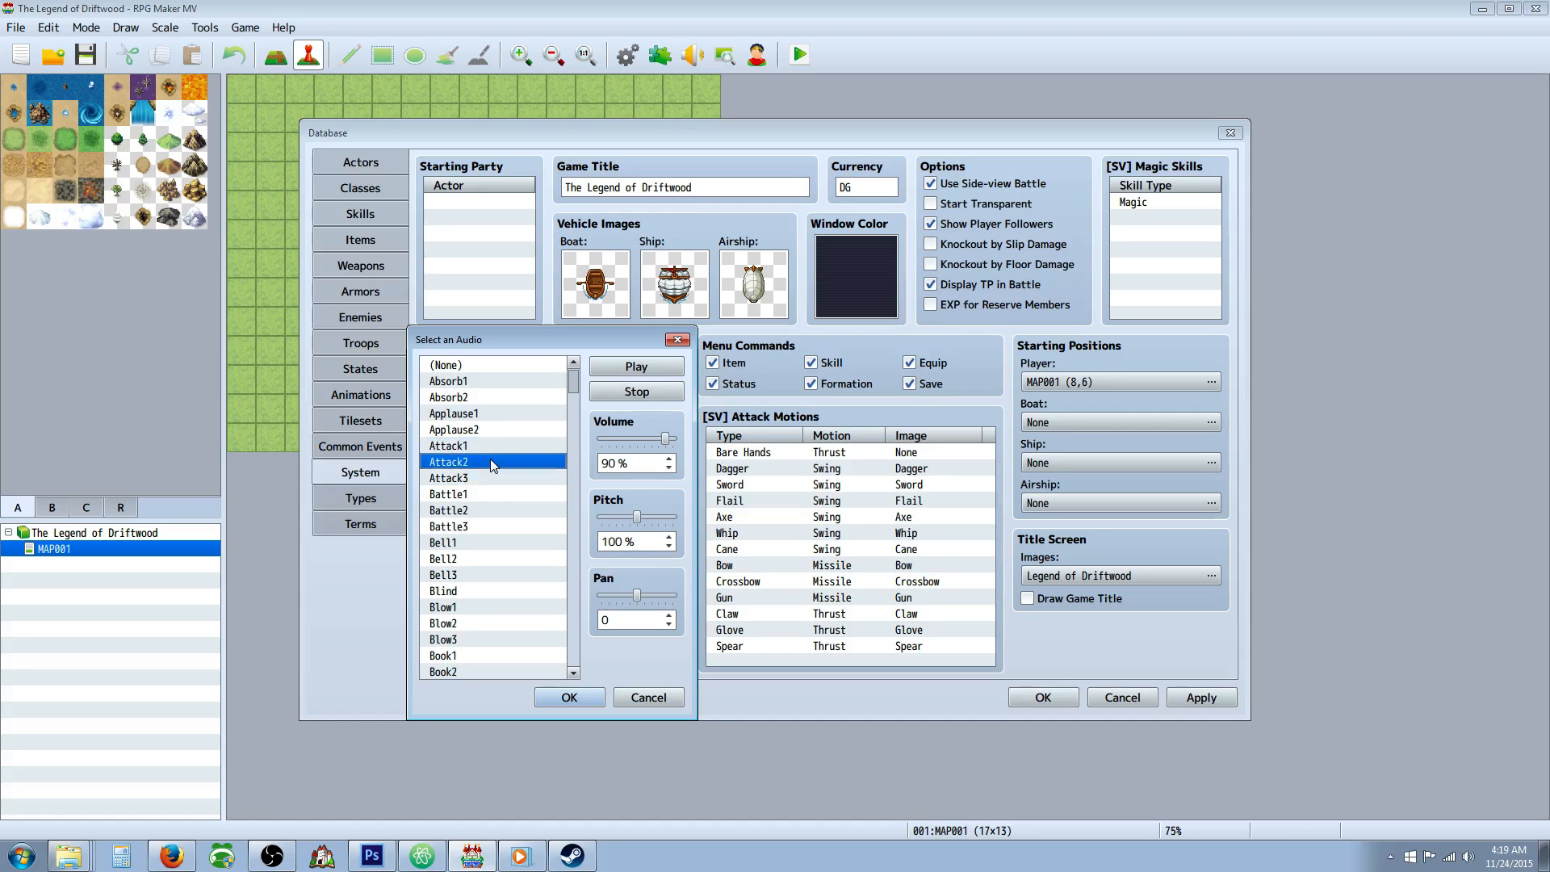
pyautogui.click(495, 449)
pyautogui.click(490, 466)
pyautogui.click(490, 480)
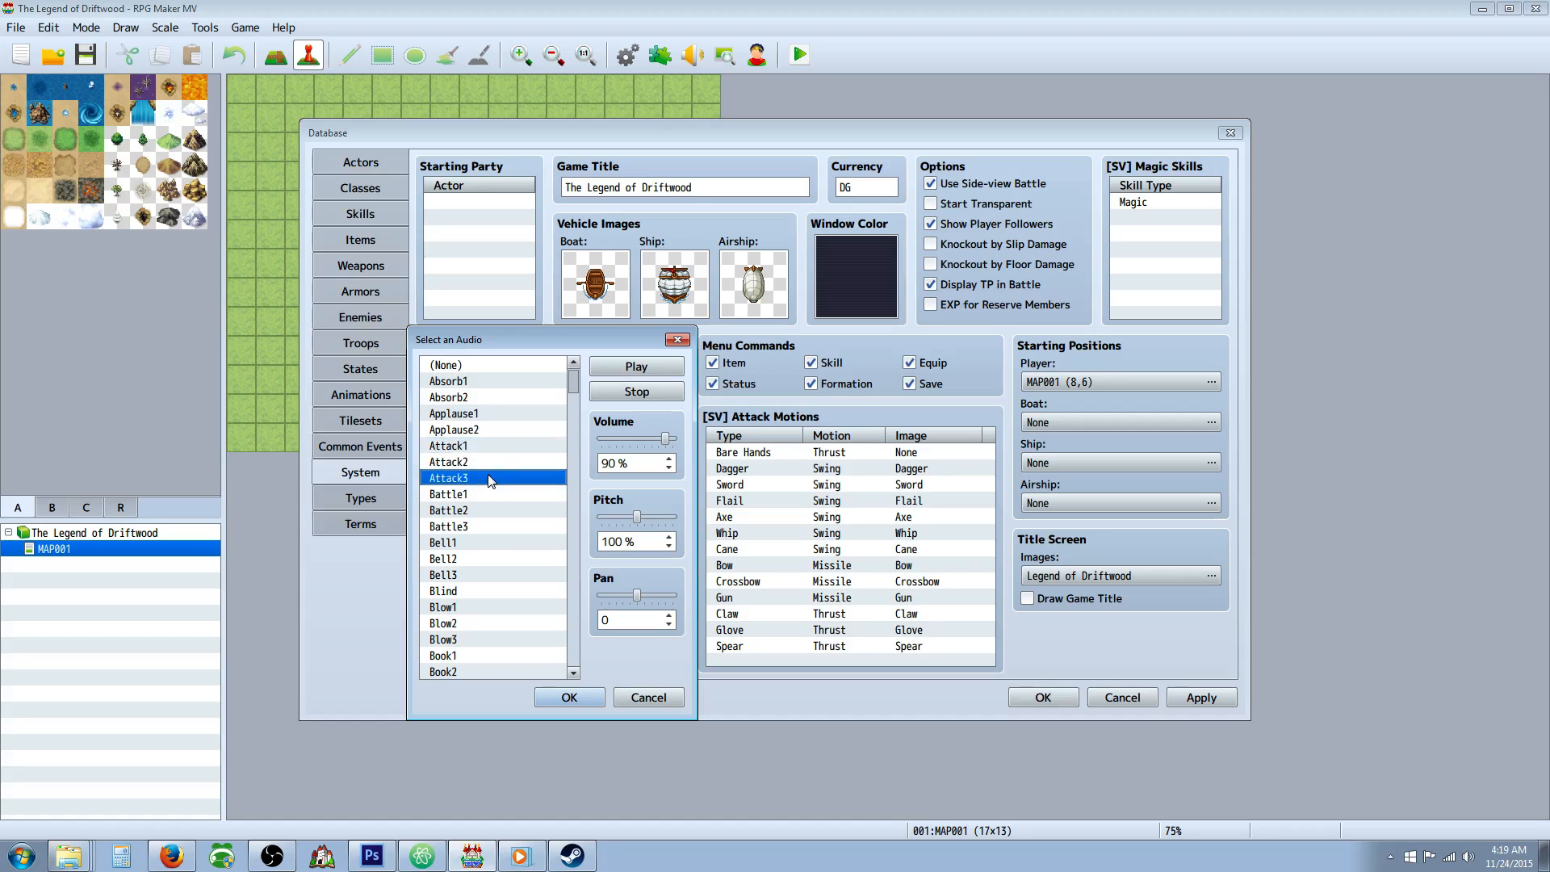
pyautogui.click(489, 460)
pyautogui.click(491, 478)
pyautogui.click(569, 697)
# Compare Damage2, Damage3 and Damage4 for the Enemy Damage sound and set it to Damage2 at 110% pitch.
pyautogui.doubleClick(492, 589)
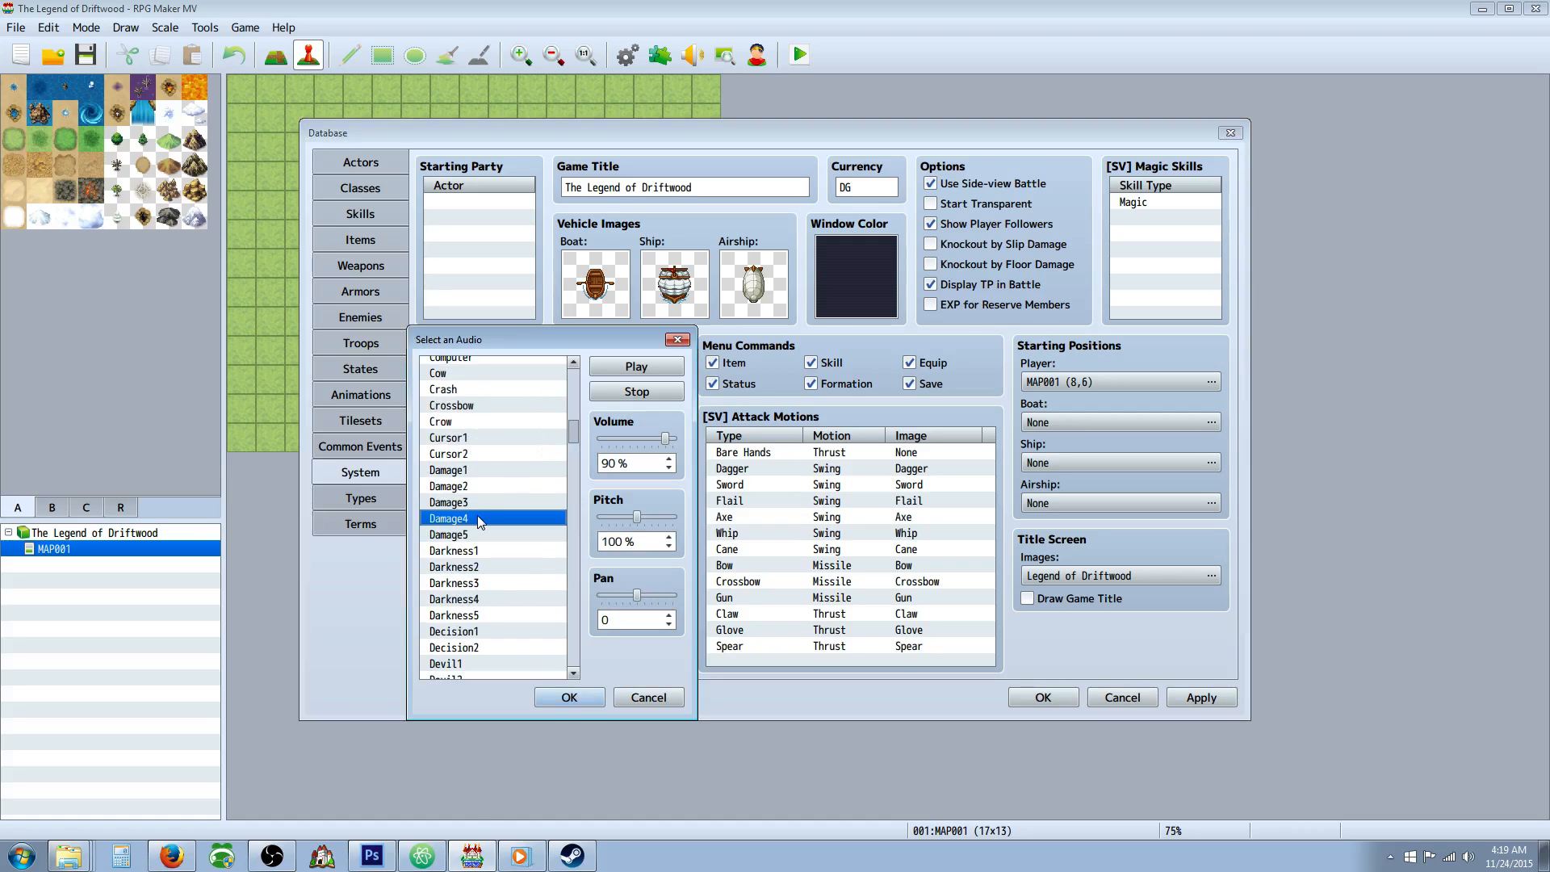
pyautogui.click(483, 502)
pyautogui.click(486, 485)
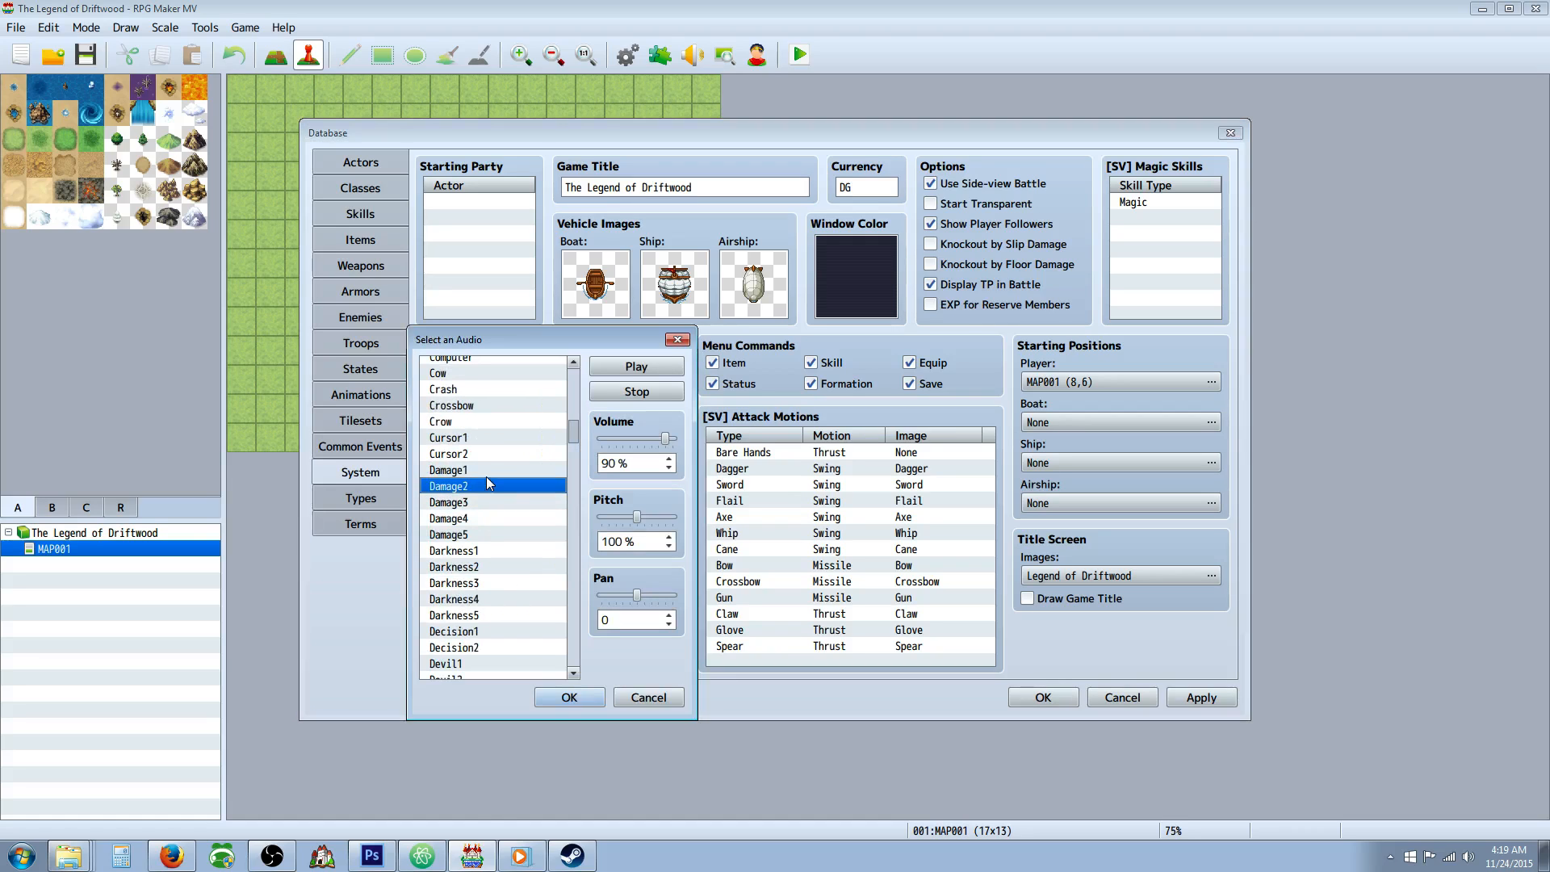
pyautogui.click(575, 697)
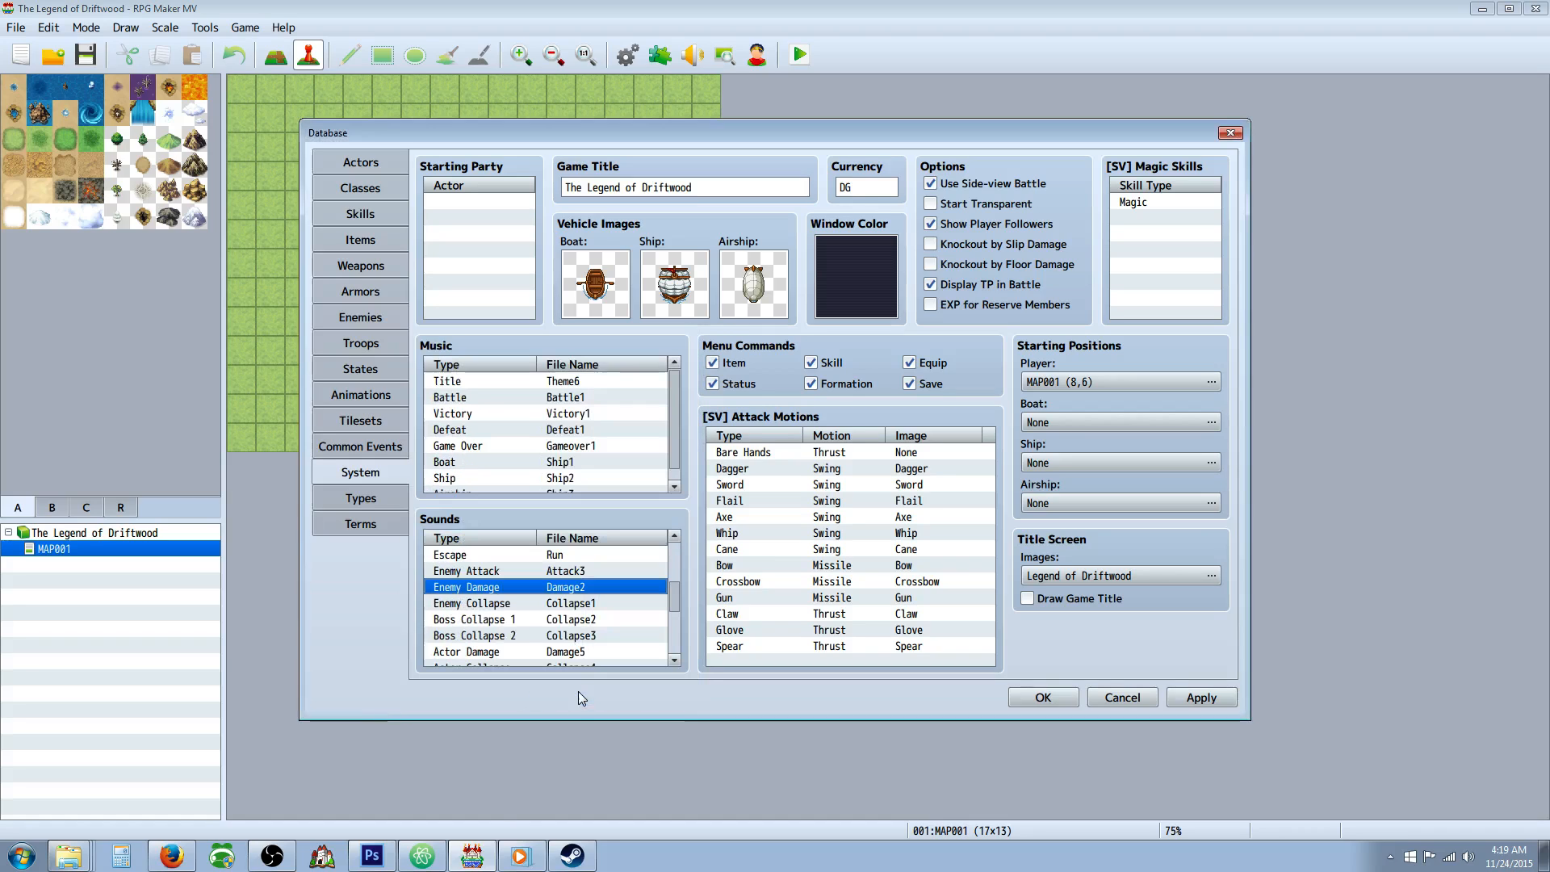
pyautogui.doubleClick(561, 589)
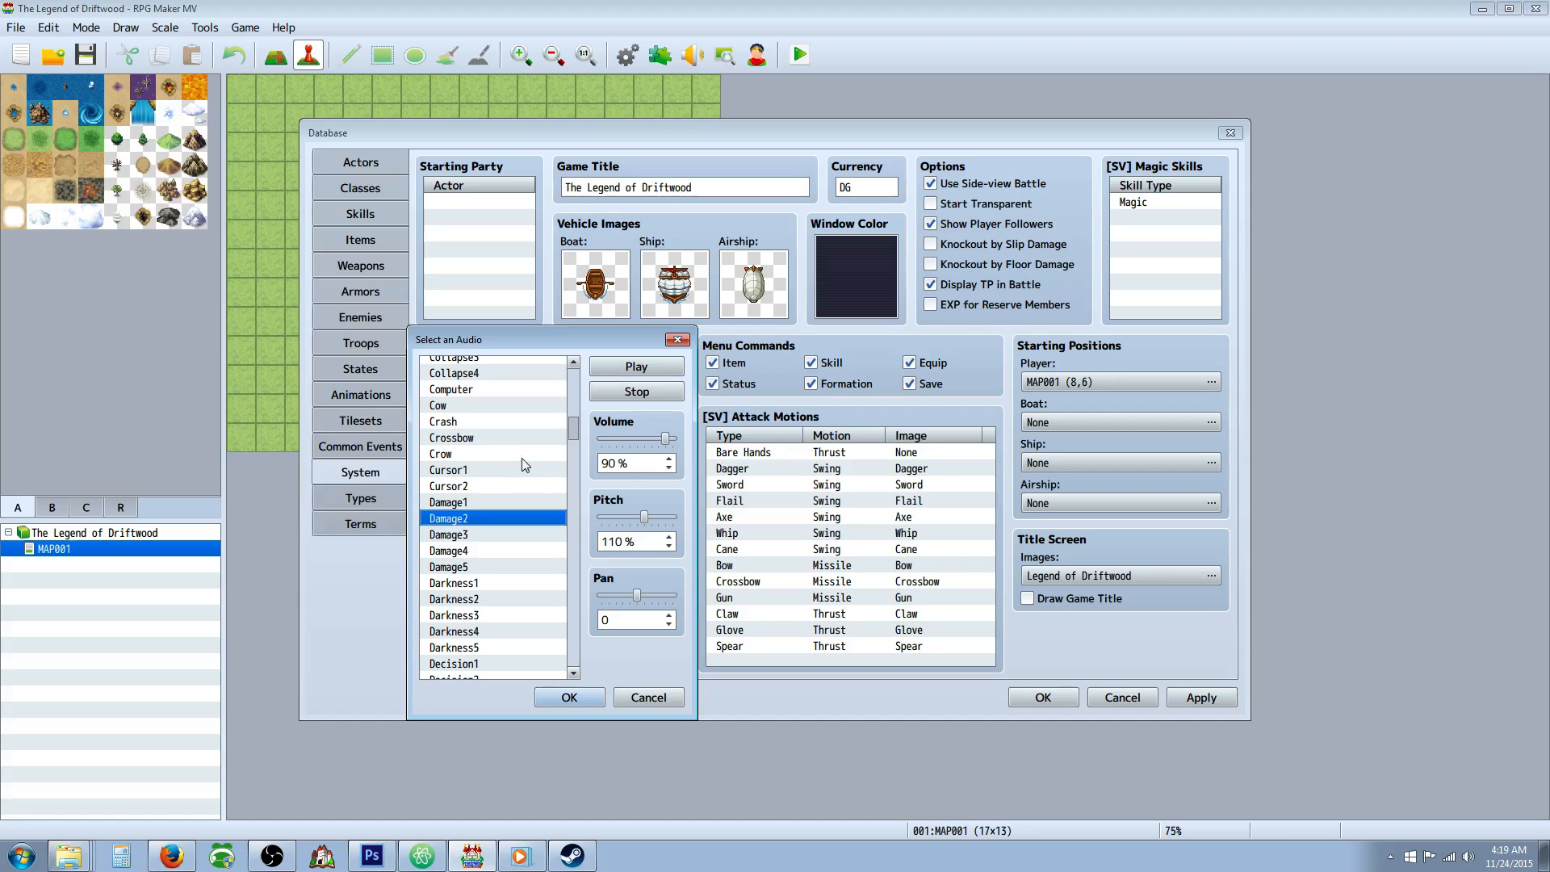
pyautogui.click(476, 539)
pyautogui.click(481, 555)
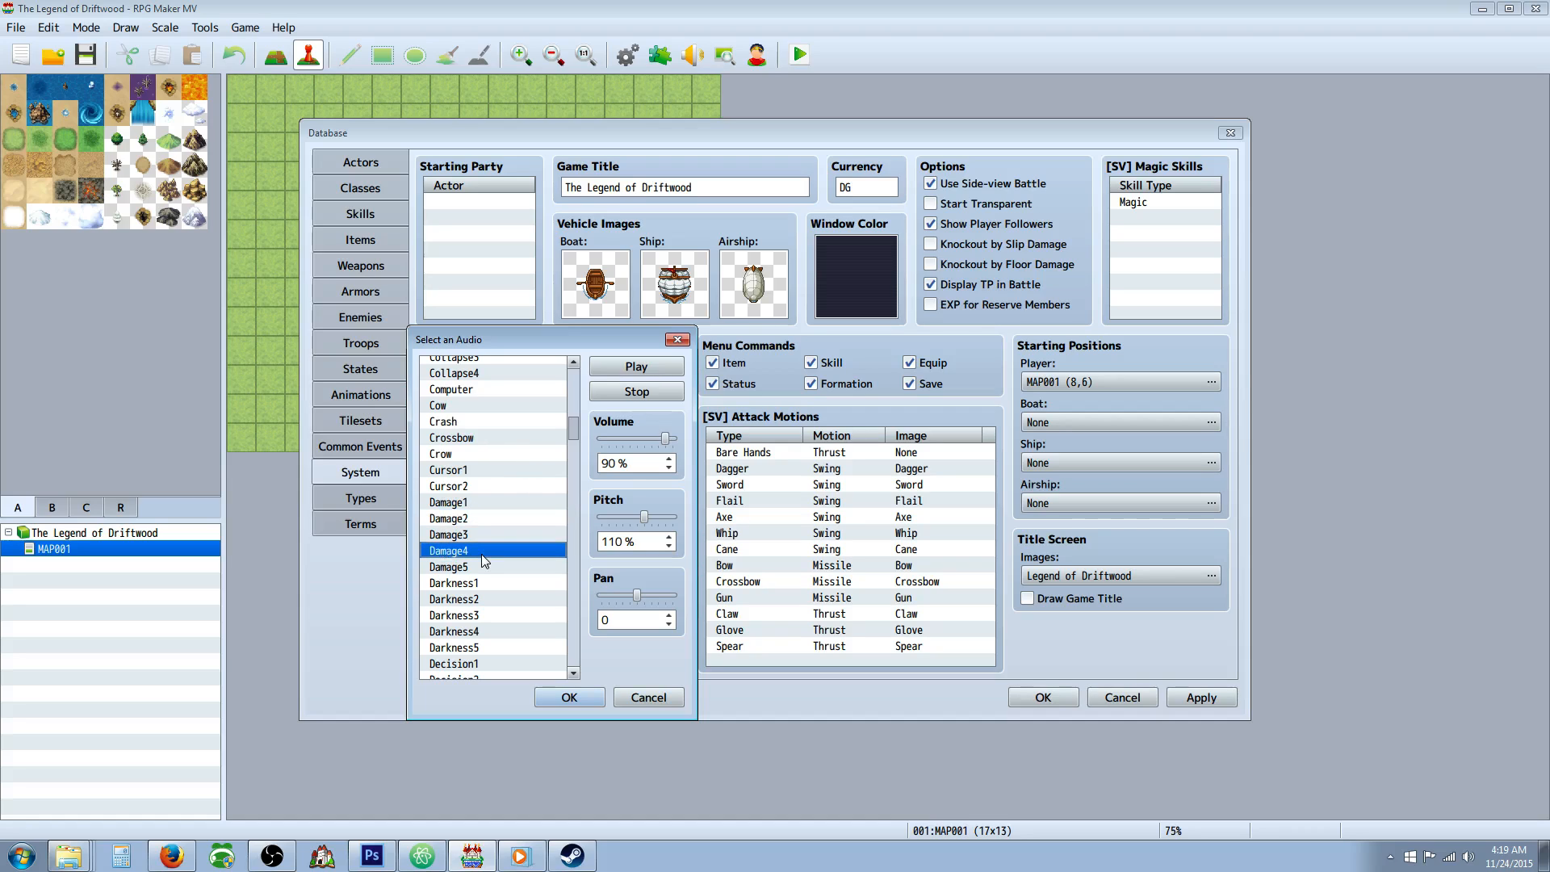
pyautogui.click(481, 524)
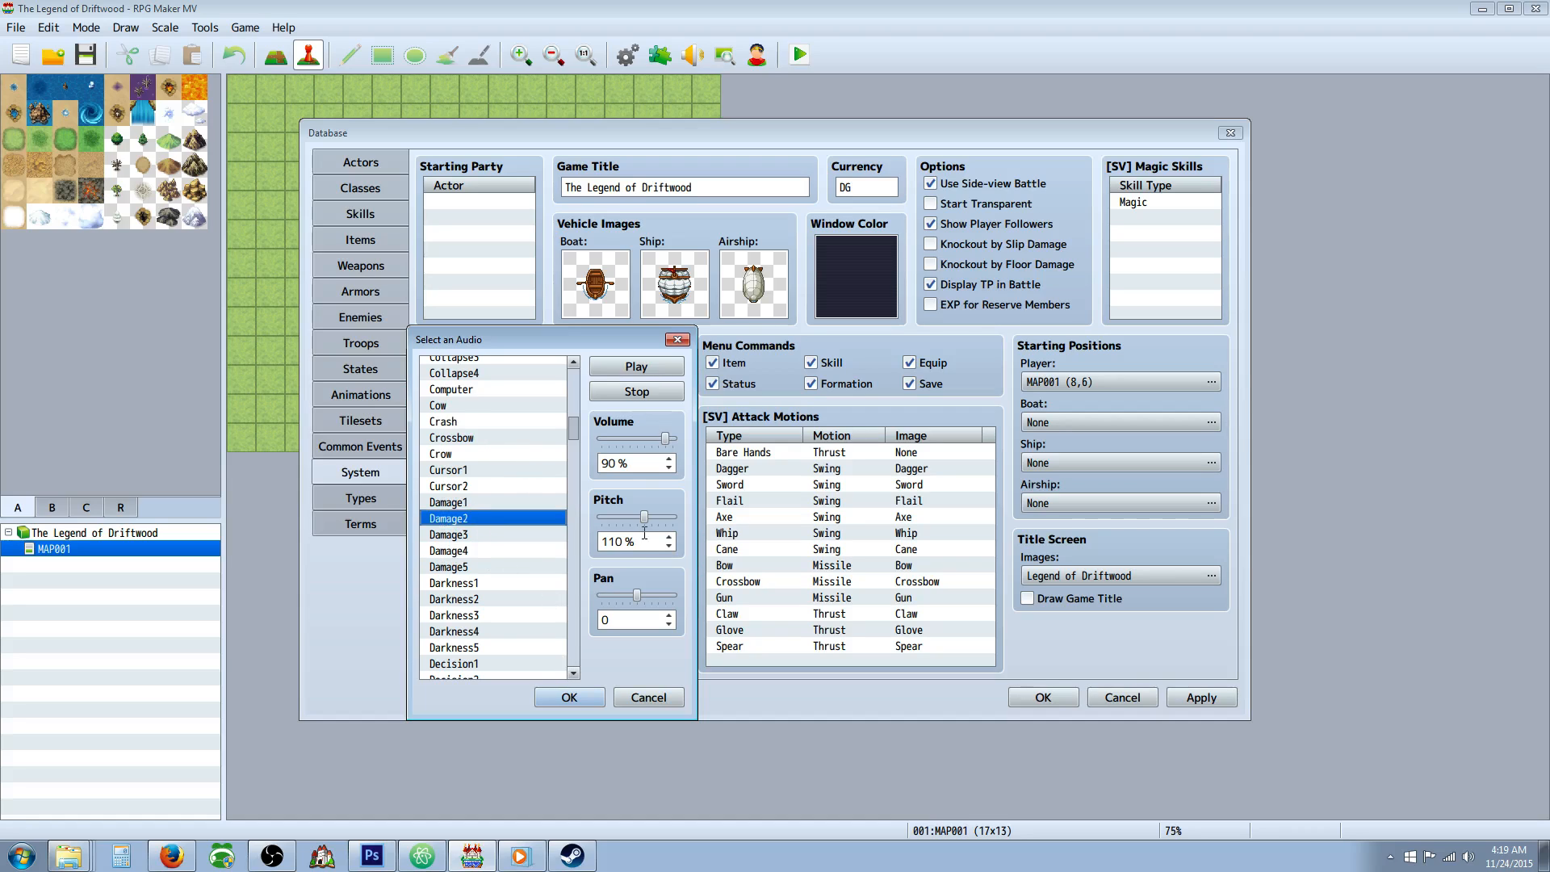
pyautogui.click(576, 698)
# Set the Enemy Collapse sound to Collapse2 and the Boss Collapse 1 sound to Collapse3.
pyautogui.scroll(2, 547, 587)
pyautogui.doubleClick(547, 588)
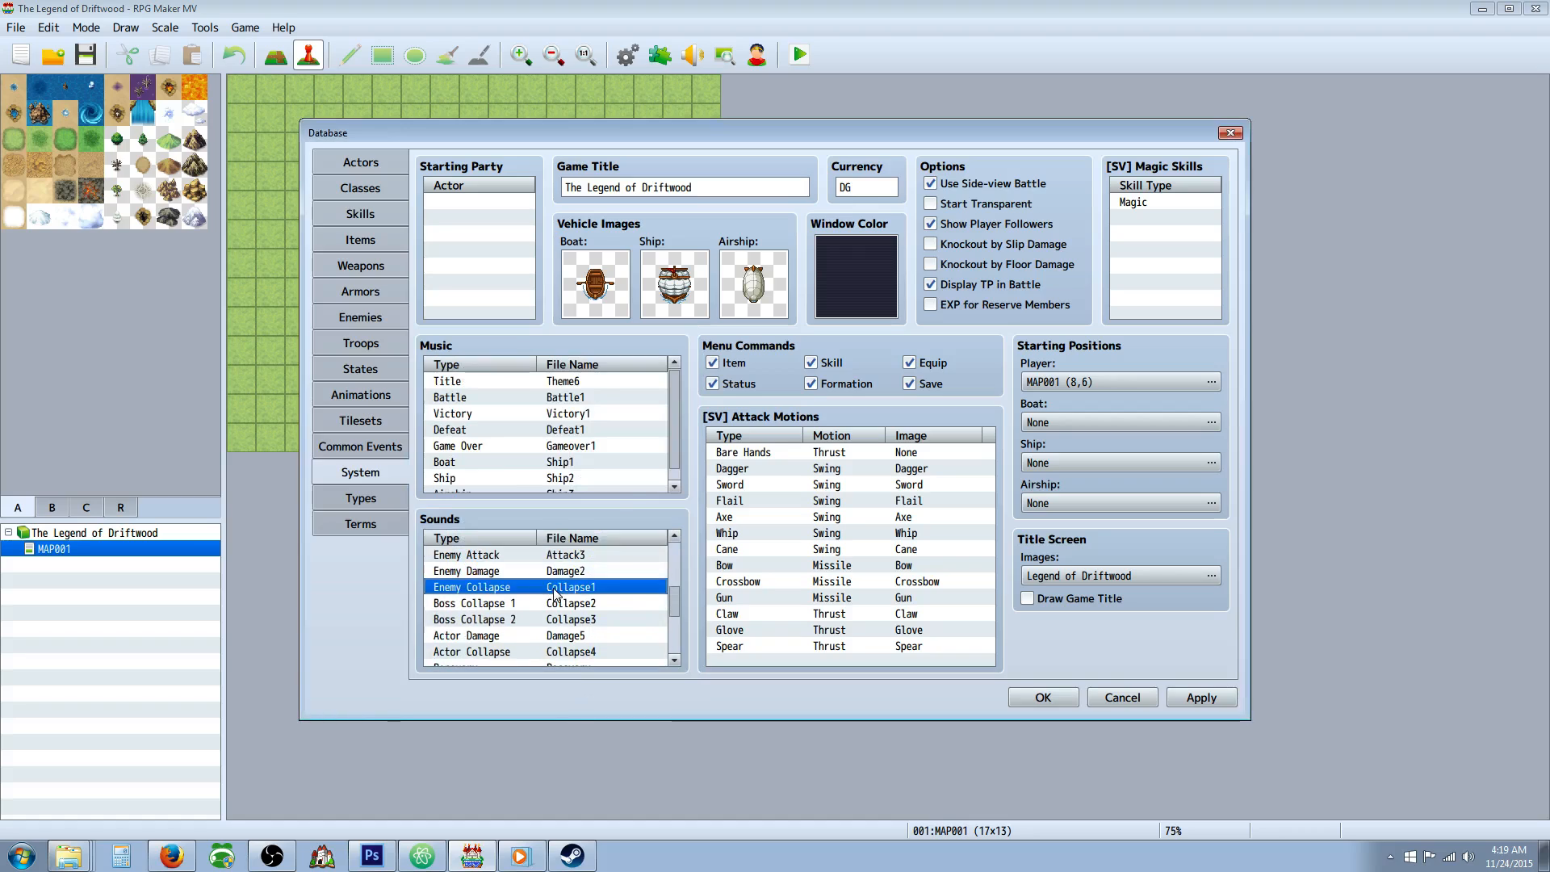
pyautogui.click(479, 529)
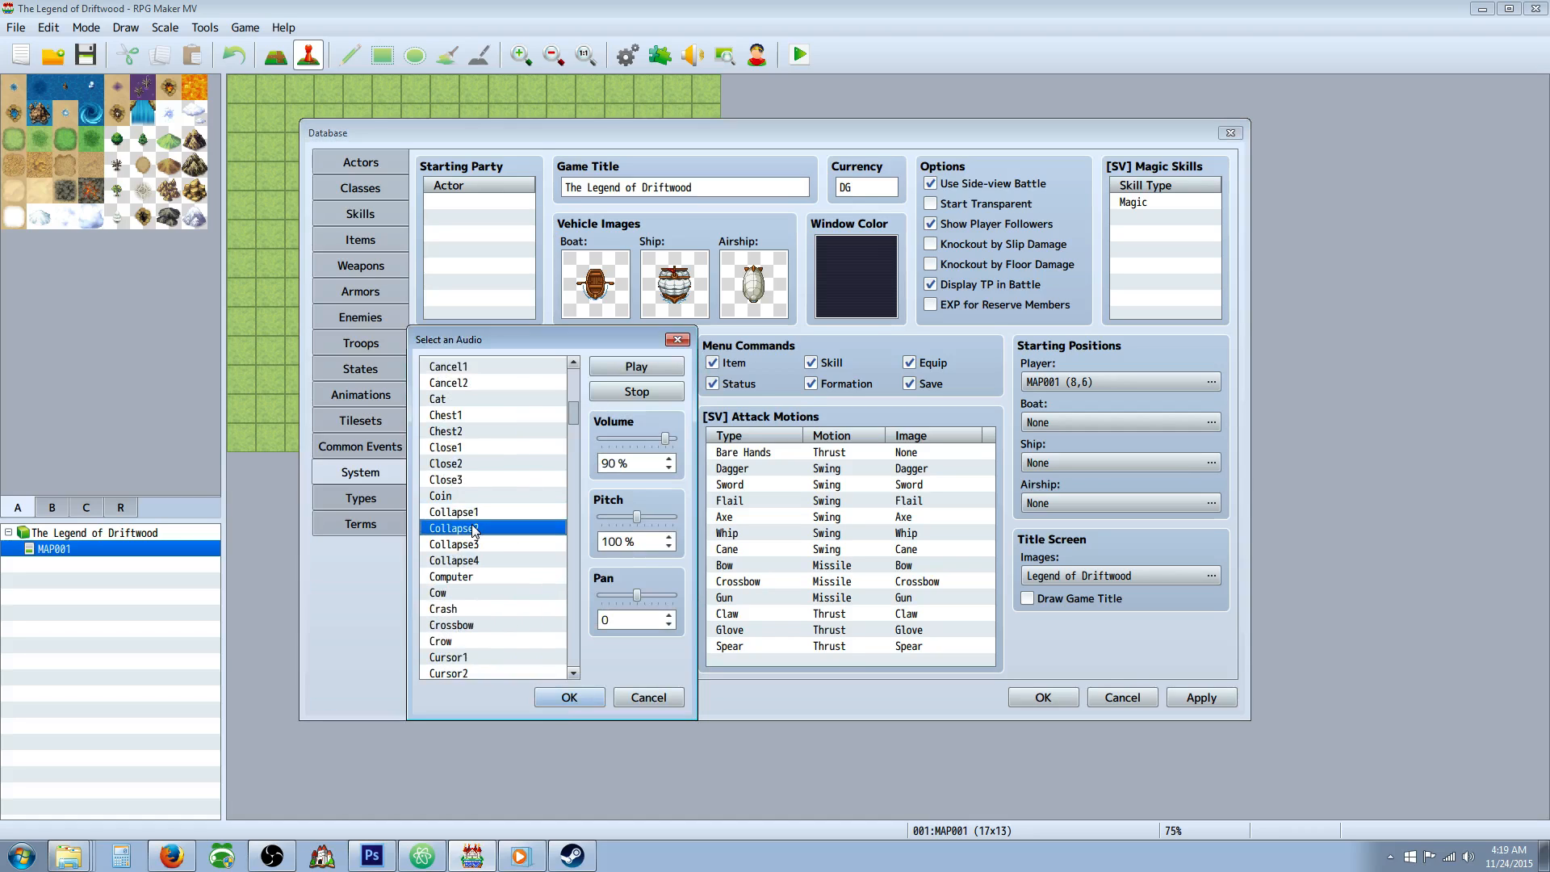
pyautogui.click(569, 697)
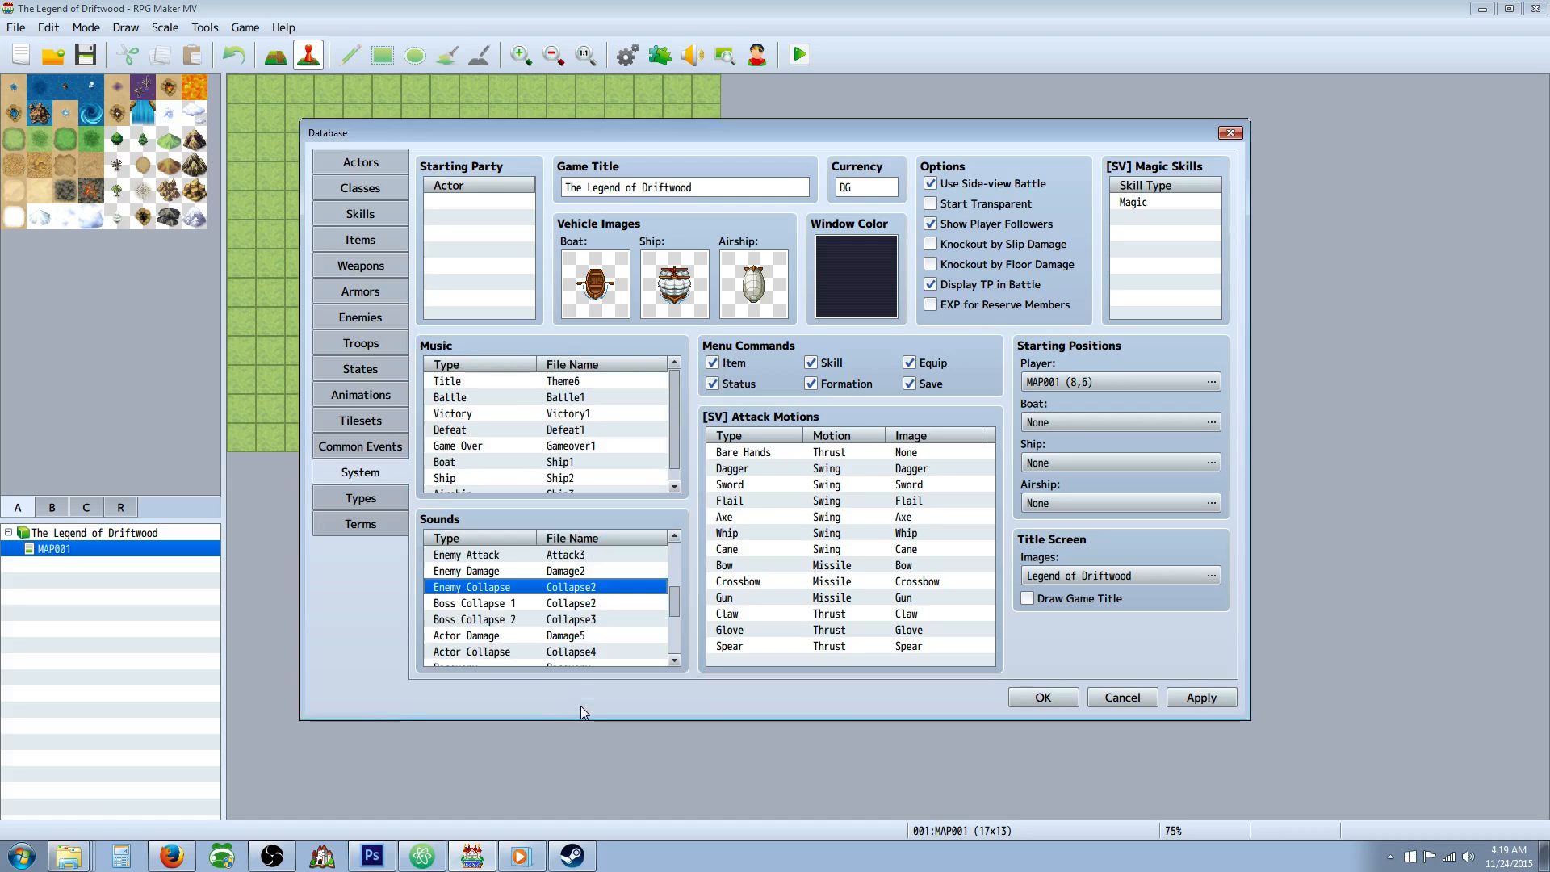
pyautogui.doubleClick(516, 604)
pyautogui.click(509, 528)
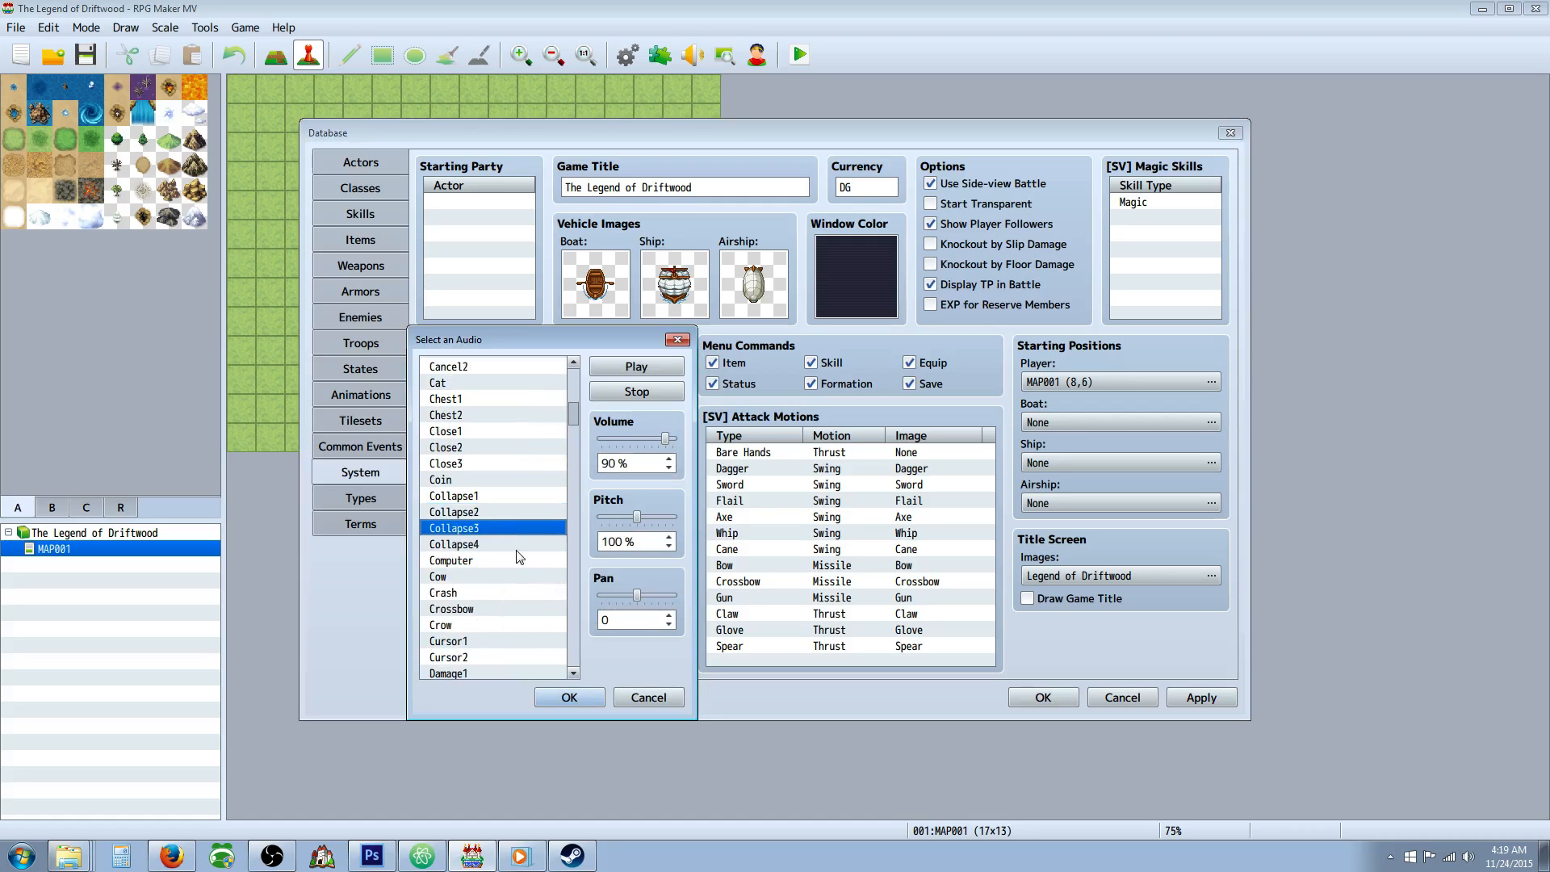
pyautogui.click(570, 697)
# Try Collapse4 for the Boss Collapse 2 sound and return it to Collapse3.
pyautogui.click(549, 620)
pyautogui.doubleClick(549, 619)
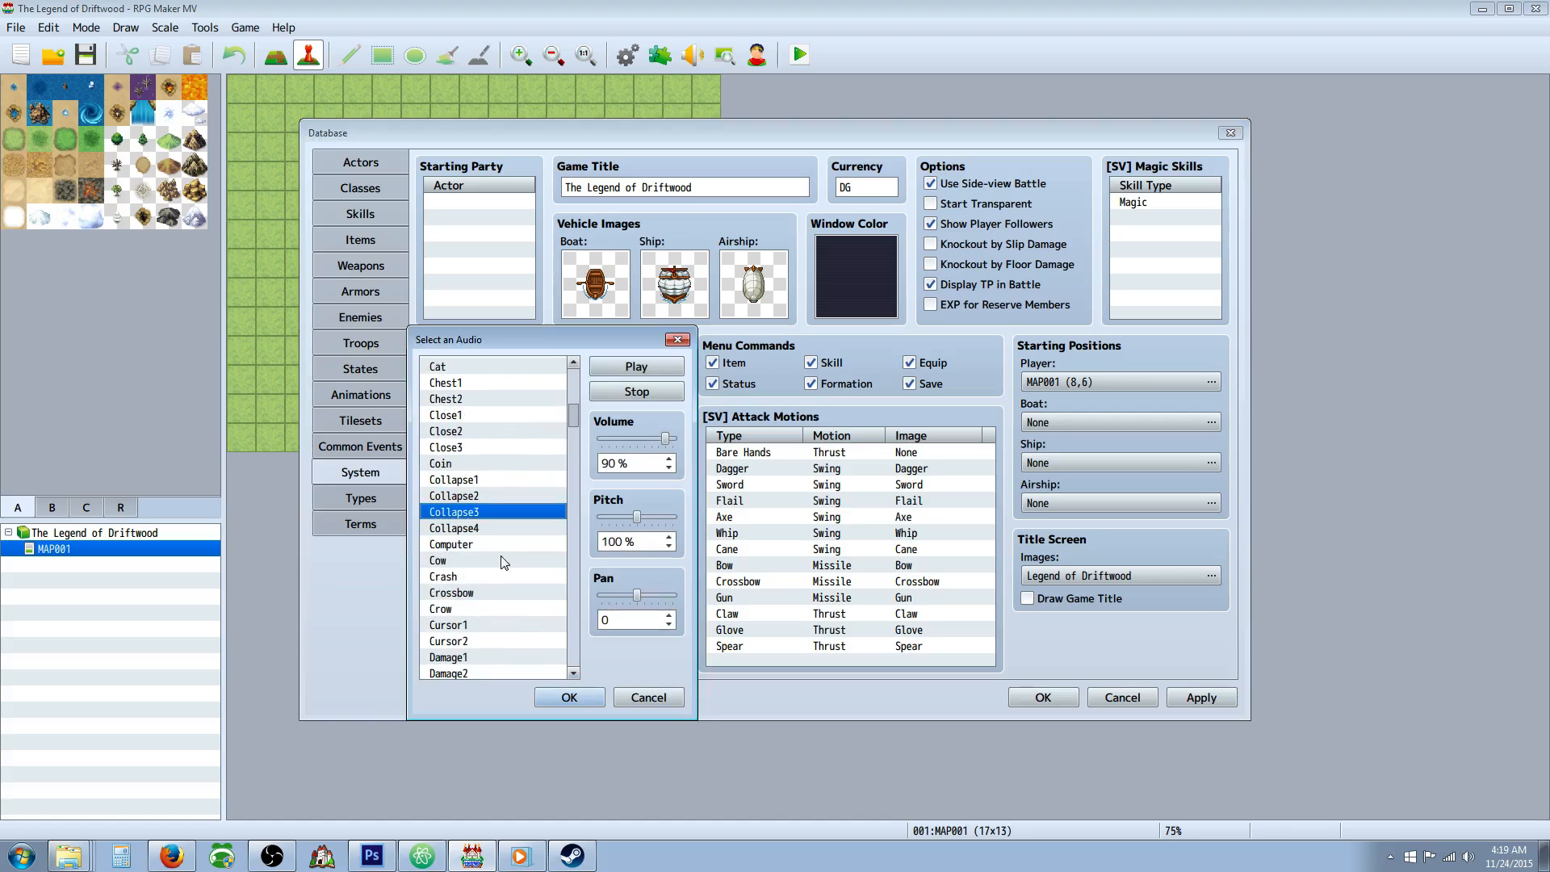
pyautogui.click(495, 531)
pyautogui.click(569, 697)
pyautogui.scroll(-2, 549, 598)
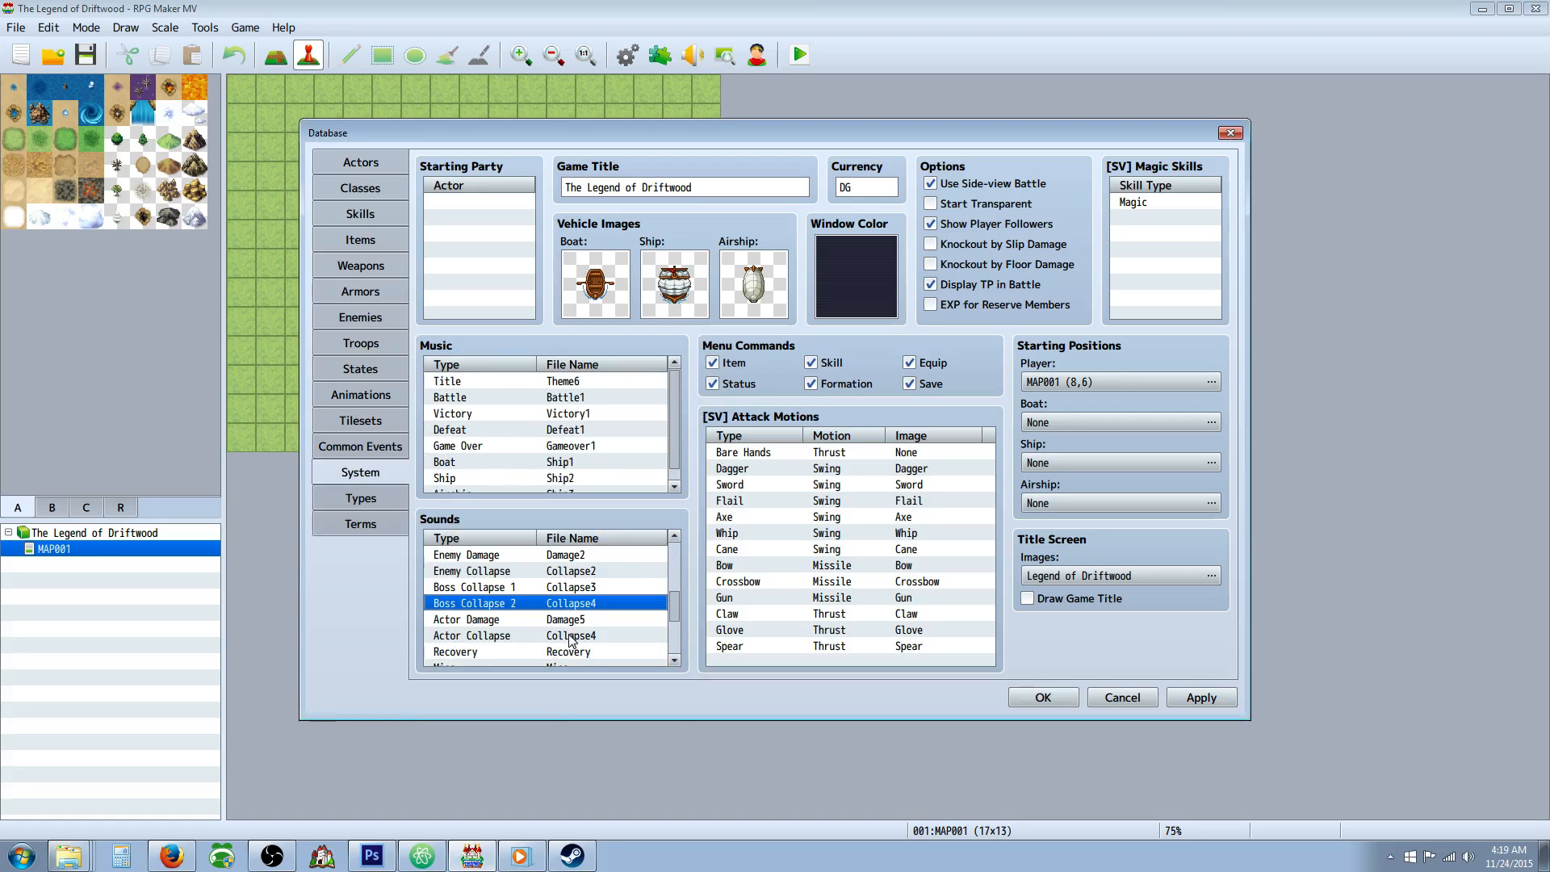
pyautogui.doubleClick(535, 570)
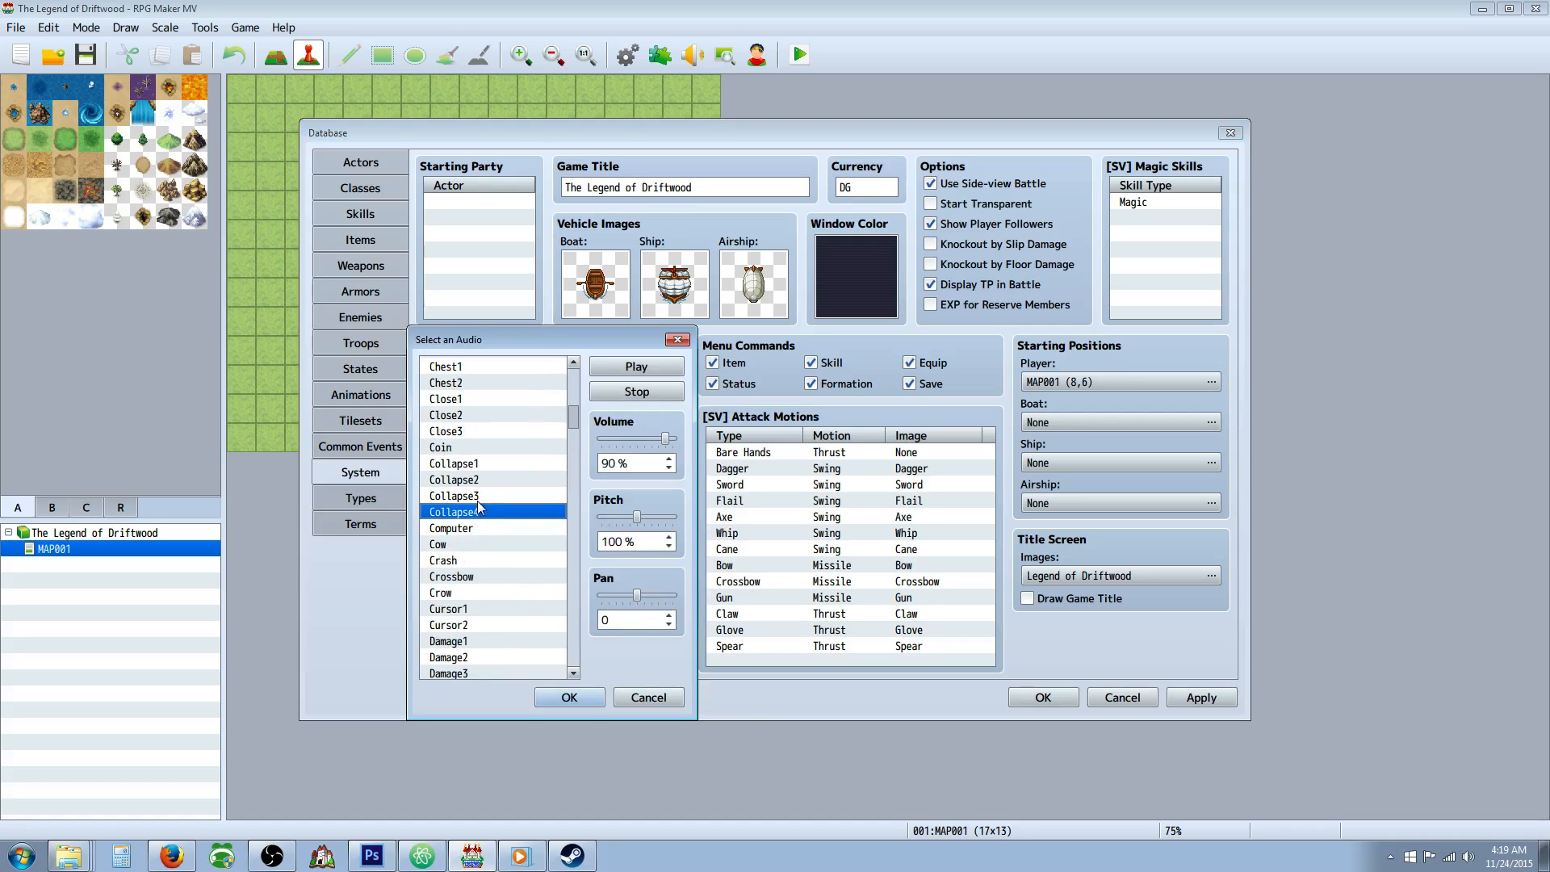
pyautogui.click(477, 495)
pyautogui.click(569, 697)
# Accept Collapse4 for Actor Collapse and, after trying Raise2 and 90% pitch for Recovery, raise the pitch of its Recovery audio.
pyautogui.doubleClick(530, 602)
pyautogui.click(569, 696)
pyautogui.scroll(-1, 526, 630)
pyautogui.doubleClick(517, 606)
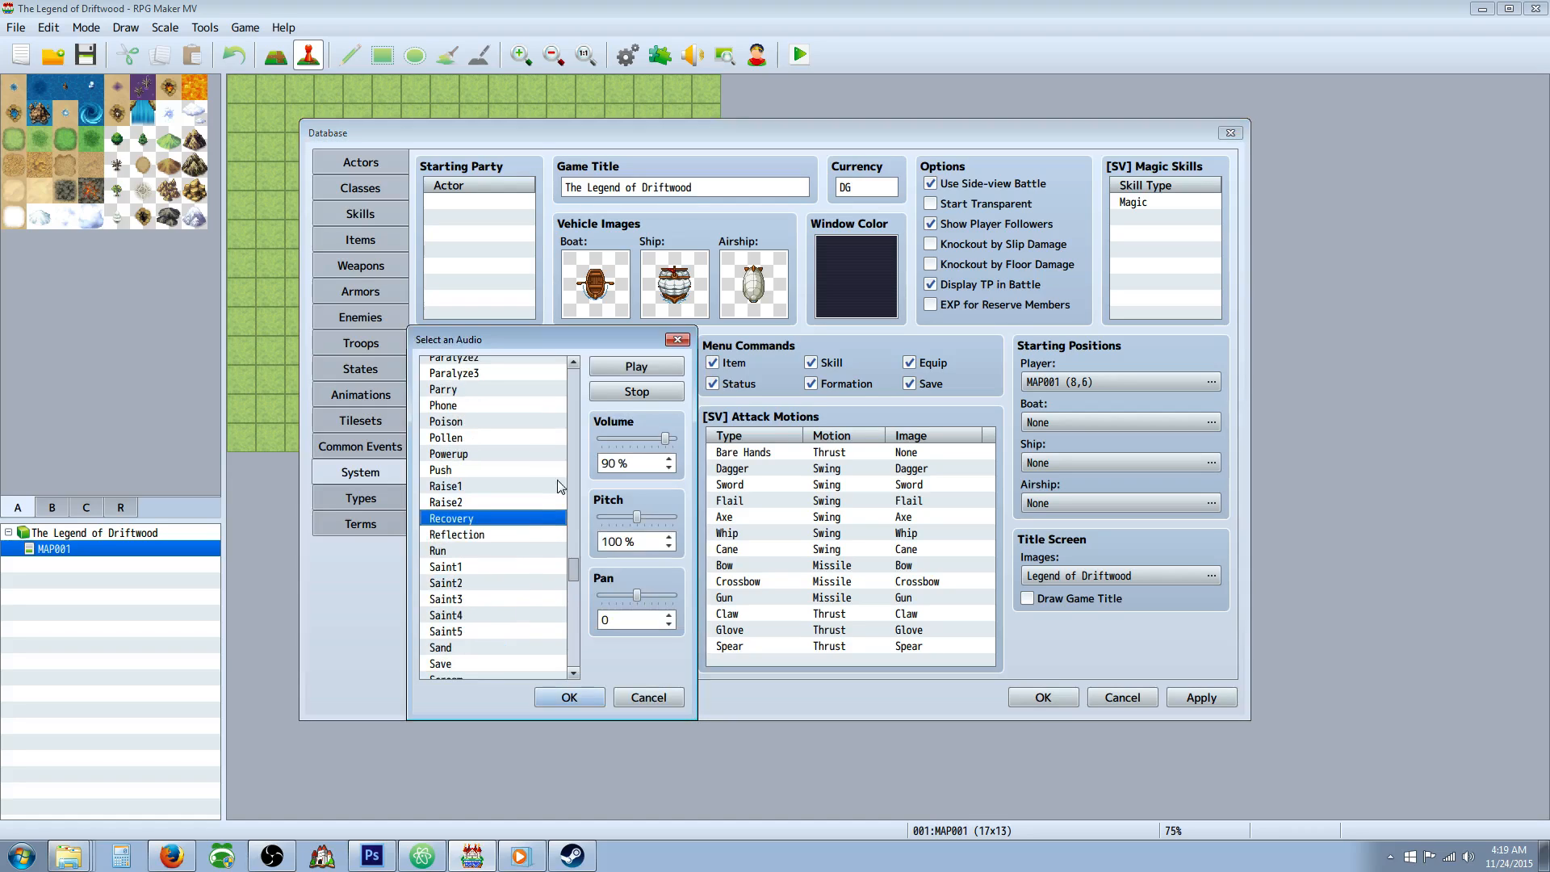
pyautogui.moveTo(637, 516); pyautogui.dragTo(628, 518)
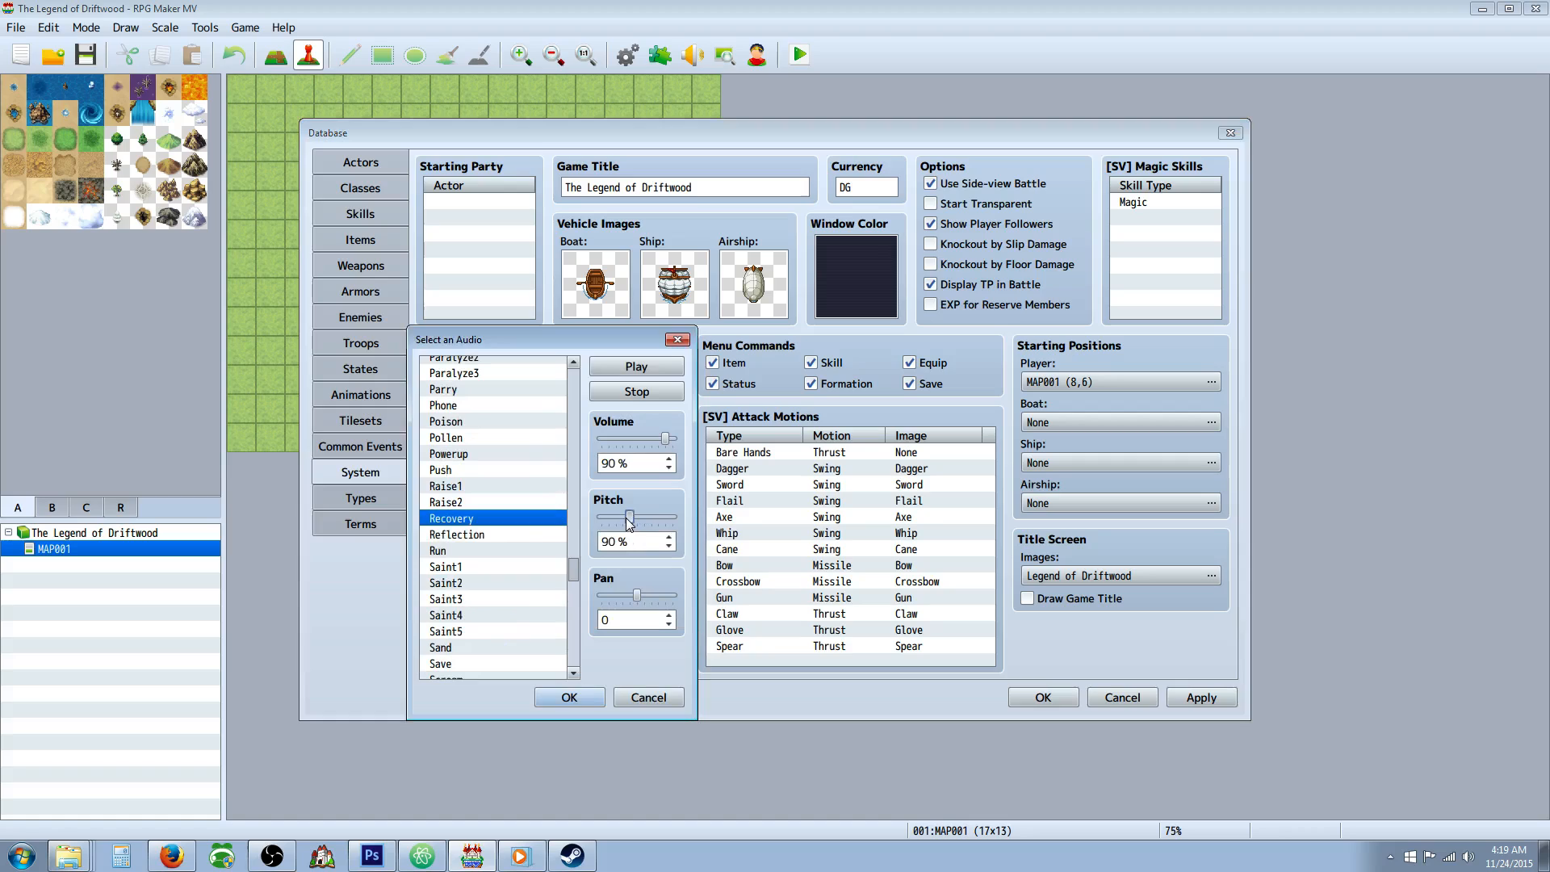
pyautogui.click(640, 367)
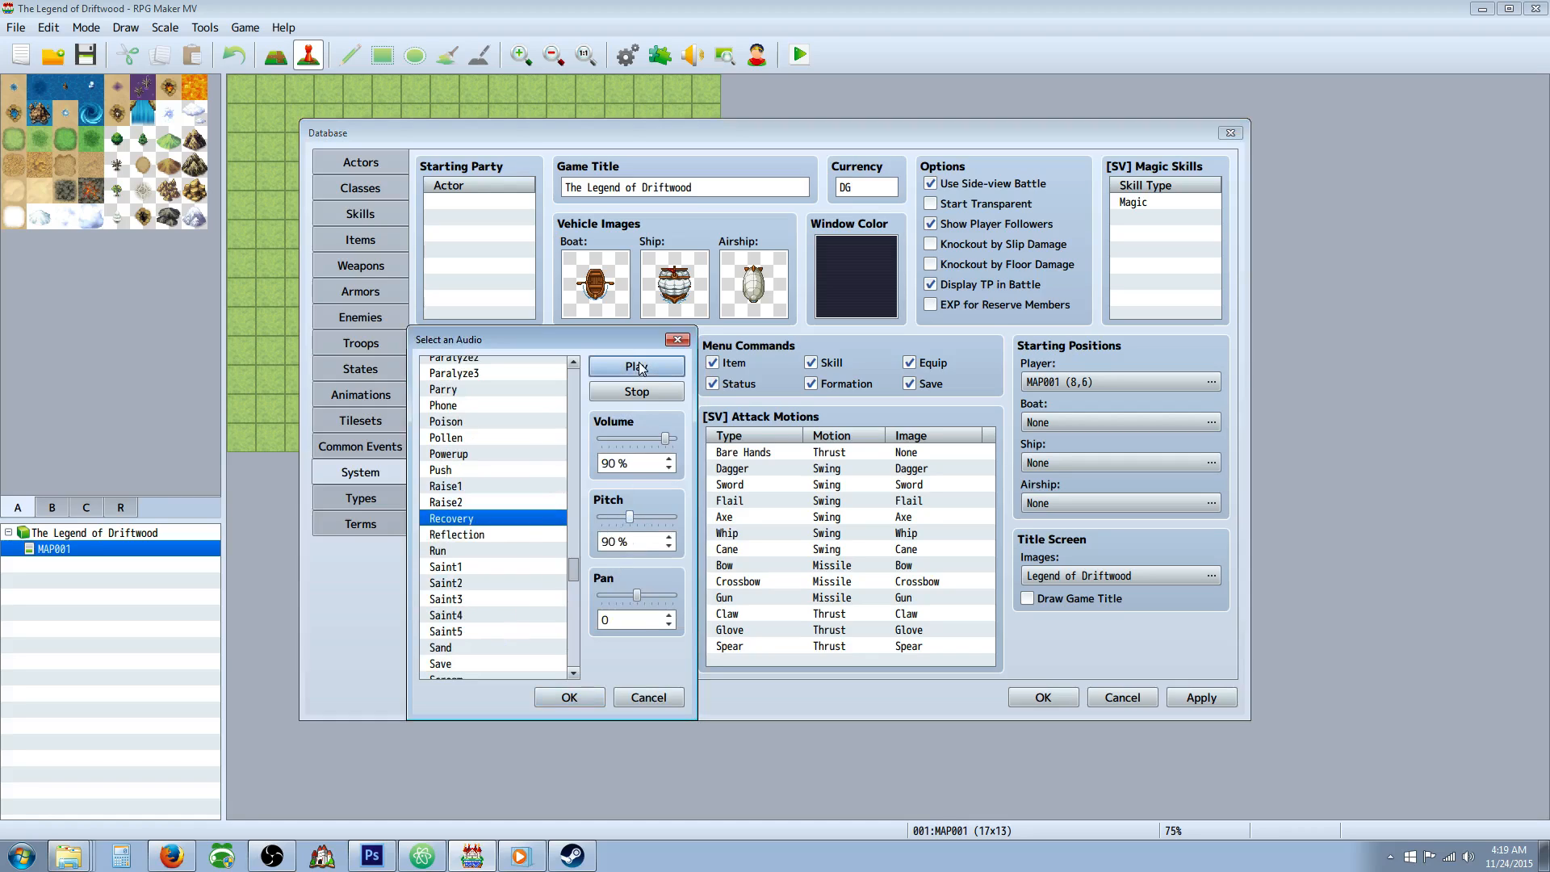
pyautogui.click(522, 501)
pyautogui.click(519, 520)
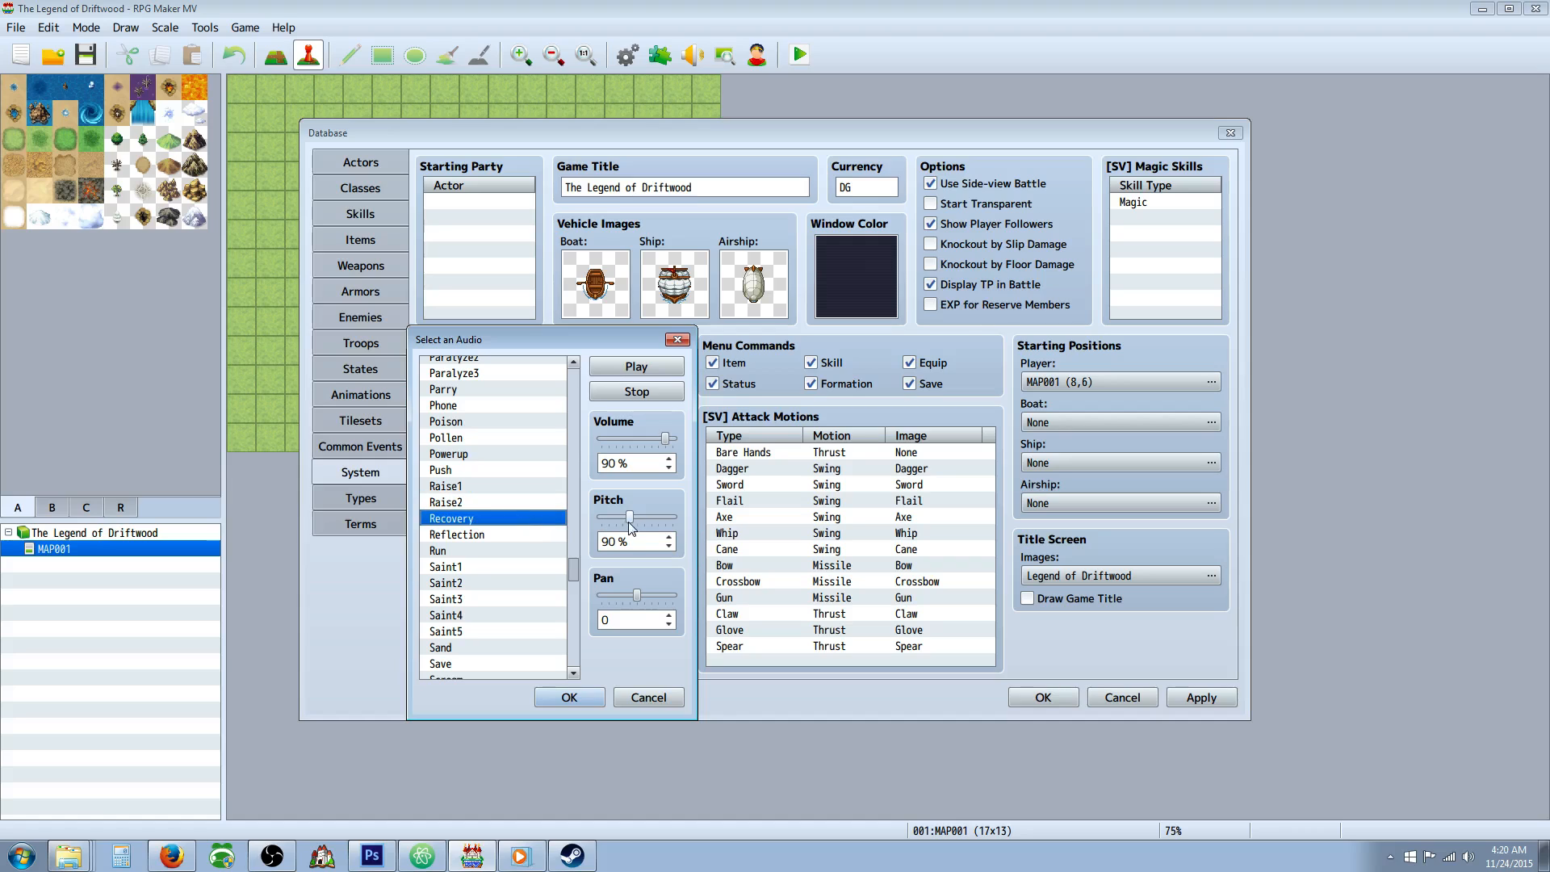
pyautogui.moveTo(631, 524); pyautogui.dragTo(653, 523)
pyautogui.click(583, 696)
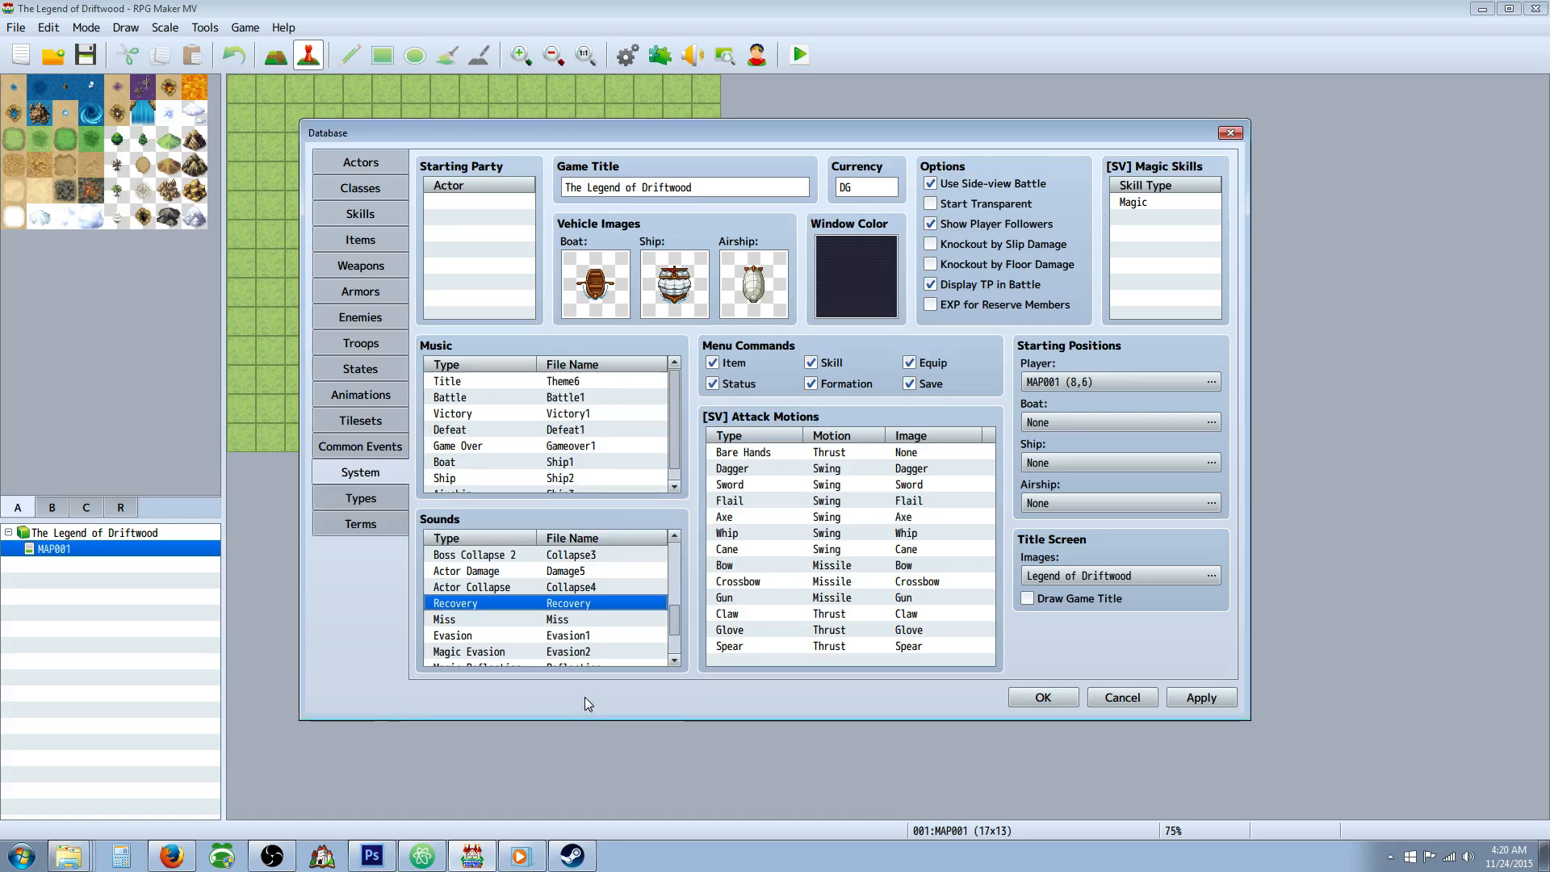
# Preview the audio of the Miss, Evasion and Shop sounds, comparing Evasion1 with Evasion2, and keep Miss, Evasion1 and Shop1.
pyautogui.doubleClick(554, 618)
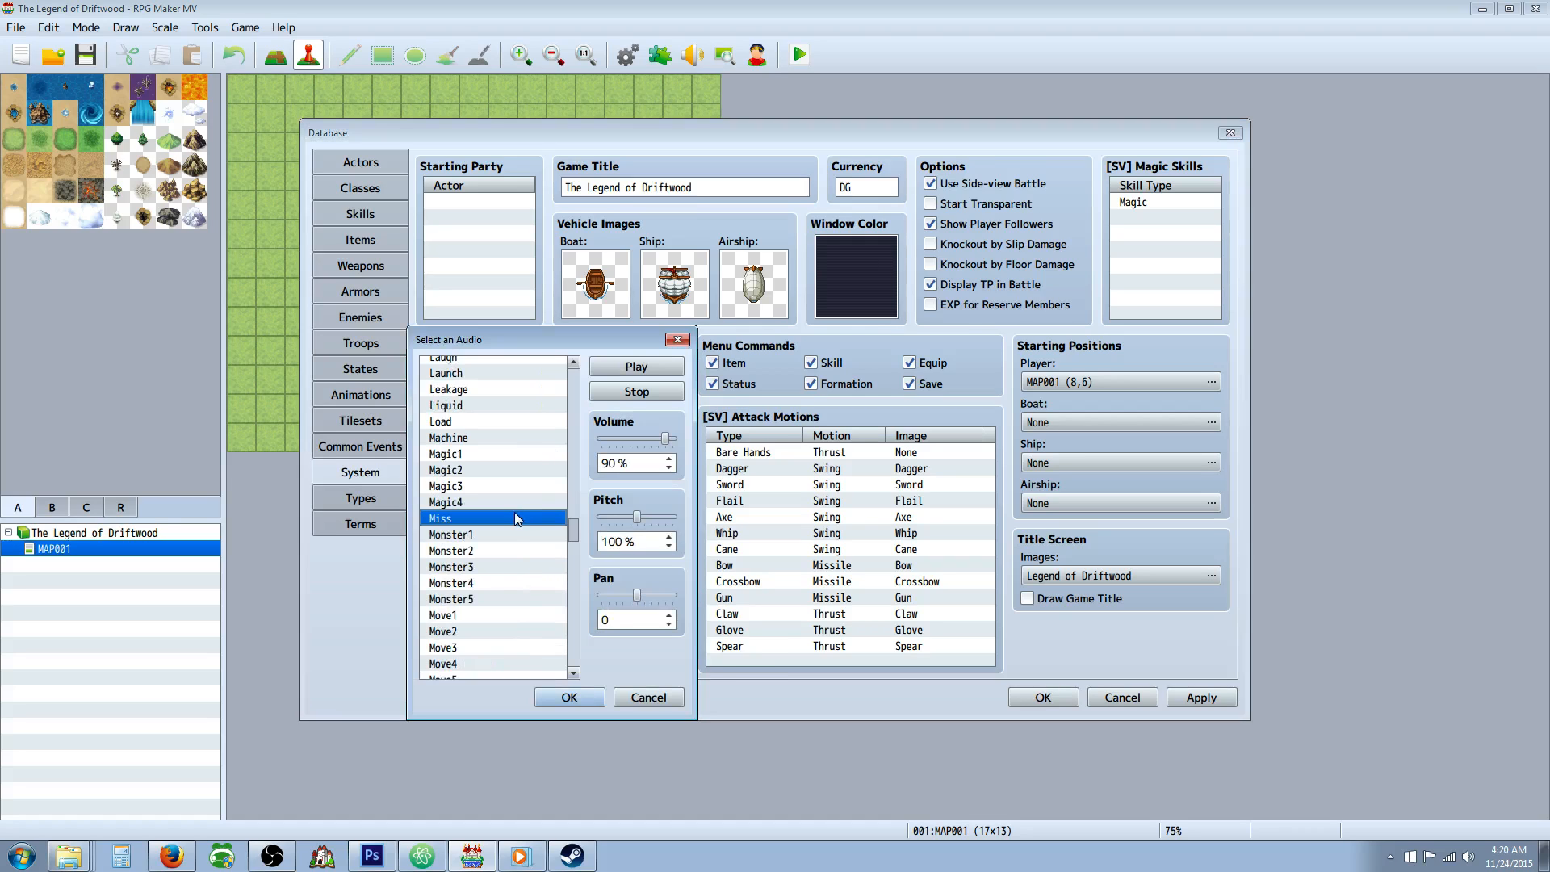
pyautogui.click(569, 696)
pyautogui.scroll(-2, 557, 613)
pyautogui.click(557, 604)
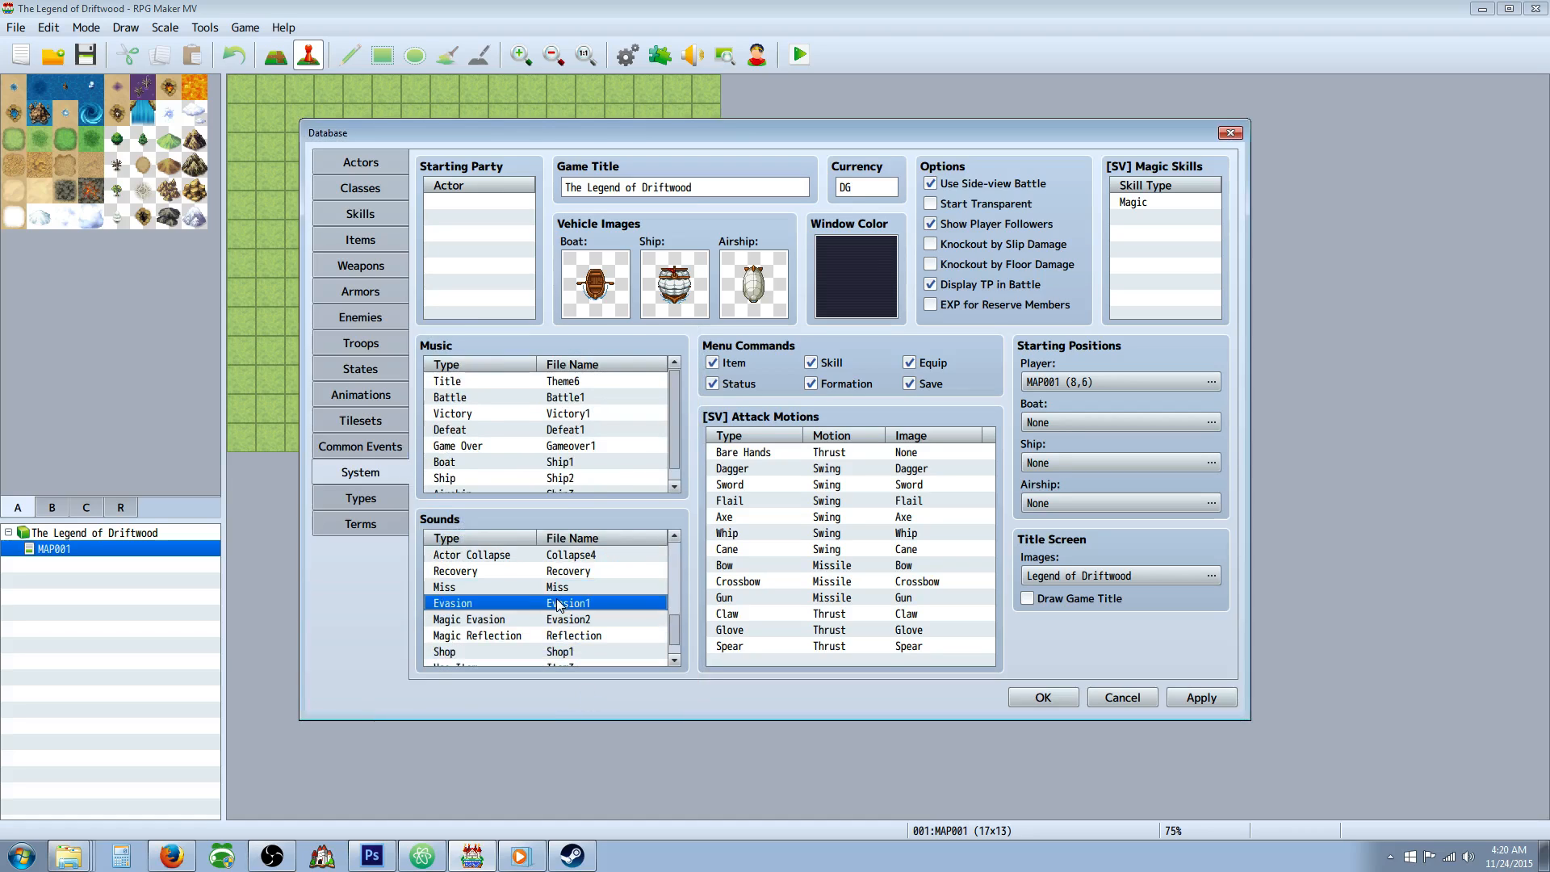
pyautogui.doubleClick(557, 603)
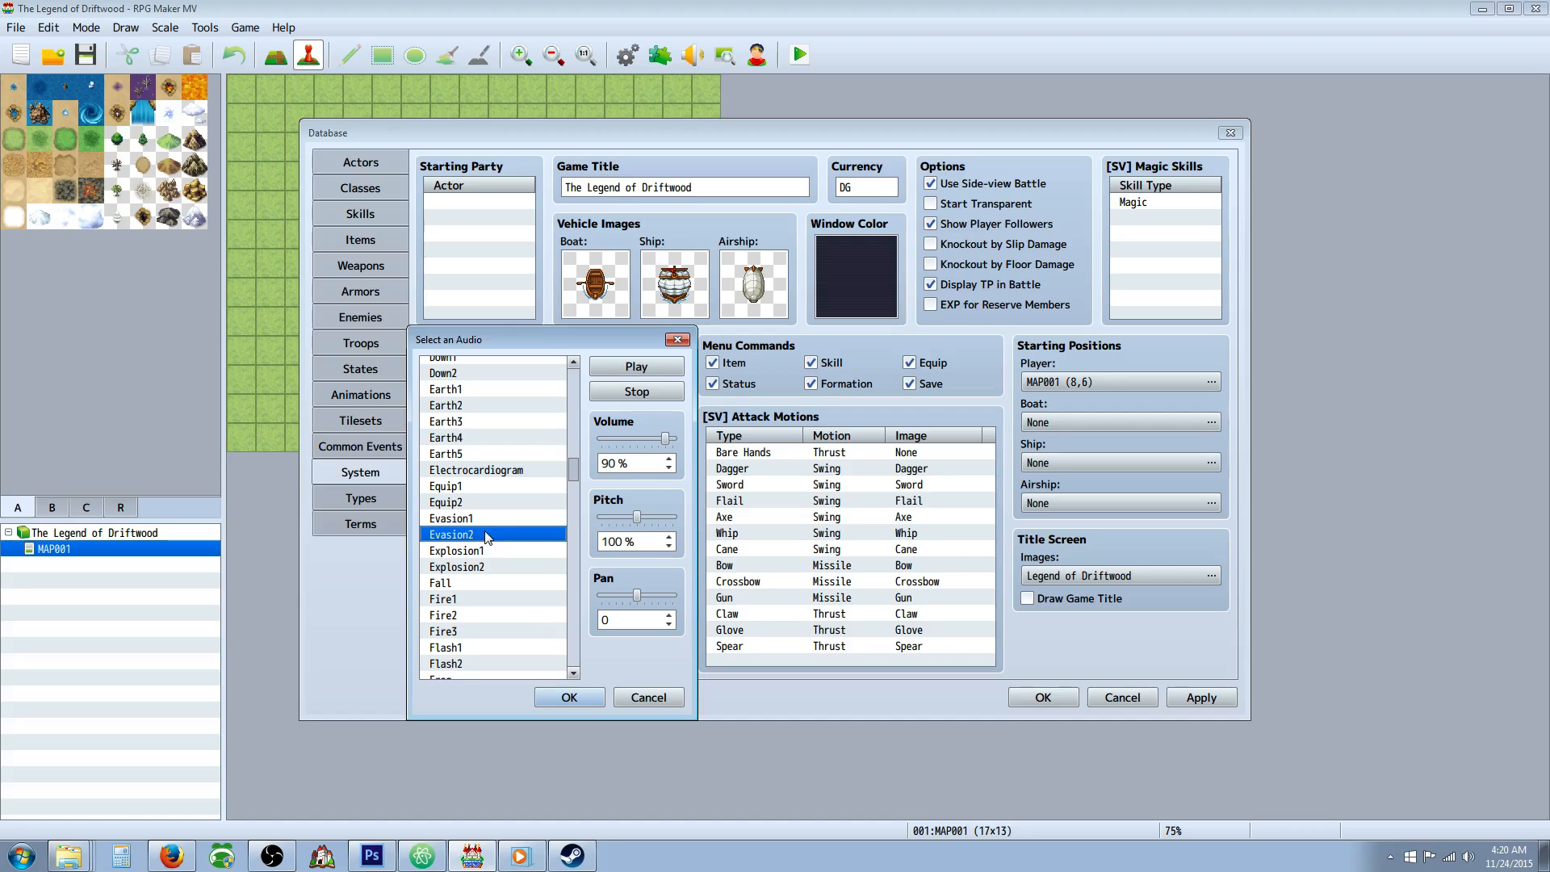
pyautogui.click(569, 696)
pyautogui.scroll(-1, 567, 587)
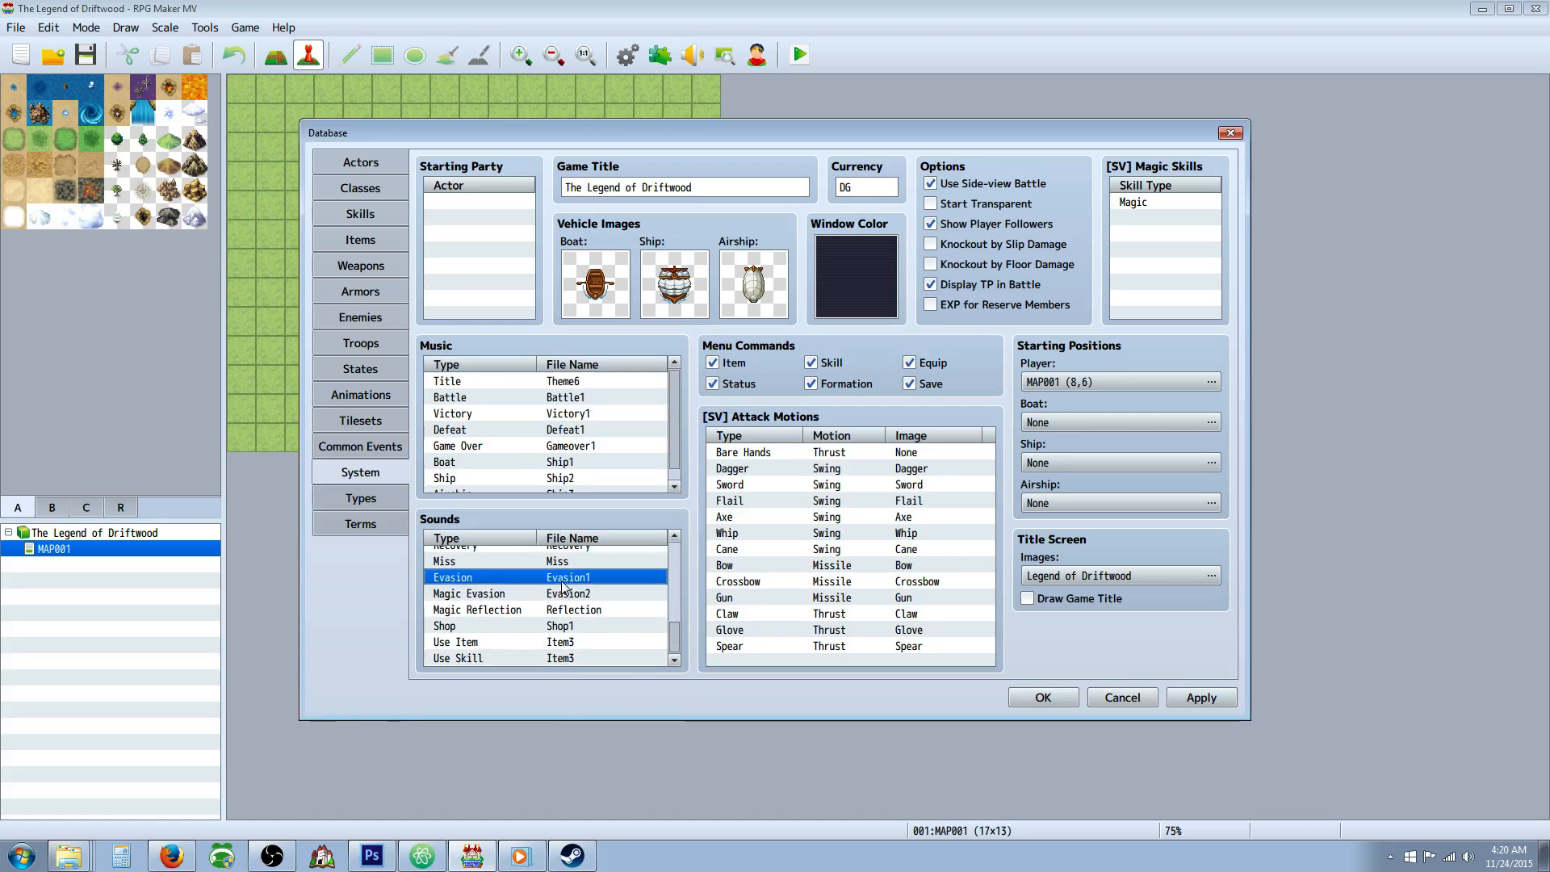
pyautogui.doubleClick(565, 627)
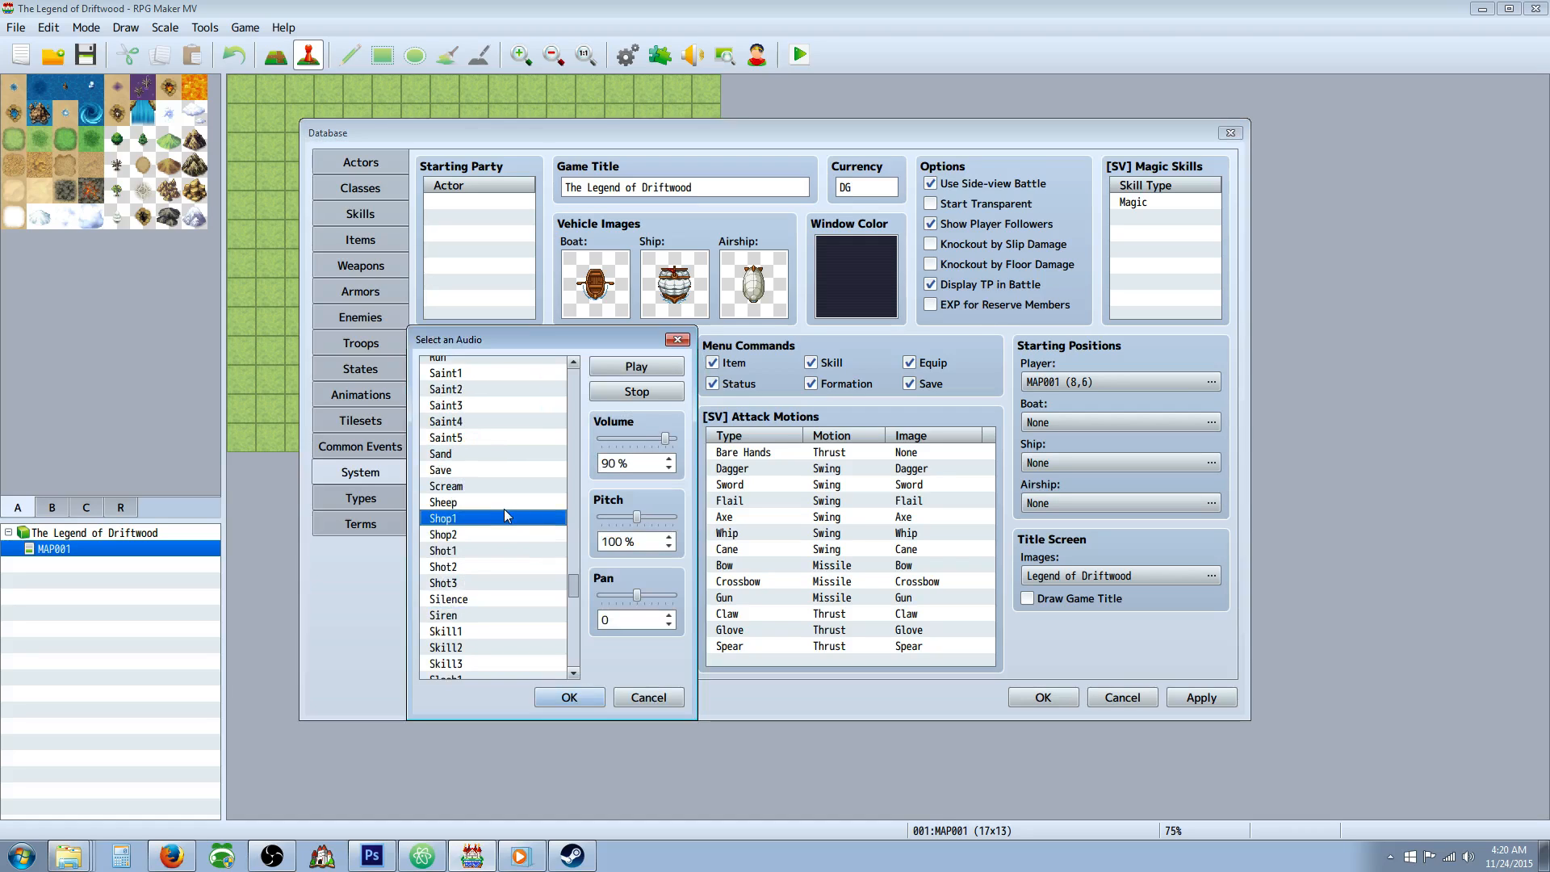
pyautogui.click(600, 697)
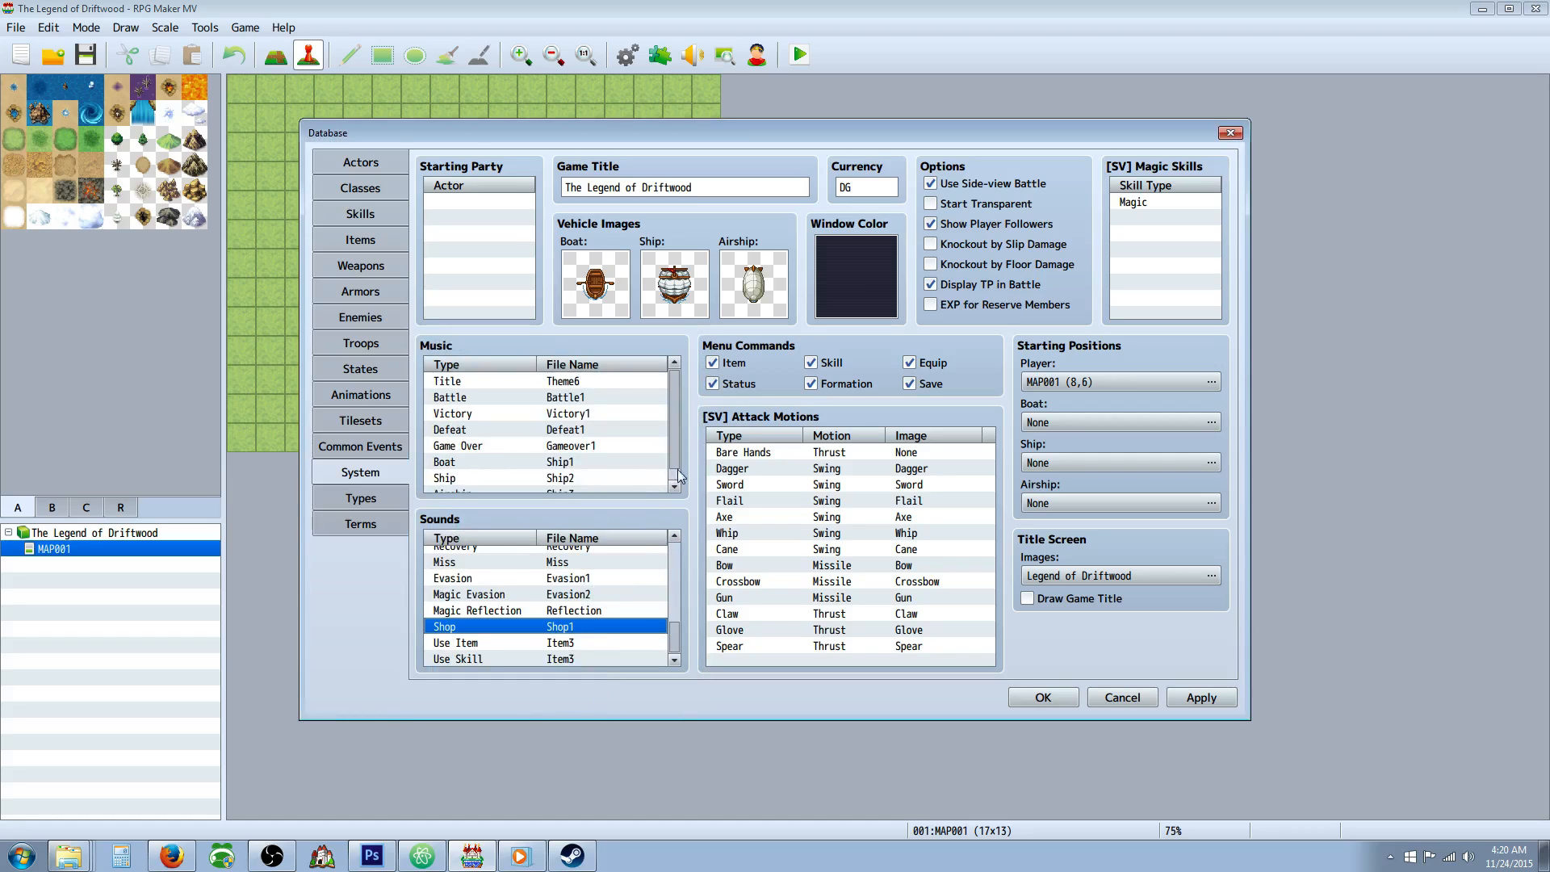
# In the database's Types section, set the maximum number of Equipment Types to 10.
pyautogui.click(370, 501)
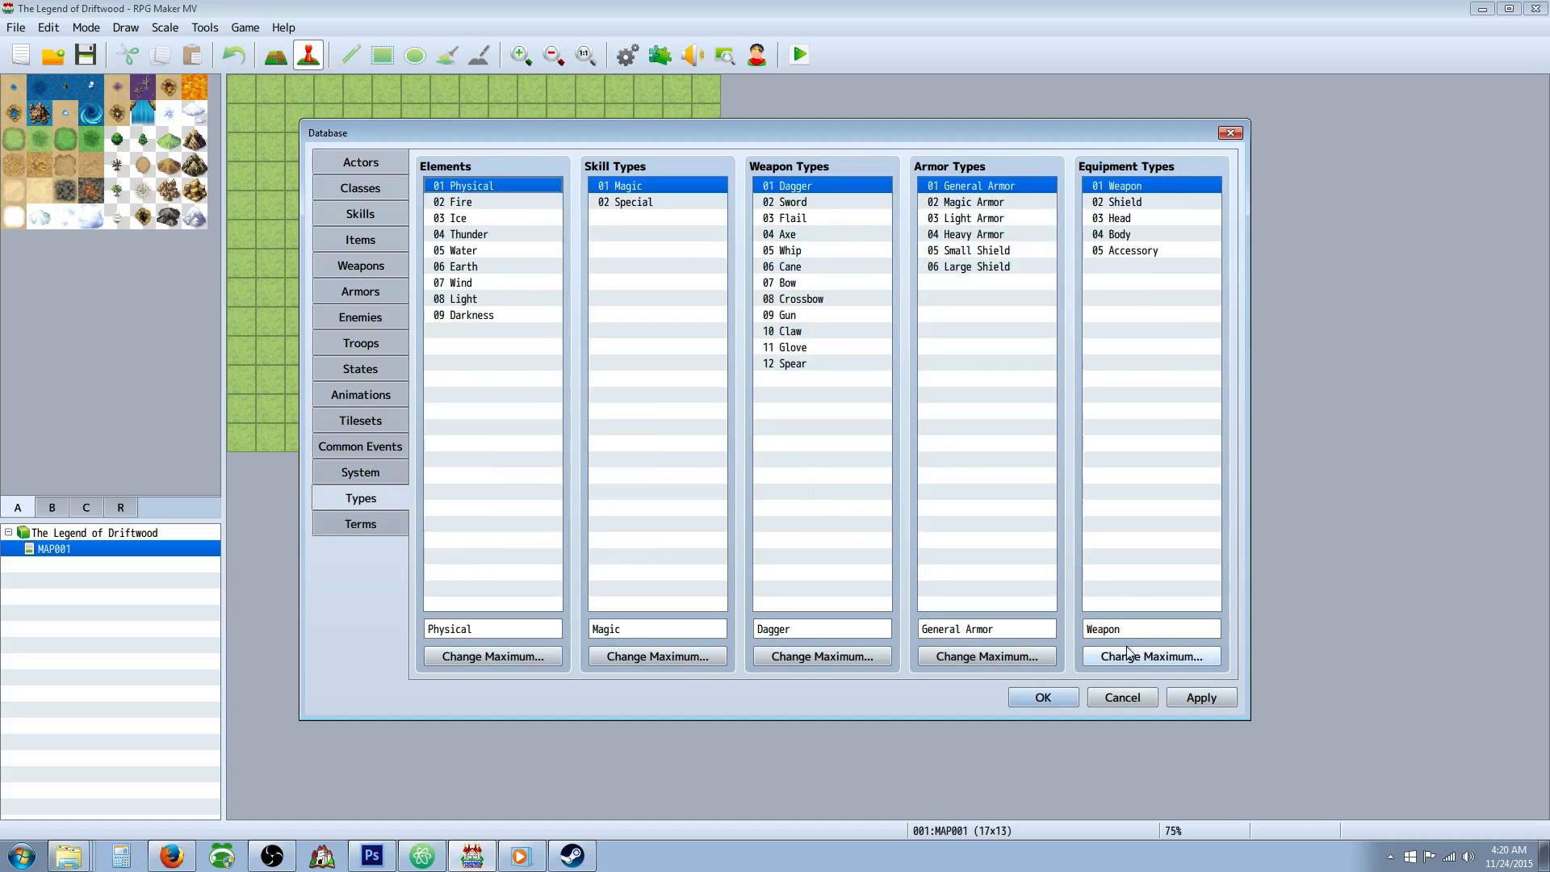
pyautogui.click(1151, 657)
pyautogui.click(1192, 678)
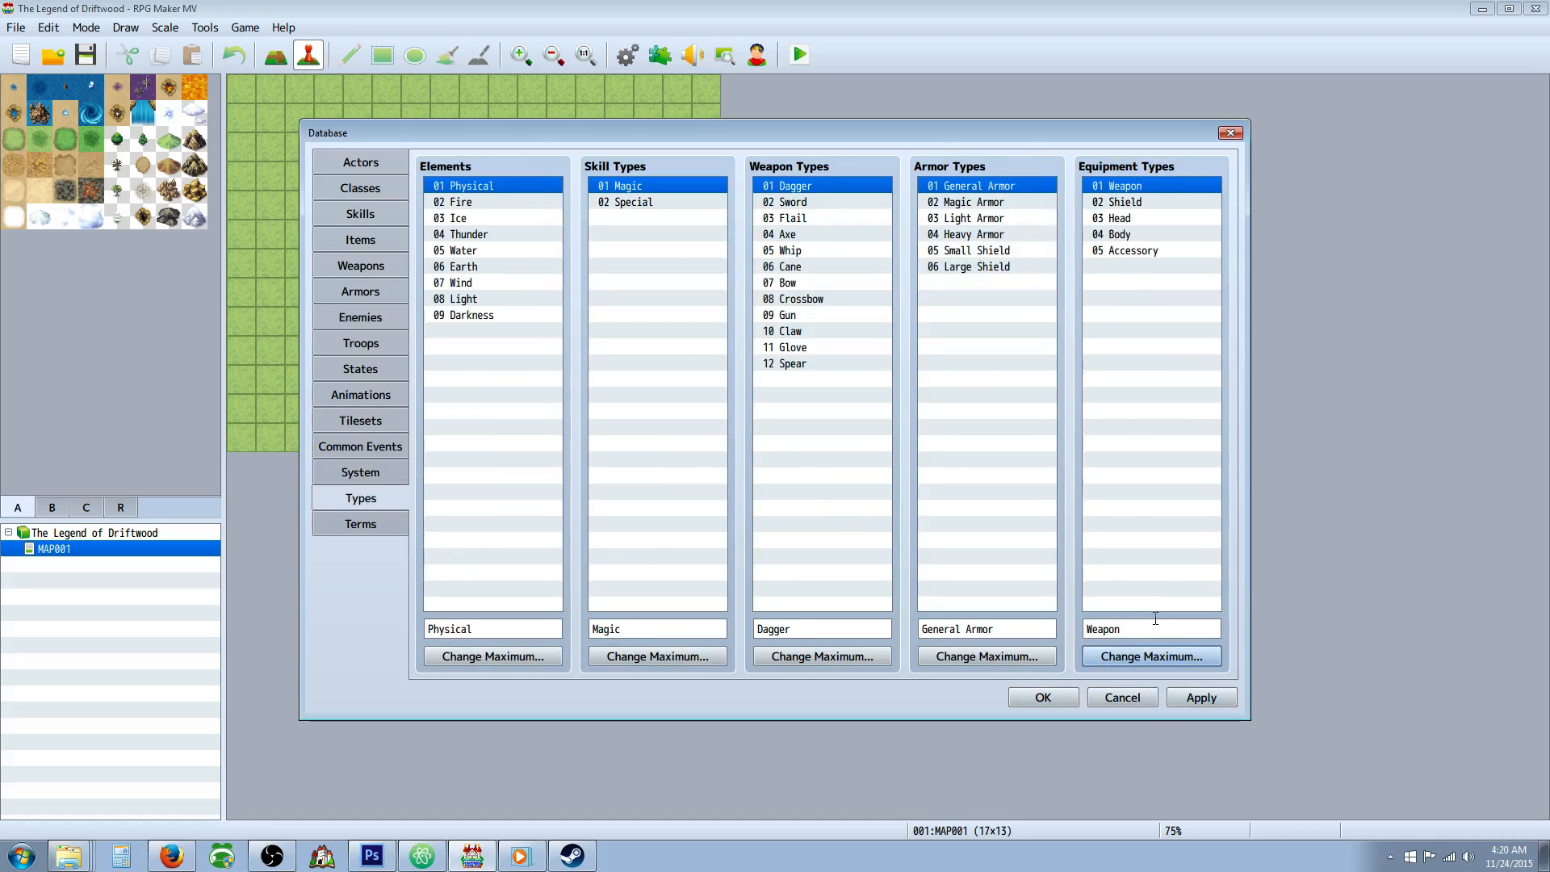
pyautogui.doubleClick(1152, 623)
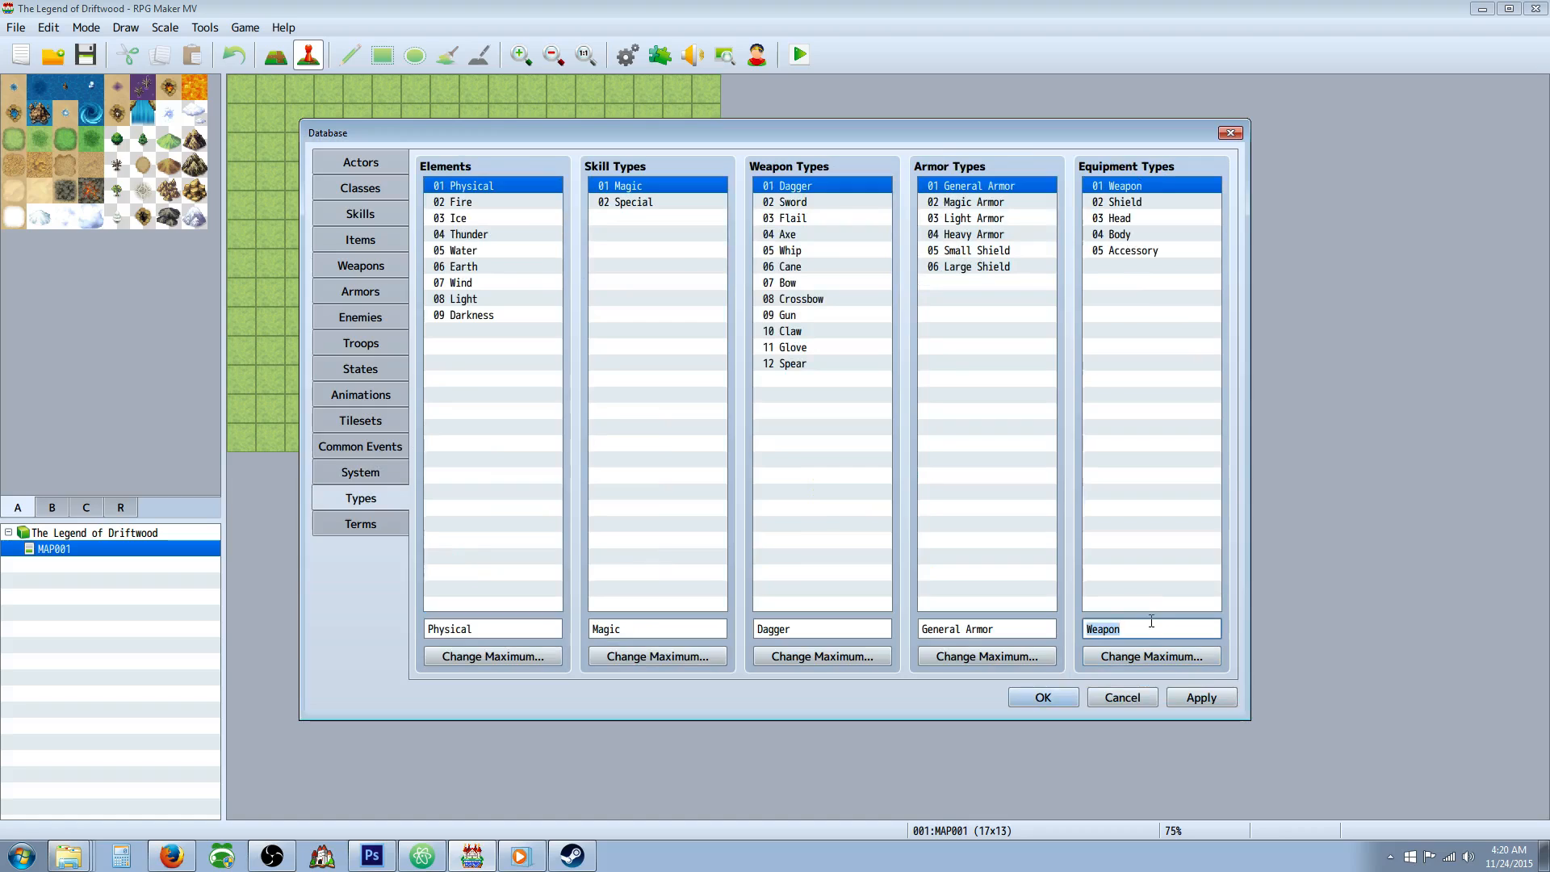
pyautogui.click(1149, 654)
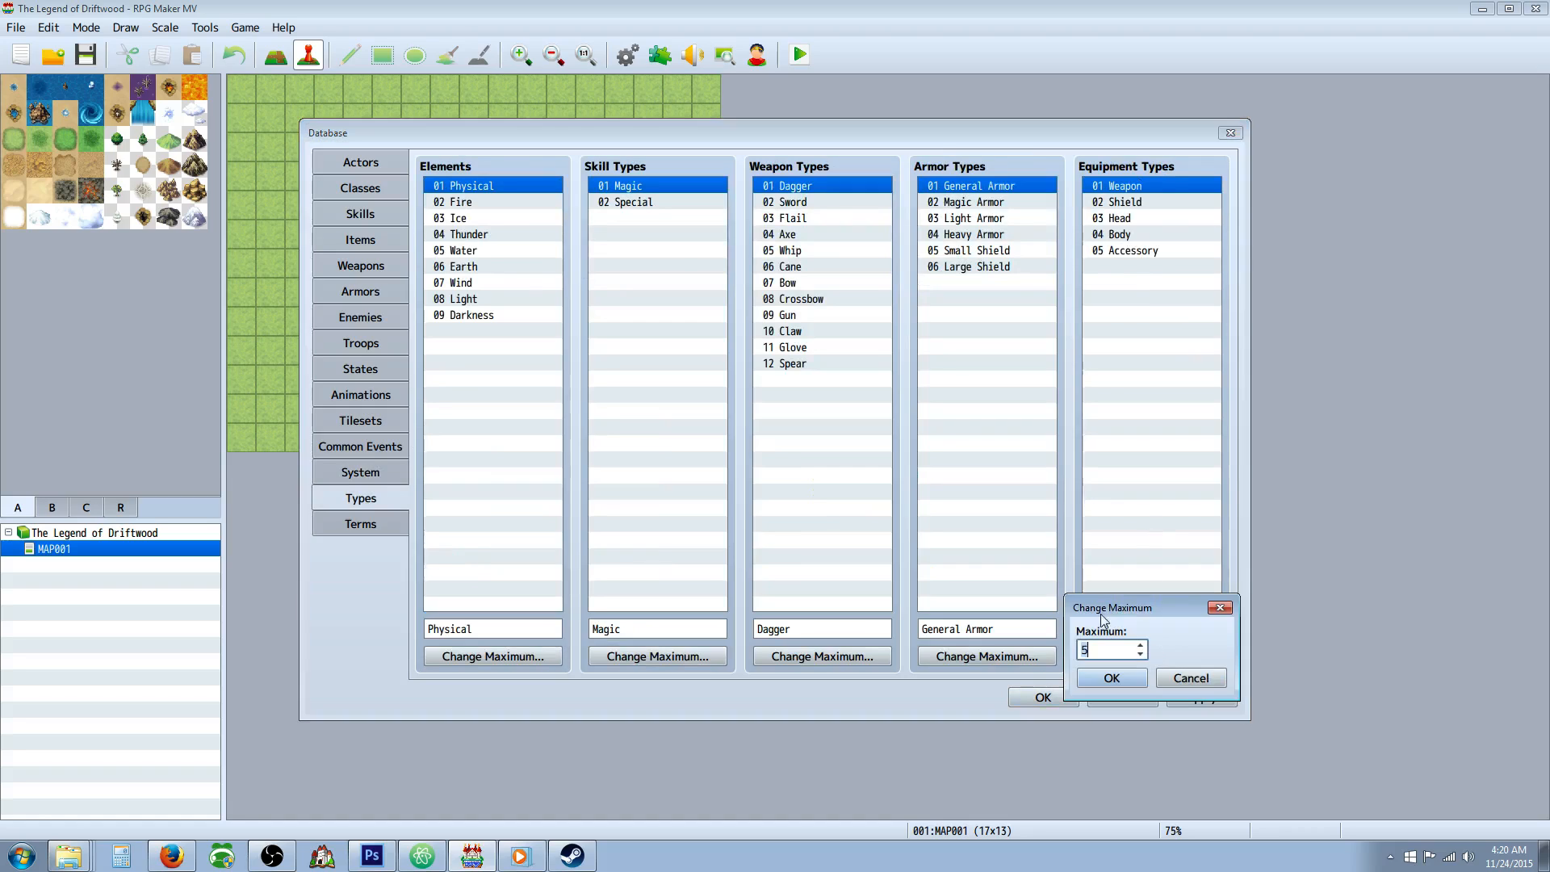
pyautogui.click(1141, 644)
pyautogui.click(1140, 645)
pyautogui.click(1141, 644)
pyautogui.click(1141, 644)
pyautogui.press('Return')
# Enter a name for the empty equipment type 06, trying Weapon and Offhand.
pyautogui.click(1134, 269)
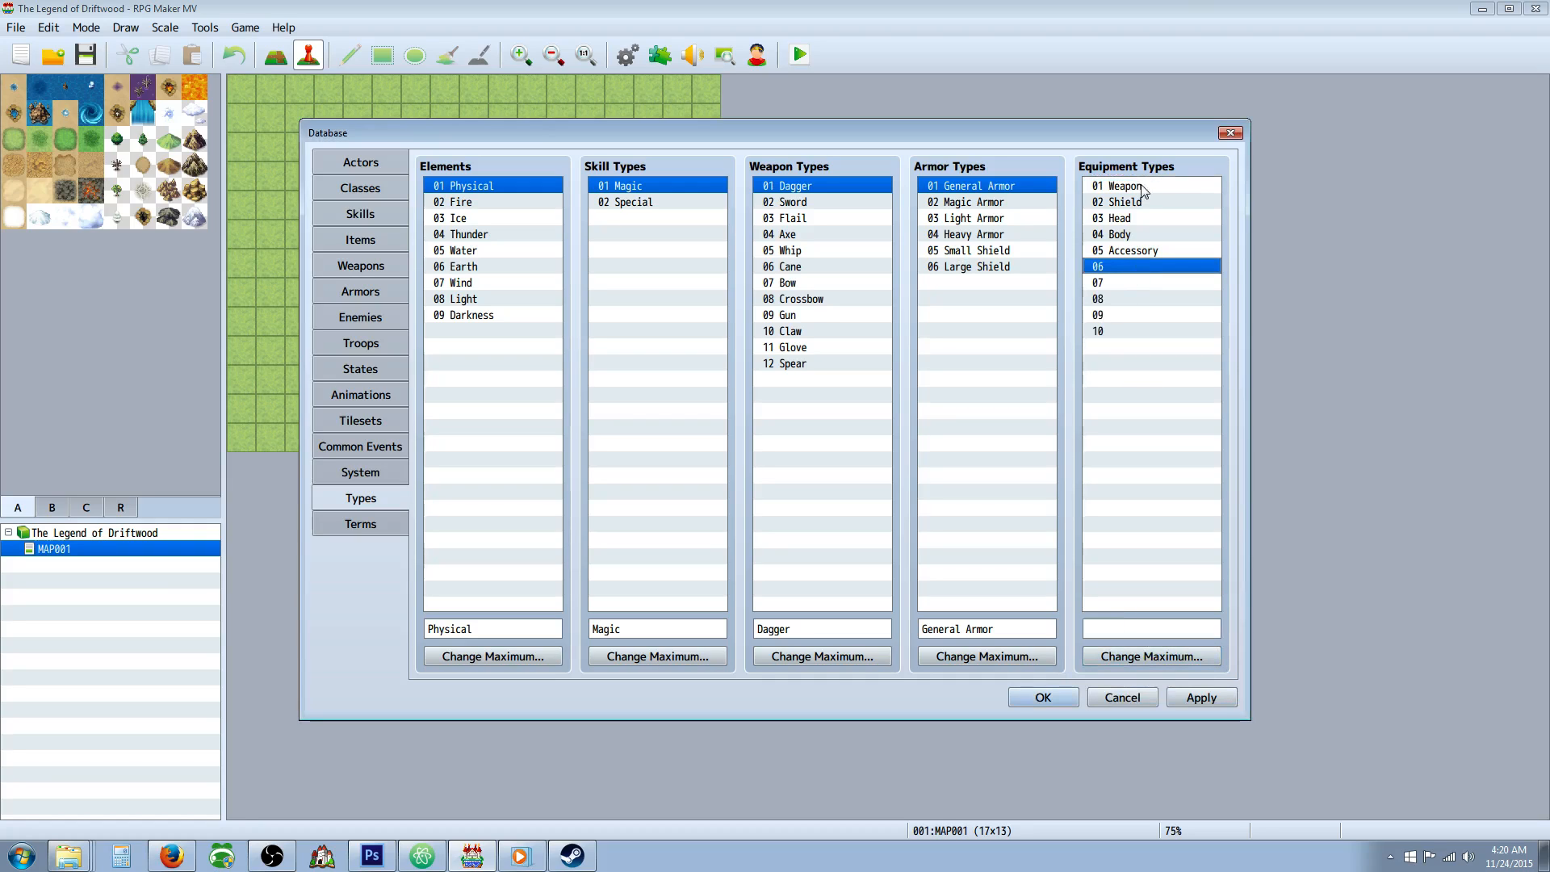
pyautogui.click(1151, 184)
pyautogui.click(1151, 202)
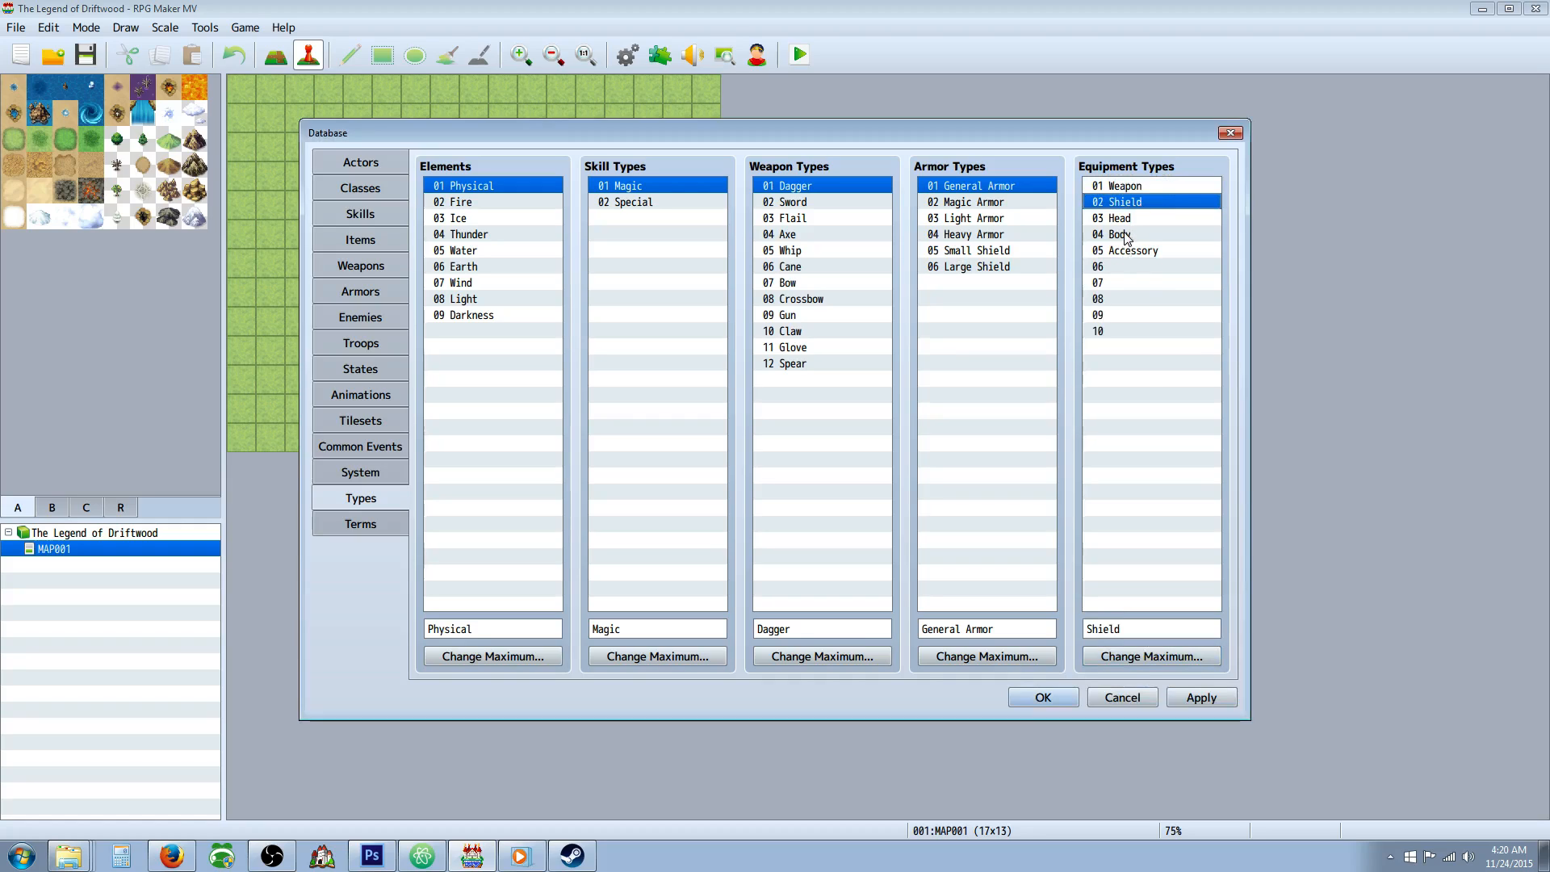
pyautogui.click(1137, 266)
pyautogui.click(1131, 627)
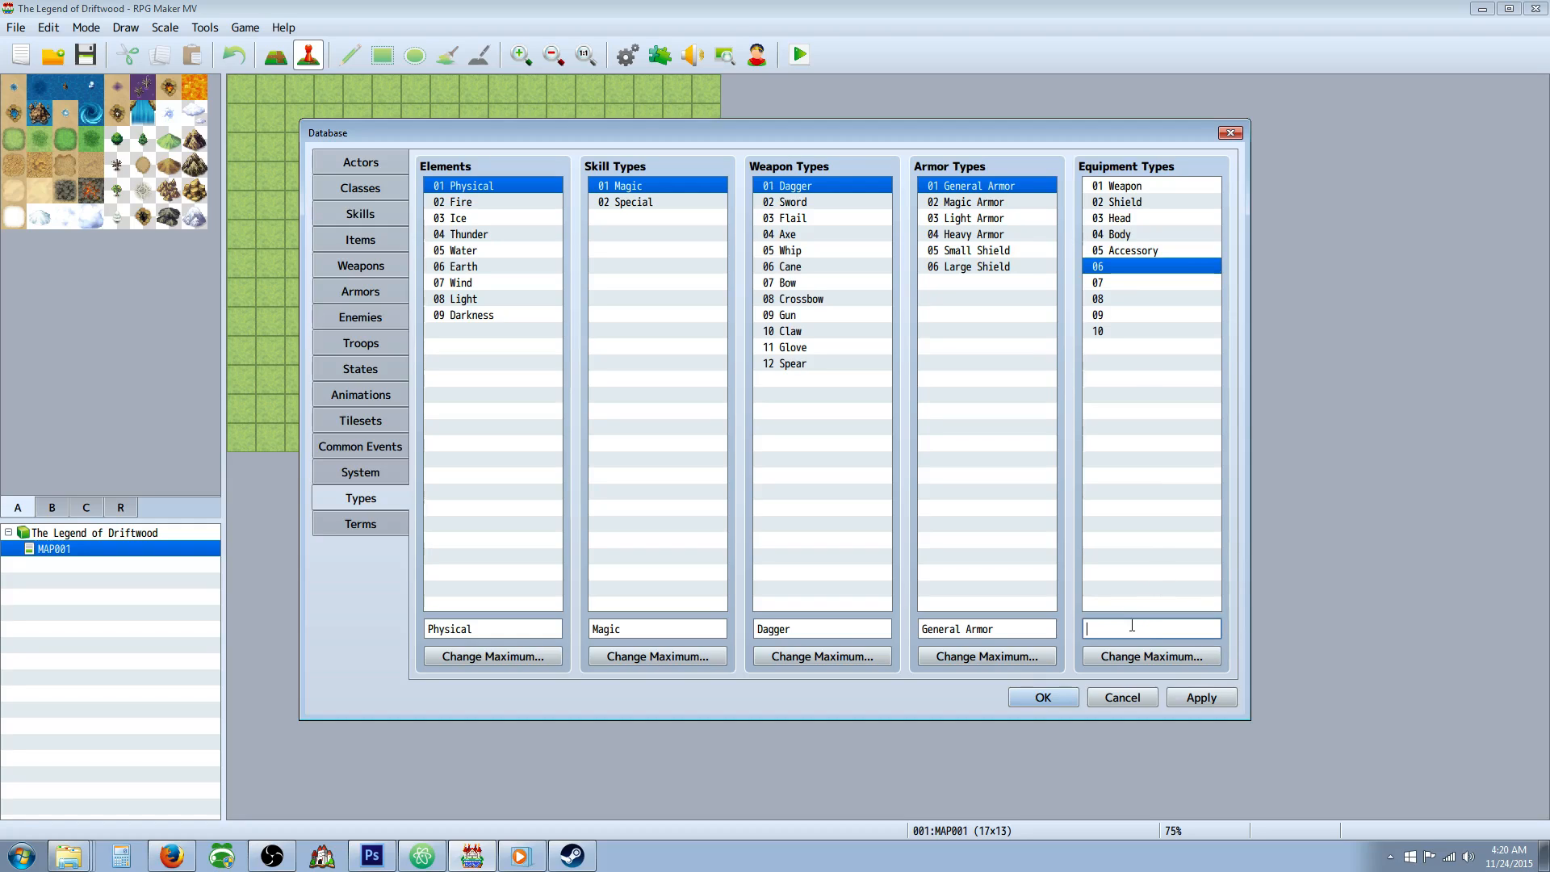
pyautogui.write('Weapon')
pyautogui.press('BackSpace')
pyautogui.press('BackSpace')
pyautogui.press('BackSpace')
pyautogui.press('BackSpace')
pyautogui.press('BackSpace')
pyautogui.write('Offhand')
pyautogui.press('BackSpace')
pyautogui.press('BackSpace')
pyautogui.press('BackSpace')
pyautogui.press('BackSpace')
pyautogui.press('BackSpace')
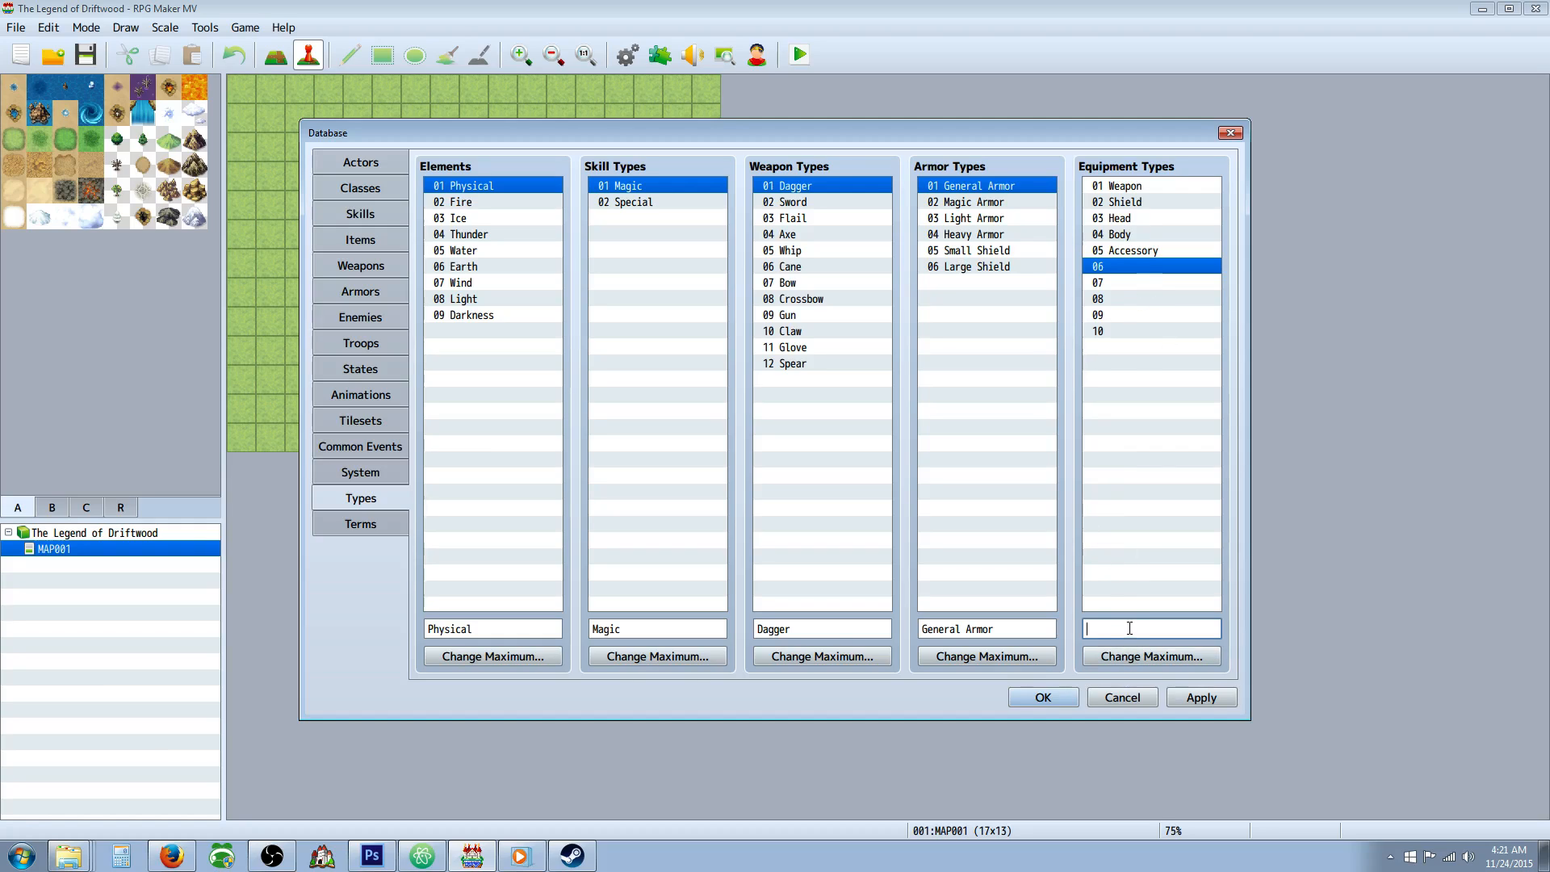
# Finish naming equipment type 06 as Feet and name equipment type 07 Earring.
pyautogui.write('et')
pyautogui.click(1131, 281)
pyautogui.click(1138, 626)
pyautogui.write('Ear')
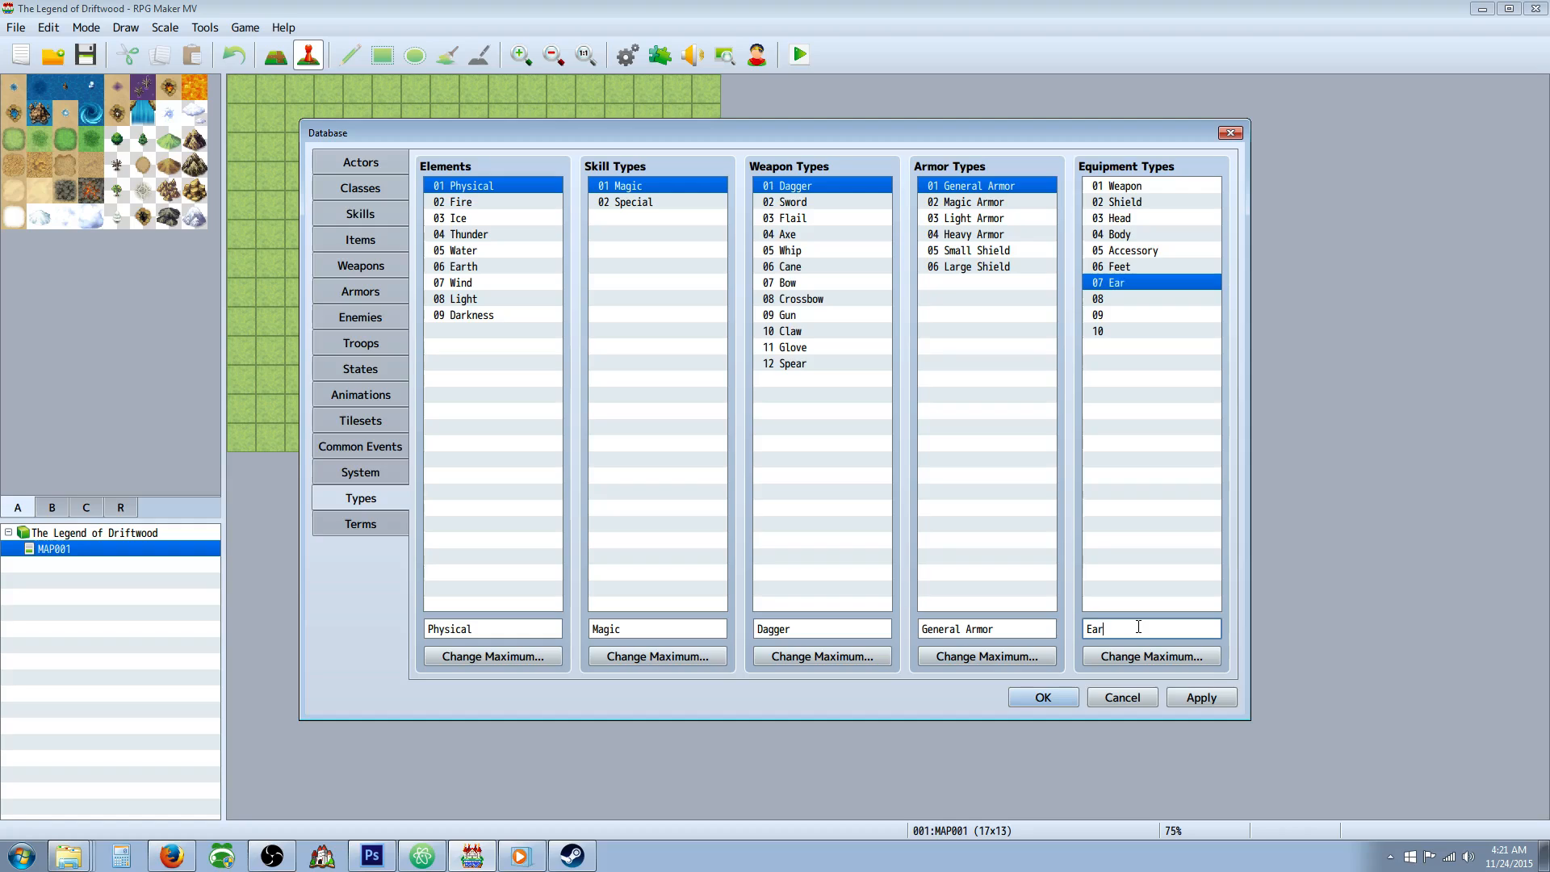
pyautogui.write('ring')
# Name equipment type 08 Ring and equipment type 09 Back.
pyautogui.click(1122, 300)
pyautogui.click(1128, 629)
pyautogui.write('R')
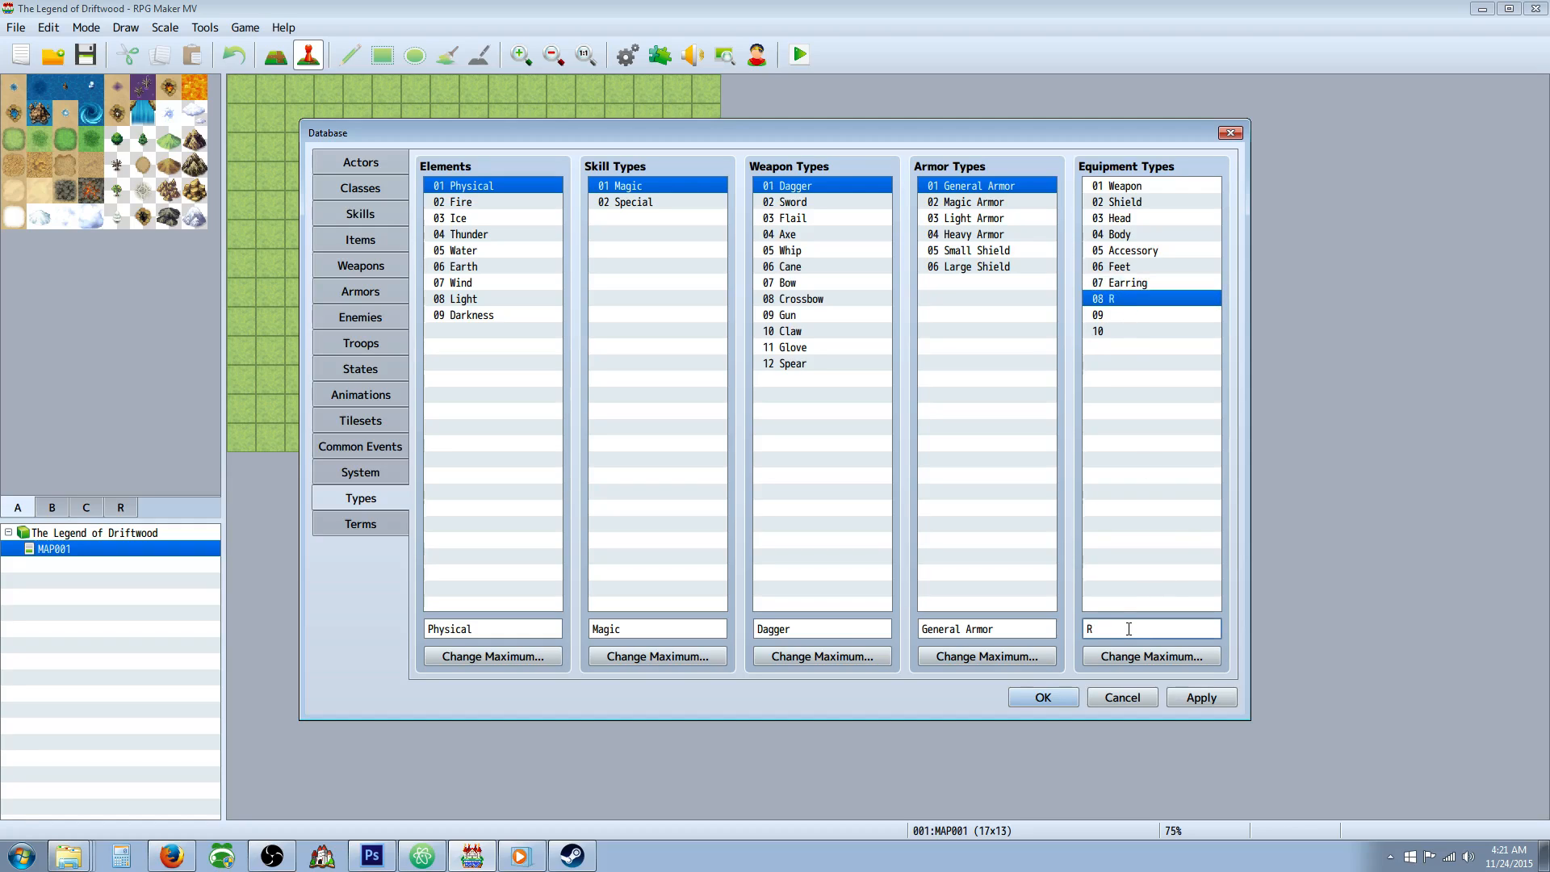
pyautogui.write('ing')
pyautogui.click(1086, 315)
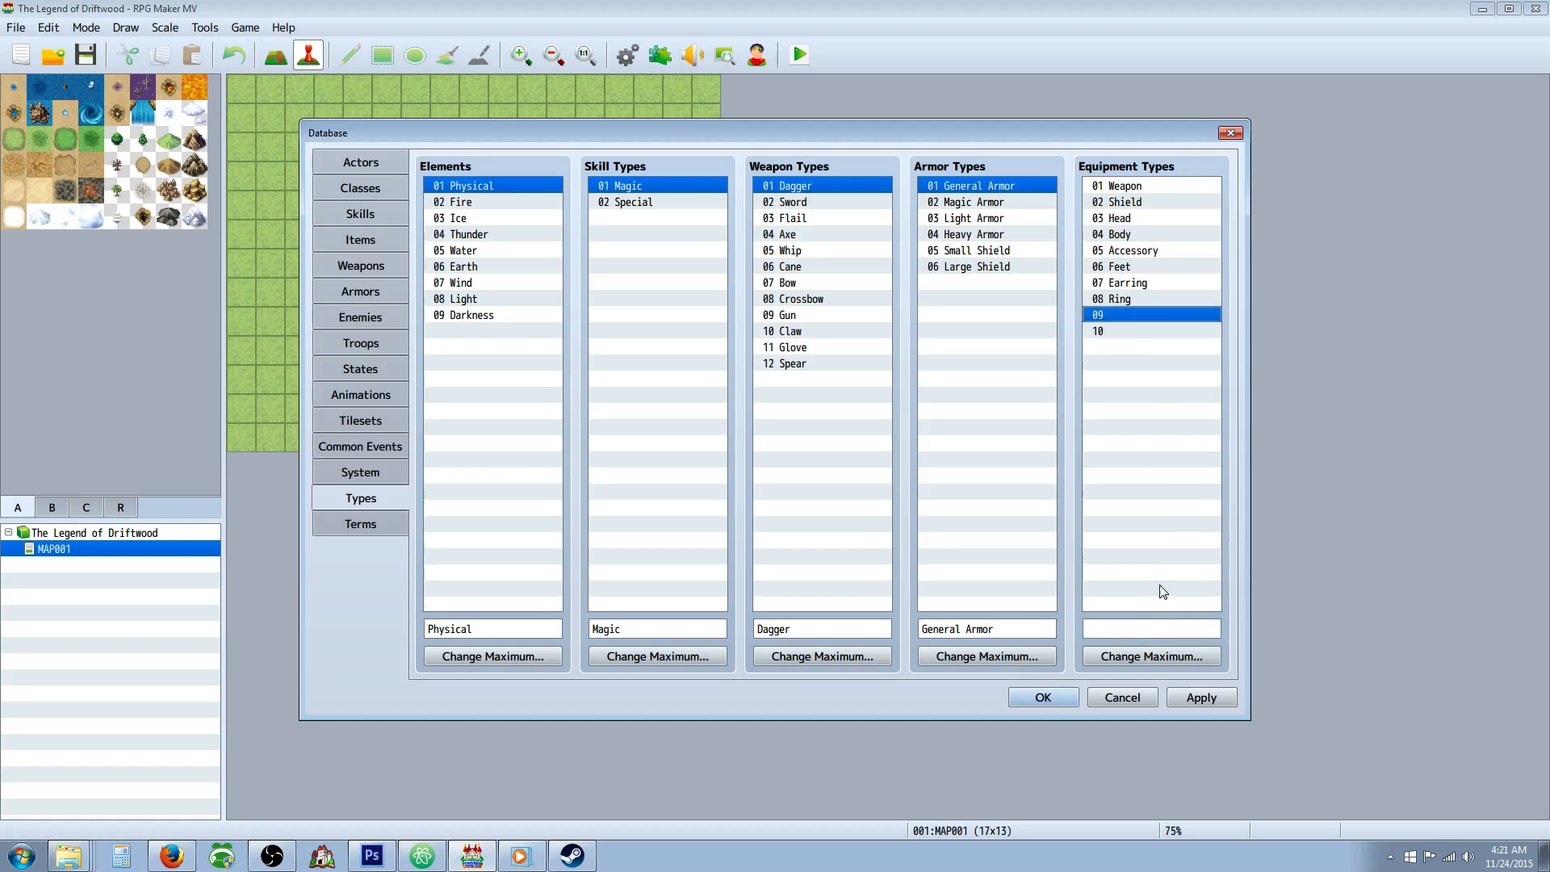
pyautogui.click(1110, 628)
pyautogui.write('B')
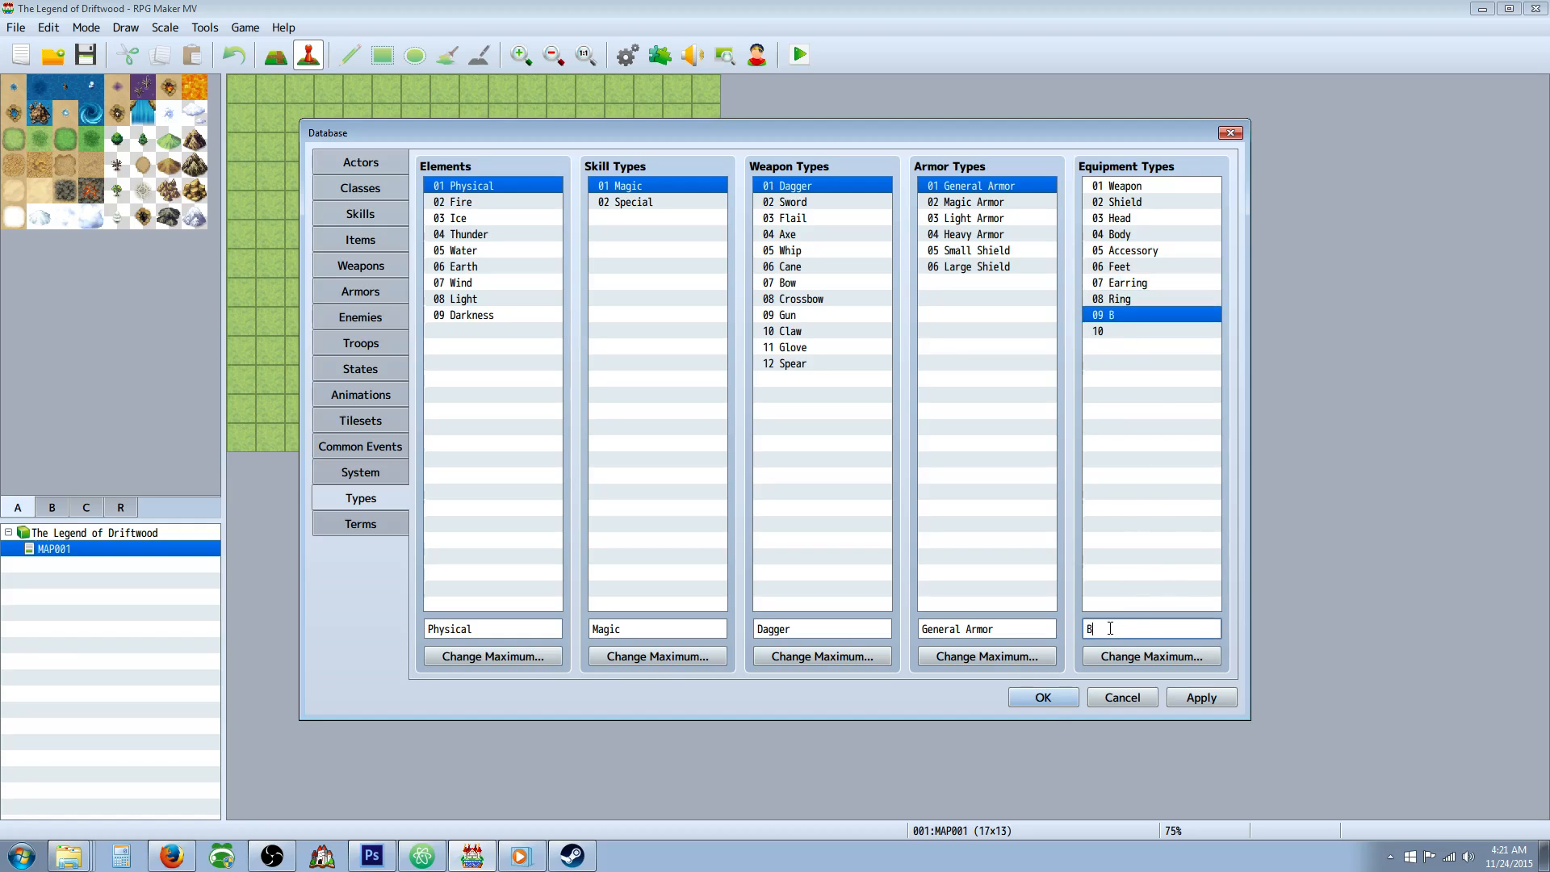
pyautogui.write('ack')
# Name equipment type 10 Waist and raise the maximum number of Equipment Types to 12.
pyautogui.click(1130, 331)
pyautogui.click(1112, 629)
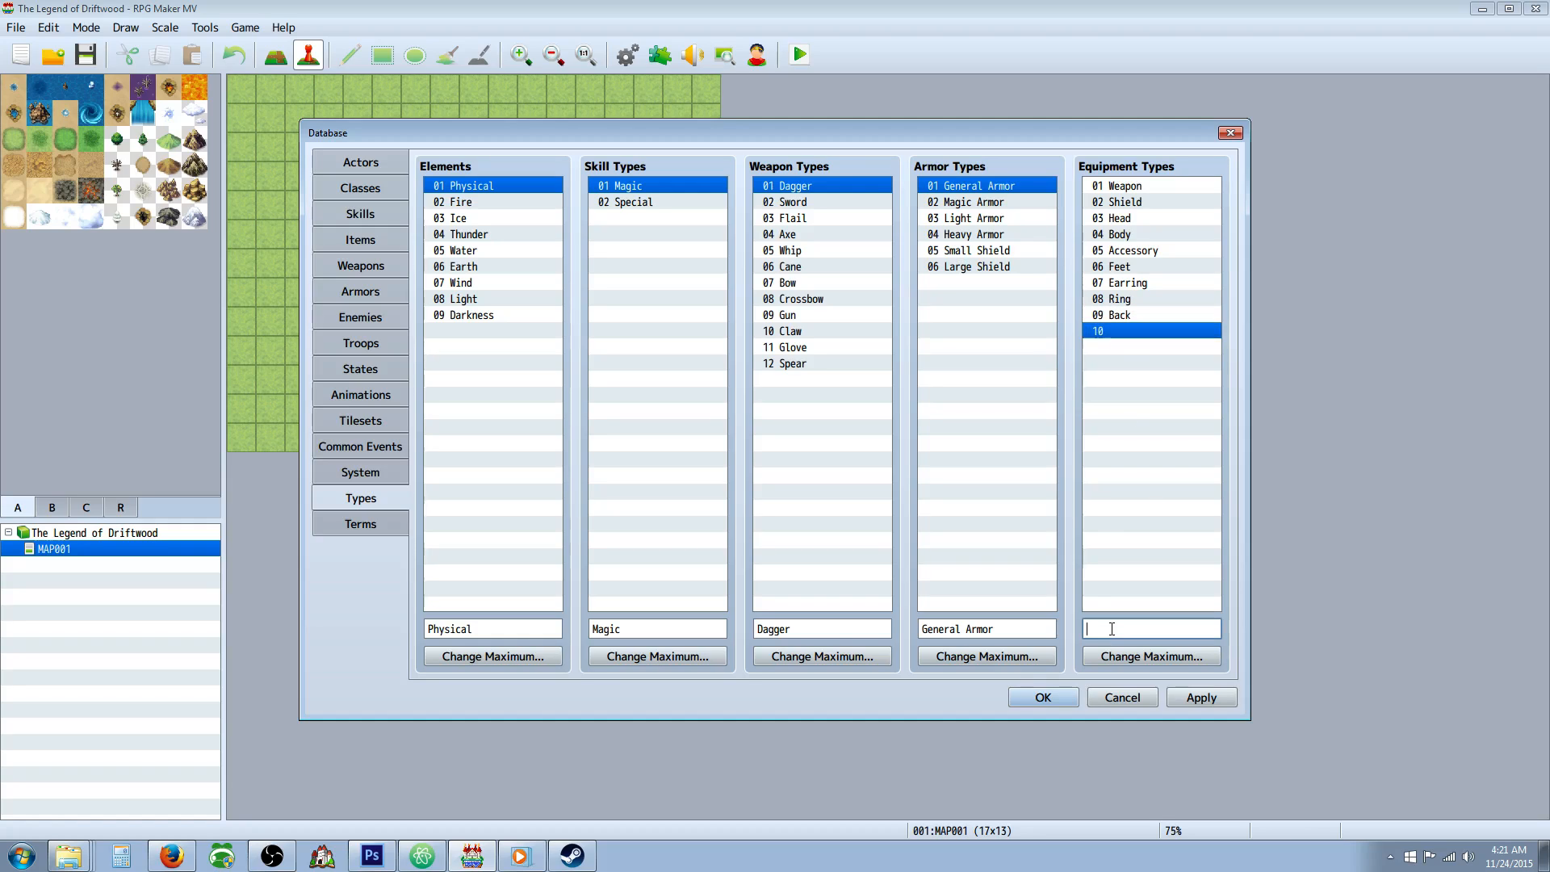
pyautogui.write('Wasit')
pyautogui.press('BackSpace')
pyautogui.write('ist')
pyautogui.click(1127, 658)
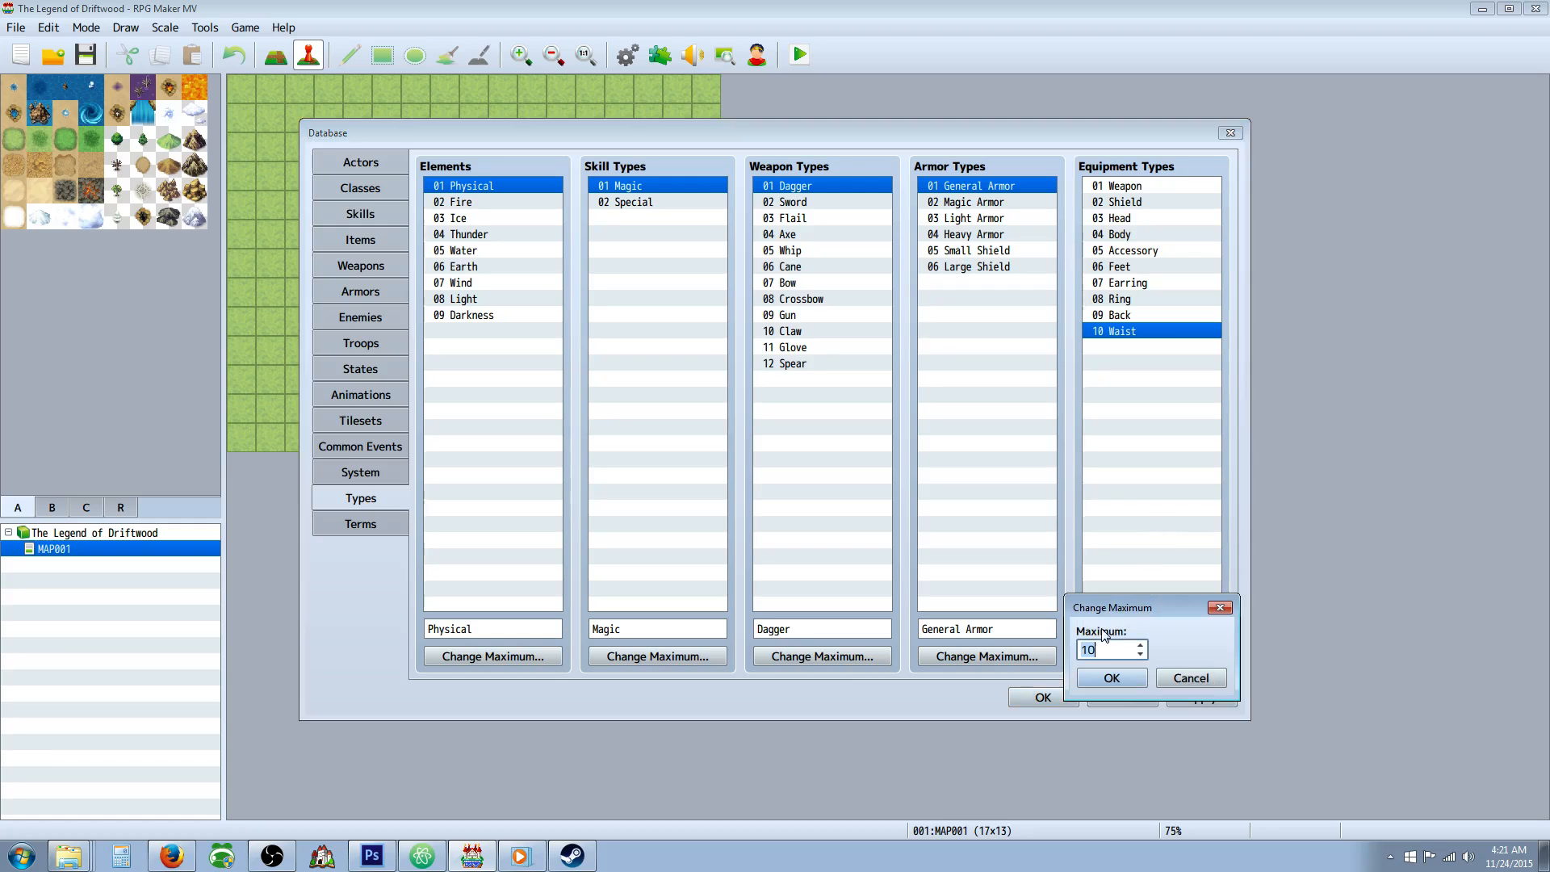
pyautogui.click(1121, 683)
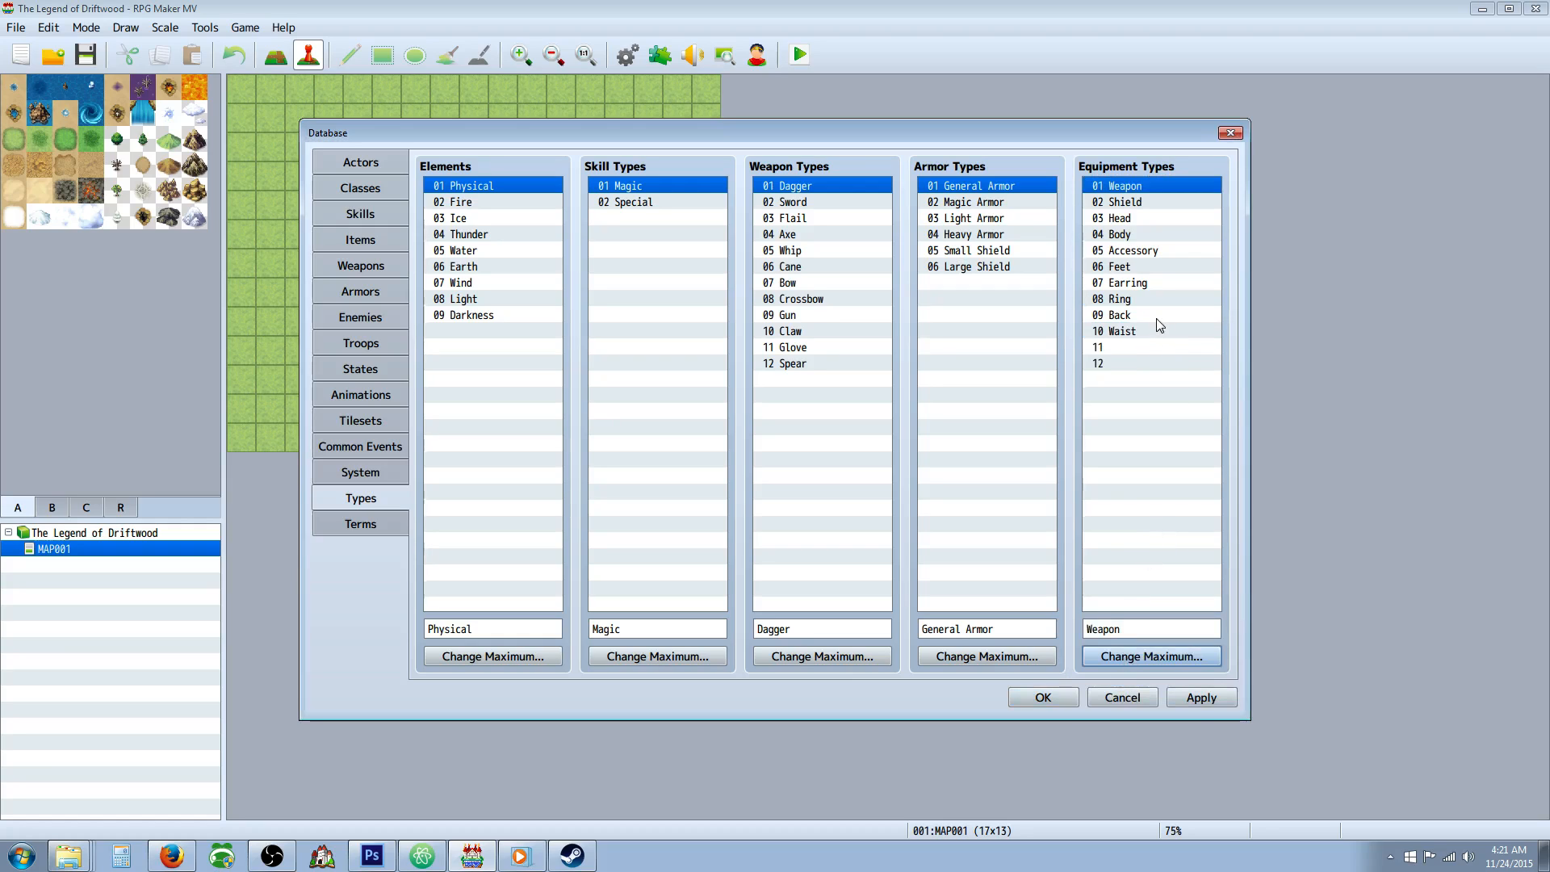
# Name equipment type 11 Relic and equipment type 12 Aurastone.
pyautogui.click(1146, 347)
pyautogui.click(1130, 630)
pyautogui.write('Relic')
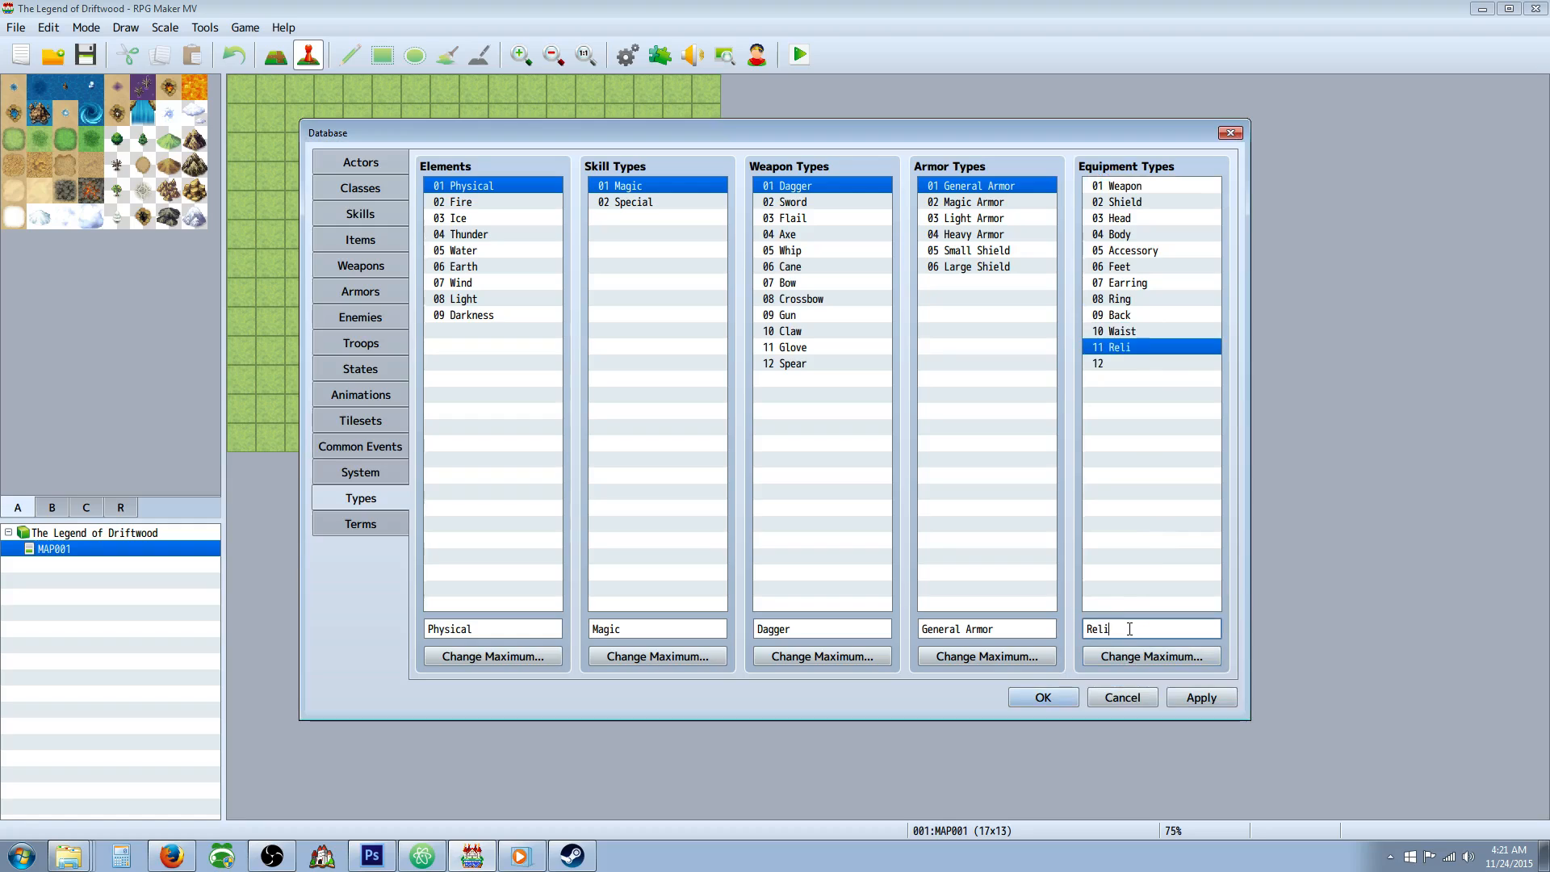
pyautogui.click(1138, 363)
pyautogui.click(1151, 629)
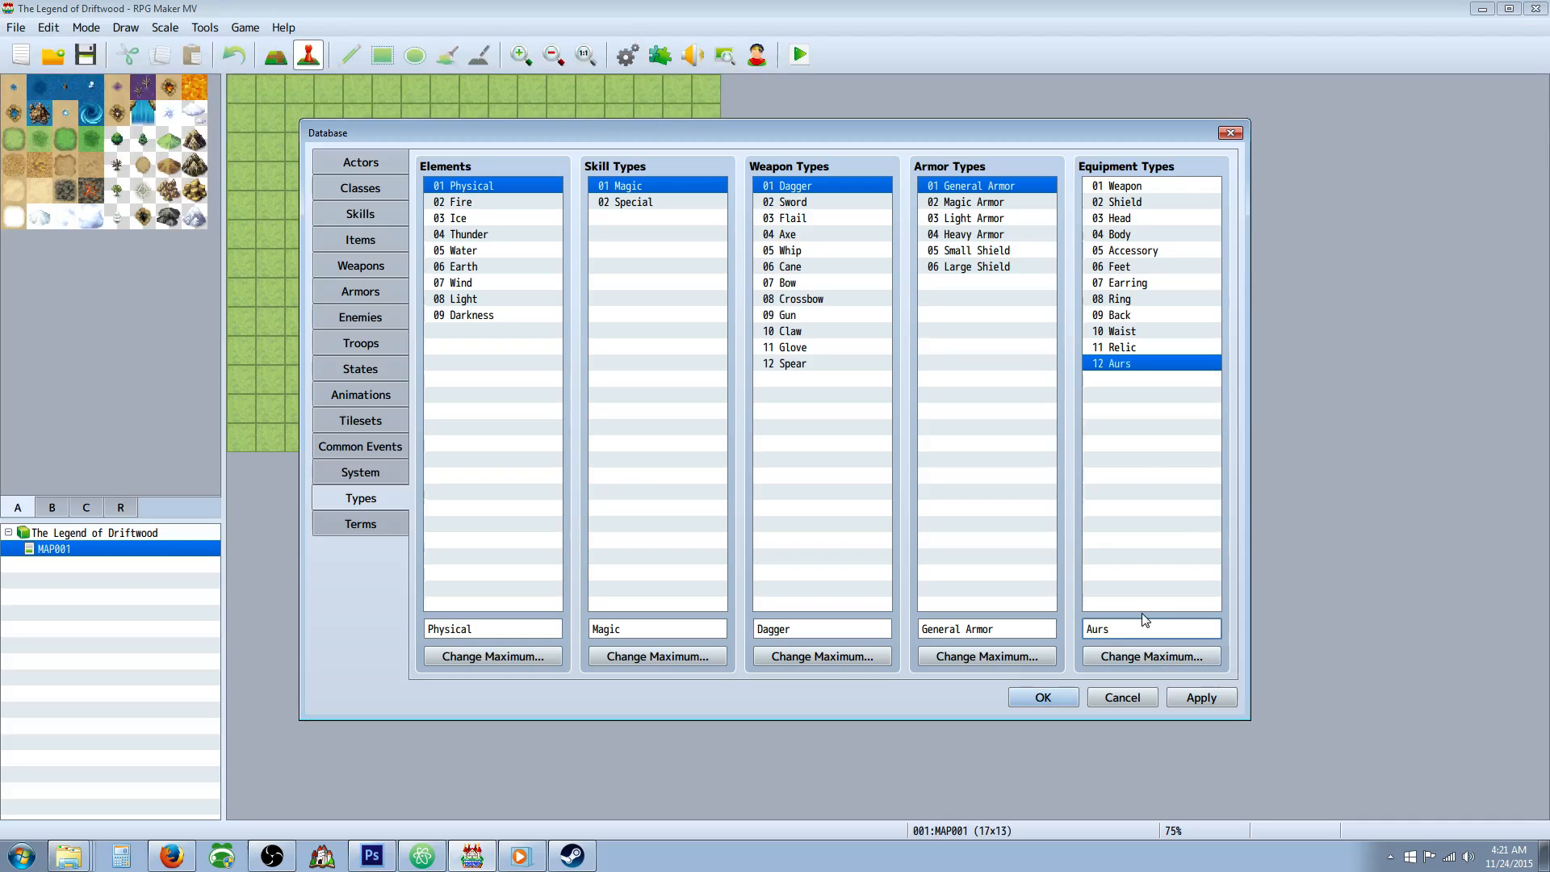
pyautogui.write('stone')
pyautogui.moveTo(985, 208); pyautogui.dragTo(986, 287)
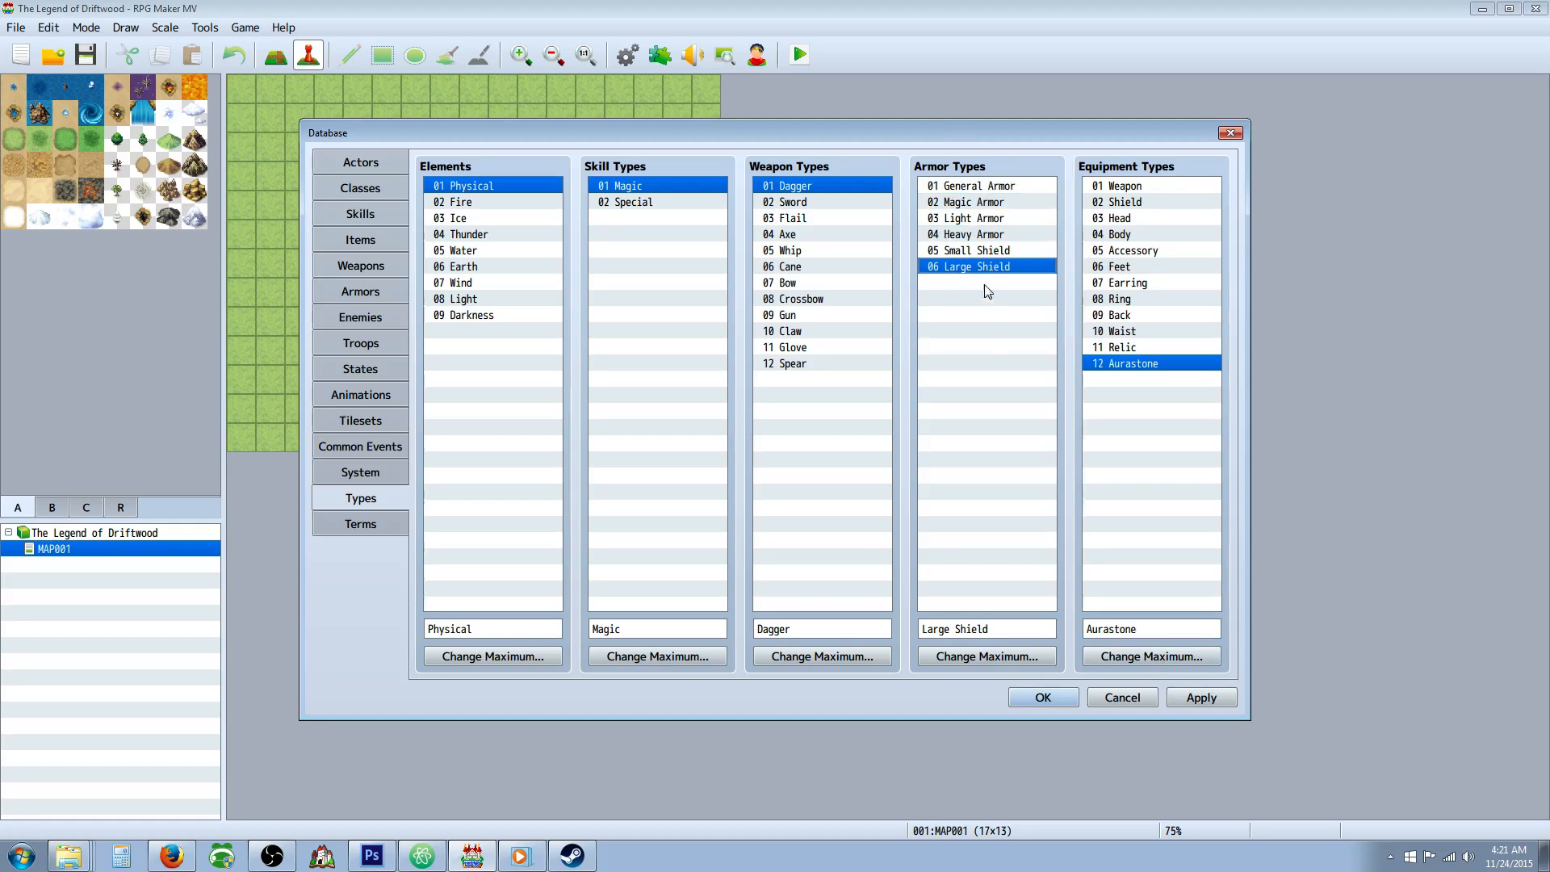
pyautogui.click(807, 365)
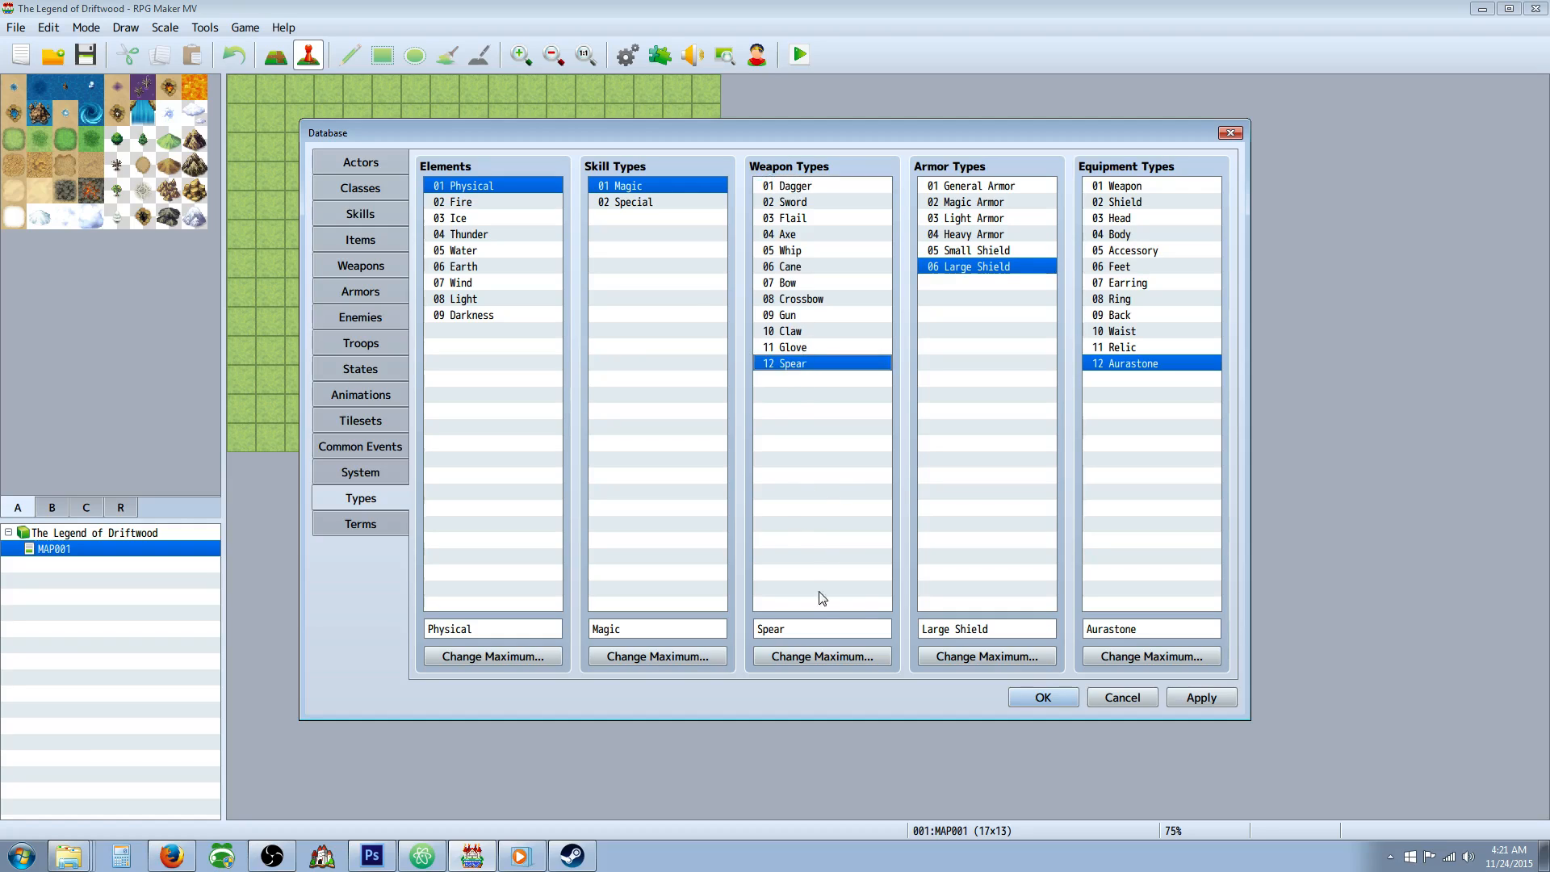
pyautogui.click(811, 270)
pyautogui.click(804, 333)
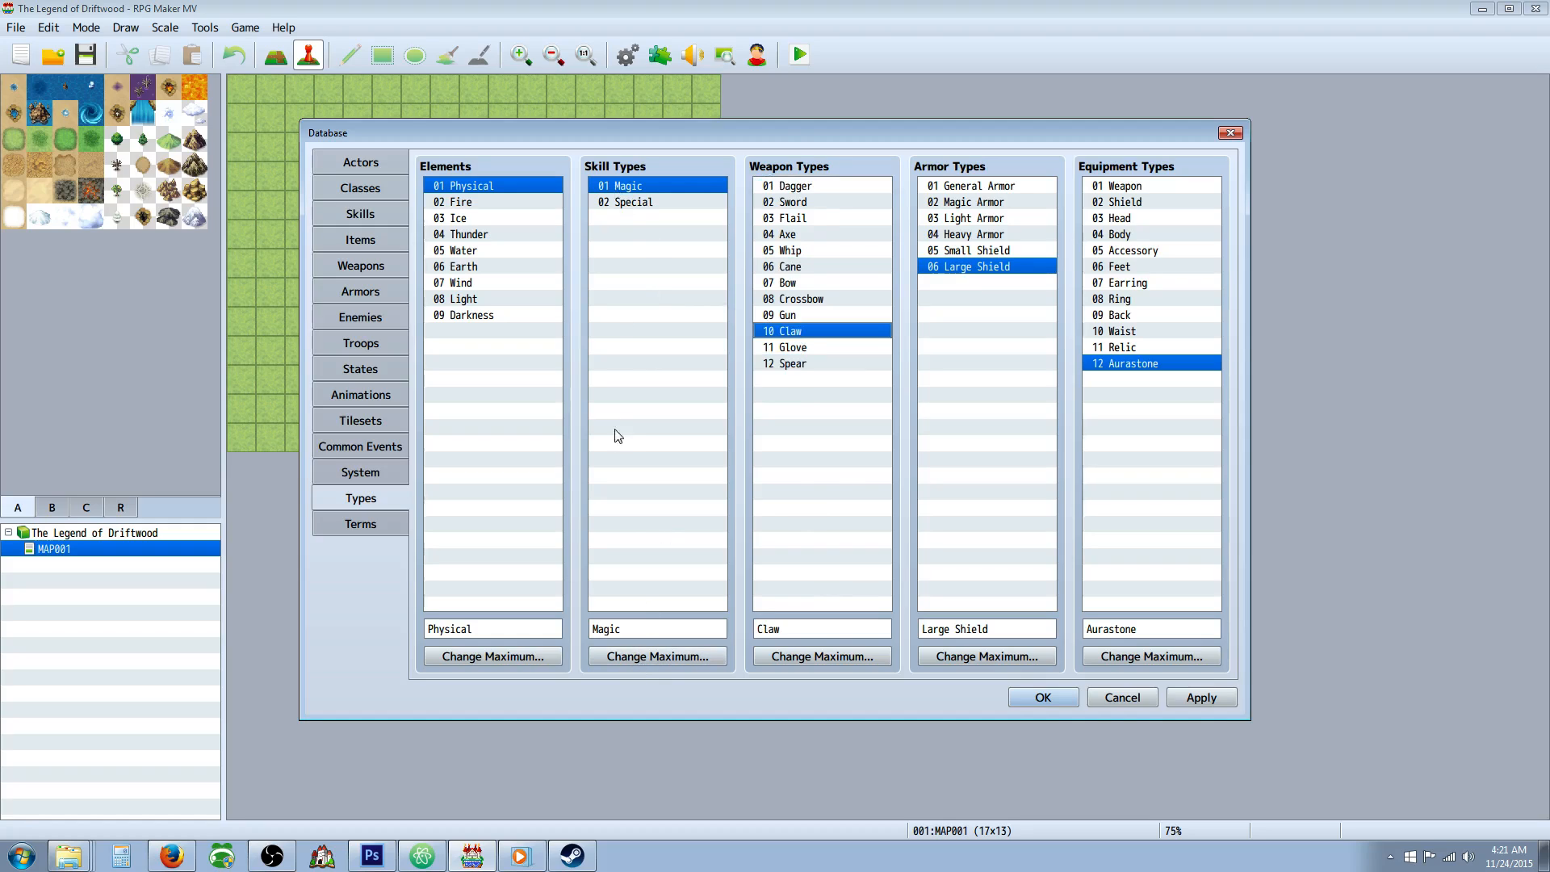
# Raise the maximum number of Skill Types to 4 and name skill type 03 Tech.
pyautogui.click(648, 656)
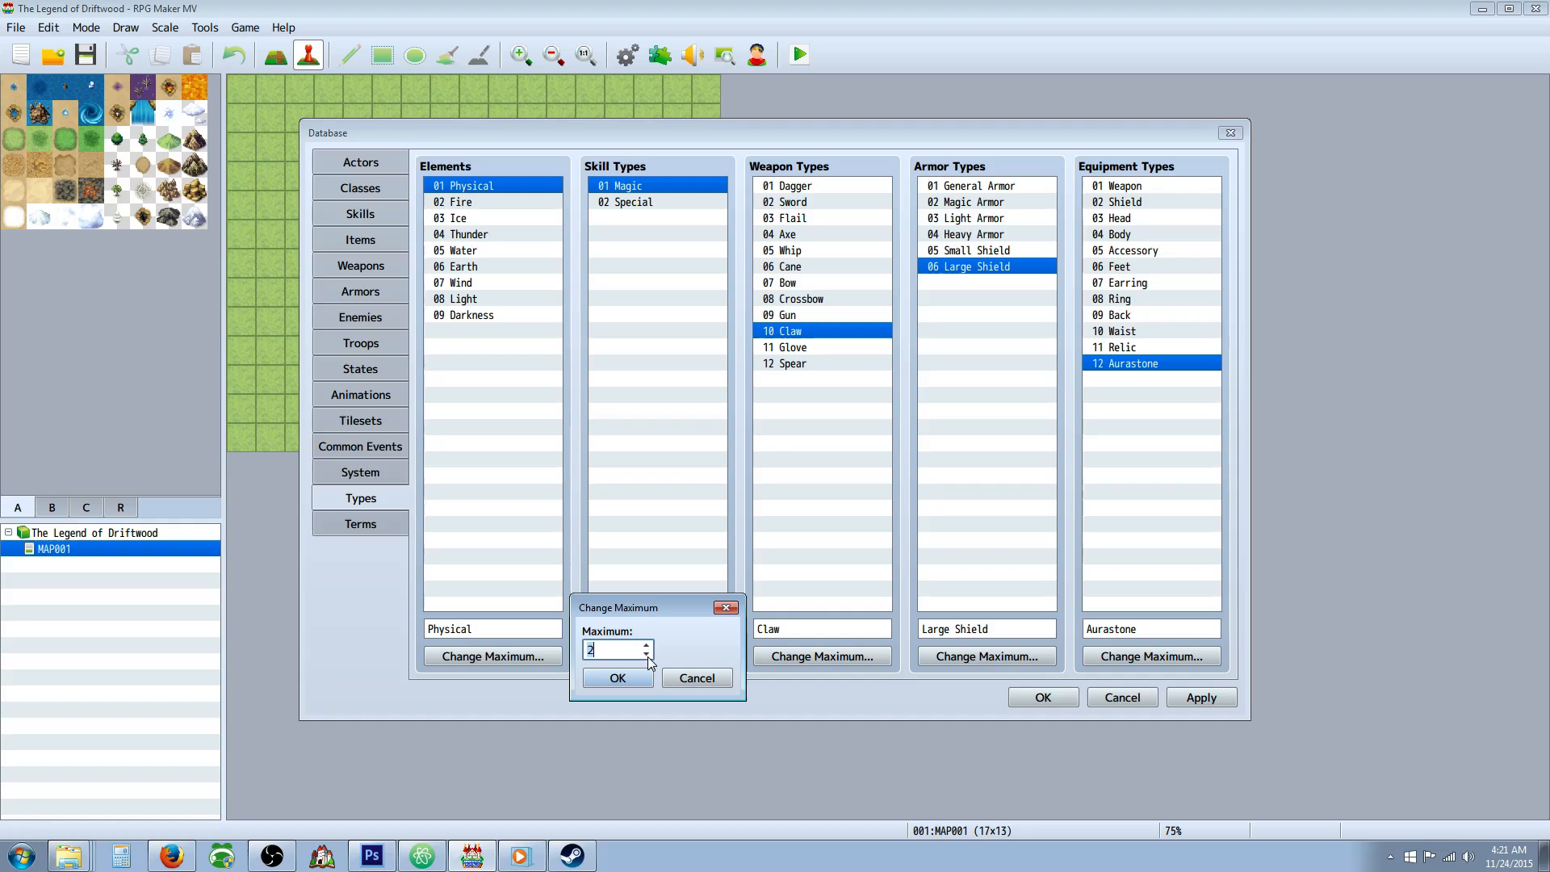
pyautogui.click(647, 645)
pyautogui.click(648, 645)
pyautogui.click(617, 678)
pyautogui.click(626, 220)
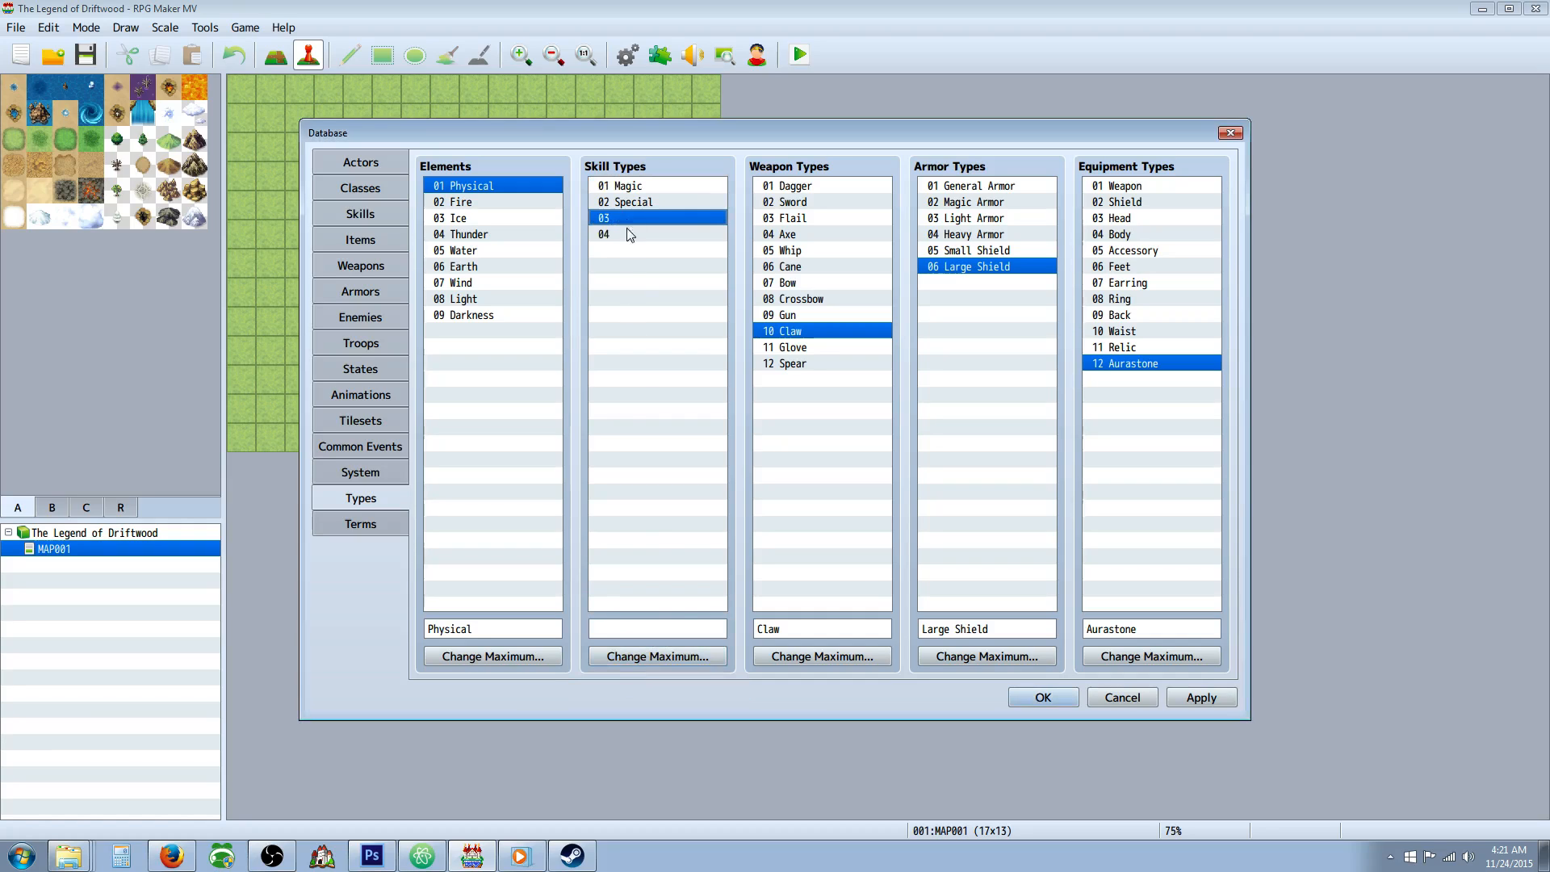
pyautogui.click(647, 628)
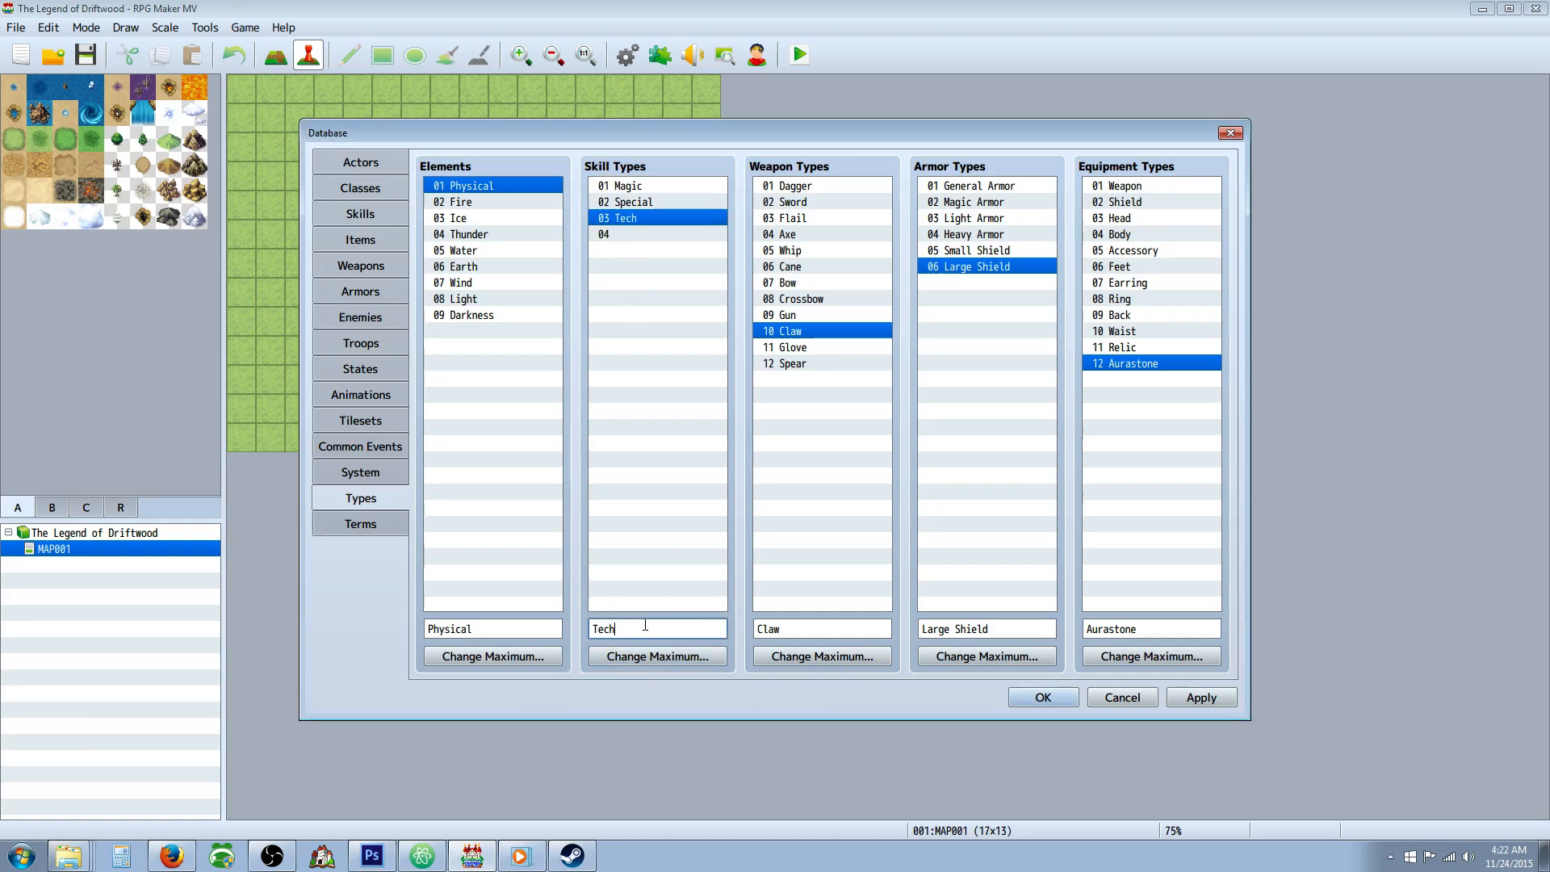
# Name the empty skill type 04 Tech.
pyautogui.click(638, 235)
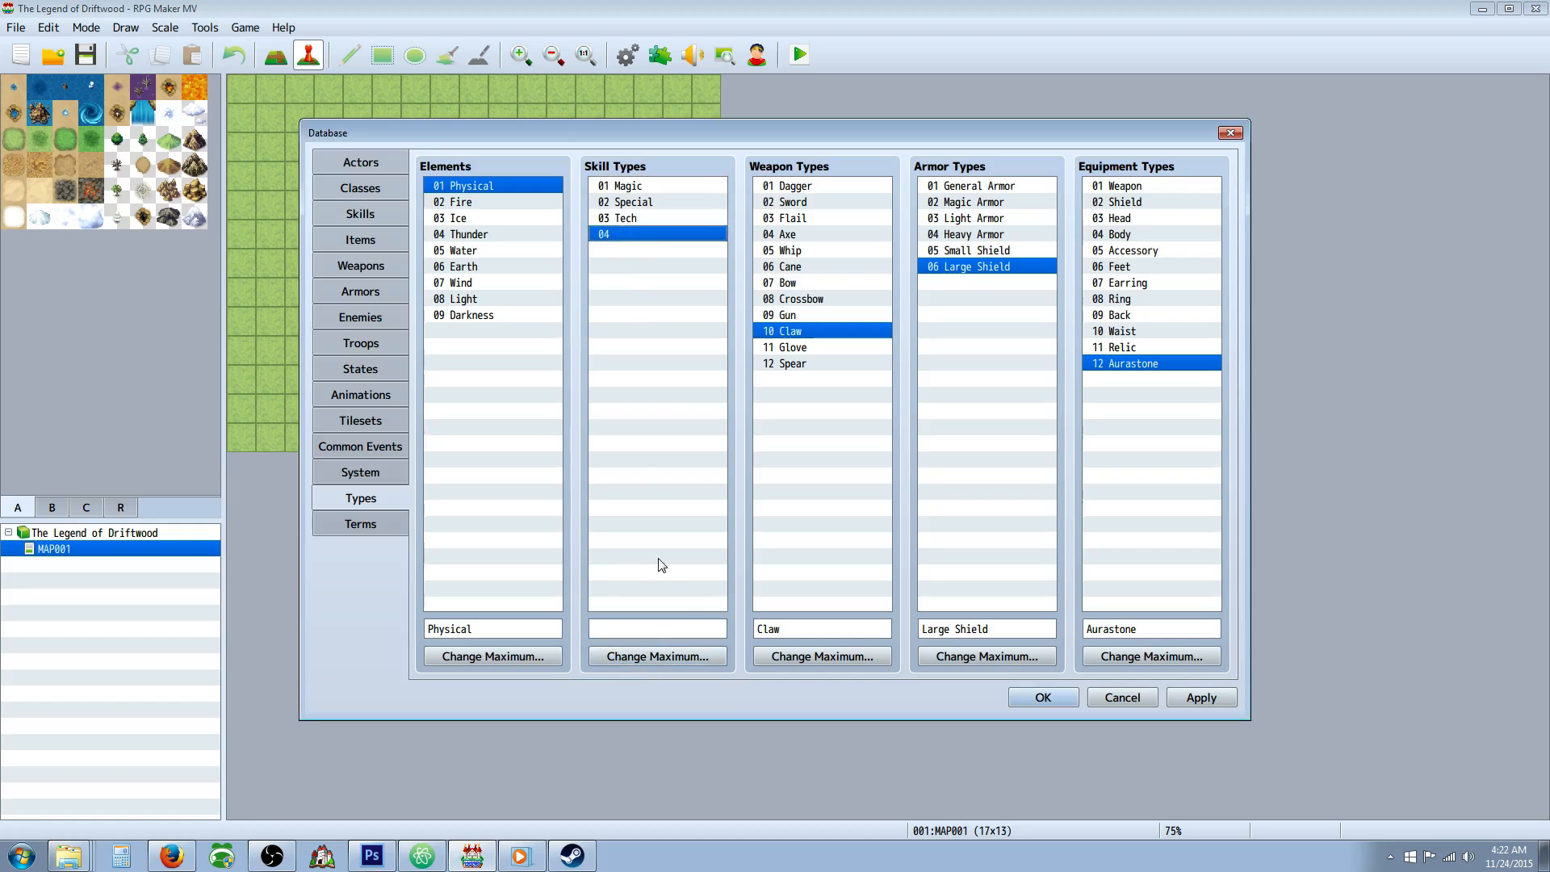
pyautogui.click(659, 627)
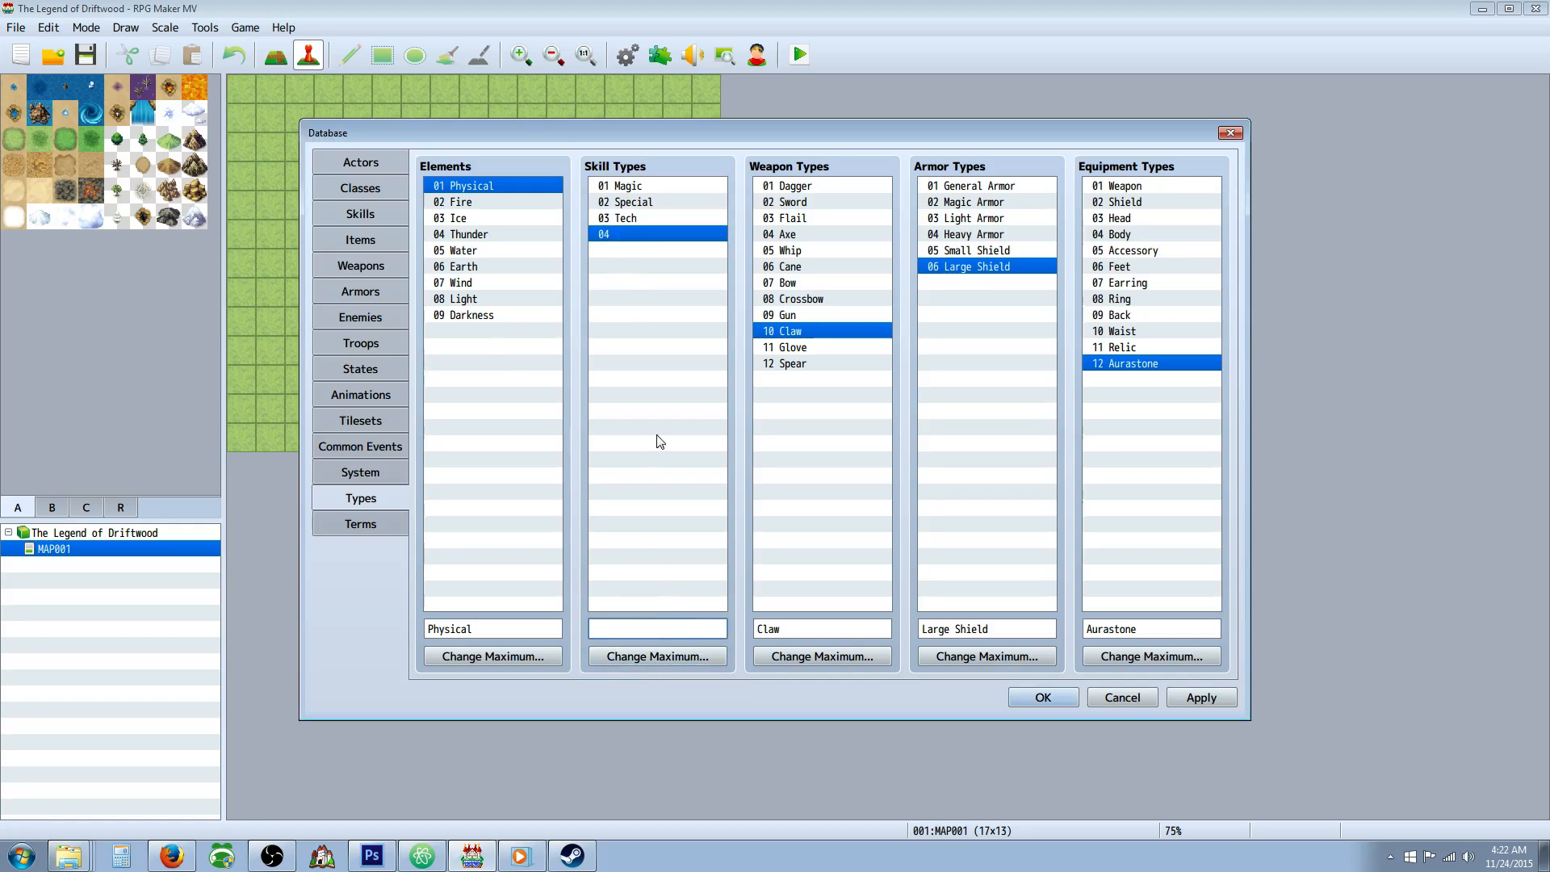
pyautogui.click(650, 627)
pyautogui.write('Tech')
# Rename skill type 03 as Channel and apply the database changes.
pyautogui.click(647, 217)
pyautogui.click(630, 628)
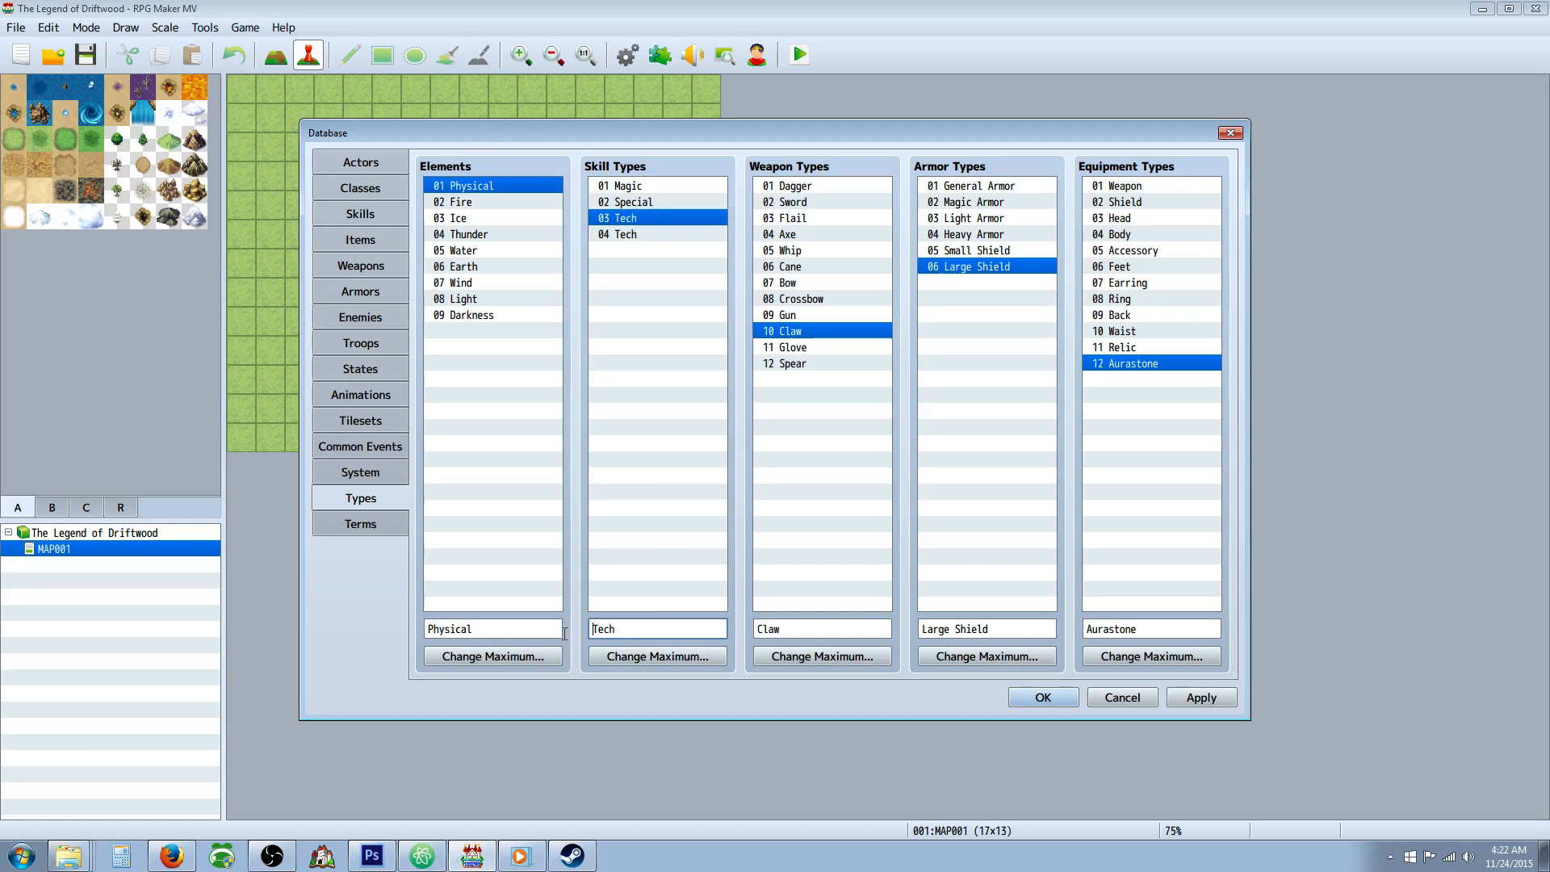
pyautogui.write('Channel')
pyautogui.click(644, 234)
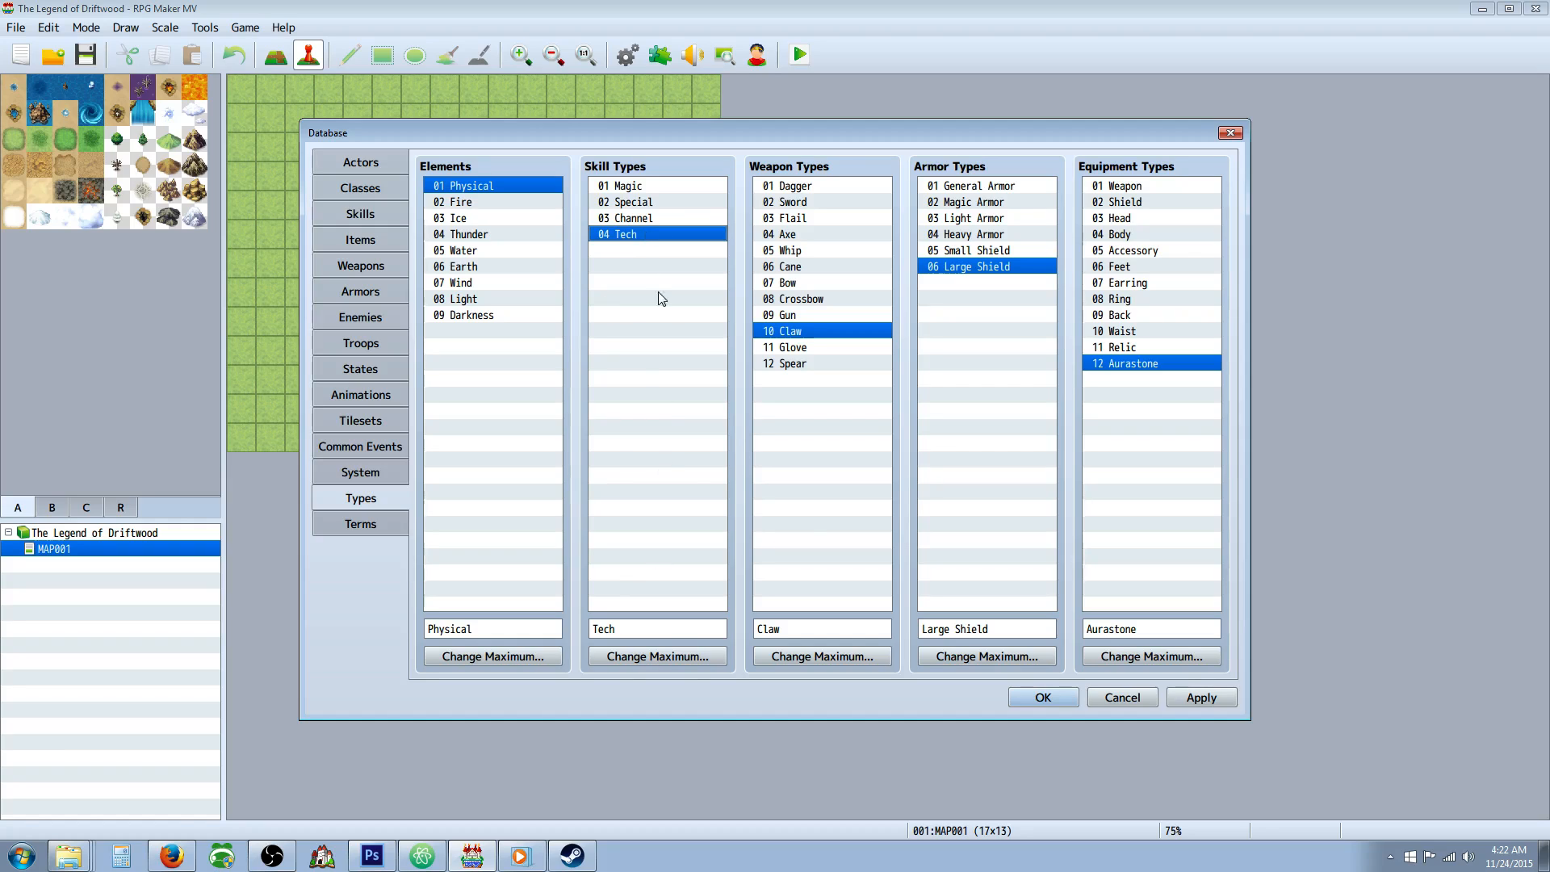
pyautogui.click(1203, 696)
# Rename skill type 03 as Focus and apply the change.
pyautogui.click(656, 218)
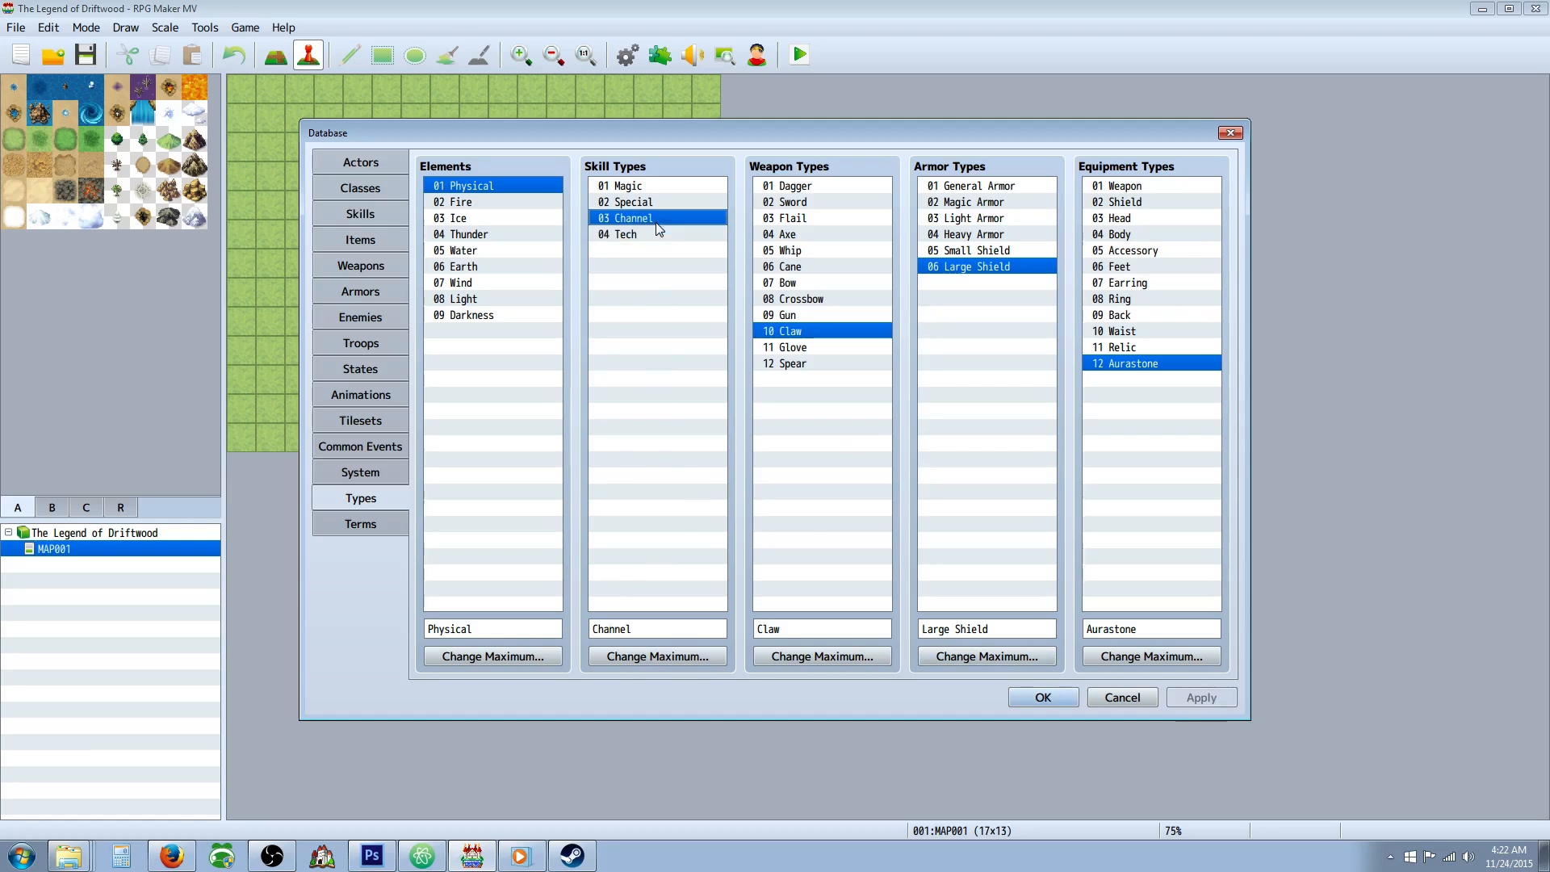
pyautogui.click(592, 629)
pyautogui.write('Focus')
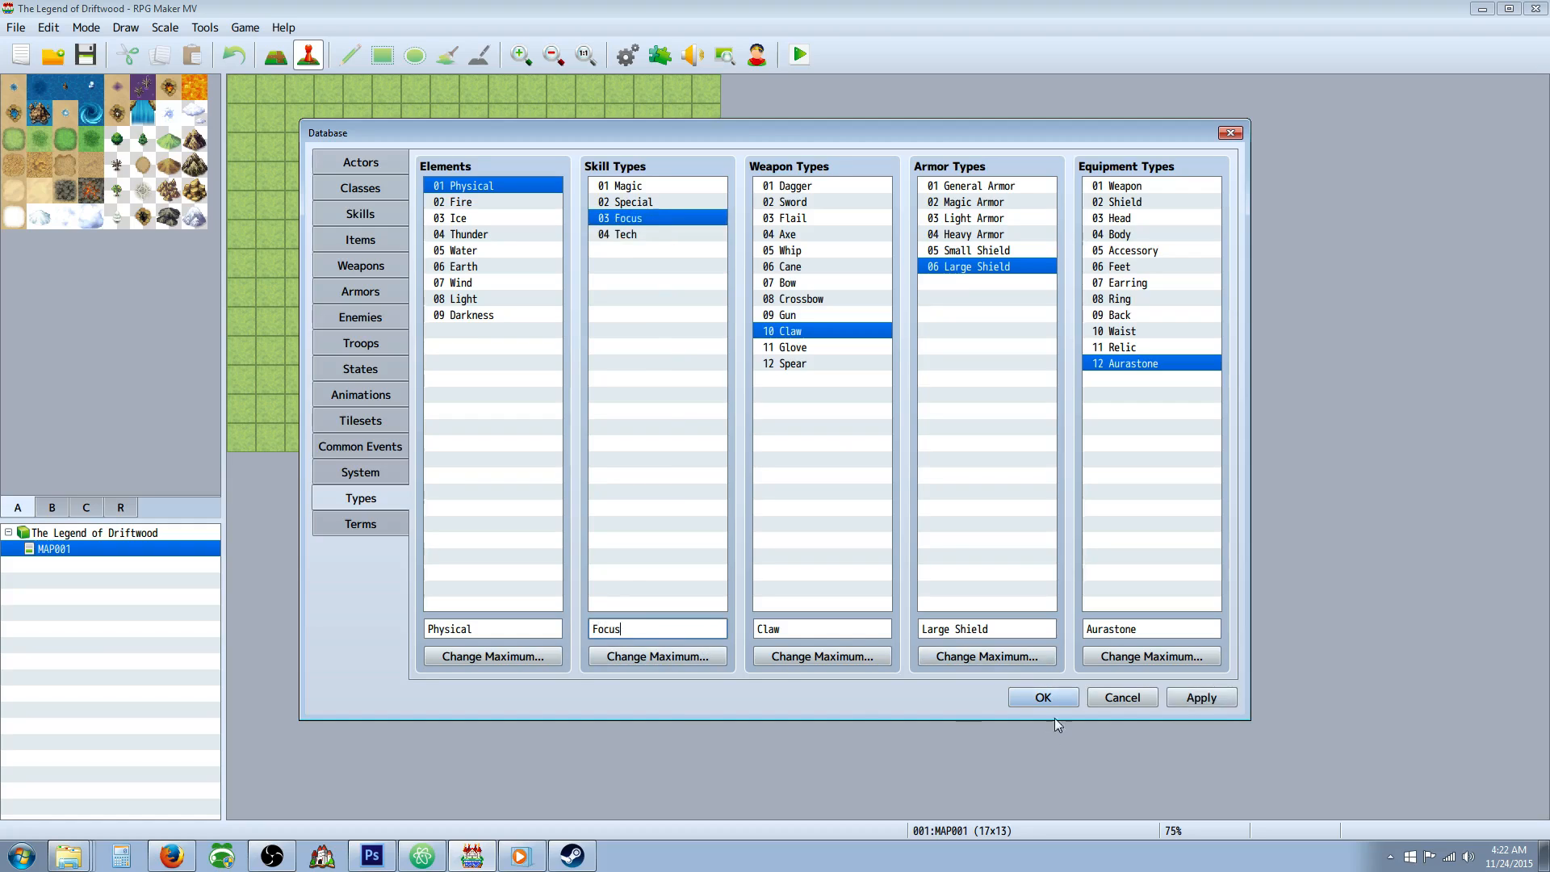
pyautogui.click(1203, 698)
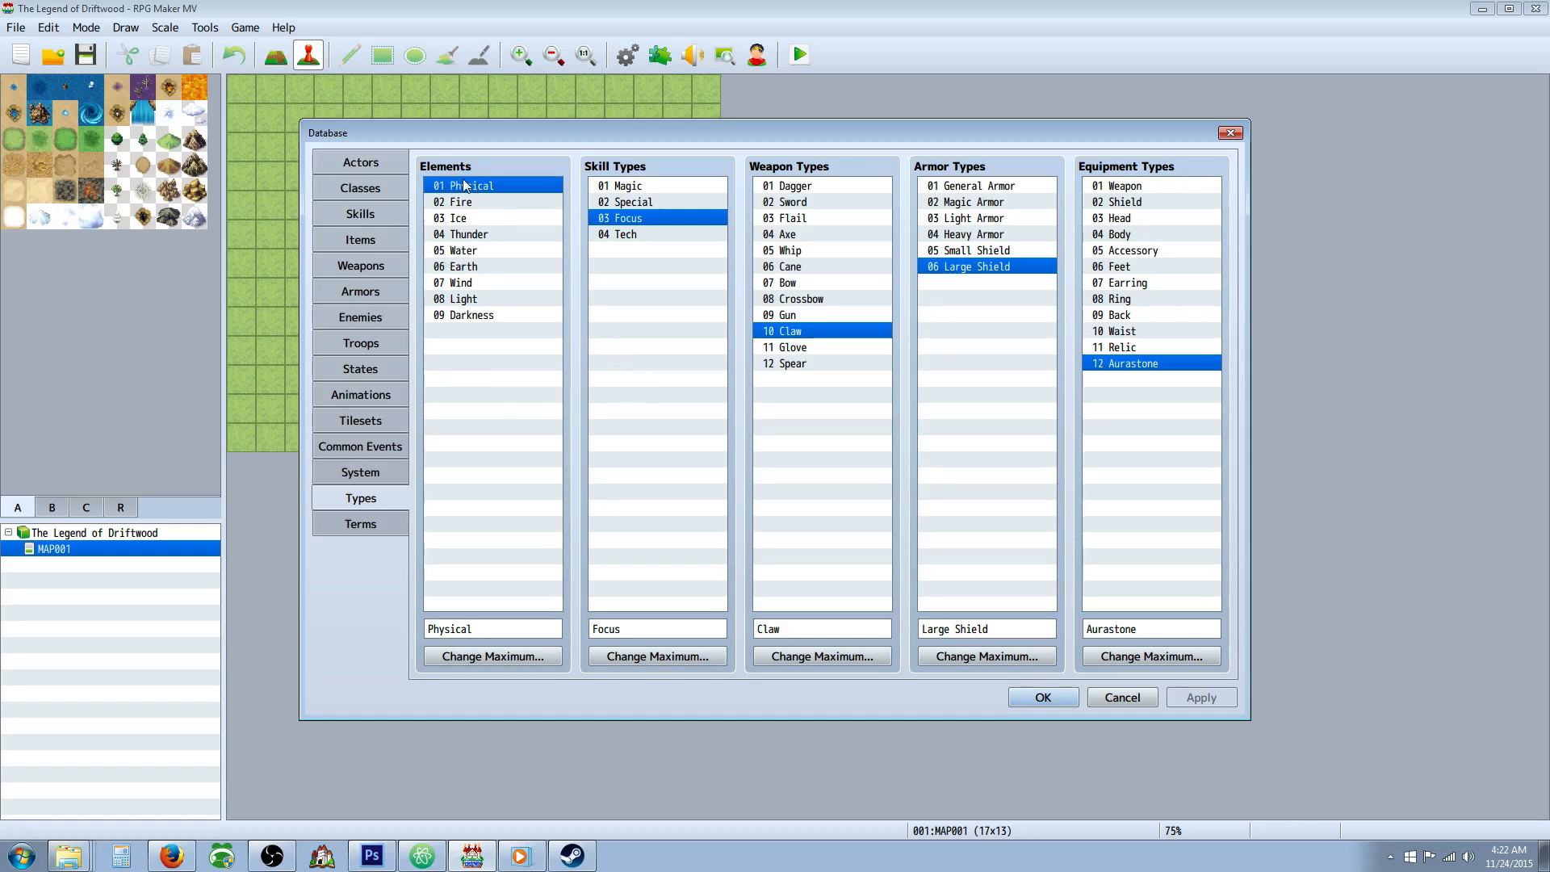
# Raise the maximum number of Elements to 10, name the new element Fusion, and apply the changes.
pyautogui.click(478, 657)
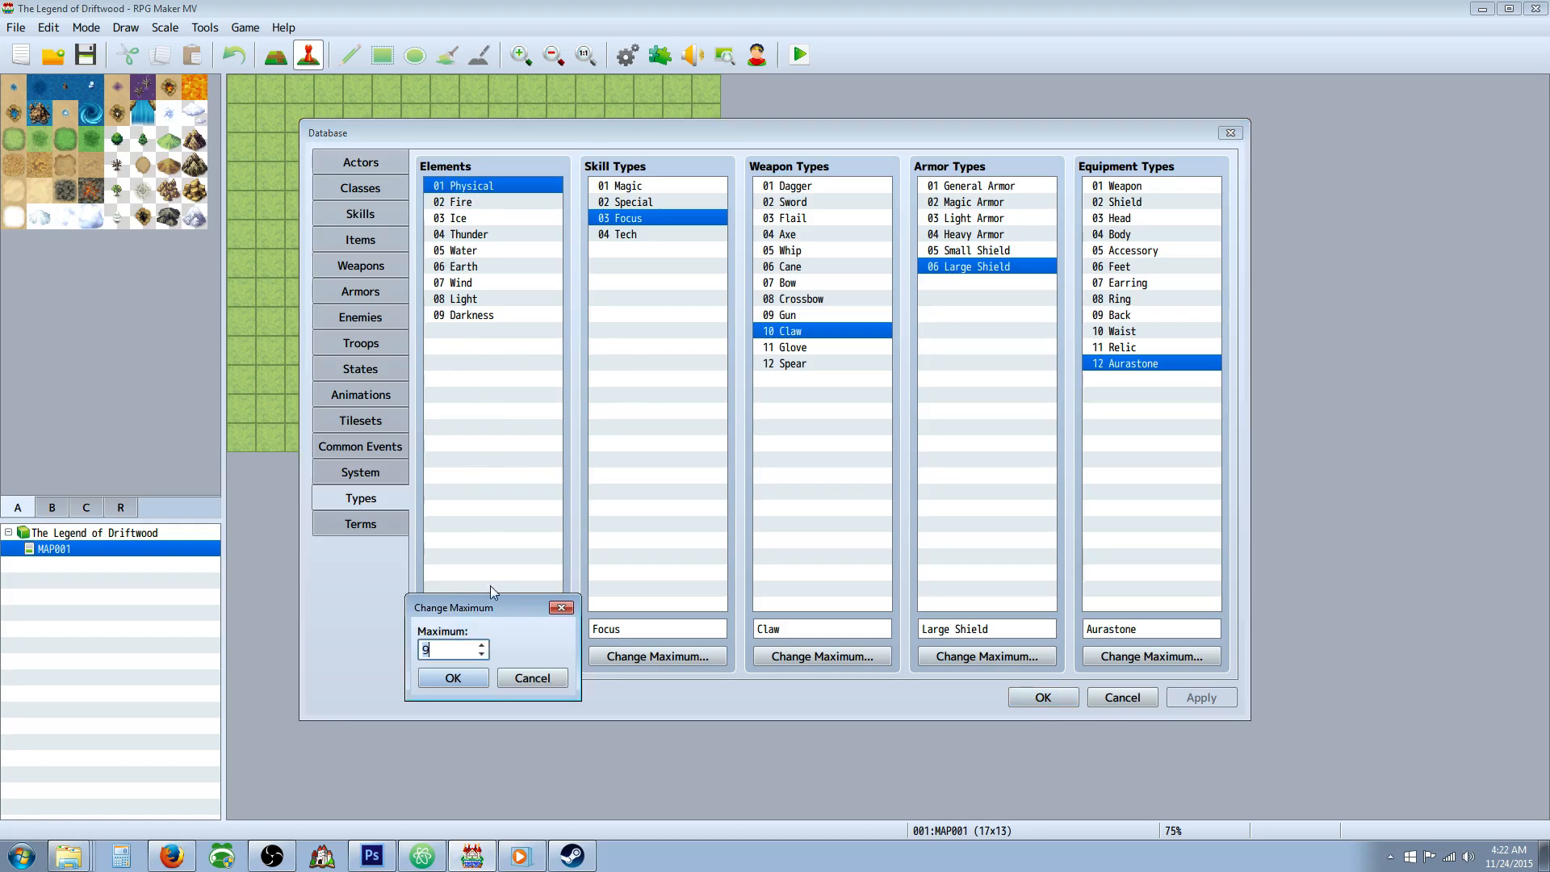
pyautogui.click(482, 645)
pyautogui.click(470, 676)
pyautogui.click(470, 331)
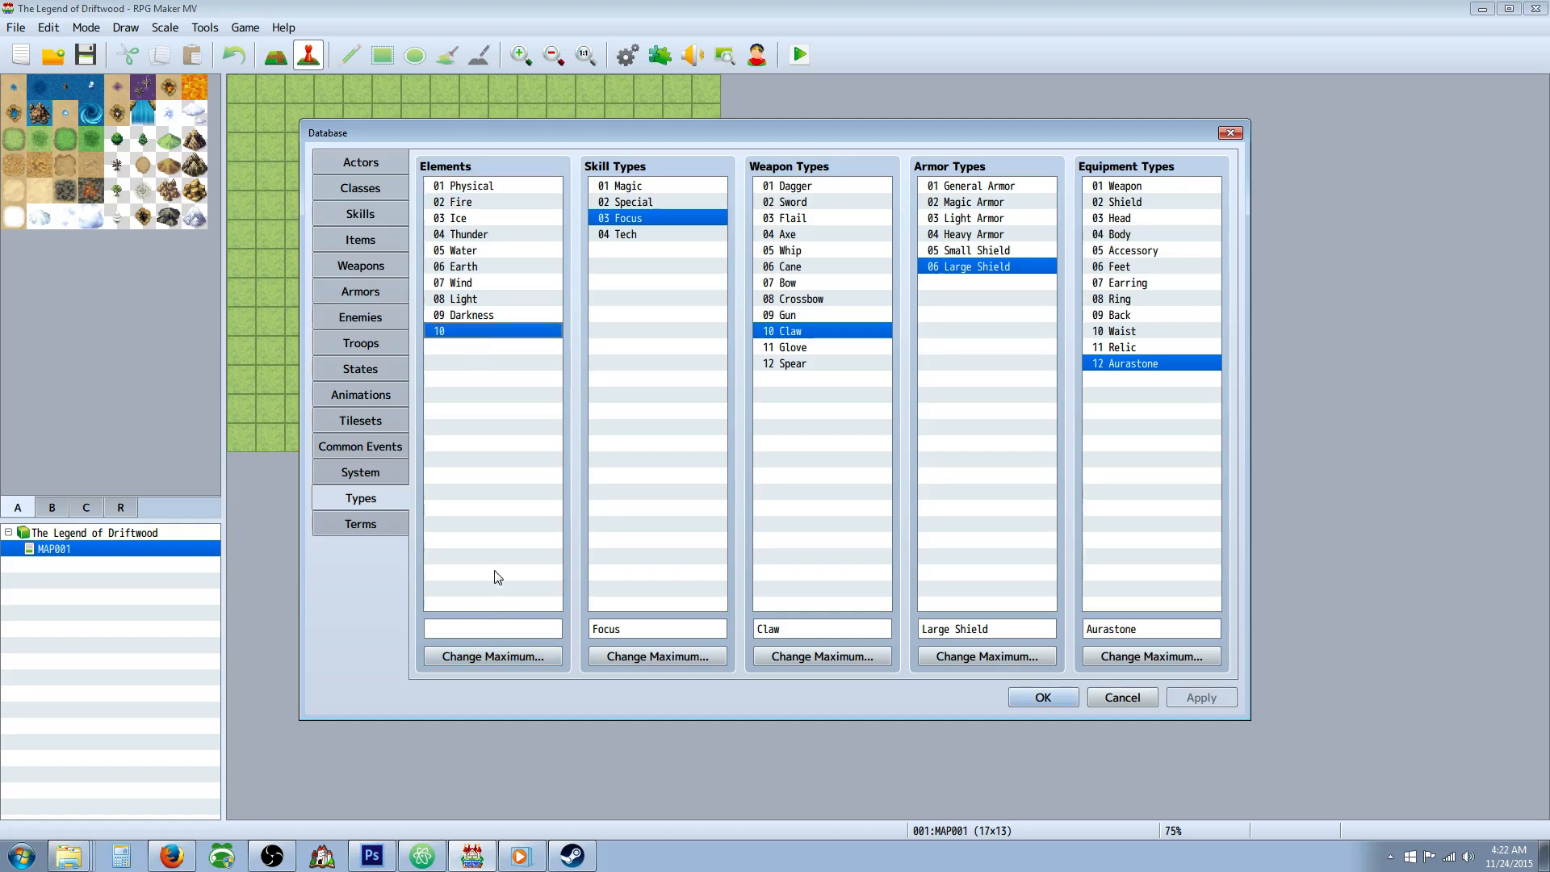
pyautogui.write('Fusion')
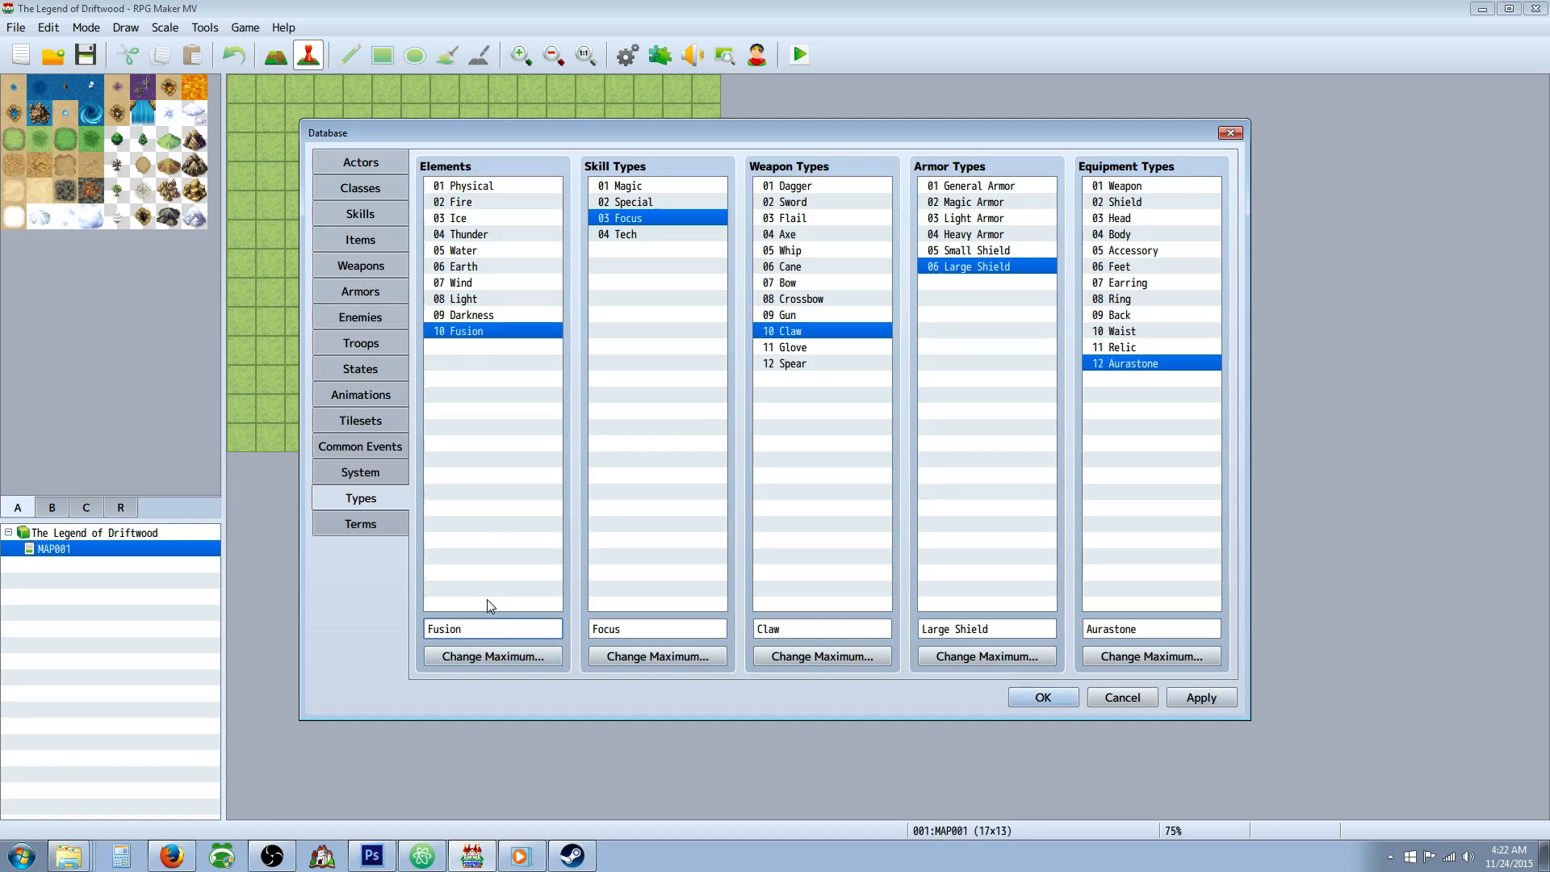
pyautogui.click(1201, 698)
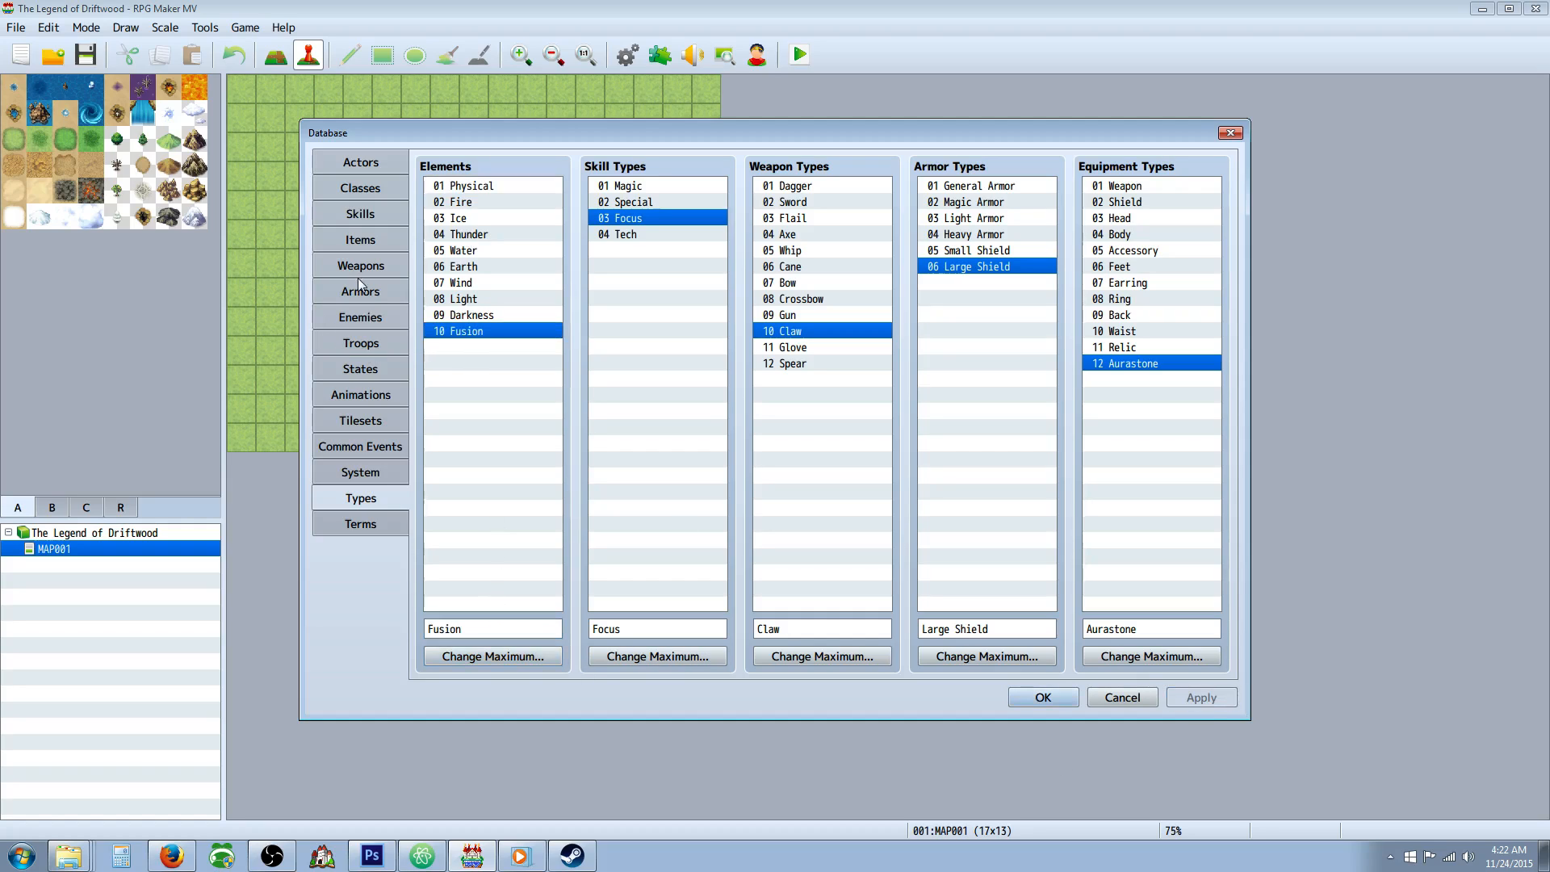
# Look over the database's Terms, Types, System and Common Events sections.
pyautogui.click(375, 523)
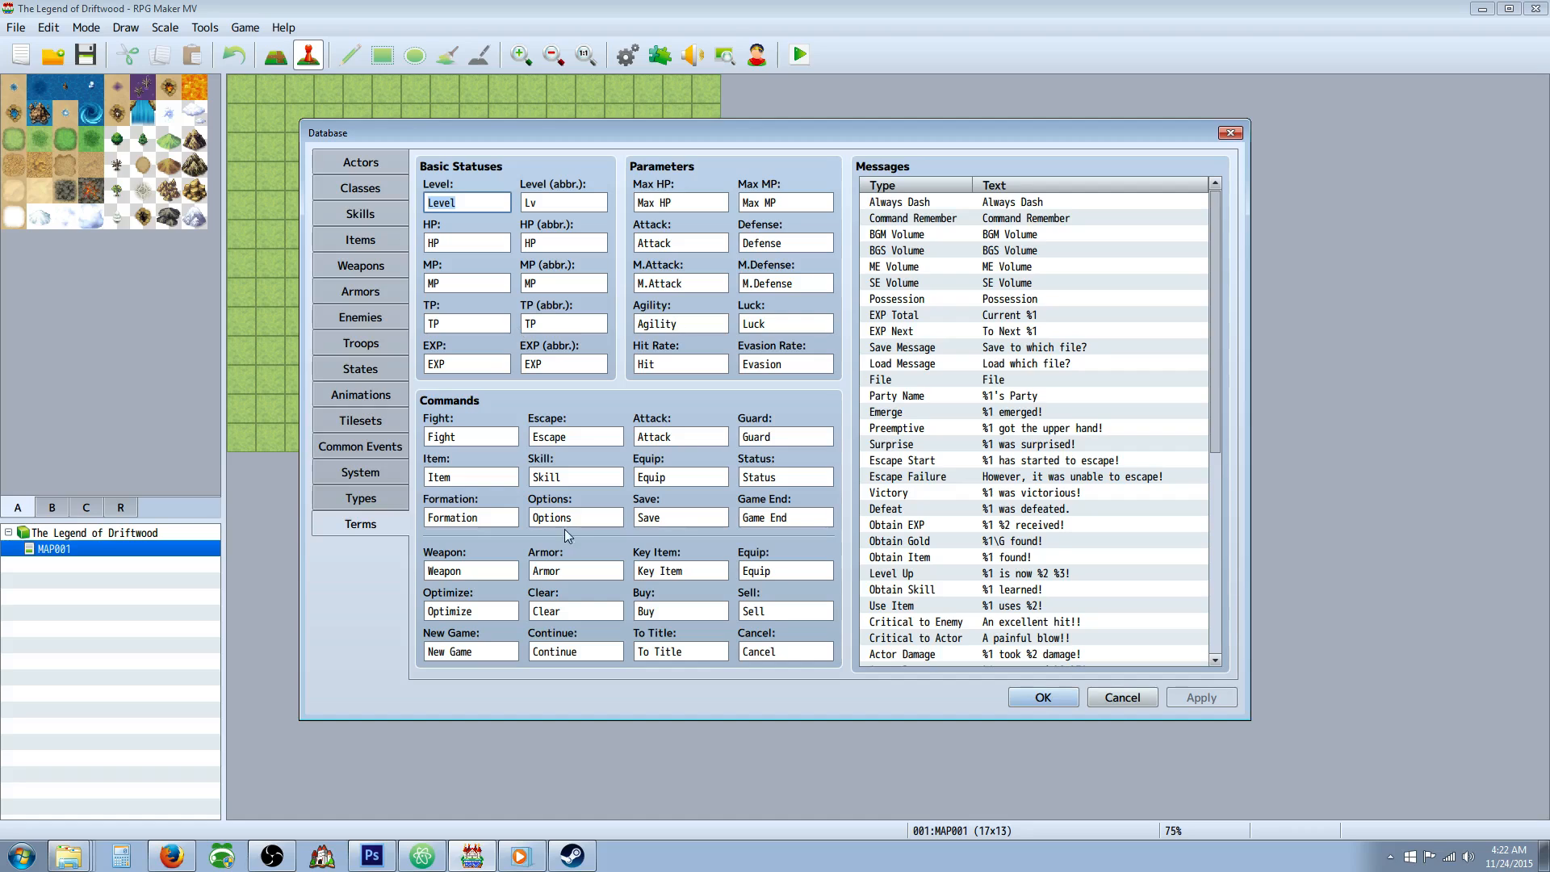
pyautogui.click(355, 499)
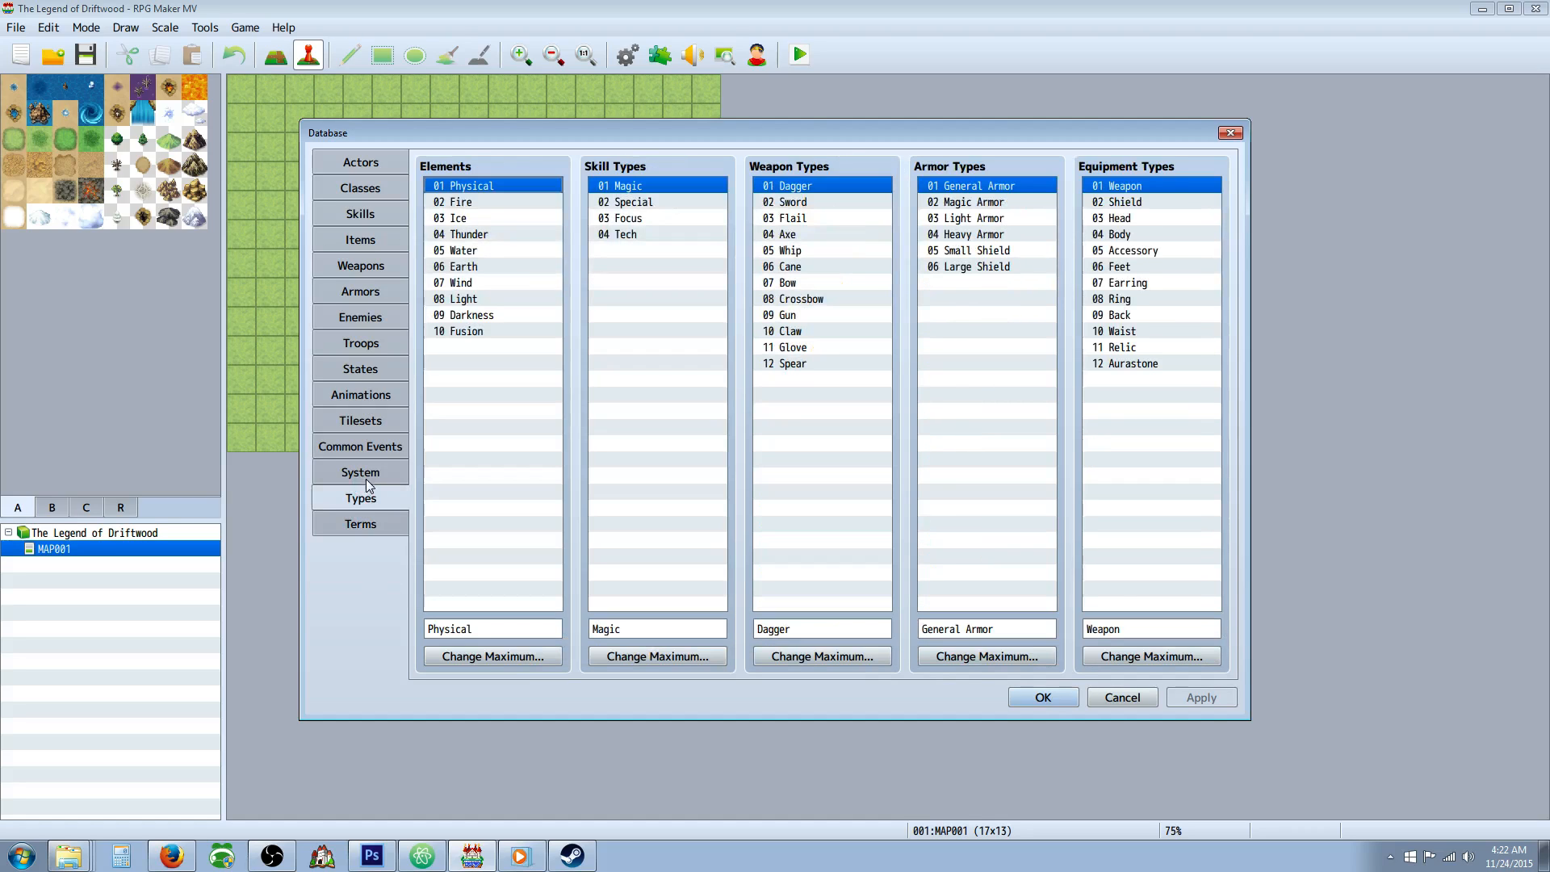
pyautogui.click(374, 468)
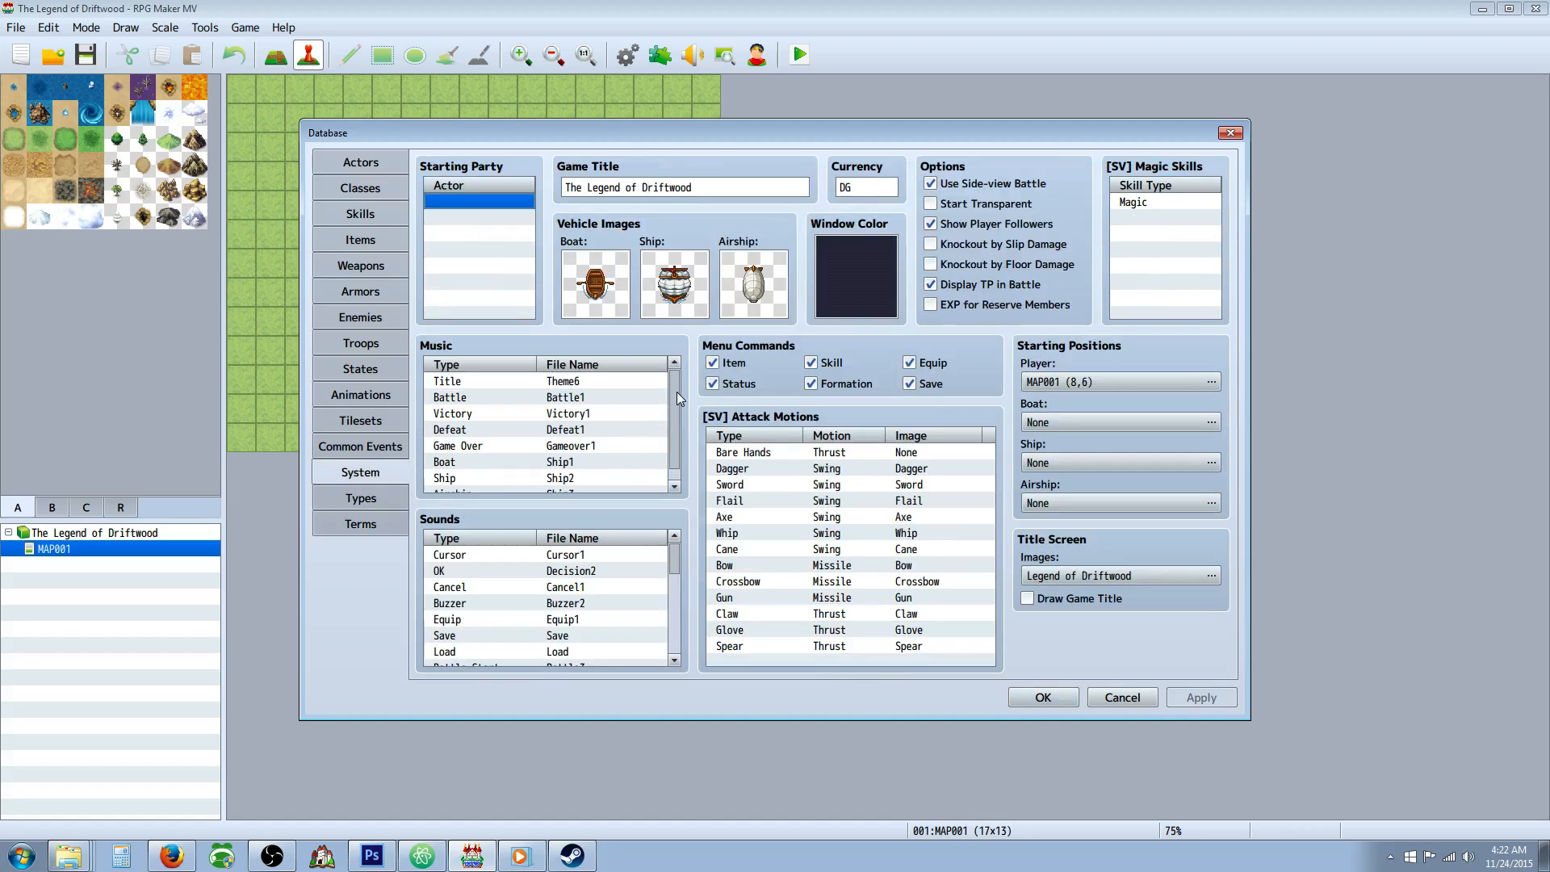
pyautogui.moveTo(677, 393)
pyautogui.mouseDown()
pyautogui.moveTo(672, 431)
pyautogui.moveTo(670, 385)
pyautogui.mouseUp()
pyautogui.click(361, 454)
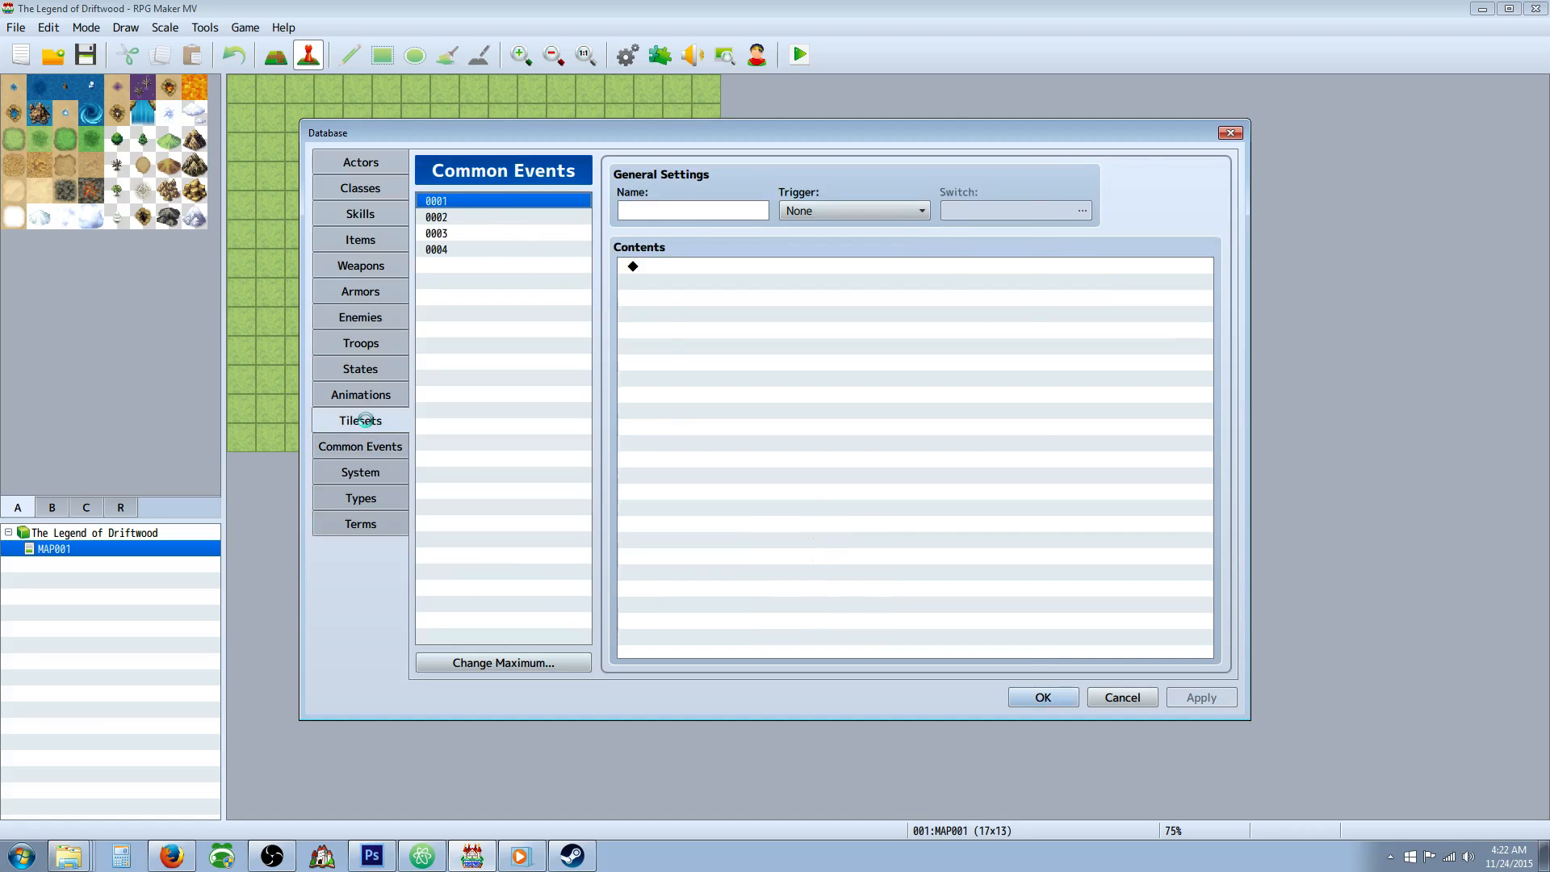
# Examine the tile images and passage settings of the SF Inside, SF Outside and Dungeon tilesets.
pyautogui.click(361, 420)
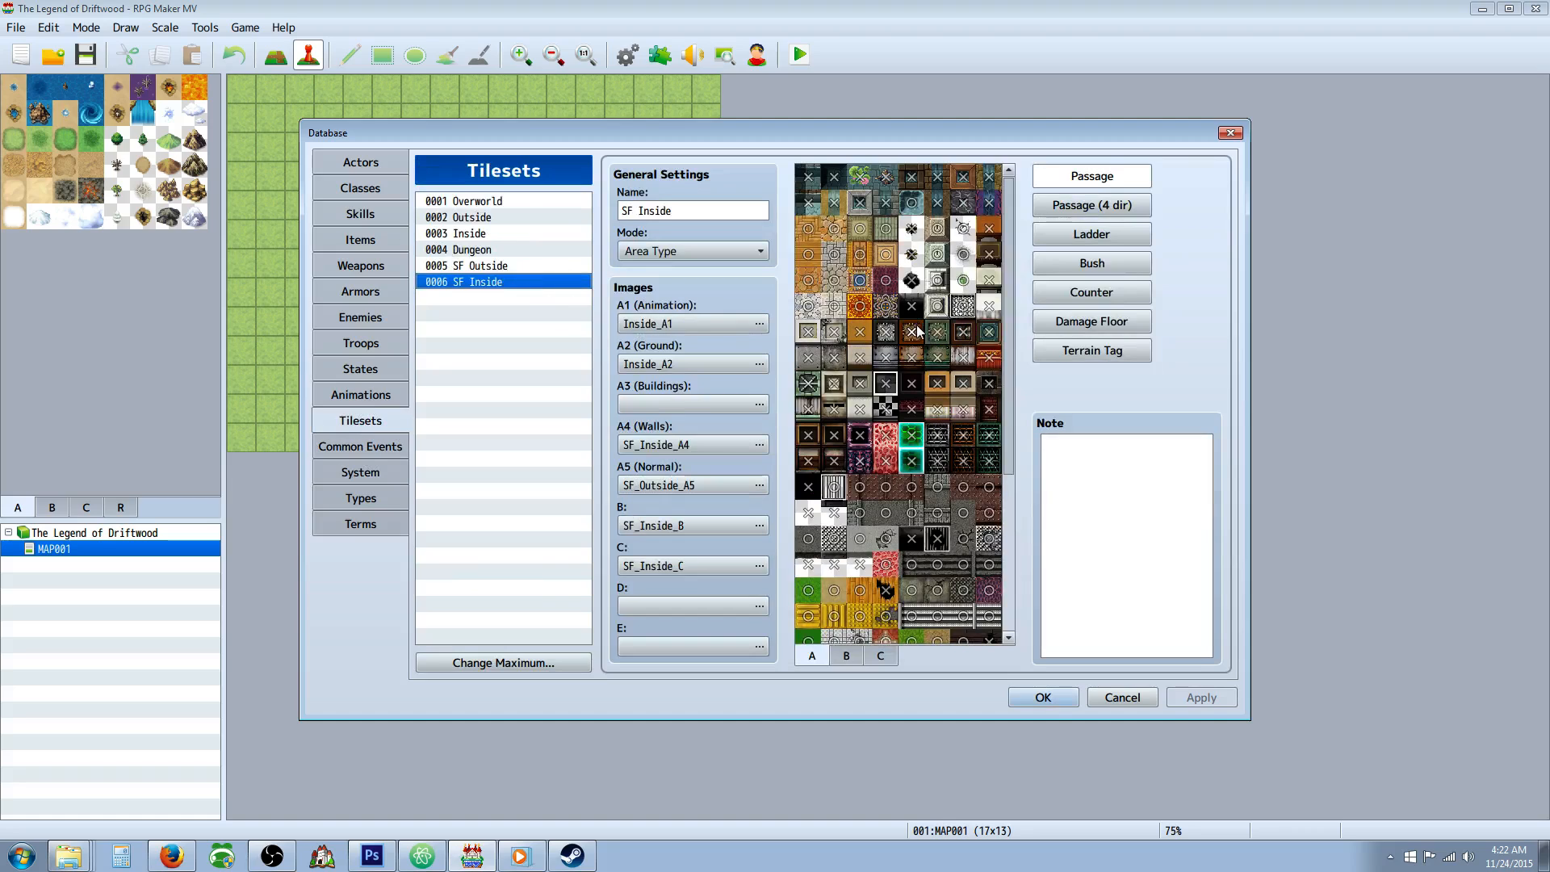
pyautogui.moveTo(1009, 368); pyautogui.dragTo(1019, 283)
pyautogui.click(485, 266)
pyautogui.click(463, 250)
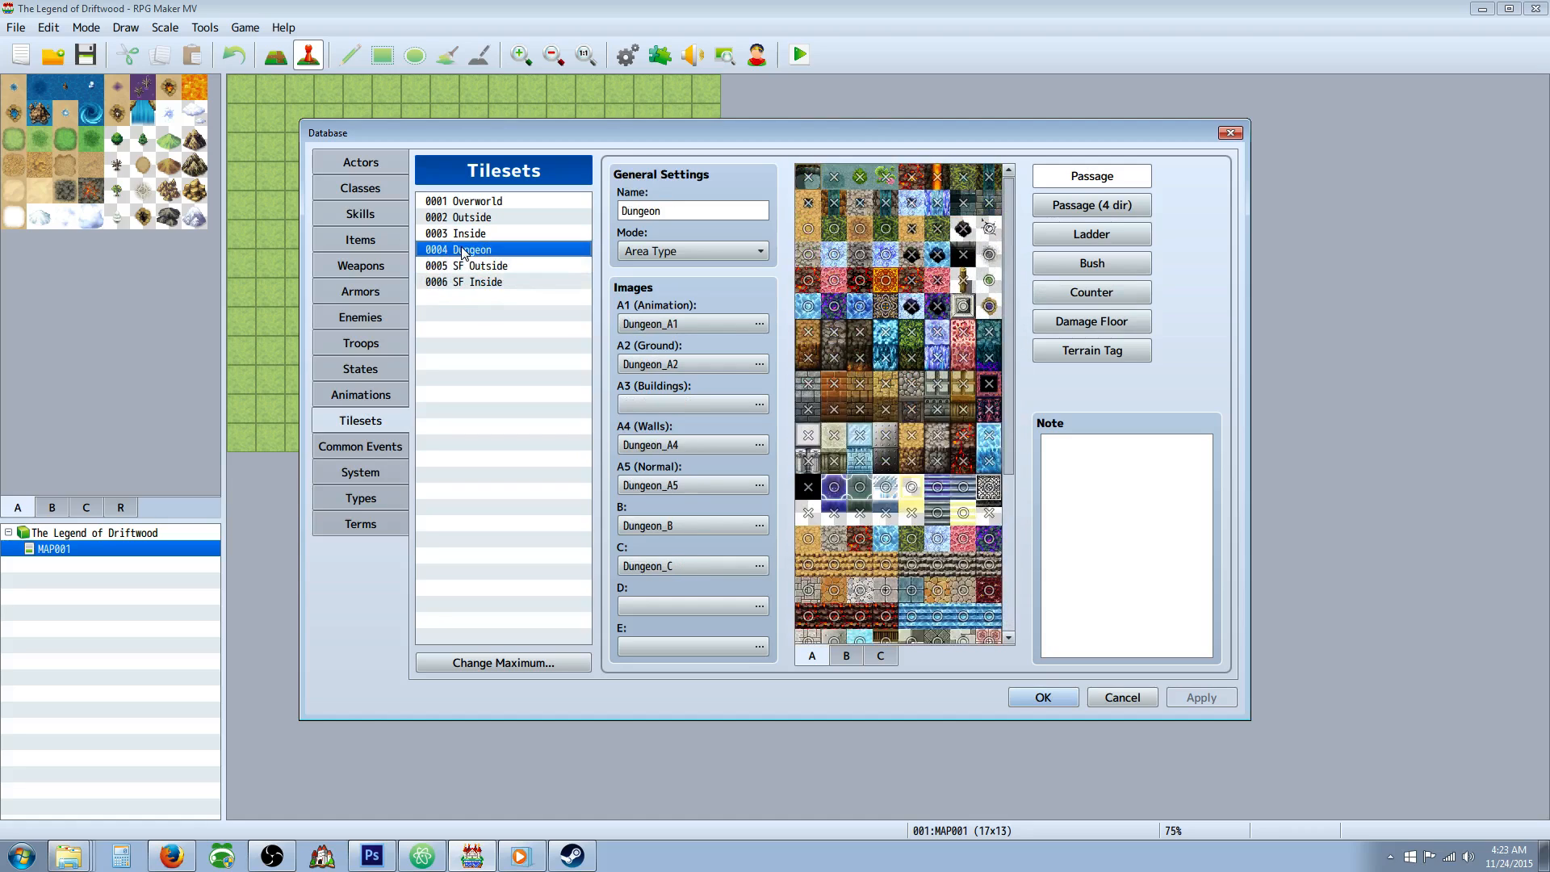
pyautogui.moveTo(1003, 291); pyautogui.dragTo(1018, 522)
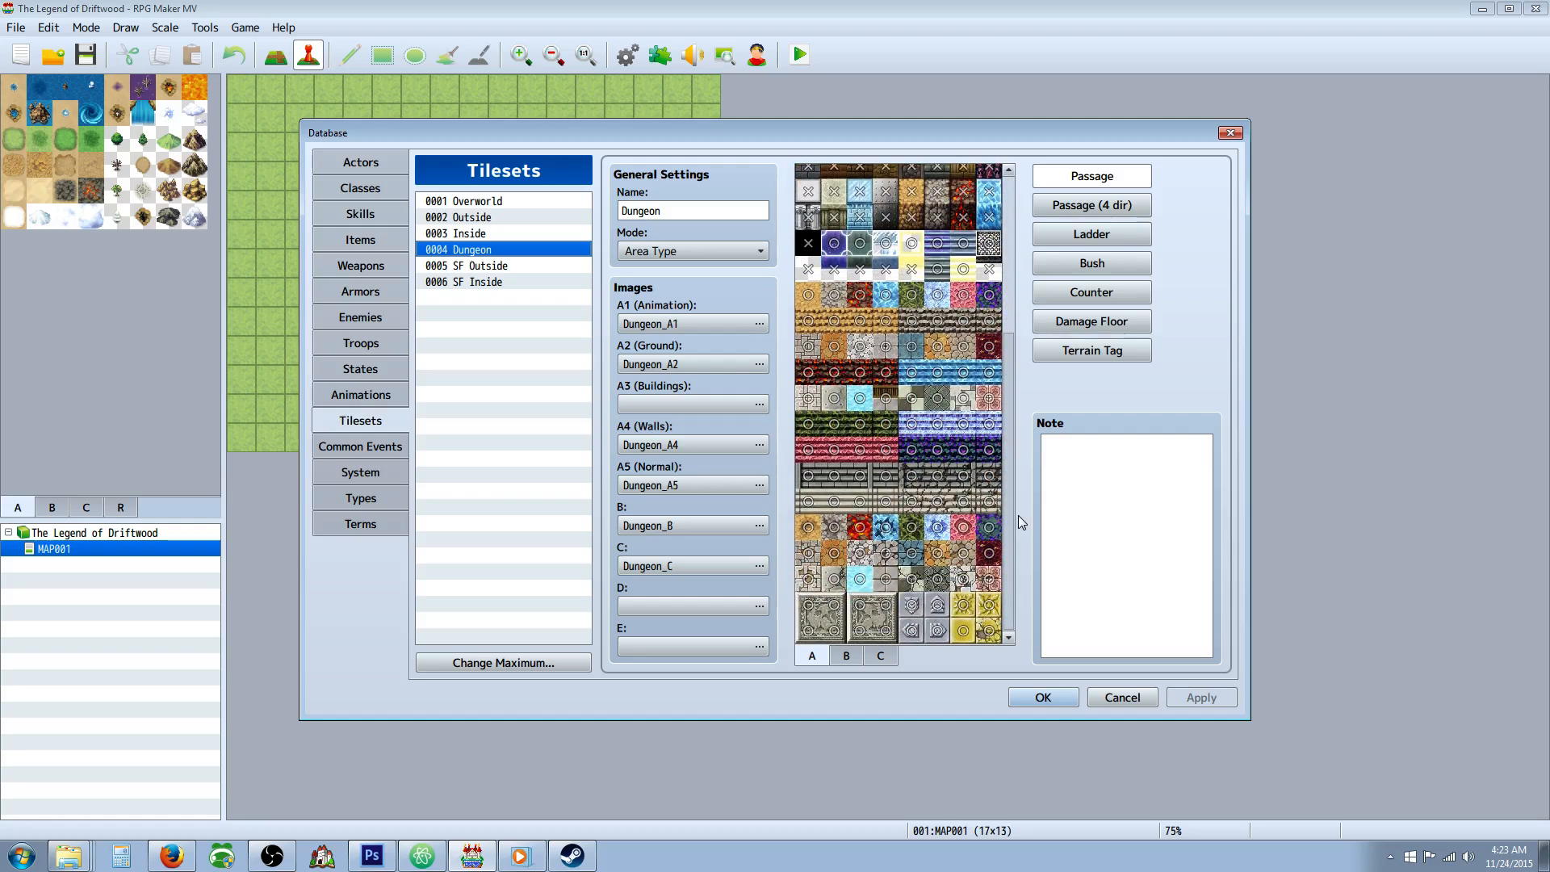
pyautogui.moveTo(1019, 515); pyautogui.dragTo(1008, 242)
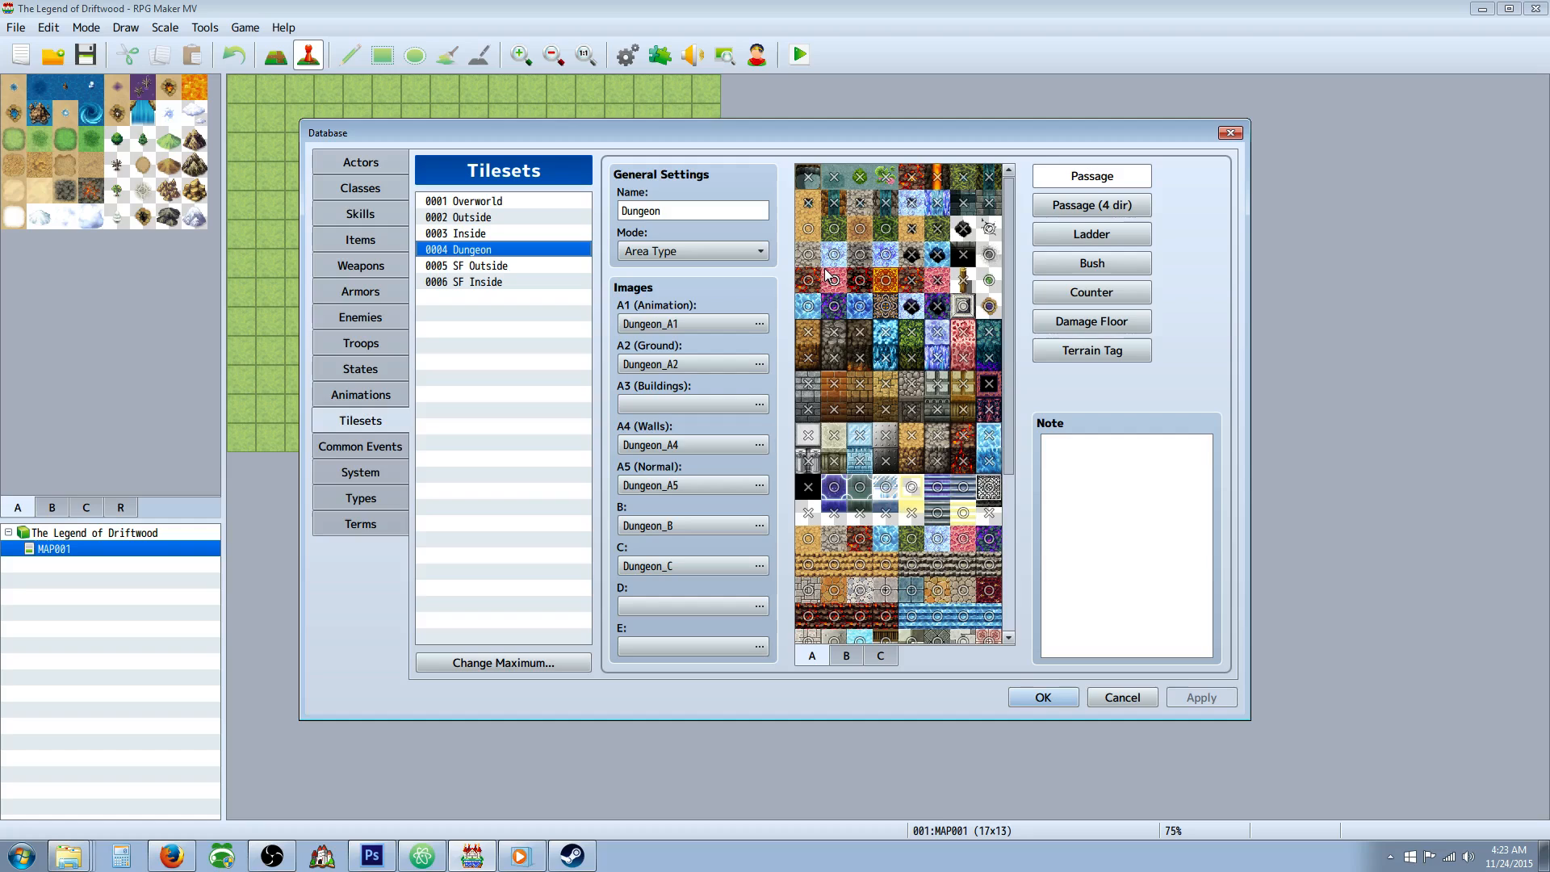
pyautogui.moveTo(1005, 336); pyautogui.dragTo(1013, 274)
# Look over the Animations section and review the settings of the Fascination, Confusion and Sleep states.
pyautogui.click(380, 395)
pyautogui.click(385, 371)
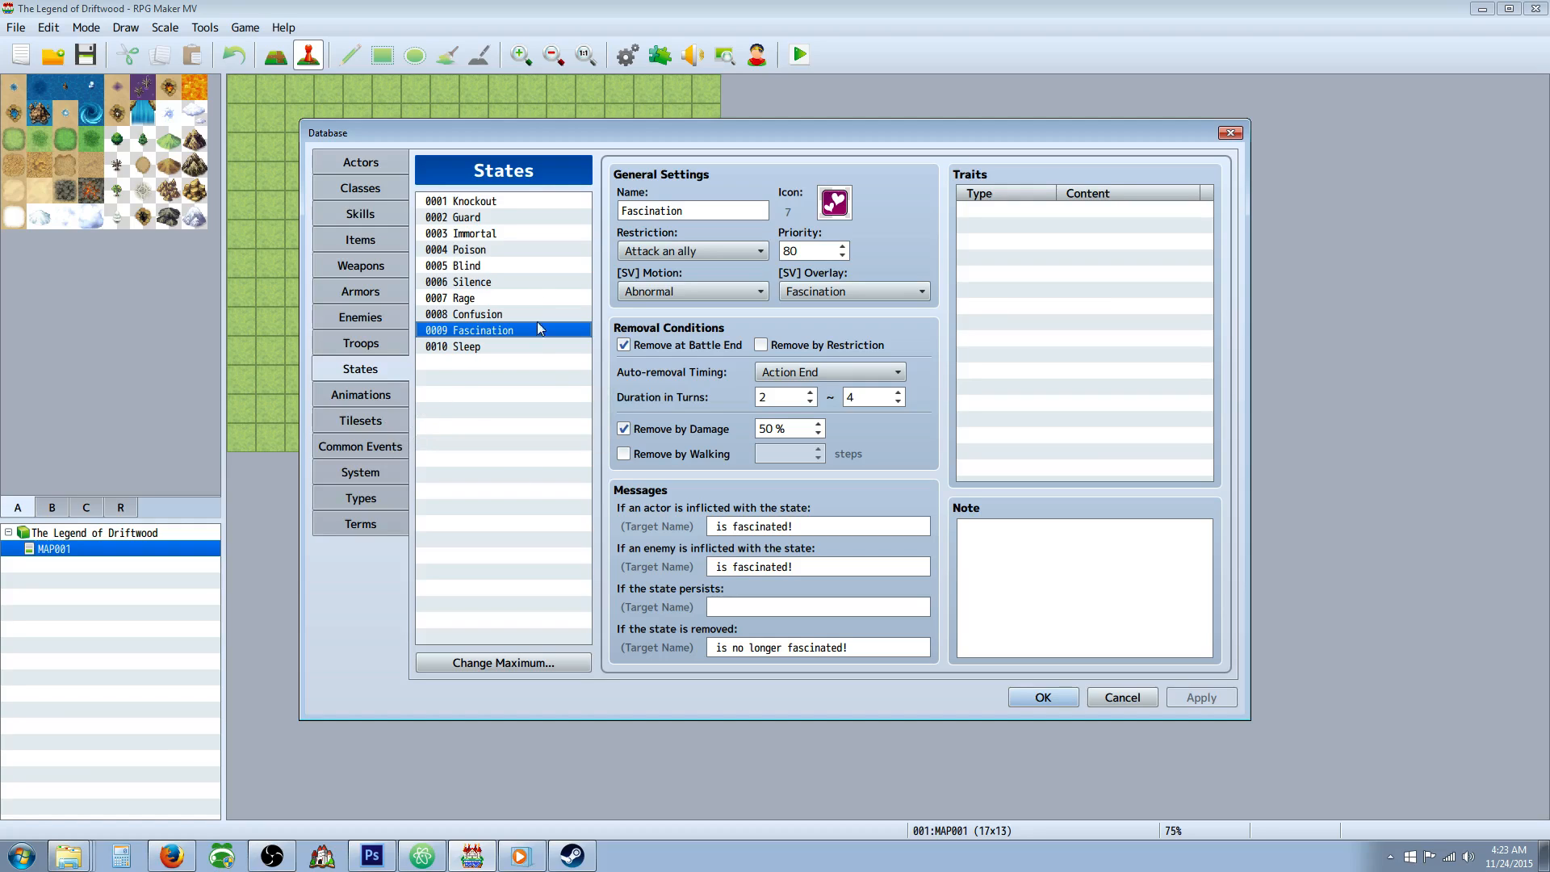
pyautogui.click(484, 314)
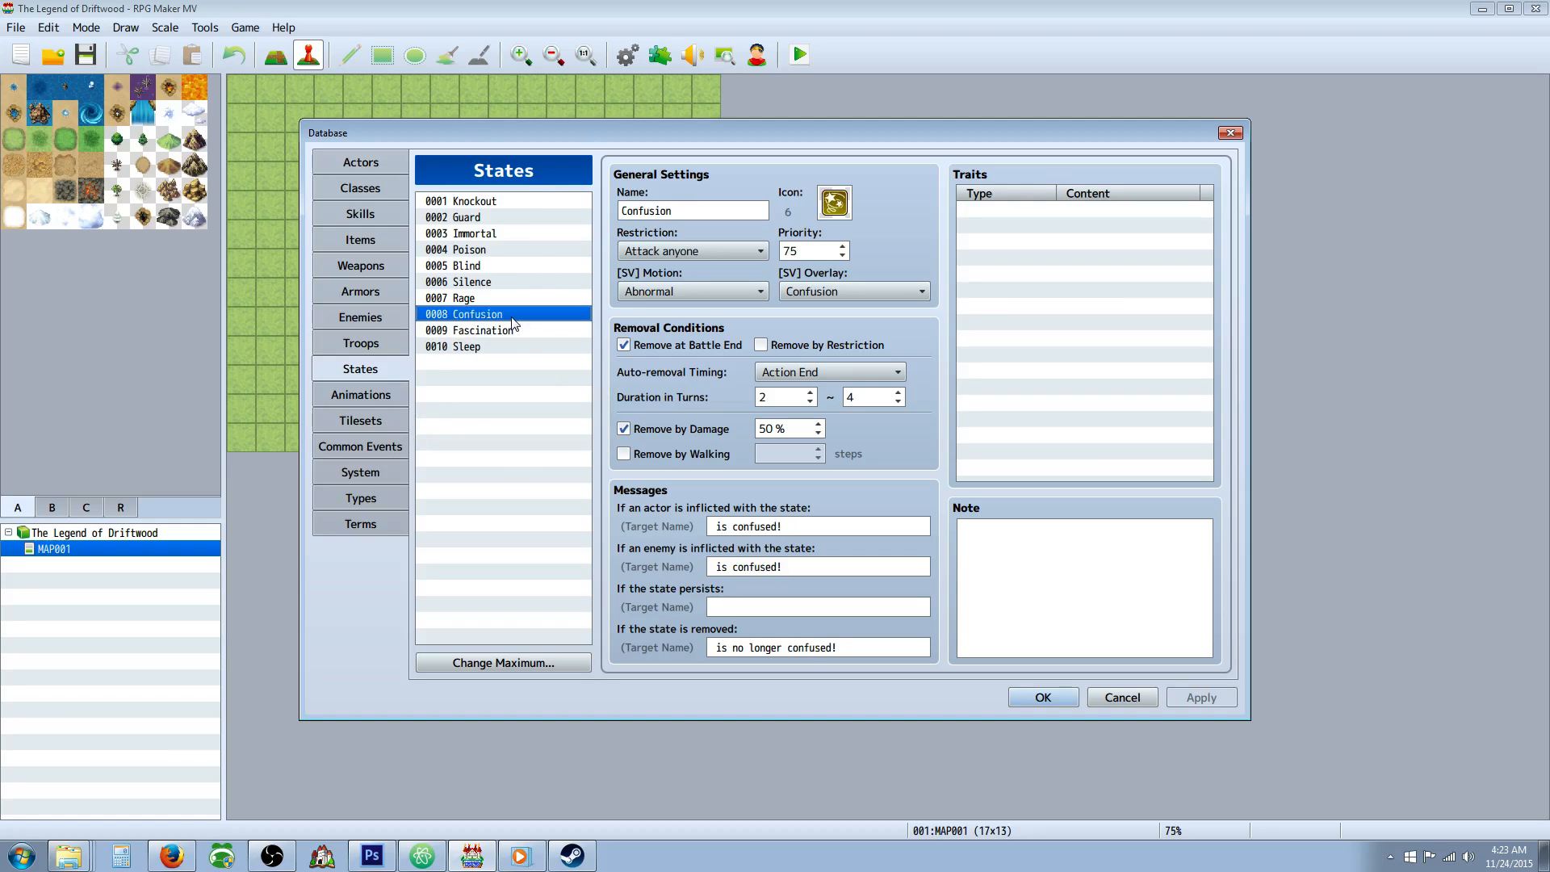
pyautogui.click(505, 345)
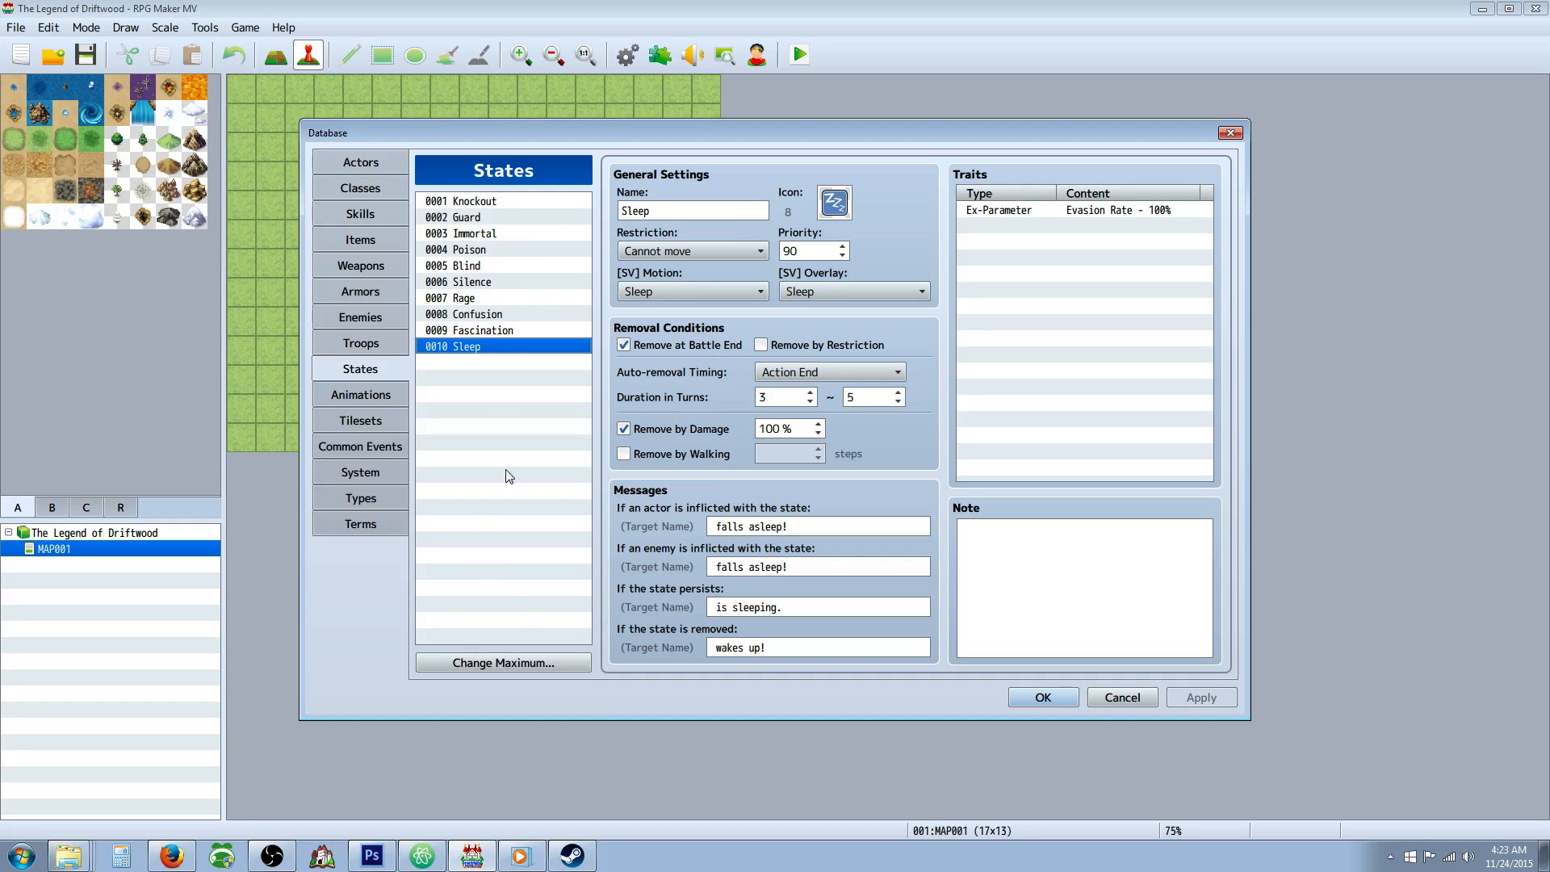
# Raise the maximum number of States to 15 and select the empty state 0011.
pyautogui.click(506, 663)
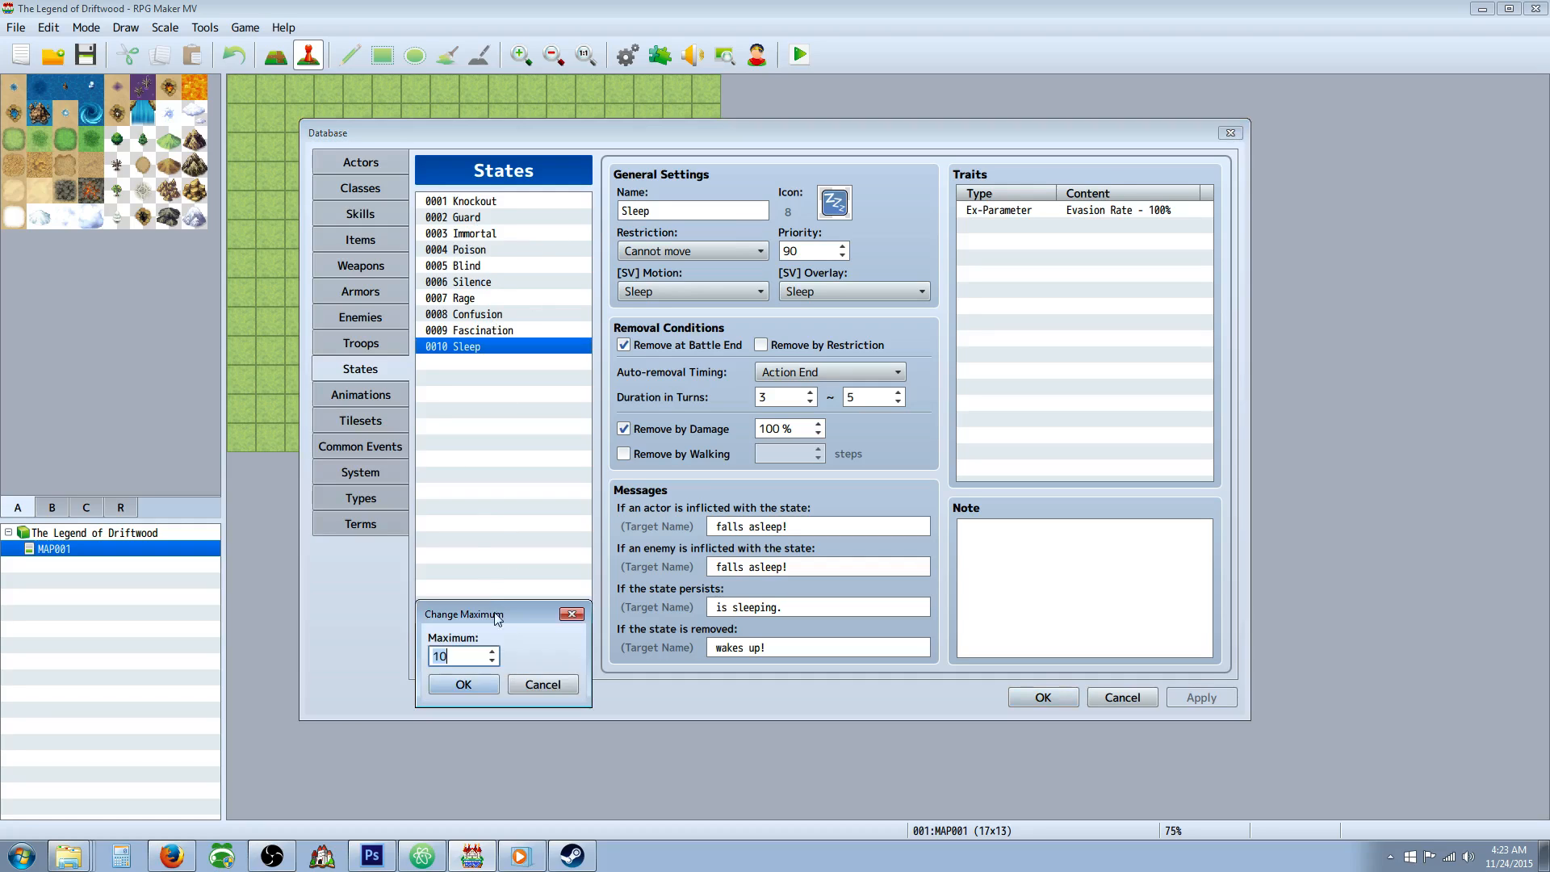
pyautogui.click(493, 651)
pyautogui.click(463, 685)
pyautogui.click(486, 365)
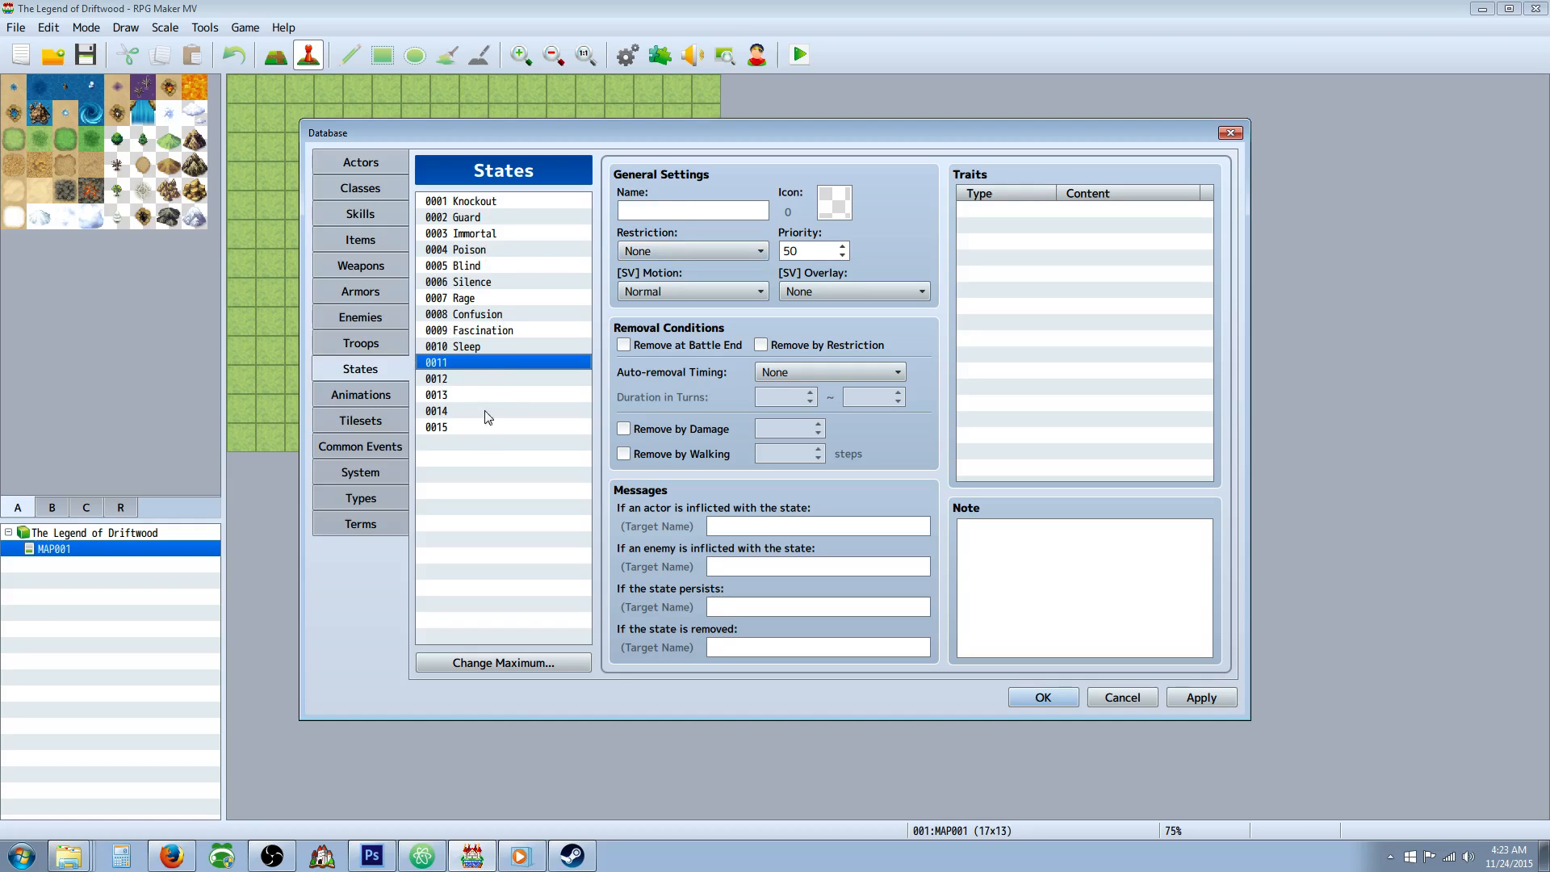
# Browse the available icon images for state 0011 without choosing one.
pyautogui.doubleClick(836, 206)
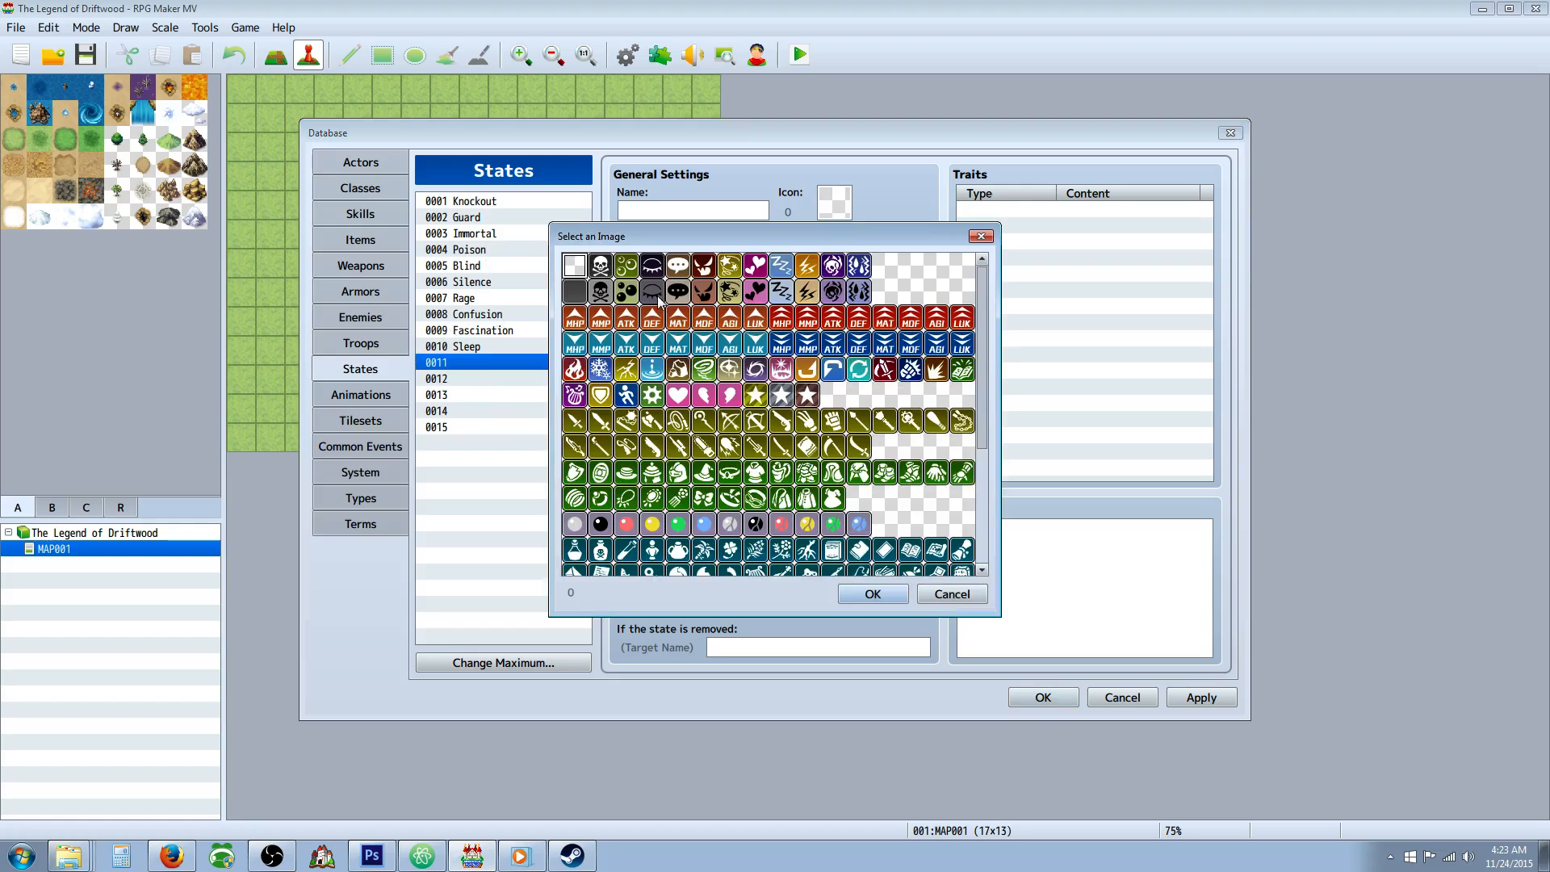
pyautogui.scroll(-5, 754, 397)
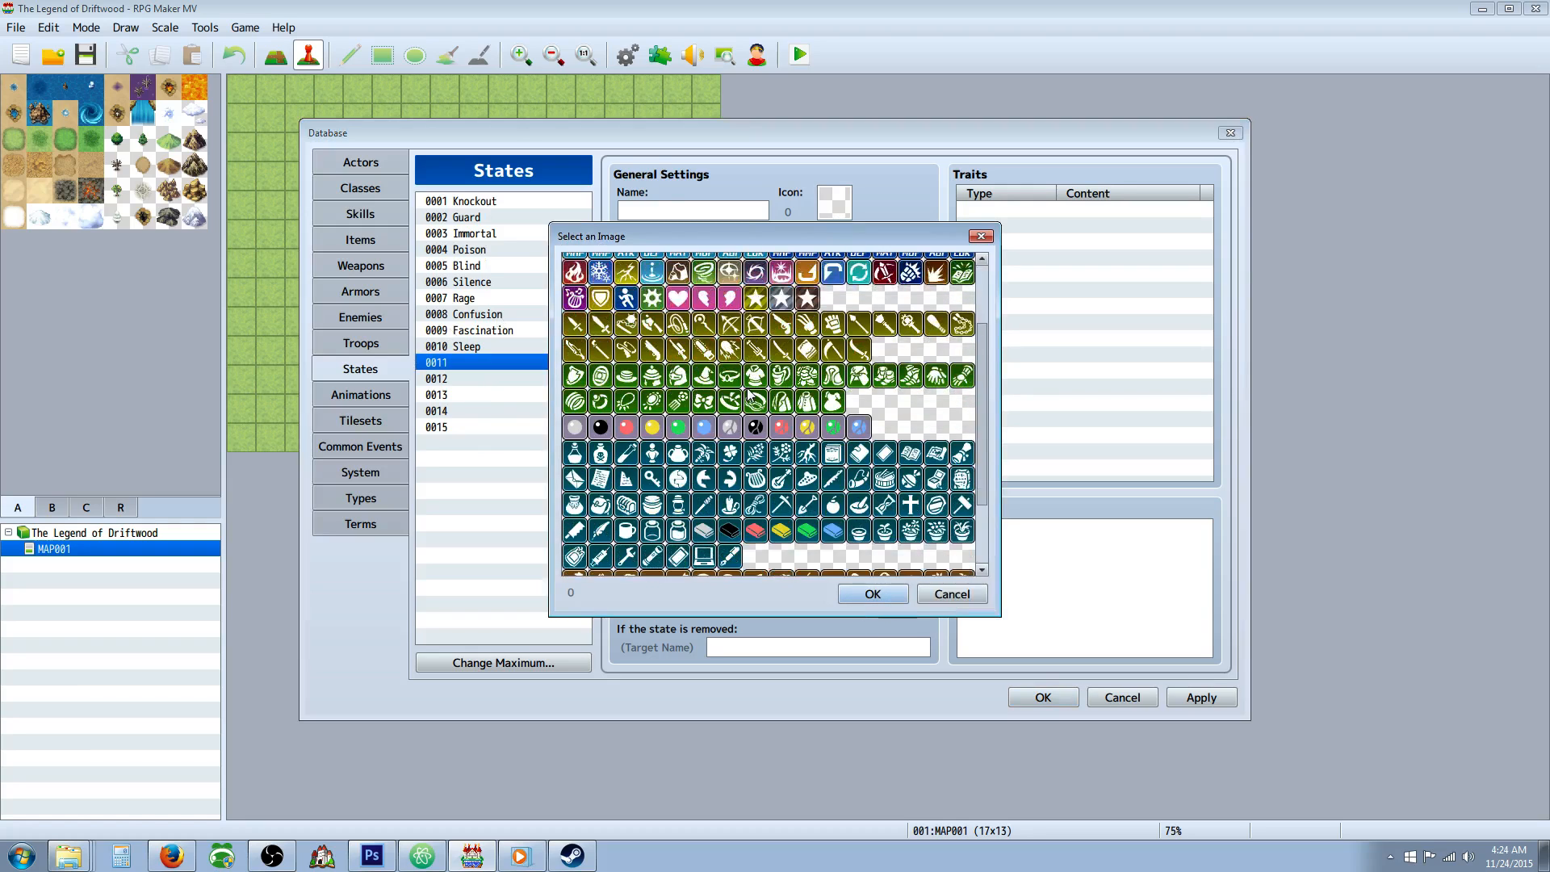
pyautogui.scroll(-1, 753, 397)
pyautogui.scroll(6, 748, 483)
pyautogui.click(940, 594)
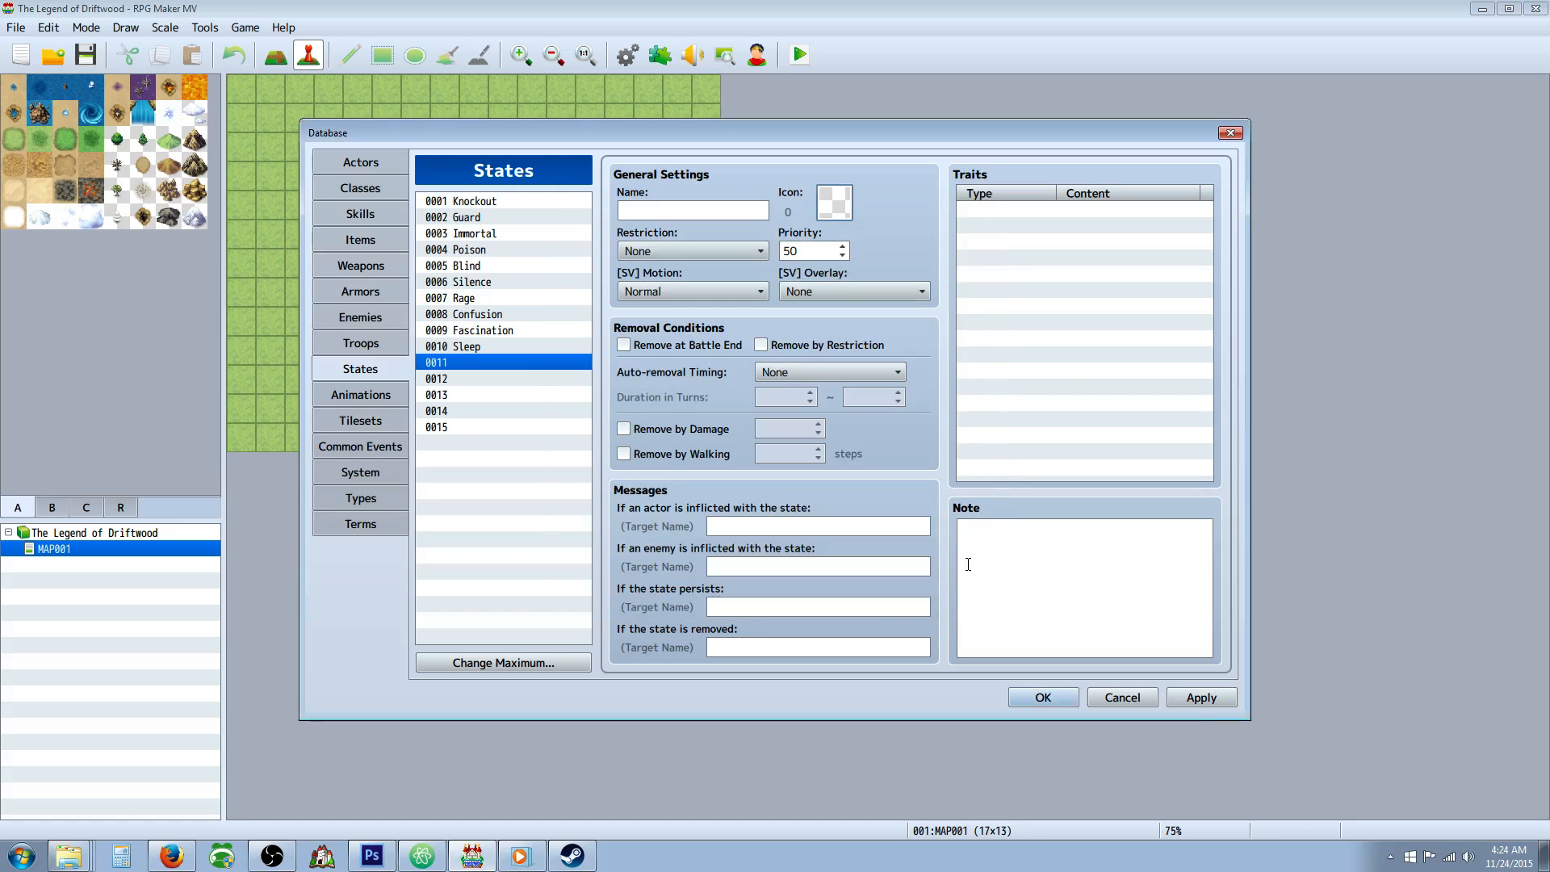
# Apply the States changes and close the database.
pyautogui.click(1201, 698)
pyautogui.click(1062, 704)
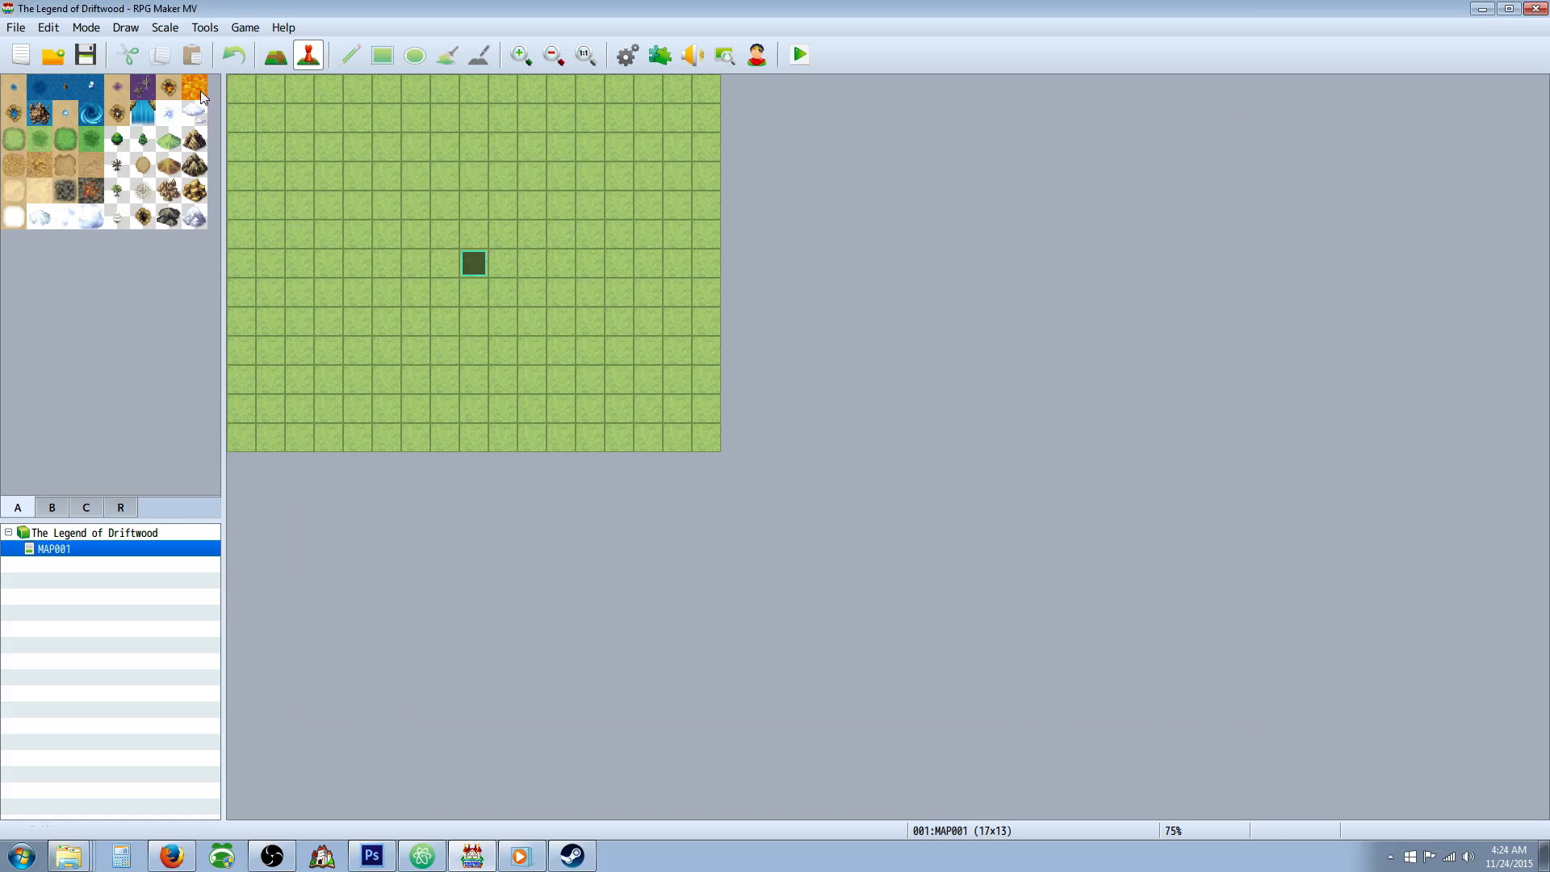
pyautogui.click(53, 55)
pyautogui.click(726, 434)
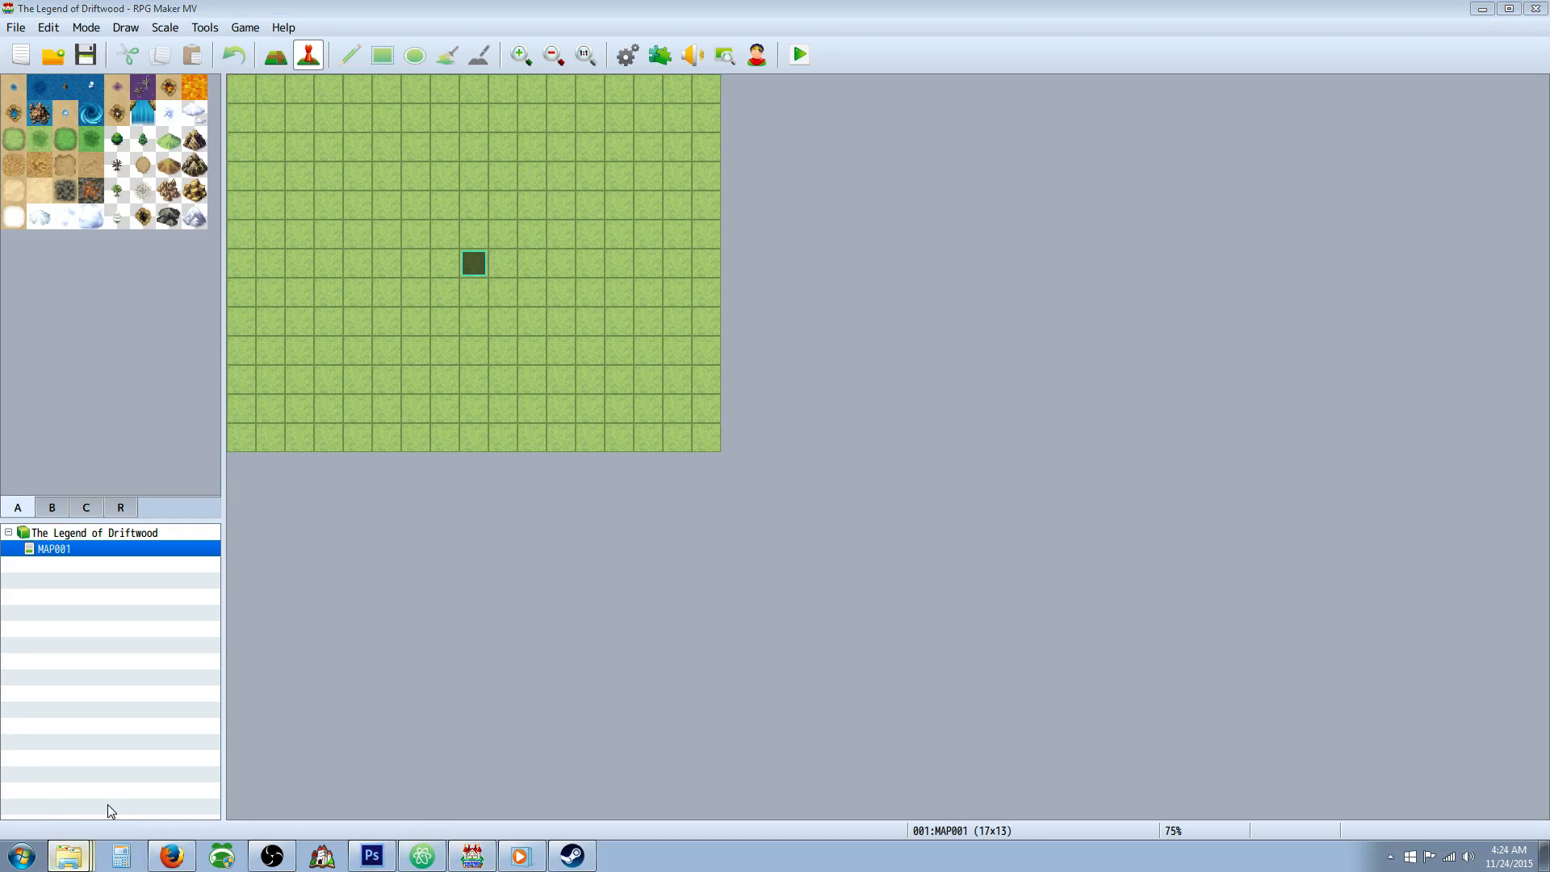
# Switch to File Explorer and open the LevelWizard project's img\system folder under RPG Maker\MV.
pyautogui.click(69, 856)
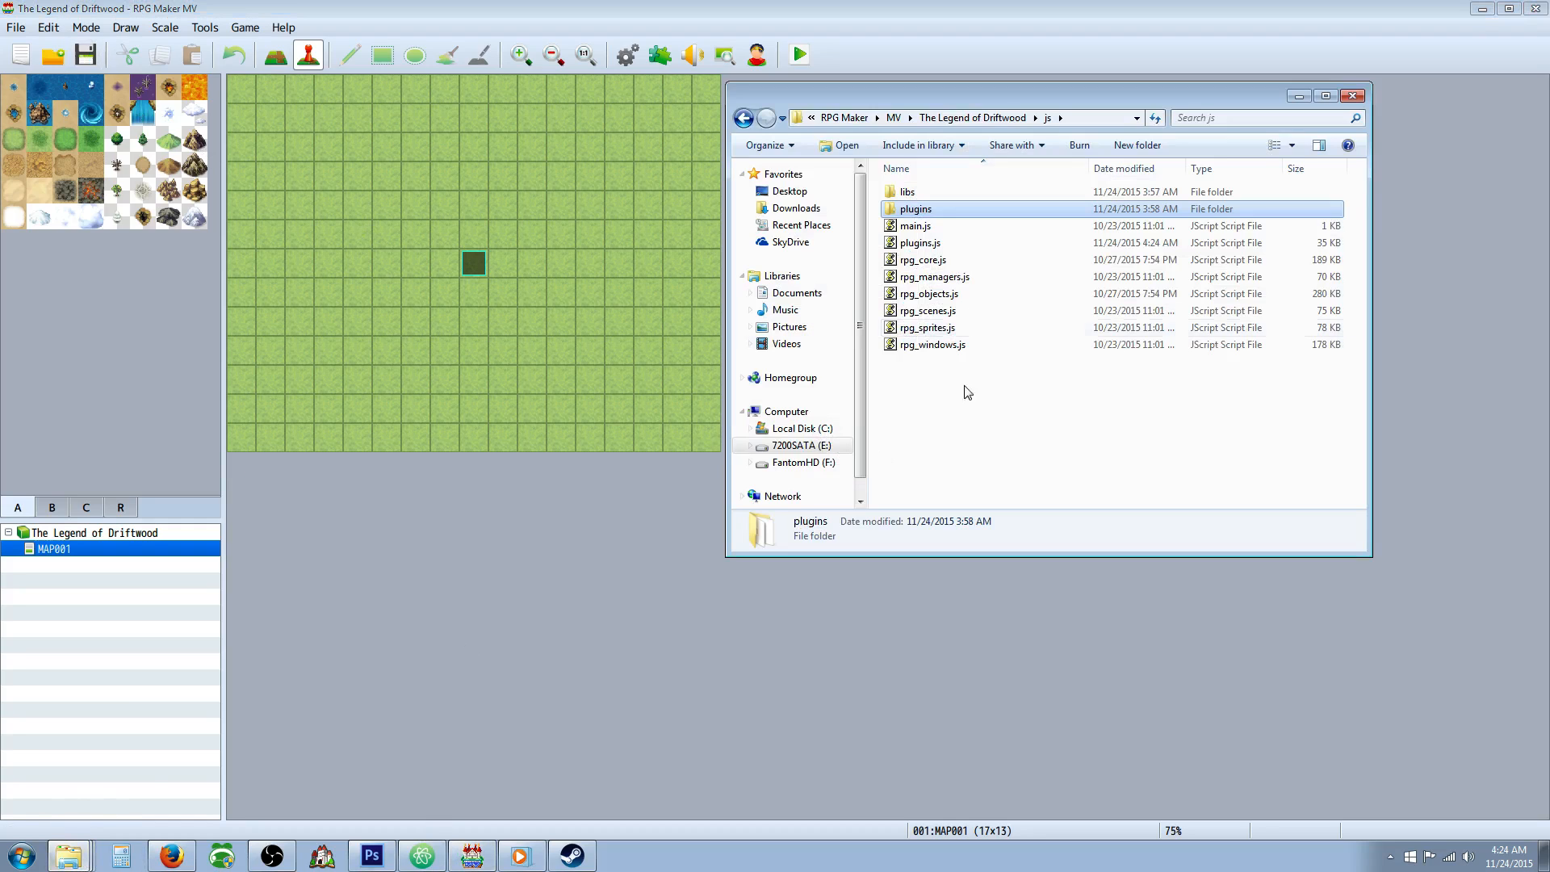
pyautogui.click(905, 118)
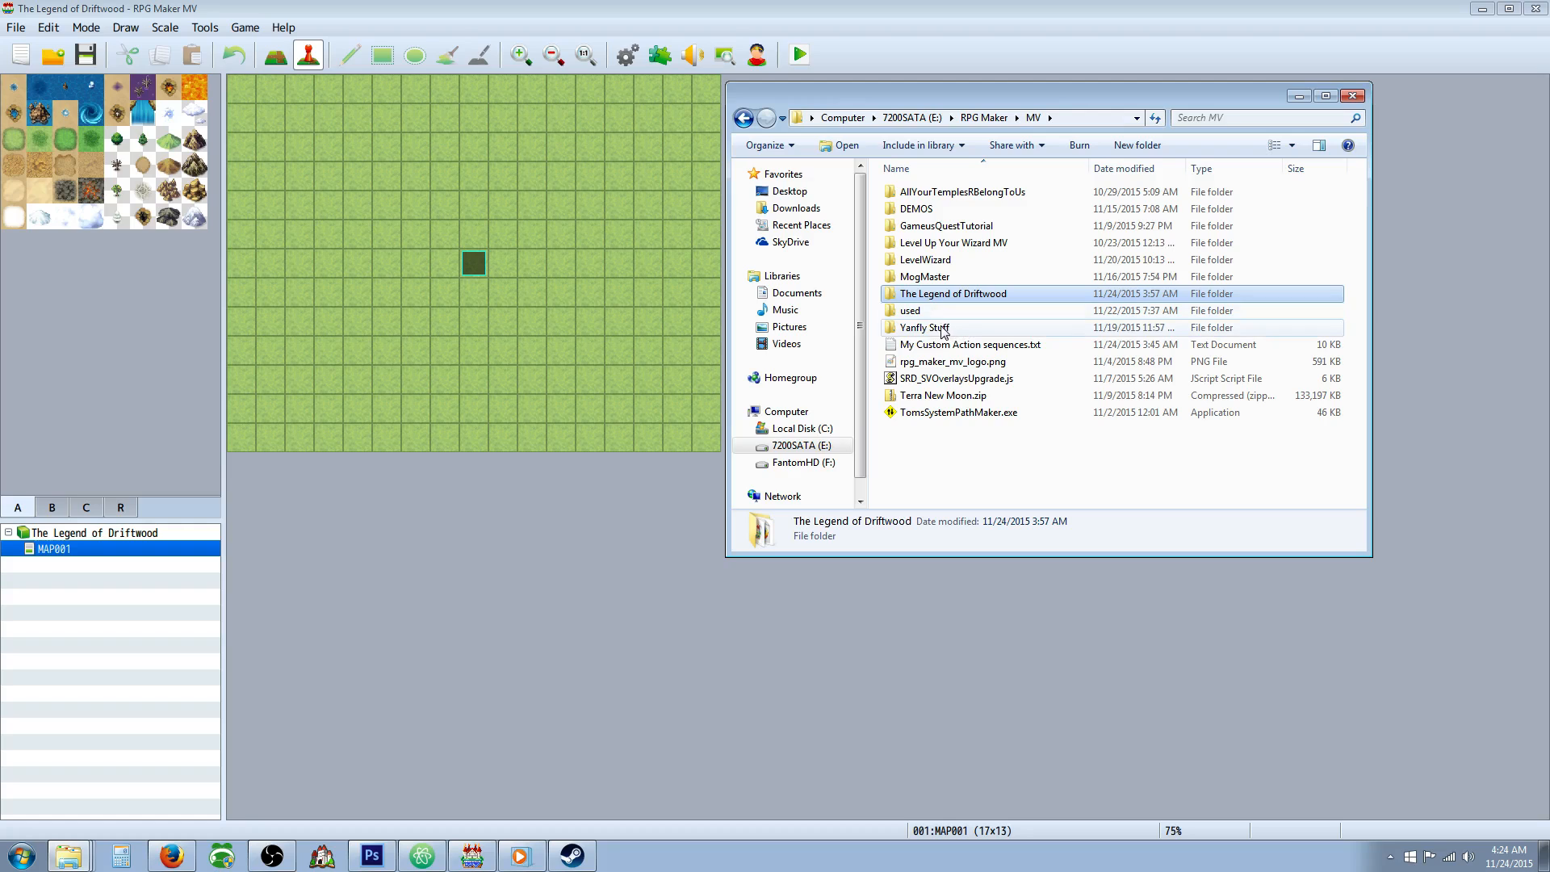
pyautogui.doubleClick(920, 327)
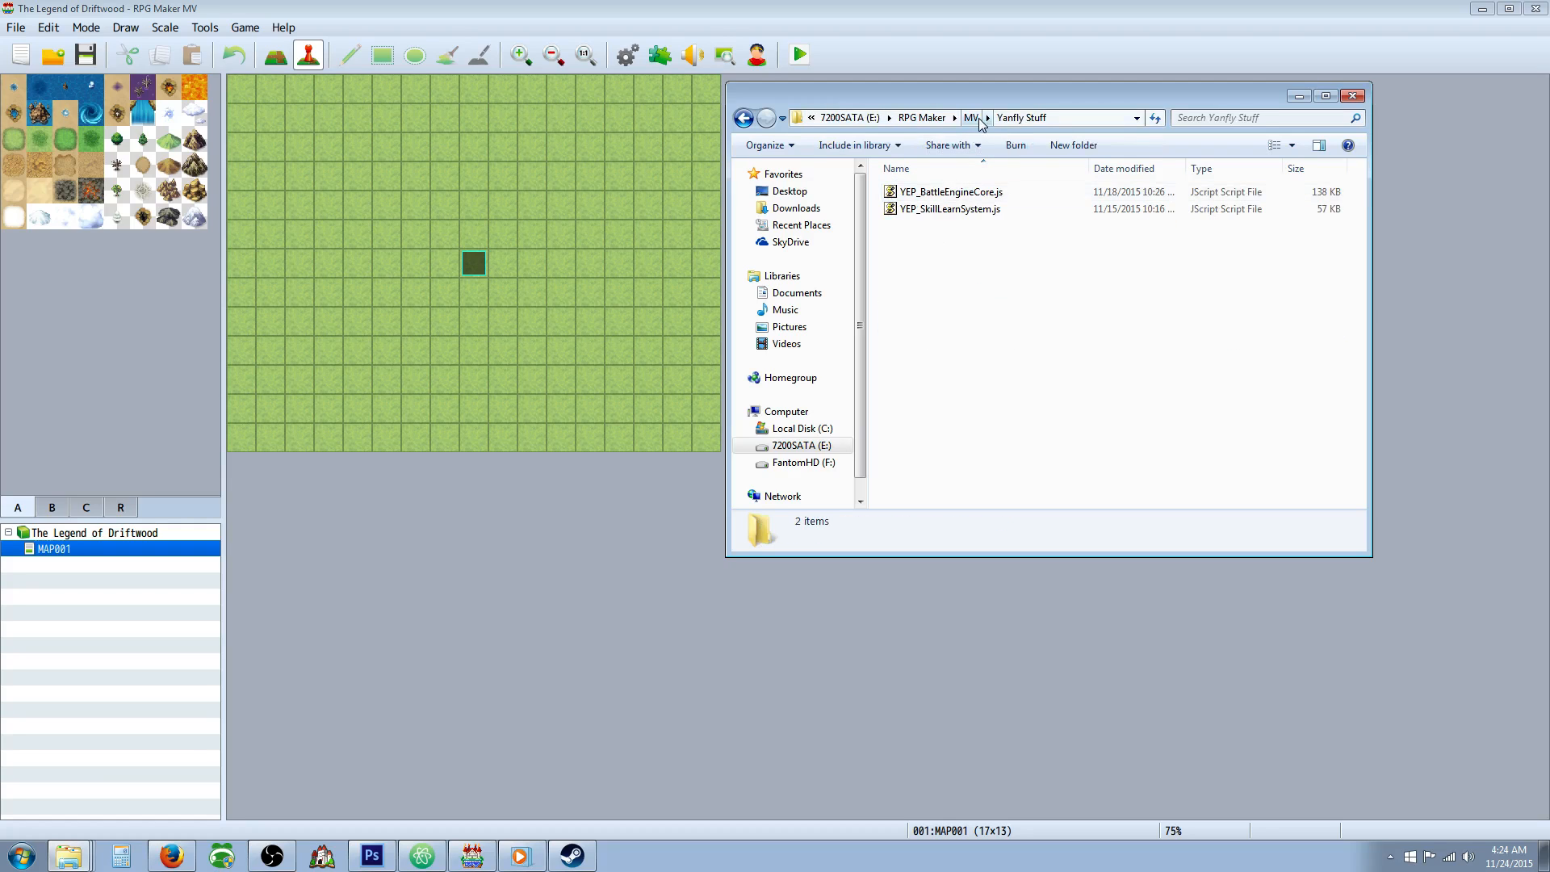
pyautogui.click(979, 121)
pyautogui.doubleClick(920, 259)
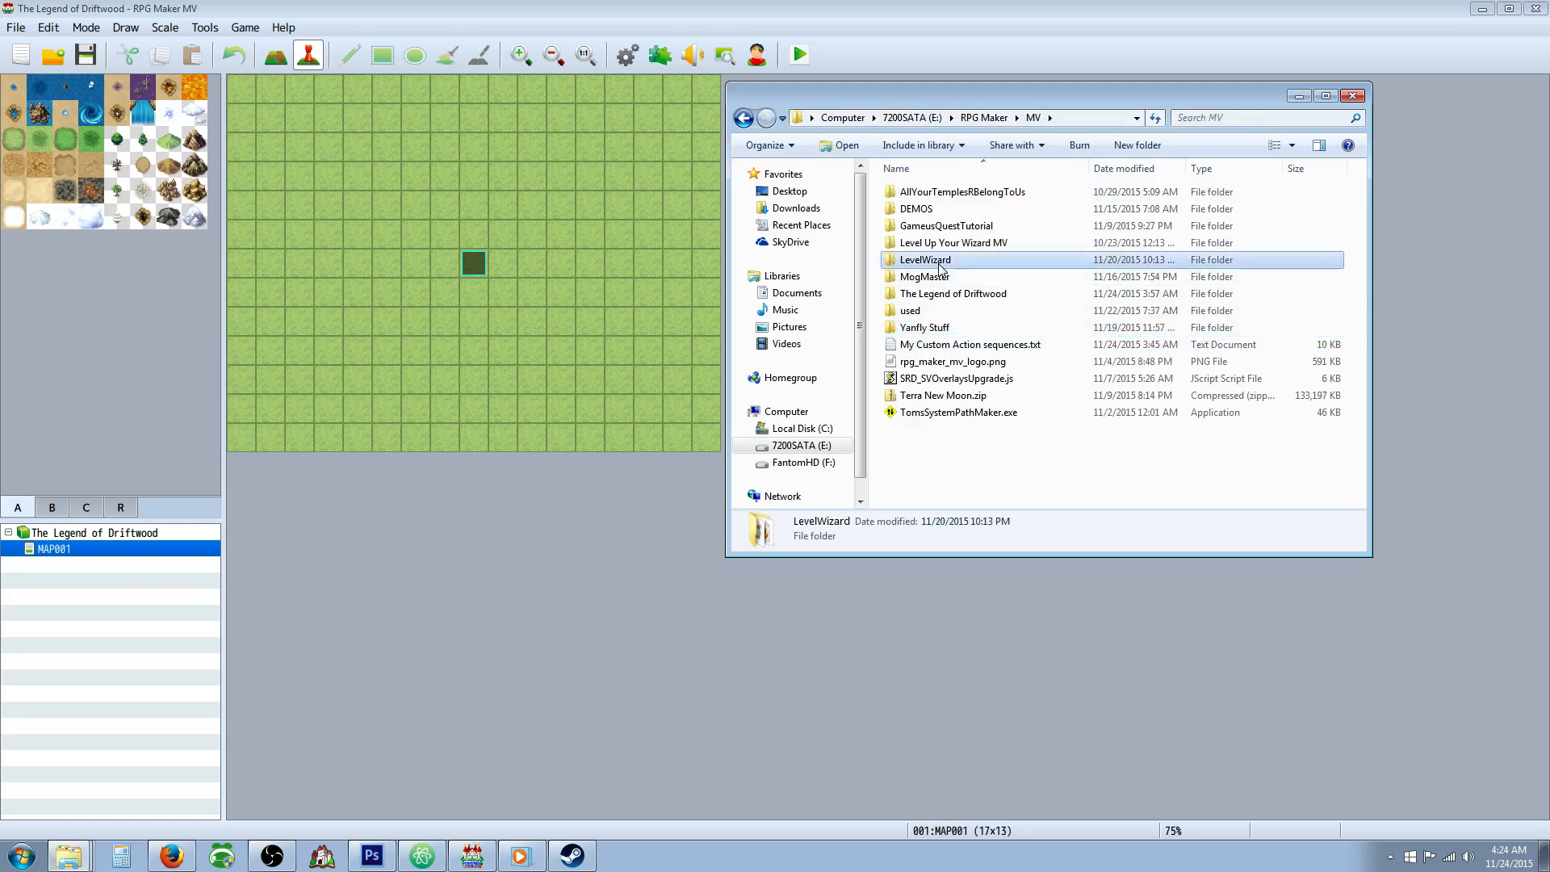
pyautogui.doubleClick(910, 260)
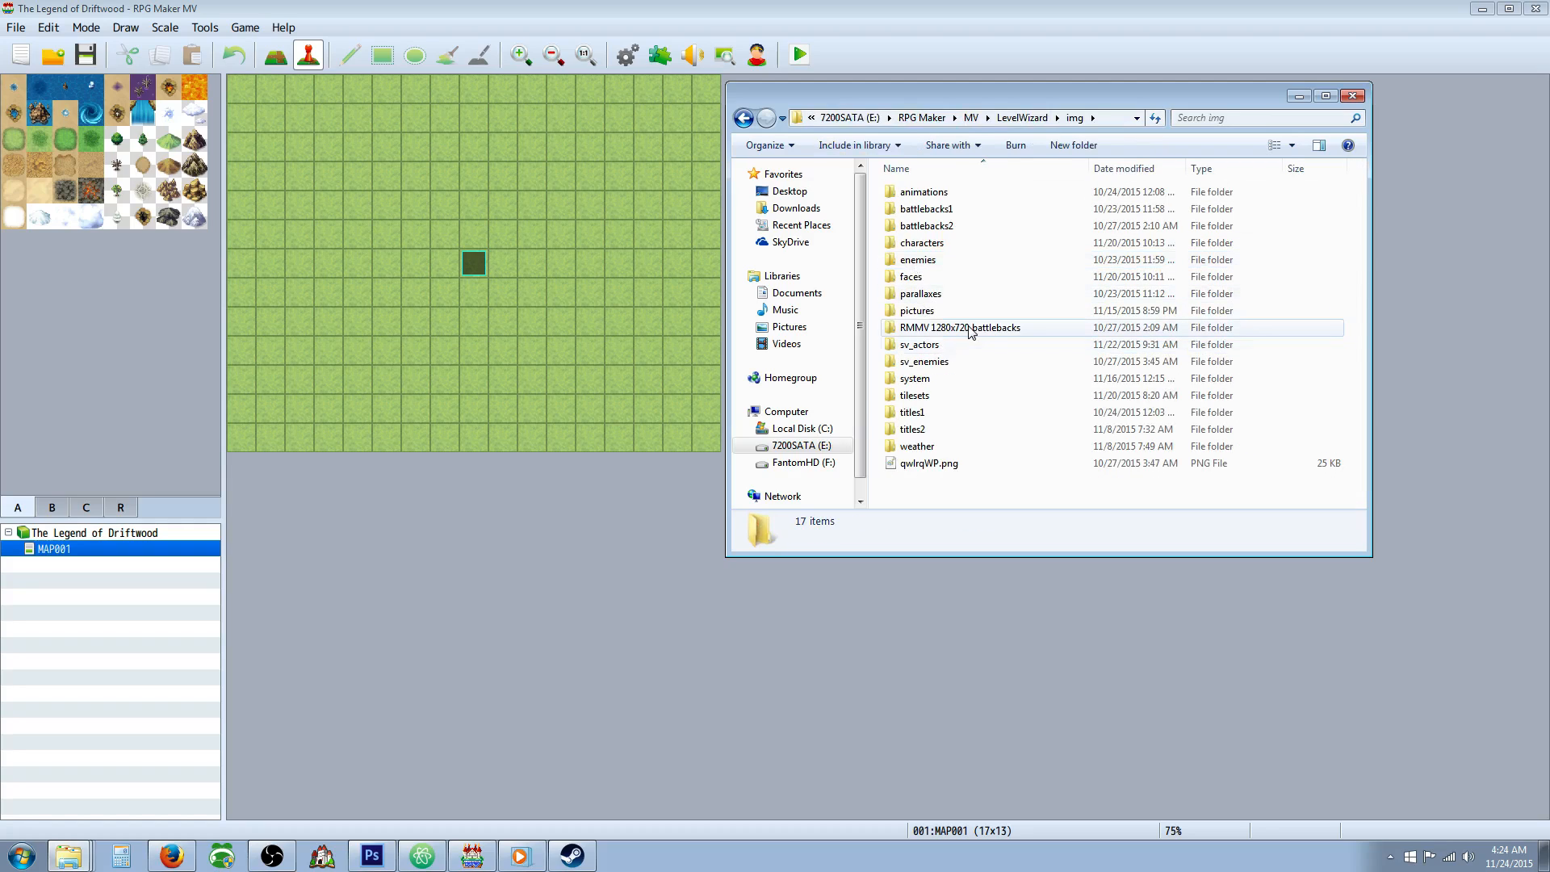
pyautogui.doubleClick(920, 379)
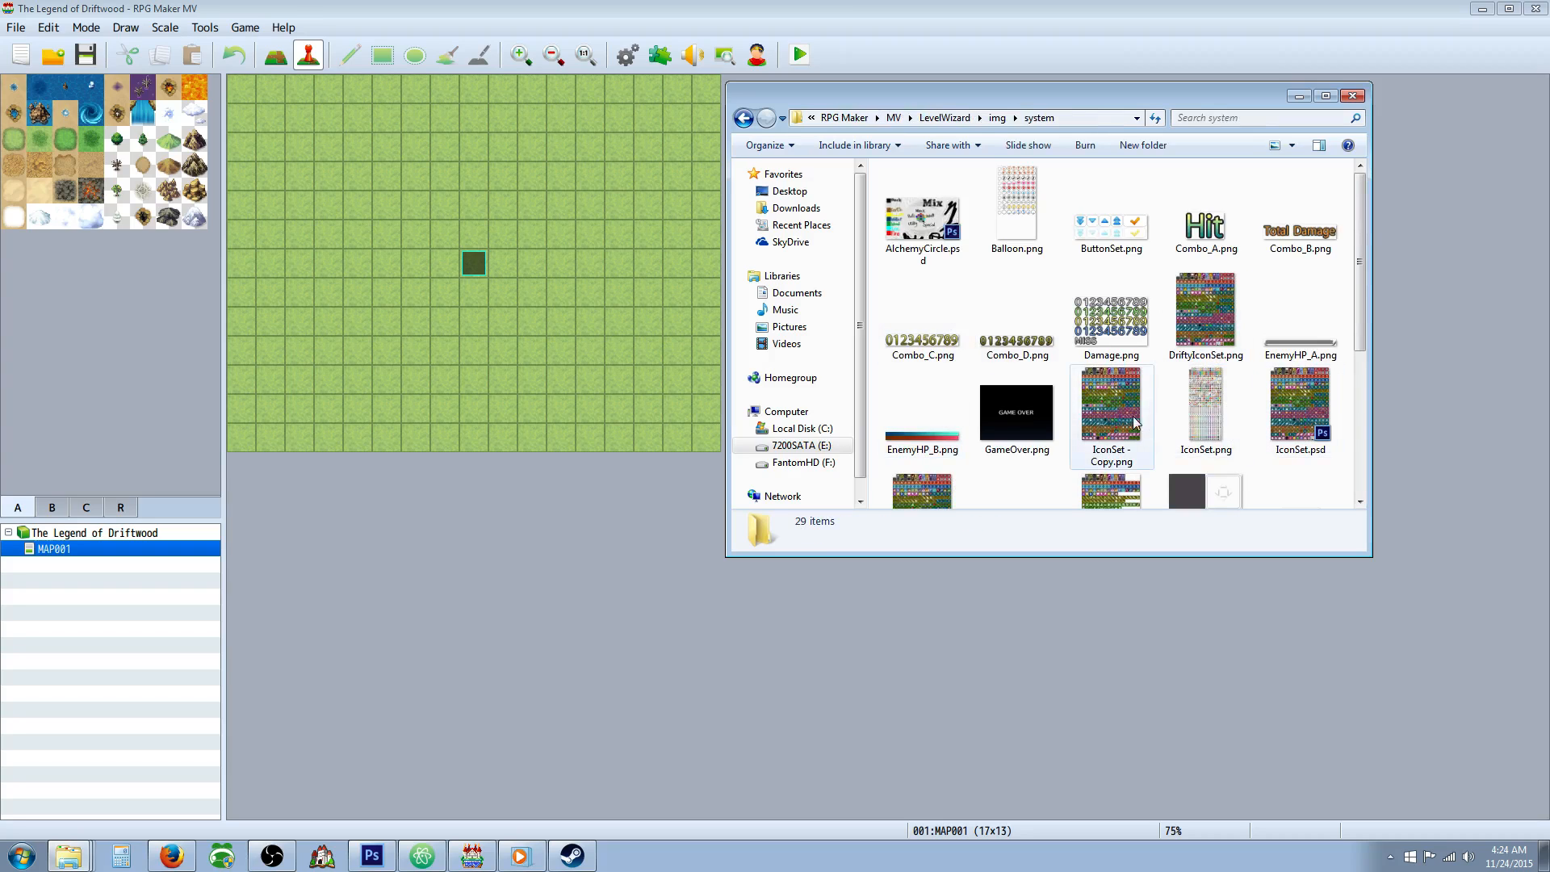
# Copy IconSet.png from the LevelWizard project's system folder.
pyautogui.click(1223, 417)
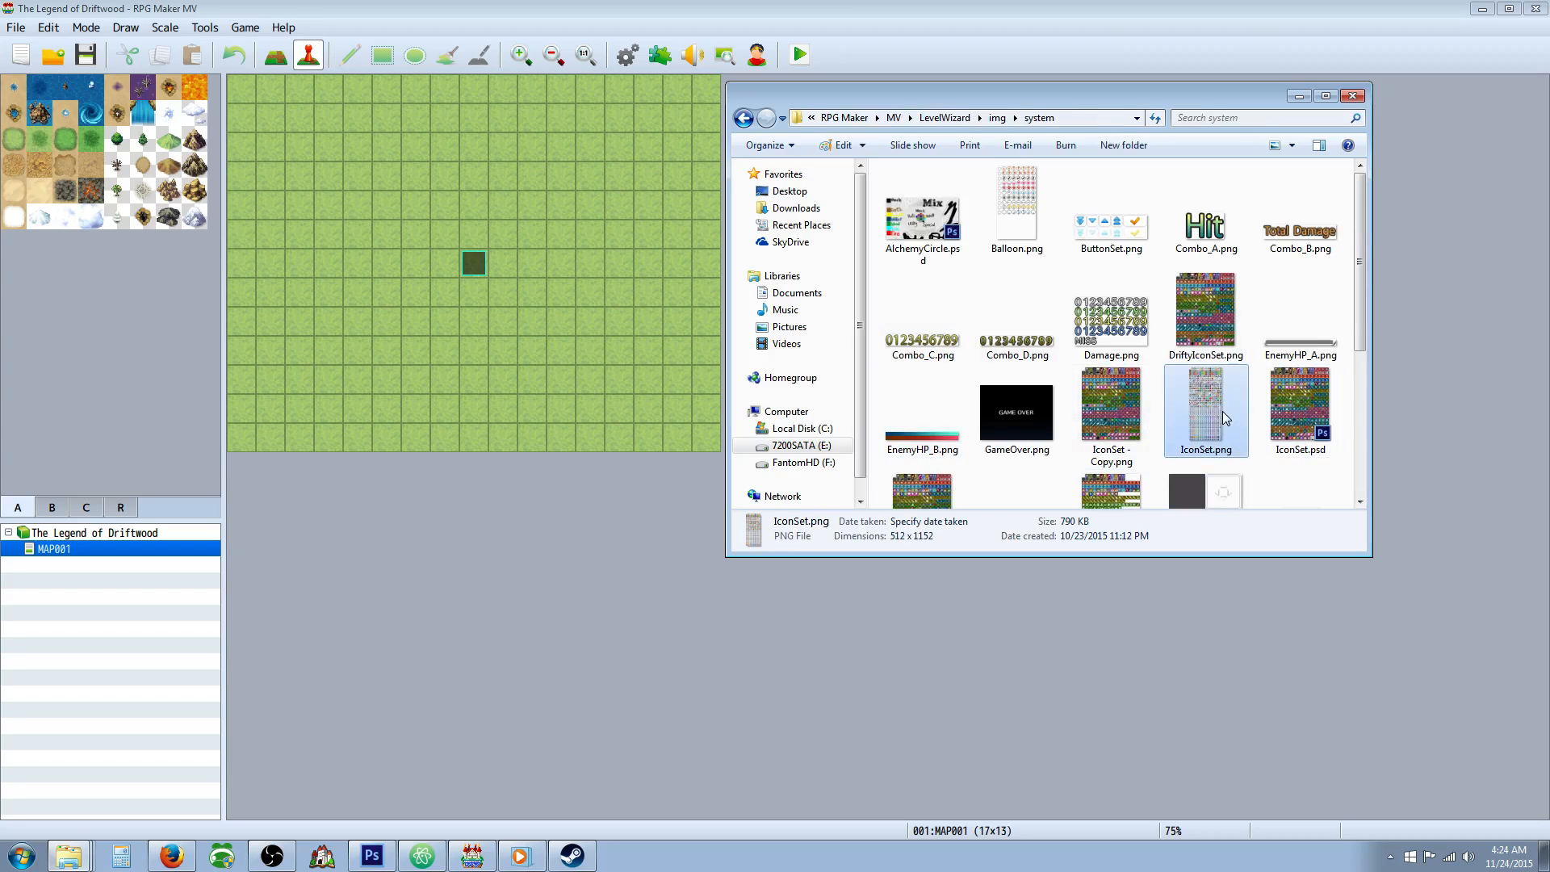
pyautogui.rightClick(1223, 417)
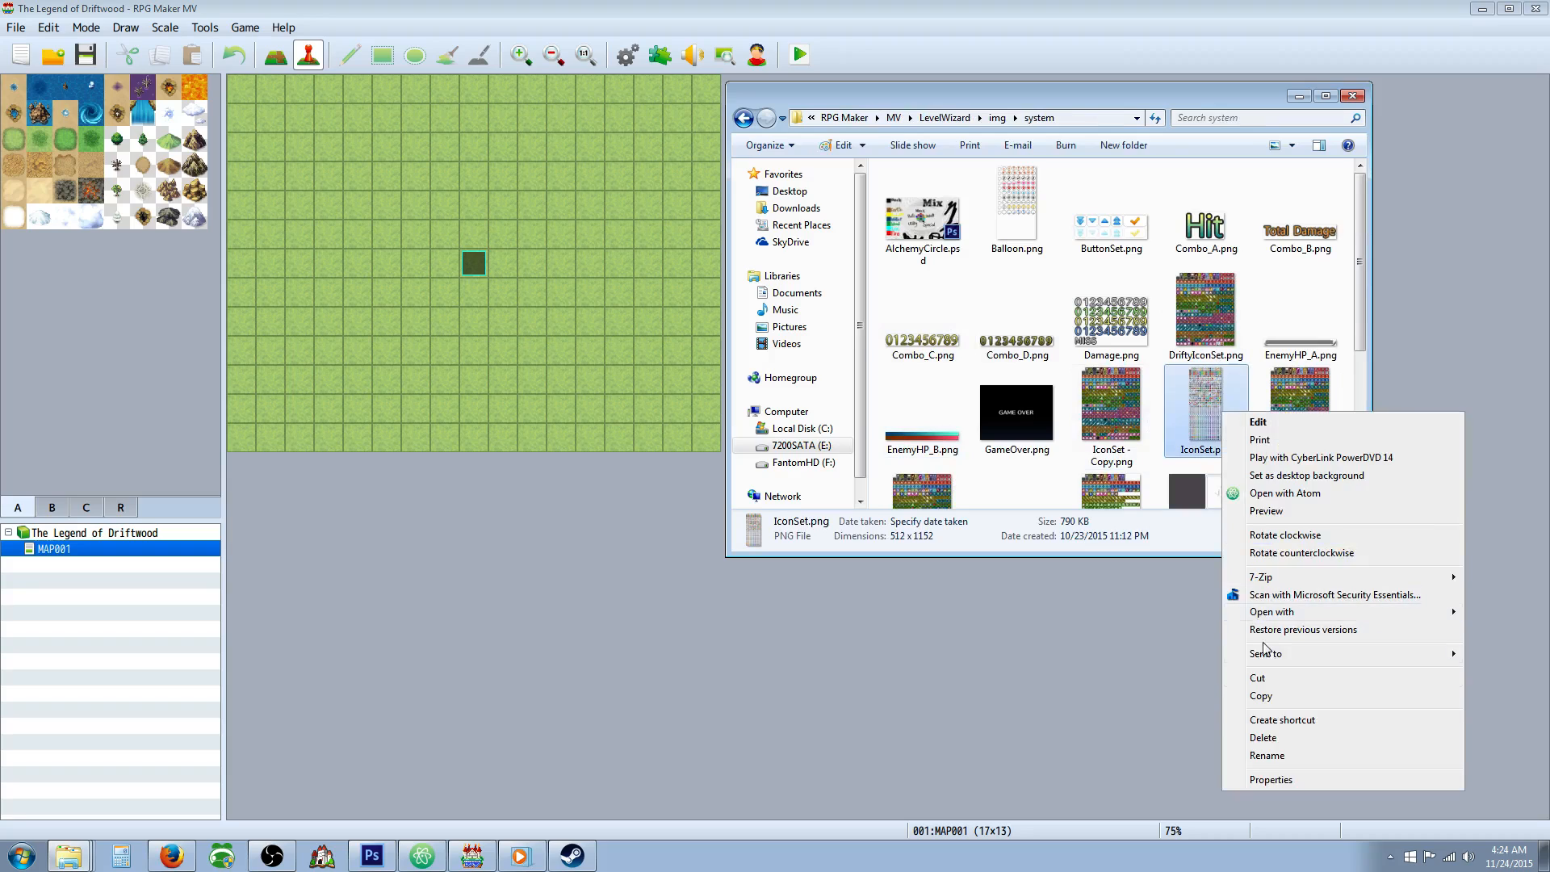
pyautogui.click(1269, 697)
pyautogui.scroll(-3, 1074, 390)
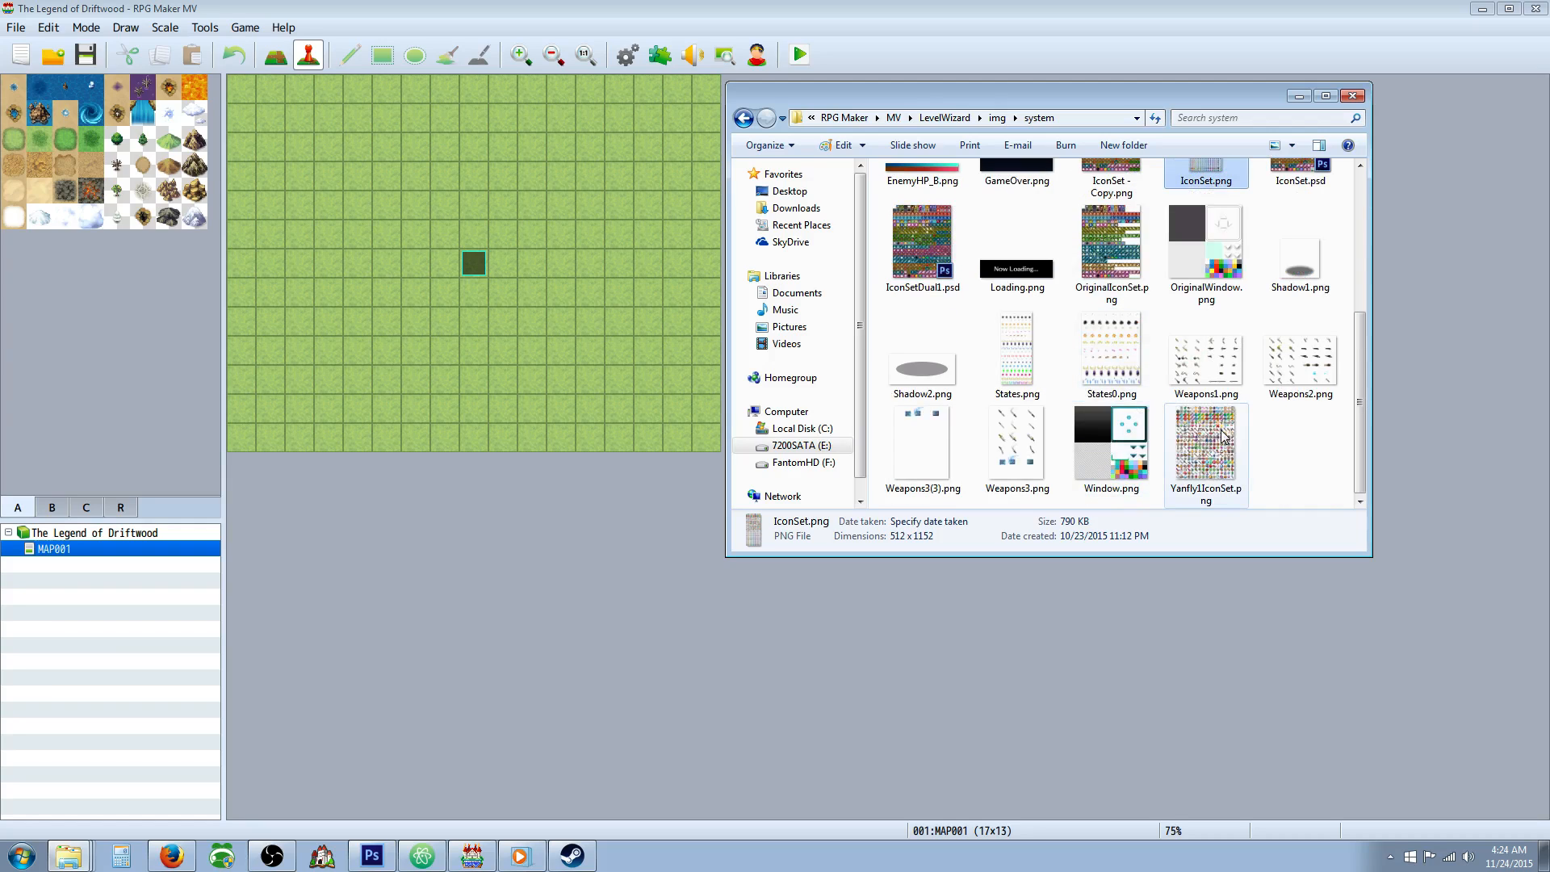
pyautogui.scroll(3, 1173, 421)
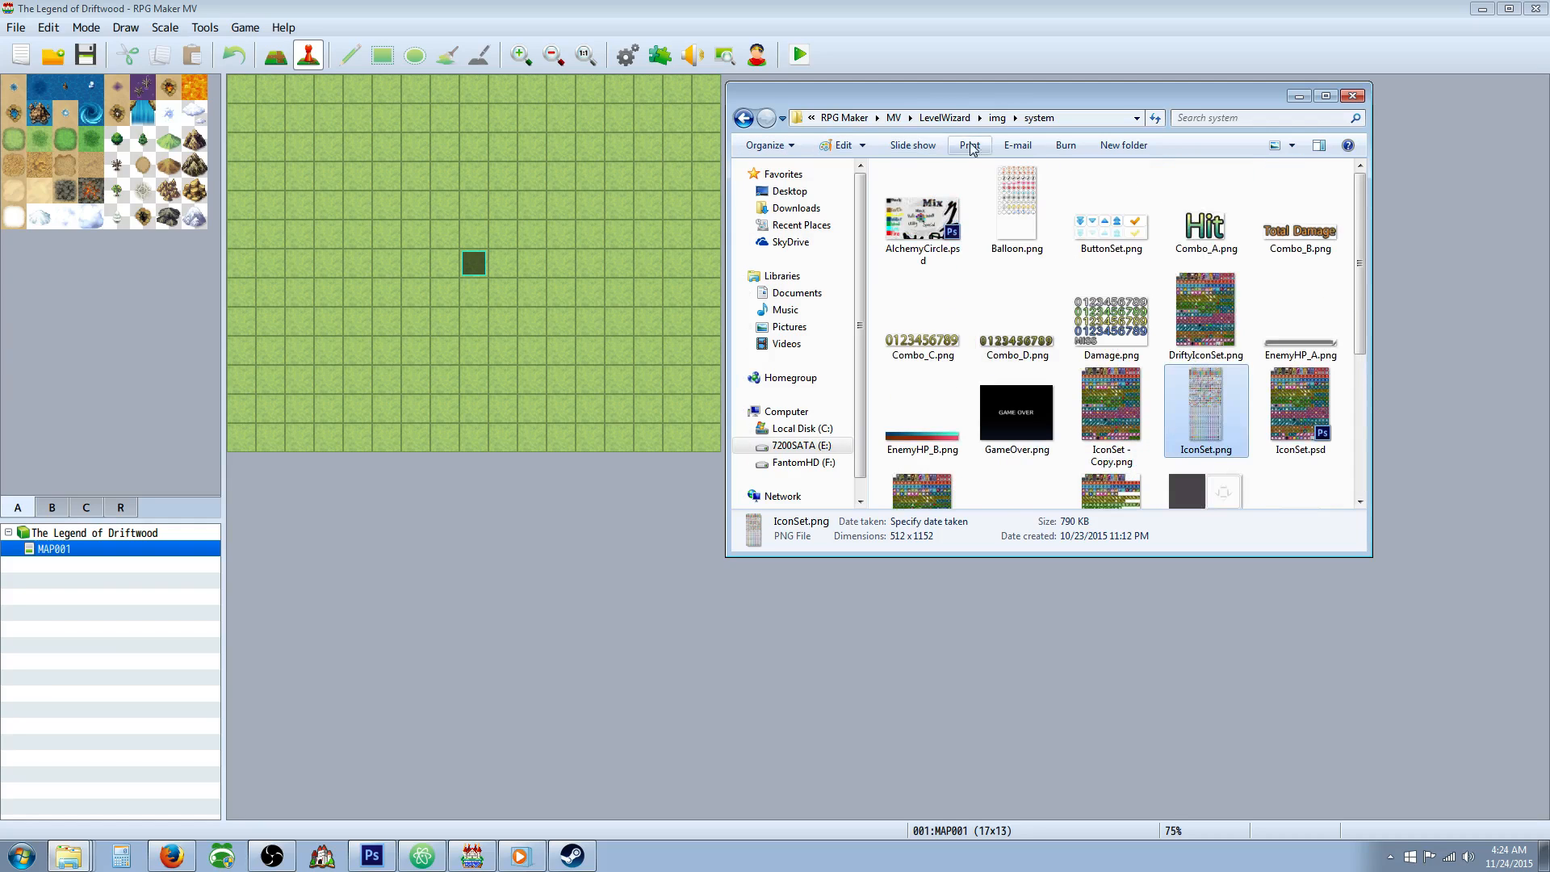
pyautogui.click(927, 247)
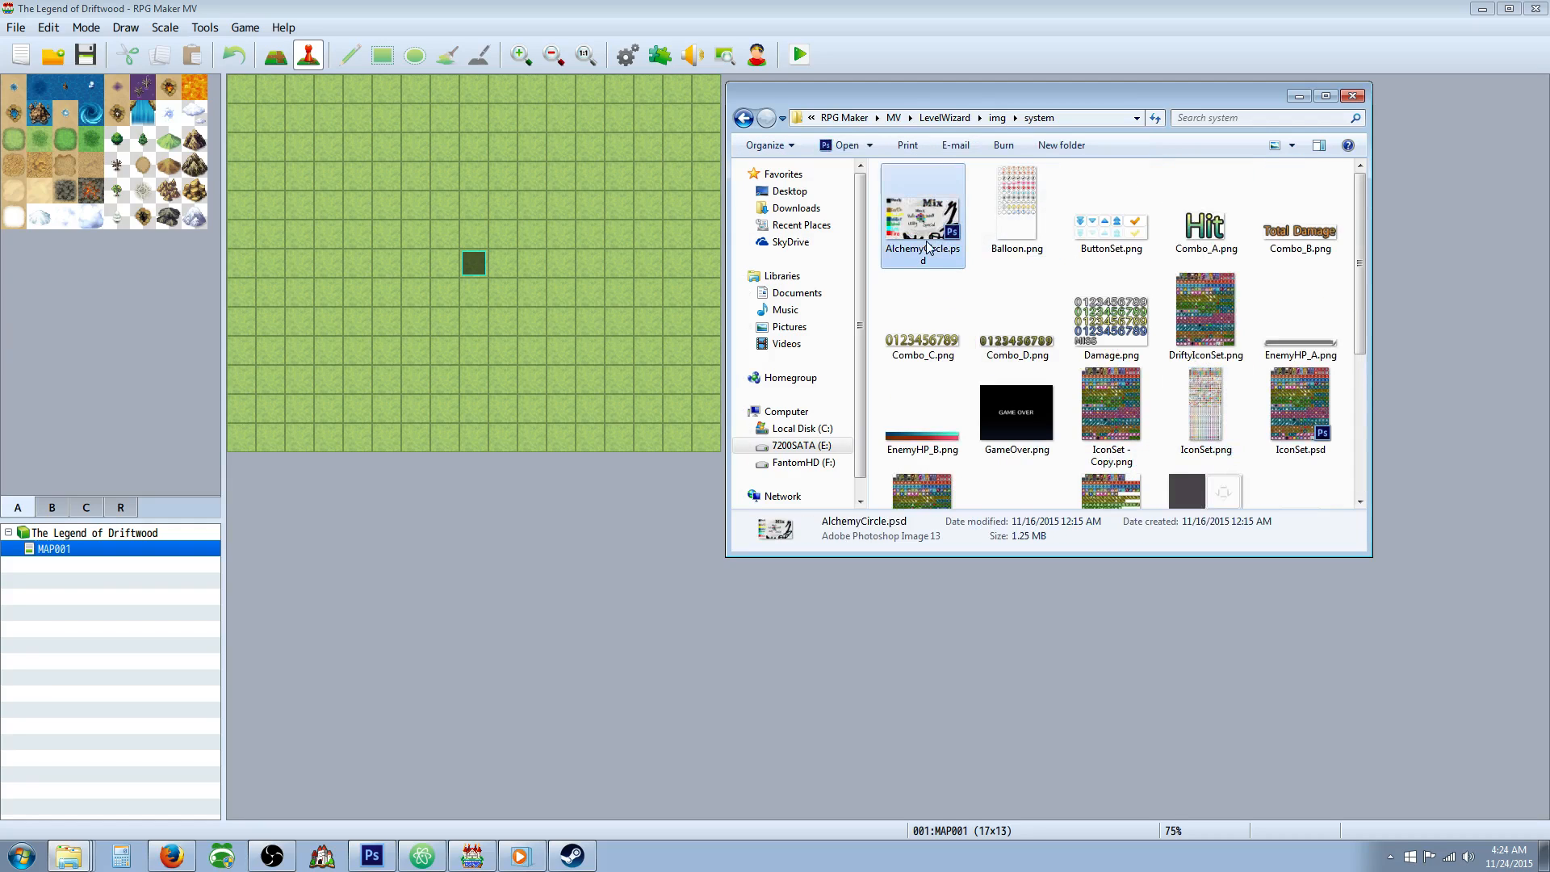
pyautogui.doubleClick(927, 247)
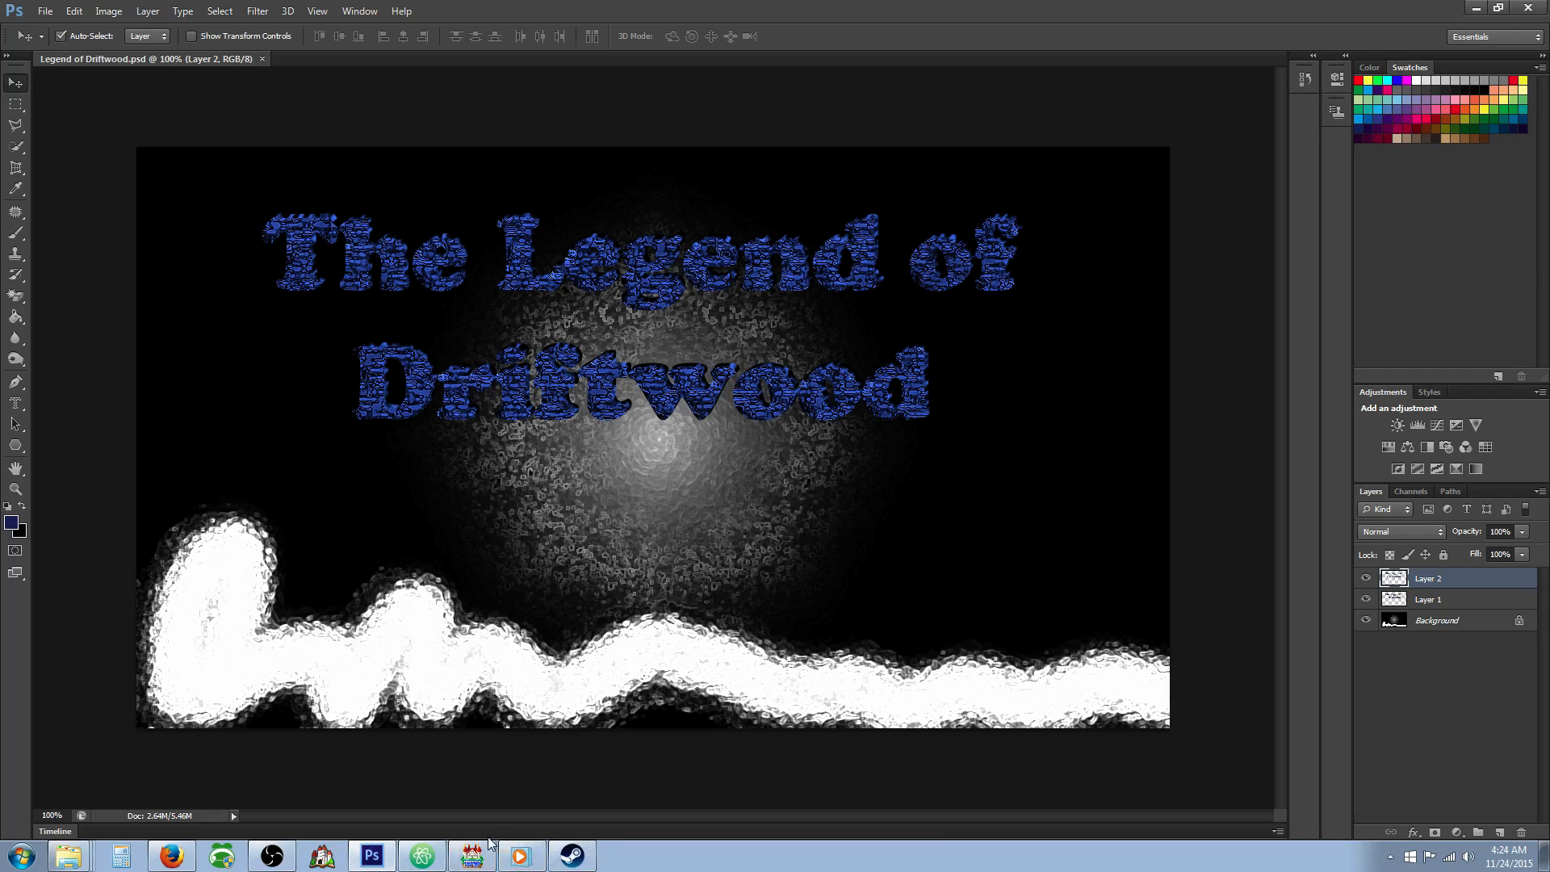
pyautogui.click(472, 856)
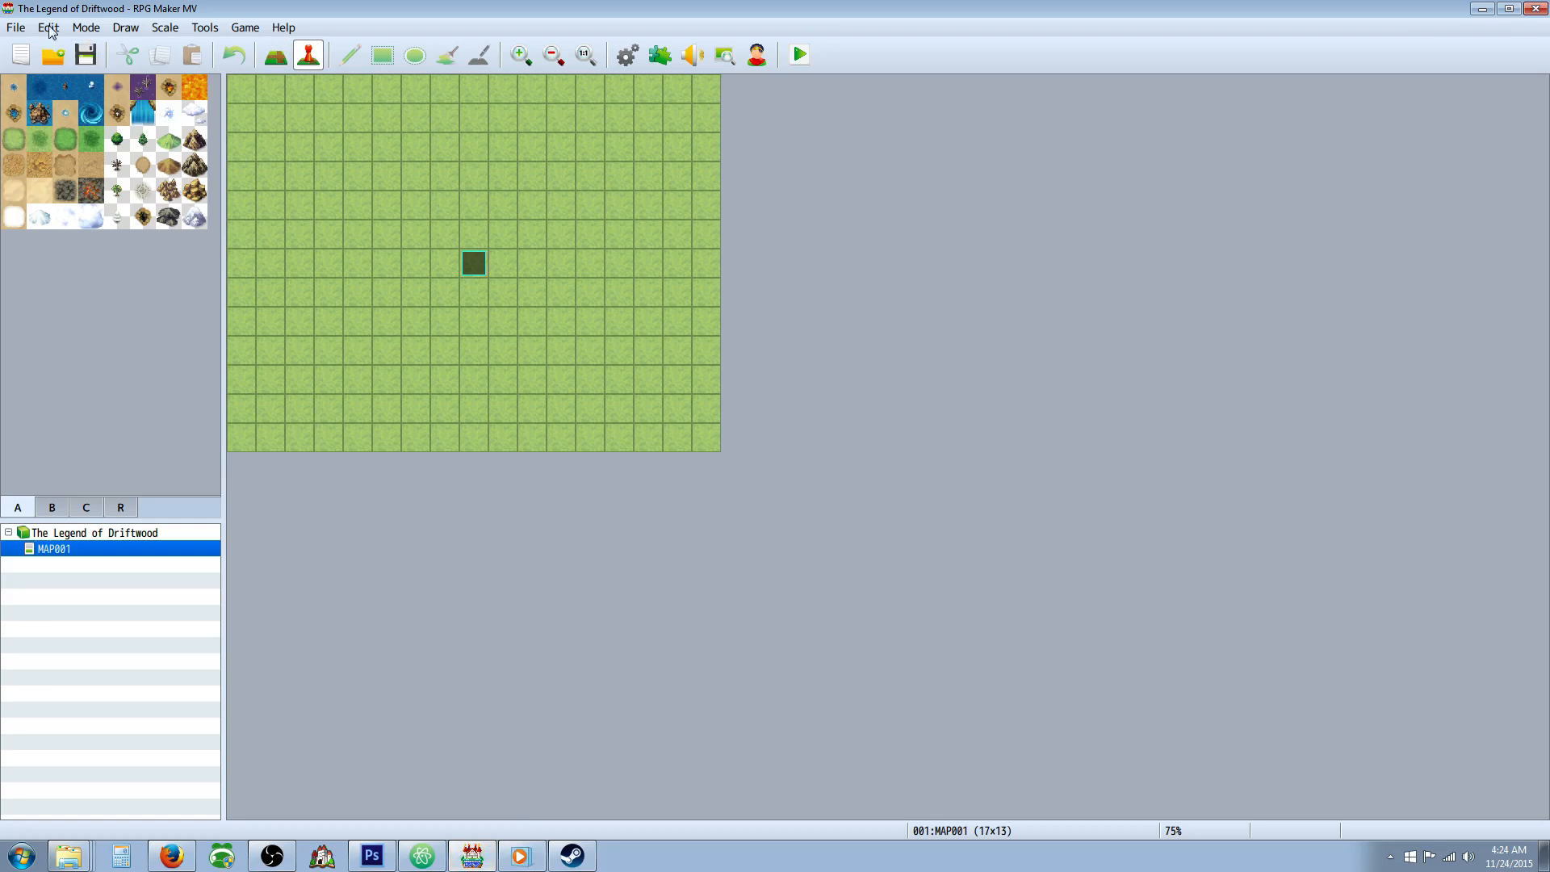
# Return to File Explorer and open the img\system folder of The Legend of Driftwood project.
pyautogui.click(81, 862)
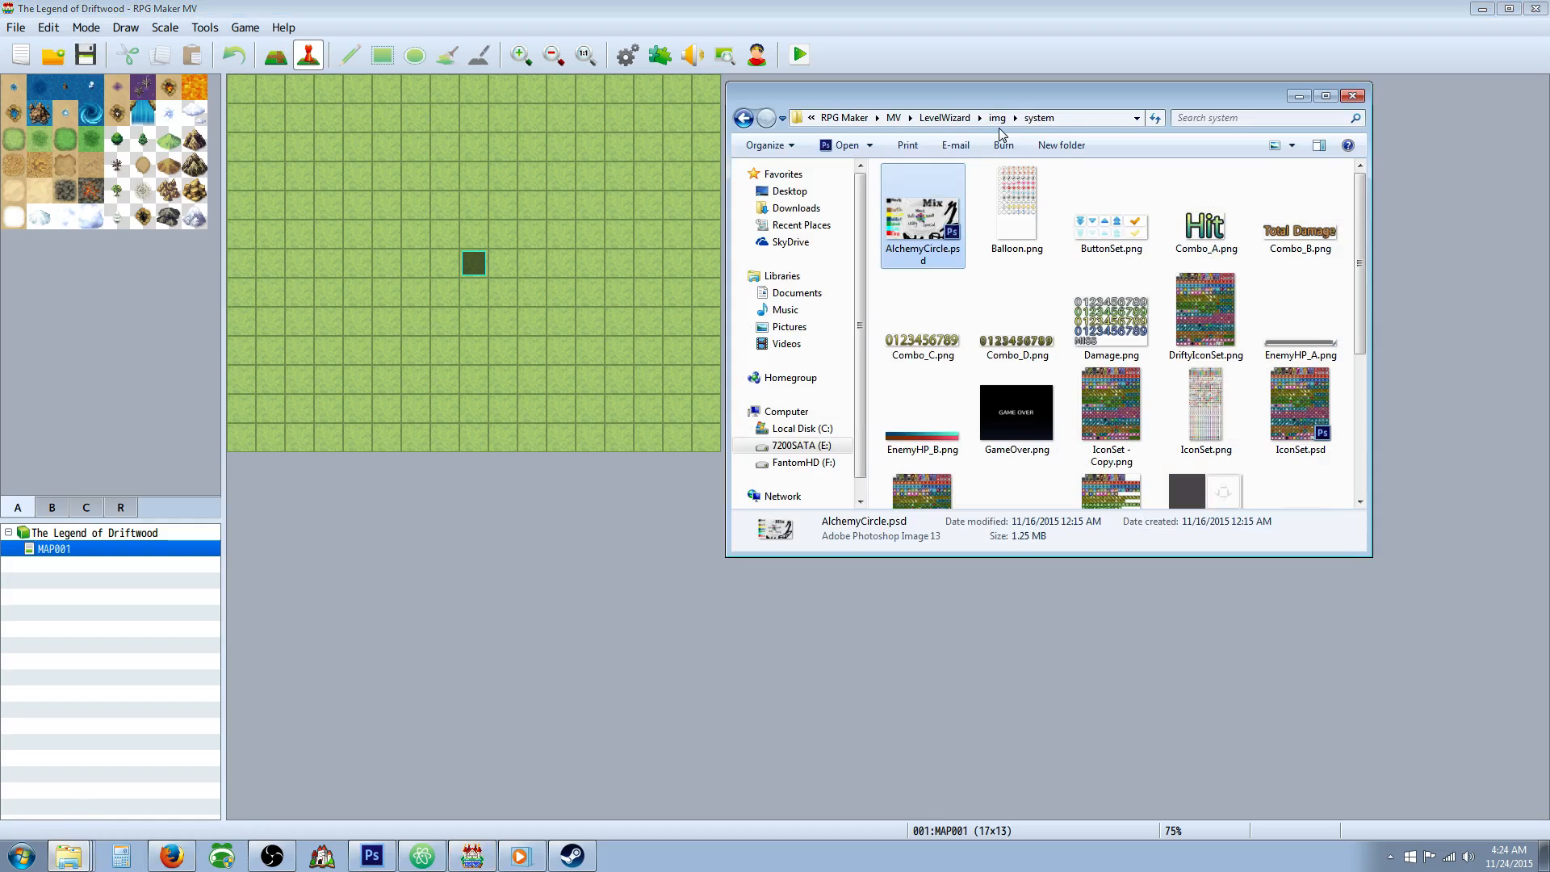
pyautogui.click(956, 120)
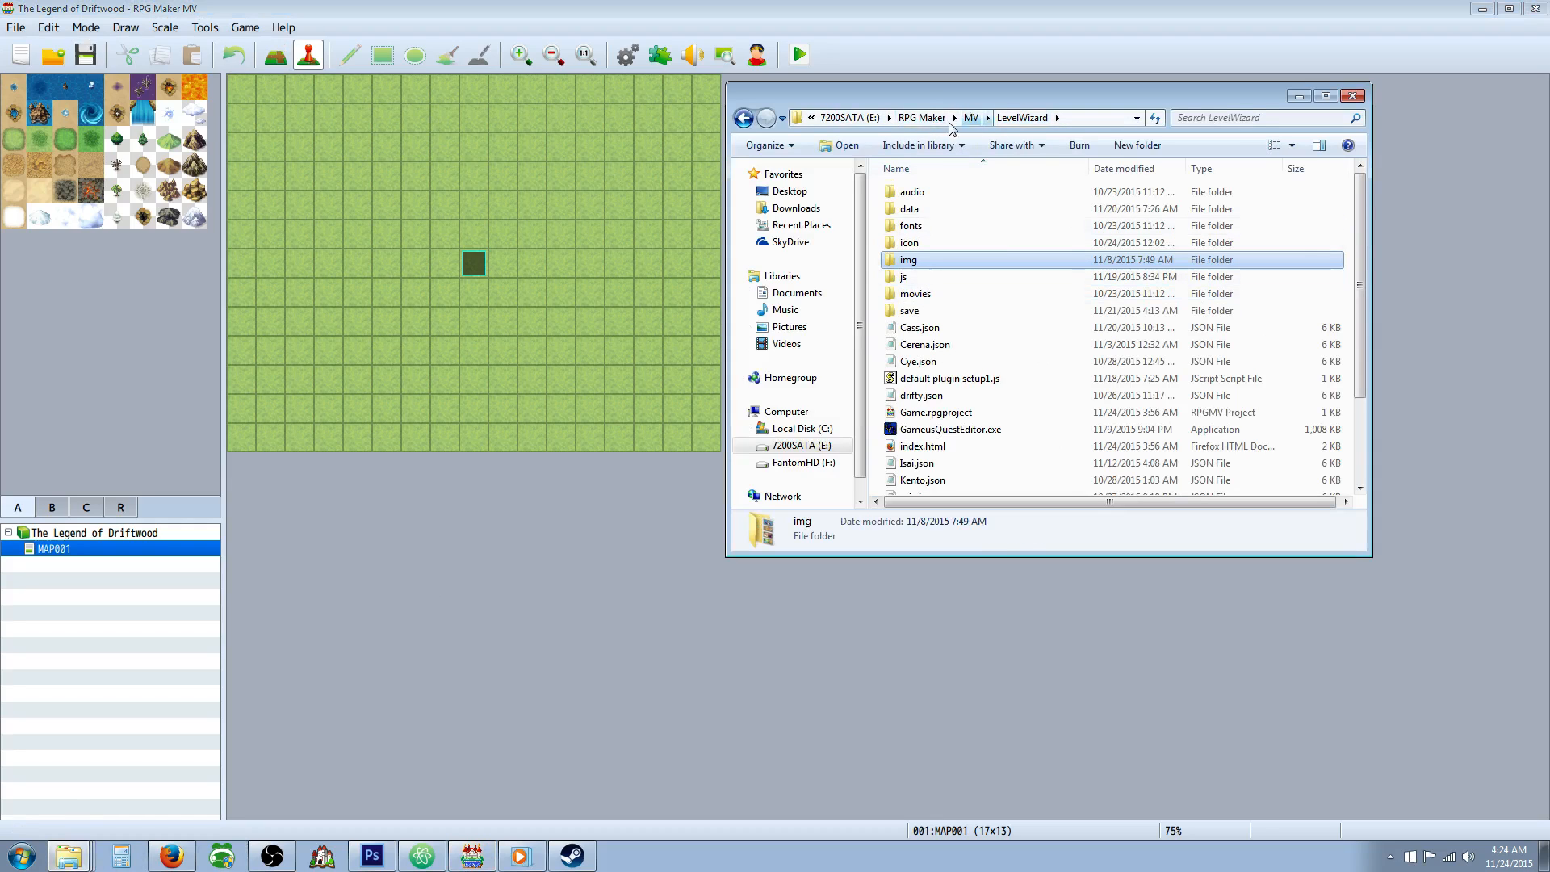
pyautogui.click(949, 121)
pyautogui.doubleClick(922, 230)
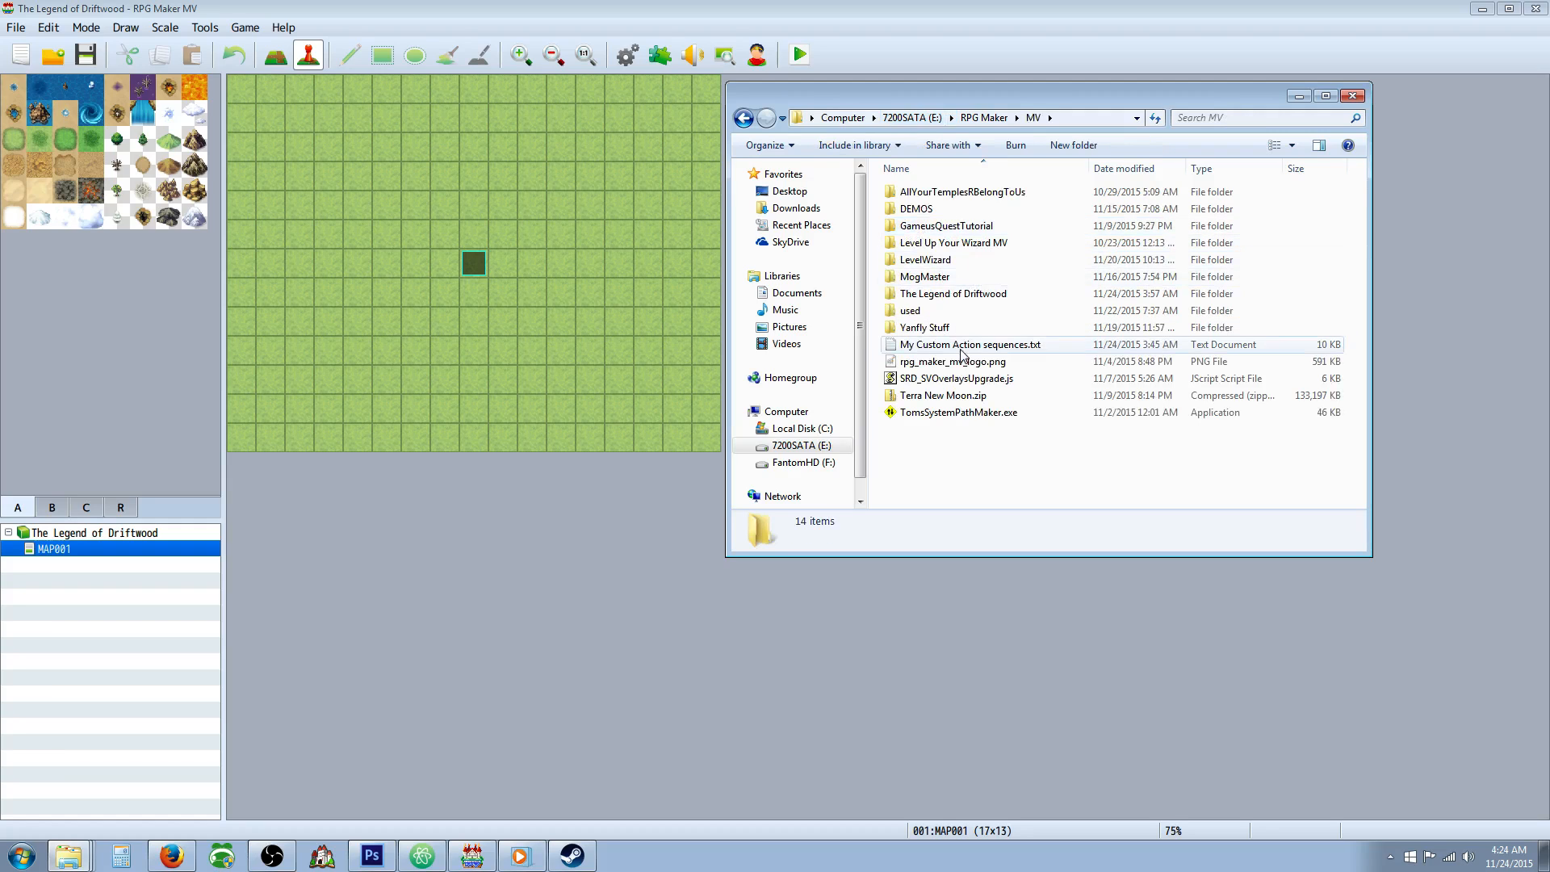
pyautogui.doubleClick(941, 294)
pyautogui.doubleClick(934, 264)
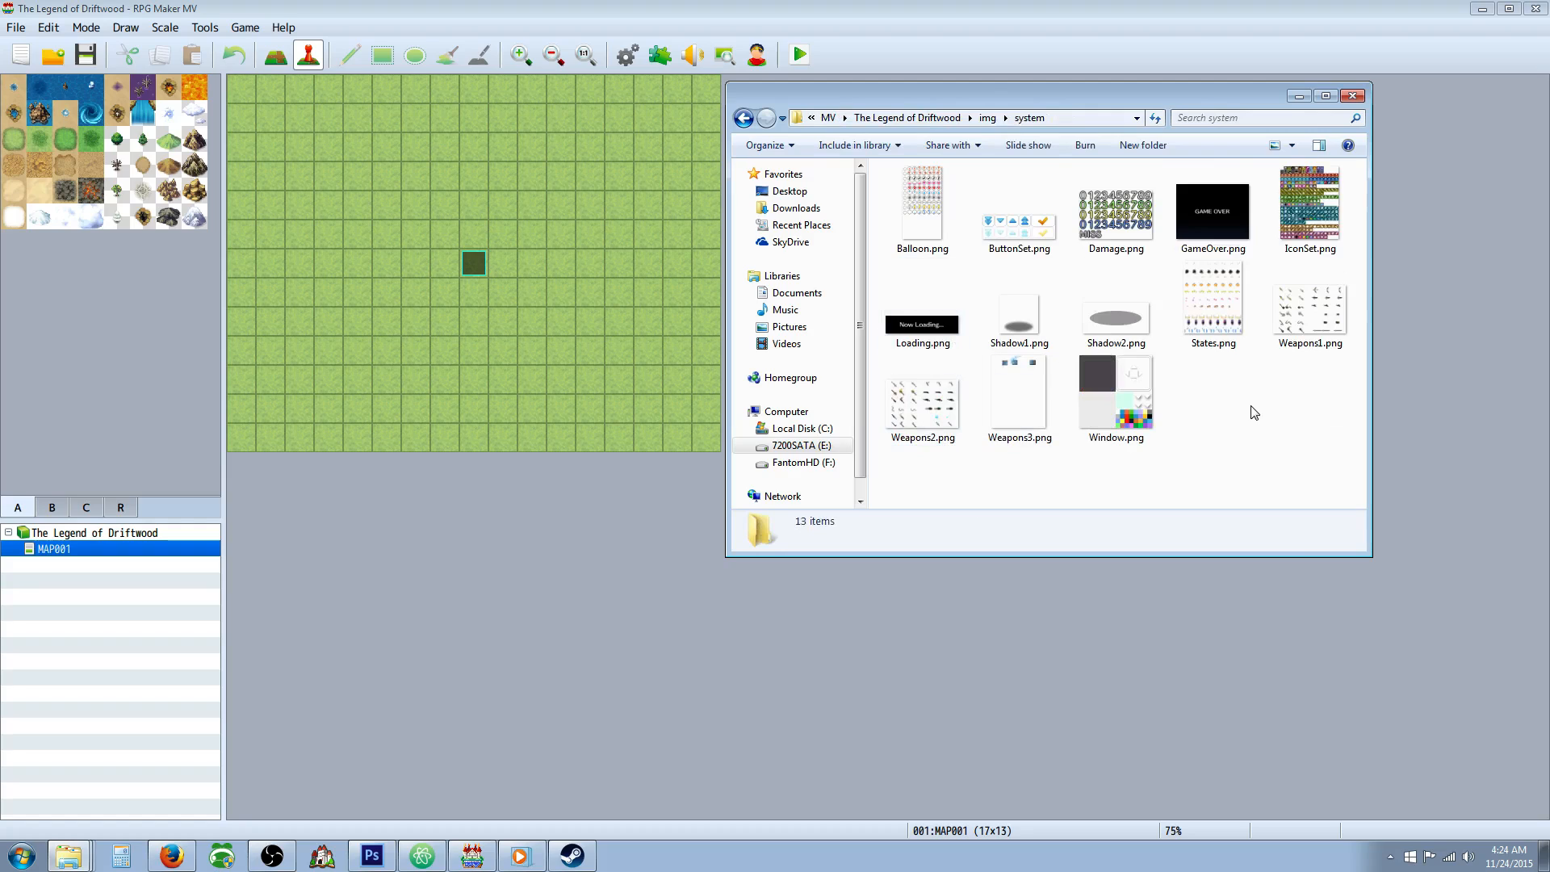
# Paste the copied IconSet.png here, replacing the existing file, and close the folder window.
pyautogui.rightClick(1245, 407)
pyautogui.click(1273, 515)
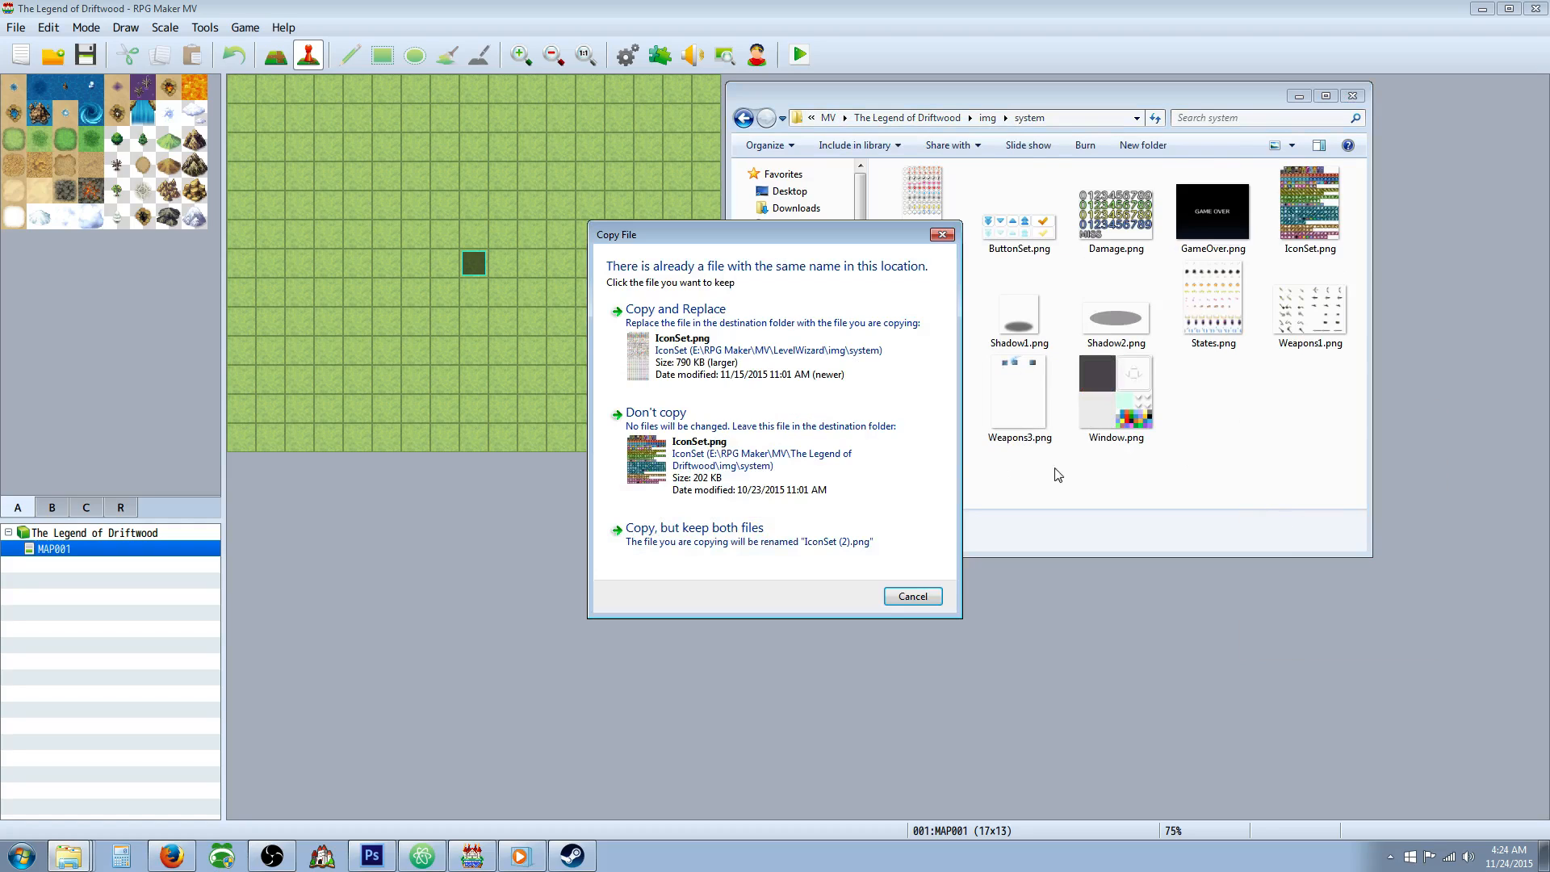
pyautogui.click(691, 329)
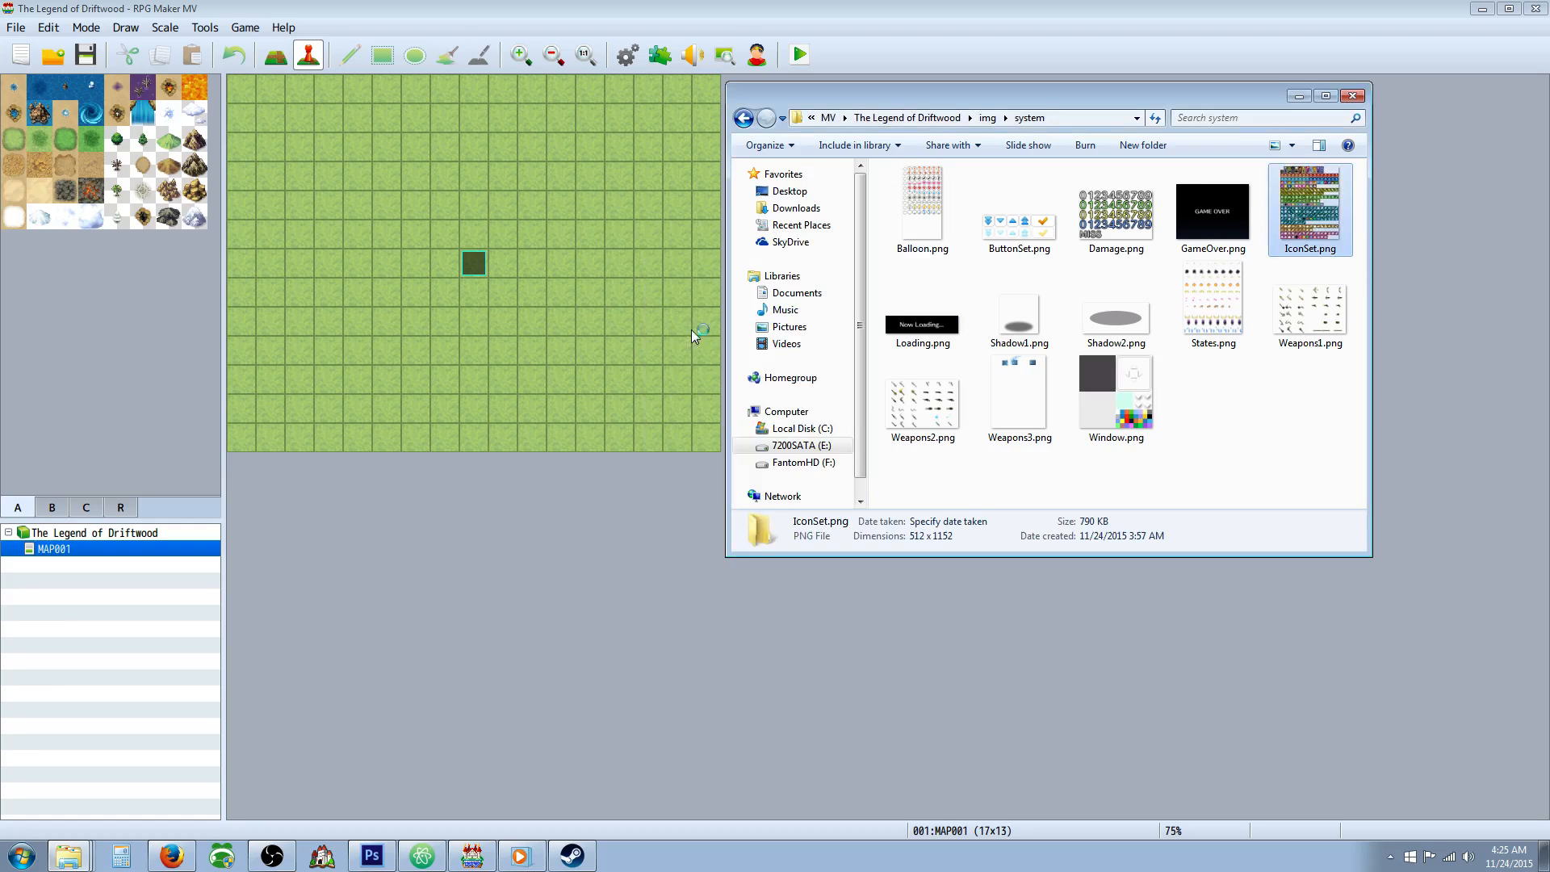
pyautogui.click(1351, 98)
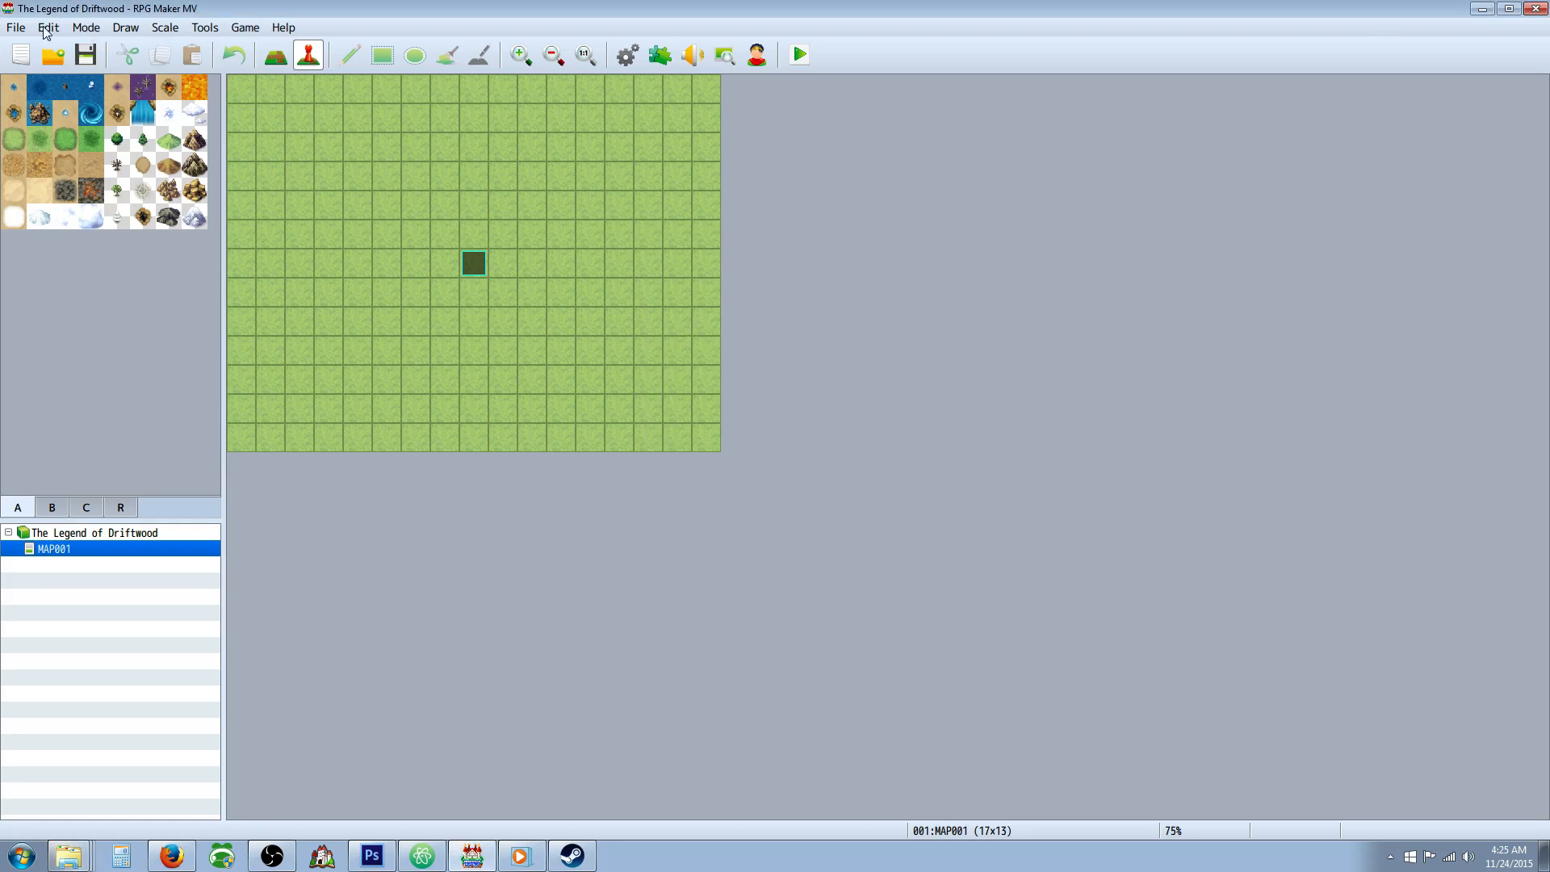
# Reopen the database and assign pink hearts icon 23 from the new icon set to state 0011.
pyautogui.click(628, 56)
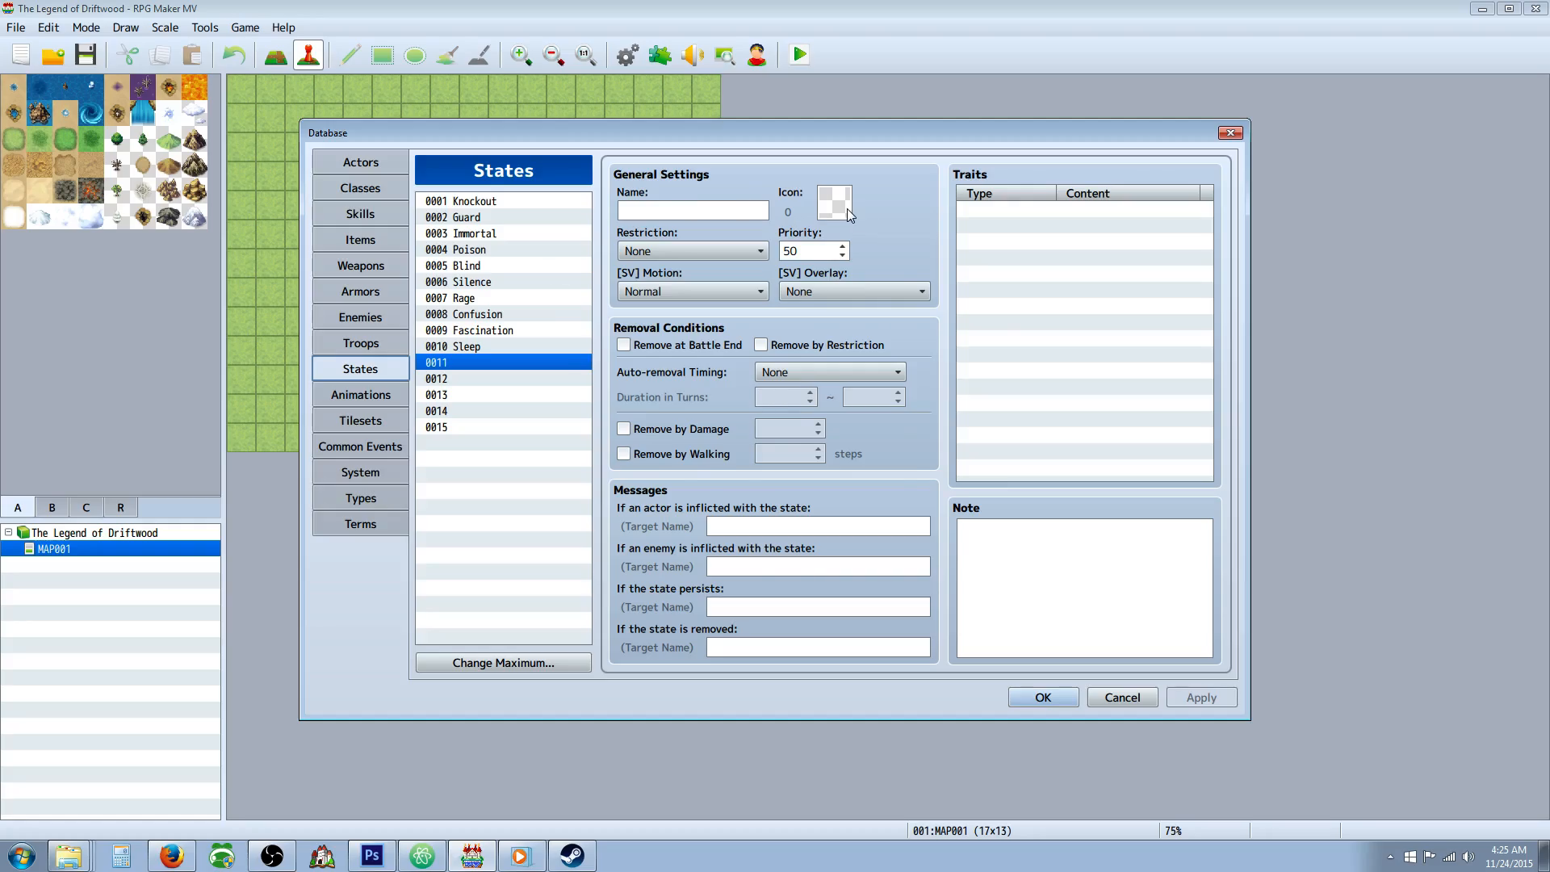
pyautogui.doubleClick(836, 203)
pyautogui.scroll(-10, 835, 434)
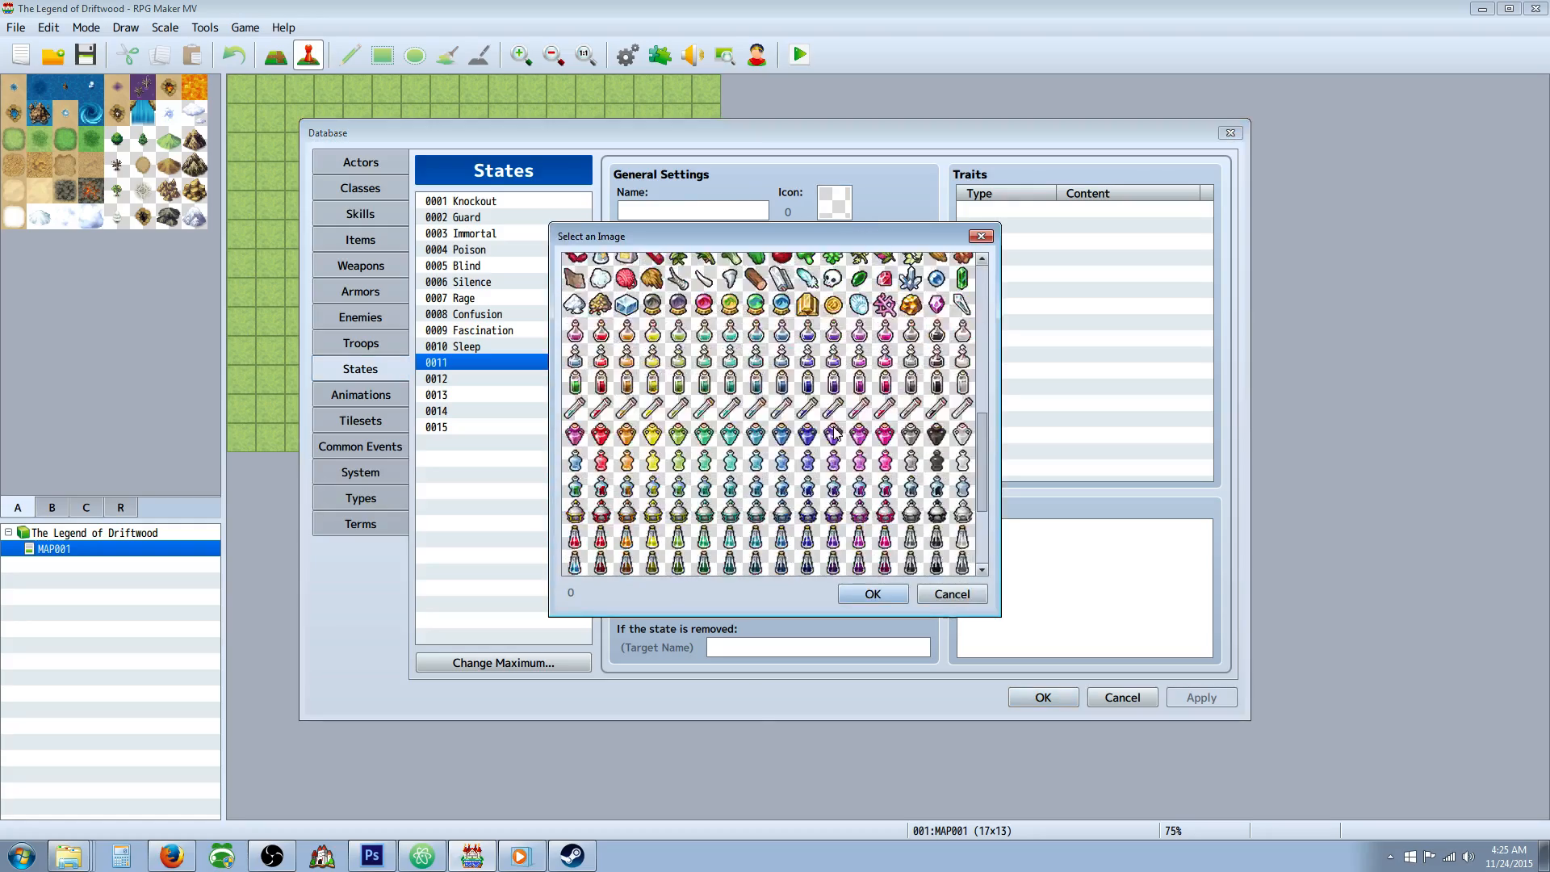
pyautogui.scroll(10, 836, 434)
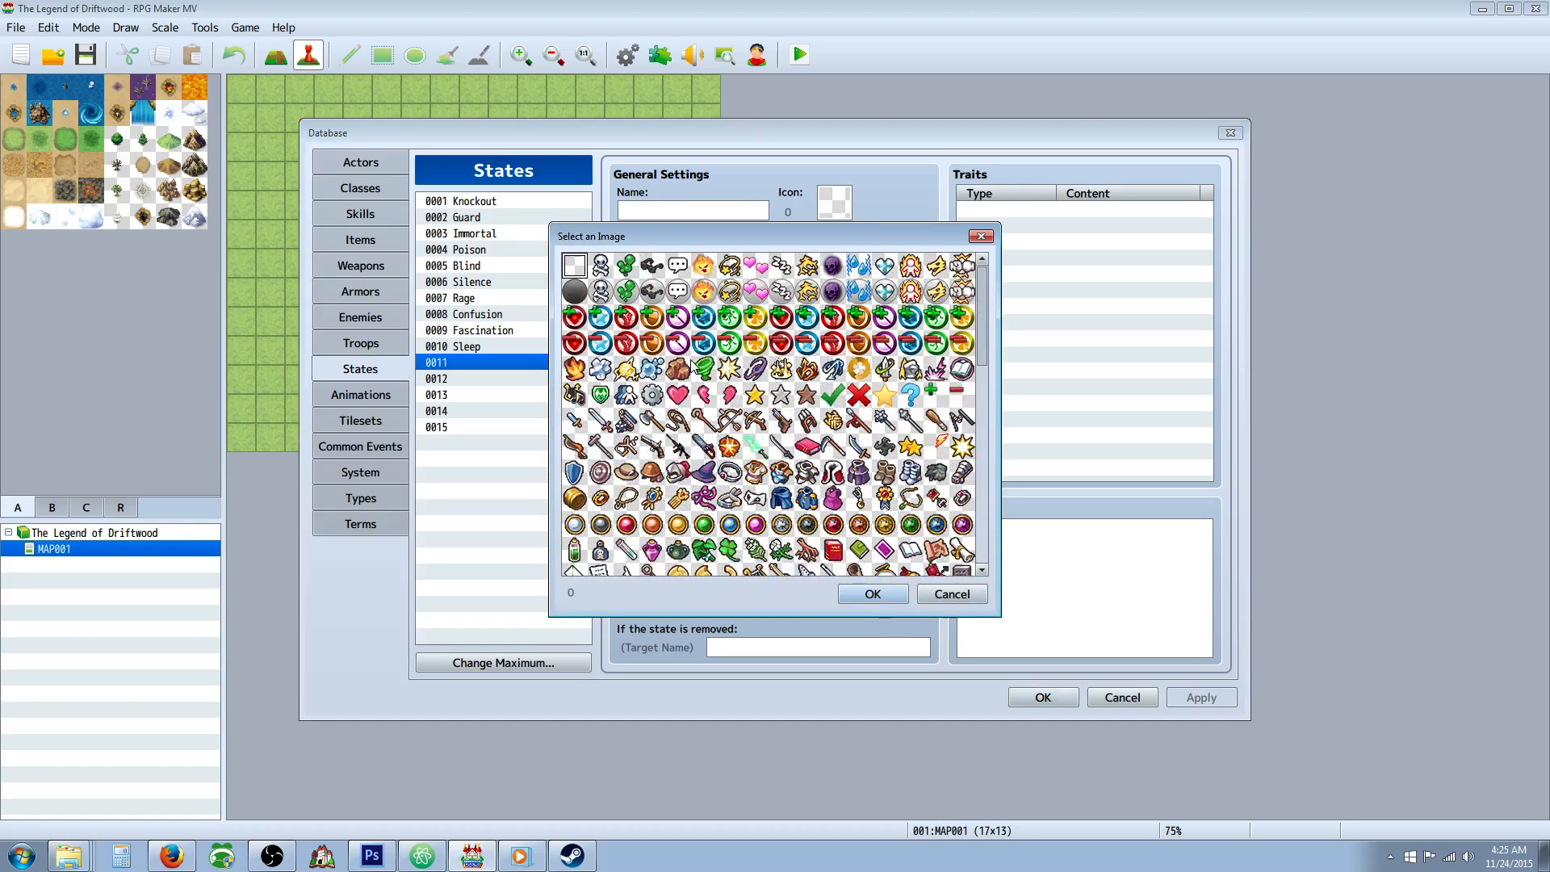
pyautogui.doubleClick(755, 291)
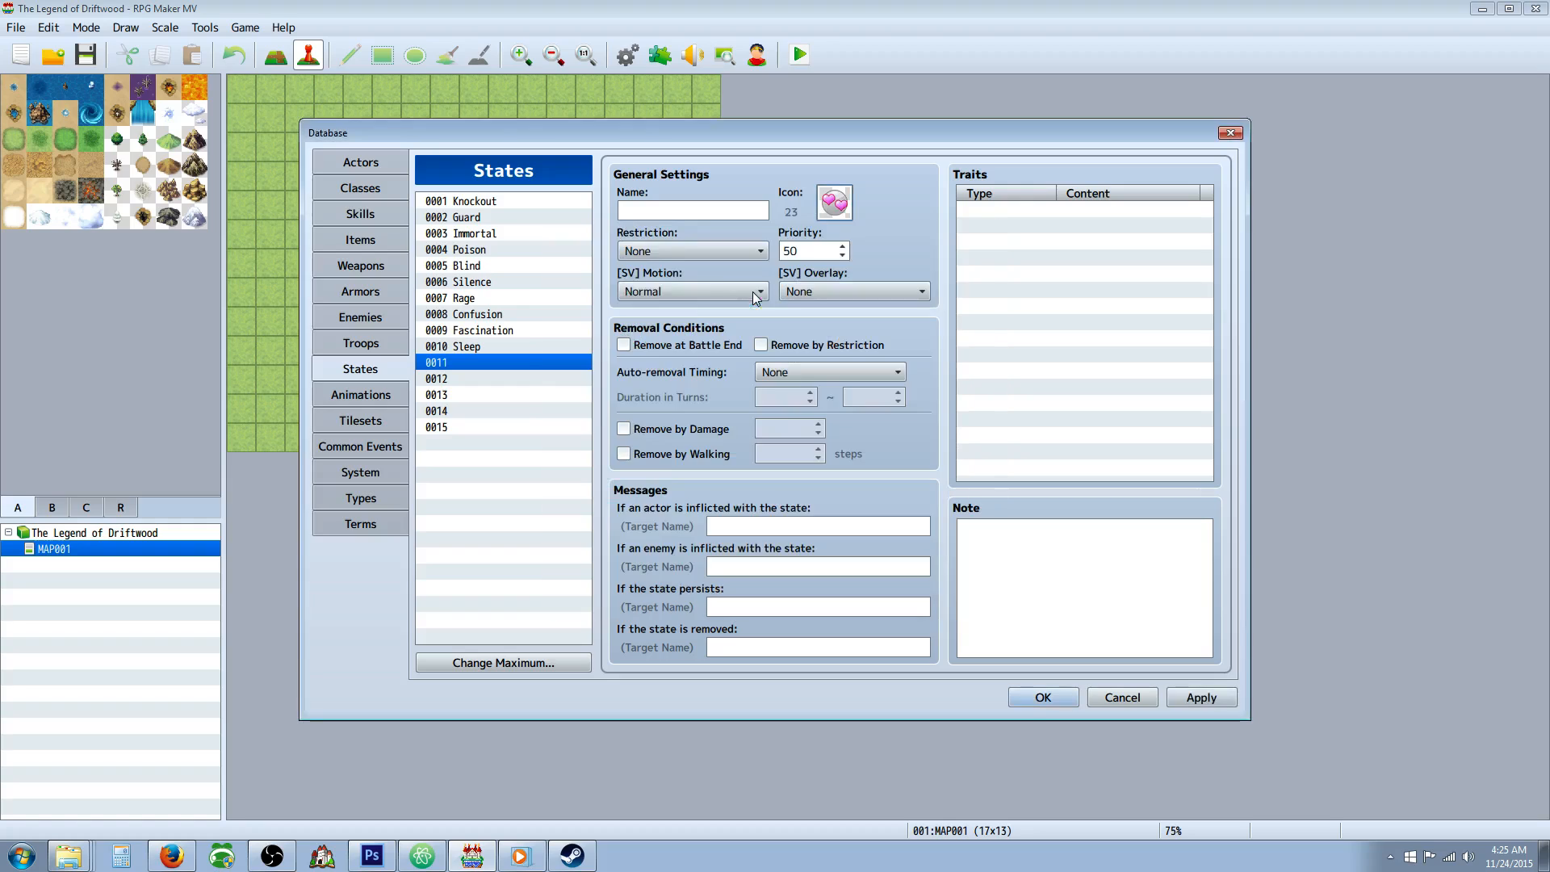
# Name state 0011 "Regen".
pyautogui.click(652, 212)
pyautogui.write('Rege')
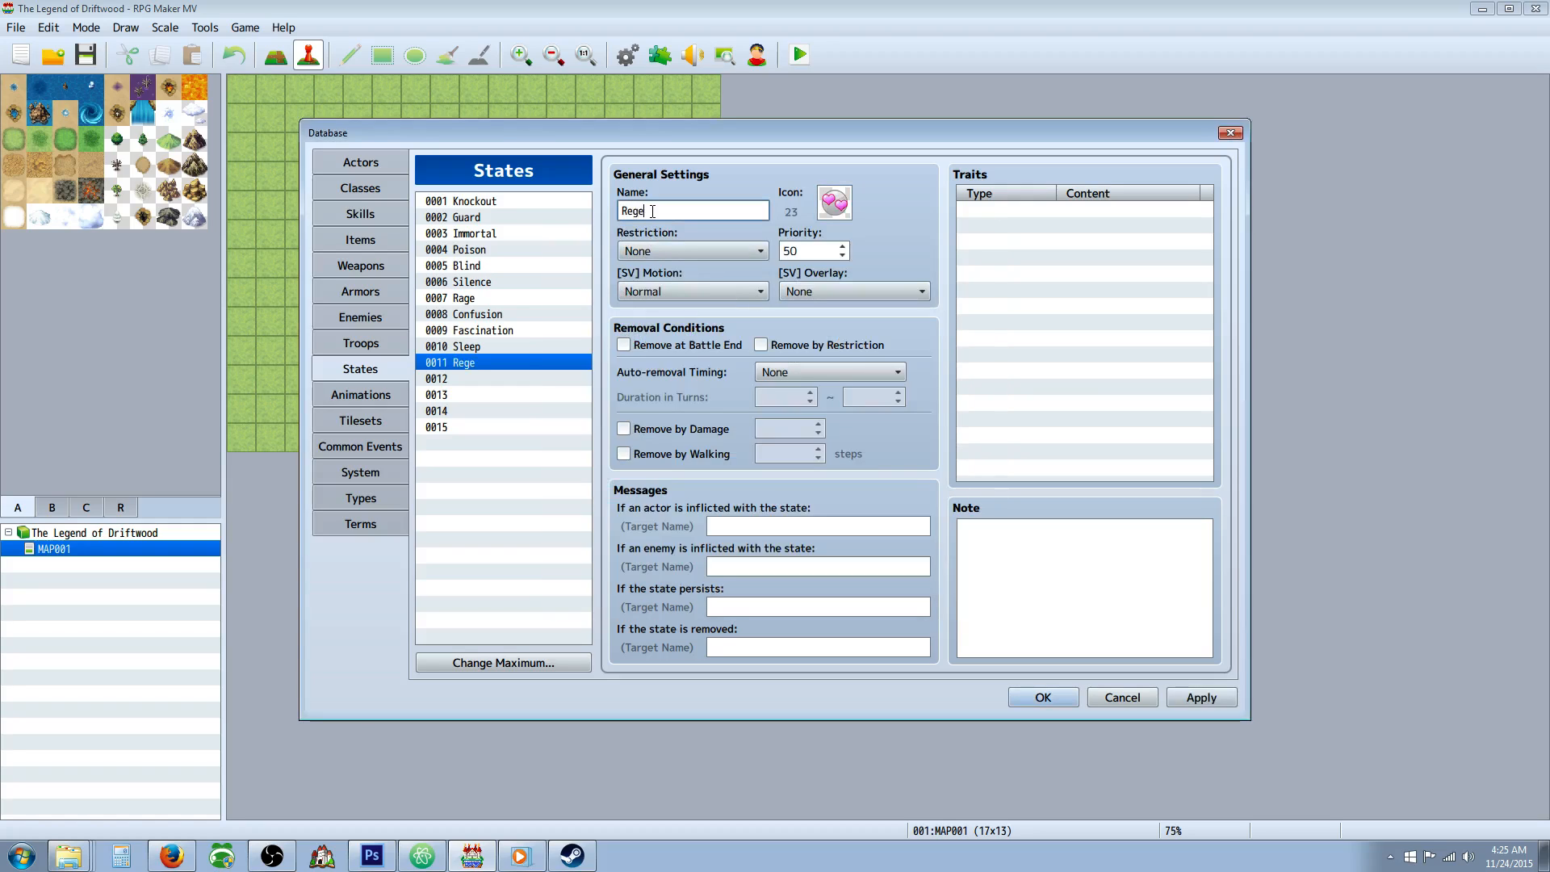
pyautogui.write('n')
# Add an Ex-Parameter trait of HP Regeneration + 10% to the Regen state.
pyautogui.rightClick(1025, 208)
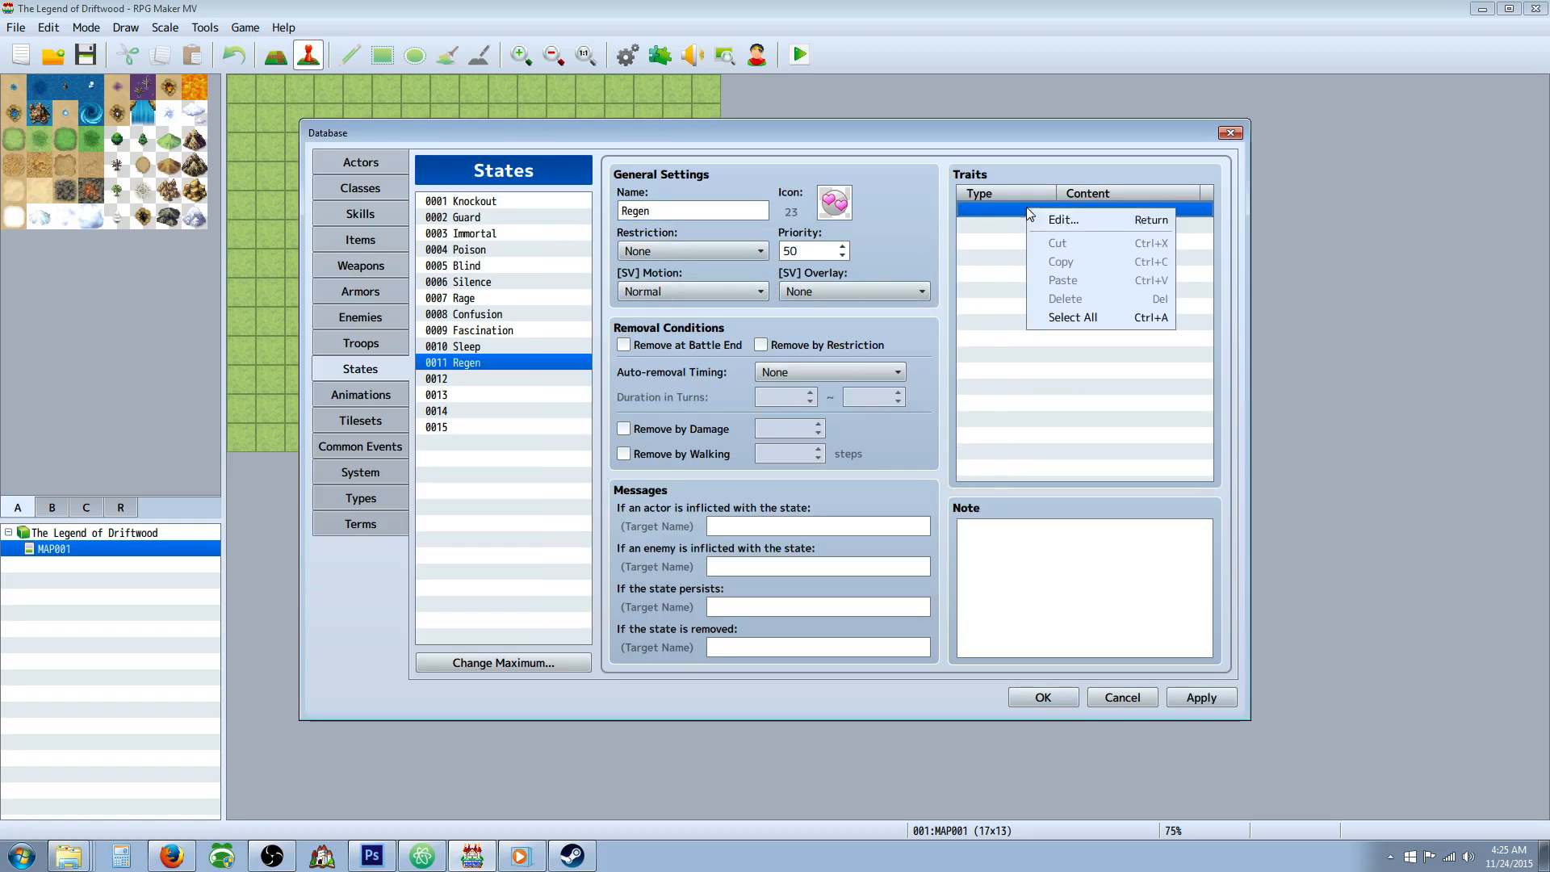
pyautogui.click(1046, 219)
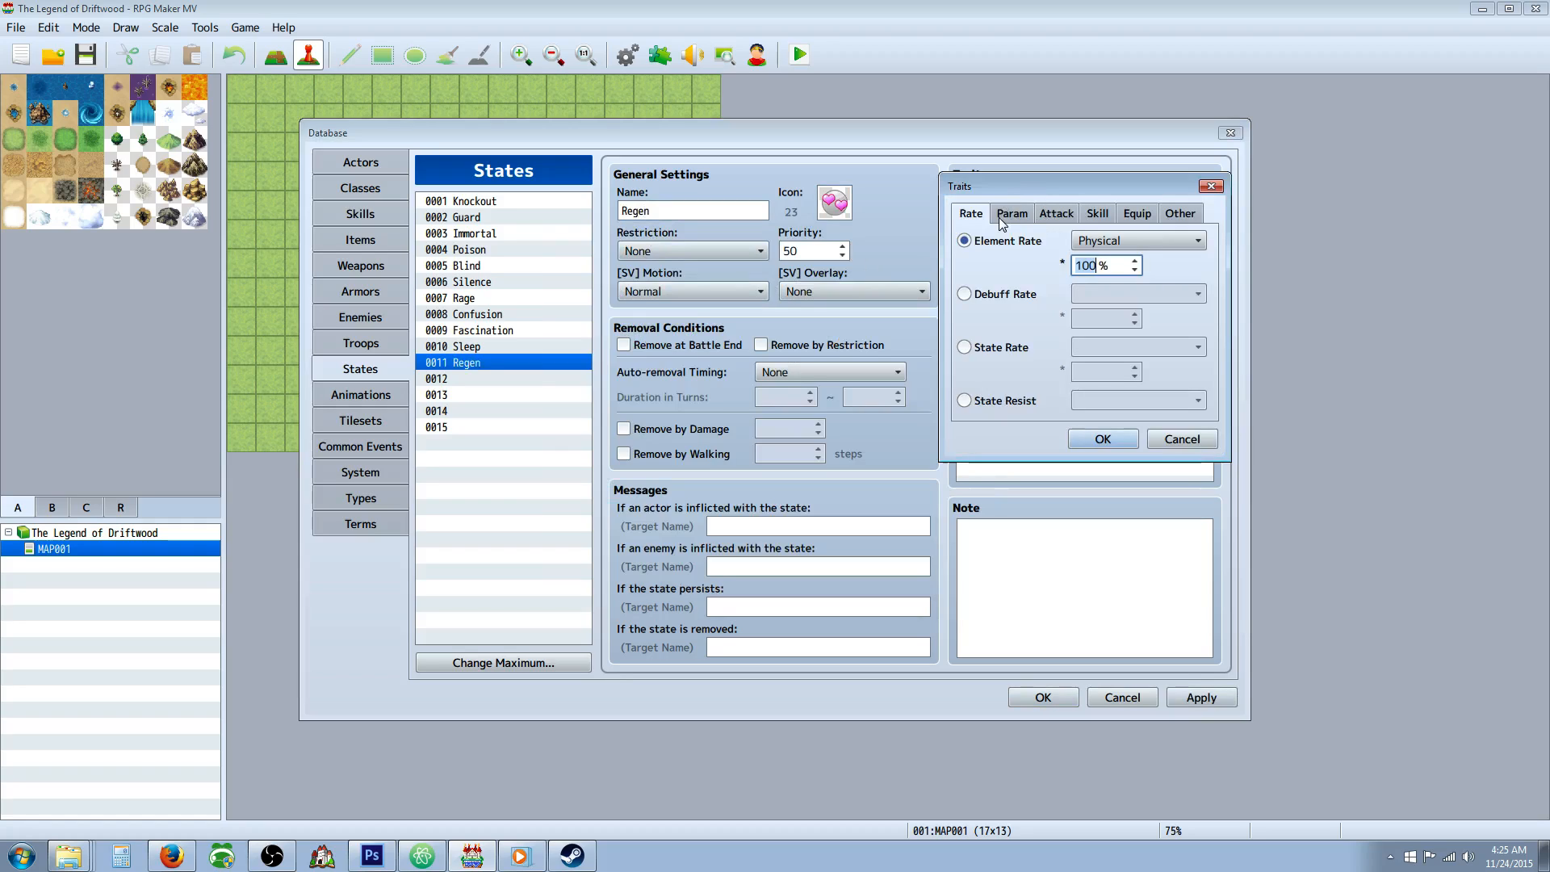
pyautogui.click(1001, 223)
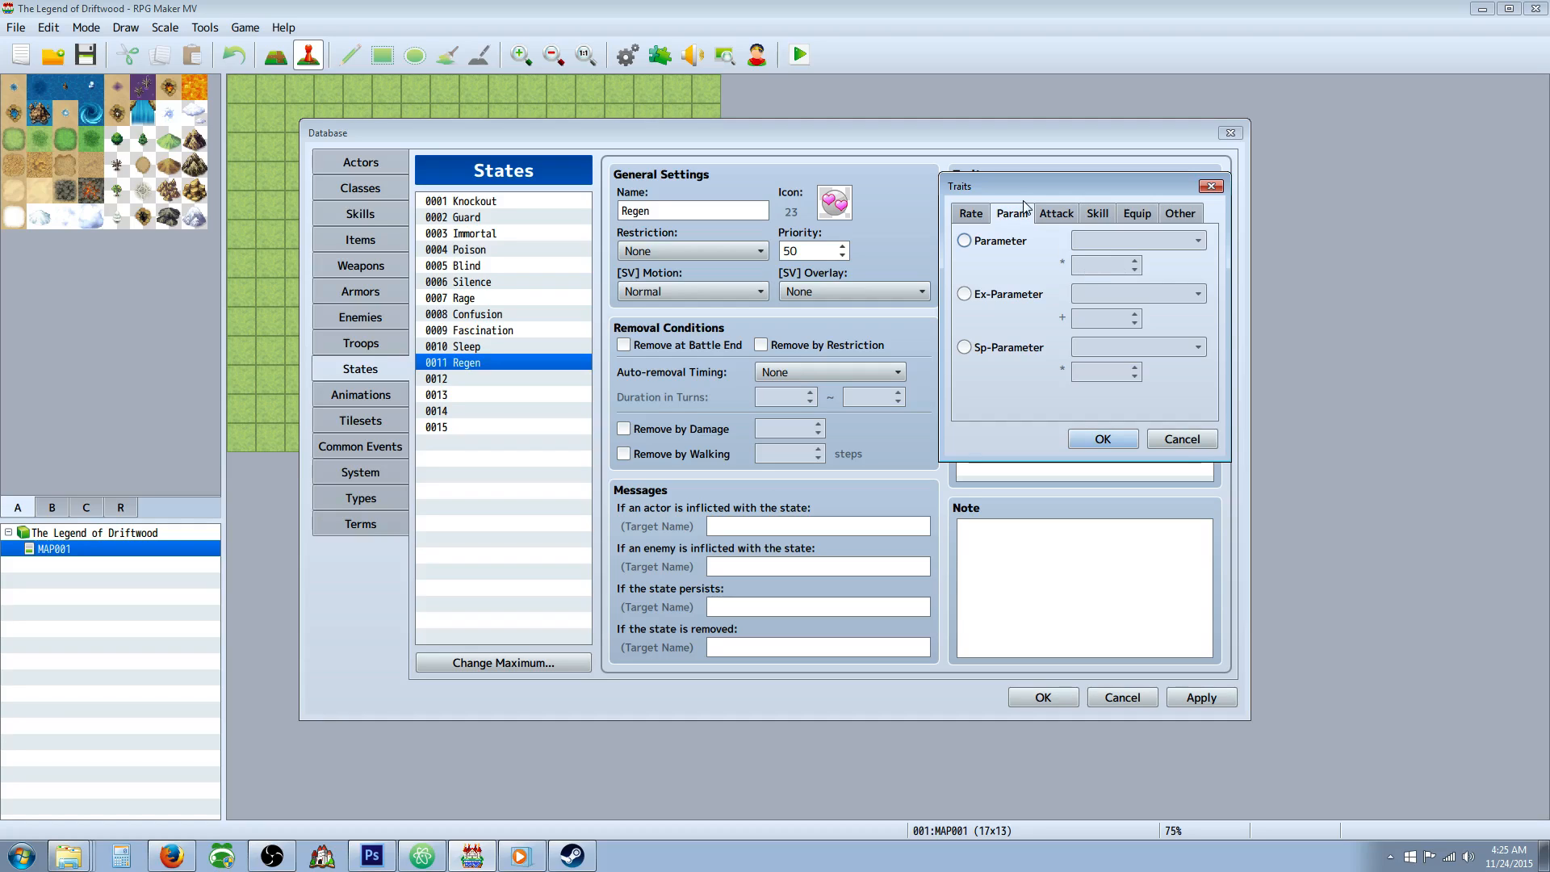
pyautogui.click(1006, 294)
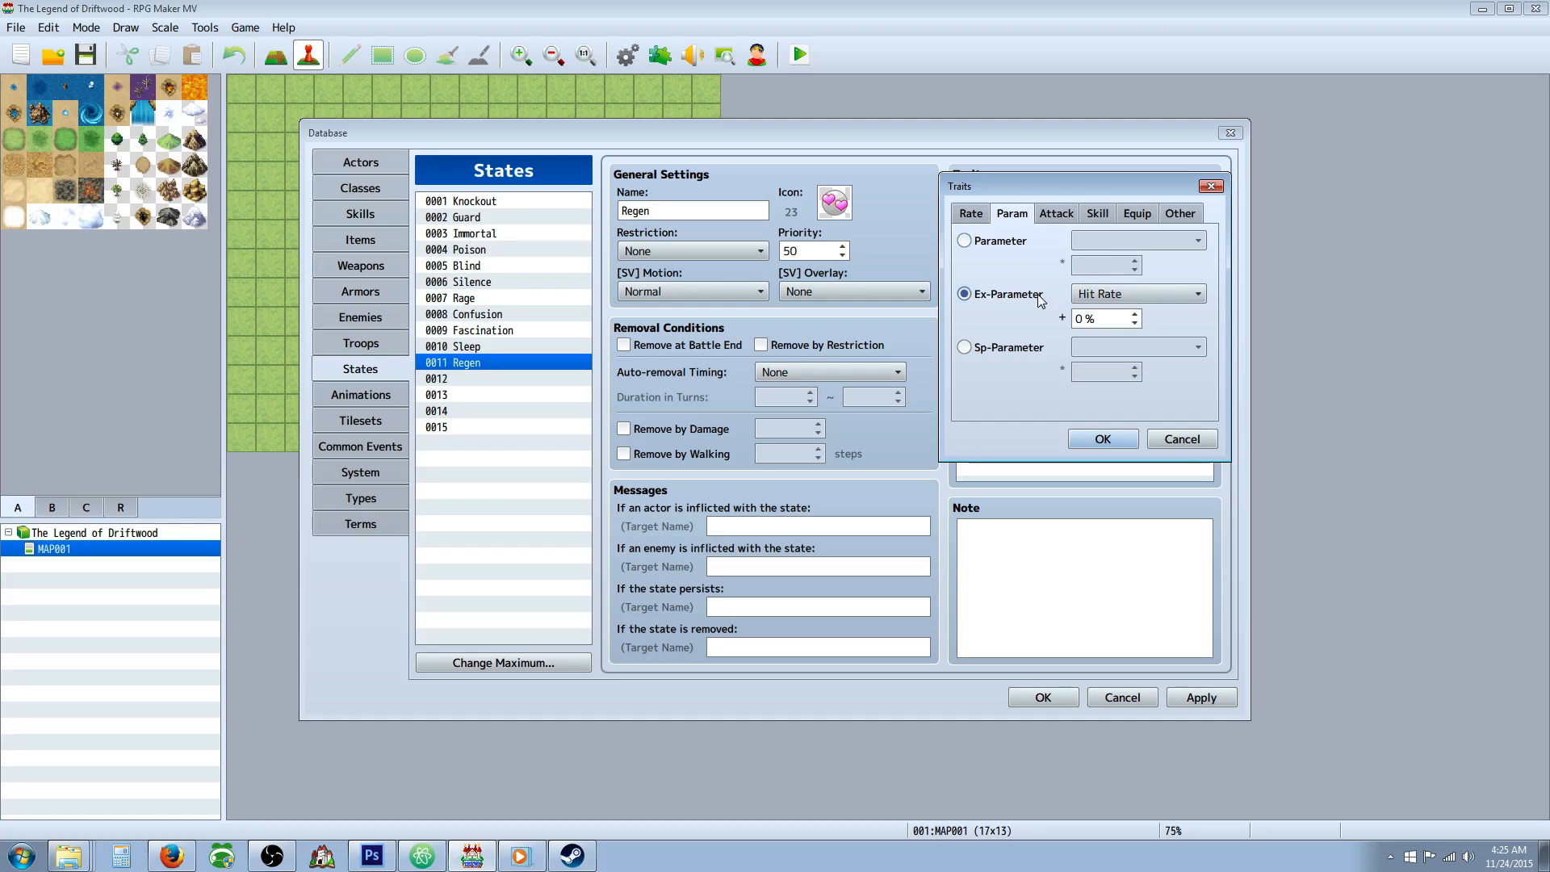
pyautogui.click(1010, 242)
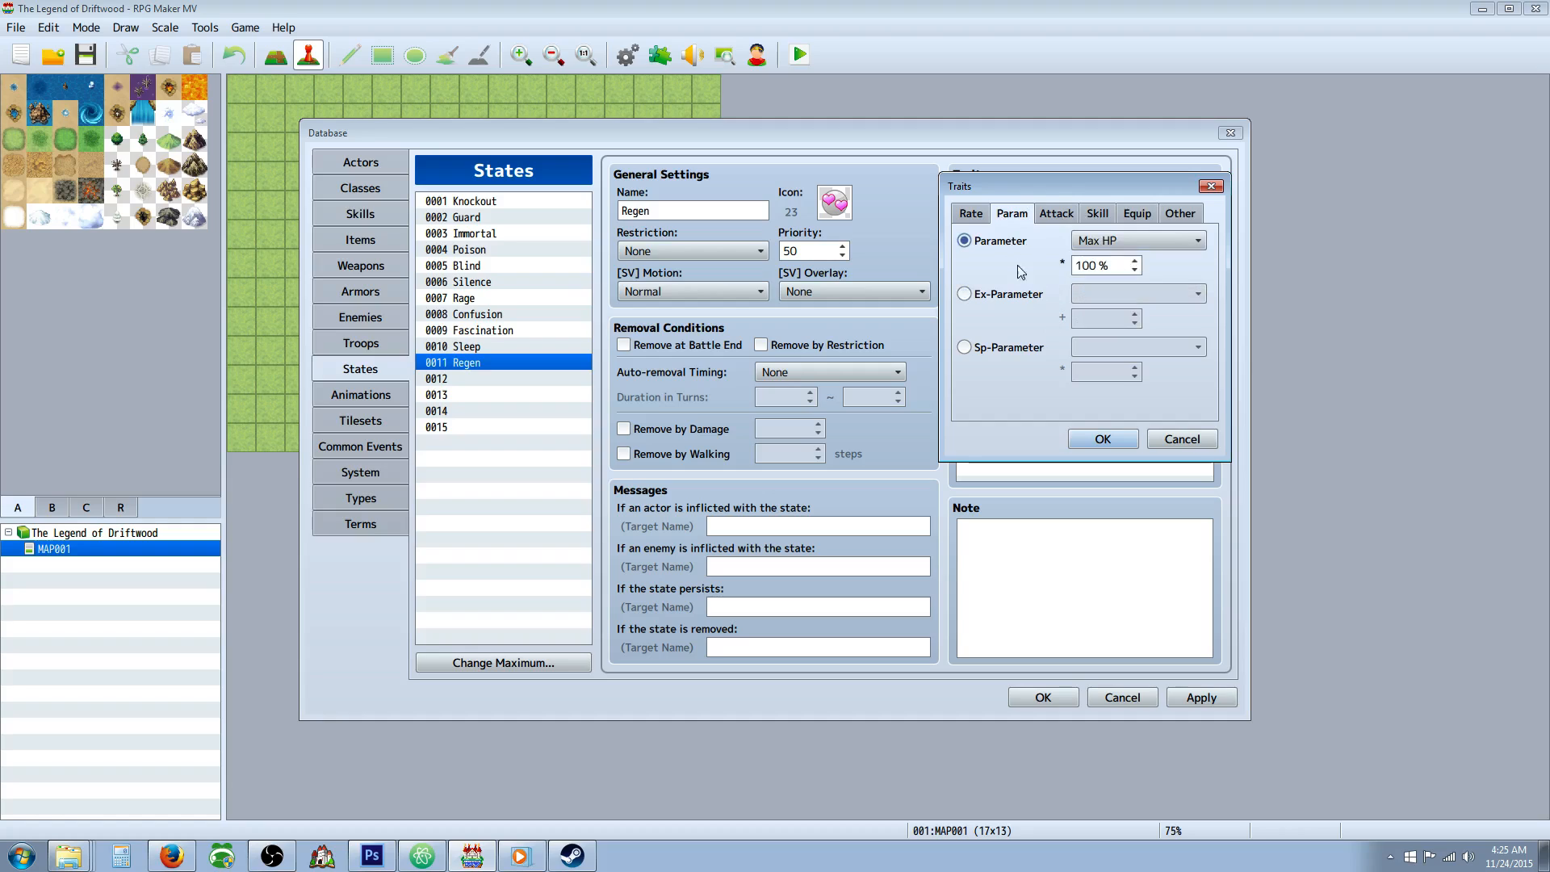
pyautogui.click(1006, 294)
pyautogui.click(1102, 299)
pyautogui.click(1128, 445)
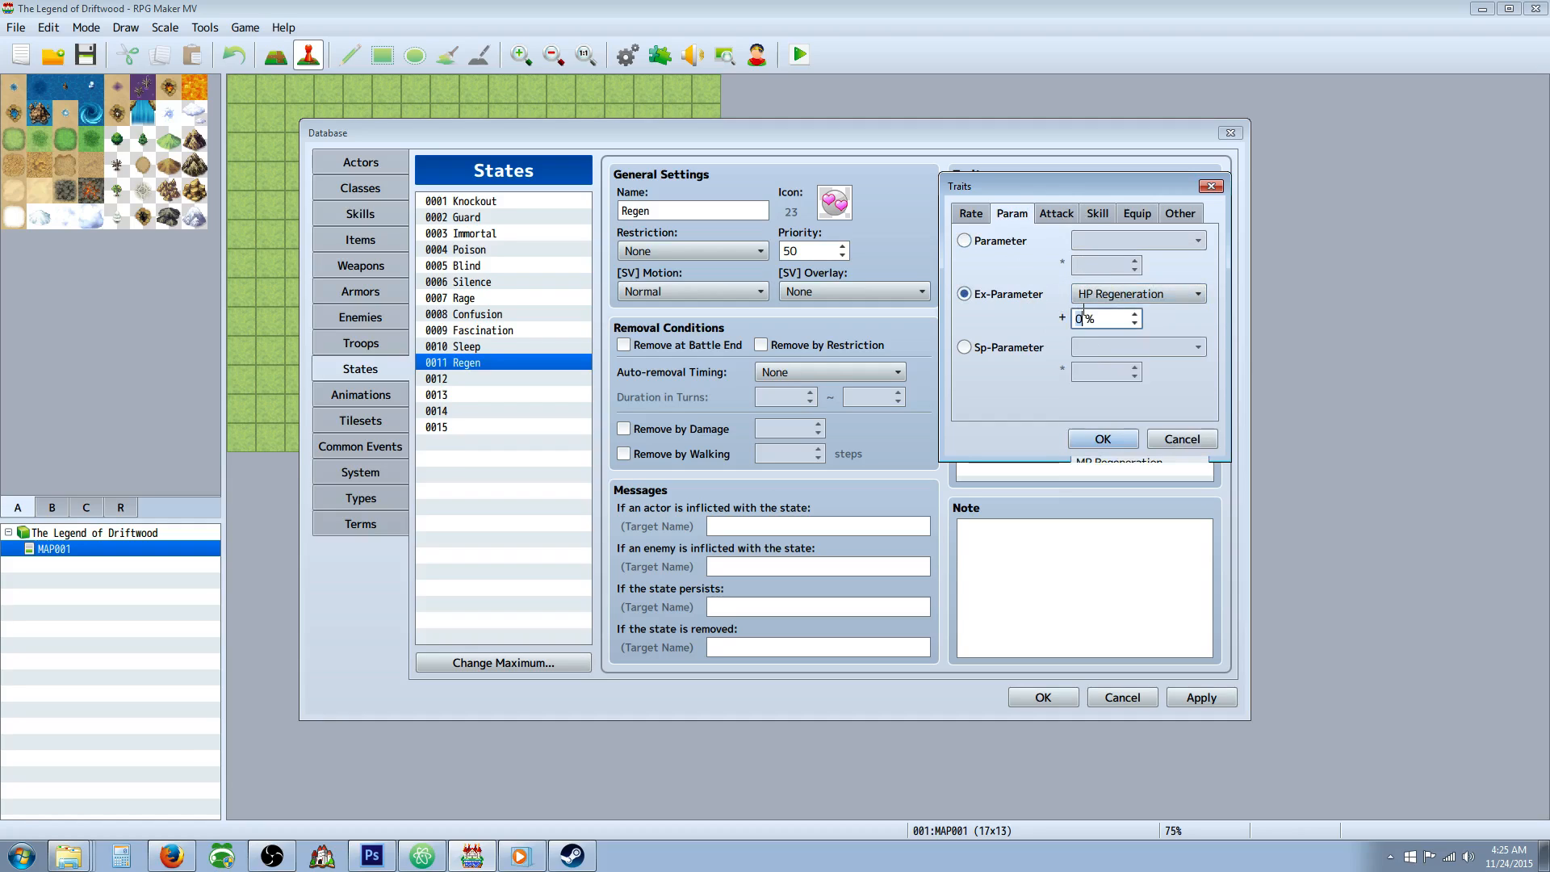
pyautogui.click(1079, 437)
# Set Regen to be removed at battle end and automatically at Turn End after 5 to 5 turns, not by restriction, and apply.
pyautogui.click(656, 349)
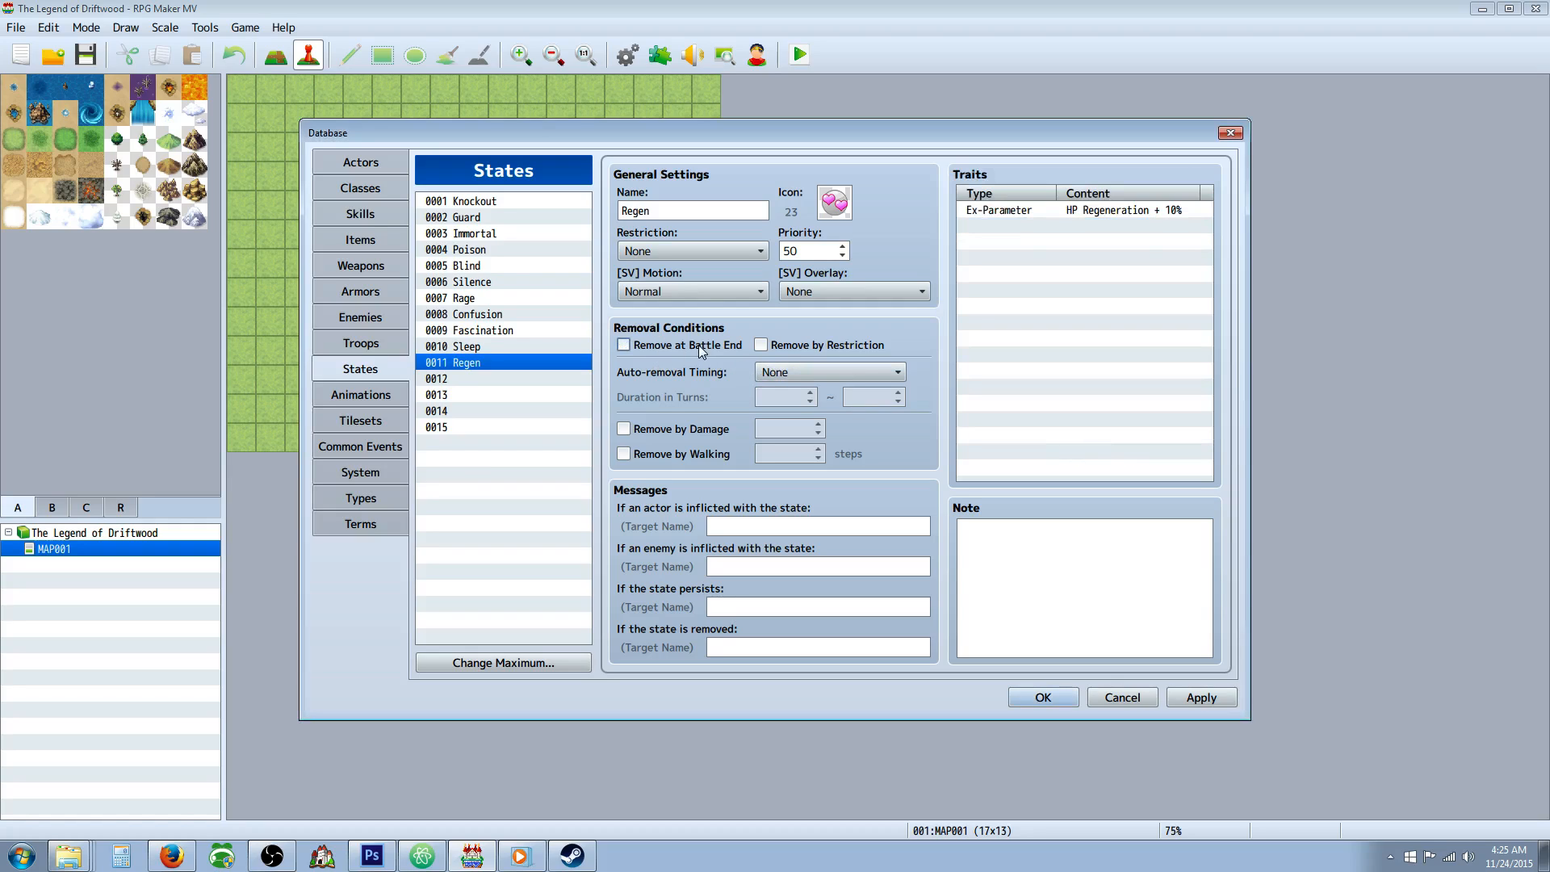
pyautogui.click(699, 346)
pyautogui.click(781, 343)
pyautogui.click(782, 371)
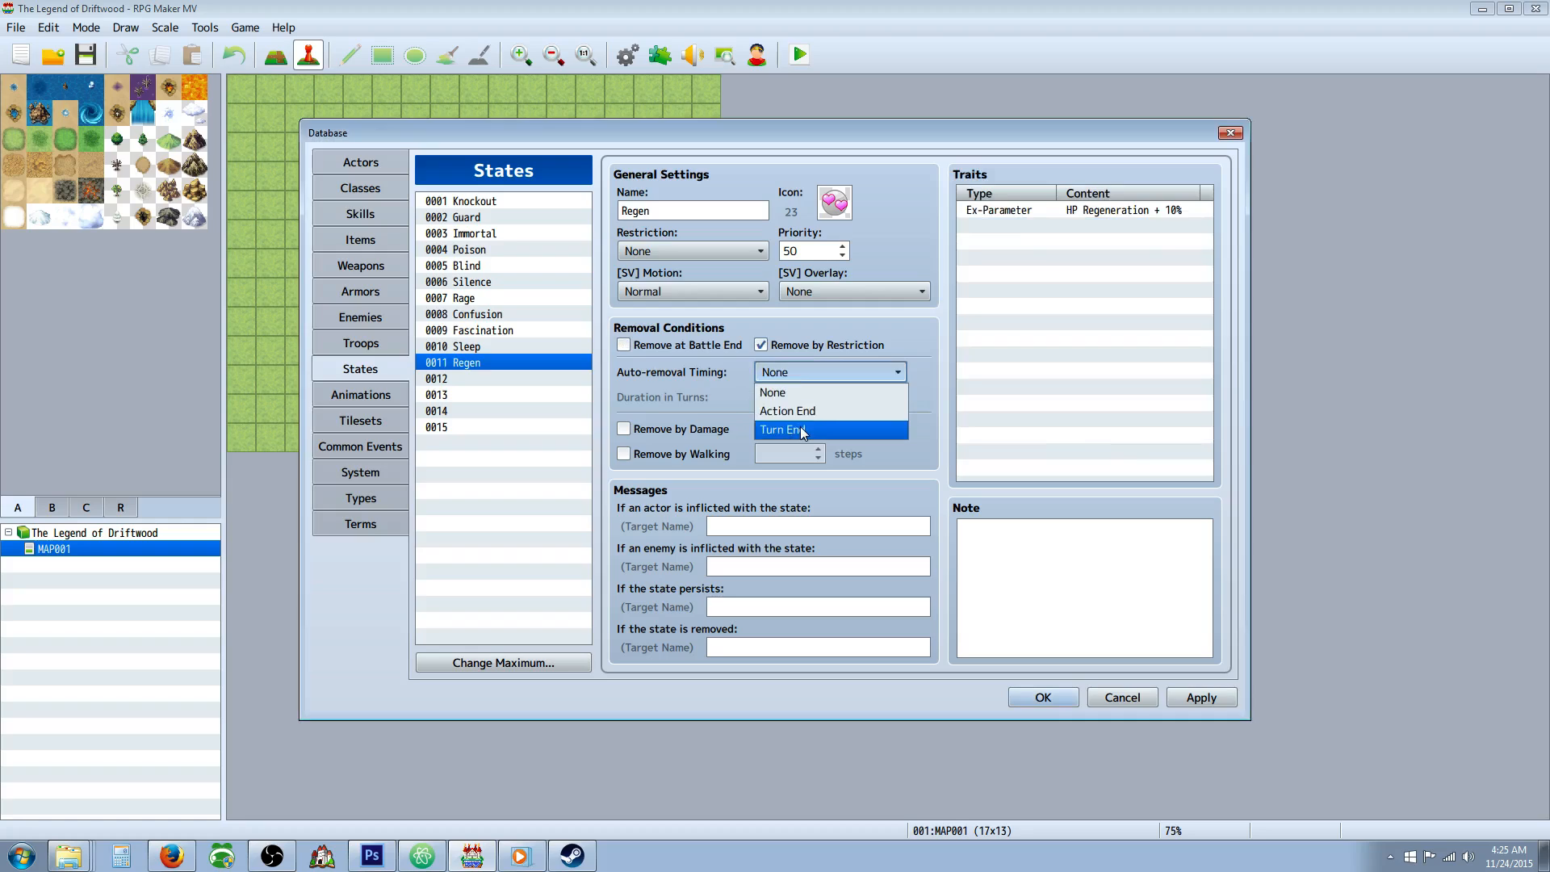
pyautogui.click(801, 426)
pyautogui.click(801, 397)
pyautogui.write('4')
pyautogui.press('Tab')
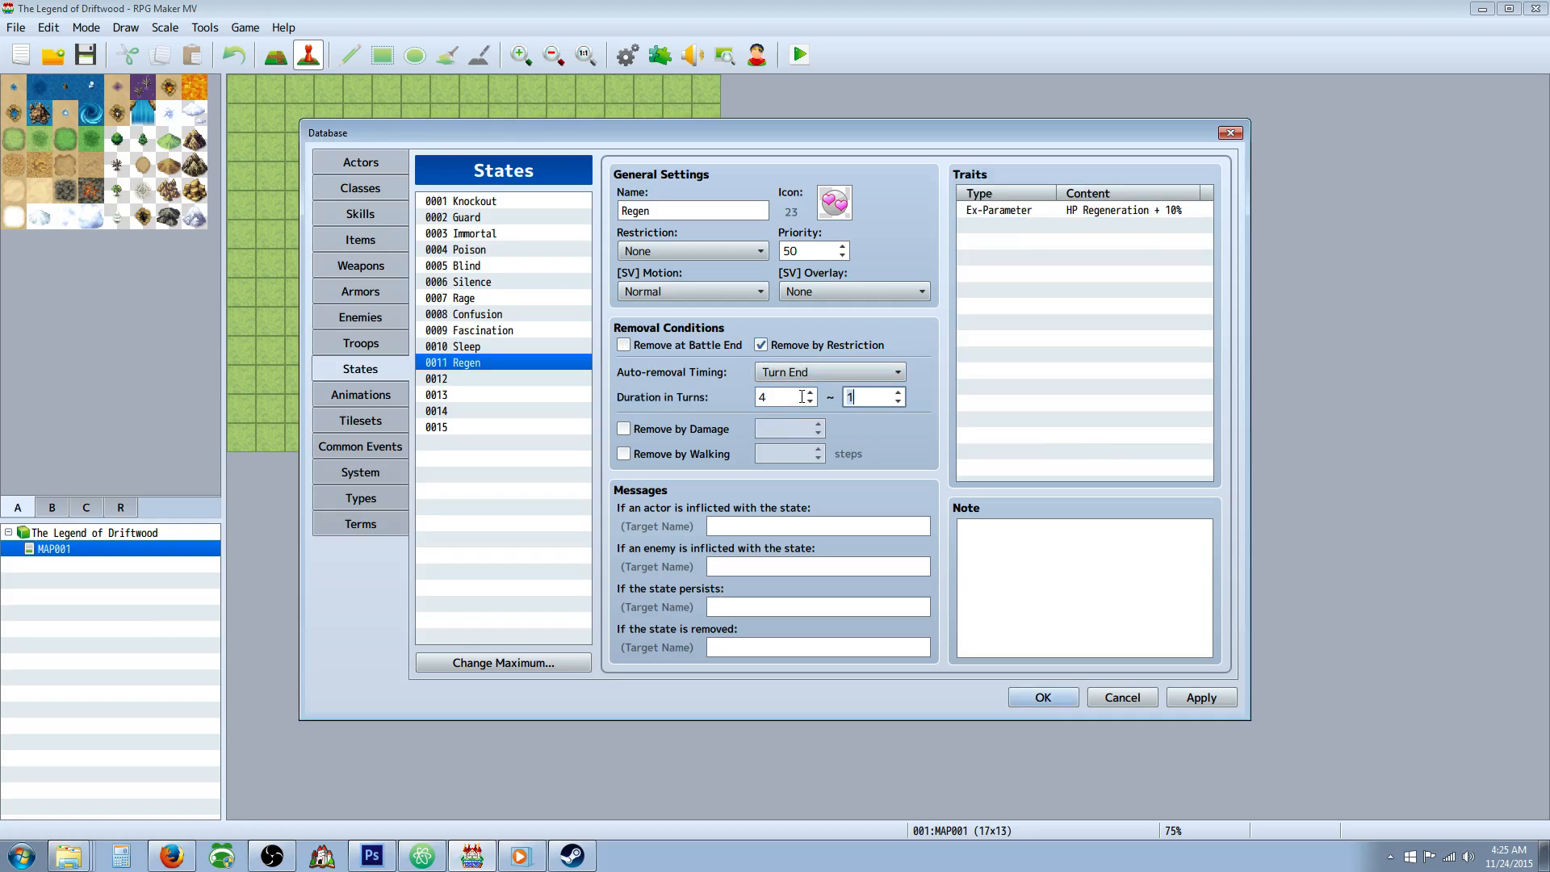
pyautogui.click(791, 394)
pyautogui.click(675, 346)
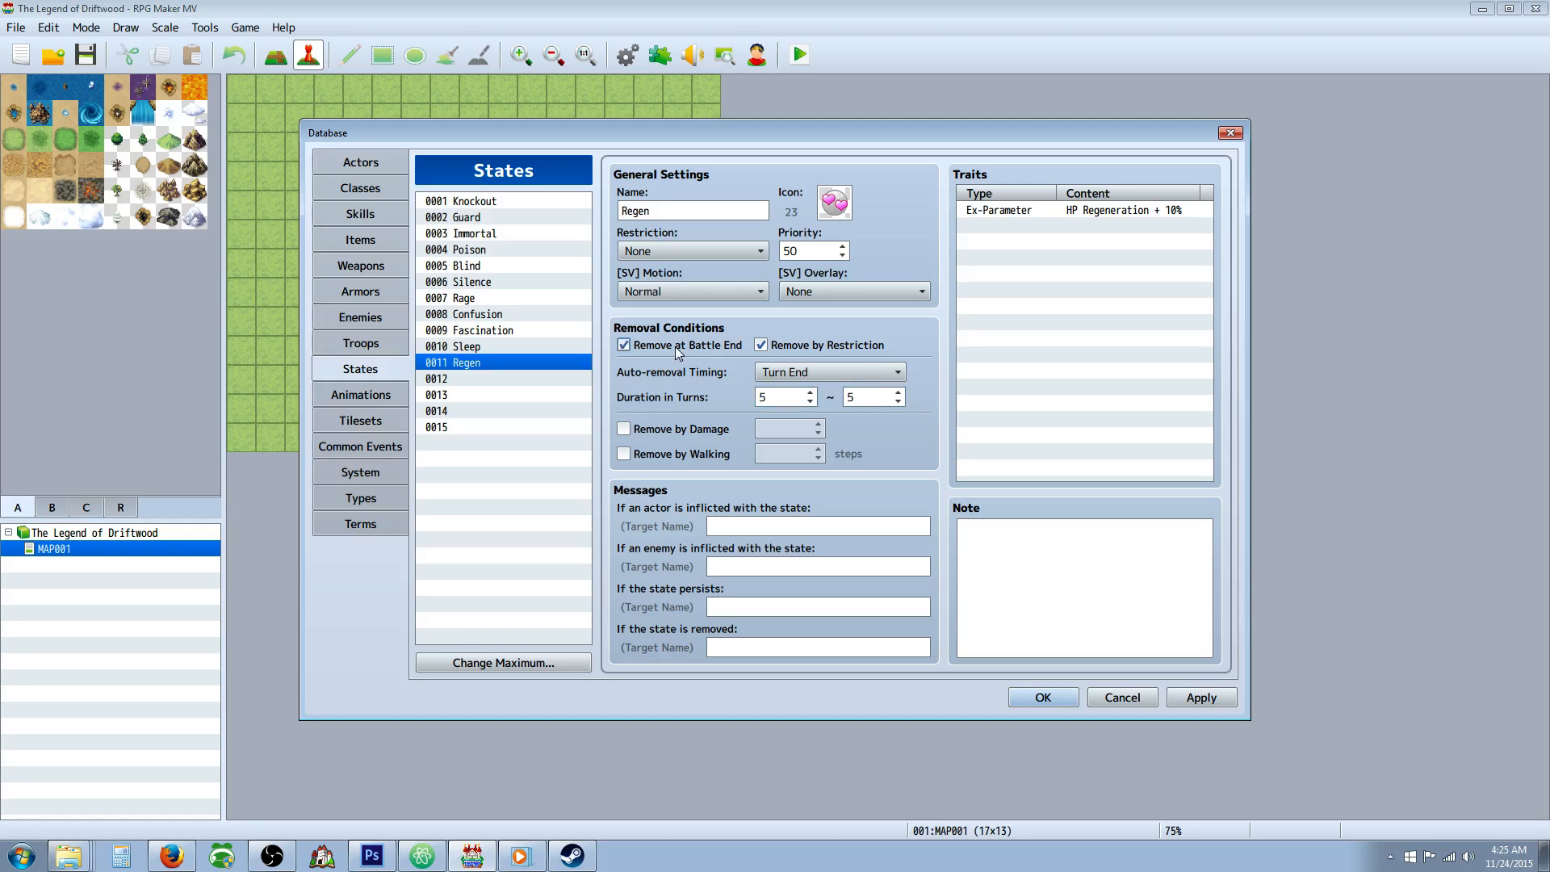
pyautogui.click(761, 345)
pyautogui.click(1201, 698)
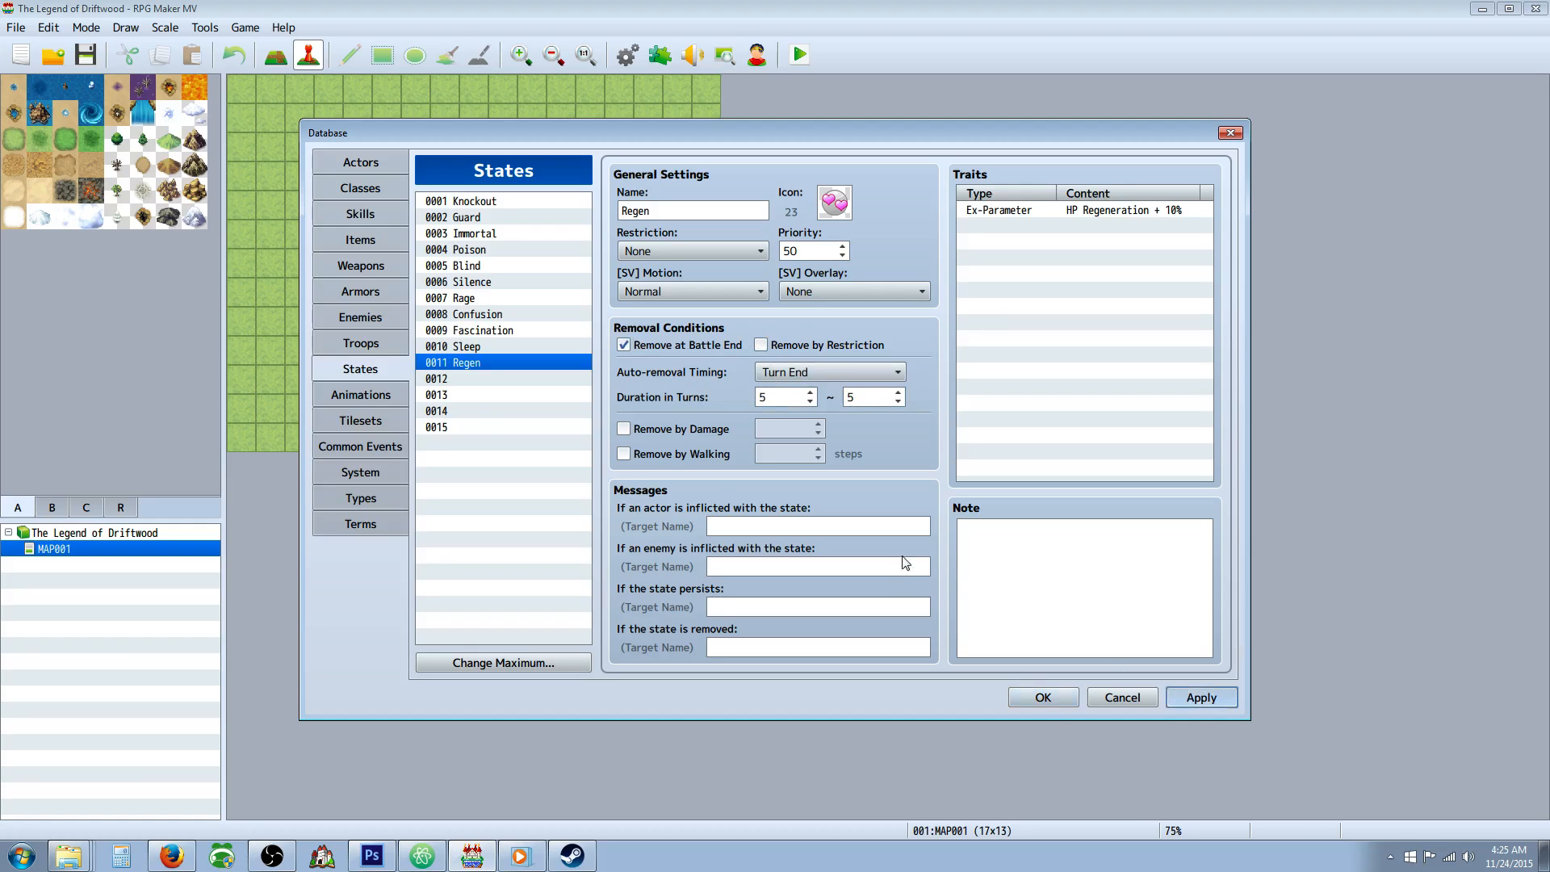
# Copy the Regen state into the empty state slot 0012.
pyautogui.rightClick(478, 361)
pyautogui.click(513, 371)
pyautogui.rightClick(478, 378)
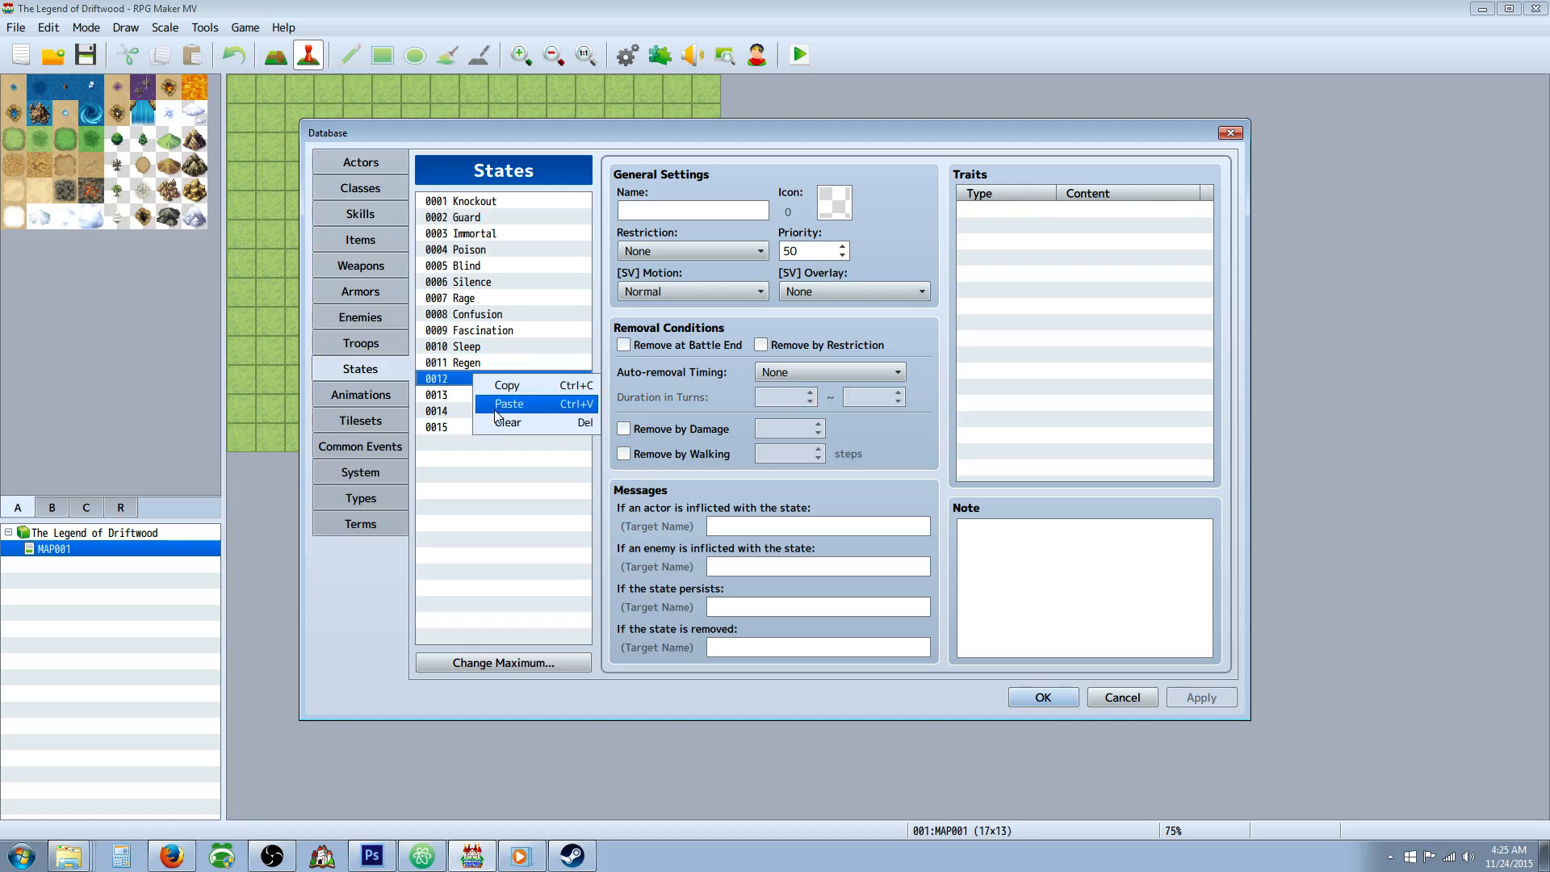
pyautogui.click(509, 401)
# Give state 0012 the pink hearts icon 7 and rename it "MP Regen".
pyautogui.doubleClick(835, 208)
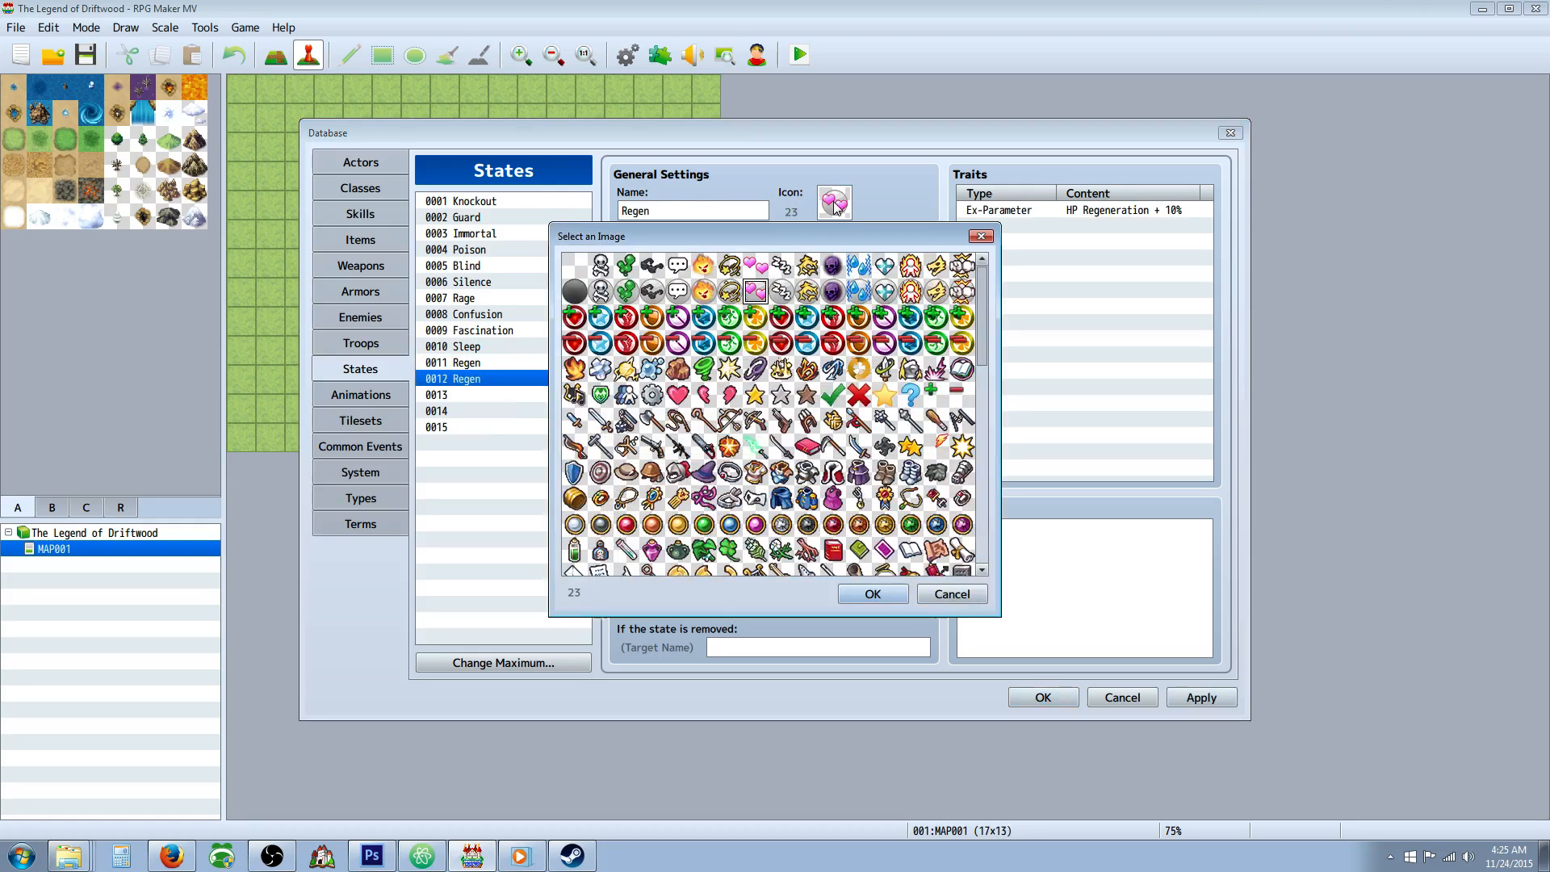
pyautogui.doubleClick(756, 266)
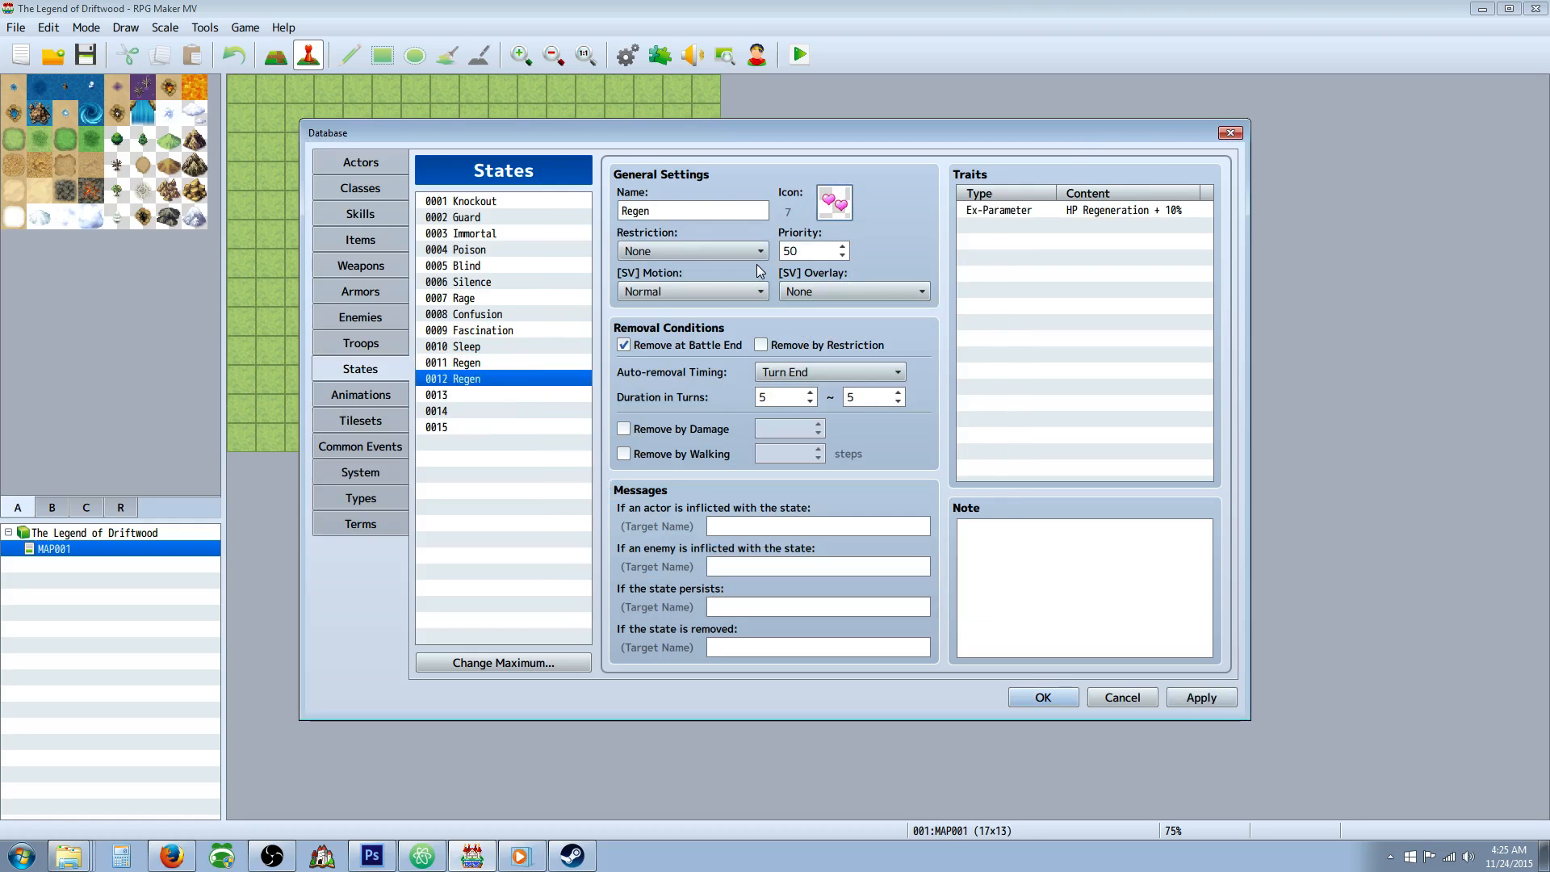
pyautogui.click(638, 209)
pyautogui.press('Home')
pyautogui.write('MP')
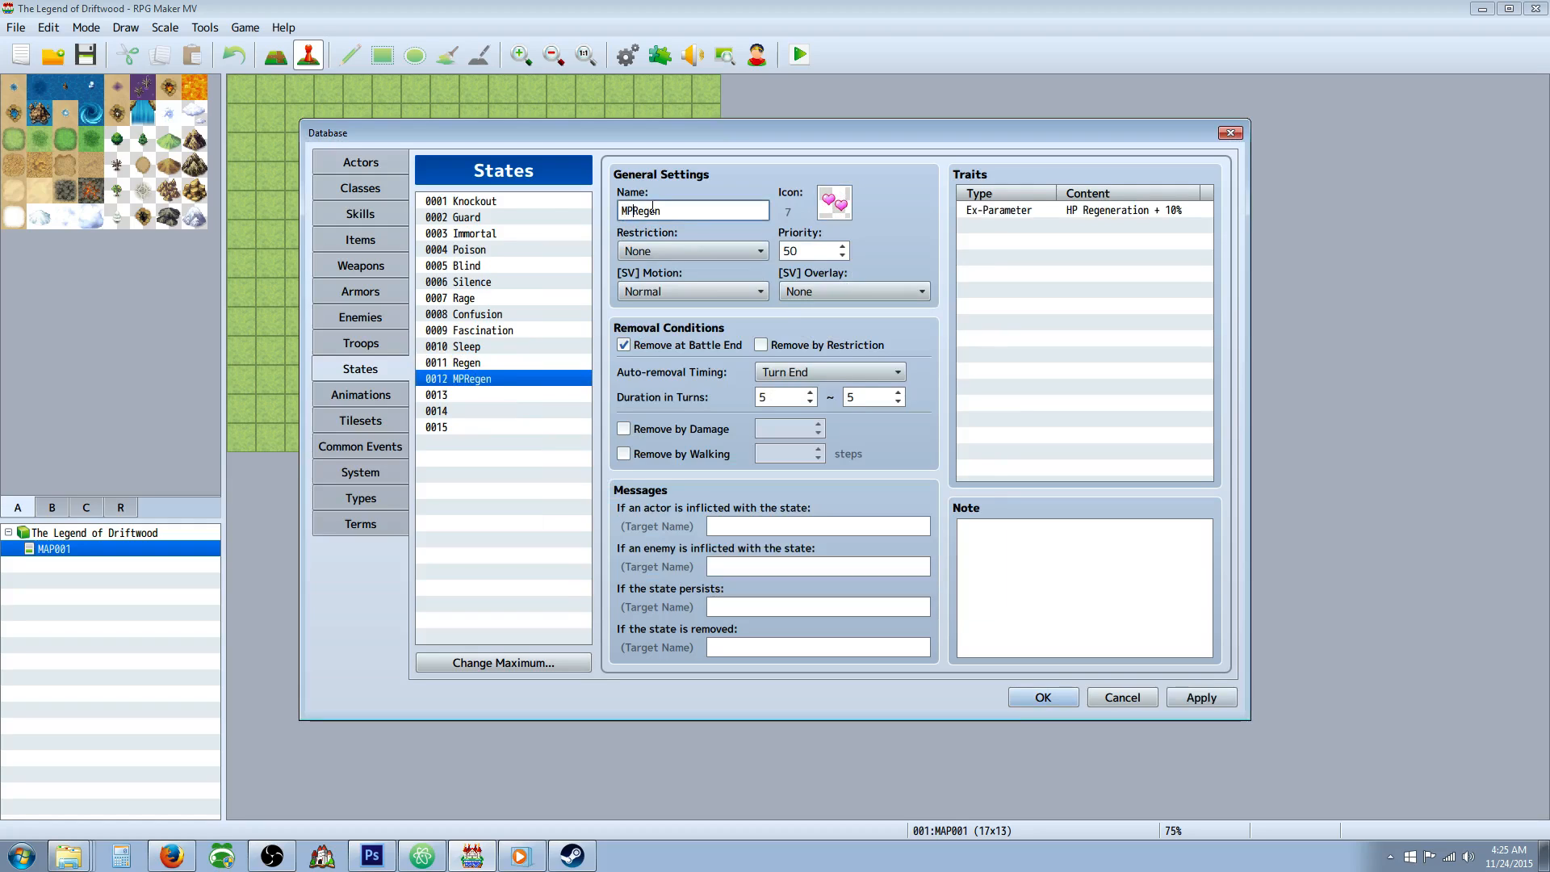
# Change MP Regen's trait from HP to MP Regeneration and apply the database changes.
pyautogui.rightClick(1019, 210)
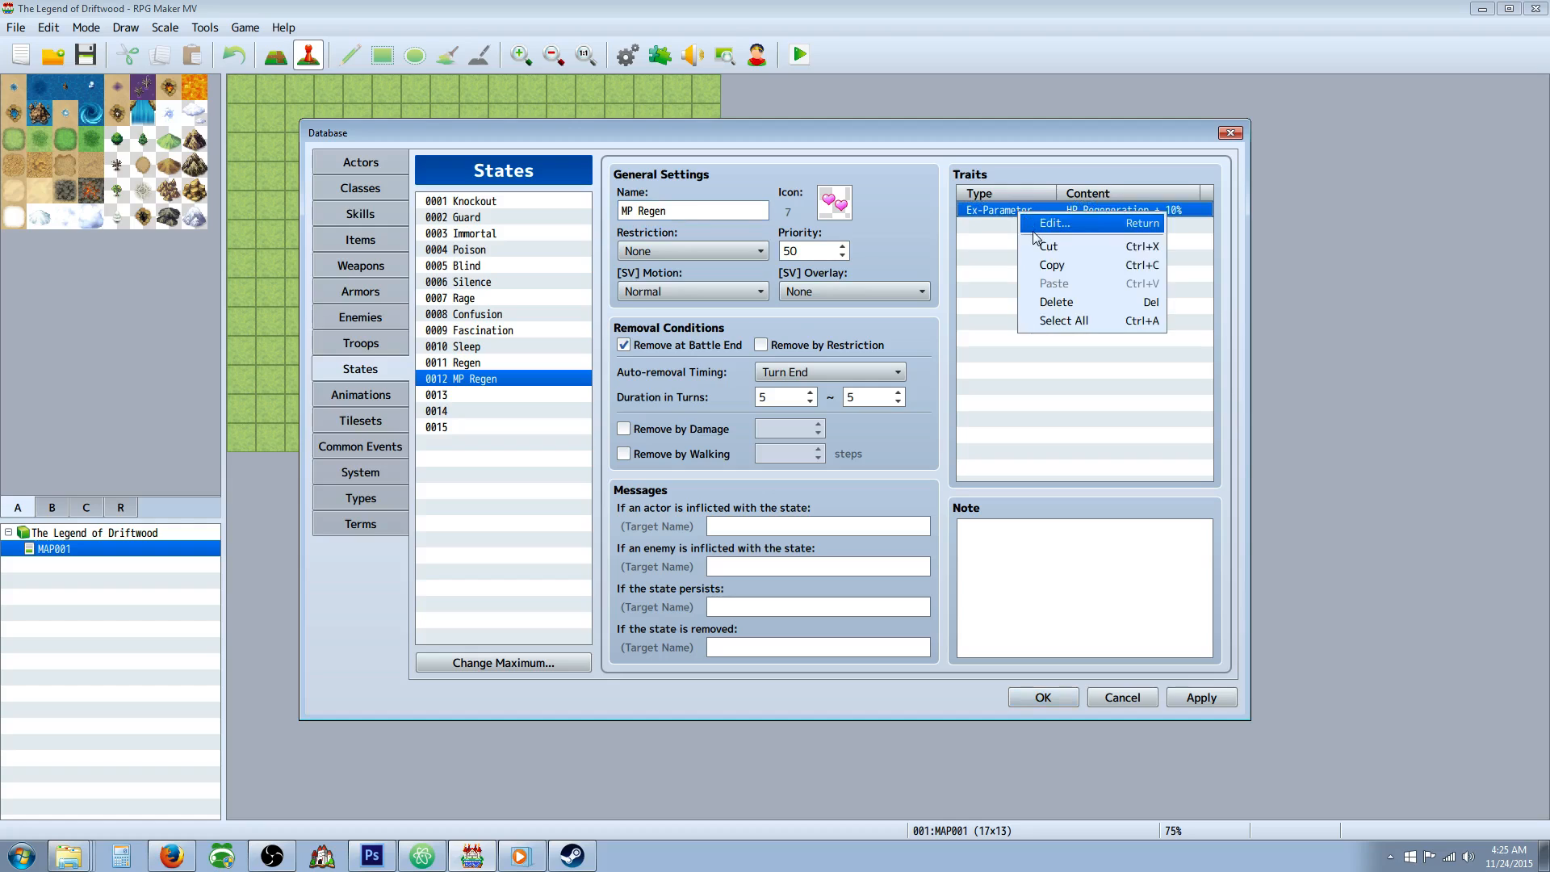
pyautogui.click(1049, 219)
pyautogui.click(1145, 297)
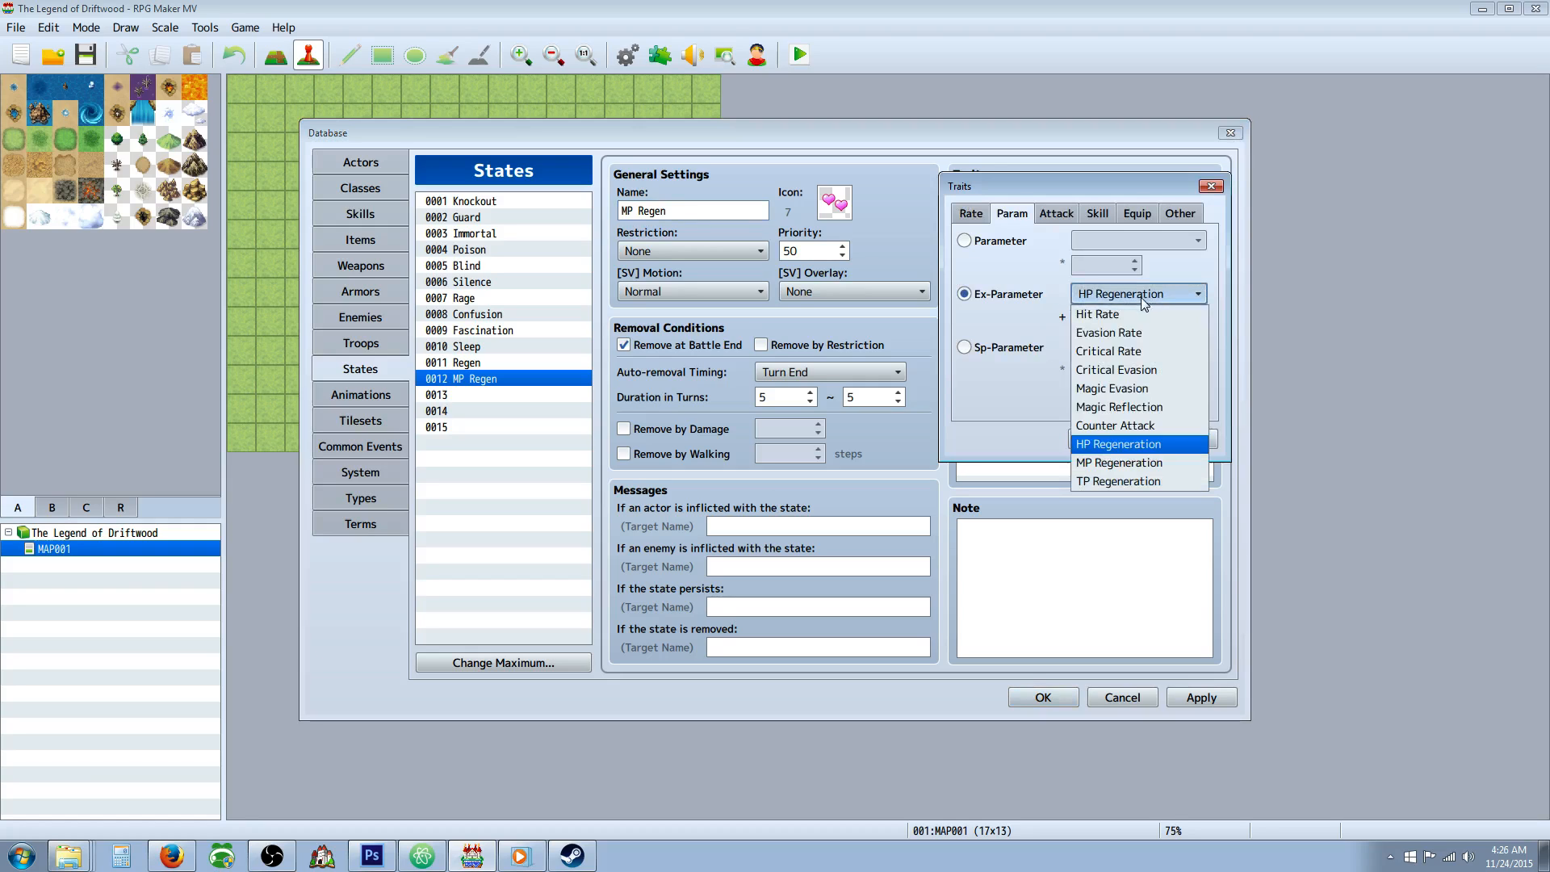
pyautogui.click(1118, 457)
pyautogui.click(1103, 440)
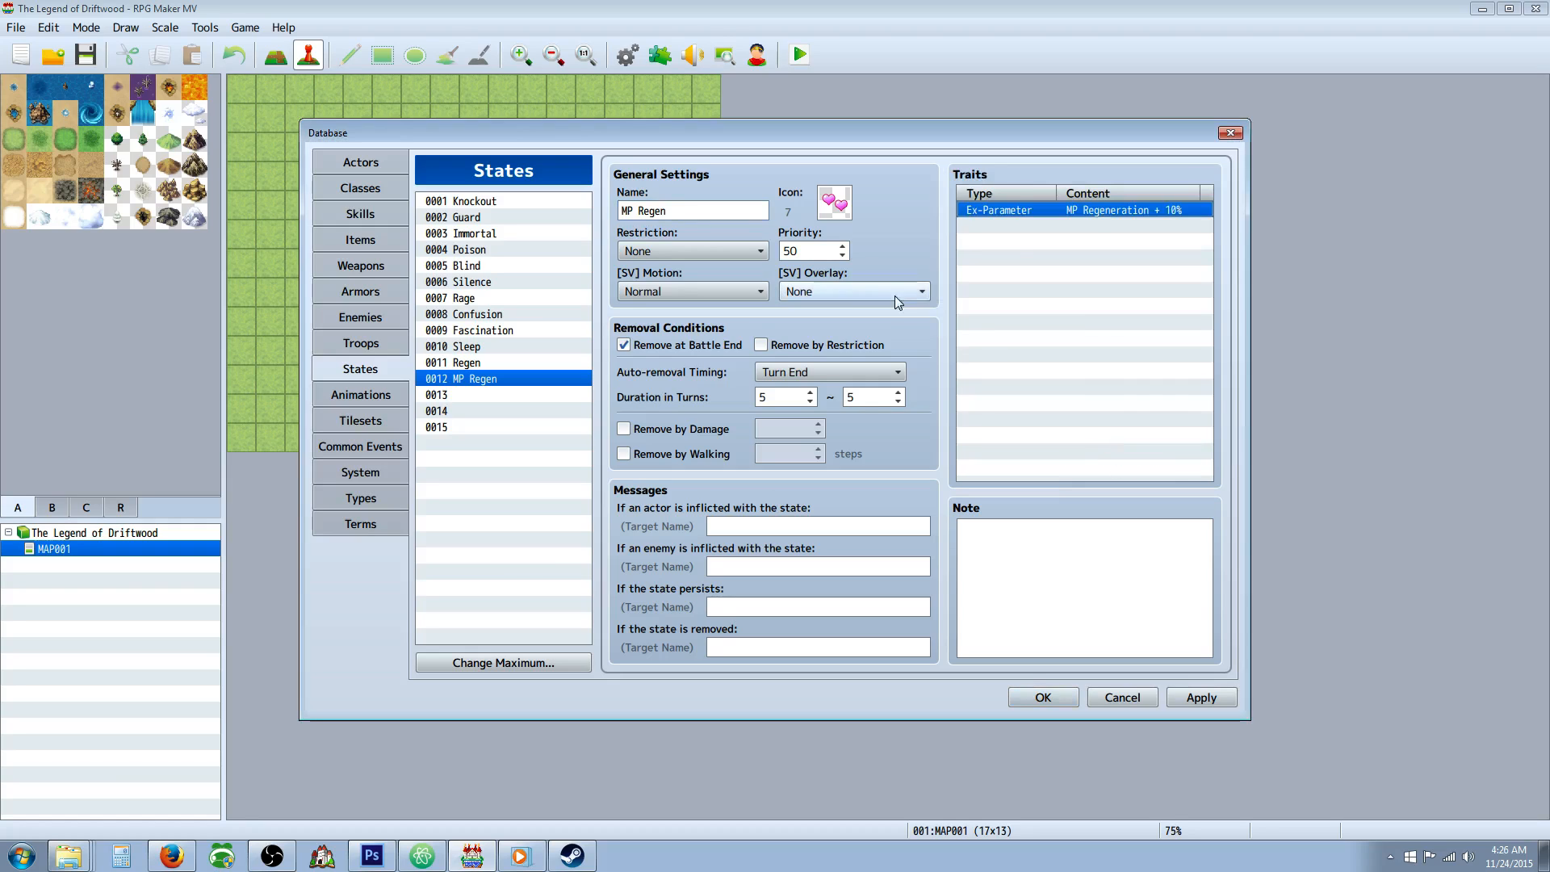
pyautogui.click(1201, 696)
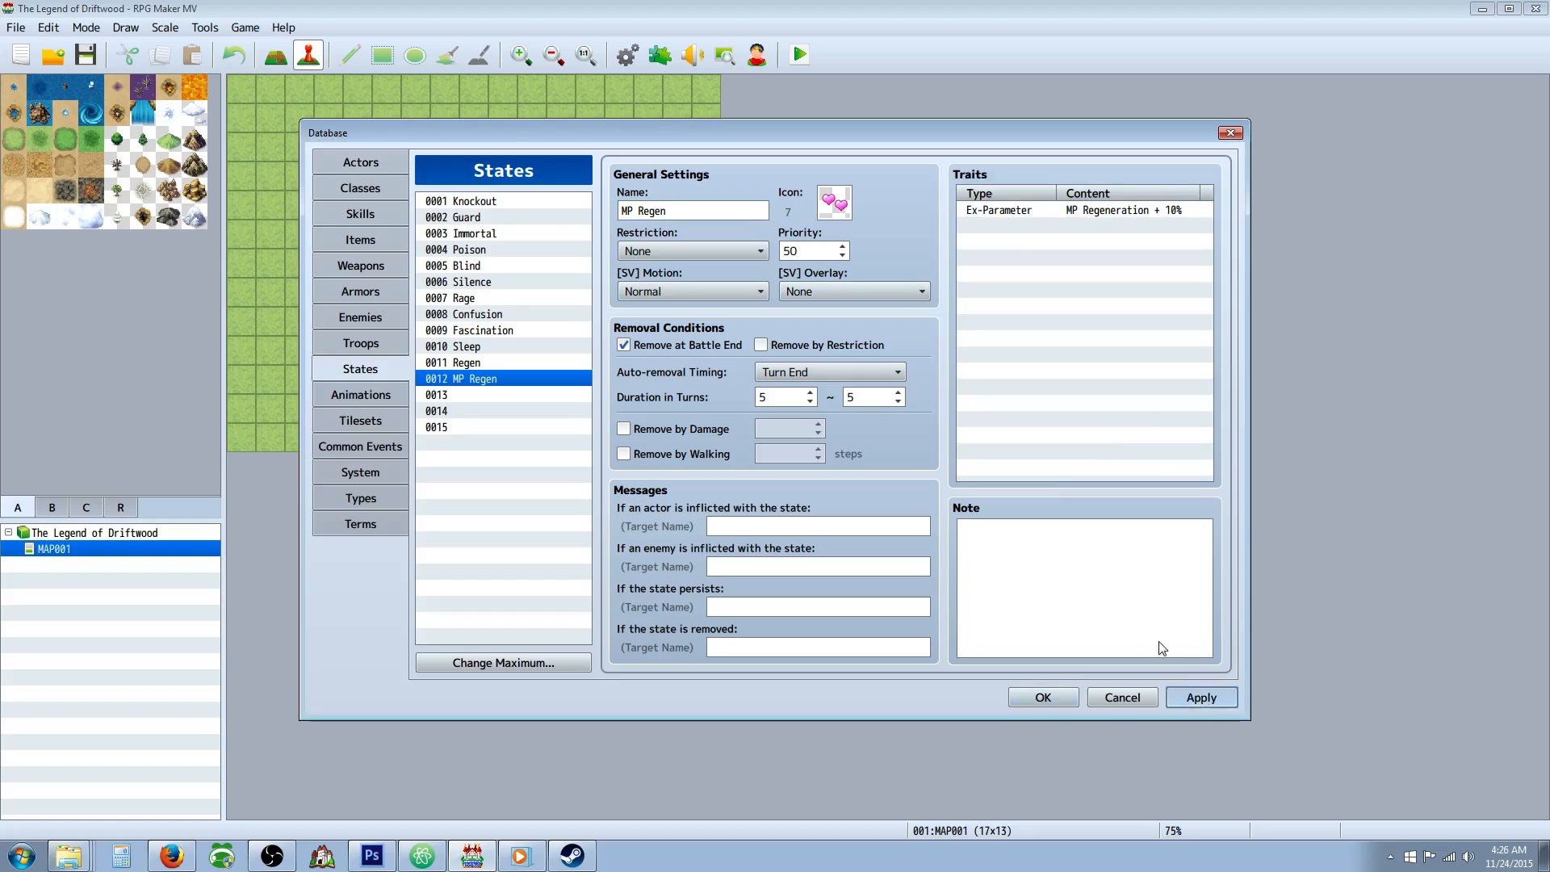
# Copy the MP Regen state into the empty state slot 0013.
pyautogui.rightClick(471, 382)
pyautogui.click(490, 394)
pyautogui.click(476, 395)
pyautogui.rightClick(476, 394)
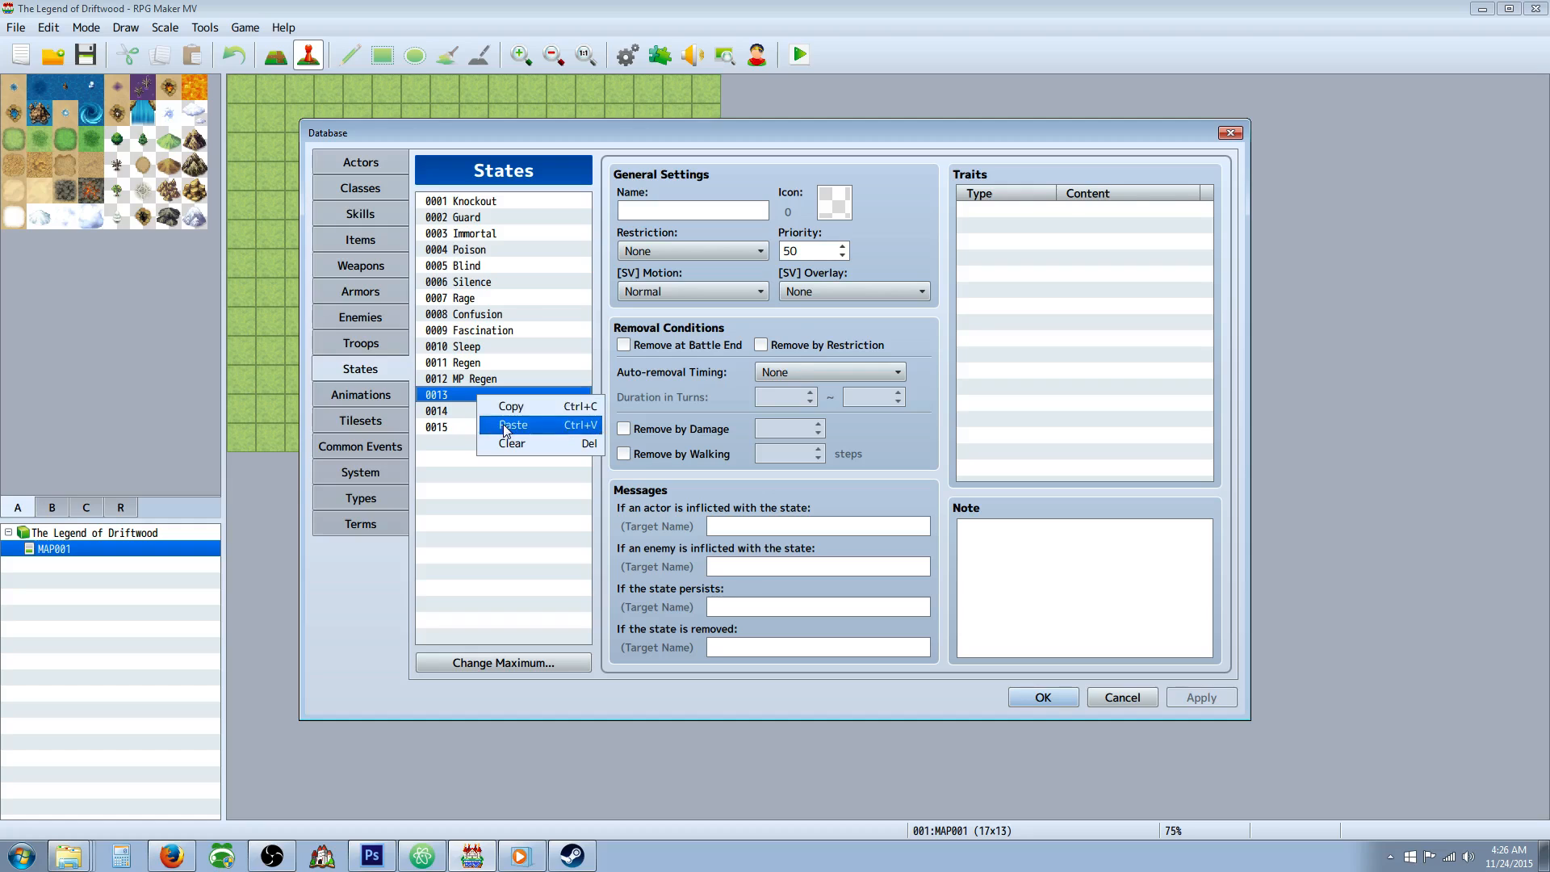
pyautogui.click(492, 421)
# Rename state 0013 "TP Regen" and assign it icon 13.
pyautogui.doubleClick(622, 211)
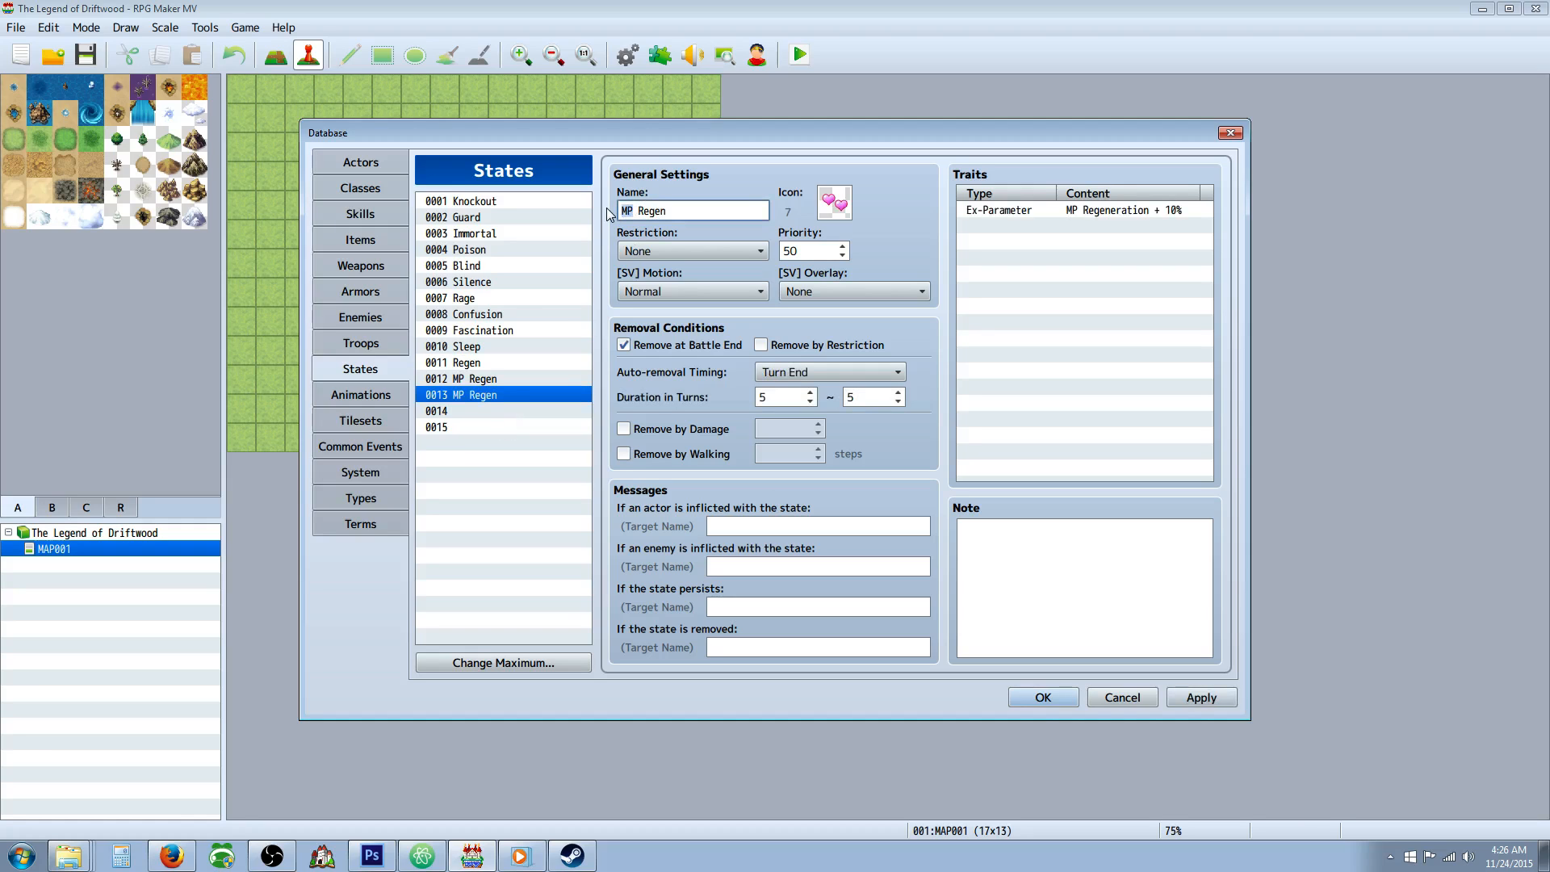
pyautogui.write('TP')
pyautogui.doubleClick(837, 202)
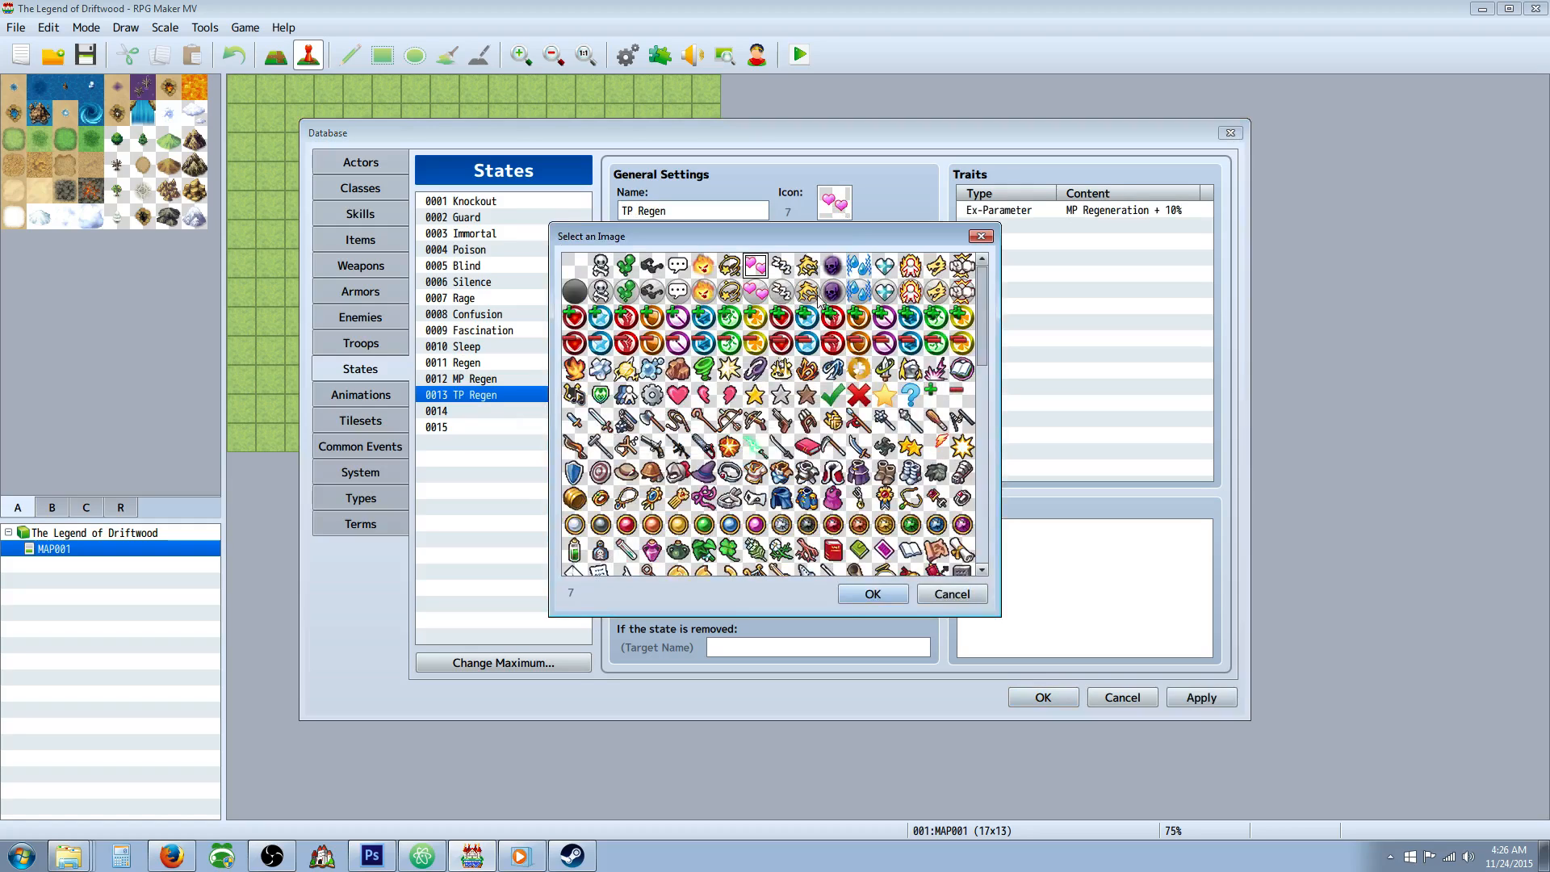
pyautogui.doubleClick(912, 269)
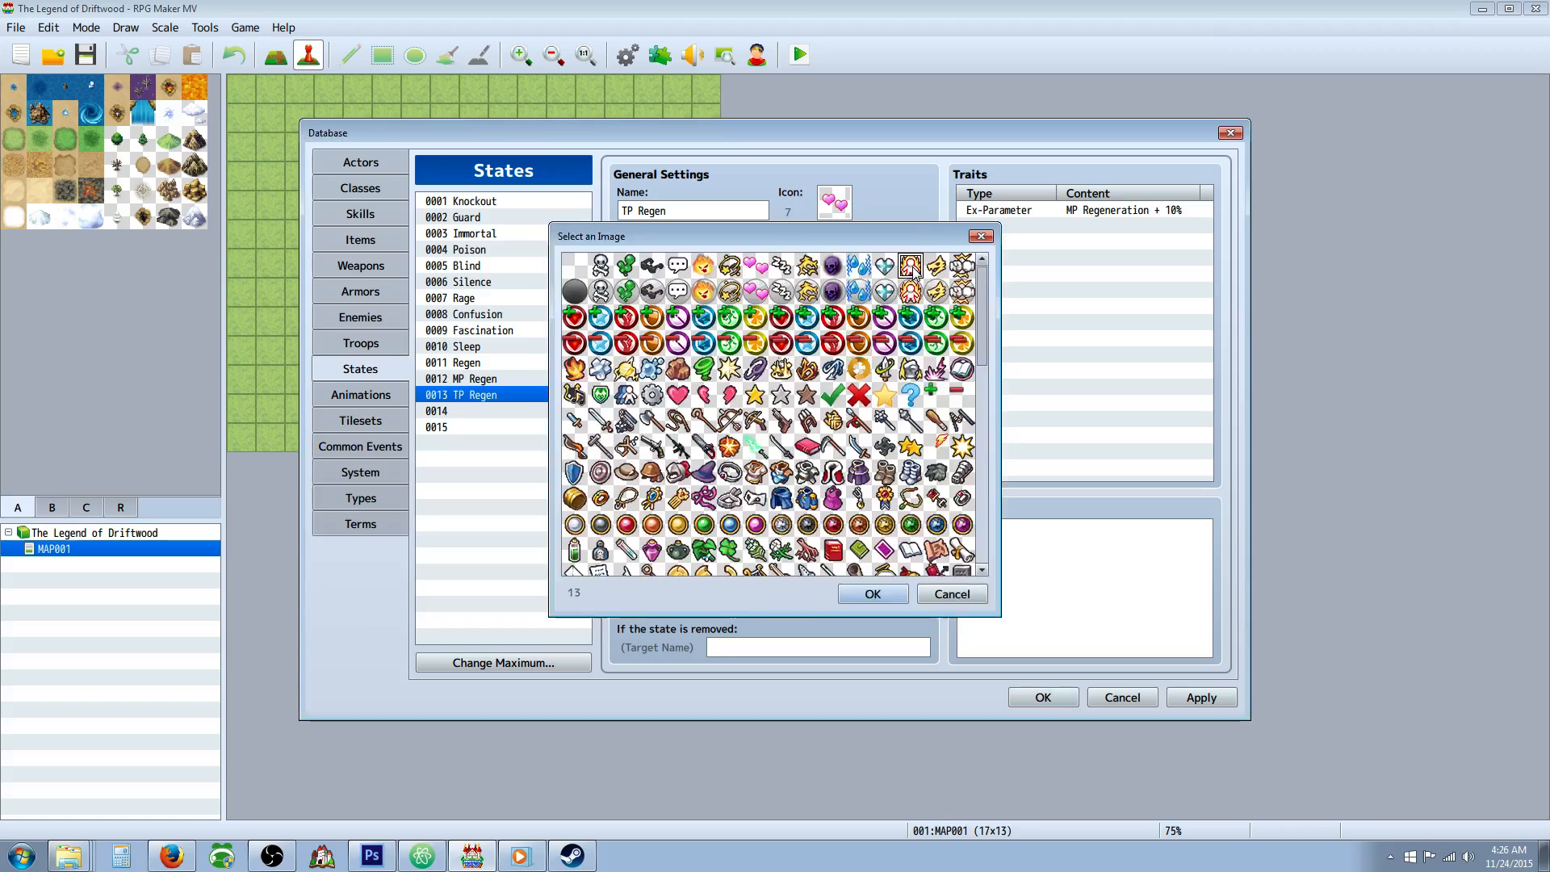
# Change the TP Regen state's Ex-Parameter trait to TP Regeneration.
pyautogui.rightClick(1032, 210)
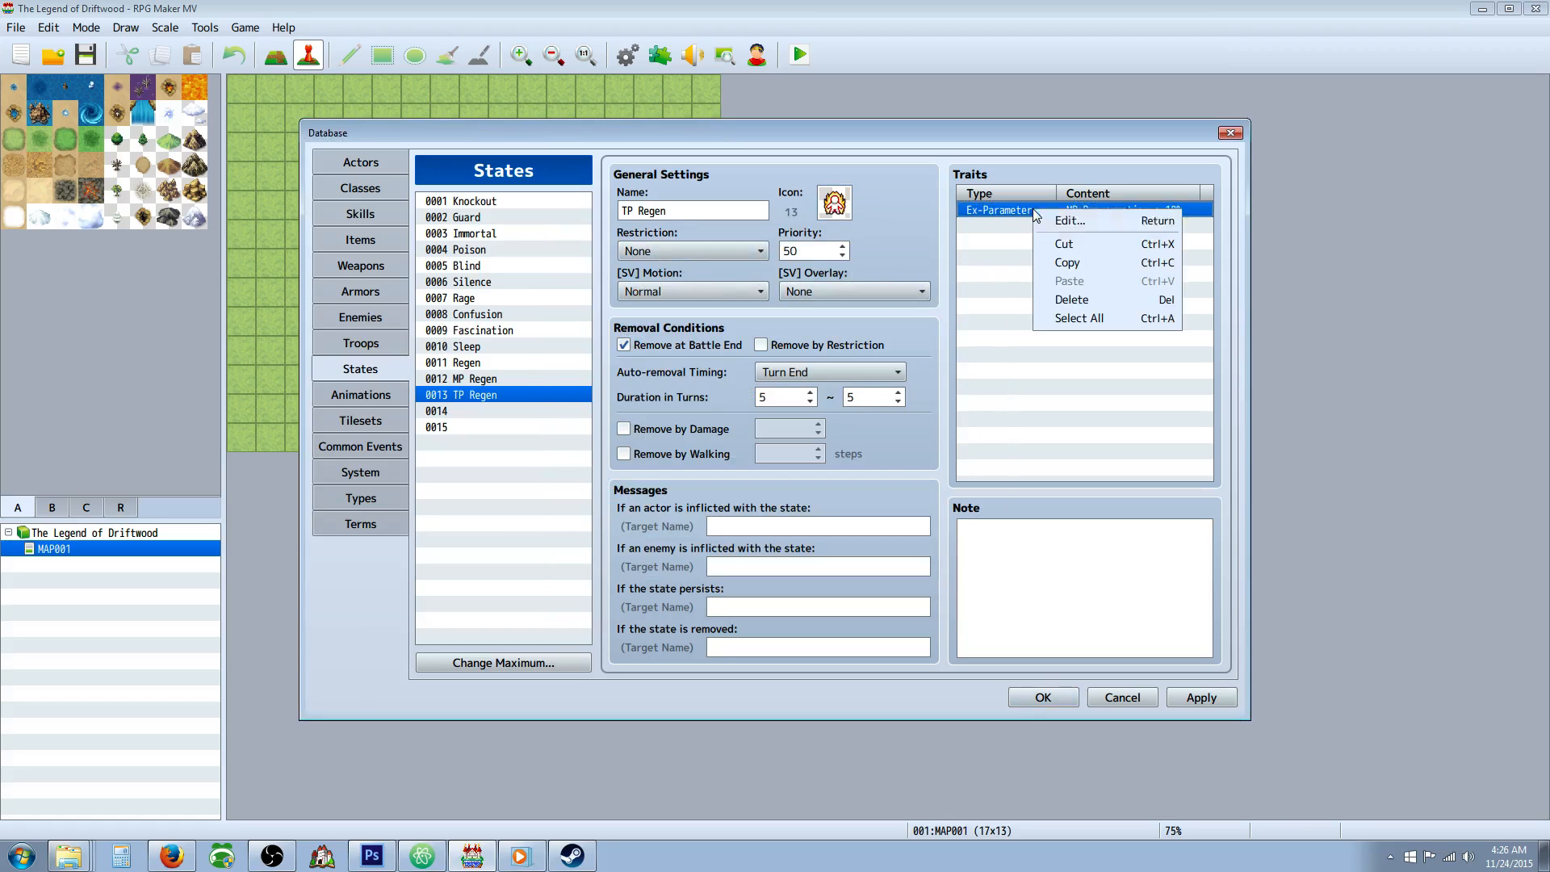
pyautogui.click(1054, 217)
pyautogui.click(1118, 296)
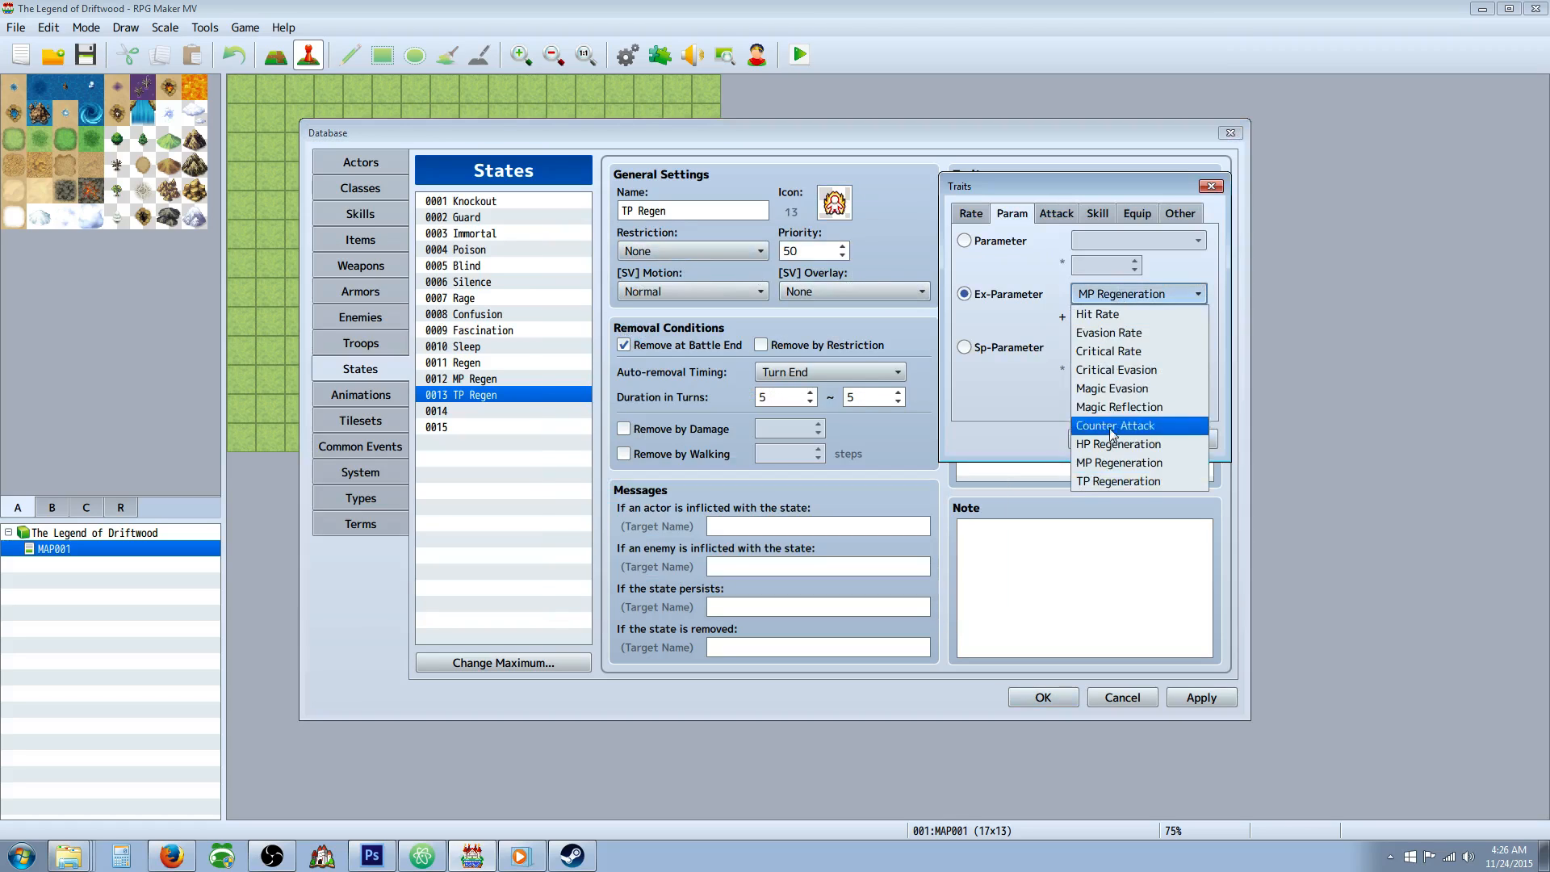
pyautogui.click(1122, 482)
pyautogui.doubleClick(1090, 319)
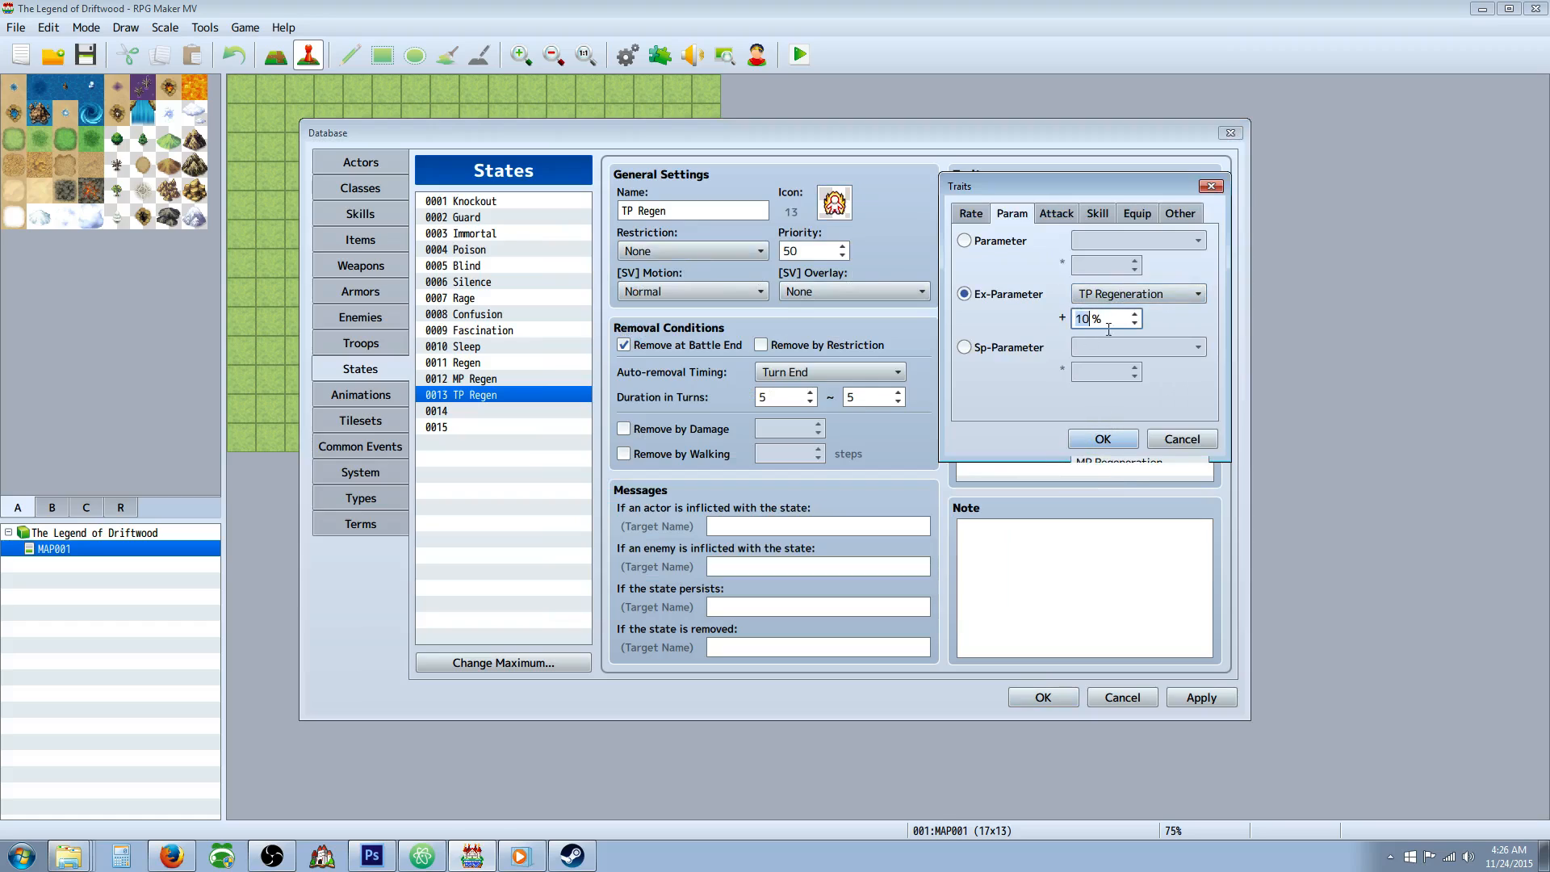
pyautogui.click(1102, 439)
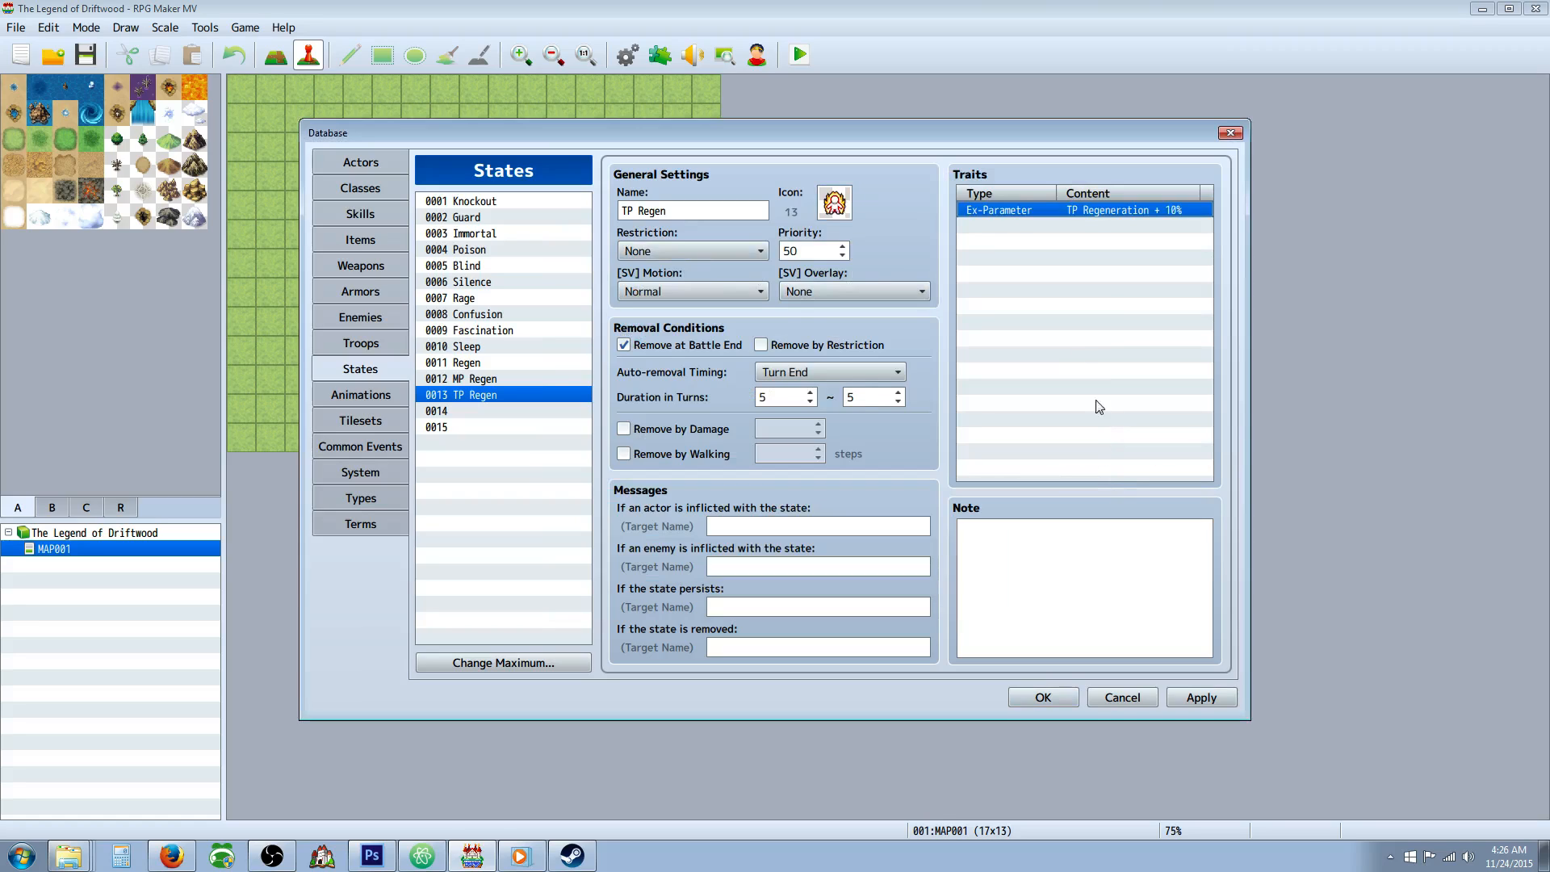
# Set the MP Regen state's MP Regeneration trait to 7%.
pyautogui.click(484, 379)
pyautogui.click(999, 211)
pyautogui.rightClick(1000, 211)
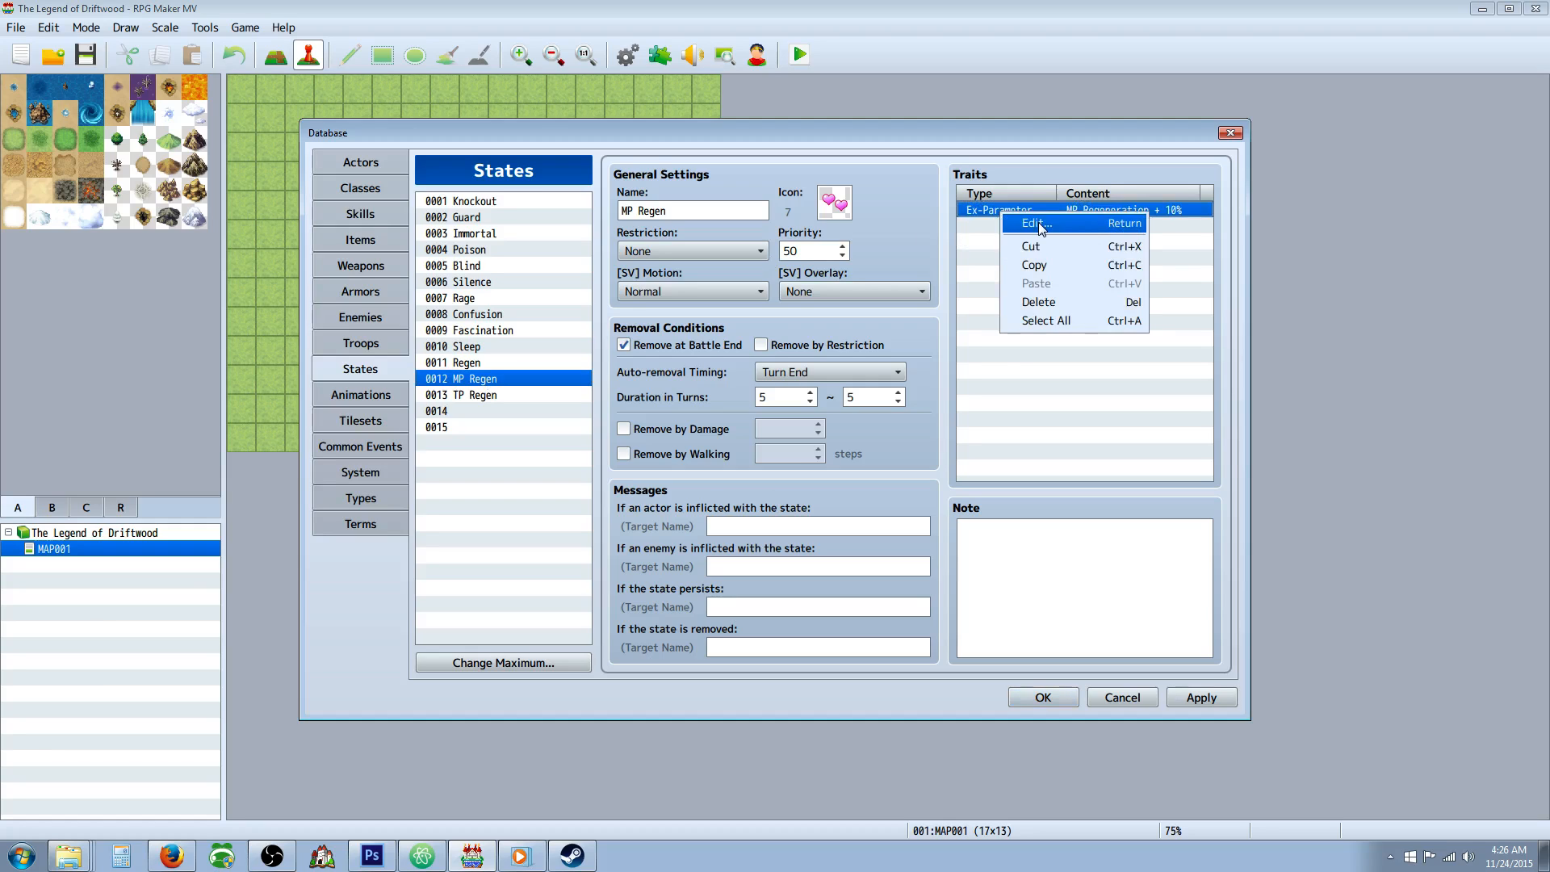
pyautogui.click(1029, 220)
pyautogui.write('7')
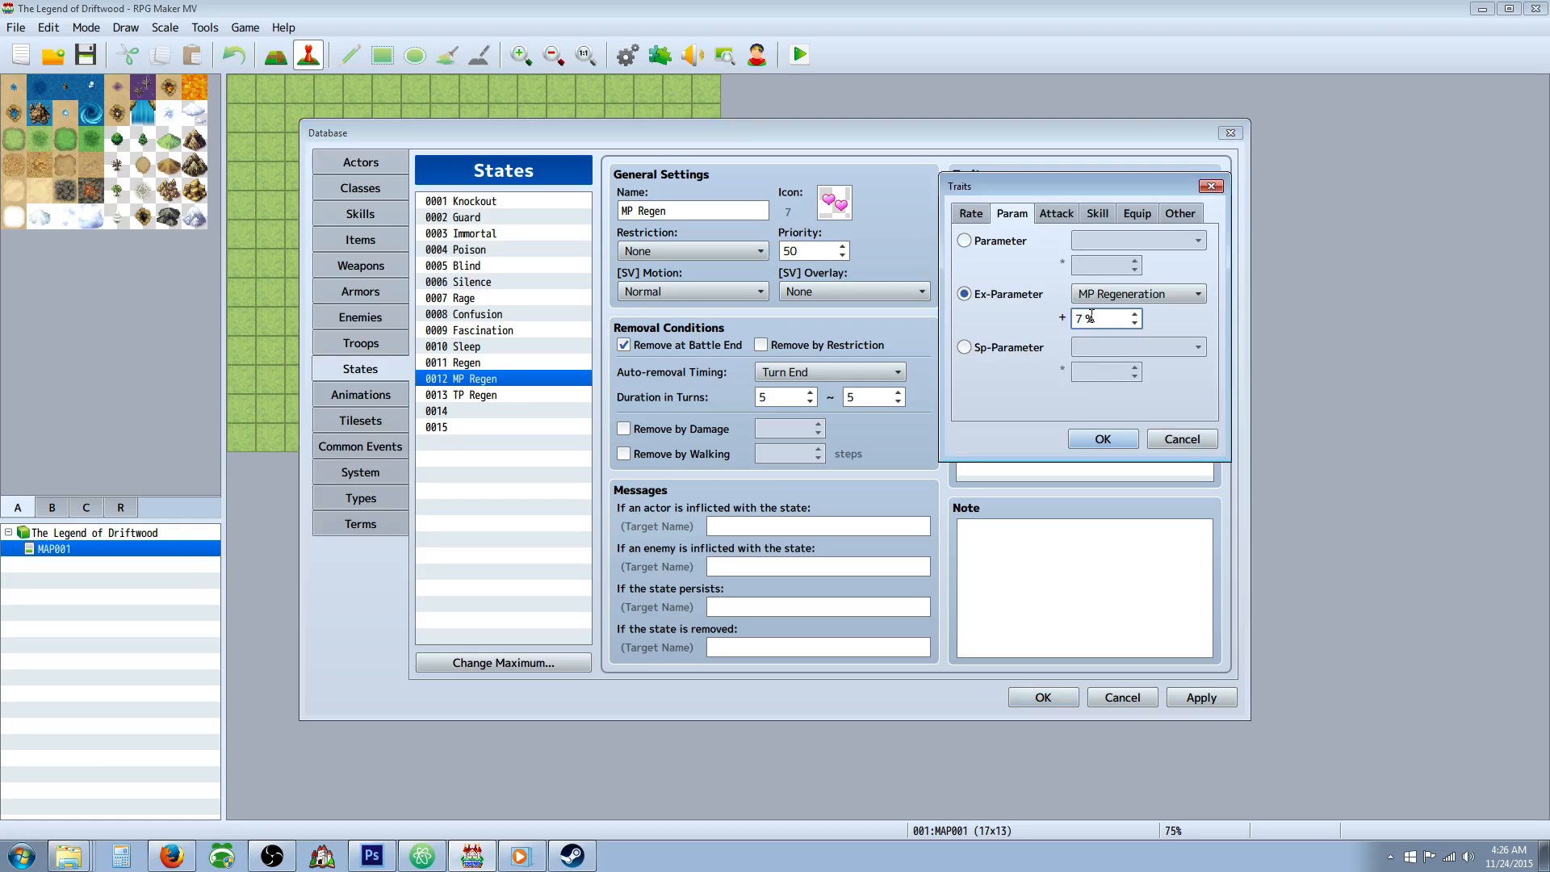
pyautogui.click(1102, 438)
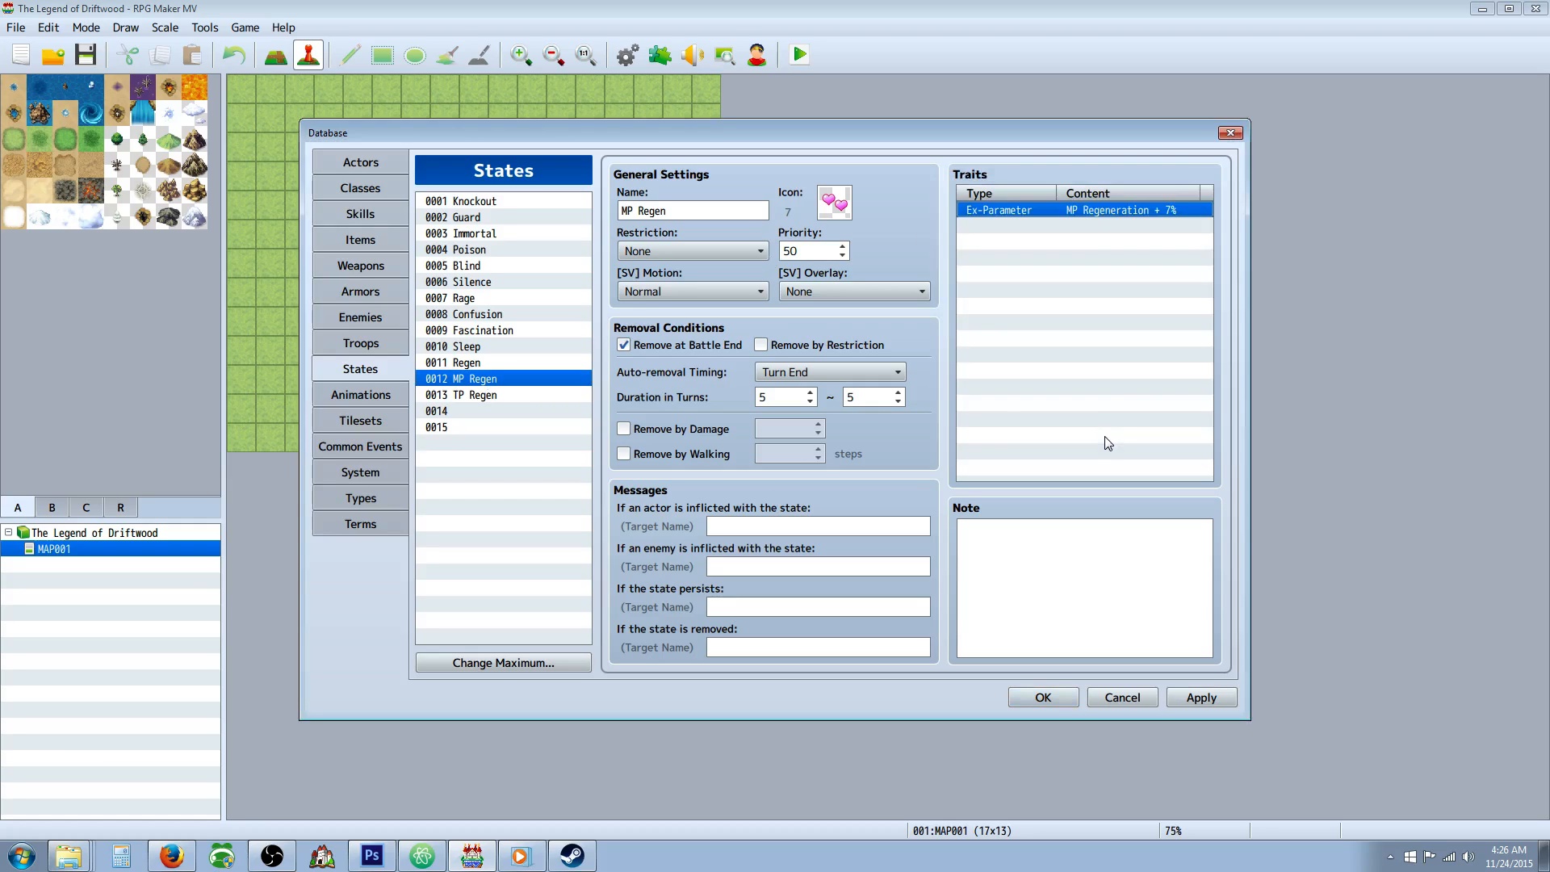
# Set the TP Regen state's TP Regeneration trait to 7% and apply the database changes.
pyautogui.click(487, 365)
pyautogui.click(489, 378)
pyautogui.click(483, 395)
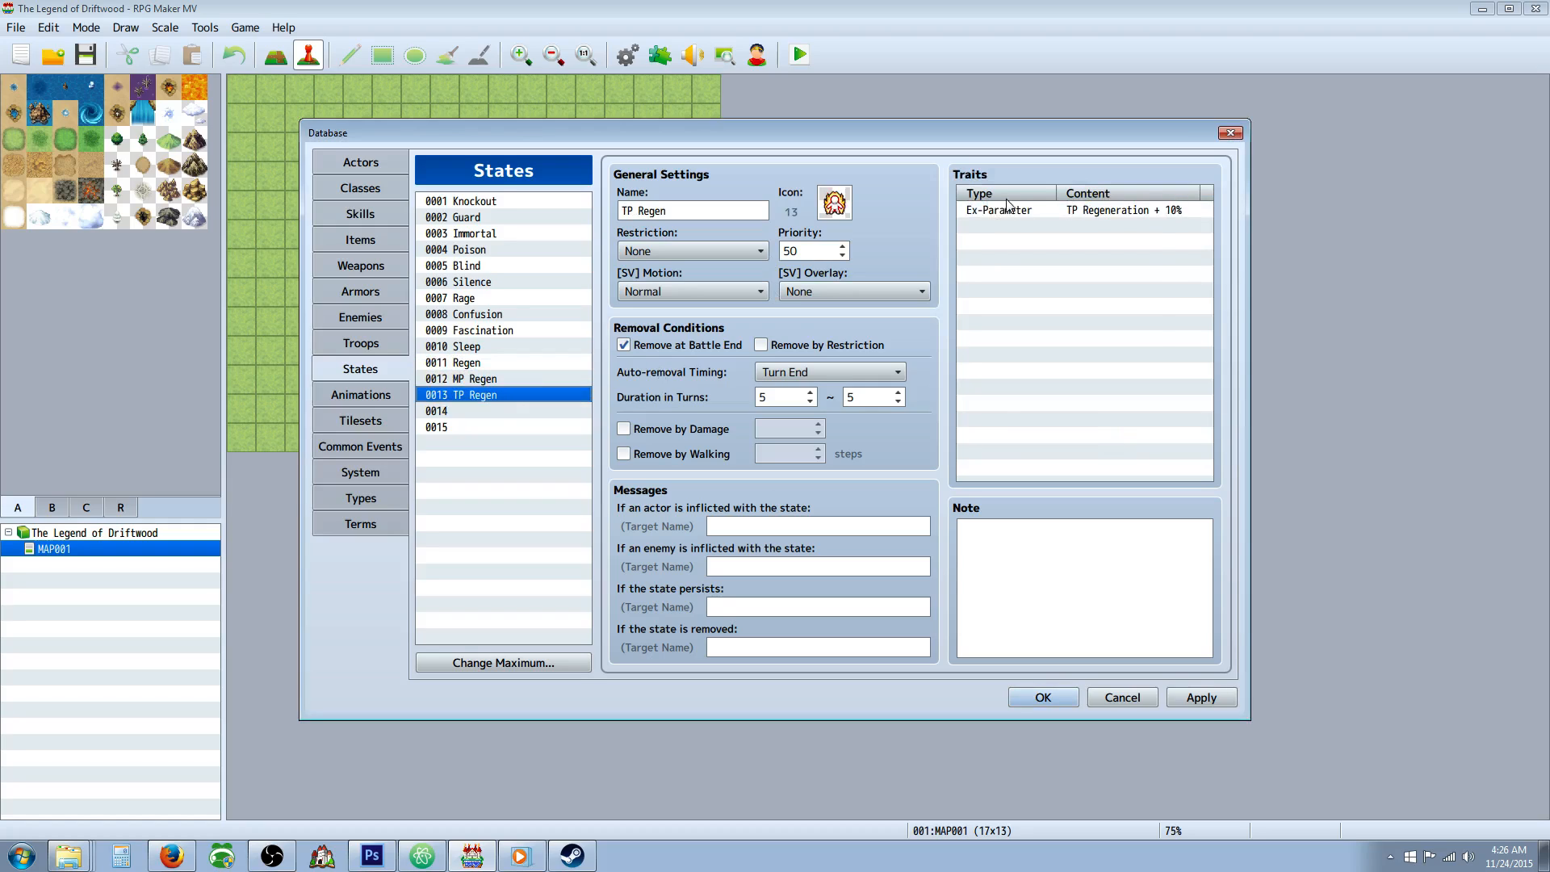
pyautogui.rightClick(1011, 210)
pyautogui.click(1041, 216)
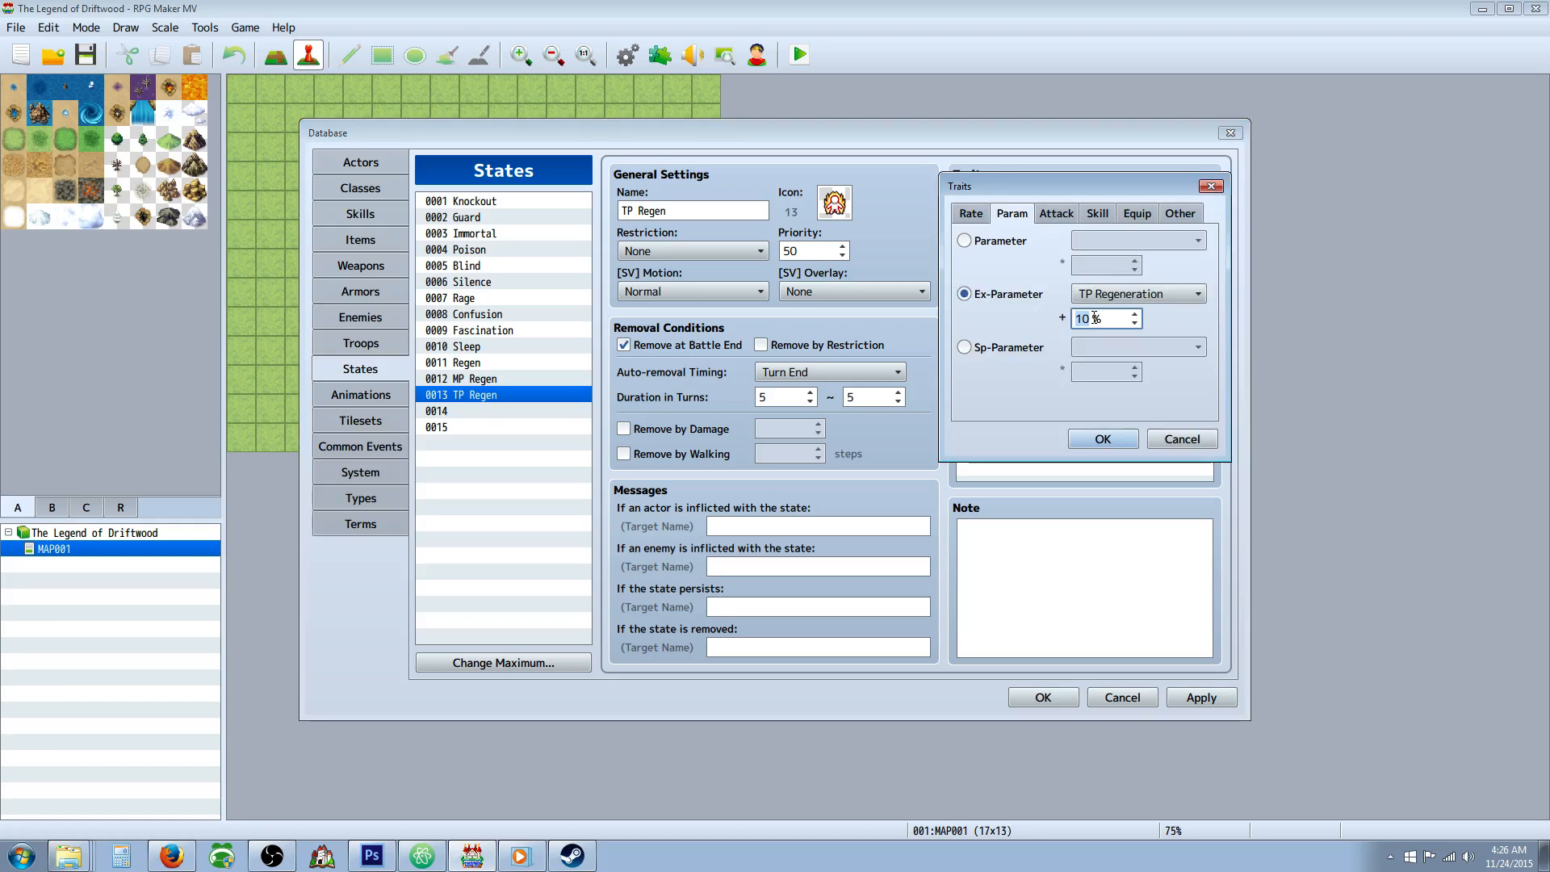
pyautogui.write('7')
pyautogui.click(1105, 438)
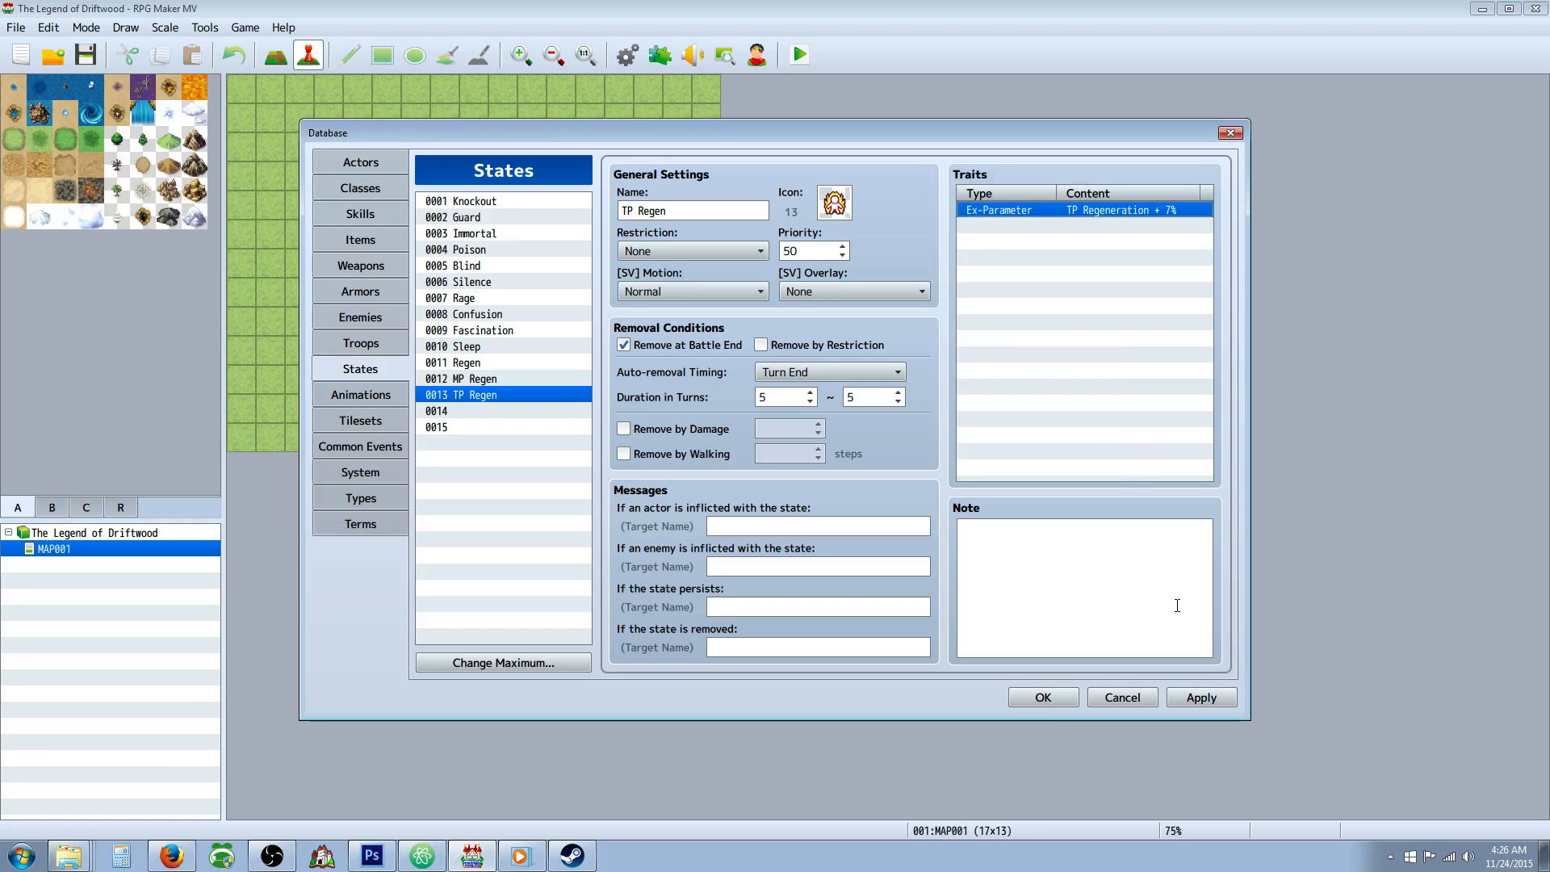
pyautogui.click(1199, 696)
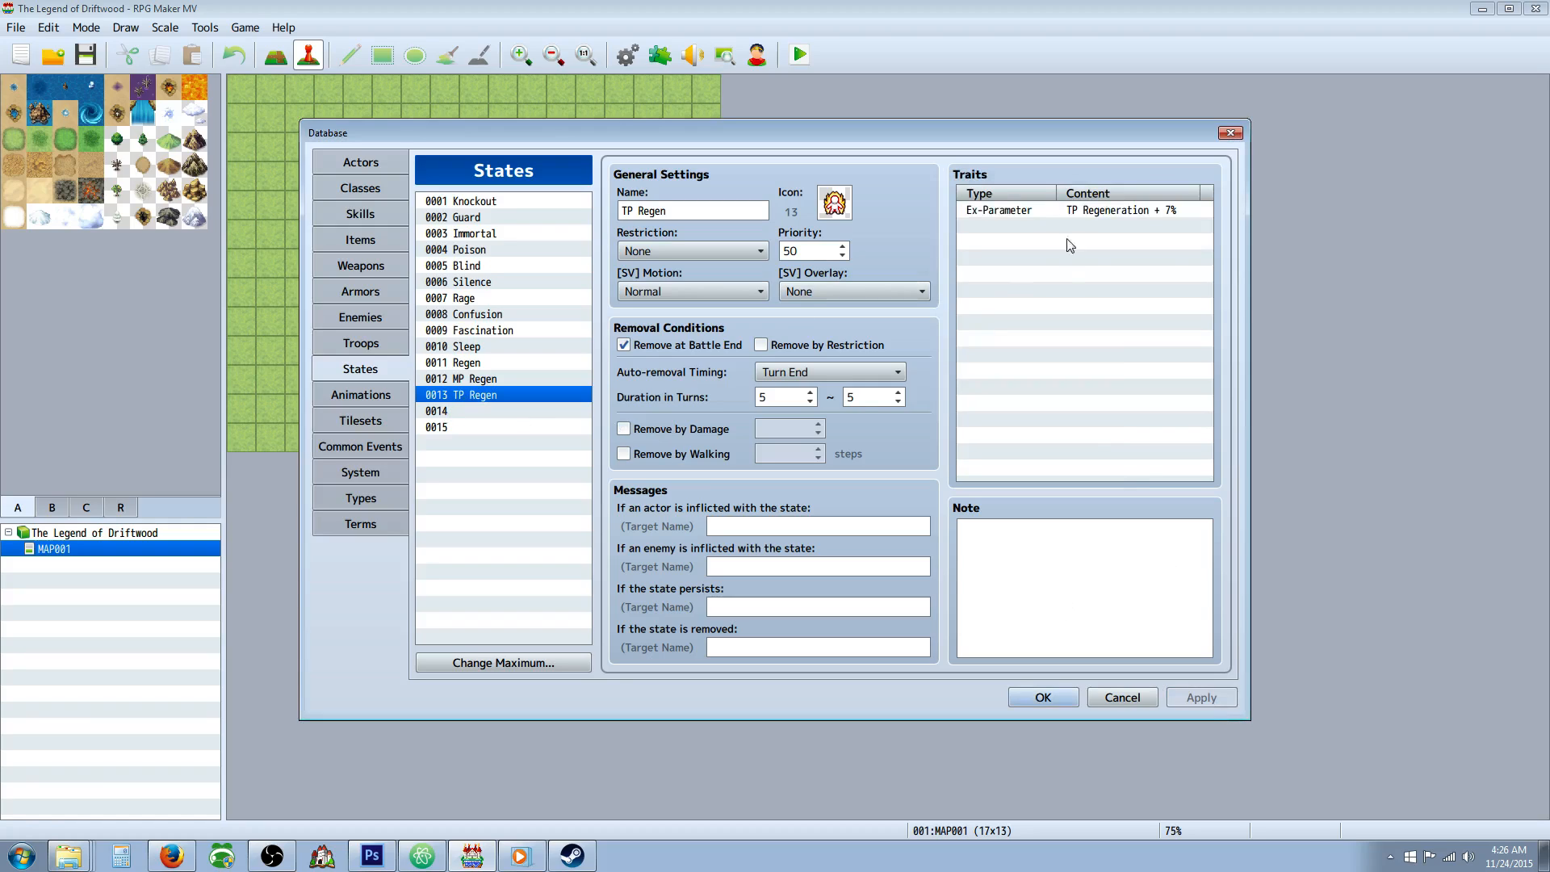
# Set the TP Regen state's TP Regeneration trait to 10%.
pyautogui.rightClick(1064, 209)
pyautogui.click(1082, 216)
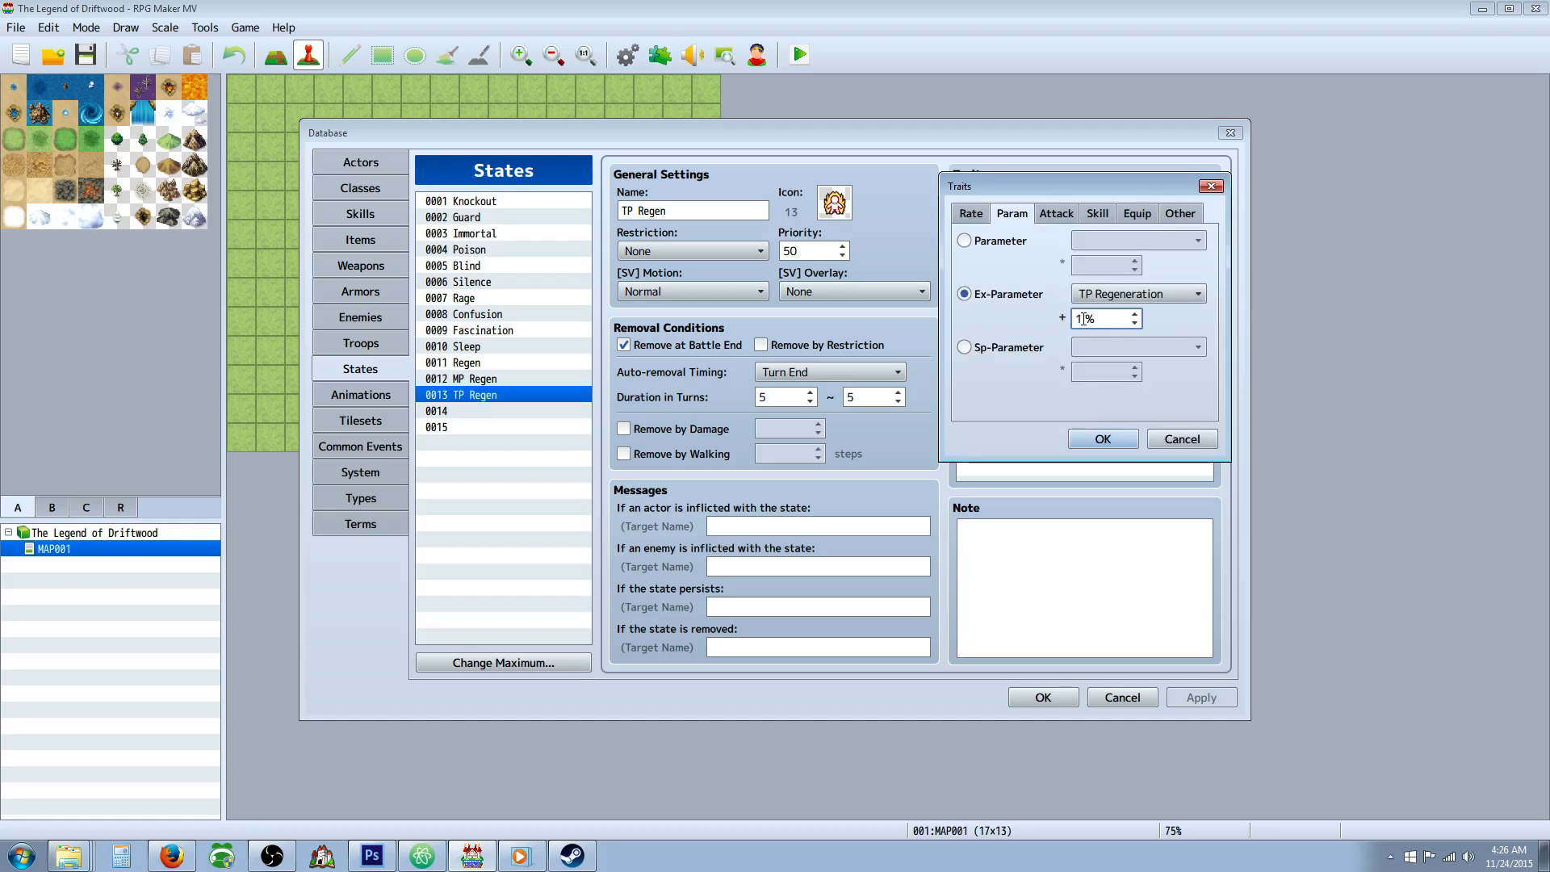
pyautogui.click(1117, 442)
# Set the MP Regen state's MP Regeneration trait to 10%, apply the database changes and check the three regeneration states.
pyautogui.click(470, 379)
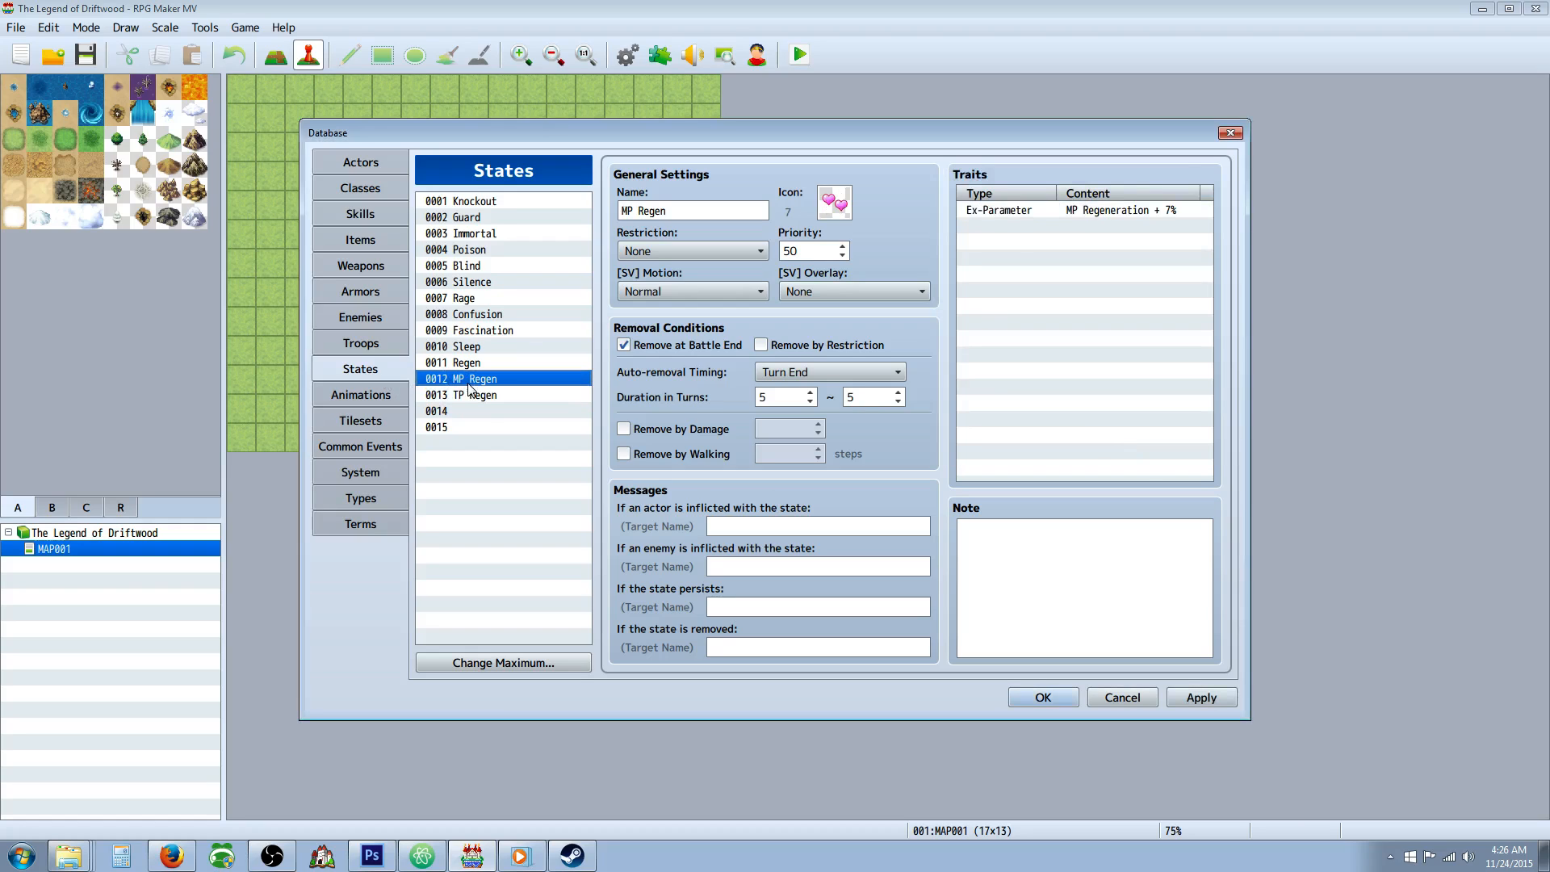
pyautogui.doubleClick(1030, 216)
pyautogui.write('1')
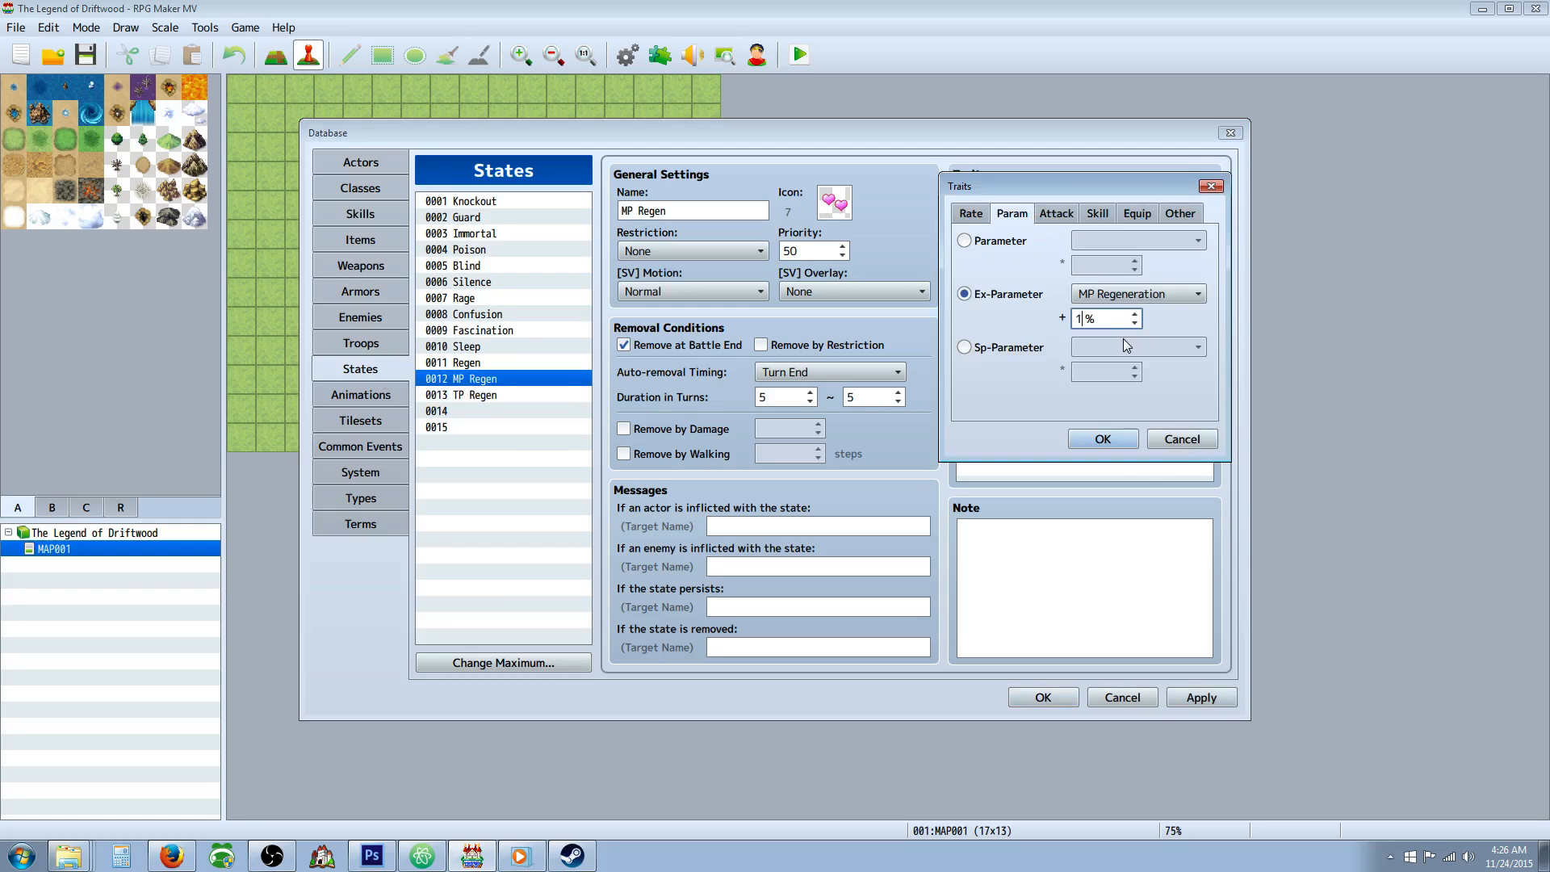
pyautogui.write('0')
pyautogui.click(1110, 441)
pyautogui.click(1209, 696)
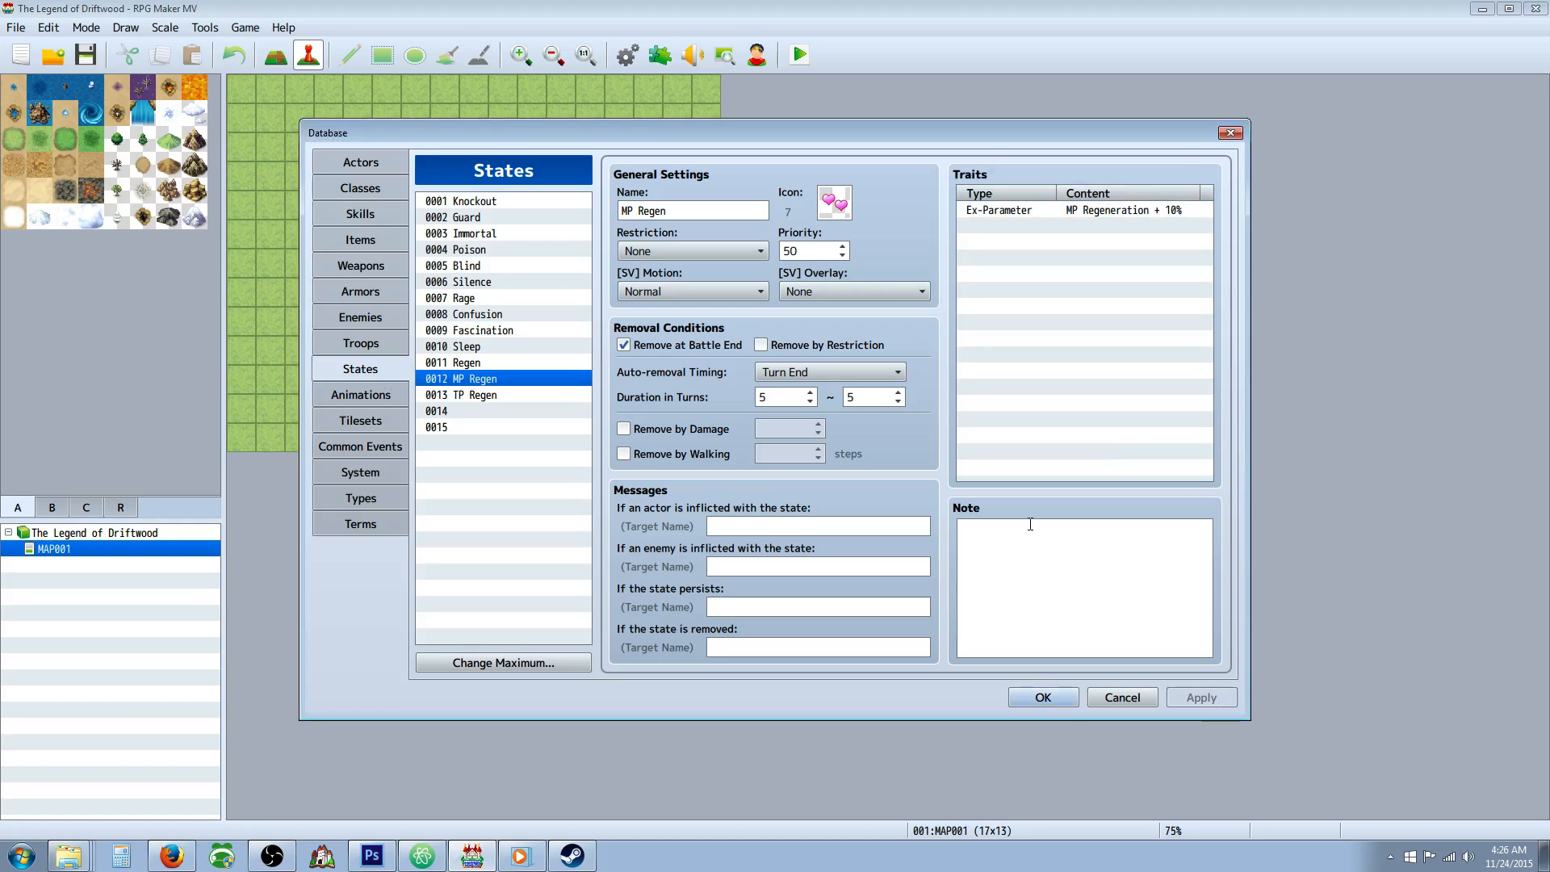
pyautogui.click(497, 394)
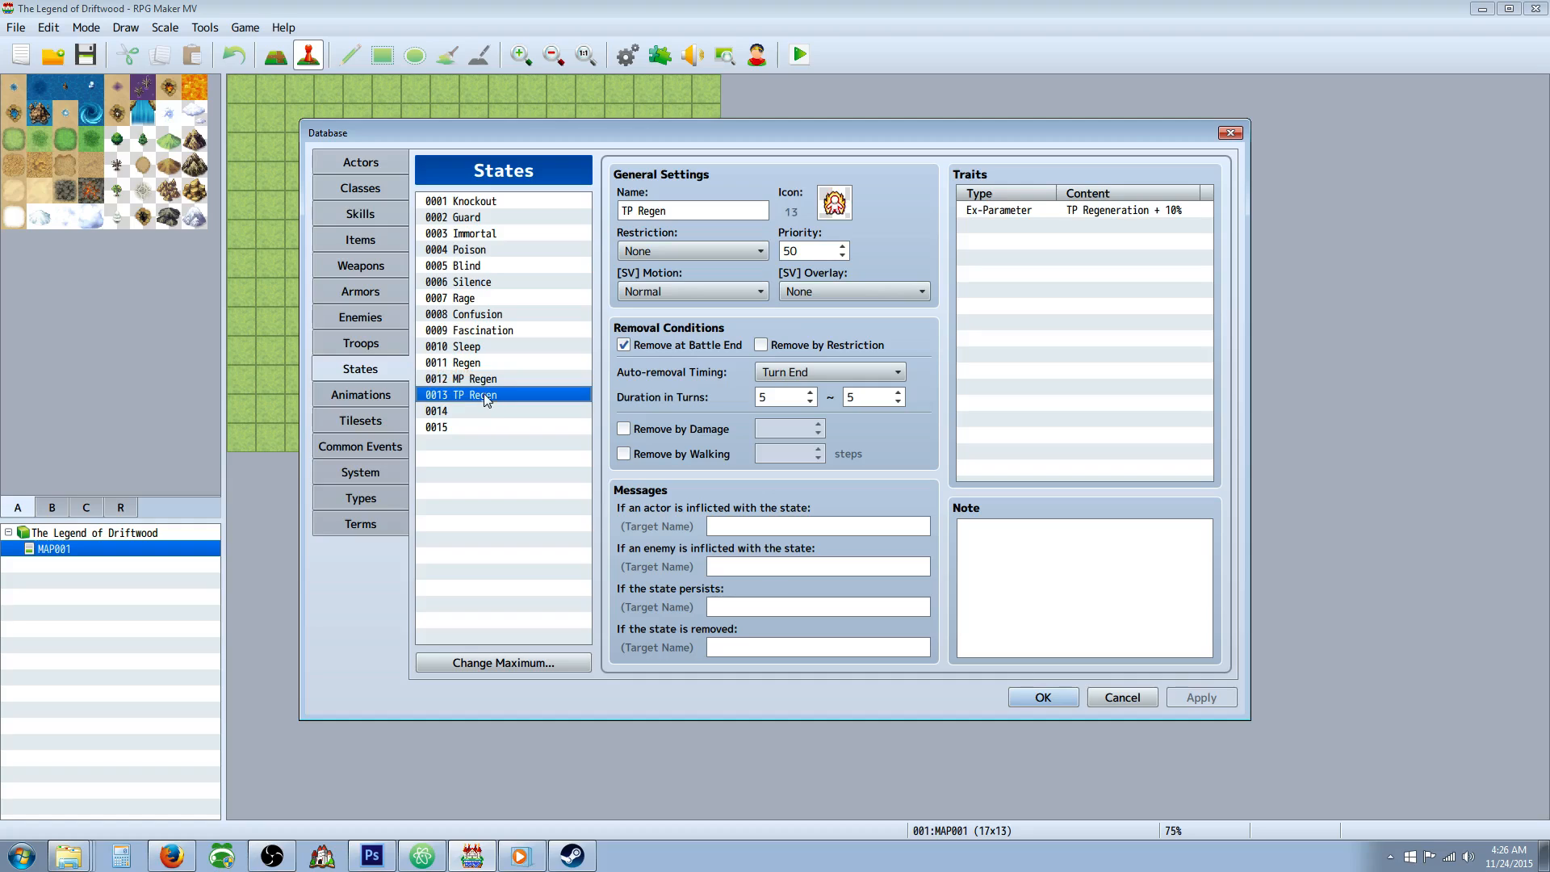
pyautogui.click(435, 381)
pyautogui.click(467, 364)
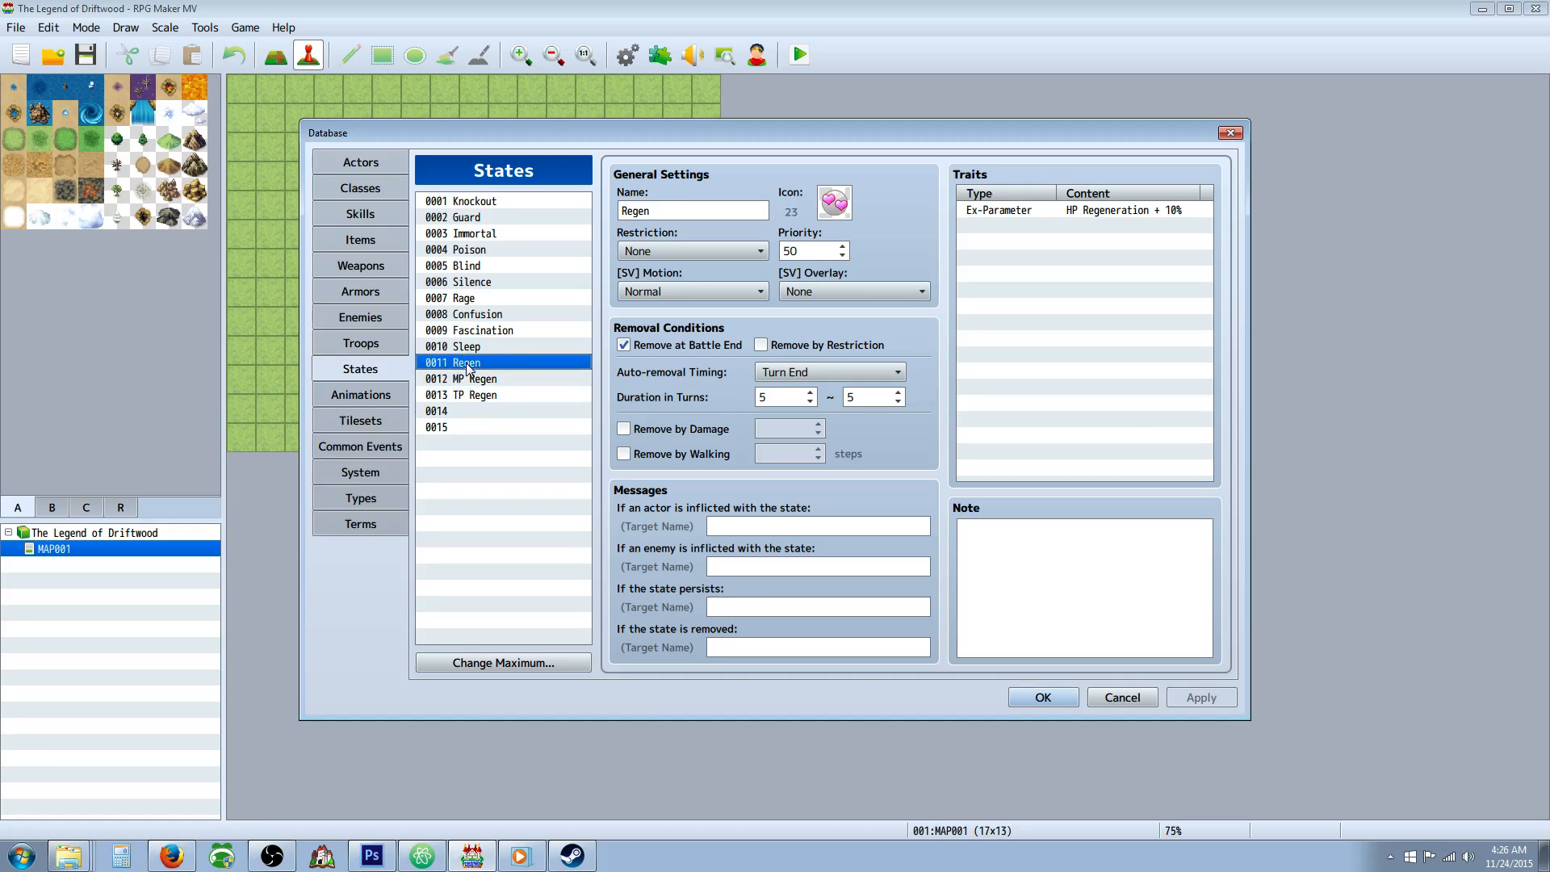
# Name state 0014 "Haste" and assign it icon 29.
pyautogui.click(476, 410)
pyautogui.click(656, 216)
pyautogui.write('Haste')
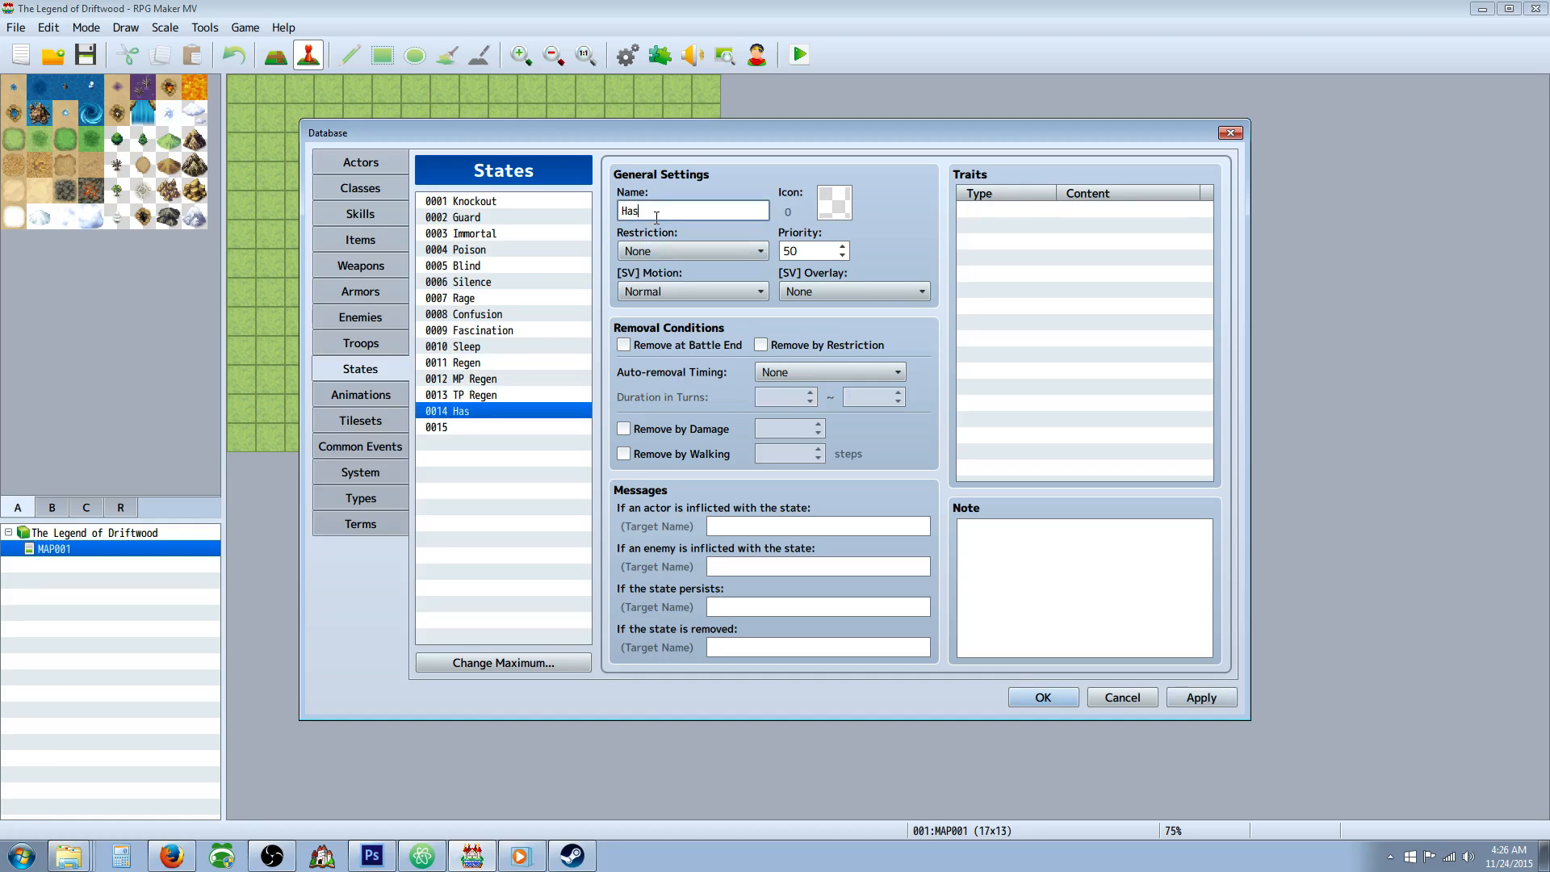
pyautogui.doubleClick(839, 215)
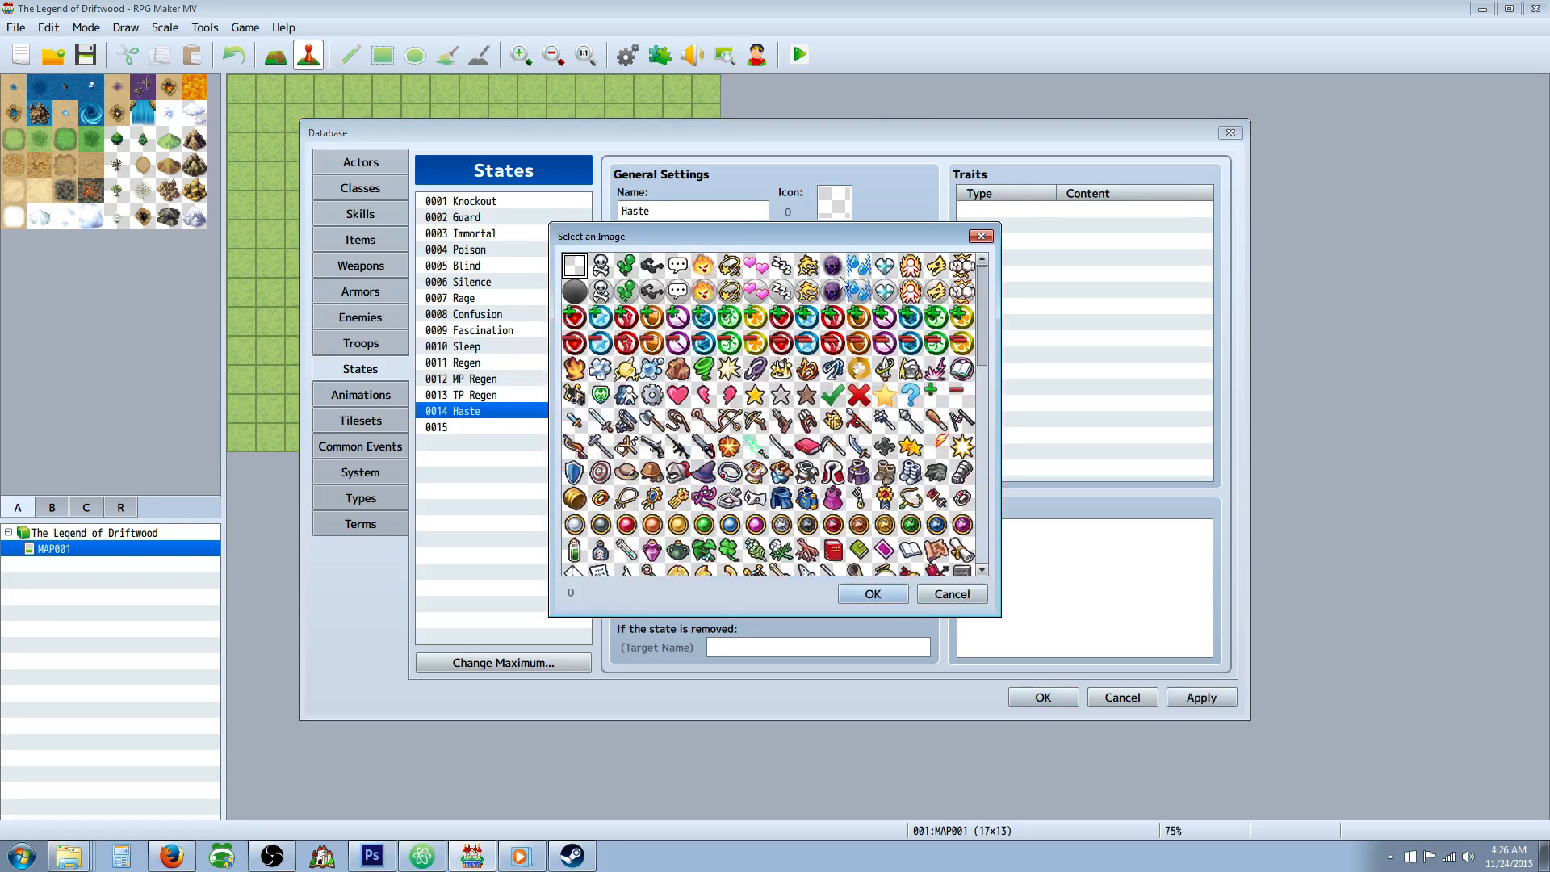
pyautogui.click(910, 291)
pyautogui.doubleClick(912, 293)
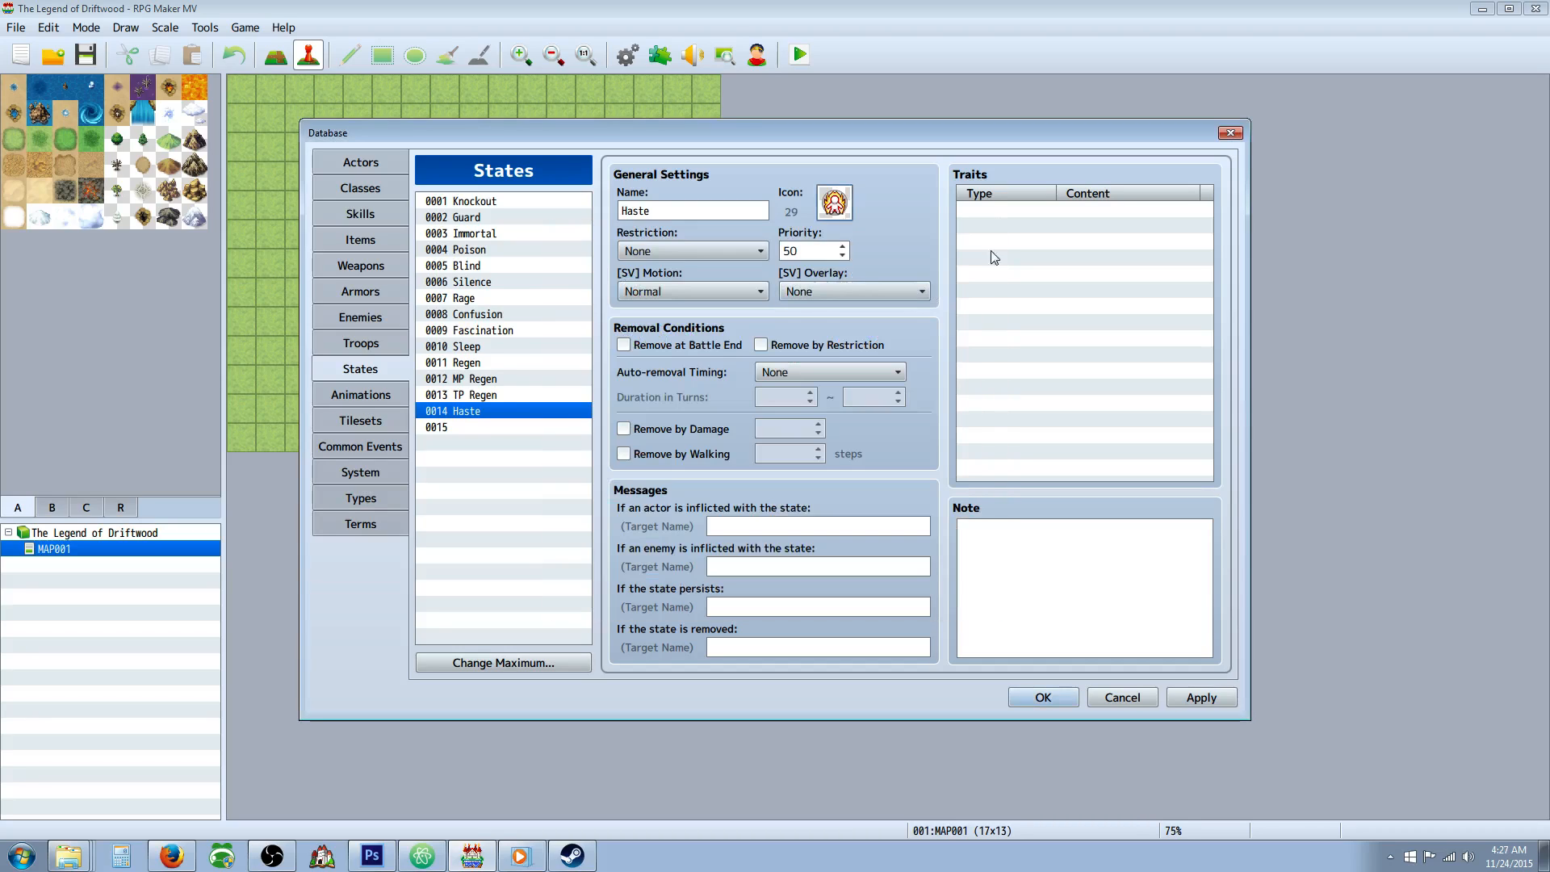
# Add a Parameter trait to the Haste state that multiplies Agility by 120%.
pyautogui.click(484, 395)
pyautogui.click(485, 411)
pyautogui.doubleClick(1009, 212)
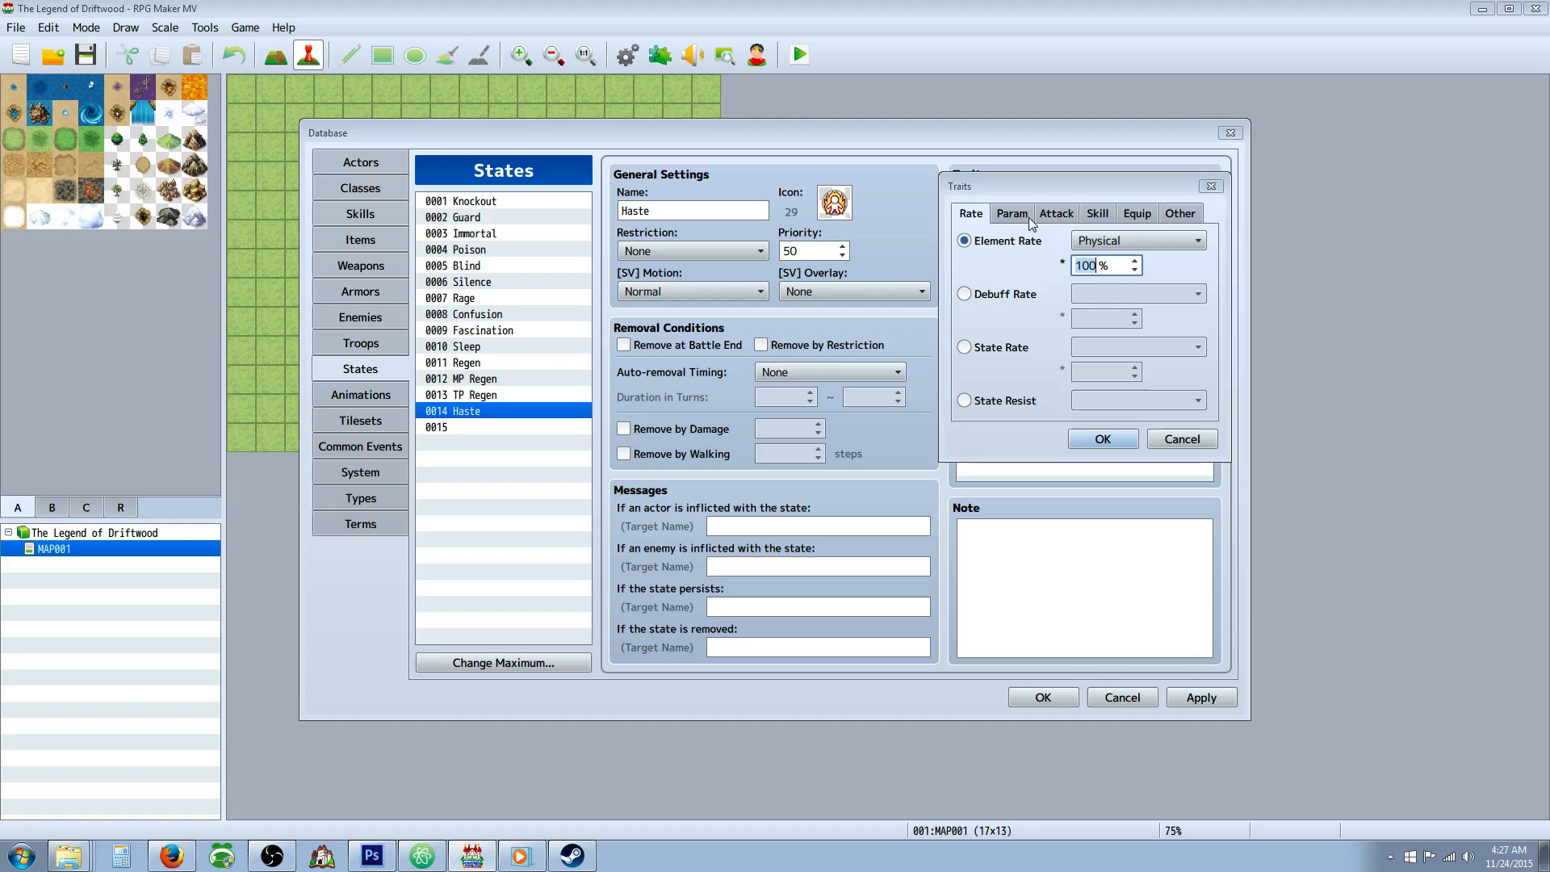
pyautogui.click(1011, 213)
pyautogui.click(1009, 241)
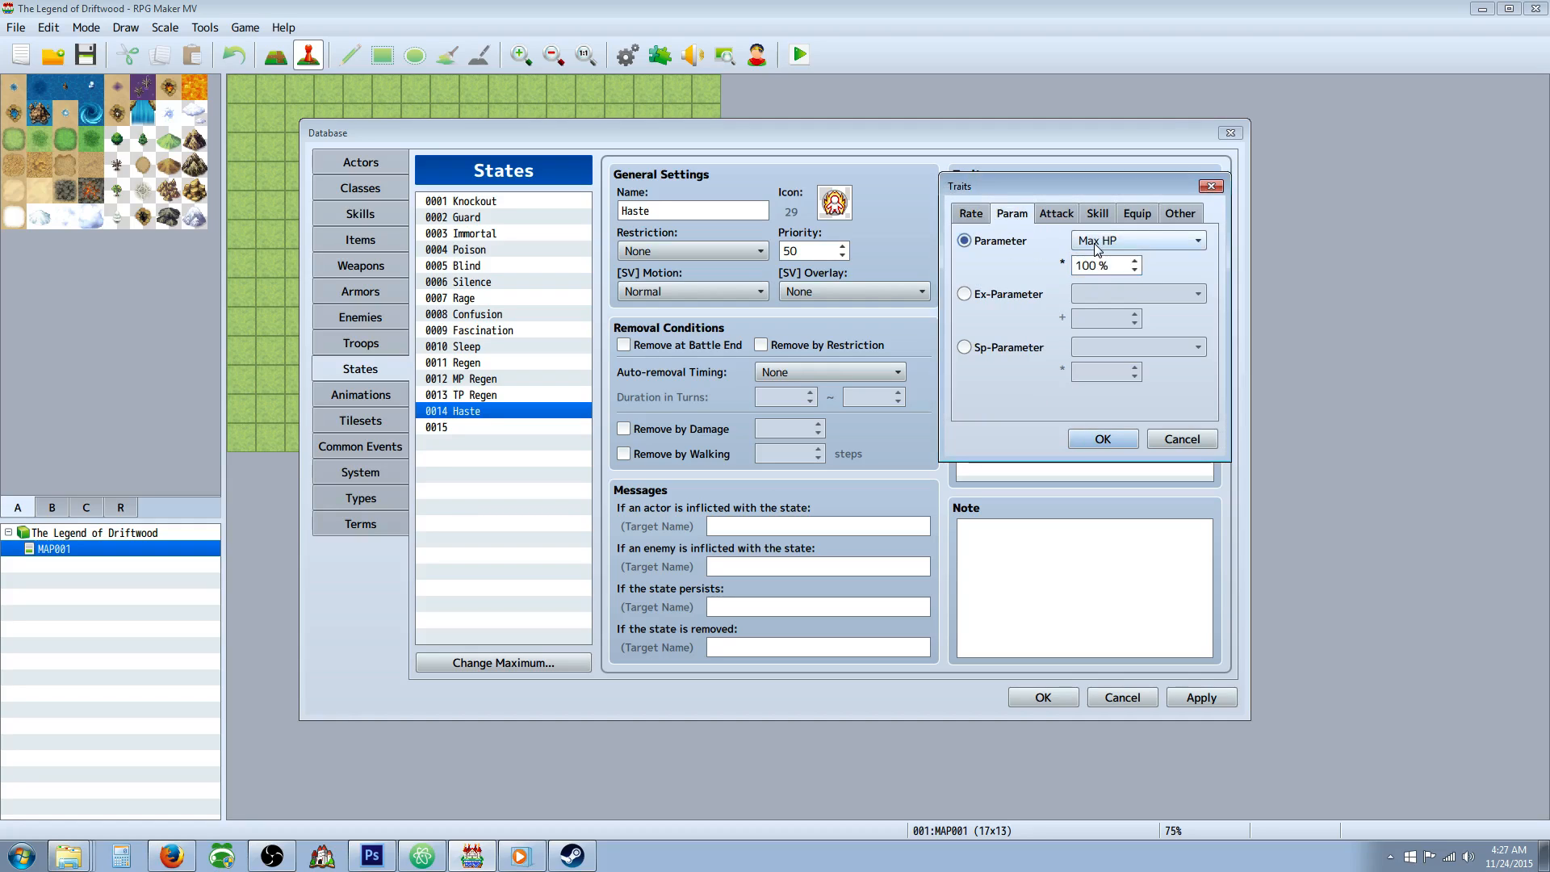
pyautogui.click(1120, 236)
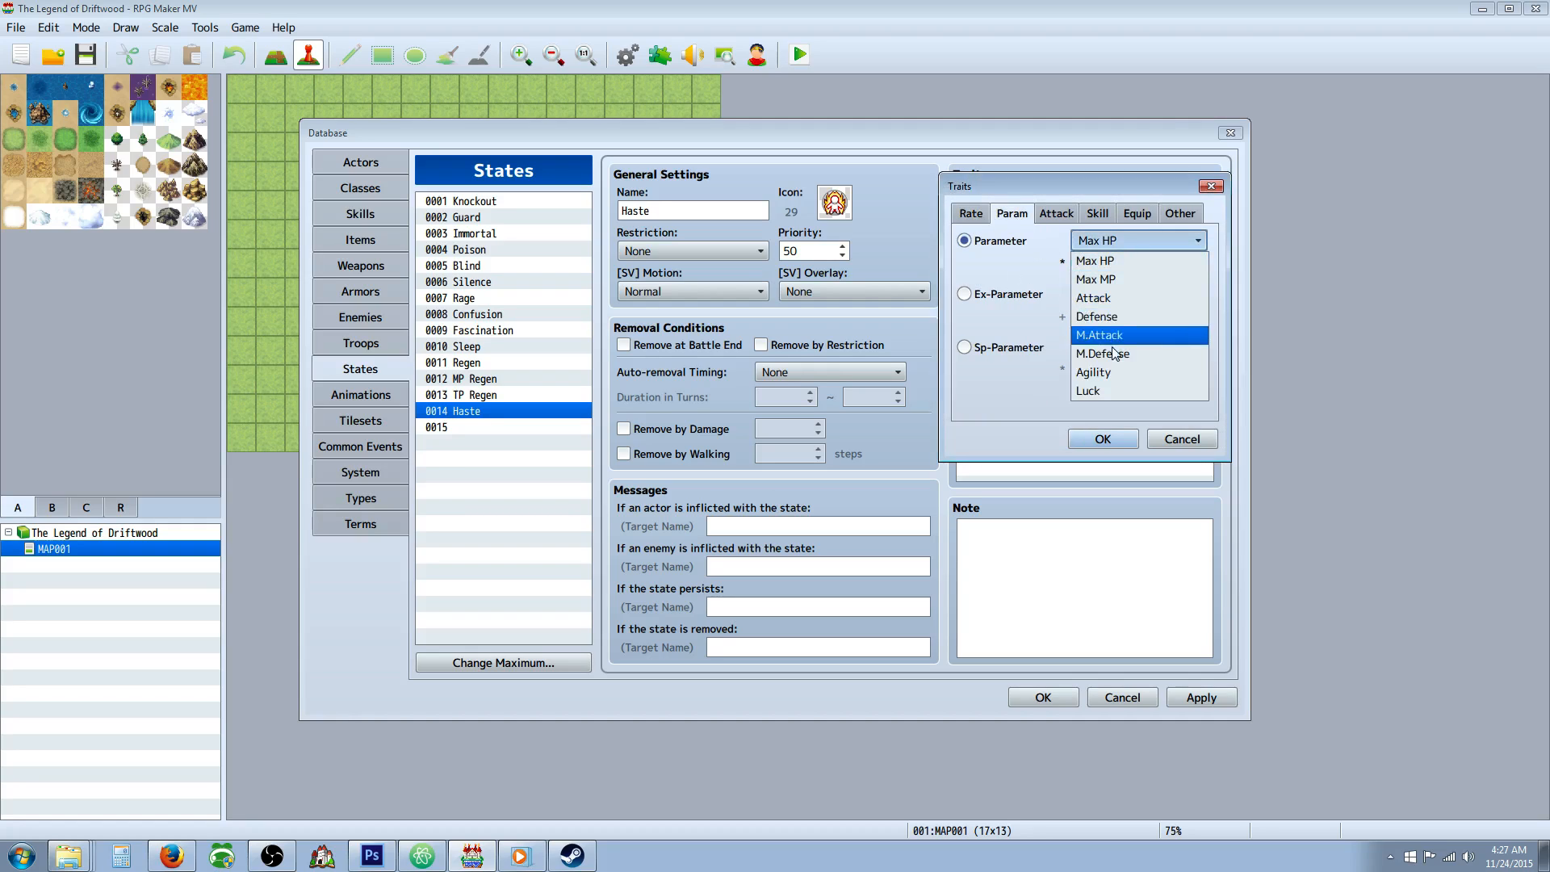
pyautogui.click(1111, 373)
pyautogui.write('120')
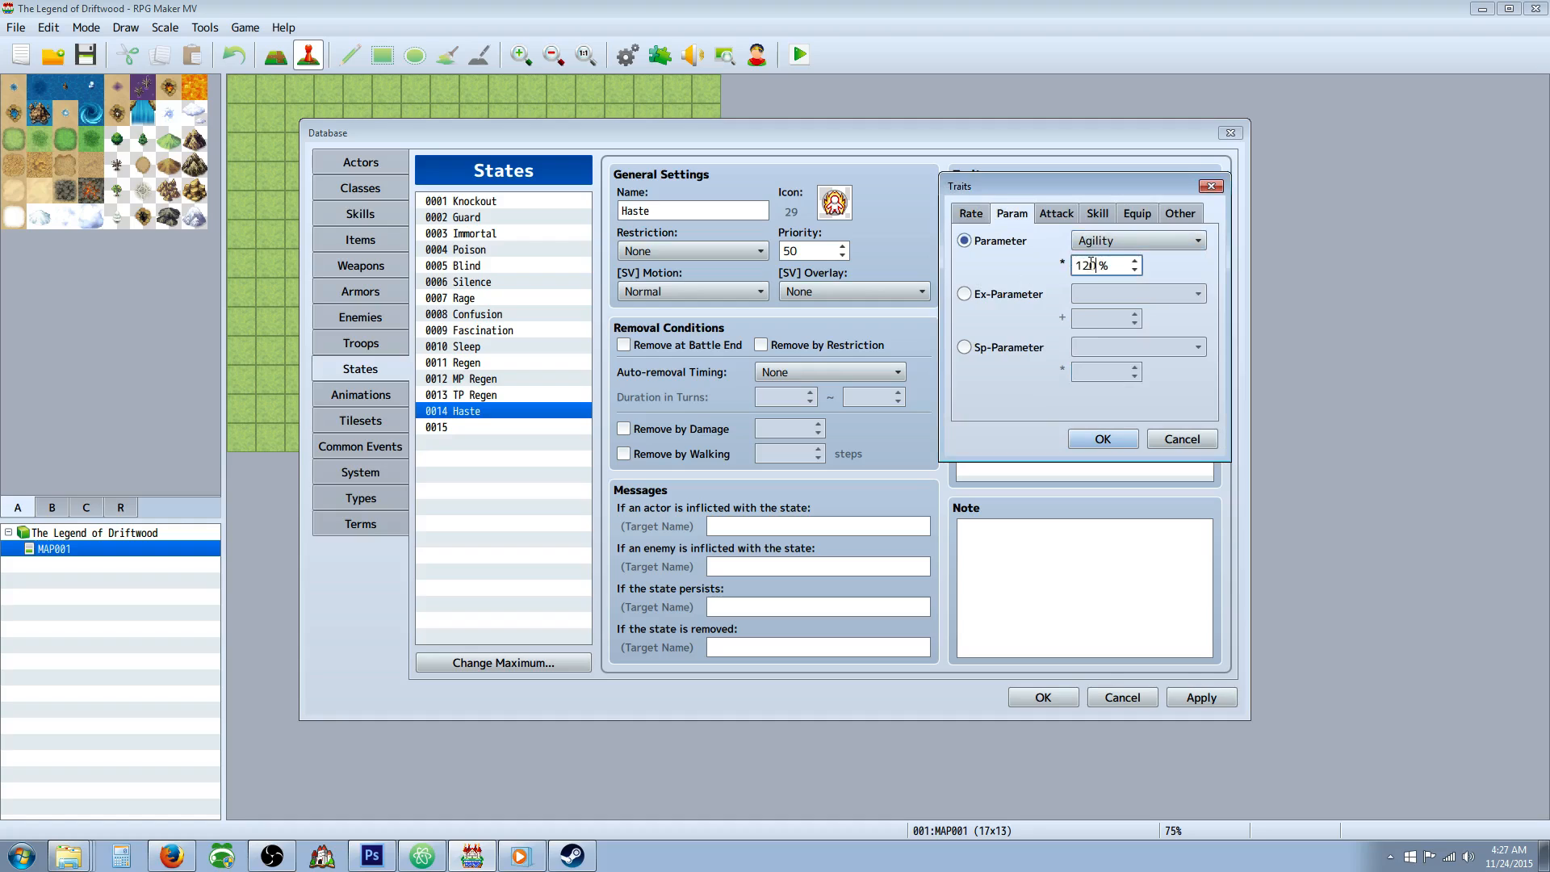
pyautogui.click(1102, 439)
# Add an Attack Speed trait of 50 to the Haste state.
pyautogui.rightClick(1001, 231)
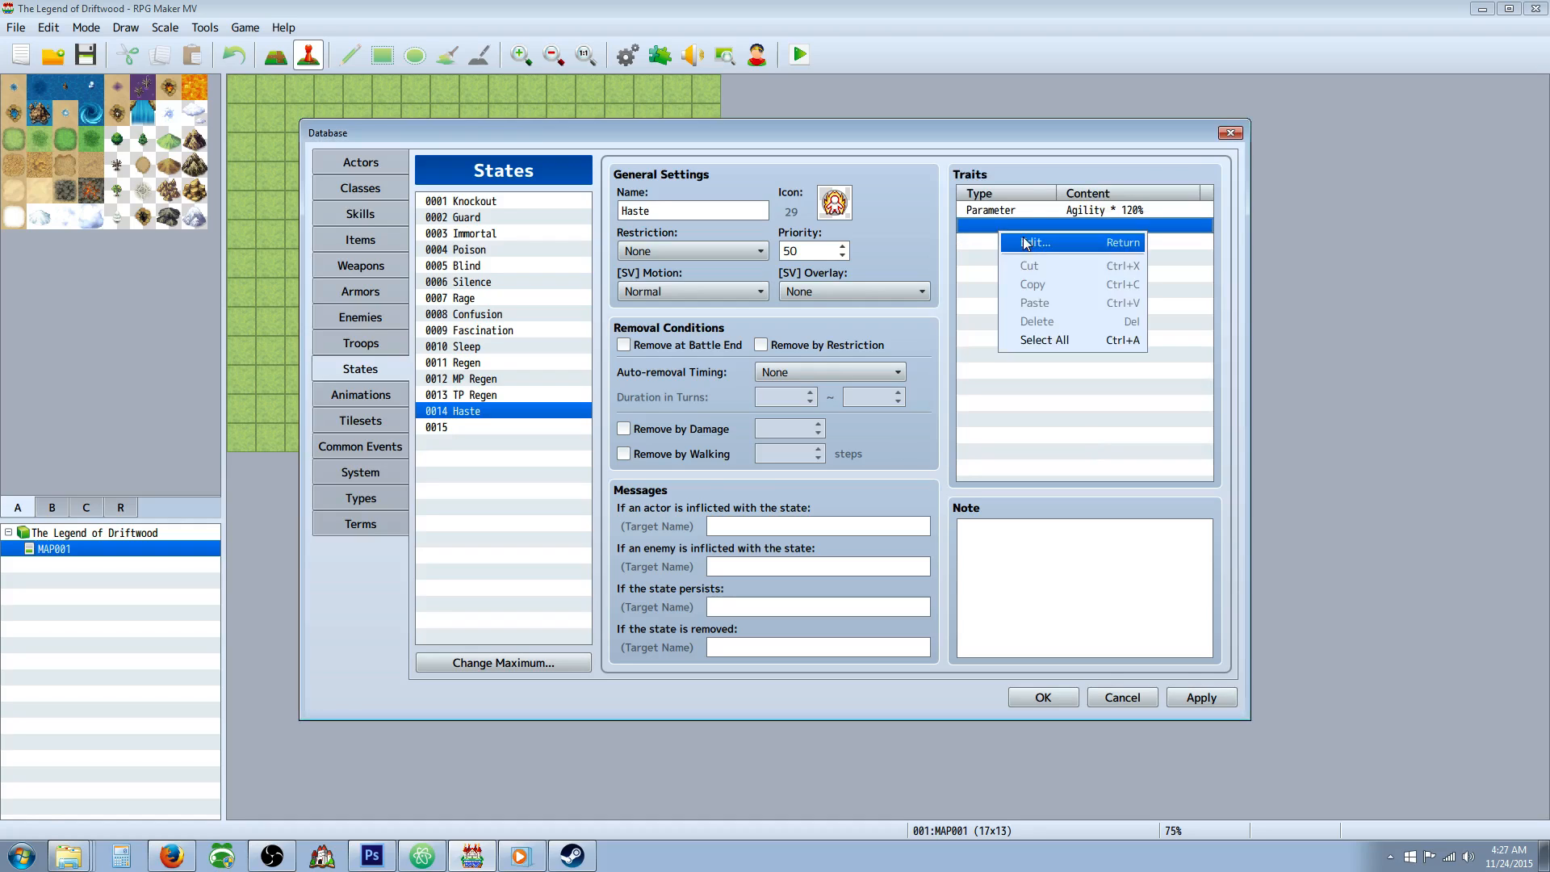
pyautogui.click(1041, 234)
pyautogui.click(1012, 213)
pyautogui.click(1054, 215)
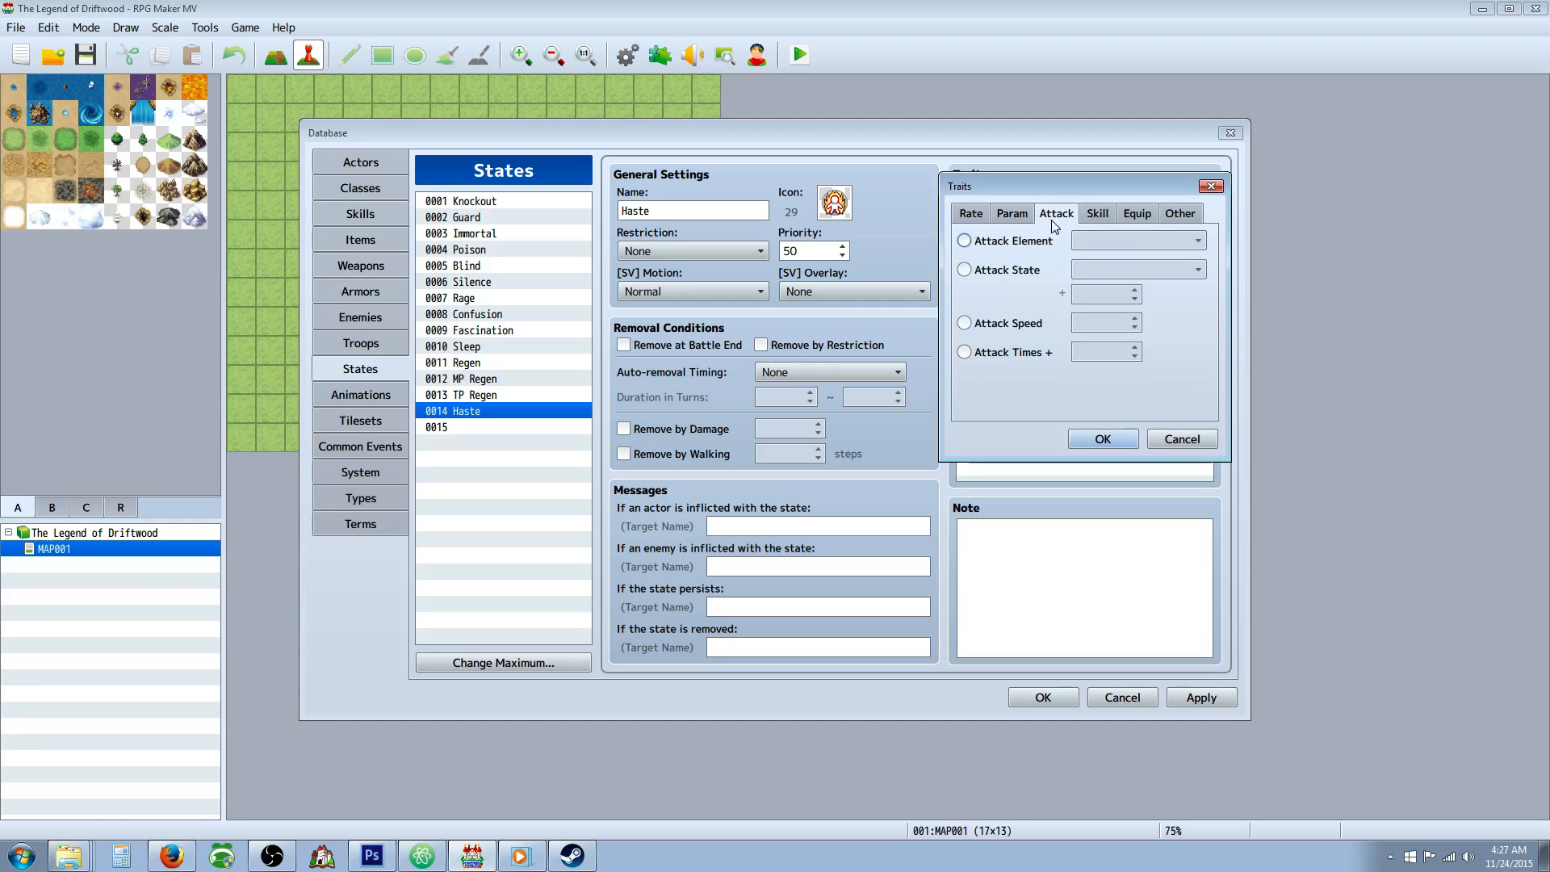
pyautogui.click(1026, 325)
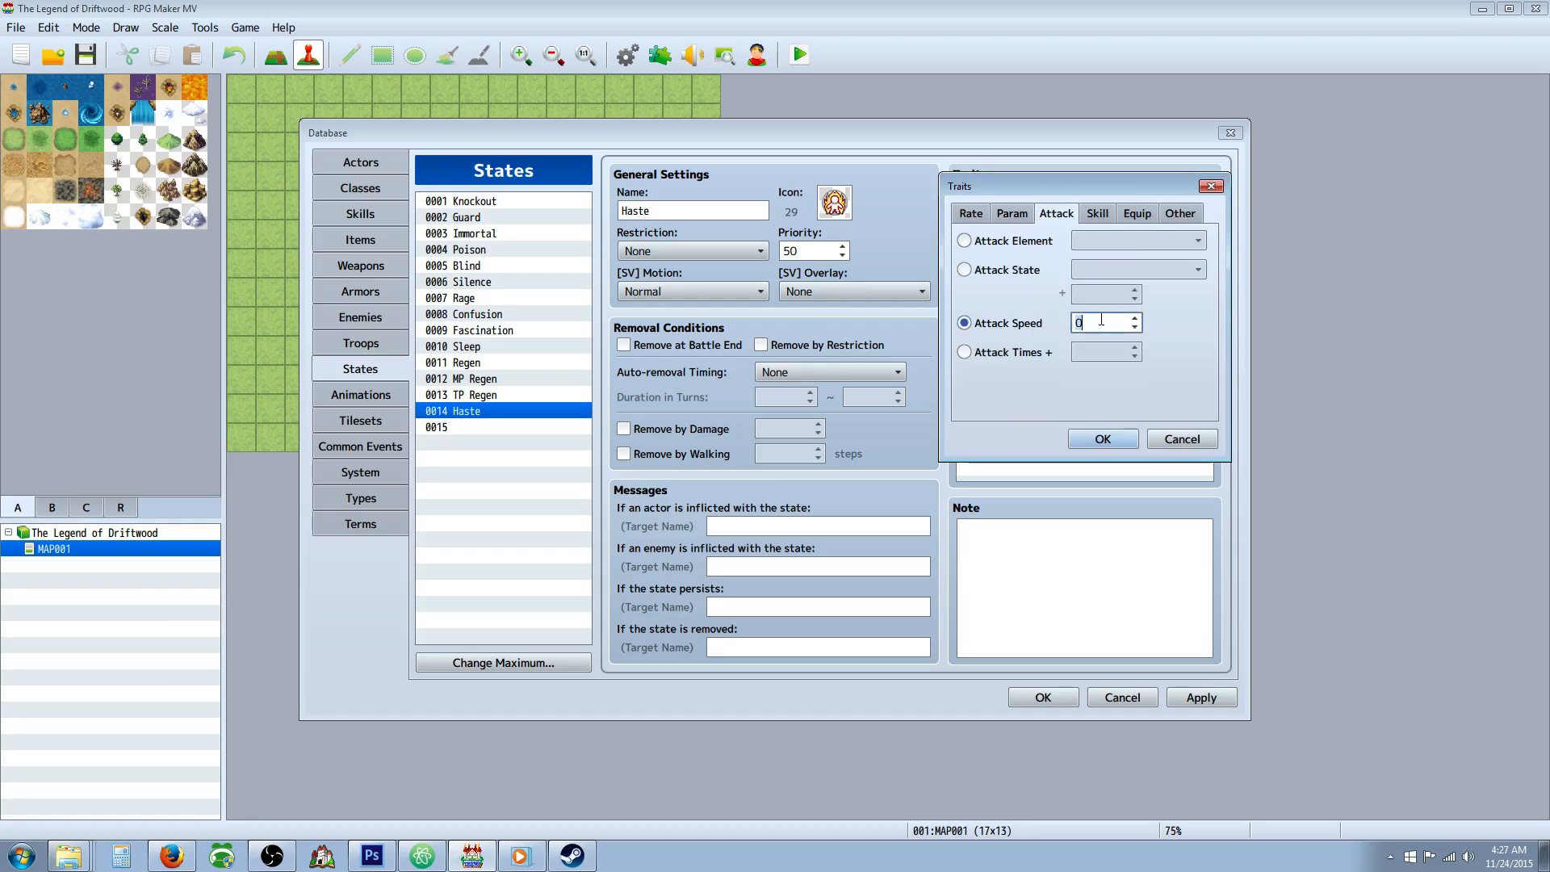
pyautogui.click(1102, 438)
# Enter the note tags <ATB Start: +25%> and <ATB Turn: +25%> for the Haste state and apply the database changes.
pyautogui.click(1069, 571)
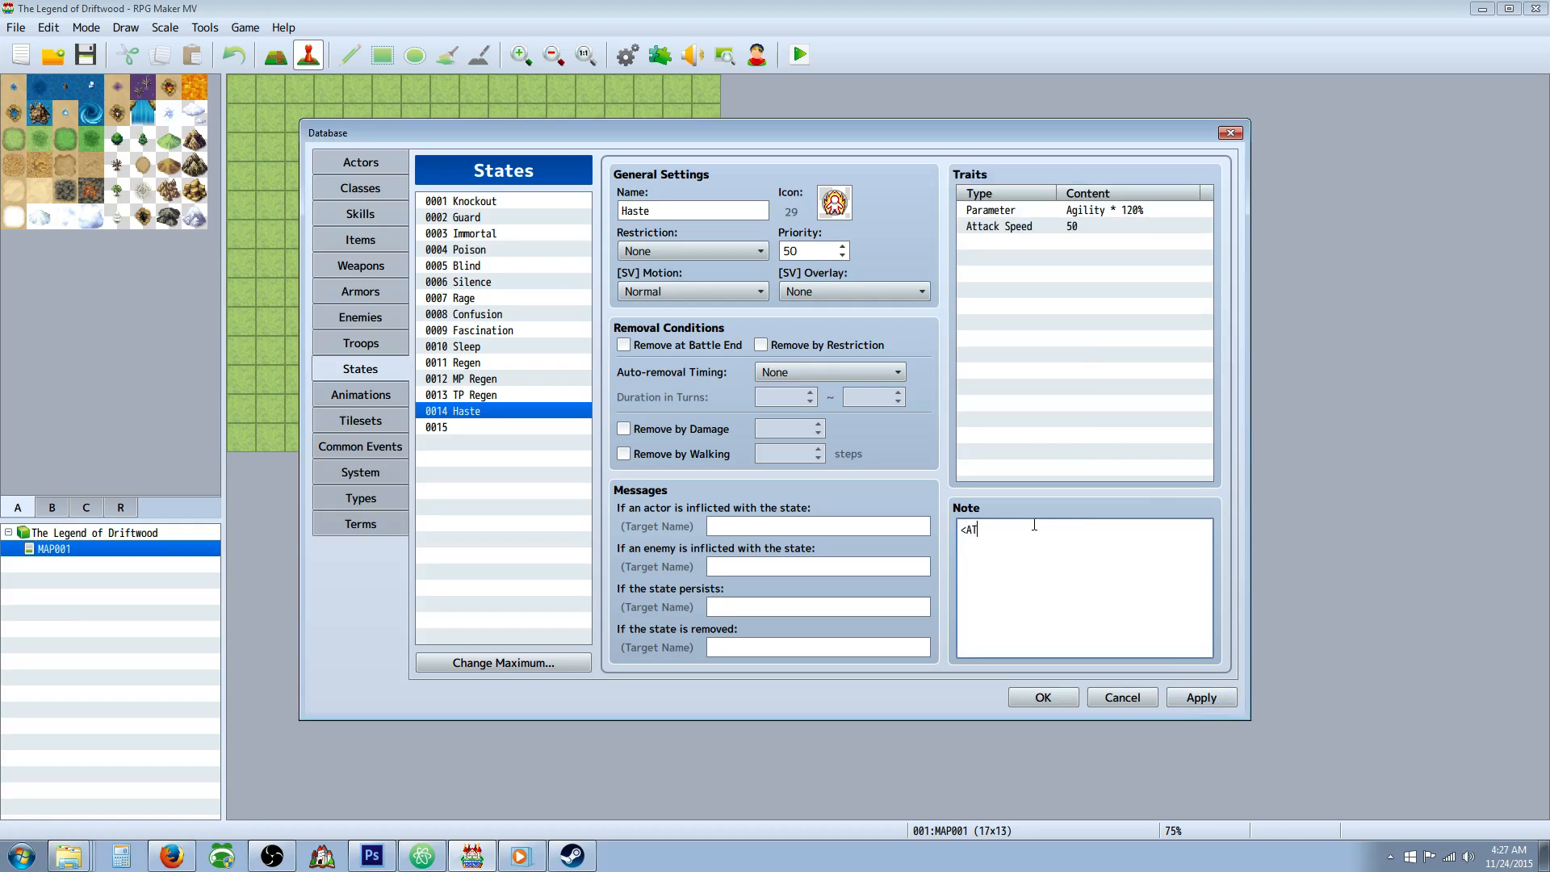
pyautogui.write('<ATB Start: +25%>')
pyautogui.click(1199, 704)
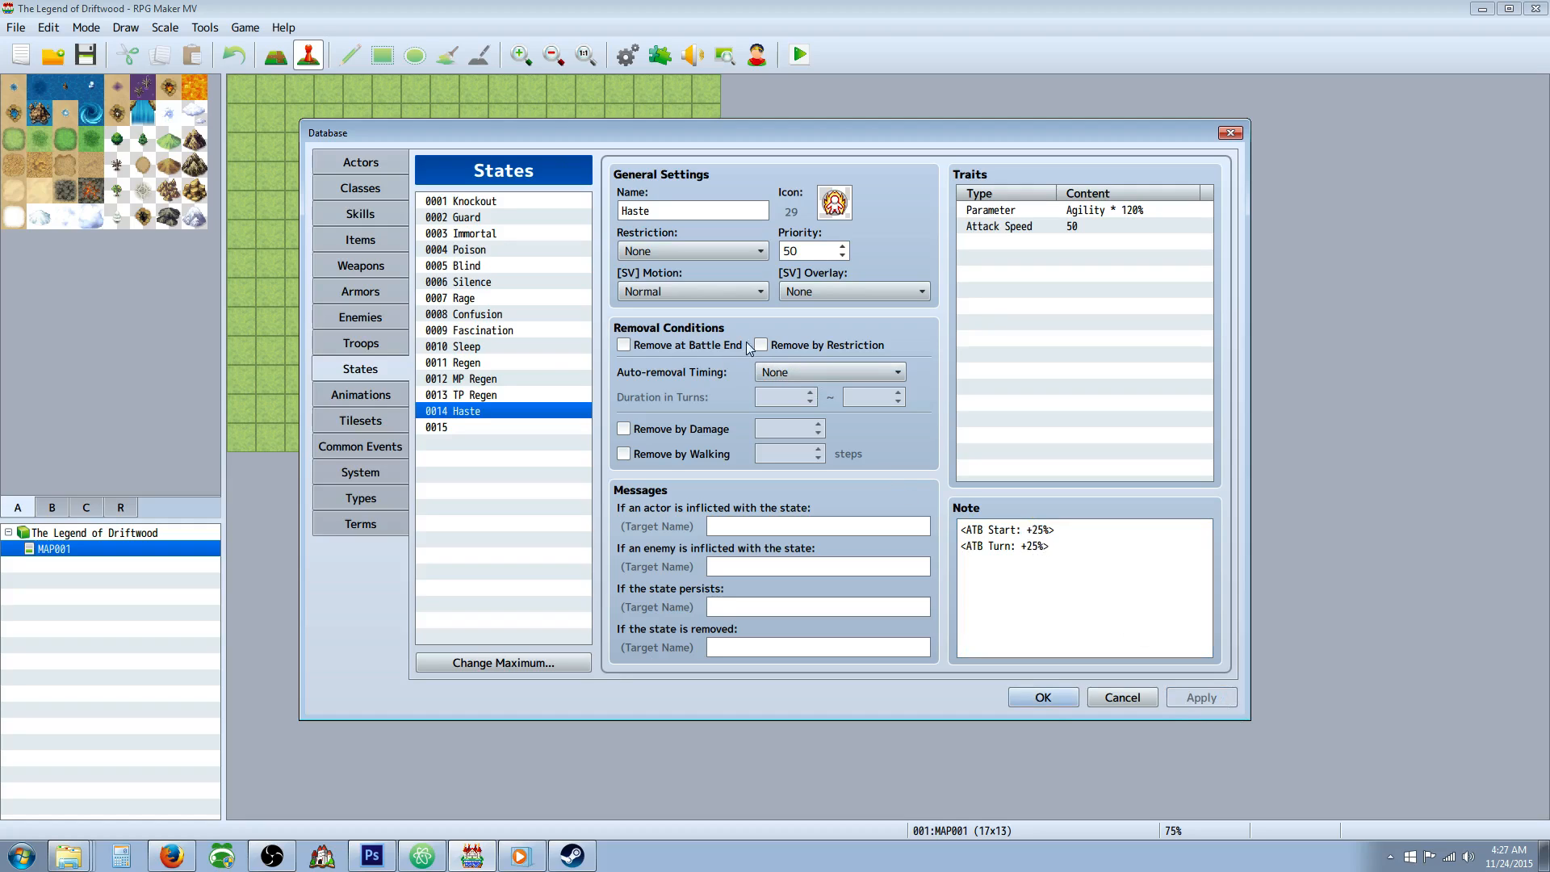
pyautogui.click(504, 431)
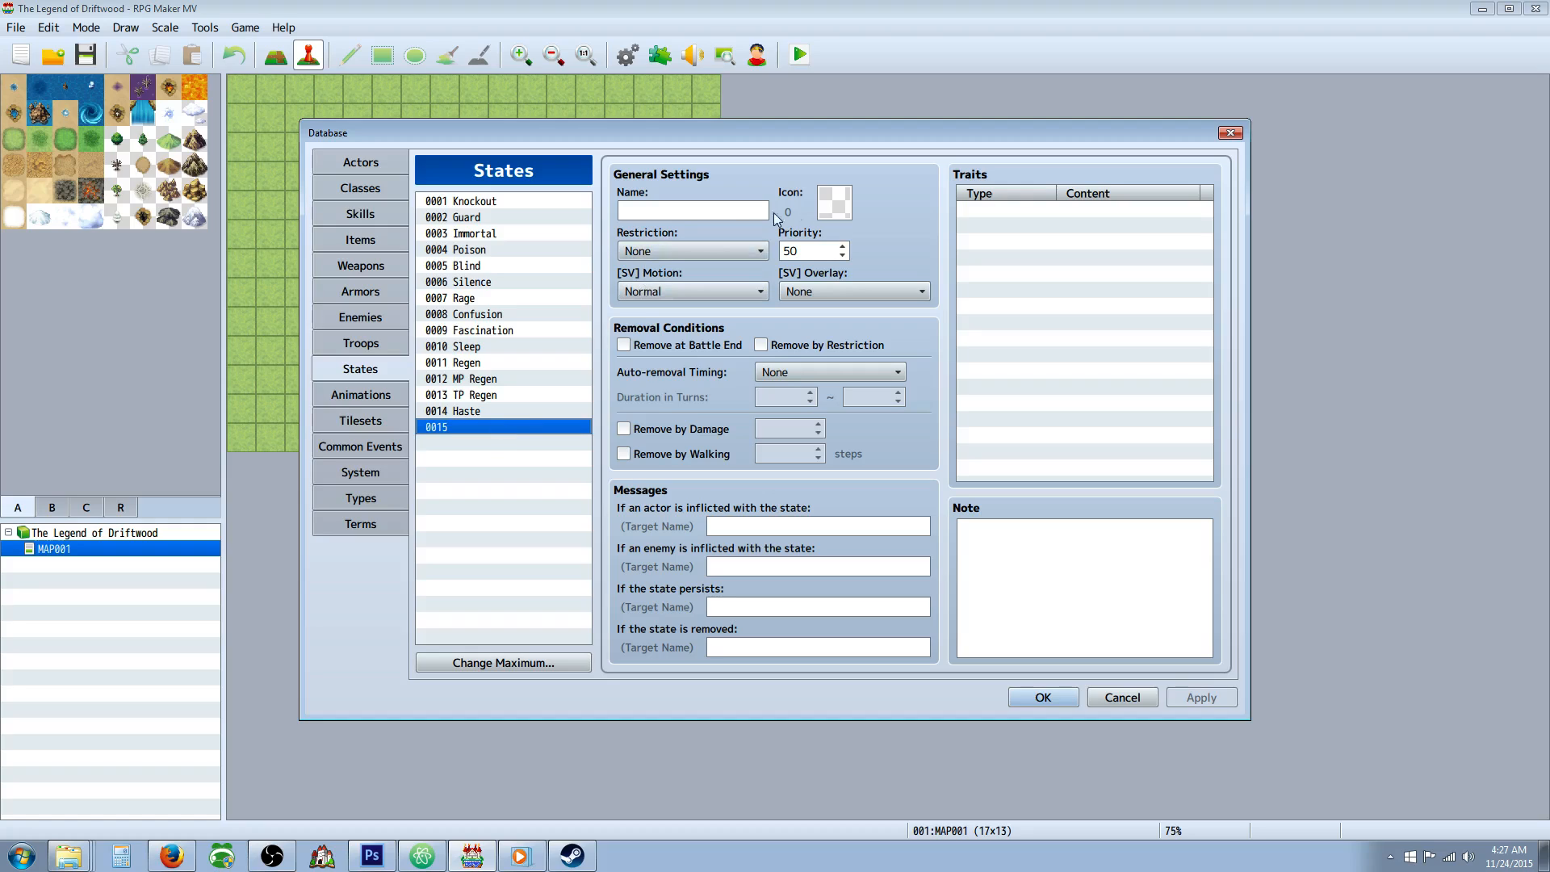
pyautogui.click(668, 213)
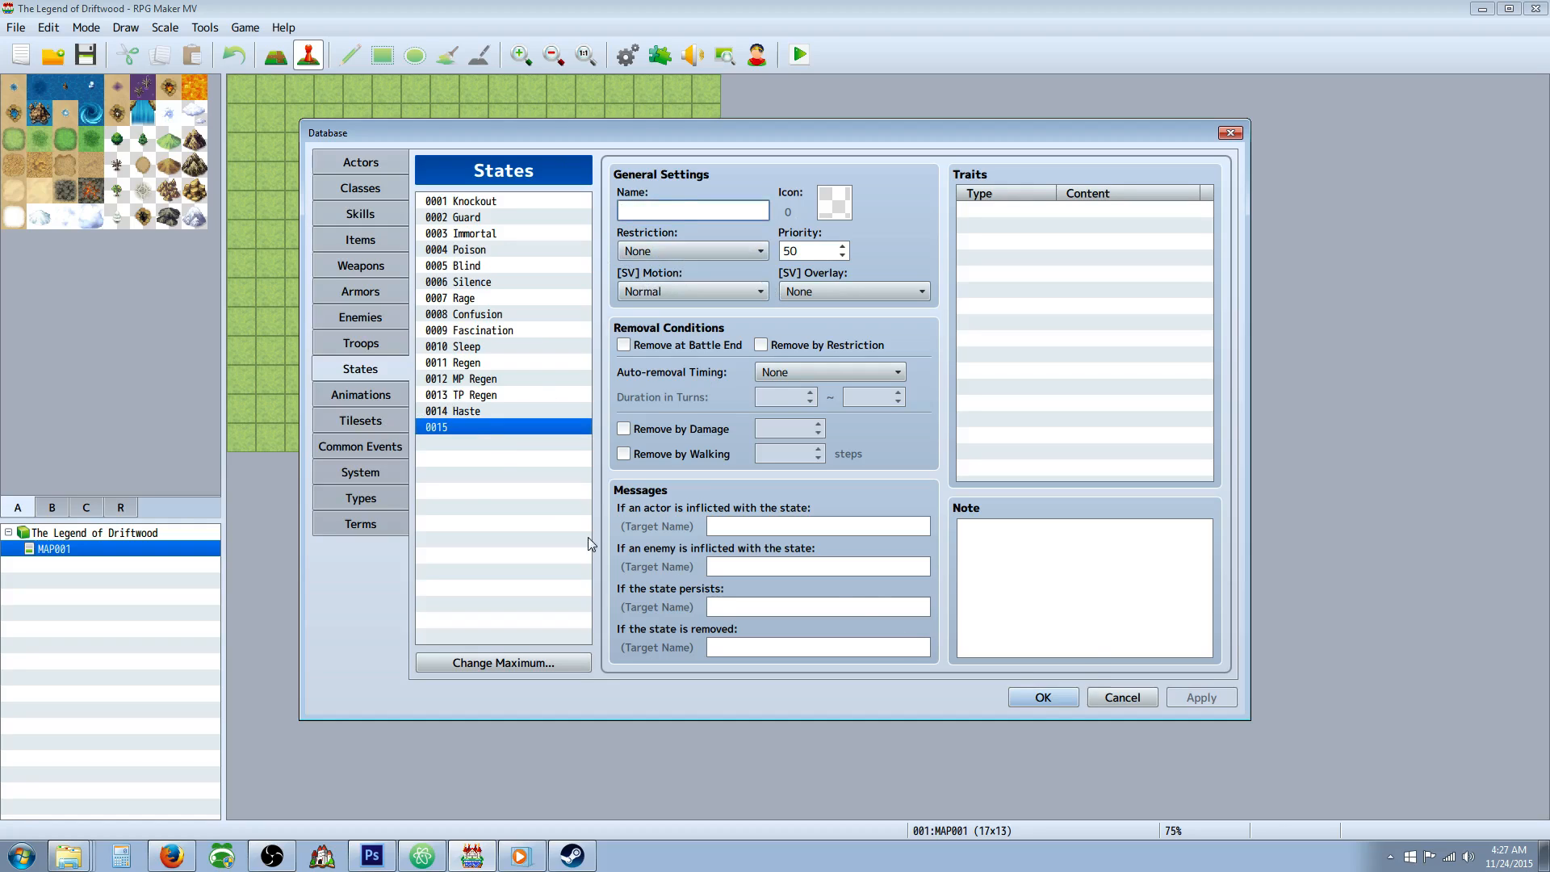
pyautogui.click(348, 346)
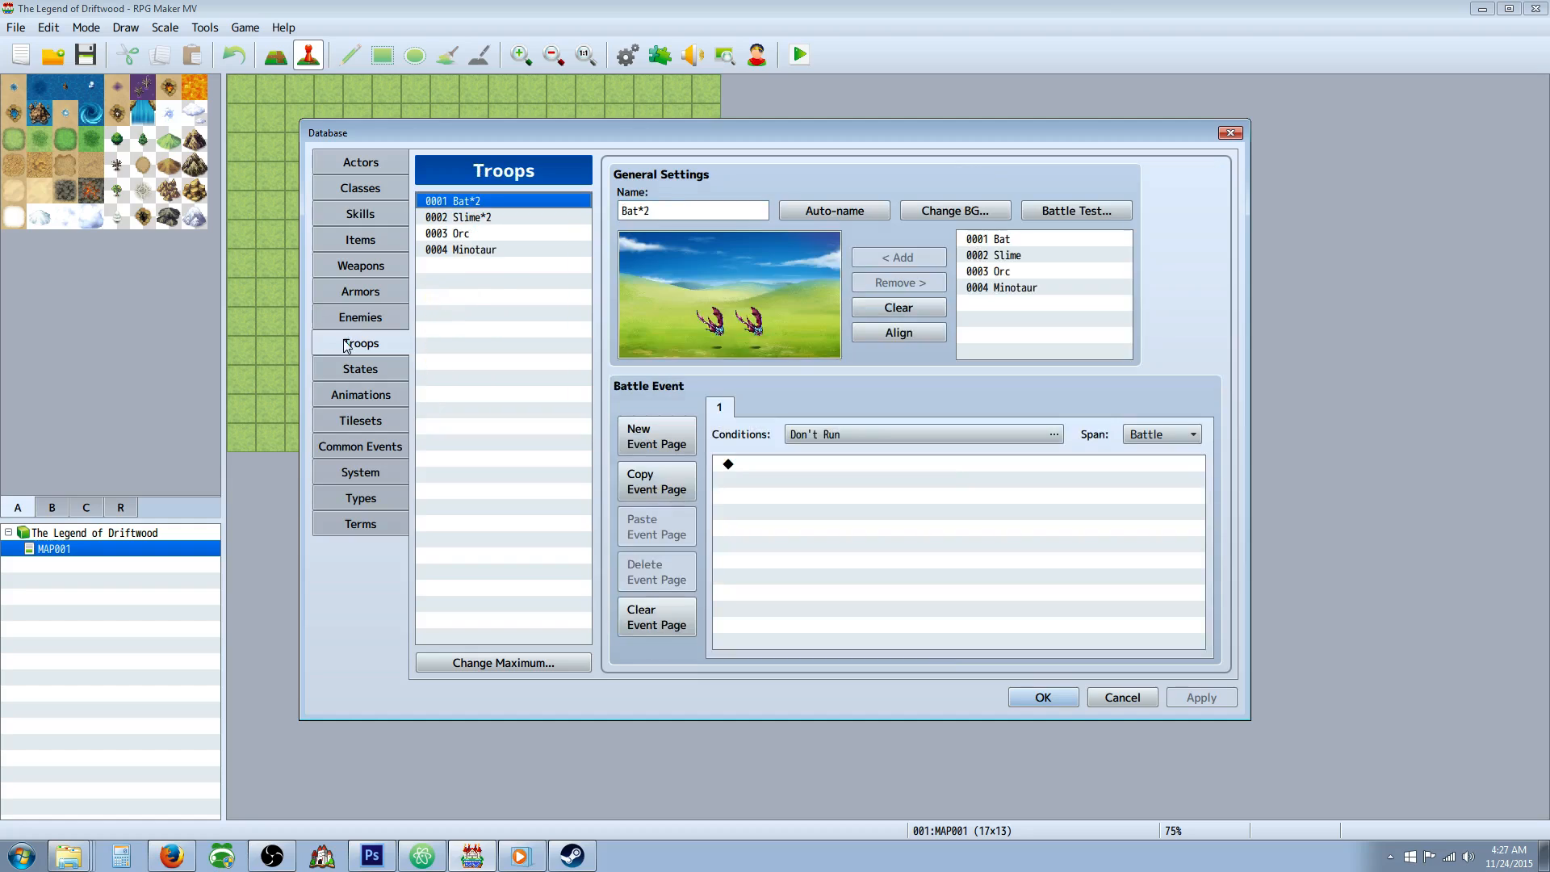
pyautogui.click(486, 223)
pyautogui.click(486, 233)
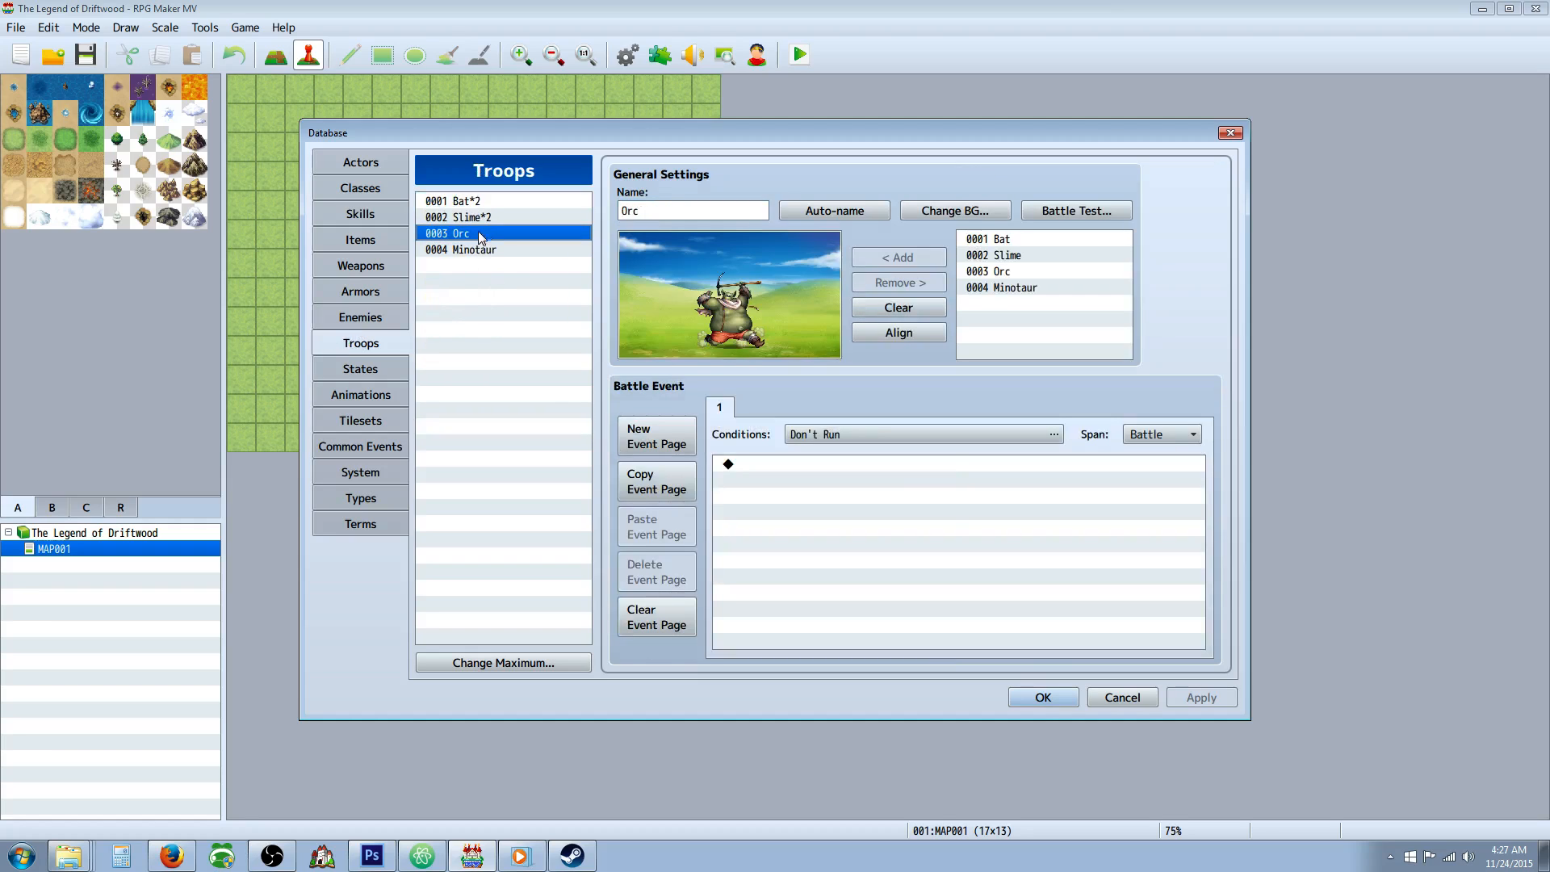
# Raise the maximum number of enemies to 20 and name enemy 0005 "-------" as a separator.
pyautogui.click(371, 321)
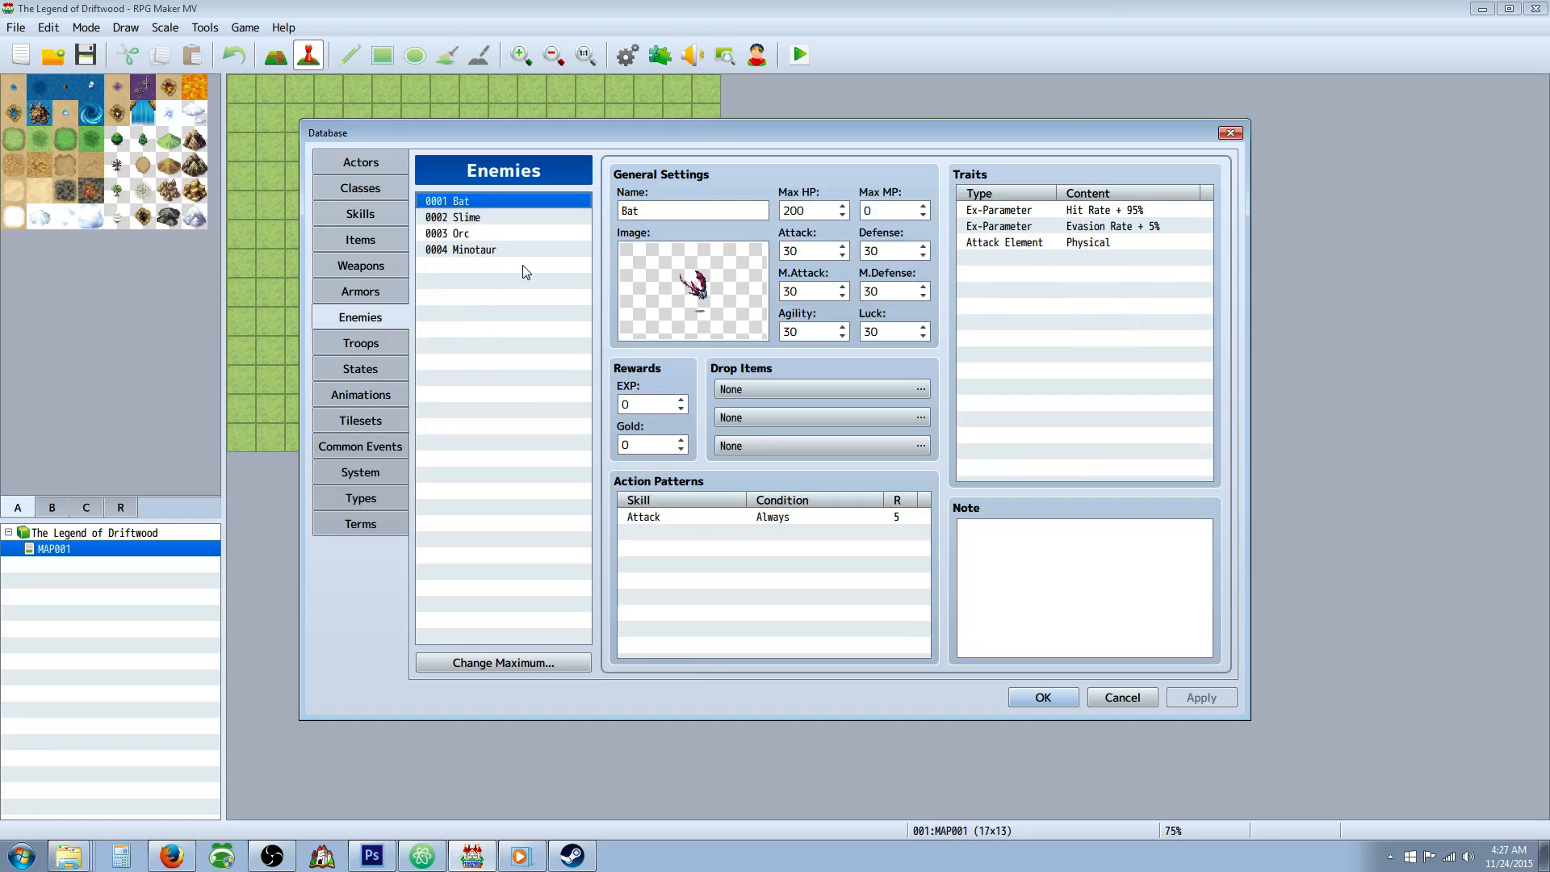
pyautogui.click(516, 665)
pyautogui.write('20')
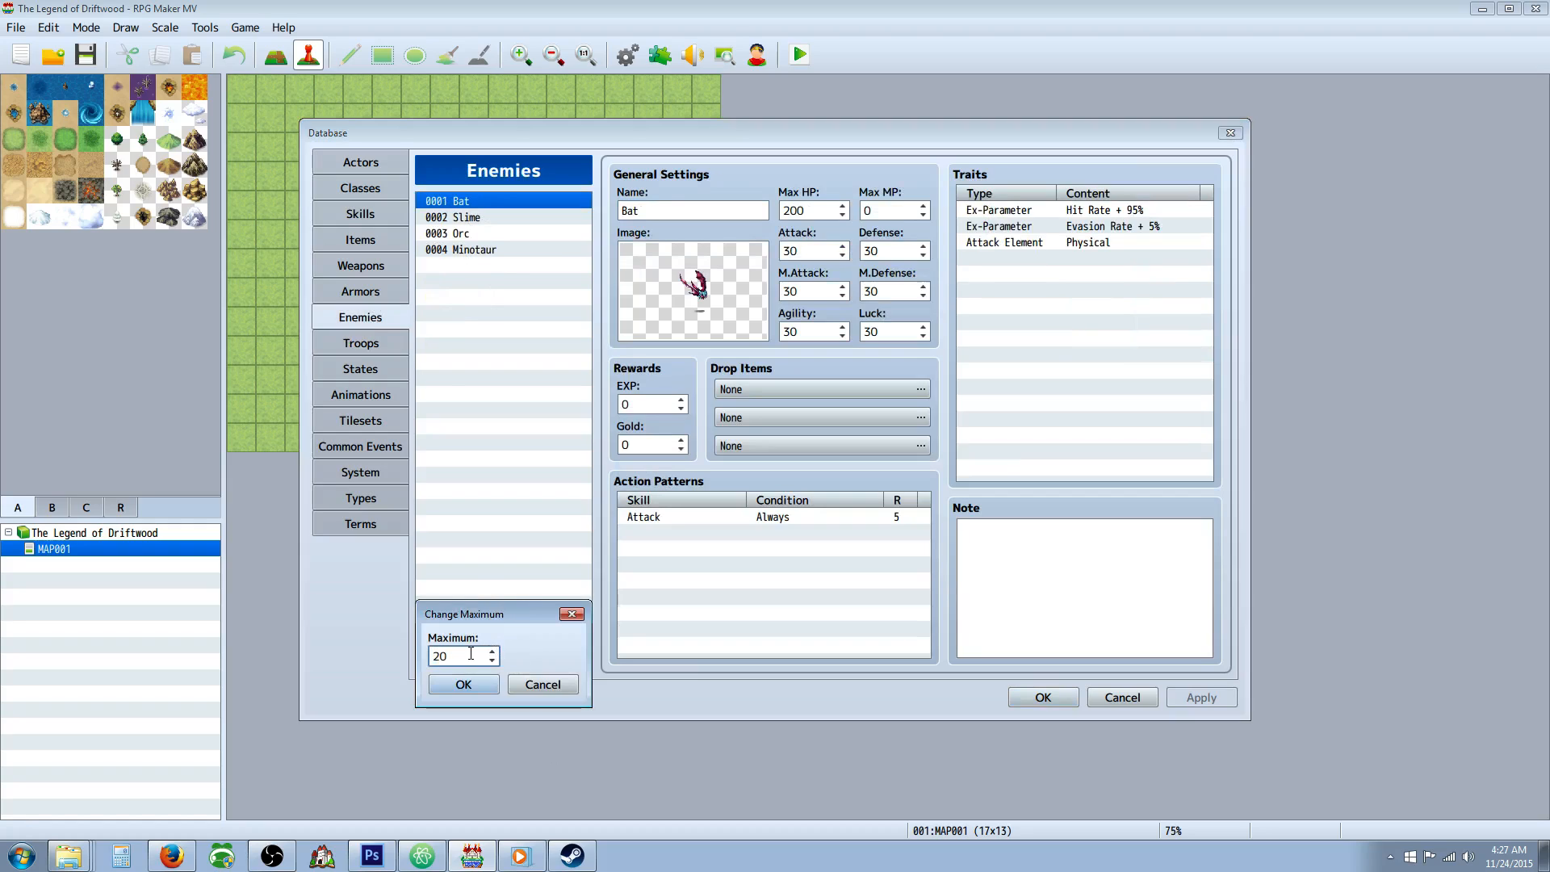
pyautogui.click(468, 686)
pyautogui.click(478, 265)
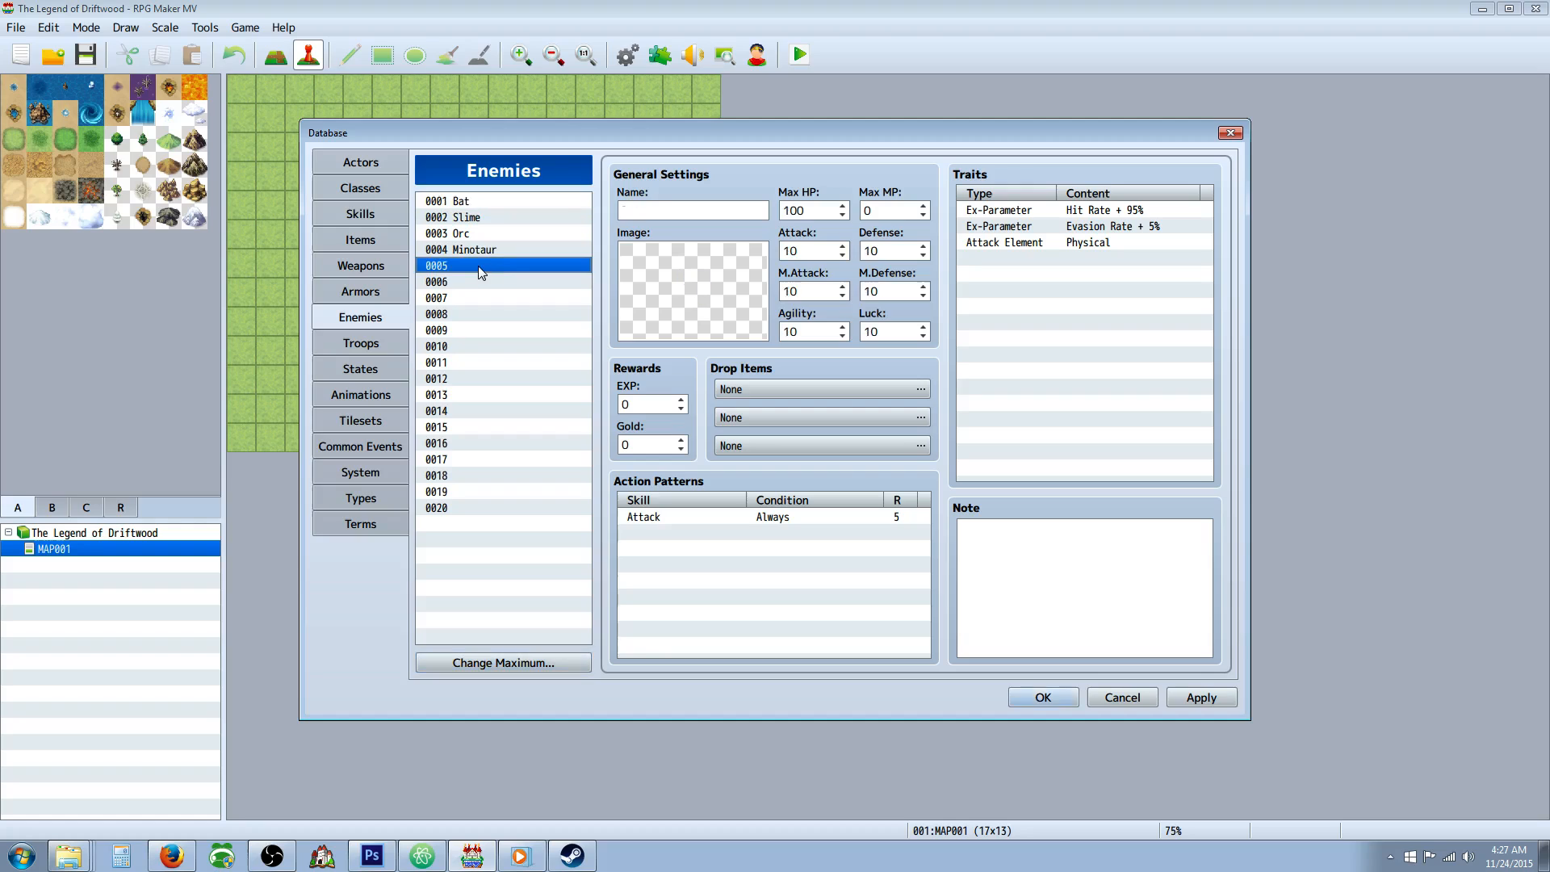
pyautogui.click(670, 209)
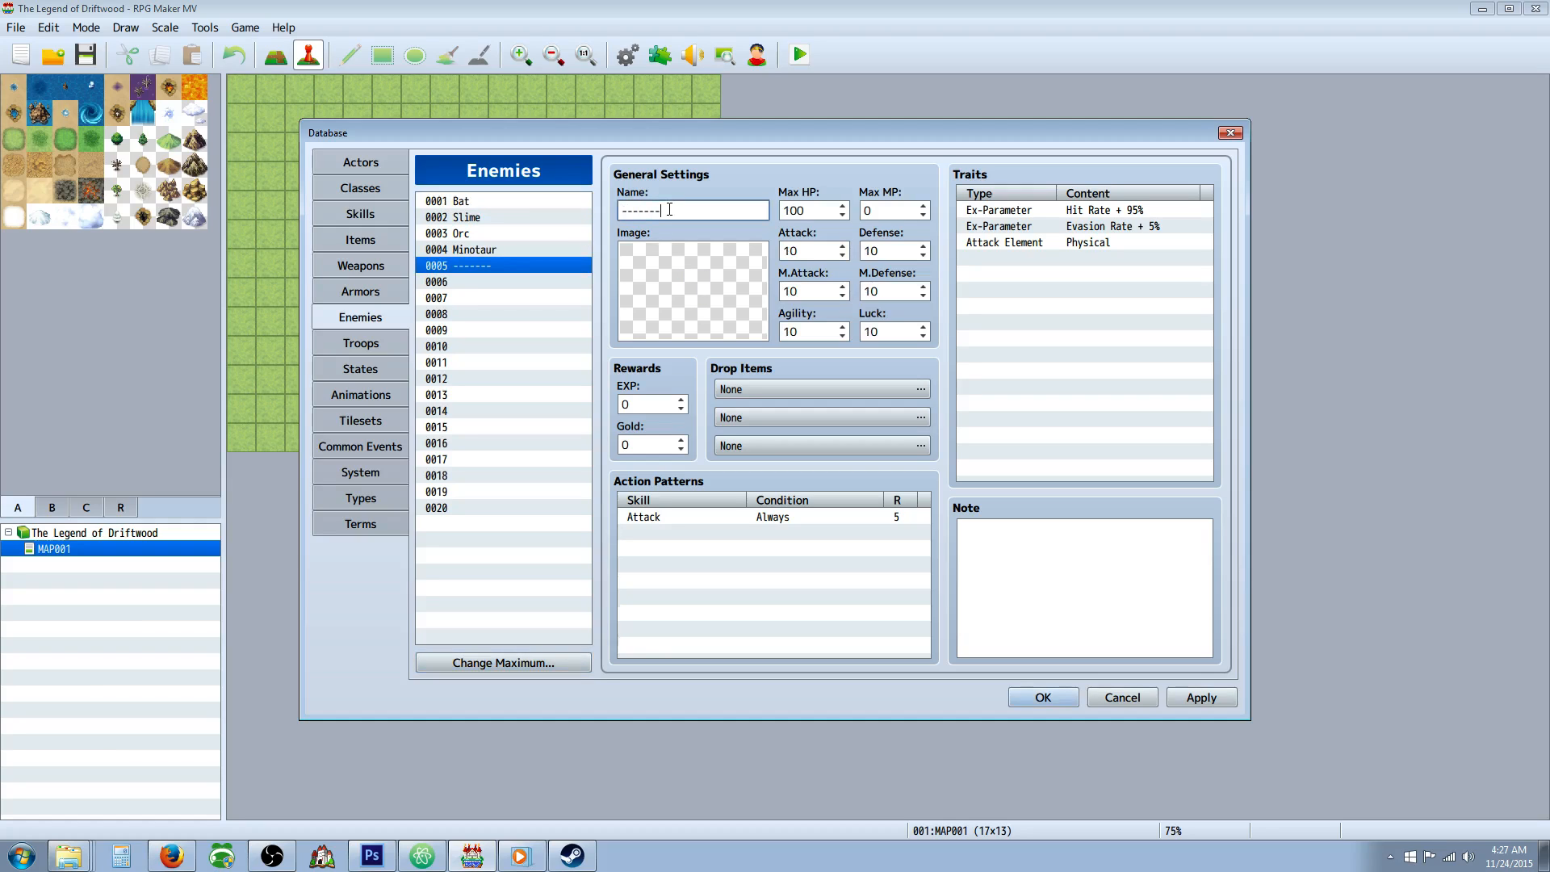
# Assign the Orc image with a hue of 339 to enemy 0006.
pyautogui.click(542, 285)
pyautogui.click(670, 209)
pyautogui.doubleClick(714, 285)
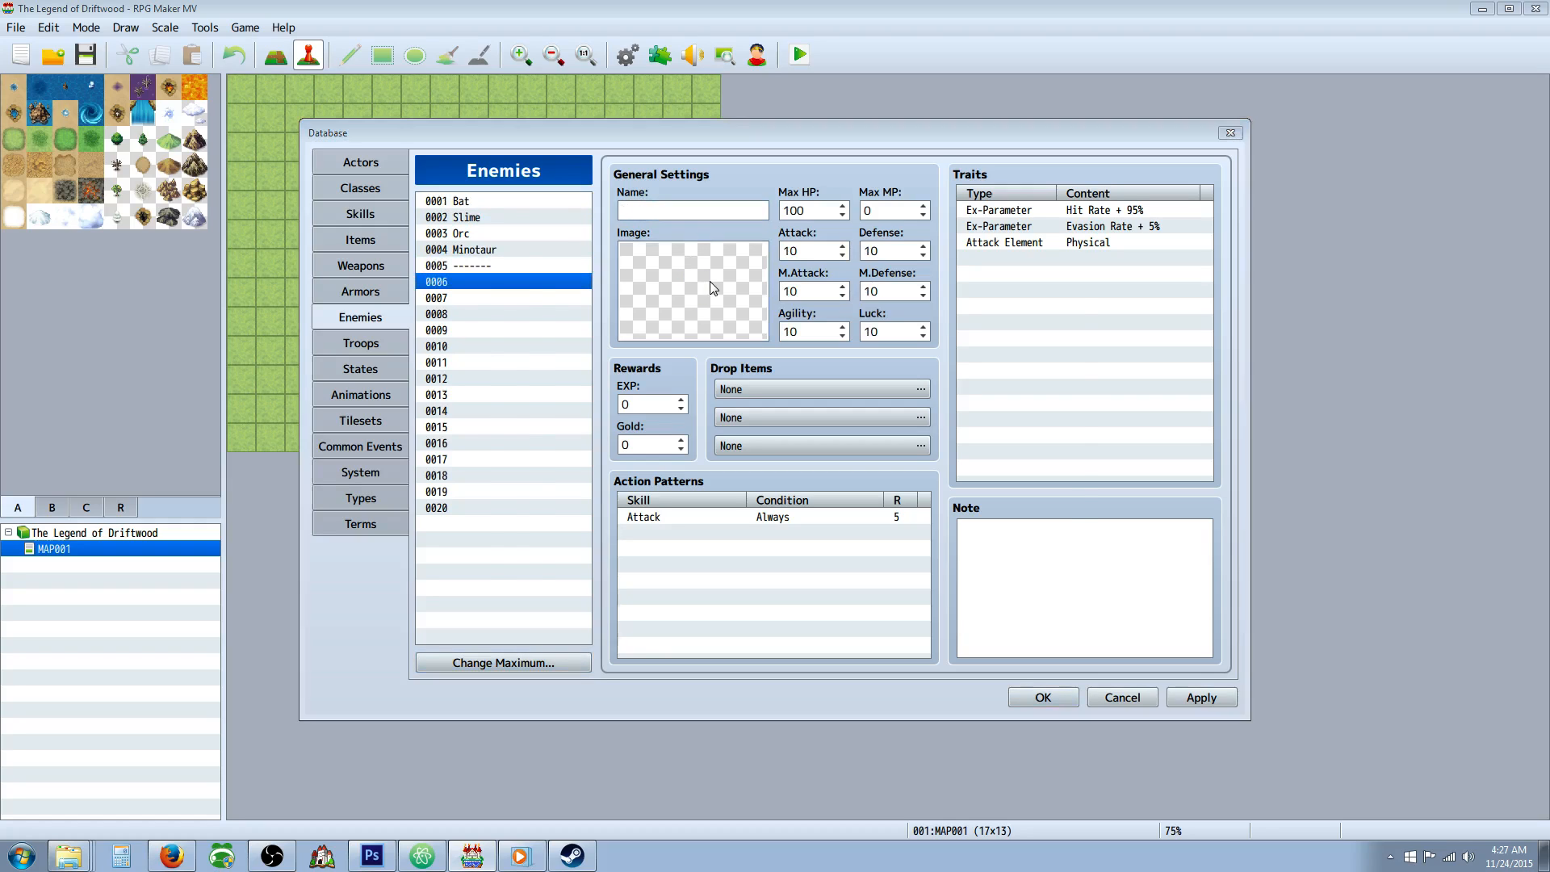
pyautogui.click(548, 364)
pyautogui.moveTo(643, 327); pyautogui.dragTo(644, 472)
pyautogui.click(565, 429)
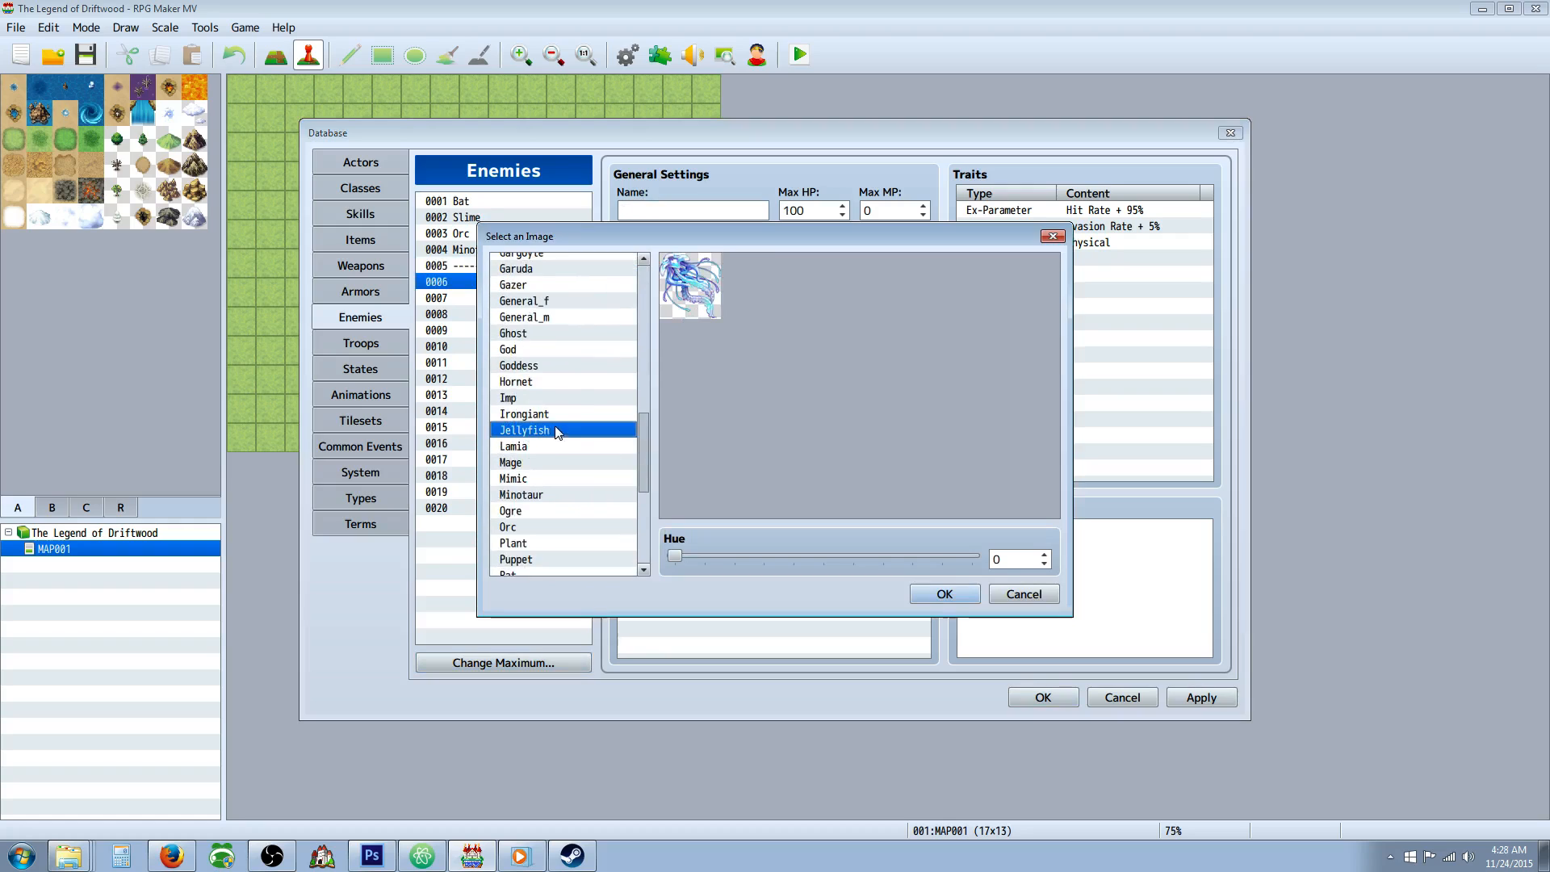
pyautogui.scroll(1, 565, 404)
pyautogui.click(563, 412)
pyautogui.scroll(-2, 570, 477)
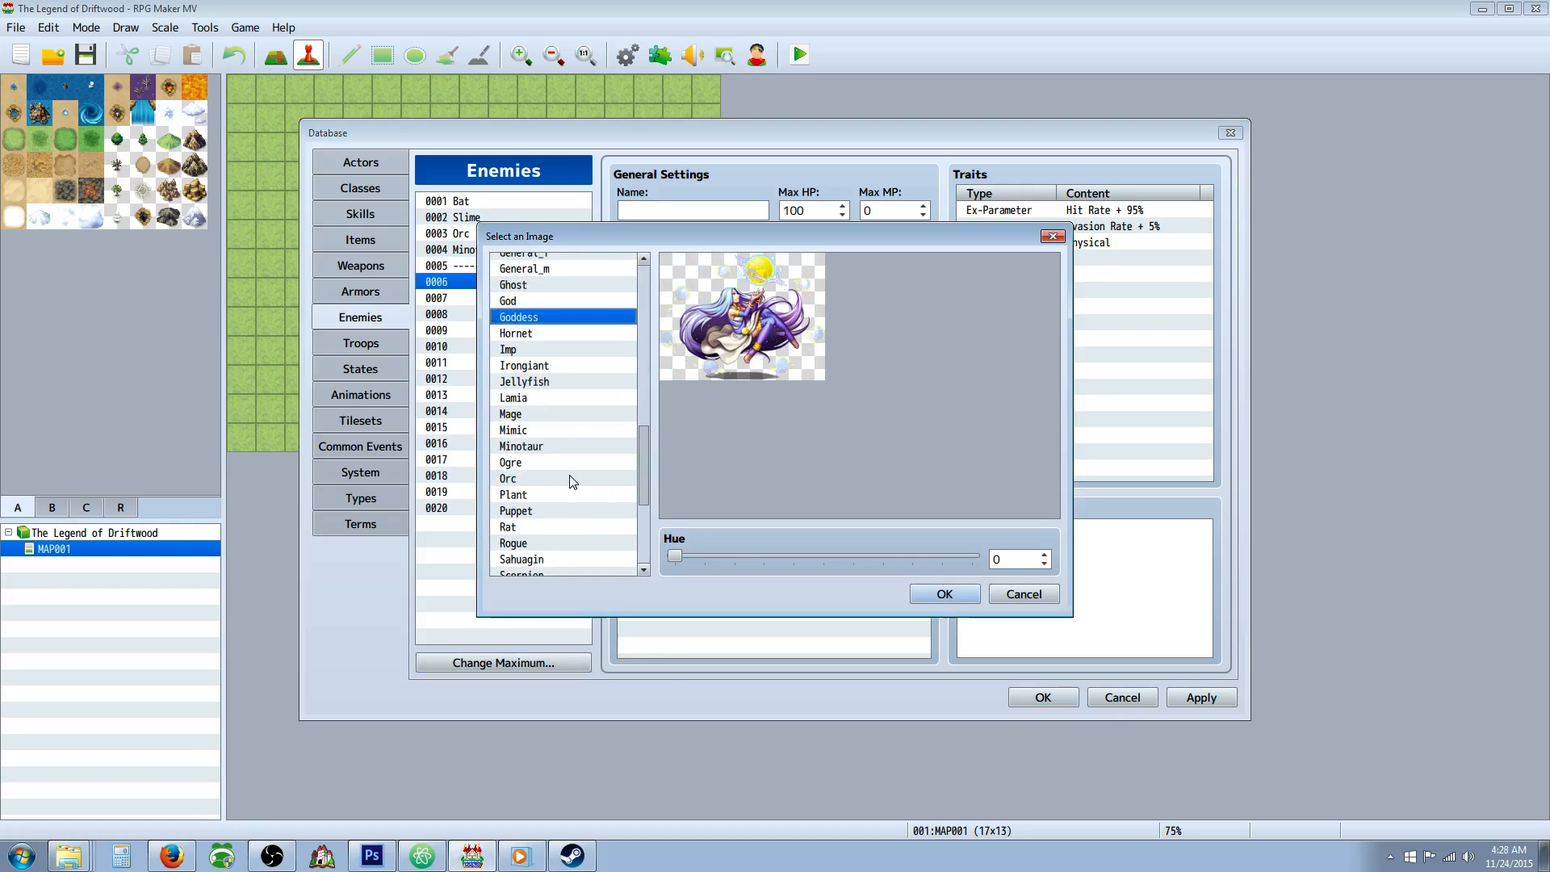
pyautogui.click(569, 478)
pyautogui.press('Down')
pyautogui.press('Up')
pyautogui.moveTo(675, 555); pyautogui.dragTo(985, 548)
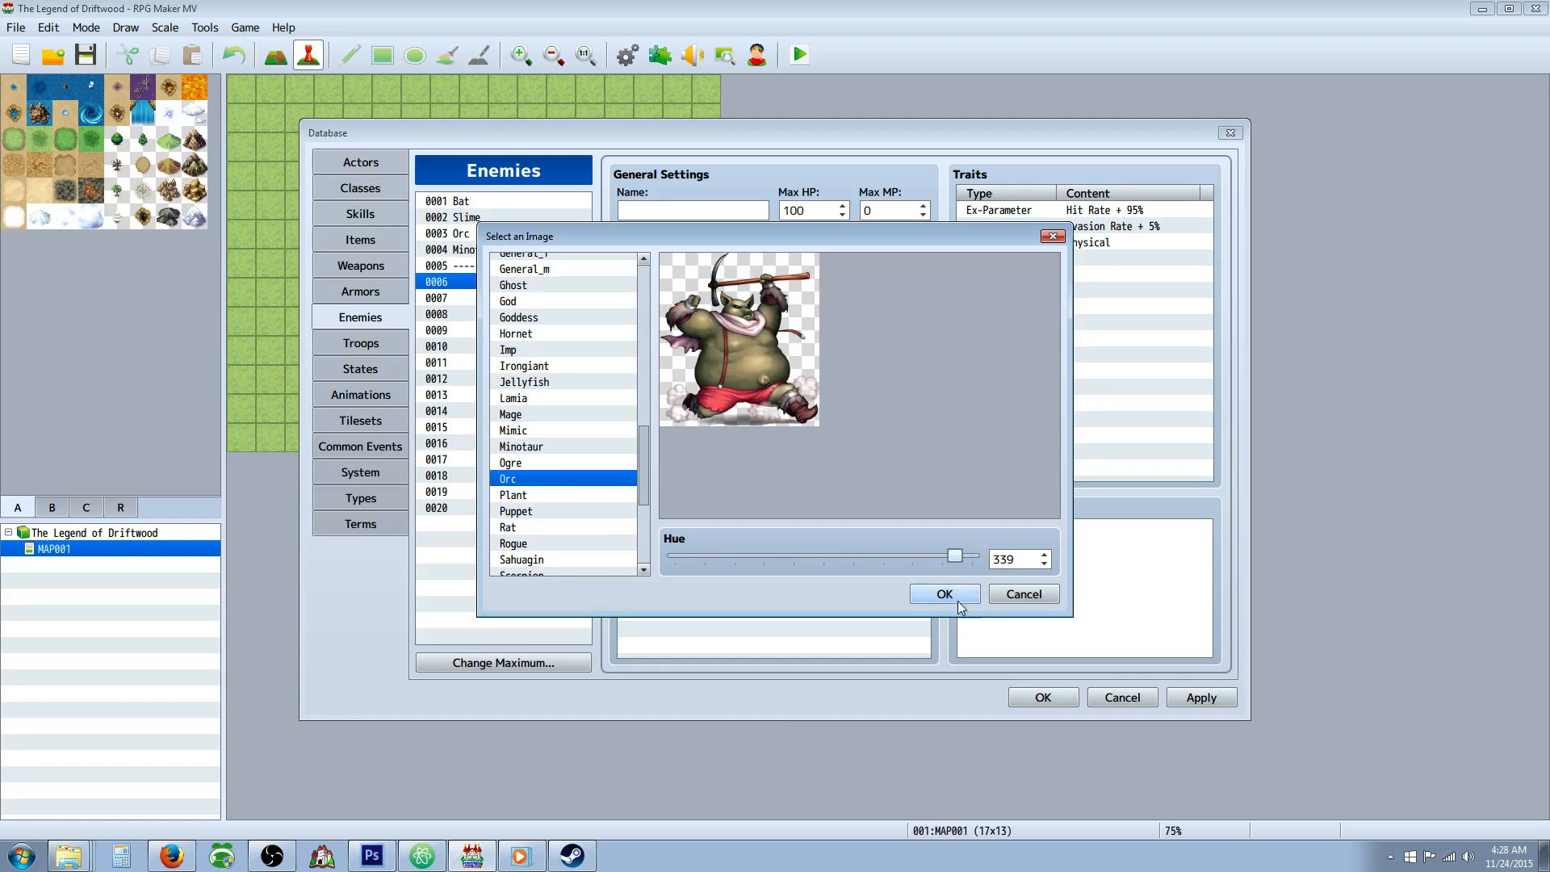
pyautogui.click(964, 598)
# Name enemy 0006 "Uruks" and set its Max HP to 1000.
pyautogui.click(673, 208)
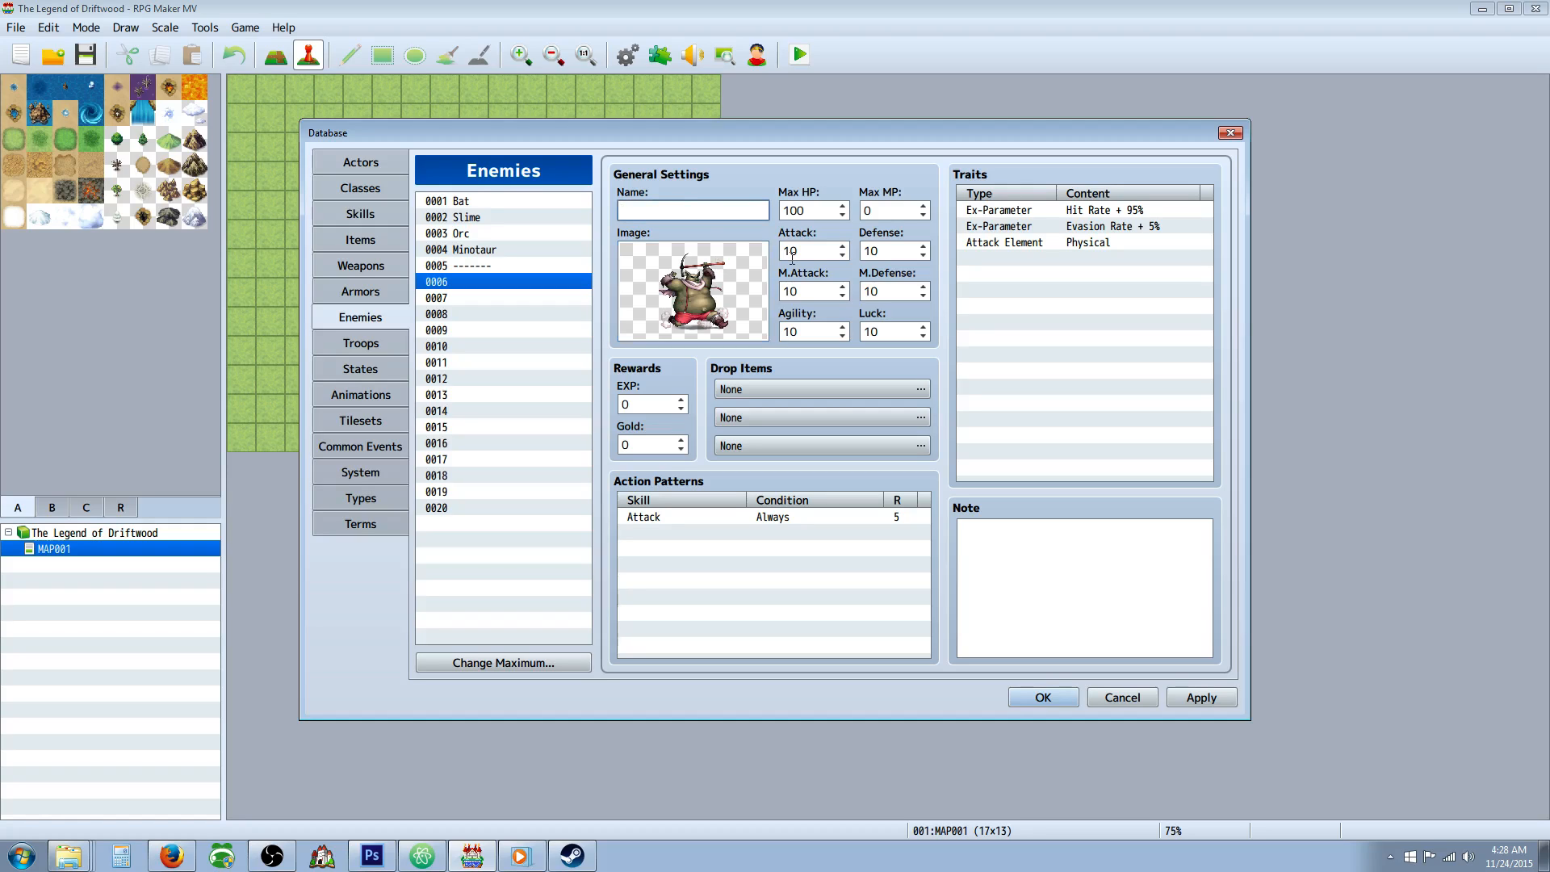
pyautogui.write('Ragin')
pyautogui.press('BackSpace')
pyautogui.press('BackSpace')
pyautogui.write('Uruks')
pyautogui.doubleClick(818, 210)
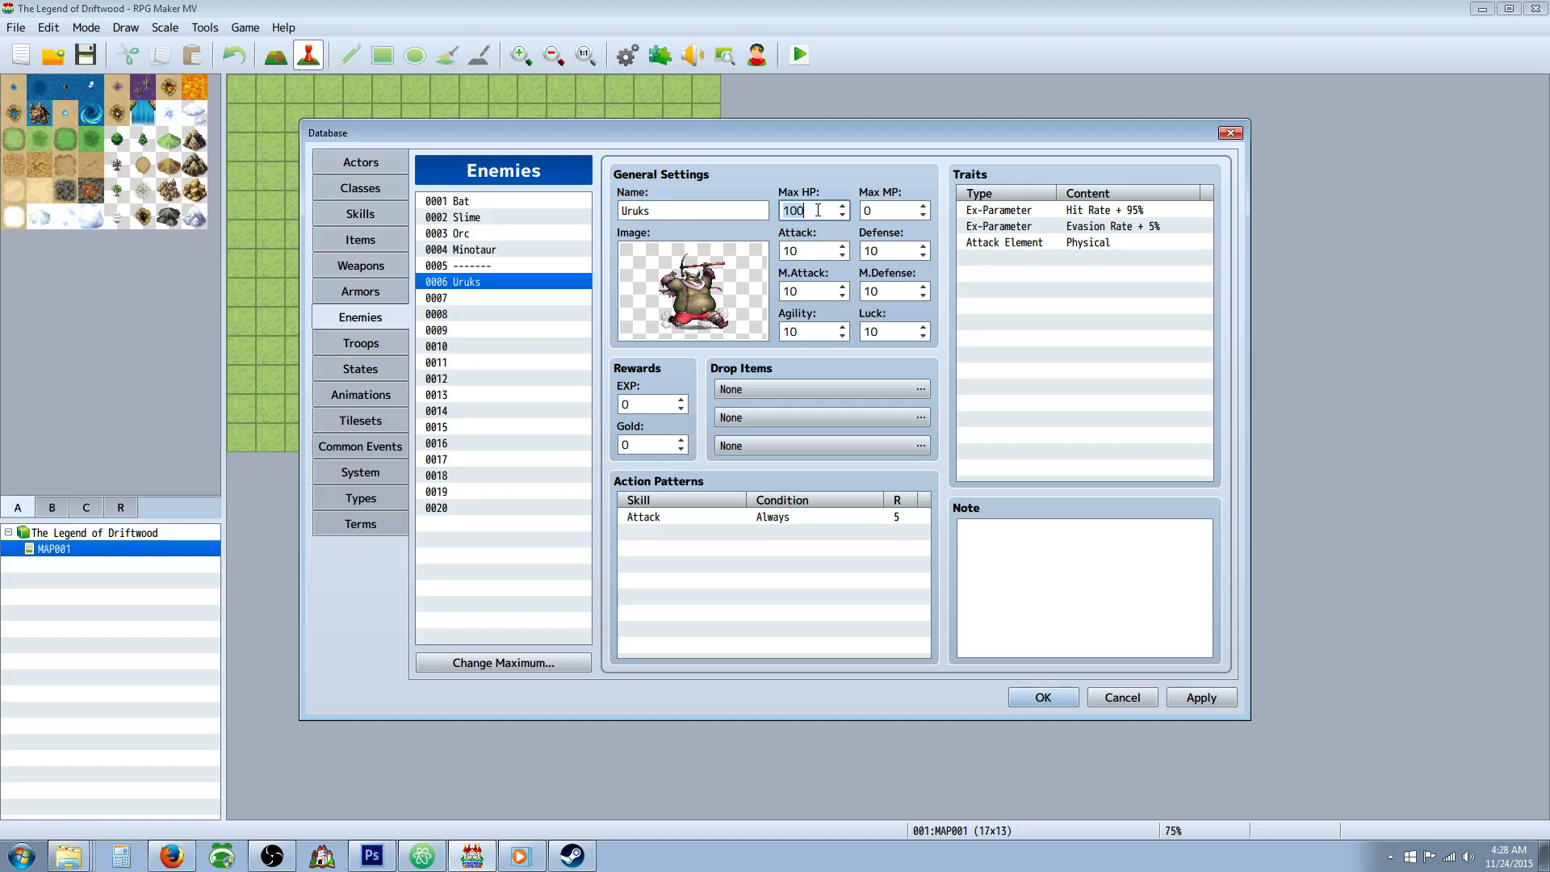
pyautogui.click(818, 210)
pyautogui.doubleClick(801, 250)
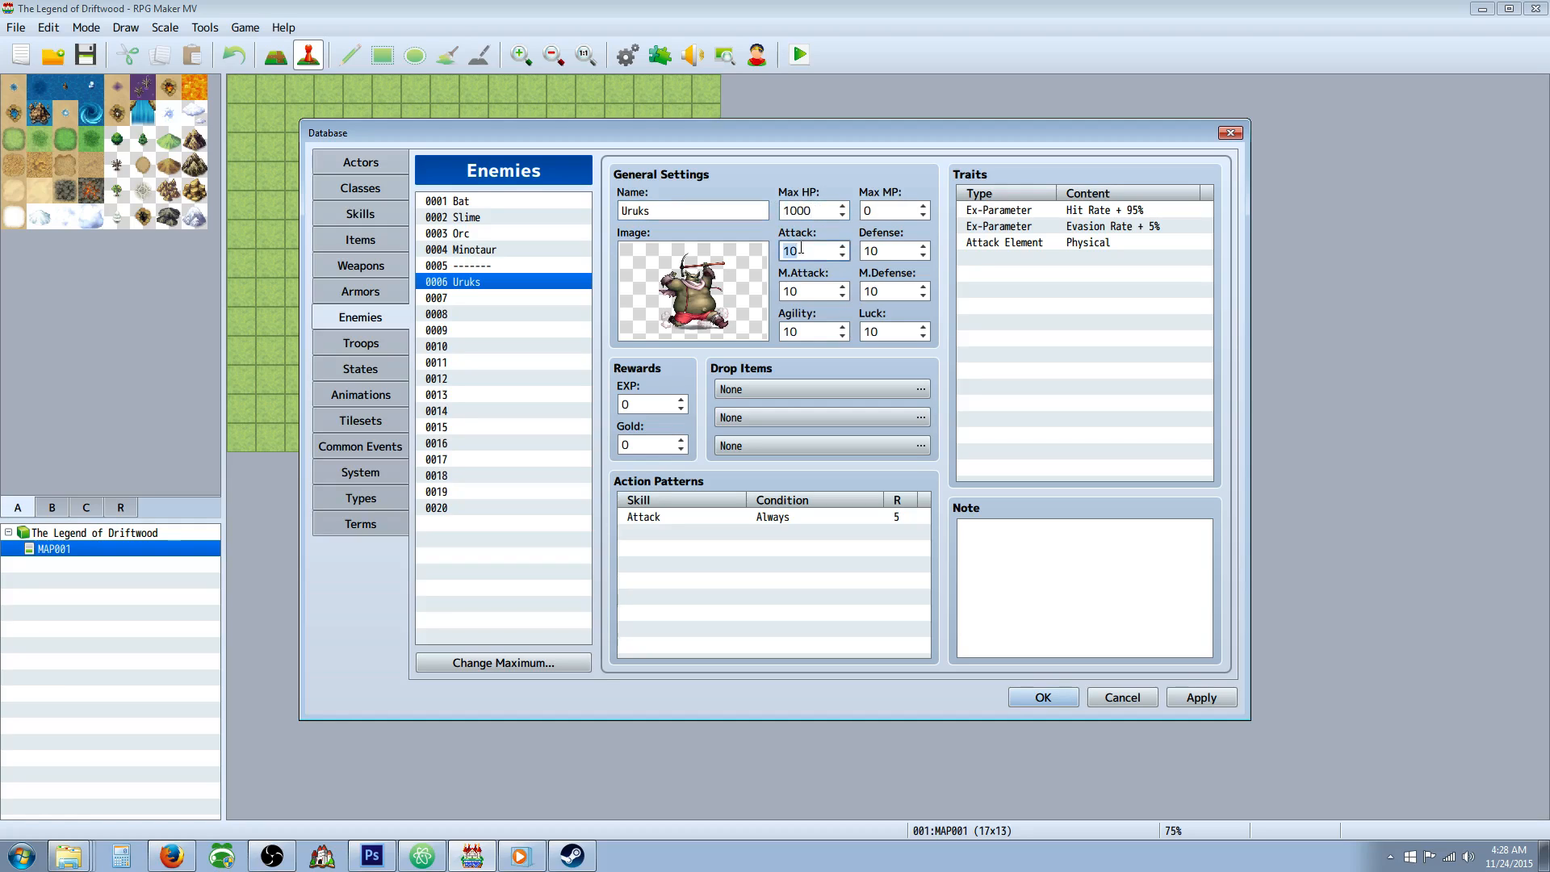
pyautogui.write('30')
pyautogui.press('Tab')
pyautogui.write('20')
pyautogui.press('Tab')
pyautogui.press('BackSpace')
pyautogui.write('3')
# Set the Uruks enemy's Attack to 40, Defense to 25 and M.Attack to 25.
pyautogui.doubleClick(800, 248)
pyautogui.write('40')
pyautogui.press('Tab')
pyautogui.press('Tab')
pyautogui.write('25')
pyautogui.doubleClick(889, 249)
pyautogui.write('25')
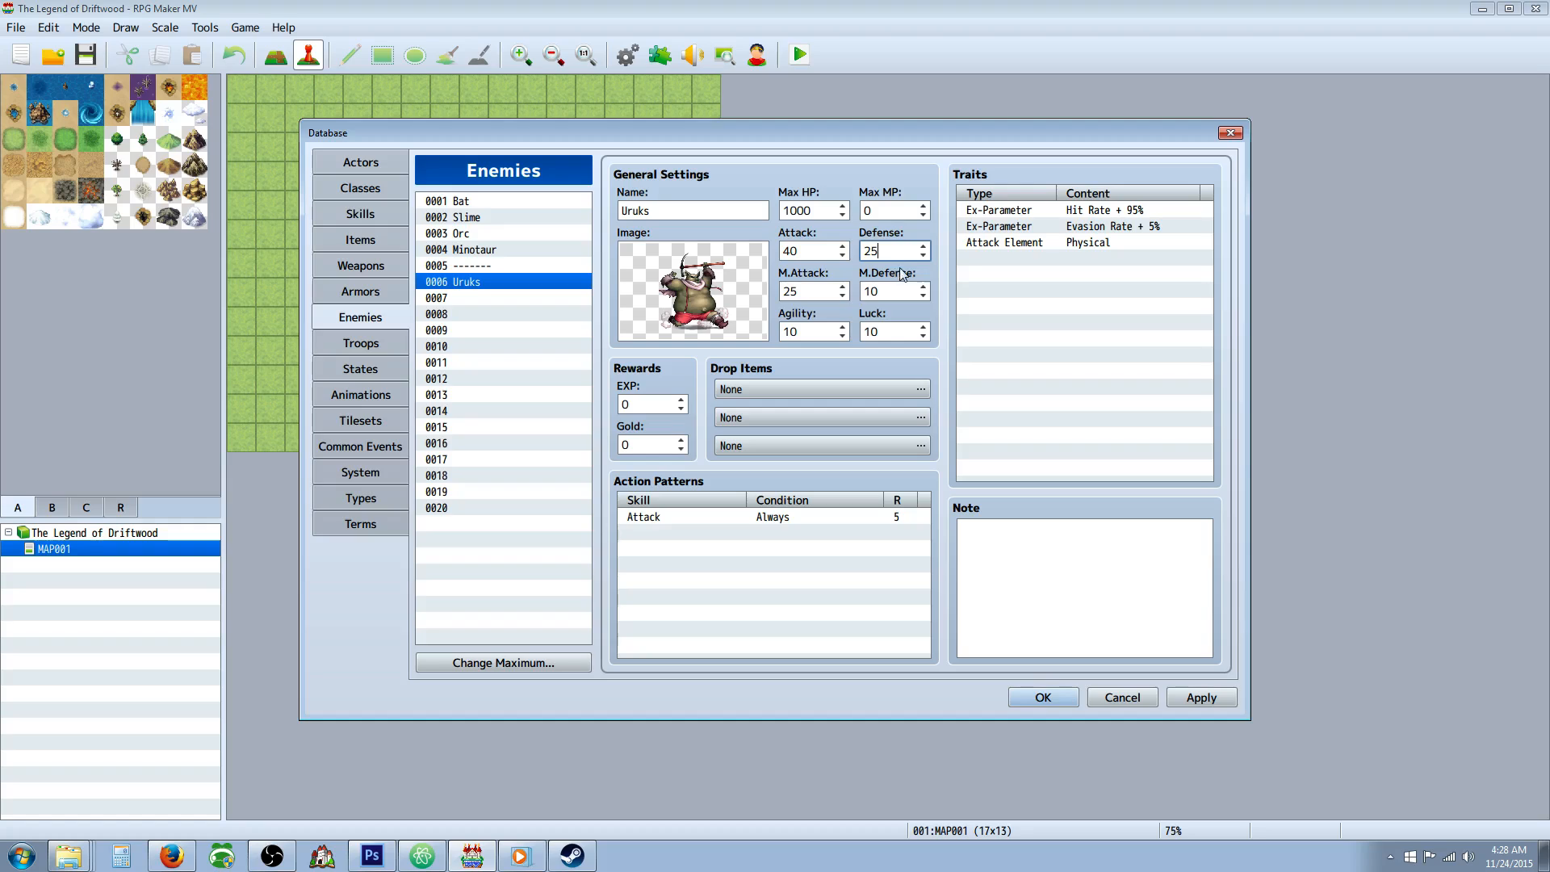
# Set the Uruks enemy's M.Defense to 20 and Agility to 30.
pyautogui.doubleClick(891, 289)
pyautogui.write('20')
pyautogui.doubleClick(818, 333)
pyautogui.write('30')
pyautogui.press('Tab')
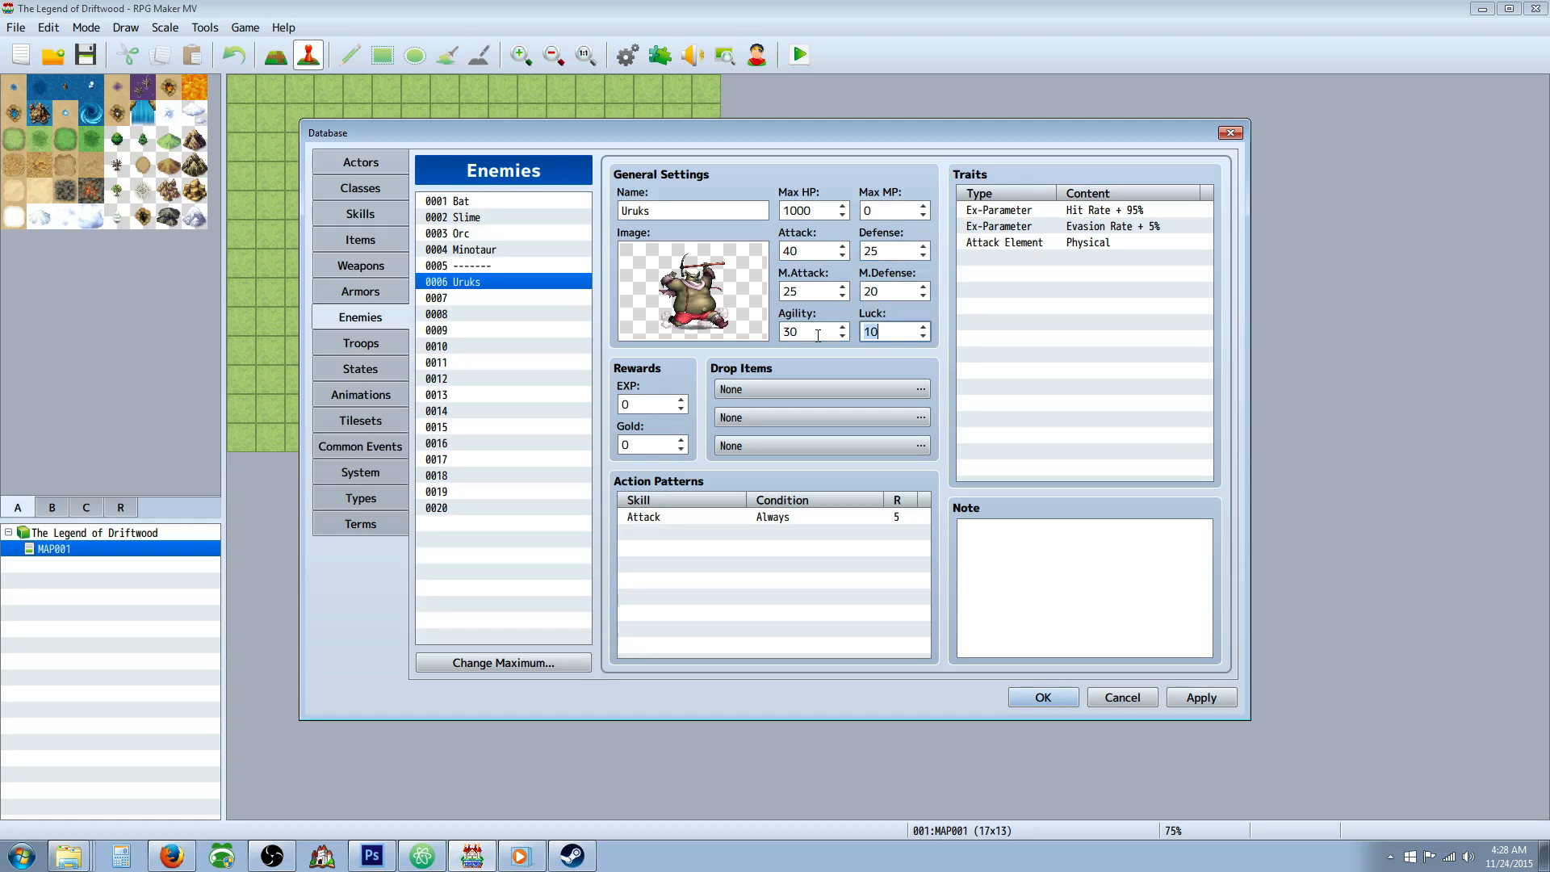
# Set the Uruks enemy's Luck to 25.
pyautogui.press('BackSpace')
pyautogui.write('25')
# Switch to Calculator and compute 40+25+25+20+30+25, add 100 to the sum and divide it by 3.
pyautogui.click(134, 856)
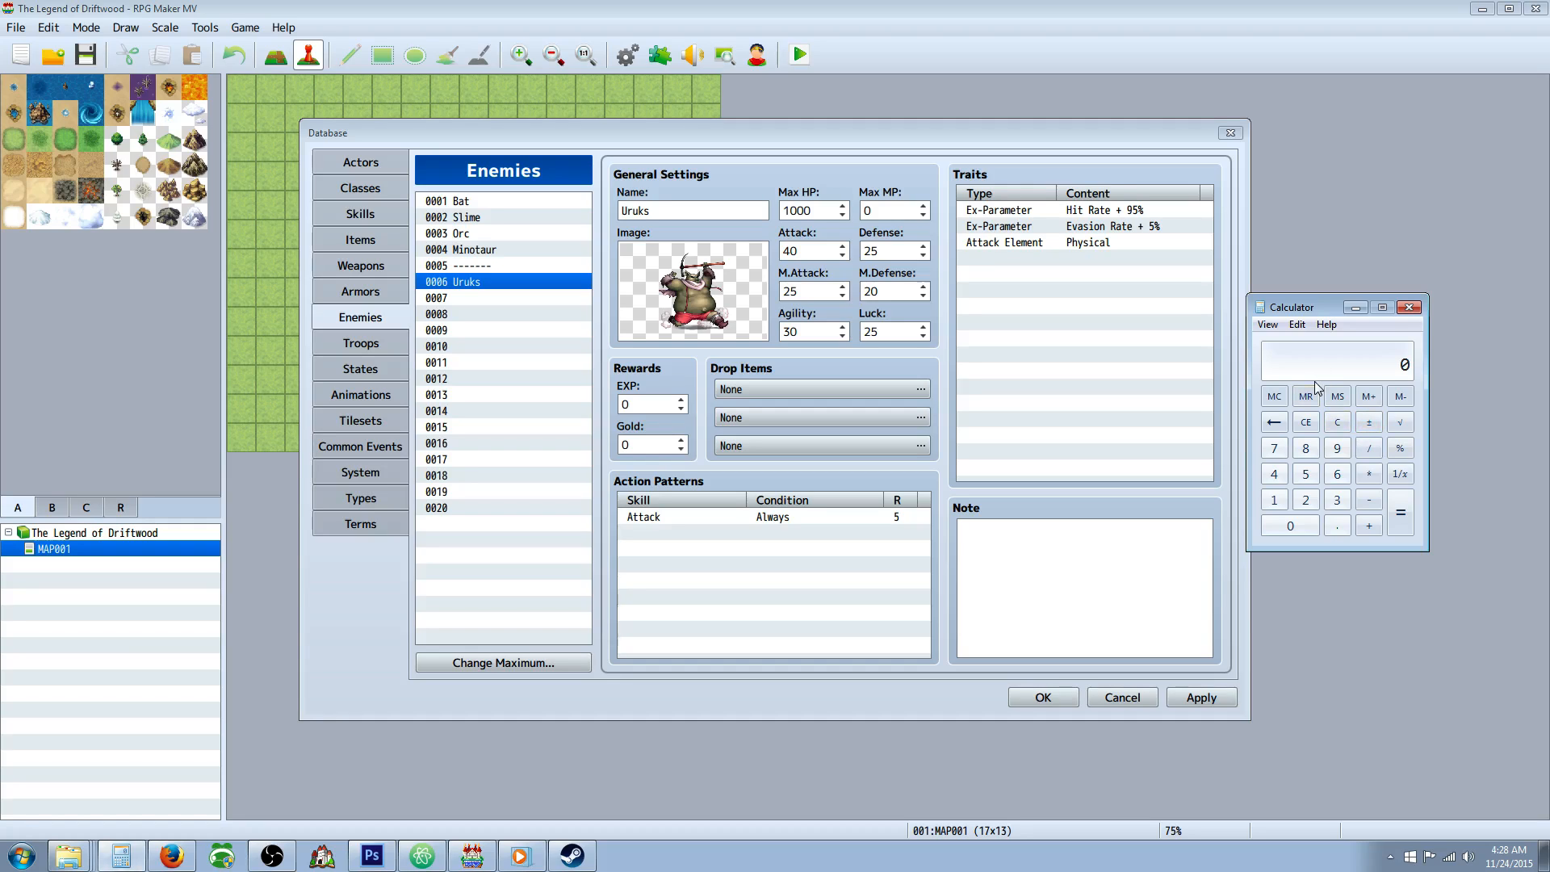
pyautogui.write('40+25+25+20+30+25')
pyautogui.press('Return')
pyautogui.write('+100')
pyautogui.press('Return')
pyautogui.write('/3')
pyautogui.press('Return')
# In RPG Maker MV, set the Uruks enemy's rewards to 89 EXP and 45 Gold and apply the changes.
pyautogui.click(639, 403)
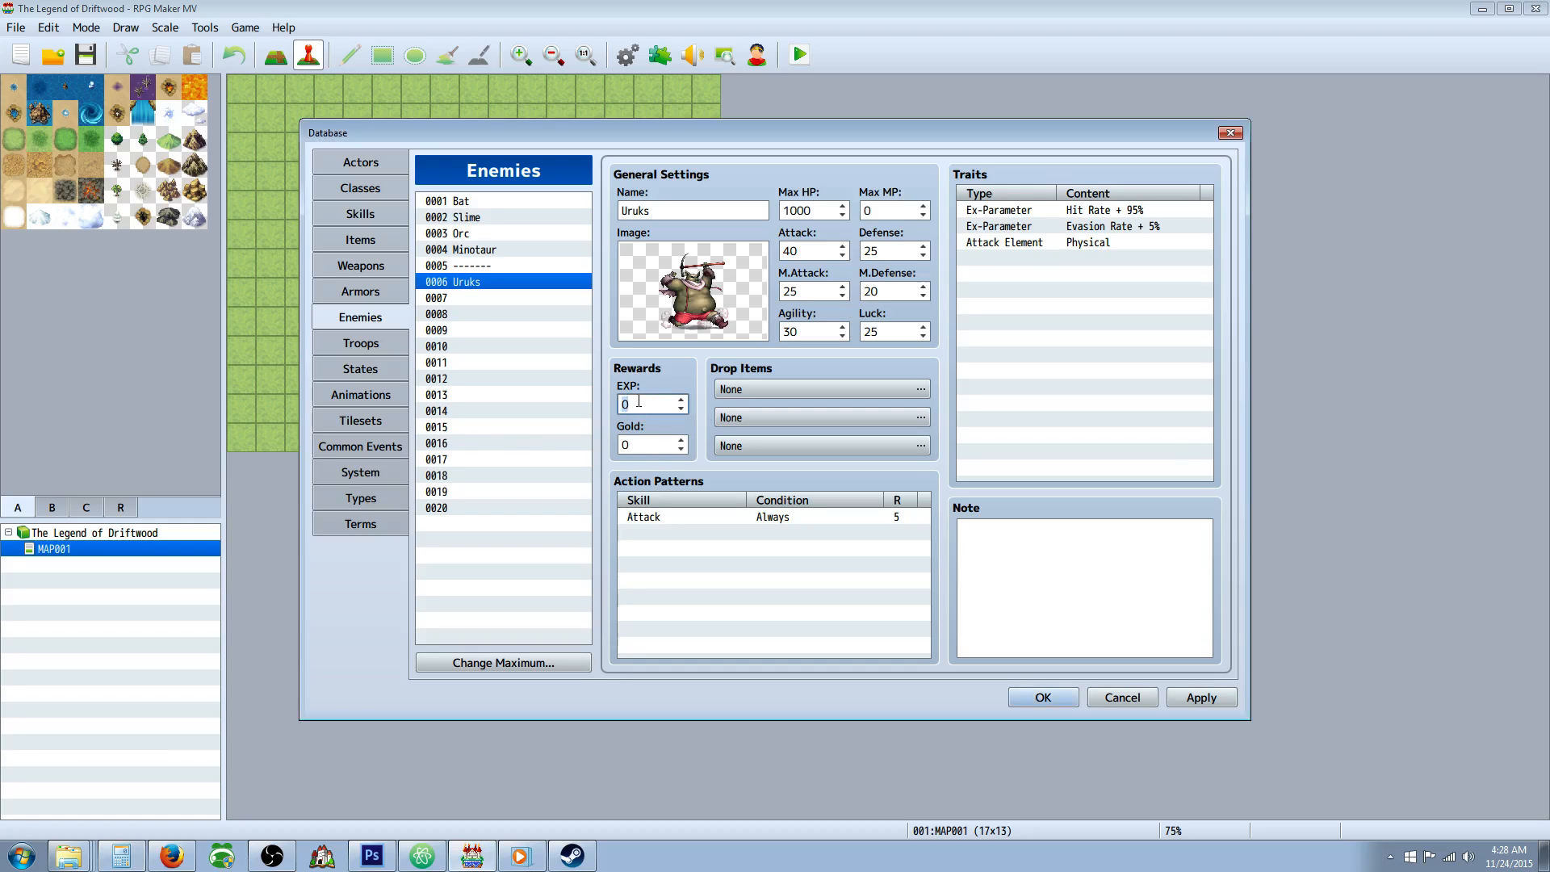
pyautogui.write('89')
pyautogui.click(649, 446)
pyautogui.write('45')
pyautogui.click(1175, 694)
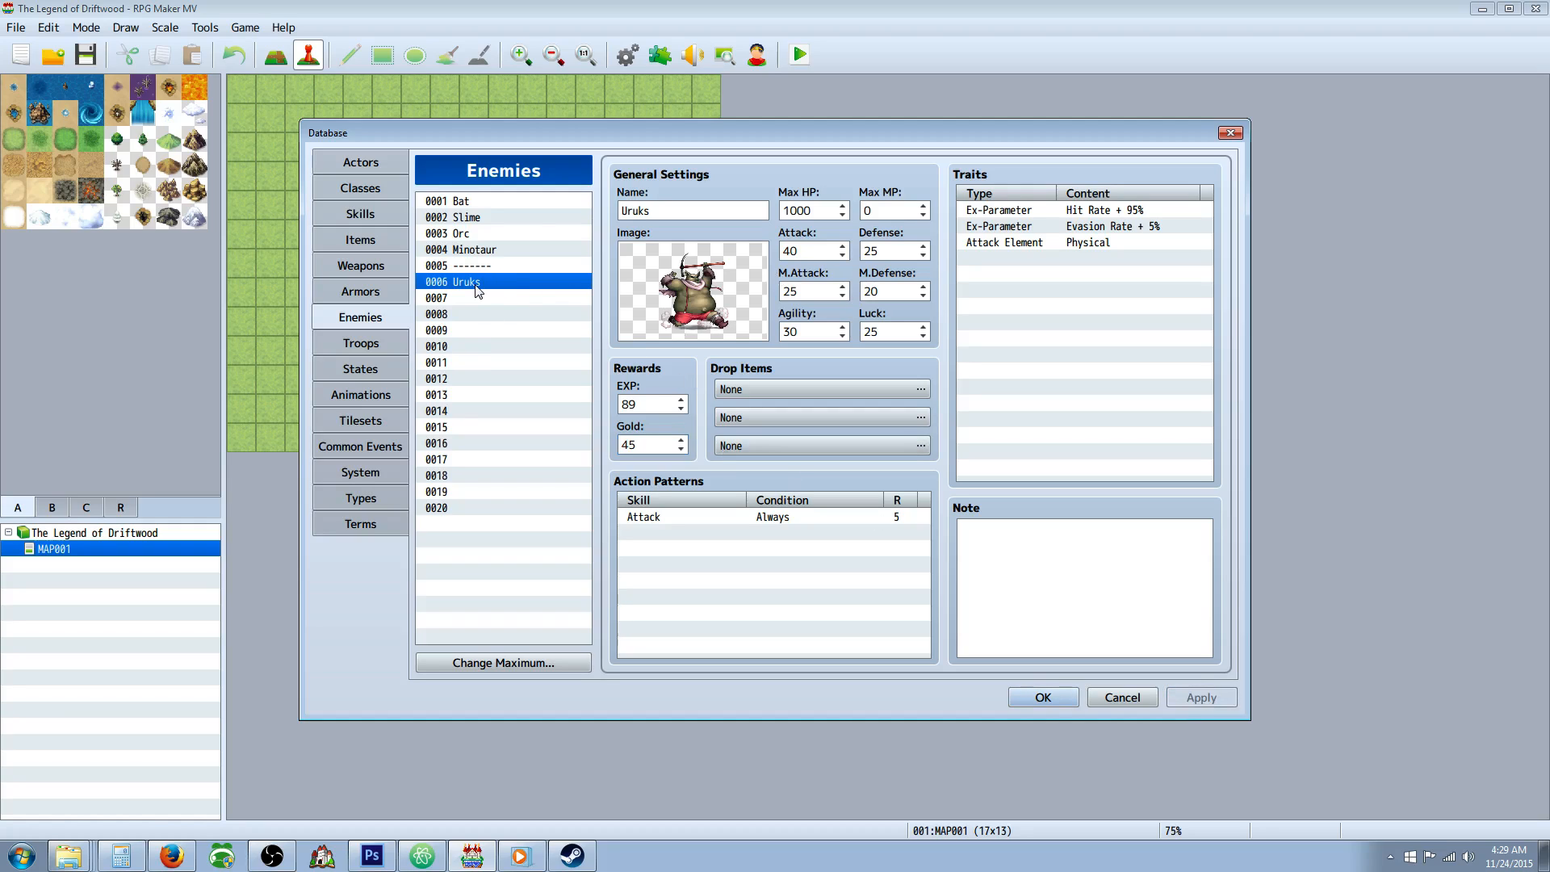
# Add a Double Attack action with rating 4 and the Always condition to the Uruks enemy's action patterns.
pyautogui.rightClick(717, 536)
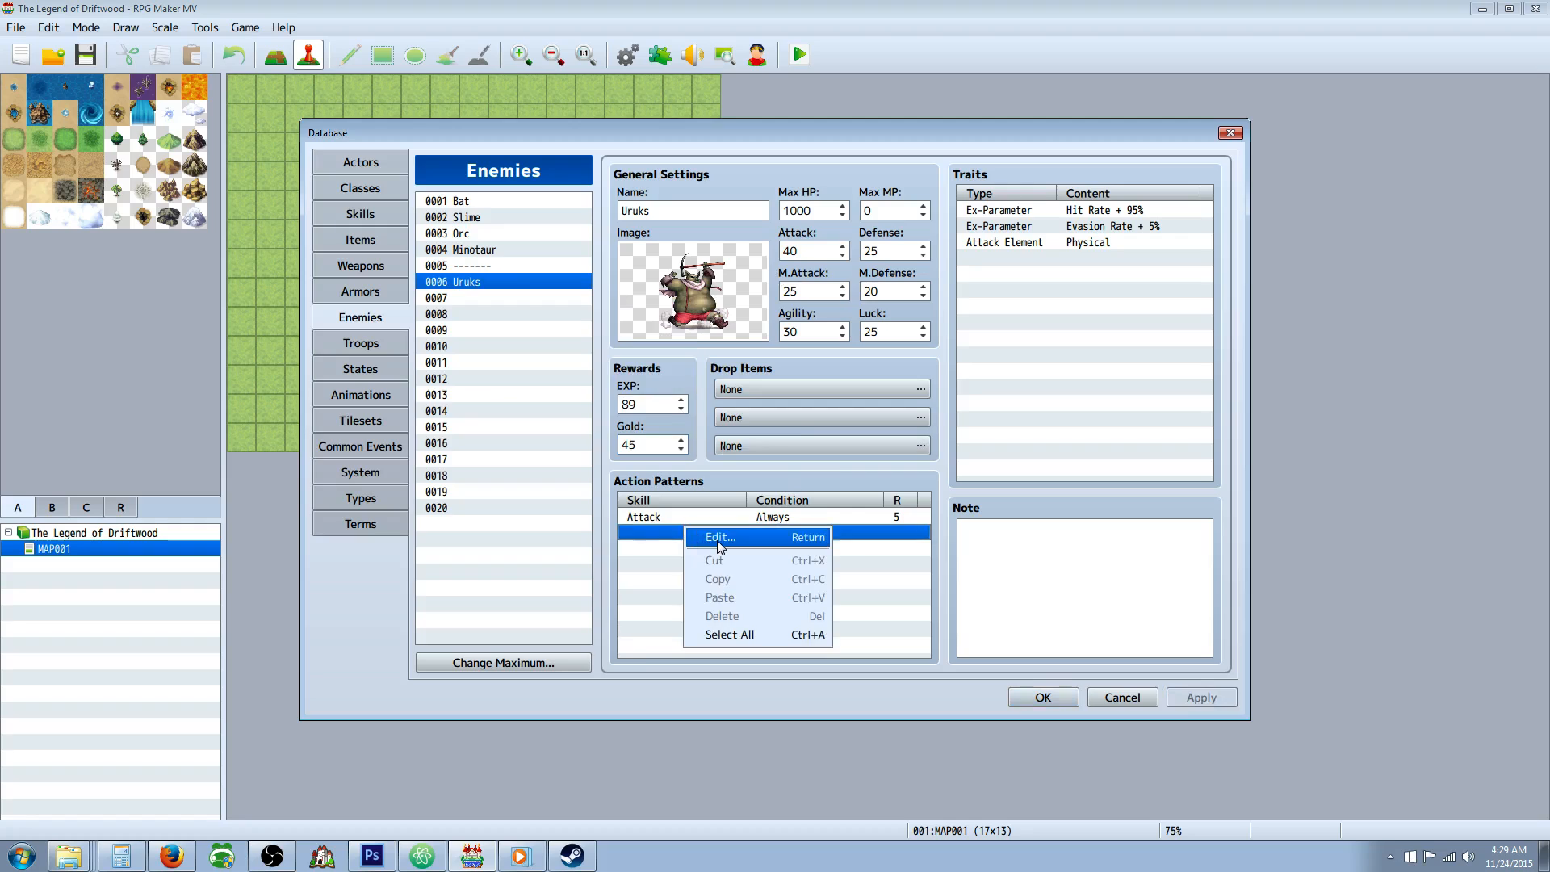
pyautogui.click(723, 541)
pyautogui.click(758, 454)
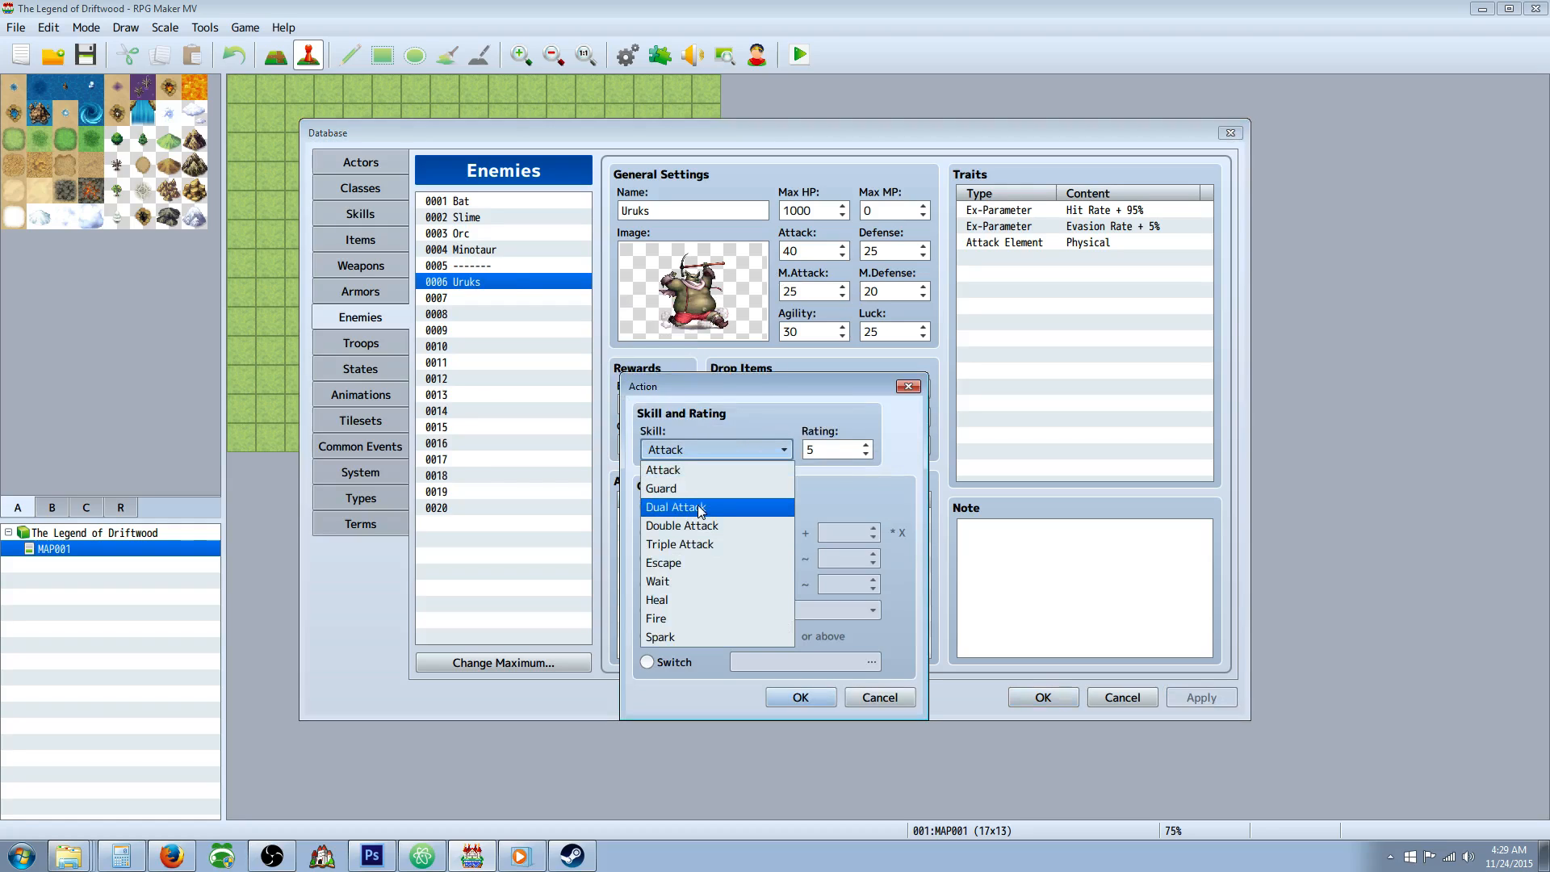
pyautogui.click(723, 526)
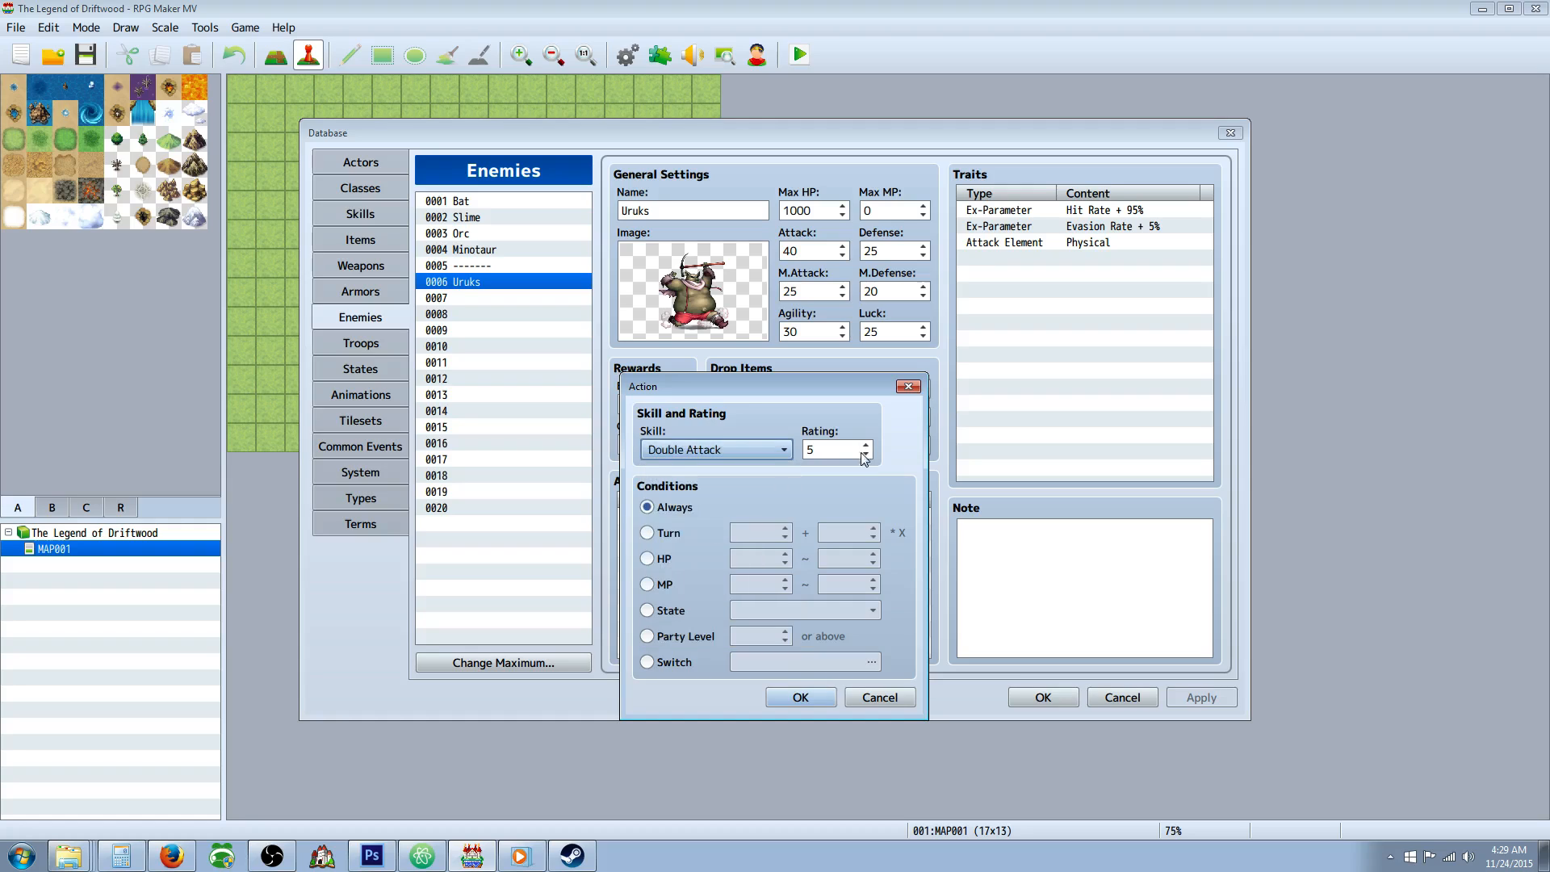
pyautogui.click(866, 454)
pyautogui.click(800, 697)
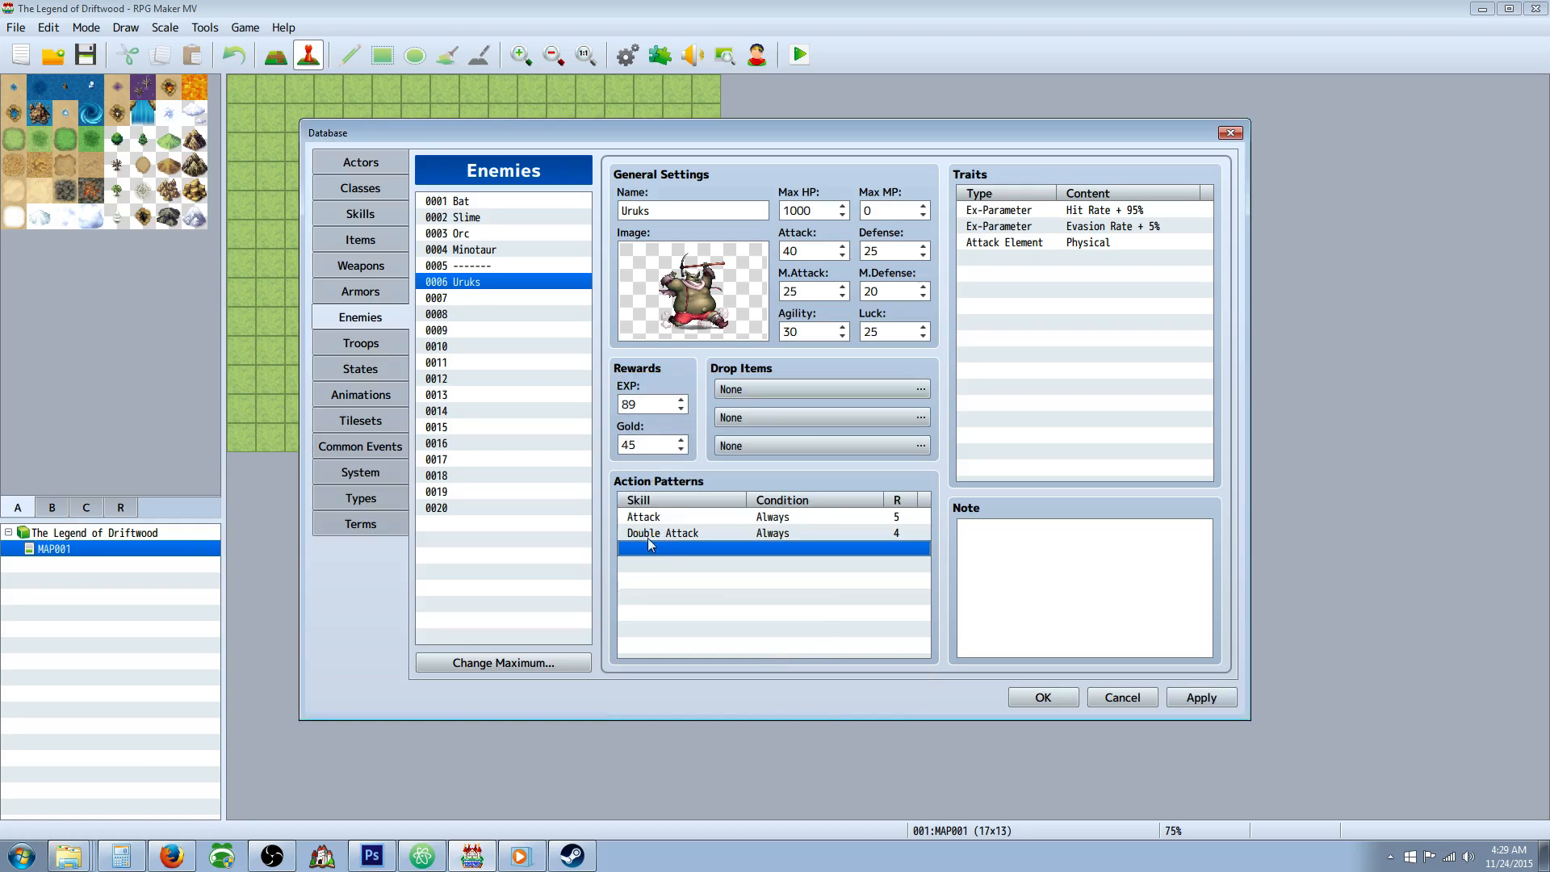
pyautogui.rightClick(676, 554)
pyautogui.click(709, 557)
pyautogui.click(714, 450)
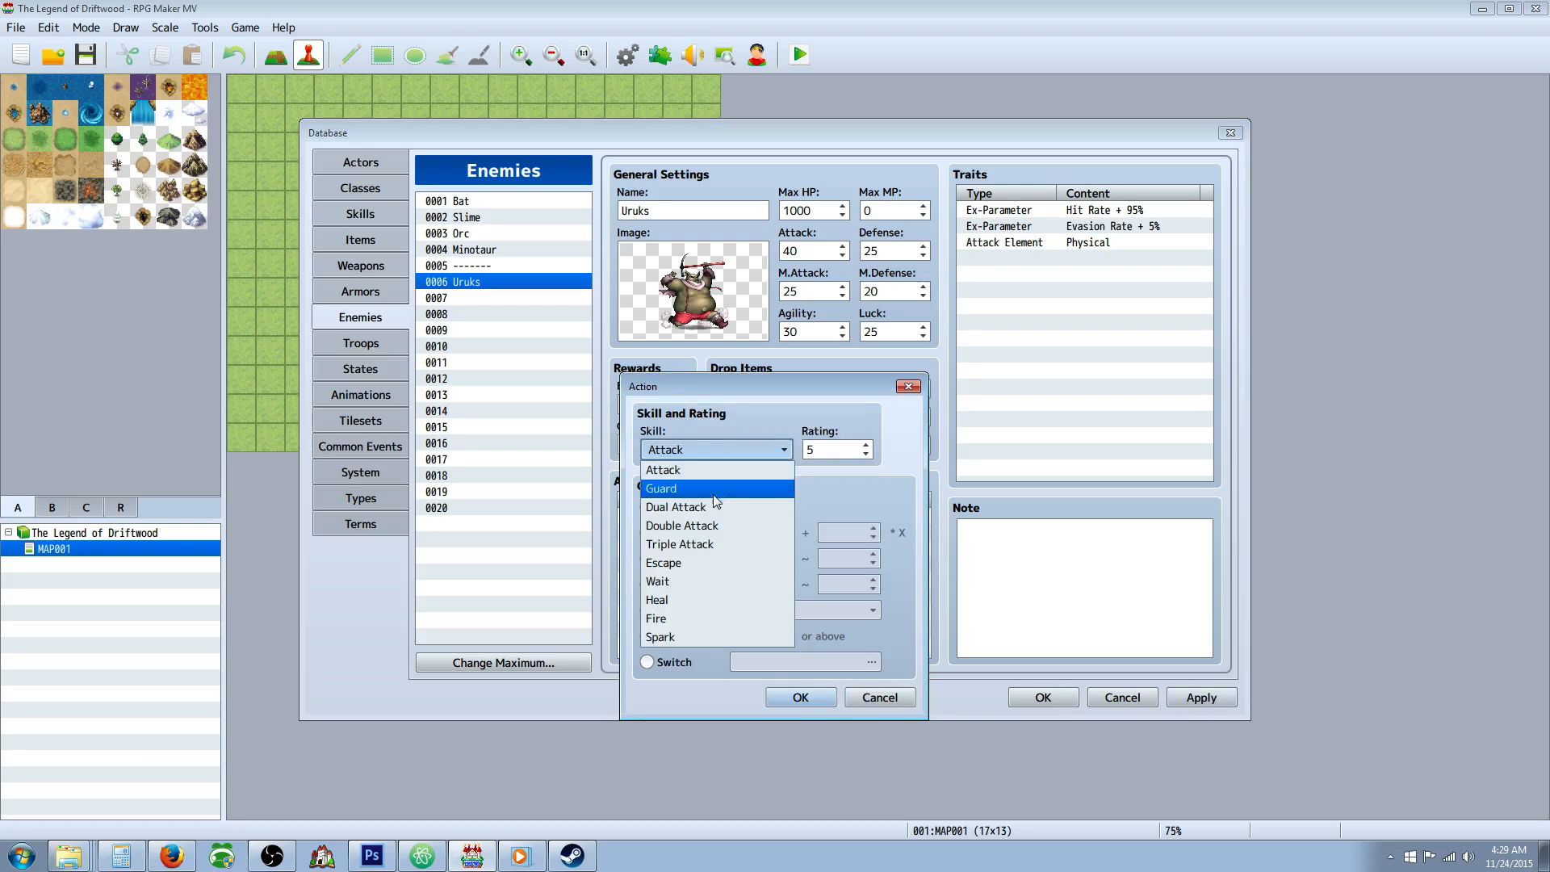
pyautogui.click(680, 451)
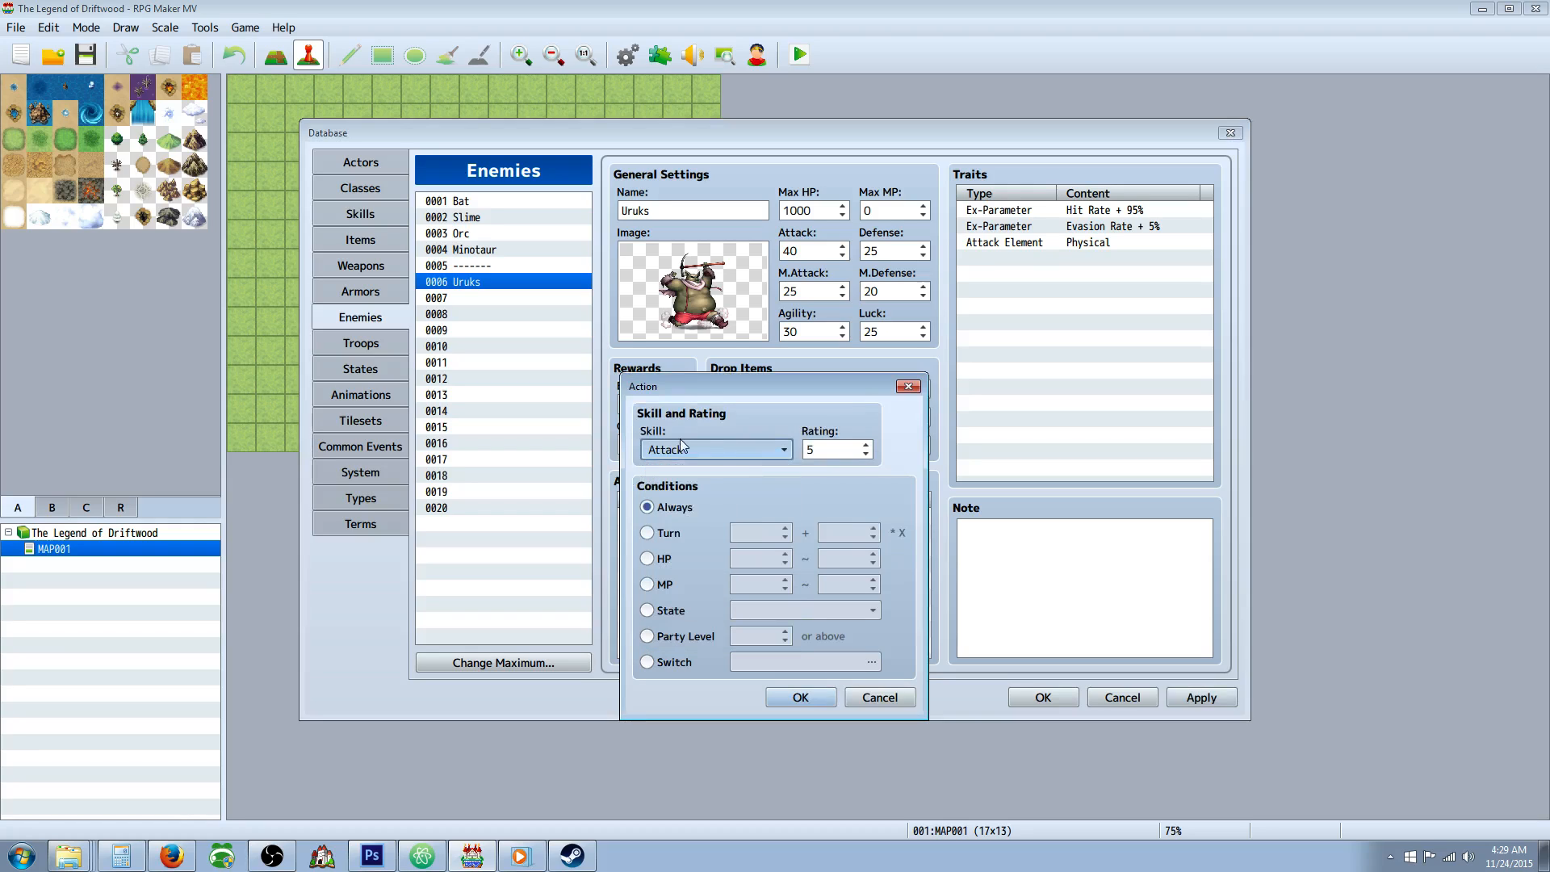
pyautogui.click(816, 696)
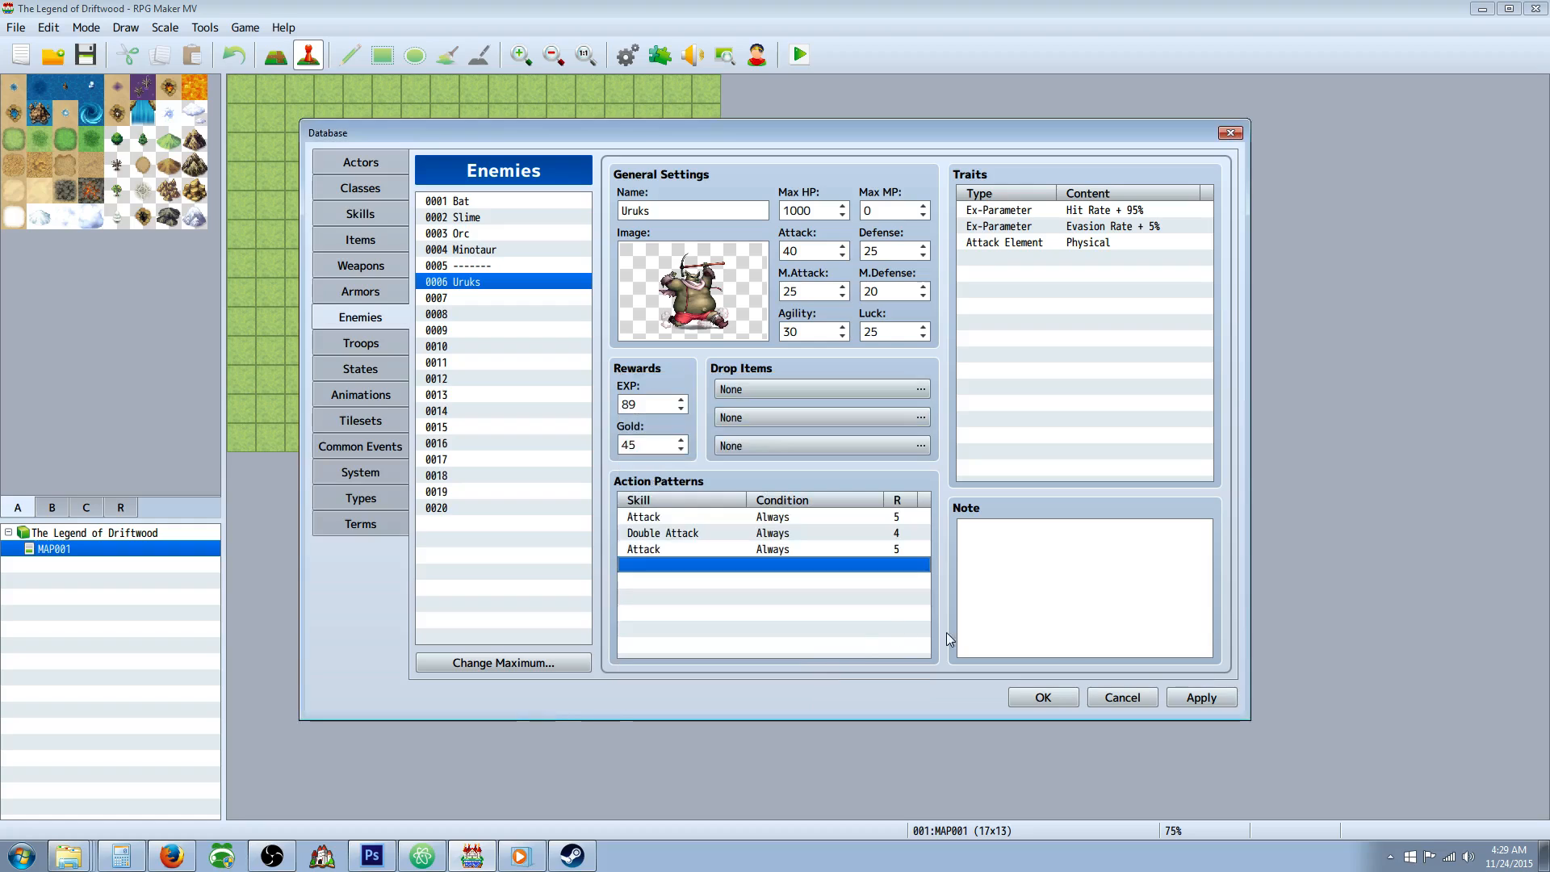
pyautogui.click(1203, 698)
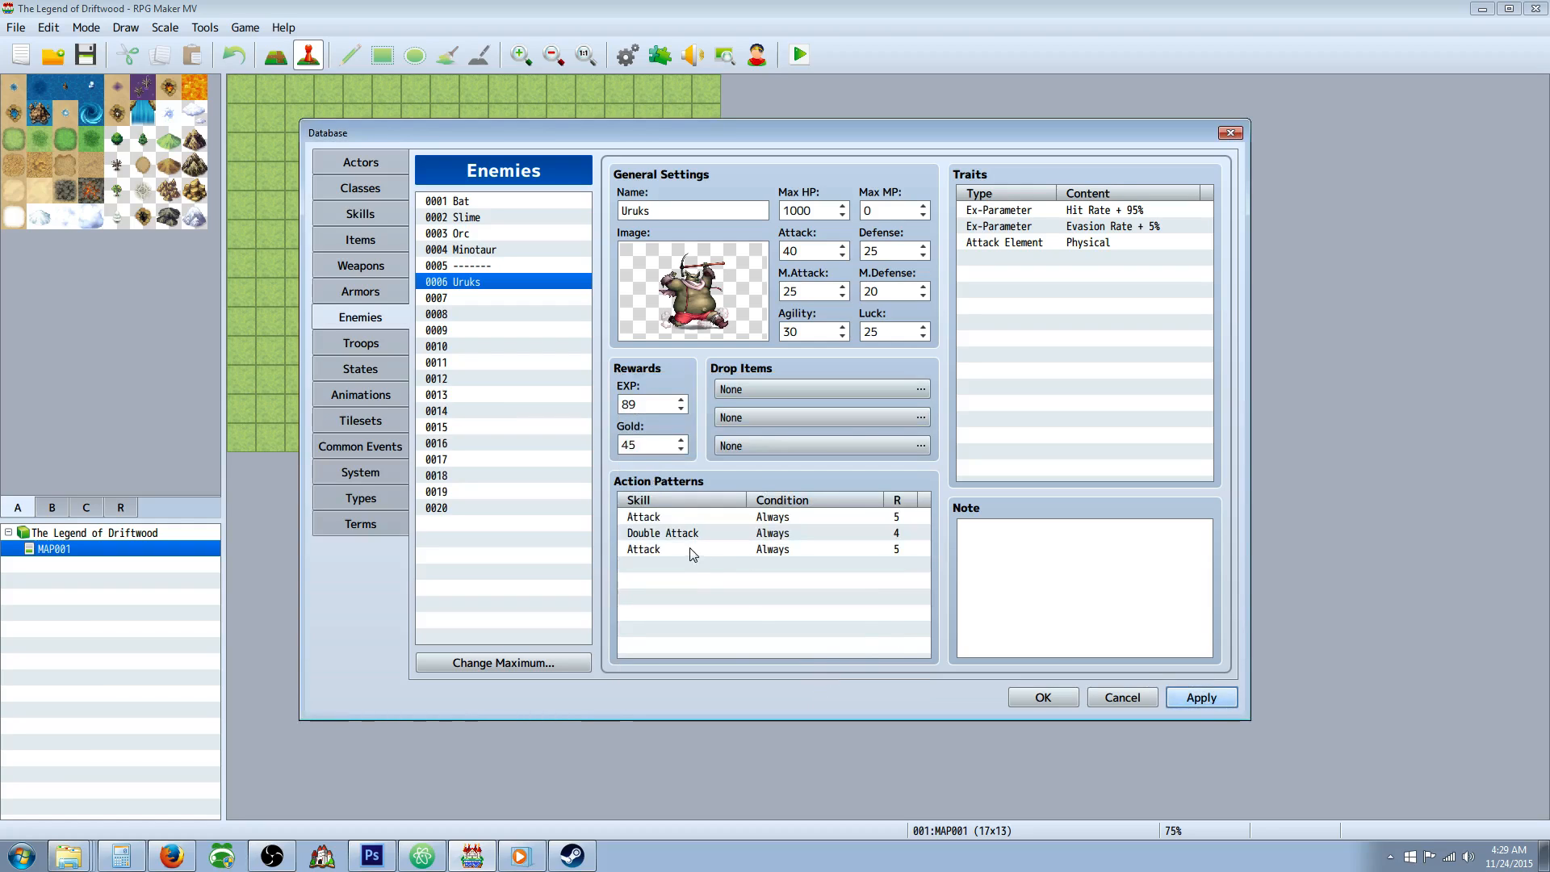
pyautogui.rightClick(714, 553)
pyautogui.click(749, 587)
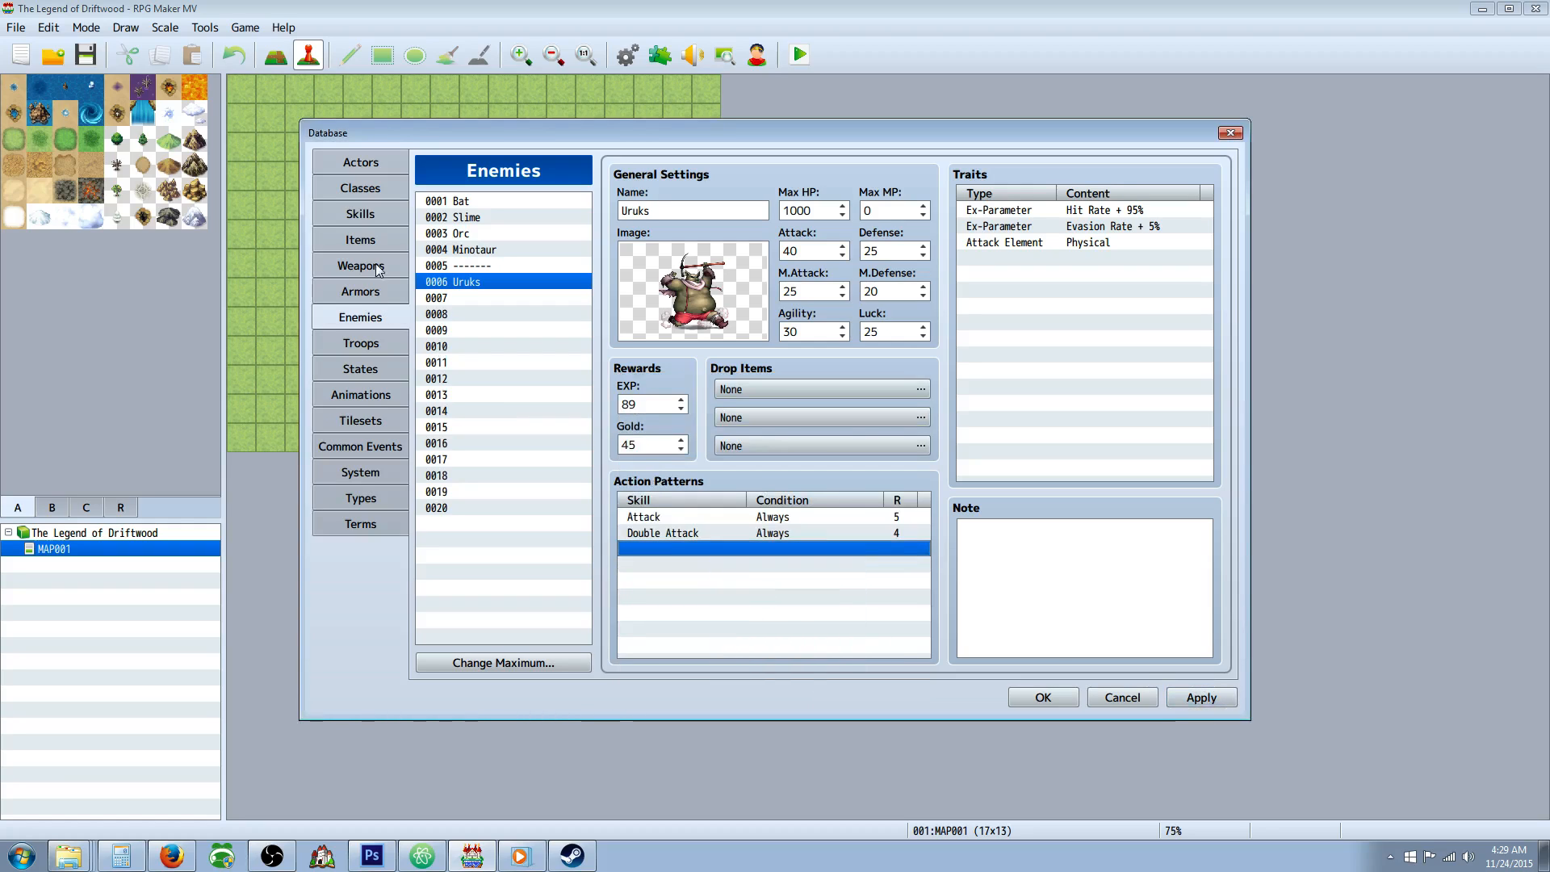
# Raise the maximum number of skills in the database to 15.
pyautogui.click(360, 213)
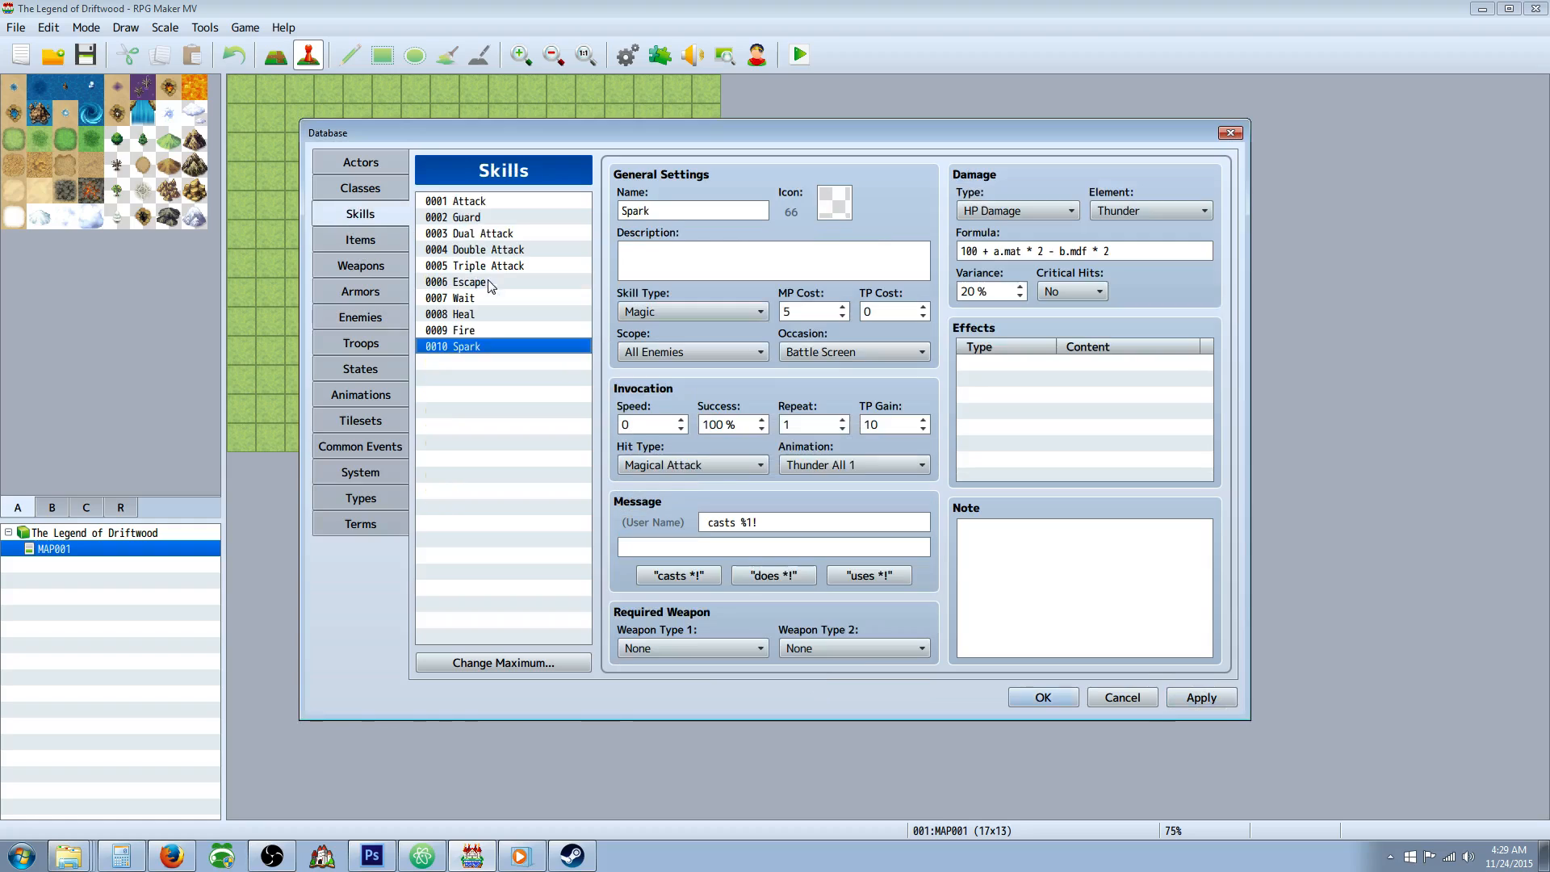
pyautogui.click(504, 664)
pyautogui.click(492, 651)
pyautogui.click(492, 652)
pyautogui.click(492, 651)
pyautogui.click(493, 652)
pyautogui.click(492, 651)
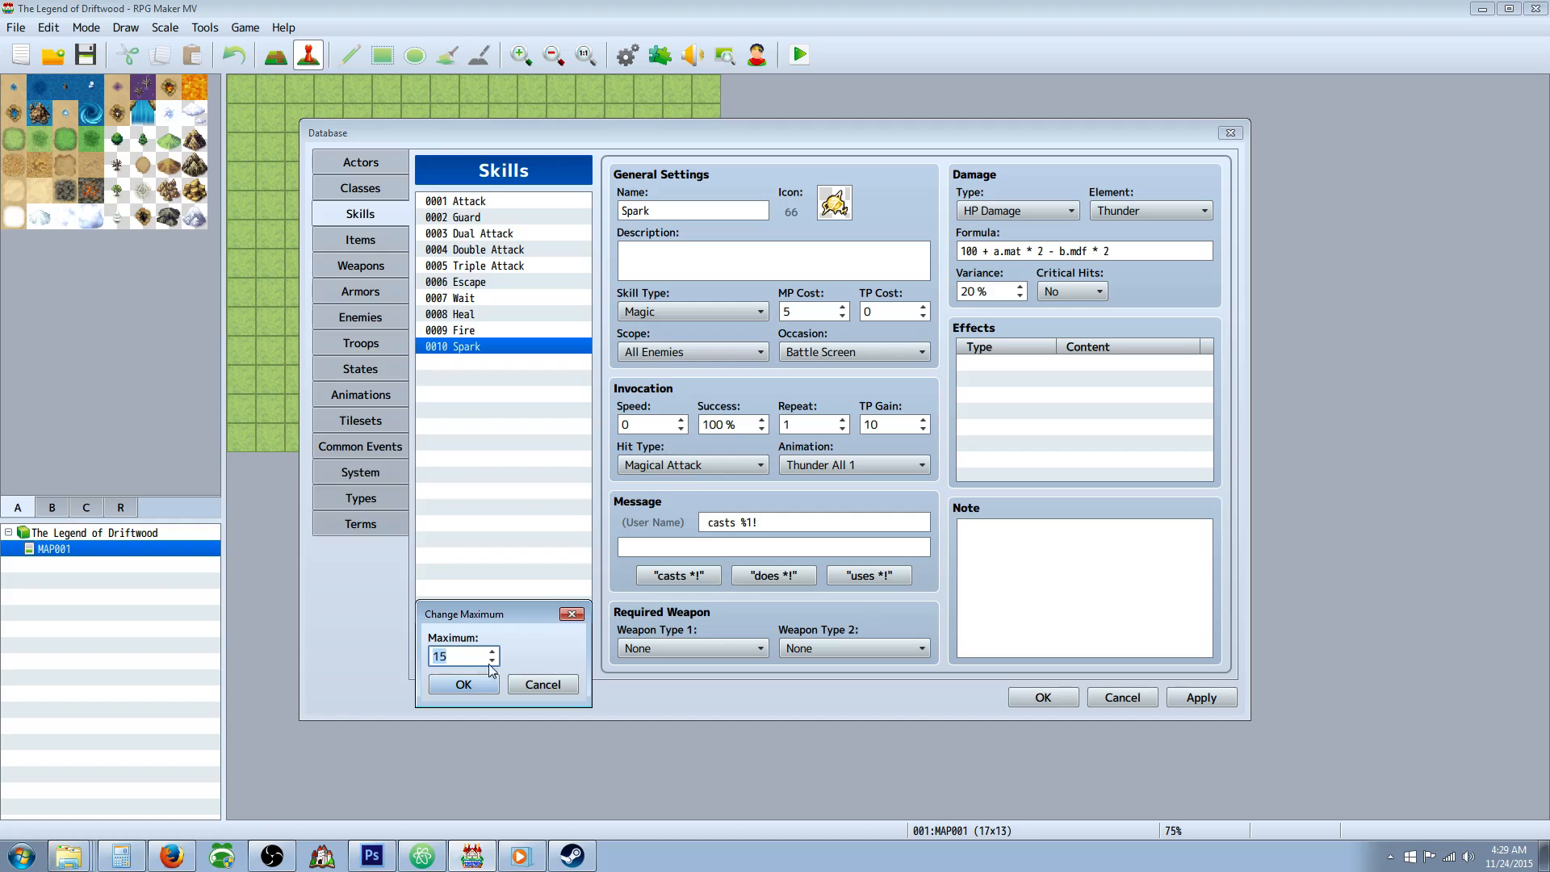
pyautogui.click(486, 683)
# Name skill 0011 "Uruk Hammer" and assign it the hammer-like weapon icon 98.
pyautogui.click(486, 363)
pyautogui.click(508, 347)
pyautogui.click(517, 363)
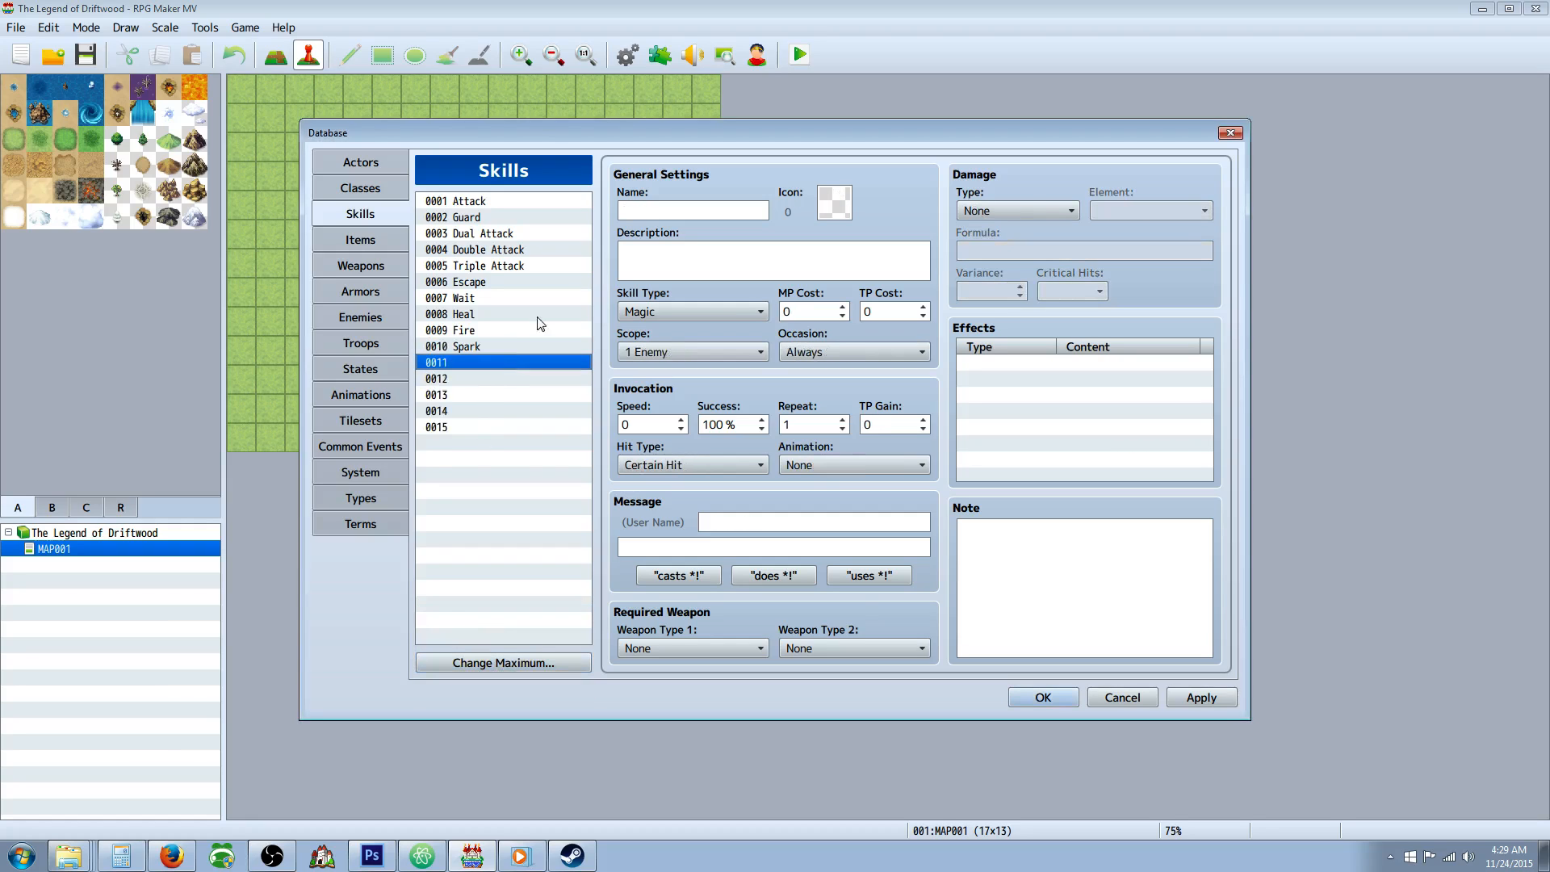
pyautogui.click(659, 214)
pyautogui.write('Uruk Hammer')
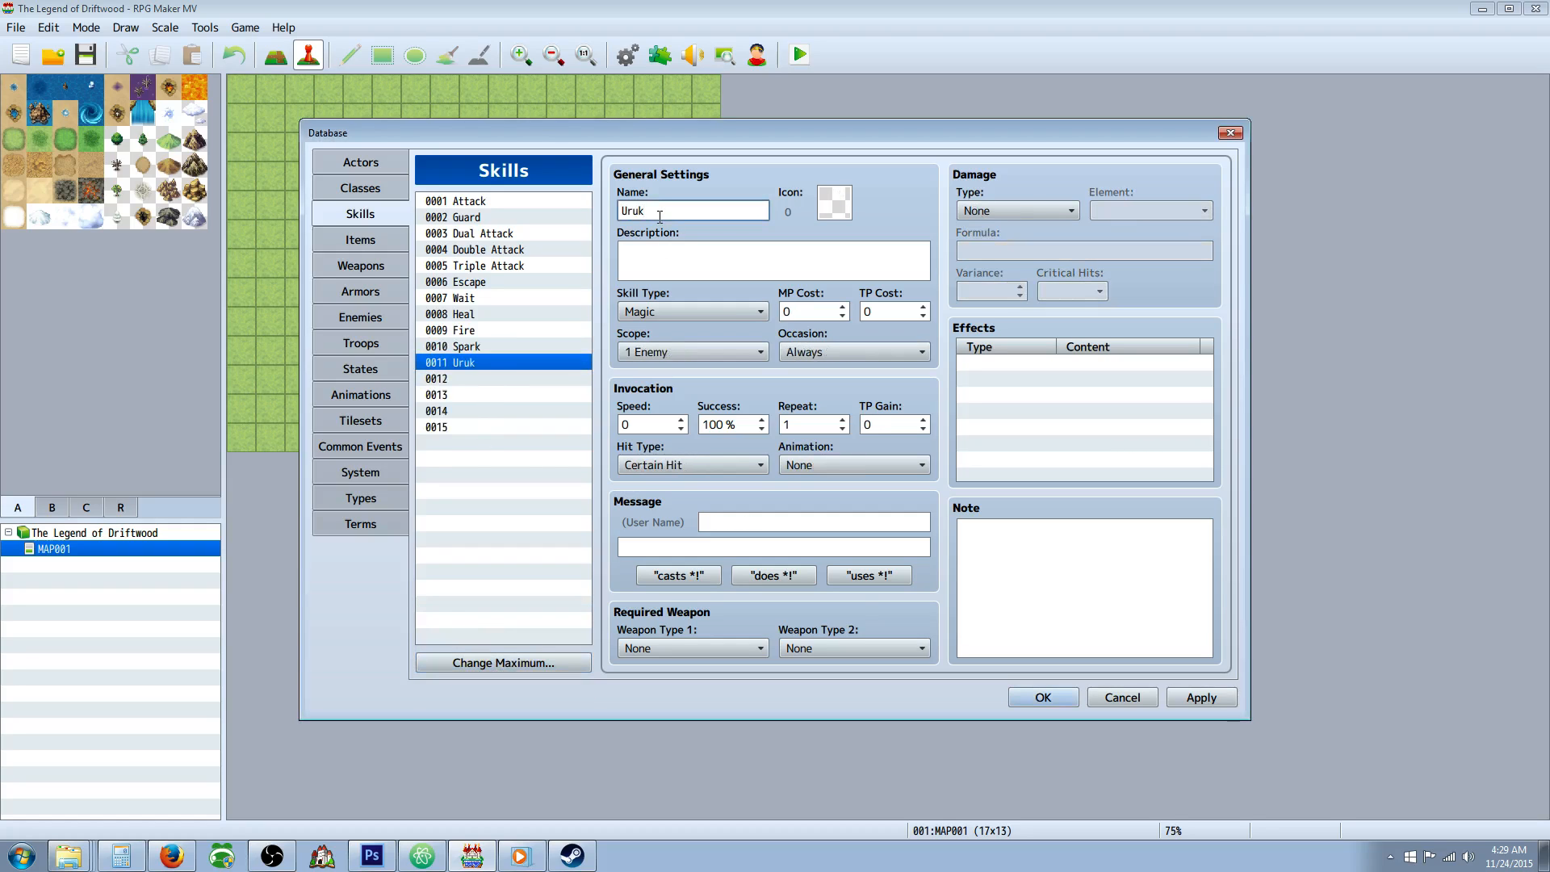
pyautogui.doubleClick(834, 203)
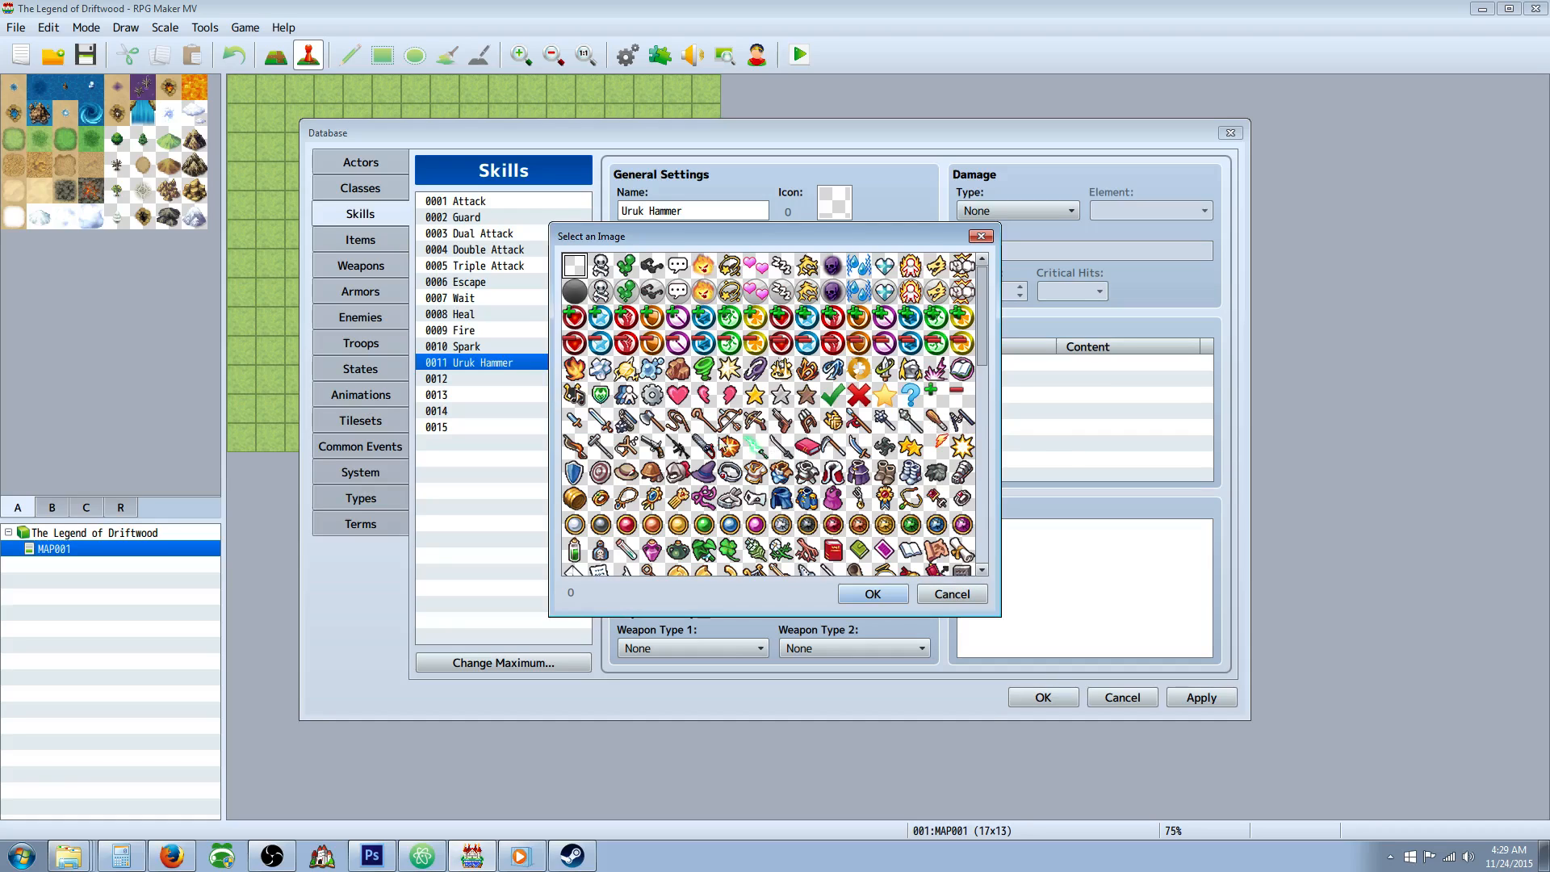
pyautogui.doubleClick(625, 421)
# Rename skill 0011 to "Uruk Smash" and enter the description "Enemy Skill: Smashes the target with a chance to stun.".
pyautogui.doubleClick(702, 208)
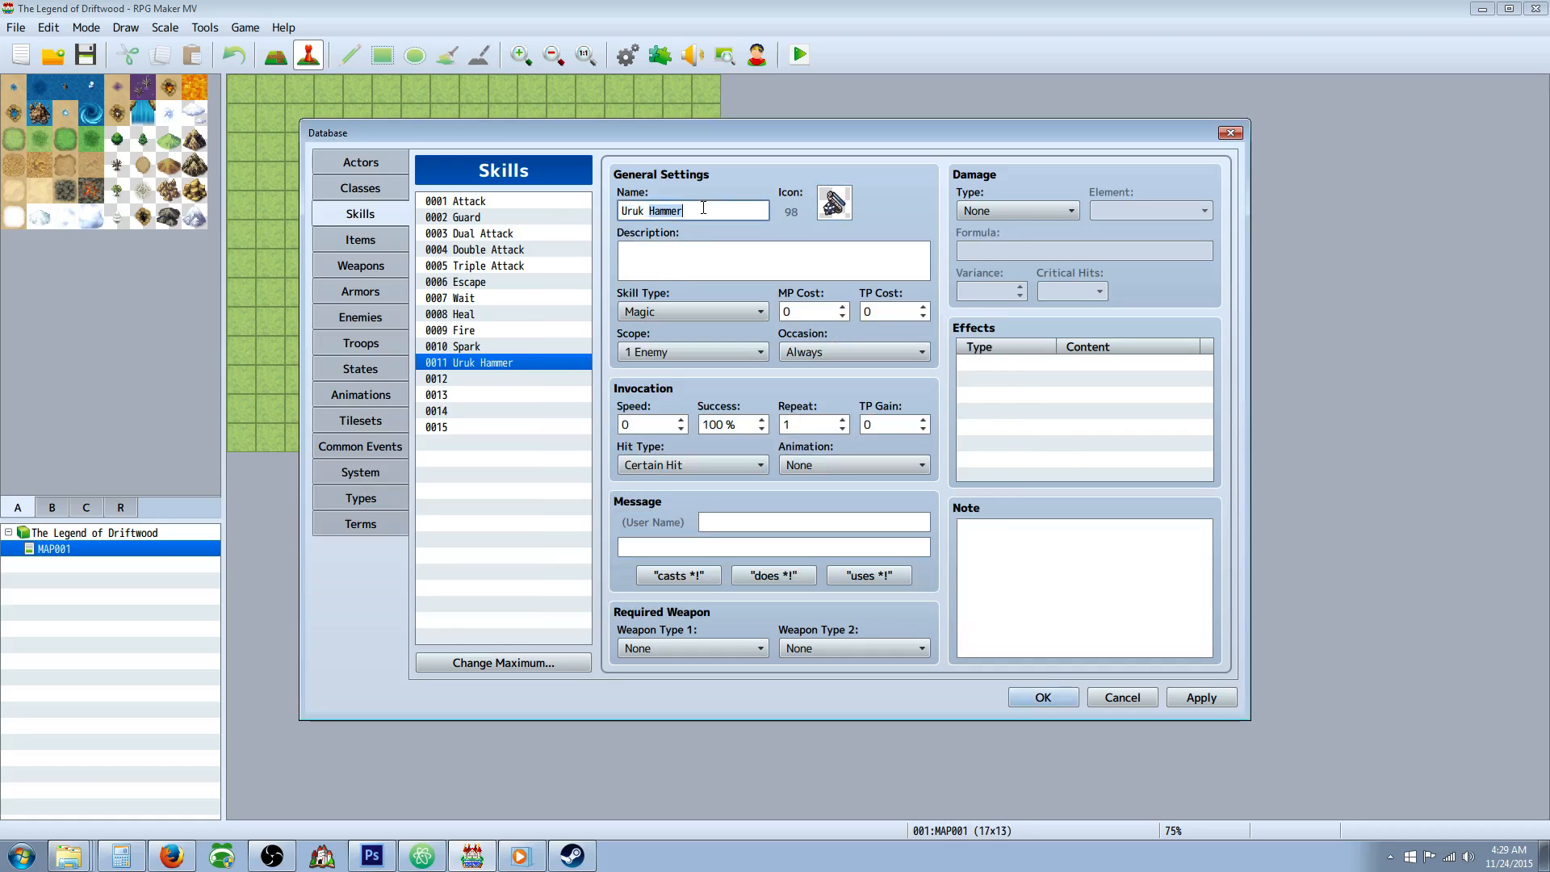
pyautogui.write('Smash')
pyautogui.click(704, 261)
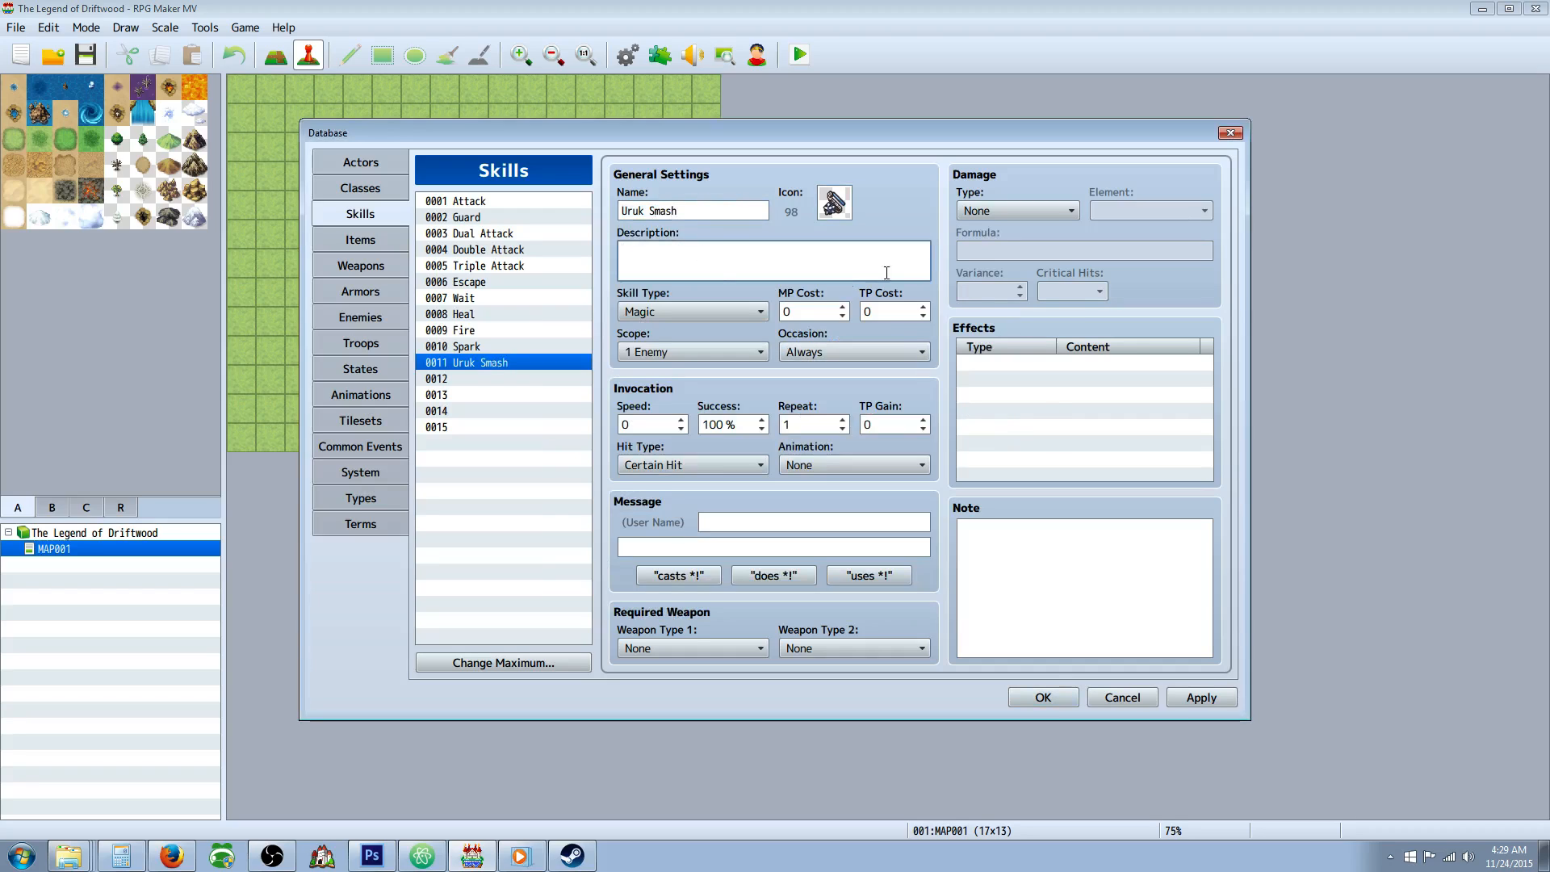
pyautogui.write('Enemy Skill:')
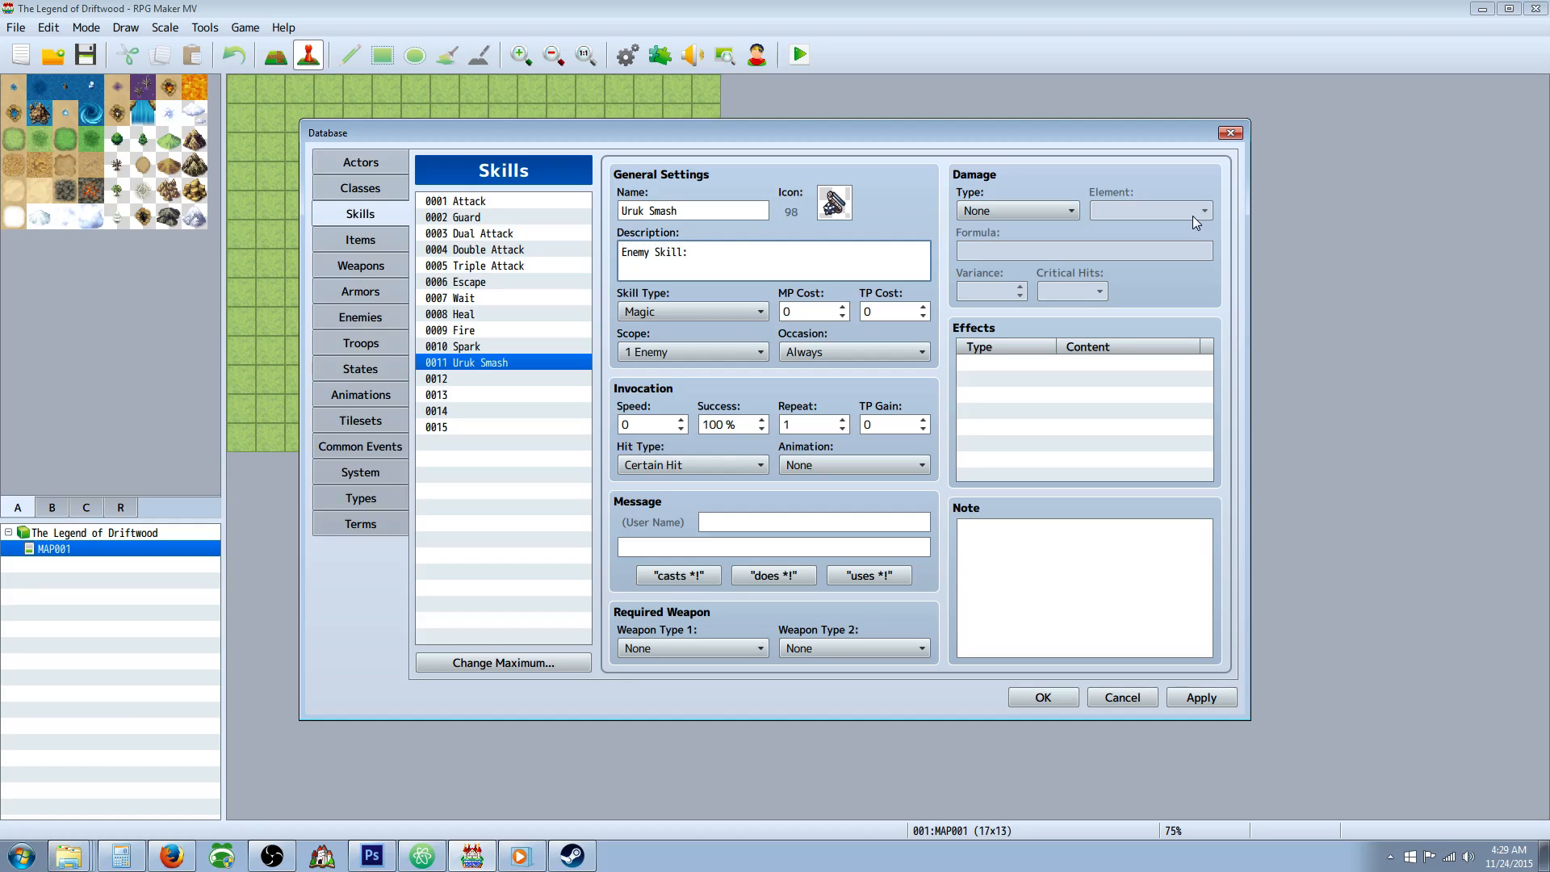
pyautogui.write(' Smashes the target with a chance to stun.')
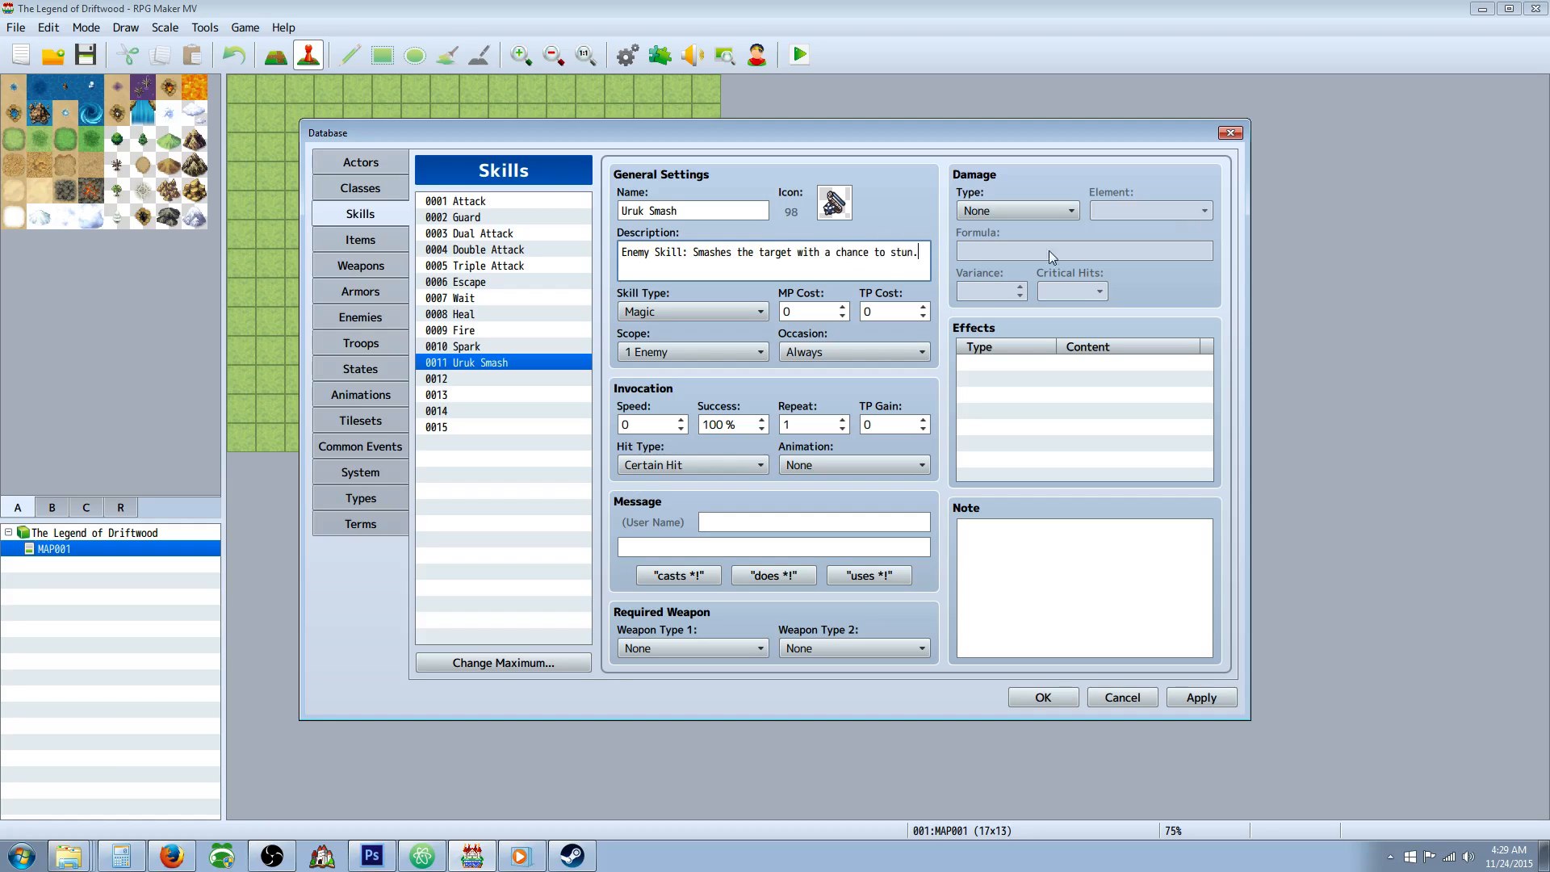
pyautogui.doubleClick(1018, 361)
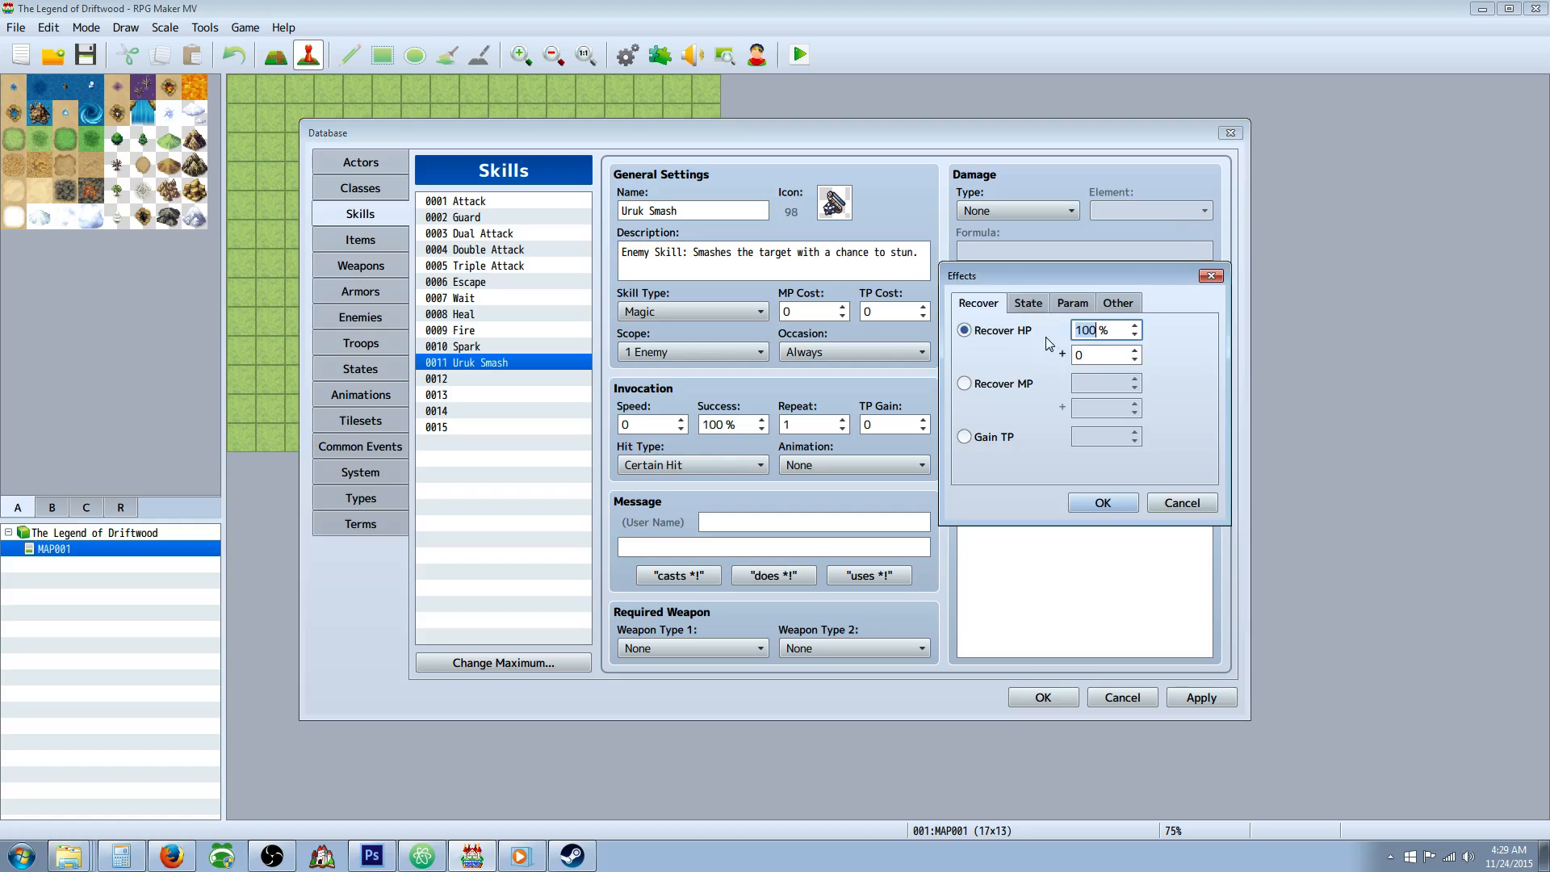
pyautogui.click(1027, 304)
pyautogui.click(990, 338)
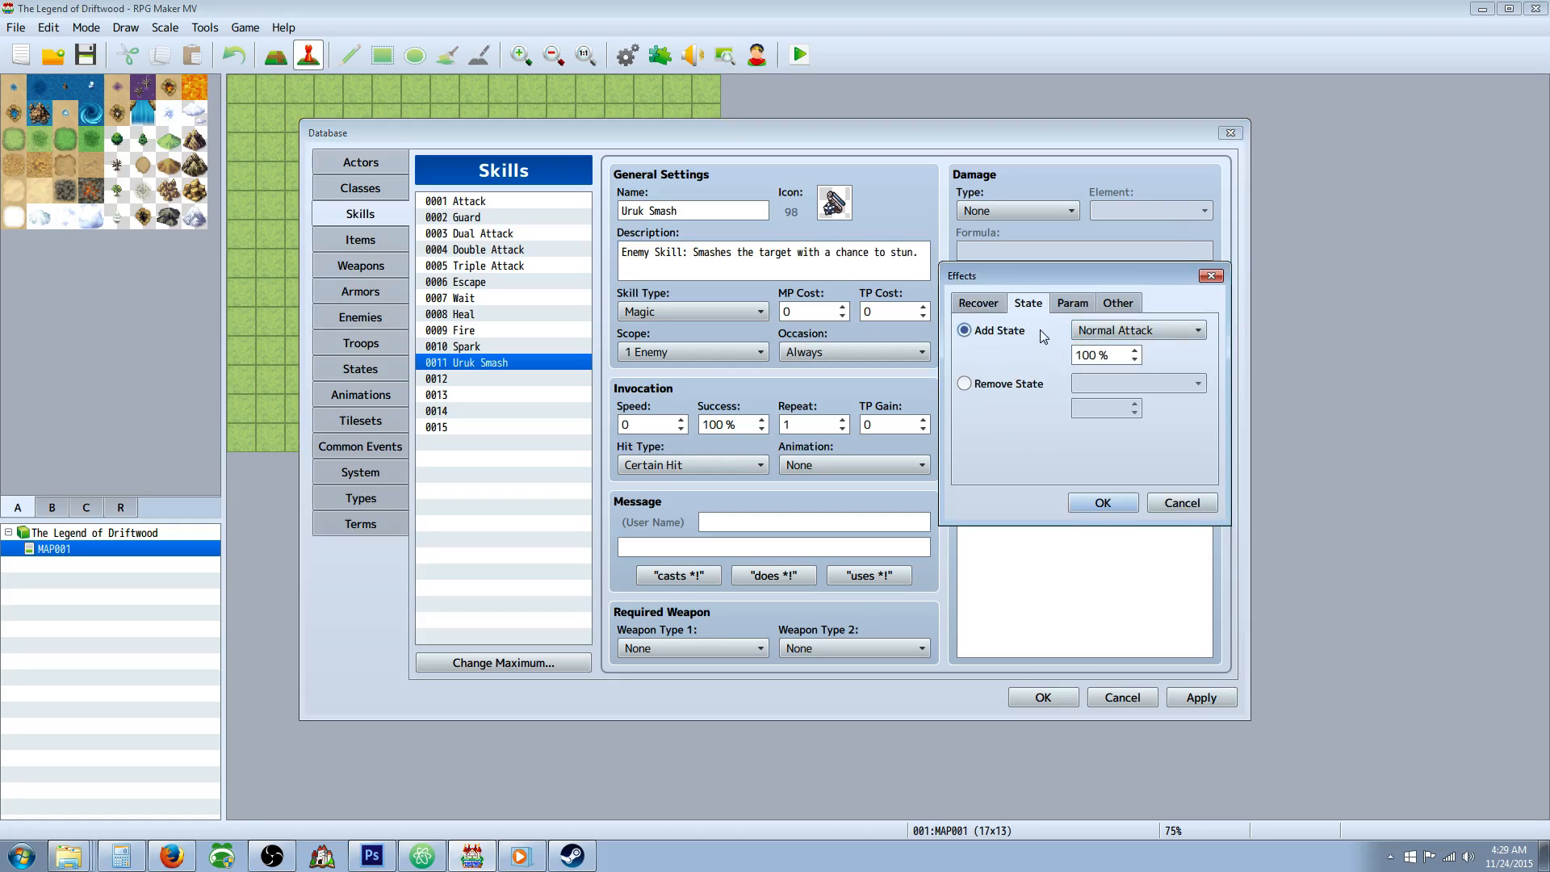
pyautogui.click(1104, 333)
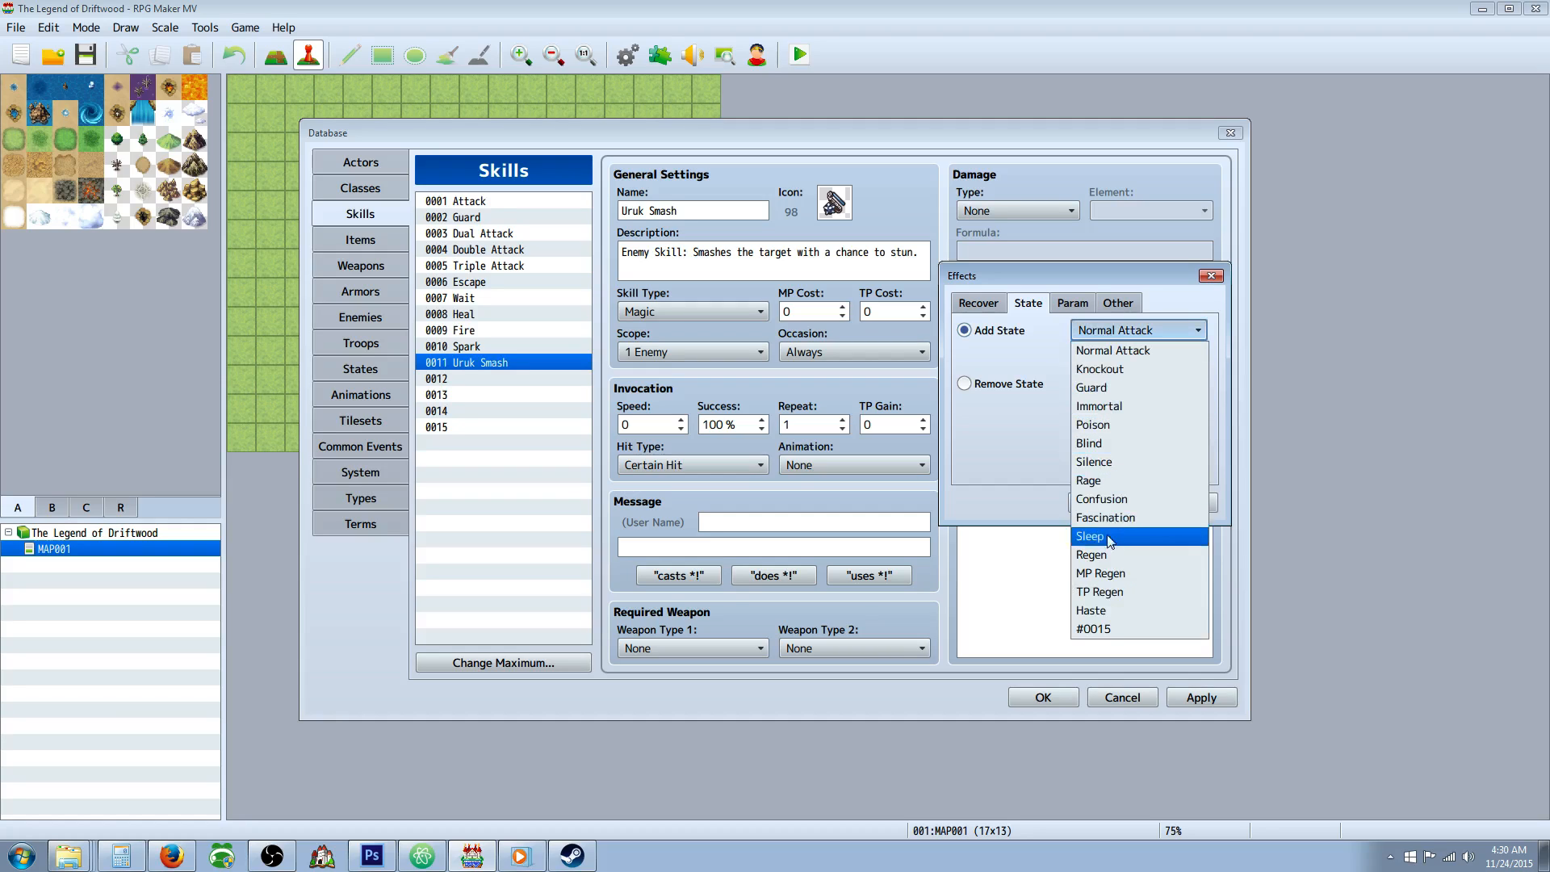
pyautogui.click(1023, 314)
pyautogui.click(1101, 331)
pyautogui.click(1051, 455)
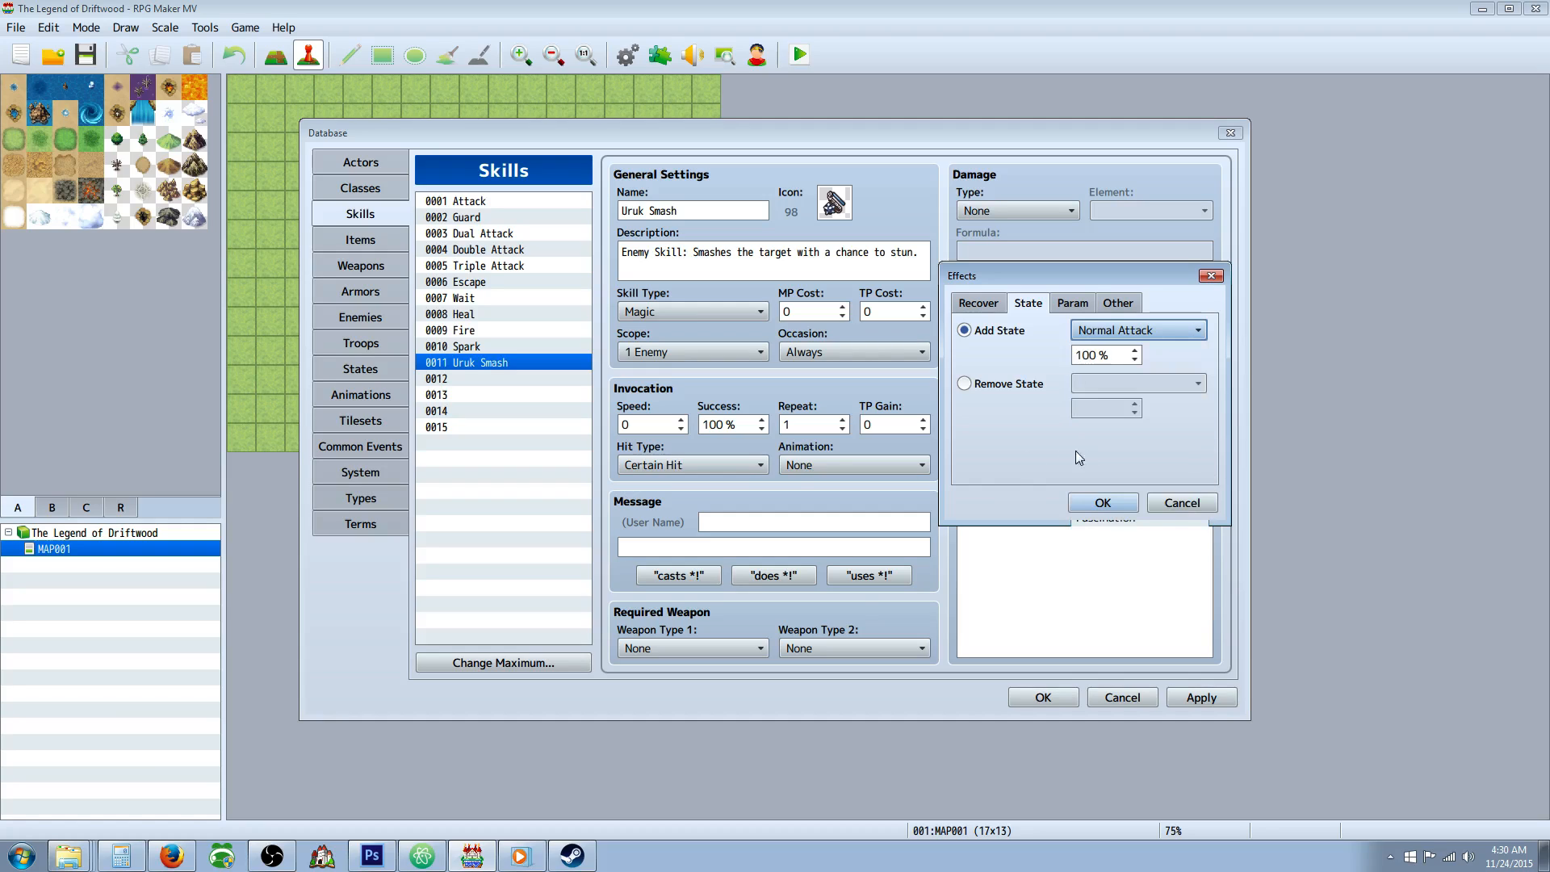
pyautogui.click(1178, 503)
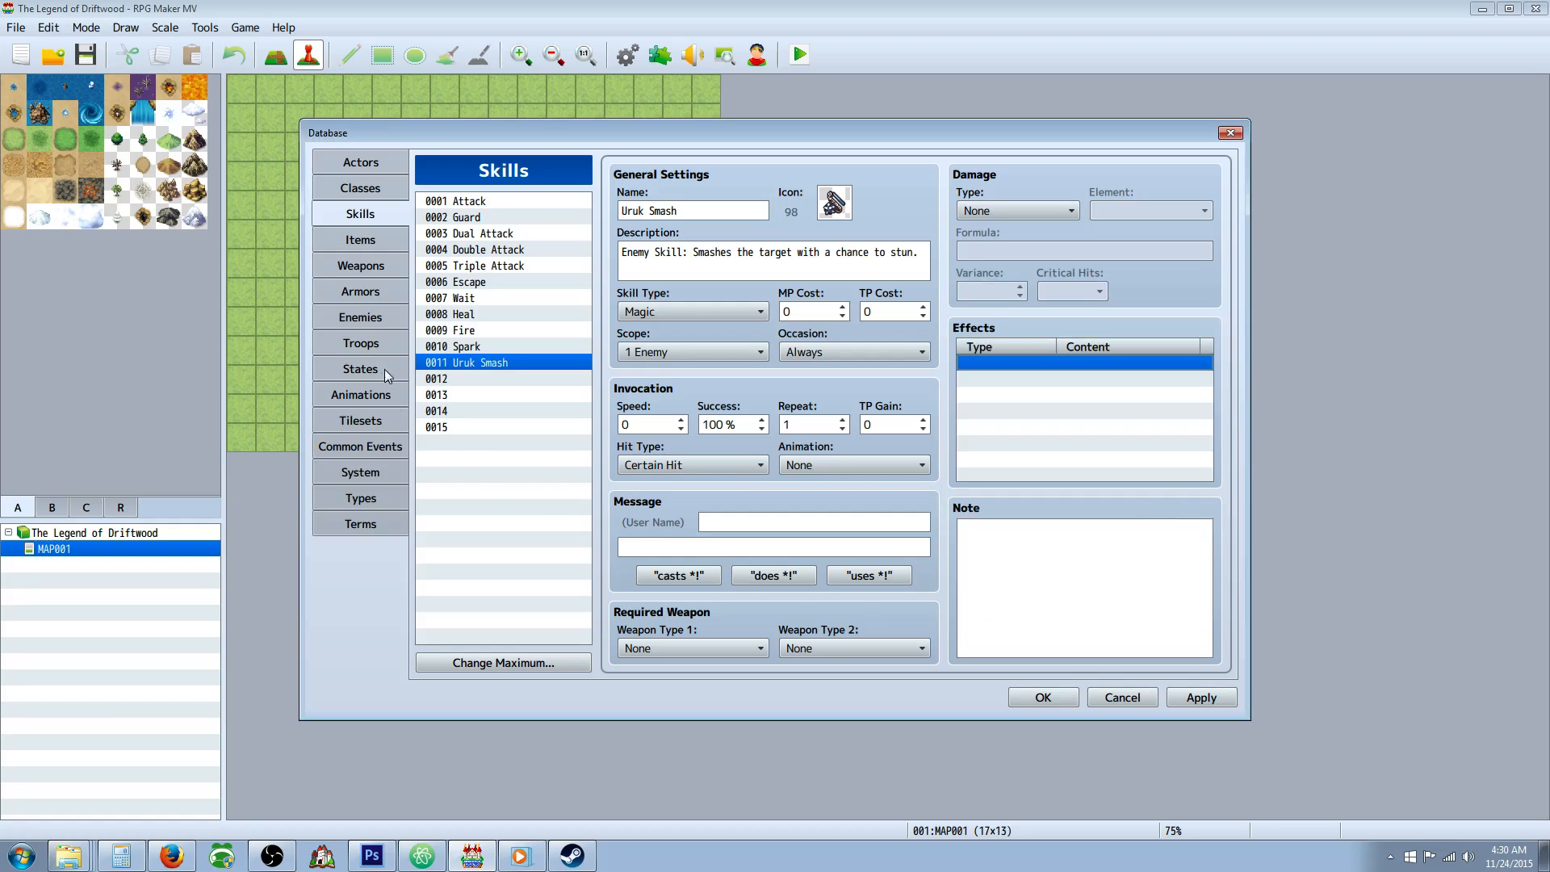
# Name the empty state 0015 "Stun".
pyautogui.click(360, 369)
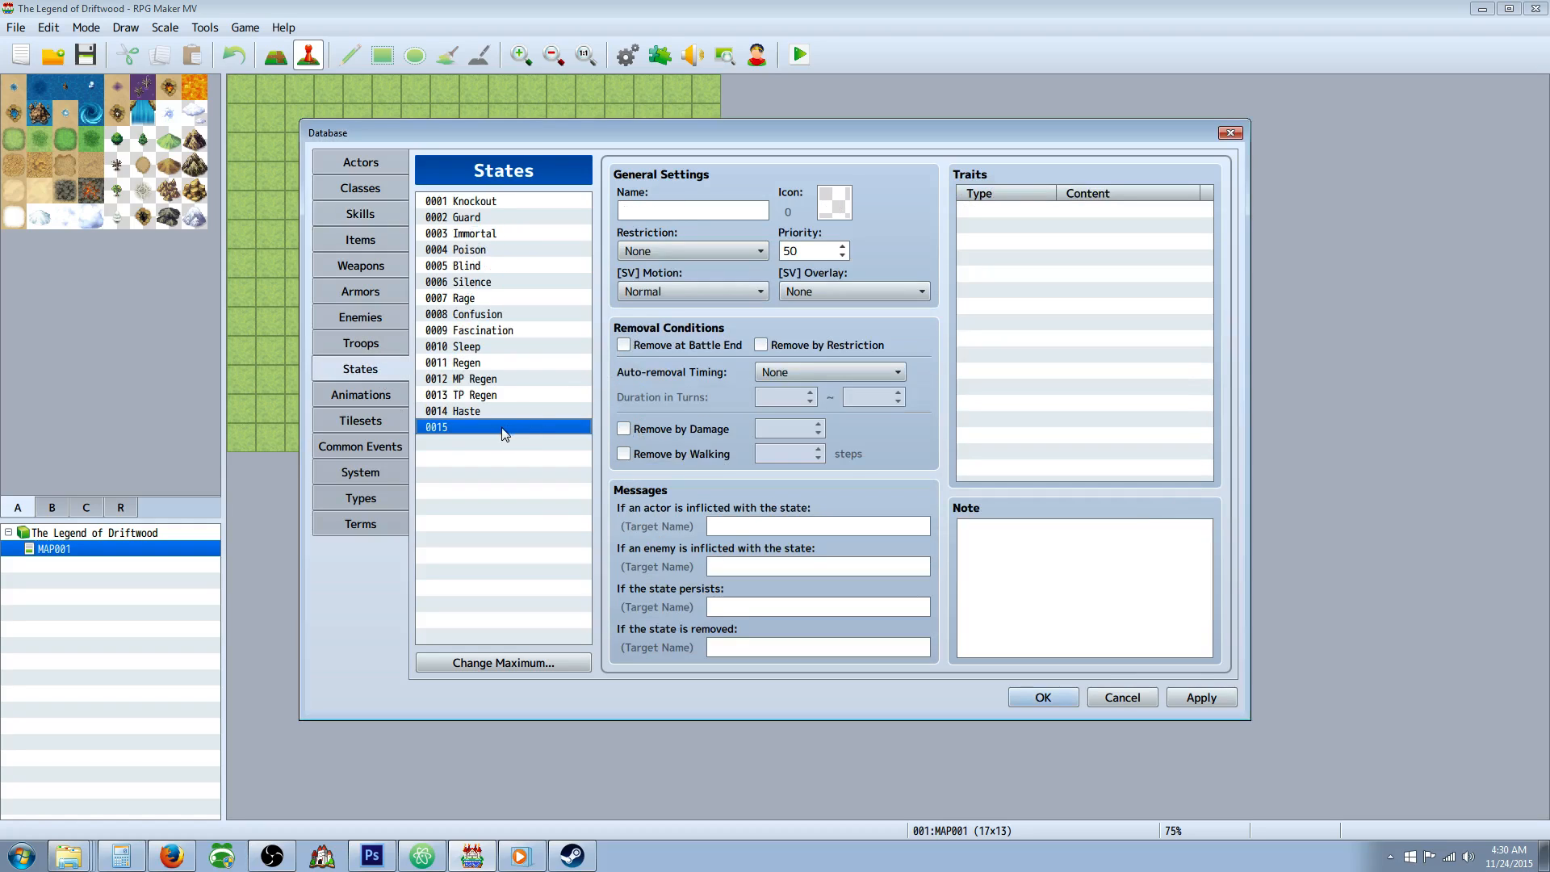
pyautogui.click(704, 212)
pyautogui.write('Stun')
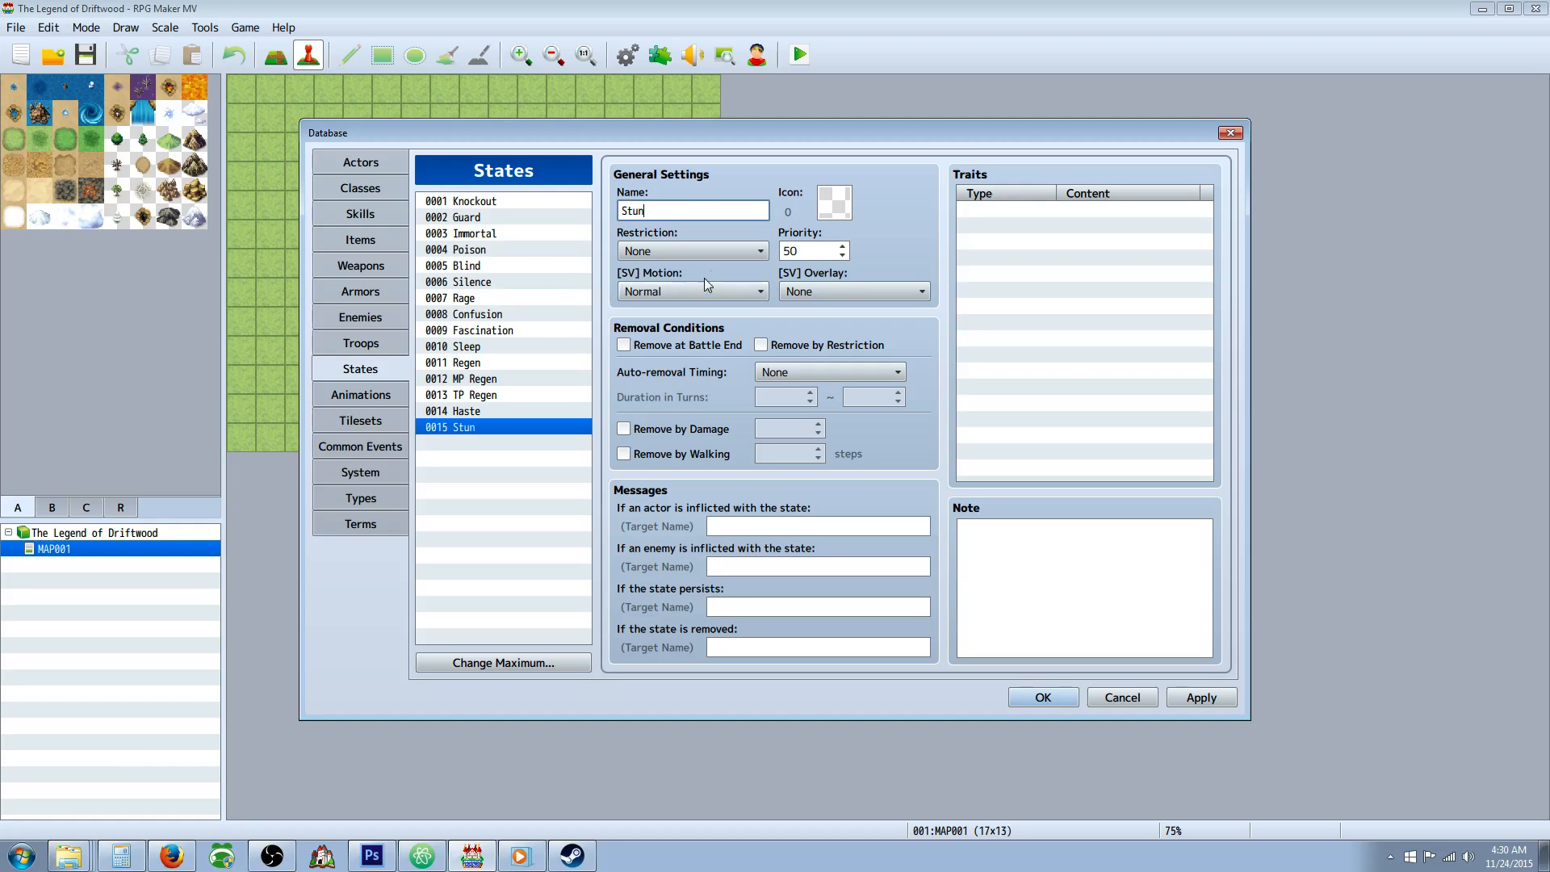
# Review the settings of existing states such as Confusion, Immortal, Poison, Blind, Rage and Sleep as references for Stun.
pyautogui.click(494, 314)
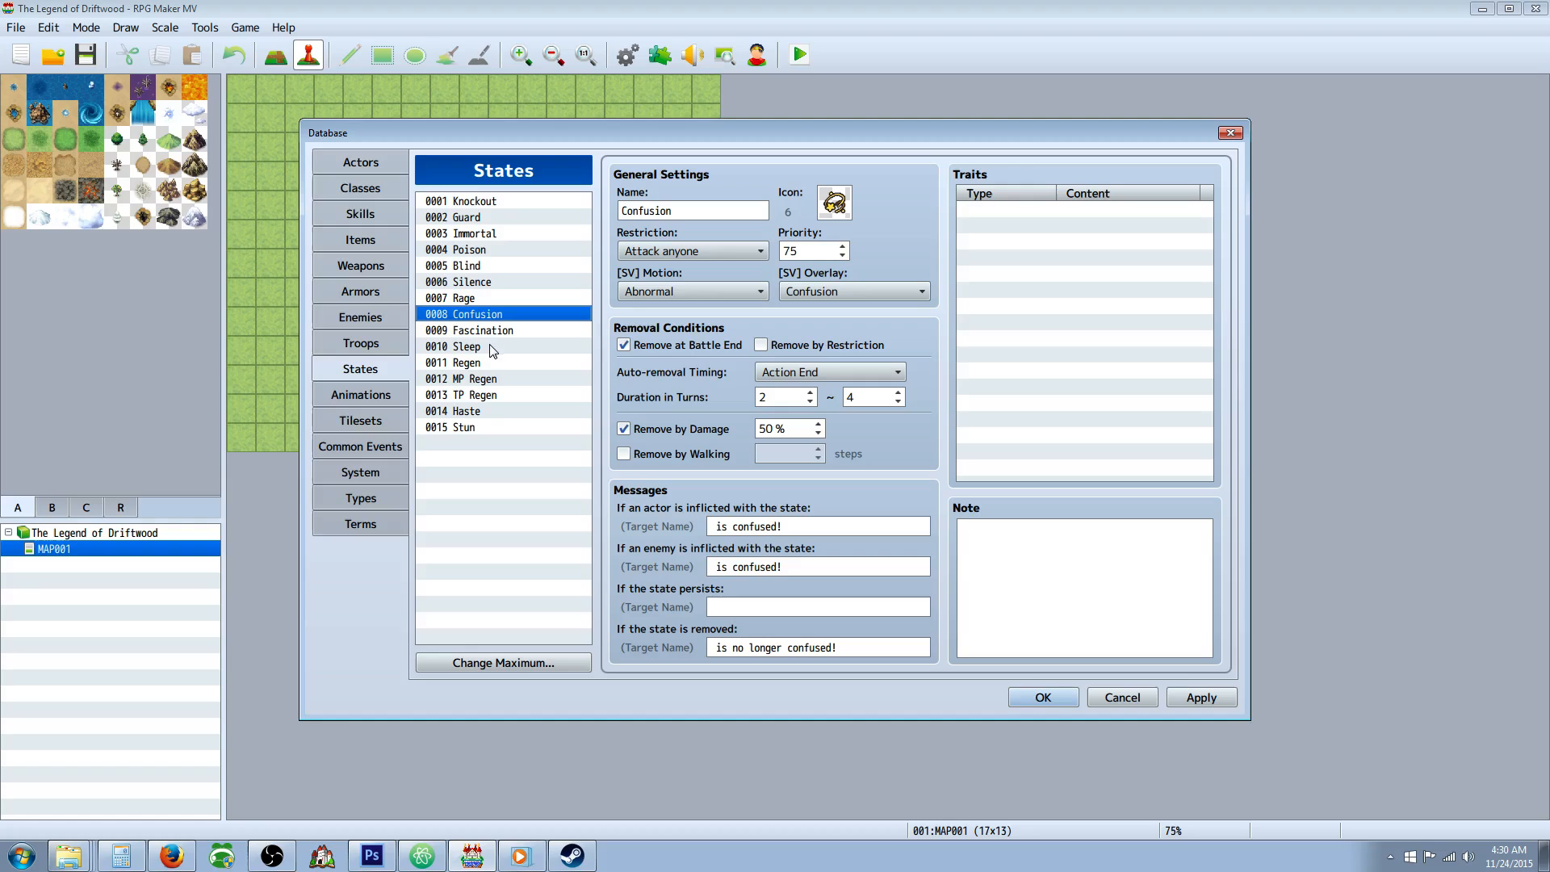
pyautogui.click(503, 234)
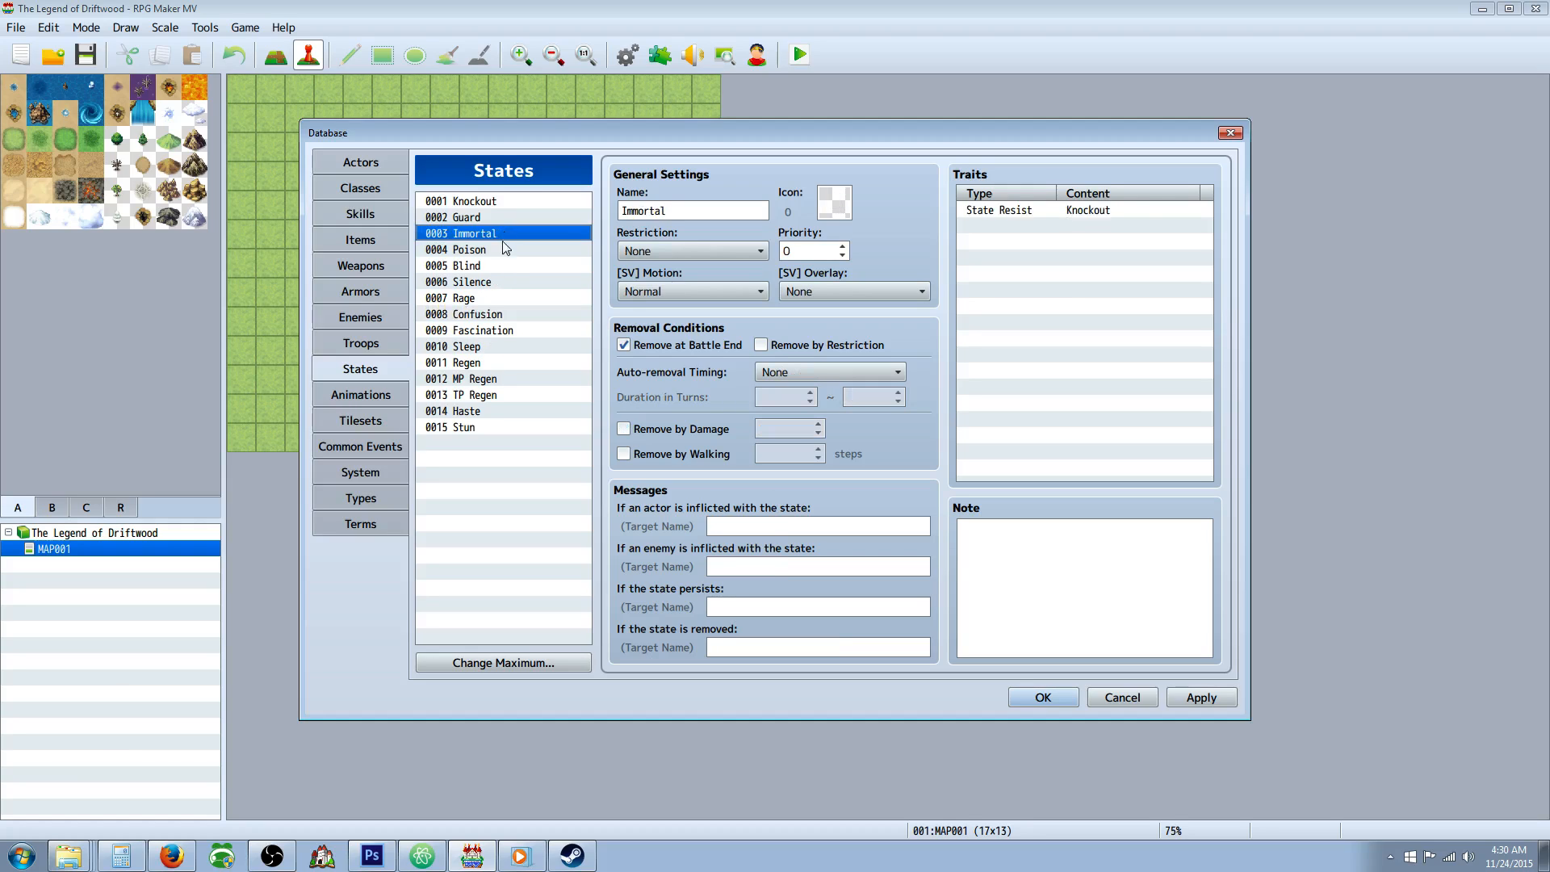
pyautogui.click(500, 250)
pyautogui.click(496, 268)
pyautogui.click(497, 298)
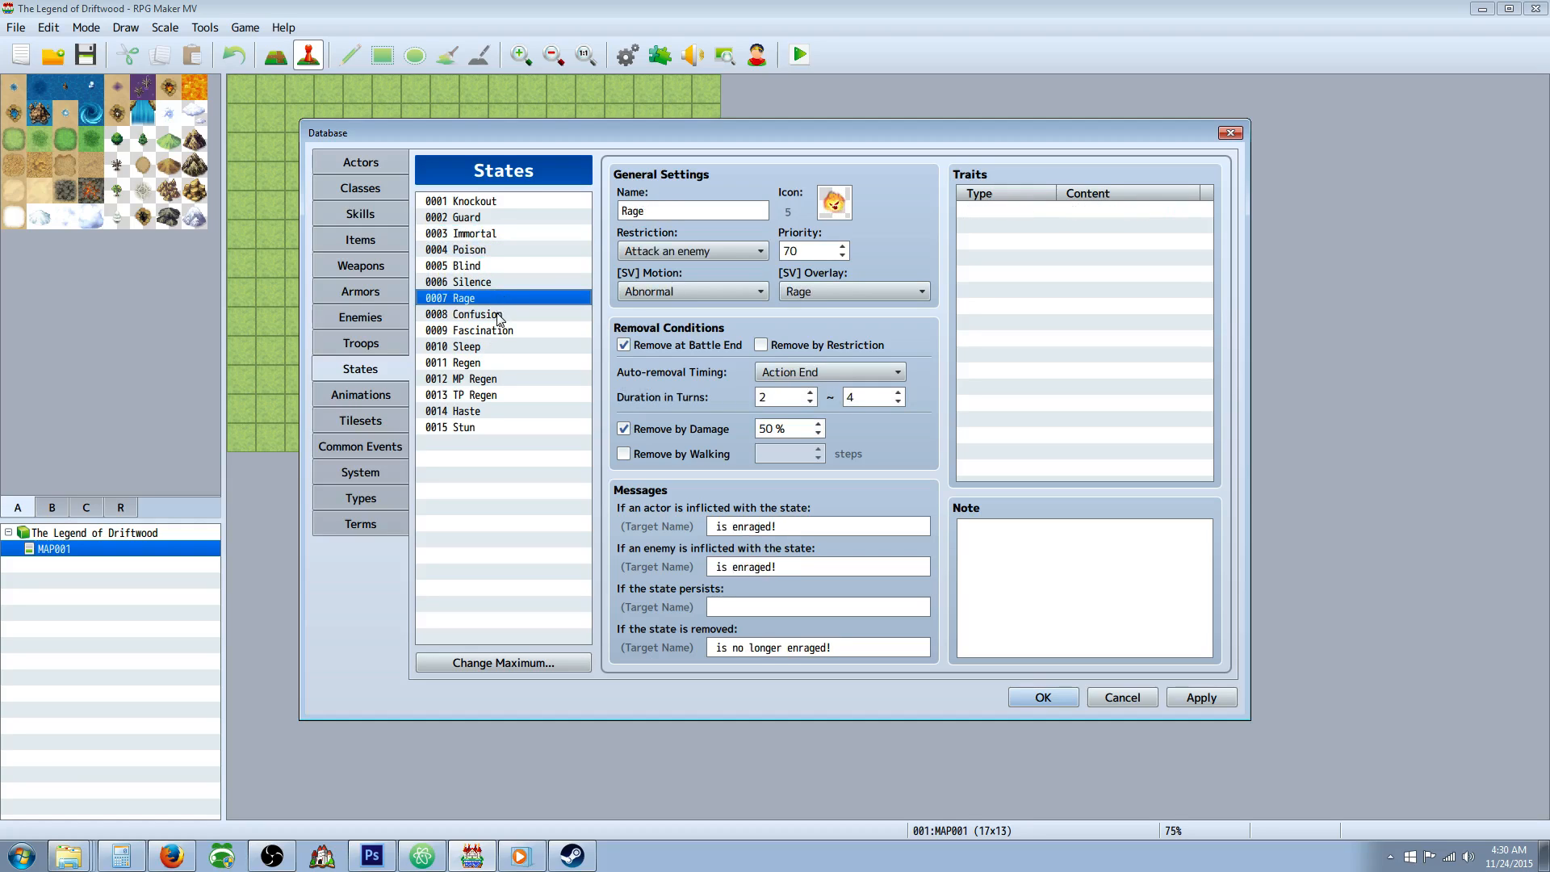
pyautogui.click(500, 315)
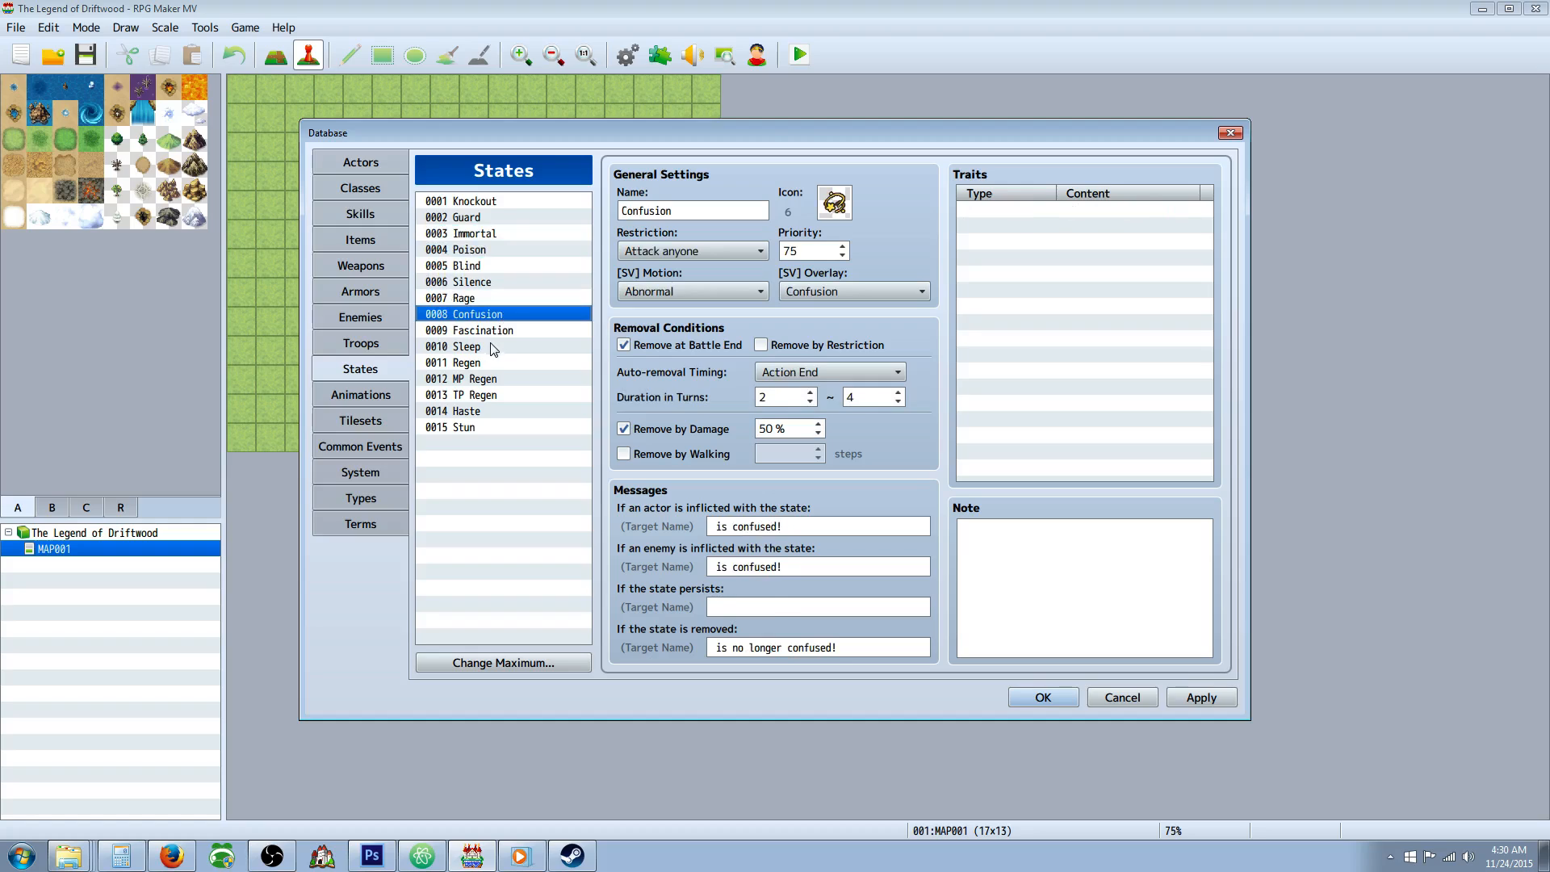
pyautogui.click(494, 347)
# Set the Stun state's restriction to Cannot move, its priority to 60 and its icon to the dizzy-stars icon 9.
pyautogui.click(481, 427)
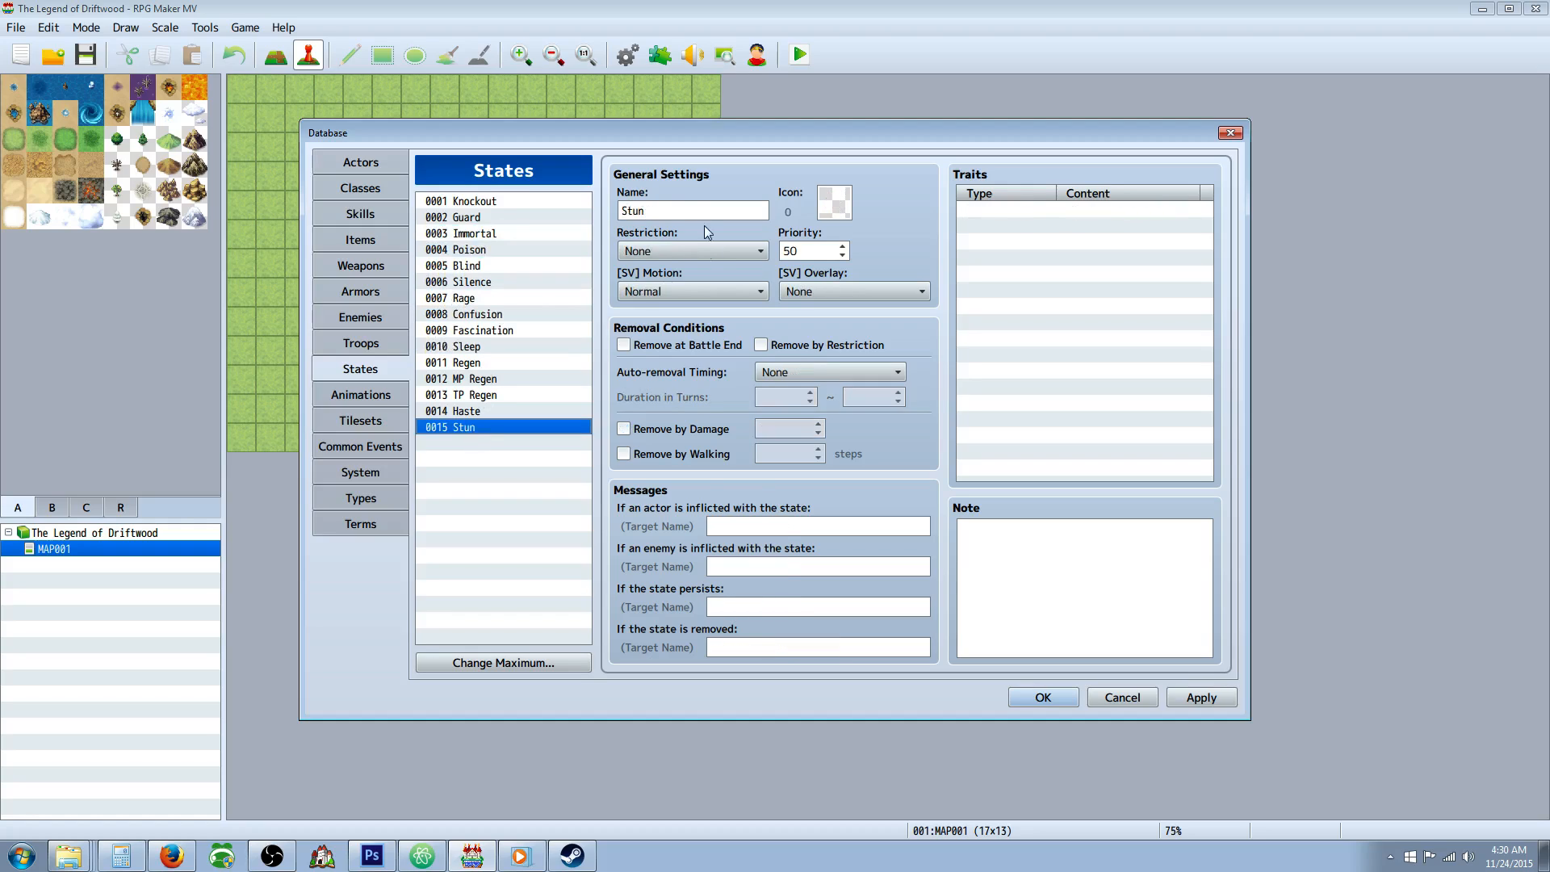
pyautogui.click(704, 252)
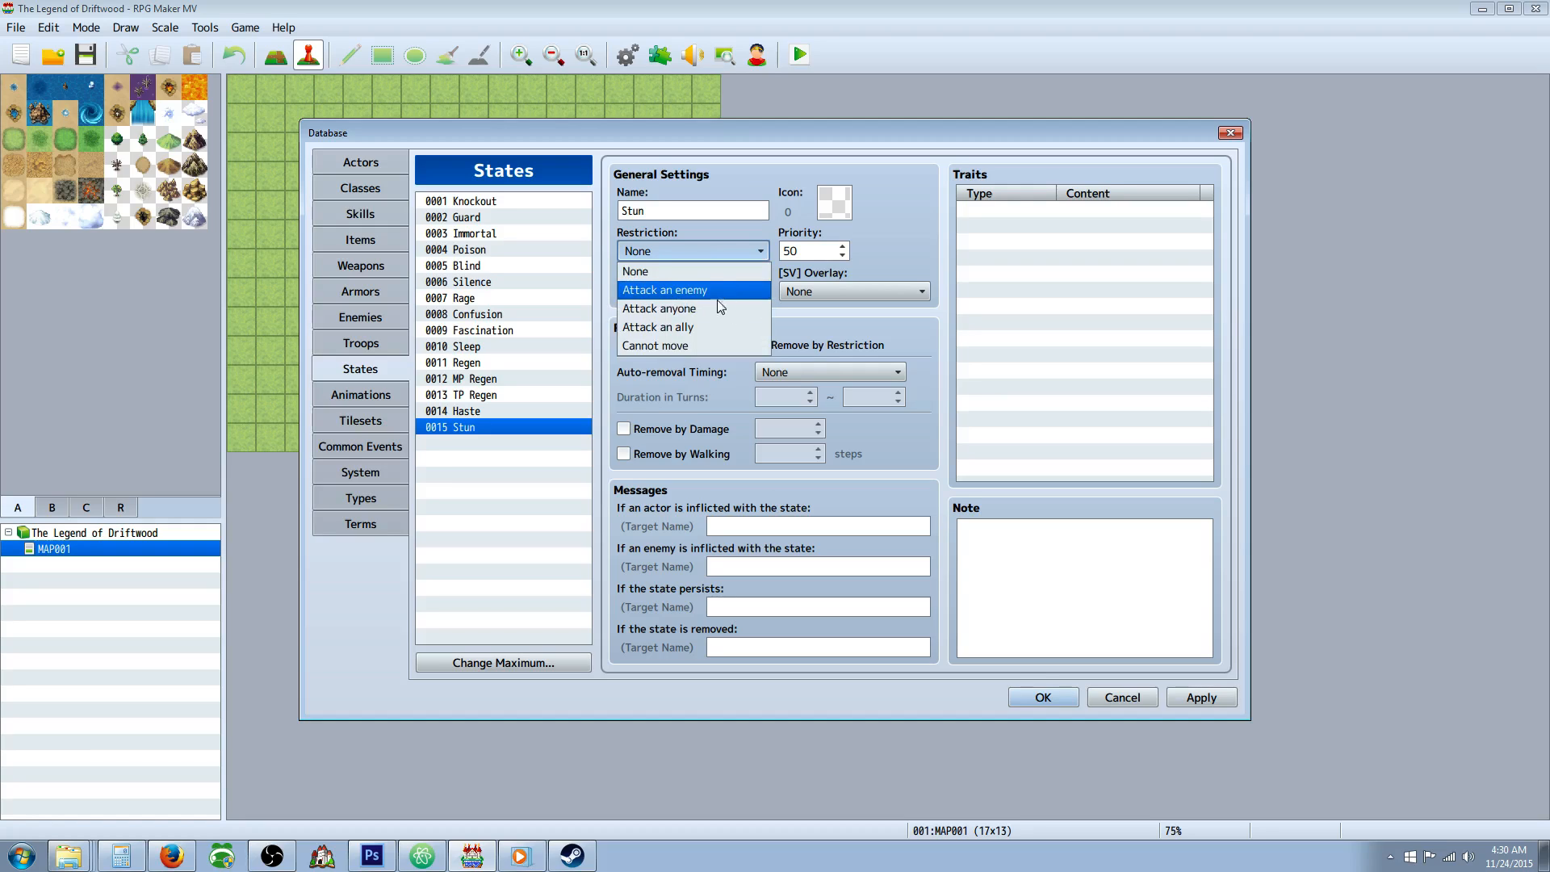
pyautogui.click(685, 346)
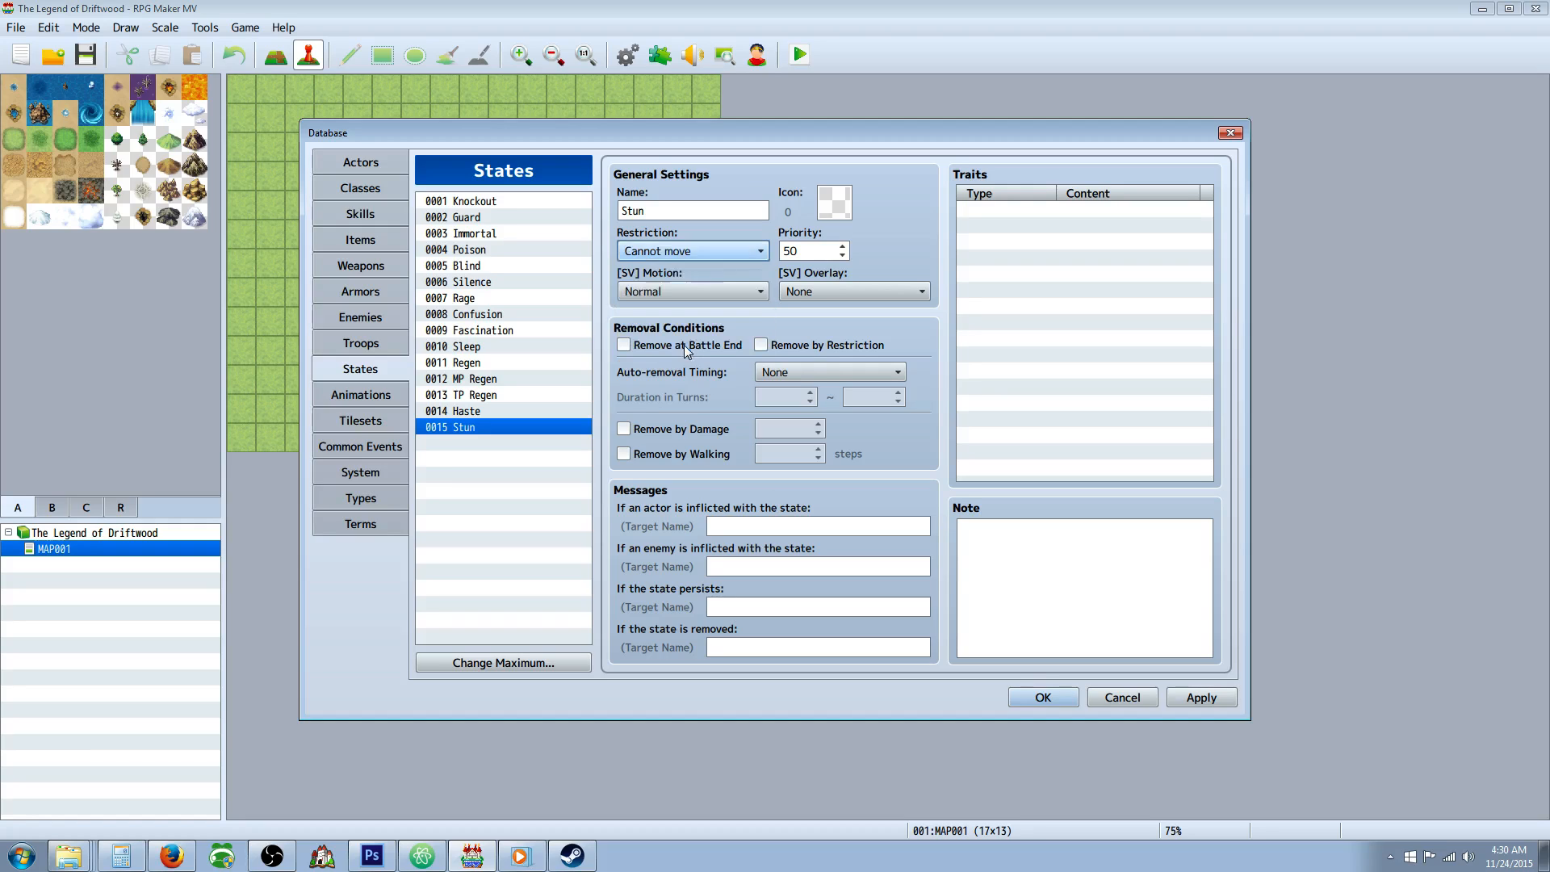
pyautogui.doubleClick(810, 252)
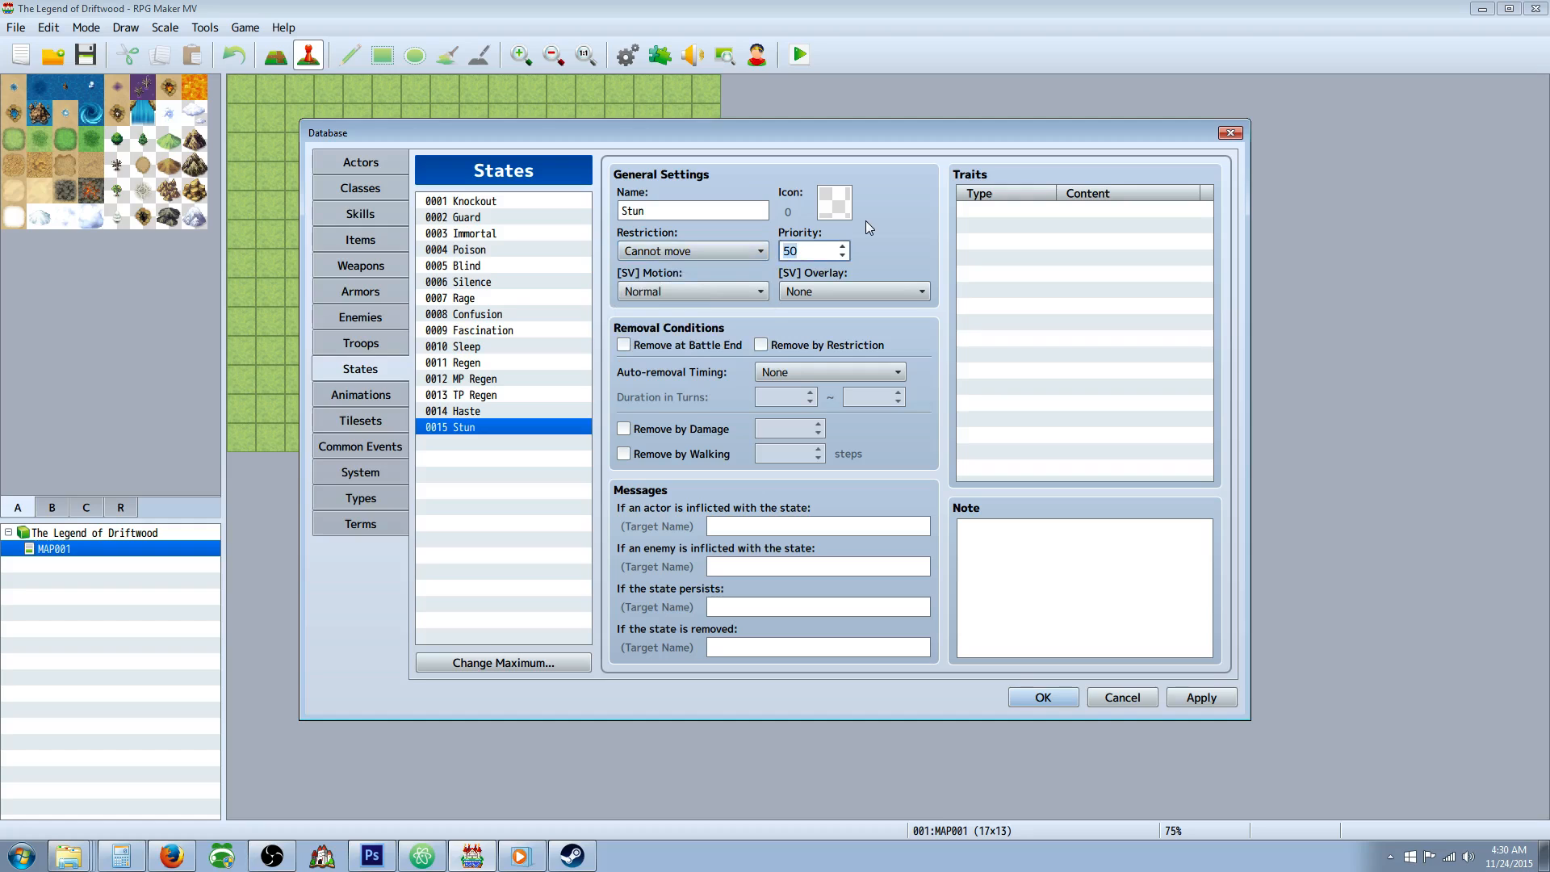
pyautogui.doubleClick(848, 208)
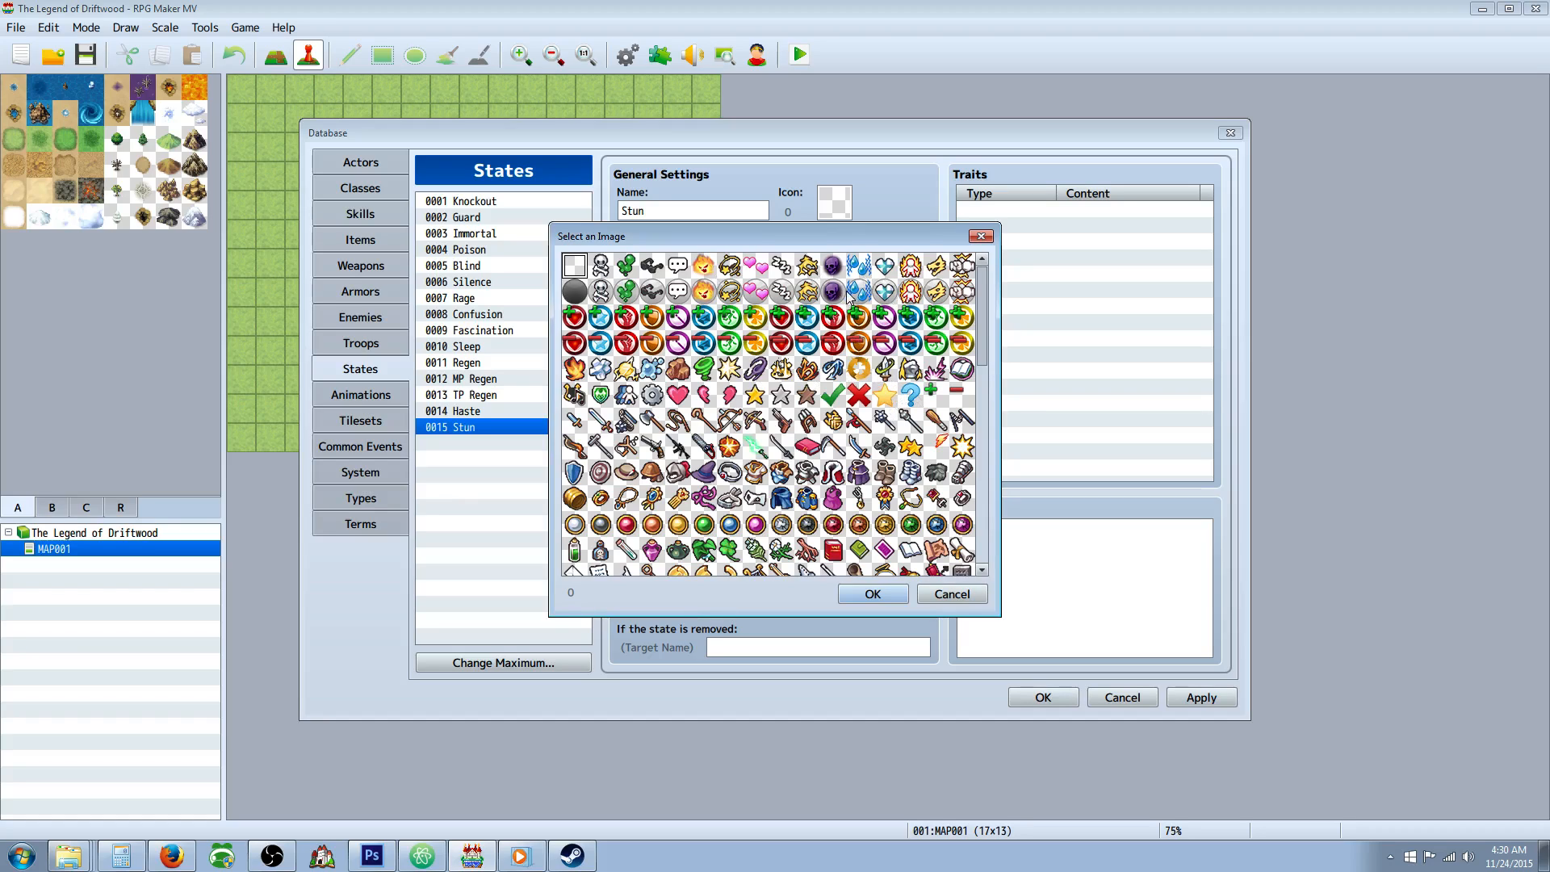
pyautogui.doubleClick(807, 265)
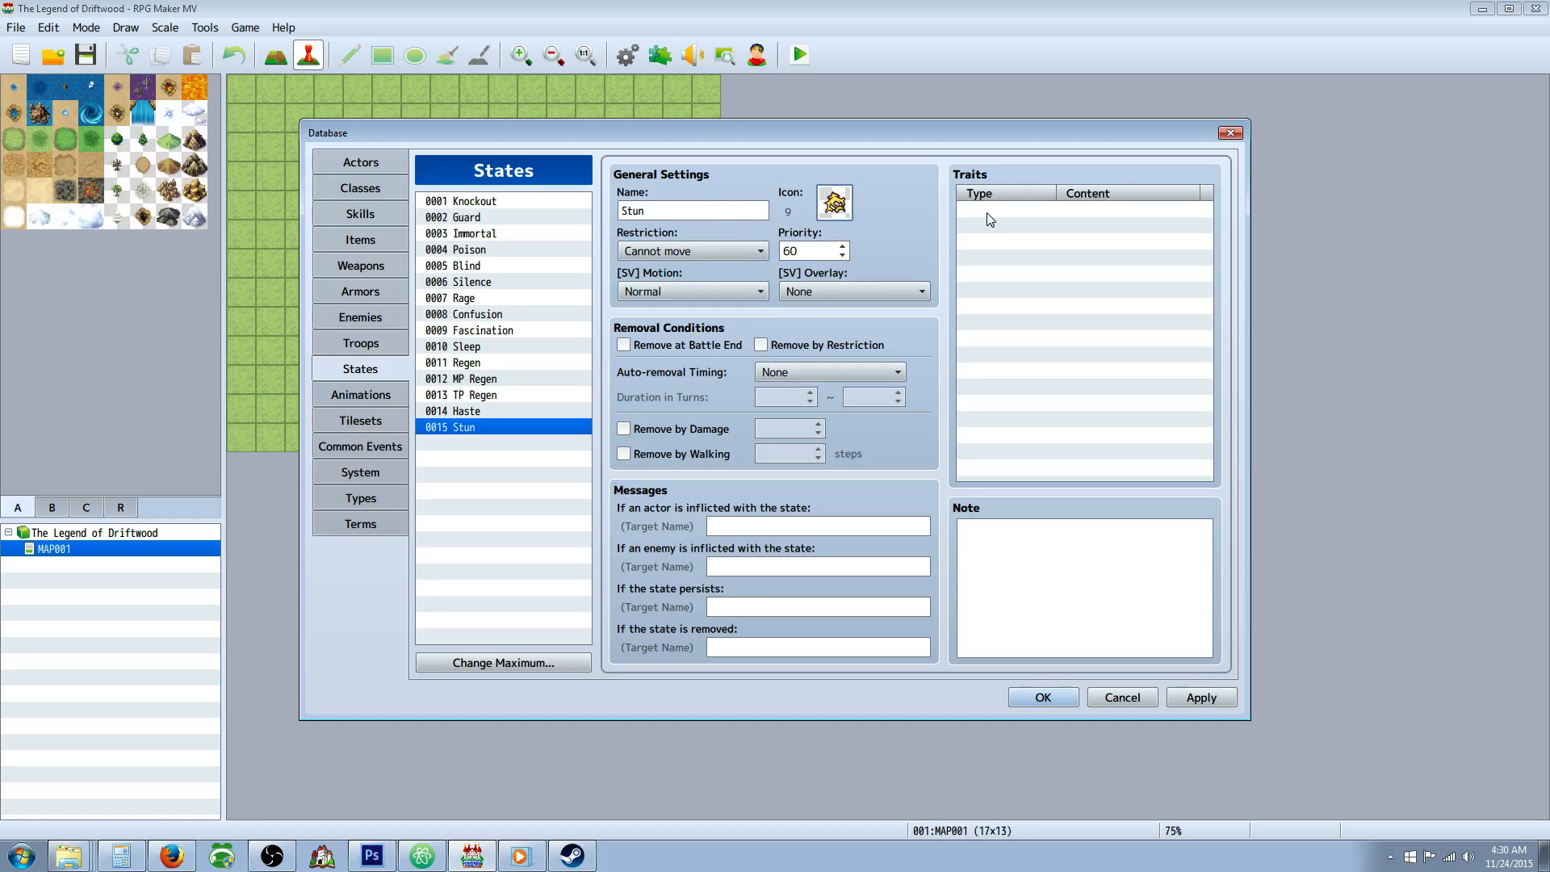
# Make Stun removable at battle end with Turn End auto-removal and a duration of 1 to 3 turns, and apply.
pyautogui.click(642, 350)
pyautogui.click(783, 370)
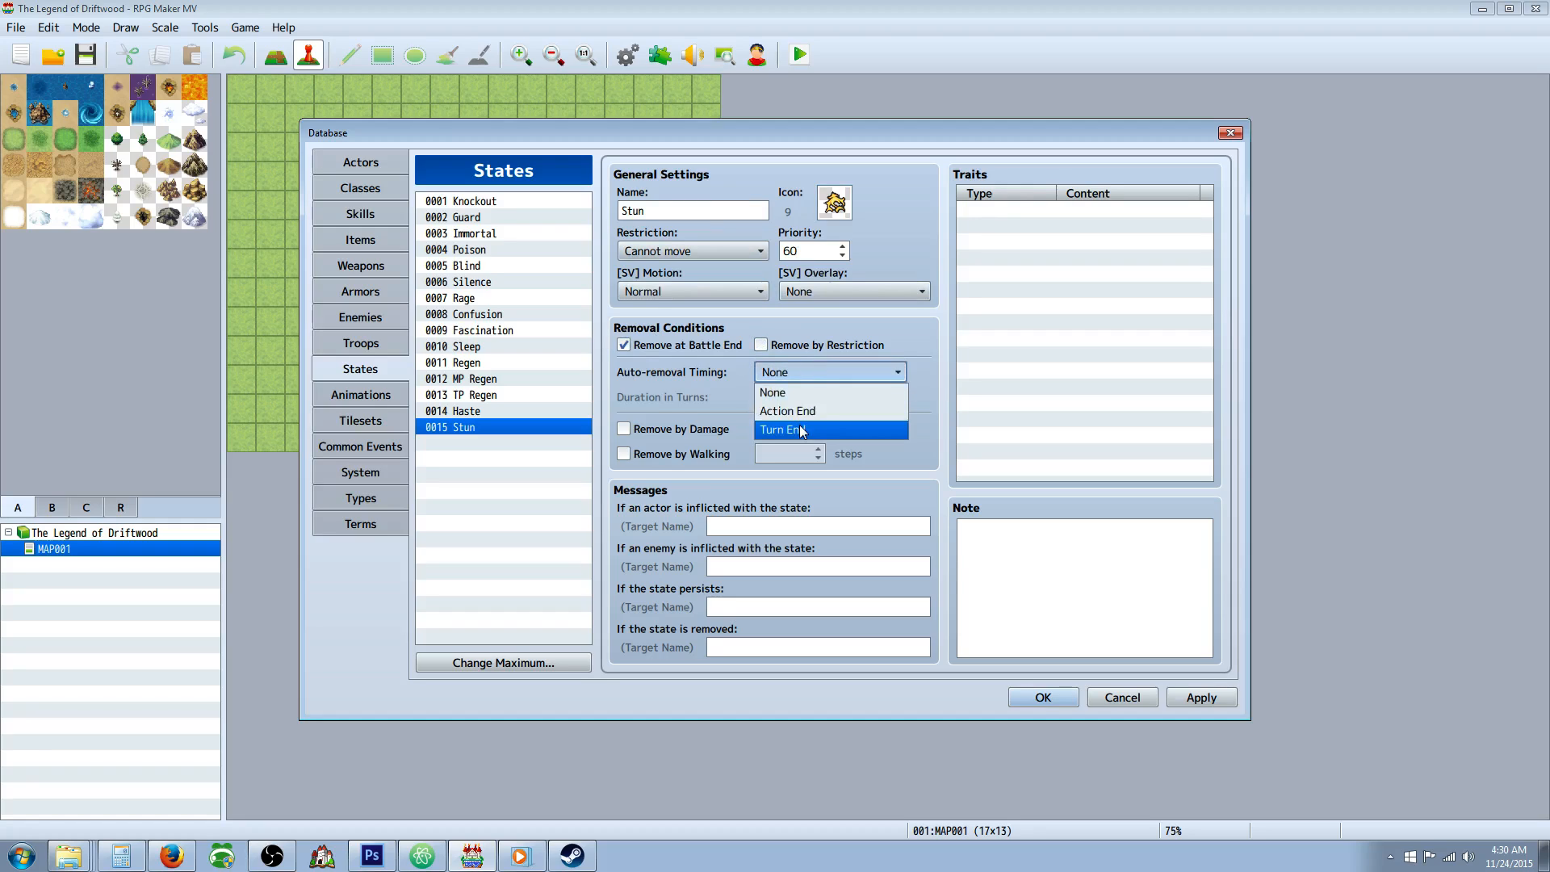
pyautogui.click(799, 425)
pyautogui.click(797, 392)
pyautogui.press('Tab')
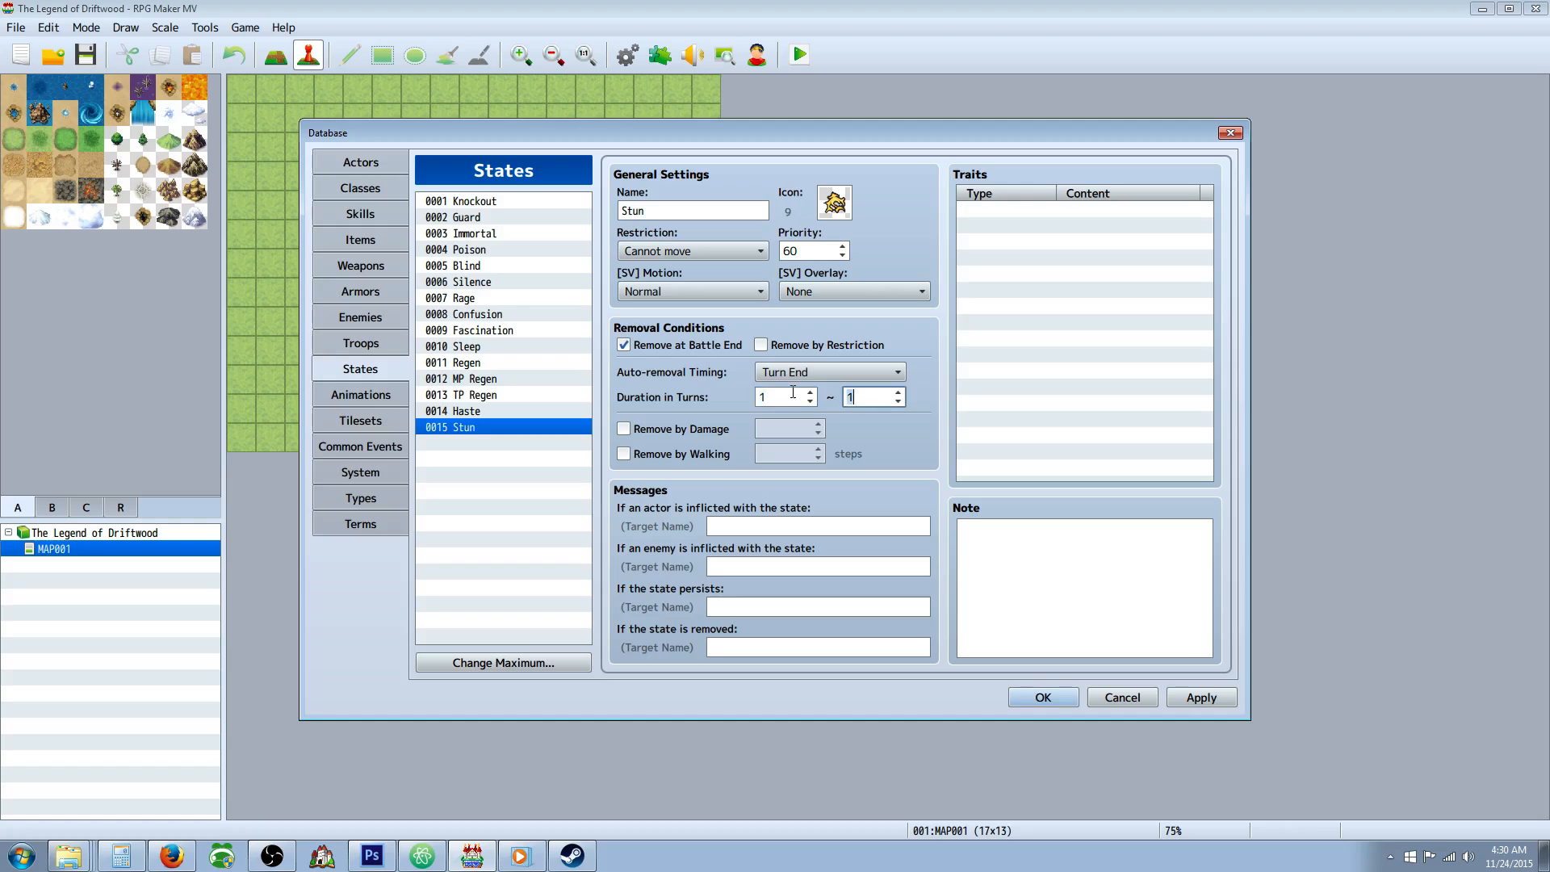
pyautogui.click(1208, 685)
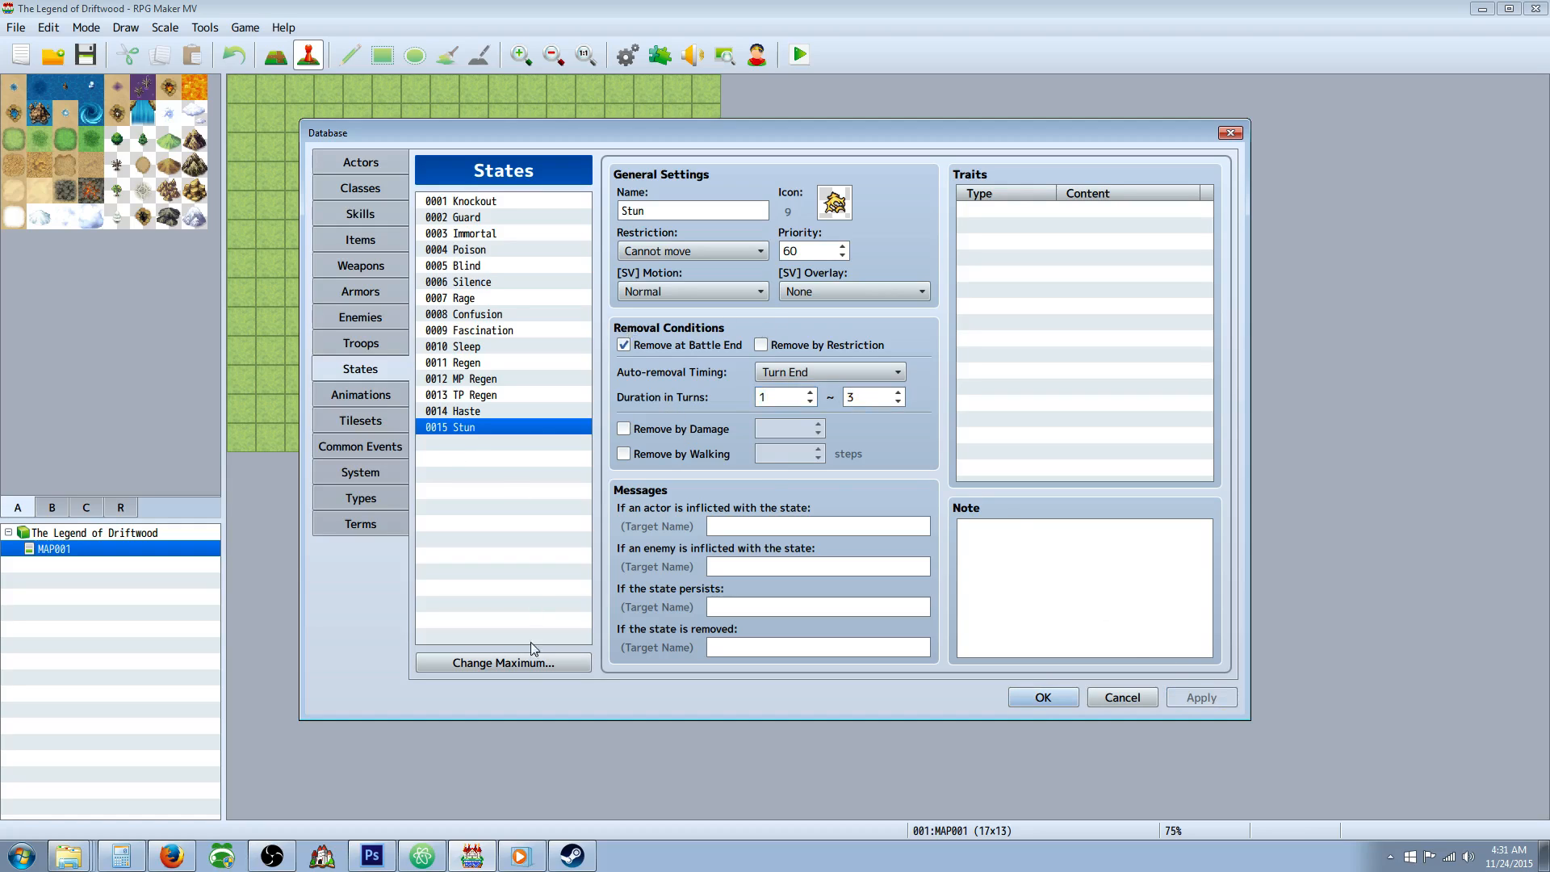
# Raise the maximum number of states to 16 and paste a copy of Stun into the empty state 0016.
pyautogui.click(528, 662)
pyautogui.click(492, 651)
pyautogui.click(488, 682)
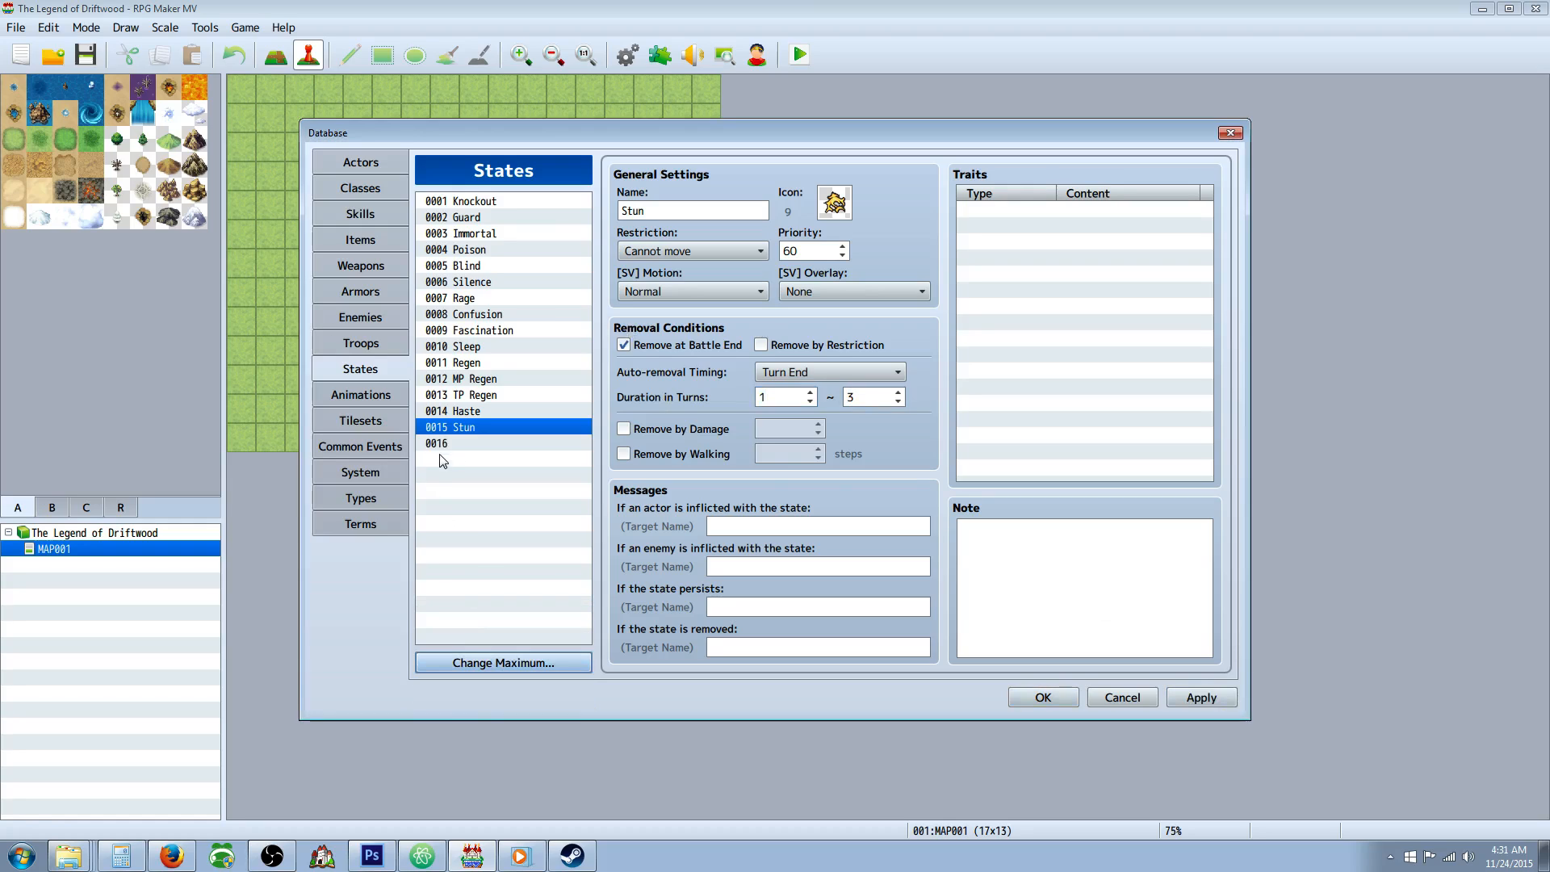
pyautogui.click(452, 443)
pyautogui.click(697, 210)
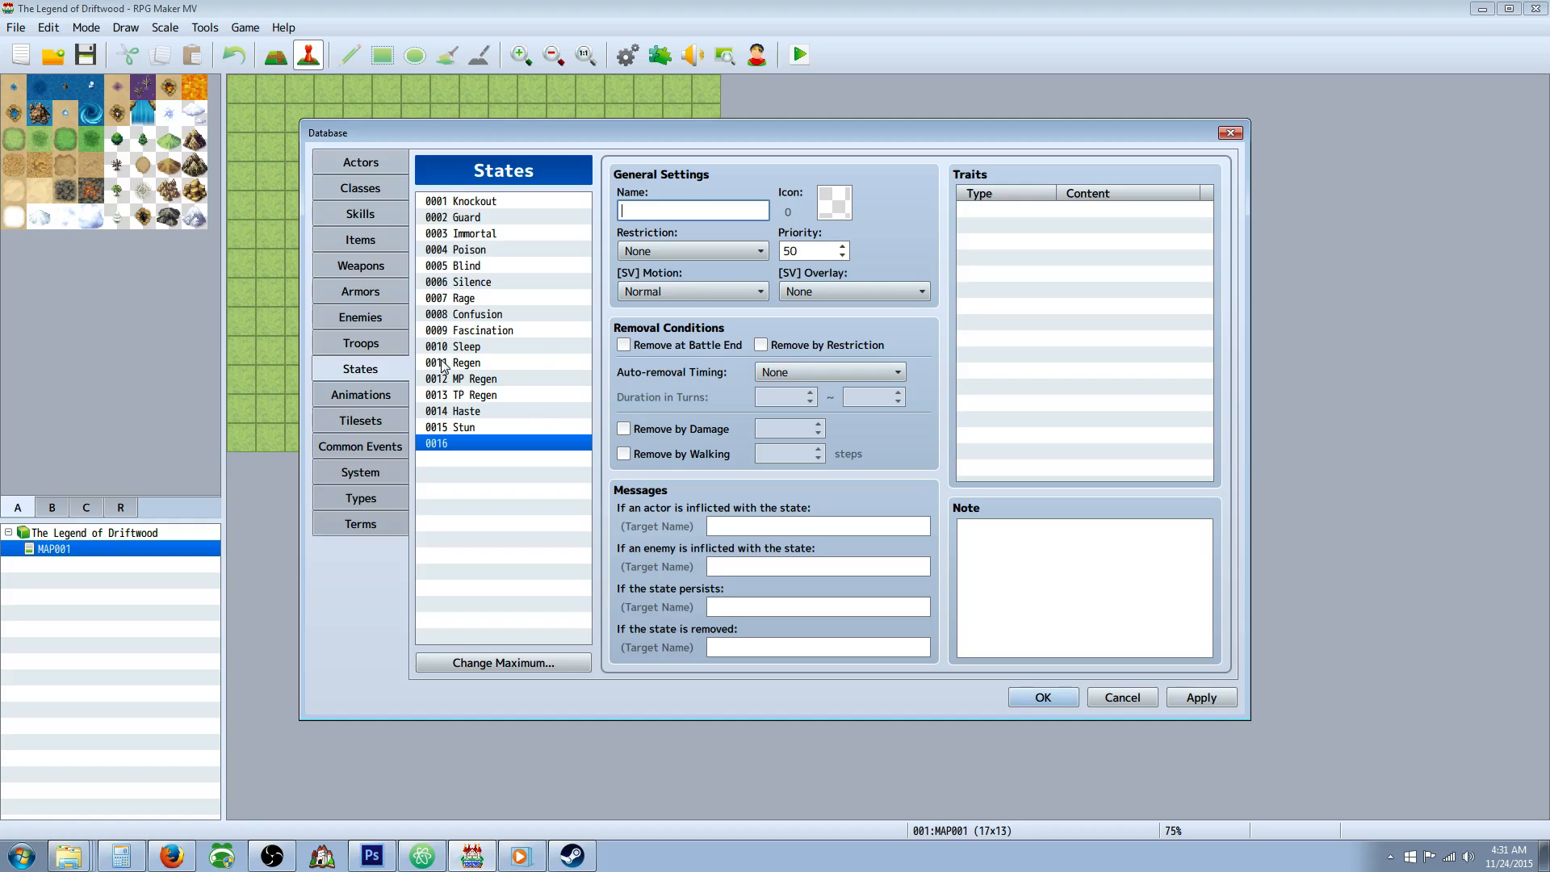
pyautogui.rightClick(472, 427)
pyautogui.click(496, 440)
pyautogui.rightClick(453, 443)
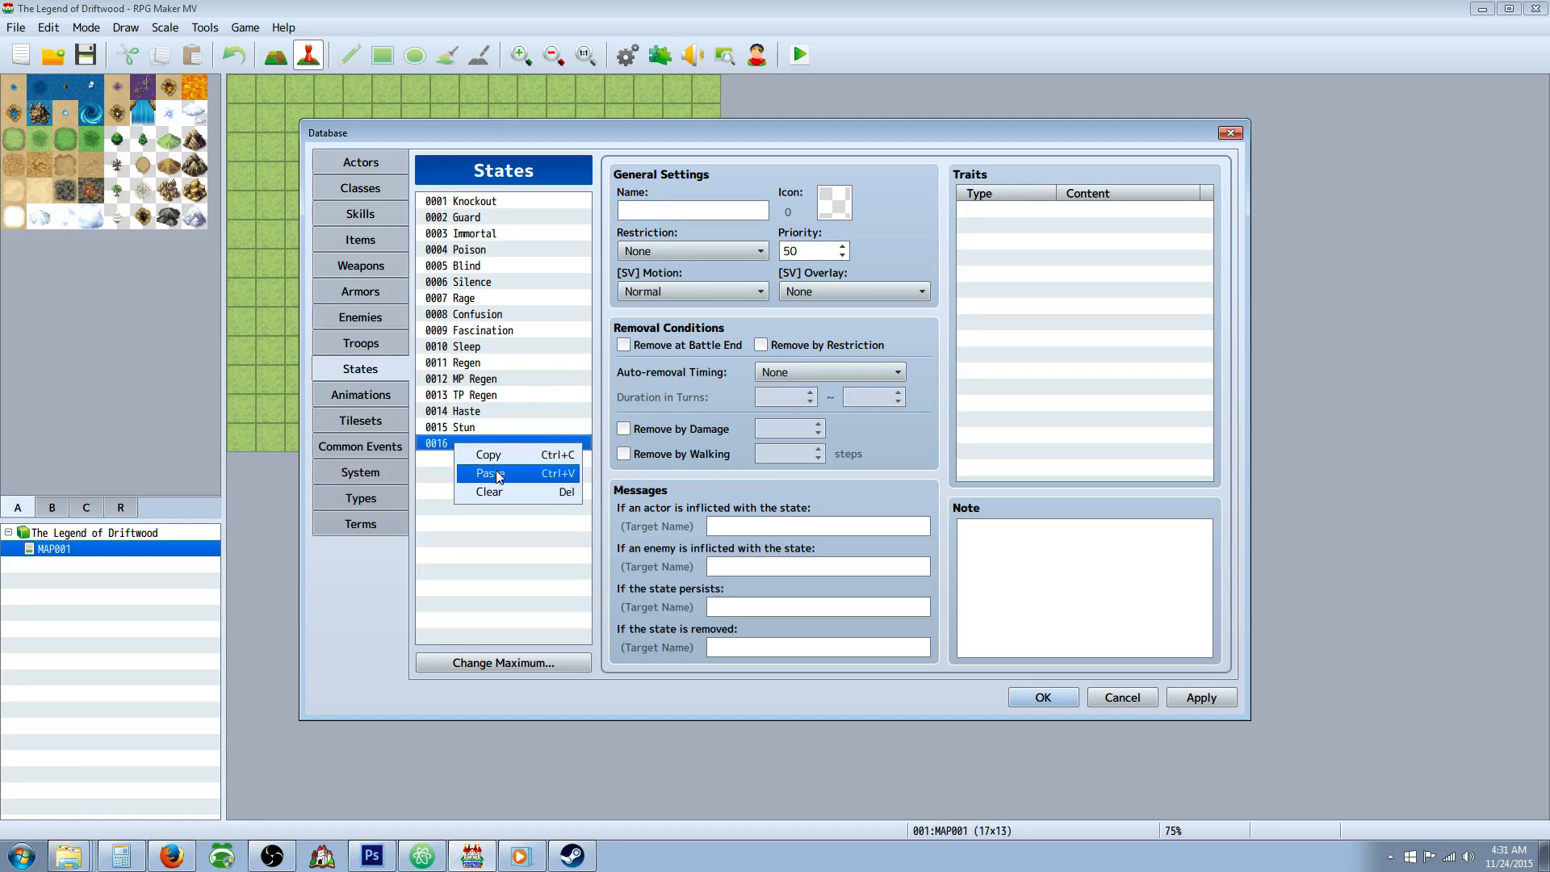
pyautogui.click(496, 473)
# Name state 0016 "Paralyze" and set its duration to 3 to 5 turns.
pyautogui.press('Tab')
pyautogui.write('Pa')
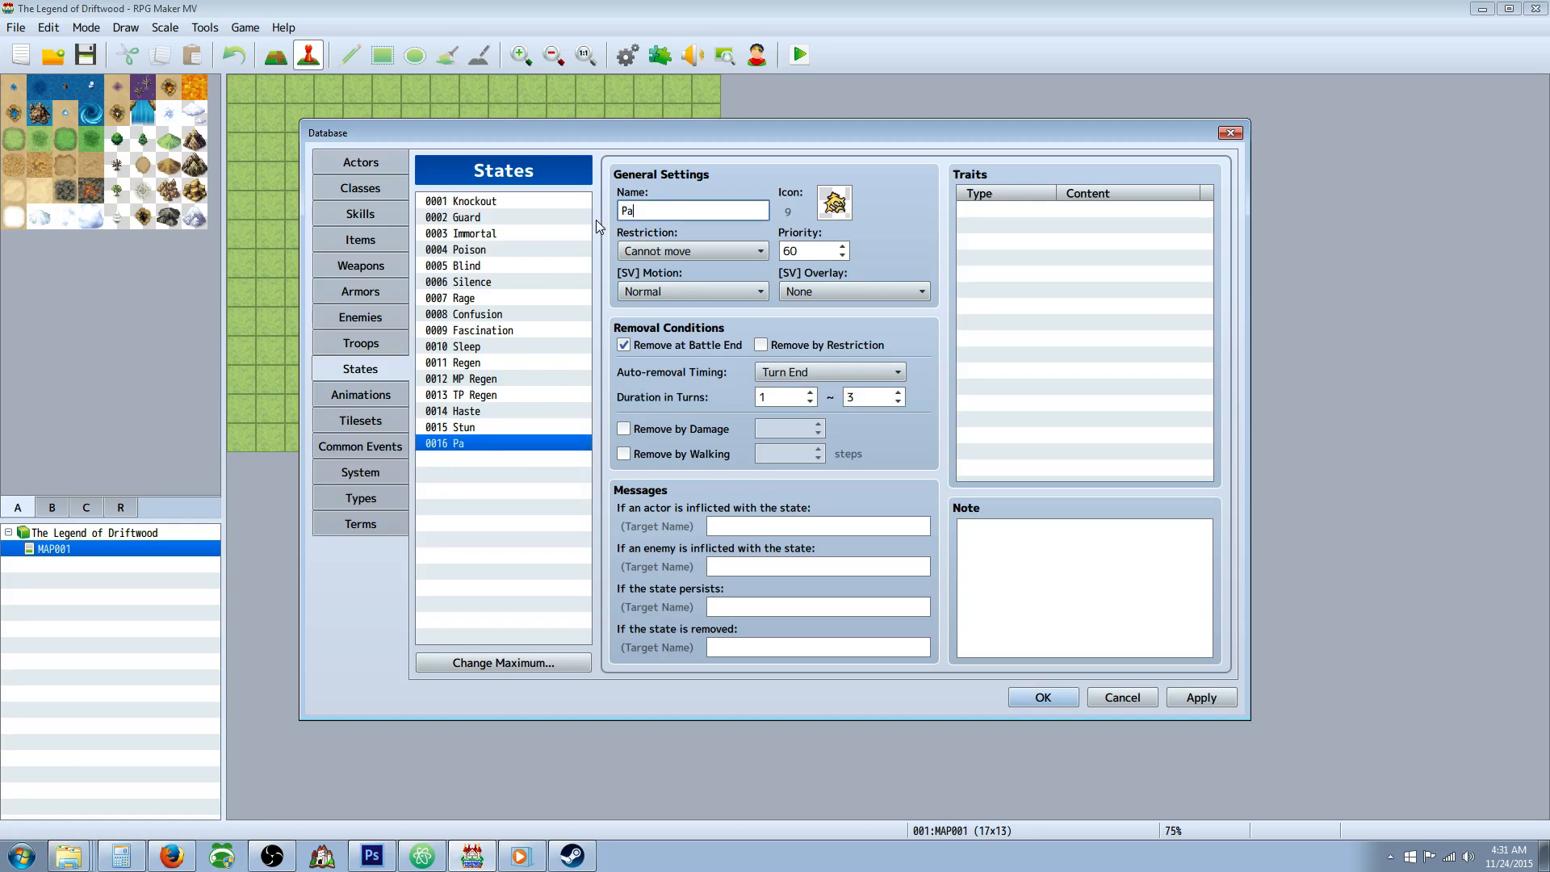
pyautogui.write('ralyze')
pyautogui.click(798, 397)
pyautogui.press('Tab')
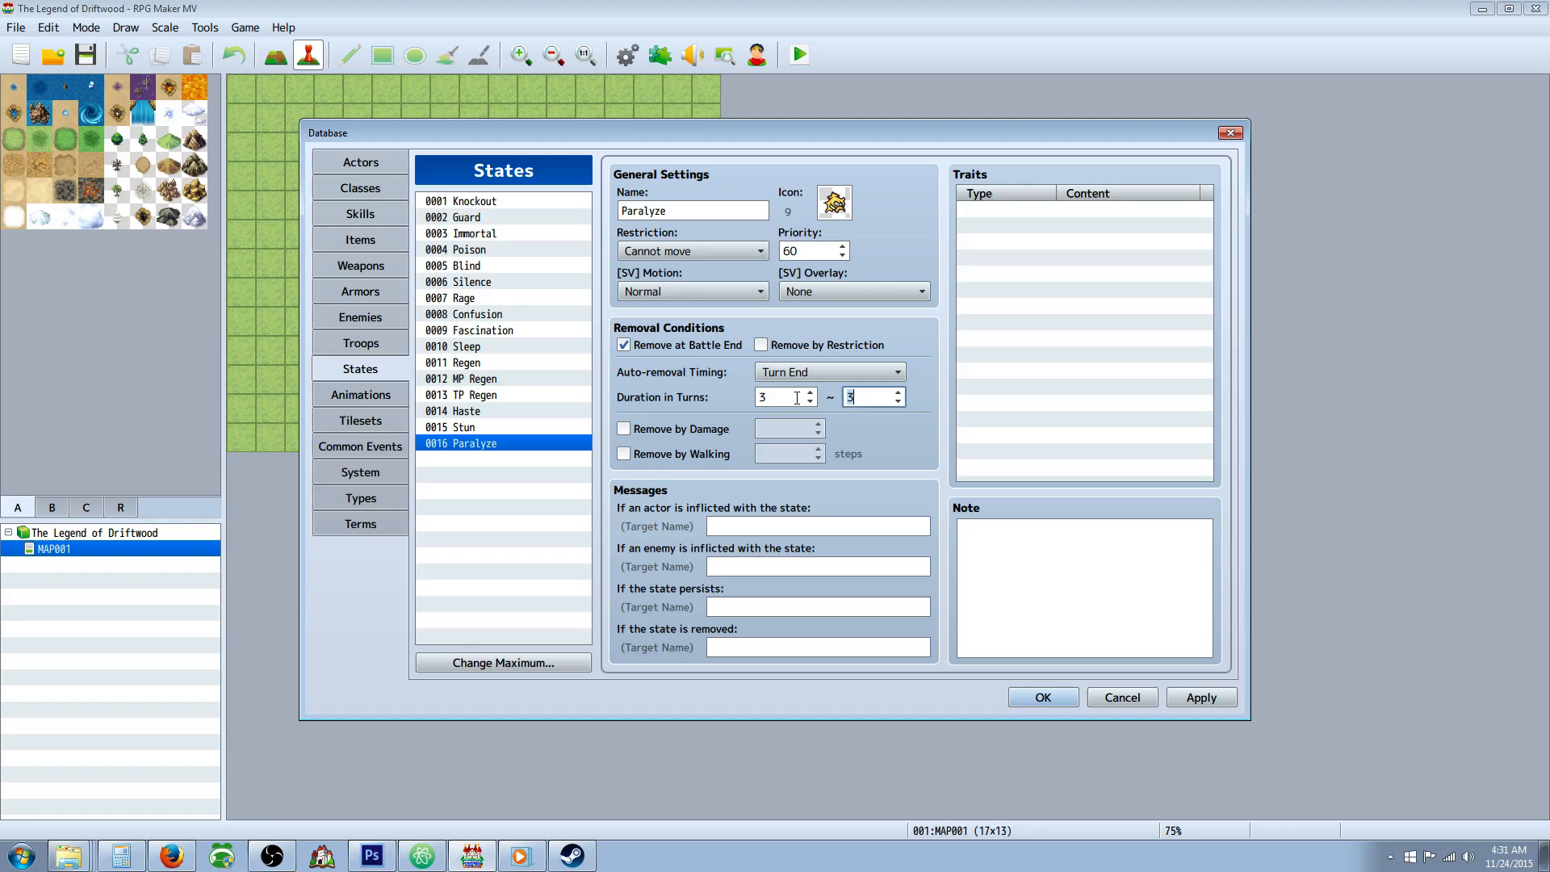
# Enable removal by damage for the Stun state with a 50% chance.
pyautogui.click(479, 427)
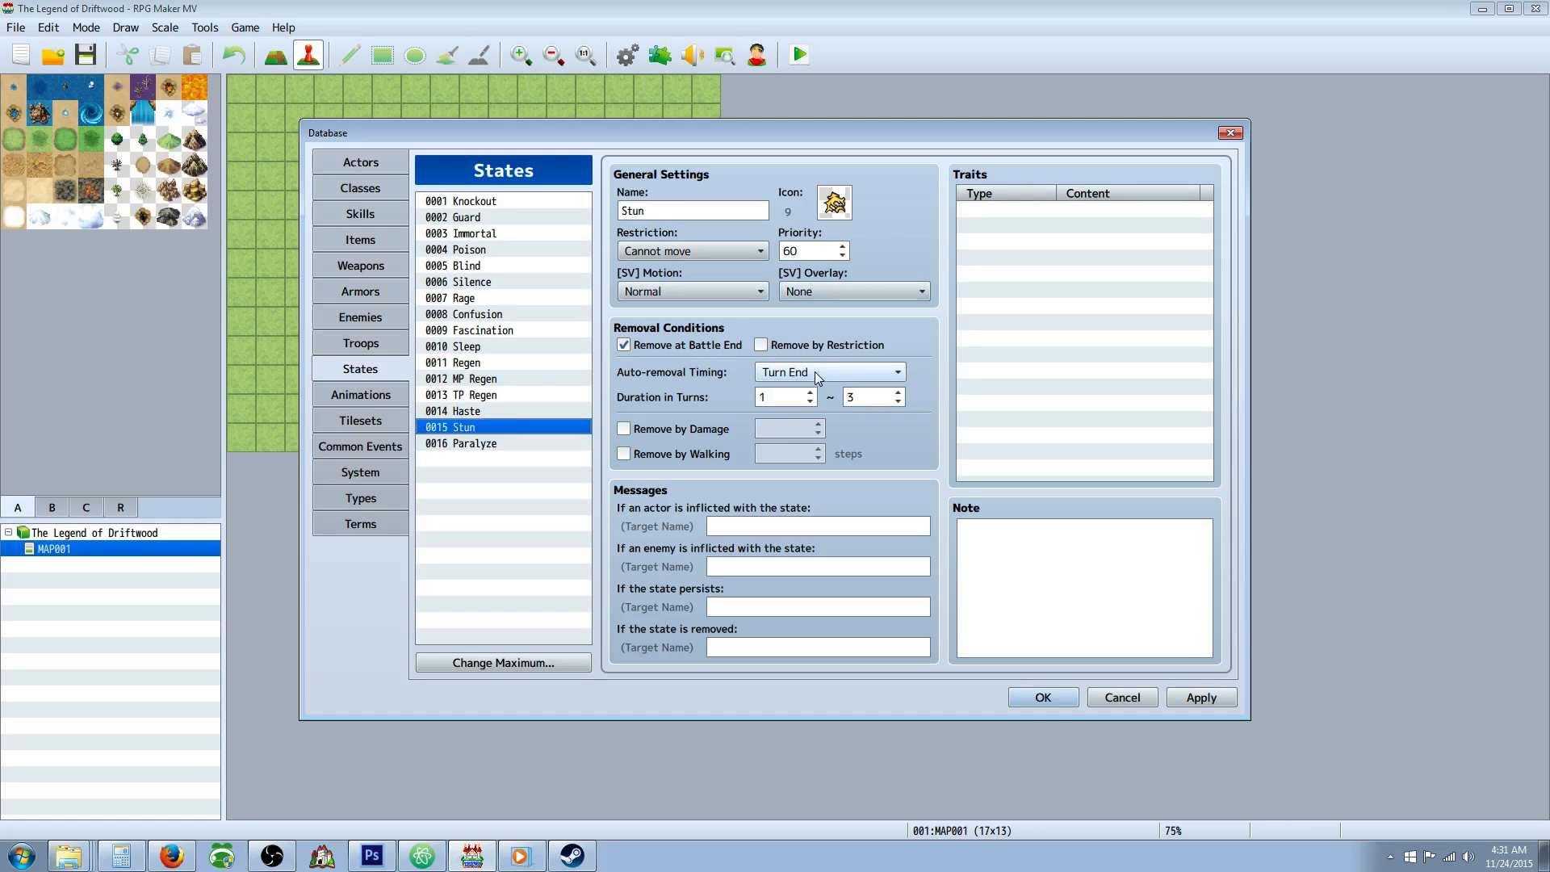
pyautogui.click(761, 345)
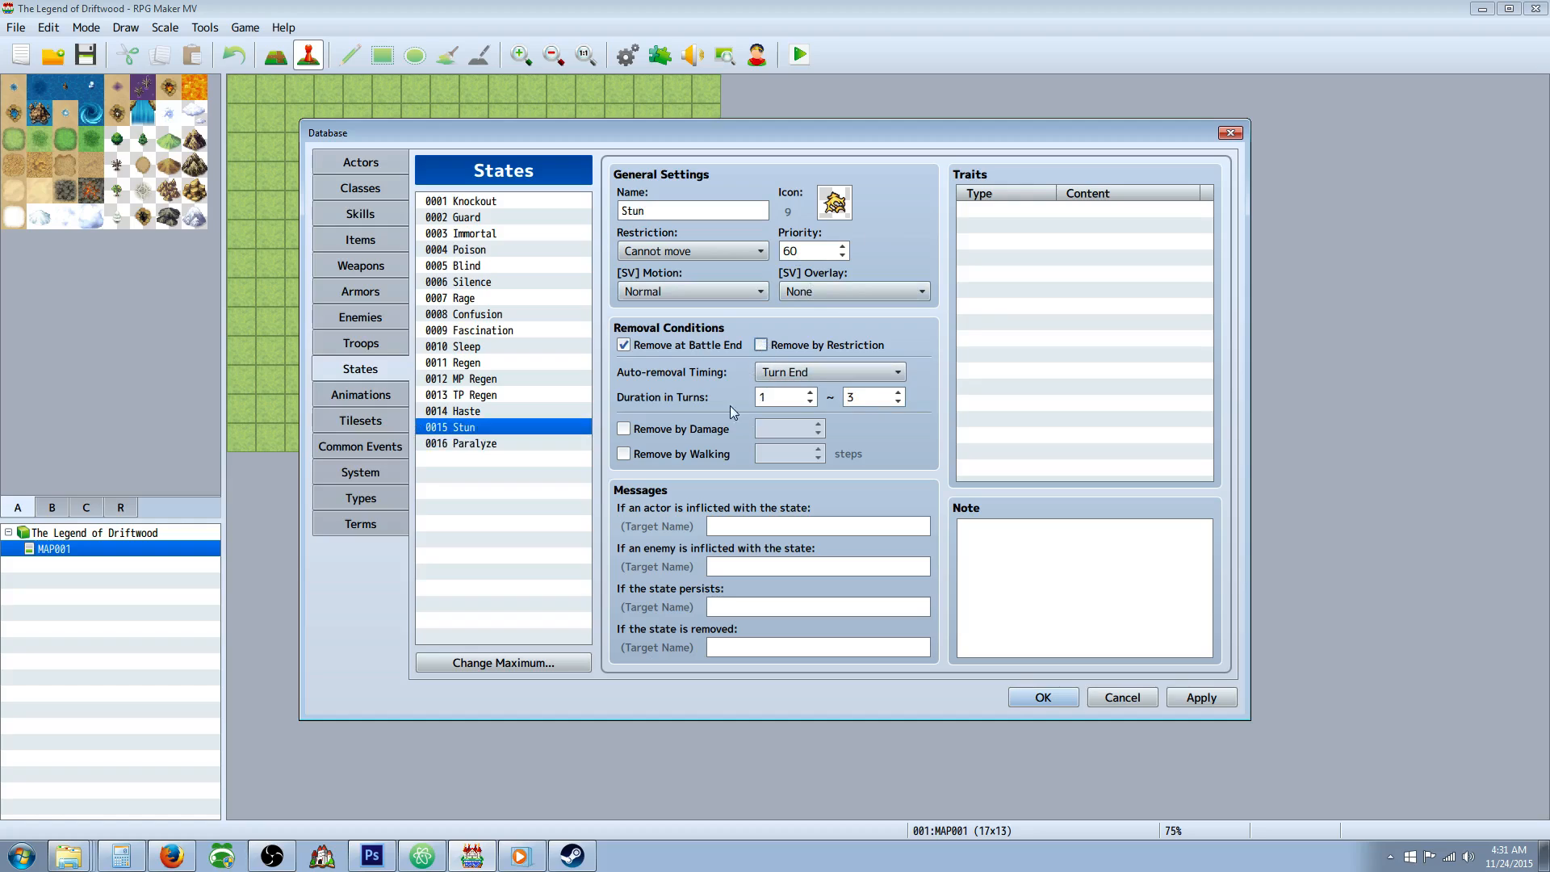
pyautogui.click(623, 427)
pyautogui.click(793, 428)
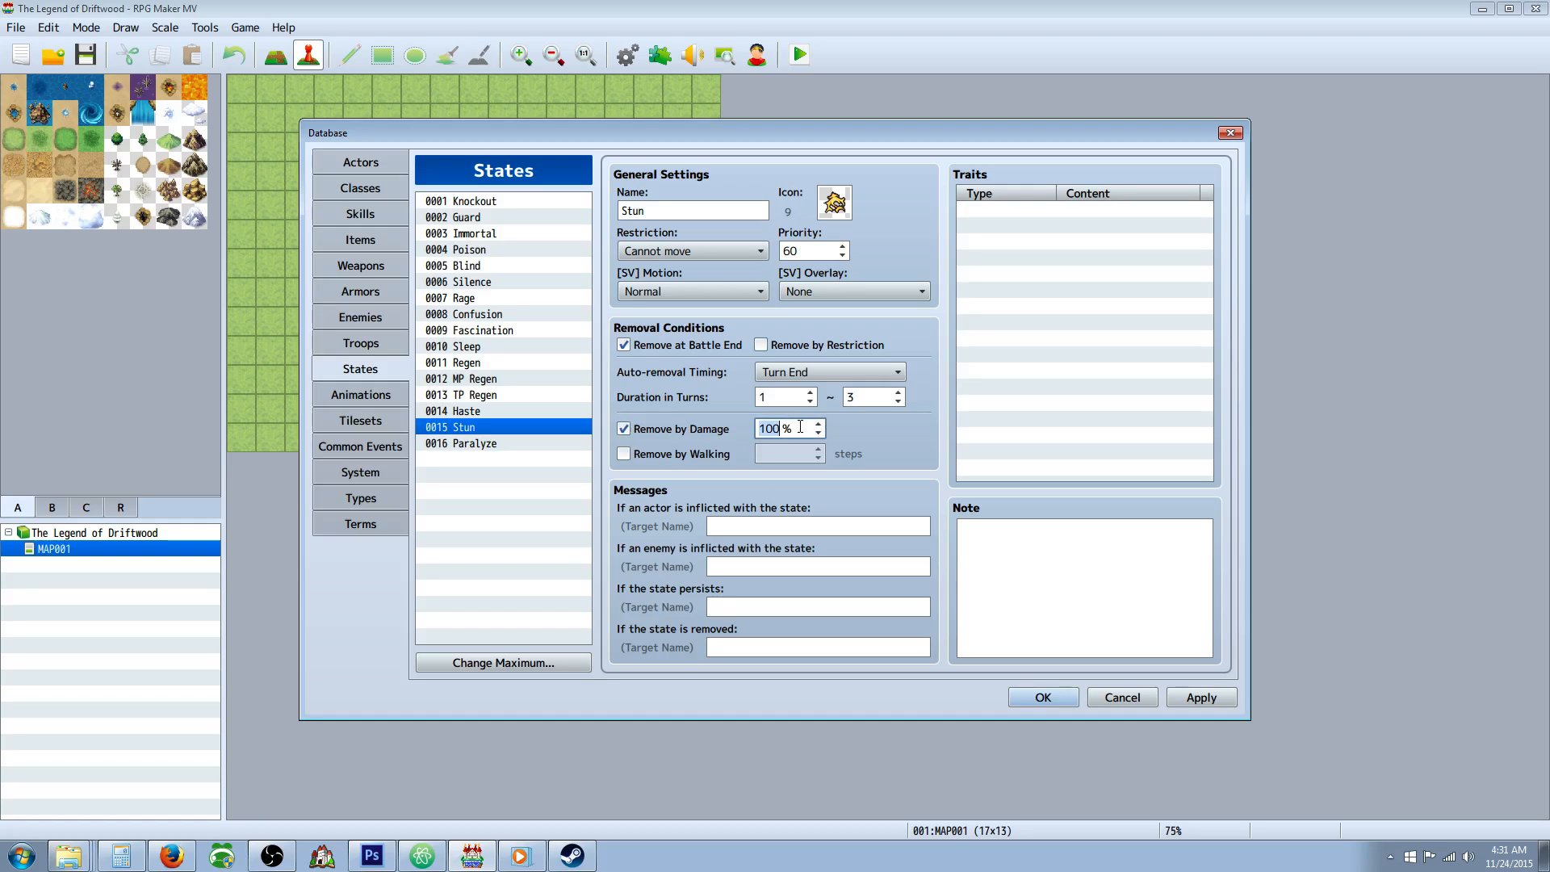
pyautogui.write('50')
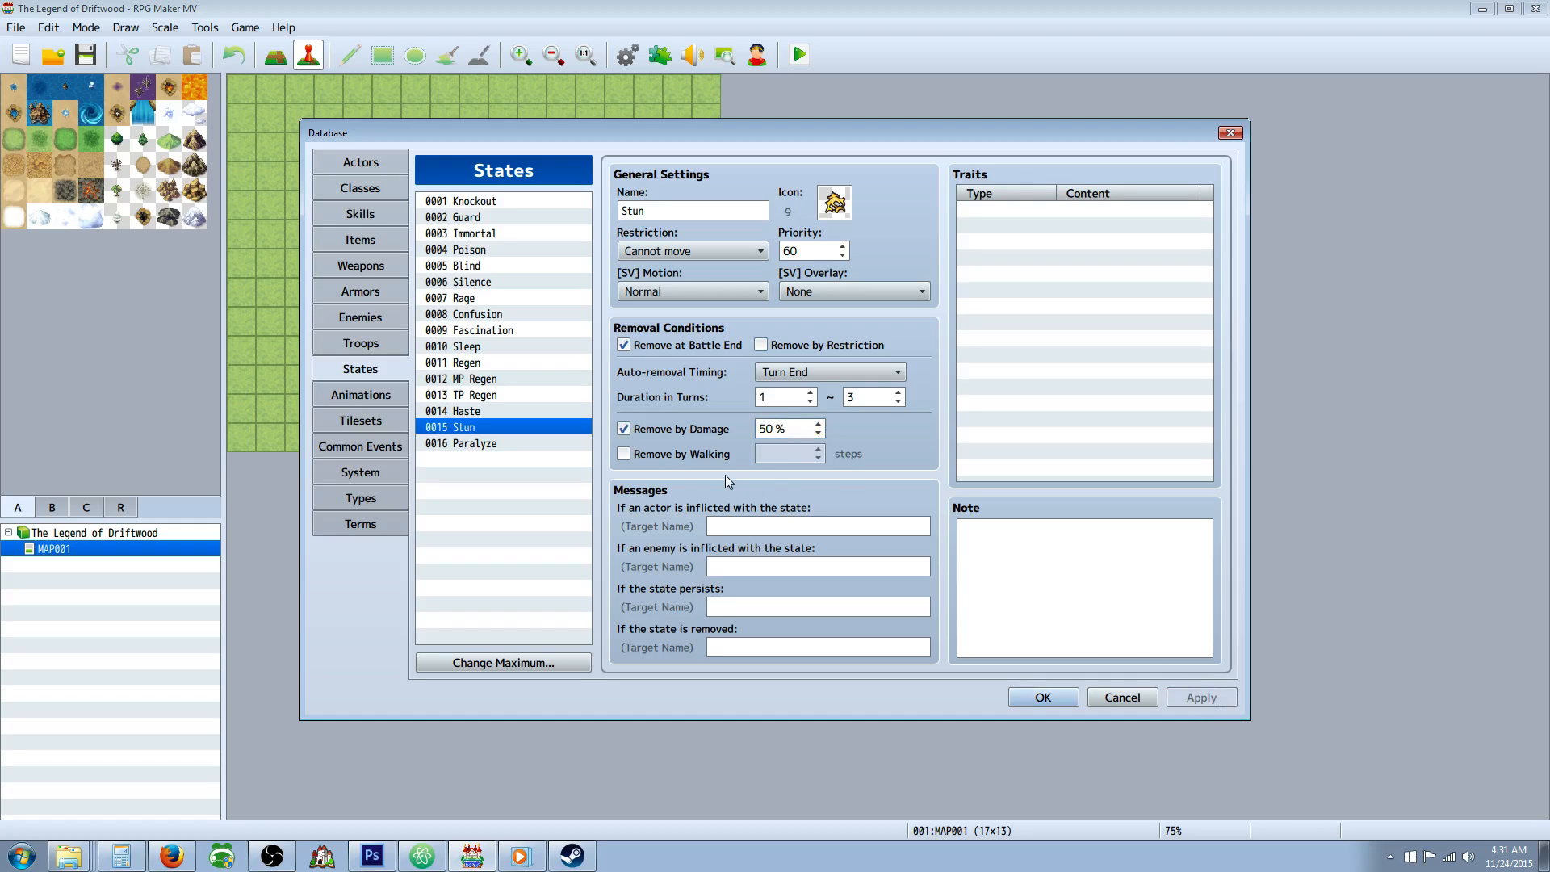
# Set the Paralyze state's priority to 70 and compare its settings with Stun.
pyautogui.click(485, 444)
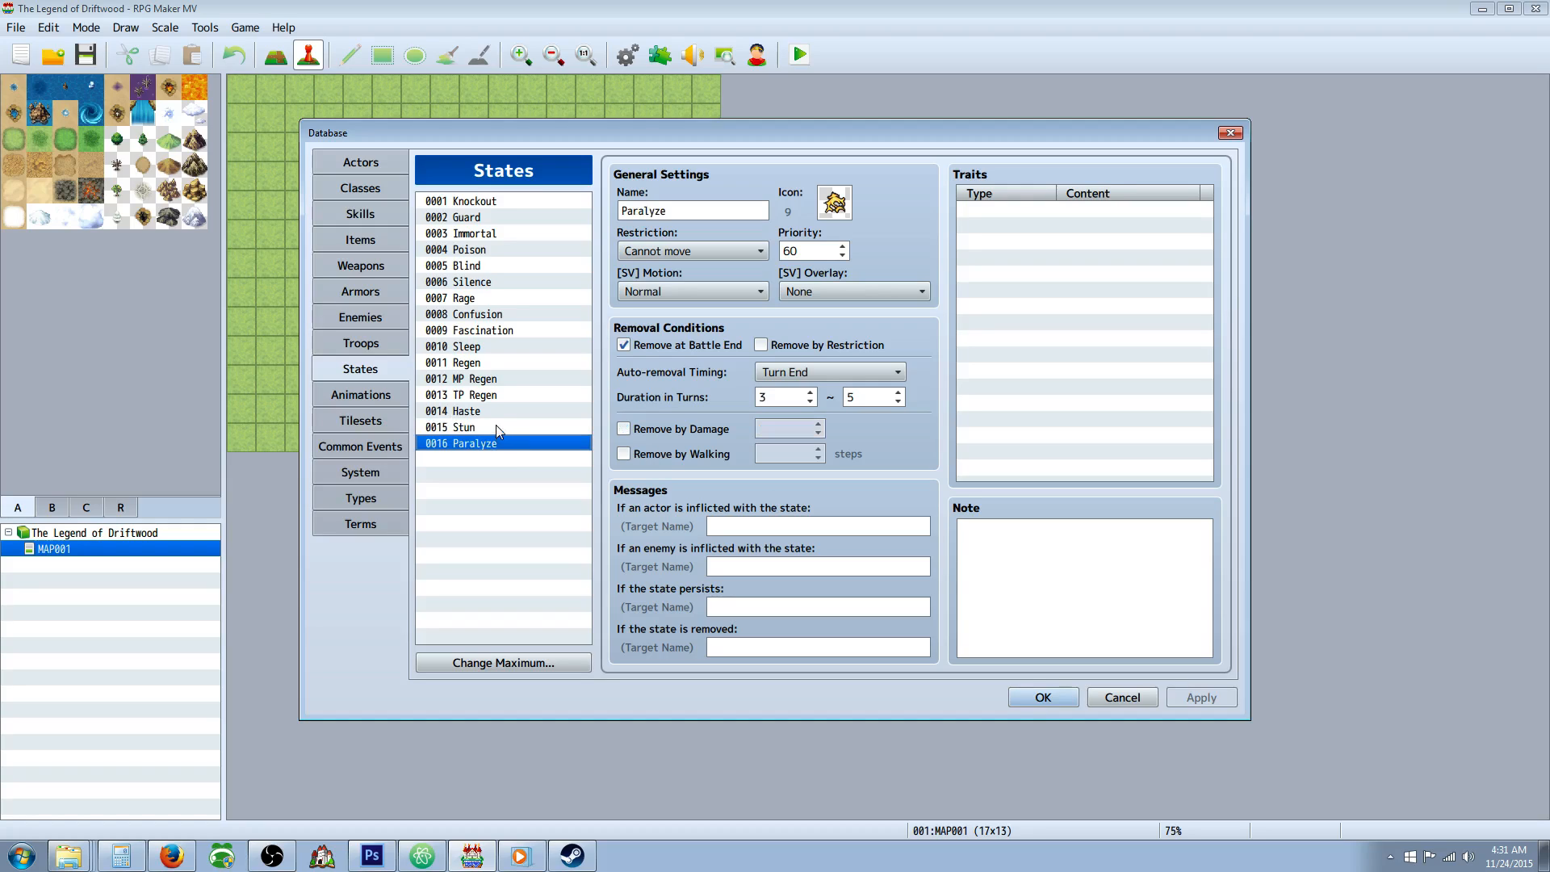
pyautogui.click(506, 443)
pyautogui.click(825, 246)
pyautogui.write('70')
pyautogui.click(499, 432)
pyautogui.click(488, 446)
pyautogui.click(489, 428)
pyautogui.click(492, 441)
# Shorten the Paralyze state's duration to 2 to 3 turns.
pyautogui.doubleClick(853, 397)
pyautogui.write('4')
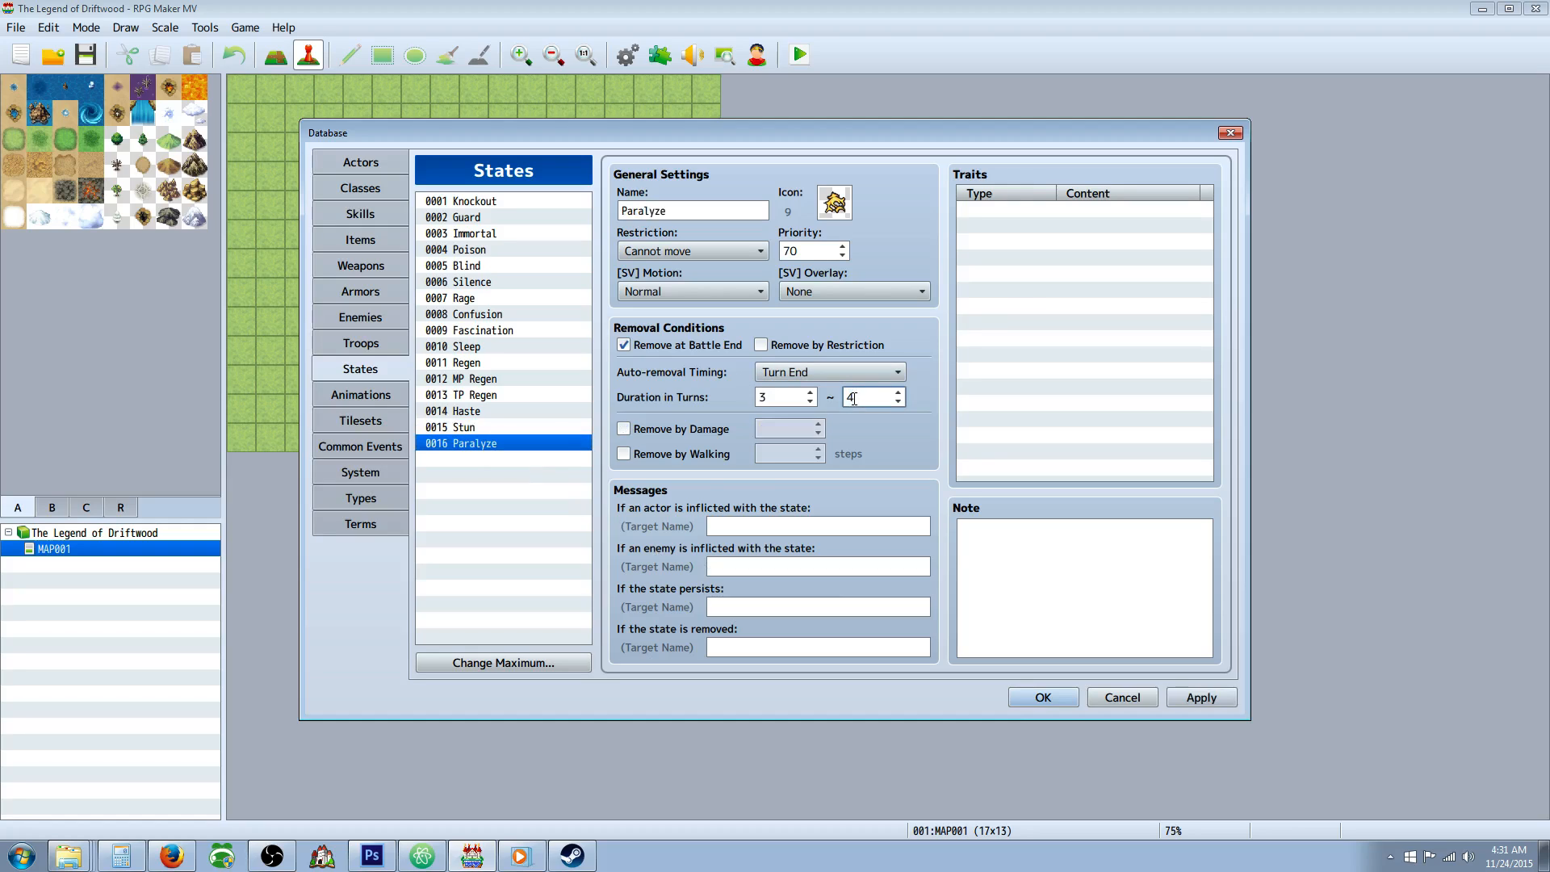
pyautogui.doubleClick(781, 395)
pyautogui.click(862, 392)
# Set the Stun state's maximum duration to 2 turns, apply the changes and compare it with Paralyze.
pyautogui.click(490, 428)
pyautogui.doubleClick(868, 396)
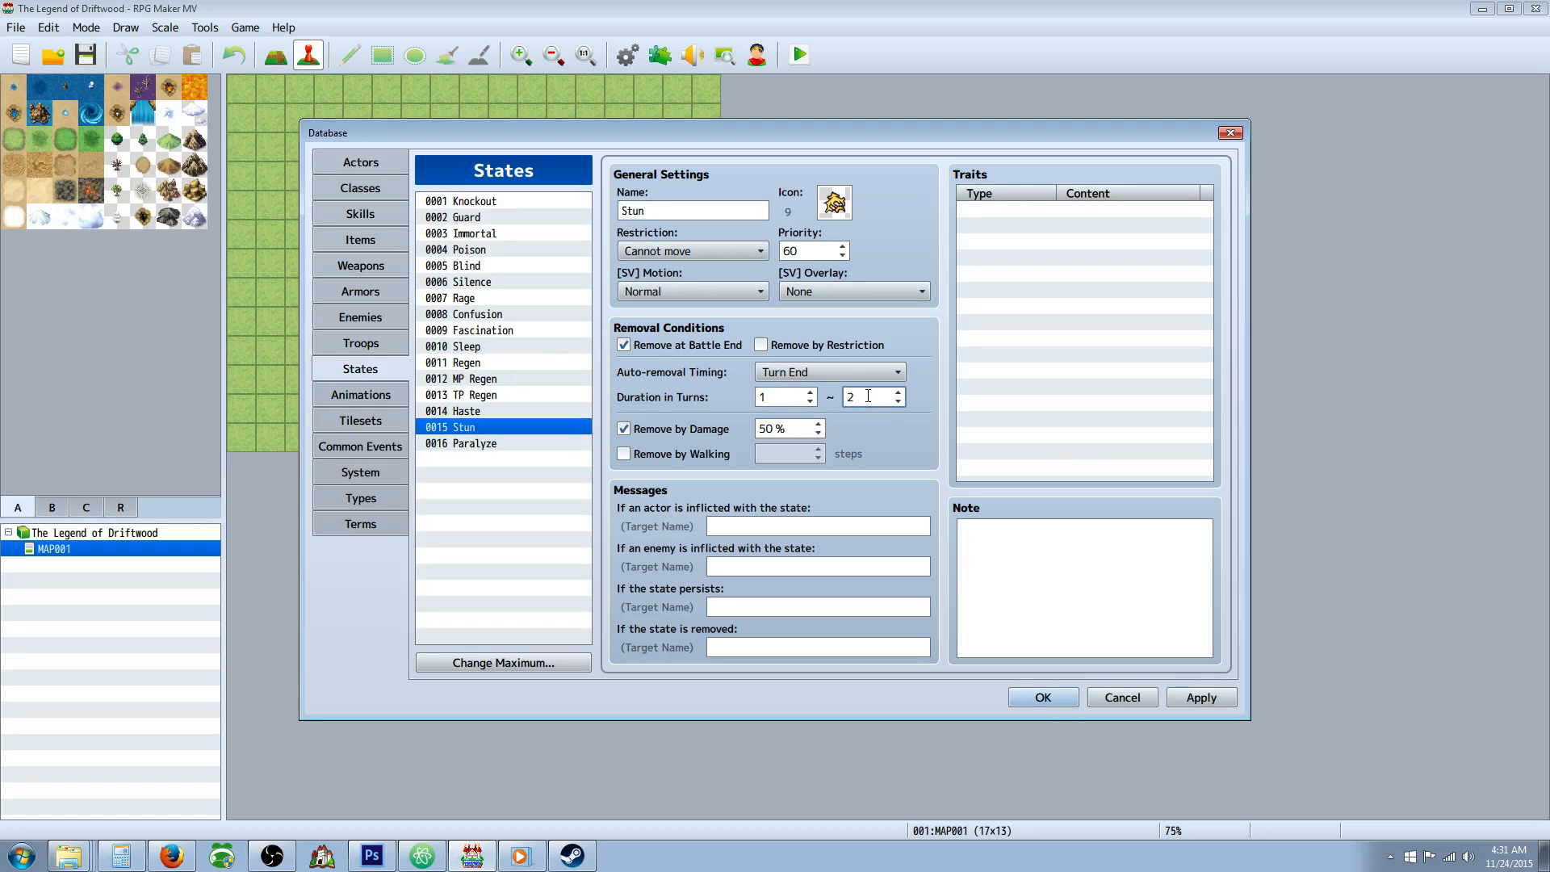
pyautogui.click(1199, 699)
pyautogui.click(472, 445)
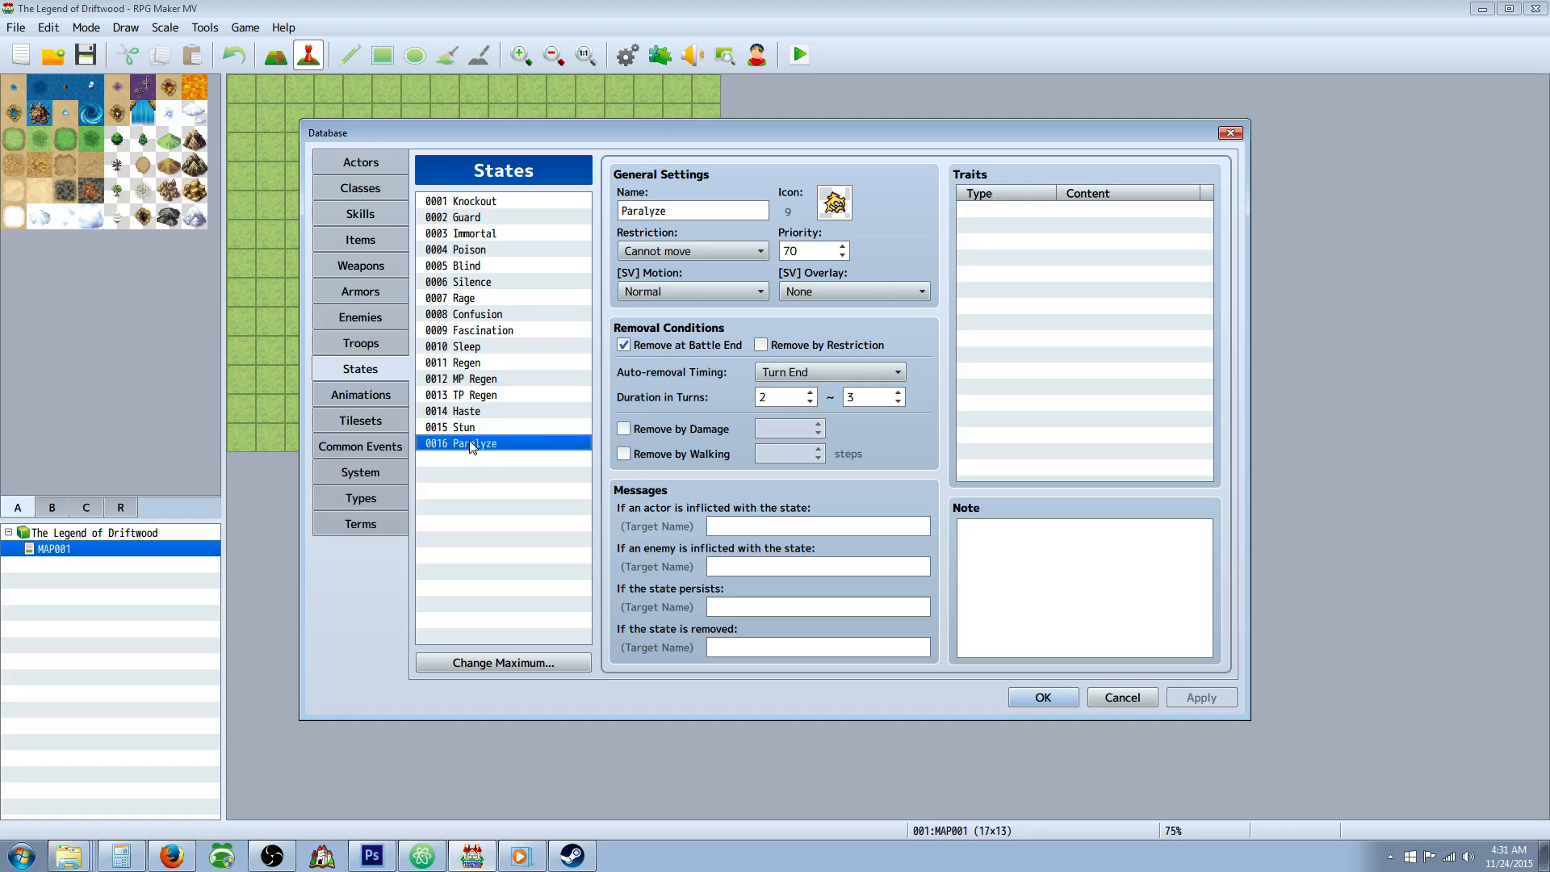
pyautogui.click(493, 429)
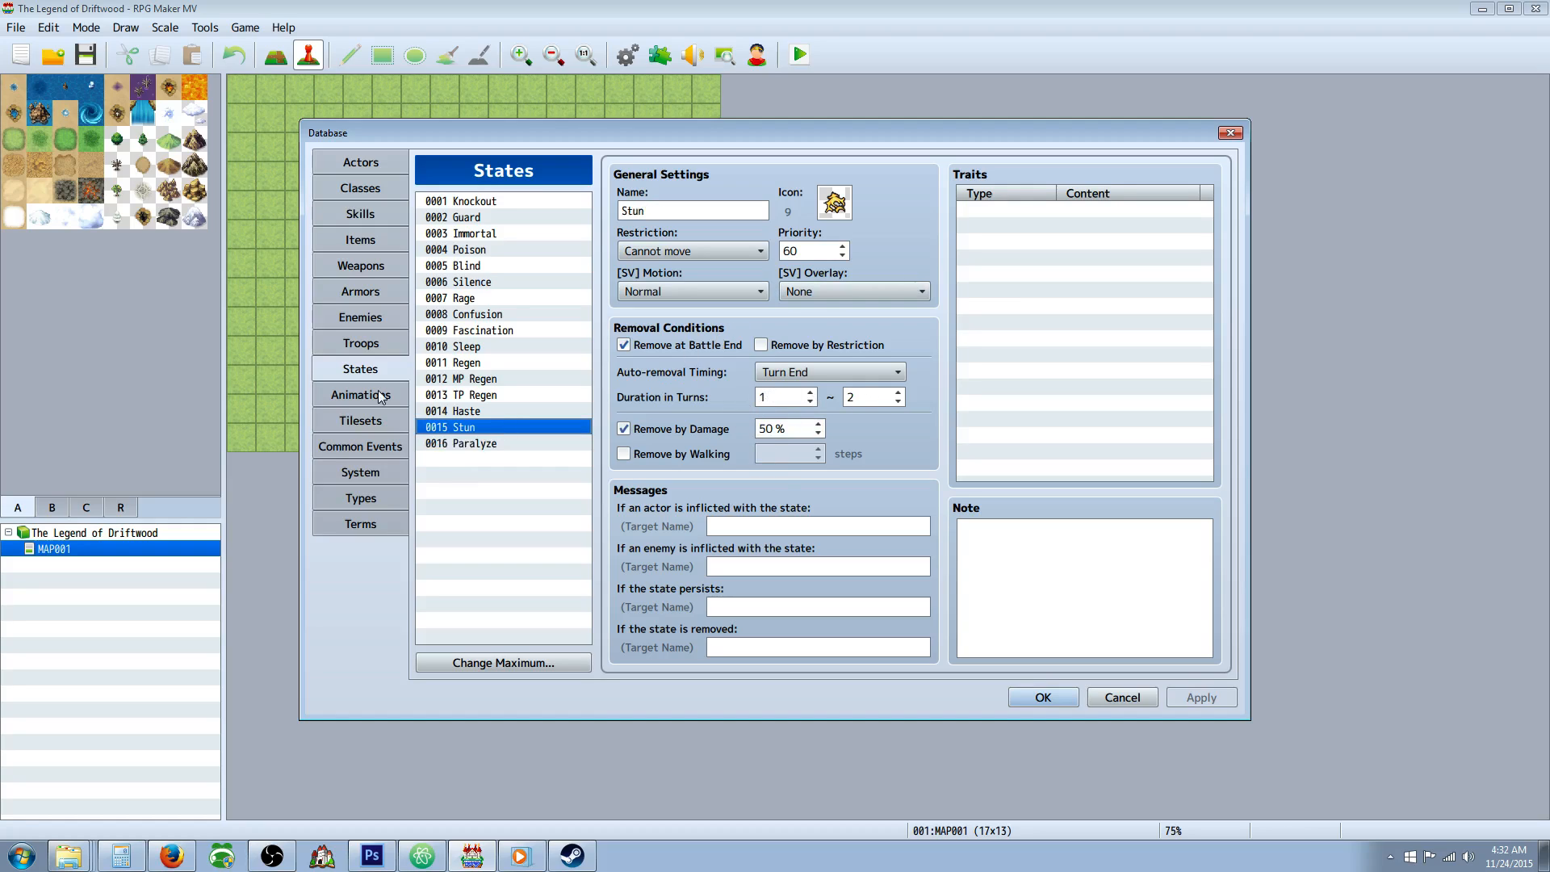
# Add an Add State effect to the Uruk Smash skill that inflicts Stun with a 50% chance.
pyautogui.click(360, 214)
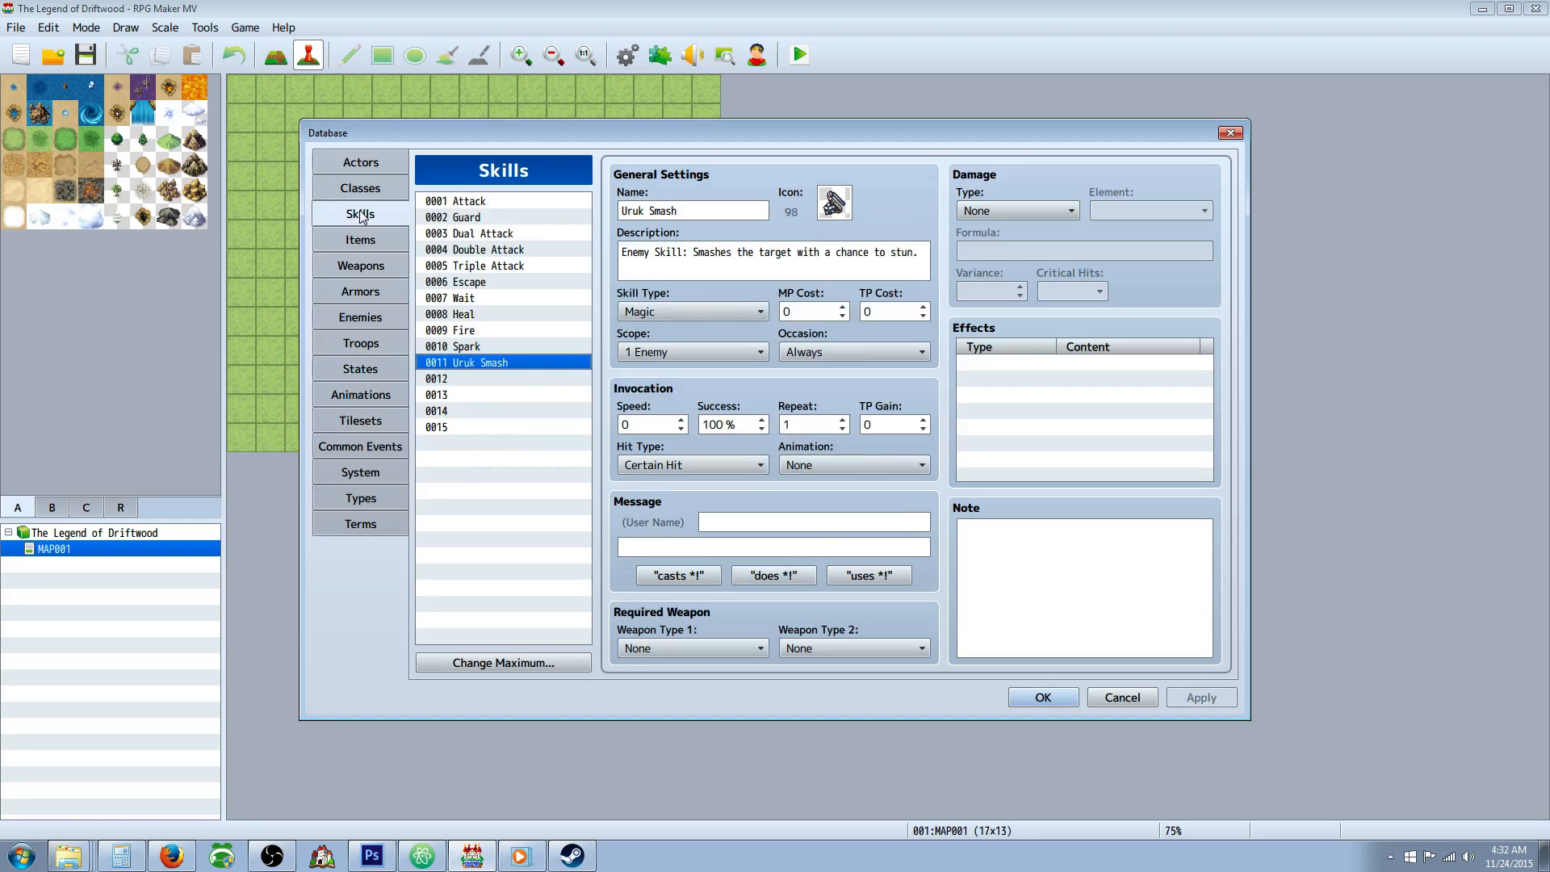
pyautogui.doubleClick(1041, 368)
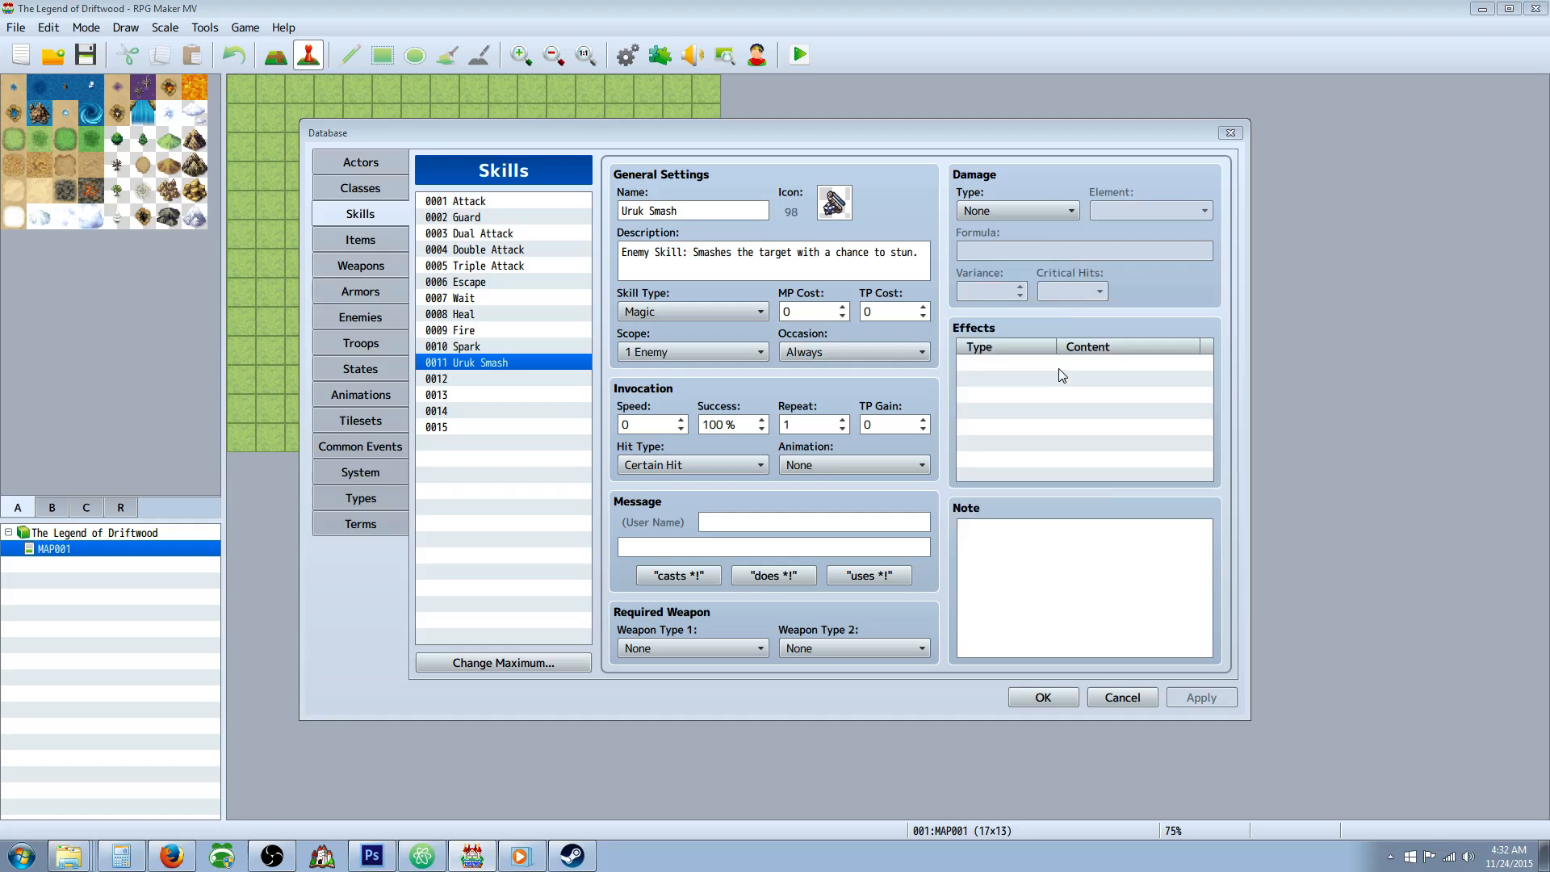
pyautogui.click(1025, 304)
pyautogui.click(1108, 337)
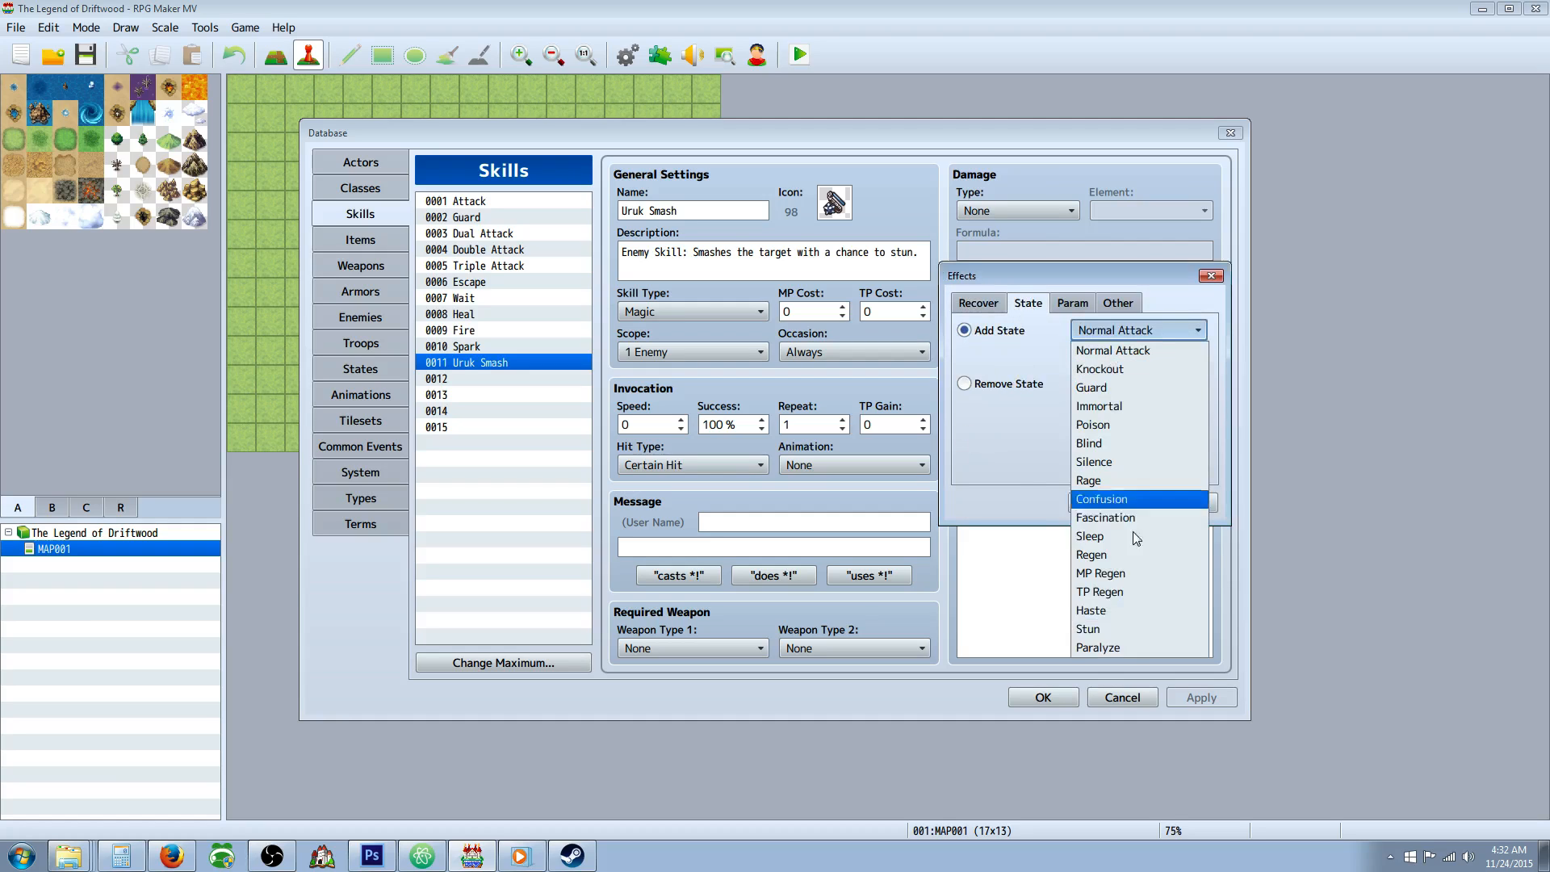
pyautogui.click(1112, 625)
pyautogui.doubleClick(1110, 356)
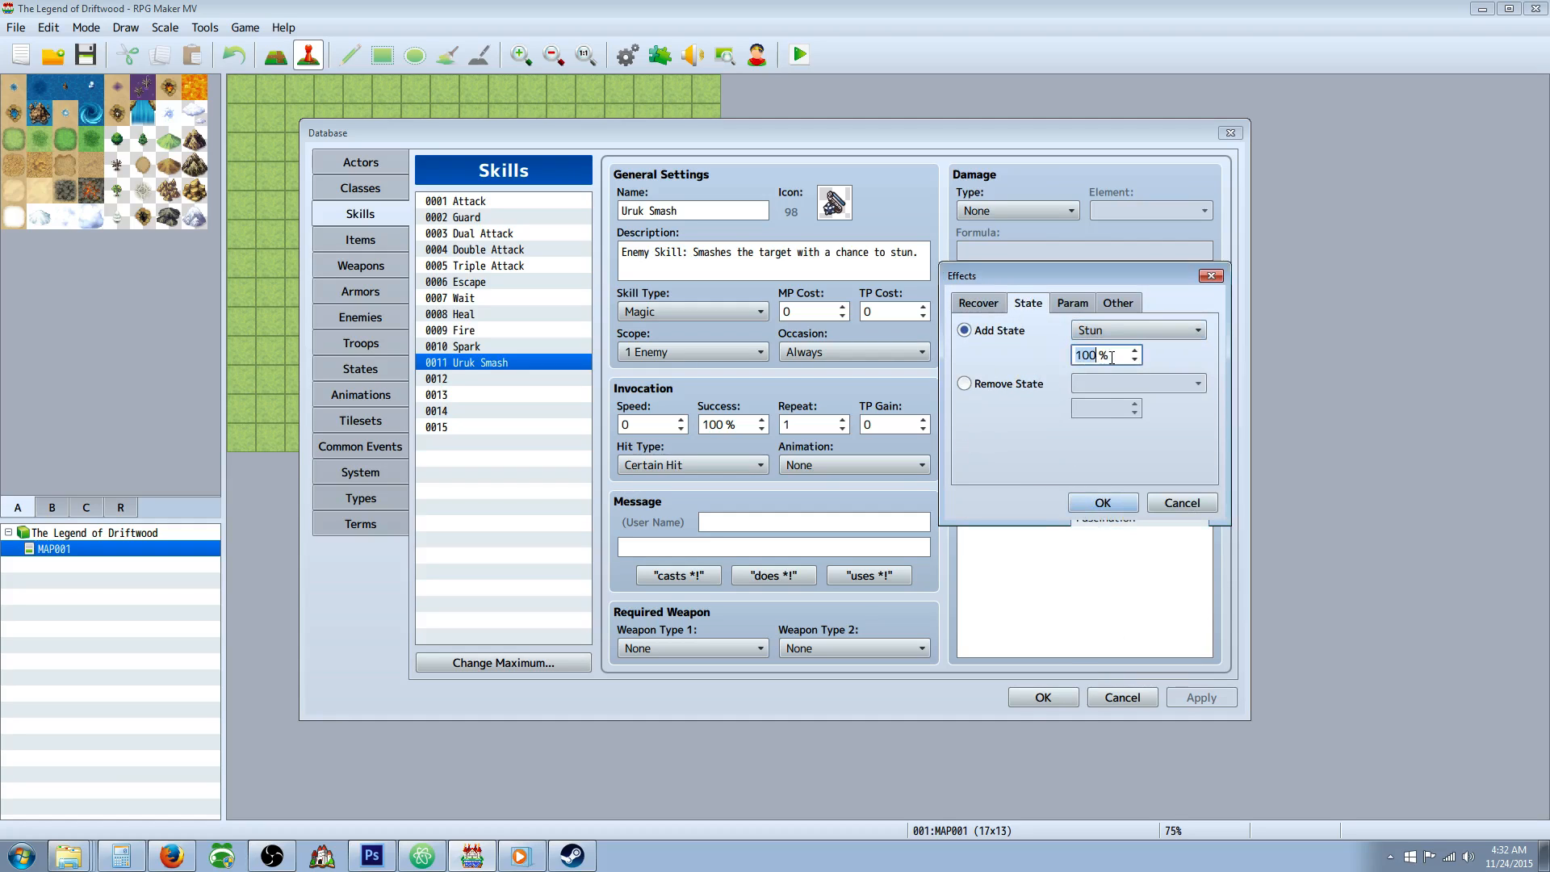
pyautogui.write('5')
pyautogui.click(1100, 501)
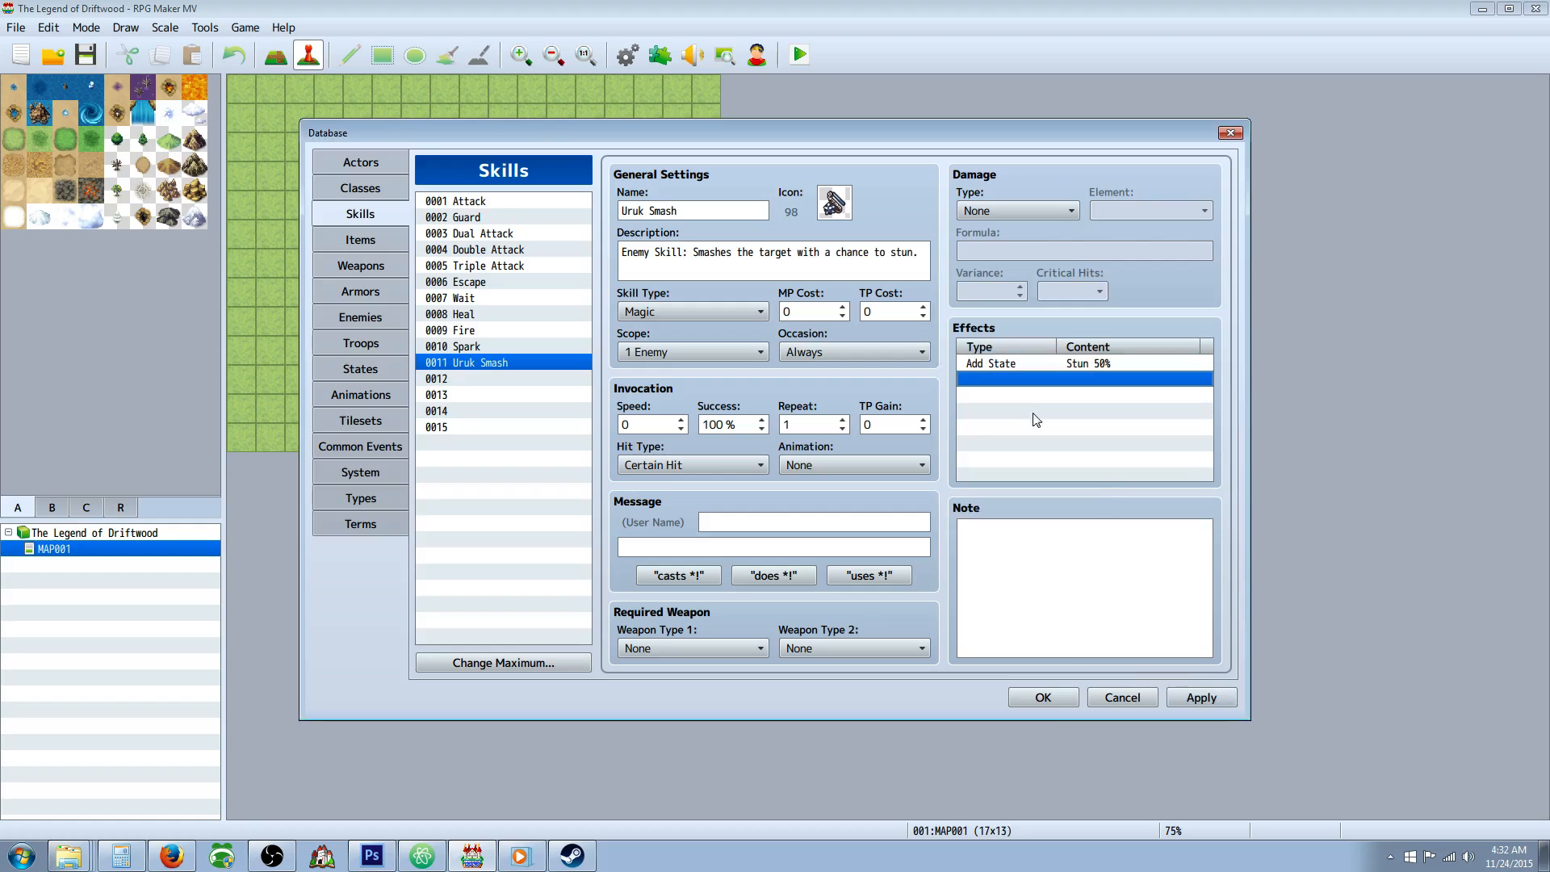
# Set Uruk Smash's TP cost to 15 and its occasion to Battle Screen, keeping the 1 Enemy scope.
pyautogui.click(903, 311)
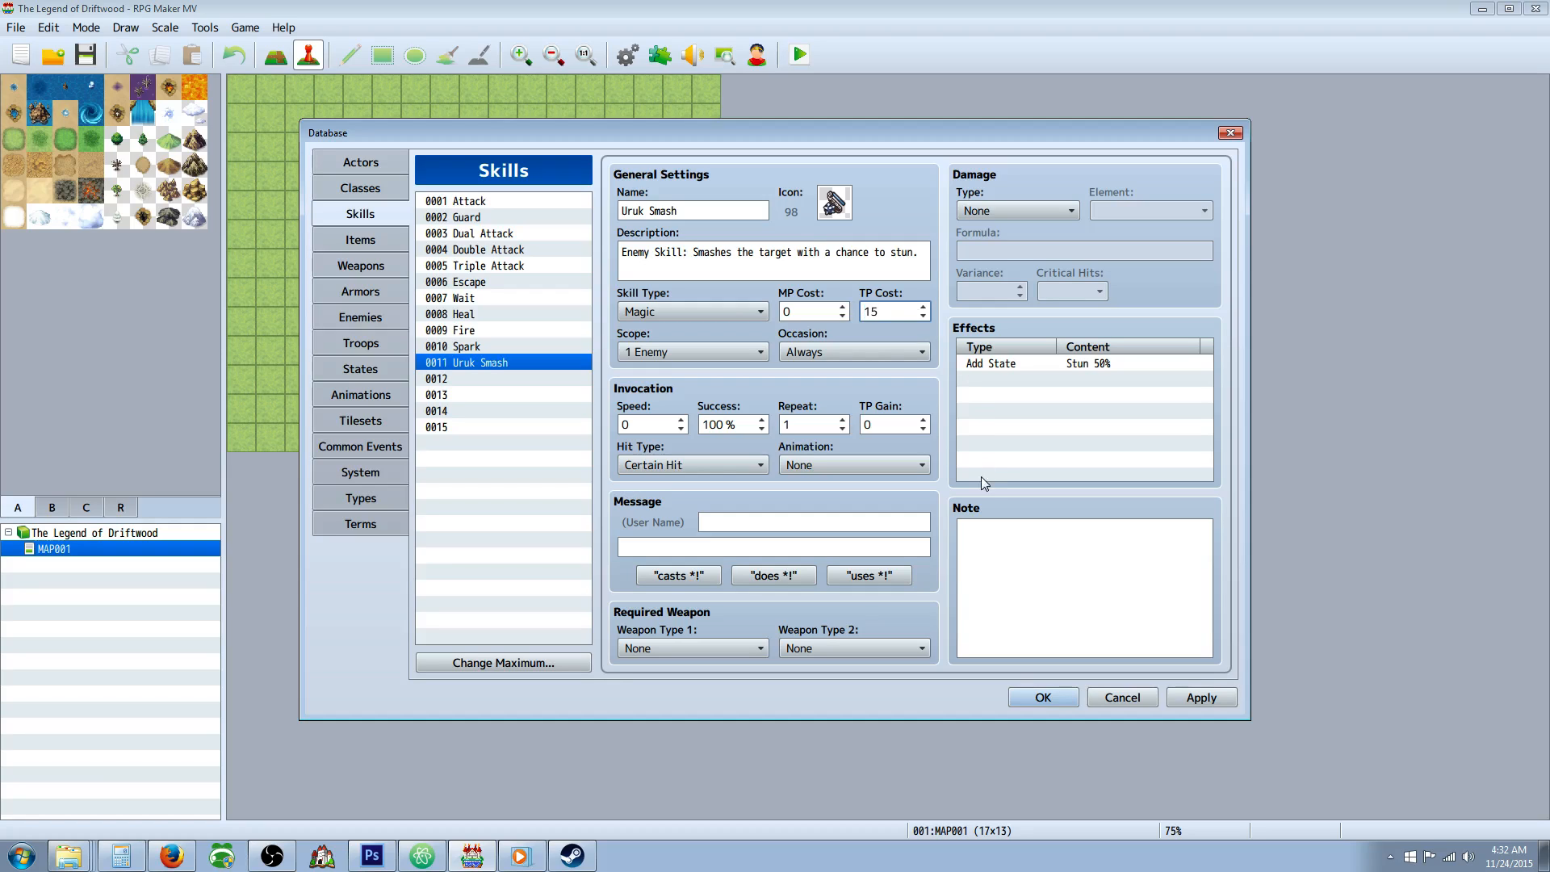
pyautogui.click(1203, 697)
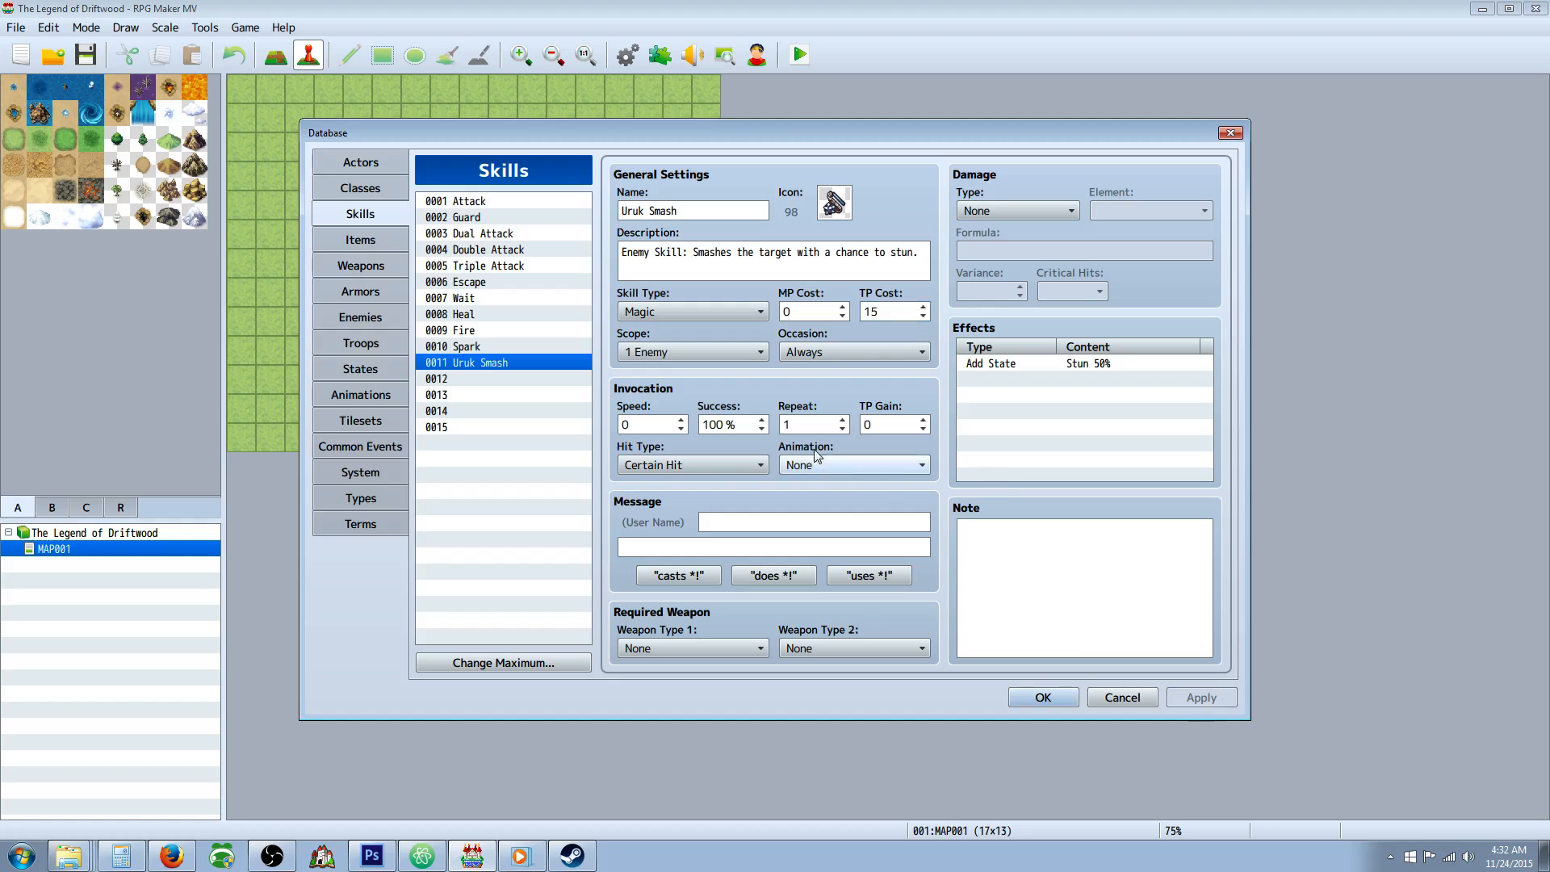
pyautogui.click(819, 355)
pyautogui.click(819, 391)
pyautogui.click(676, 346)
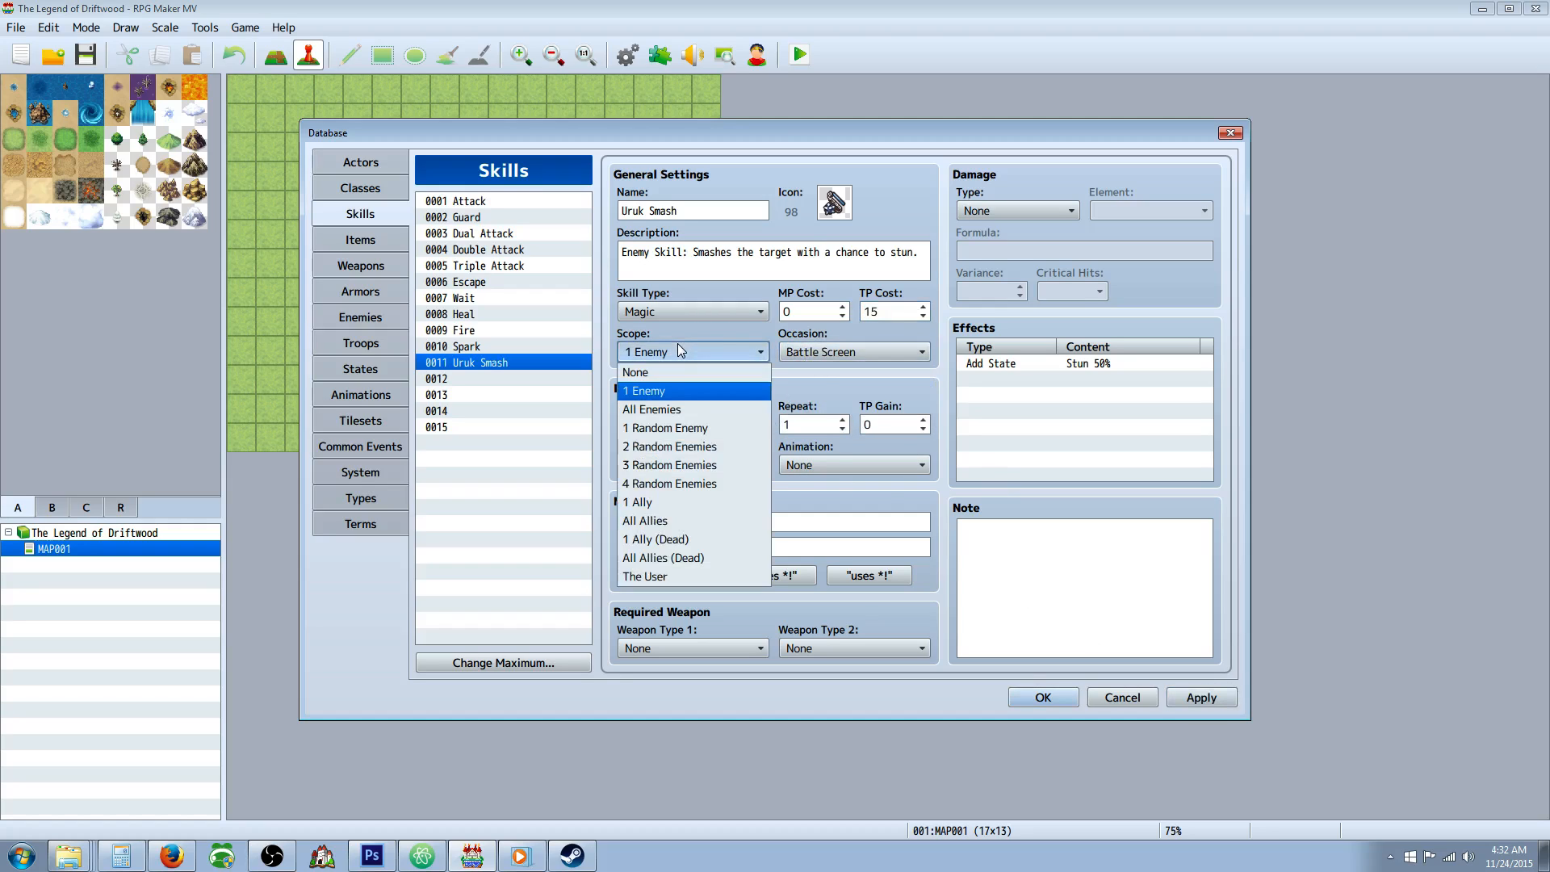
pyautogui.click(677, 345)
# Set Uruk Smash's hit type to Physical Attack and its animation to Bodyslam, and apply the changes.
pyautogui.click(691, 464)
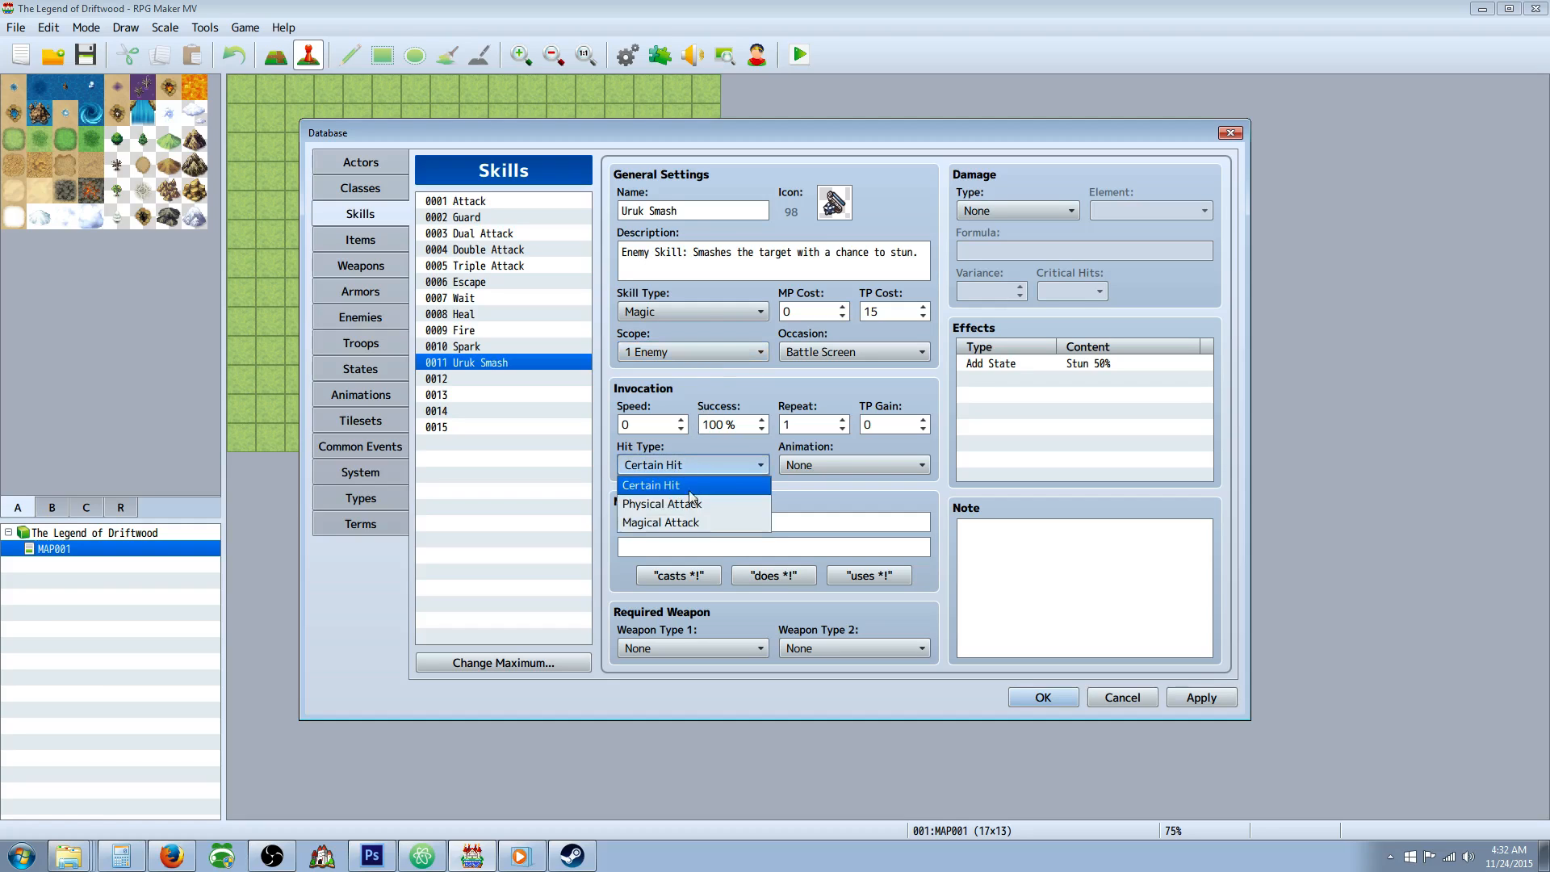
pyautogui.click(687, 498)
pyautogui.click(811, 464)
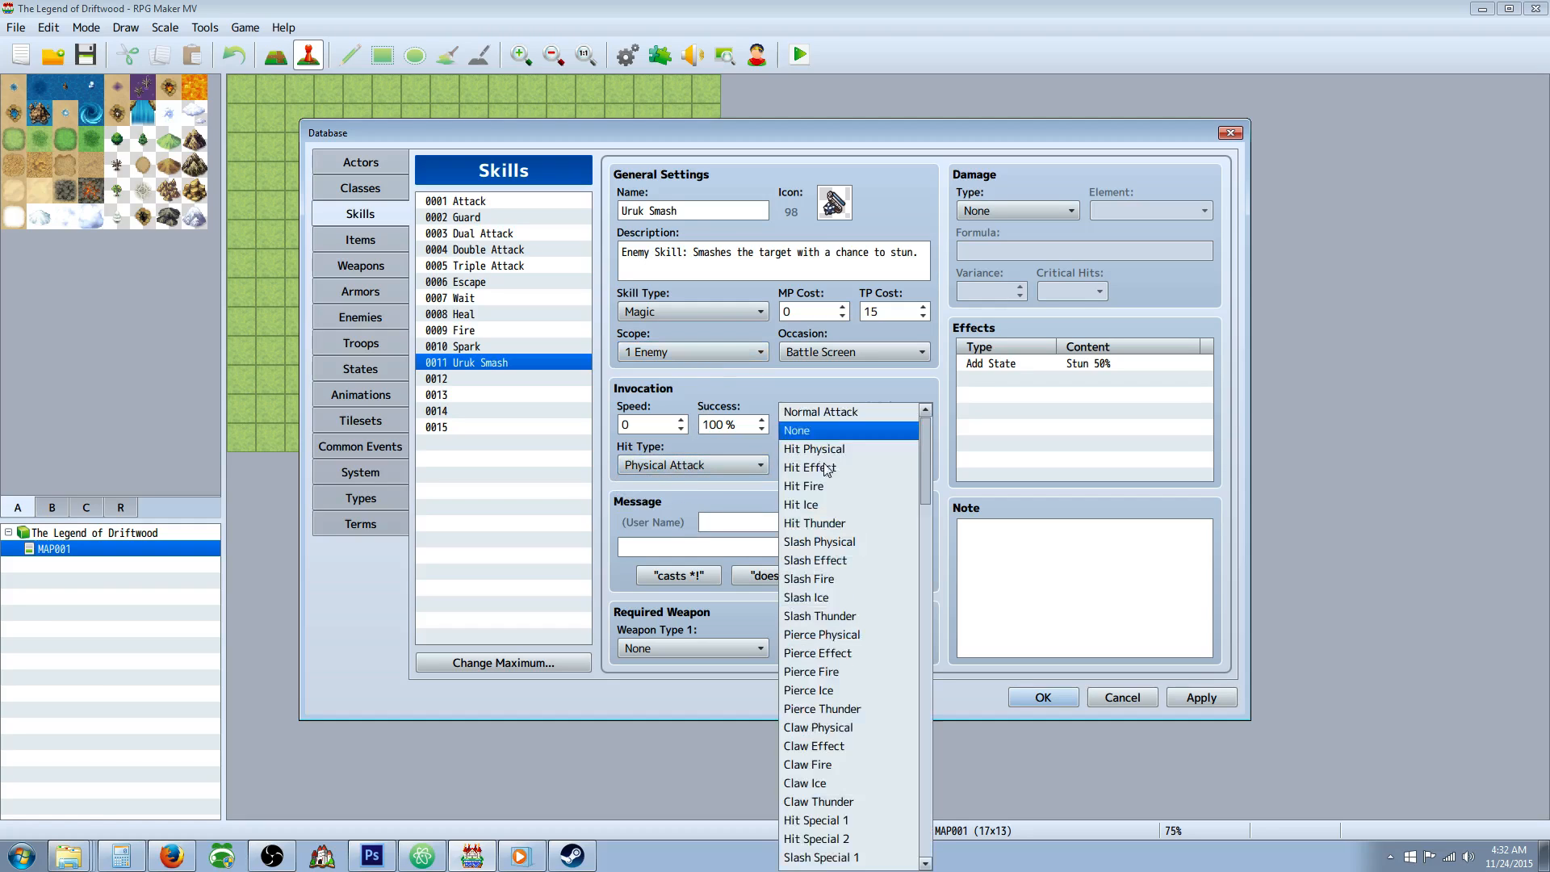
pyautogui.scroll(-1, 913, 467)
pyautogui.scroll(-1, 927, 480)
pyautogui.moveTo(927, 479); pyautogui.dragTo(928, 588)
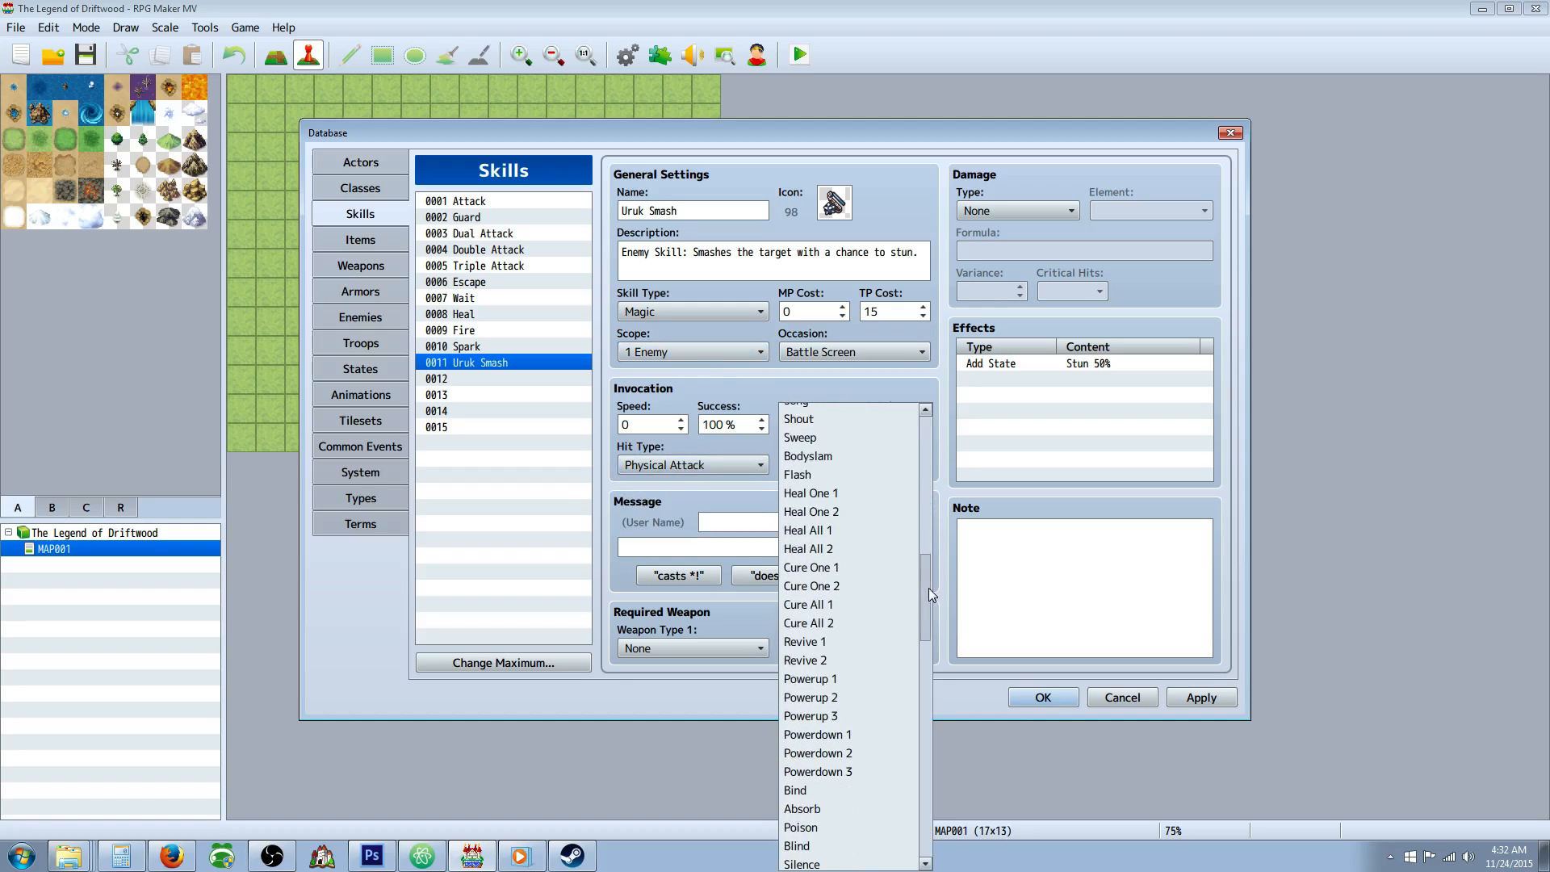
pyautogui.click(851, 458)
pyautogui.click(1210, 699)
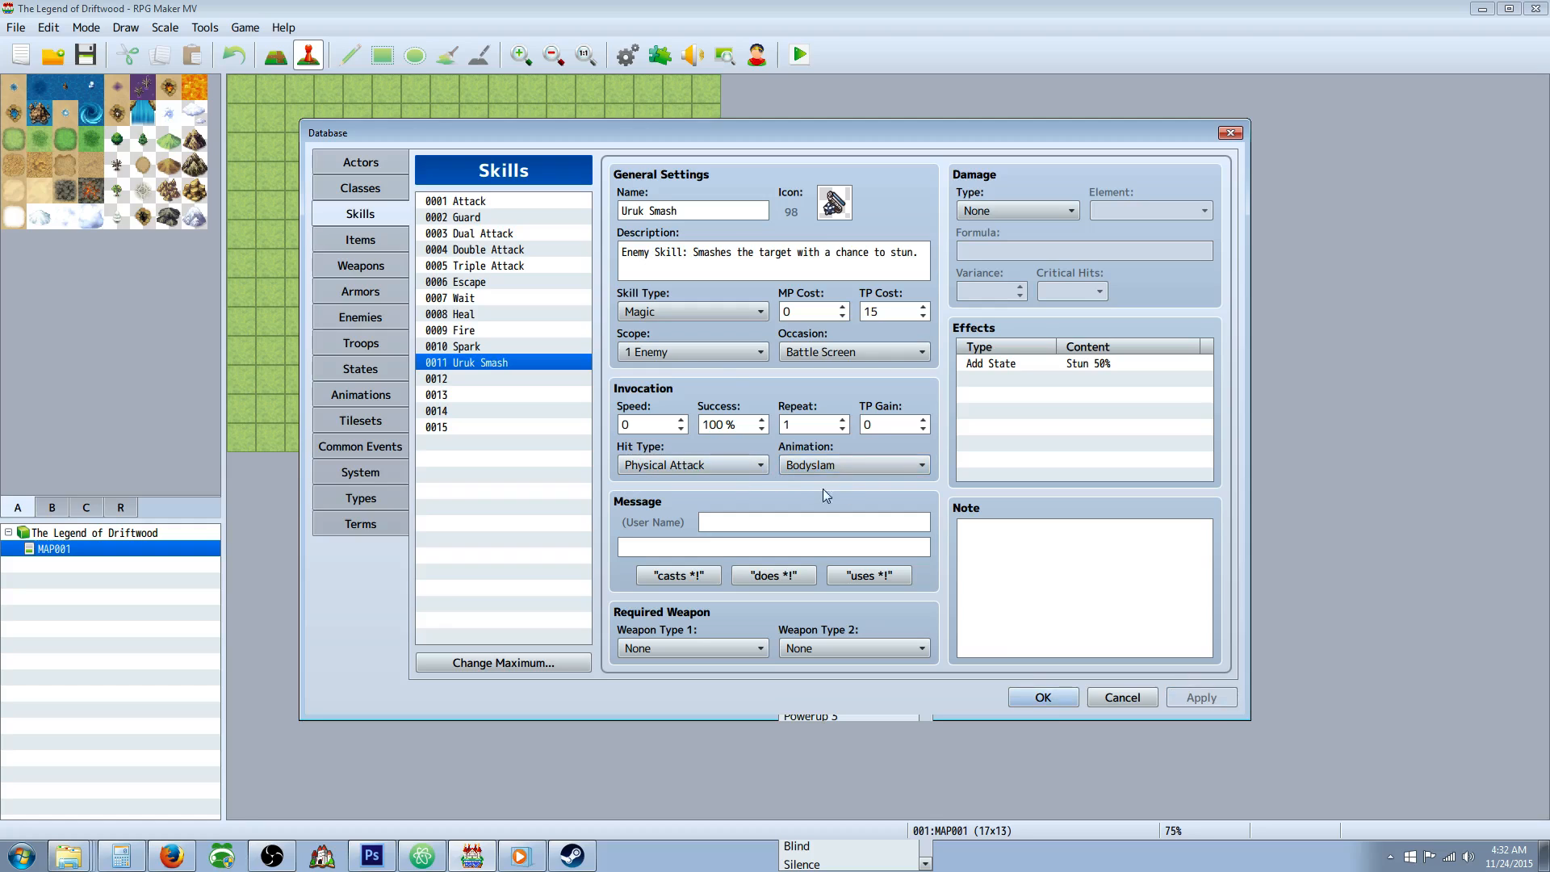
# Find the Bodyslam animation in the animations database and play its preview.
pyautogui.click(372, 397)
pyautogui.moveTo(585, 546); pyautogui.dragTo(594, 316)
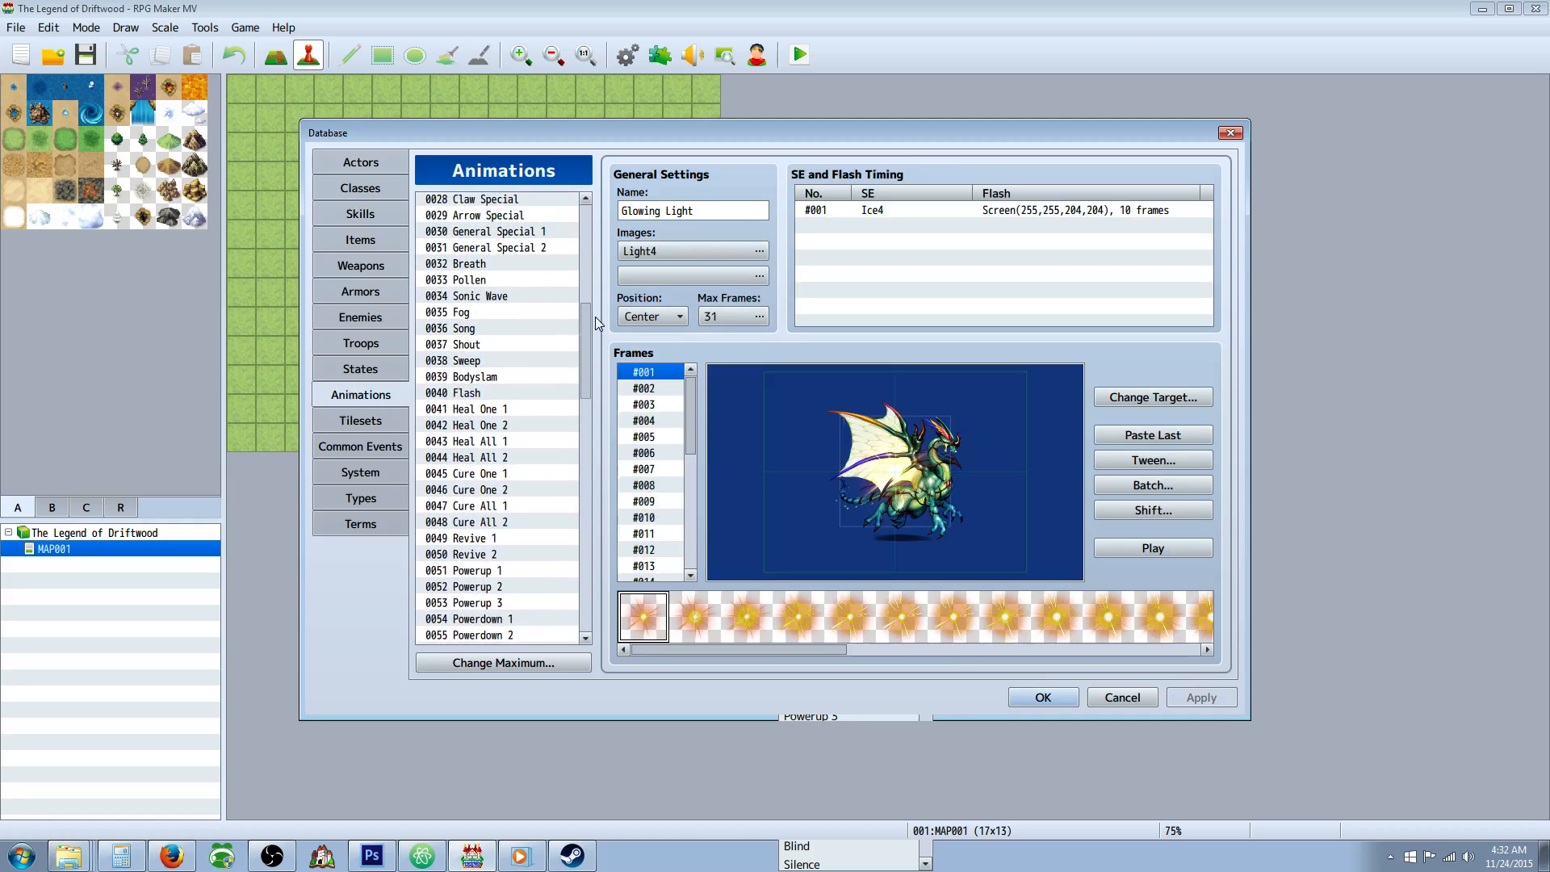
pyautogui.click(497, 377)
pyautogui.click(1131, 549)
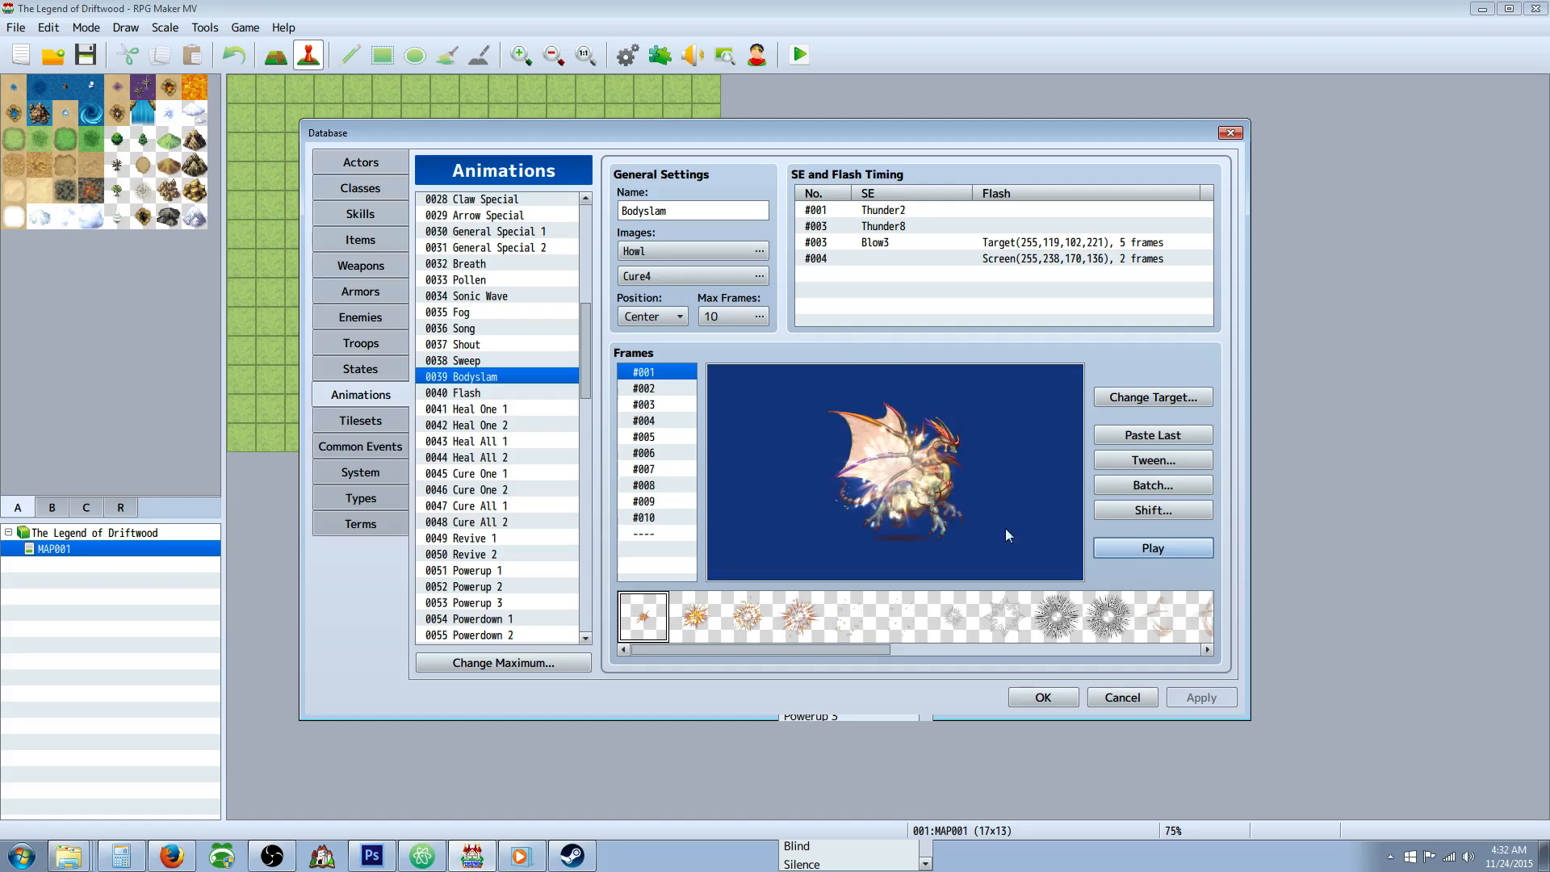
# Copy the Bodyslam animation and set the maximum number of animations to 125.
pyautogui.rightClick(472, 381)
pyautogui.click(502, 394)
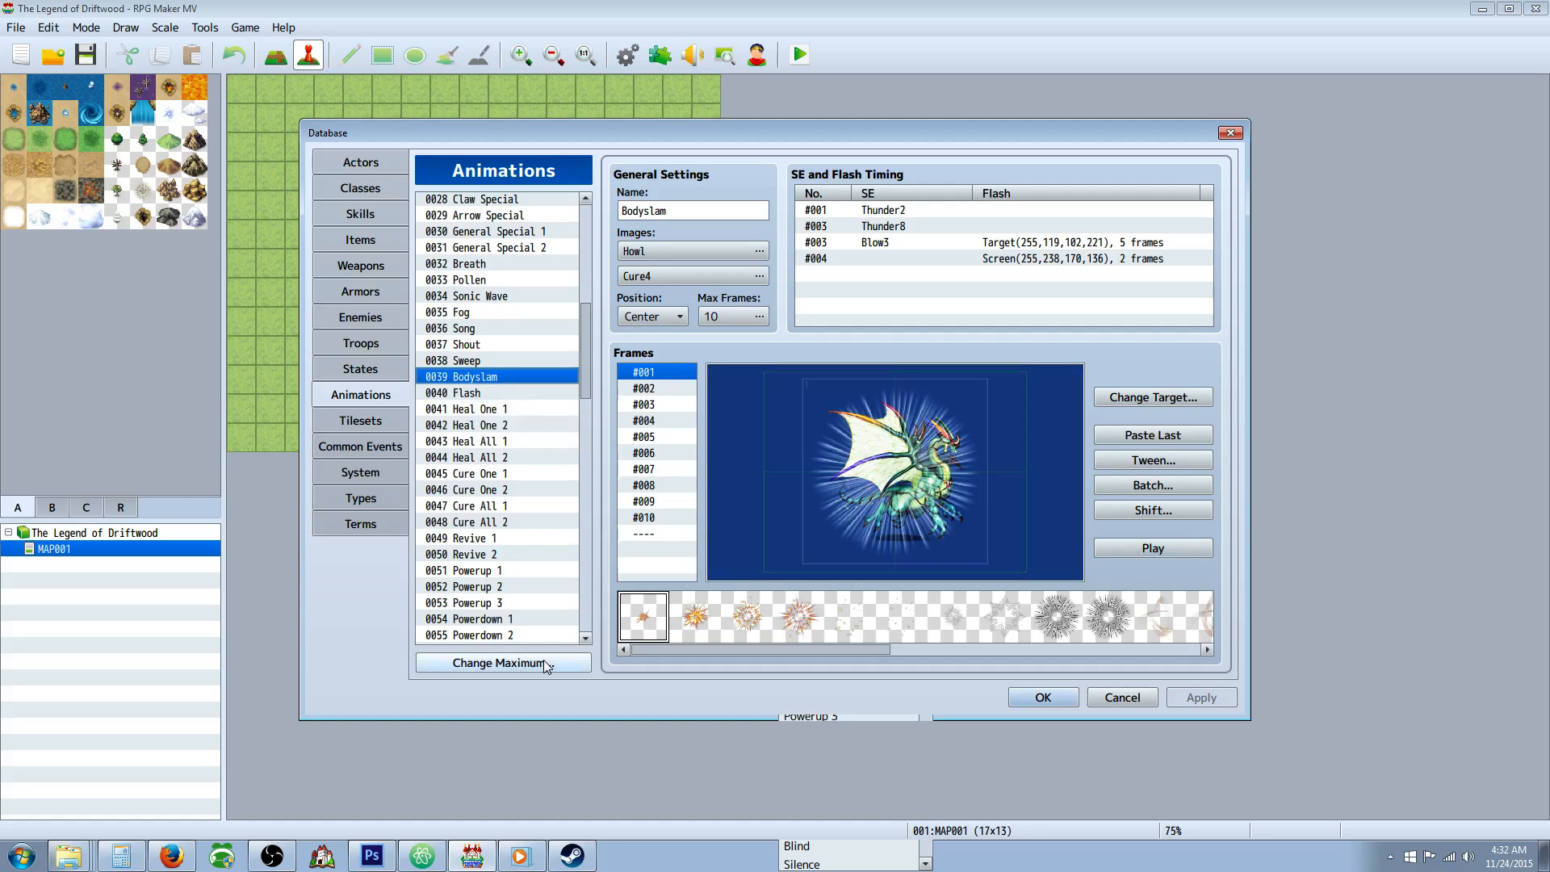
pyautogui.click(503, 663)
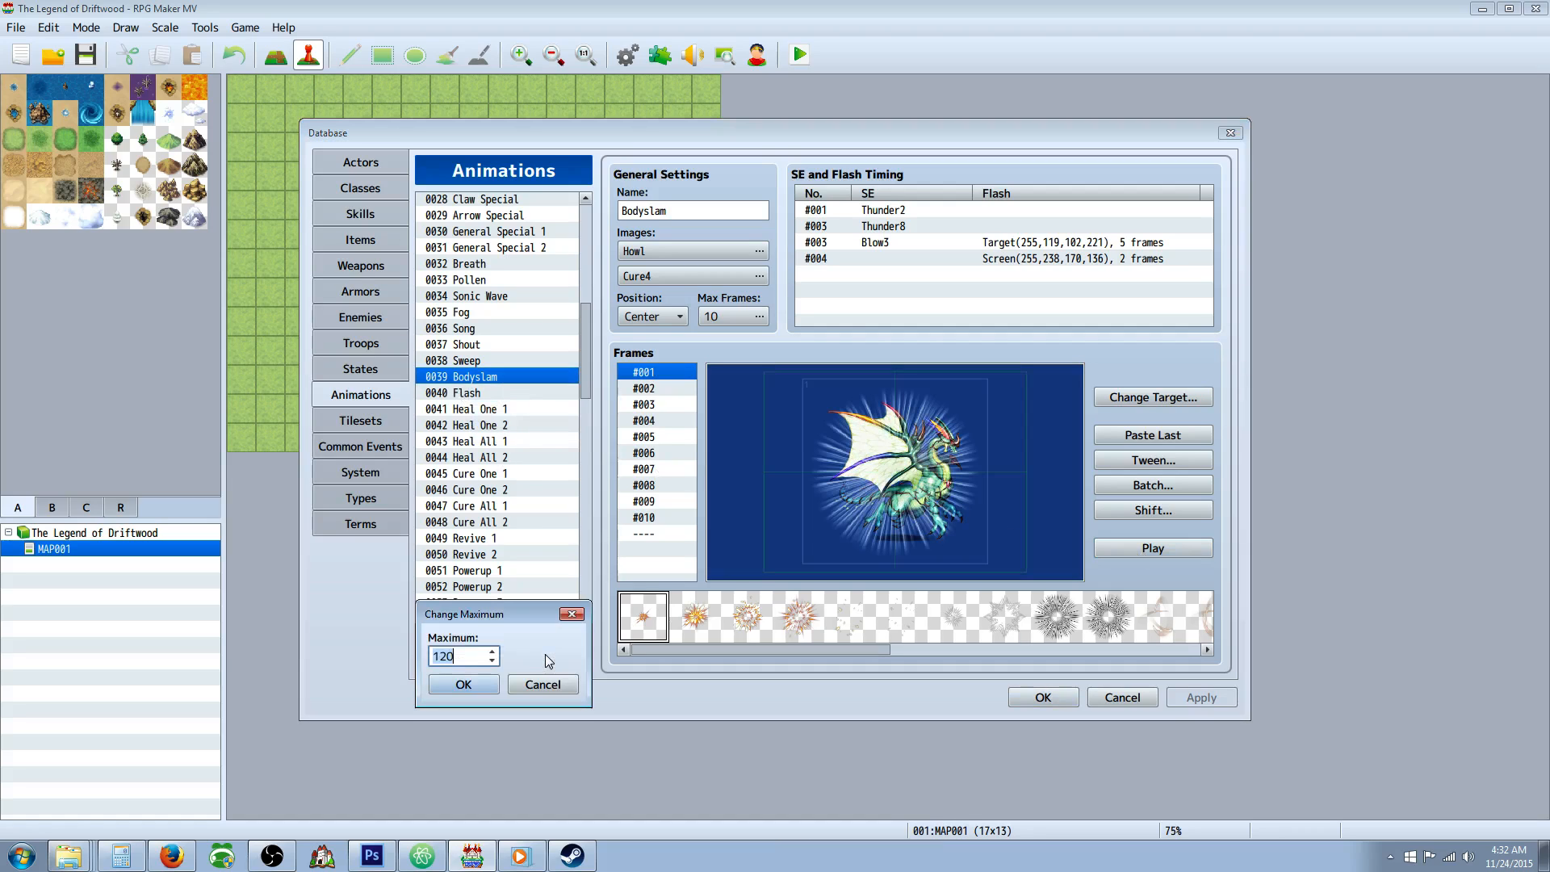
pyautogui.click(478, 685)
# Paste the copied Bodyslam animation into the empty slot 0121 and rename it Uruk Smash.
pyautogui.moveTo(586, 396); pyautogui.dragTo(587, 581)
pyautogui.click(483, 573)
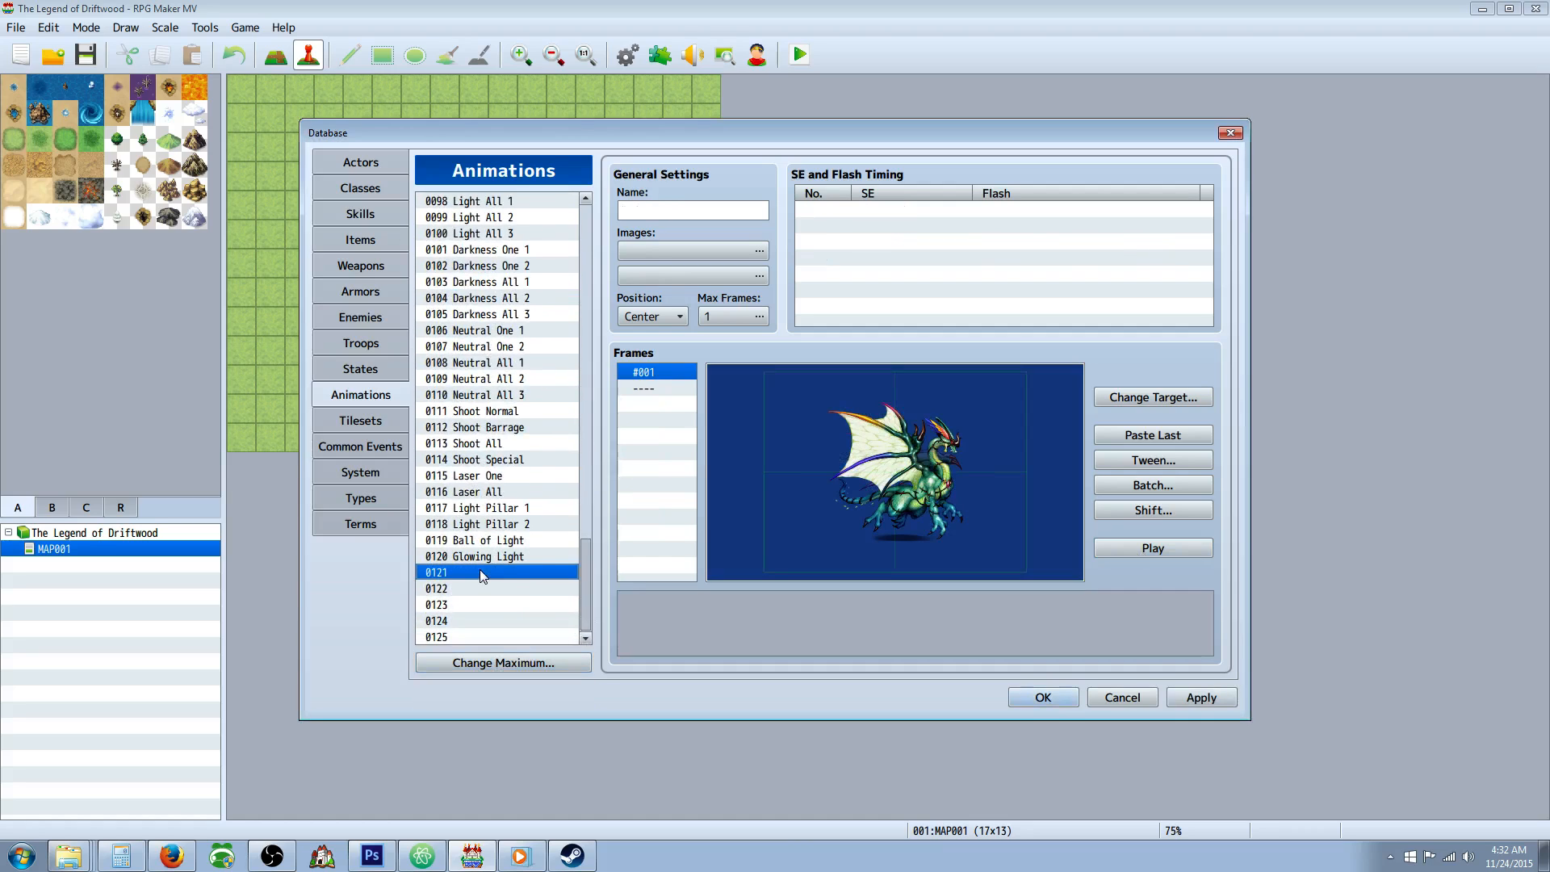
pyautogui.rightClick(482, 573)
pyautogui.click(508, 604)
pyautogui.click(698, 208)
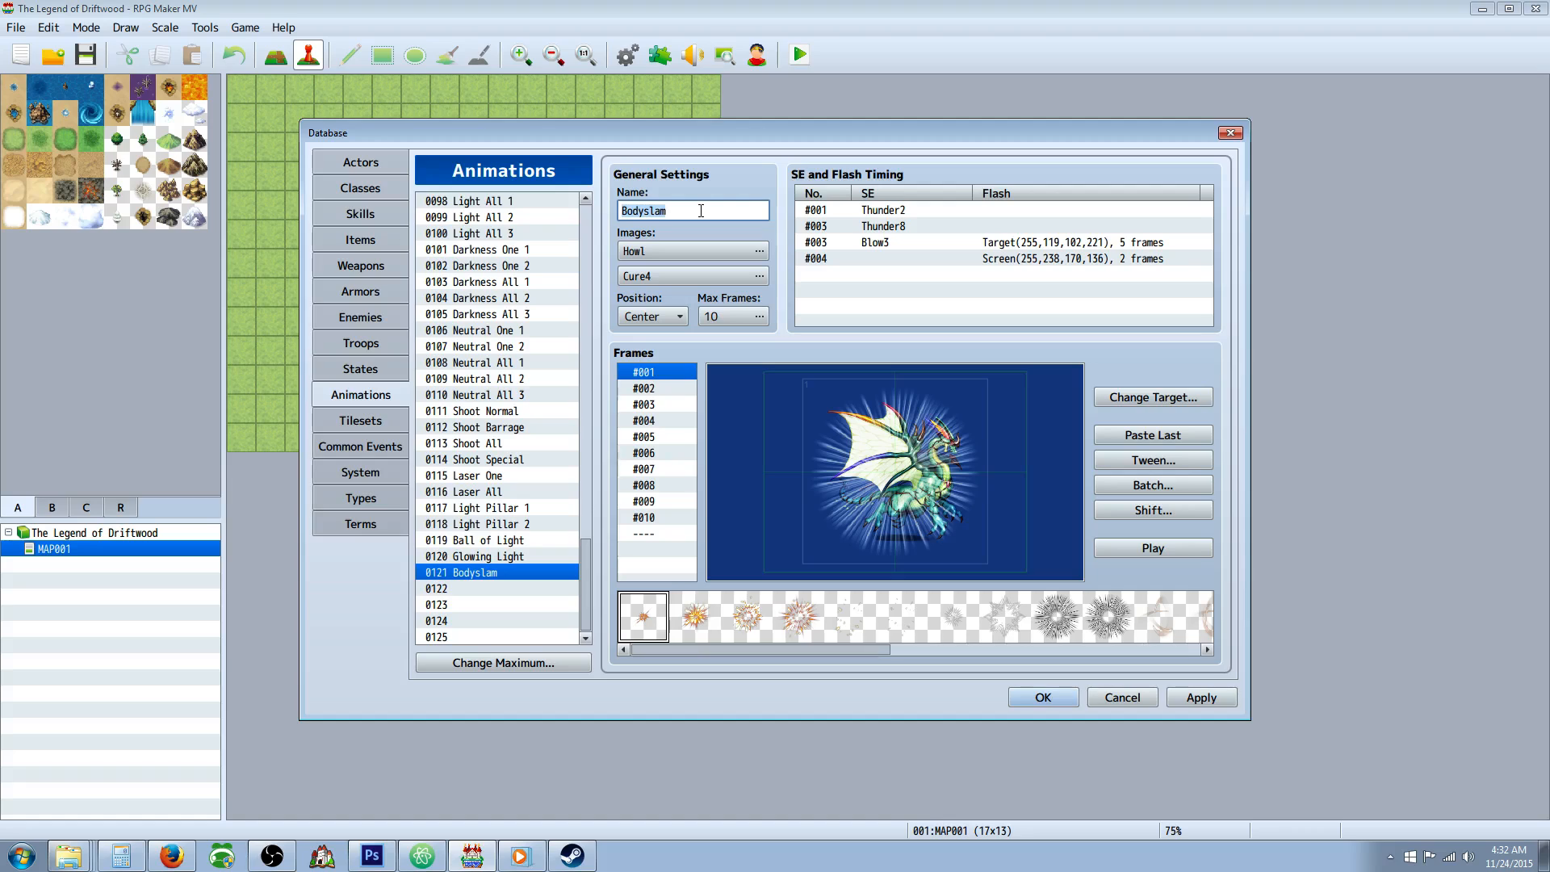
pyautogui.write('Uruk Smash')
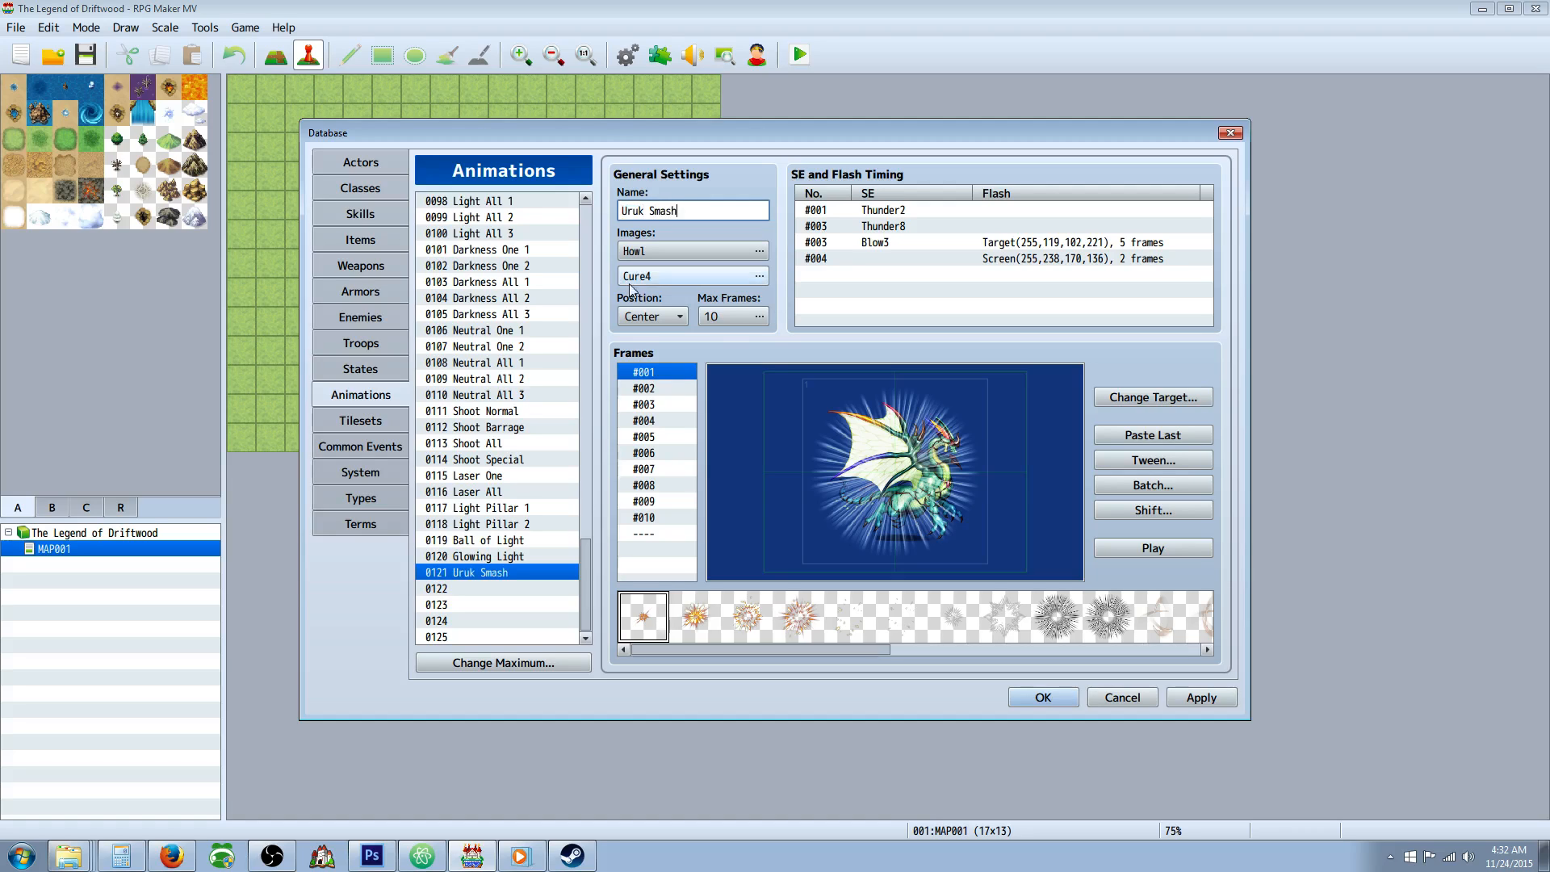
# Shift the hues of Uruk Smash's Howl and Cure4 images to green and preview the animation.
pyautogui.click(763, 255)
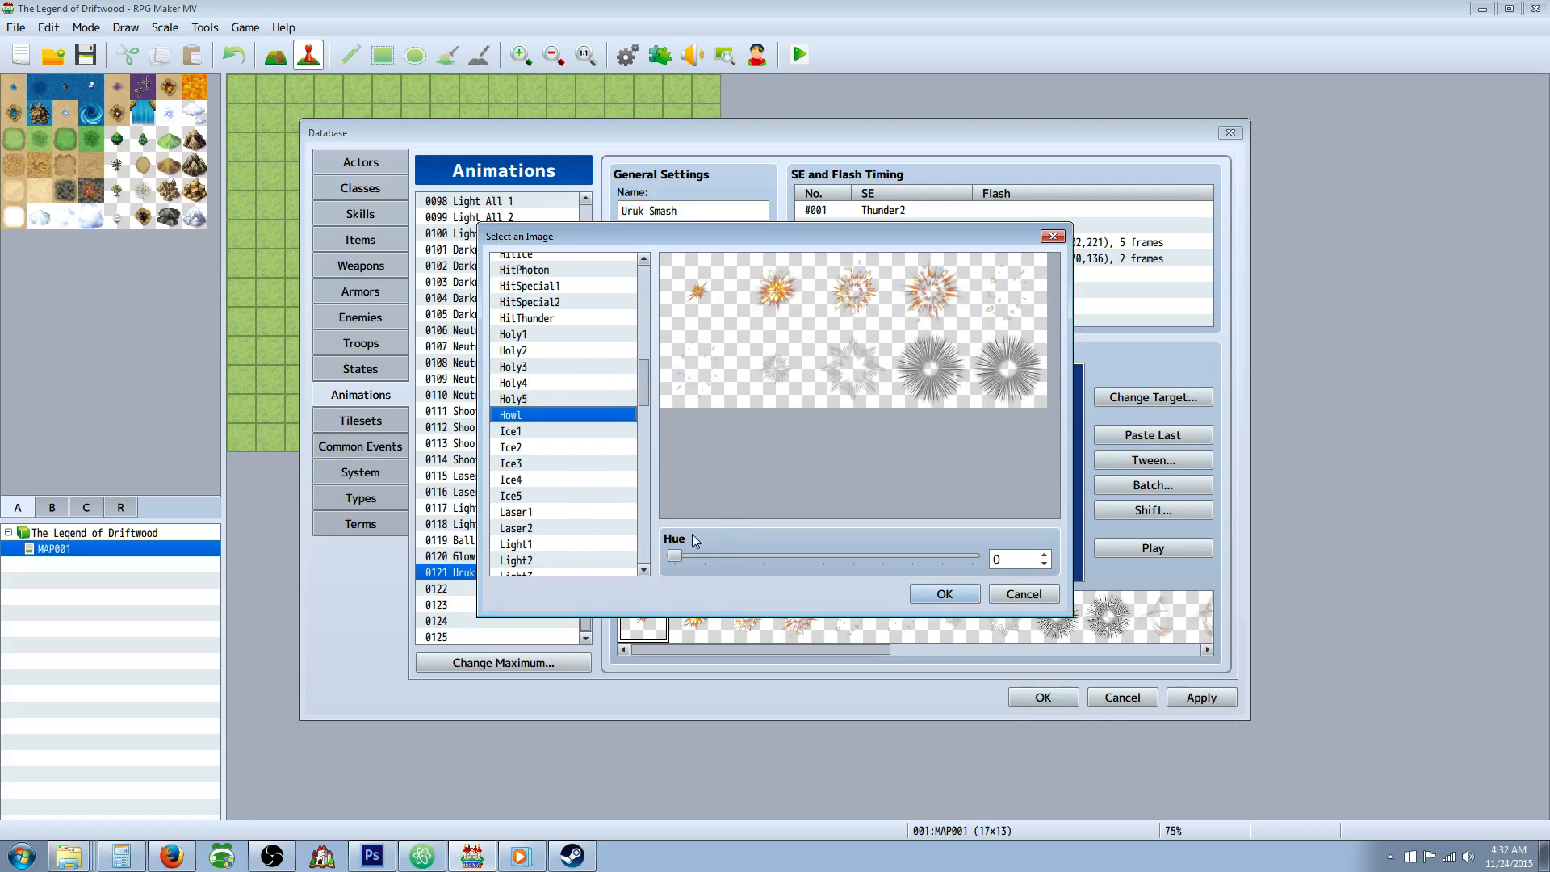
pyautogui.moveTo(675, 555); pyautogui.dragTo(749, 555)
pyautogui.click(944, 594)
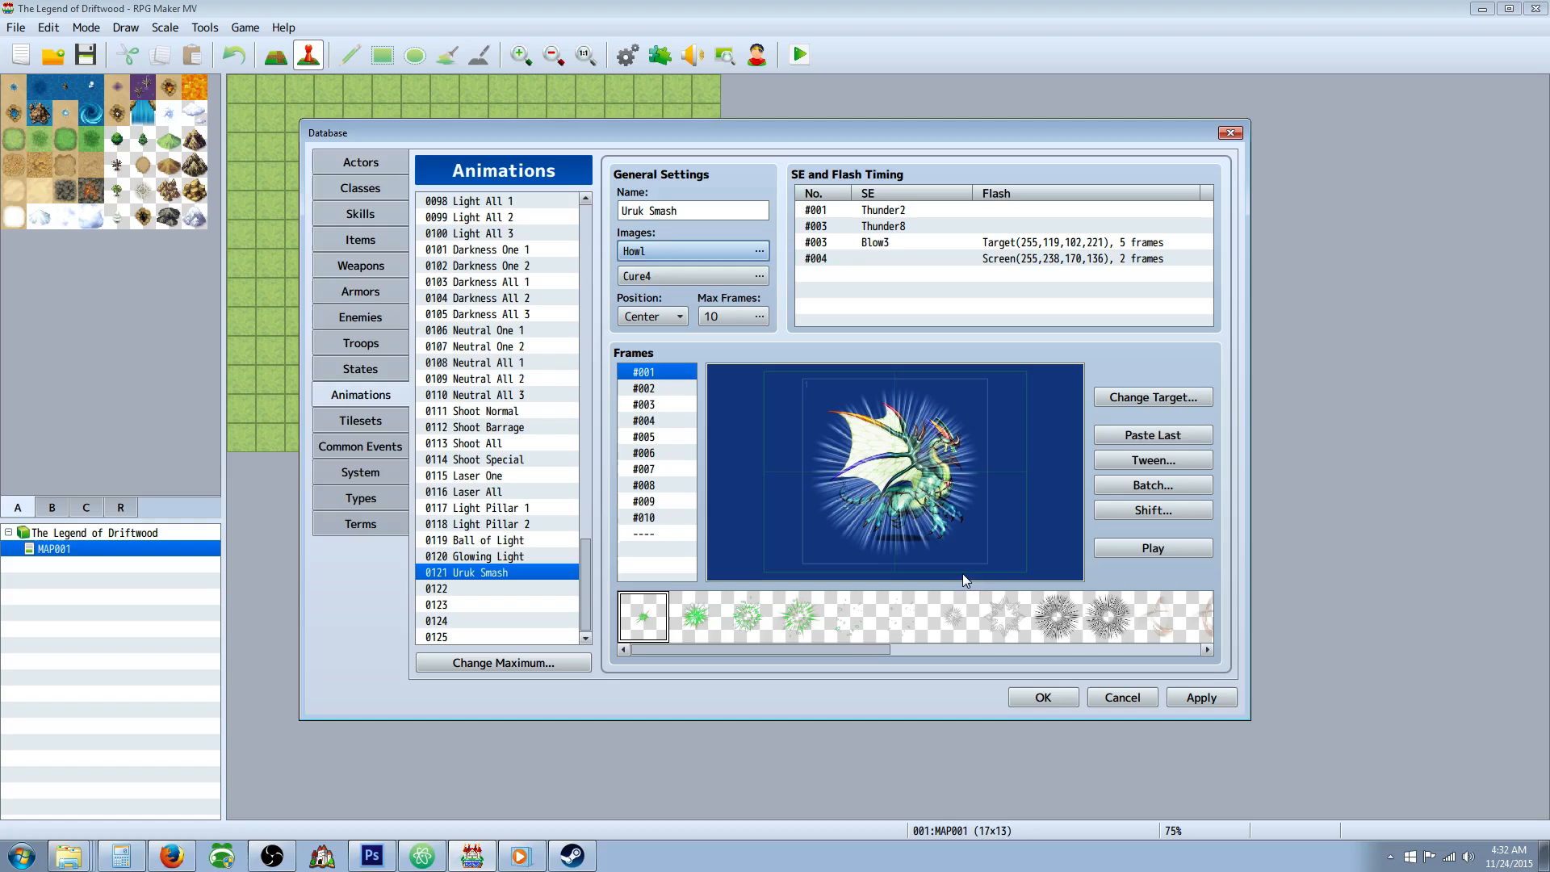
pyautogui.click(759, 276)
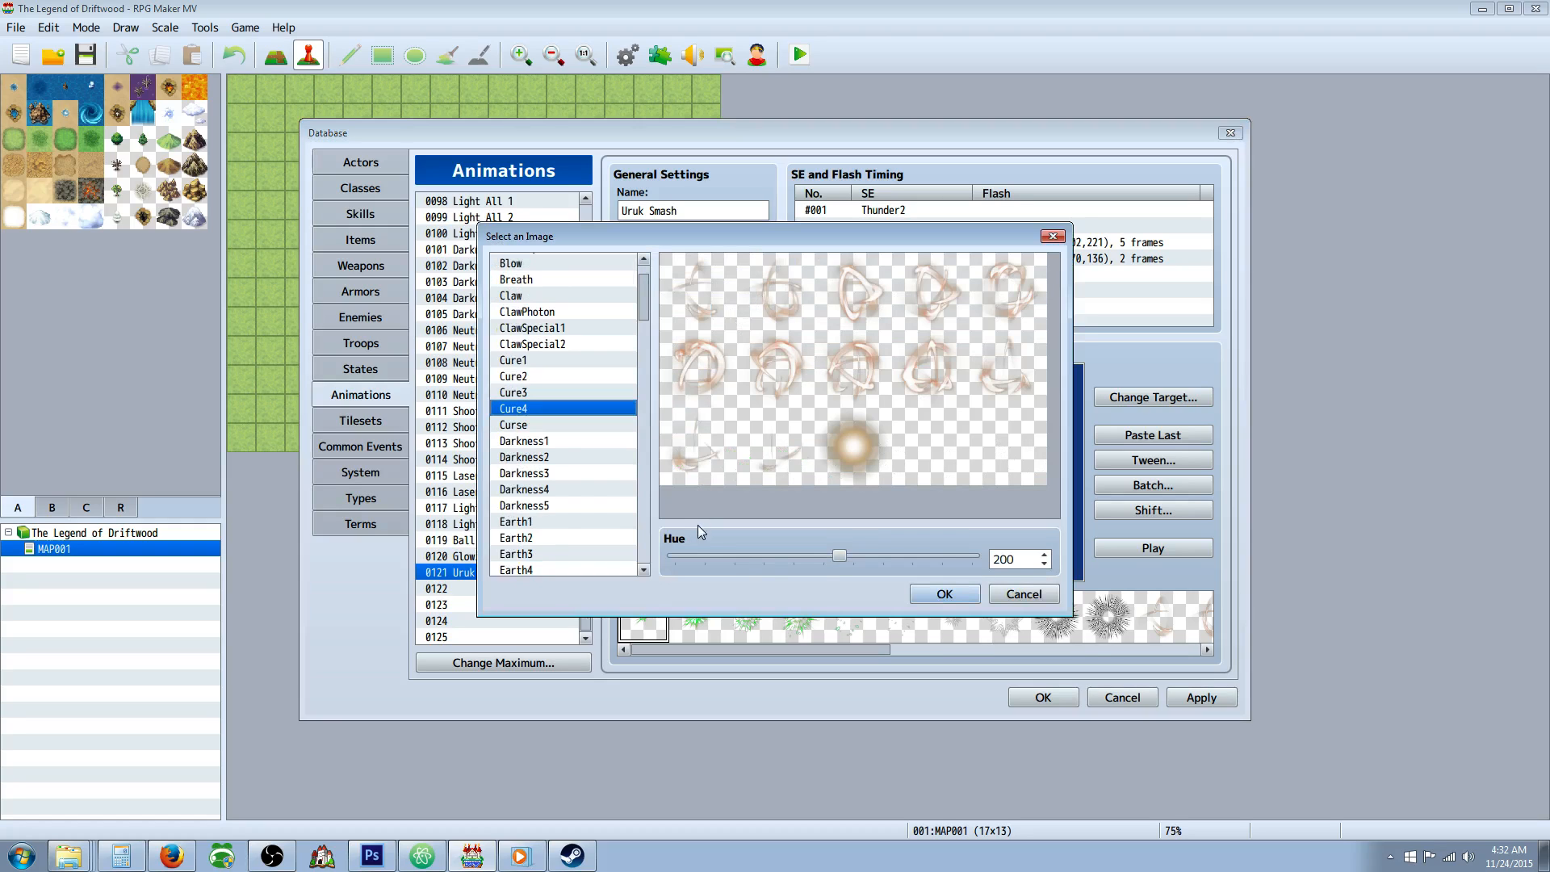
pyautogui.moveTo(840, 557); pyautogui.dragTo(933, 555)
pyautogui.click(961, 595)
pyautogui.click(1114, 545)
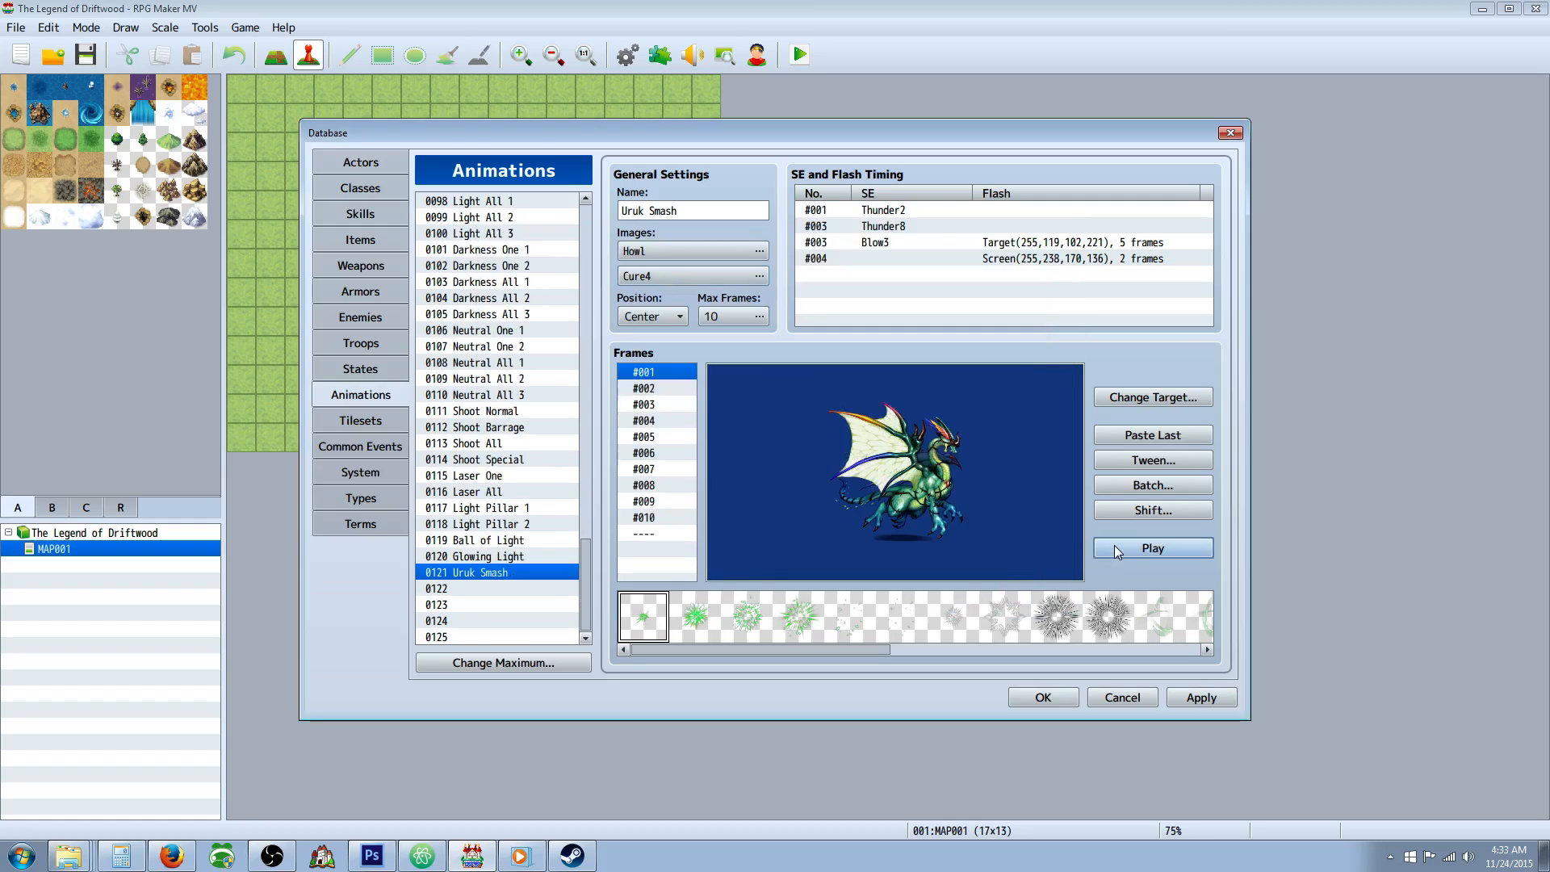
pyautogui.click(1118, 549)
# Edit the frame 3 timing entry that uses Blow3, compare the neighbouring sounds and select Blow2 as its sound effect.
pyautogui.click(892, 242)
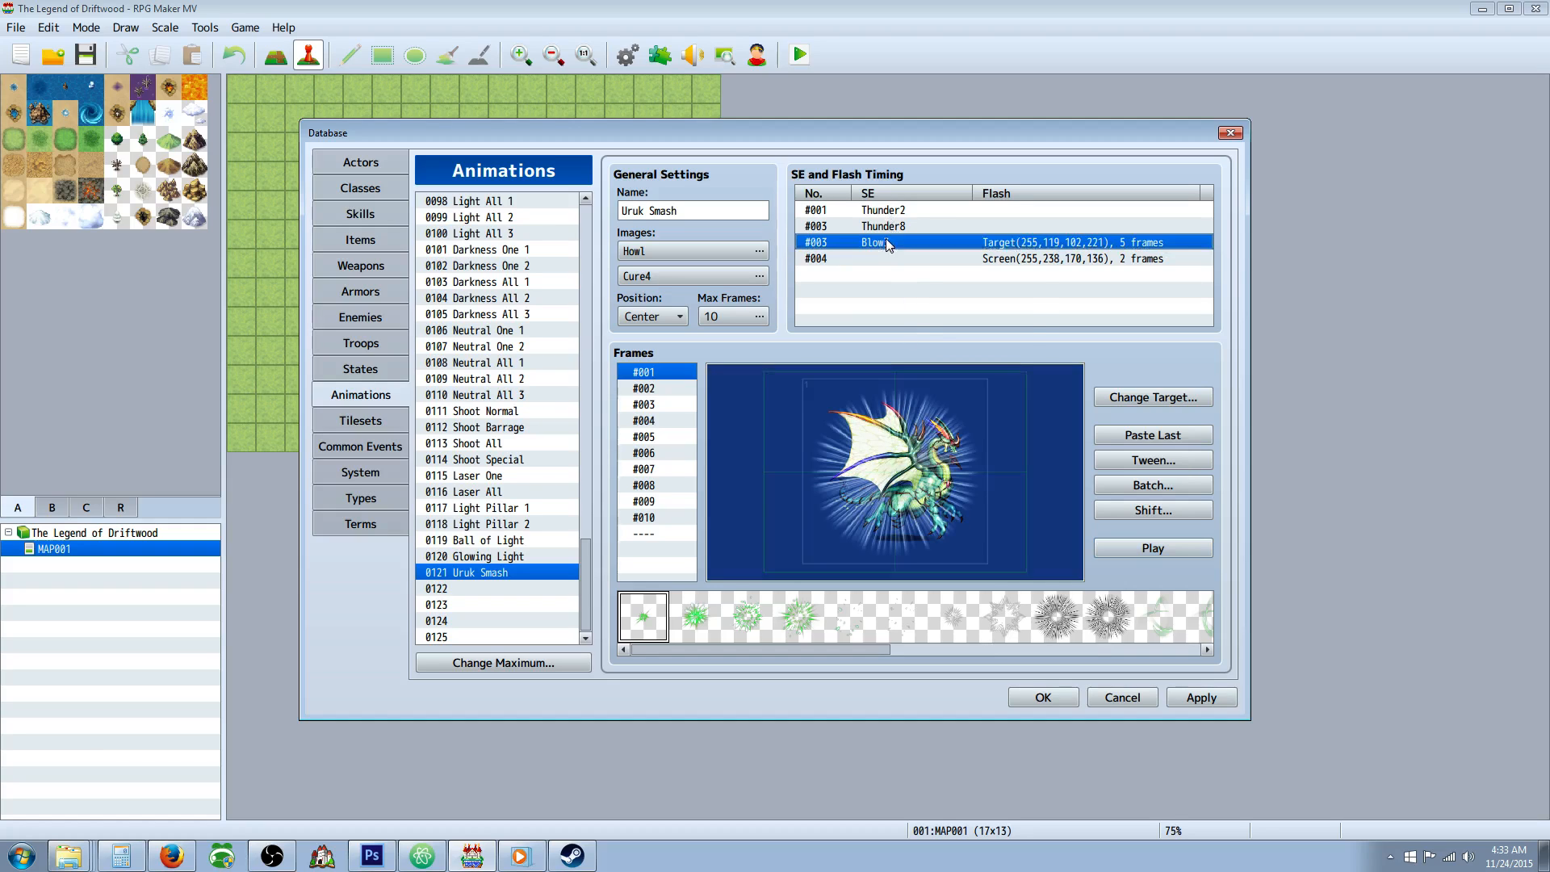
pyautogui.rightClick(892, 242)
pyautogui.click(911, 250)
pyautogui.click(1072, 180)
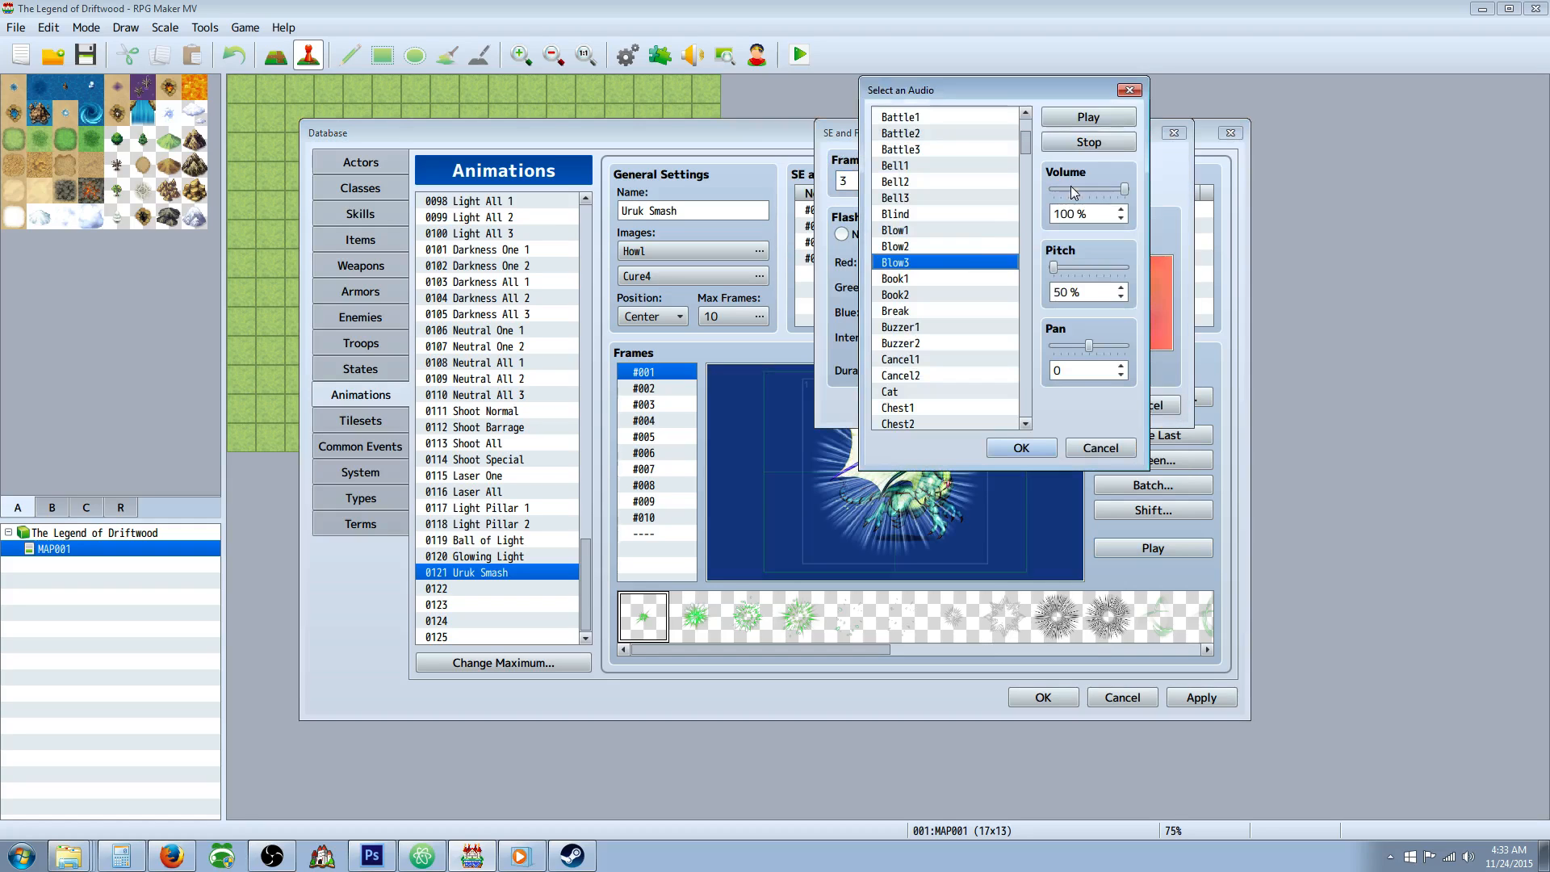
pyautogui.click(923, 280)
pyautogui.click(918, 263)
pyautogui.click(918, 247)
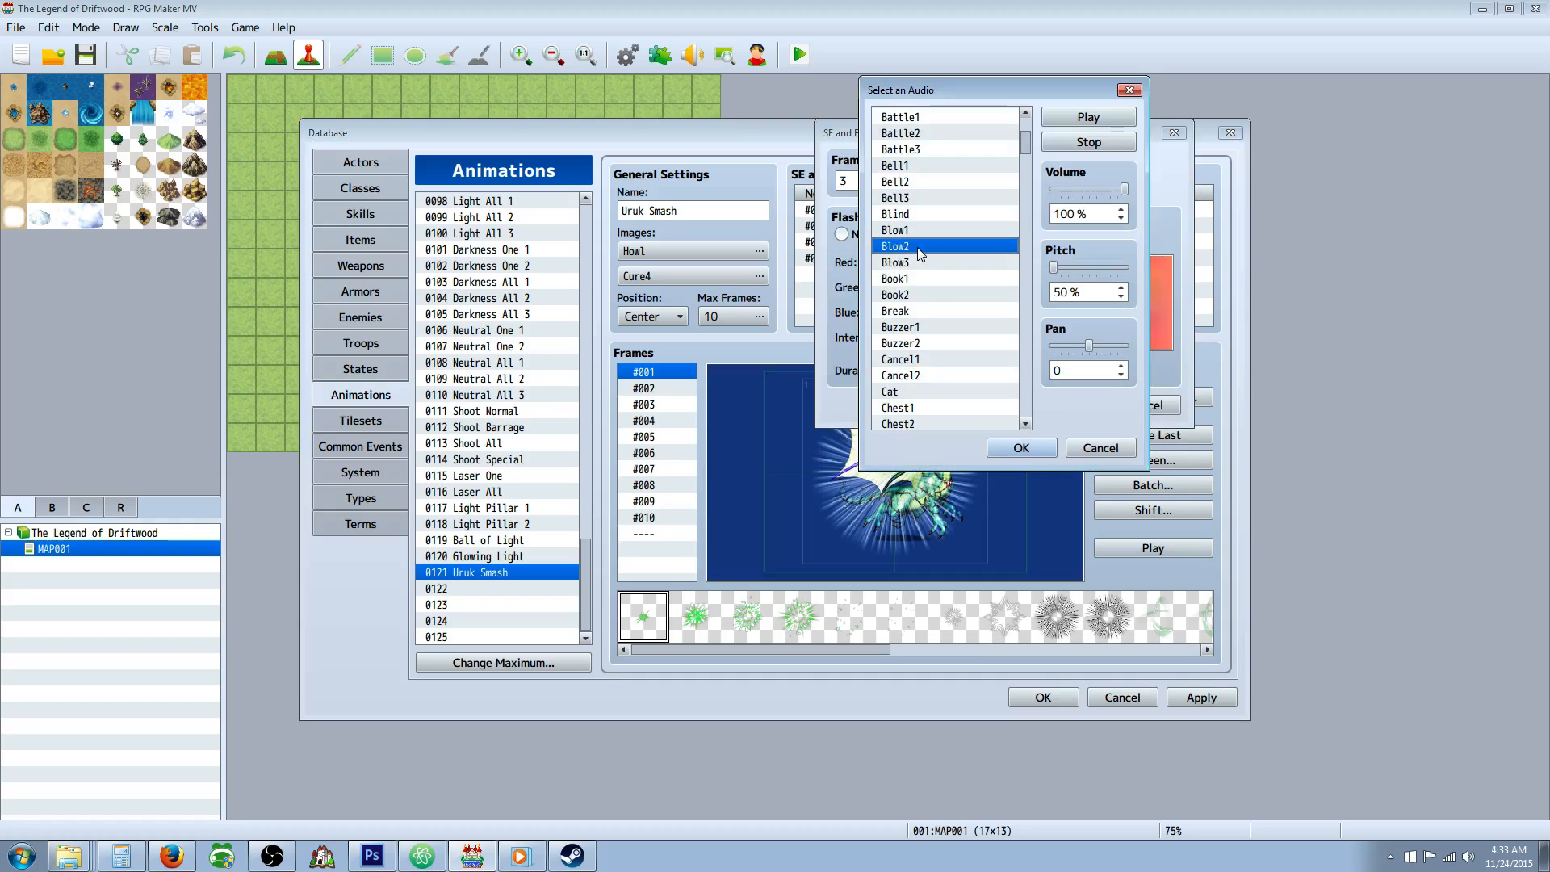
pyautogui.click(921, 227)
pyautogui.click(920, 247)
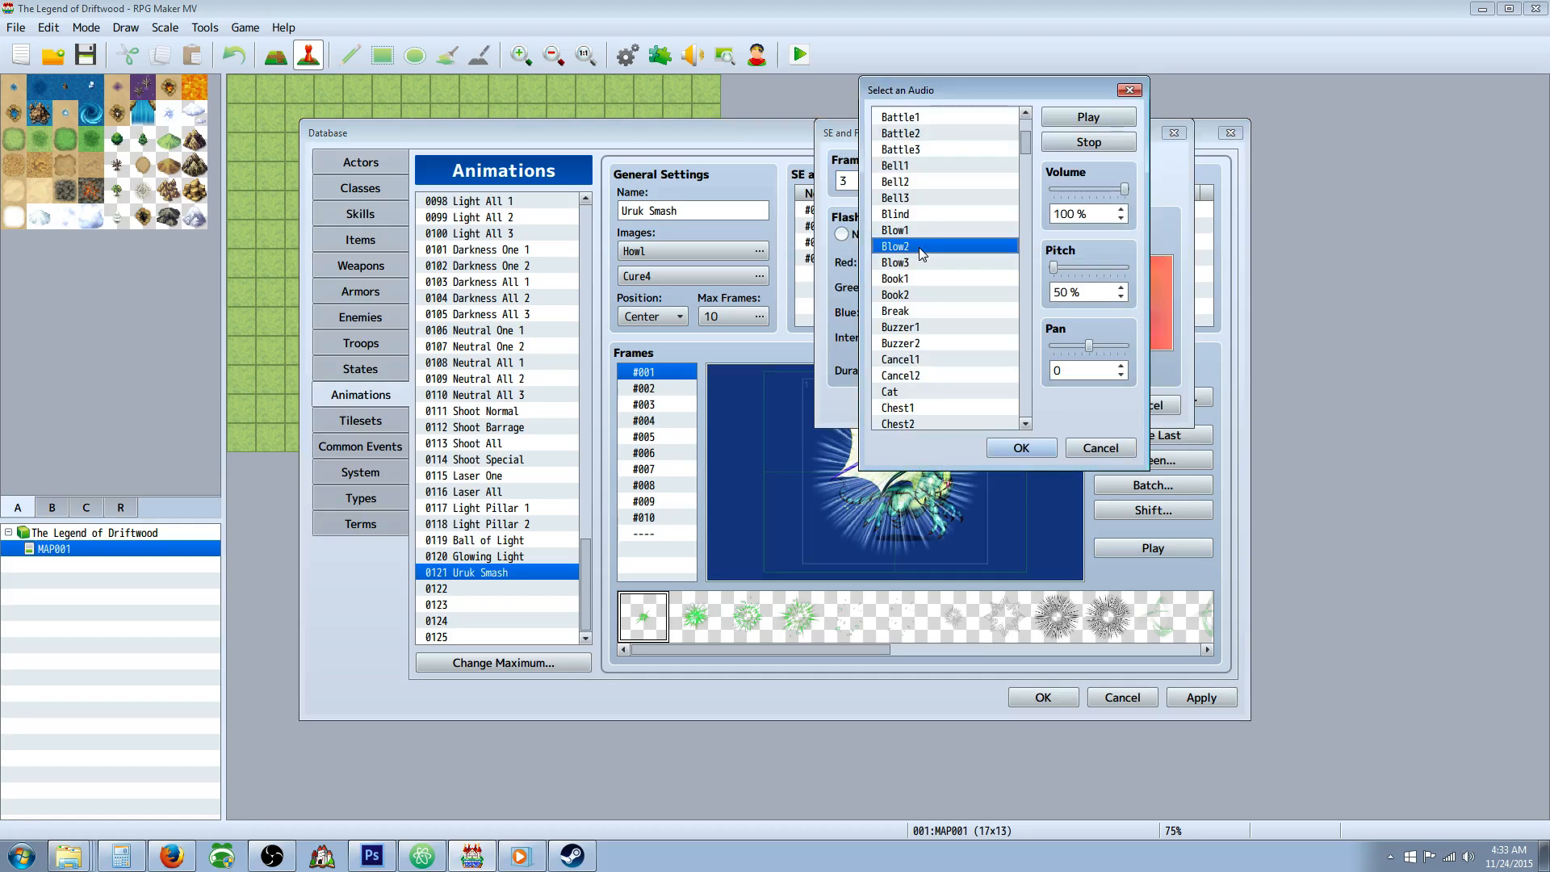
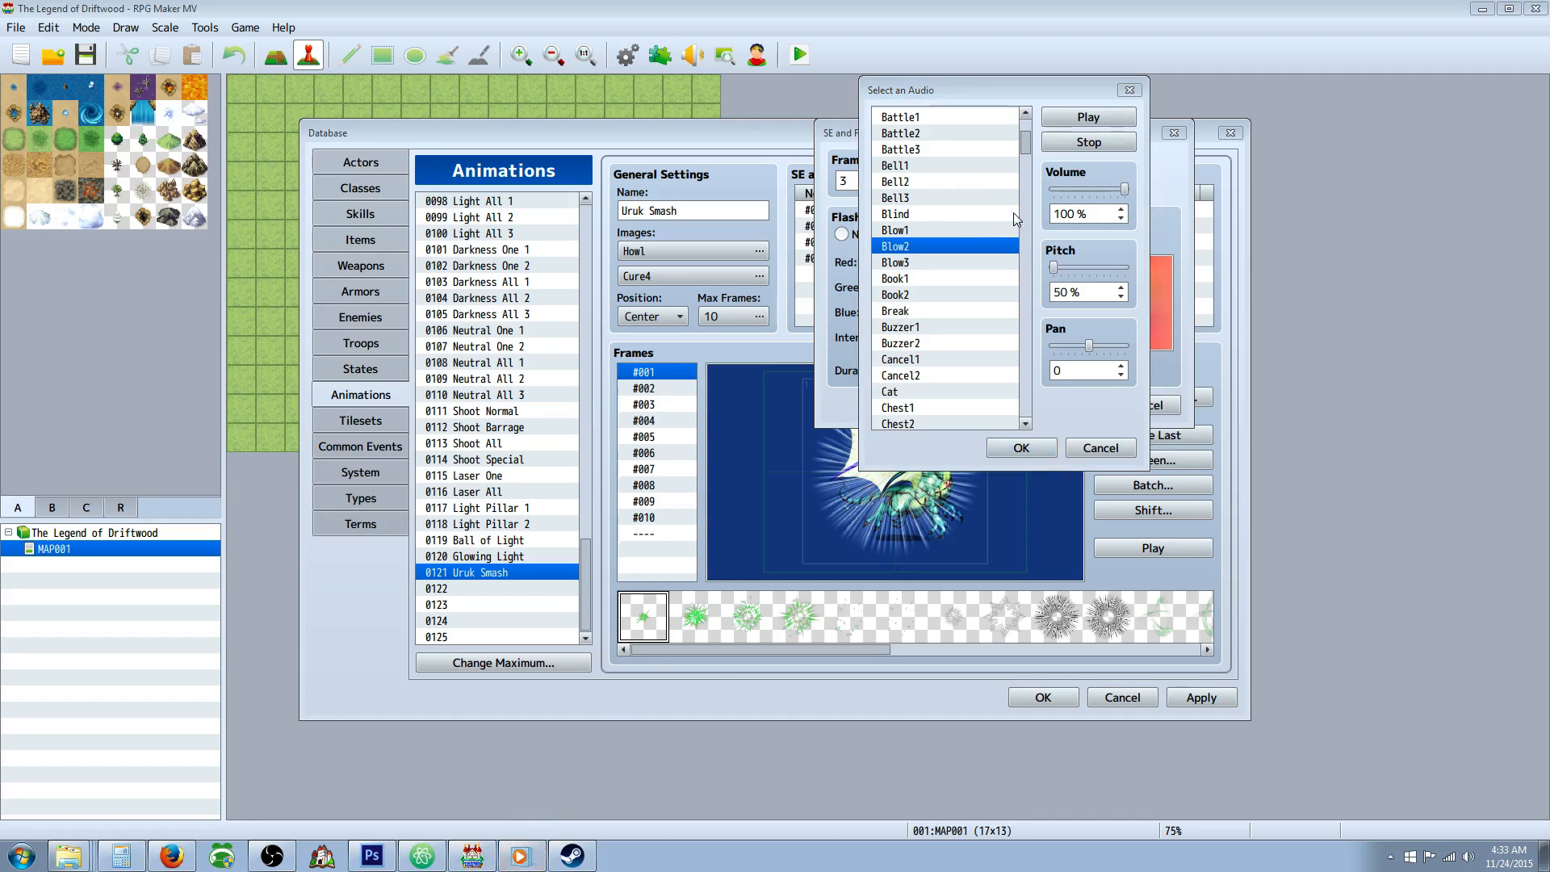
# Compare Blow1 and Blow3 for the frame 3 blow entry and assign Blow3 at 90% pitch.
pyautogui.click(923, 231)
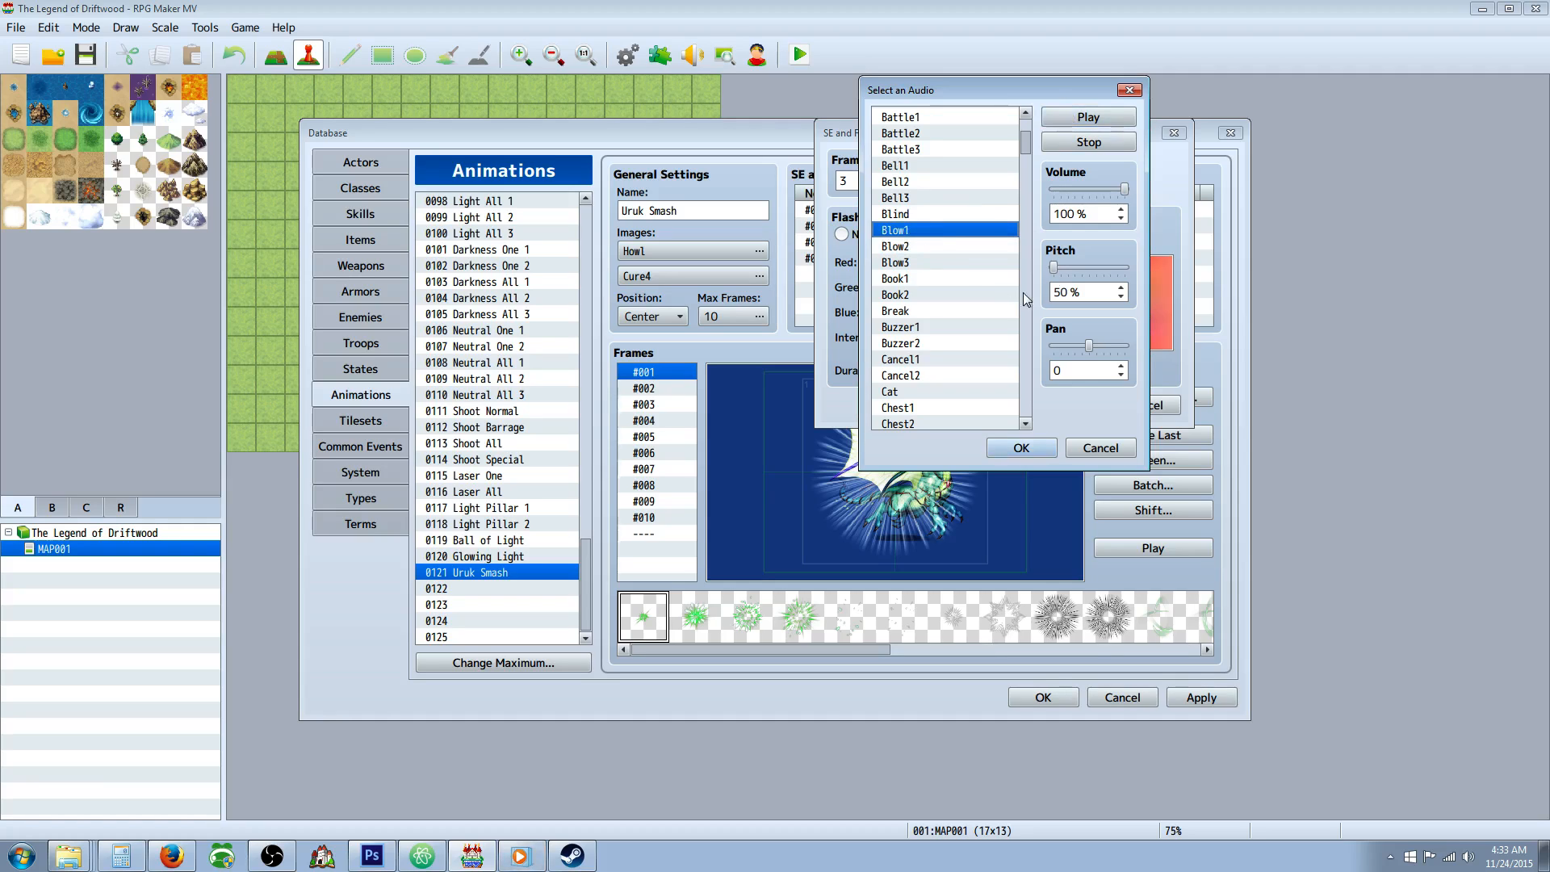
pyautogui.click(1058, 266)
pyautogui.moveTo(1060, 268); pyautogui.dragTo(1067, 269)
pyautogui.click(1089, 121)
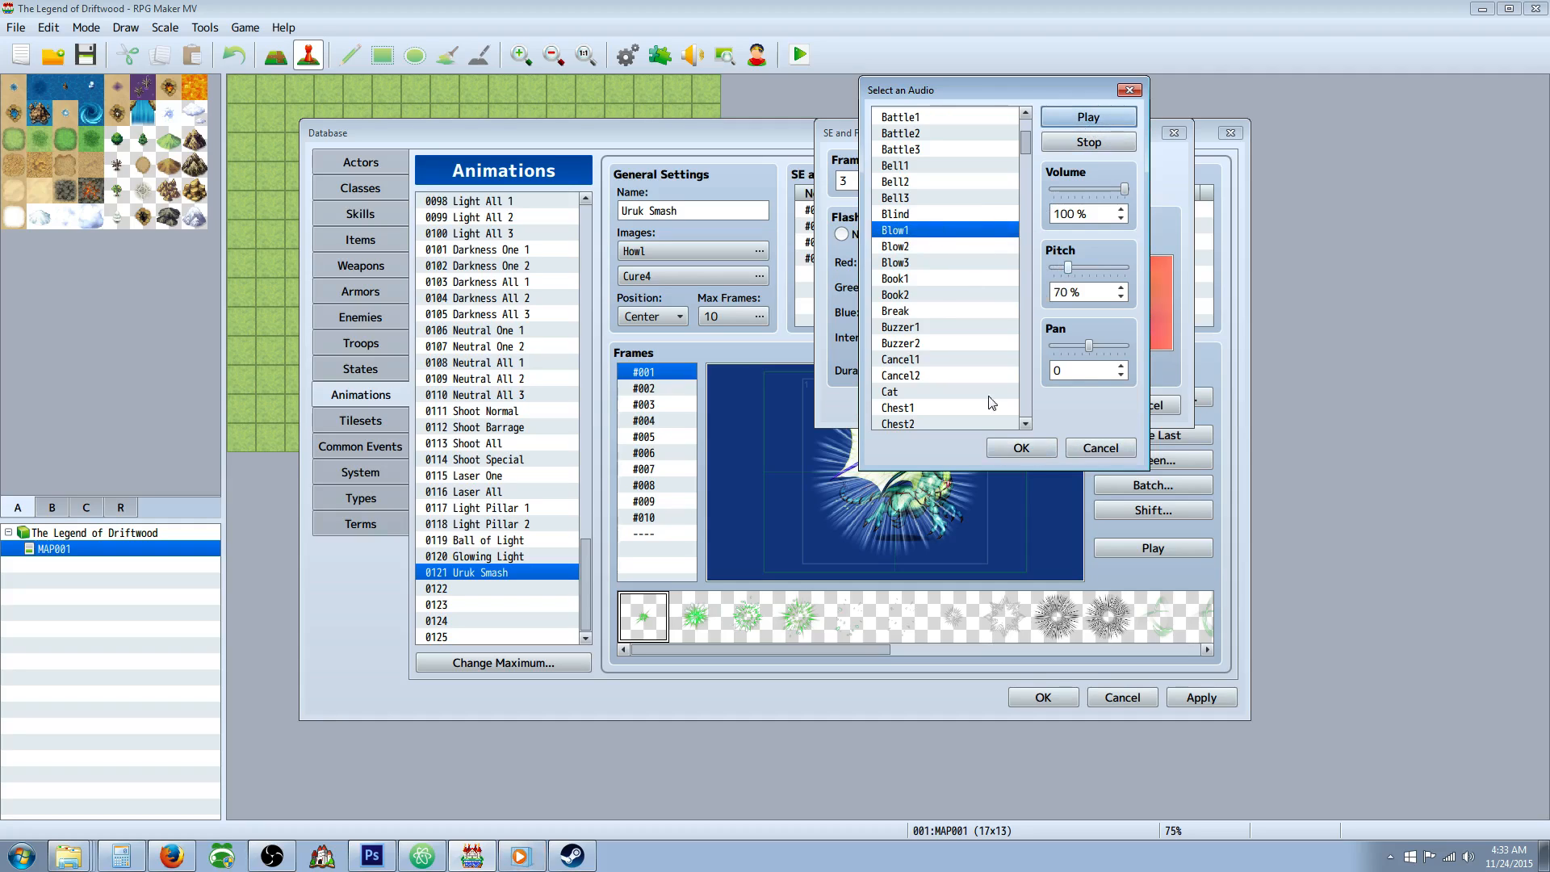
pyautogui.click(910, 263)
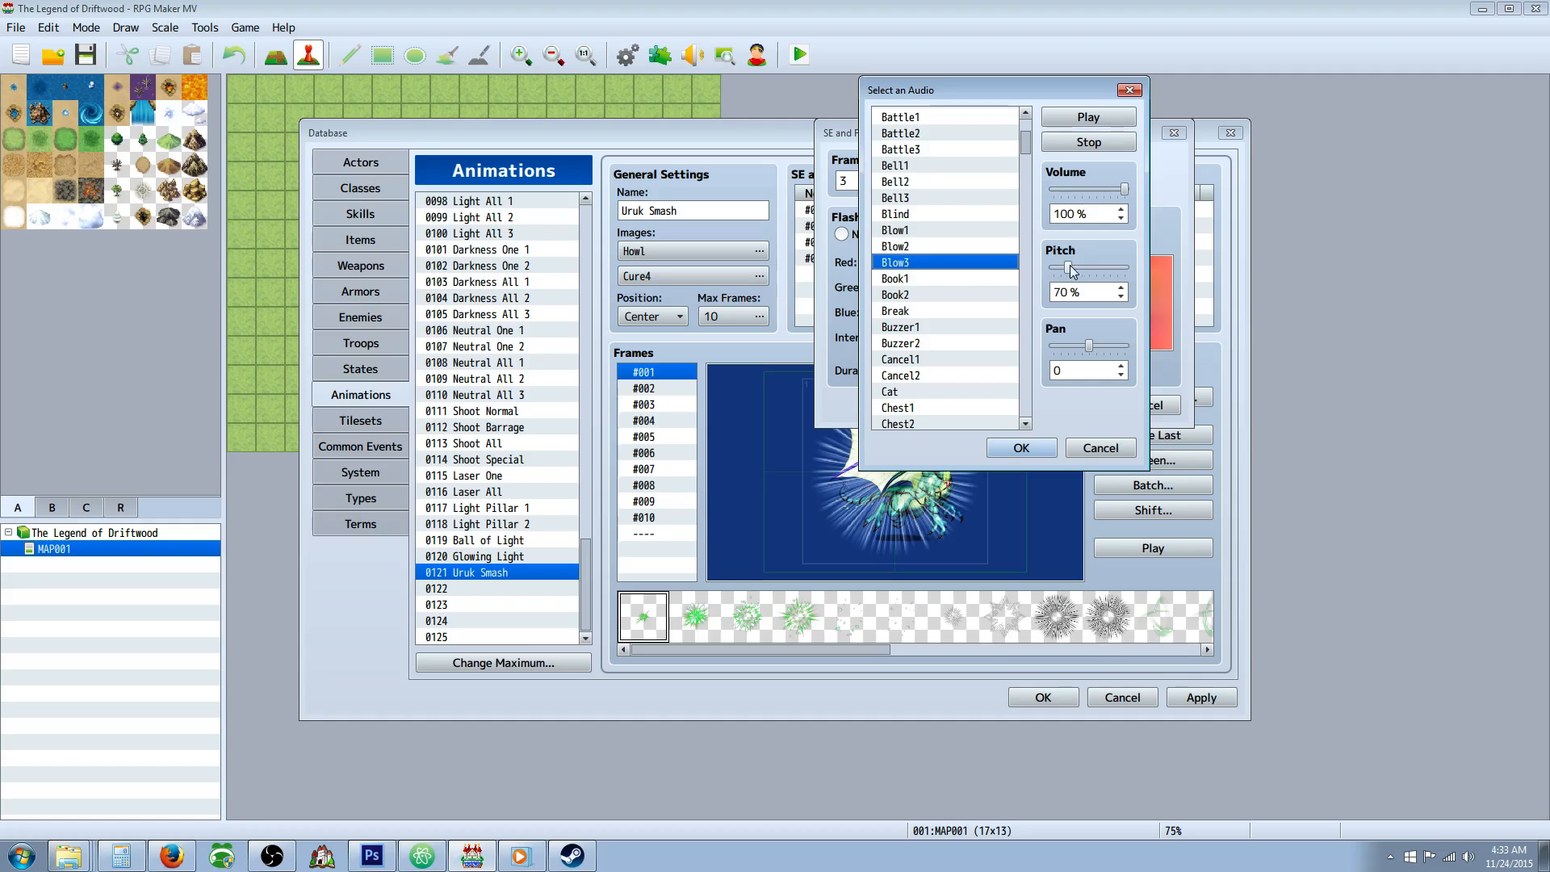
pyautogui.moveTo(1072, 269); pyautogui.dragTo(1083, 269)
pyautogui.click(1033, 449)
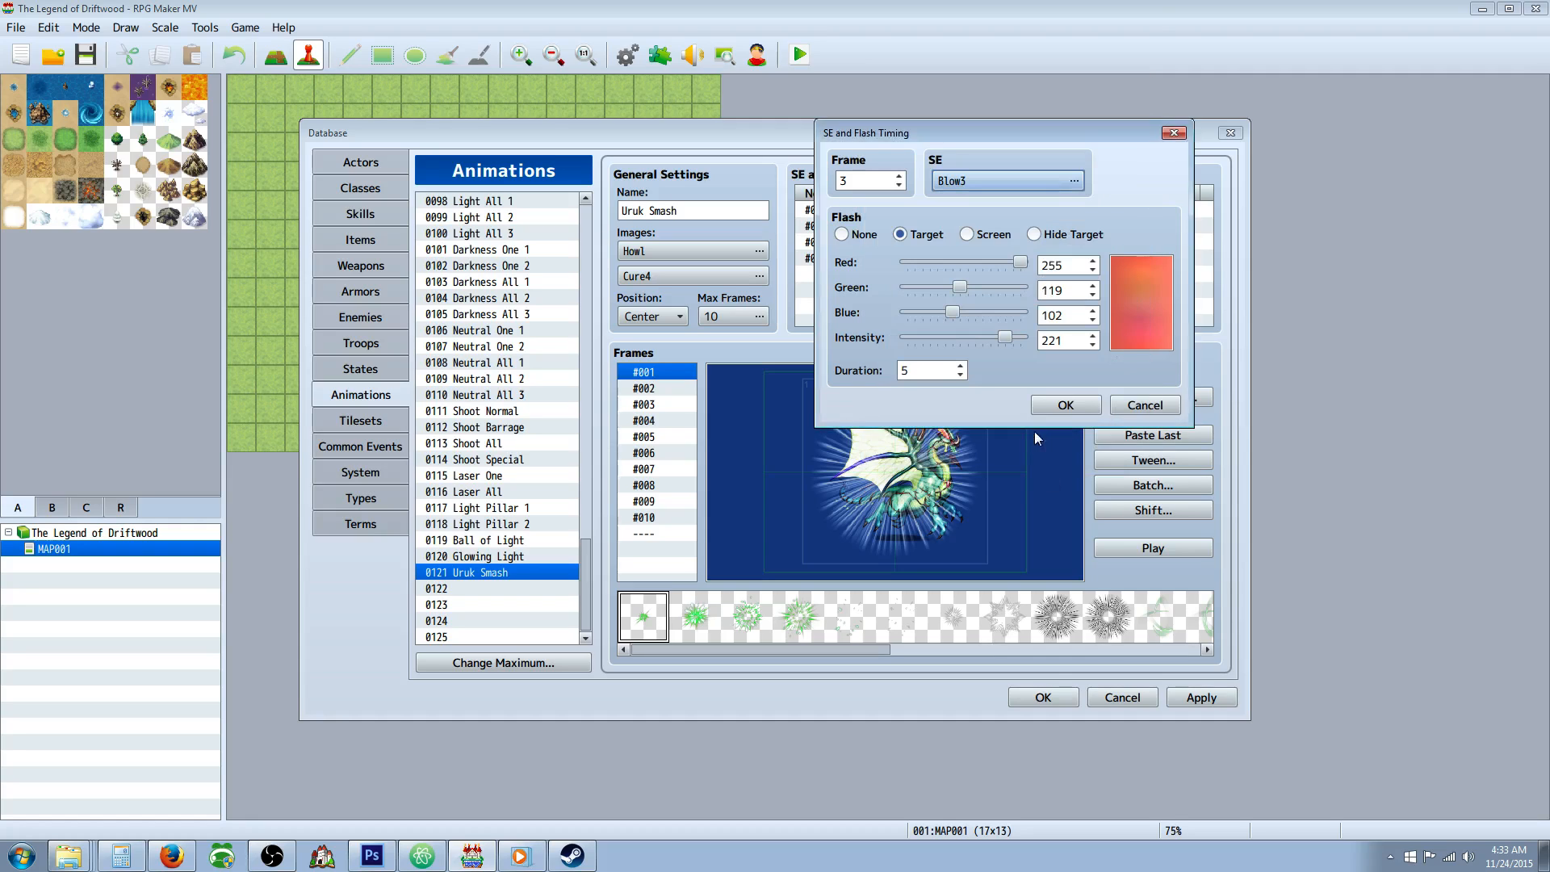
pyautogui.click(1067, 406)
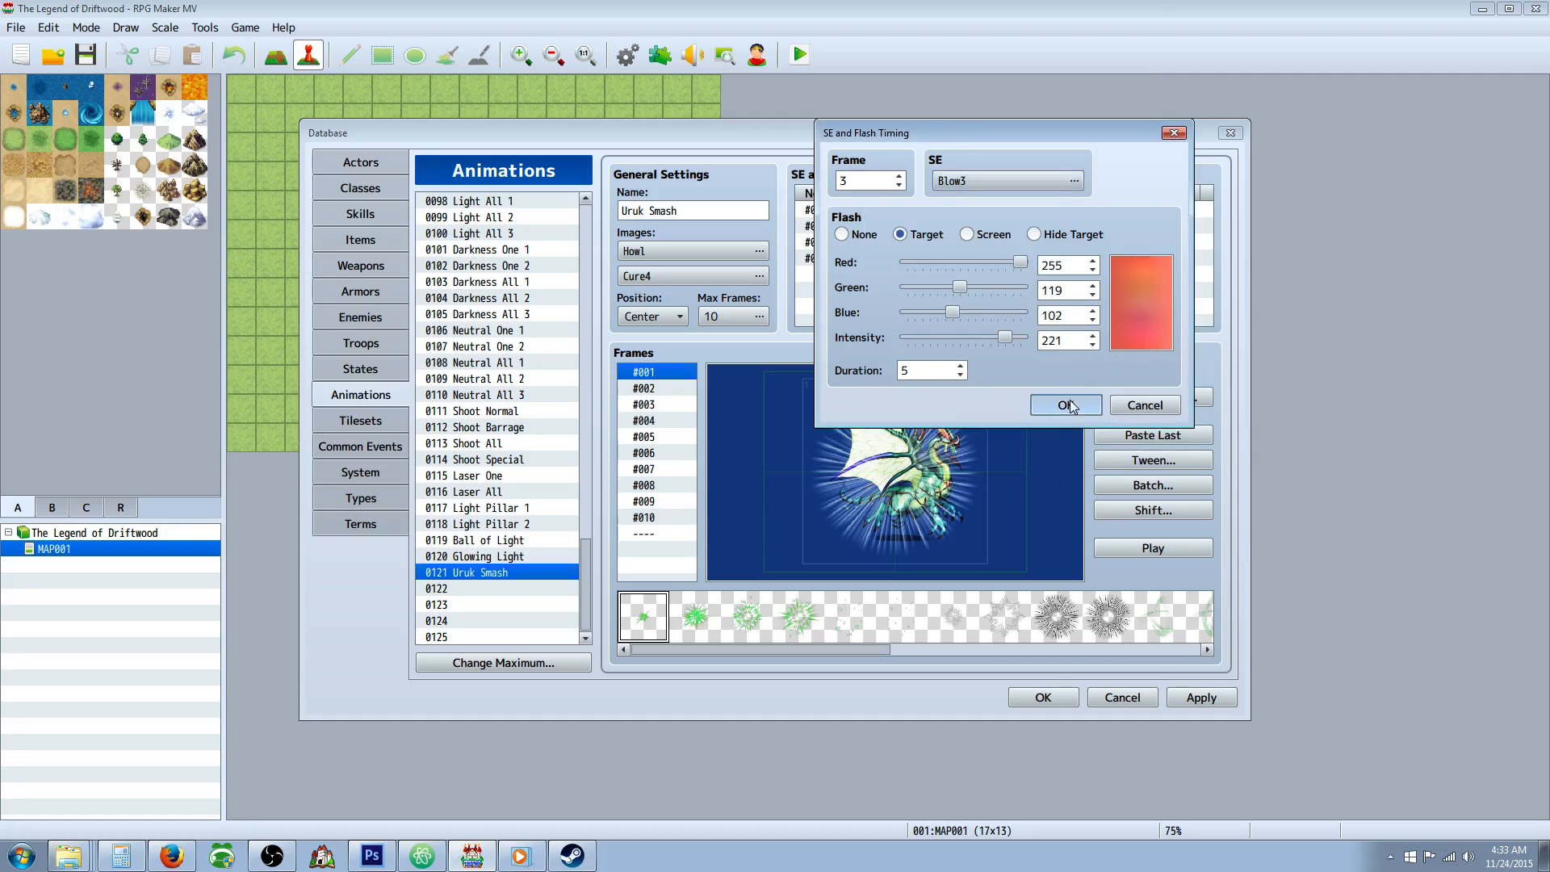
# Darken the frame 3 target flash by setting its red to 136 and its intensity to 204.
pyautogui.doubleClick(962, 240)
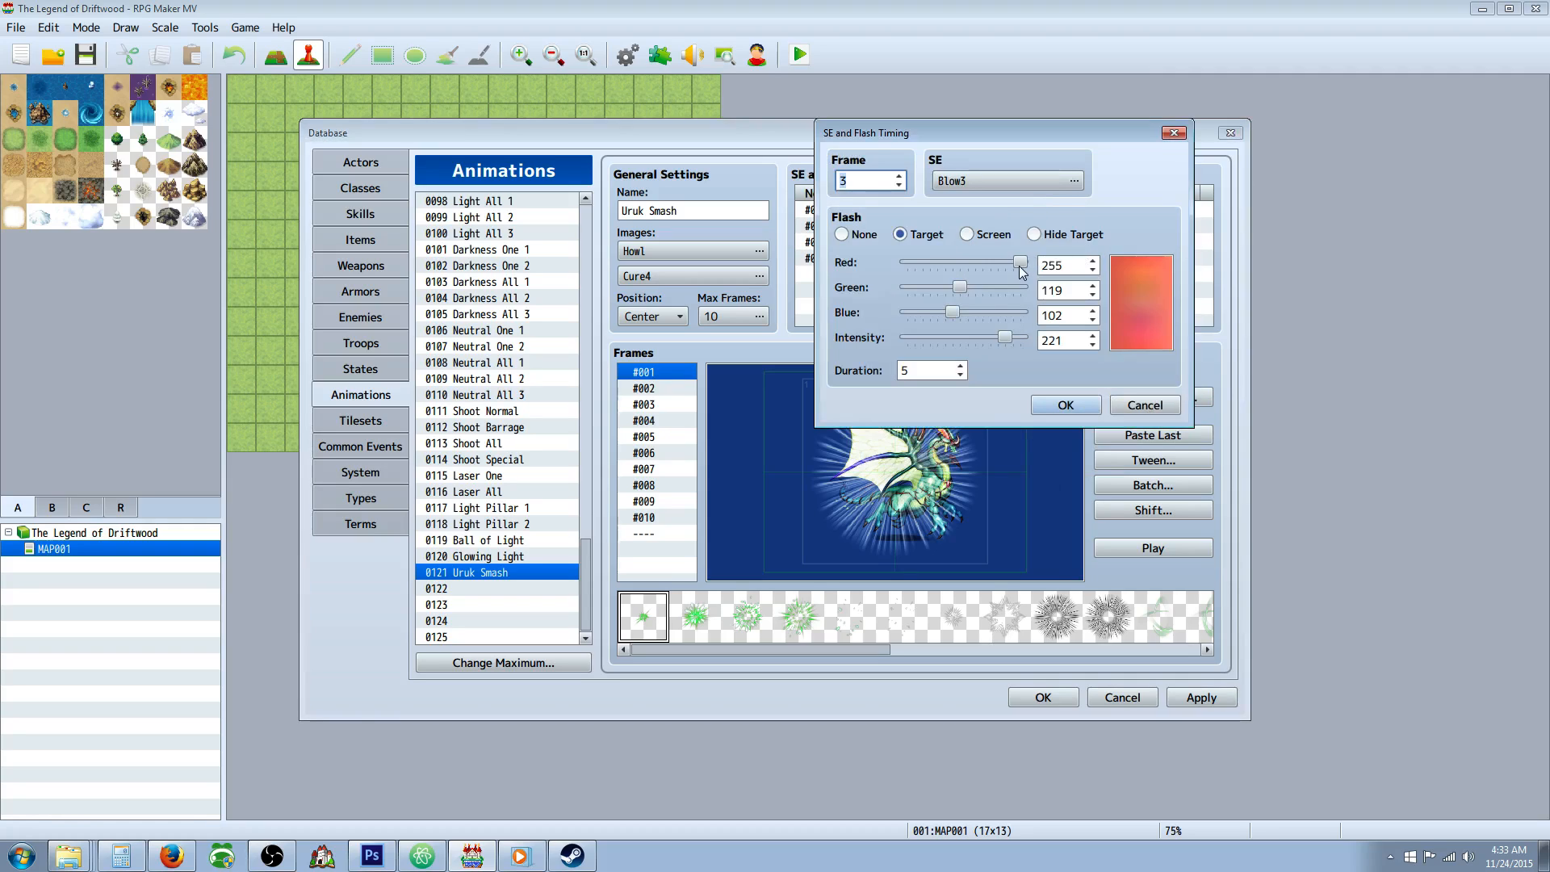
pyautogui.moveTo(1021, 264); pyautogui.dragTo(982, 264)
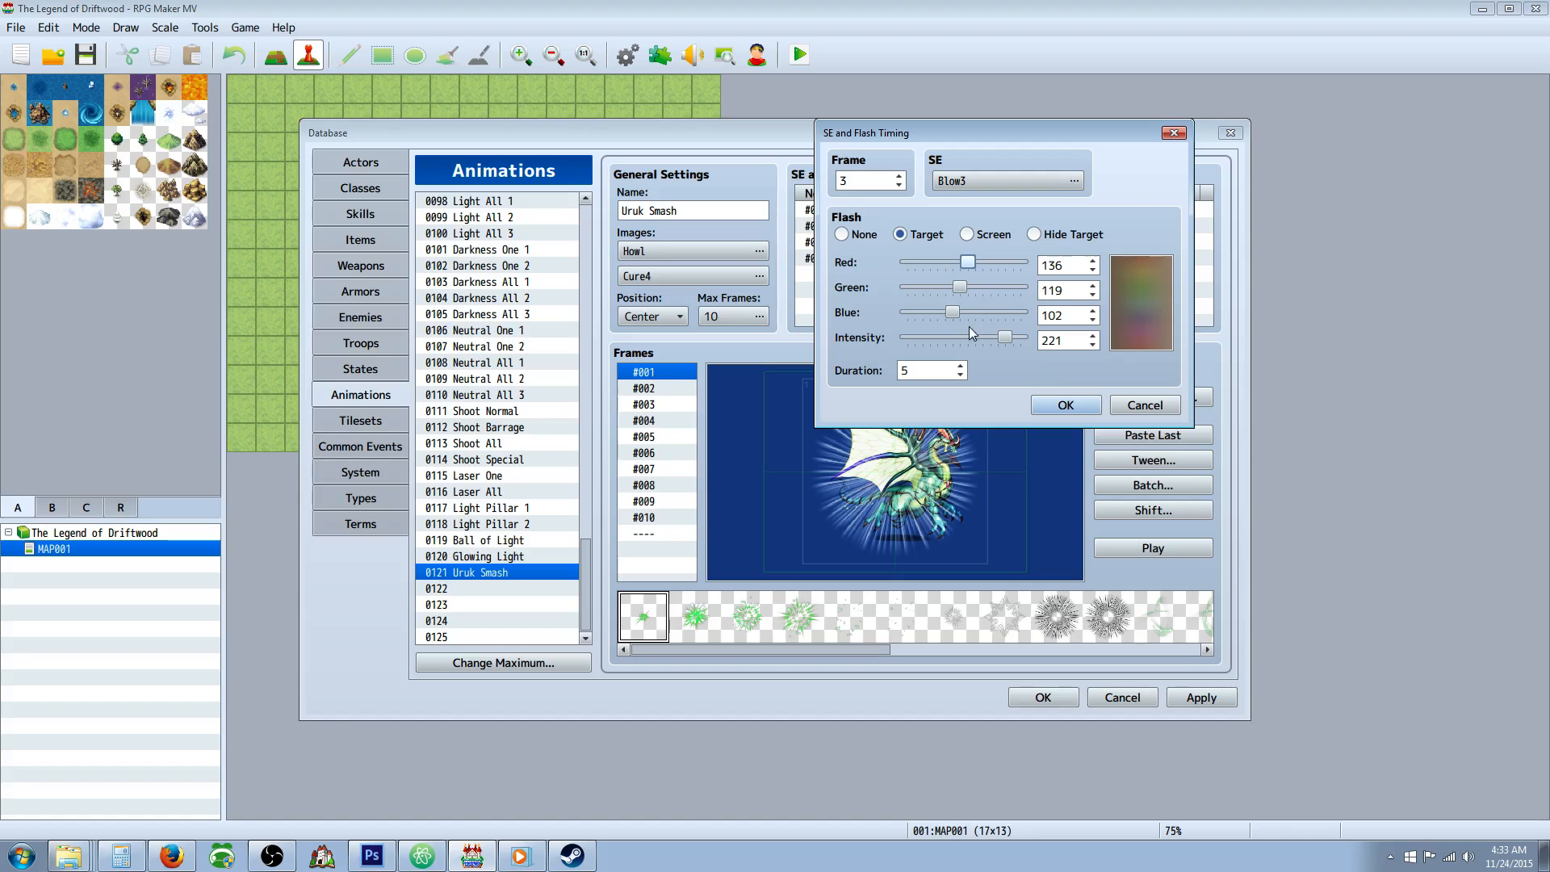
pyautogui.moveTo(1006, 337); pyautogui.dragTo(997, 337)
pyautogui.click(1065, 405)
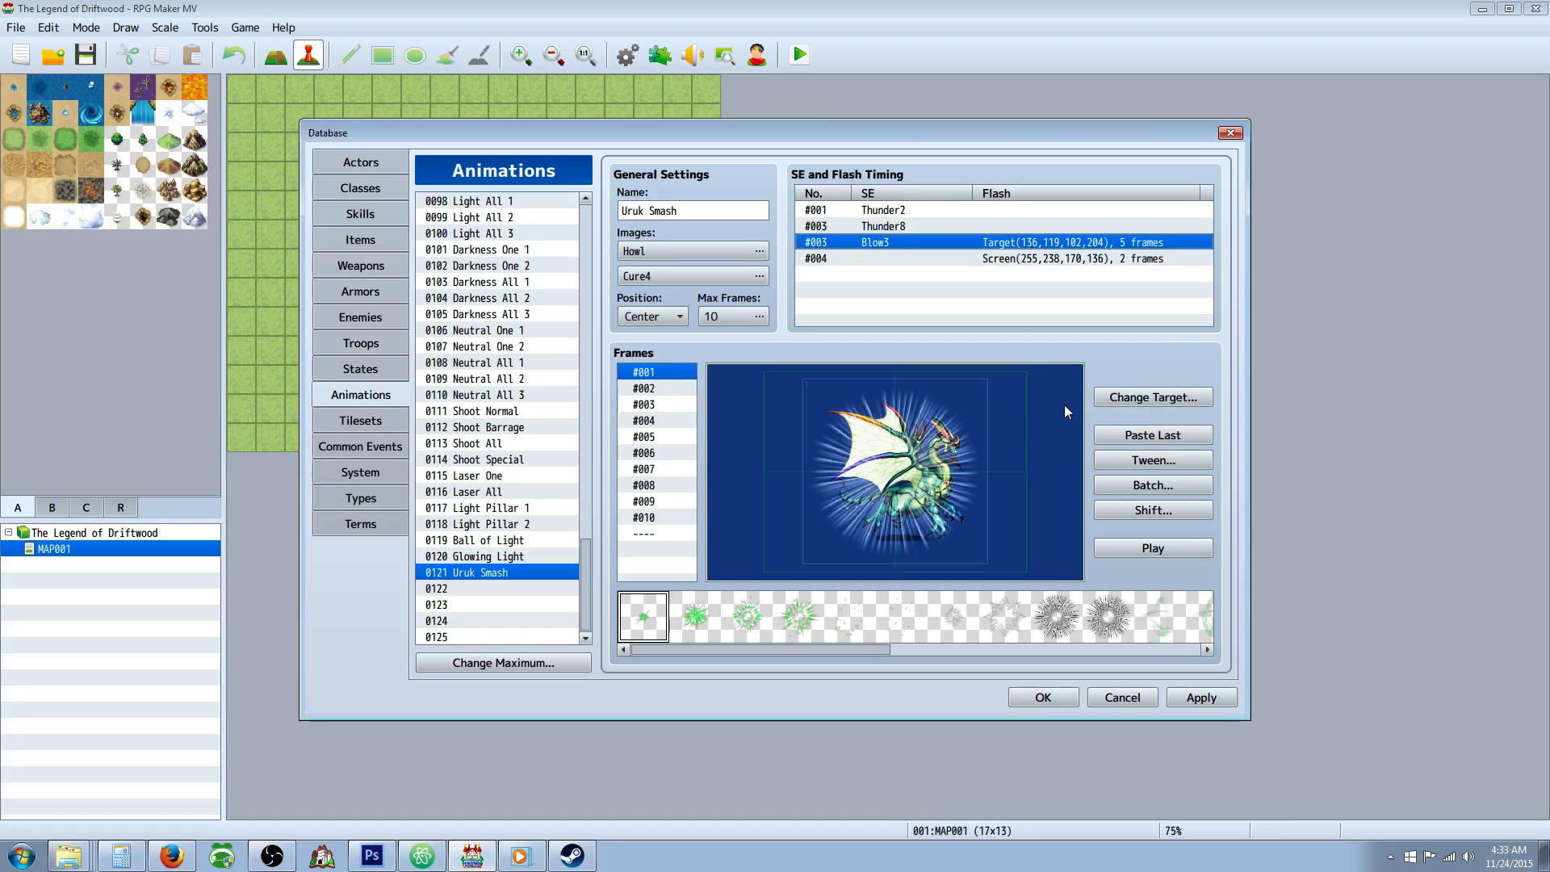
# Replace the Thunder8 sound in the frame 3 timing entry with Thunder7, raise its pitch and audition it.
pyautogui.doubleClick(887, 227)
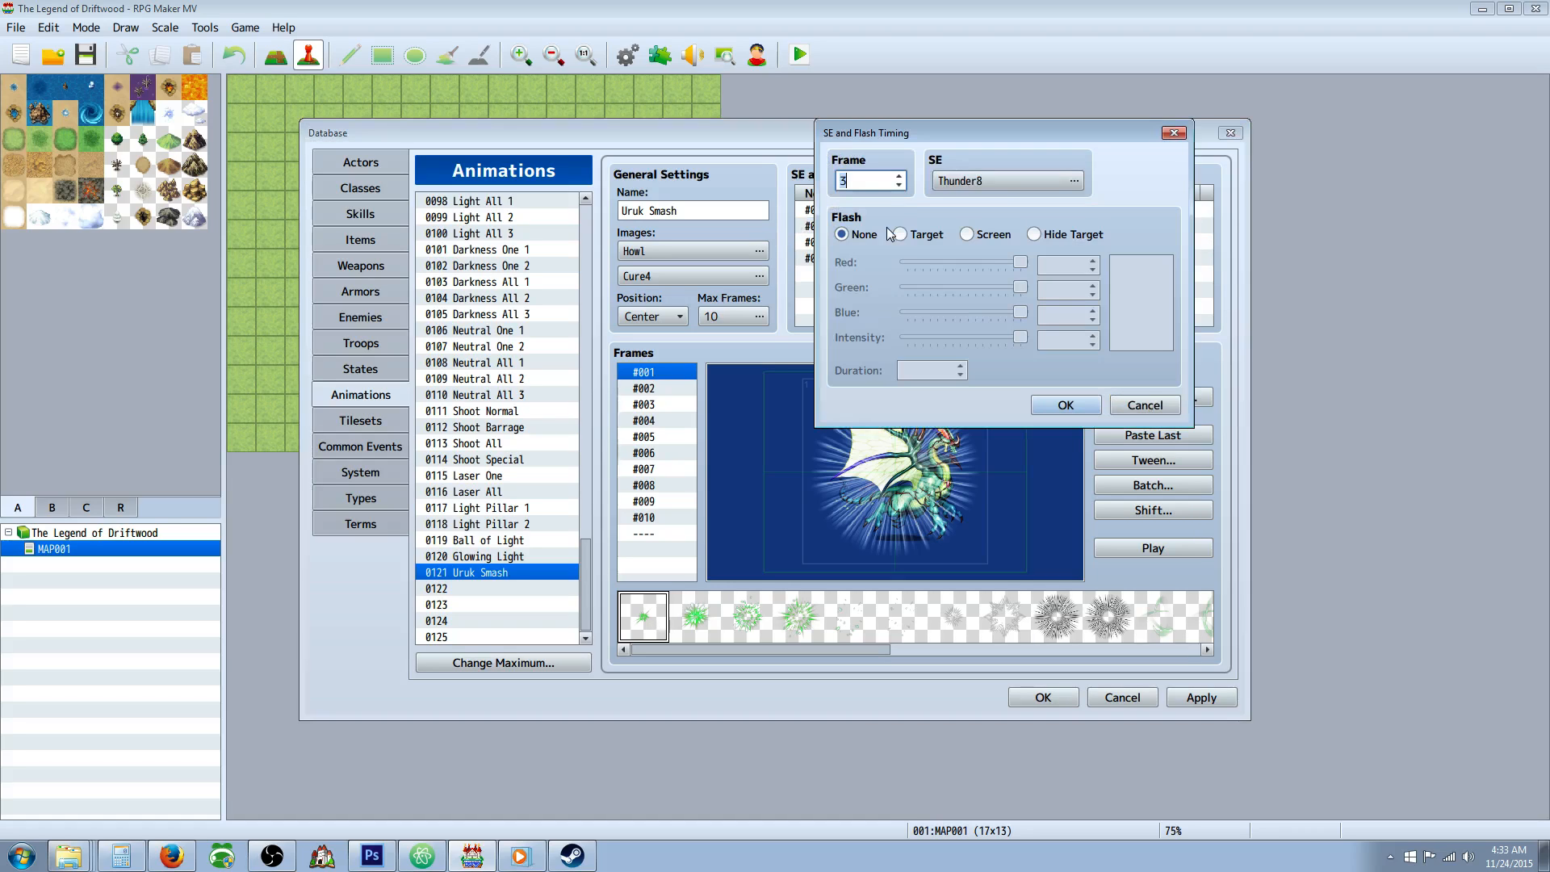
pyautogui.click(1010, 190)
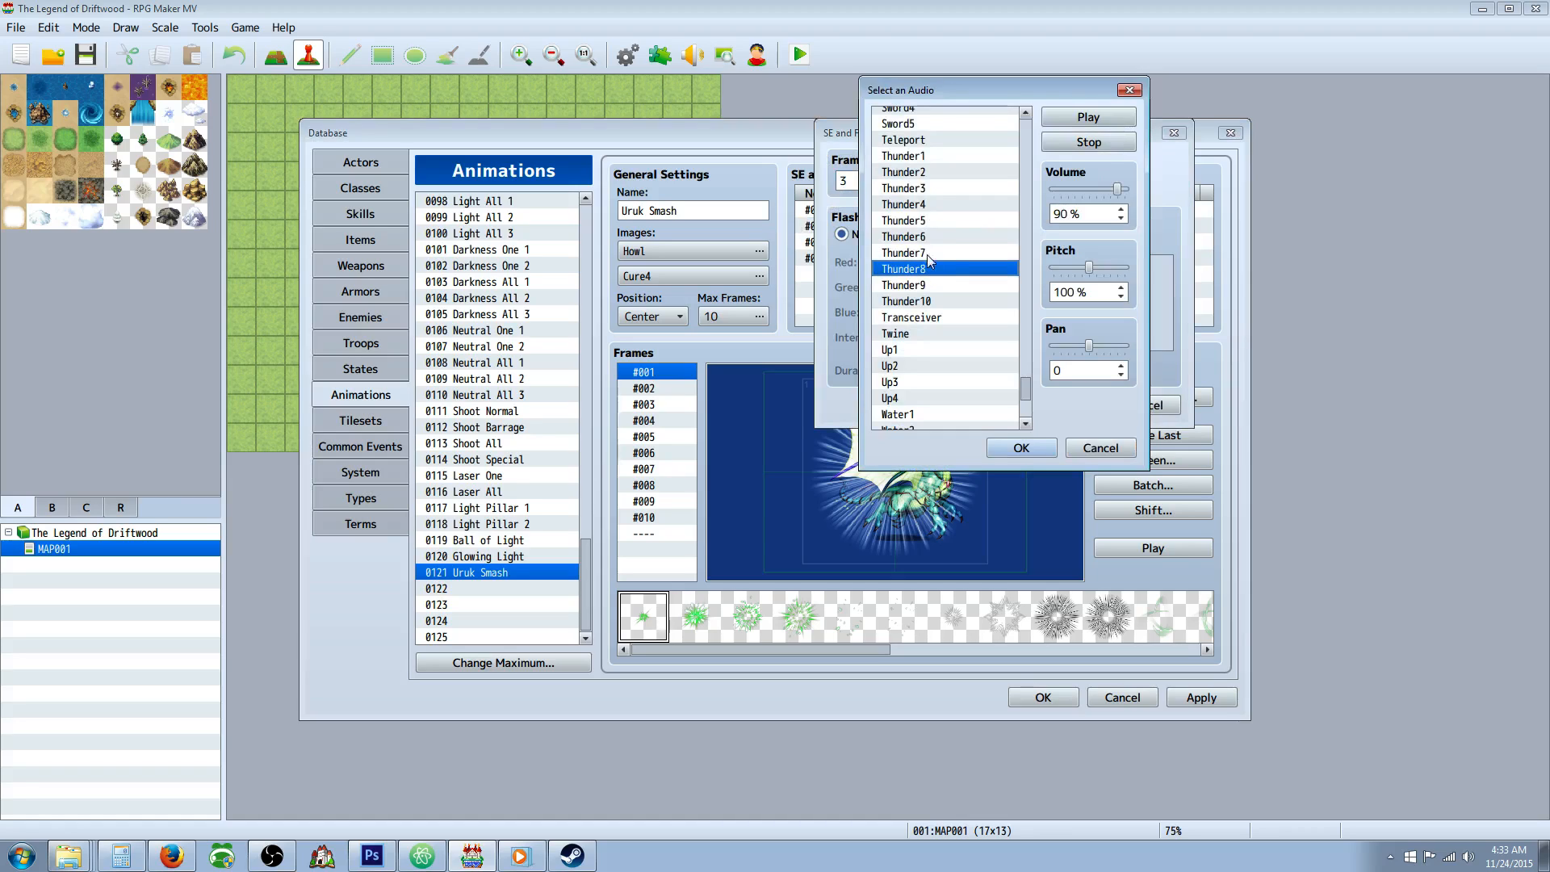
pyautogui.click(1014, 254)
pyautogui.click(1084, 281)
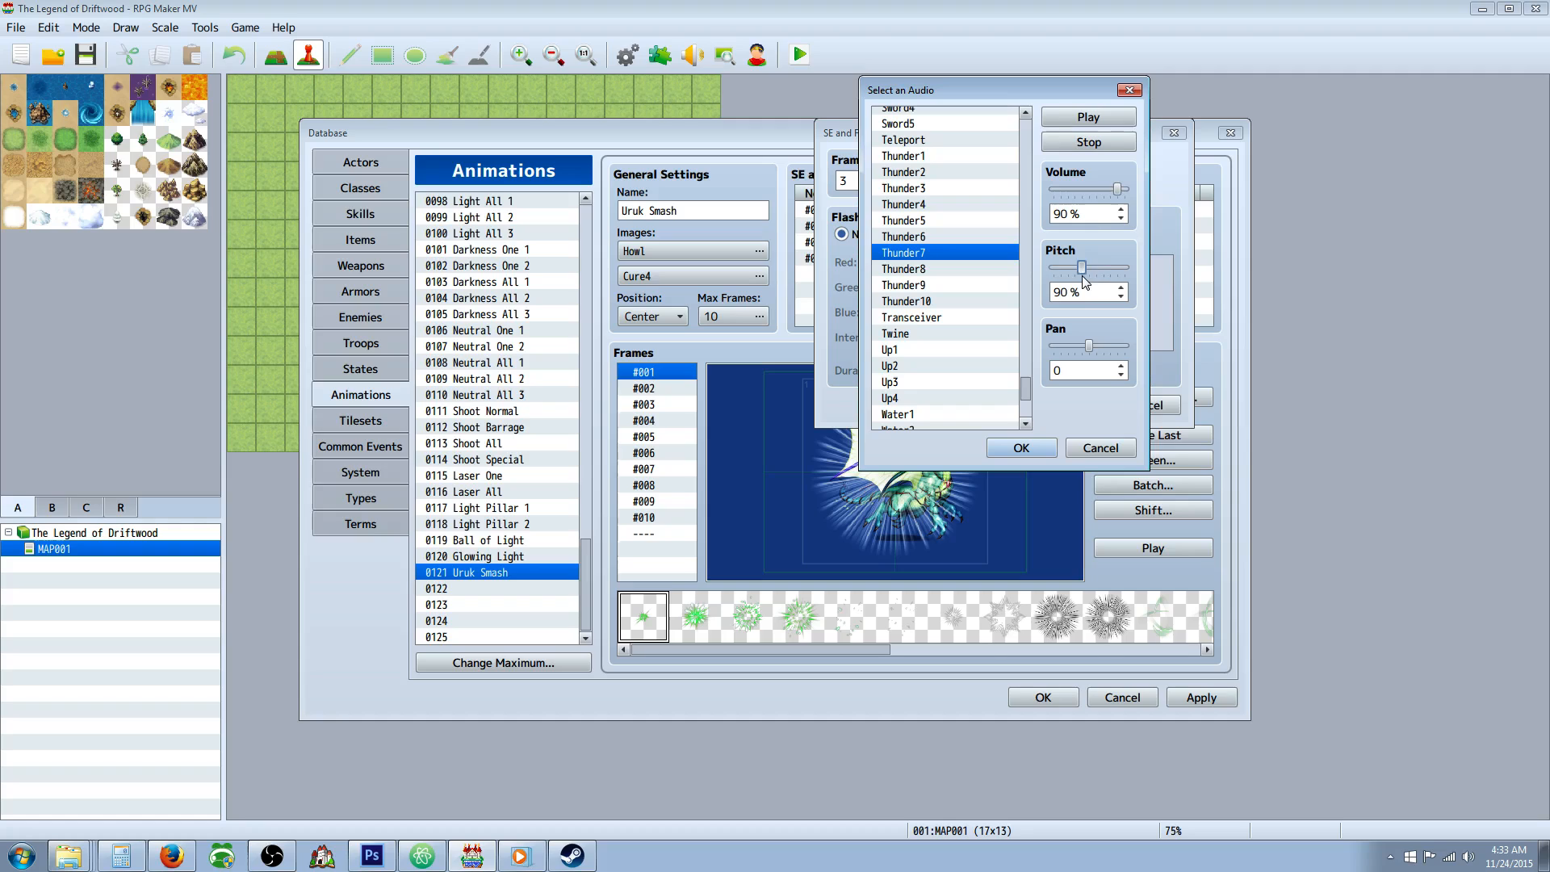
pyautogui.moveTo(1084, 281); pyautogui.dragTo(1102, 275)
pyautogui.click(1089, 117)
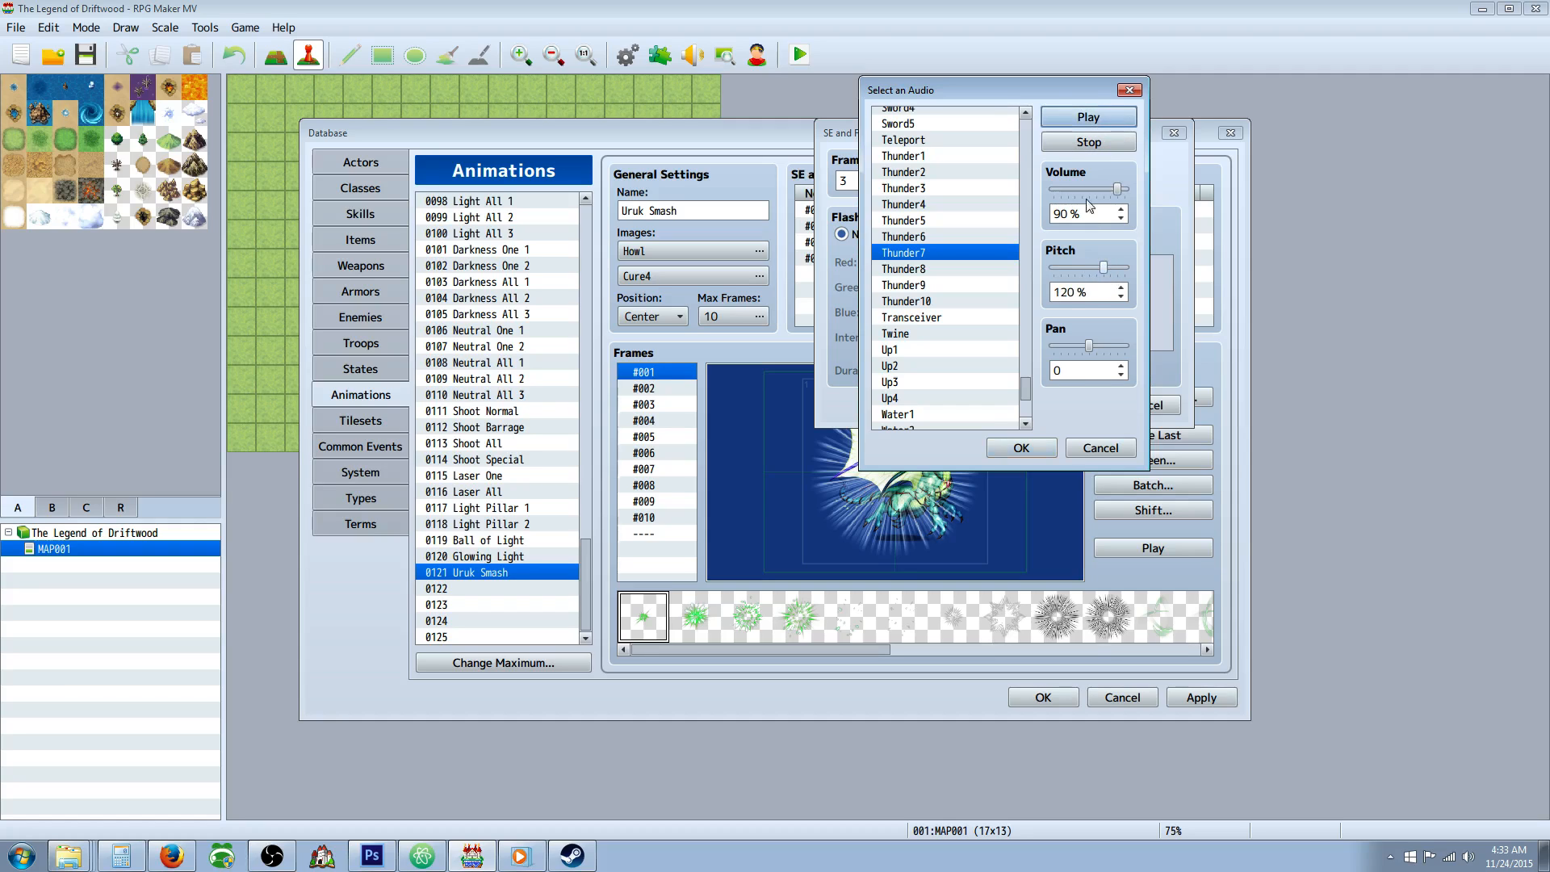
pyautogui.click(1021, 448)
pyautogui.click(1067, 409)
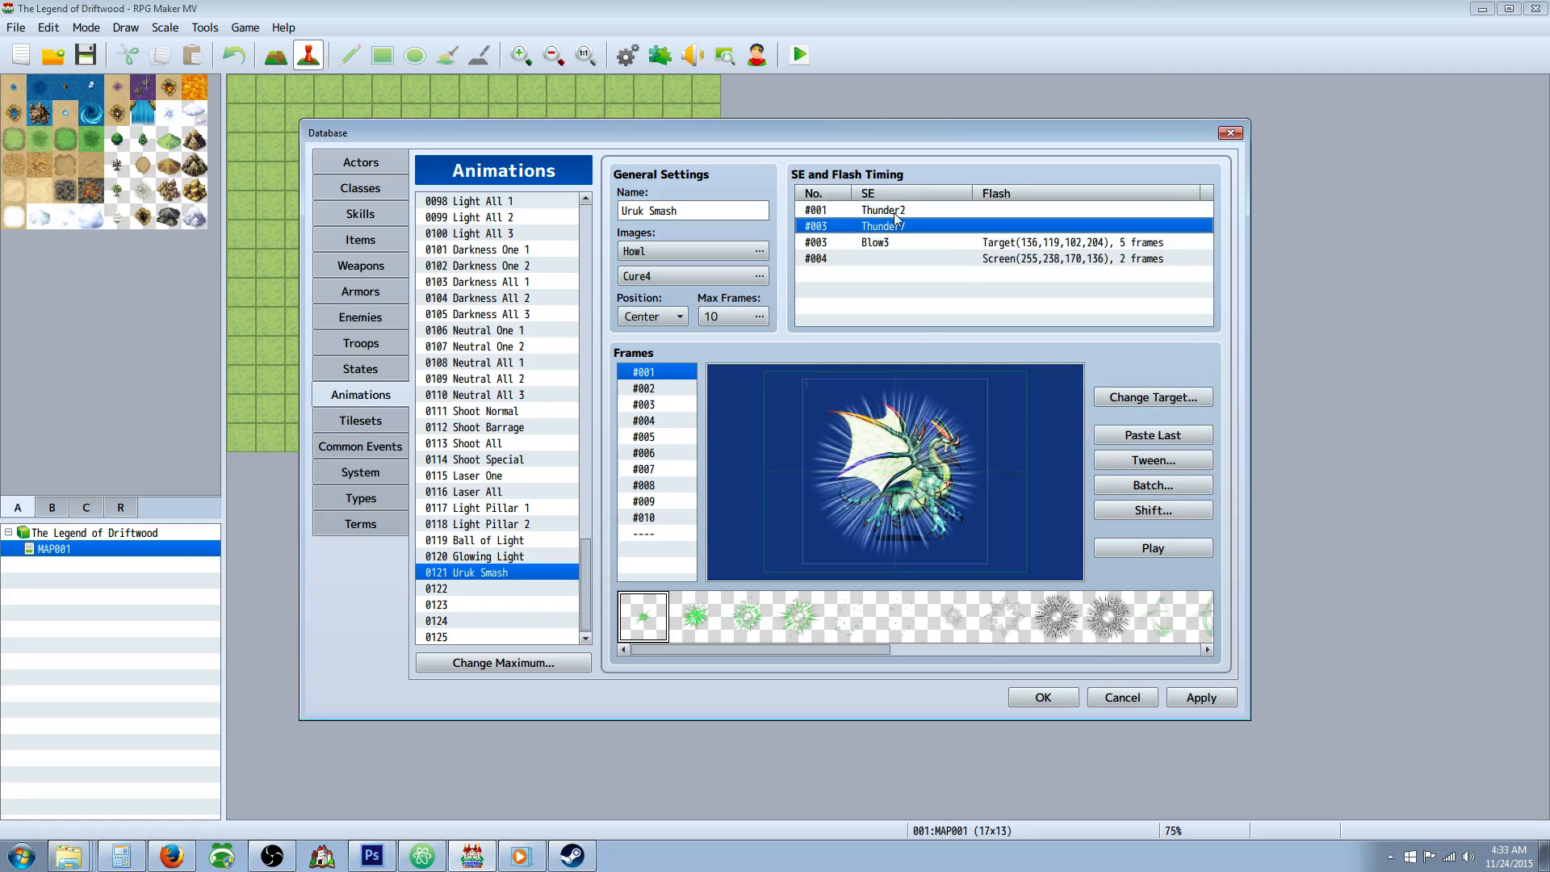
# Replace the frame 1 timing entry's sound with Thunder1, raise its pitch slightly and preview the Uruk Smash animation.
pyautogui.doubleClick(894, 212)
pyautogui.click(1066, 182)
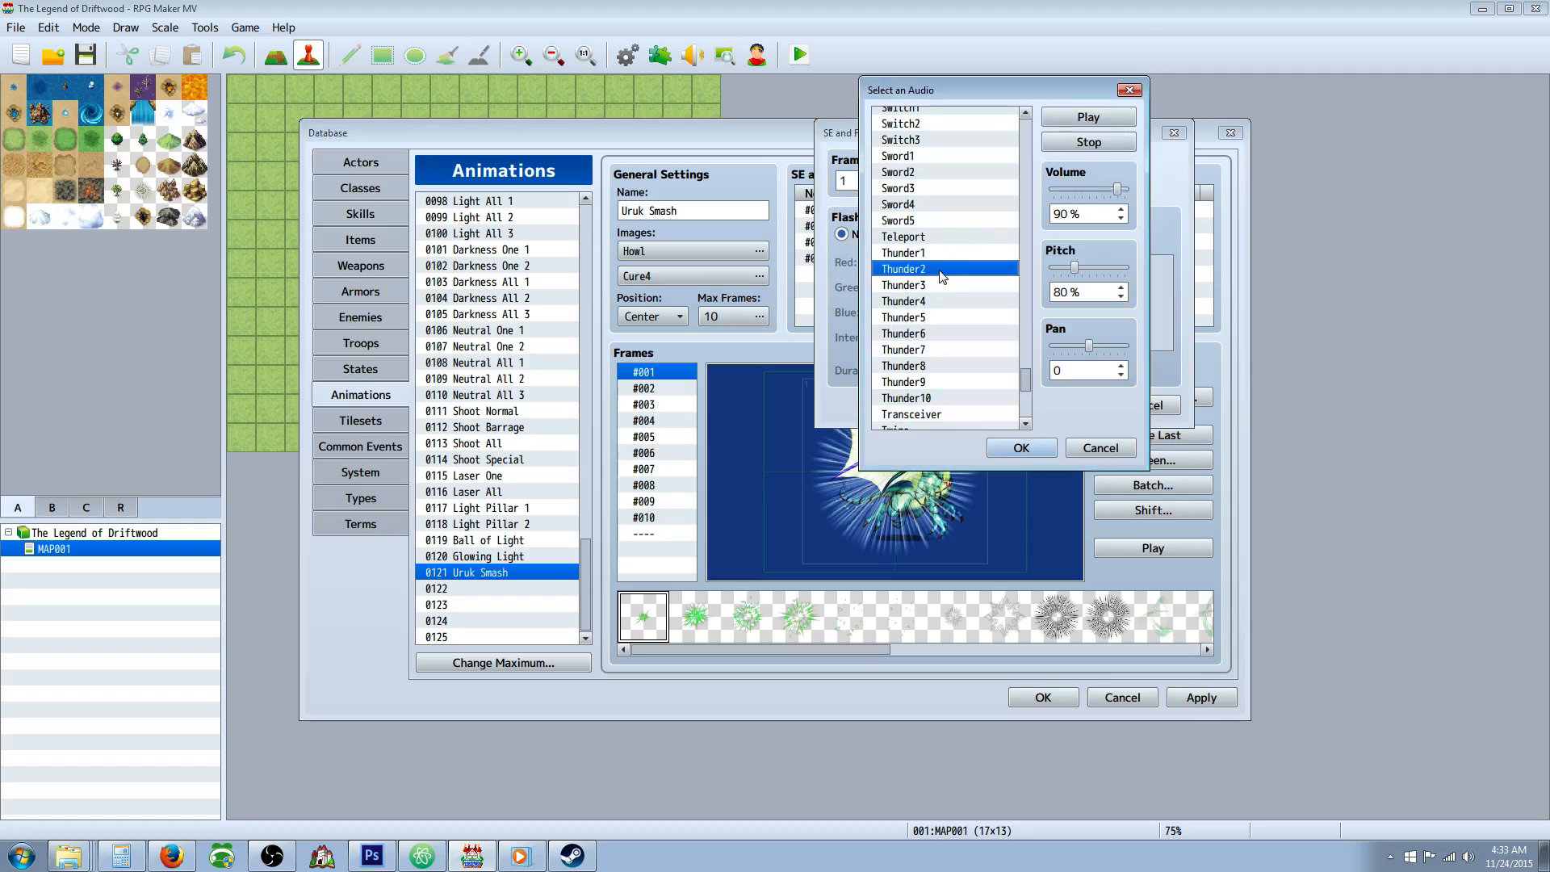
pyautogui.click(923, 254)
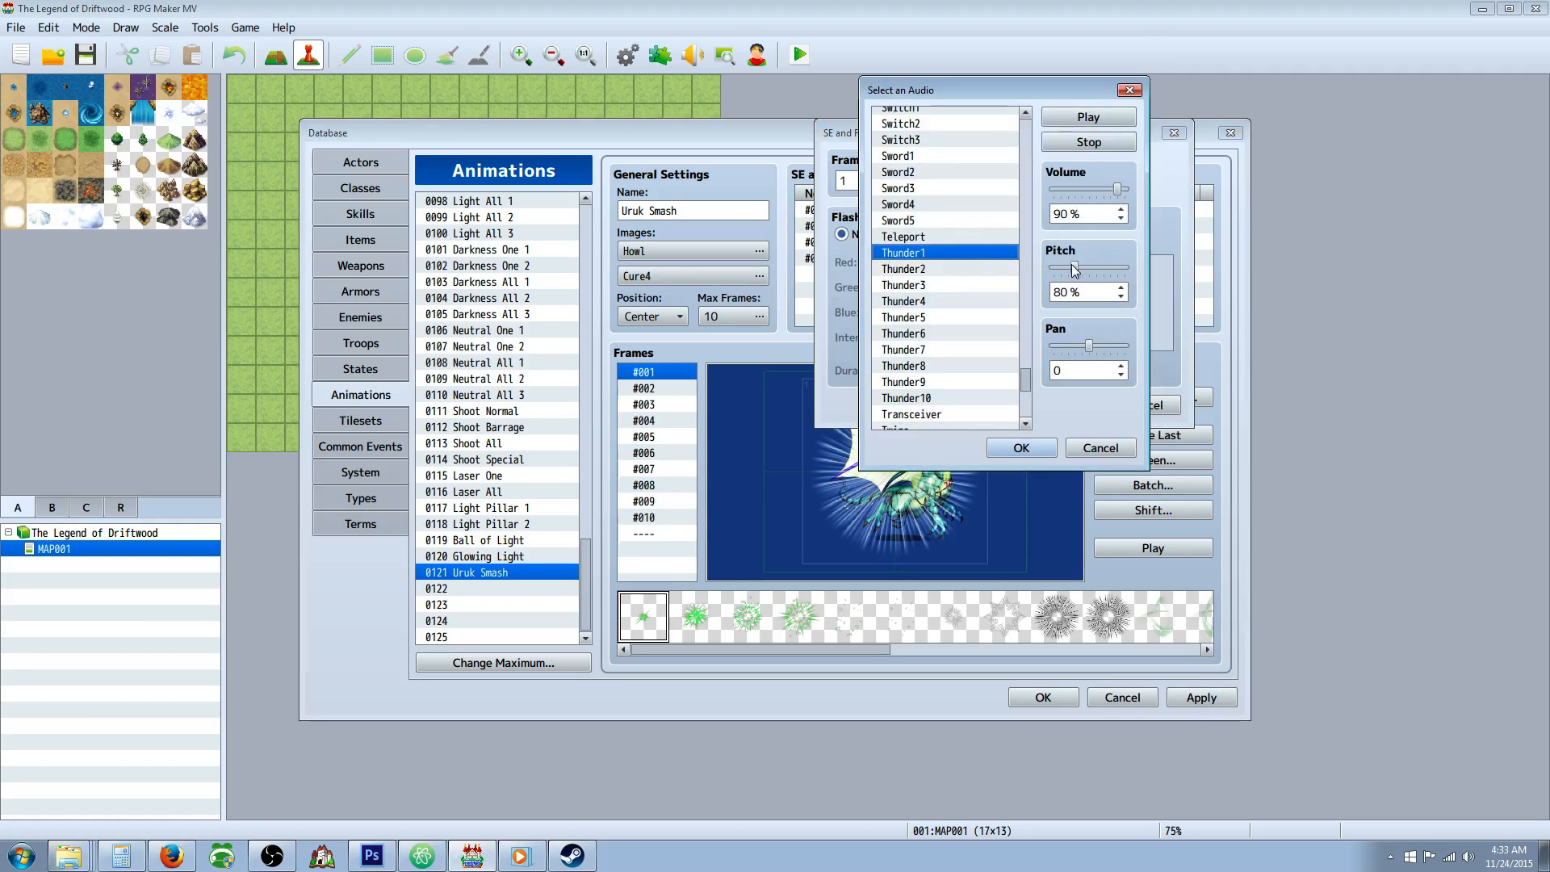
pyautogui.moveTo(1073, 266); pyautogui.dragTo(1084, 264)
pyautogui.click(1009, 448)
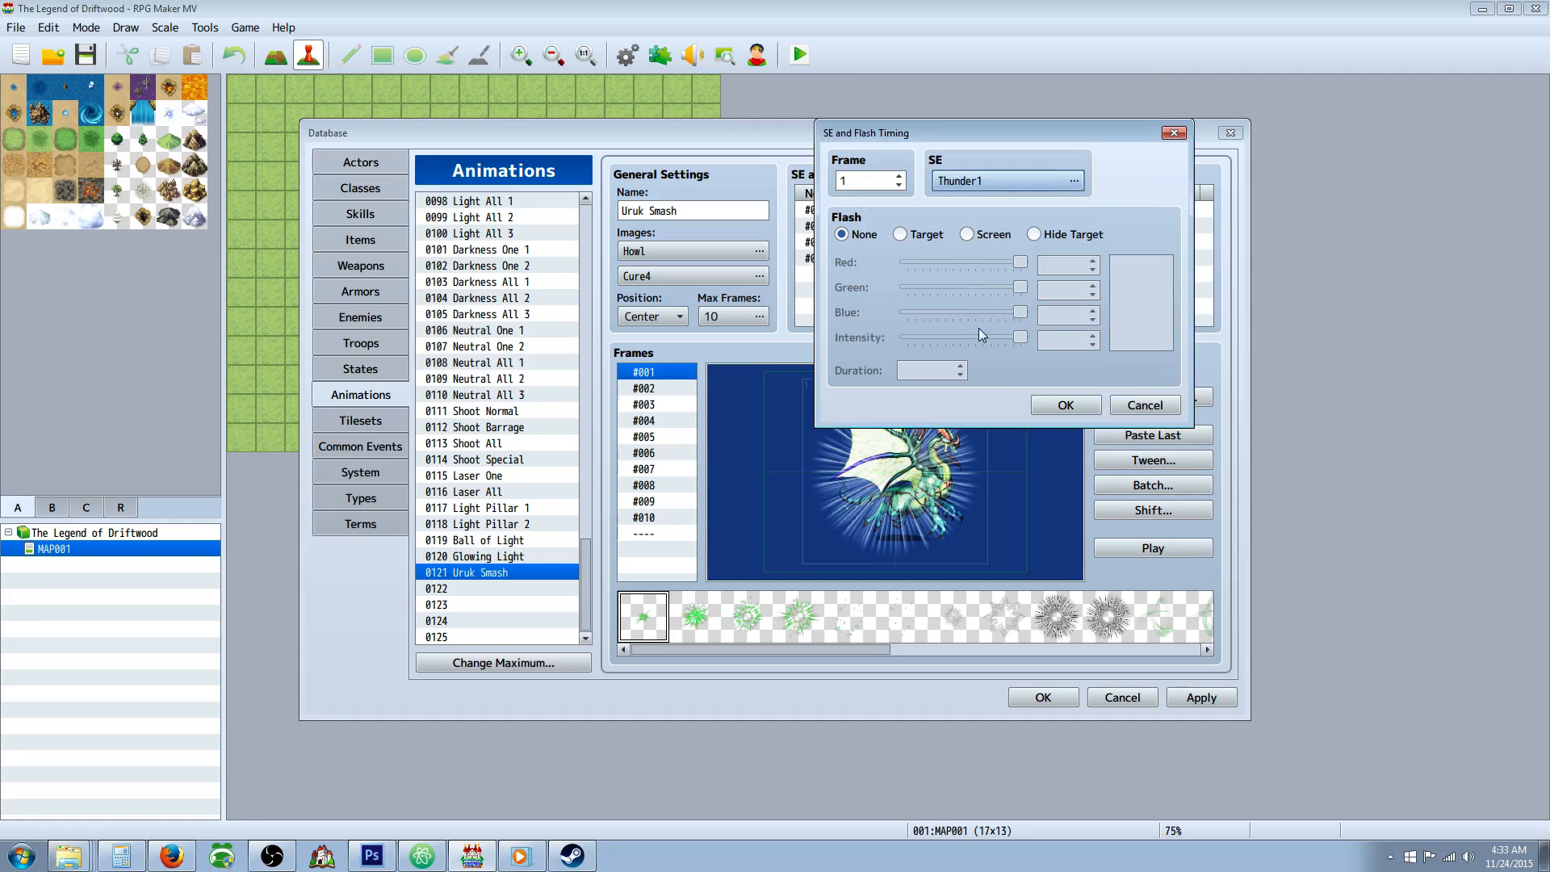
pyautogui.click(1065, 405)
pyautogui.doubleClick(904, 217)
pyautogui.click(1066, 404)
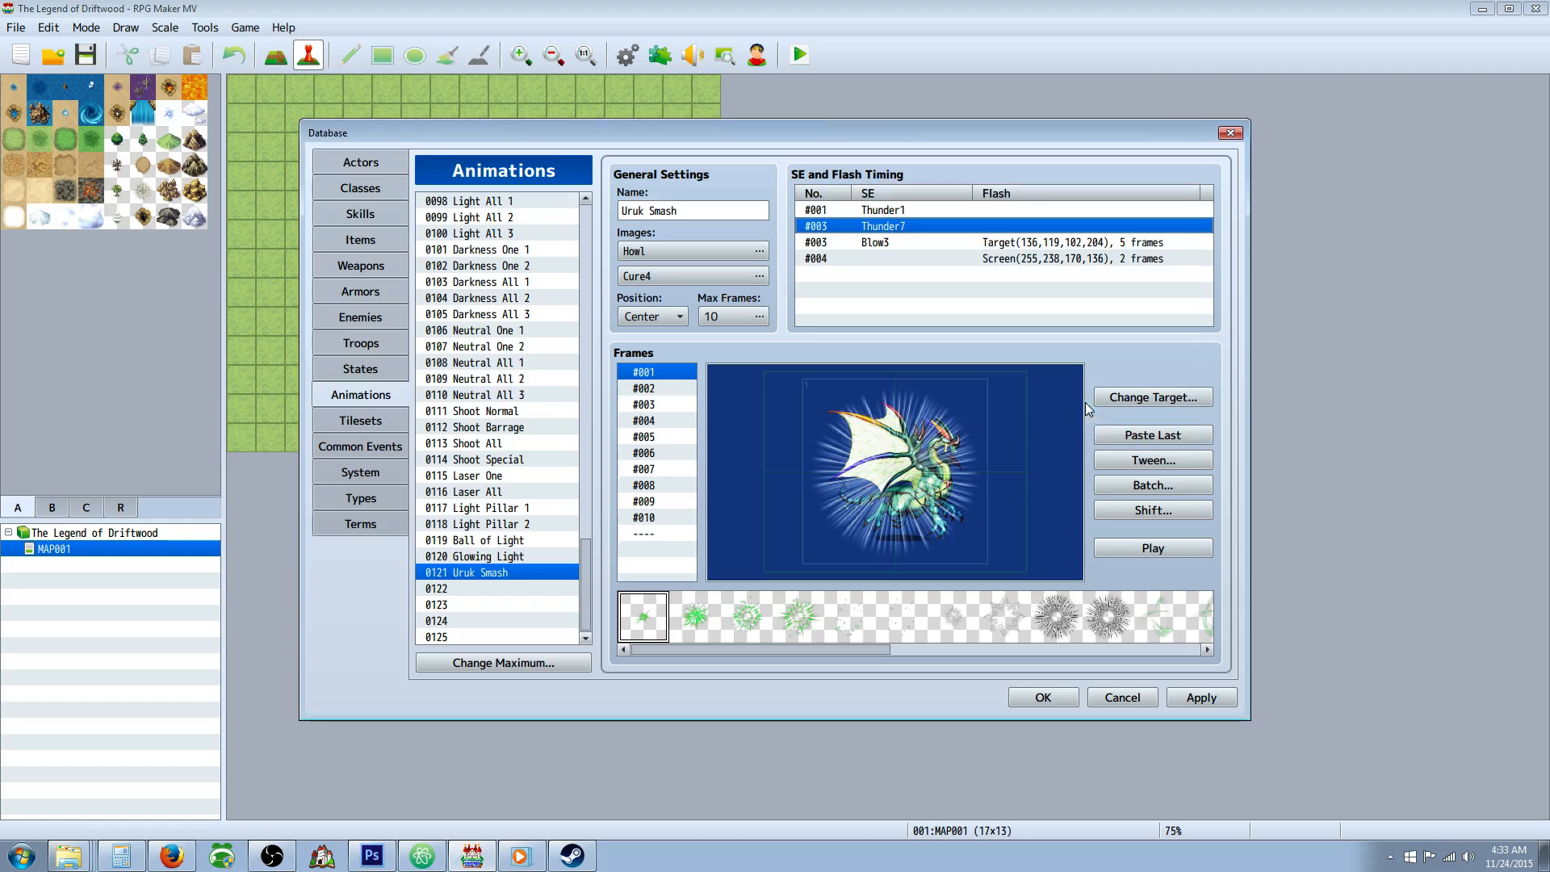
pyautogui.click(1145, 549)
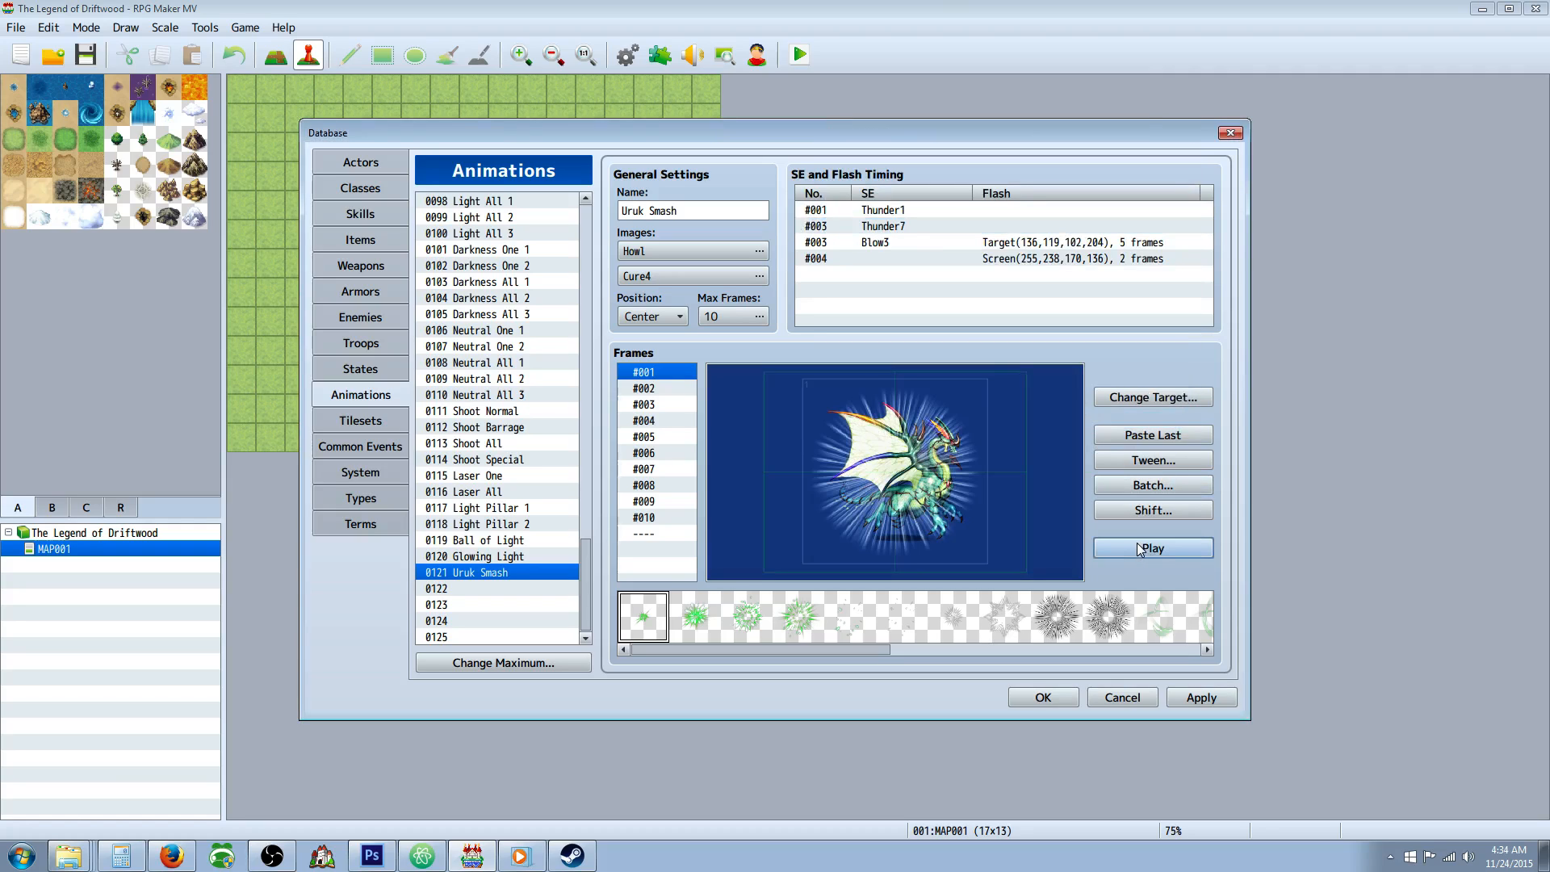
# Reopen the sound choices of the frame 3 Blow3 entry and audition alternatives from Battle2 through Paralyze2.
pyautogui.rightClick(880, 244)
pyautogui.click(950, 246)
pyautogui.click(1070, 182)
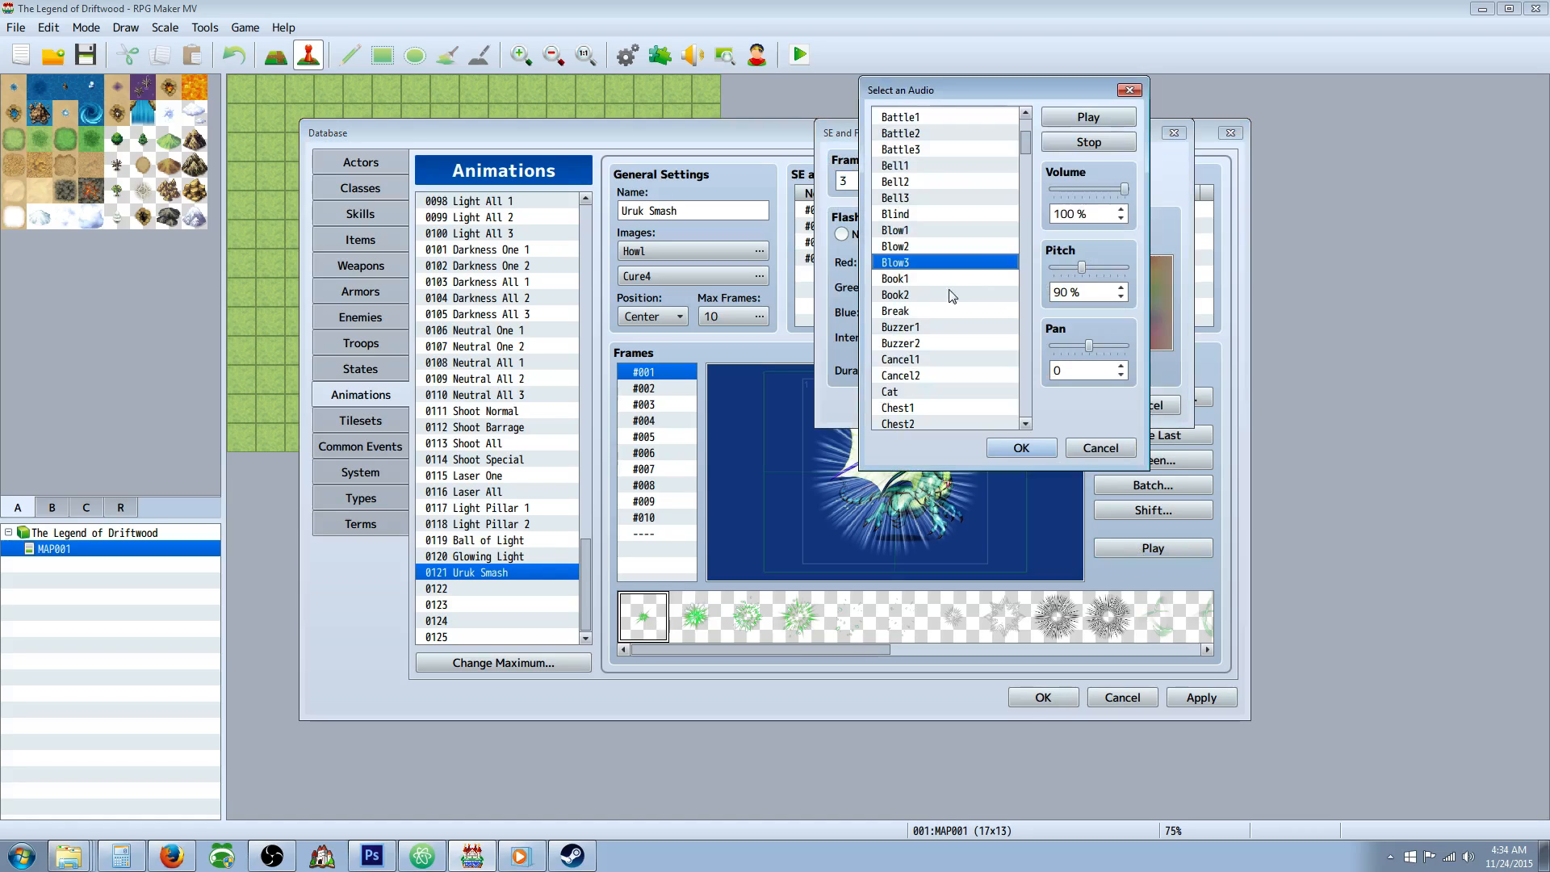
pyautogui.click(942, 134)
pyautogui.click(934, 229)
pyautogui.moveTo(1024, 156); pyautogui.dragTo(1022, 276)
pyautogui.click(888, 158)
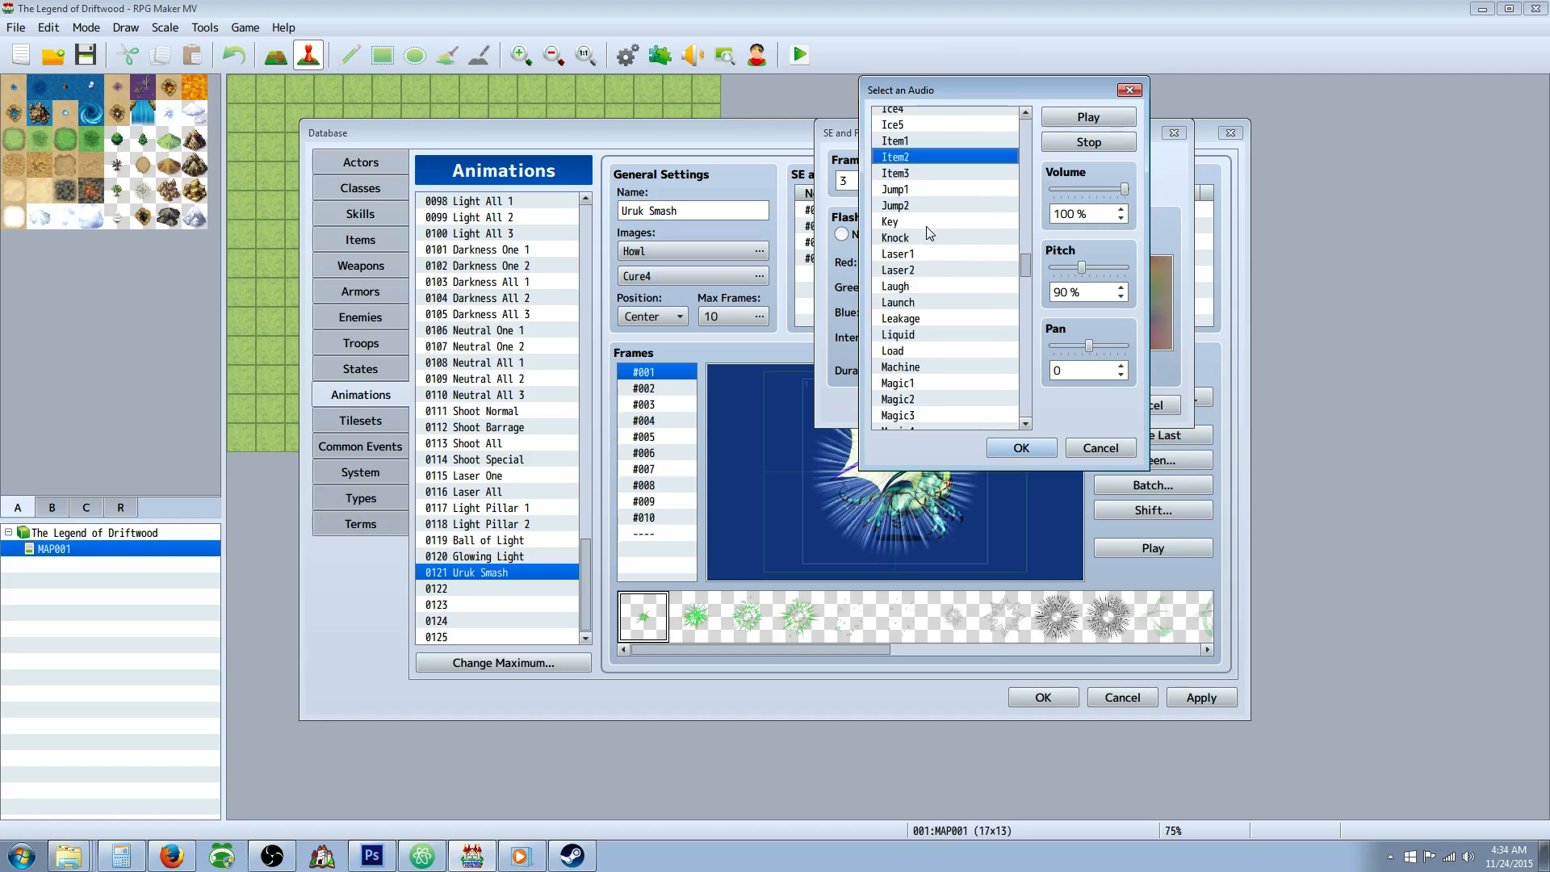
pyautogui.scroll(-2, 929, 234)
pyautogui.click(929, 303)
pyautogui.scroll(-2, 923, 310)
pyautogui.scroll(-6, 922, 311)
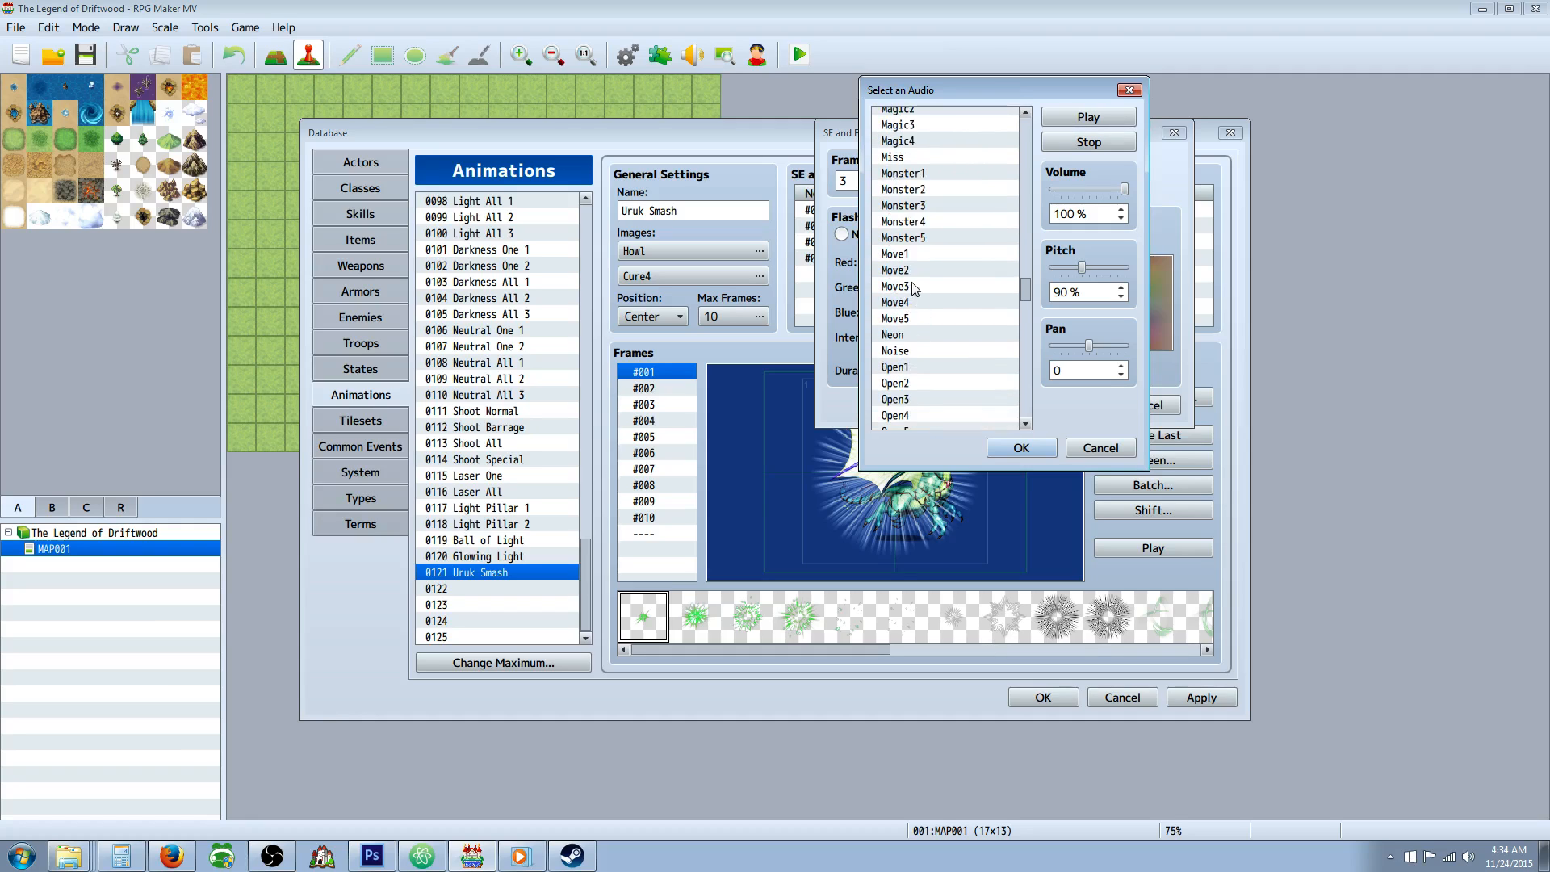
pyautogui.click(921, 239)
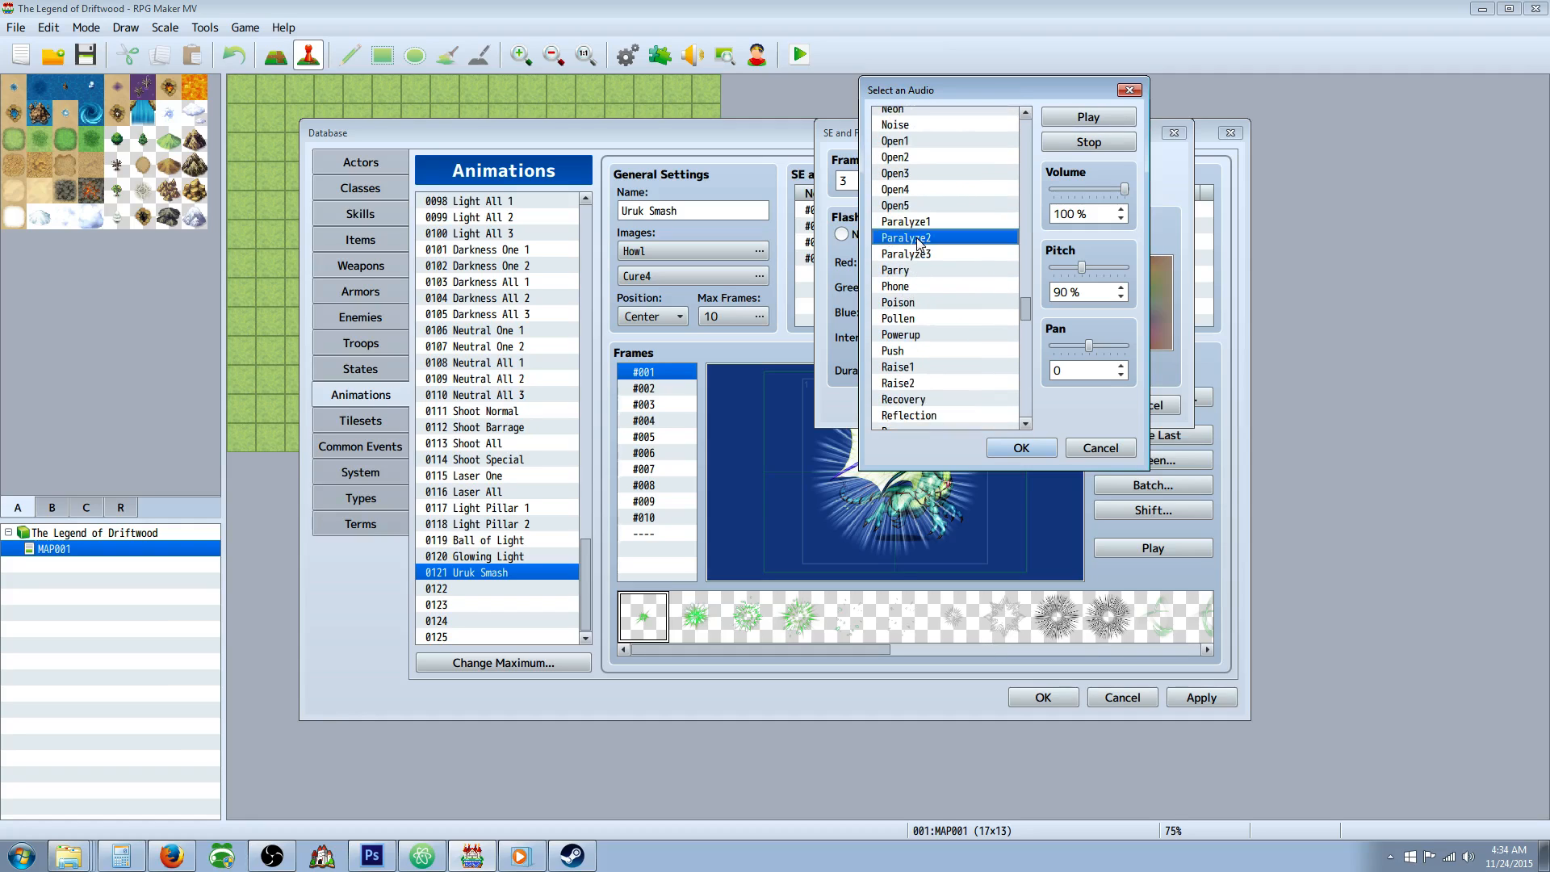
pyautogui.scroll(-3, 928, 311)
pyautogui.scroll(-2, 923, 268)
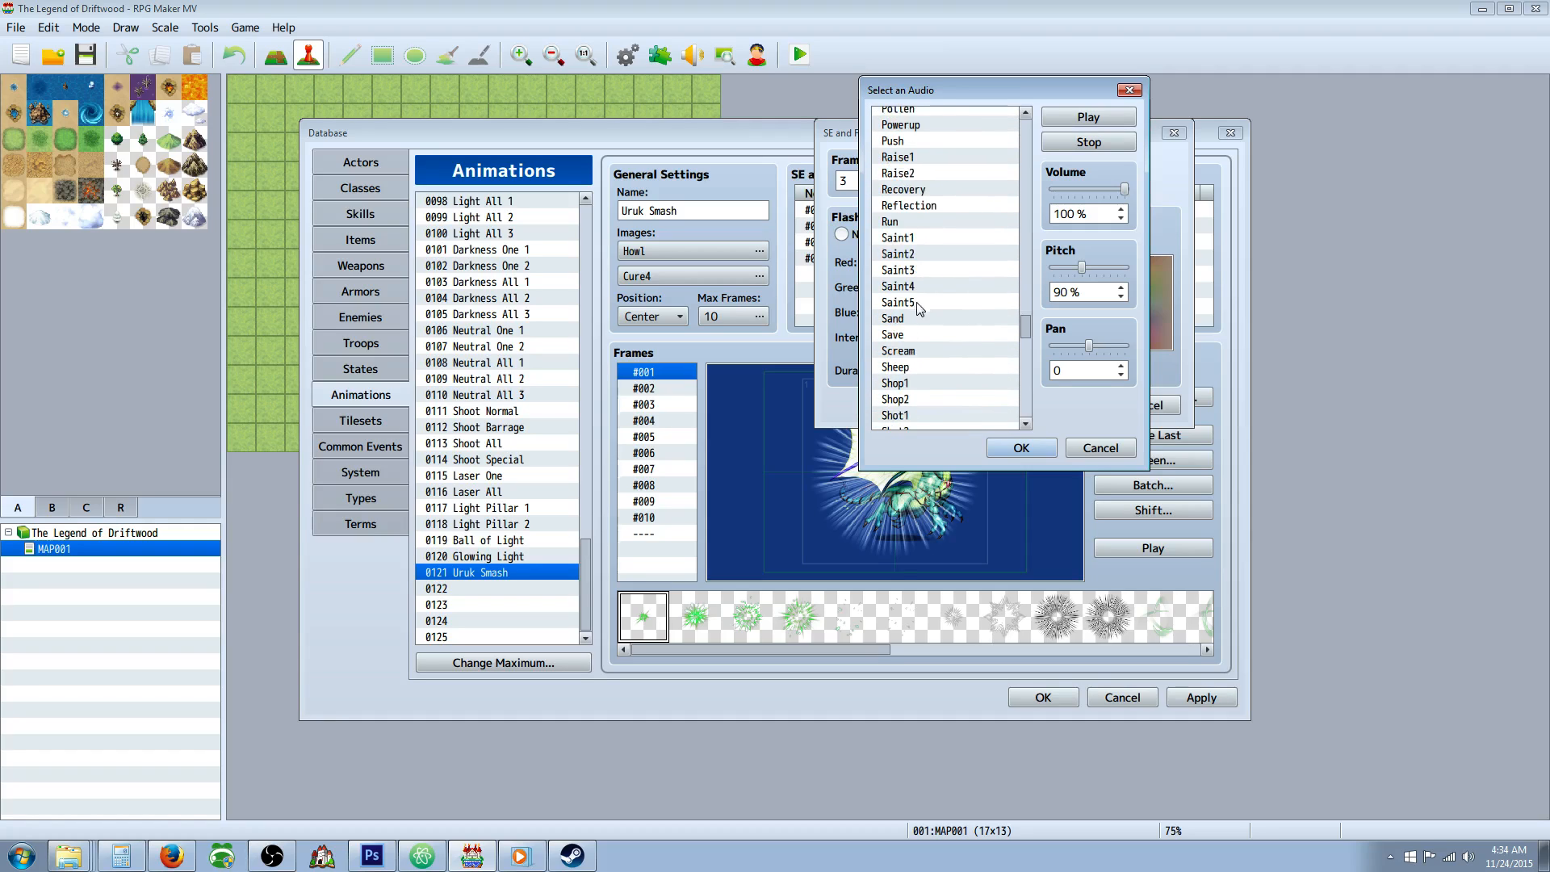
# Audition the Slash, Skill2, Sound1 and Thunder8 sounds, trying a 50% pitch from Sound1 onwards.
pyautogui.scroll(-6, 918, 304)
pyautogui.click(916, 303)
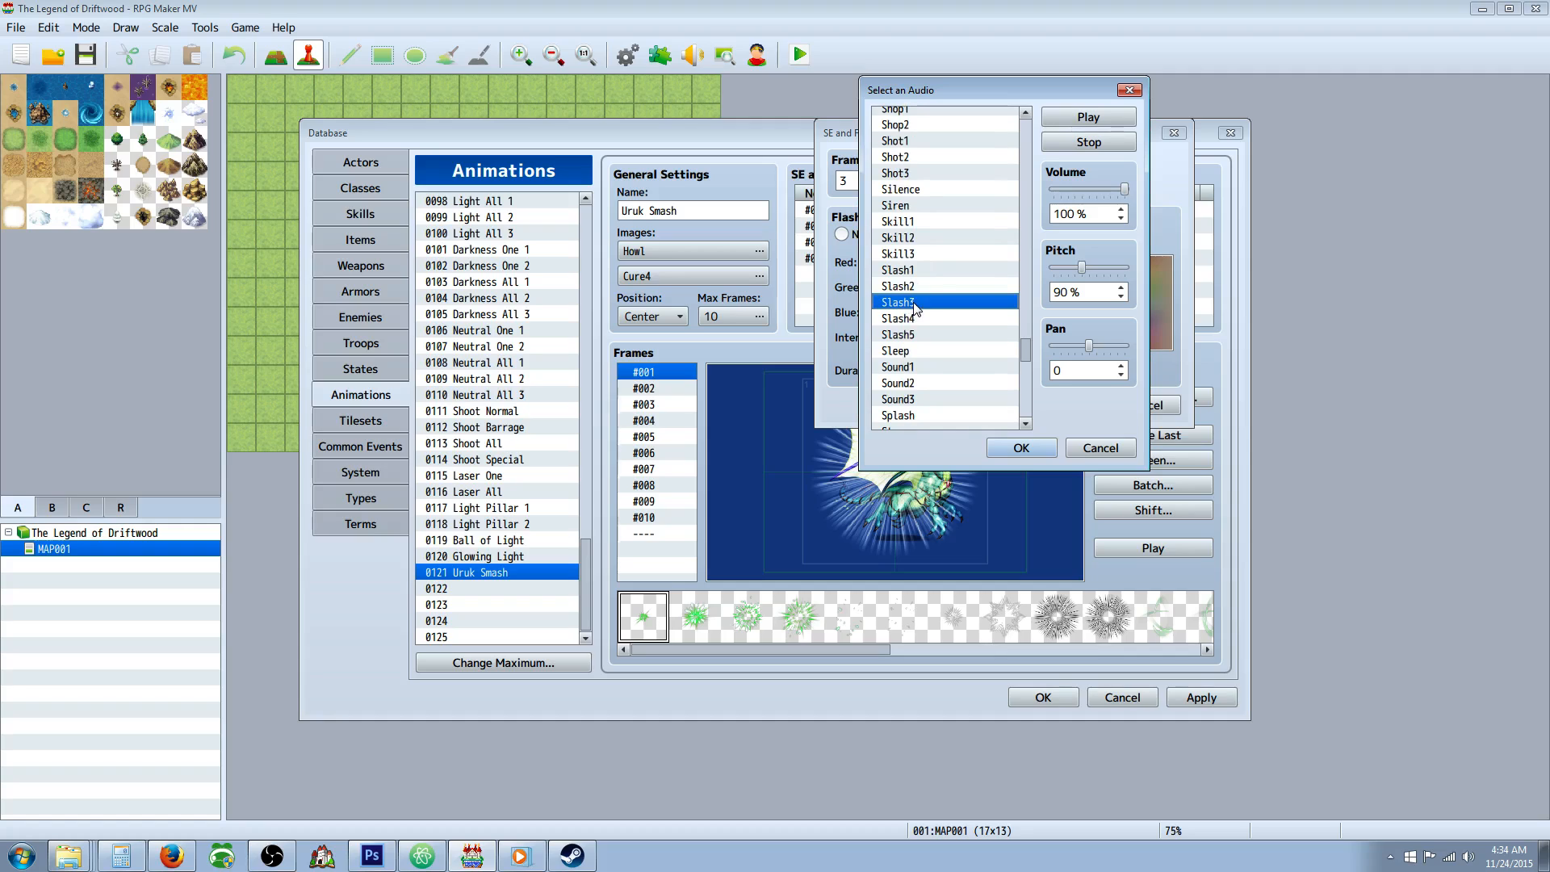
pyautogui.click(906, 288)
pyautogui.click(921, 239)
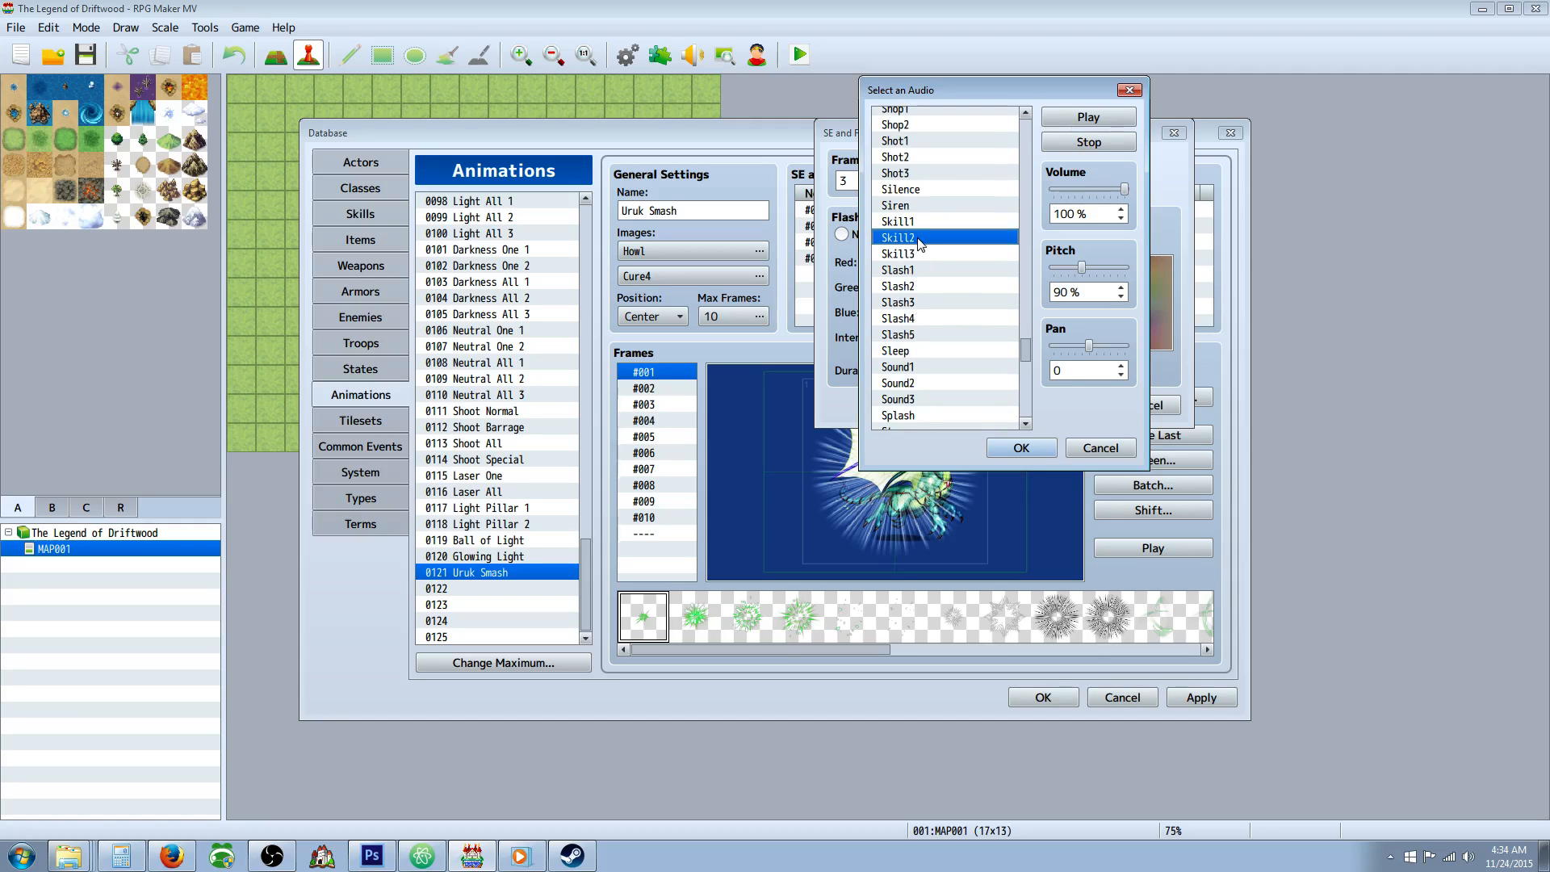
pyautogui.moveTo(1081, 267); pyautogui.dragTo(1029, 280)
pyautogui.scroll(-2, 953, 359)
pyautogui.click(920, 302)
pyautogui.scroll(-3, 925, 323)
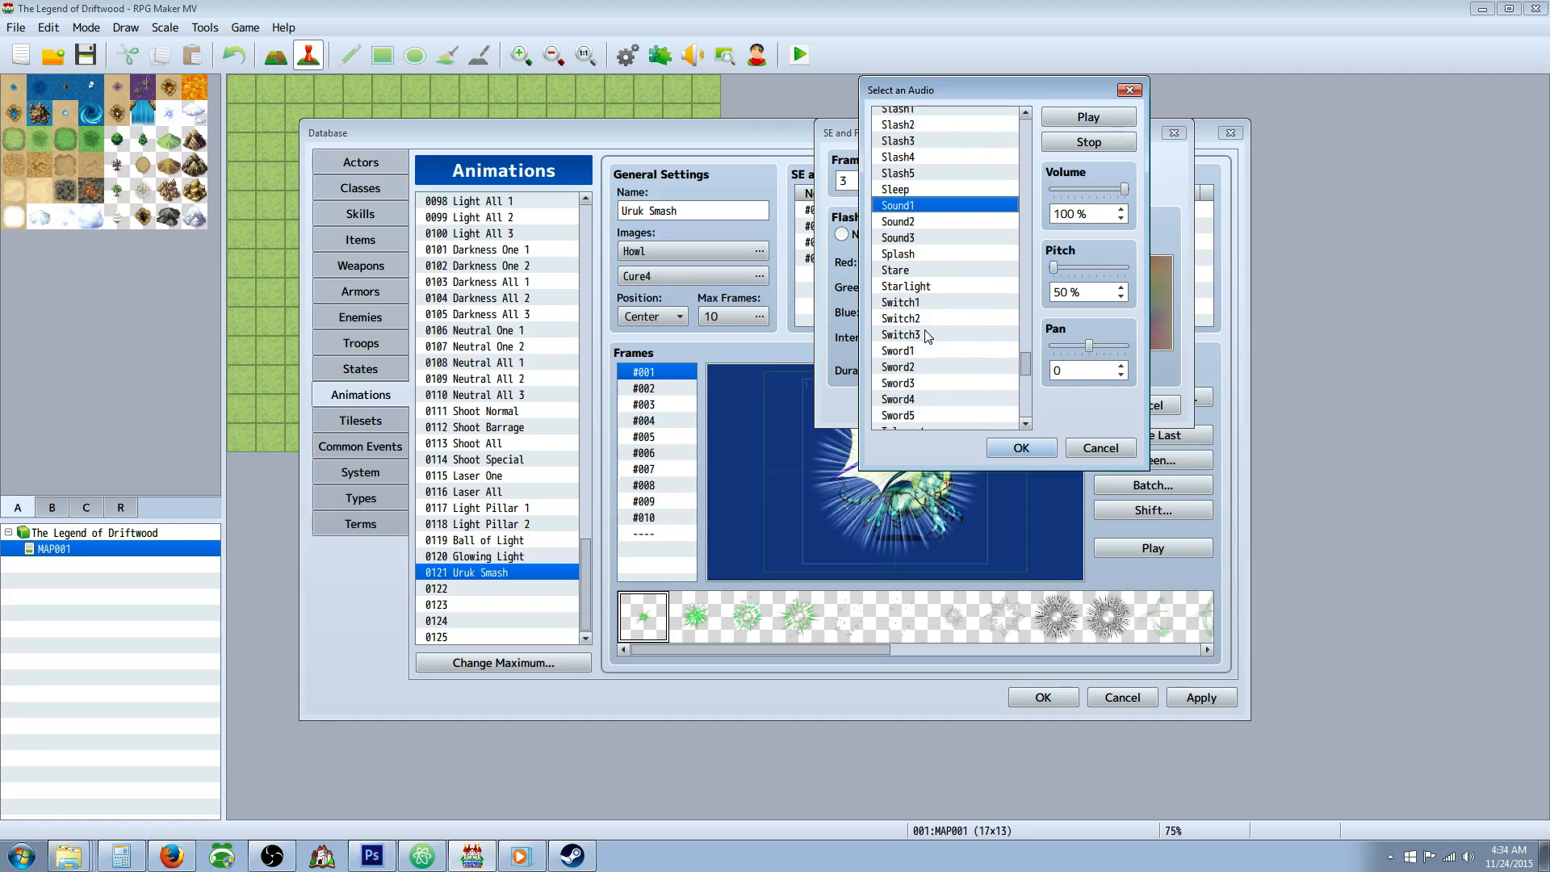
pyautogui.scroll(-4, 926, 328)
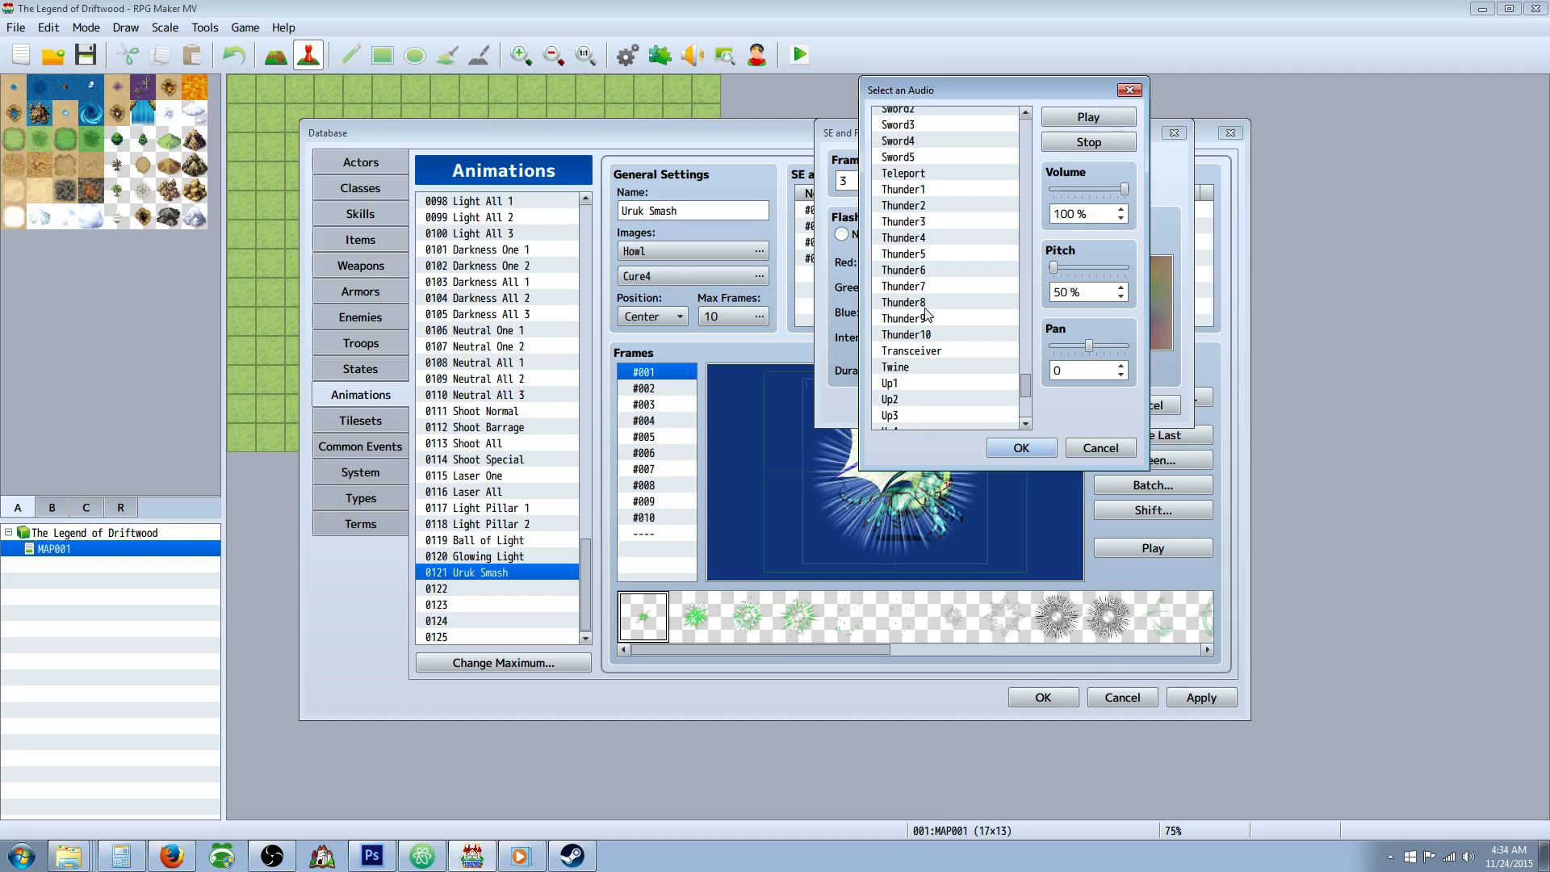
pyautogui.click(925, 303)
pyautogui.scroll(-2, 926, 307)
# Audition Down2 and the Earth1 to Earth5 sounds, trying an 80% pitch on the last ones.
pyautogui.moveTo(1023, 395); pyautogui.dragTo(1016, 221)
pyautogui.click(895, 173)
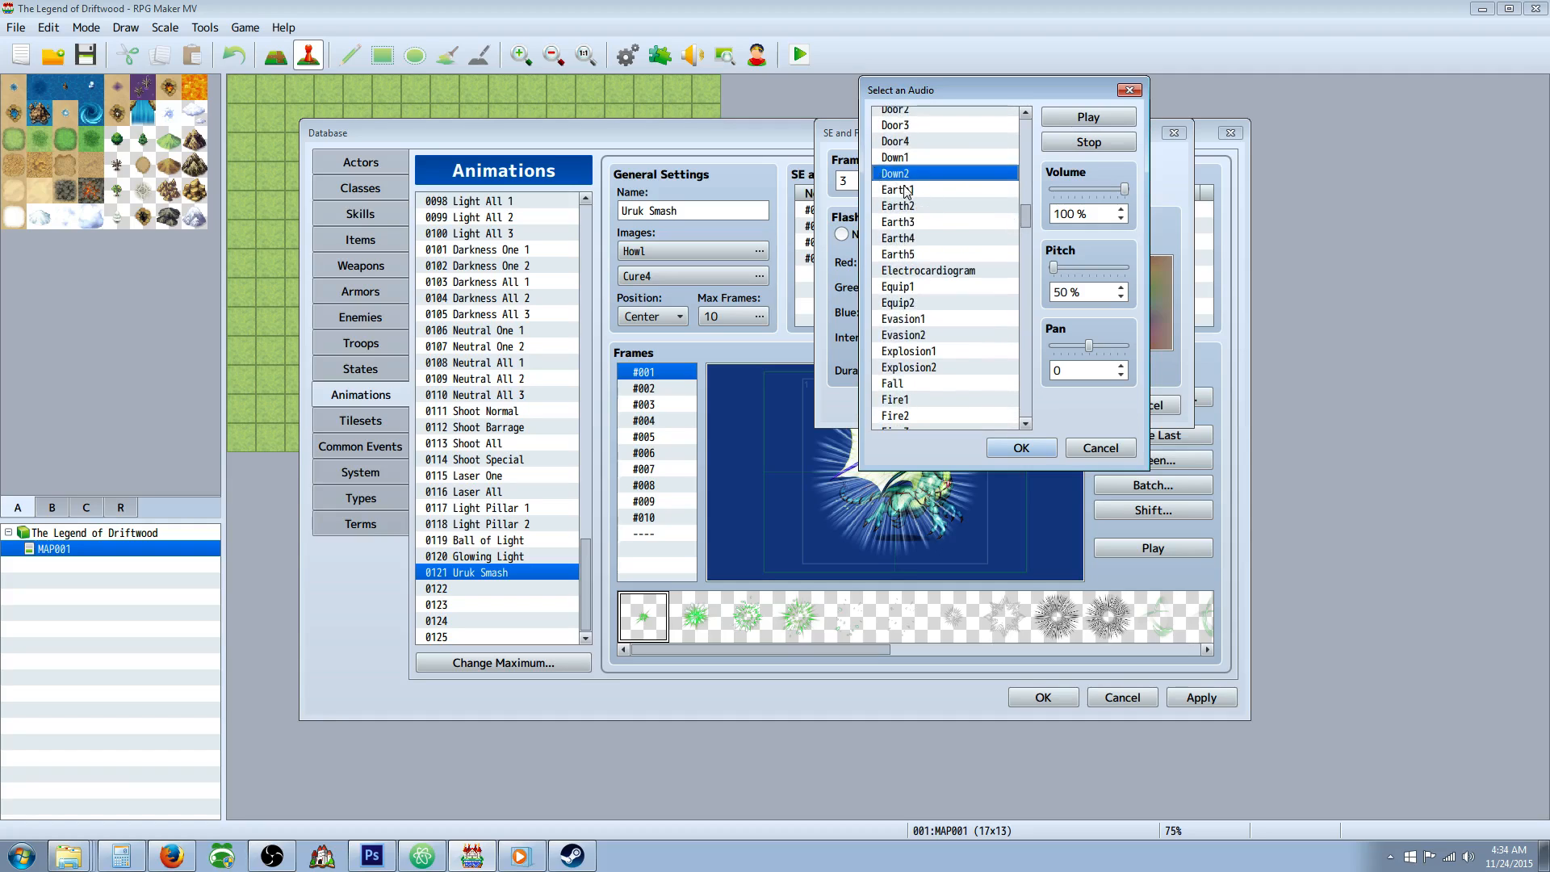
pyautogui.click(906, 191)
pyautogui.click(921, 209)
pyautogui.click(926, 223)
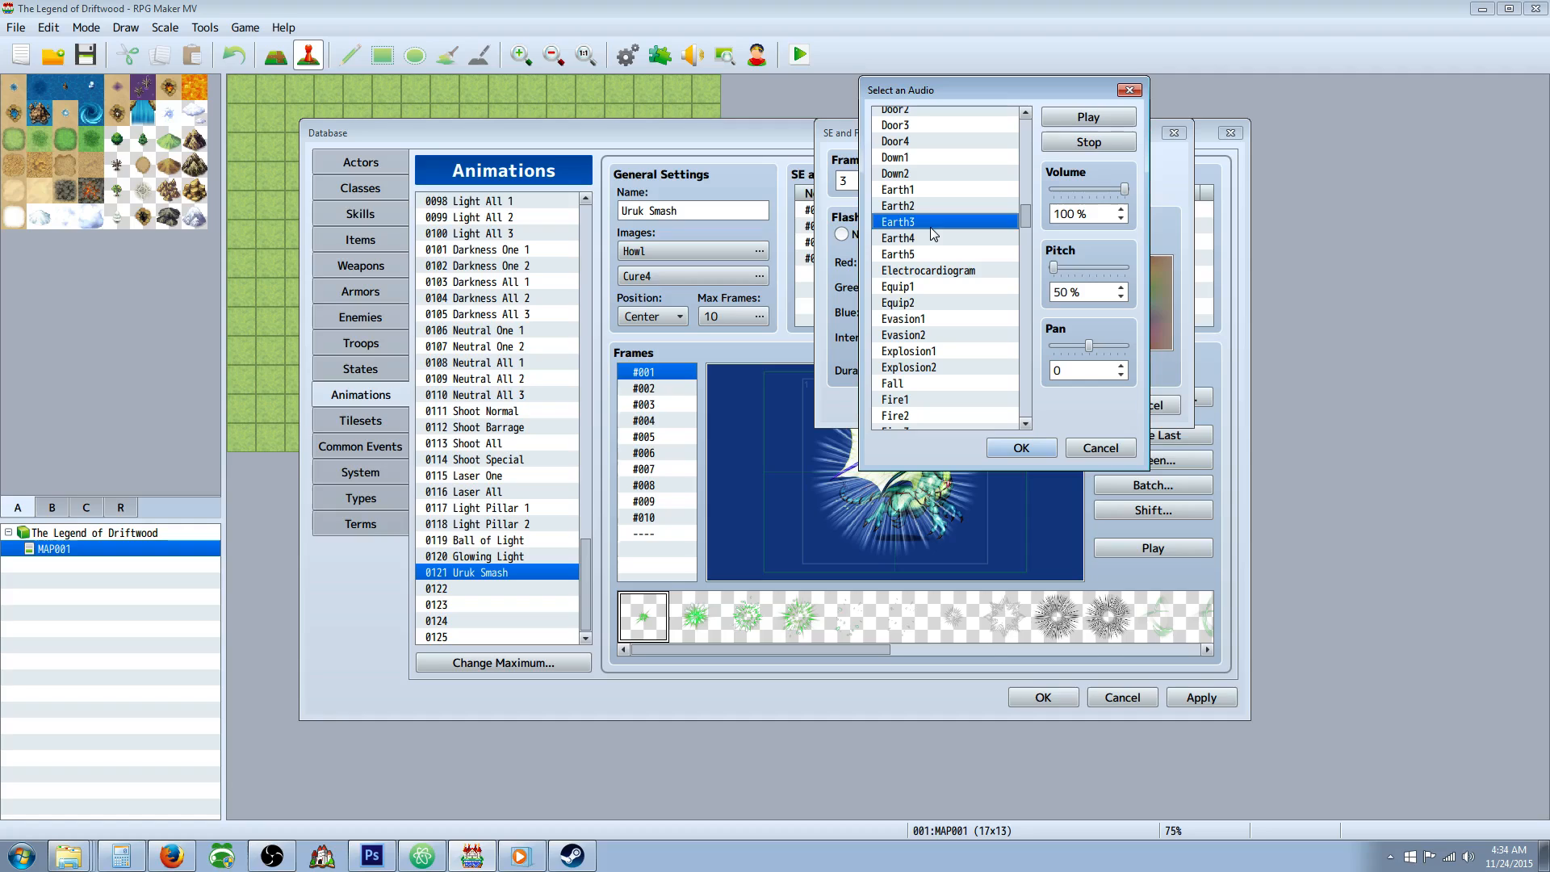
pyautogui.moveTo(1053, 267); pyautogui.dragTo(1065, 268)
pyautogui.click(910, 253)
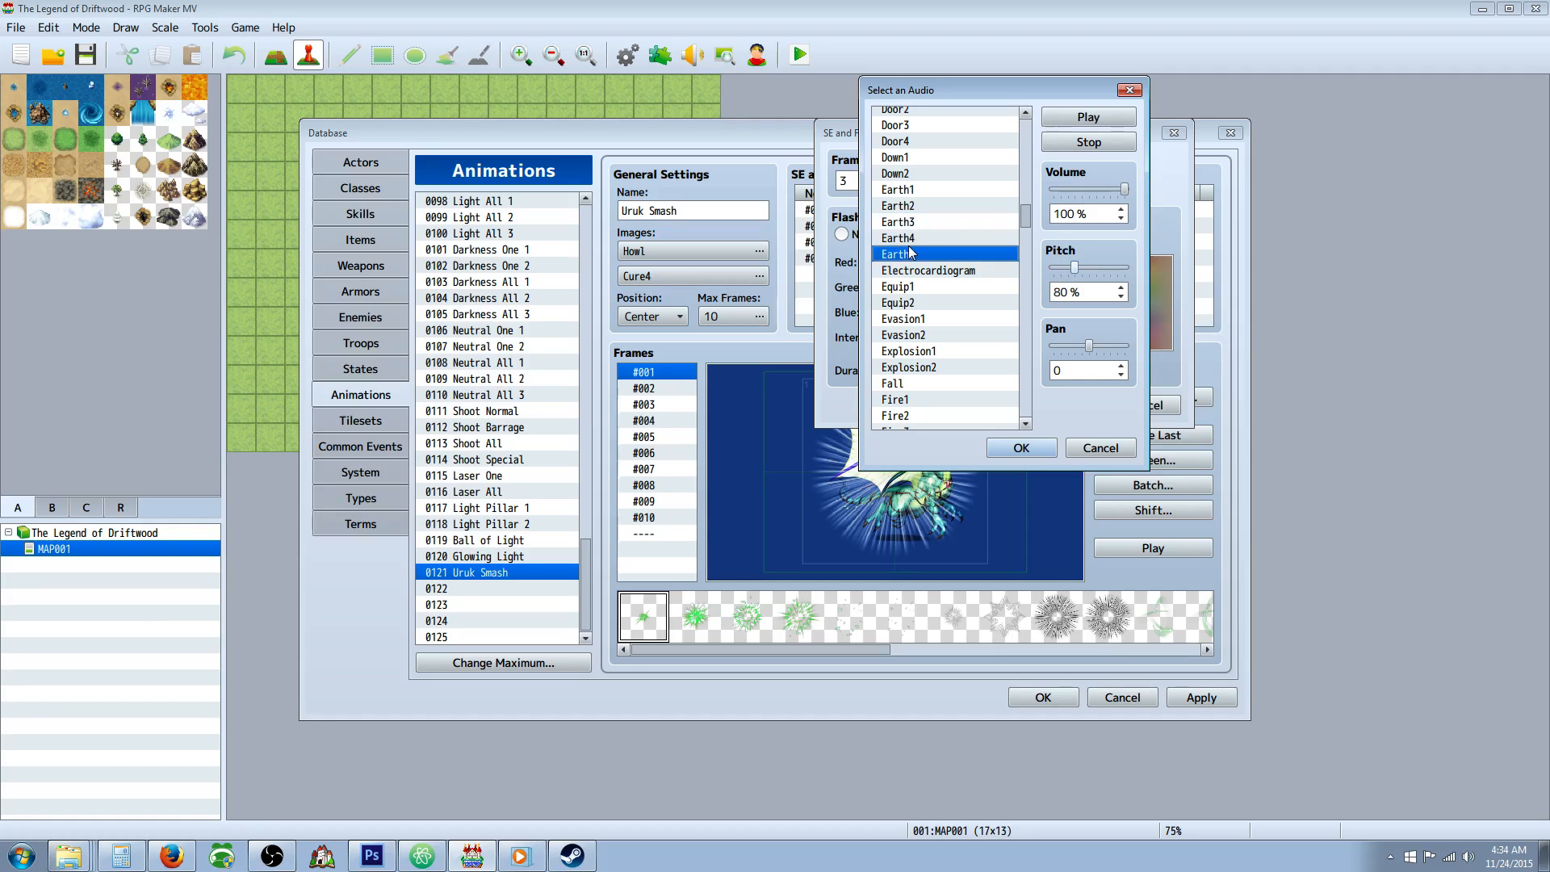
pyautogui.click(927, 238)
# Set the frame 3 flash entry's sound to Earth3 at 60% pitch and preview the animation.
pyautogui.click(929, 223)
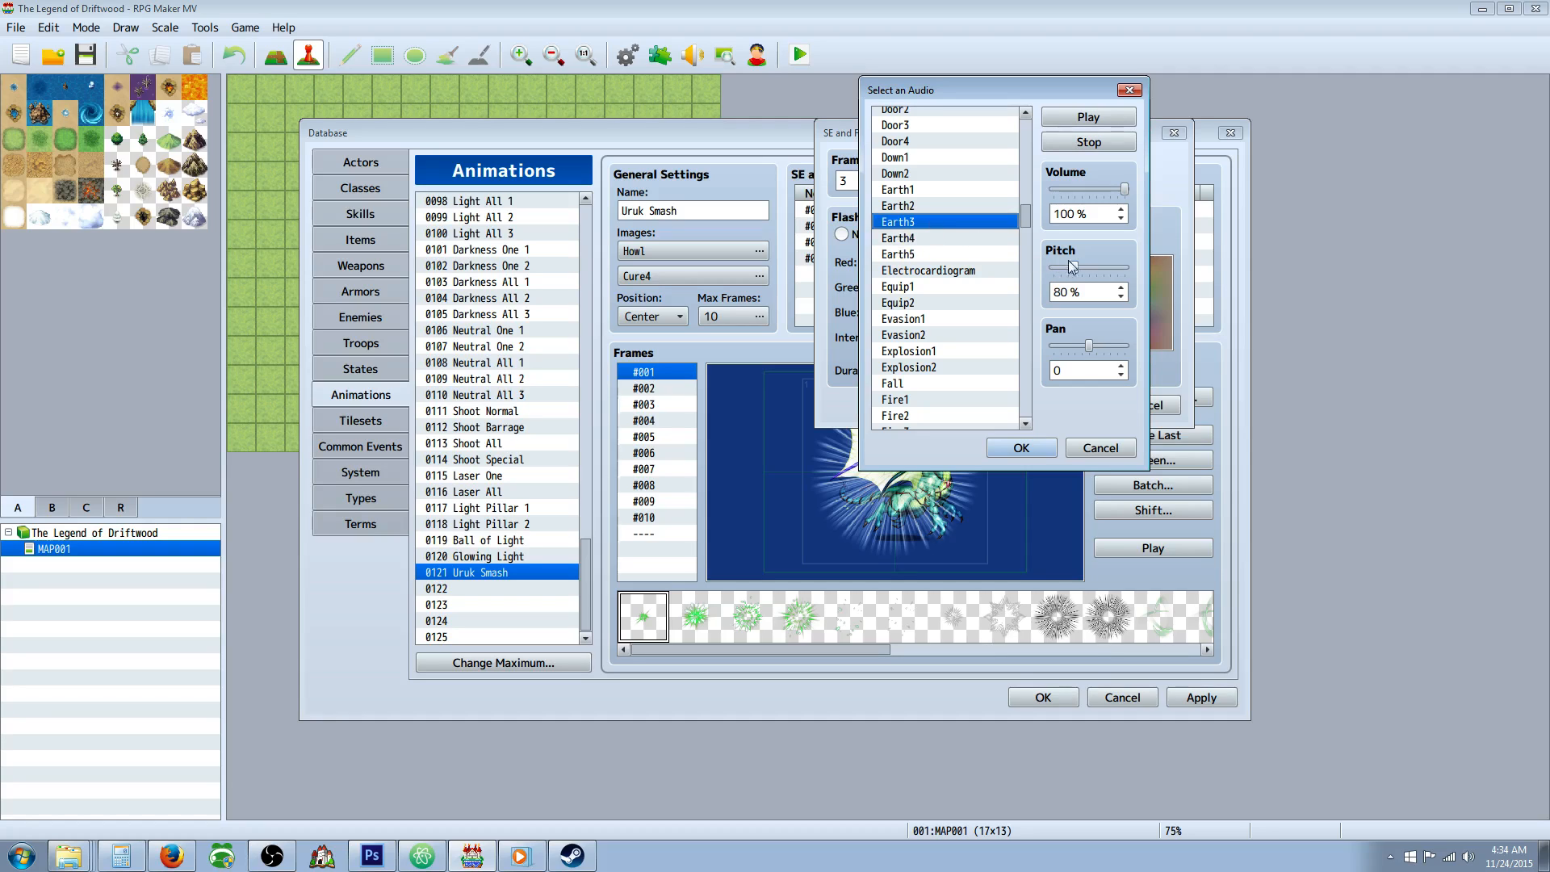
pyautogui.moveTo(1073, 267); pyautogui.dragTo(1059, 267)
pyautogui.click(1082, 117)
pyautogui.click(1090, 117)
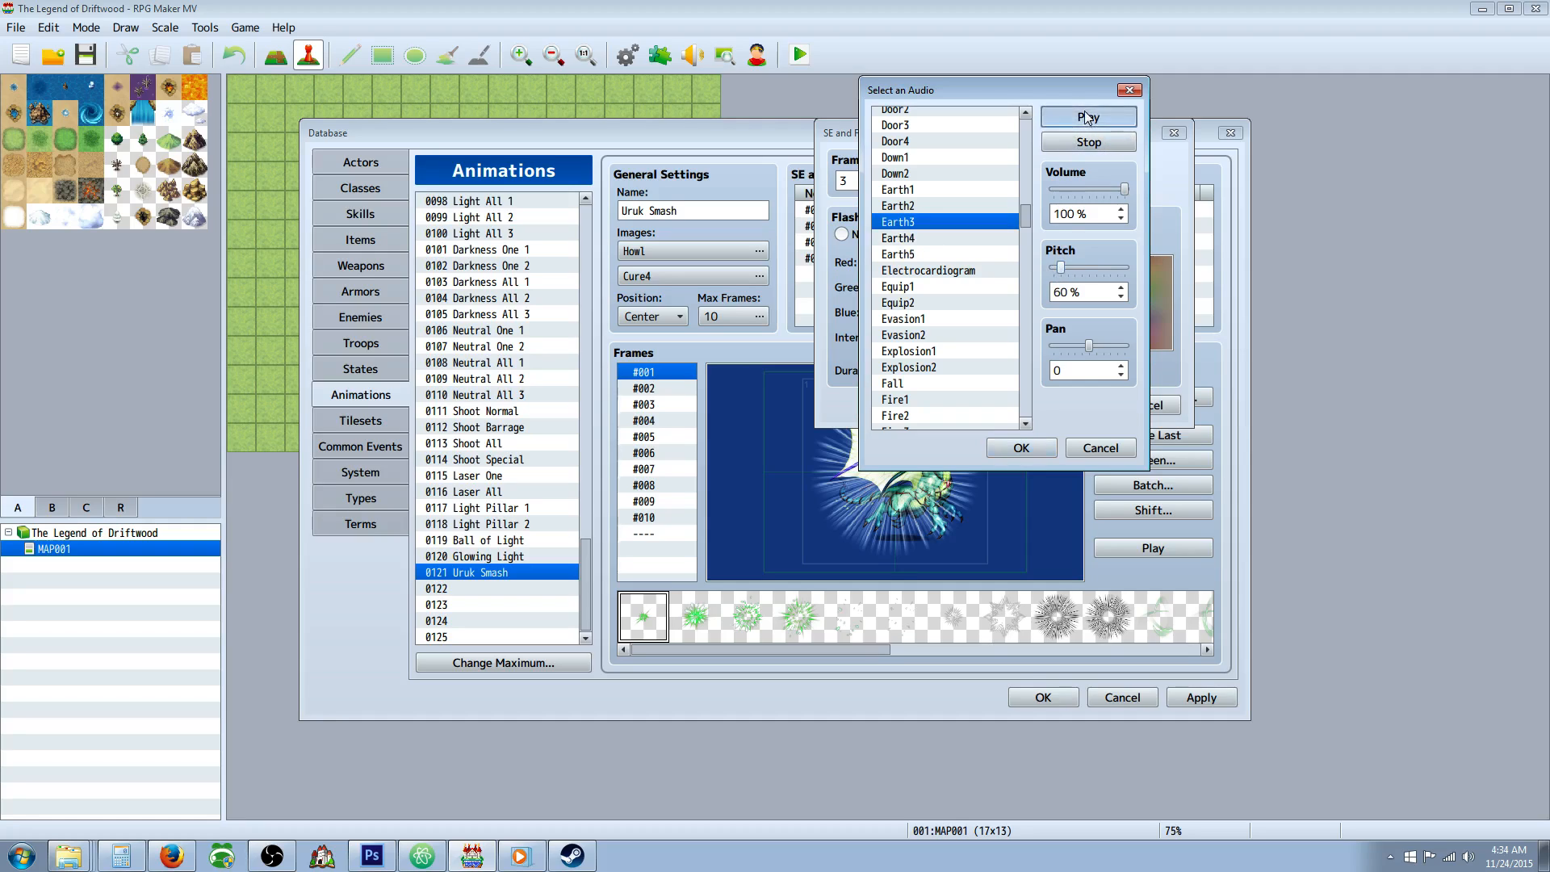
pyautogui.click(1021, 448)
pyautogui.click(1066, 405)
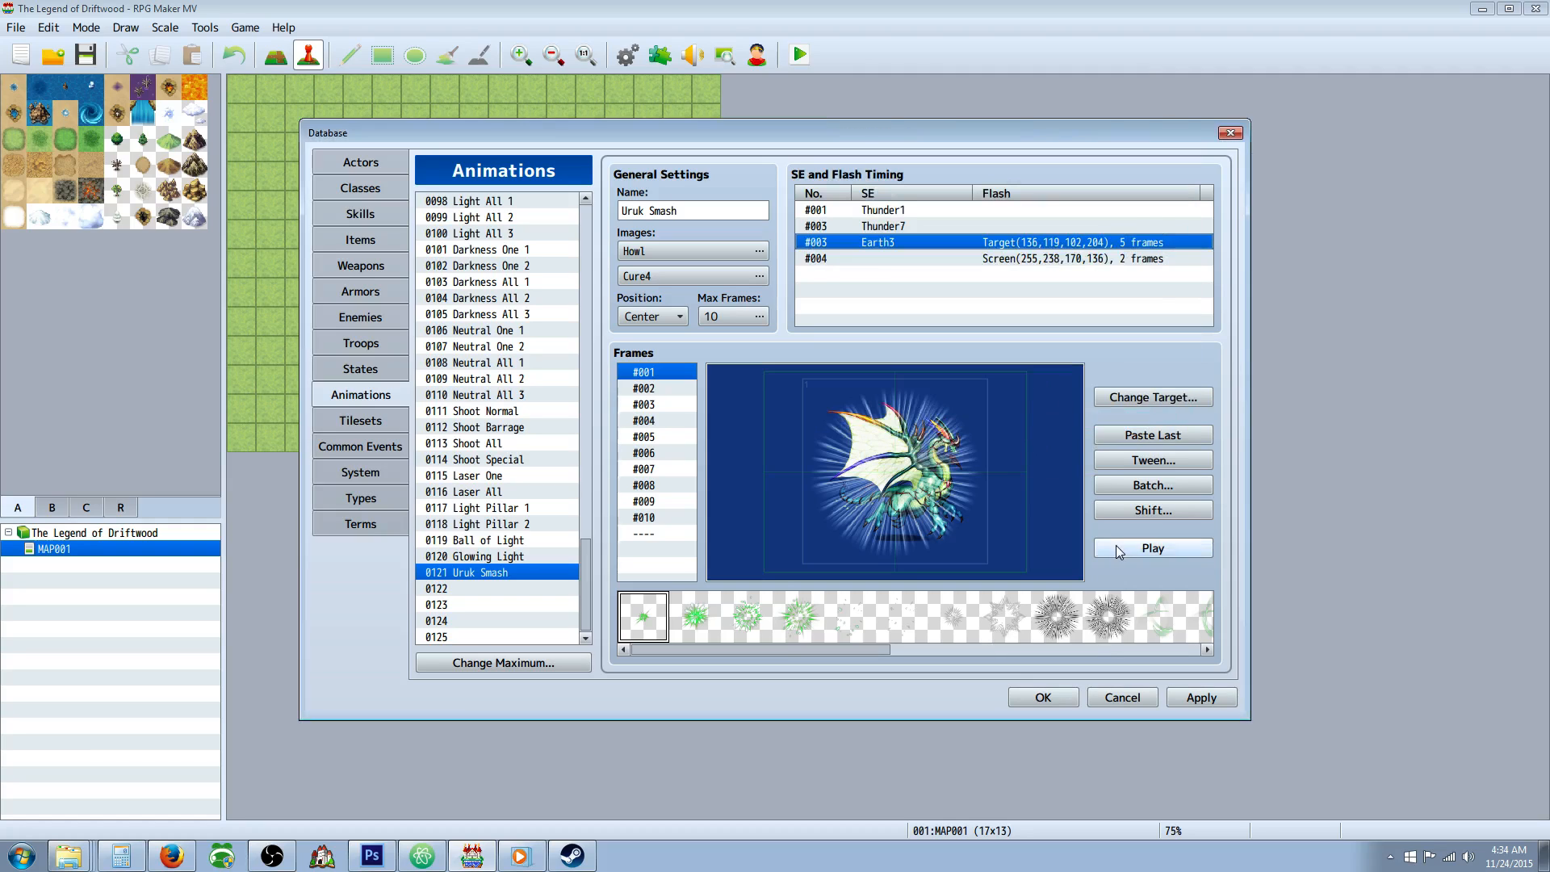
pyautogui.click(1124, 549)
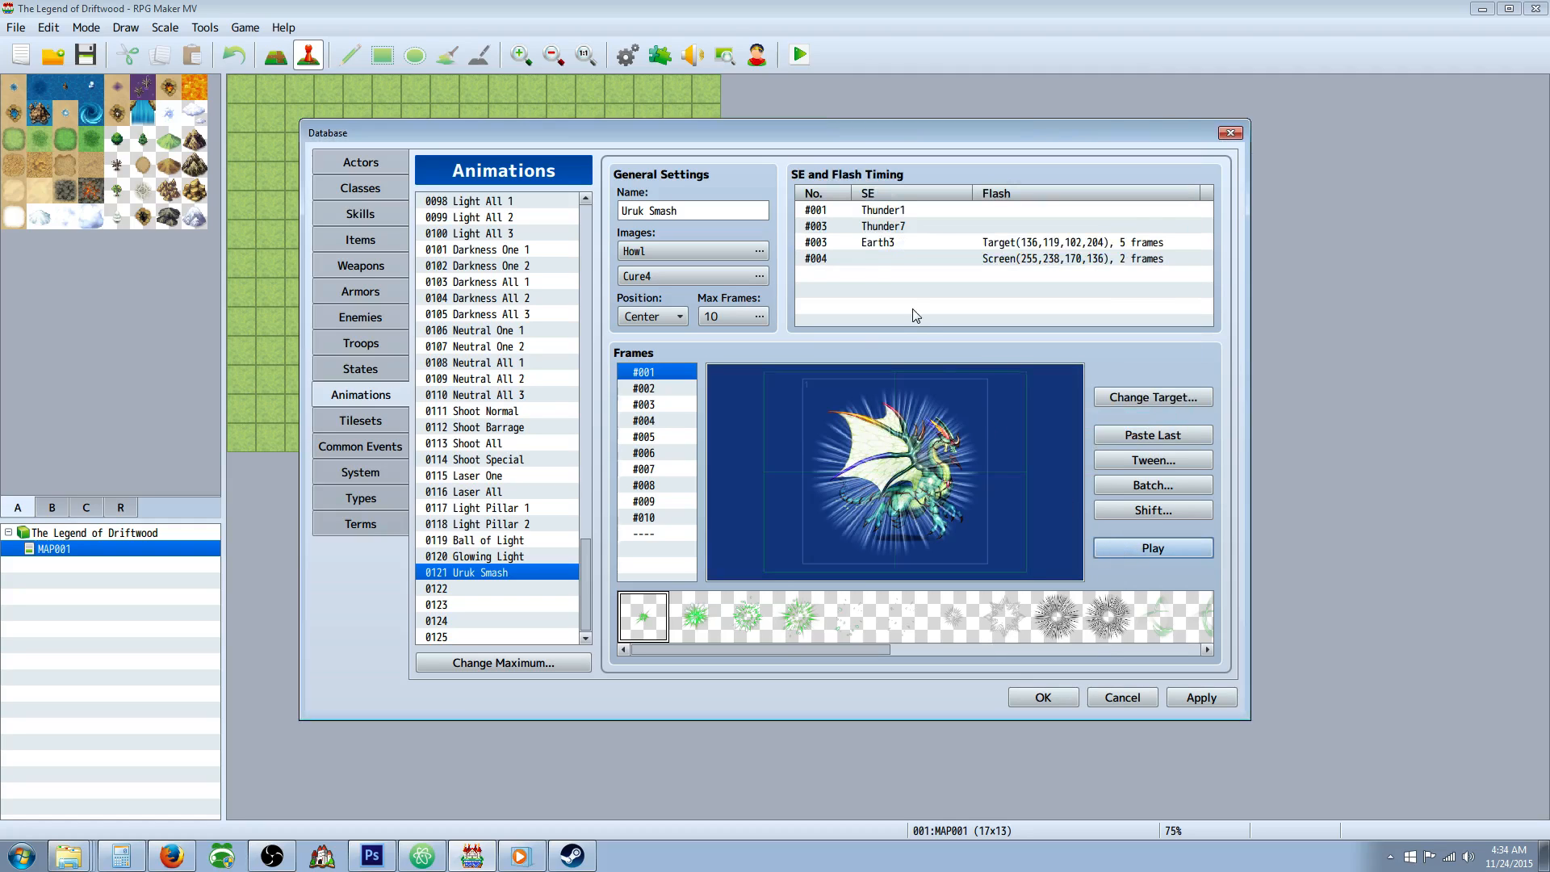
# Assign the Uruk Smash animation to the Uruk Smash skill and give it the preset "uses *!" message.
pyautogui.click(375, 215)
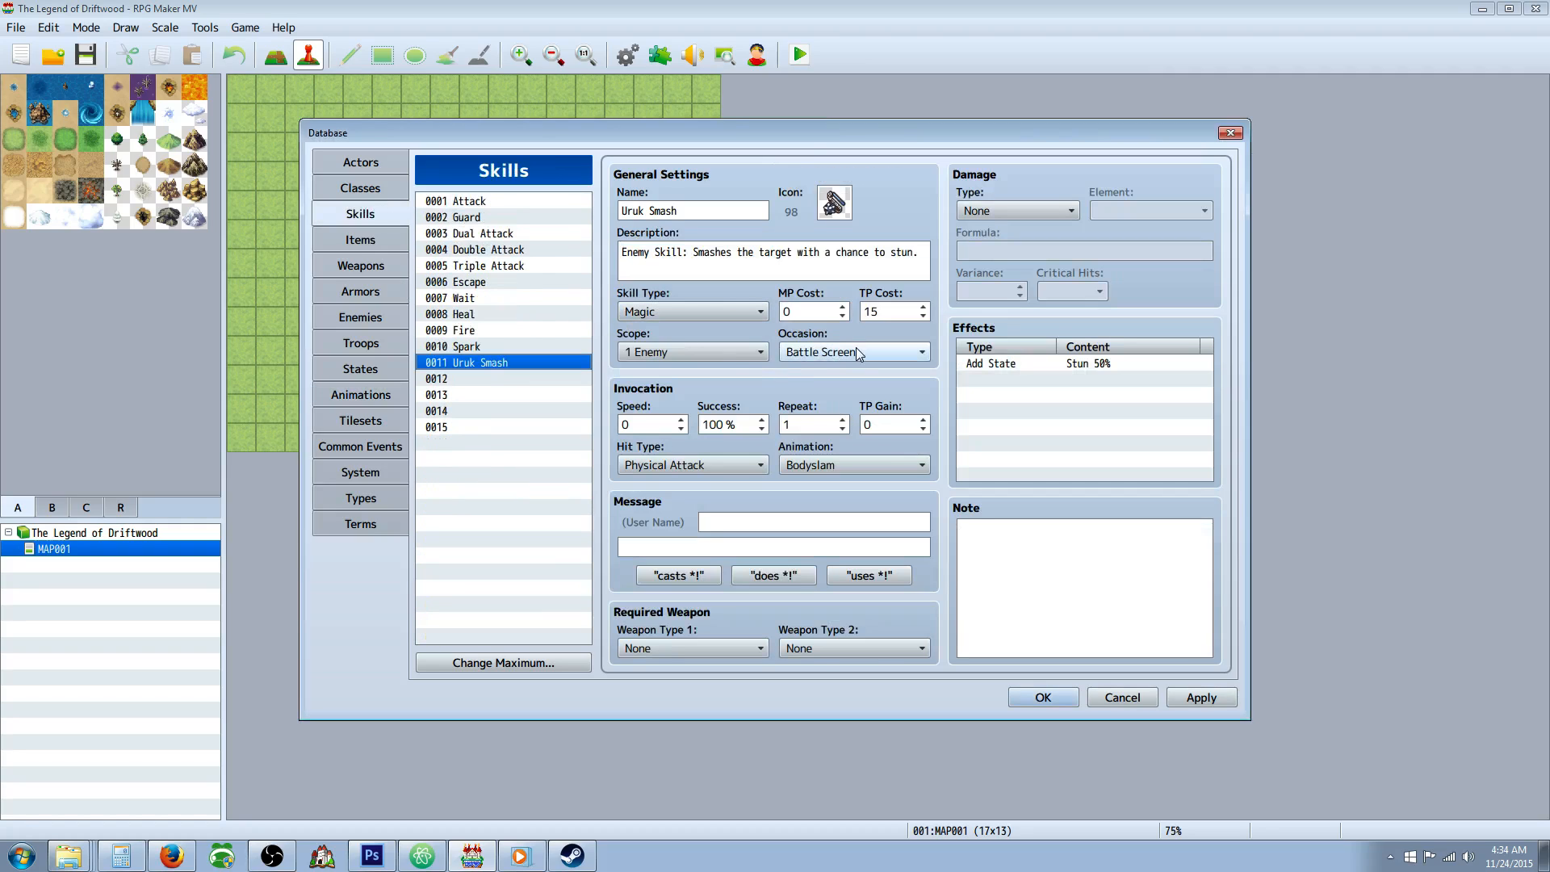
pyautogui.click(878, 464)
pyautogui.moveTo(923, 459); pyautogui.dragTo(930, 844)
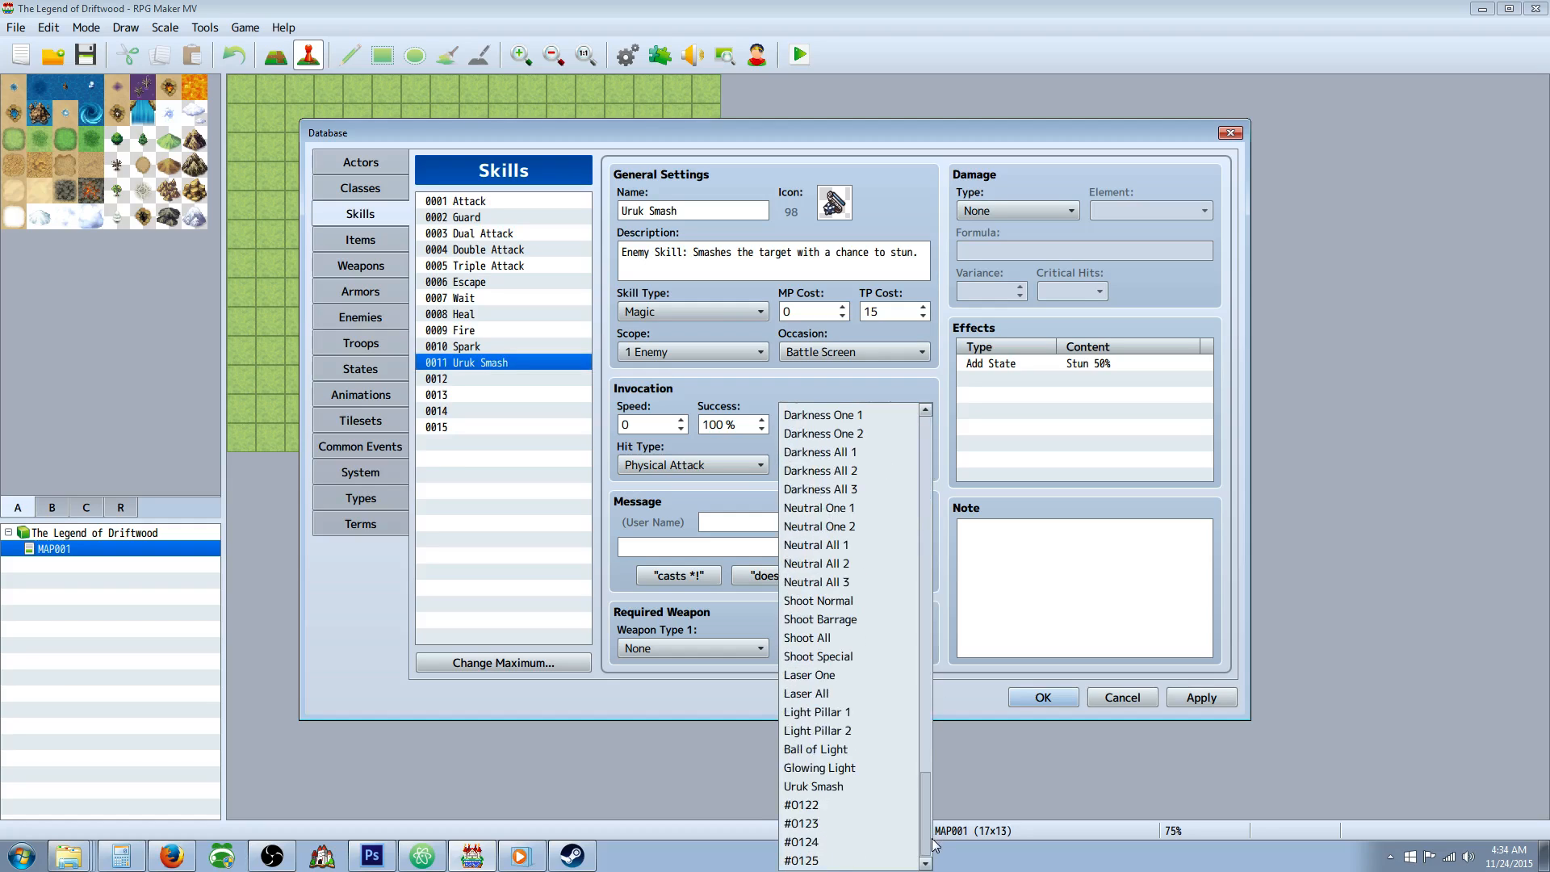
pyautogui.click(814, 786)
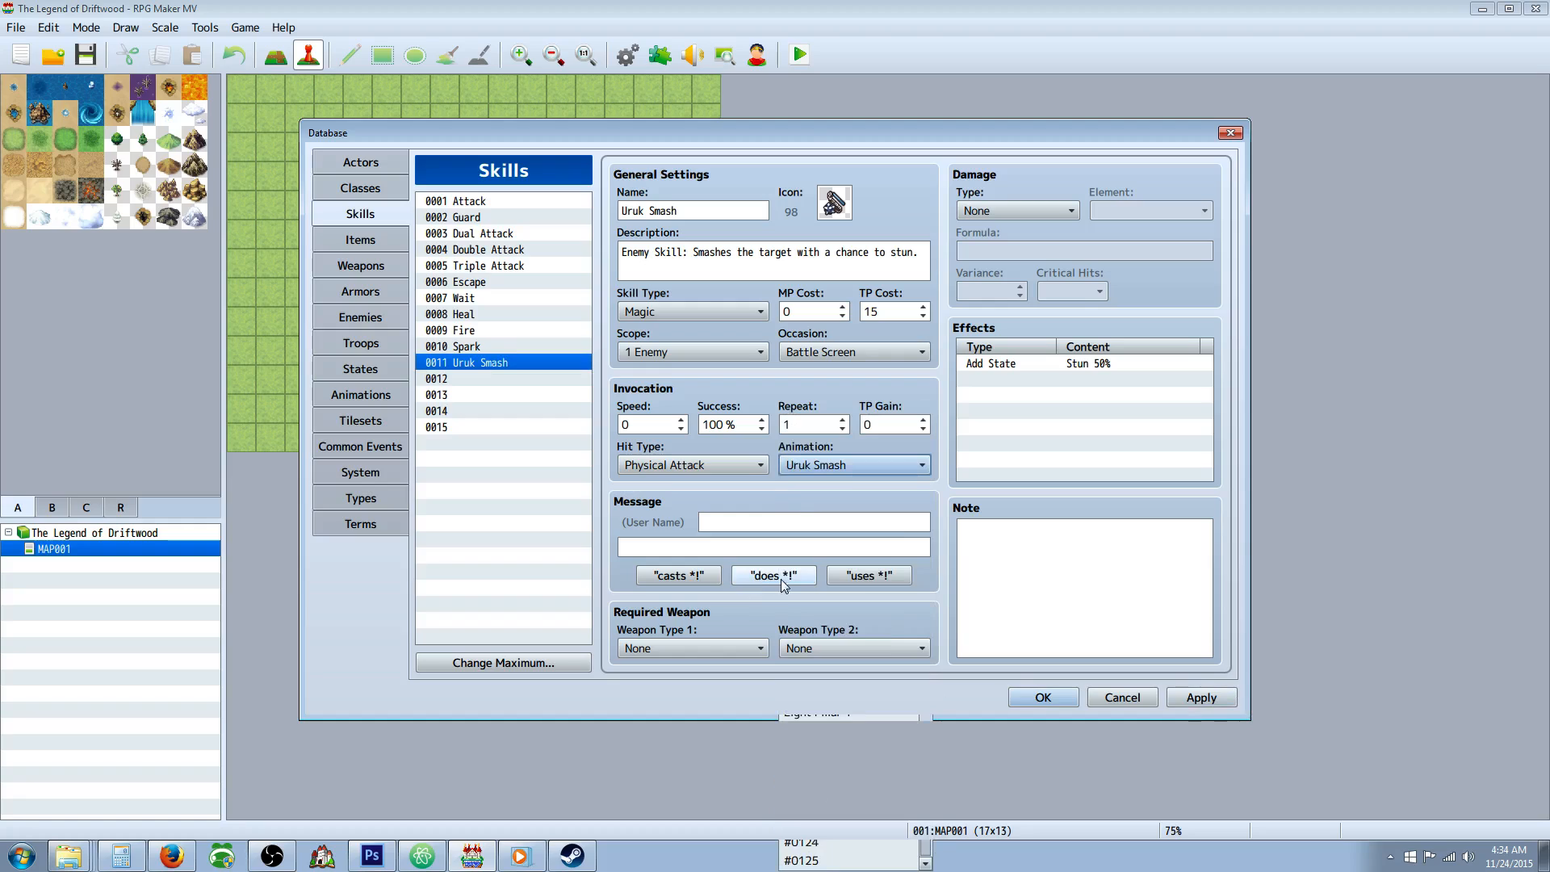
pyautogui.click(868, 575)
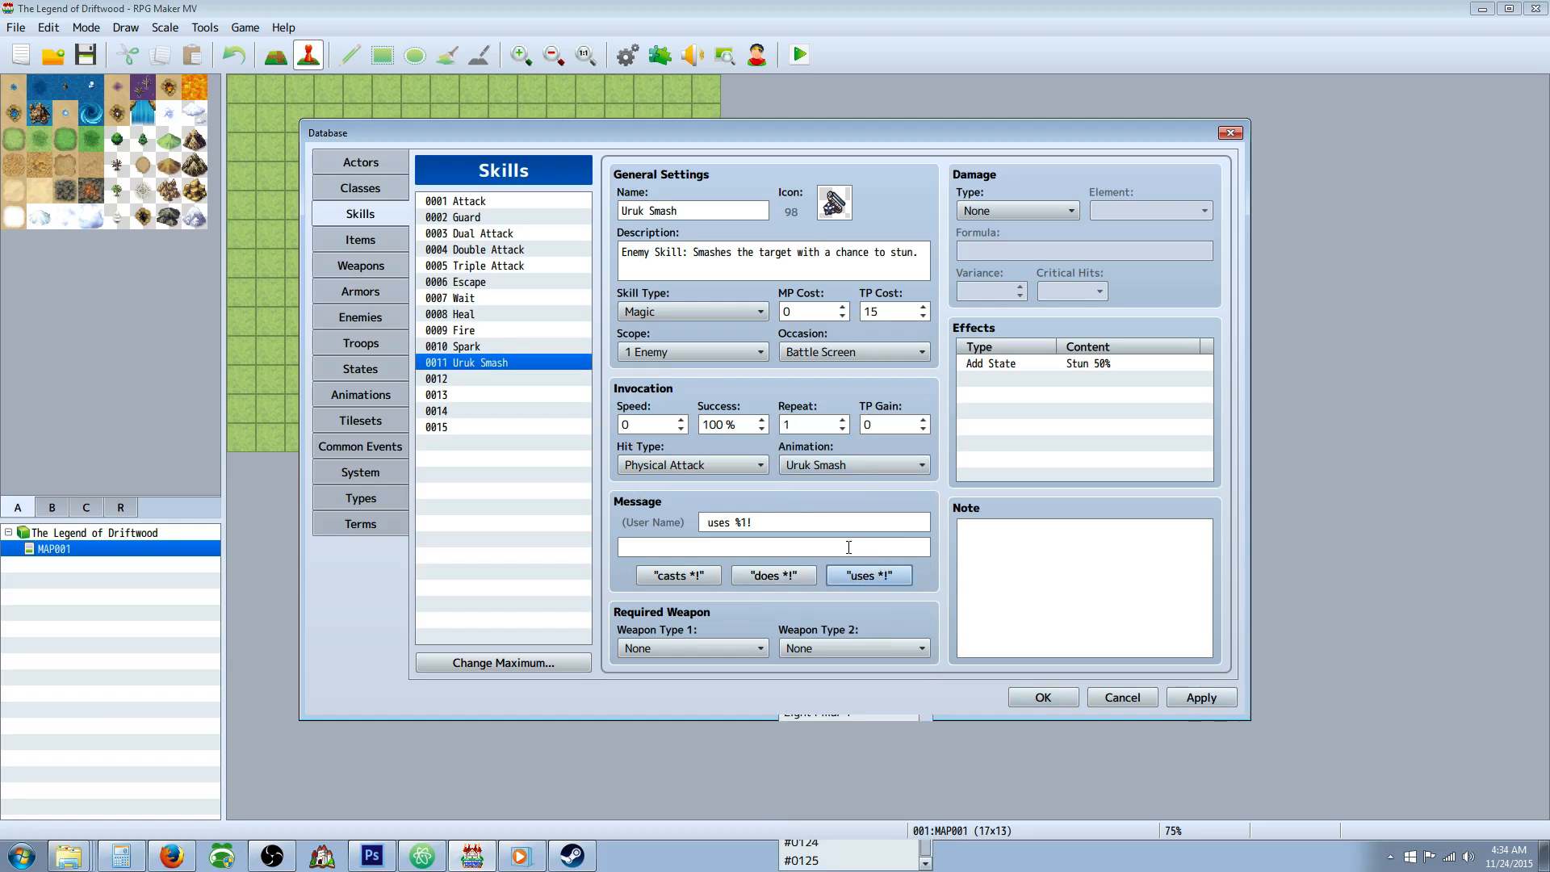
# Set the Uruk Smash skill's damage type to HP Damage with the Normal Attack element.
pyautogui.click(998, 213)
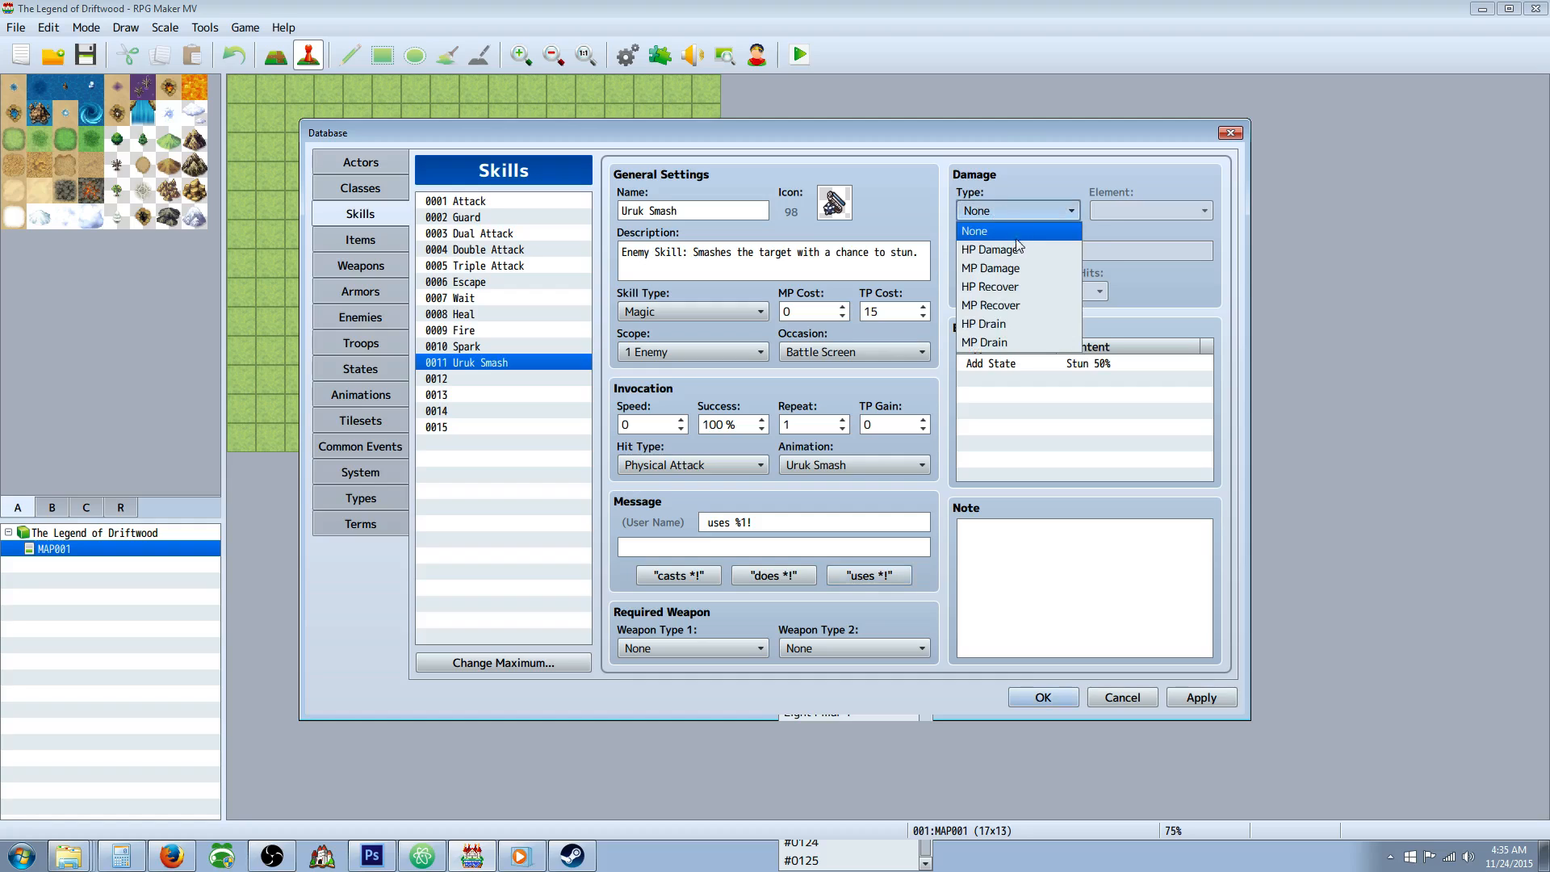
pyautogui.click(990, 249)
pyautogui.click(1147, 210)
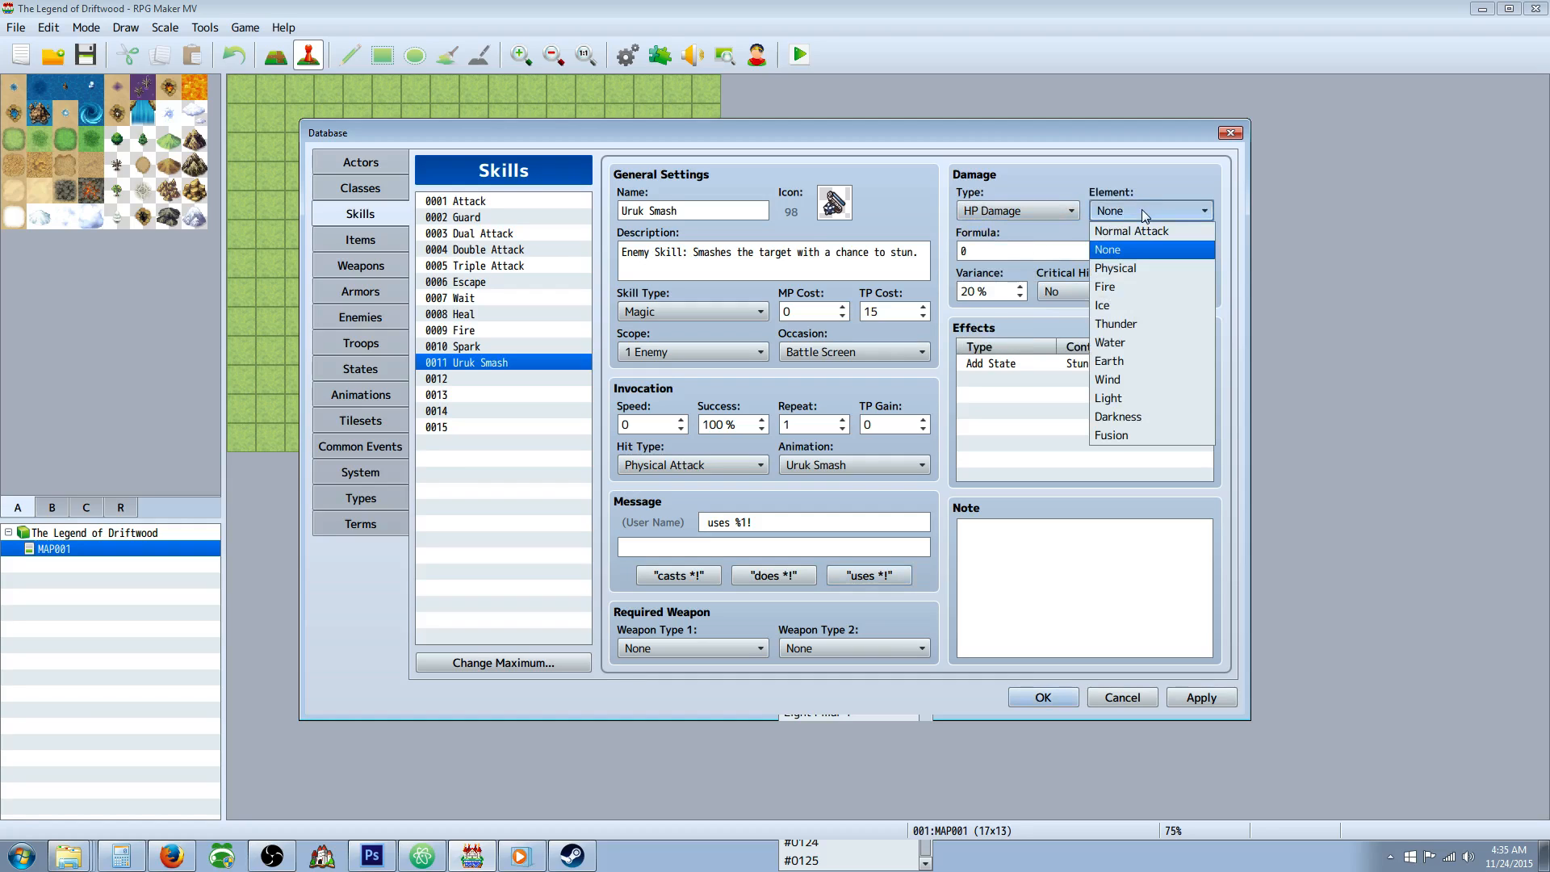
pyautogui.click(1142, 210)
pyautogui.click(1020, 249)
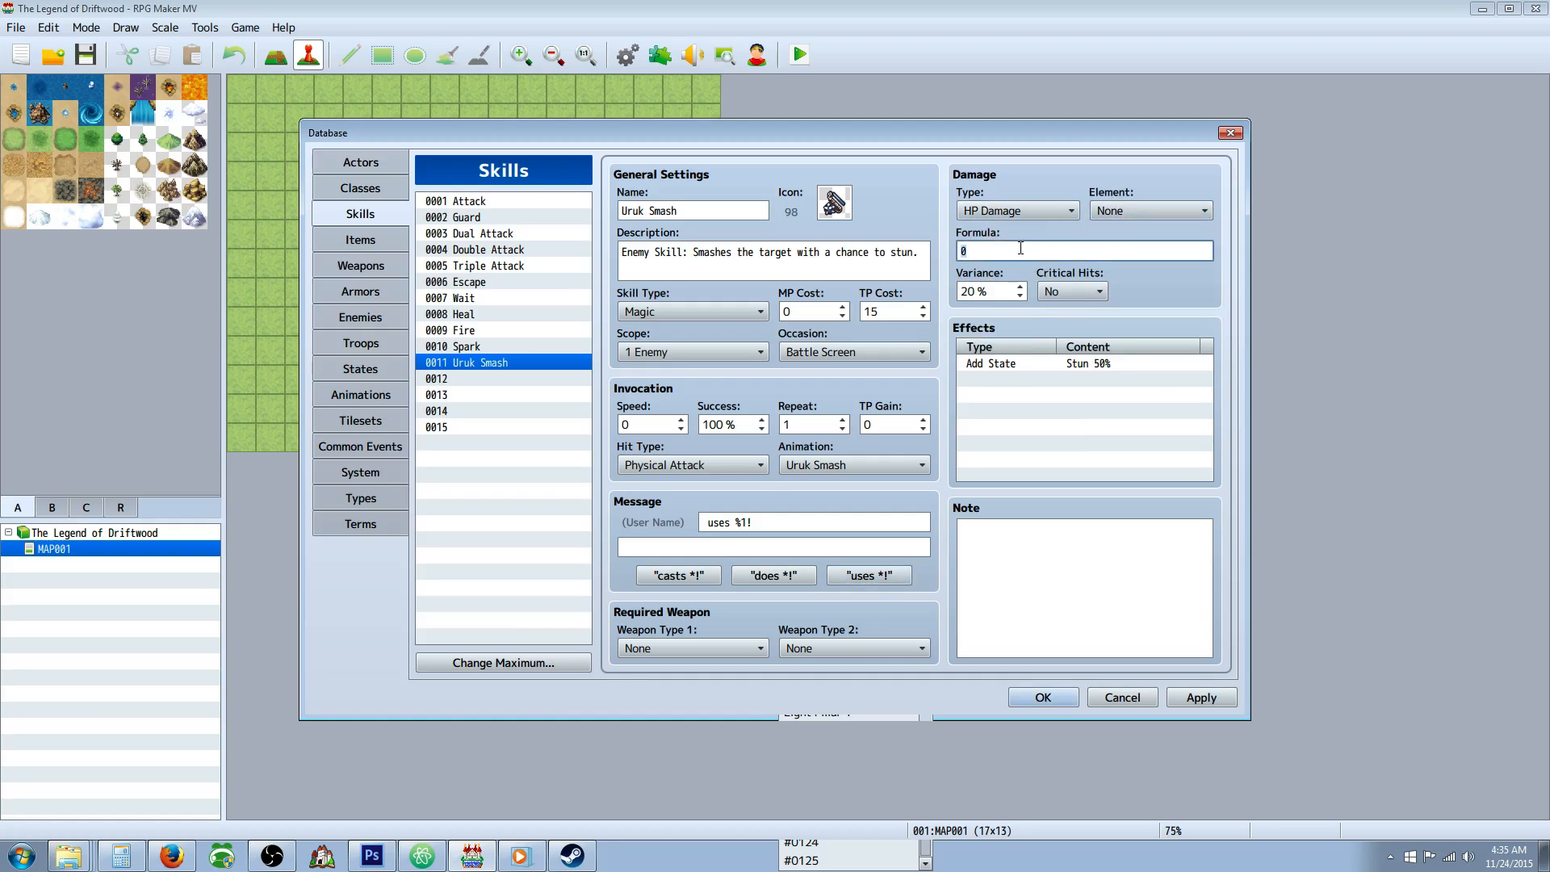
pyautogui.click(1129, 208)
pyautogui.click(1138, 241)
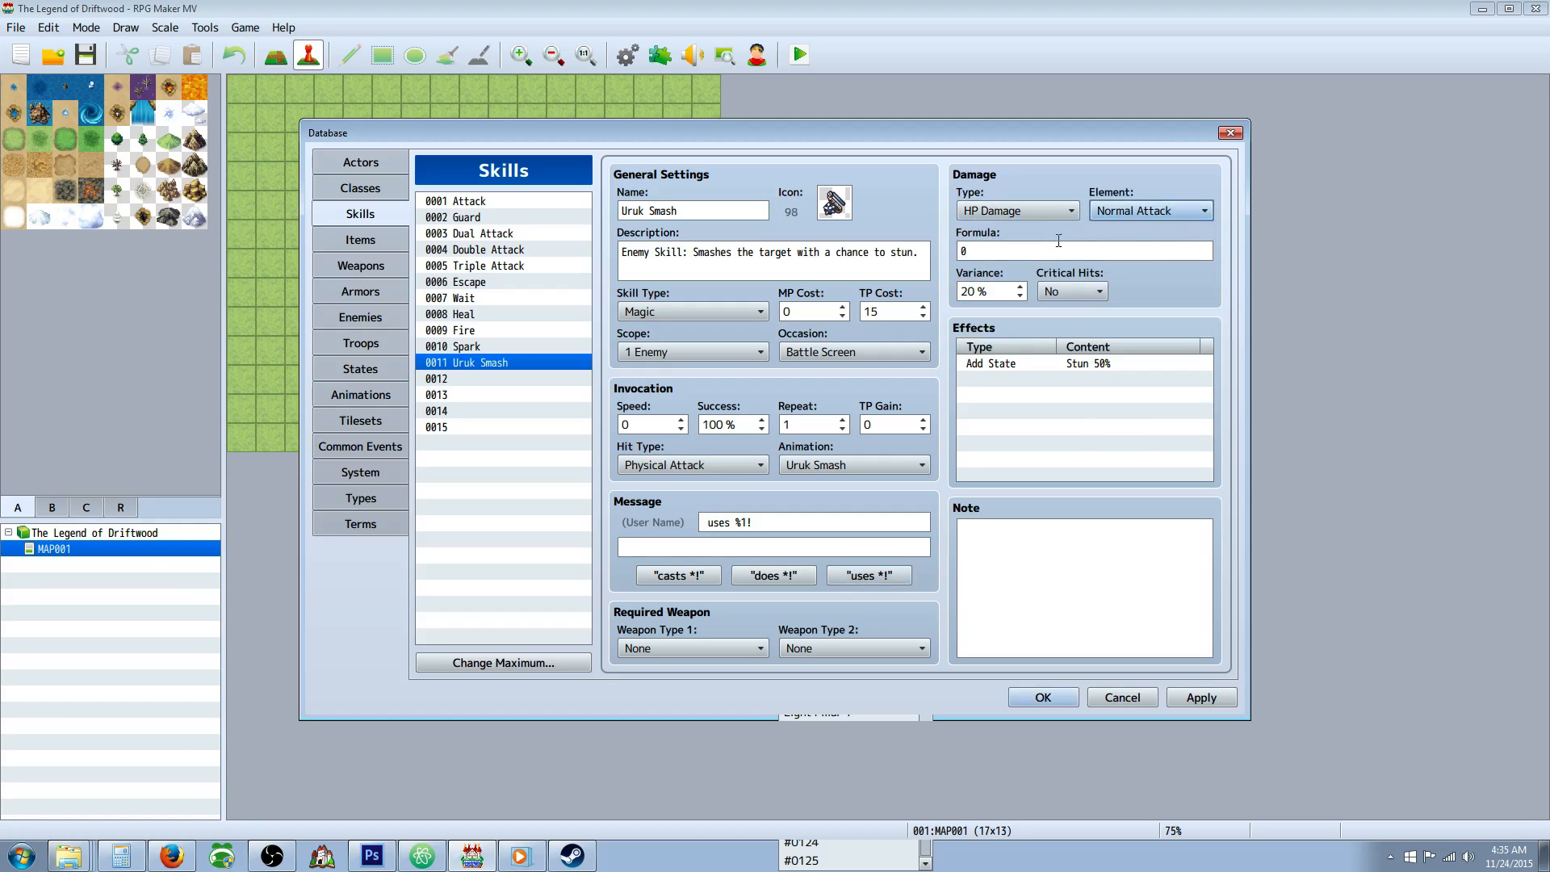
# Enter the damage formula a.atk * 3 + a.def * 2 - b.def * 2 for Uruk Smash and apply the change.
pyautogui.doubleClick(995, 252)
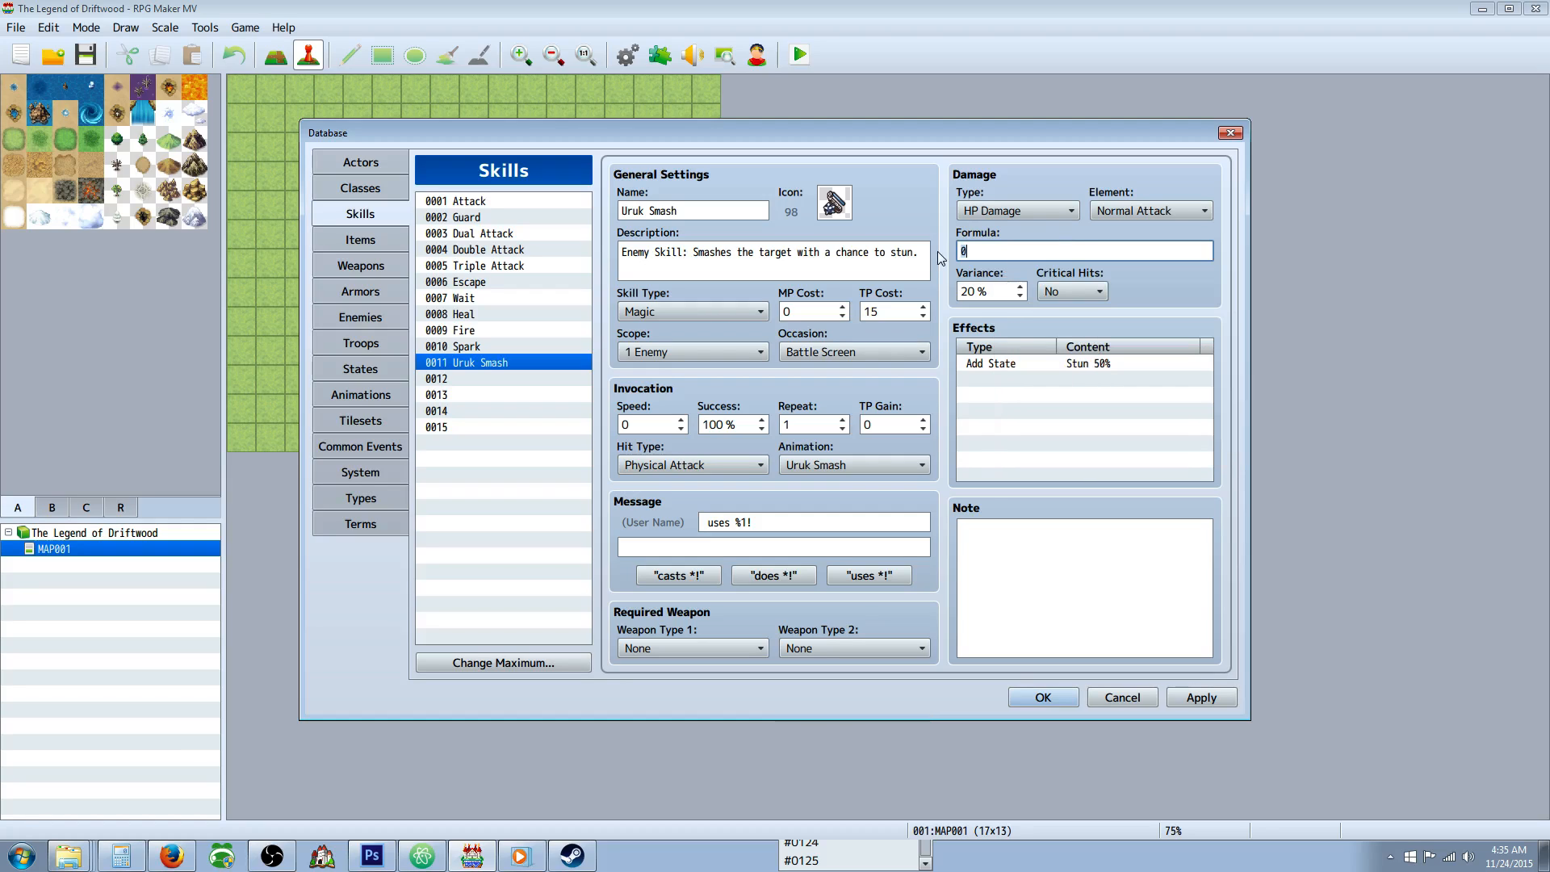
pyautogui.write('a.atk * 3 + a.def * 2 - b.def *2')
pyautogui.click(1198, 698)
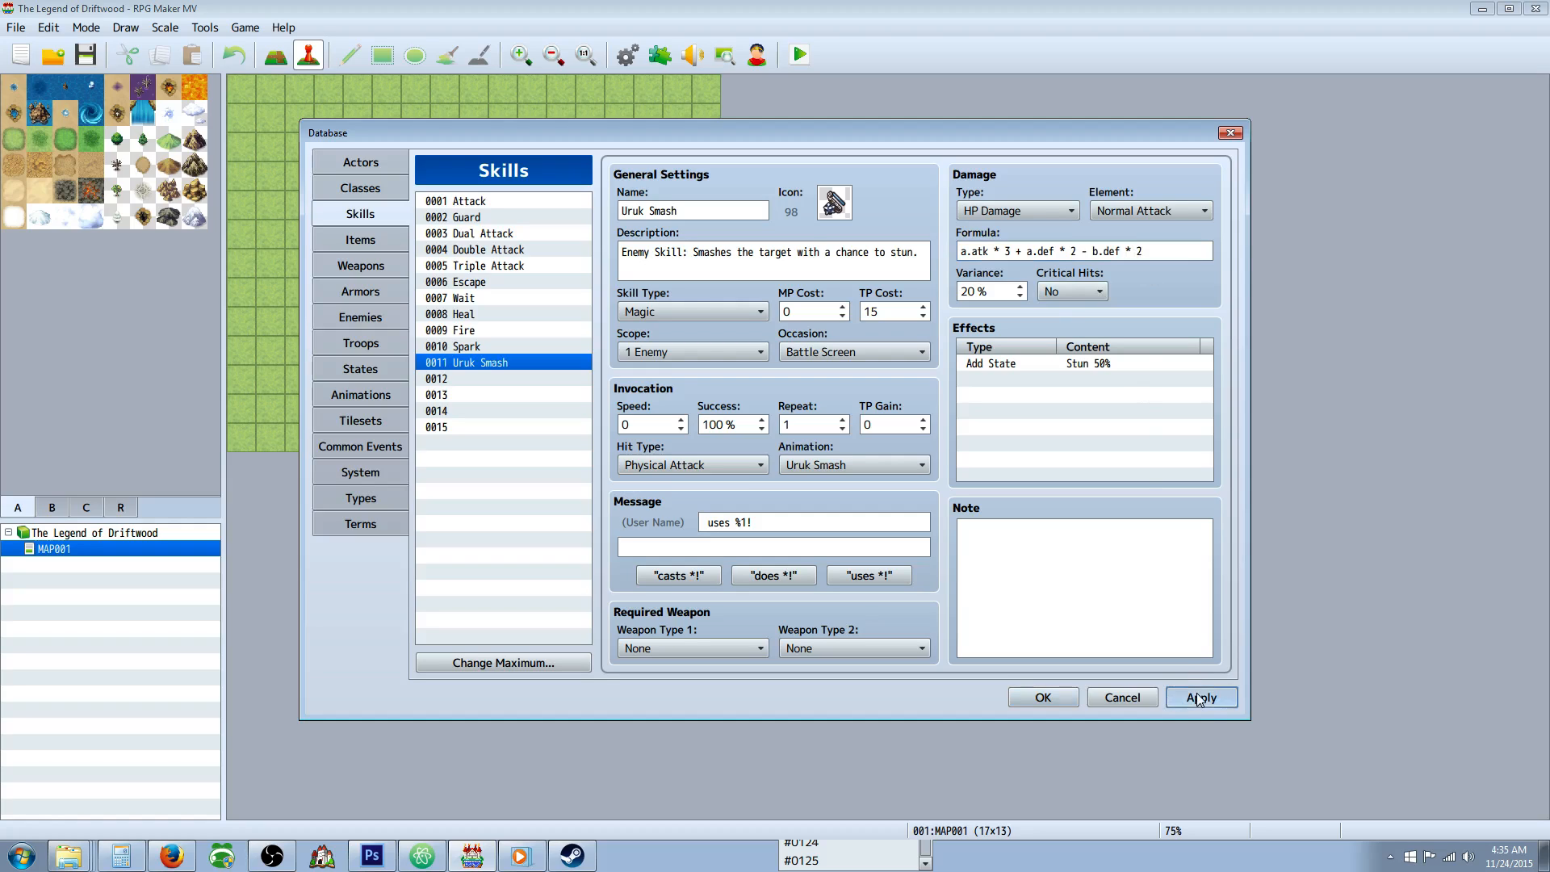
# Allow critical hits for the Uruk Smash skill and apply the change.
pyautogui.click(1047, 290)
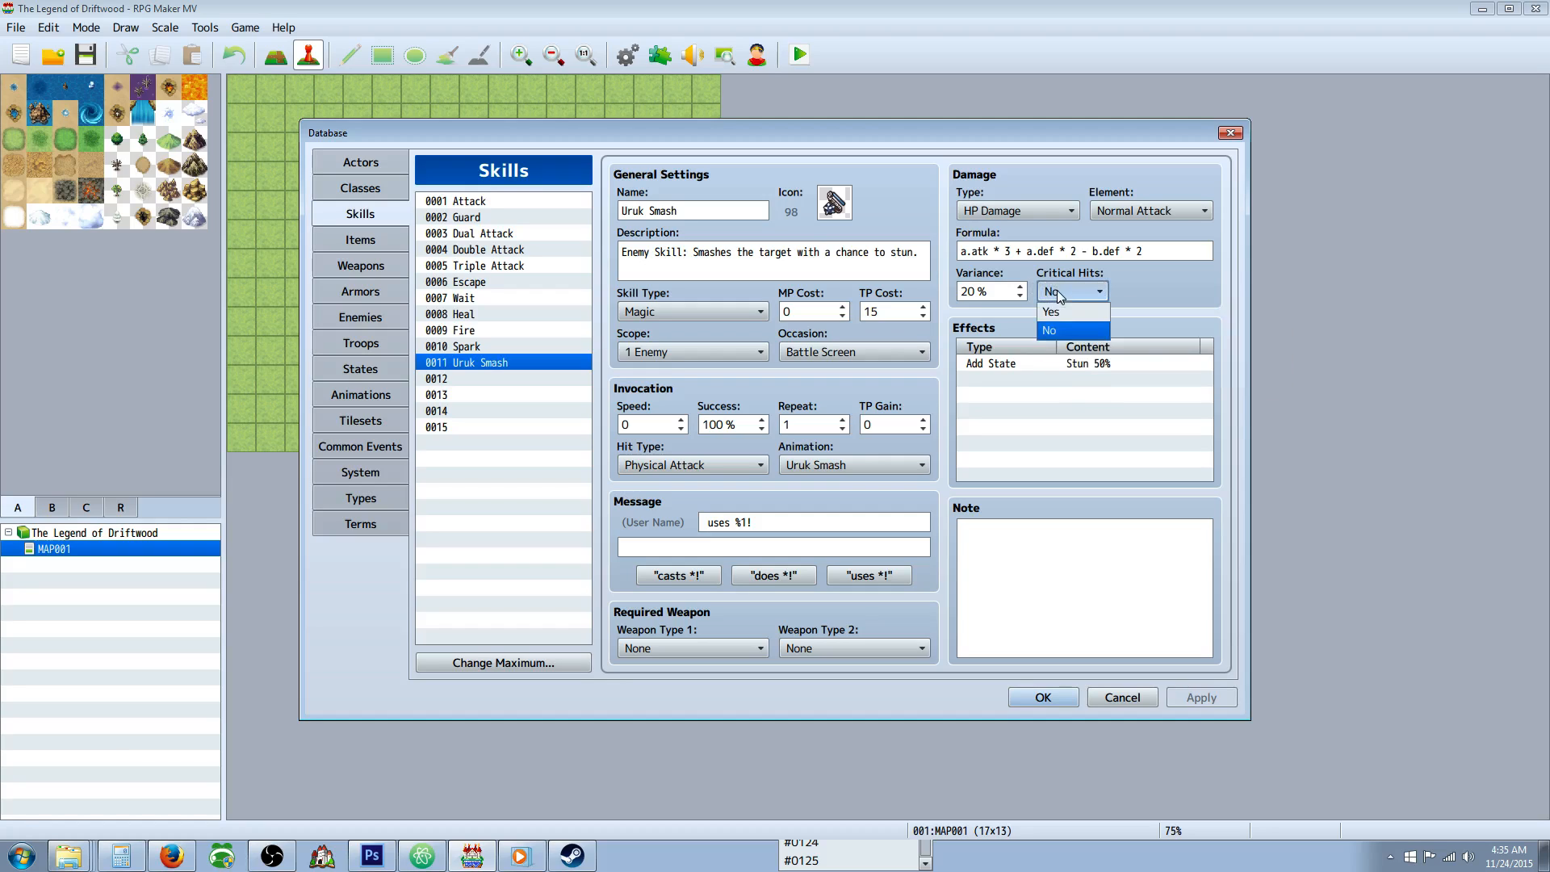
pyautogui.click(1062, 325)
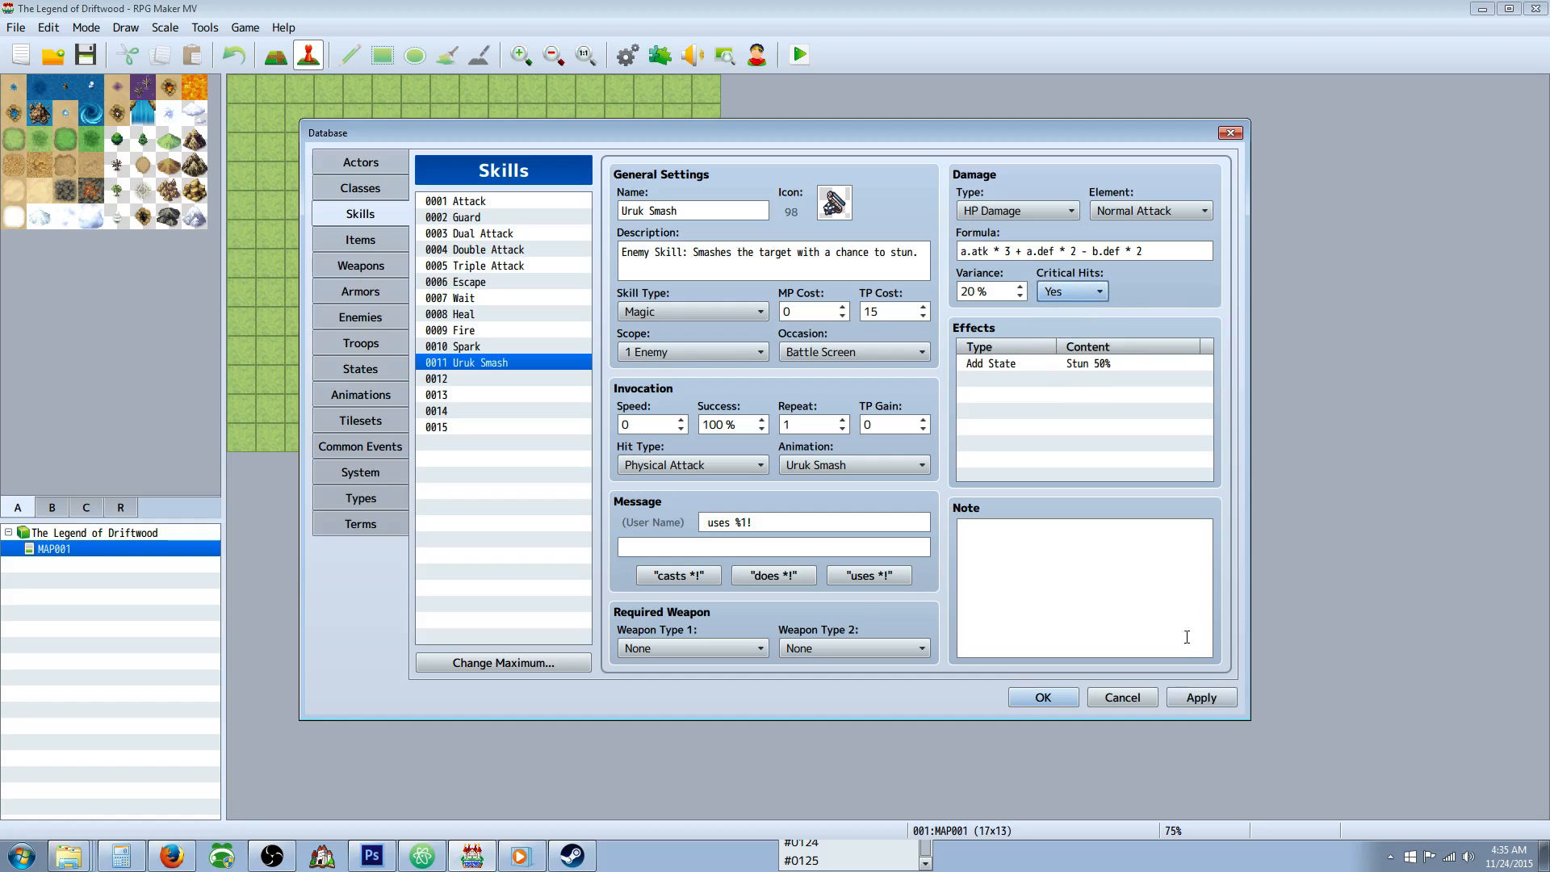
pyautogui.click(1211, 698)
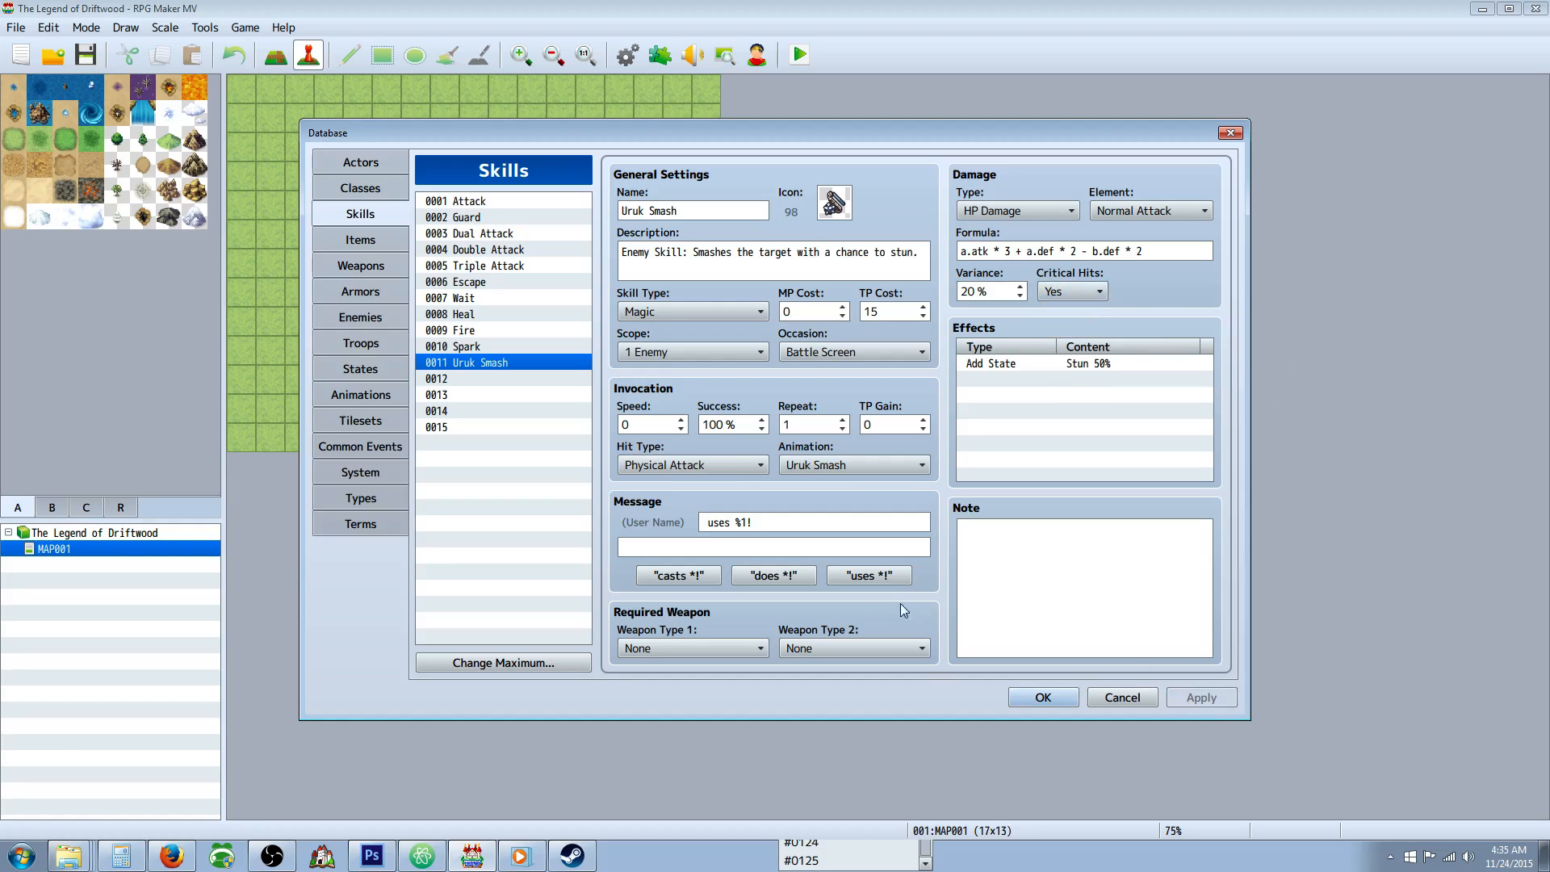
# Add Uruk Smash to the Uruks enemy's action patterns with rating 4 and the Always condition.
pyautogui.click(360, 318)
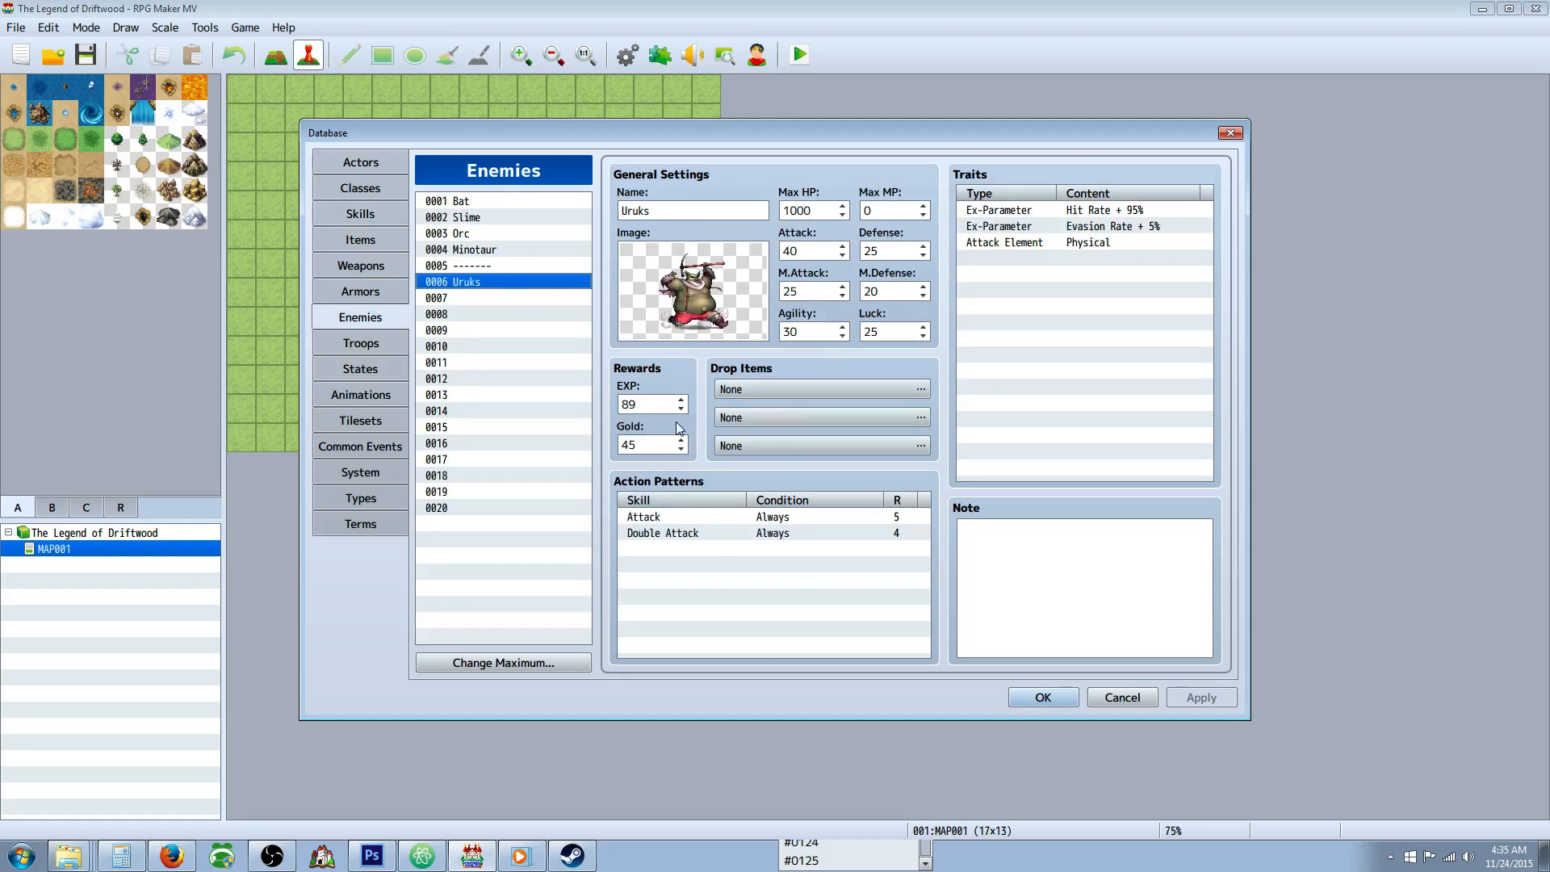
pyautogui.rightClick(701, 543)
pyautogui.click(795, 555)
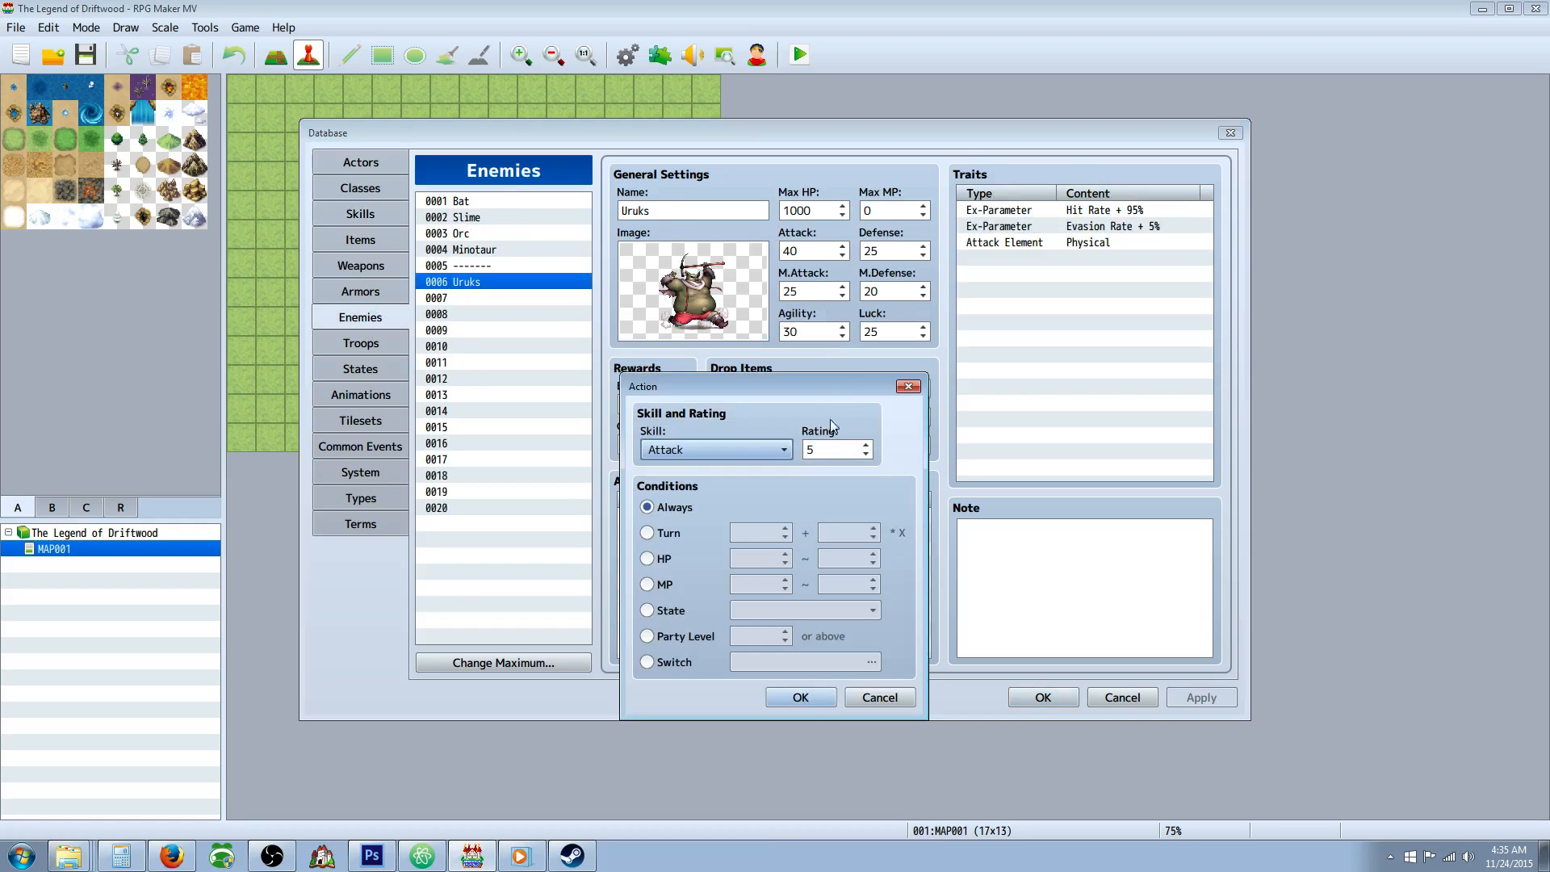
pyautogui.click(756, 456)
pyautogui.click(686, 656)
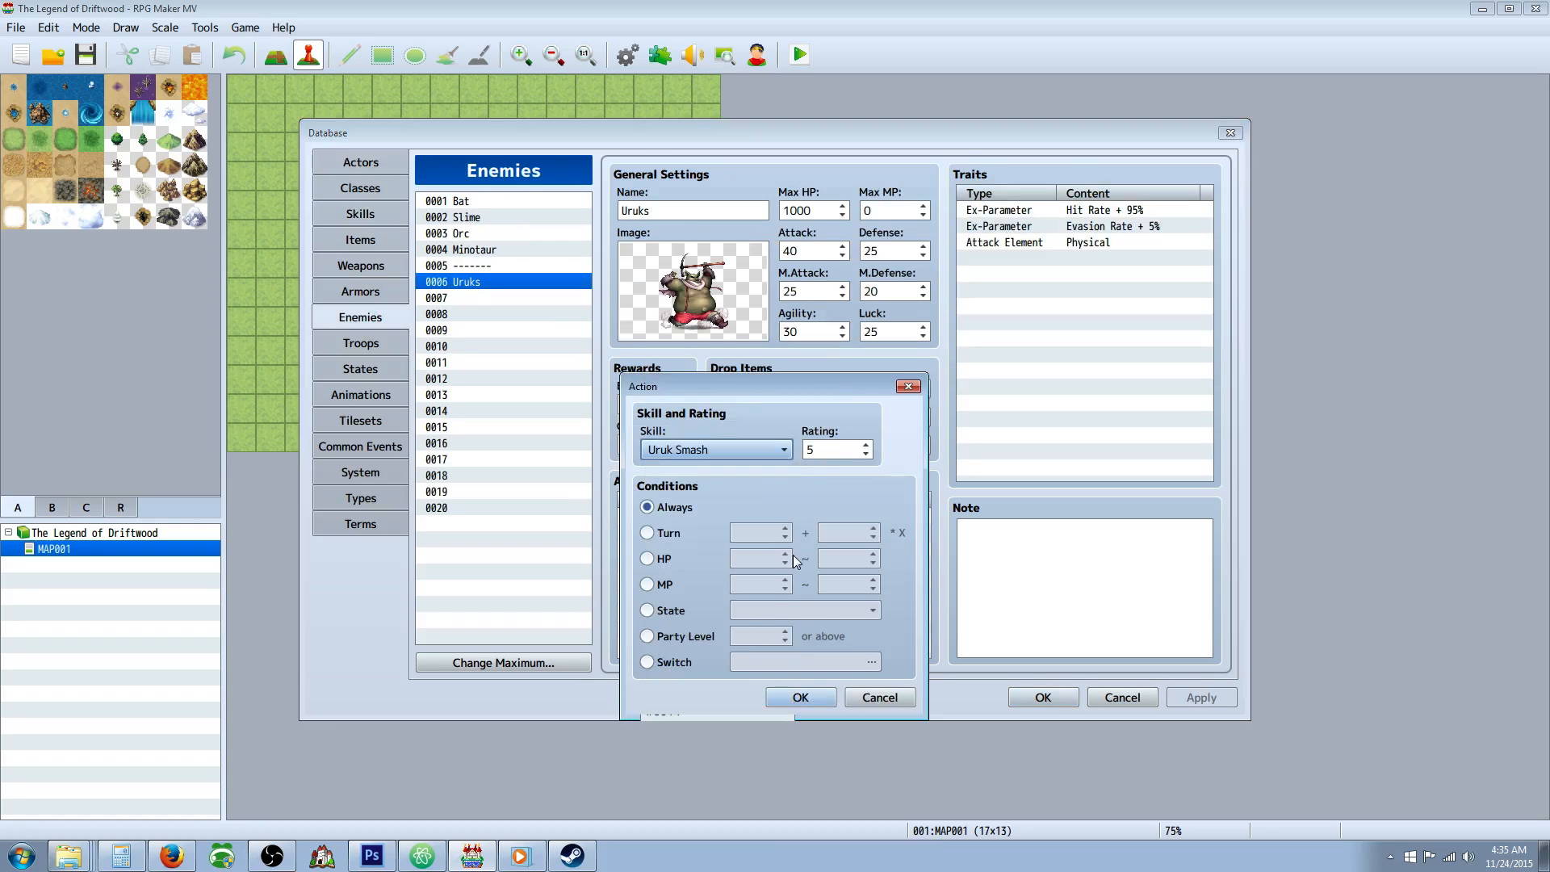
pyautogui.click(865, 454)
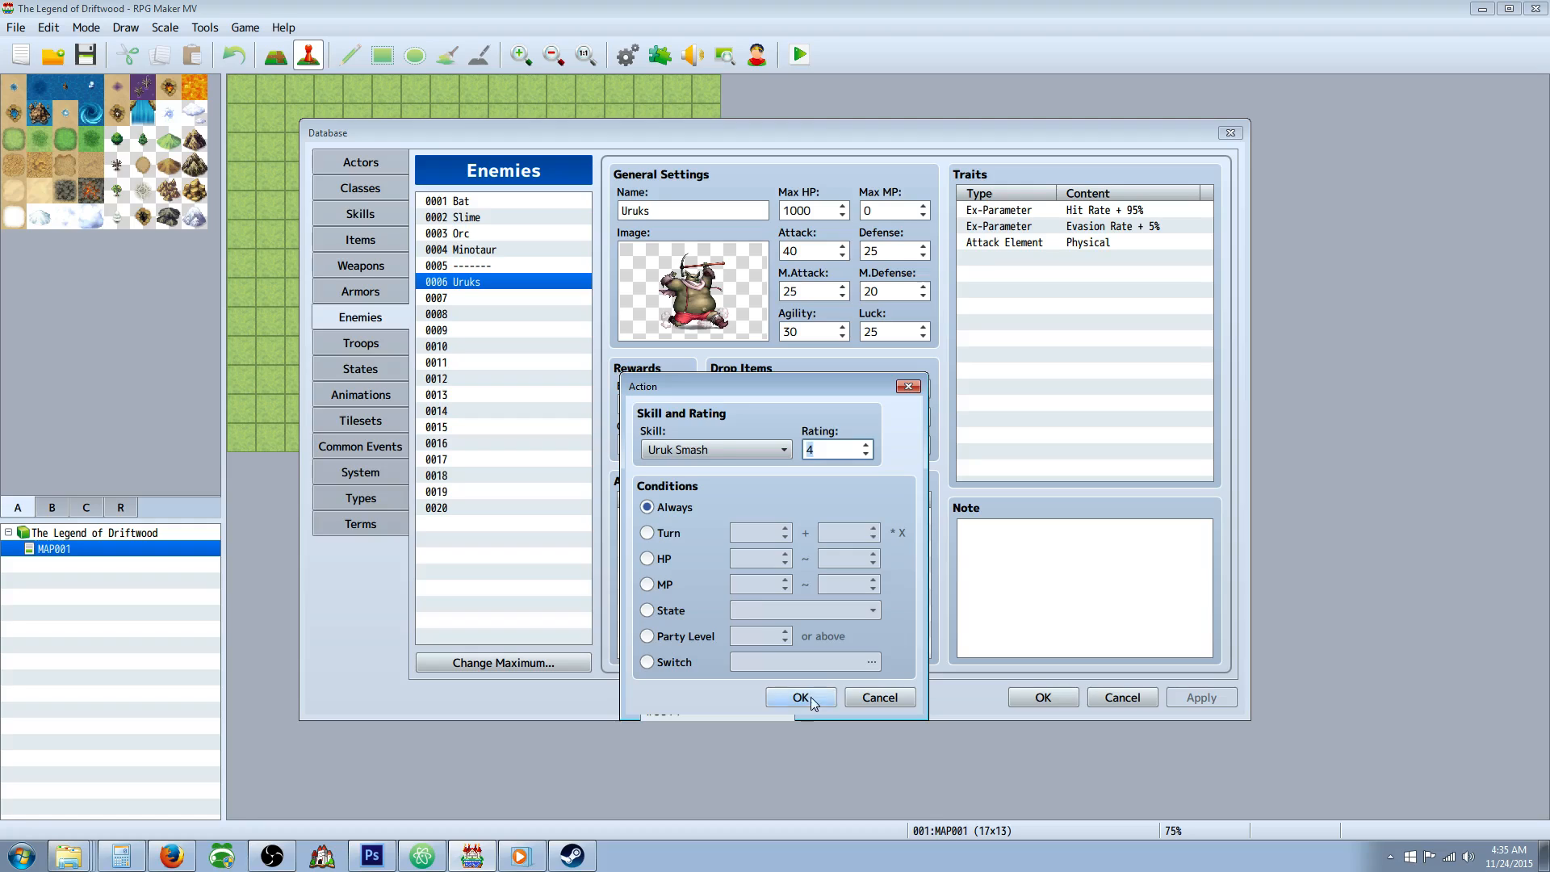
pyautogui.click(801, 697)
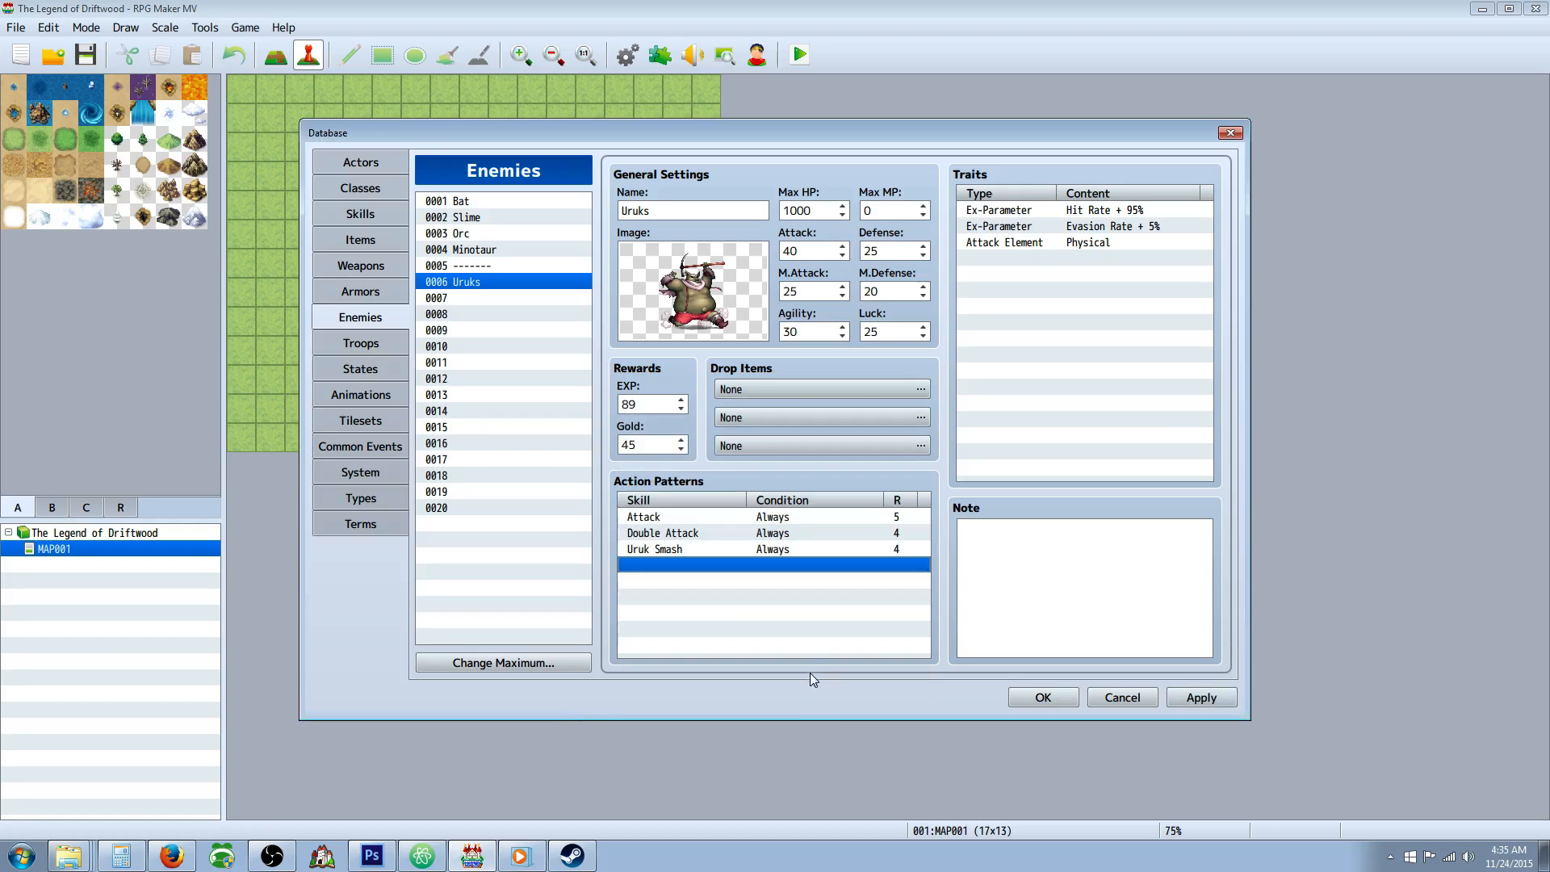
# Lower the rating of the Uruks enemy's Double Attack action to 3.
pyautogui.click(731, 535)
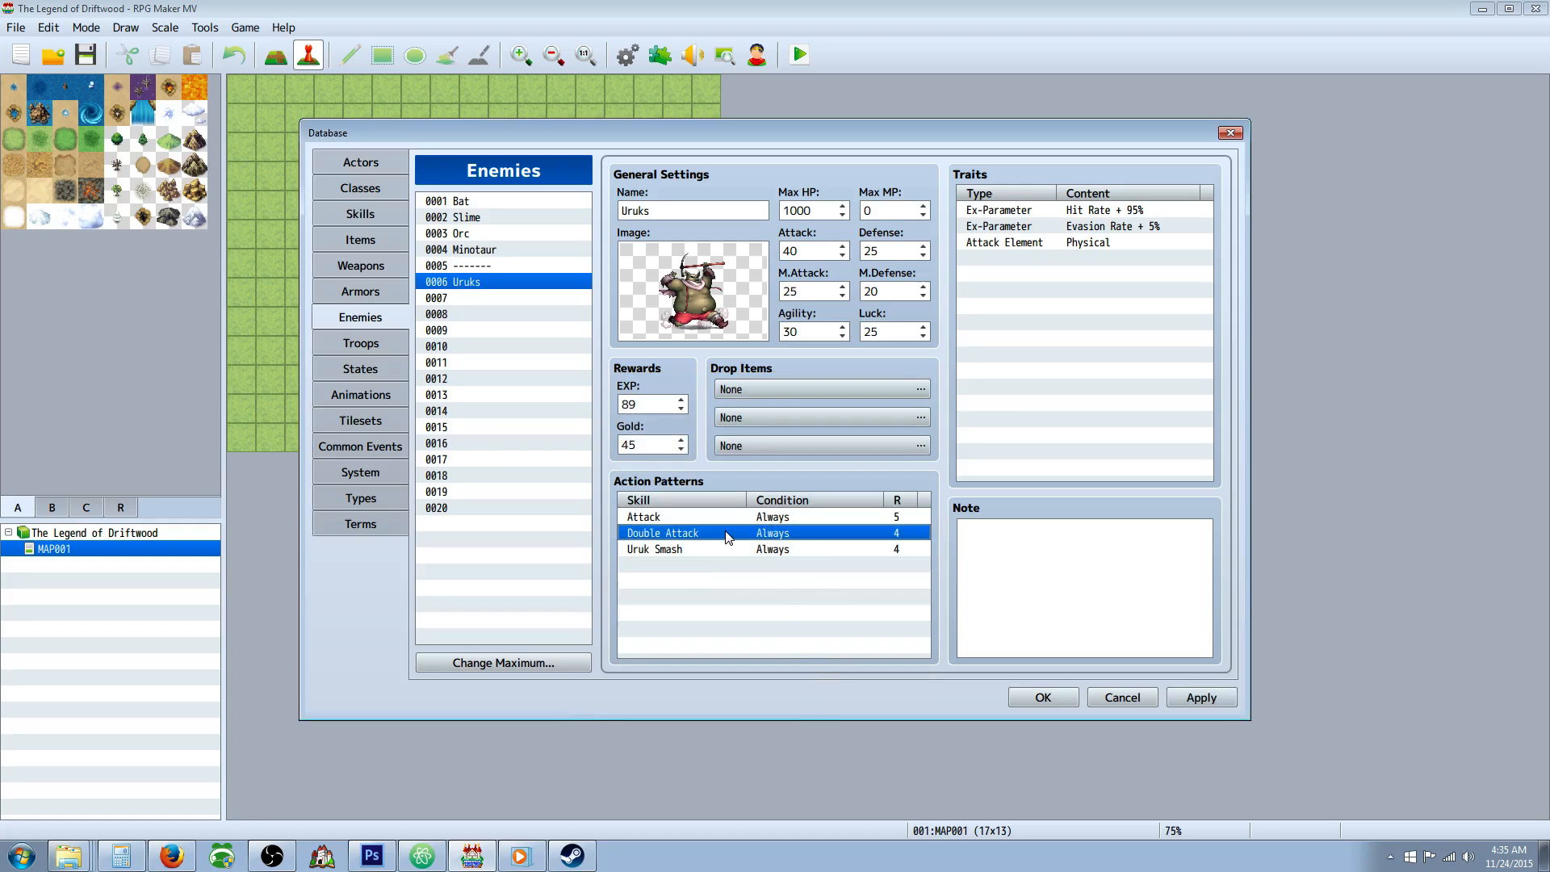
pyautogui.rightClick(729, 537)
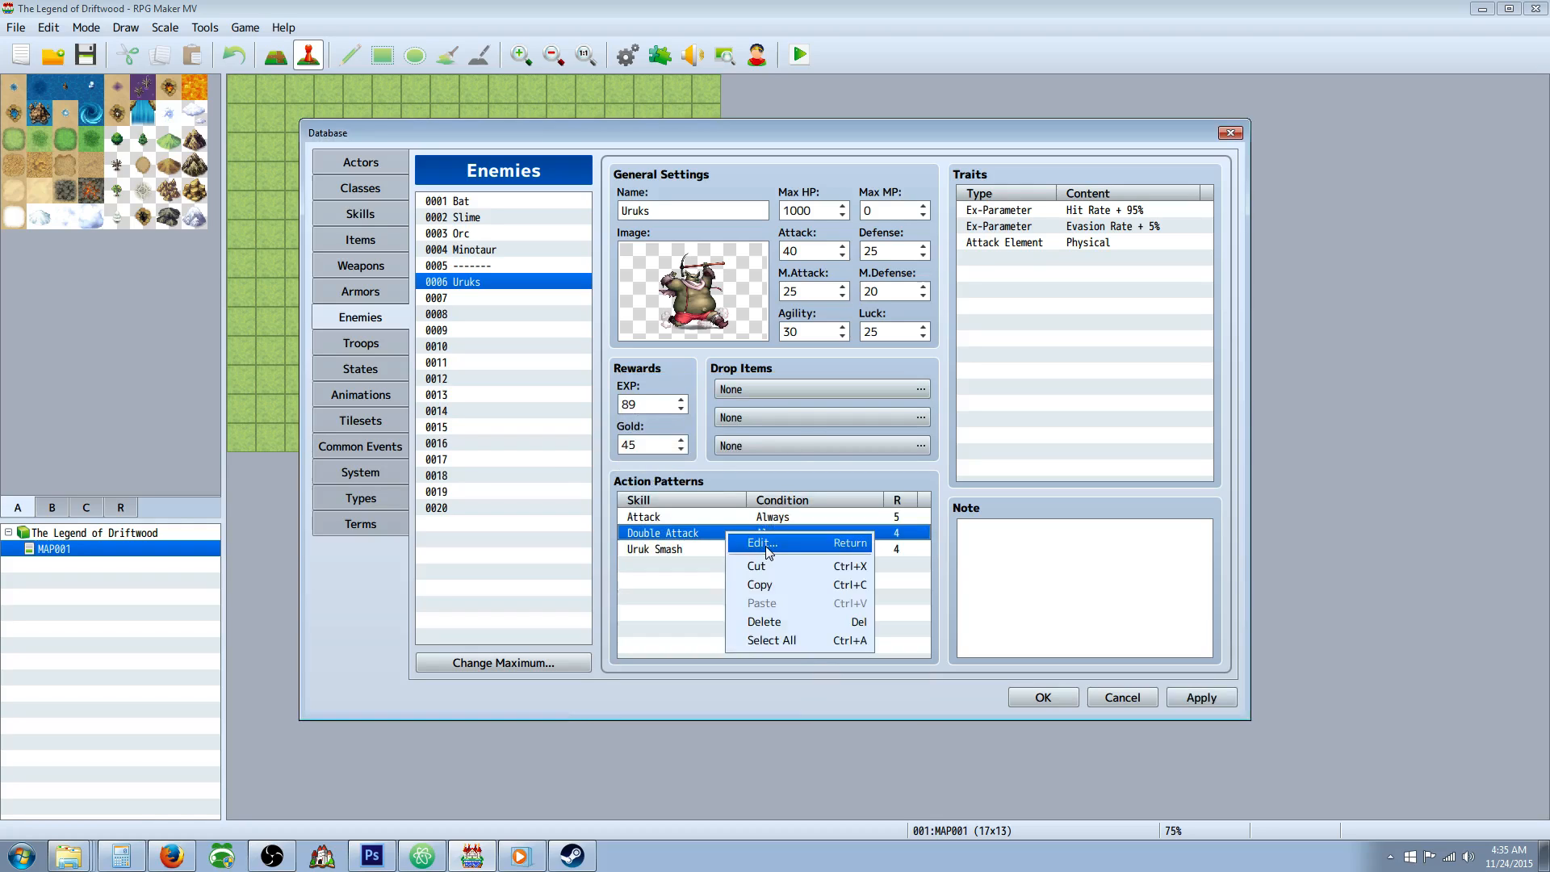
pyautogui.click(763, 544)
pyautogui.click(865, 453)
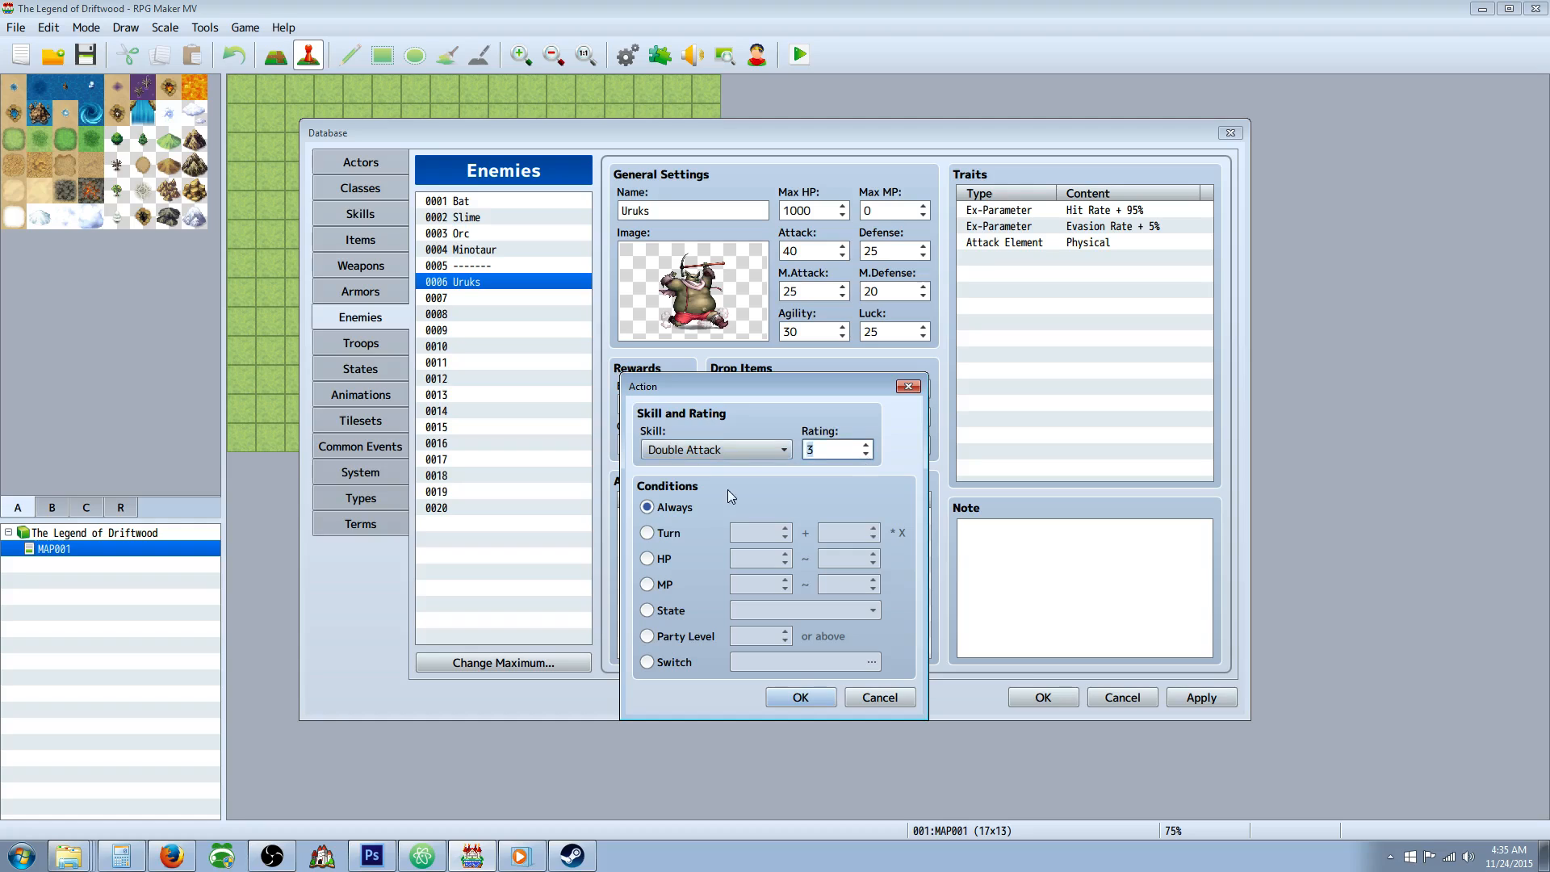
pyautogui.click(802, 698)
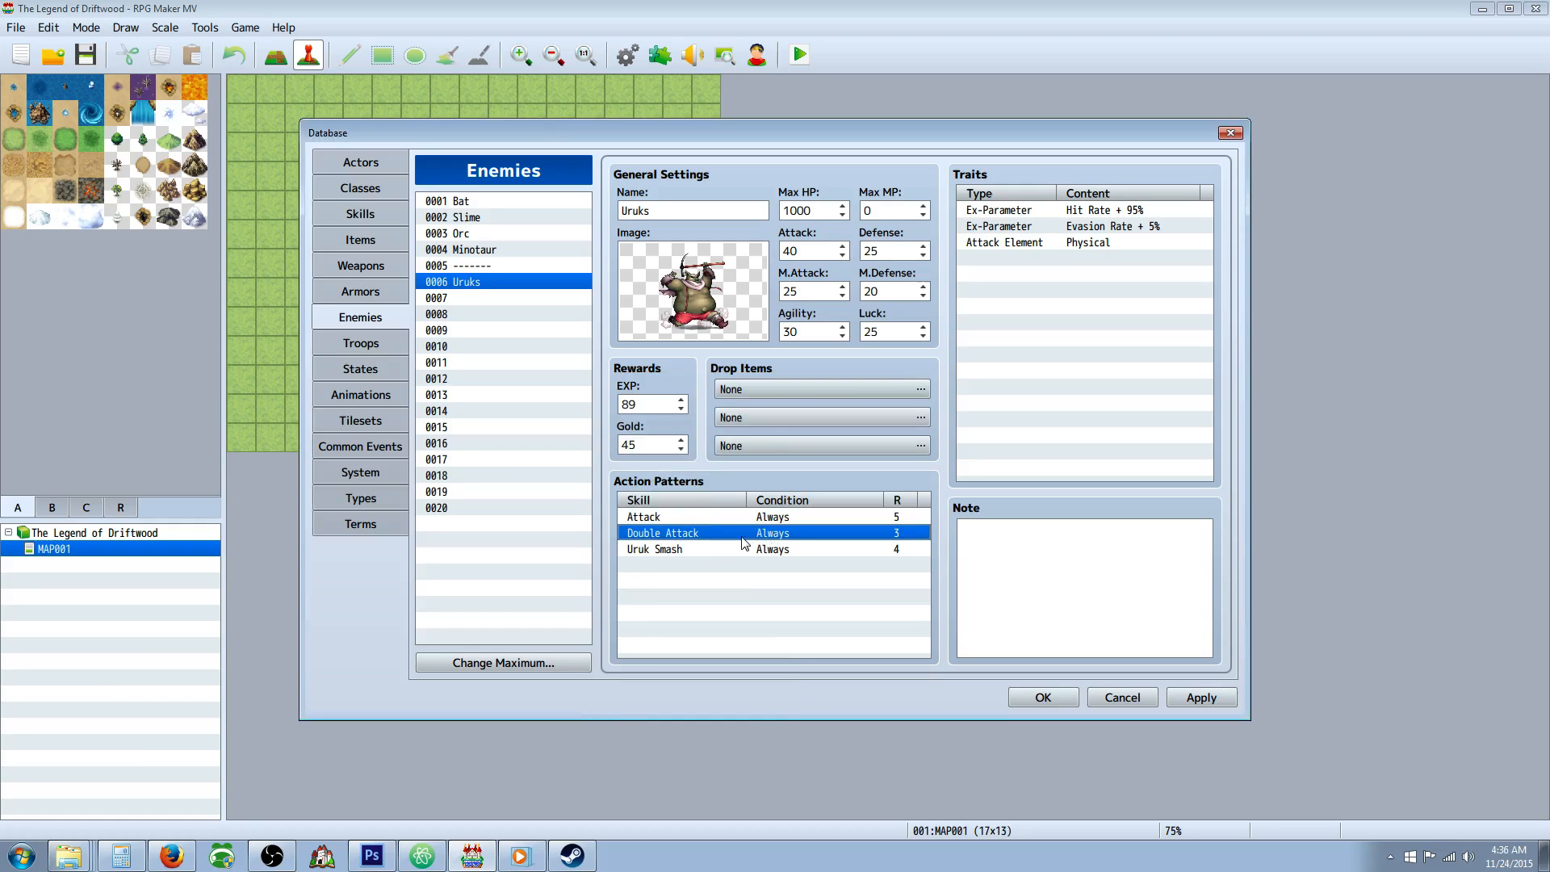
# Move Uruk Smash above Double Attack in the Uruks enemy's action patterns and apply the change.
pyautogui.rightClick(755, 553)
pyautogui.click(795, 640)
pyautogui.rightClick(753, 531)
pyautogui.click(782, 601)
pyautogui.click(1177, 698)
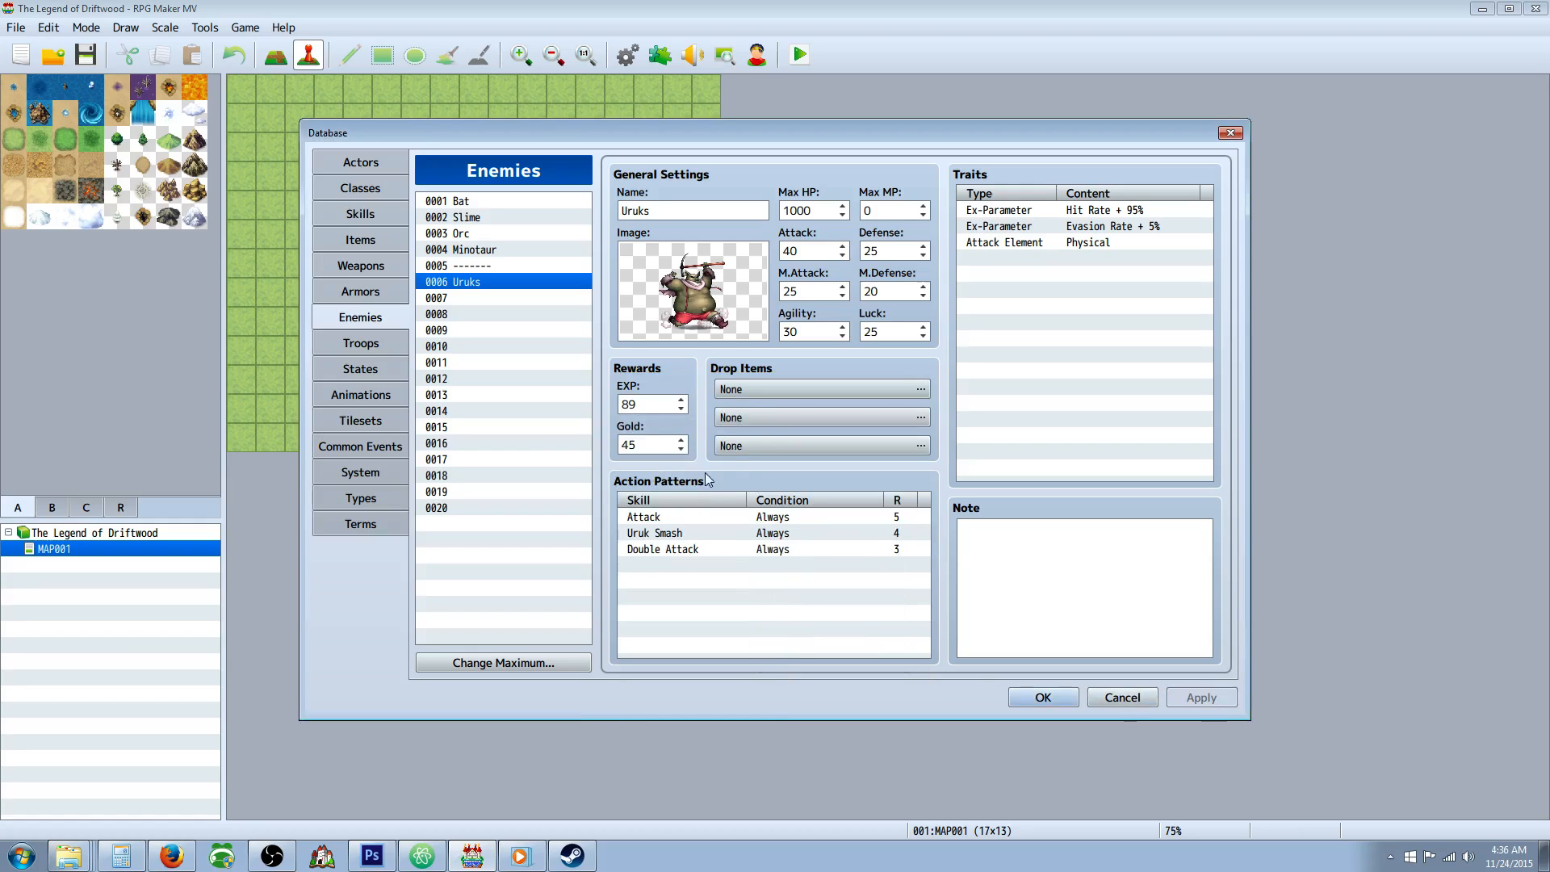
pyautogui.click(921, 389)
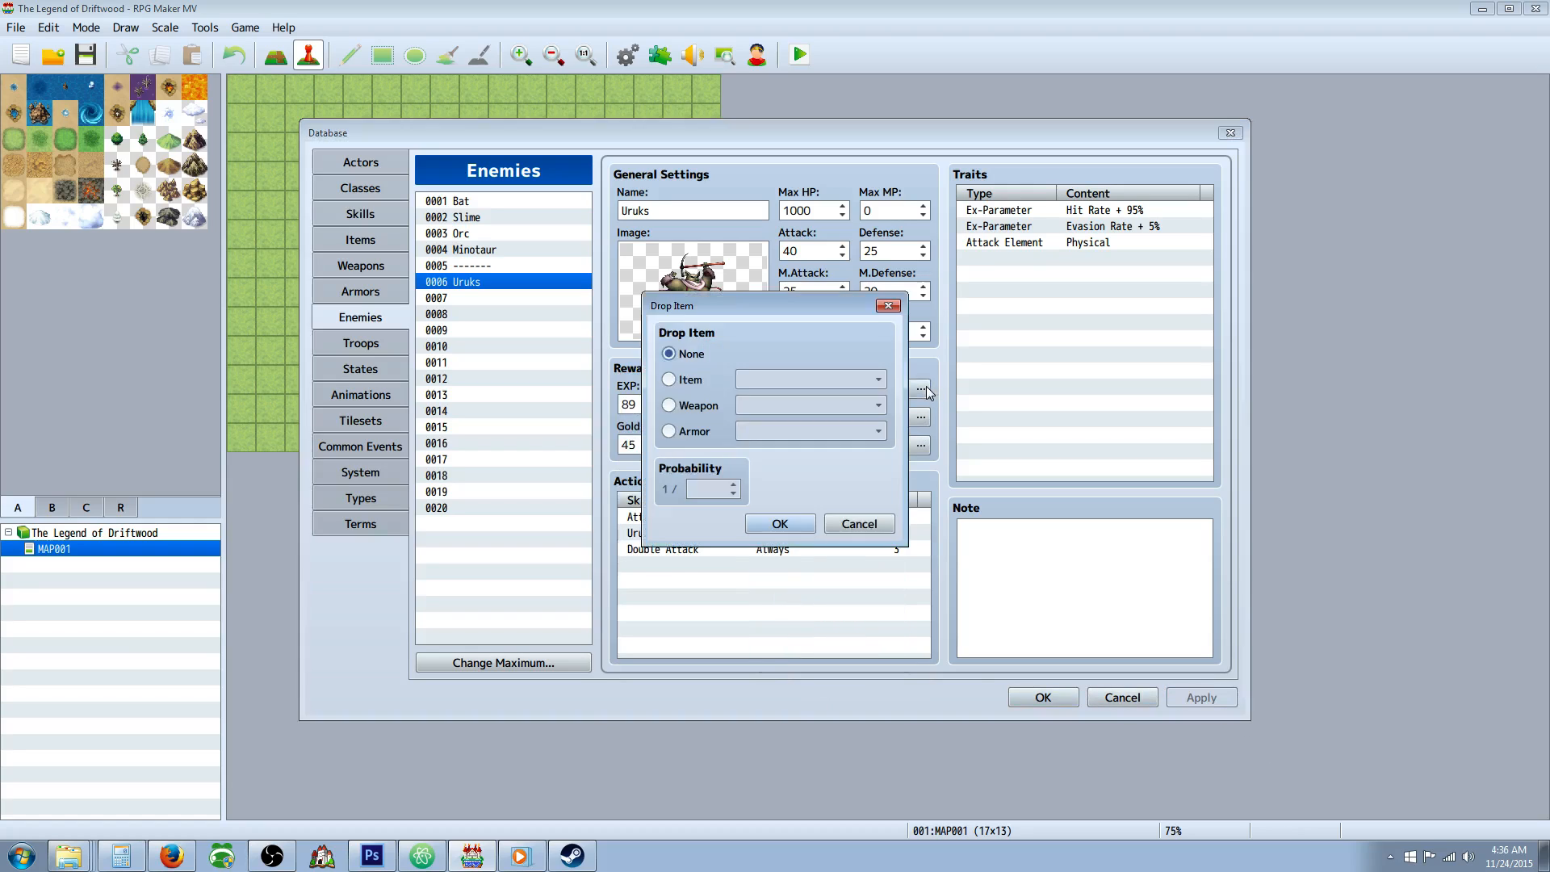
pyautogui.click(686, 379)
pyautogui.click(811, 379)
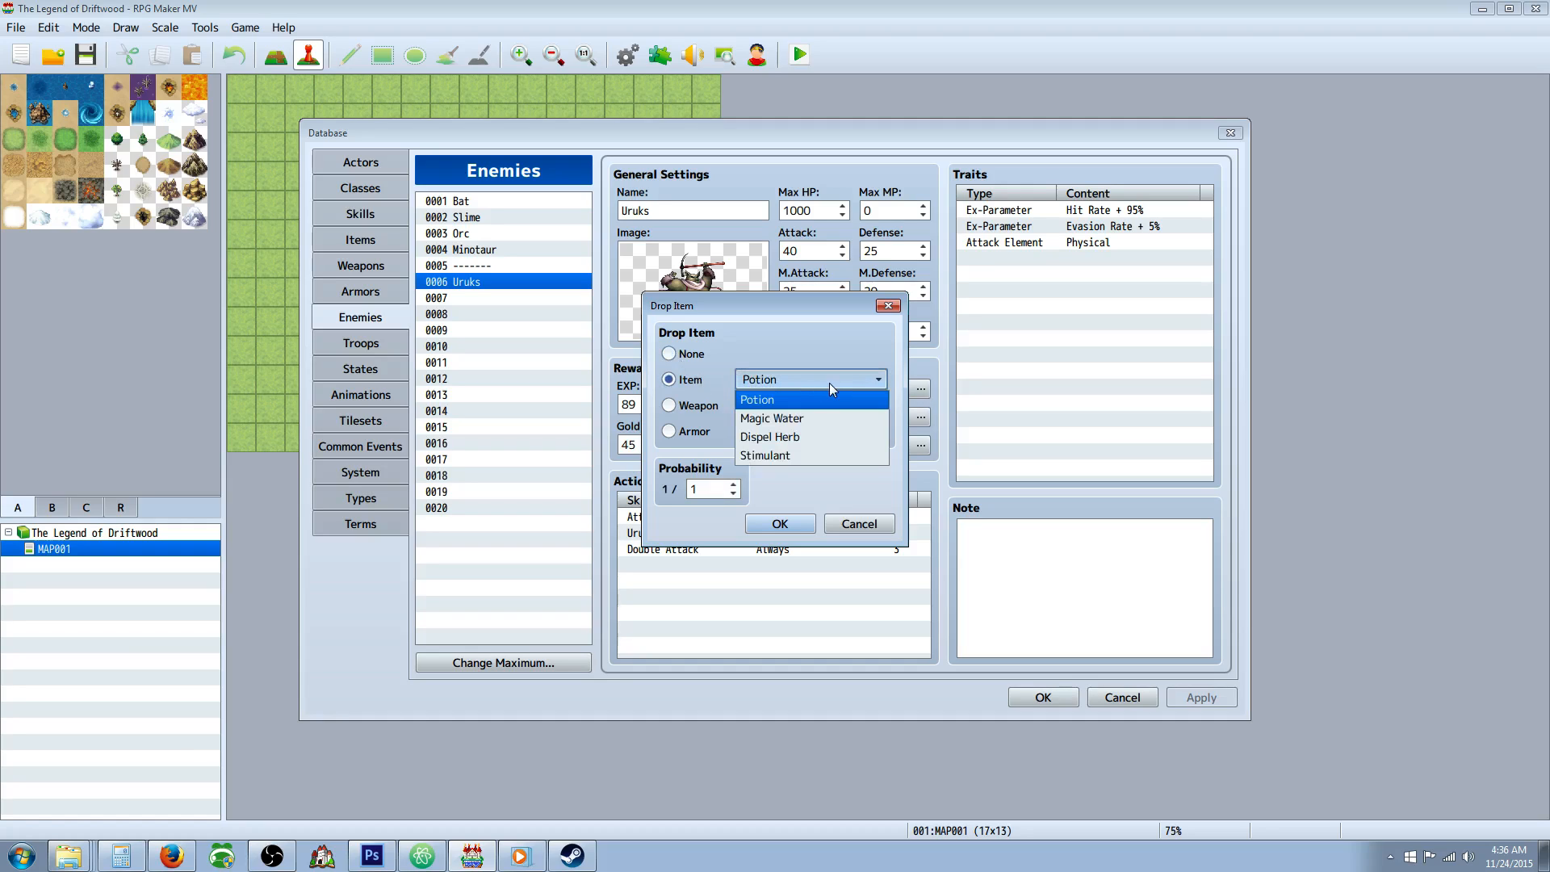
pyautogui.click(830, 382)
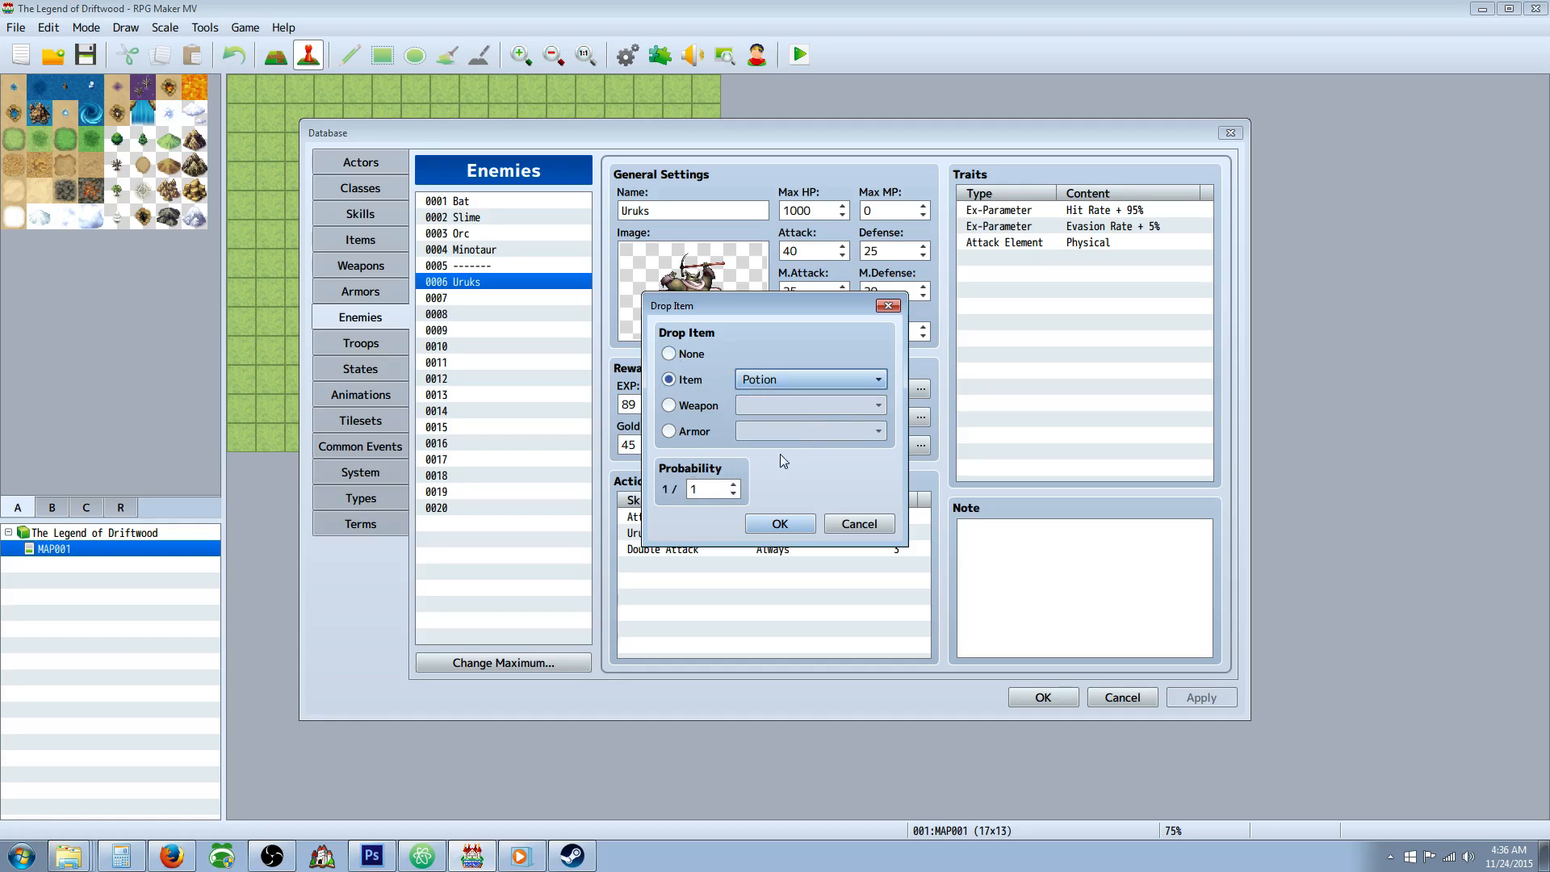
# Switch to Windows Media Player, adjust the music volume and minimize the player.
pyautogui.click(521, 858)
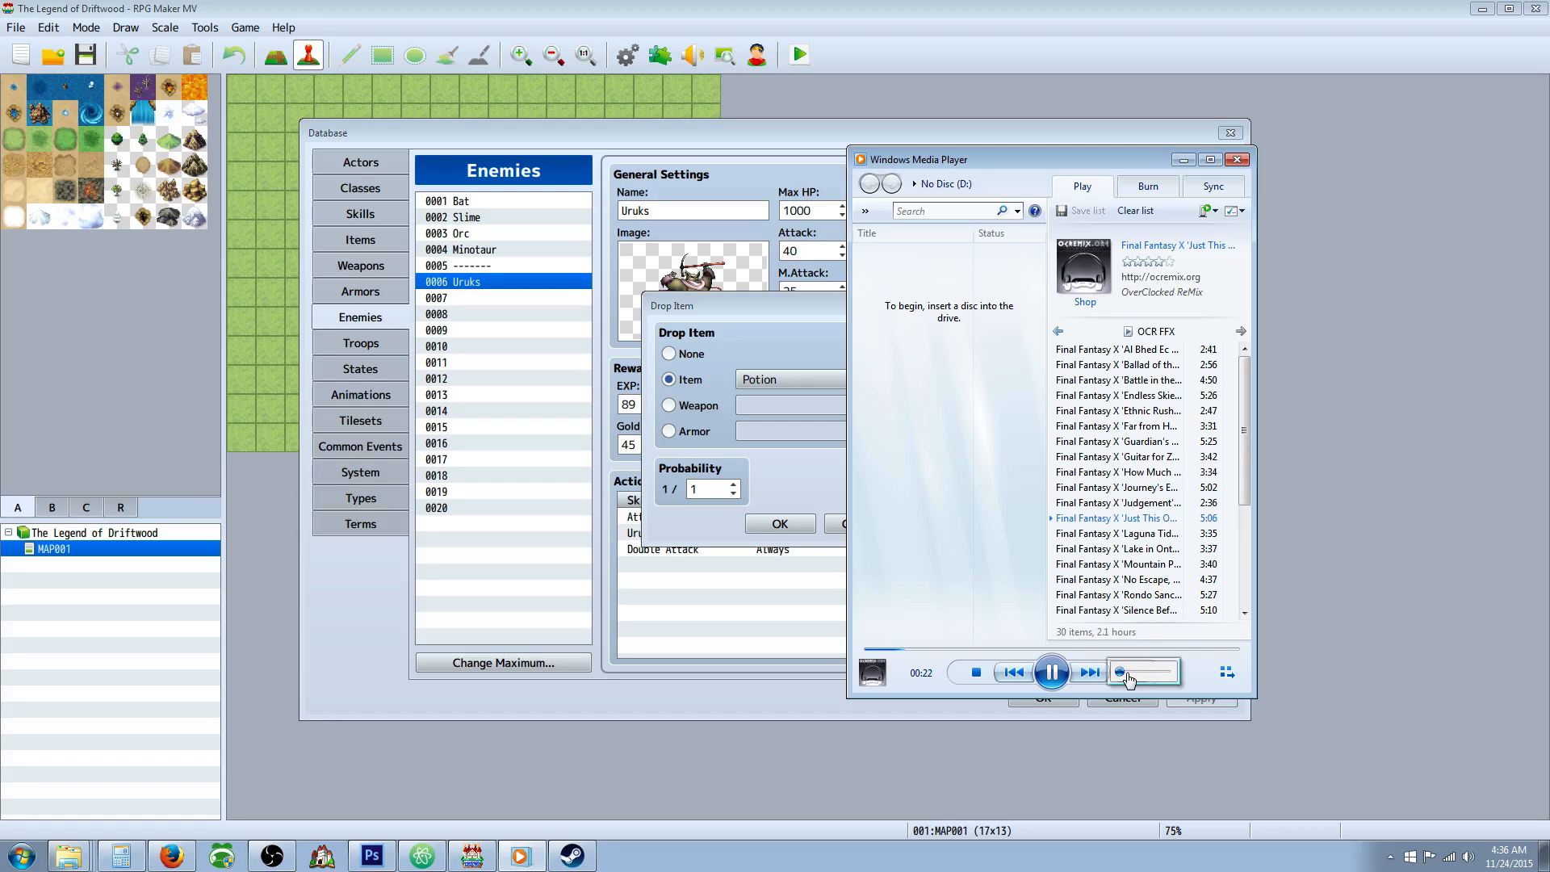
pyautogui.click(1138, 671)
pyautogui.click(1184, 160)
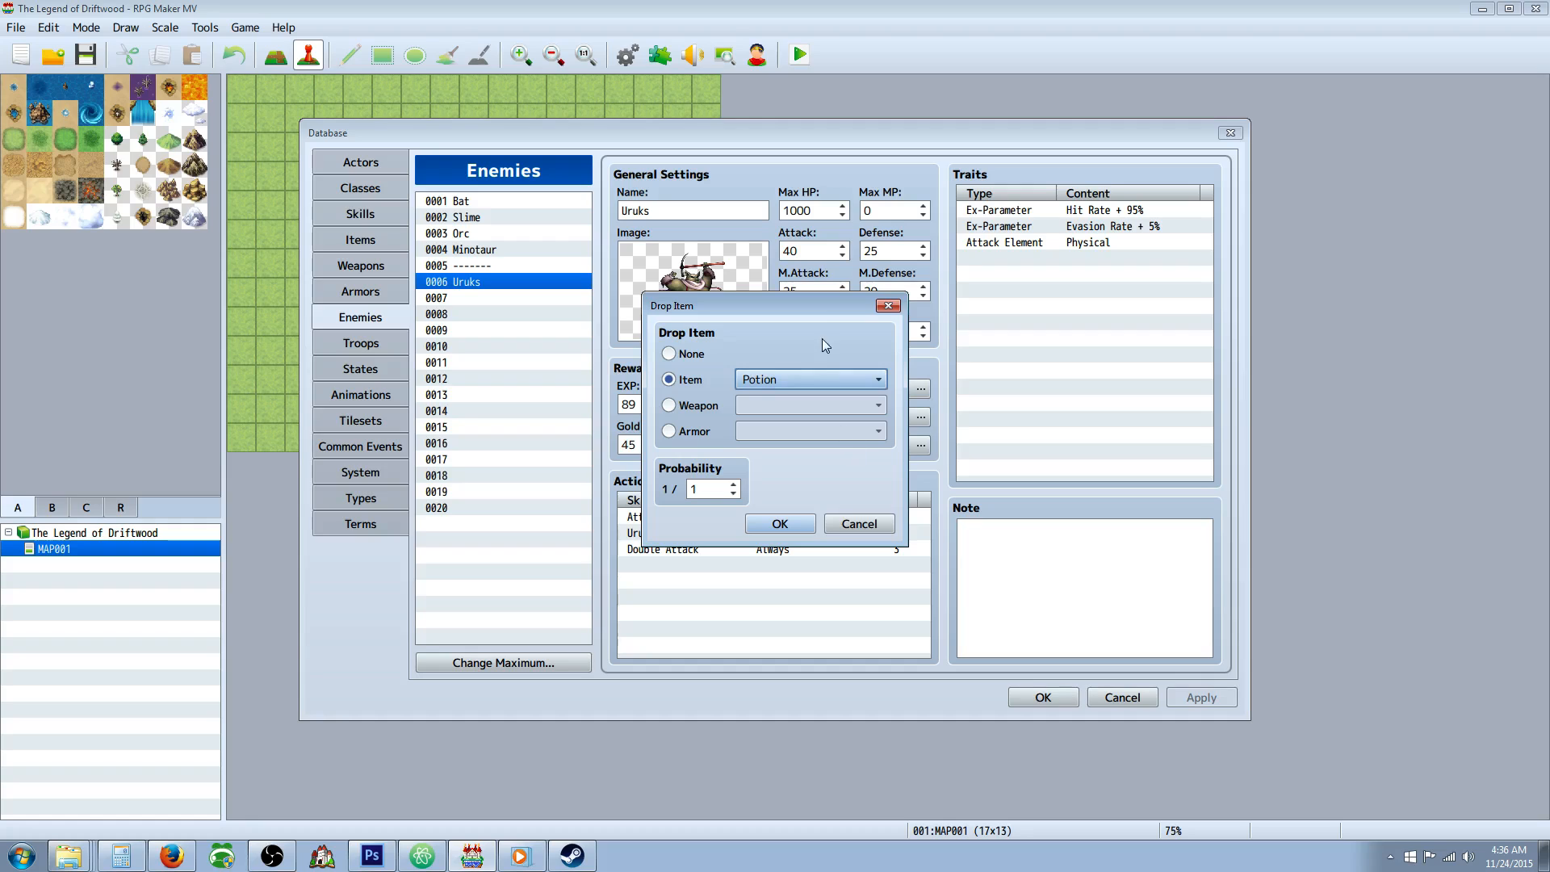
# Discard the pending drop item and raise the maximum number of items in the Items database to 10.
pyautogui.click(859, 523)
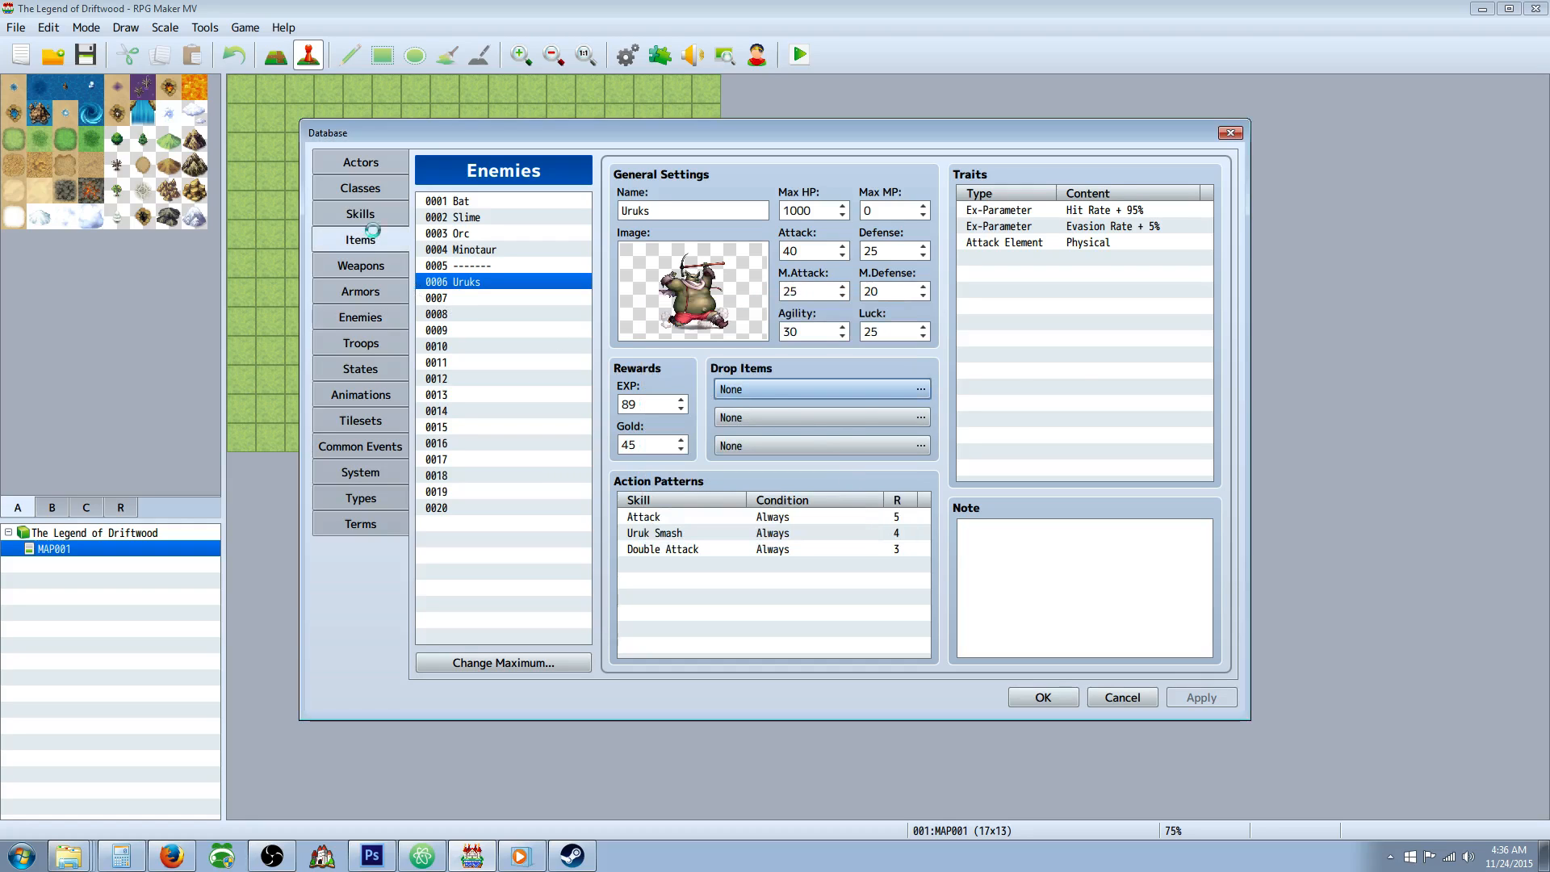
pyautogui.click(373, 237)
pyautogui.click(494, 663)
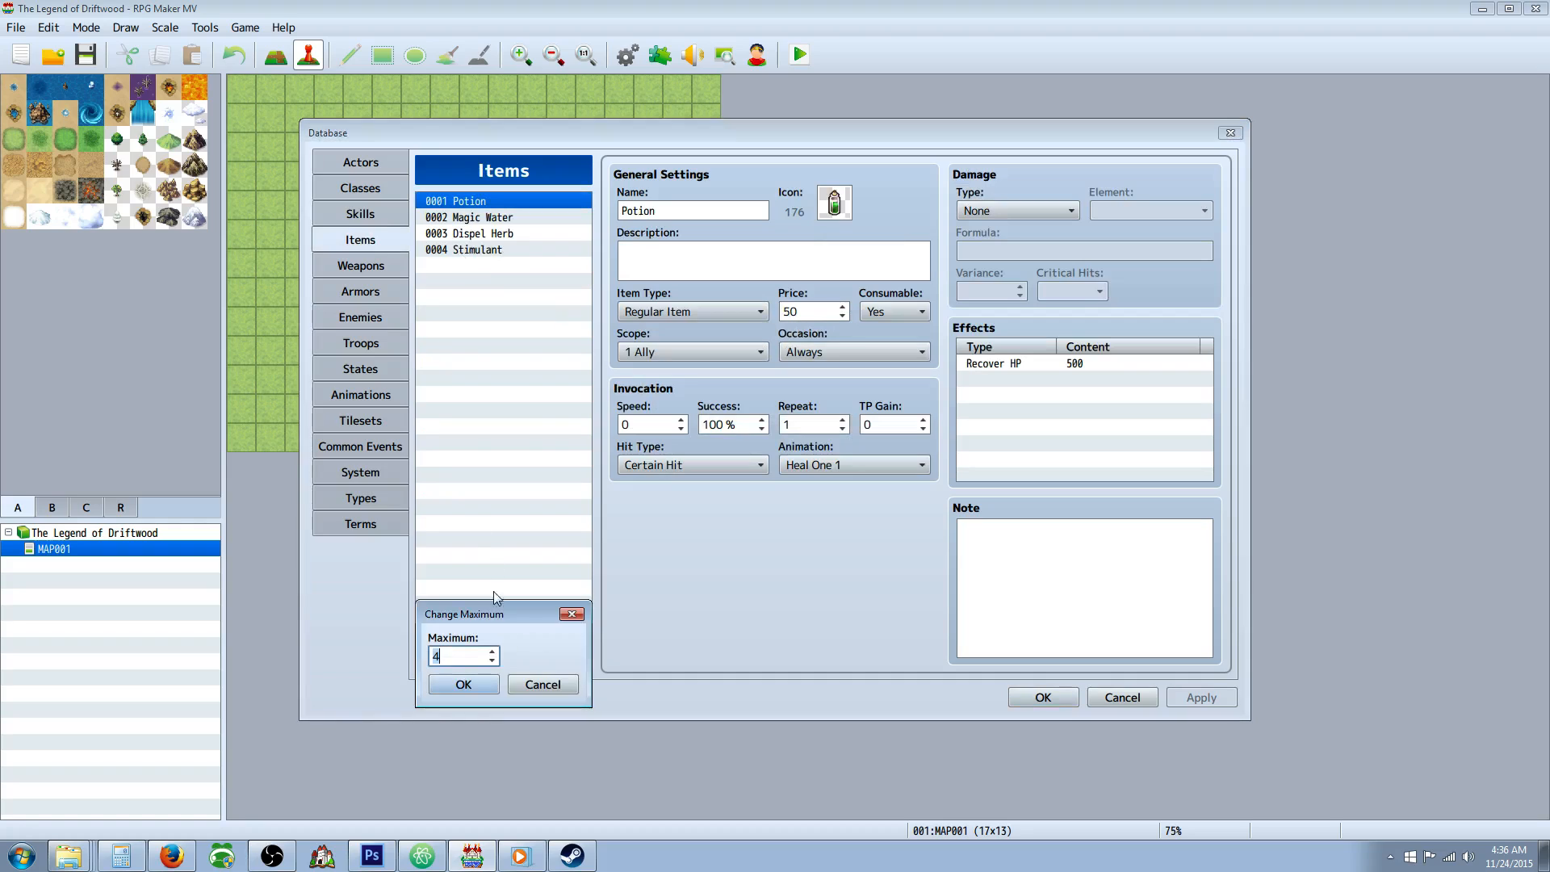
pyautogui.click(493, 649)
pyautogui.click(493, 649)
pyautogui.click(493, 649)
pyautogui.click(477, 684)
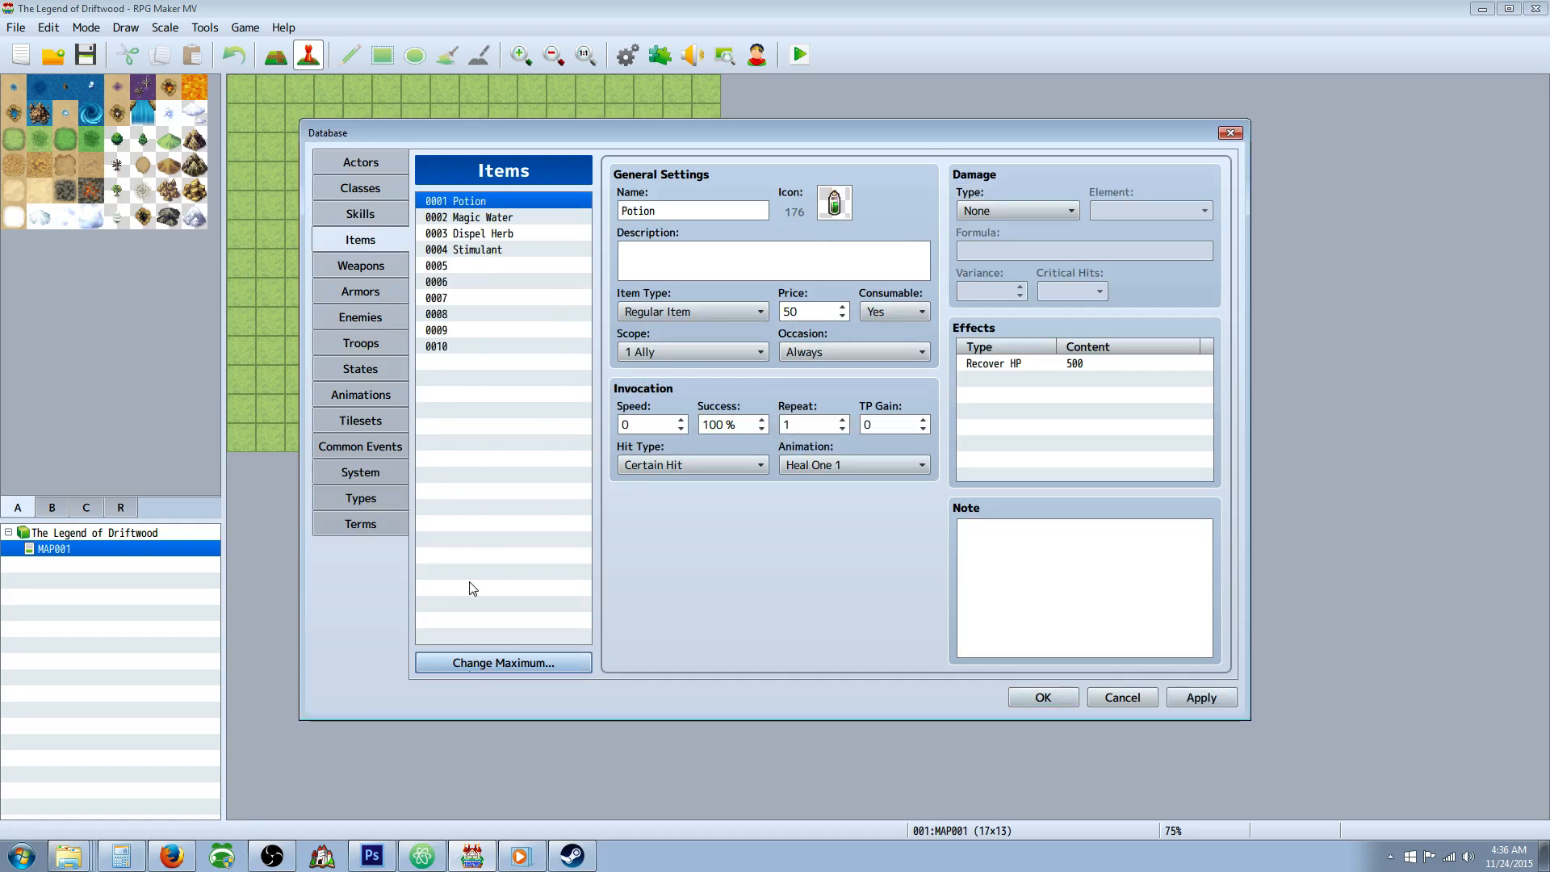
# Name the empty item 0005 "Strong Juice".
pyautogui.click(475, 264)
pyautogui.click(683, 209)
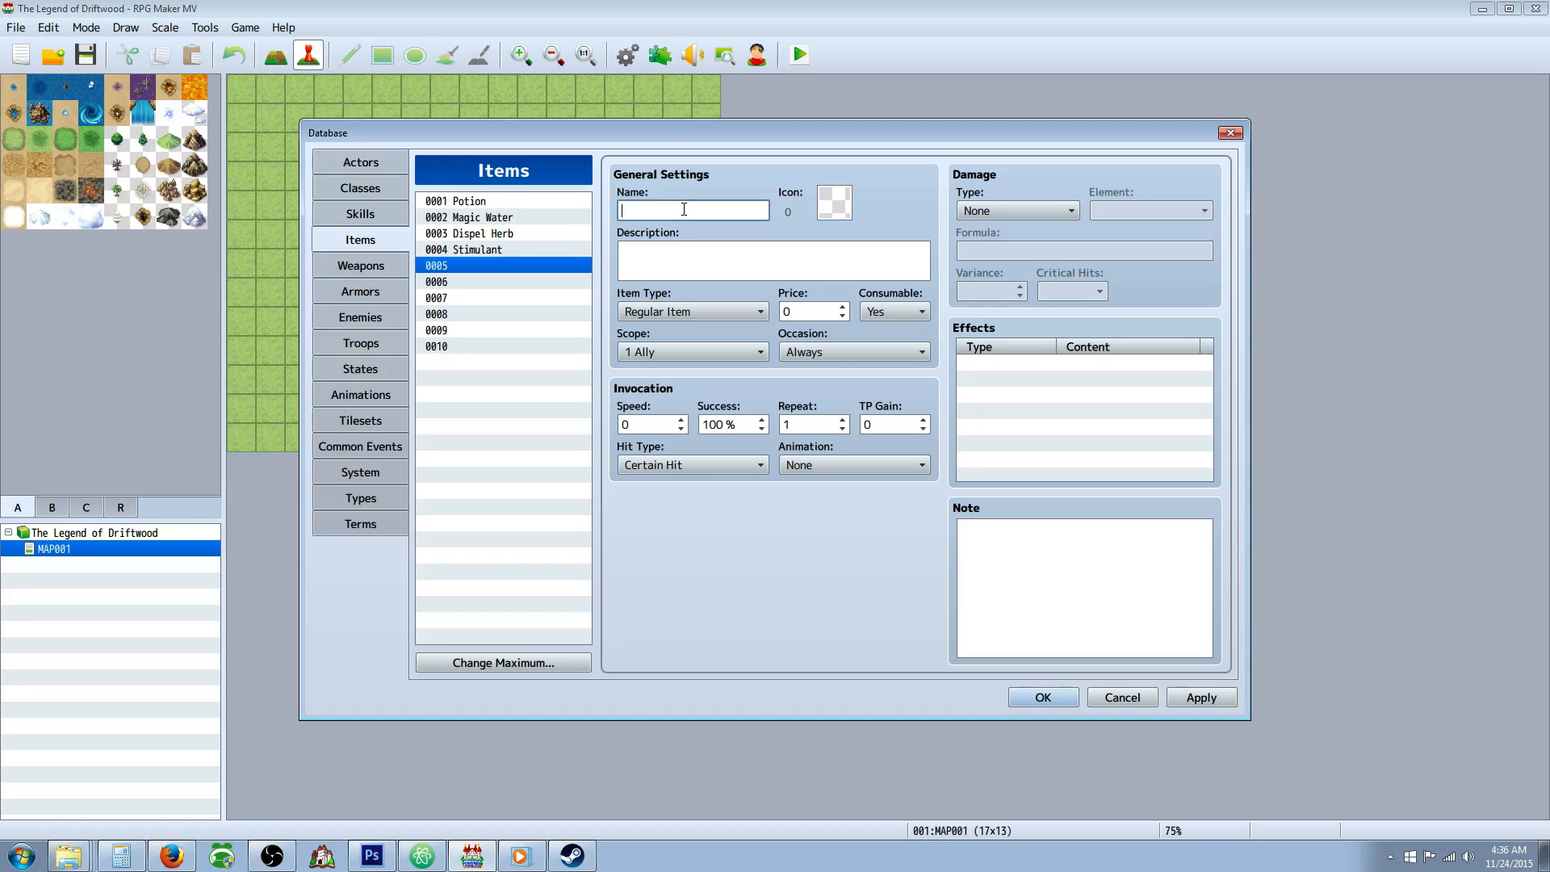
pyautogui.write('Strong Juice')
# Set the Strong Juice item's icon to the orange jar, icon 562.
pyautogui.click(834, 203)
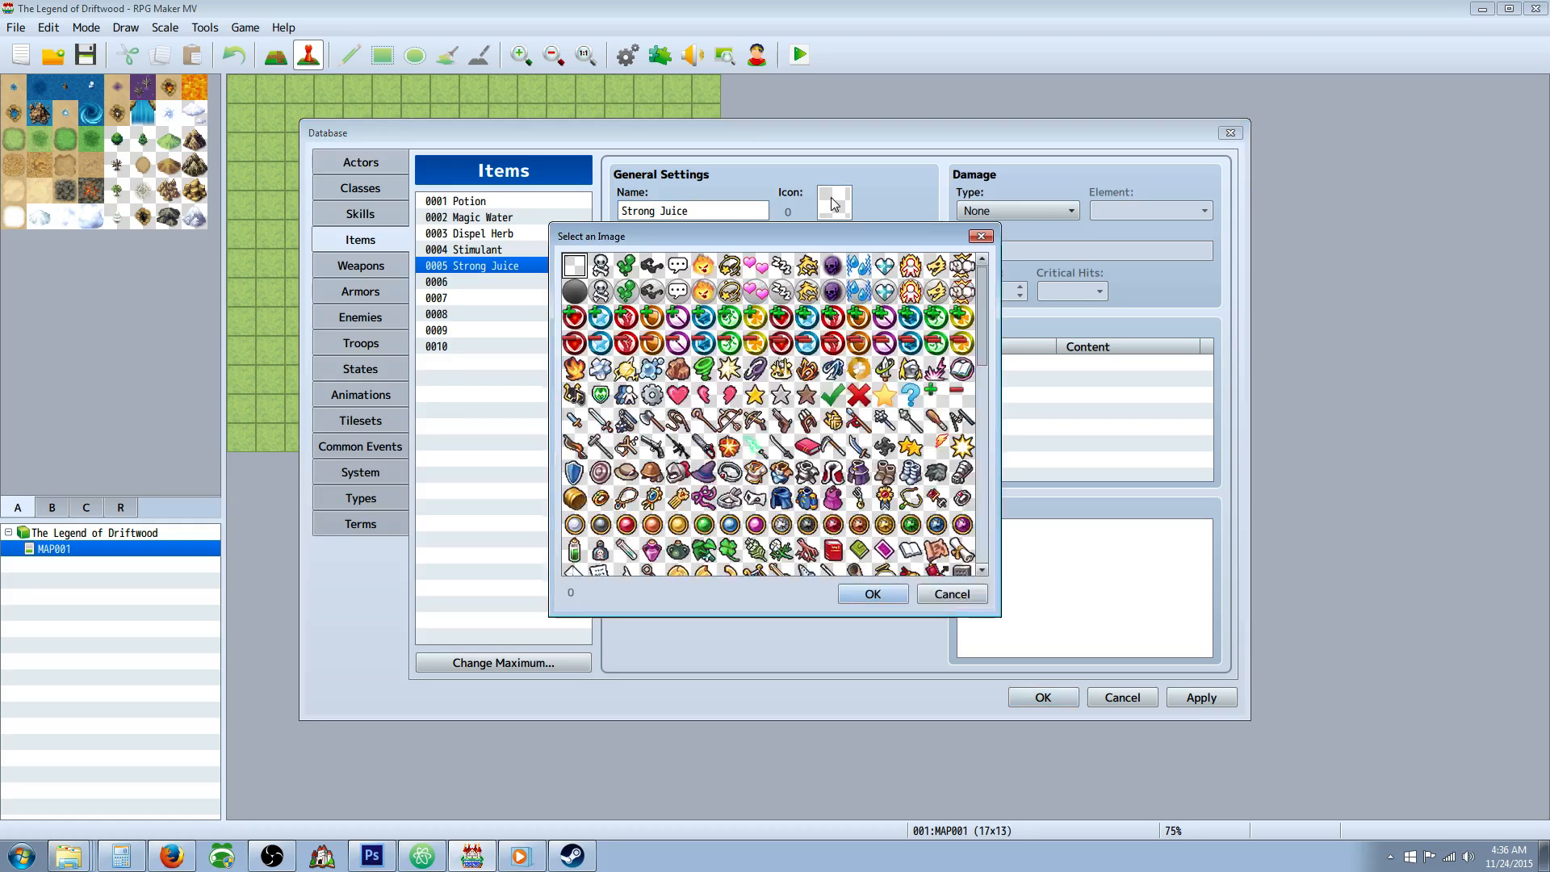
pyautogui.scroll(-10, 801, 407)
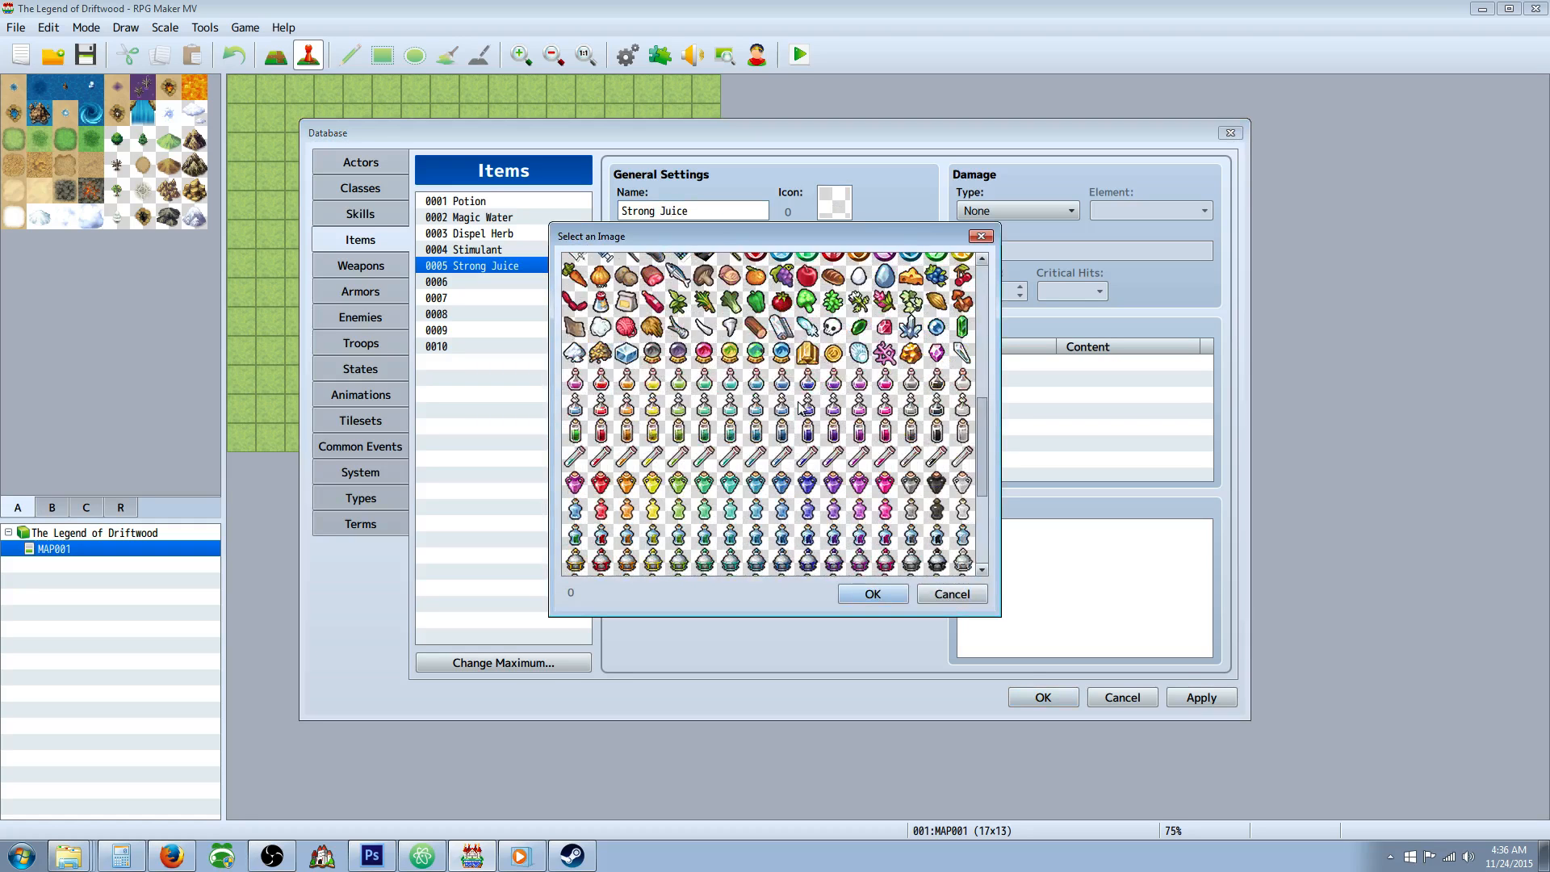
pyautogui.scroll(-3, 759, 404)
pyautogui.scroll(-1, 661, 373)
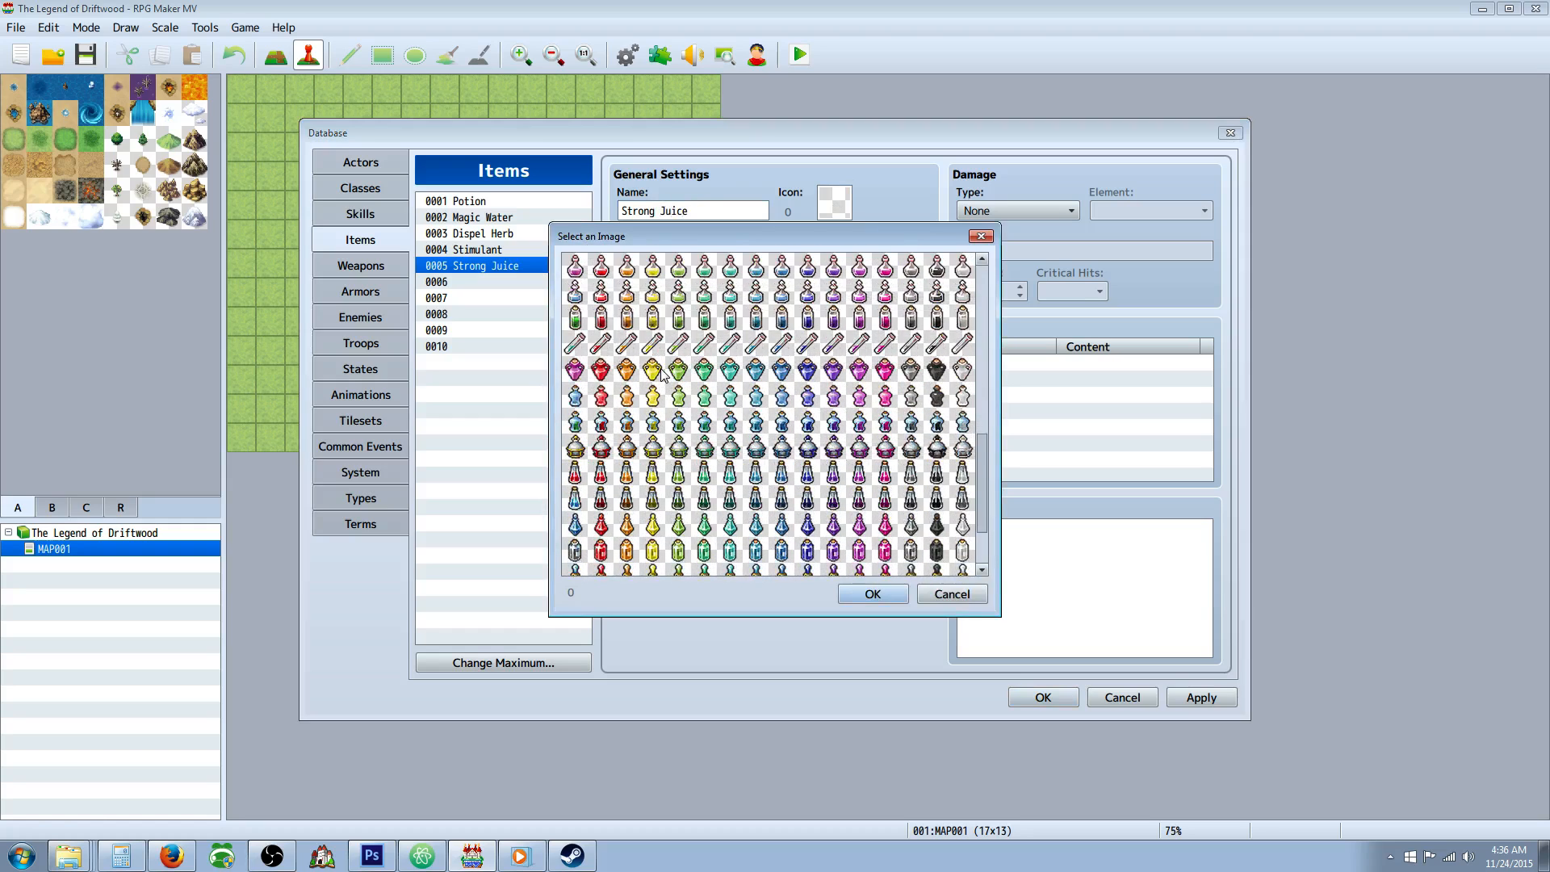
pyautogui.scroll(-3, 660, 373)
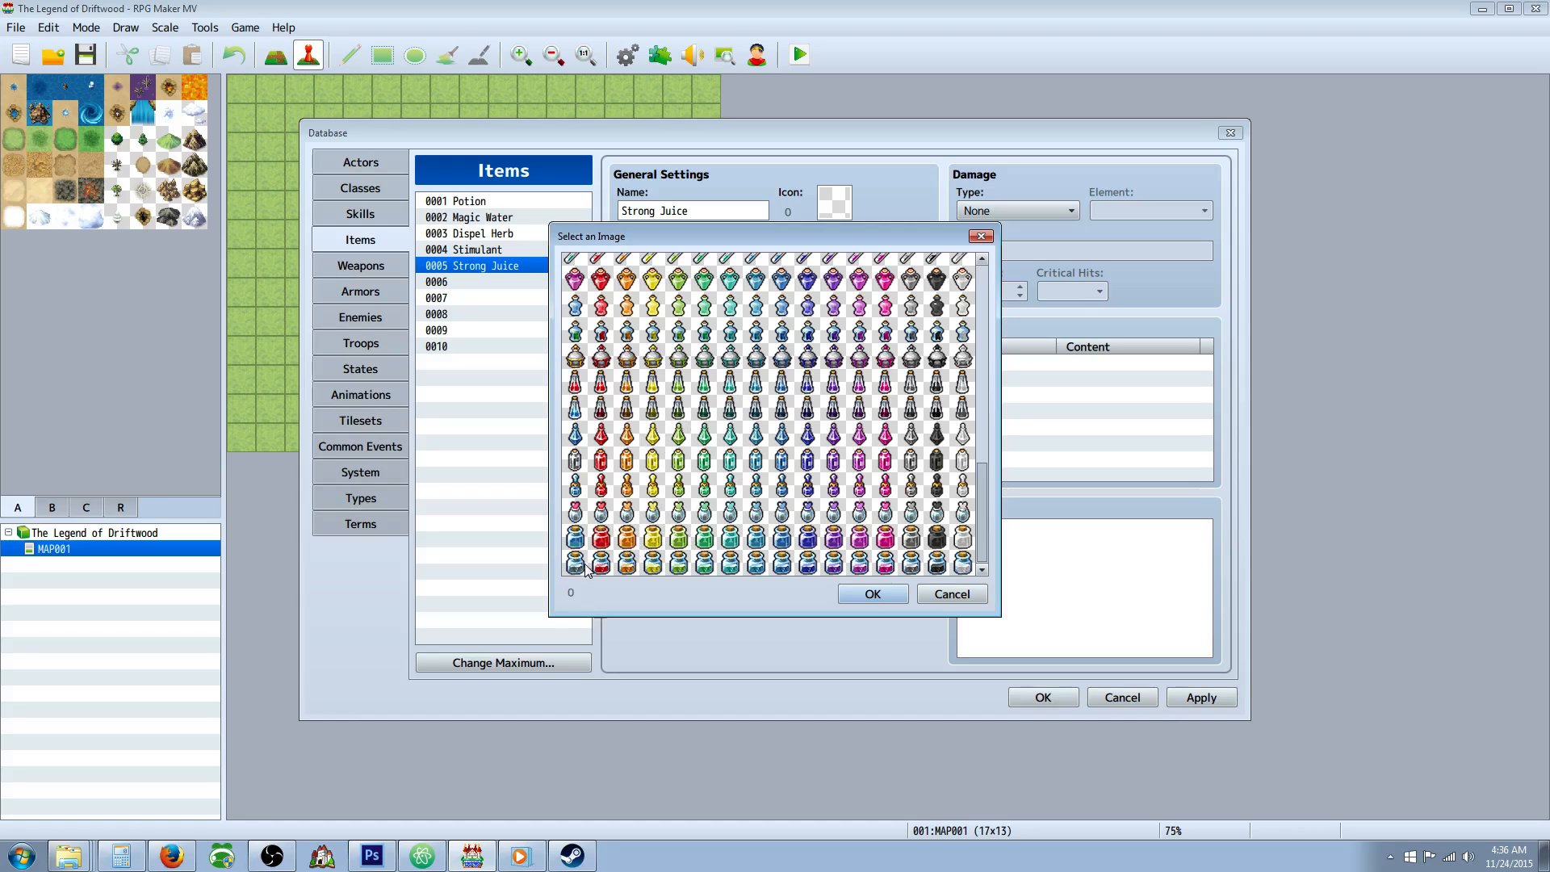
pyautogui.doubleClick(629, 565)
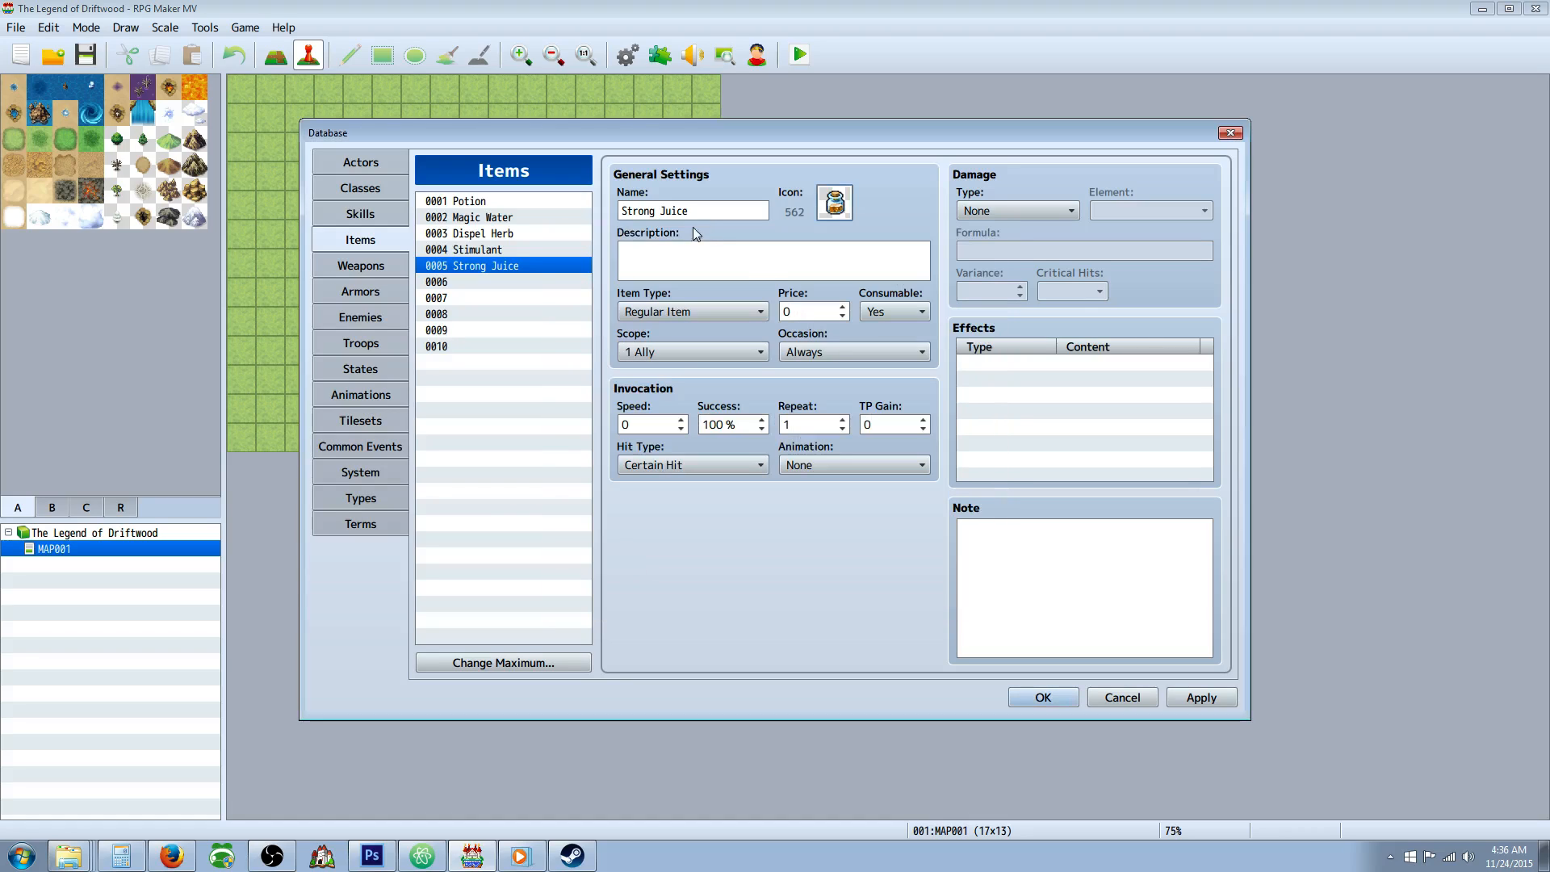
# Add a Recover HP effect of 25% + 100 to Strong Juice.
pyautogui.rightClick(1022, 375)
pyautogui.click(1041, 371)
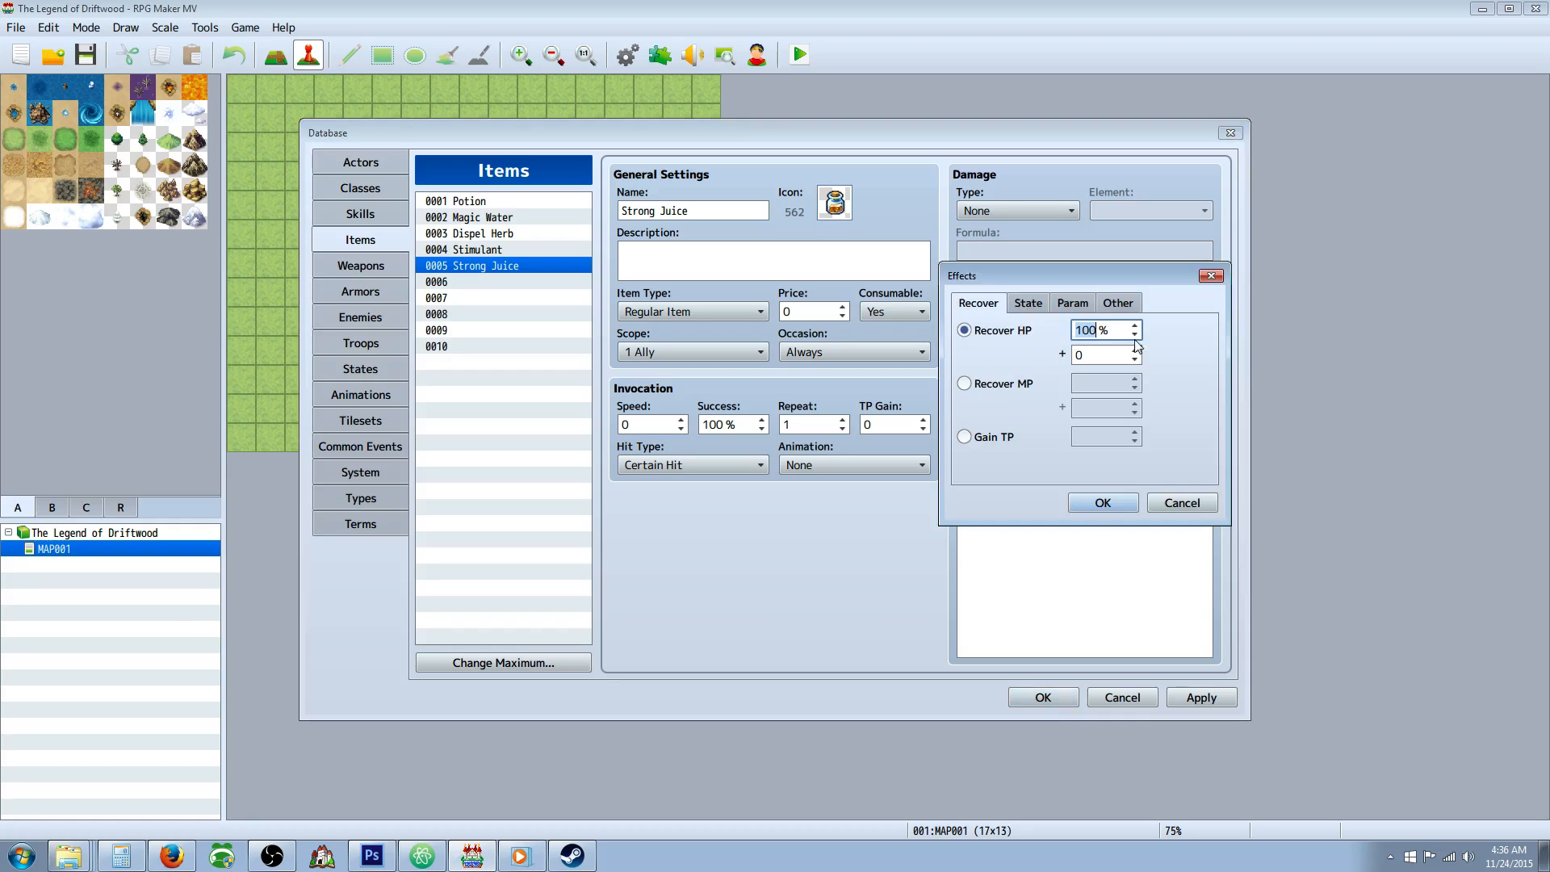
pyautogui.write('20')
pyautogui.press('BackSpace')
pyautogui.write('5')
pyautogui.click(1098, 355)
pyautogui.write('1')
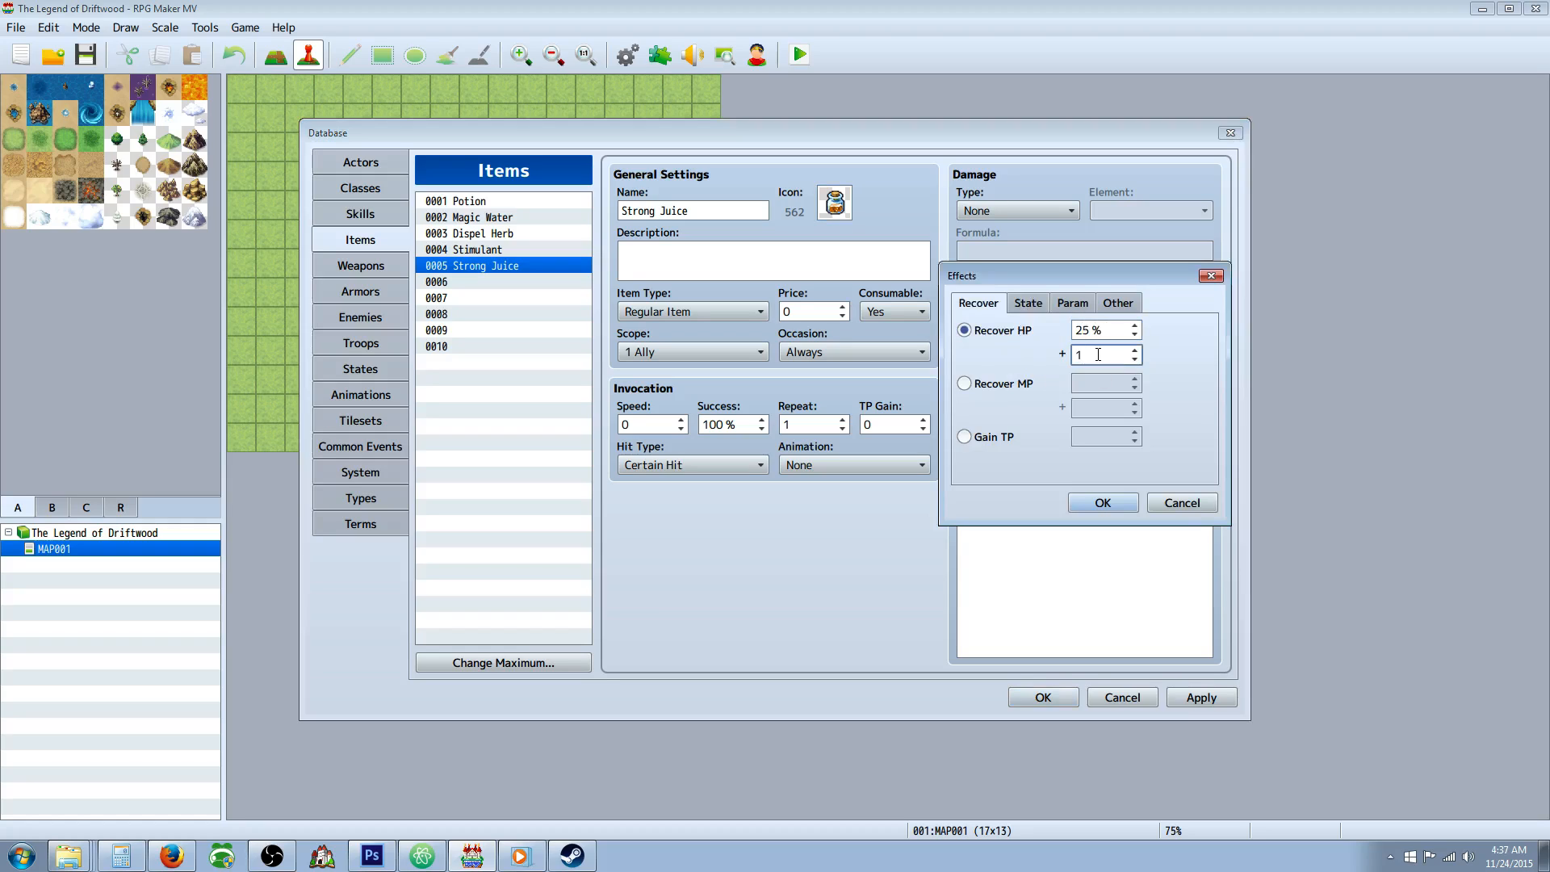
pyautogui.write('00')
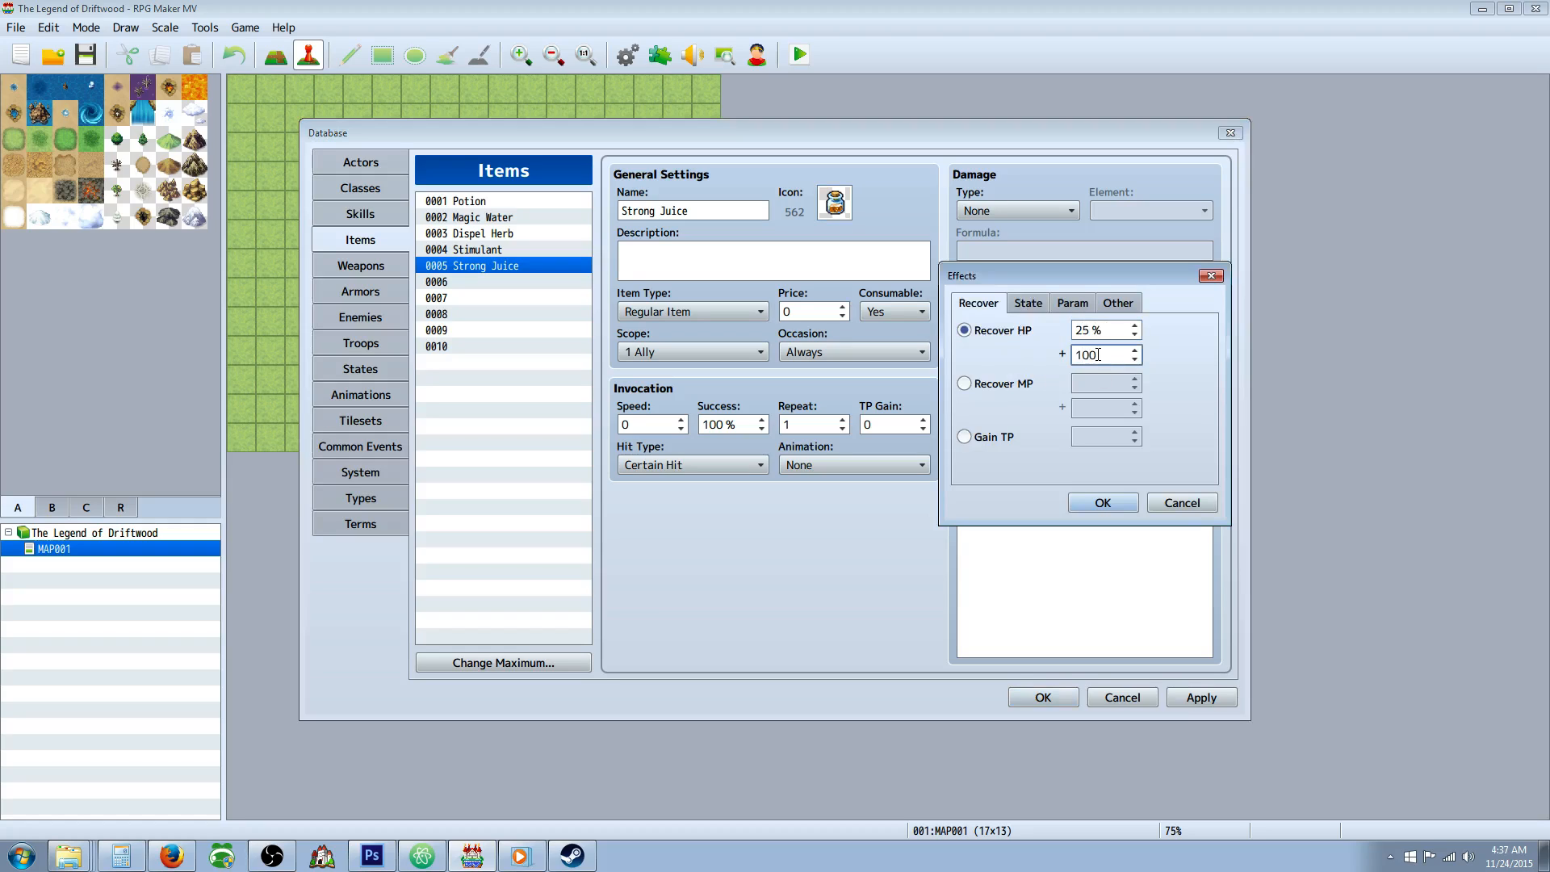
pyautogui.click(1104, 502)
# Add a second effect to Strong Juice that adds the Regen state at 100%.
pyautogui.rightClick(1012, 378)
pyautogui.click(1041, 386)
pyautogui.click(1028, 302)
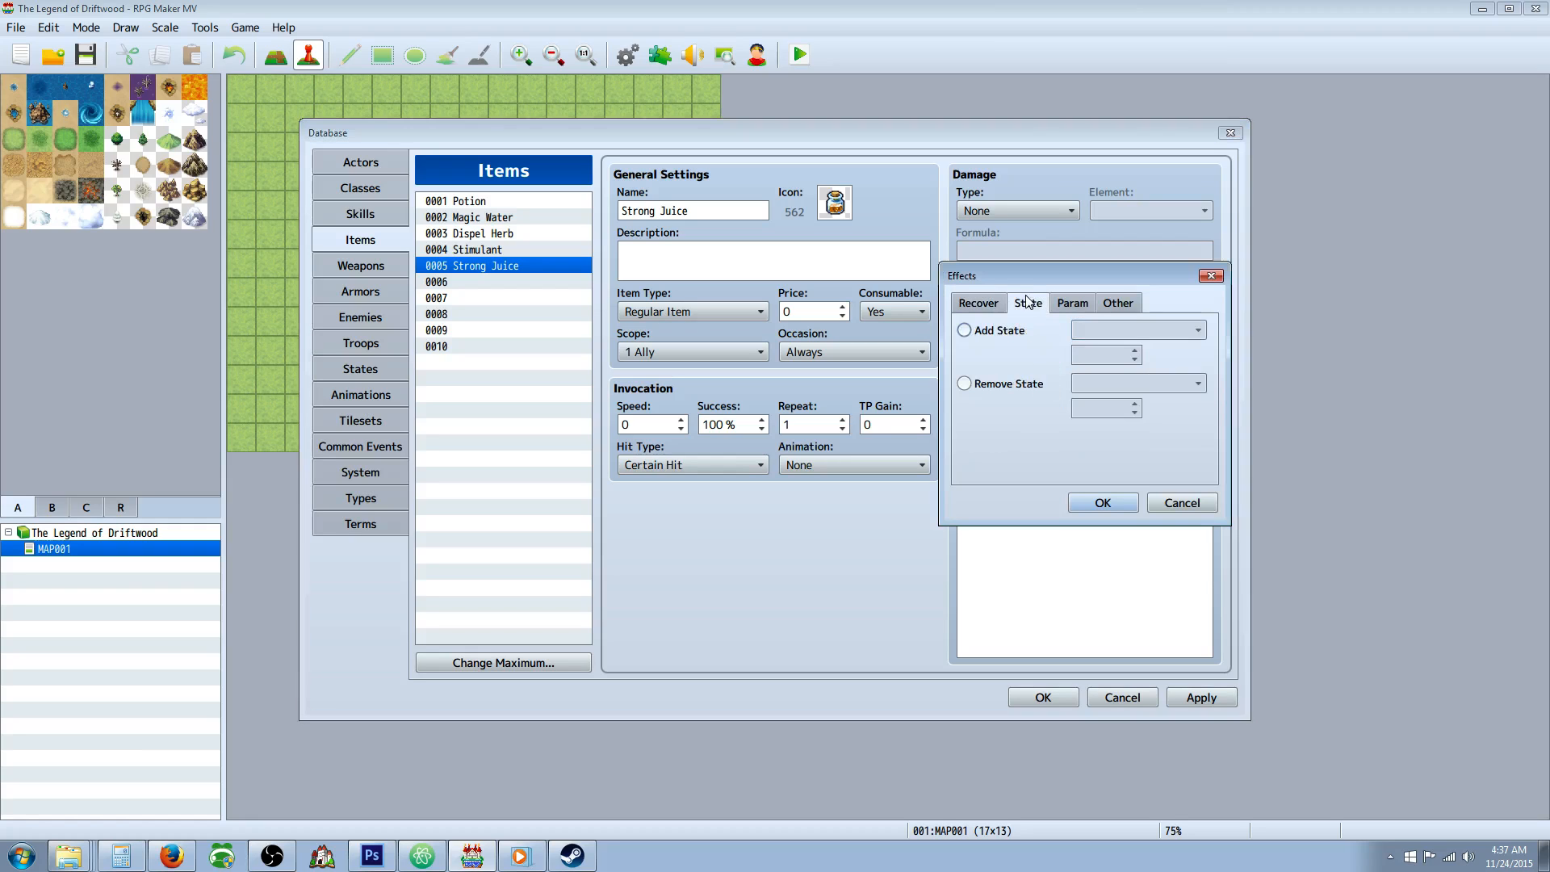
pyautogui.click(1017, 331)
pyautogui.click(1098, 327)
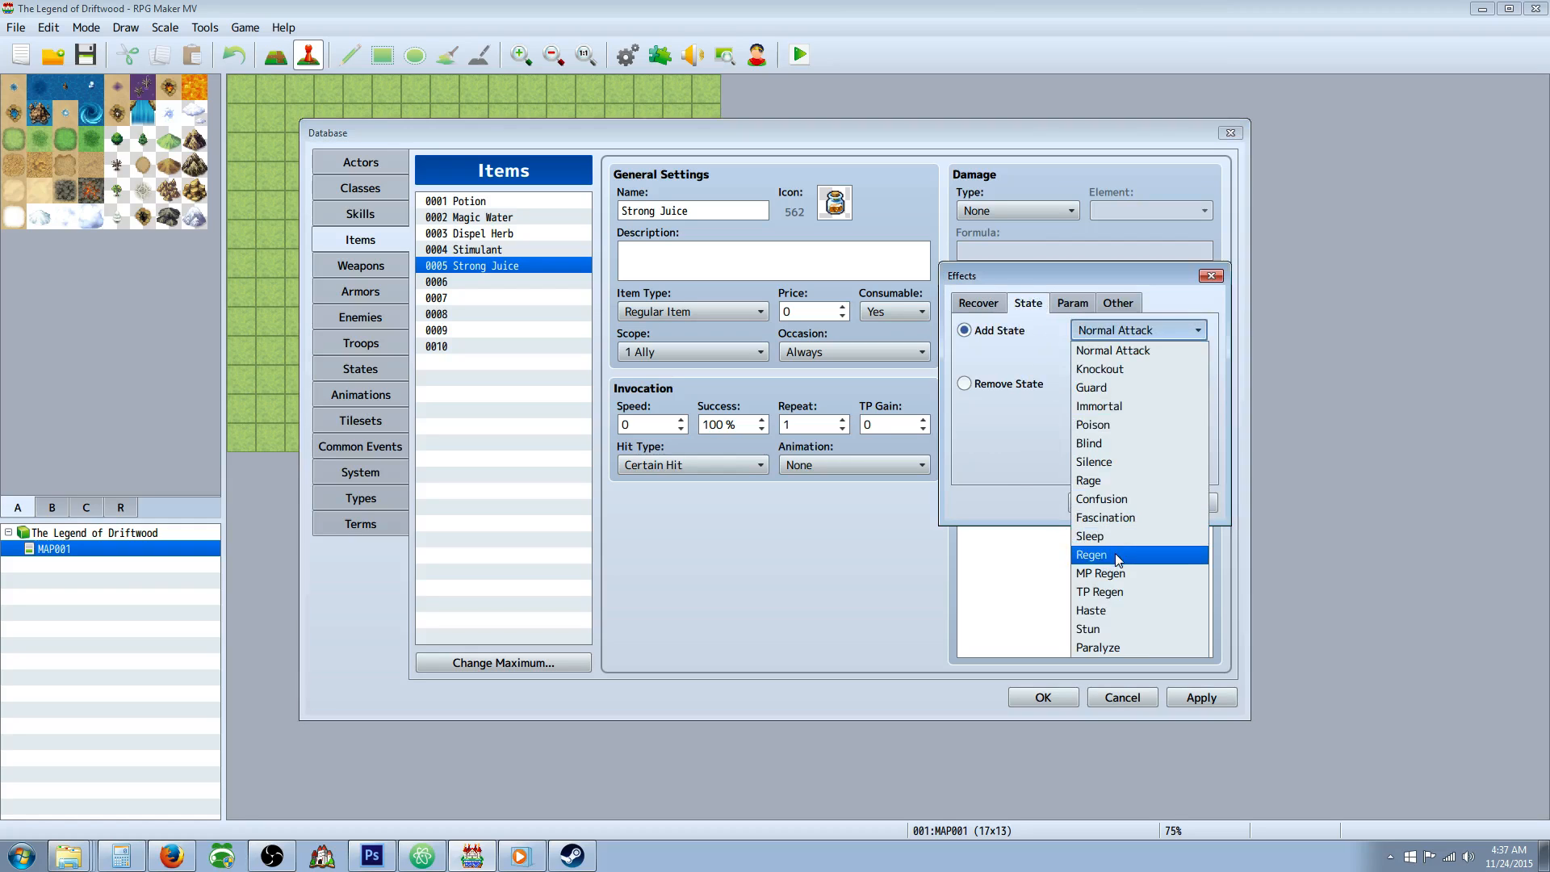
pyautogui.click(1116, 554)
pyautogui.click(1115, 502)
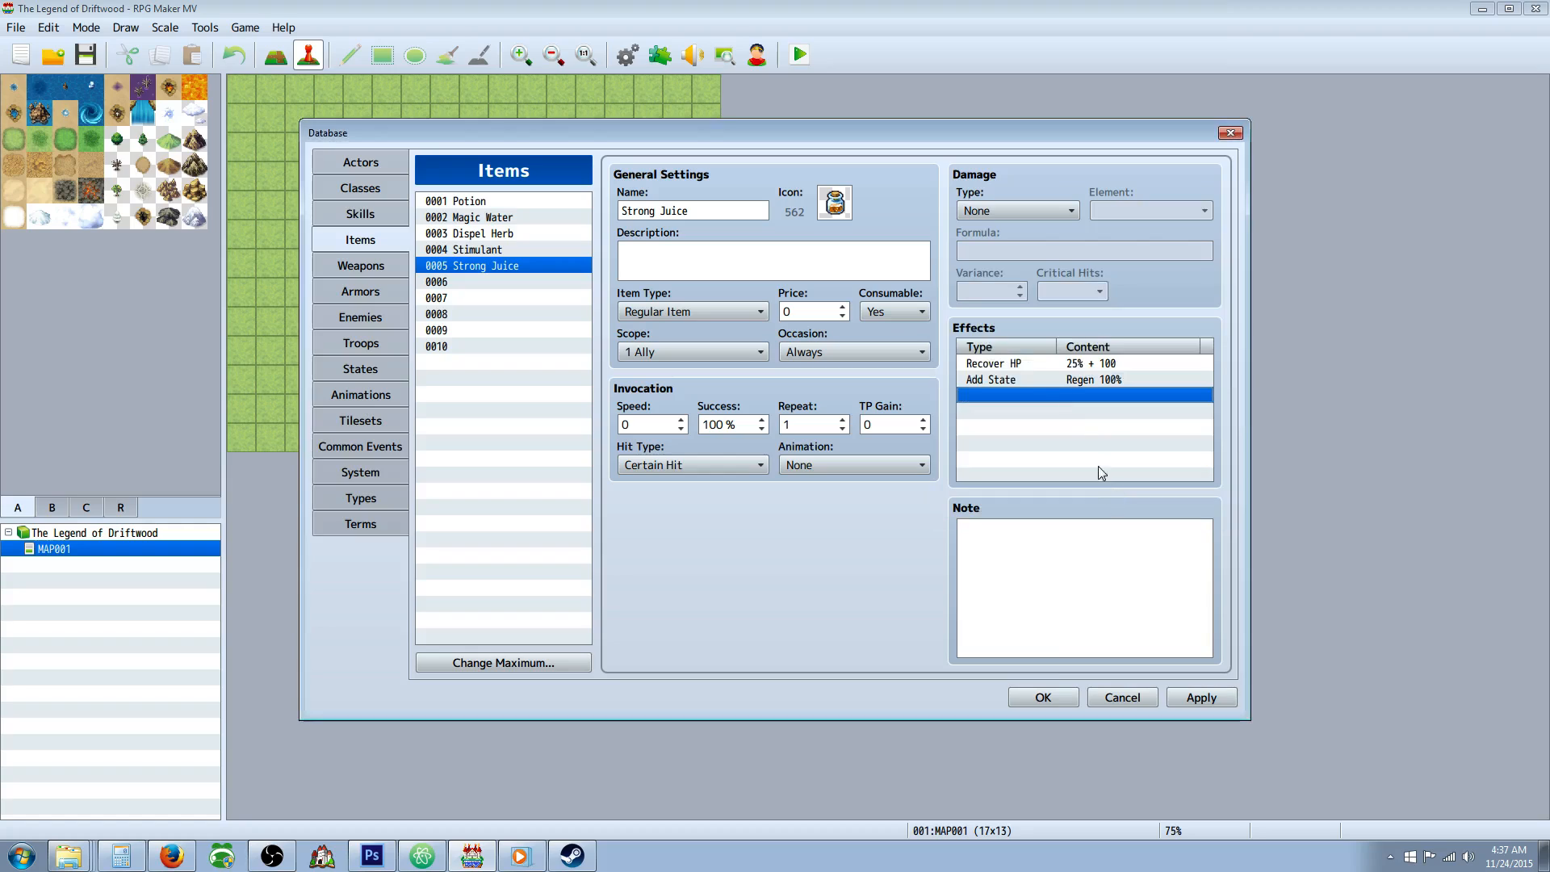
# Describe Strong Juice as "Recovers HP+25%+100 and adds a Regen Effect." and apply the changes.
pyautogui.click(737, 254)
pyautogui.write('A')
pyautogui.press('BackSpace')
pyautogui.write('Recovers H')
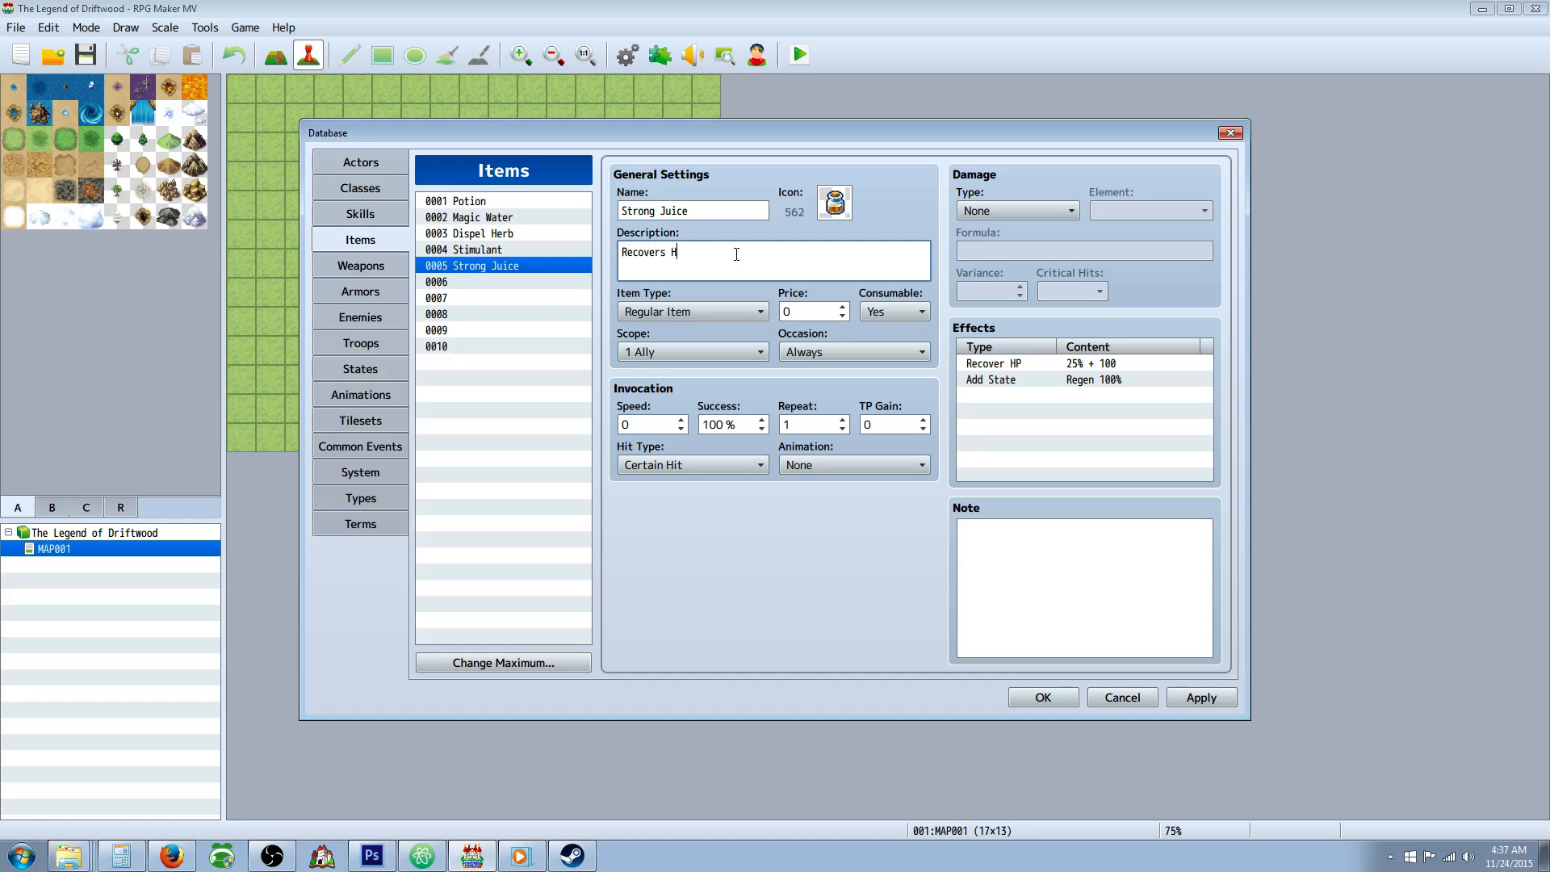
pyautogui.write('P+25%+100 and adds a Regen Effect.')
pyautogui.click(1212, 696)
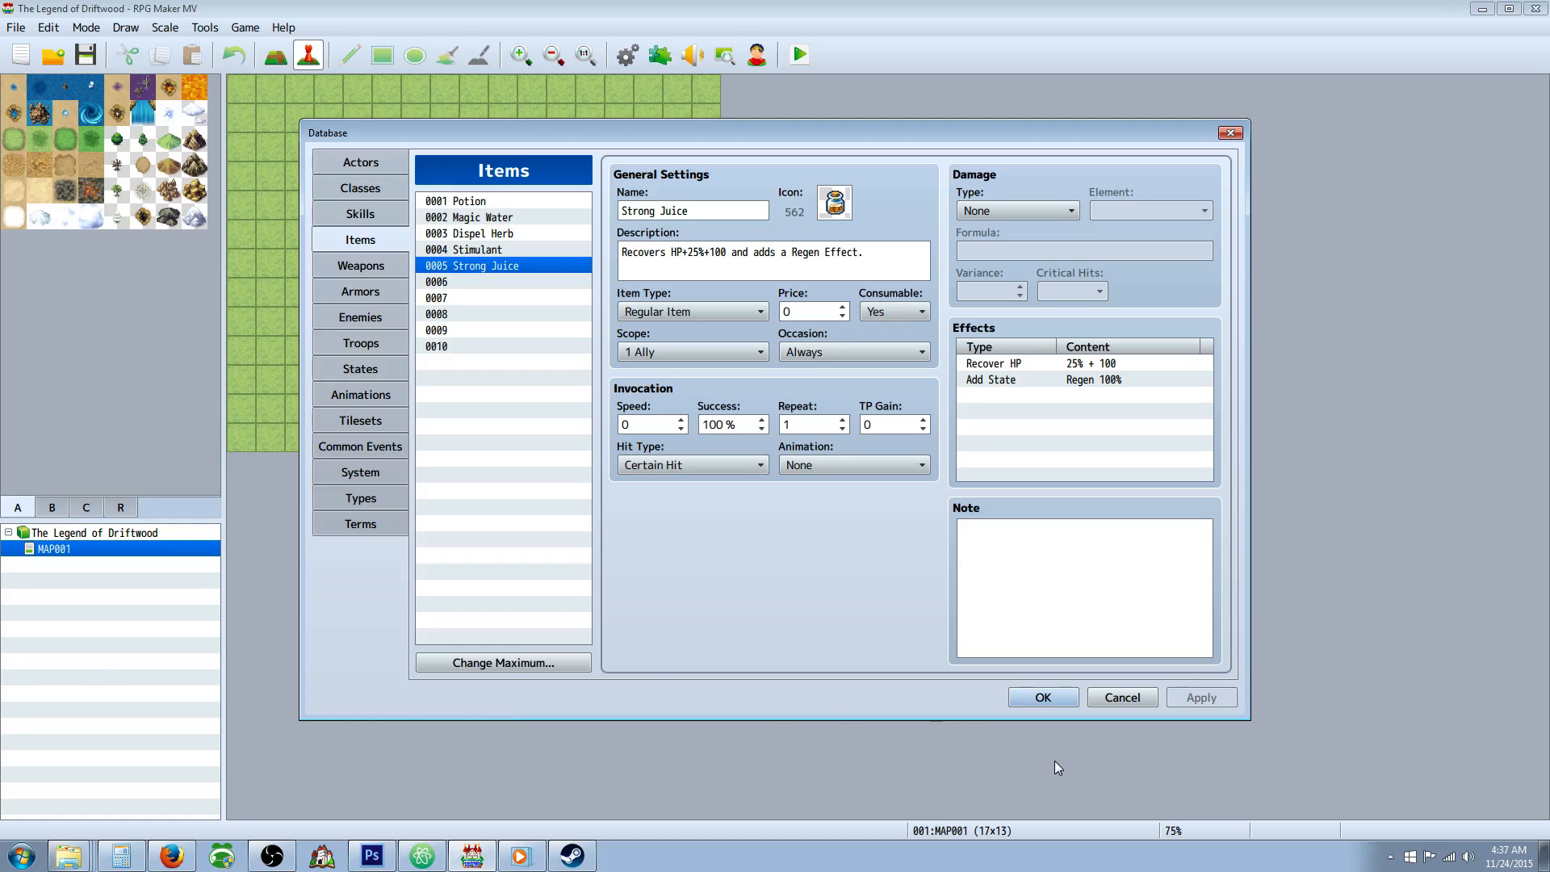
pyautogui.click(494, 281)
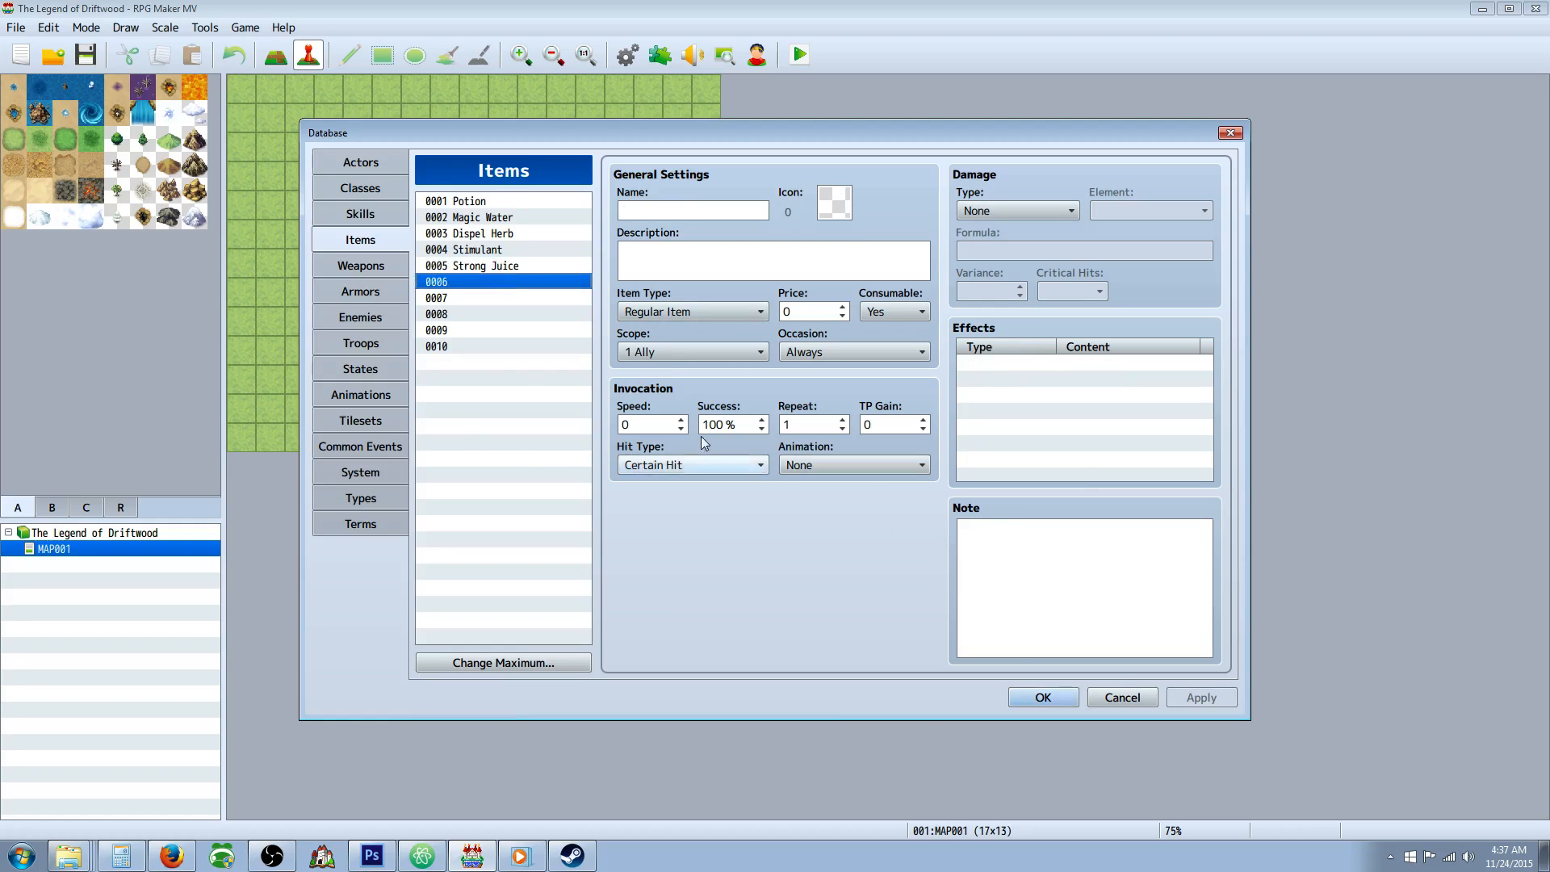
pyautogui.click(501, 267)
pyautogui.click(510, 281)
pyautogui.click(511, 266)
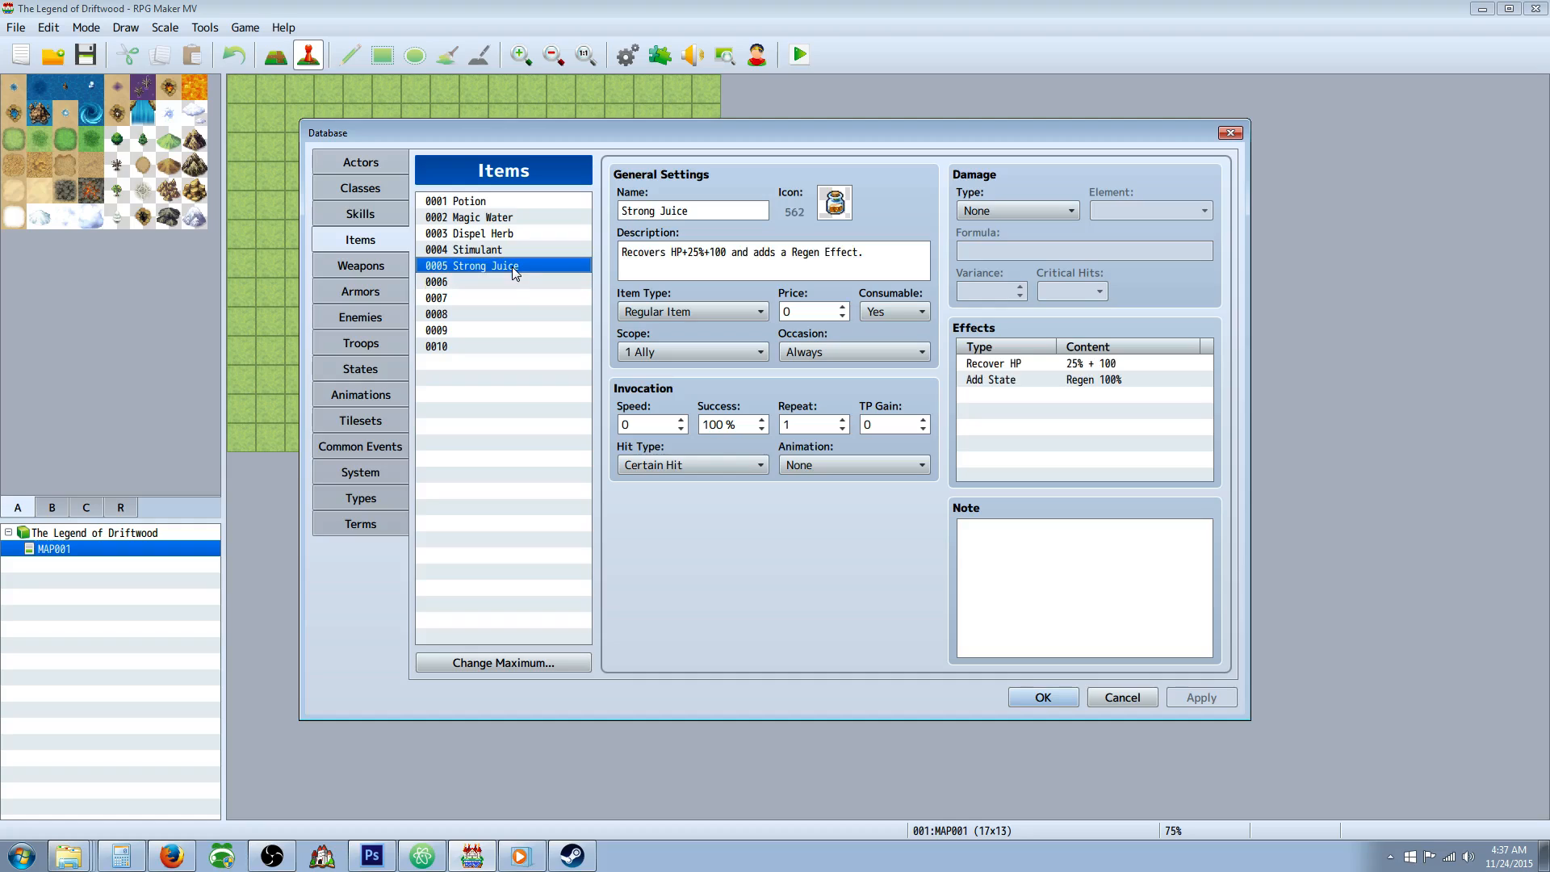
pyautogui.click(519, 284)
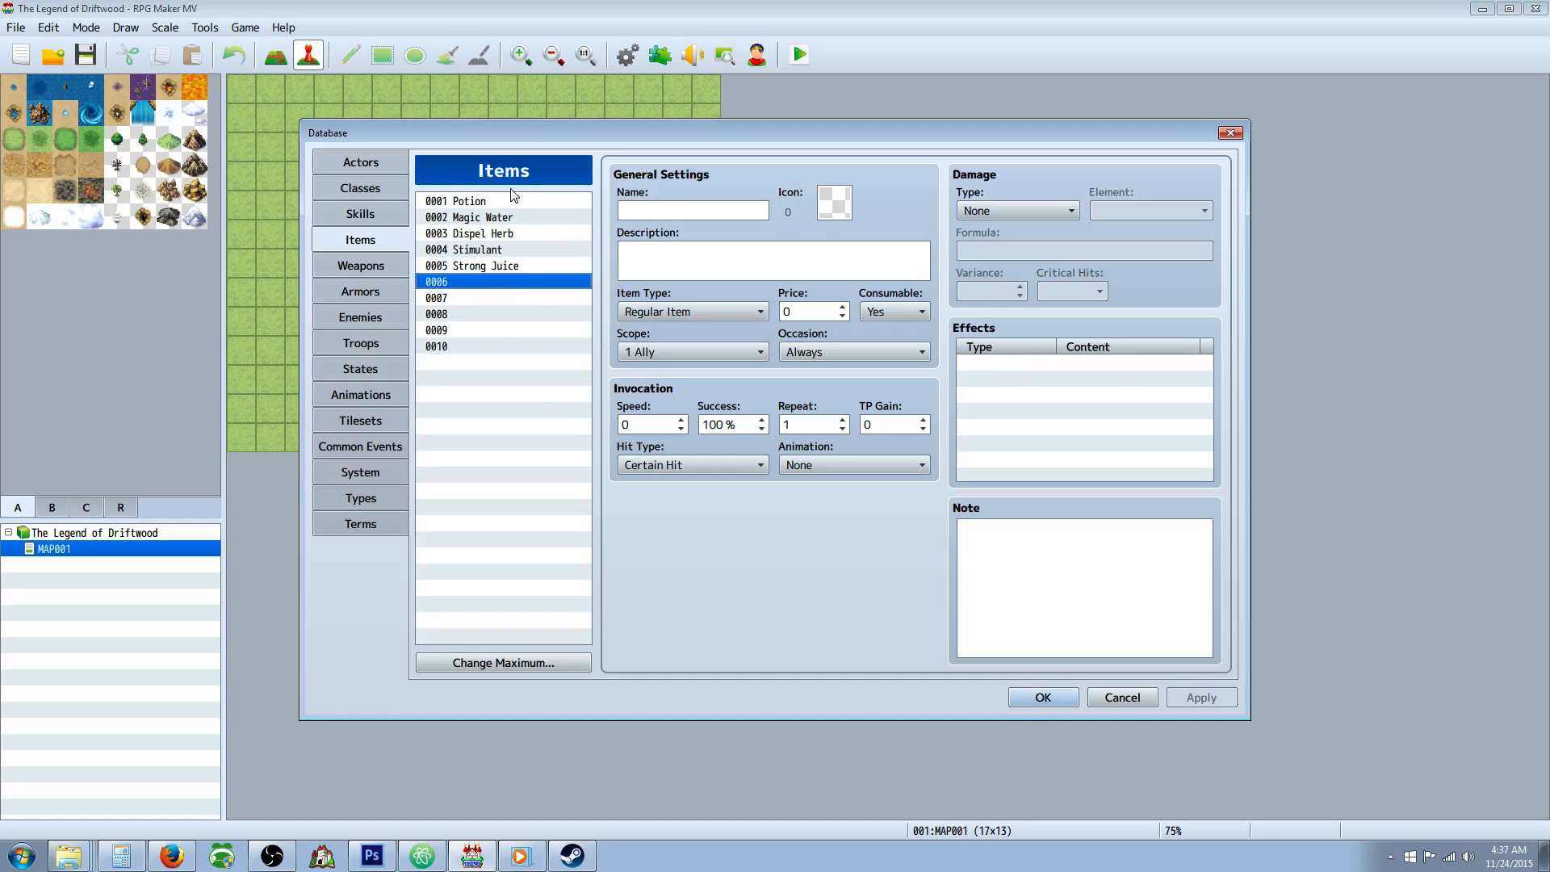
pyautogui.click(516, 271)
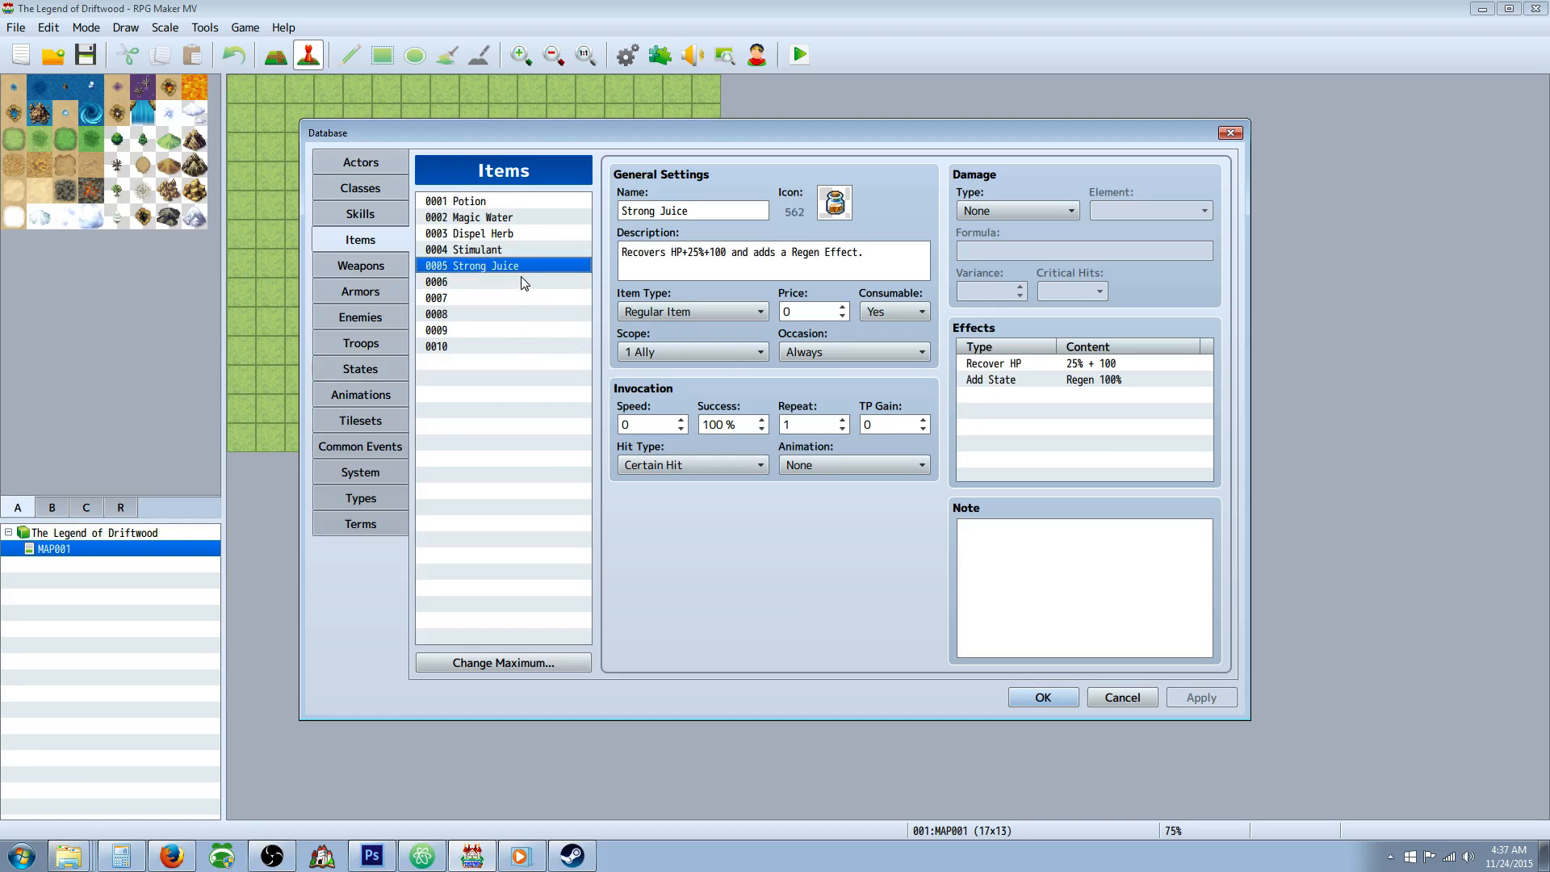
pyautogui.click(578, 284)
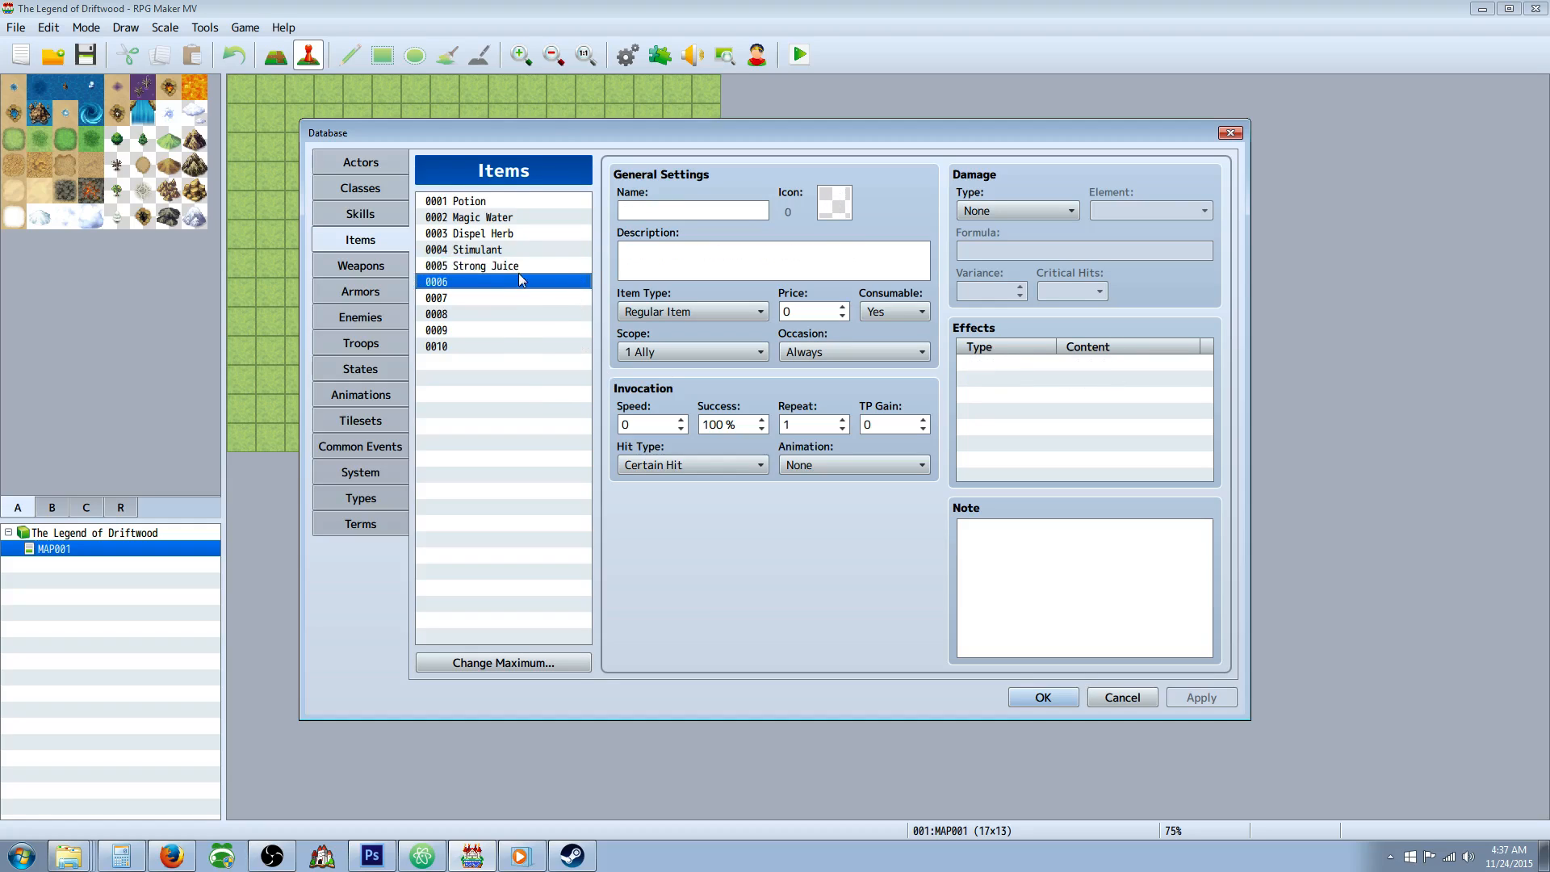
# Set the Uruks enemy's first drop item to Strong Juice with a probability of 1/3.
pyautogui.click(361, 316)
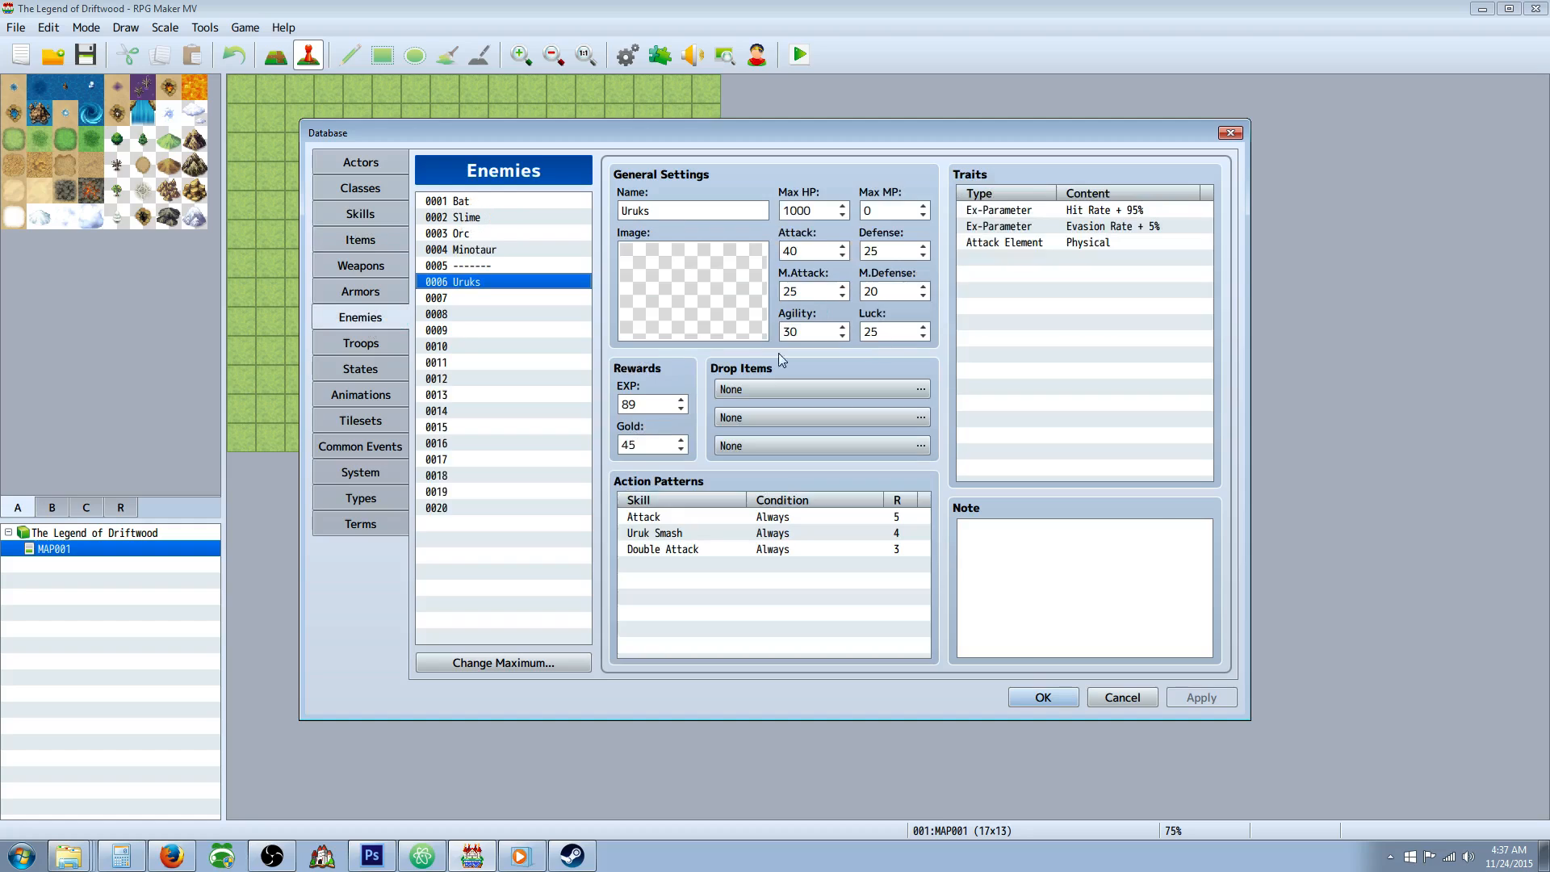
pyautogui.doubleClick(778, 388)
pyautogui.click(669, 380)
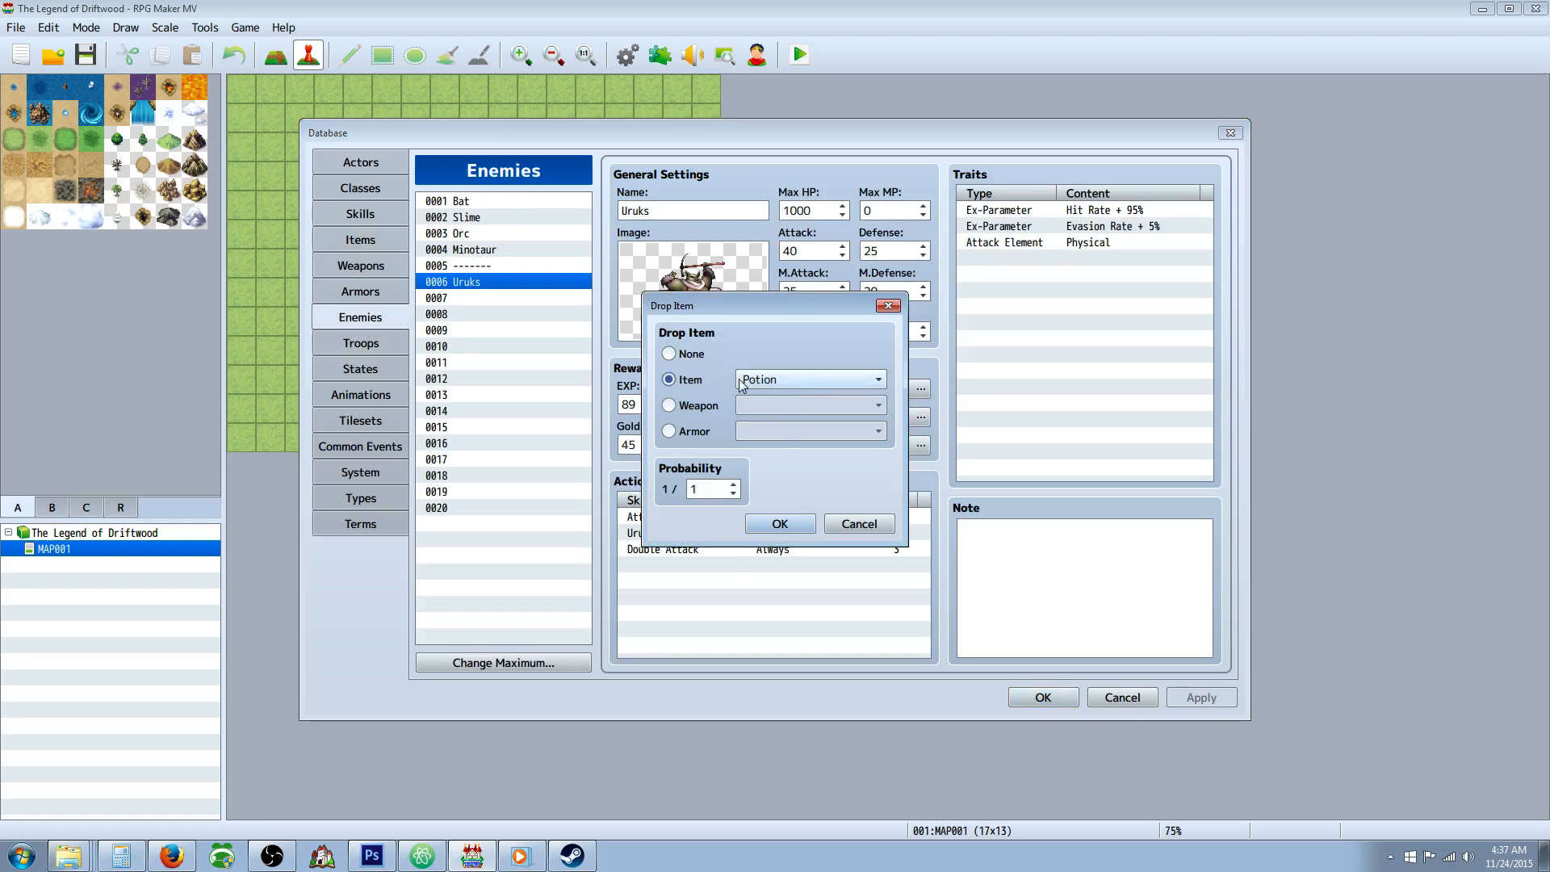
pyautogui.click(847, 380)
pyautogui.click(775, 488)
pyautogui.click(719, 486)
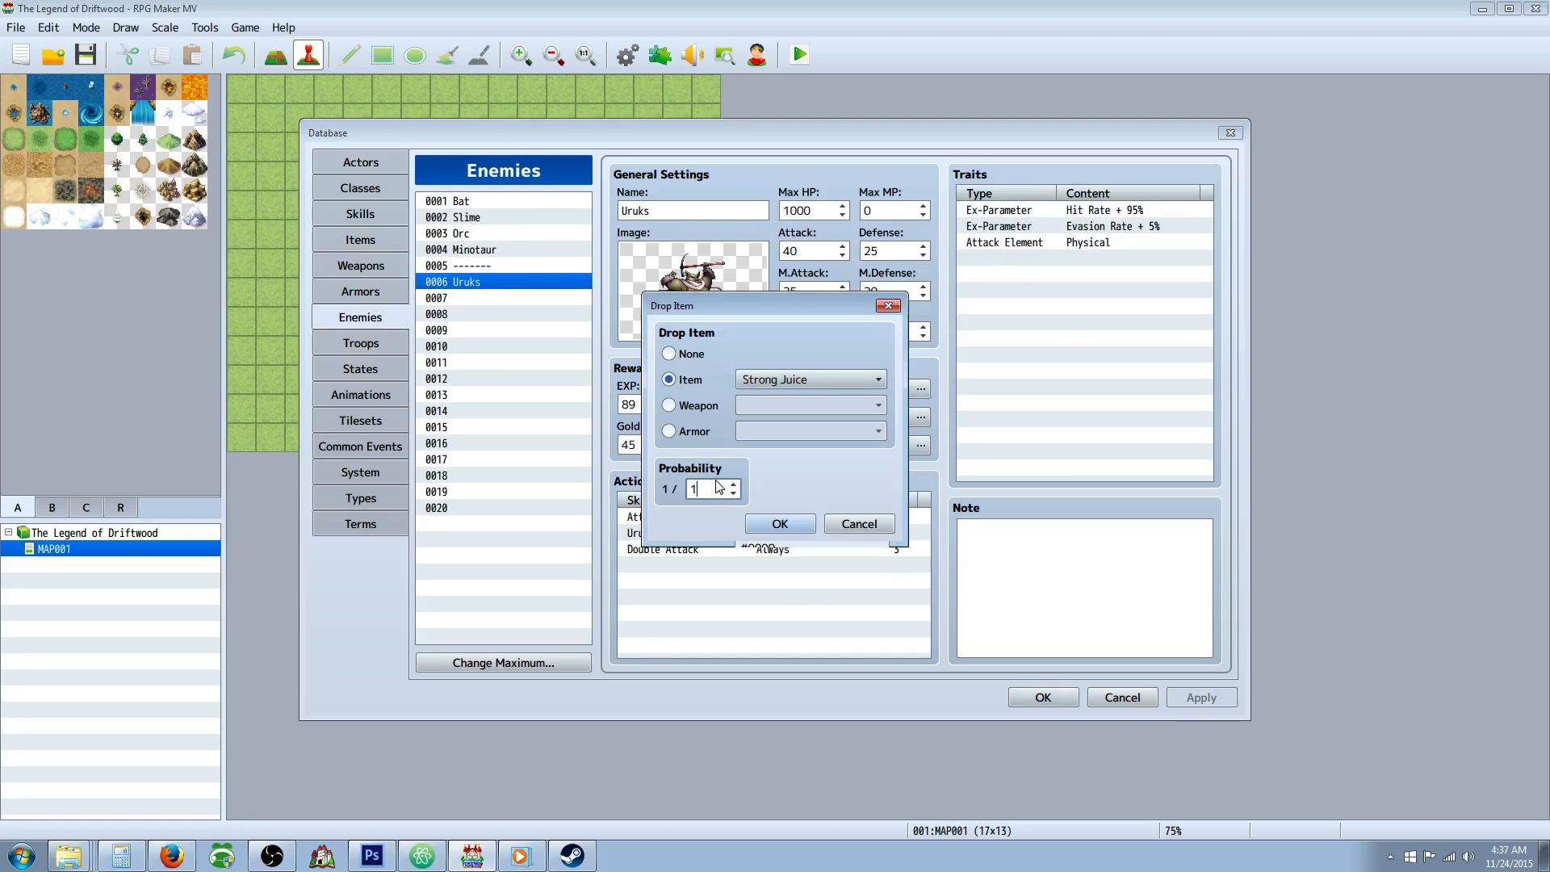
pyautogui.click(780, 524)
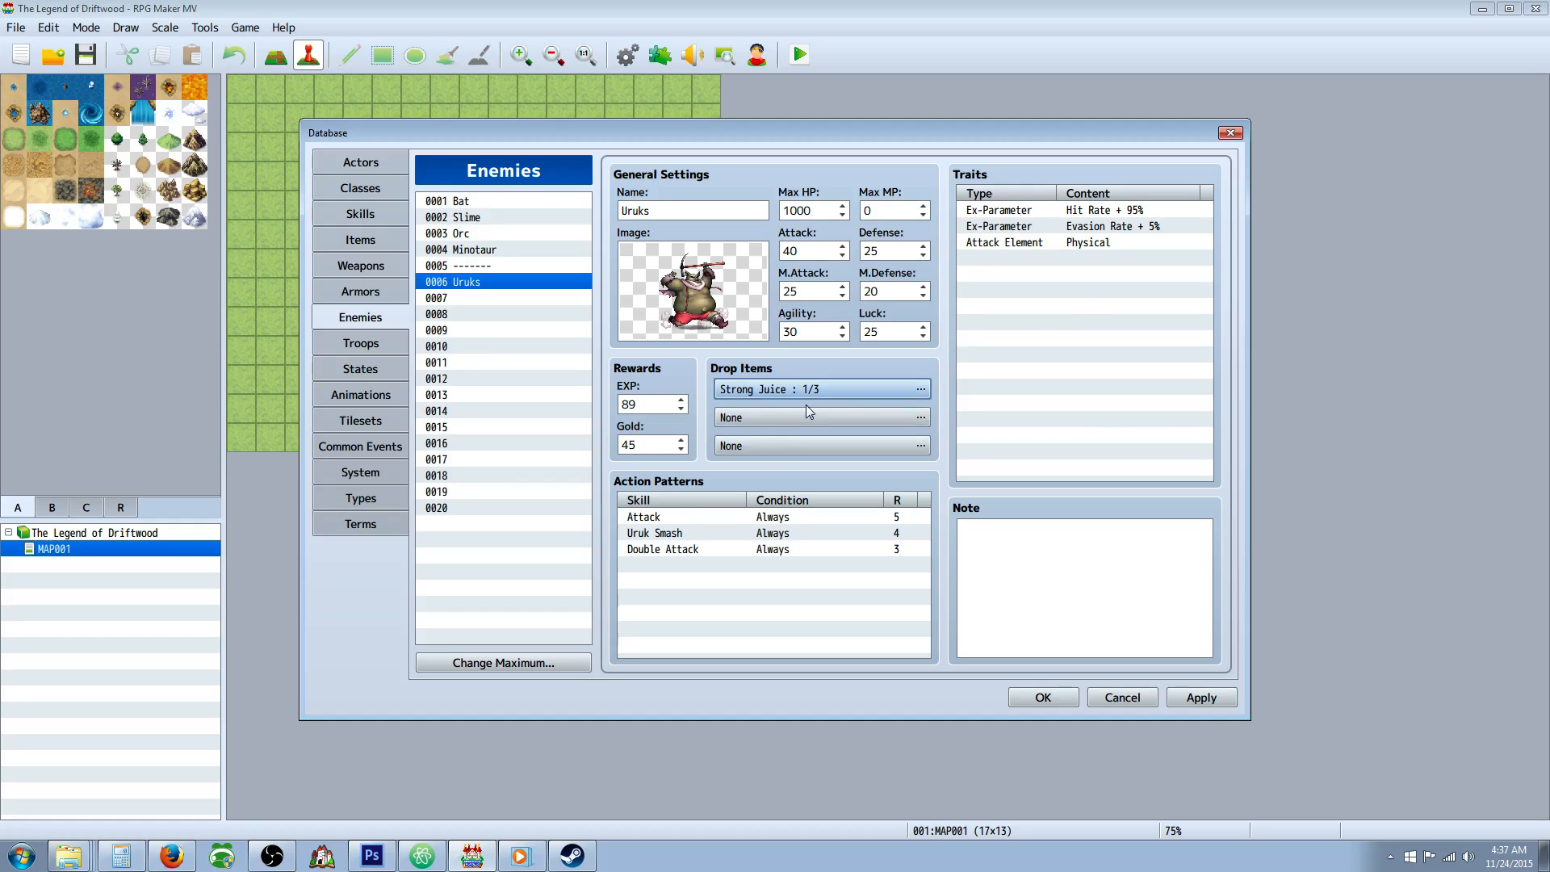
# Set the Uruks enemy's gold reward to 40 and apply the changes.
pyautogui.doubleClick(653, 446)
pyautogui.write('40')
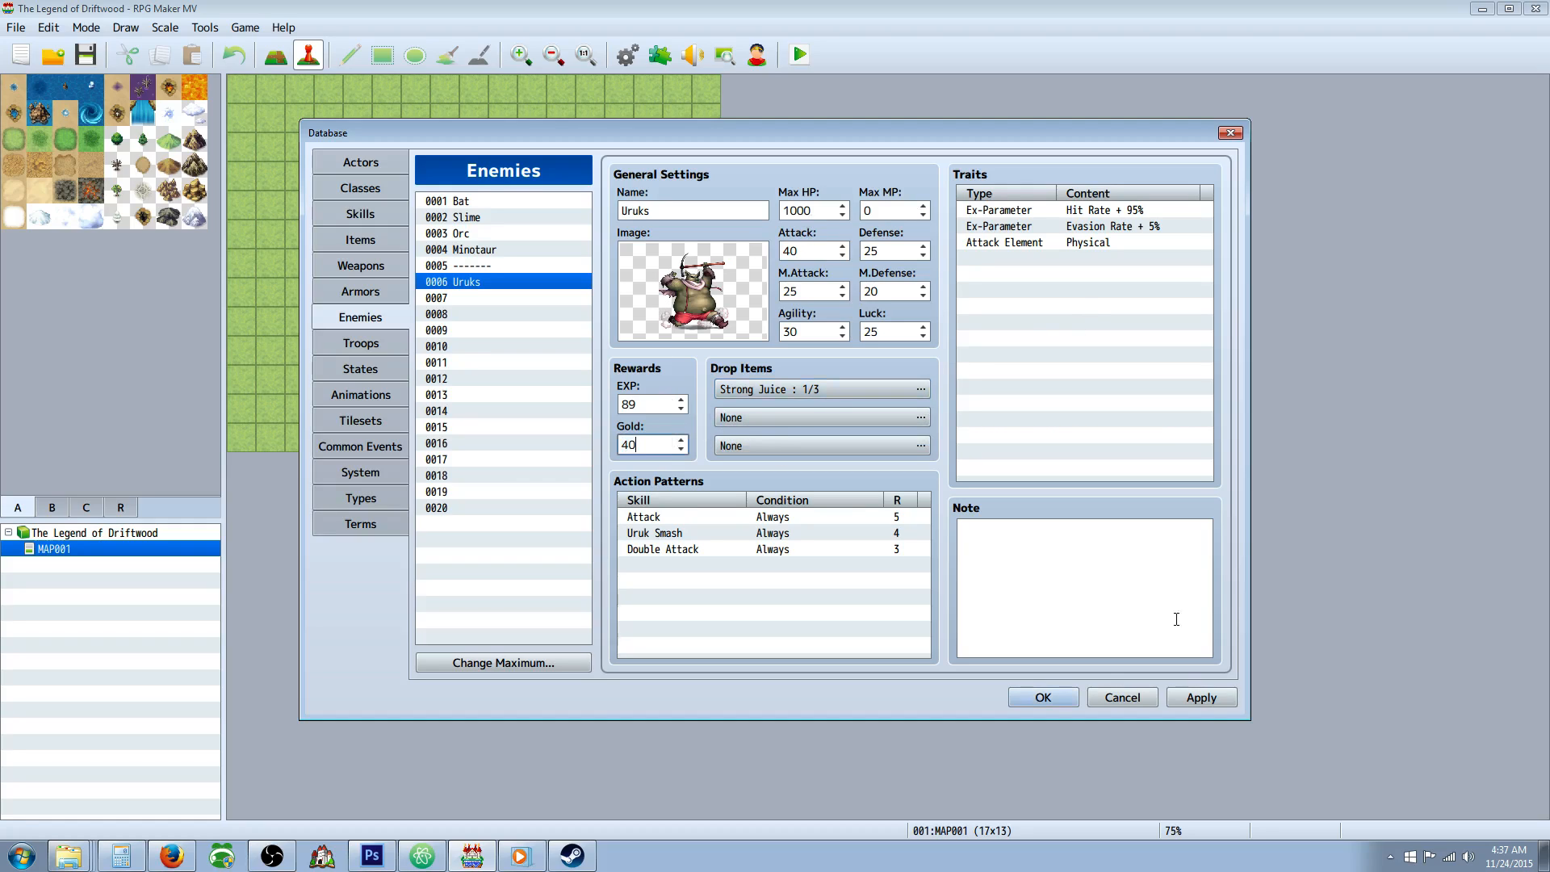
pyautogui.click(1201, 699)
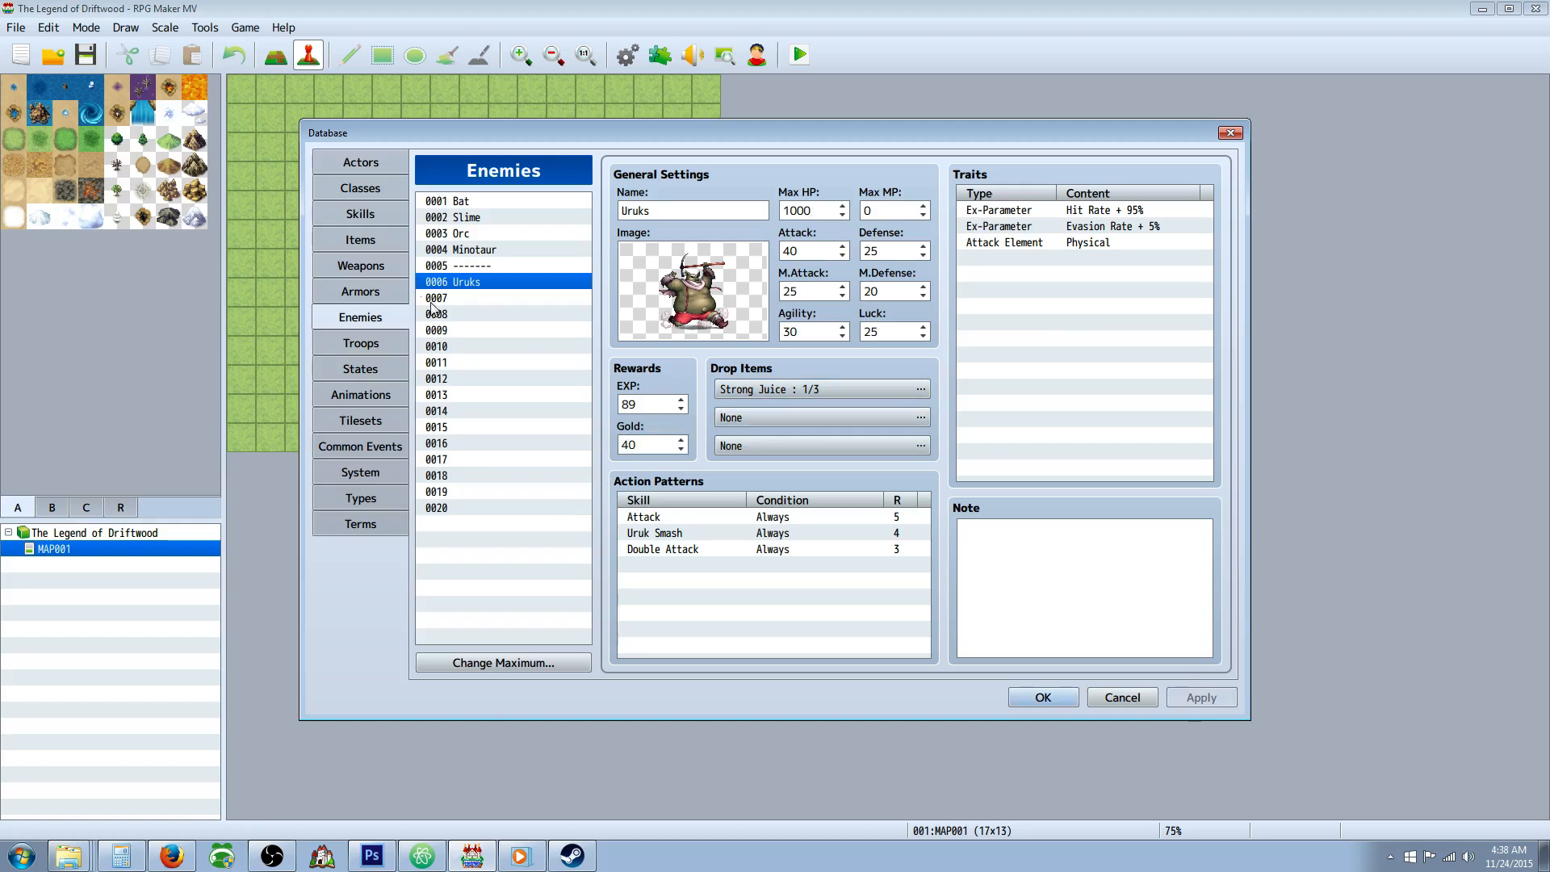
pyautogui.click(478, 294)
pyautogui.click(478, 288)
pyautogui.click(477, 295)
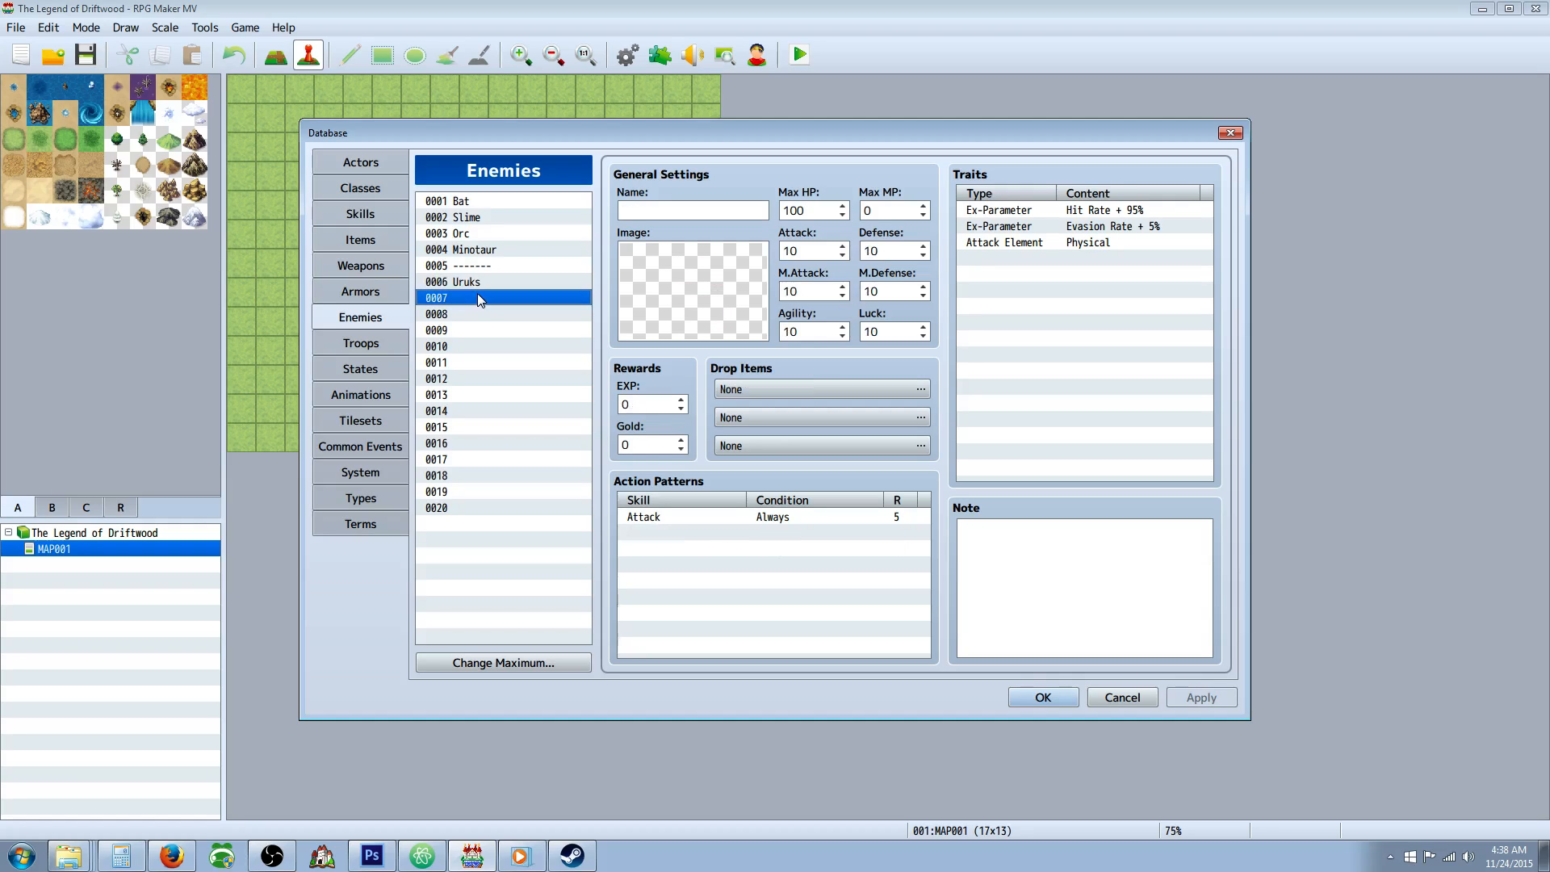
# Raise the maximum number of armors in the Armors database to 10.
pyautogui.click(378, 292)
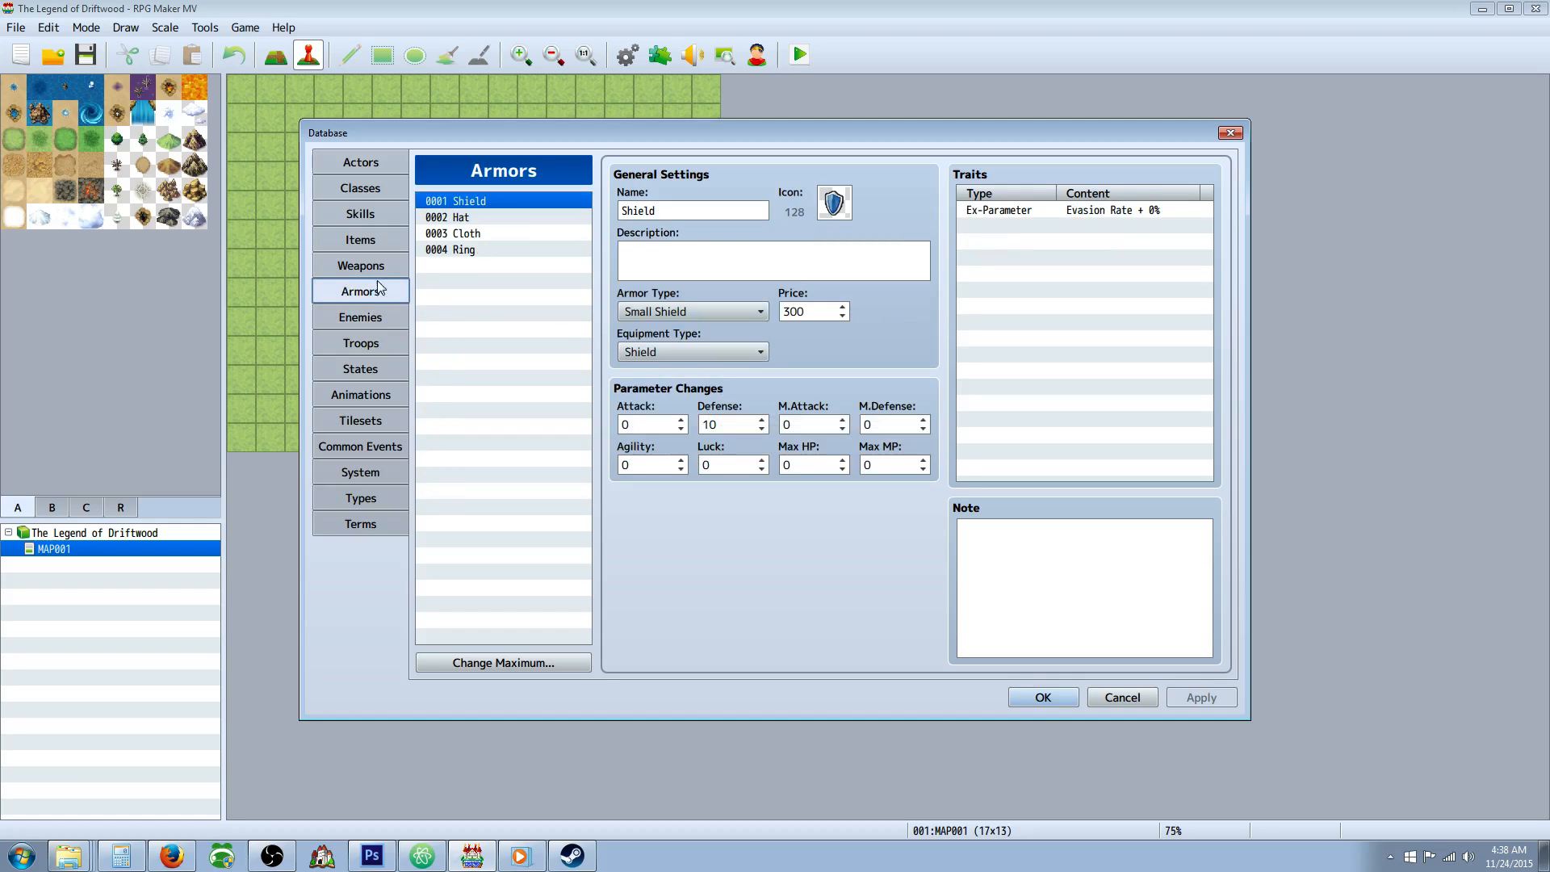
pyautogui.click(515, 662)
pyautogui.write('10')
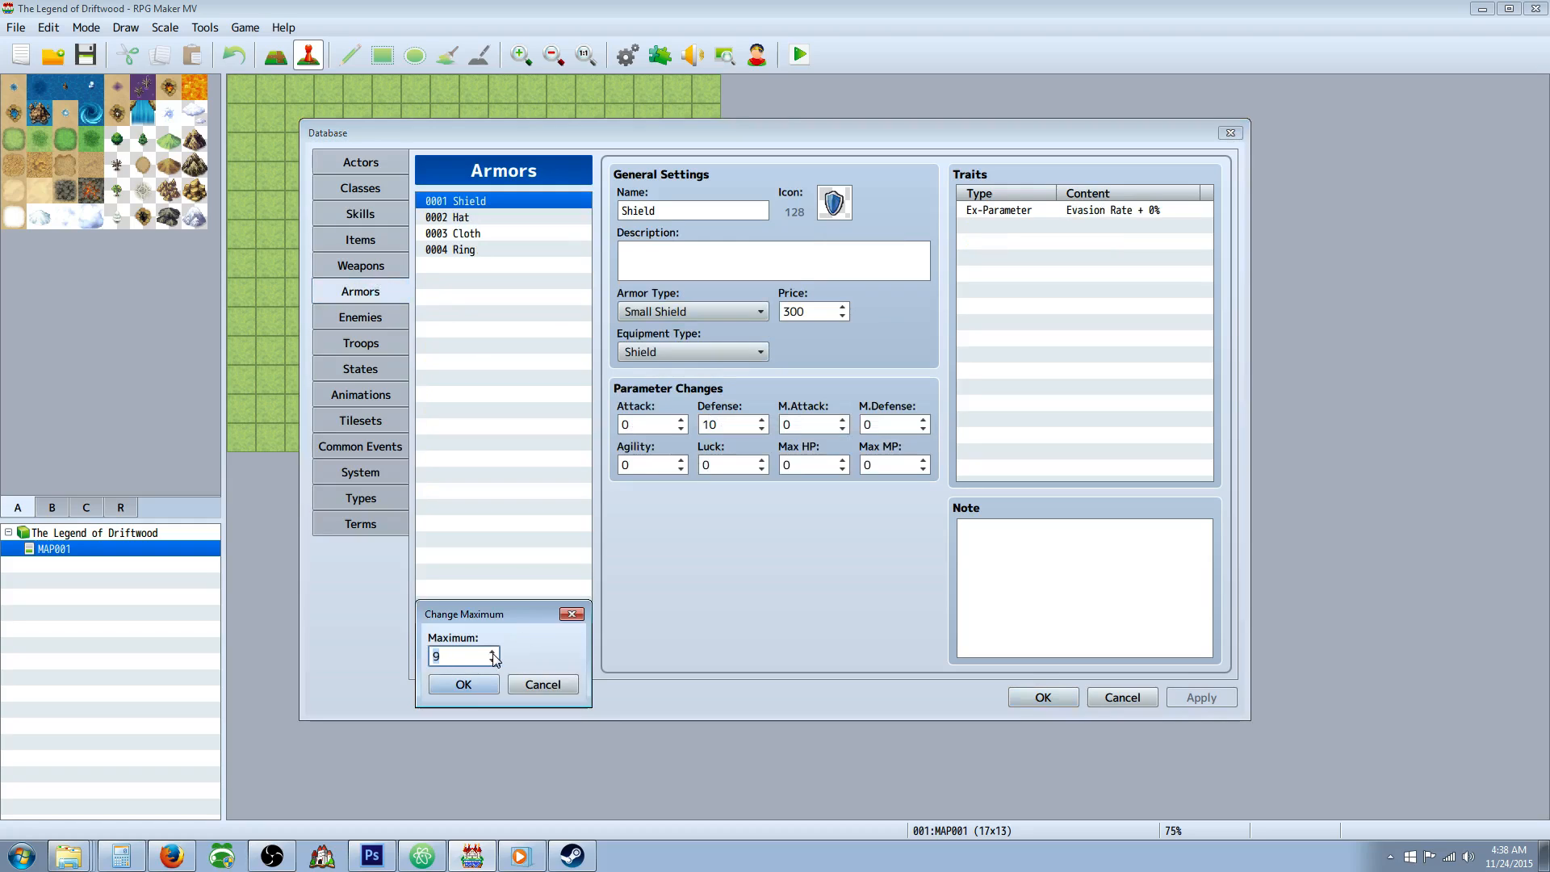
pyautogui.click(463, 684)
# Set the icon of the empty armor 0005 to the clothing image, icon 135.
pyautogui.click(471, 267)
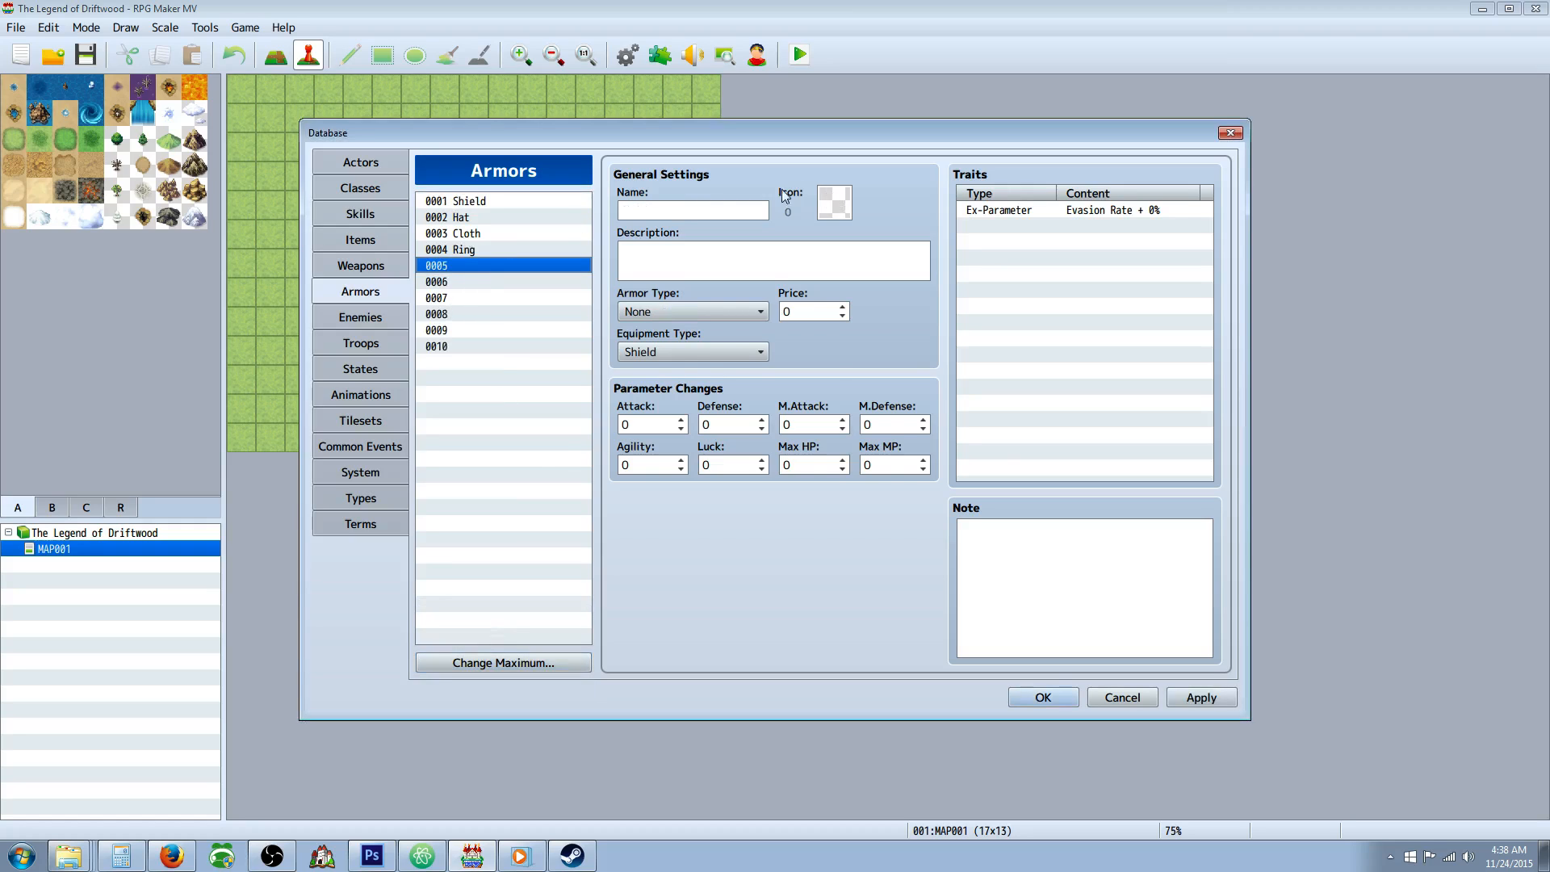
pyautogui.doubleClick(834, 202)
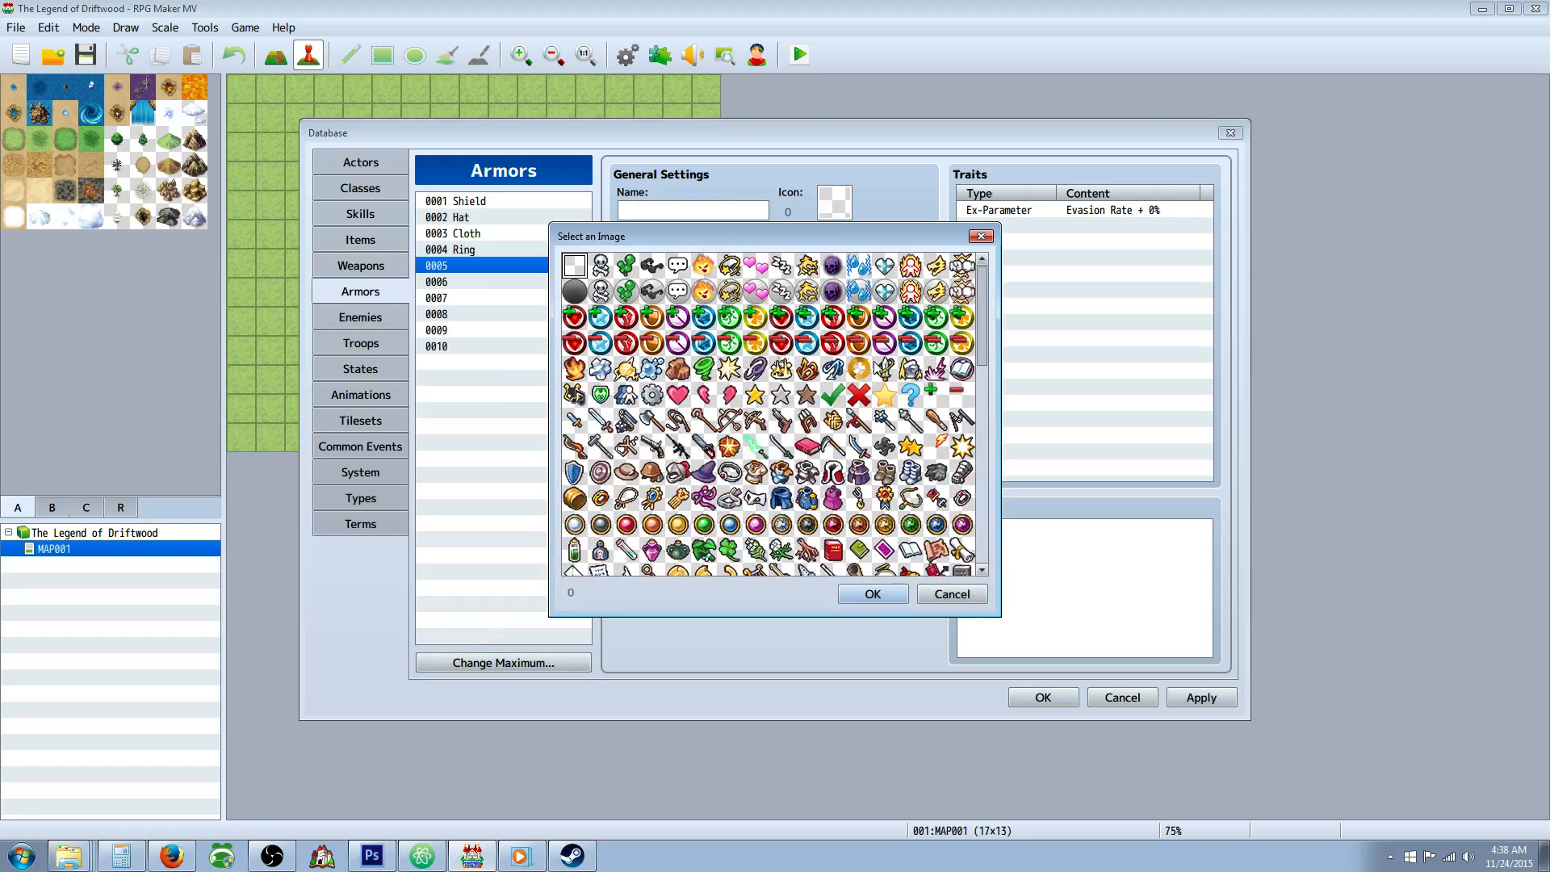
pyautogui.scroll(-3, 802, 432)
pyautogui.scroll(-5, 803, 432)
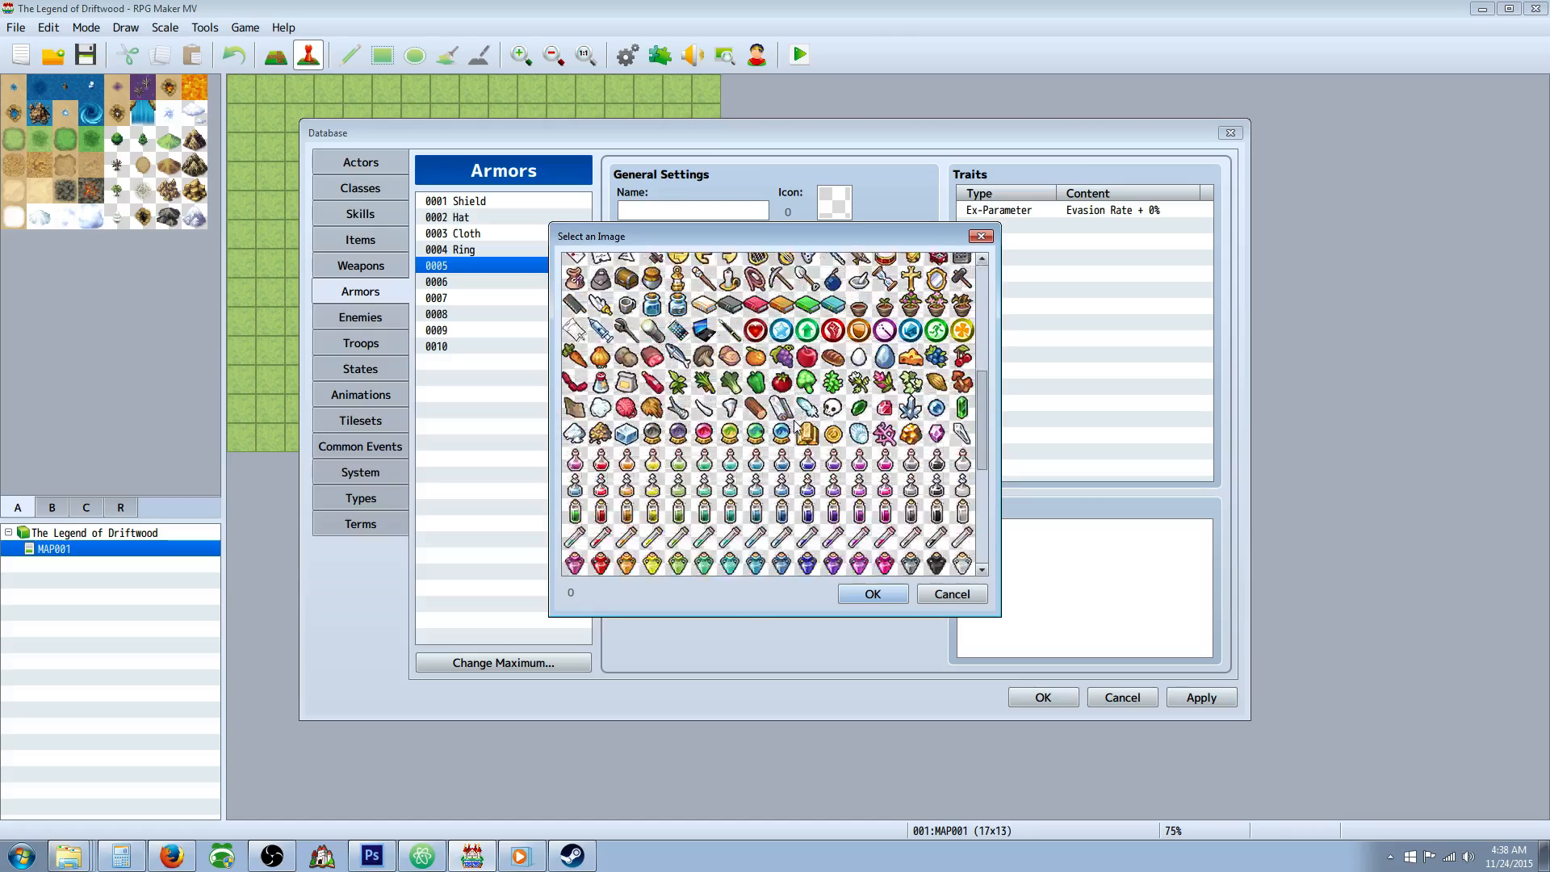
pyautogui.scroll(5, 832, 444)
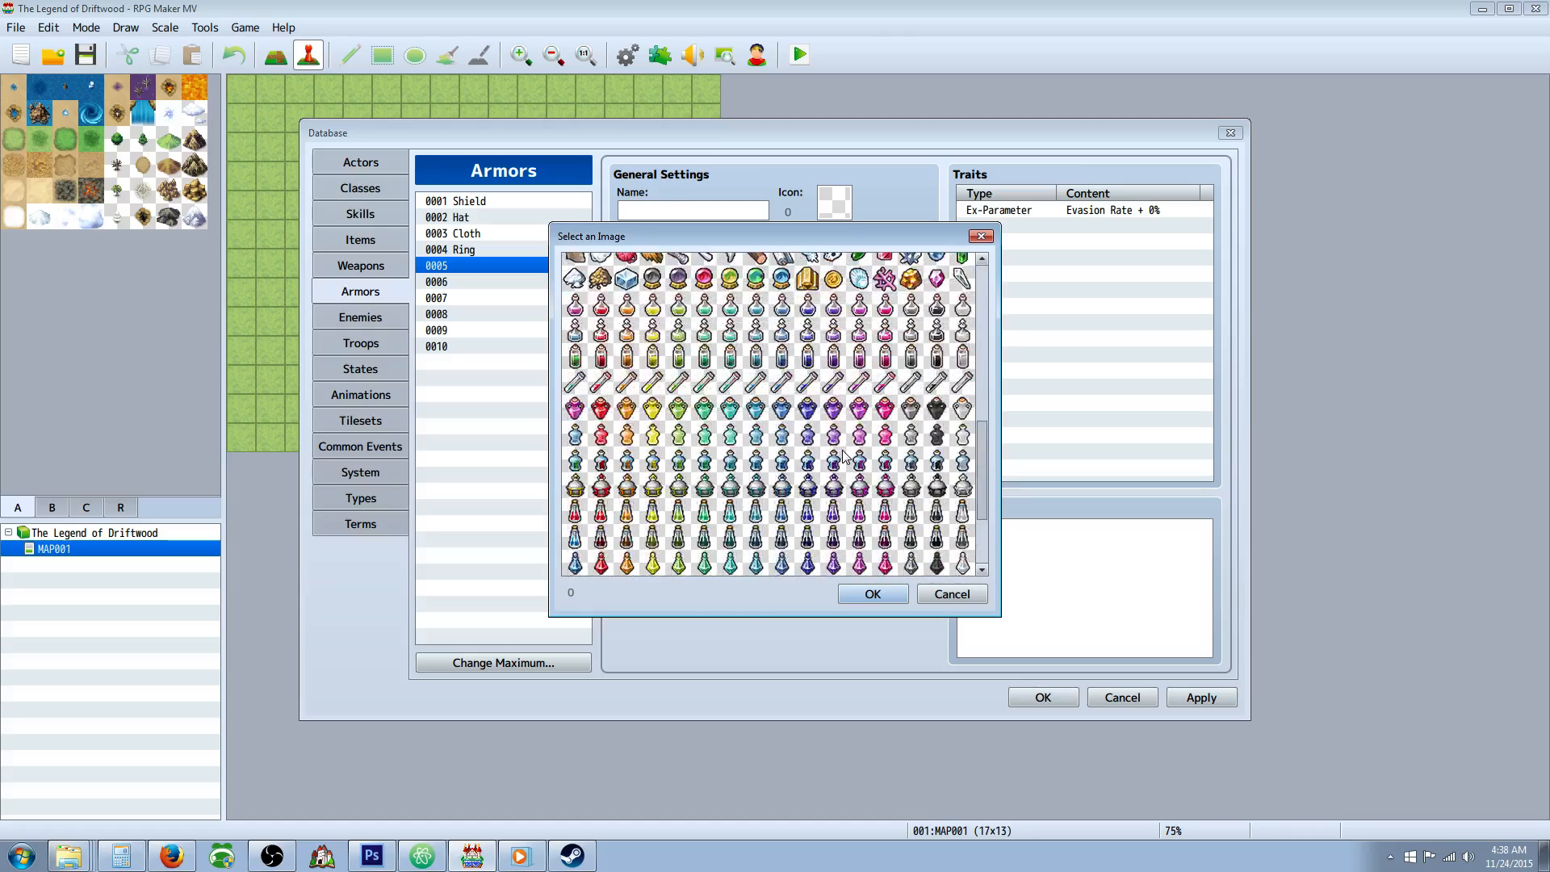
pyautogui.scroll(3, 805, 450)
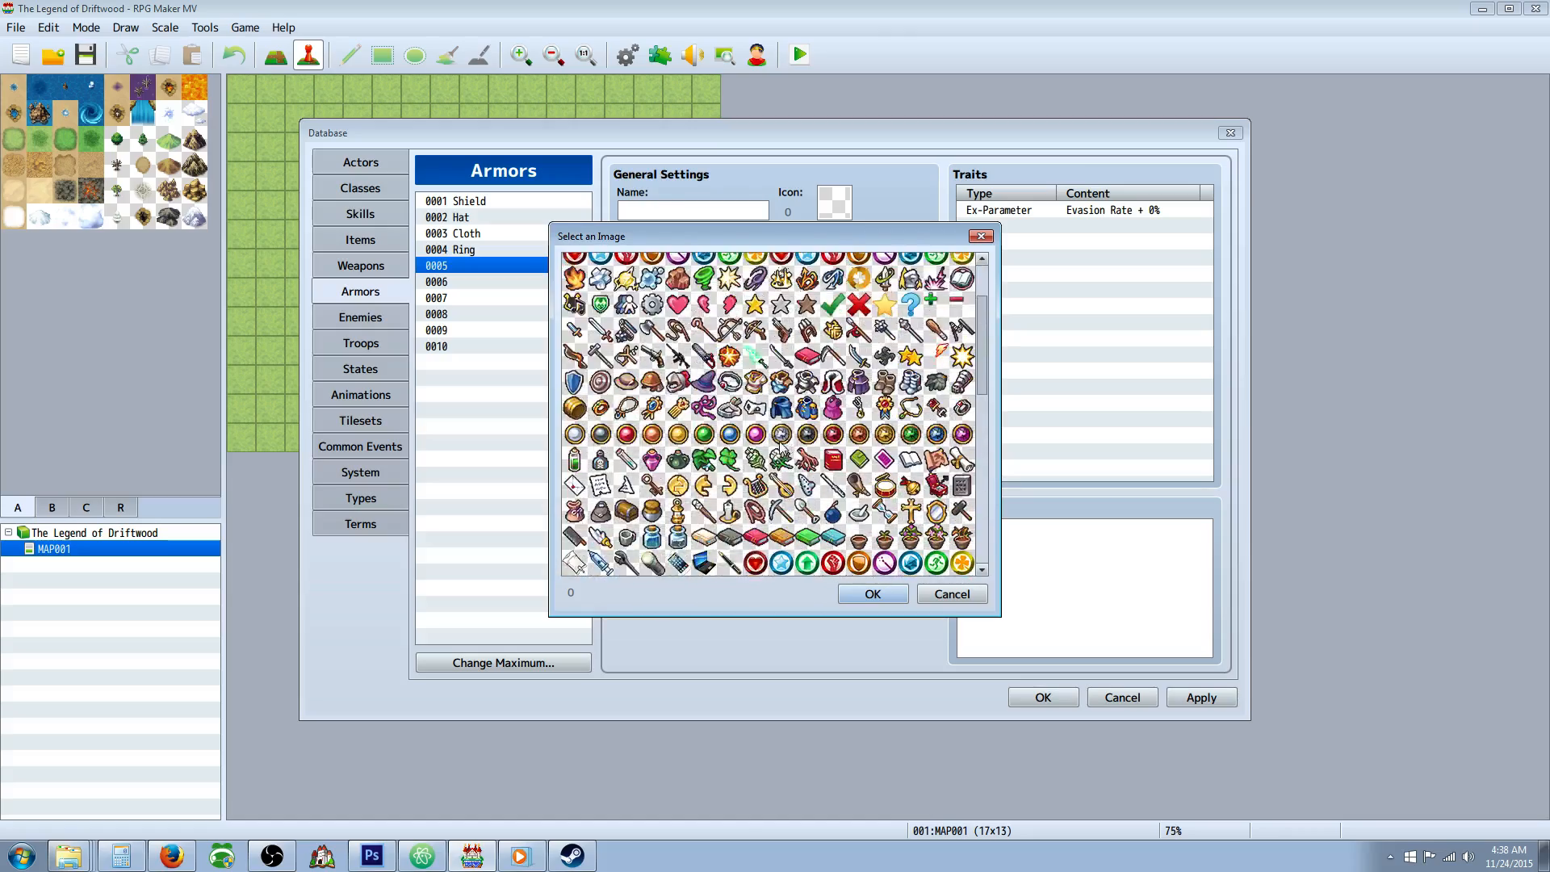
pyautogui.doubleClick(745, 424)
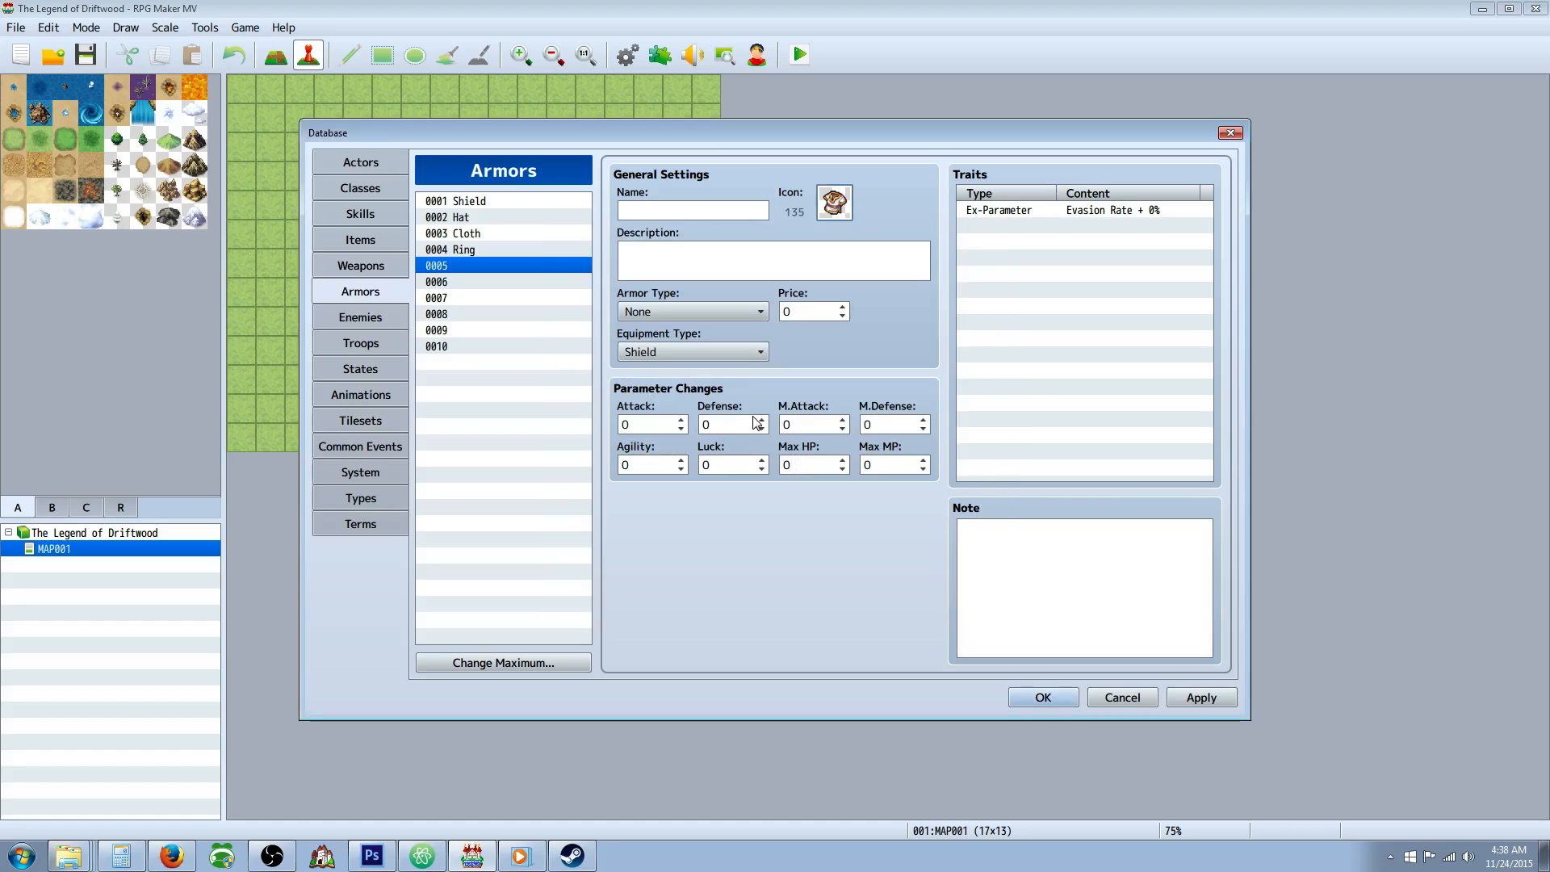
# Name armor 0005 "Simple Clothing" and compare it with the Cloth armor.
pyautogui.click(623, 212)
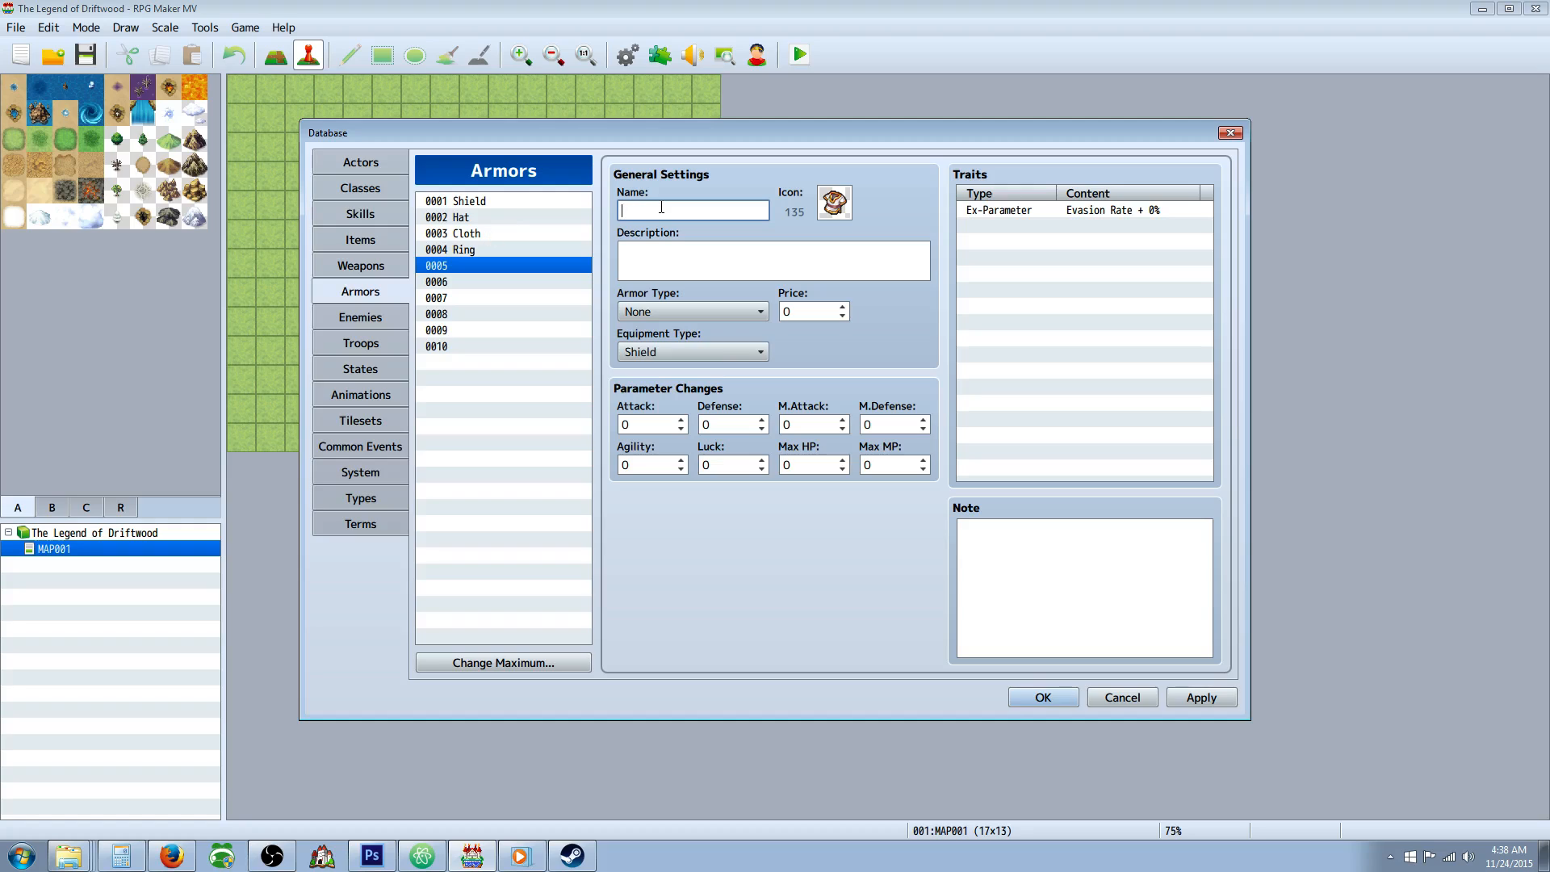
pyautogui.write('Simple Clothing')
pyautogui.click(496, 233)
pyautogui.click(509, 266)
# Rename armor 0005 to "Fancy Clothing" and check it against the Cloth armor.
pyautogui.moveTo(621, 210); pyautogui.dragTo(841, 205)
pyautogui.moveTo(664, 211); pyautogui.dragTo(606, 212)
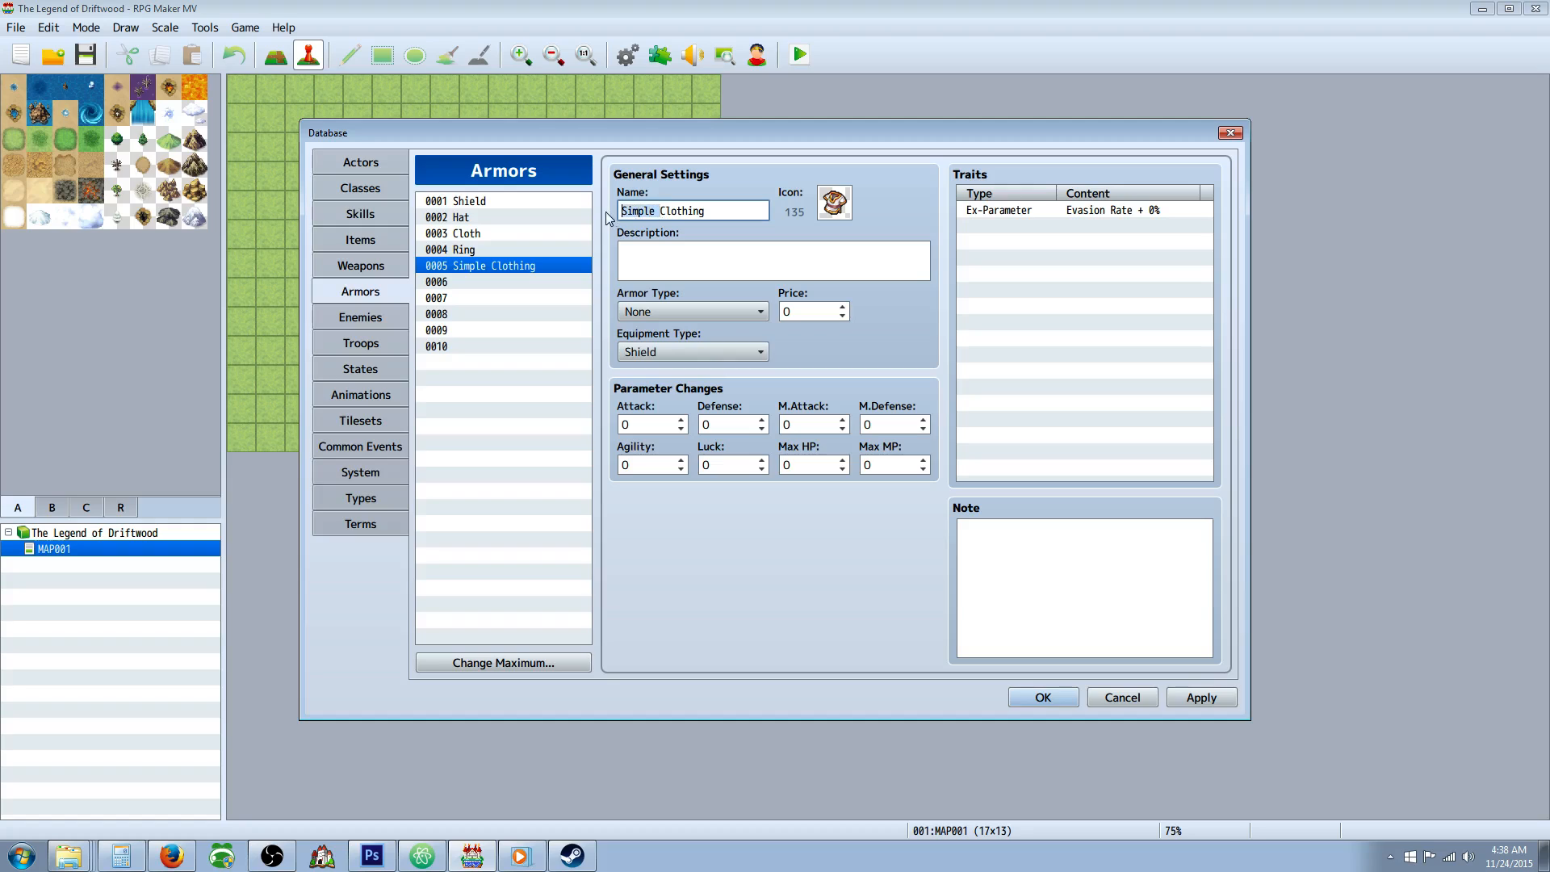
pyautogui.write('Elabor')
pyautogui.press('BackSpace')
pyautogui.press('BackSpace')
pyautogui.press('BackSpace')
pyautogui.press('BackSpace')
pyautogui.press('BackSpace')
pyautogui.press('BackSpace')
pyautogui.write('Fancy')
pyautogui.click(498, 233)
pyautogui.click(495, 265)
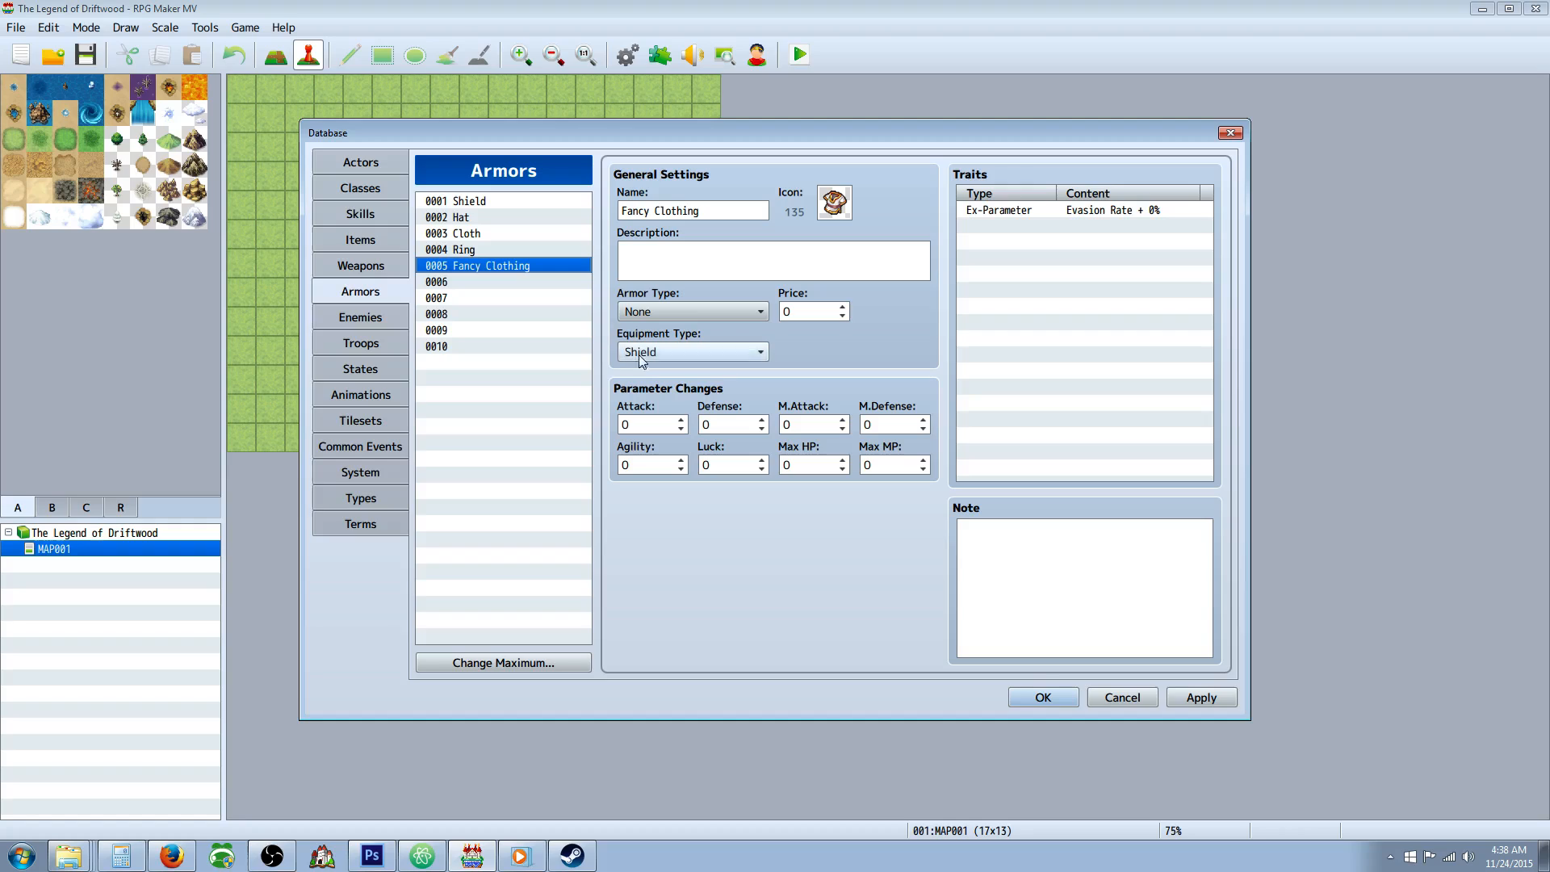
# Set Fancy Clothing's Defense to 15, M.Attack to 5 and M.Defense to 5, then compare it with Cloth.
pyautogui.click(739, 423)
pyautogui.write('15')
pyautogui.click(814, 424)
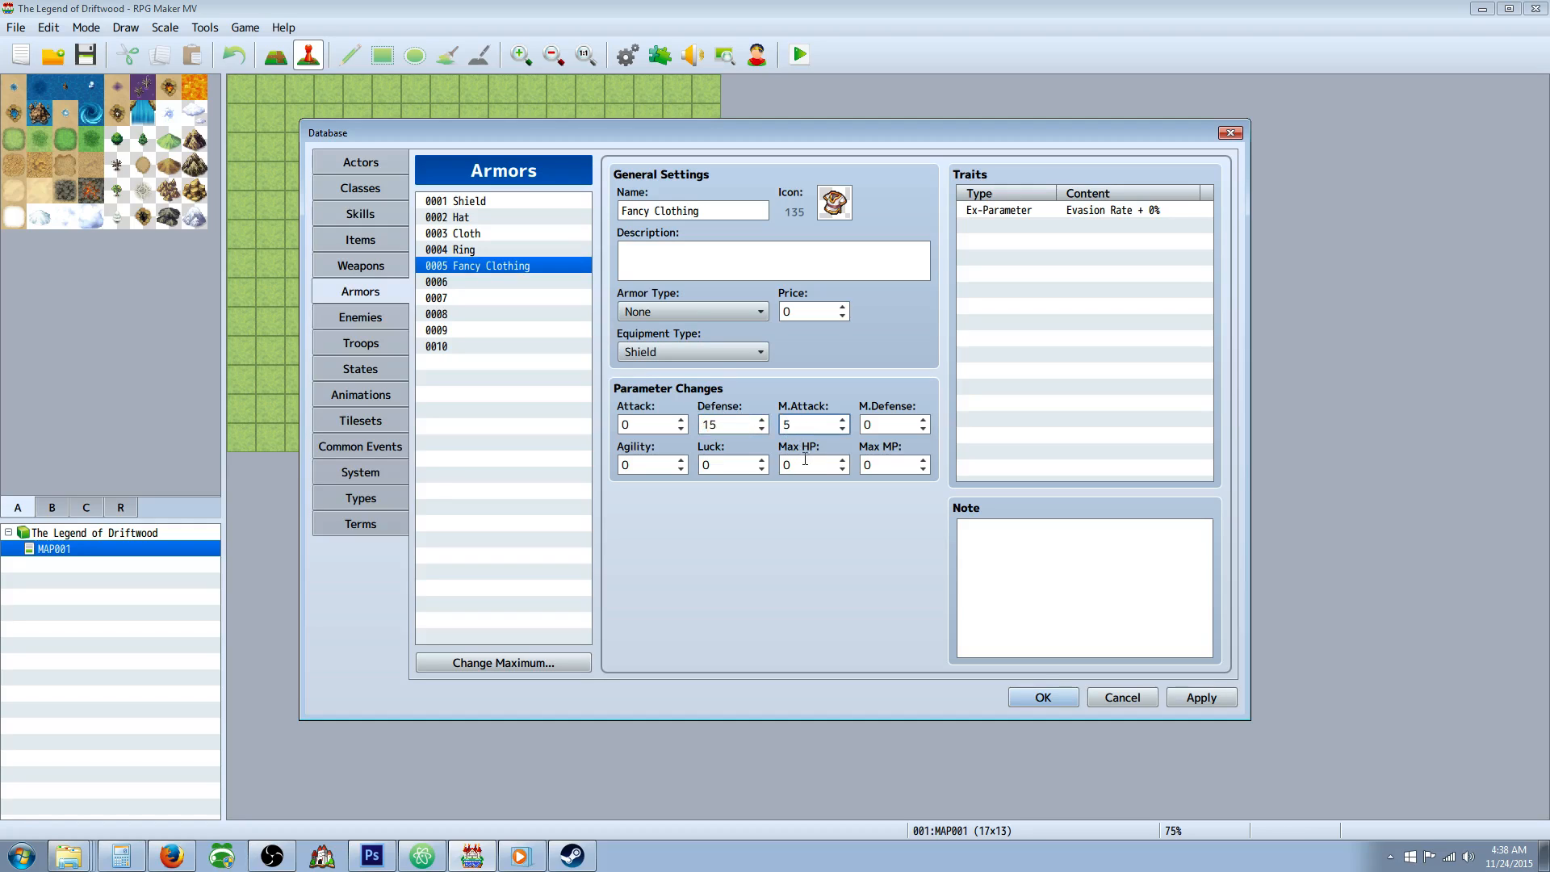
pyautogui.click(884, 428)
pyautogui.write('5')
pyautogui.click(488, 233)
pyautogui.click(501, 266)
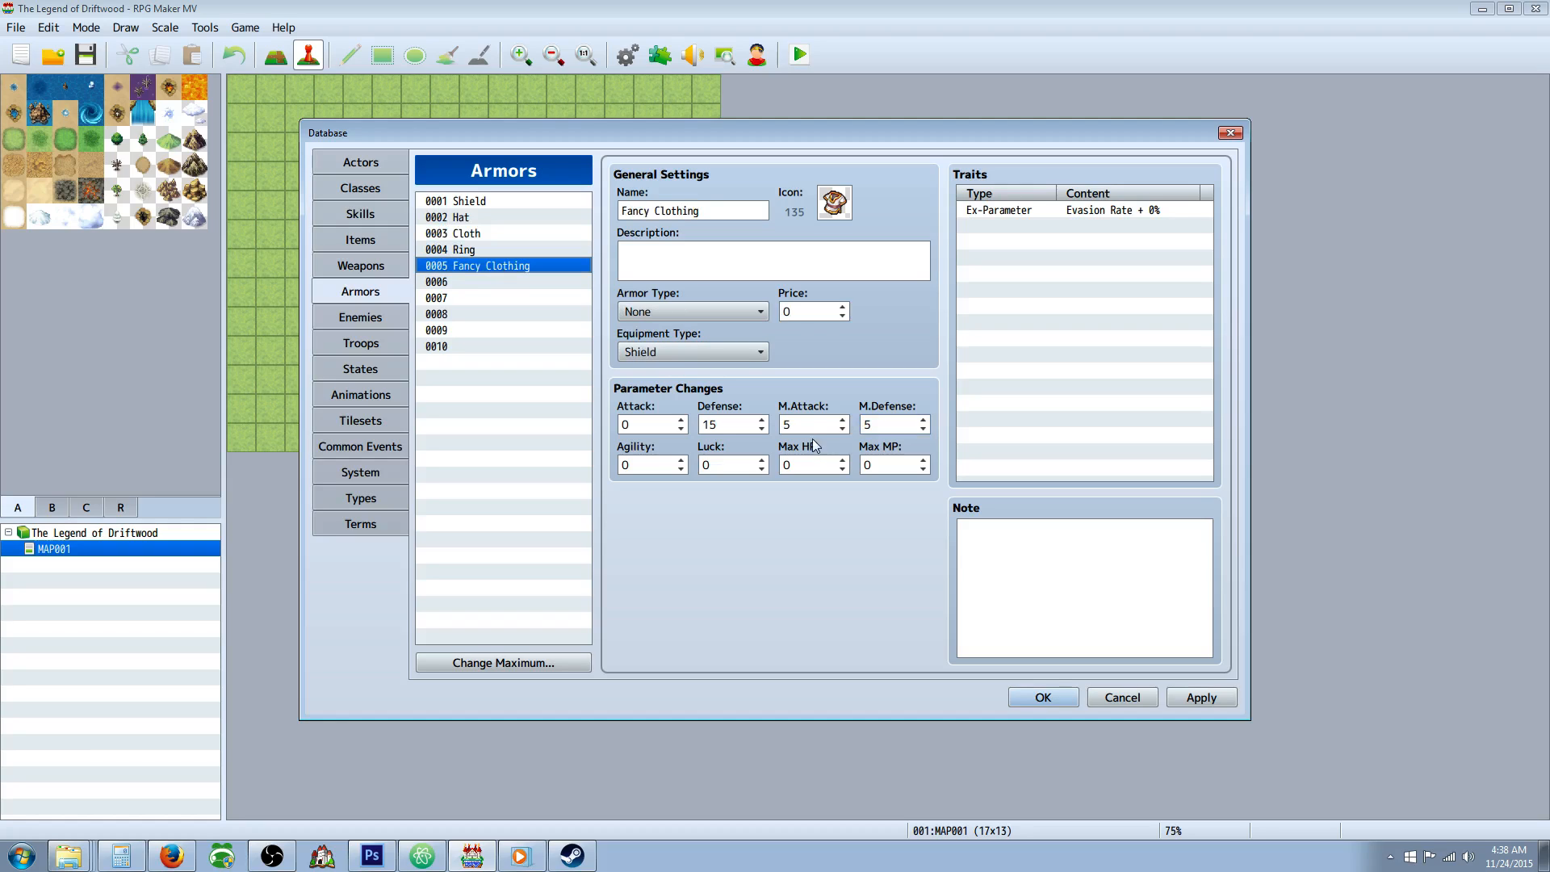
# Set Fancy Clothing's M.Attack back to 0 and apply the changes.
pyautogui.click(796, 421)
pyautogui.write('0')
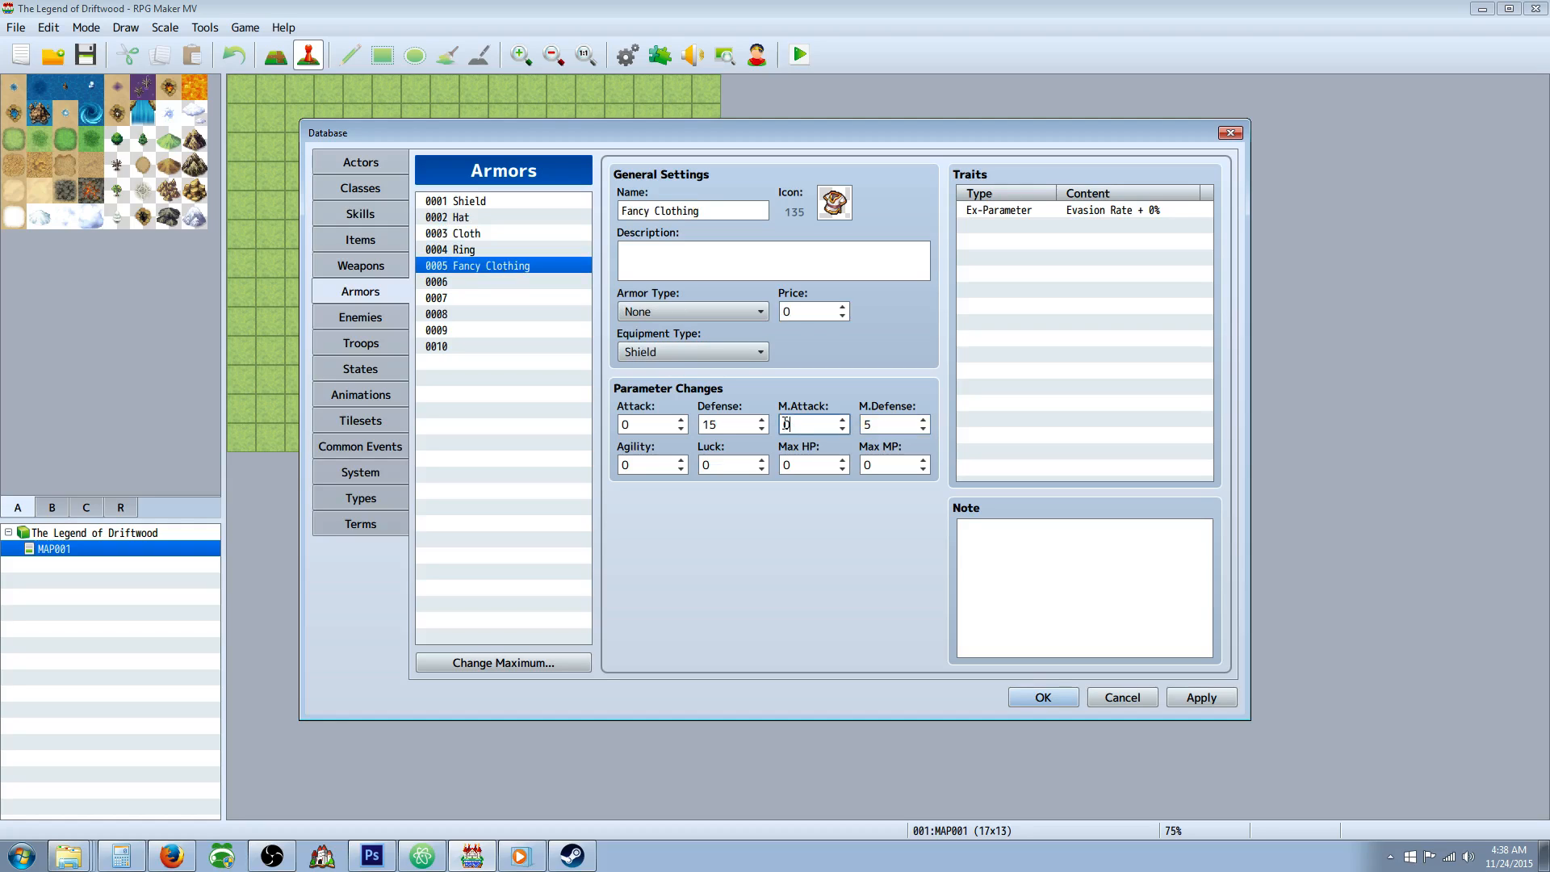
pyautogui.click(1201, 698)
# Set Fancy Clothing's Defense and M.Defense to 10 each and apply the changes.
pyautogui.click(737, 424)
pyautogui.write('10')
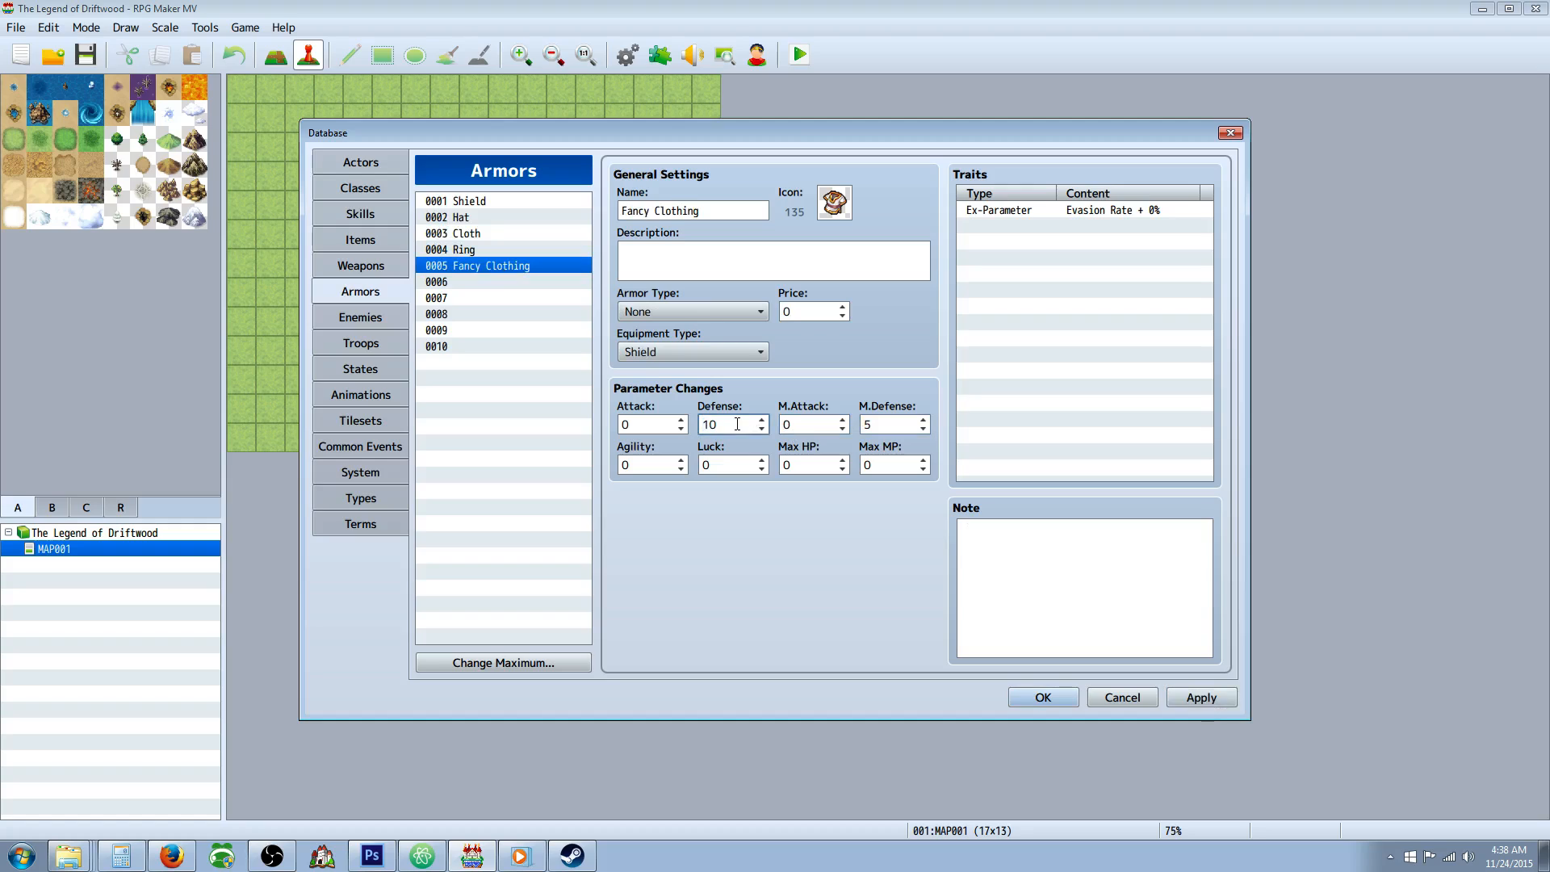
pyautogui.click(882, 424)
pyautogui.press('BackSpace')
pyautogui.write('10')
pyautogui.click(1201, 698)
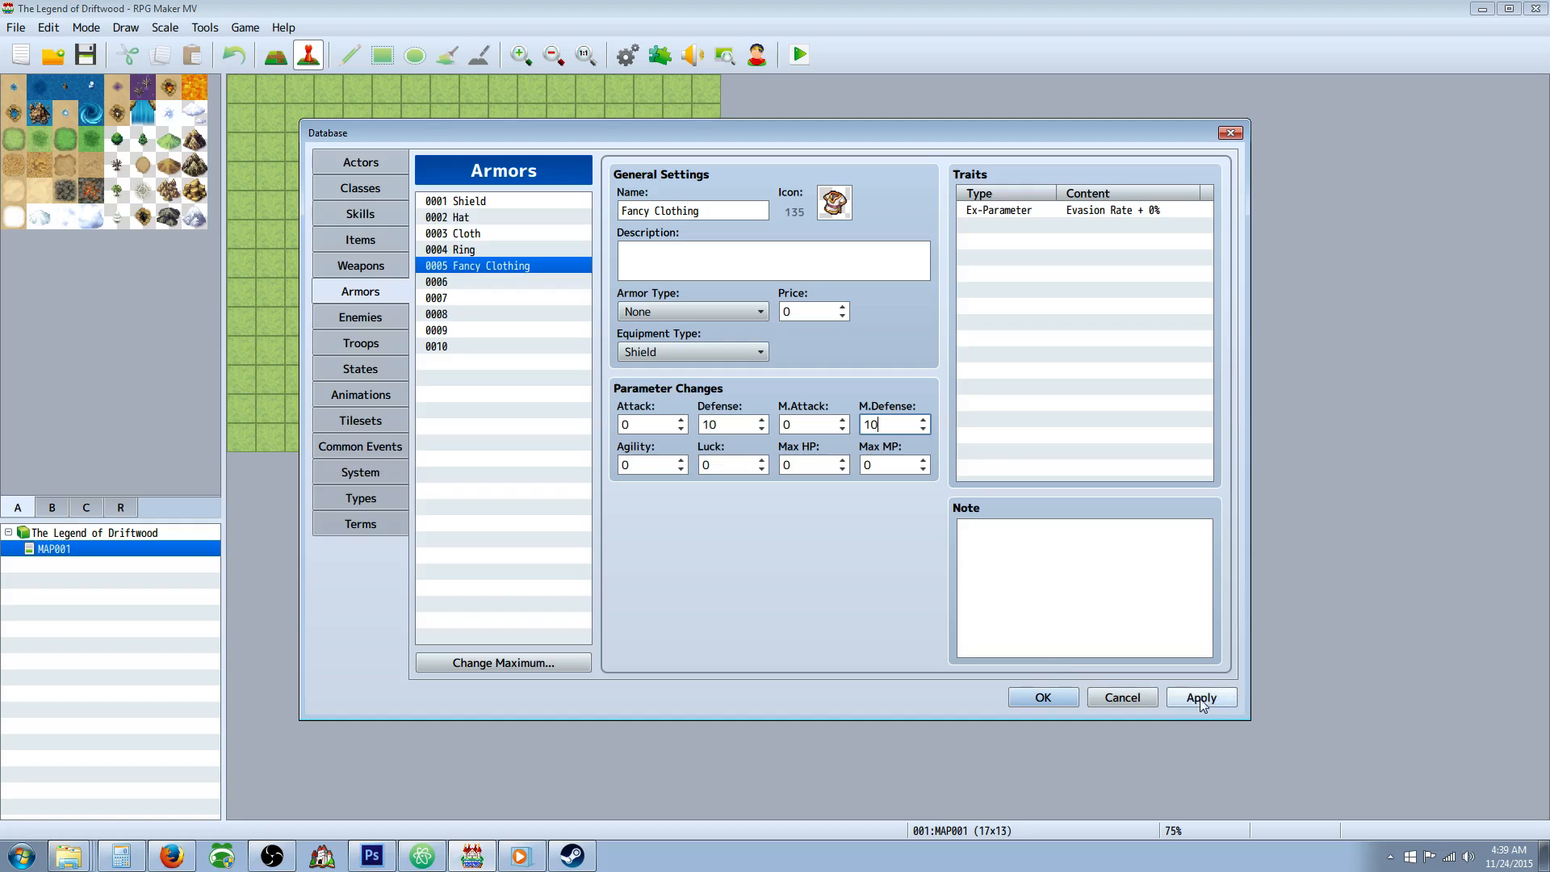
# Compare the prices, types and parameters of the Shield, Hat, Cloth, Ring and Fancy Clothing armors.
pyautogui.click(483, 234)
pyautogui.click(489, 267)
pyautogui.click(507, 236)
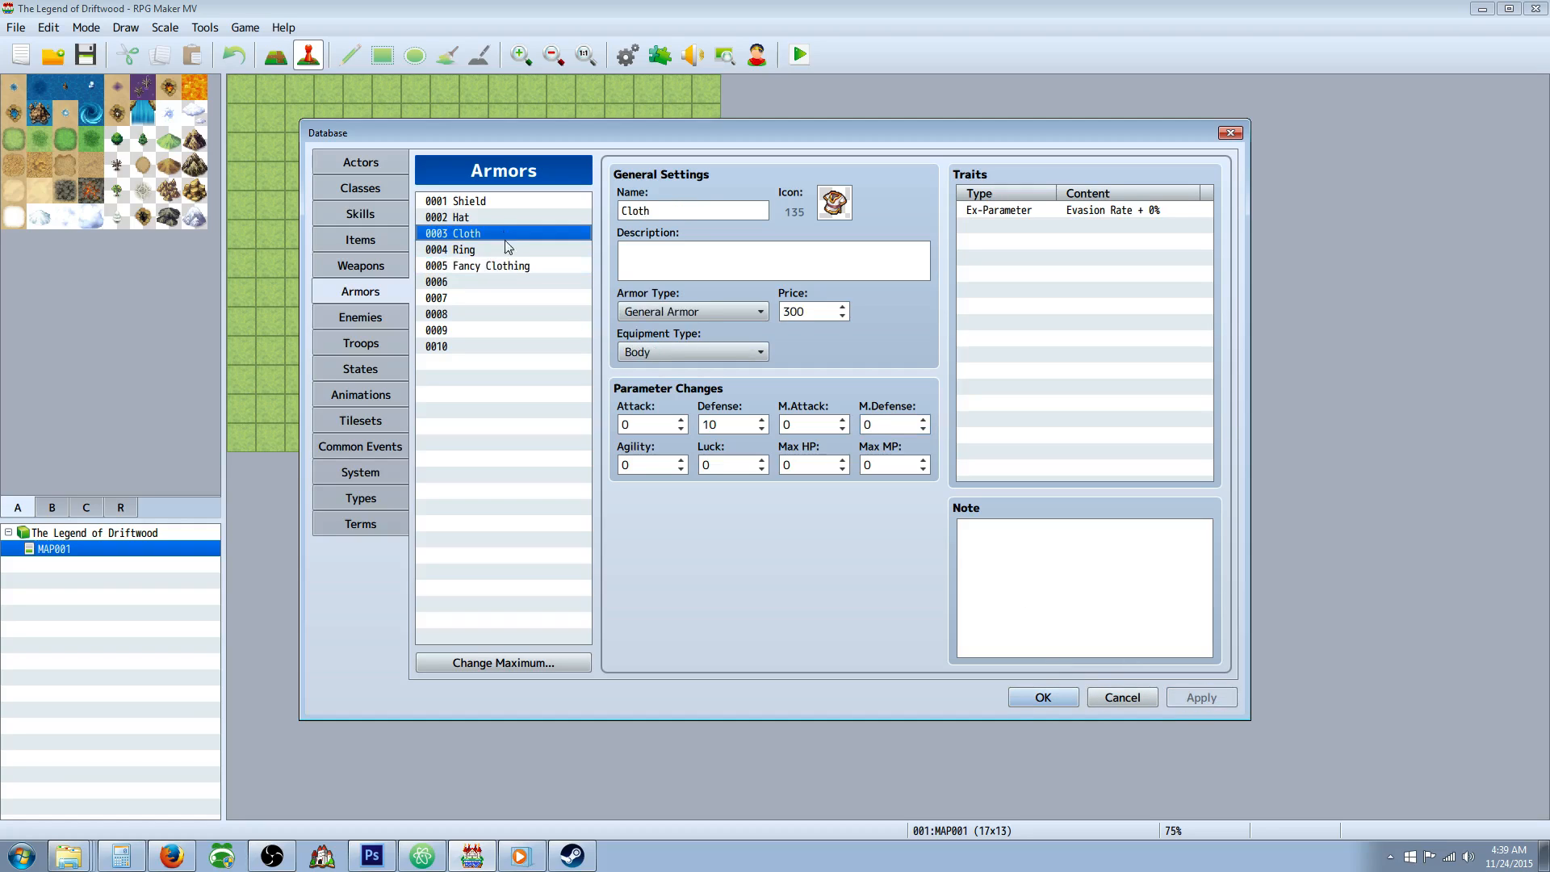
pyautogui.click(496, 200)
pyautogui.click(495, 217)
pyautogui.click(493, 234)
pyautogui.click(496, 251)
pyautogui.click(496, 267)
pyautogui.click(496, 204)
pyautogui.click(495, 234)
pyautogui.click(498, 247)
pyautogui.click(497, 235)
pyautogui.click(499, 263)
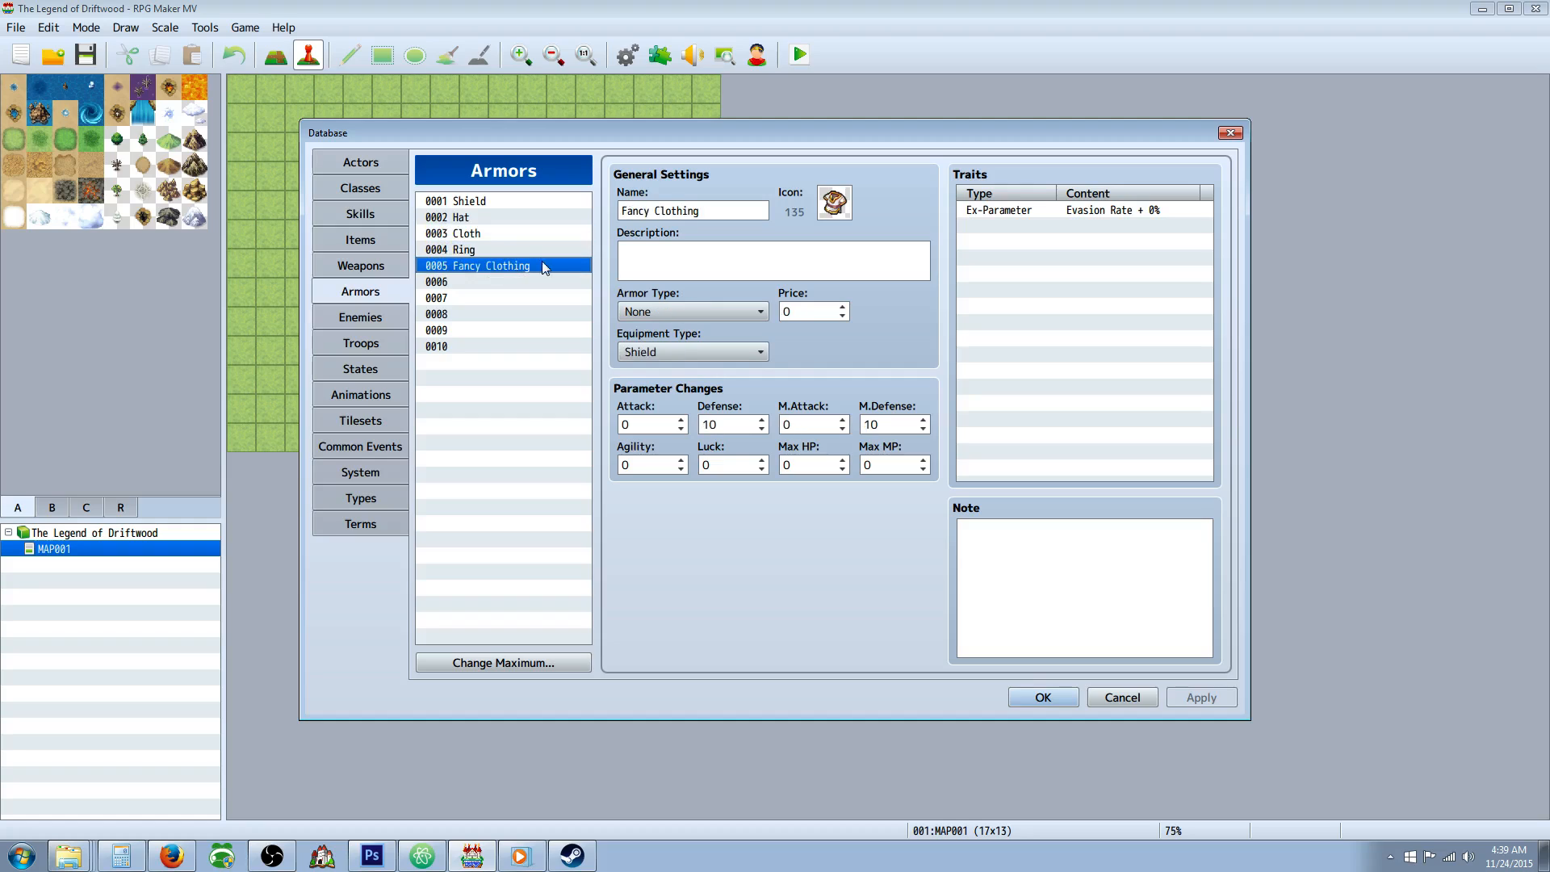
# Set Fancy Clothing's price to 750 and apply the change.
pyautogui.click(491, 232)
pyautogui.click(502, 265)
pyautogui.click(825, 310)
pyautogui.write('750')
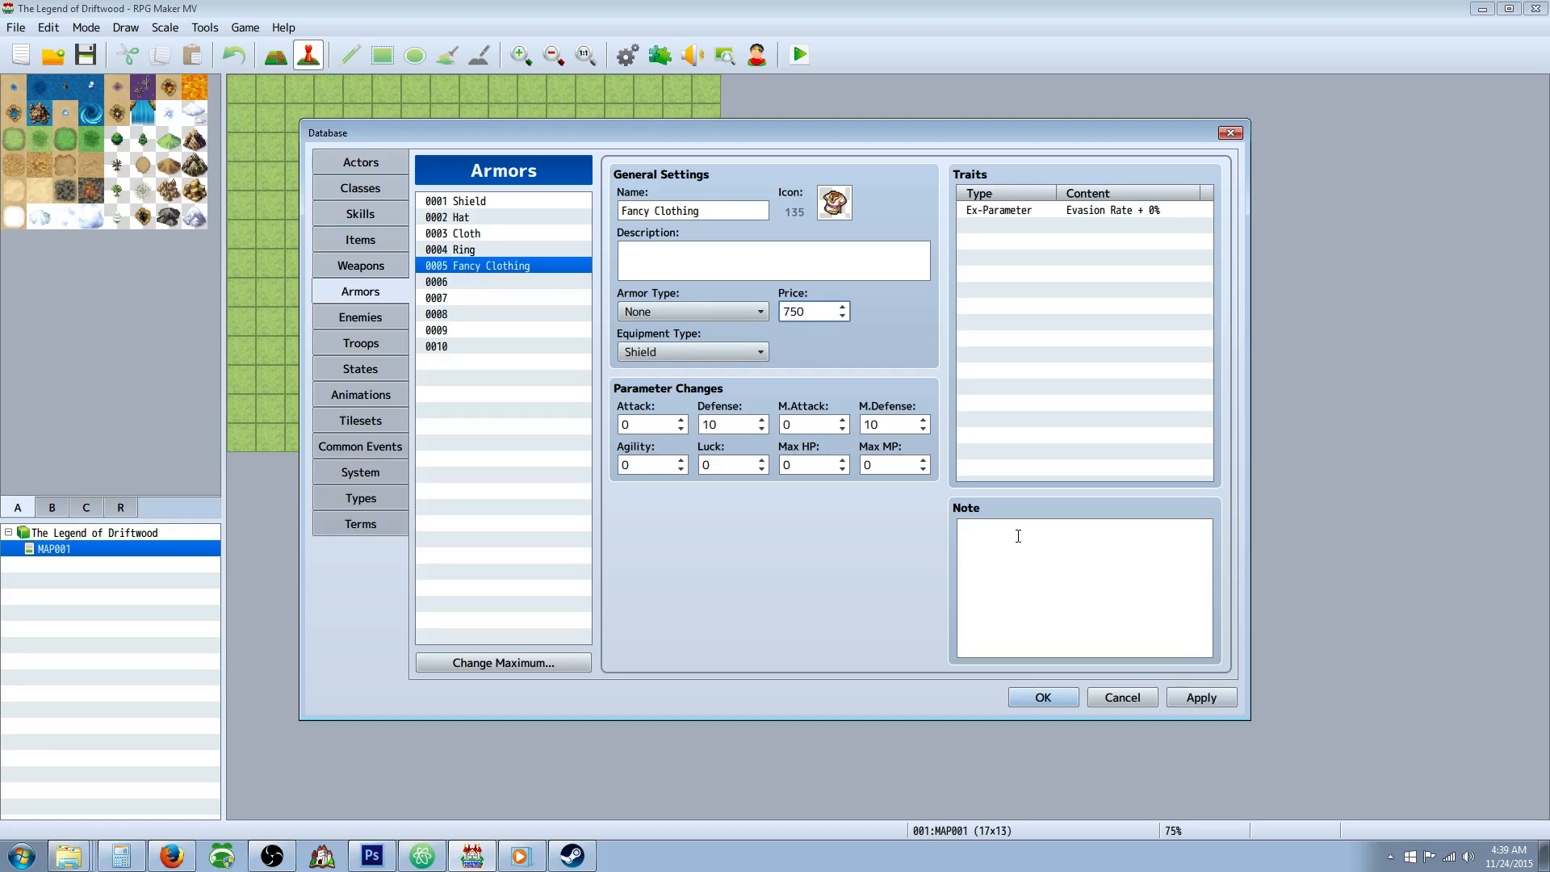
pyautogui.click(1201, 698)
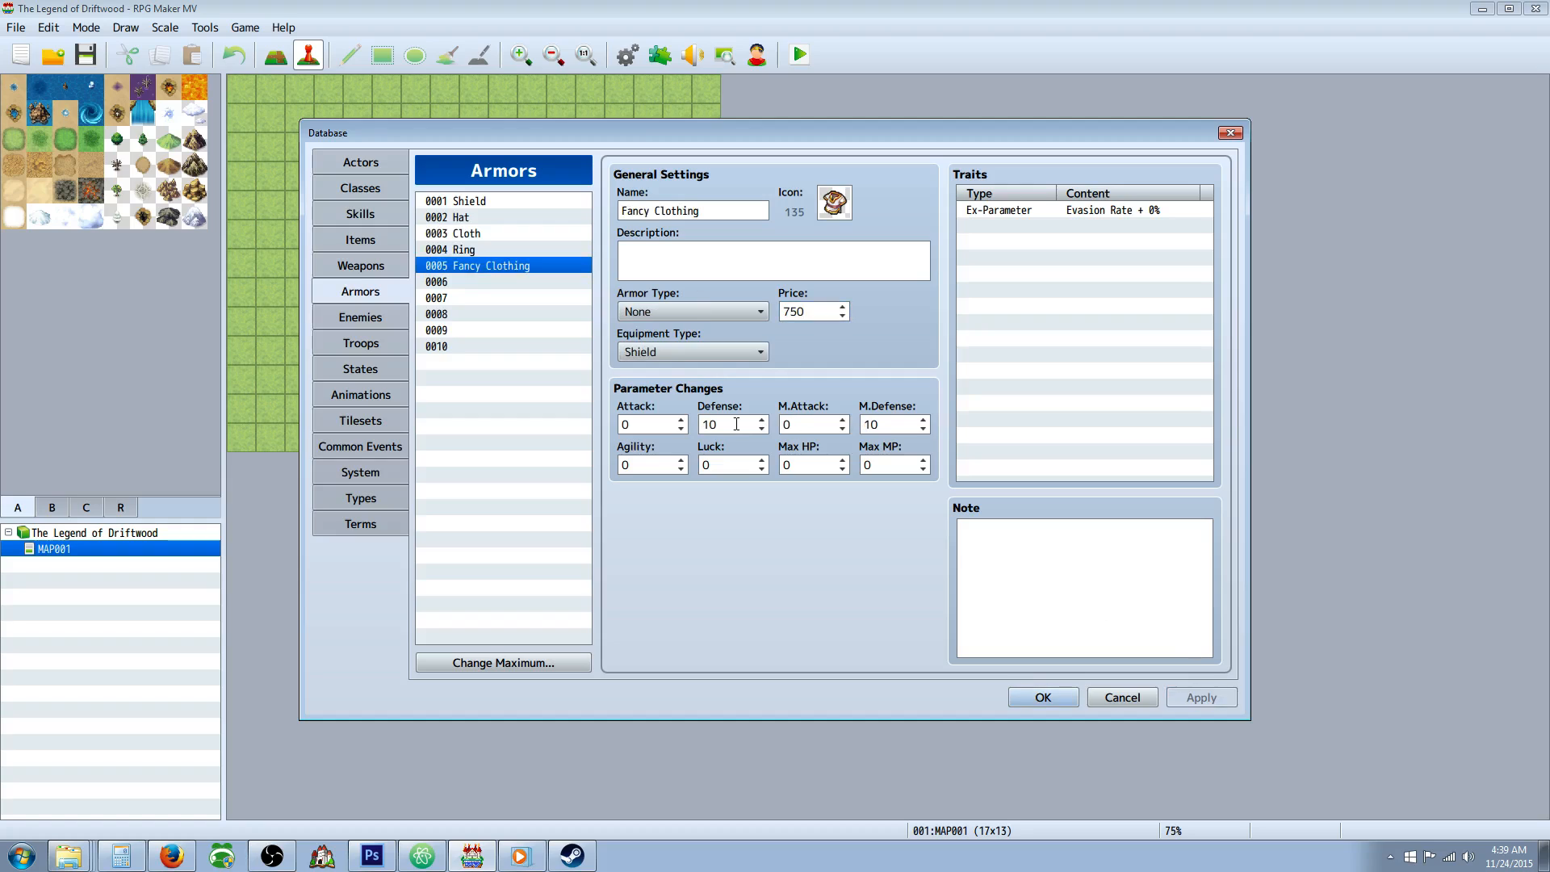
# Set Fancy Clothing's armor type to General Armor and its equipment type to Body.
pyautogui.click(737, 311)
pyautogui.click(697, 351)
pyautogui.click(696, 352)
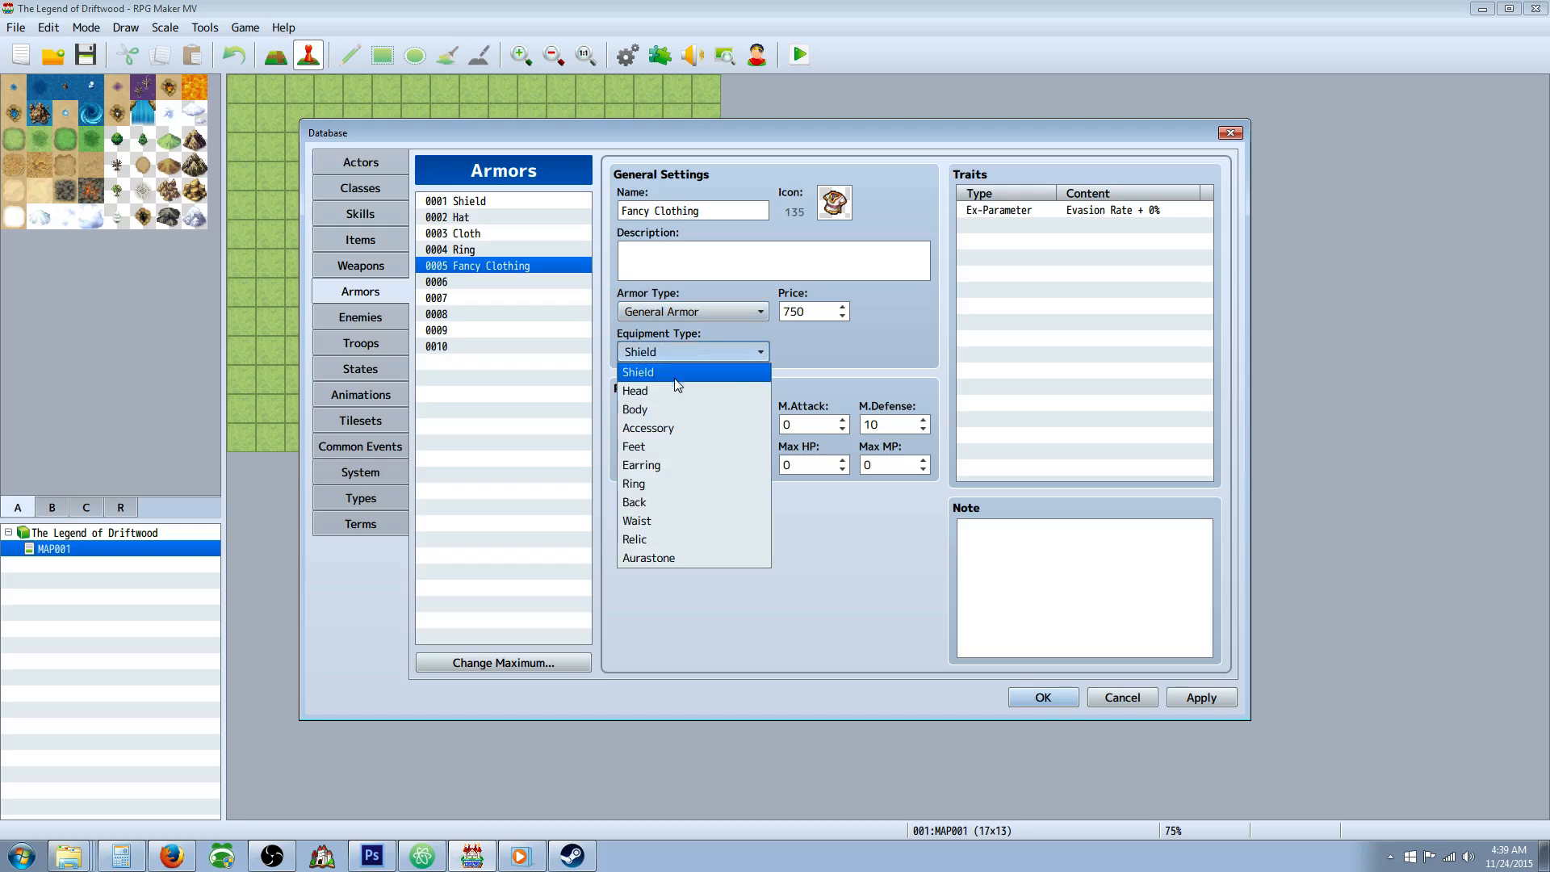
pyautogui.click(658, 409)
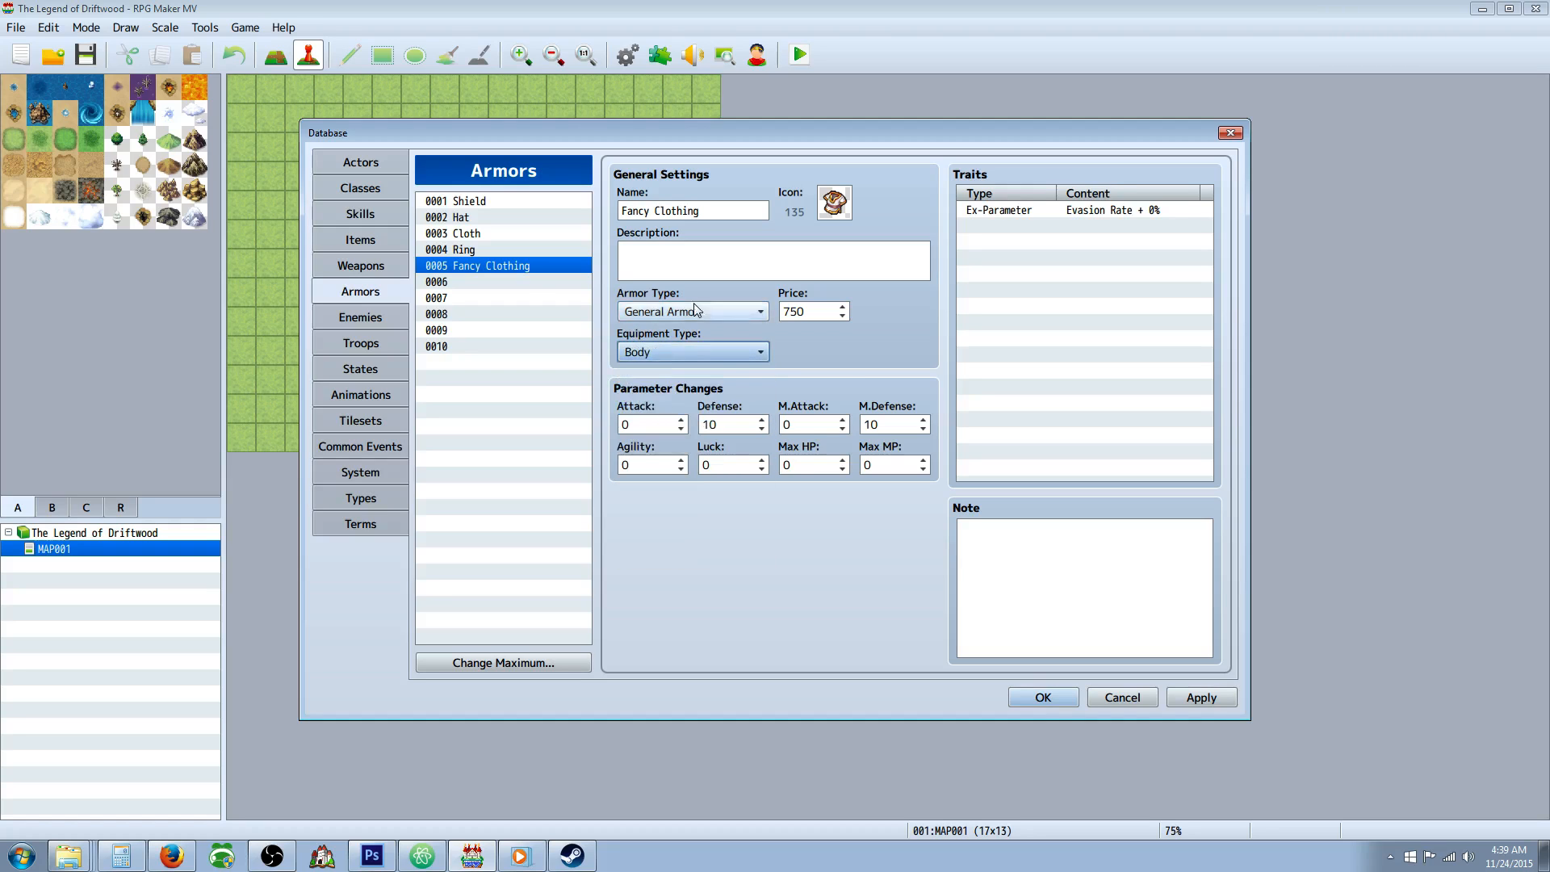
# Set the icon of the empty armor 0006 to the blue cloak image, icon 152.
pyautogui.click(510, 281)
pyautogui.doubleClick(835, 212)
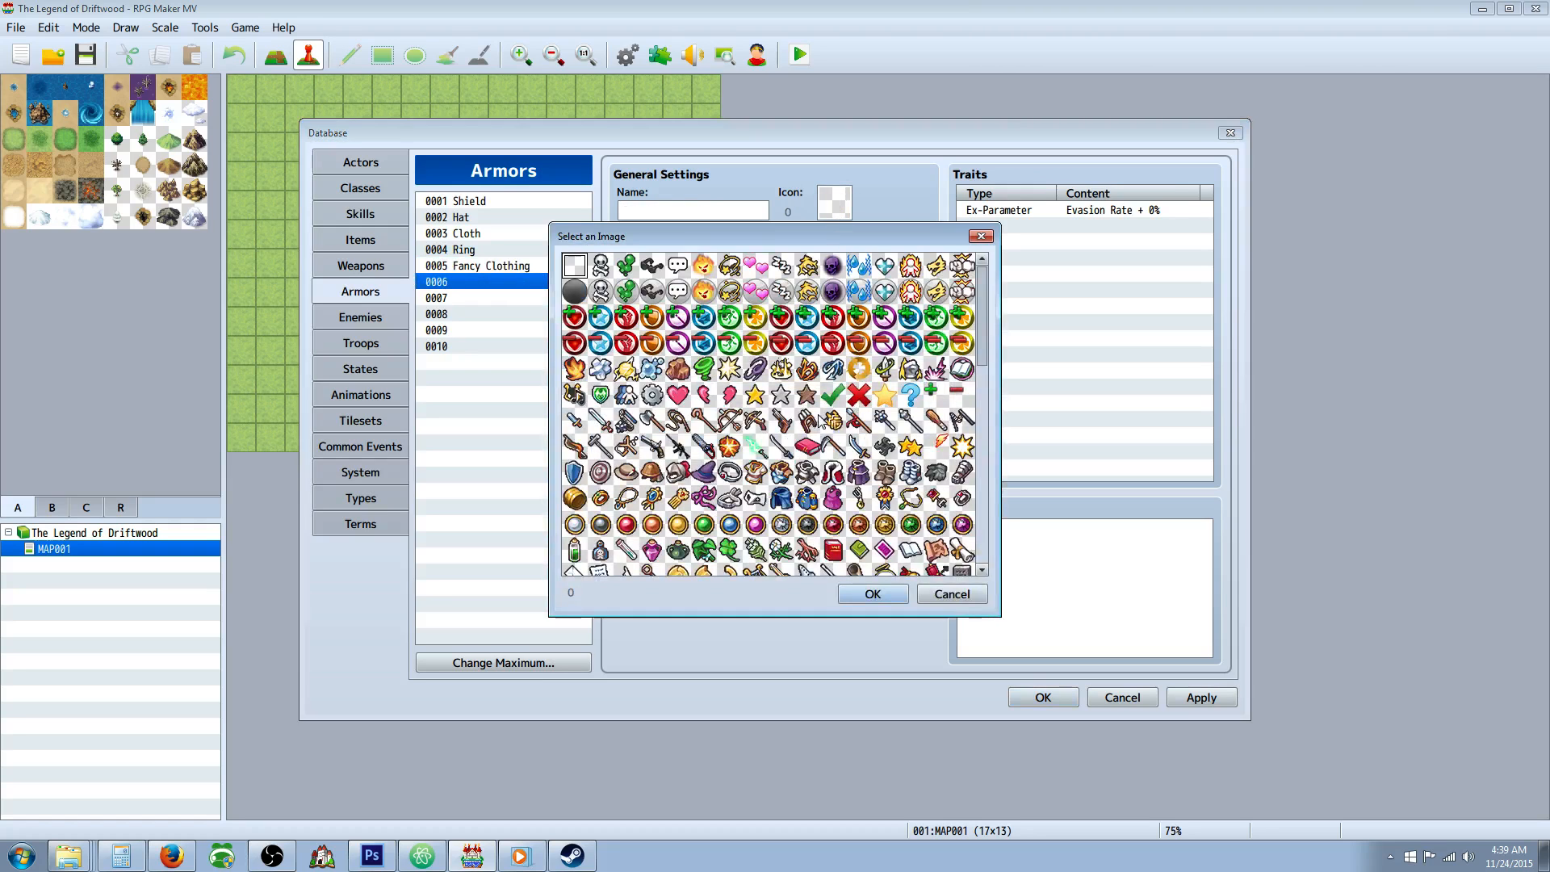
pyautogui.scroll(-4, 820, 419)
pyautogui.doubleClick(783, 403)
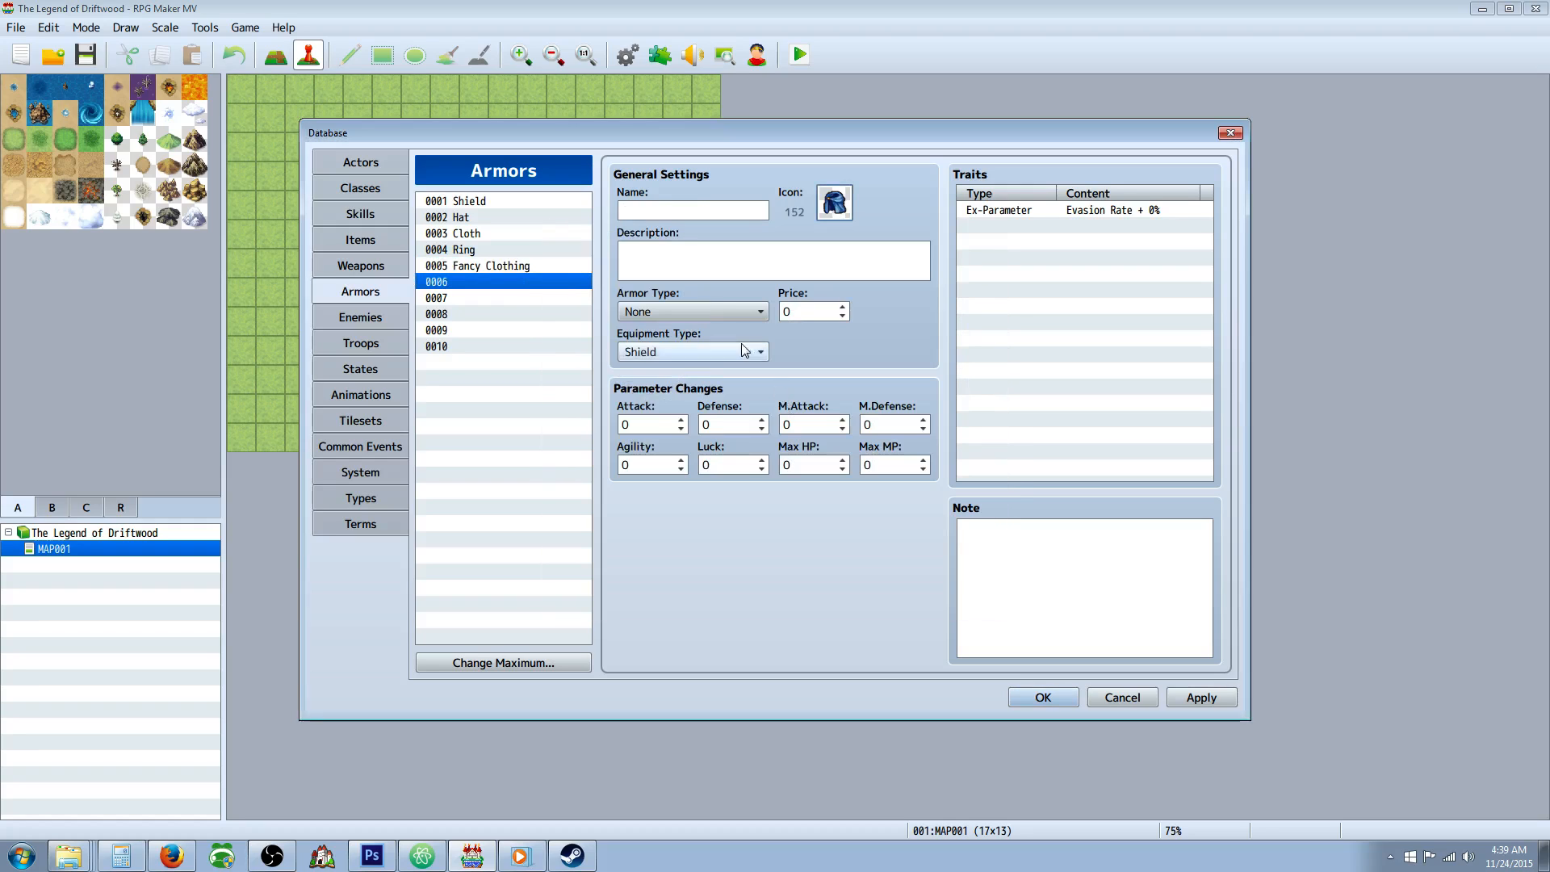
# Name armor 0006 "Silk Cloak".
pyautogui.click(696, 208)
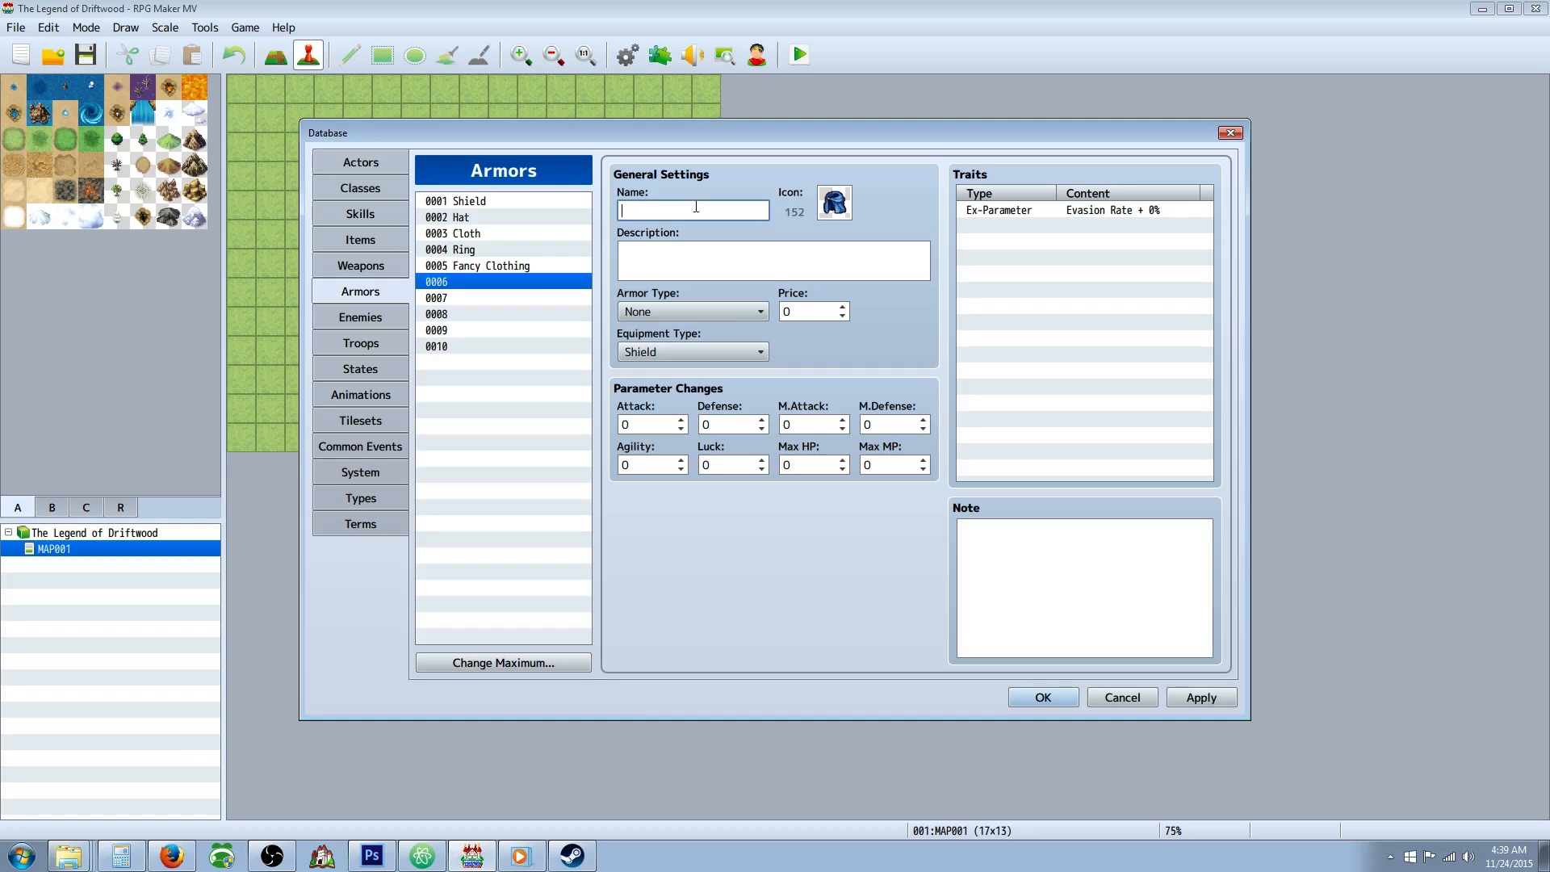
pyautogui.write('Cotton')
pyautogui.press('BackSpace')
pyautogui.press('BackSpace')
pyautogui.press('BackSpace')
pyautogui.press('BackSpace')
pyautogui.write('Silk Cload')
pyautogui.click(706, 272)
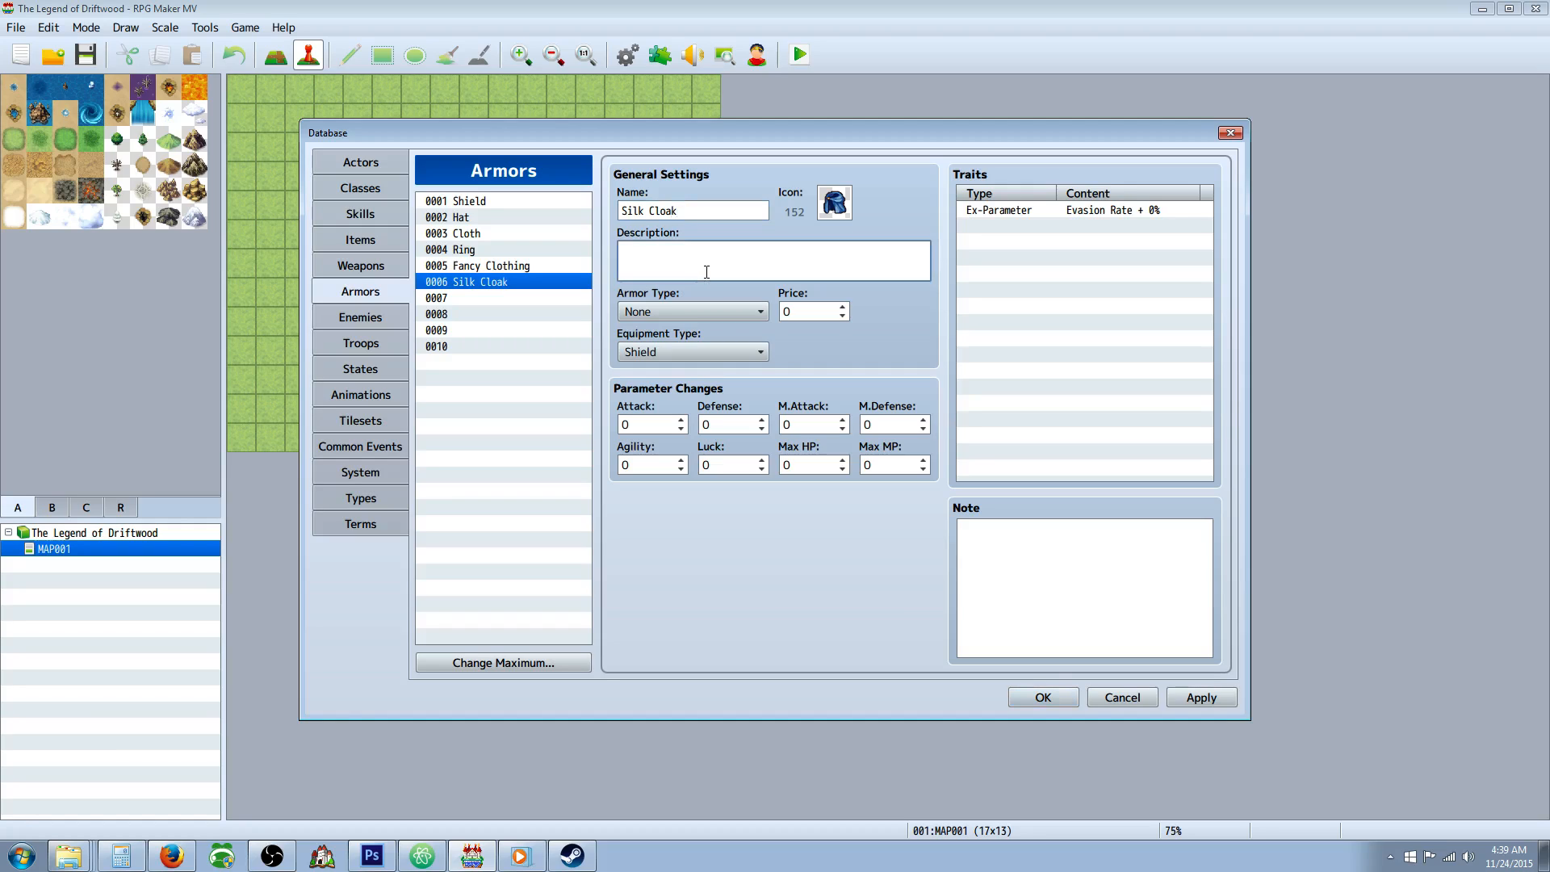
# Enter "DEF+10 MDF+10" as the description of Fancy Clothing.
pyautogui.click(494, 268)
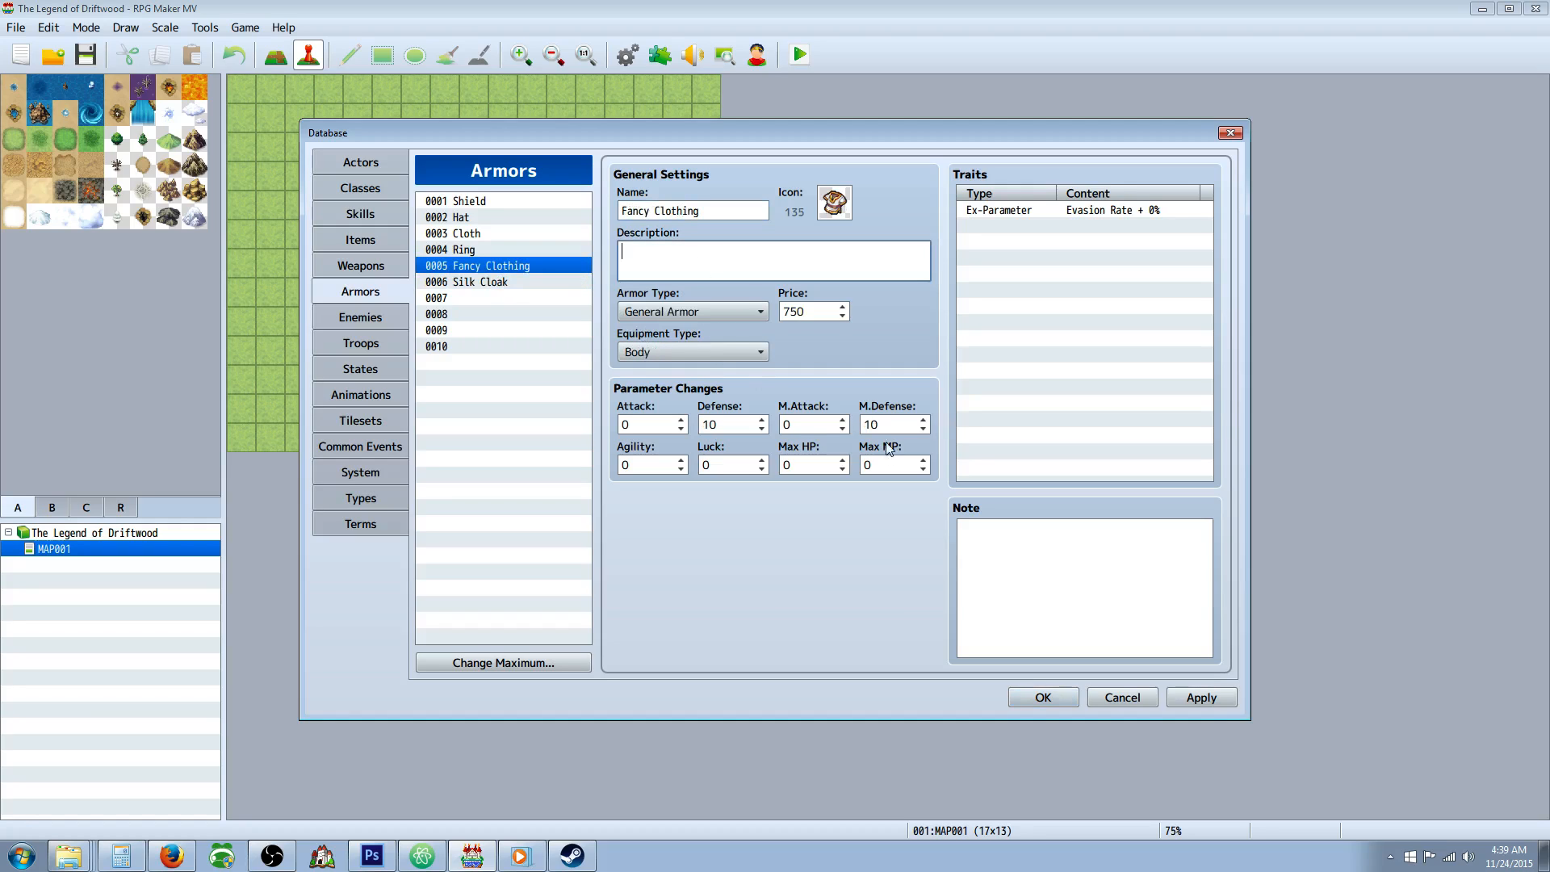
pyautogui.write('DEF+10 MDF+10')
# Enter "MAT+5 MDF+5" as the description of Silk Cloak.
pyautogui.click(509, 282)
pyautogui.click(680, 257)
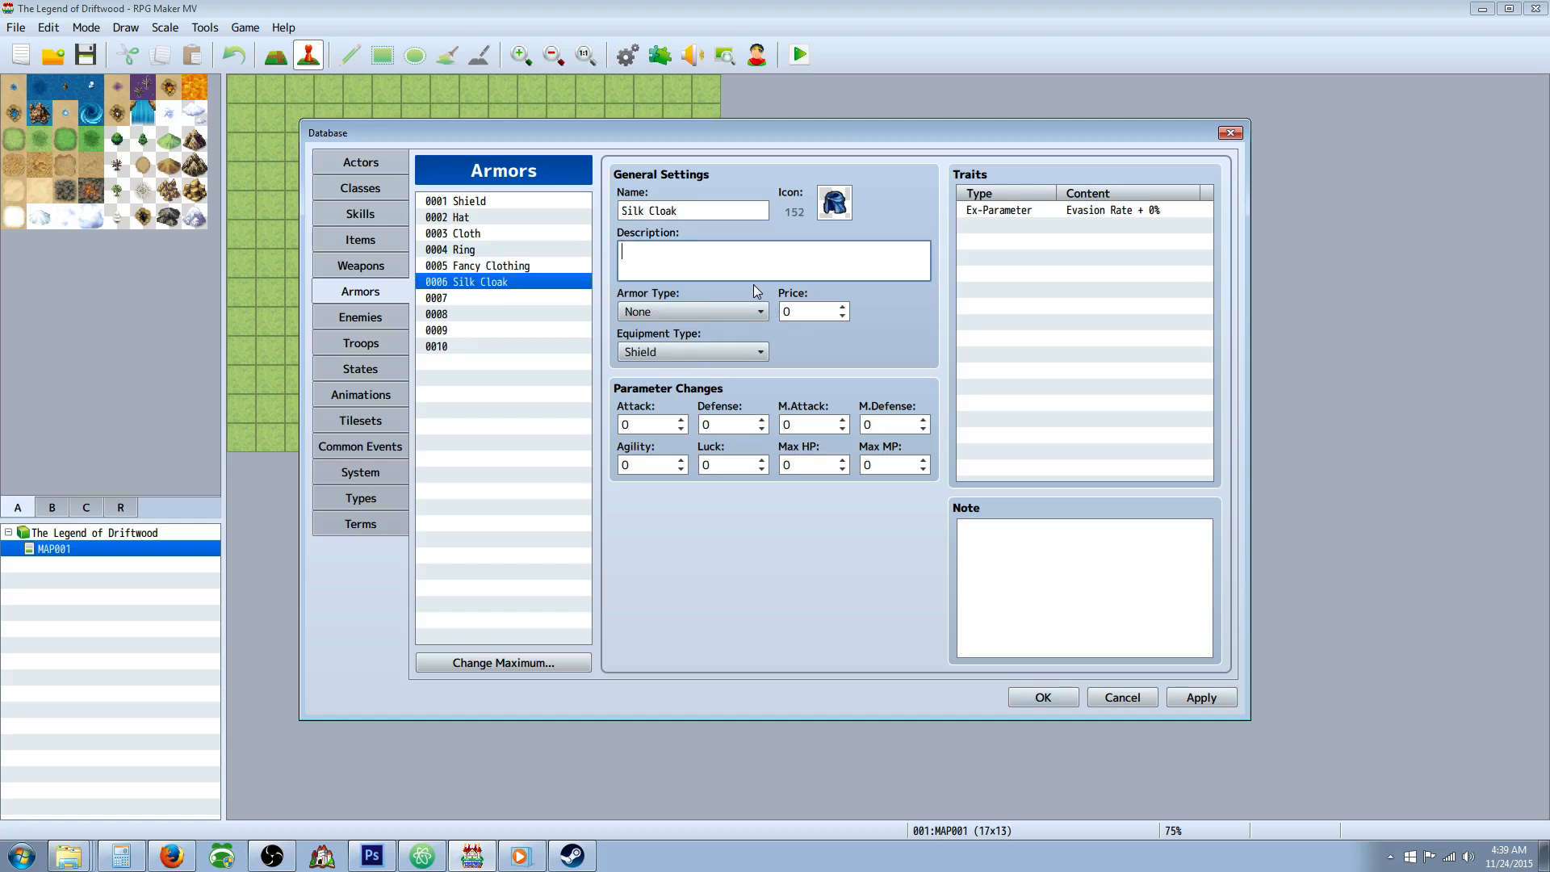
pyautogui.write('MAT+5 MDF+5')
# Set Silk Cloak's M.Attack and M.Defense to 5 each.
pyautogui.click(818, 428)
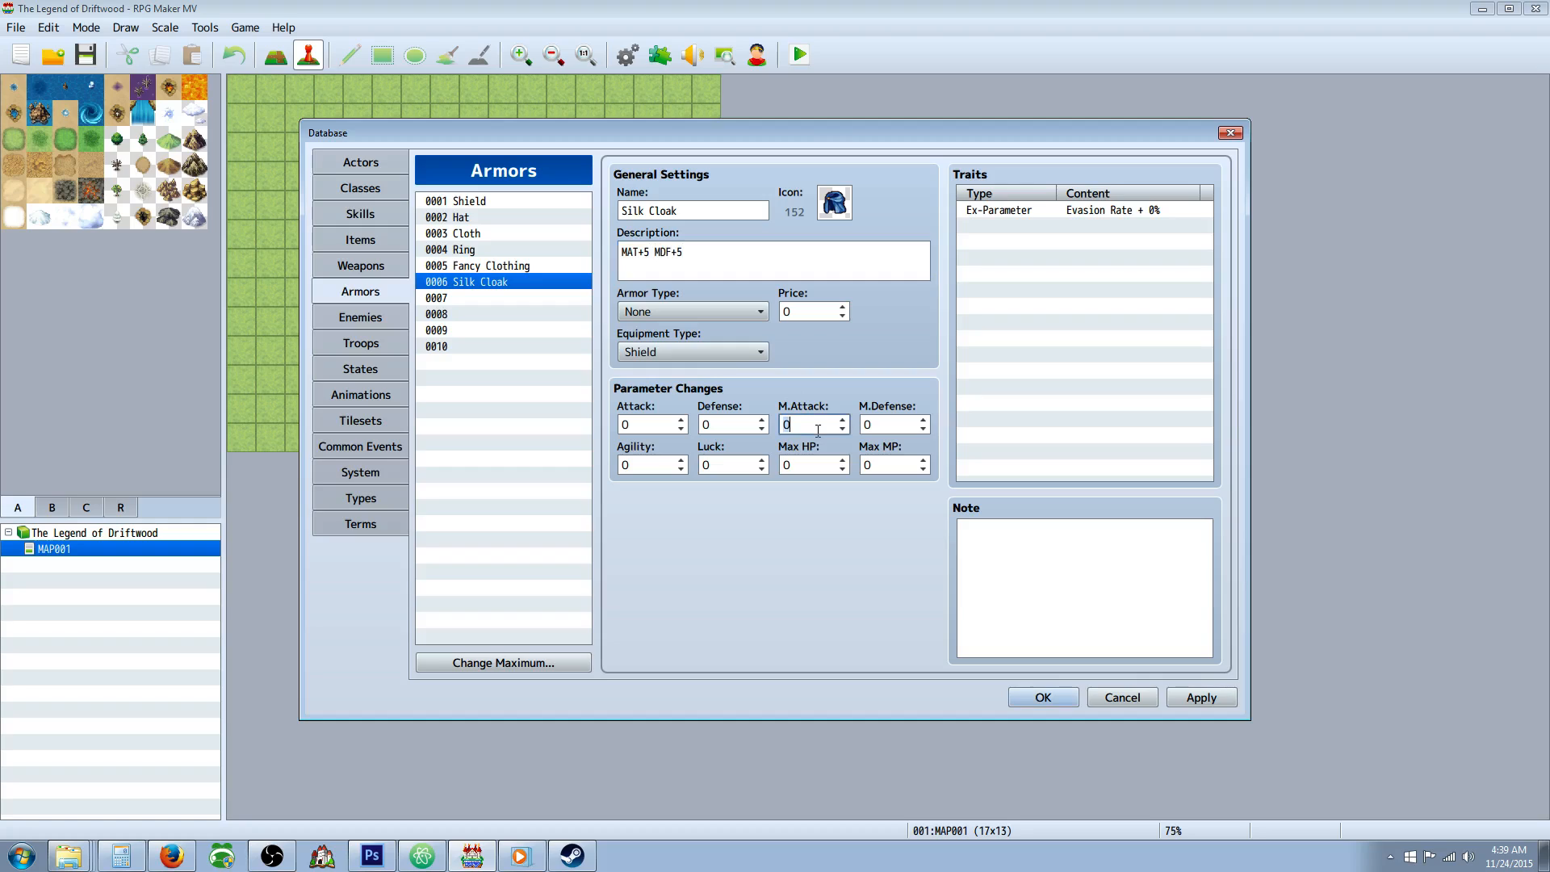
pyautogui.write('5')
pyautogui.click(883, 427)
pyautogui.write('5')
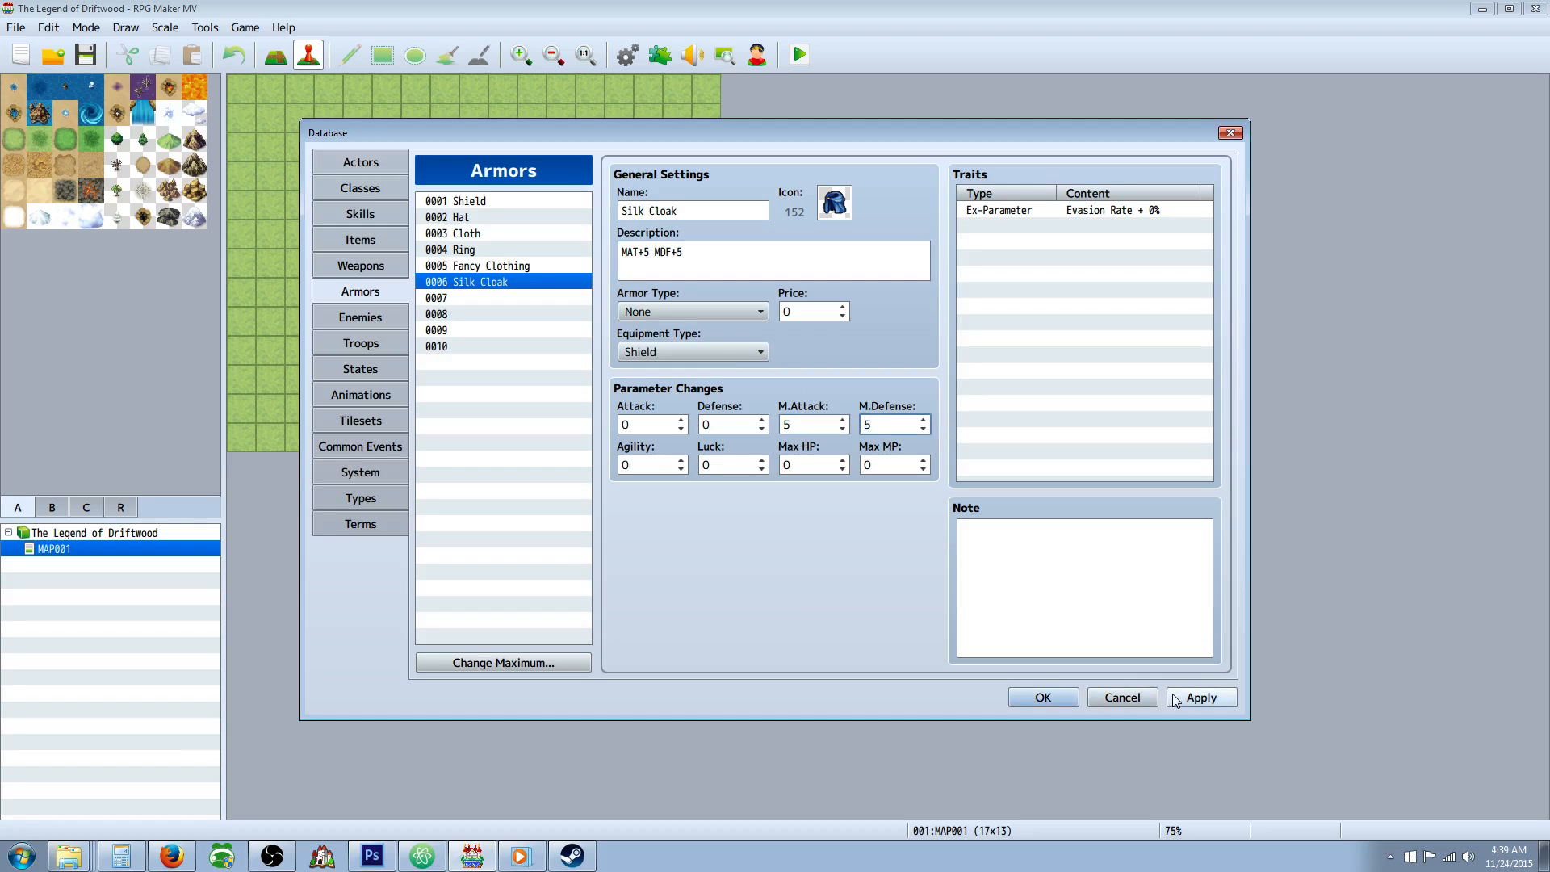
# Set Silk Cloak's armor type to General Armor and its equipment type to Back.
pyautogui.click(690, 311)
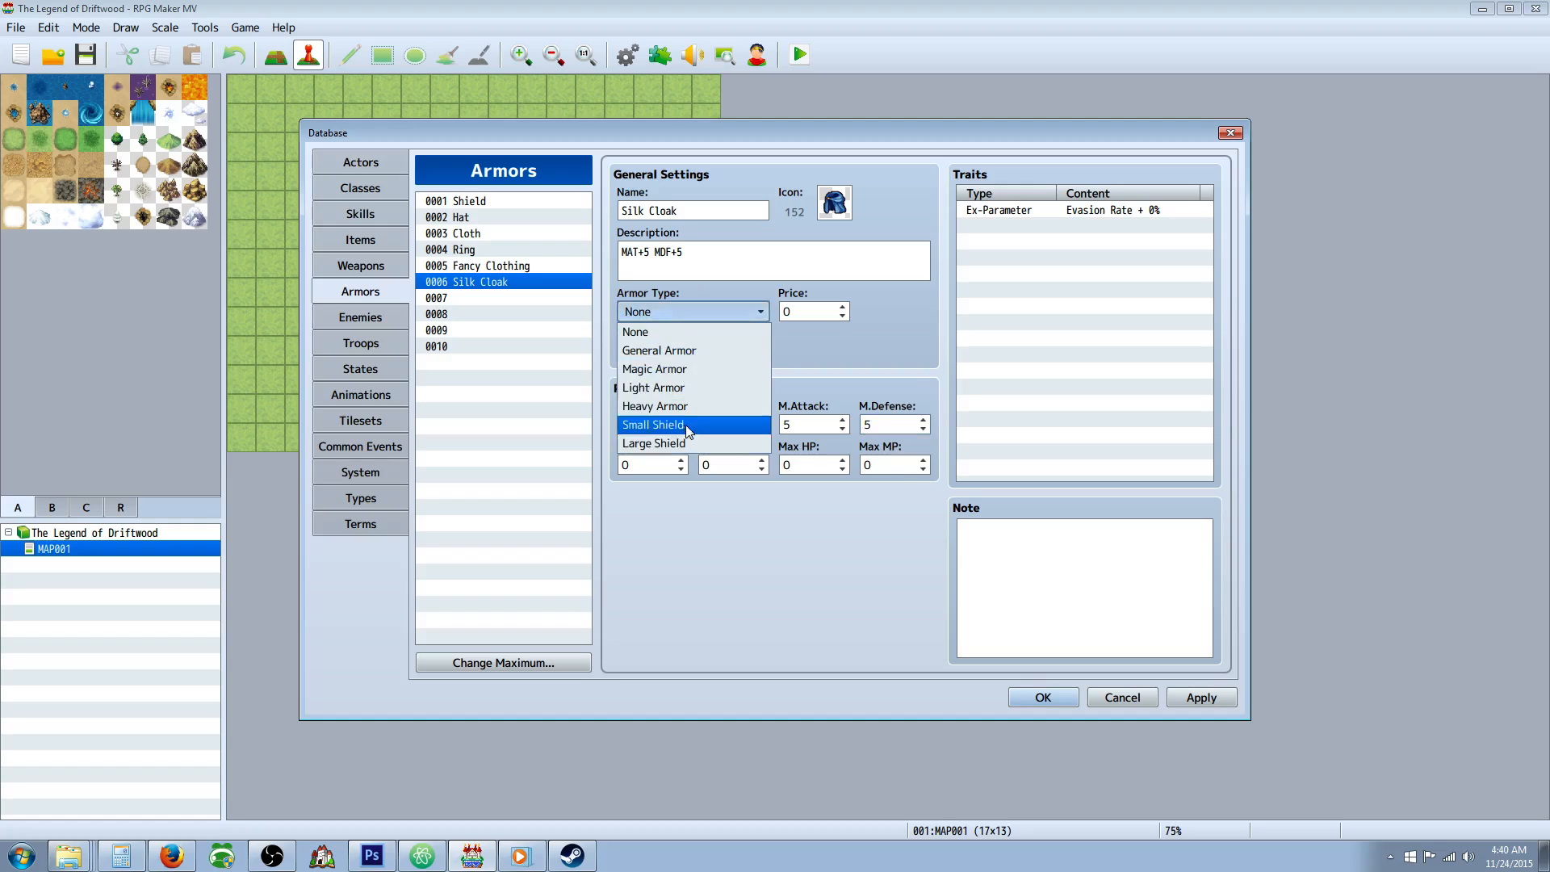
pyautogui.click(684, 350)
pyautogui.click(728, 353)
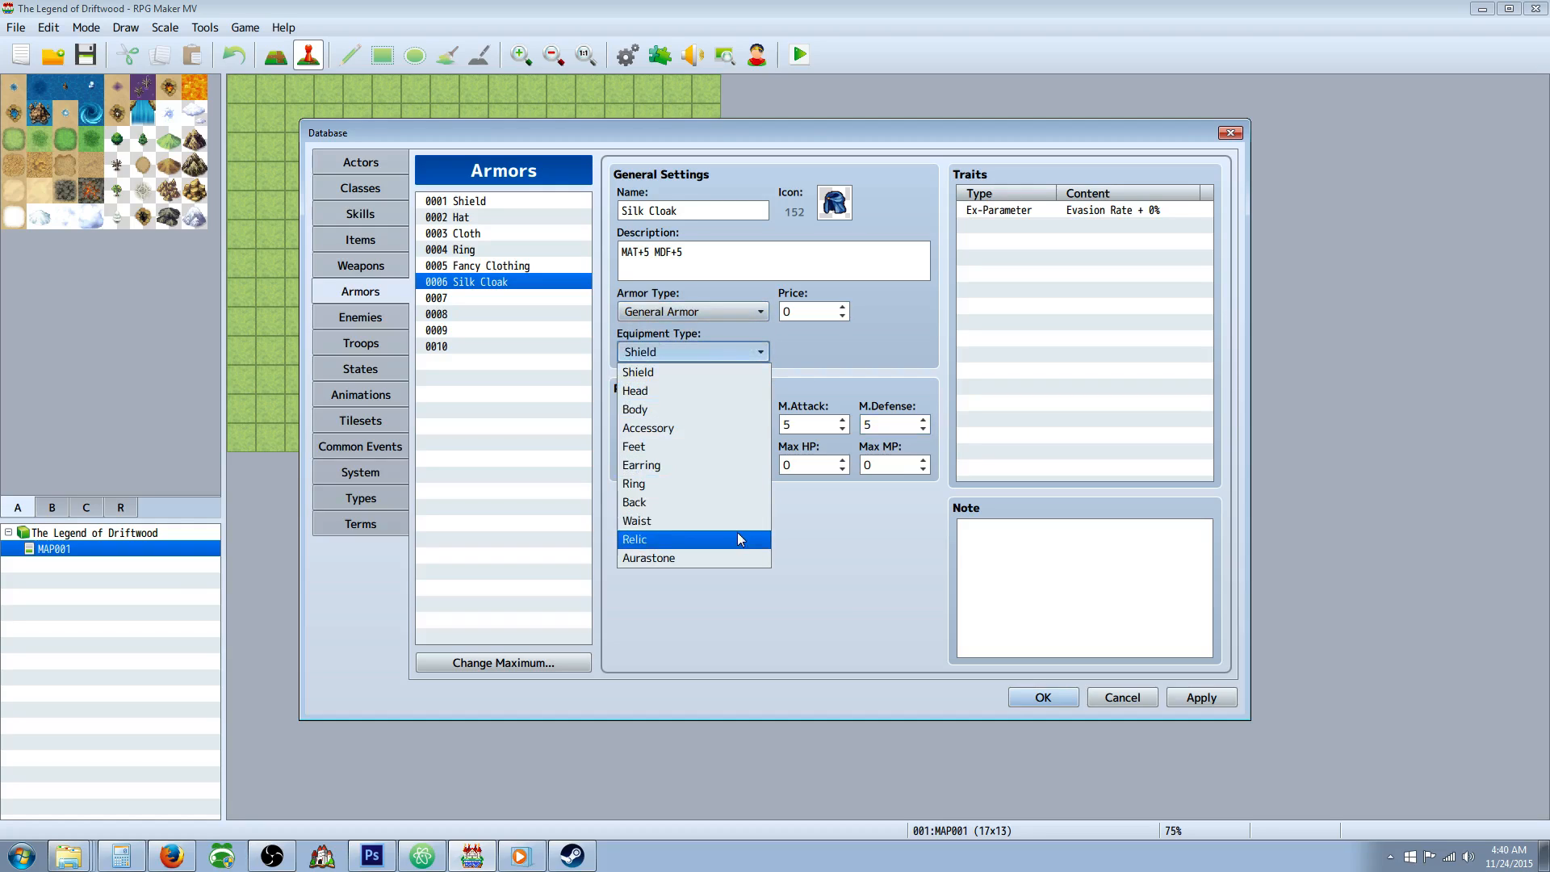
pyautogui.click(692, 502)
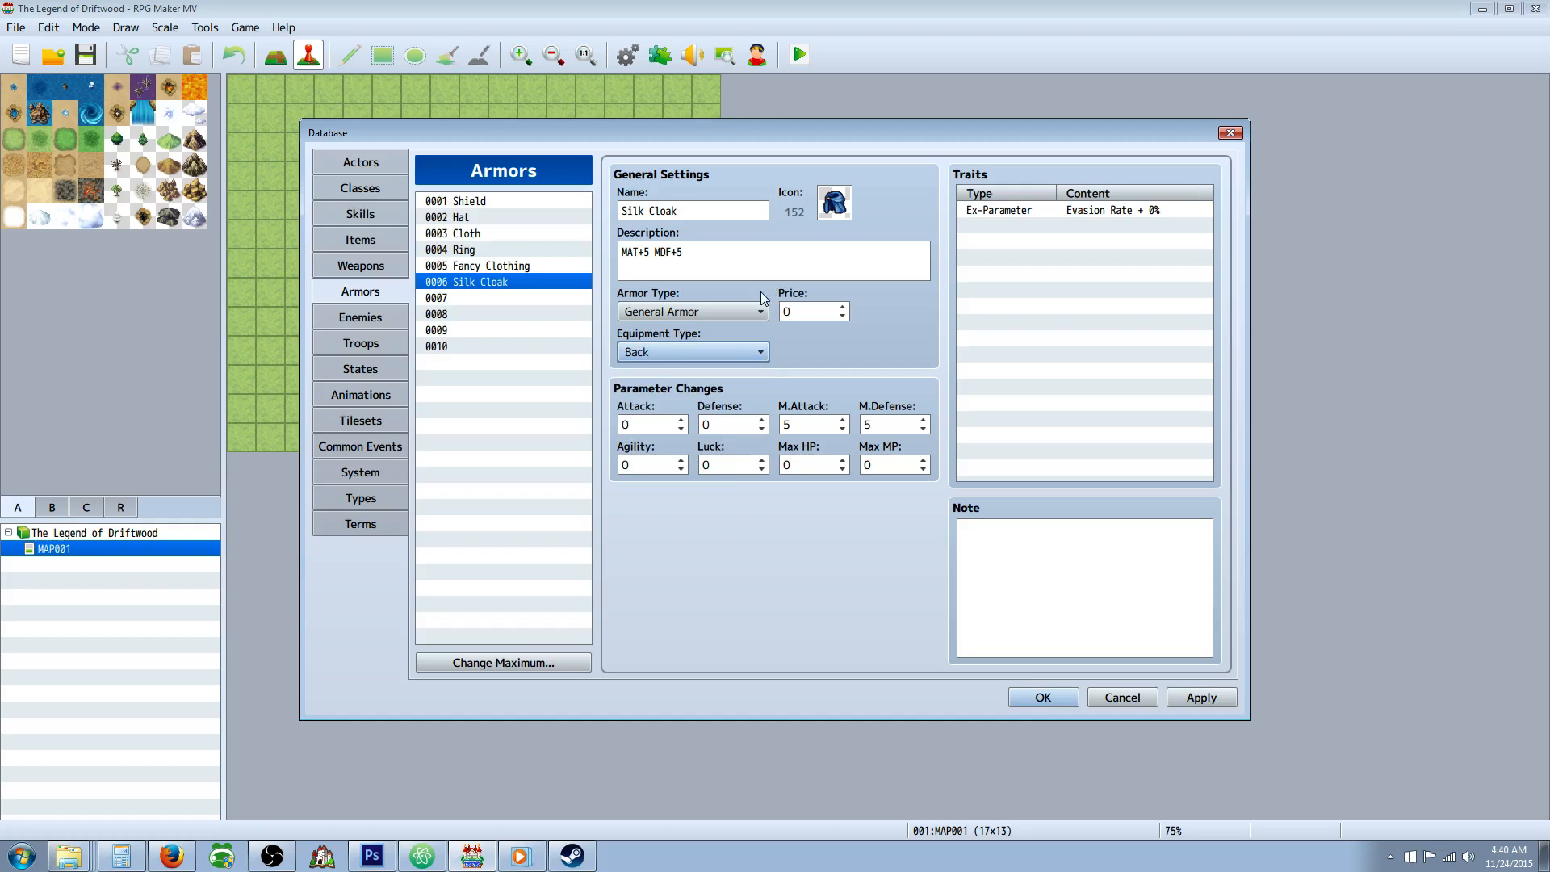
# Raise the maximum number of weapons in the Weapons database to 5.
pyautogui.click(512, 304)
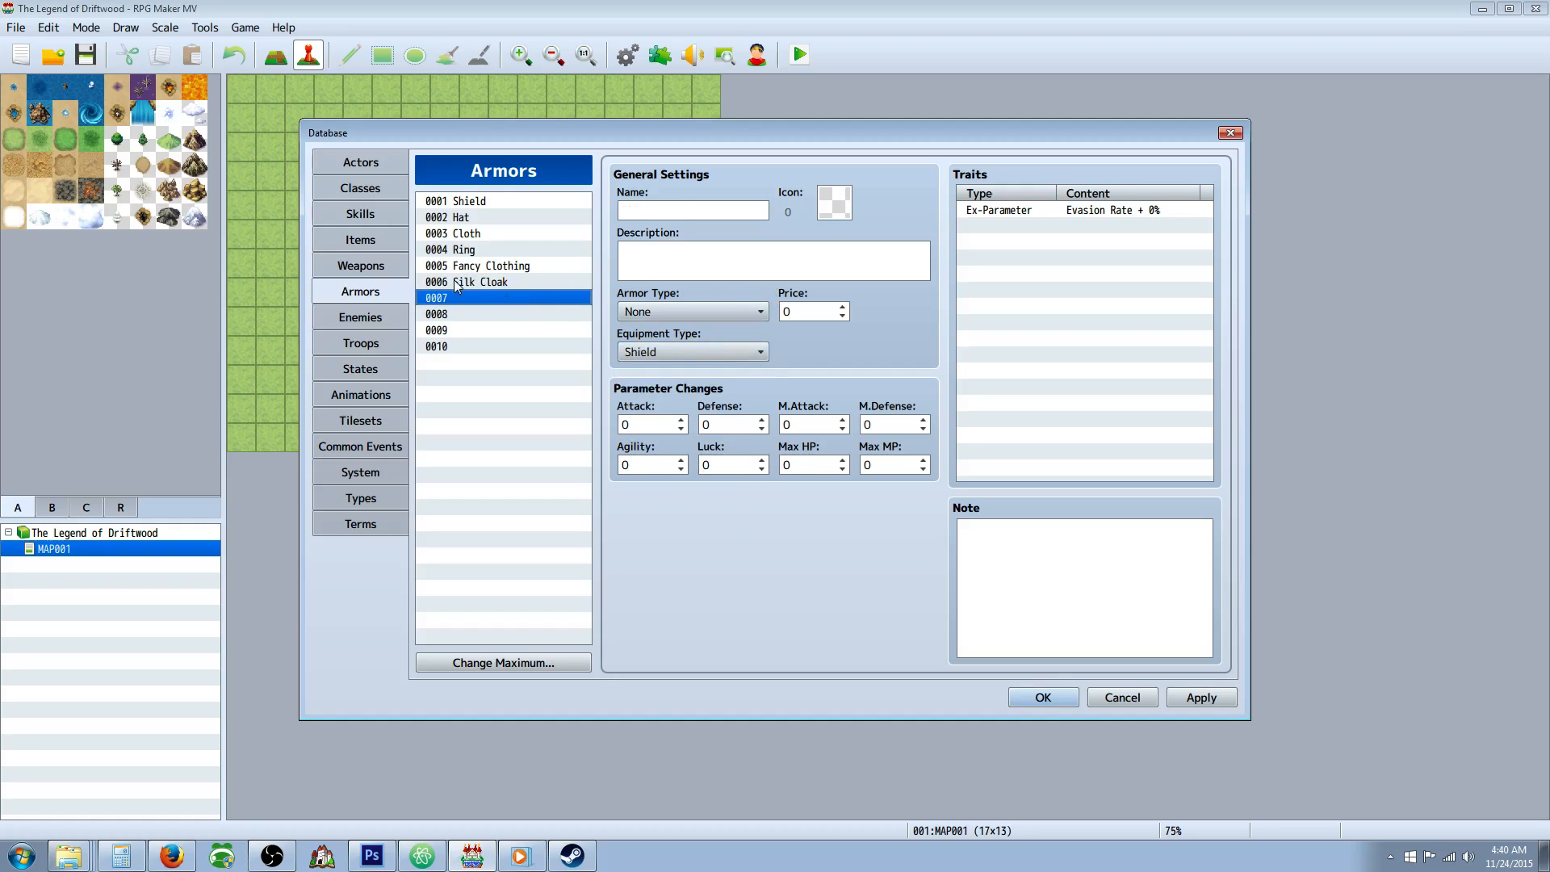
pyautogui.click(360, 266)
pyautogui.click(503, 662)
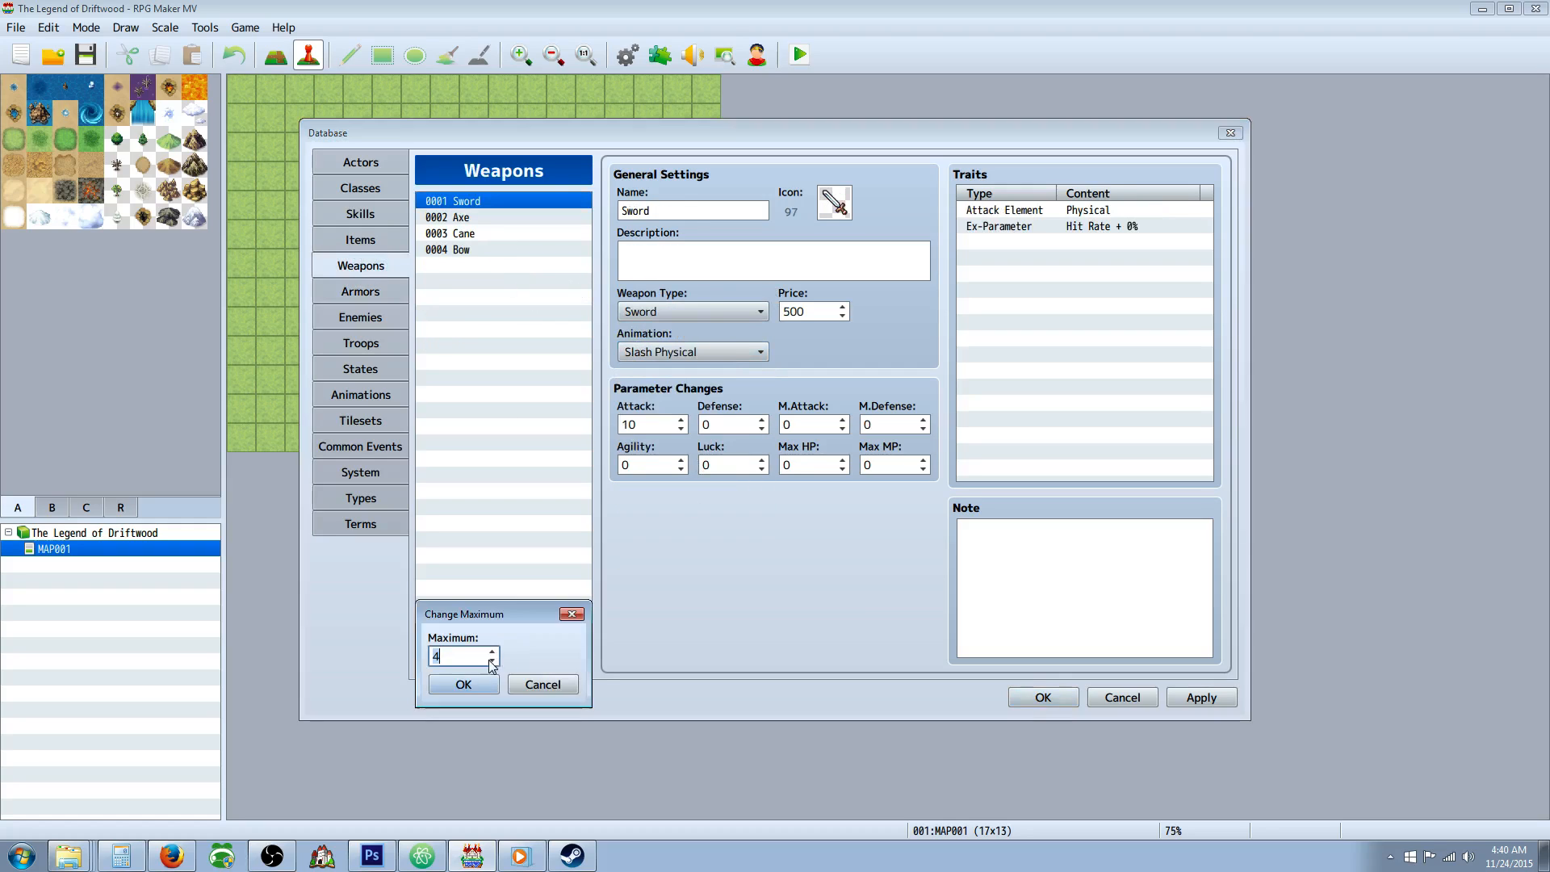
pyautogui.click(491, 651)
pyautogui.click(463, 683)
# Set the icon of the empty weapon 0005 to the blade image, icon 120.
pyautogui.click(478, 266)
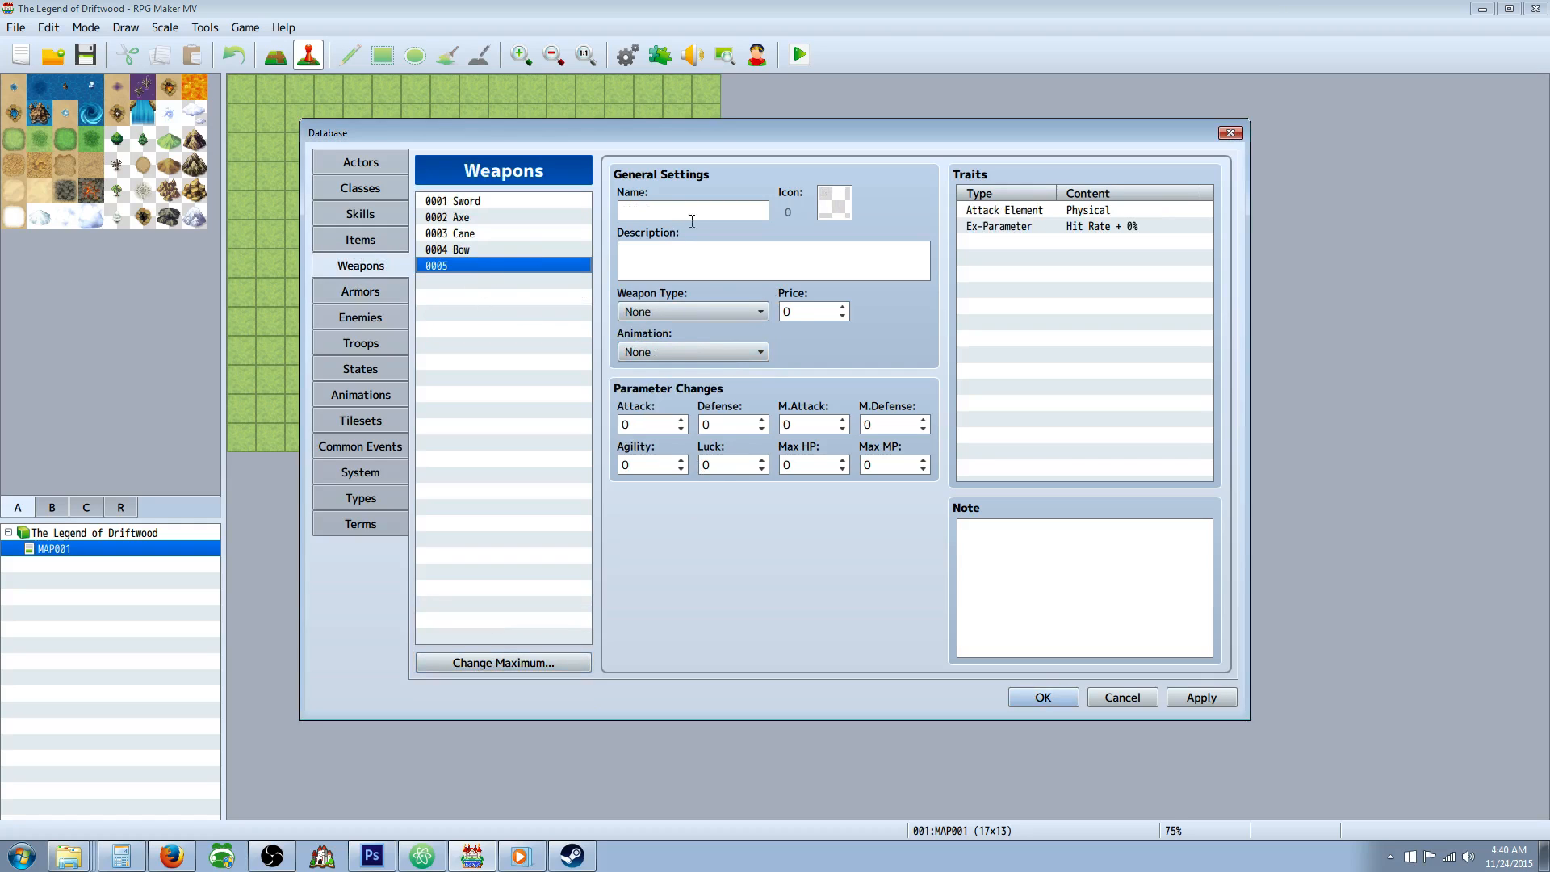
pyautogui.doubleClick(834, 203)
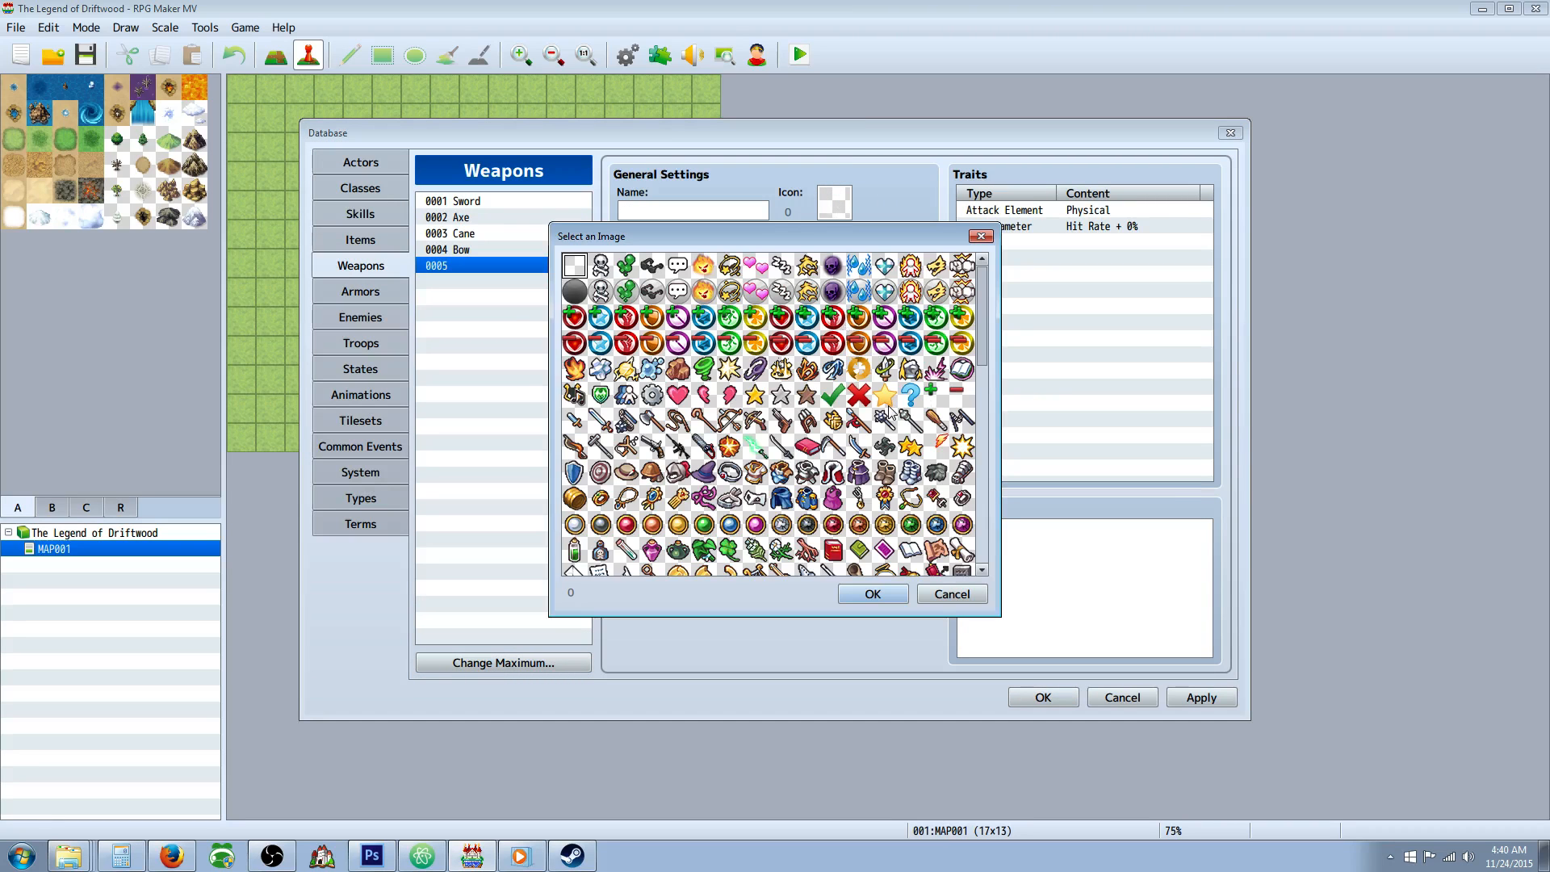
pyautogui.scroll(-1, 888, 405)
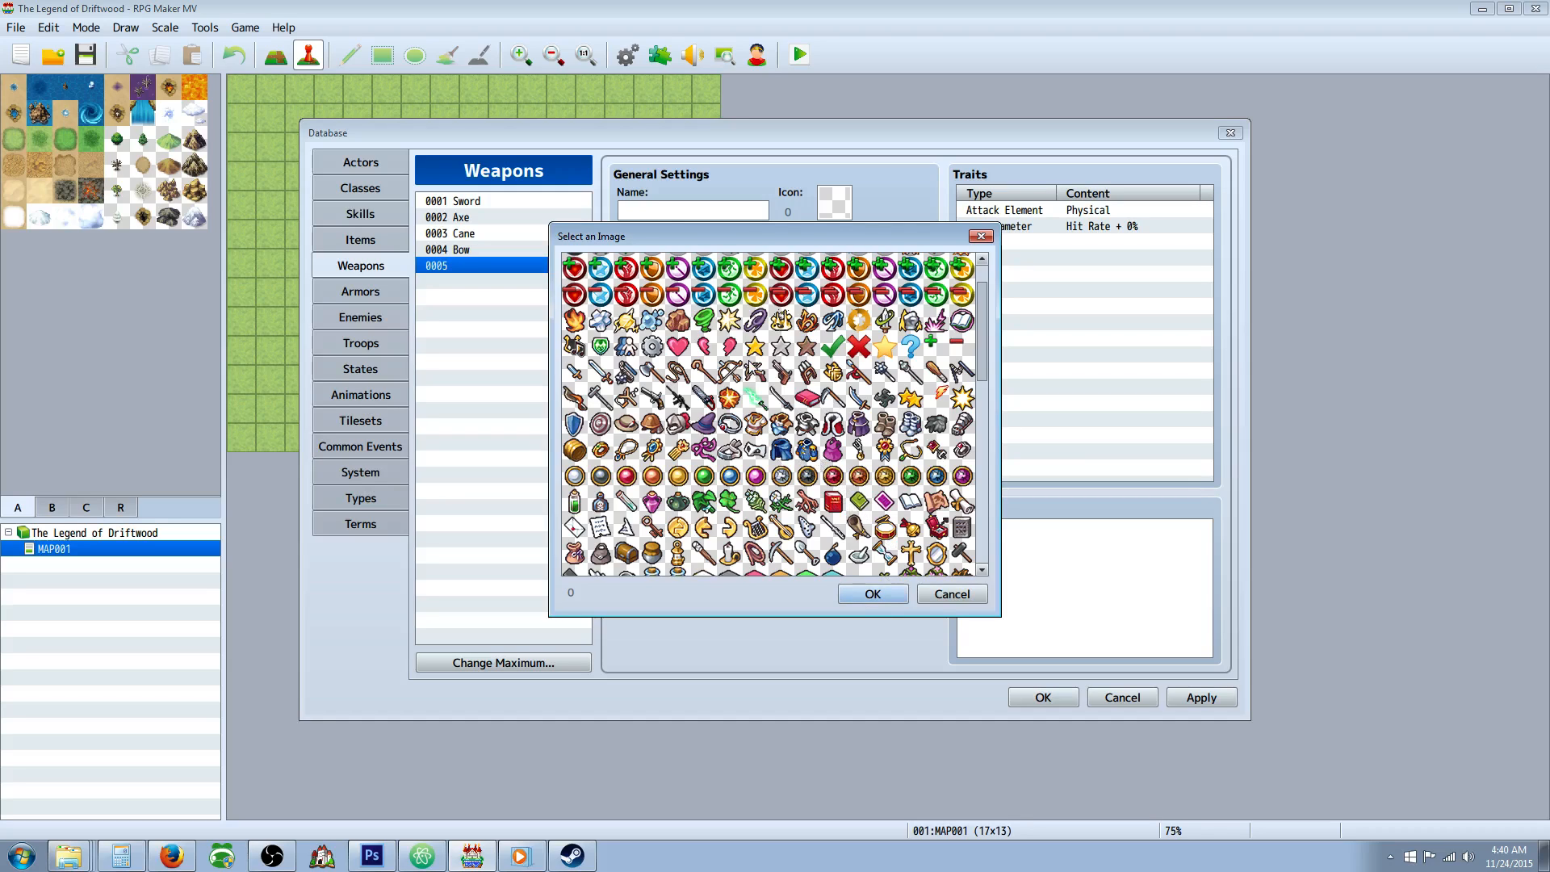
pyautogui.scroll(2, 754, 369)
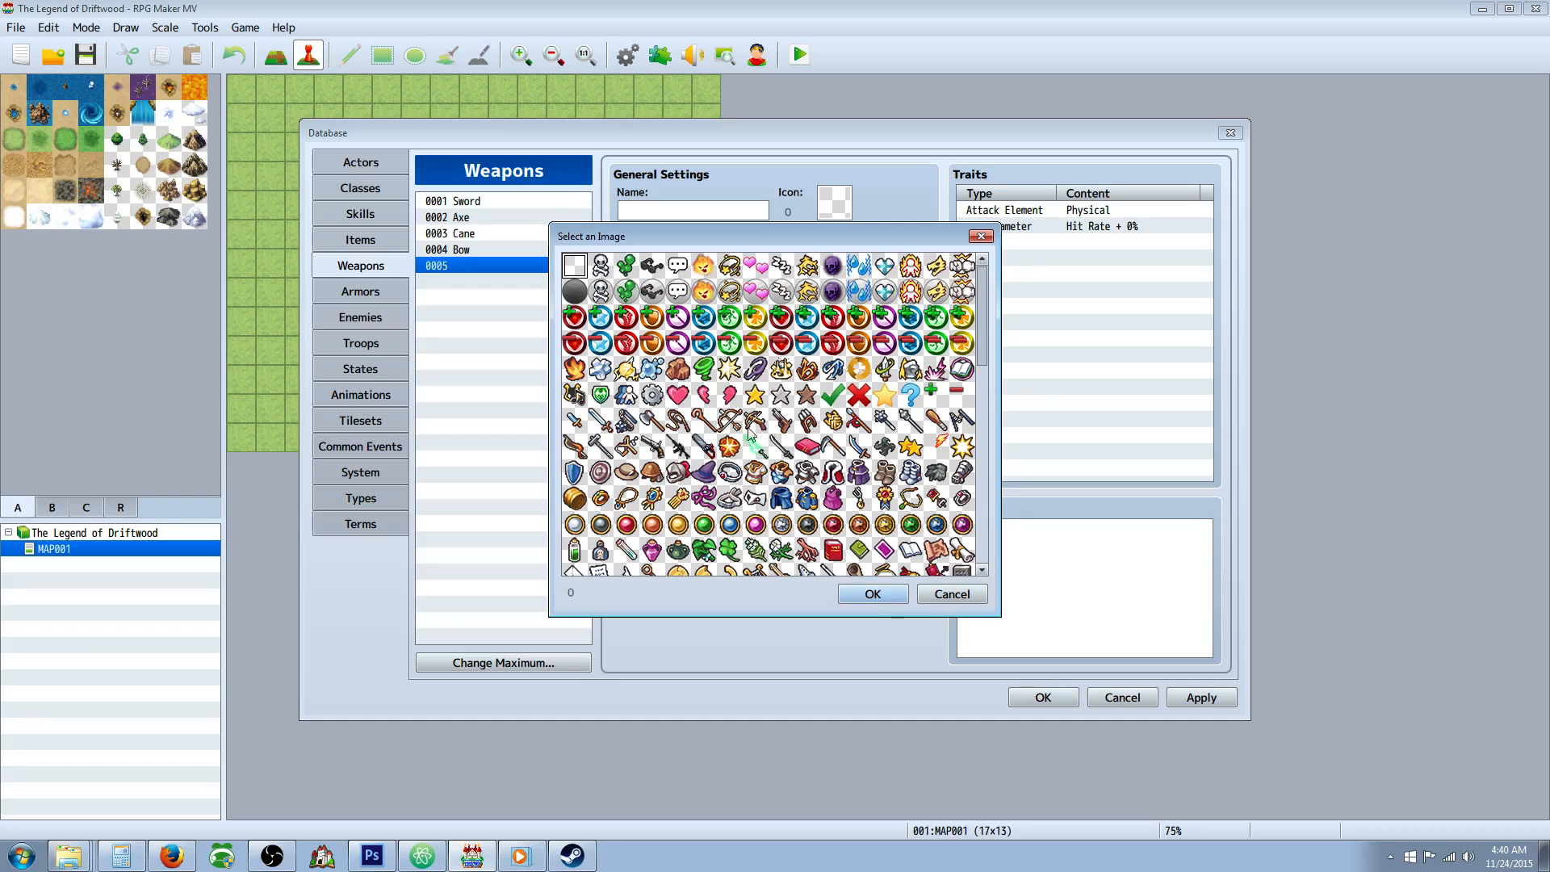
pyautogui.doubleClick(784, 453)
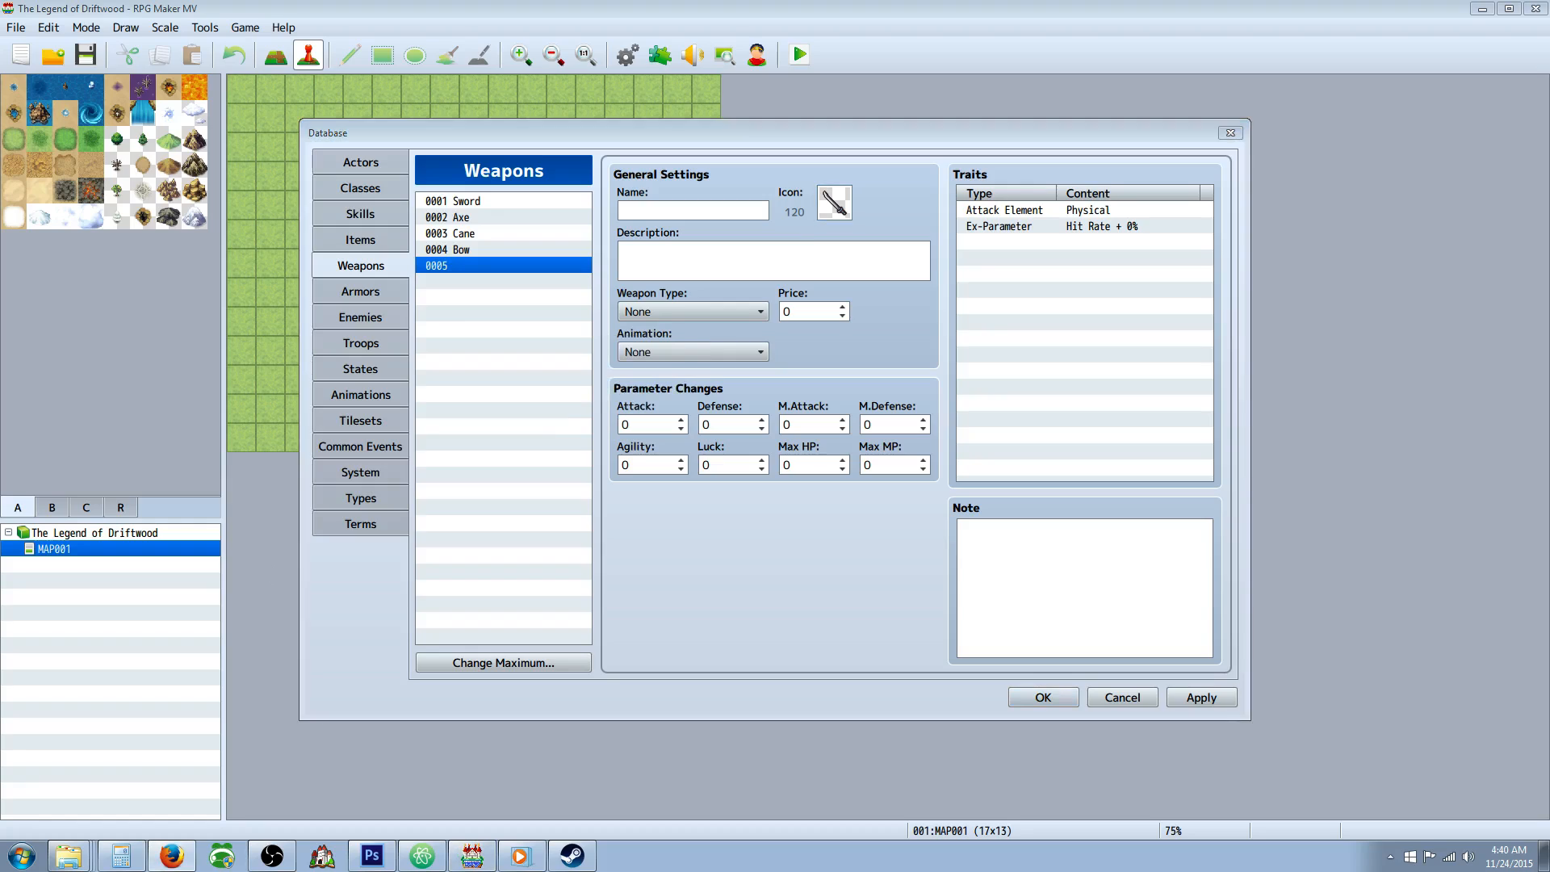
pyautogui.click(686, 263)
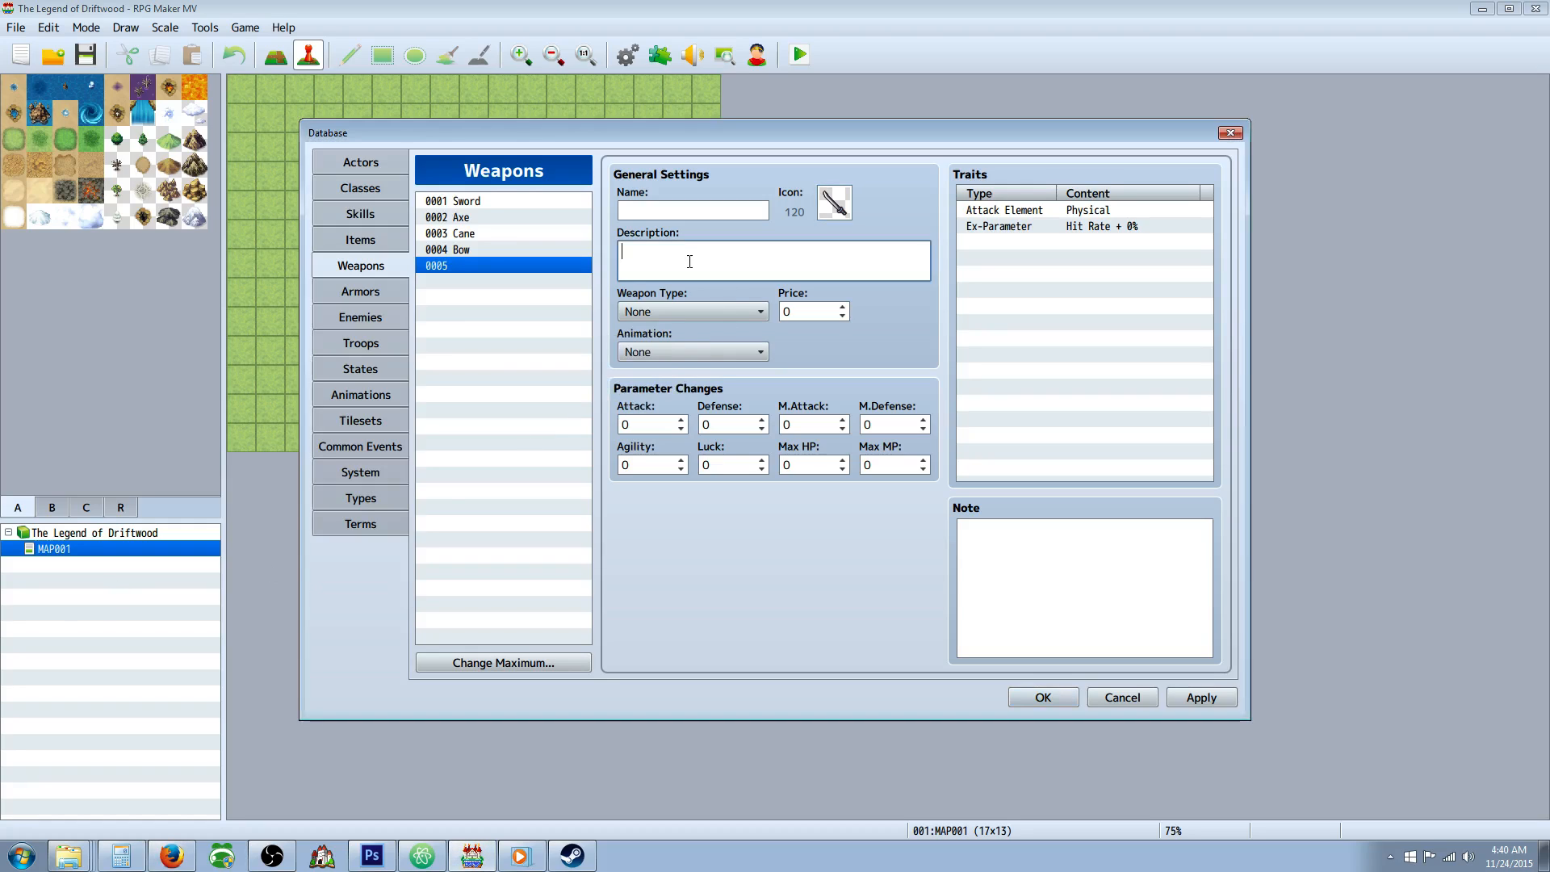
# Switch to Windows Media Player and pause the music.
pyautogui.click(520, 856)
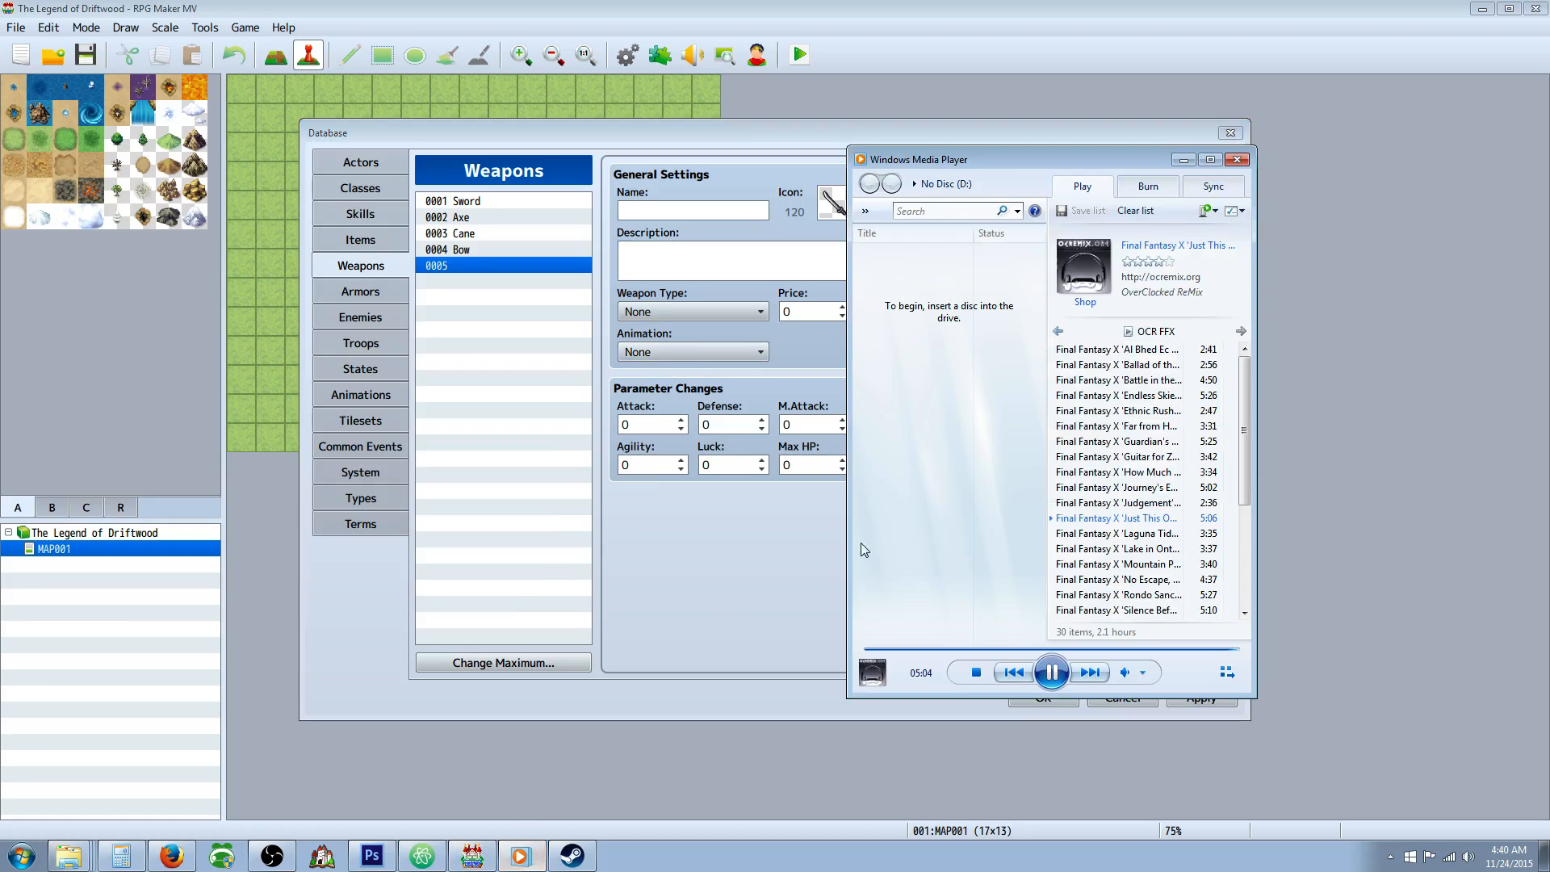
pyautogui.click(1049, 672)
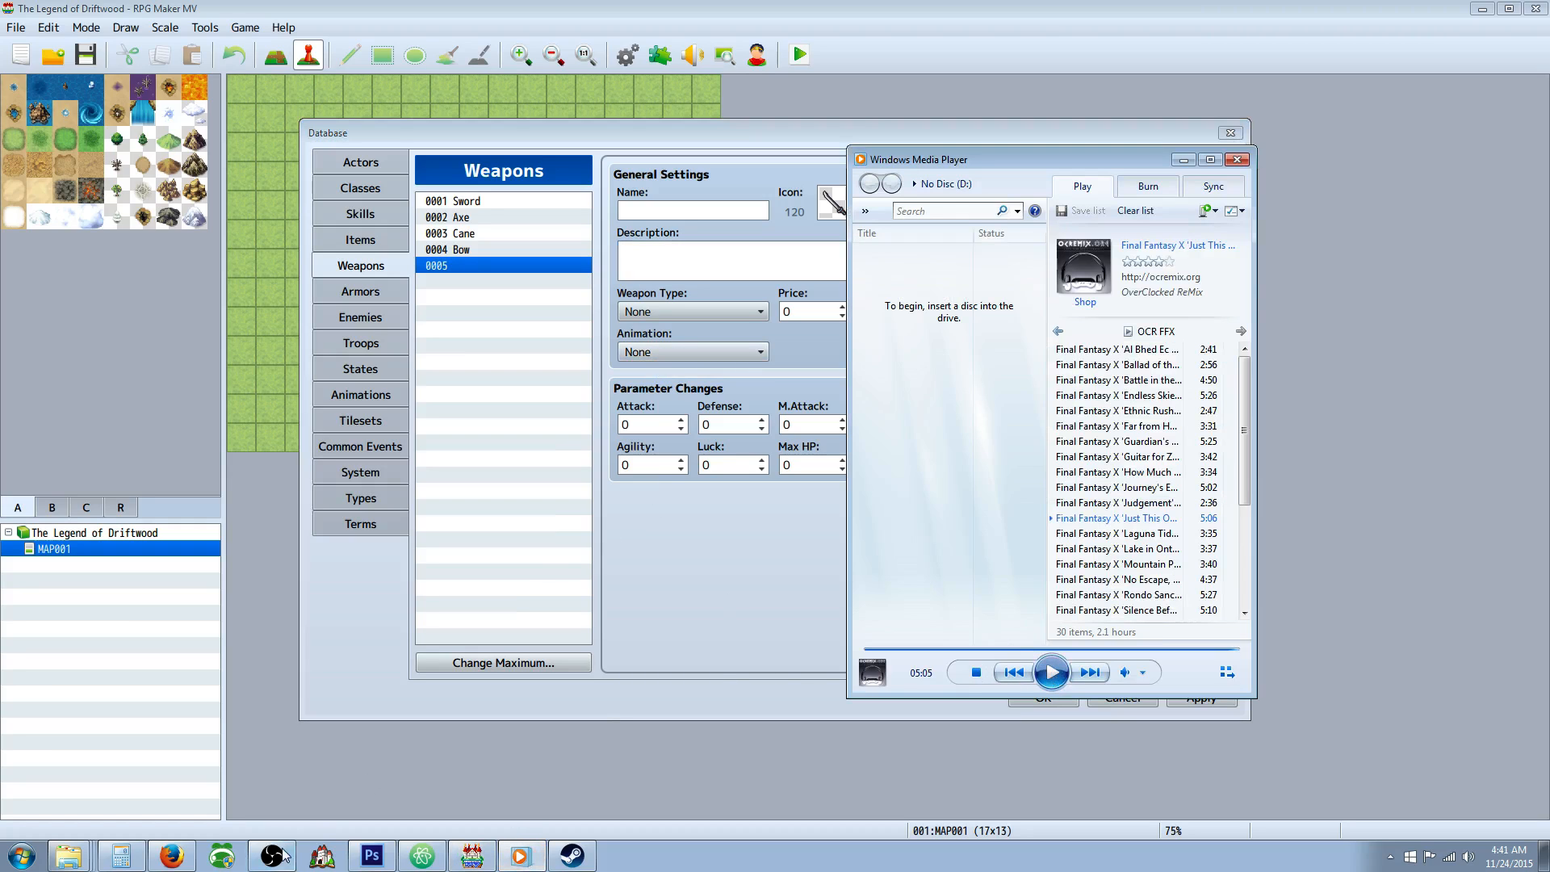